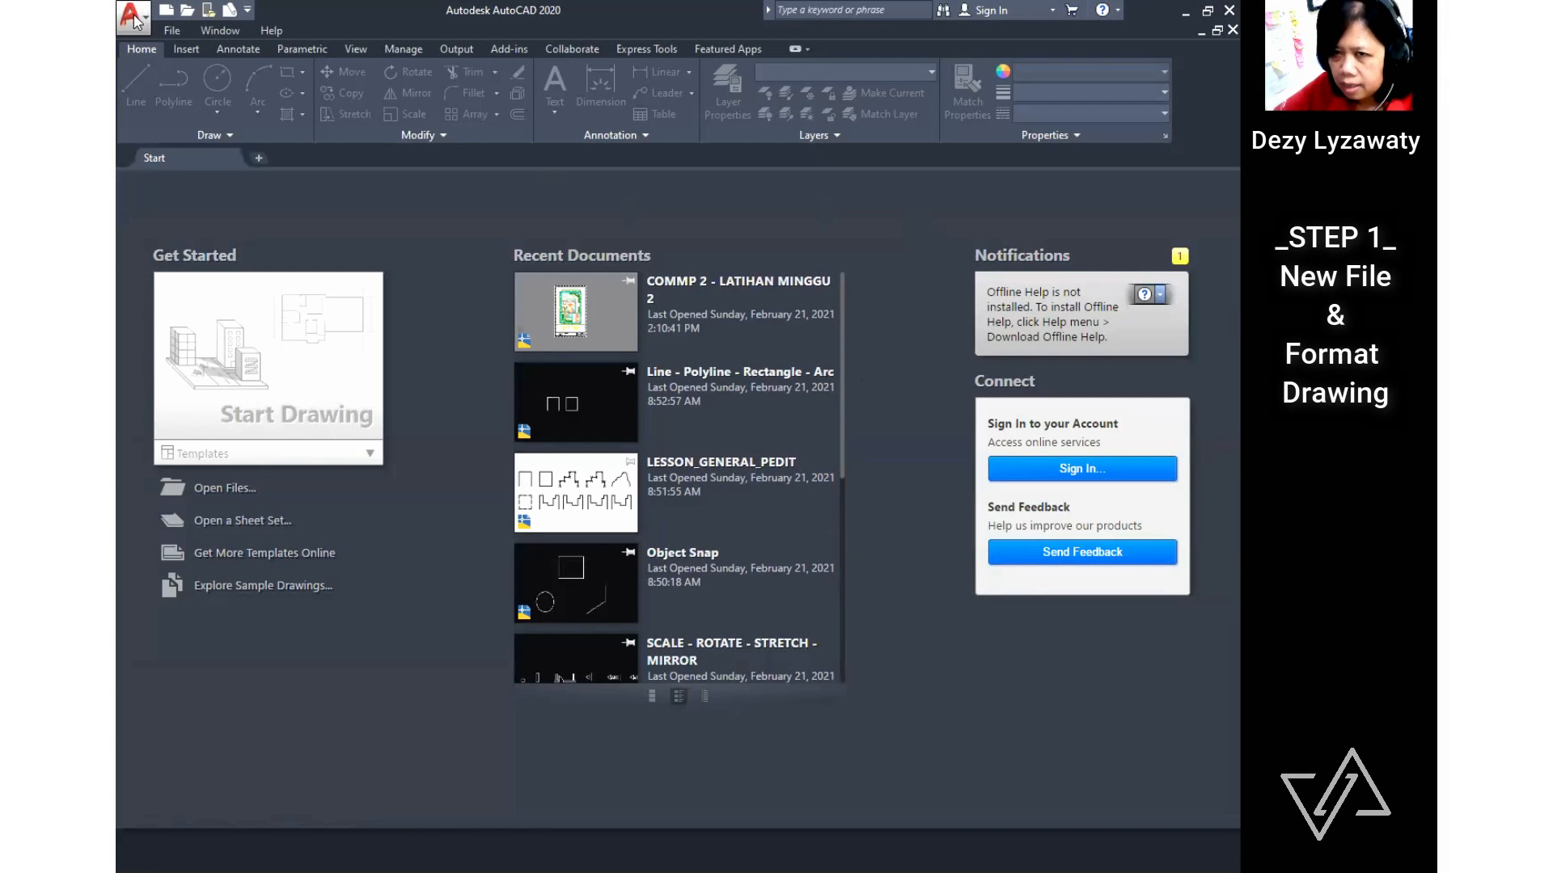
# Step: Create a new drawing from the acad.dwt template
pyautogui.click(134, 18)
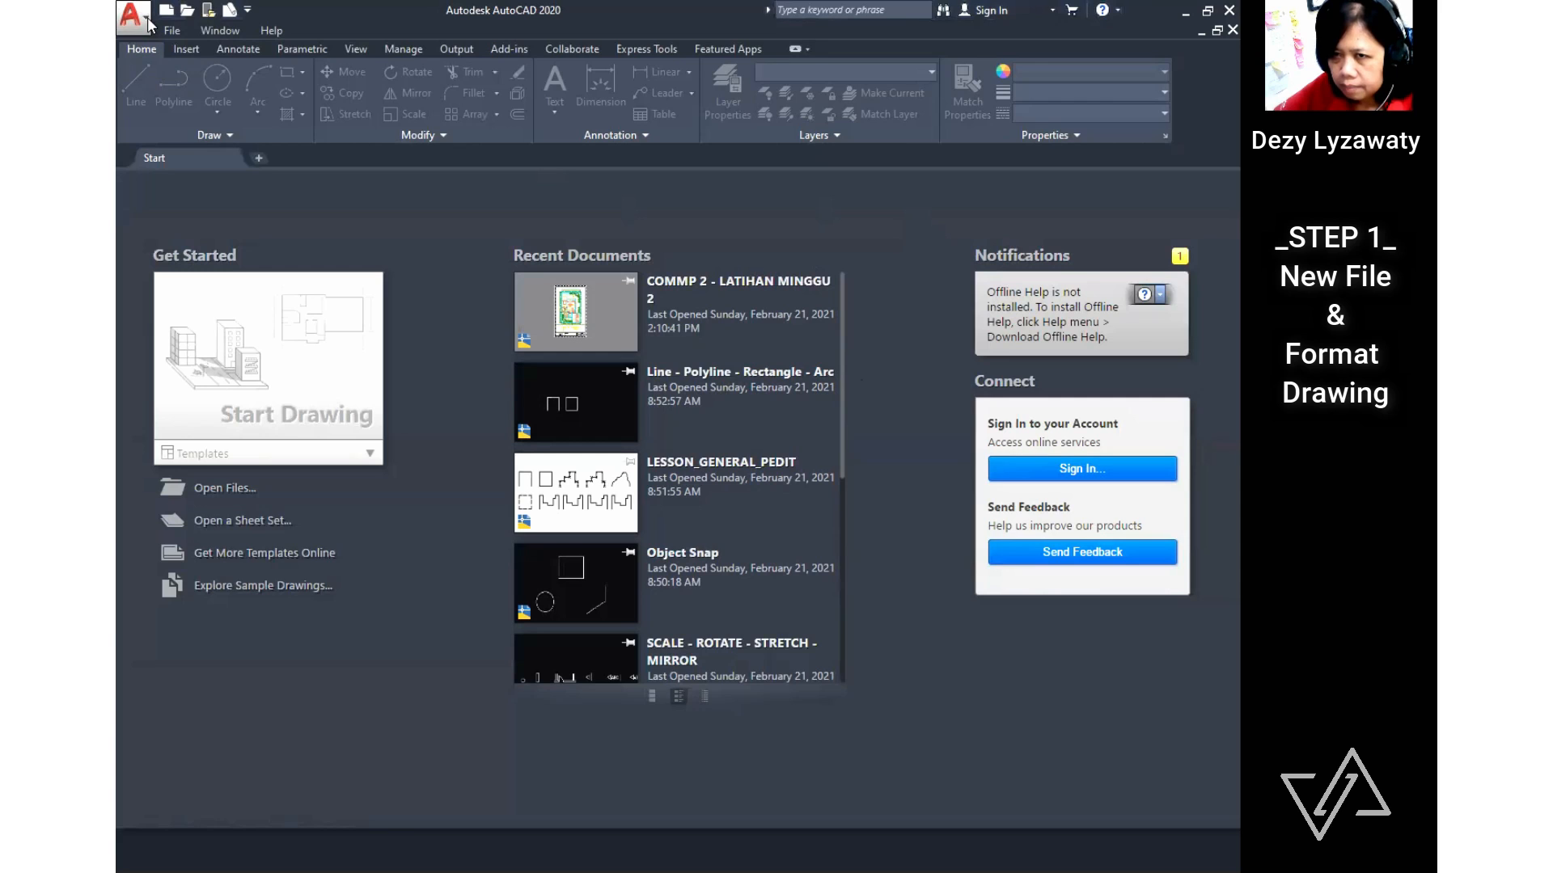
pyautogui.click(145, 21)
pyautogui.click(172, 111)
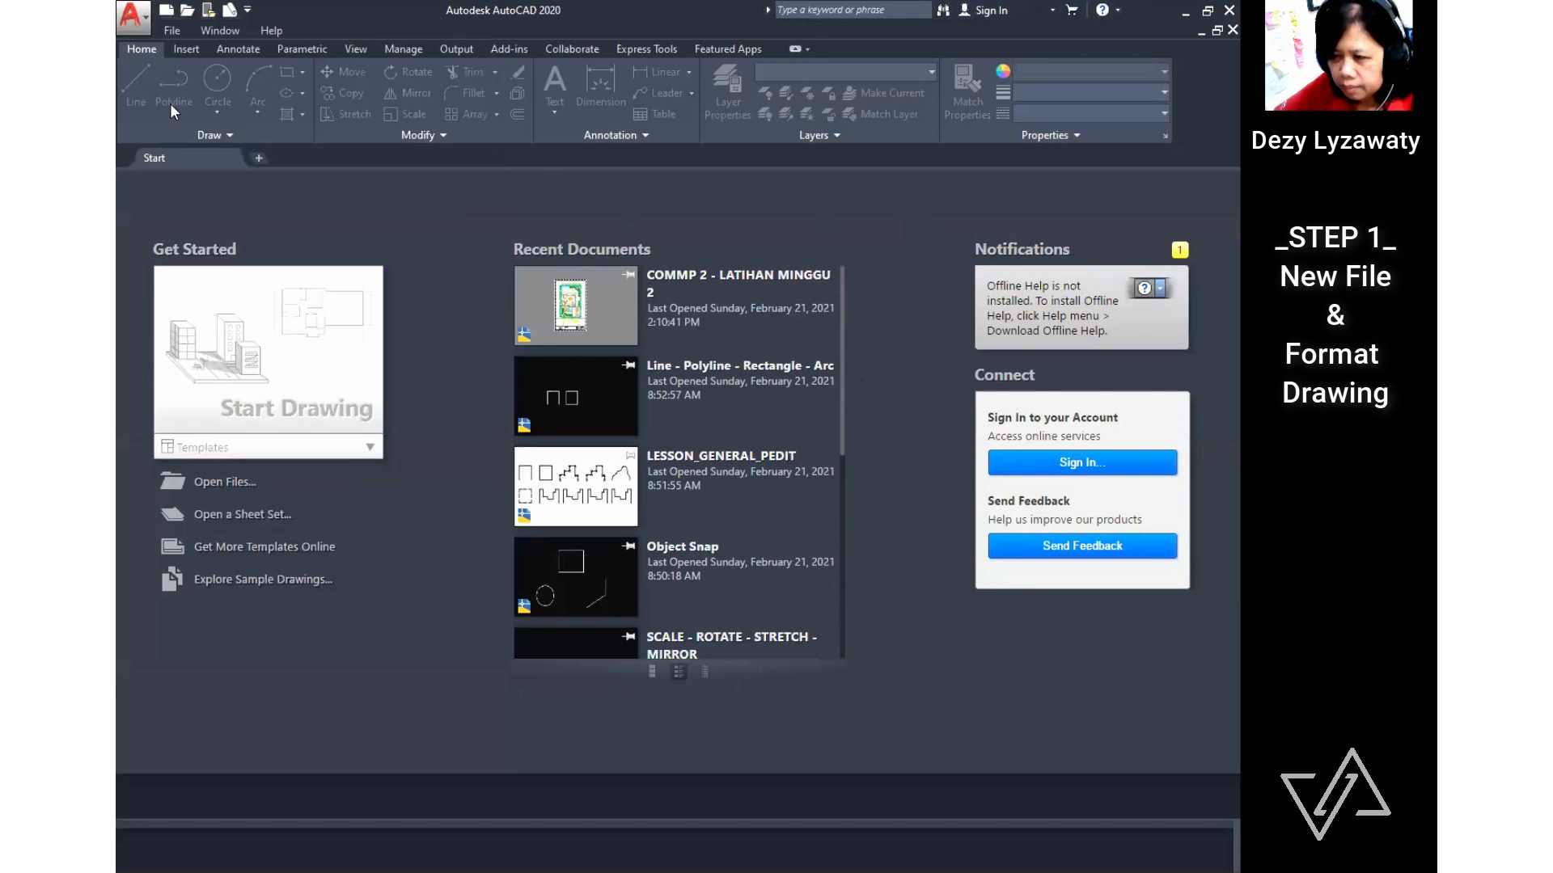
pyautogui.click(570, 368)
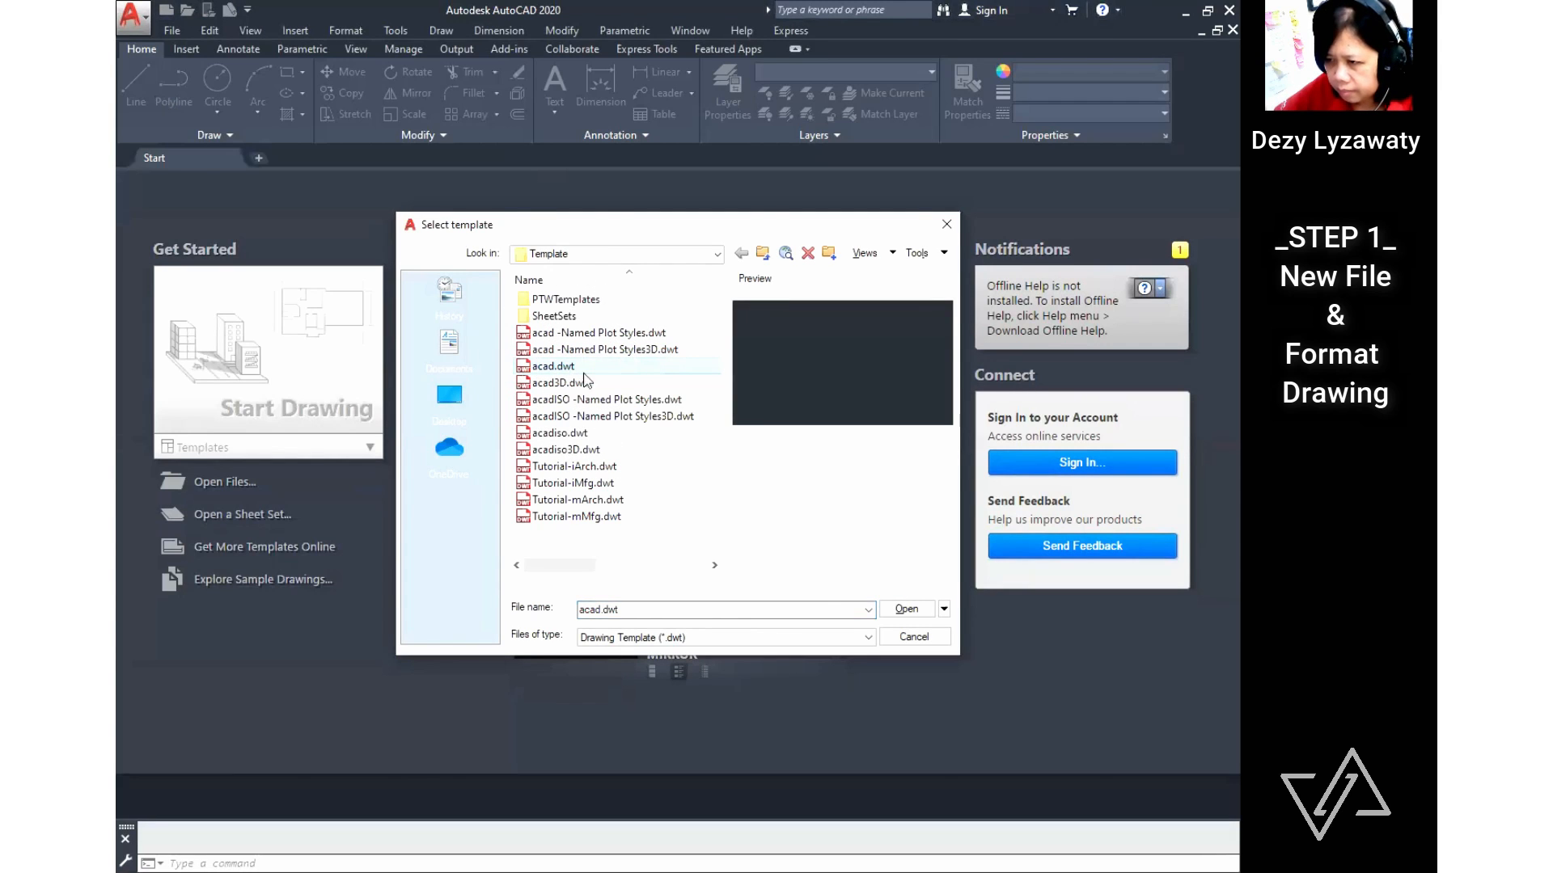
pyautogui.click(909, 610)
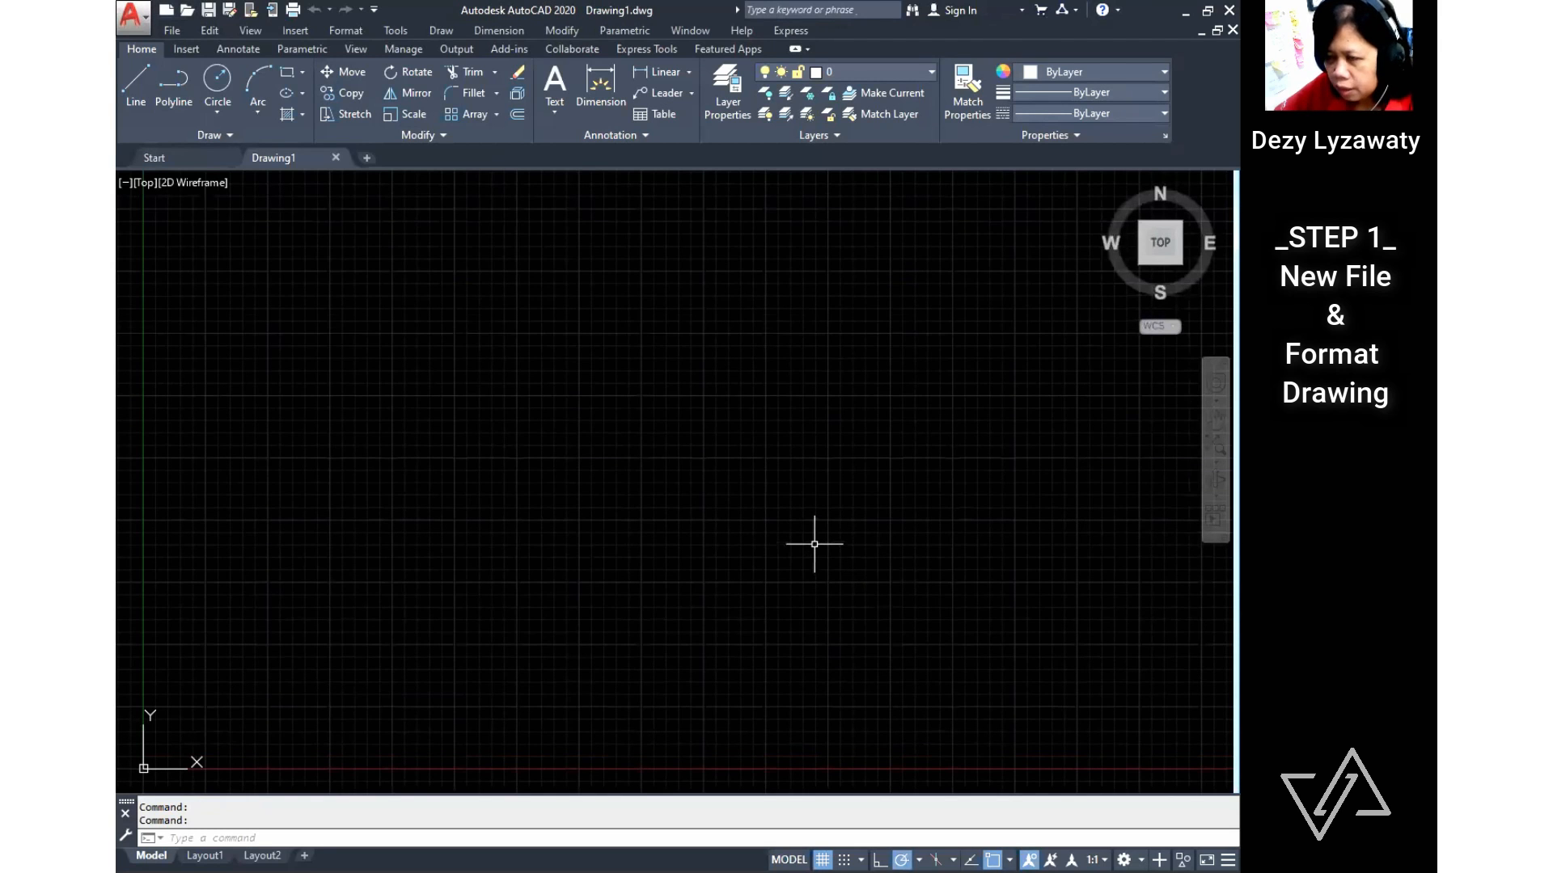
# Step: Set the drawing units' insertion scale to Millimeters
pyautogui.click(341, 30)
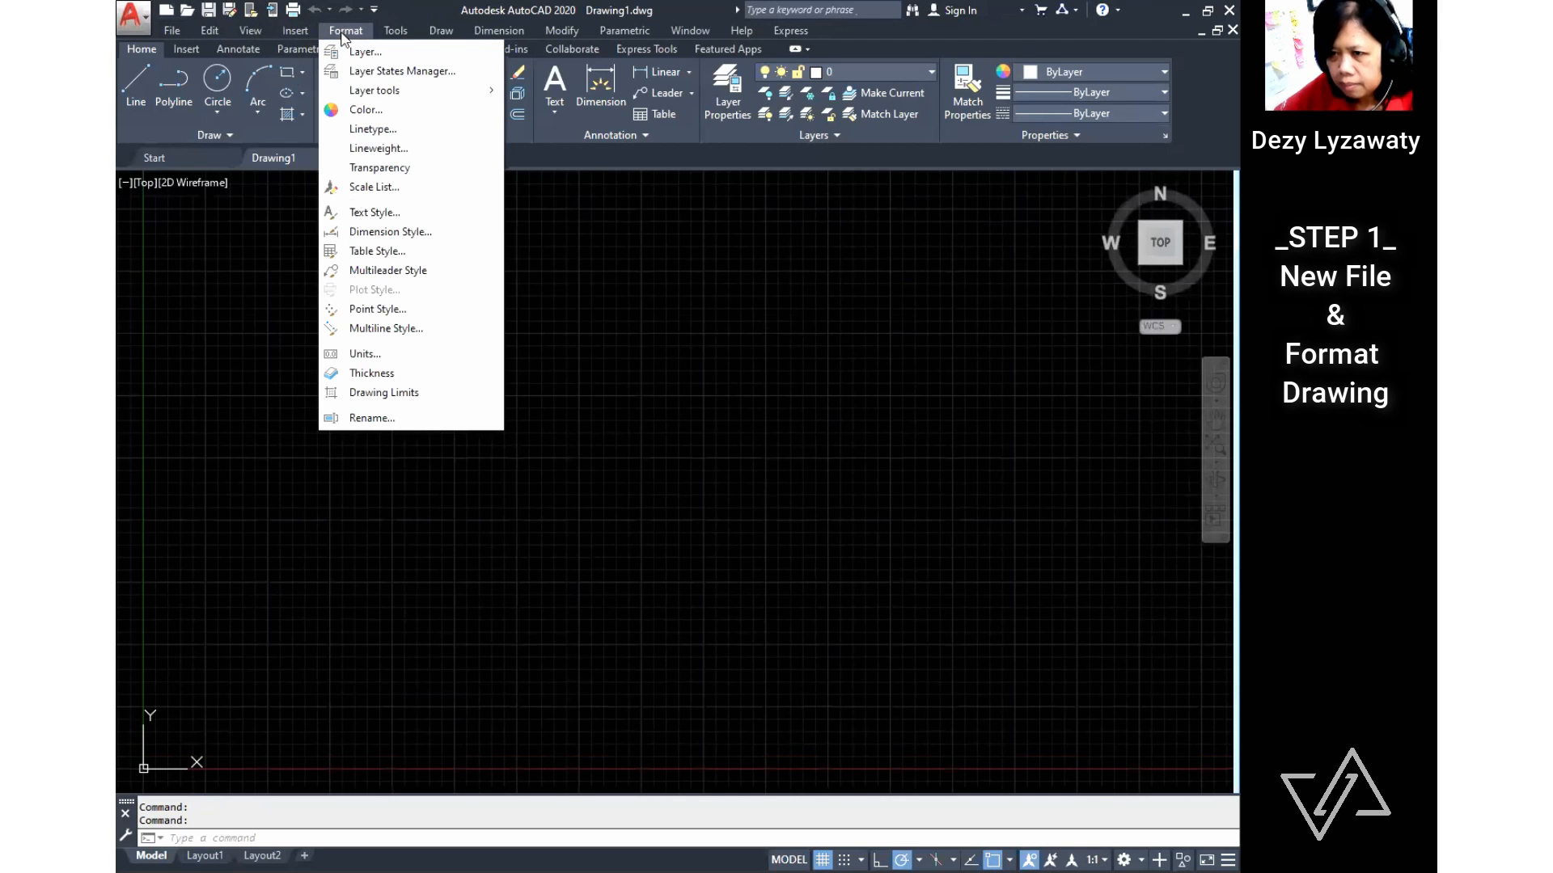
pyautogui.click(411, 355)
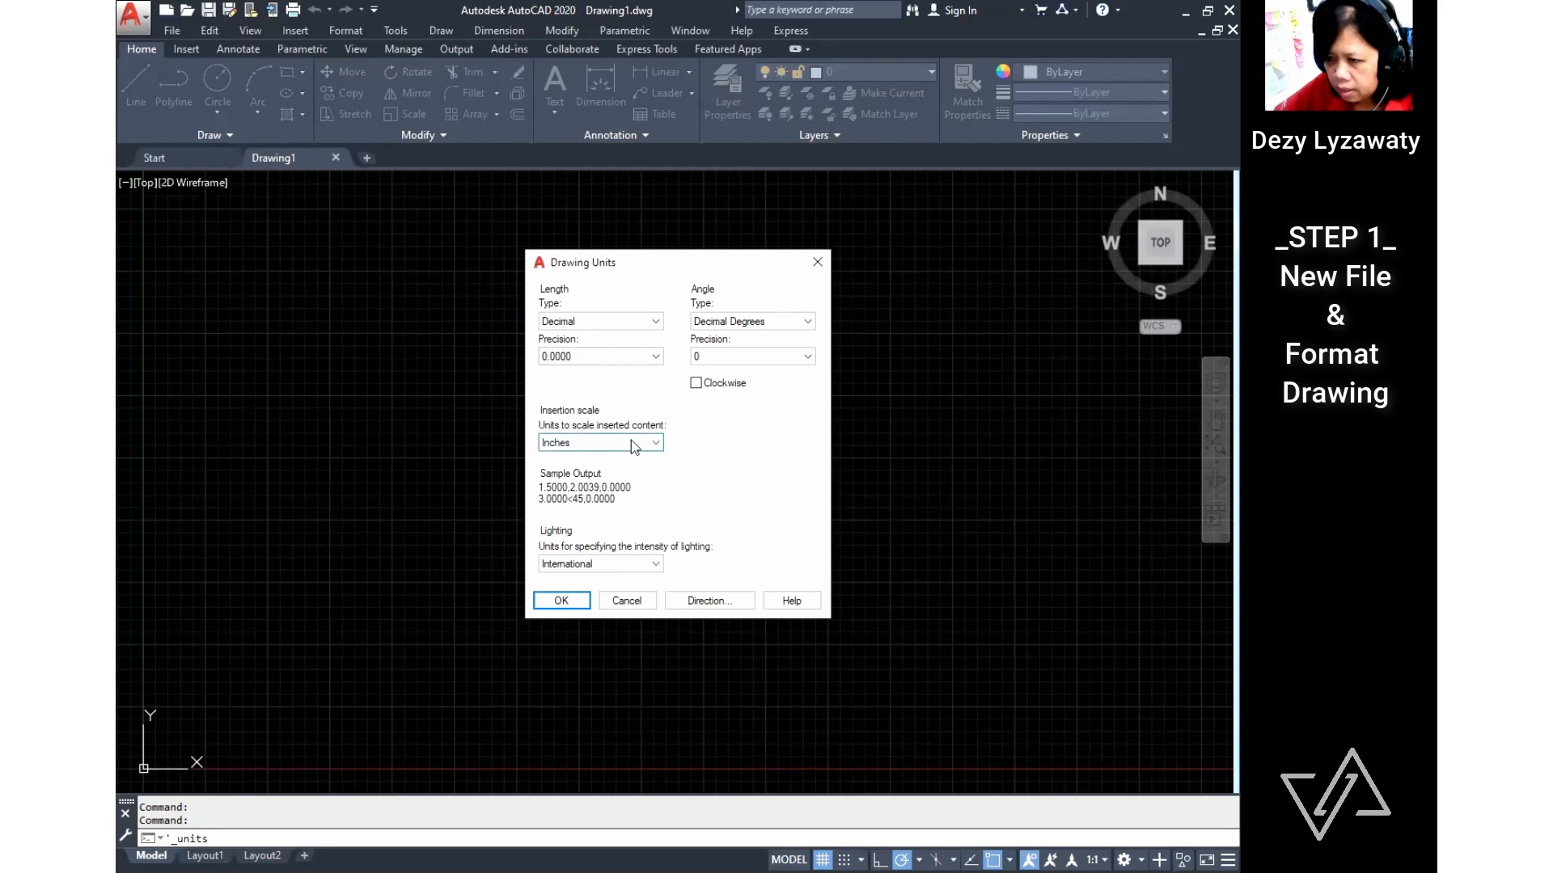
pyautogui.click(631, 442)
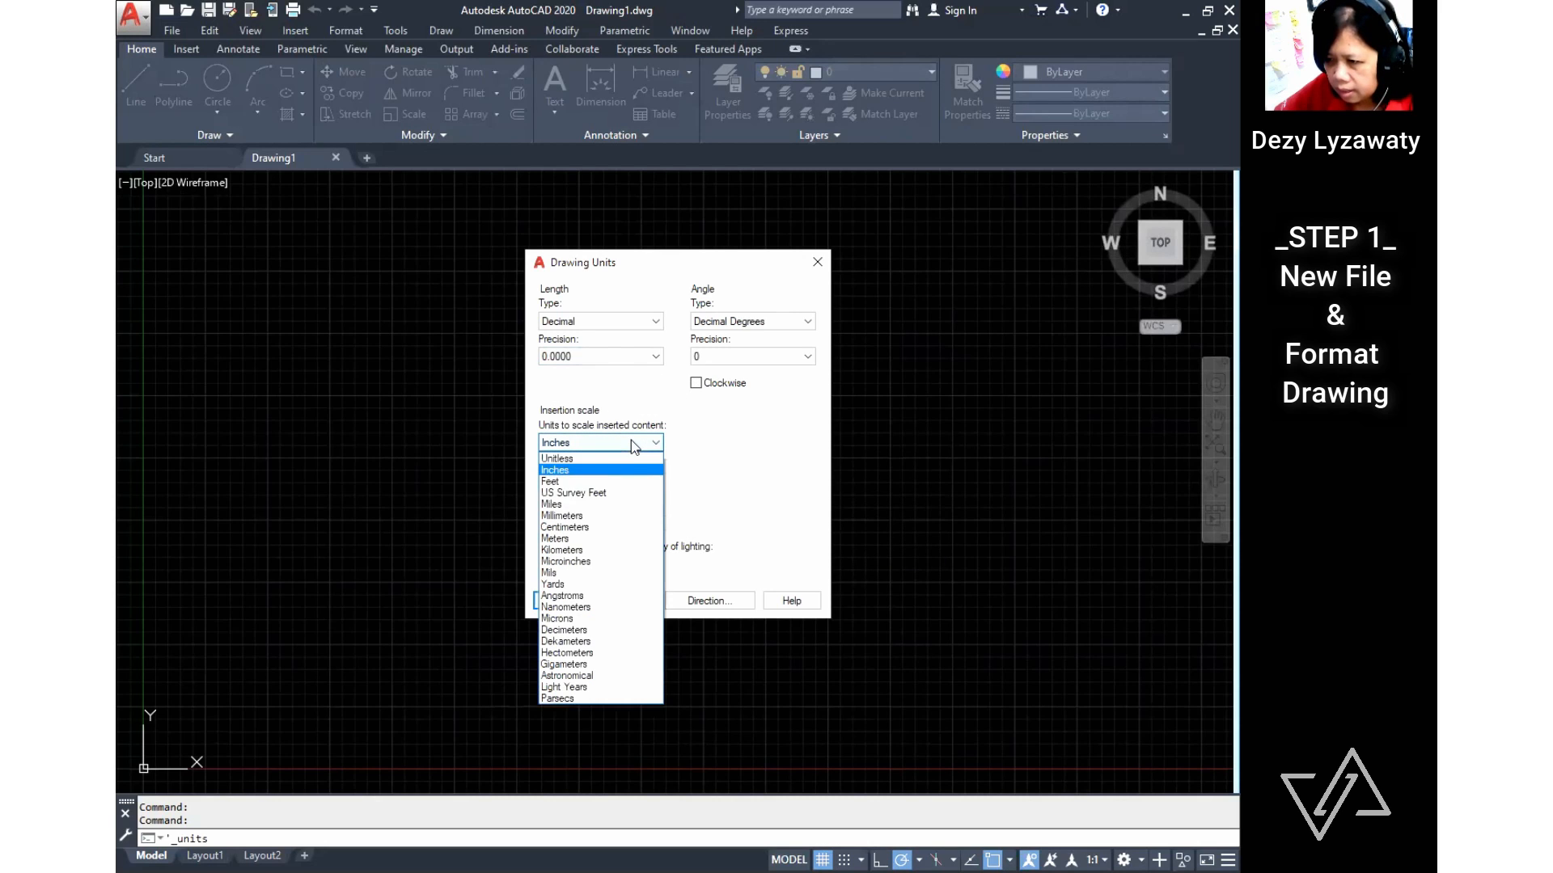
pyautogui.press('ctrl')
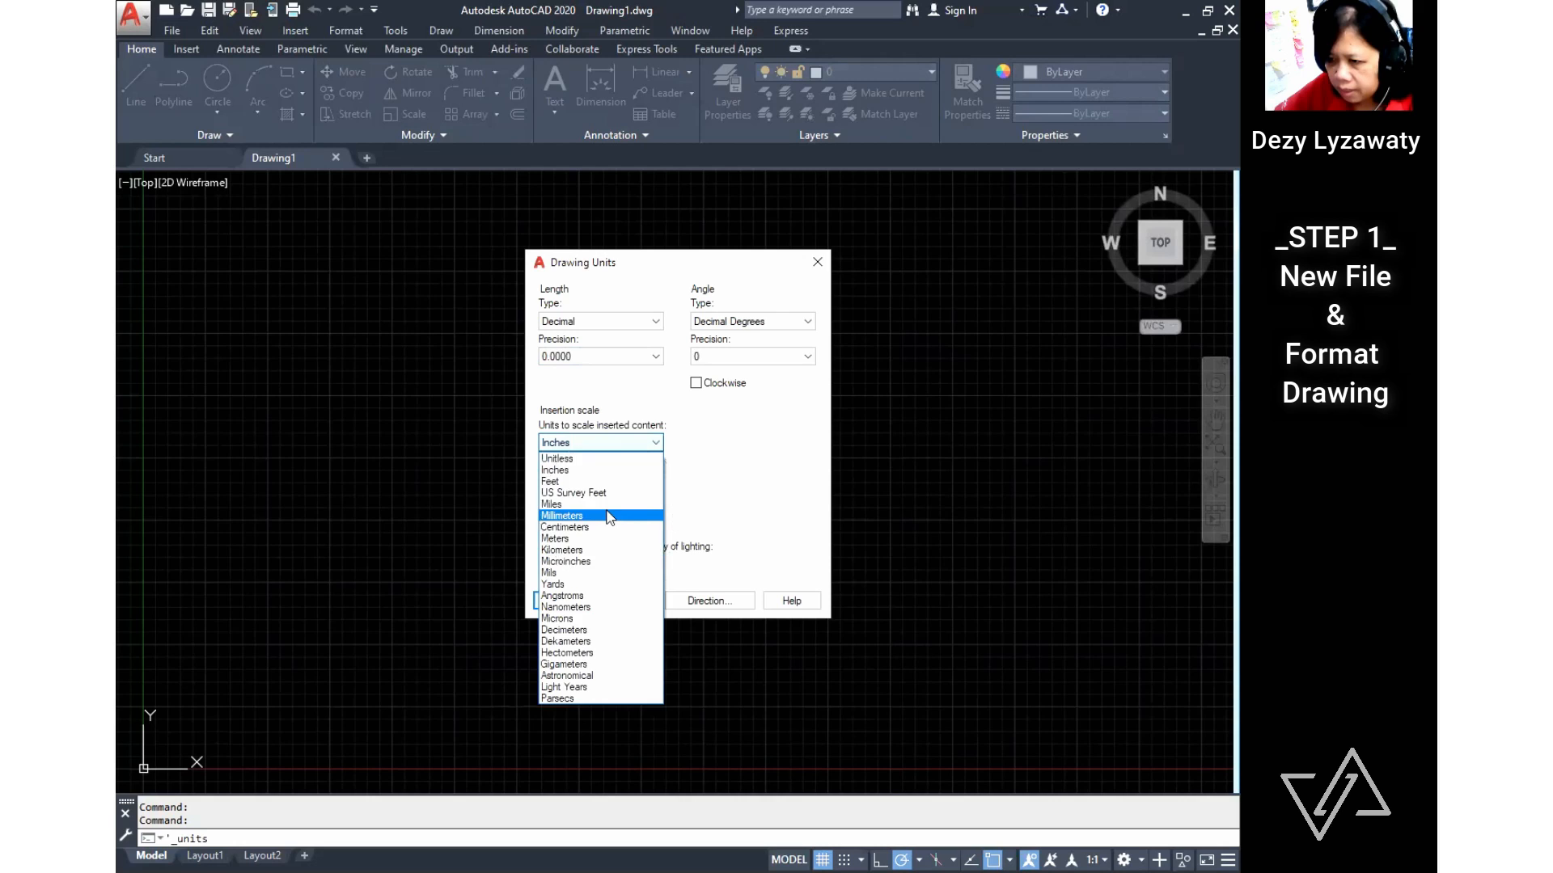
pyautogui.click(608, 516)
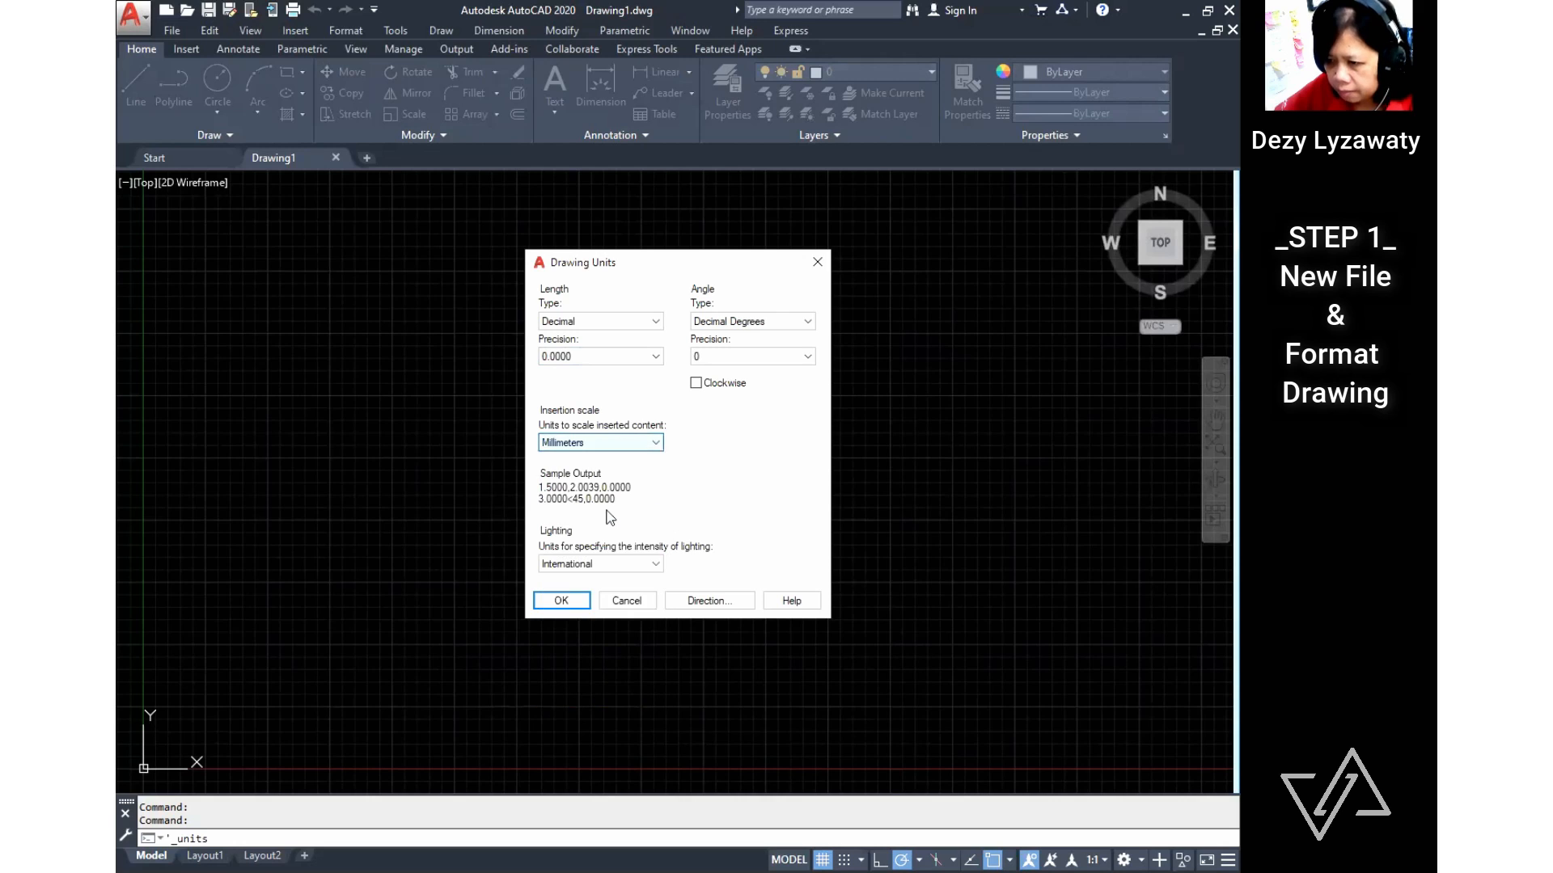
pyautogui.click(564, 601)
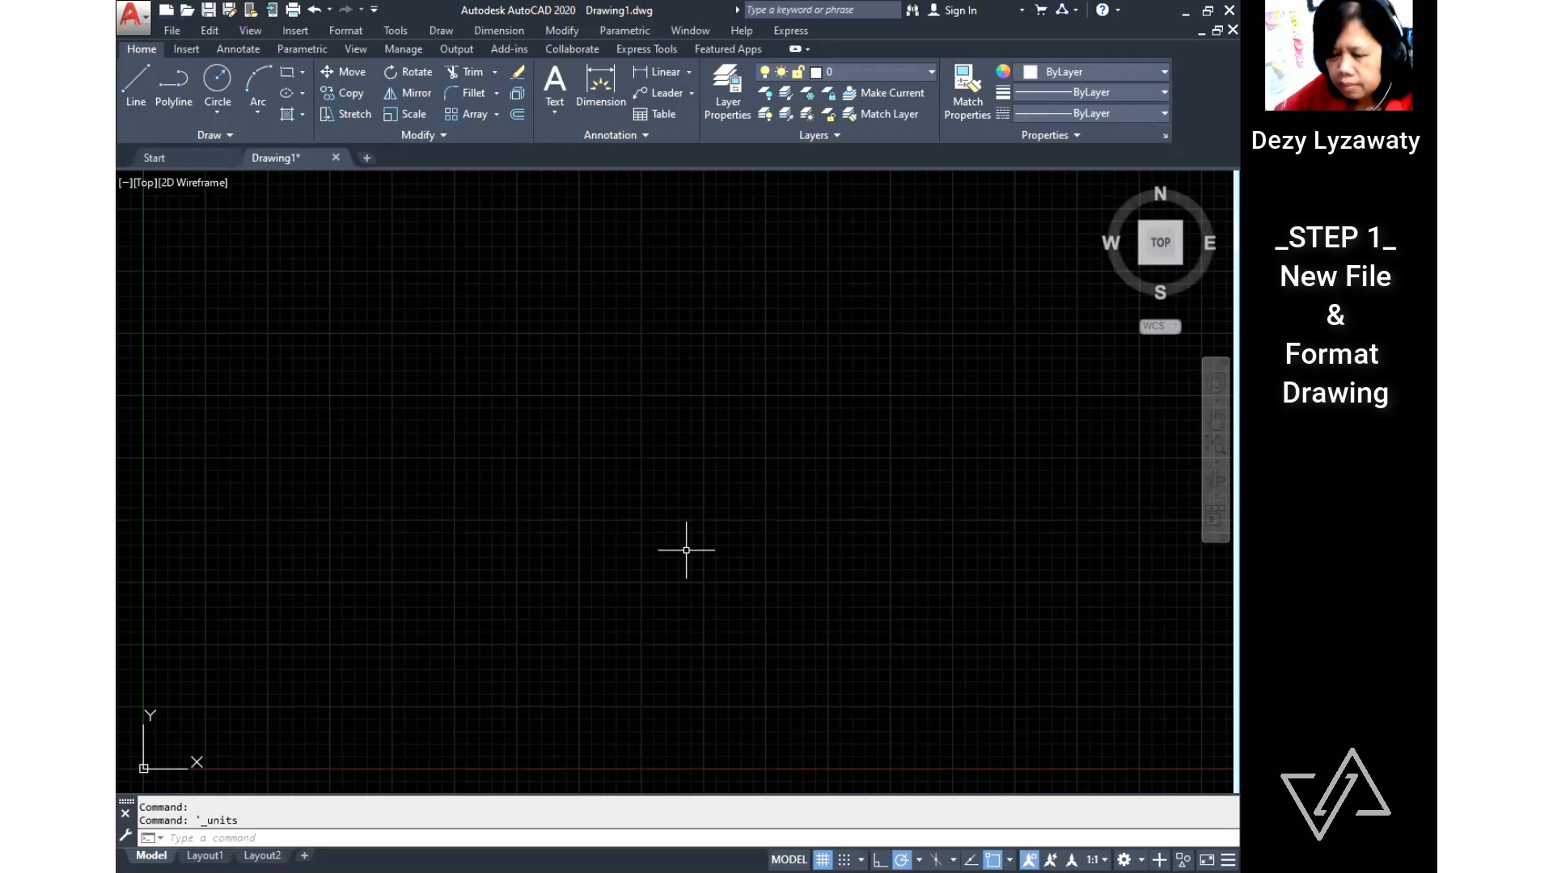
# Step: Set the drawing limits with the lower left corner at 0,0 and the upper right corner at 15000,20000
pyautogui.click(346, 31)
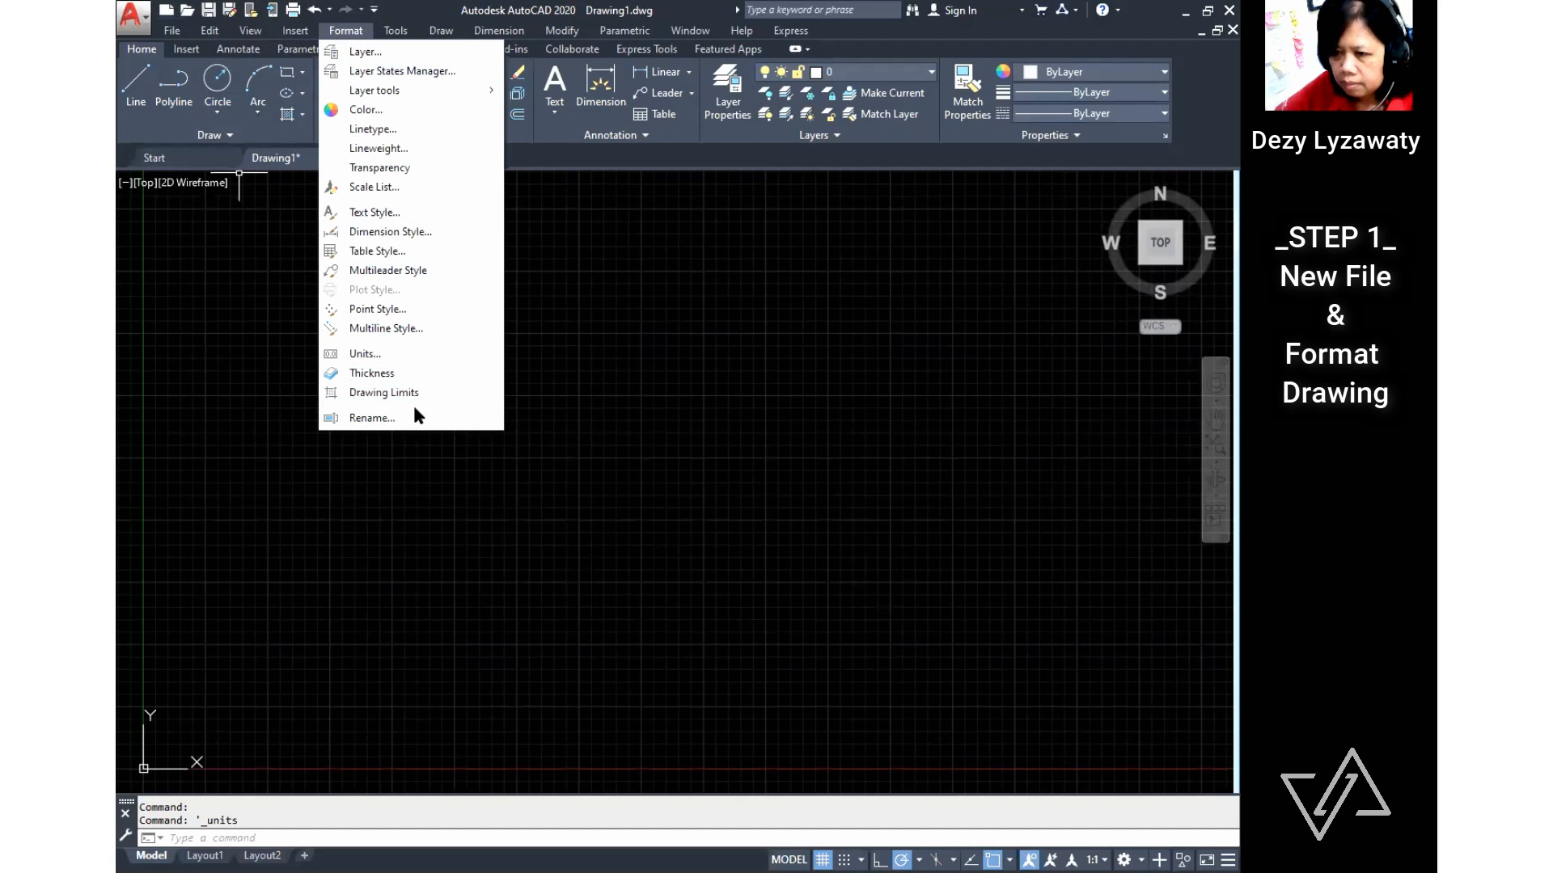
pyautogui.click(415, 393)
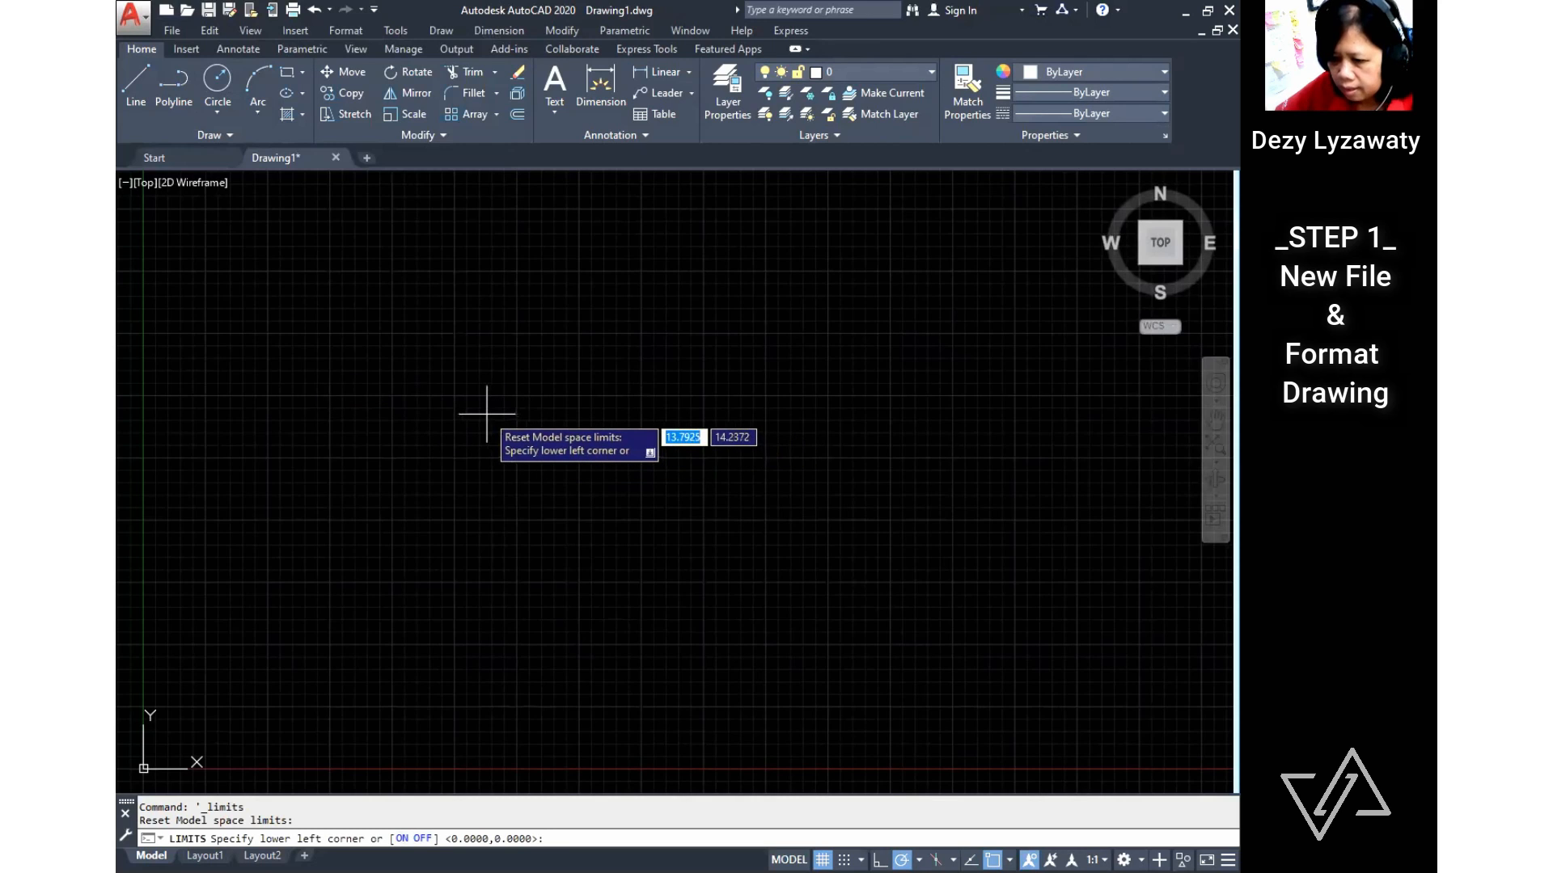
pyautogui.press('Return')
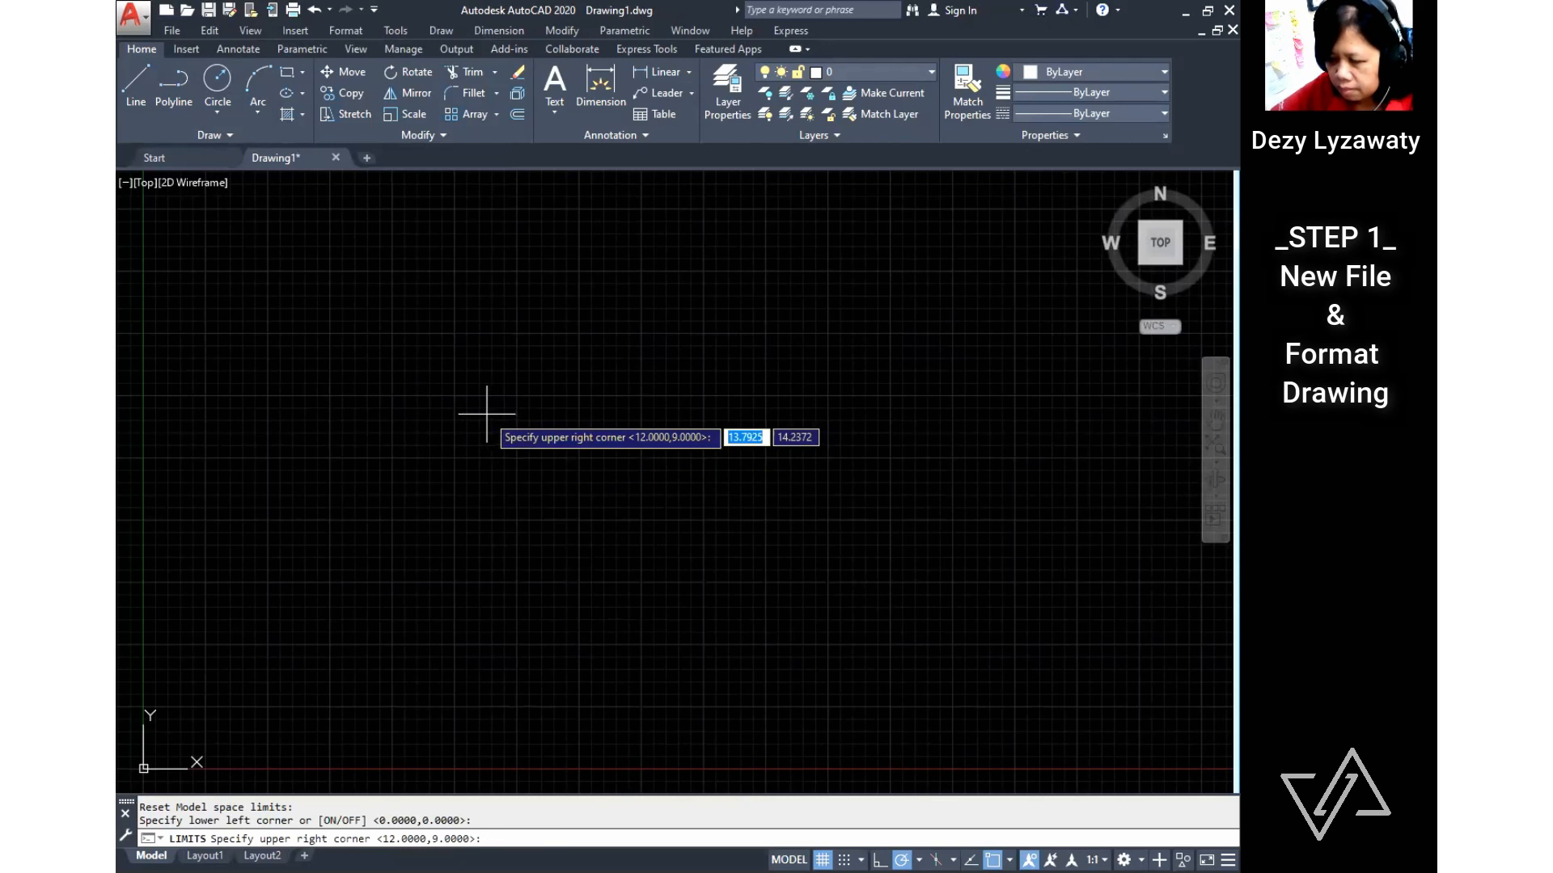
pyautogui.write('15000')
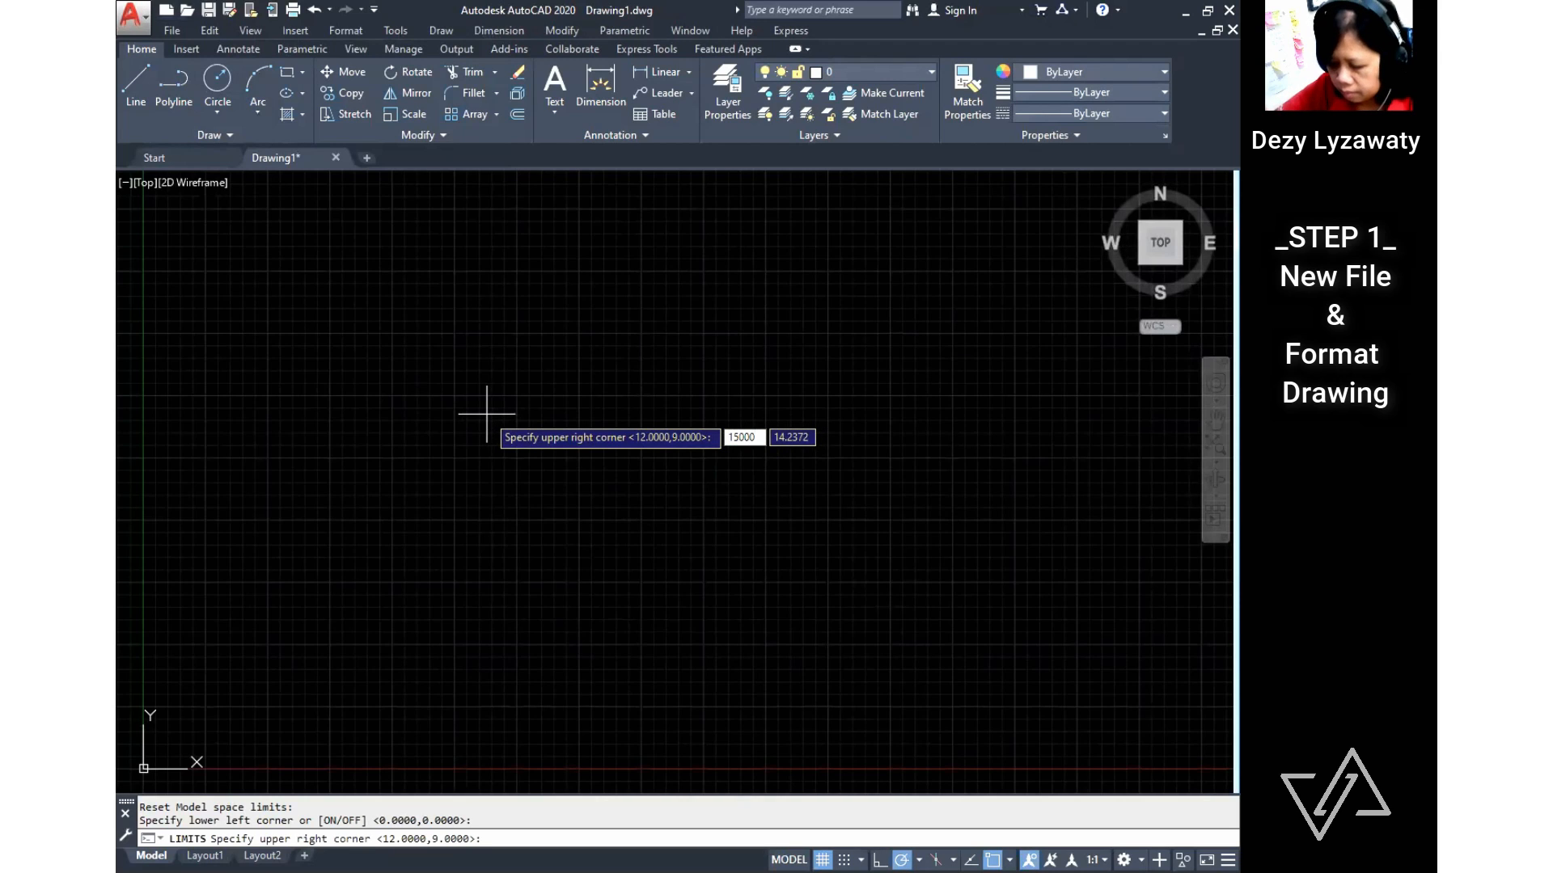
pyautogui.press('Tab')
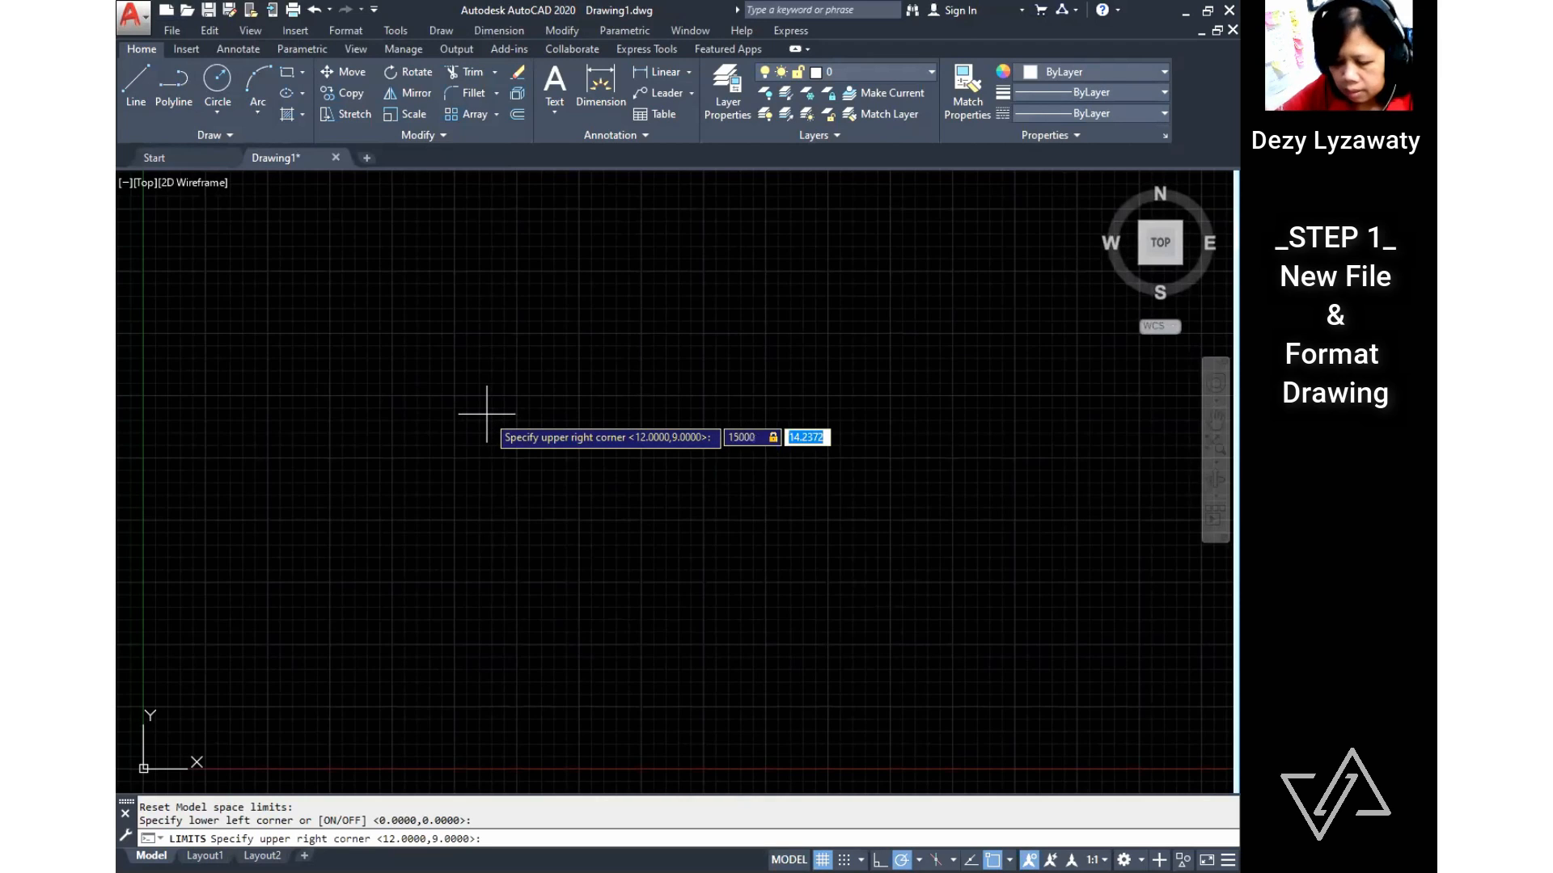
pyautogui.write('20000')
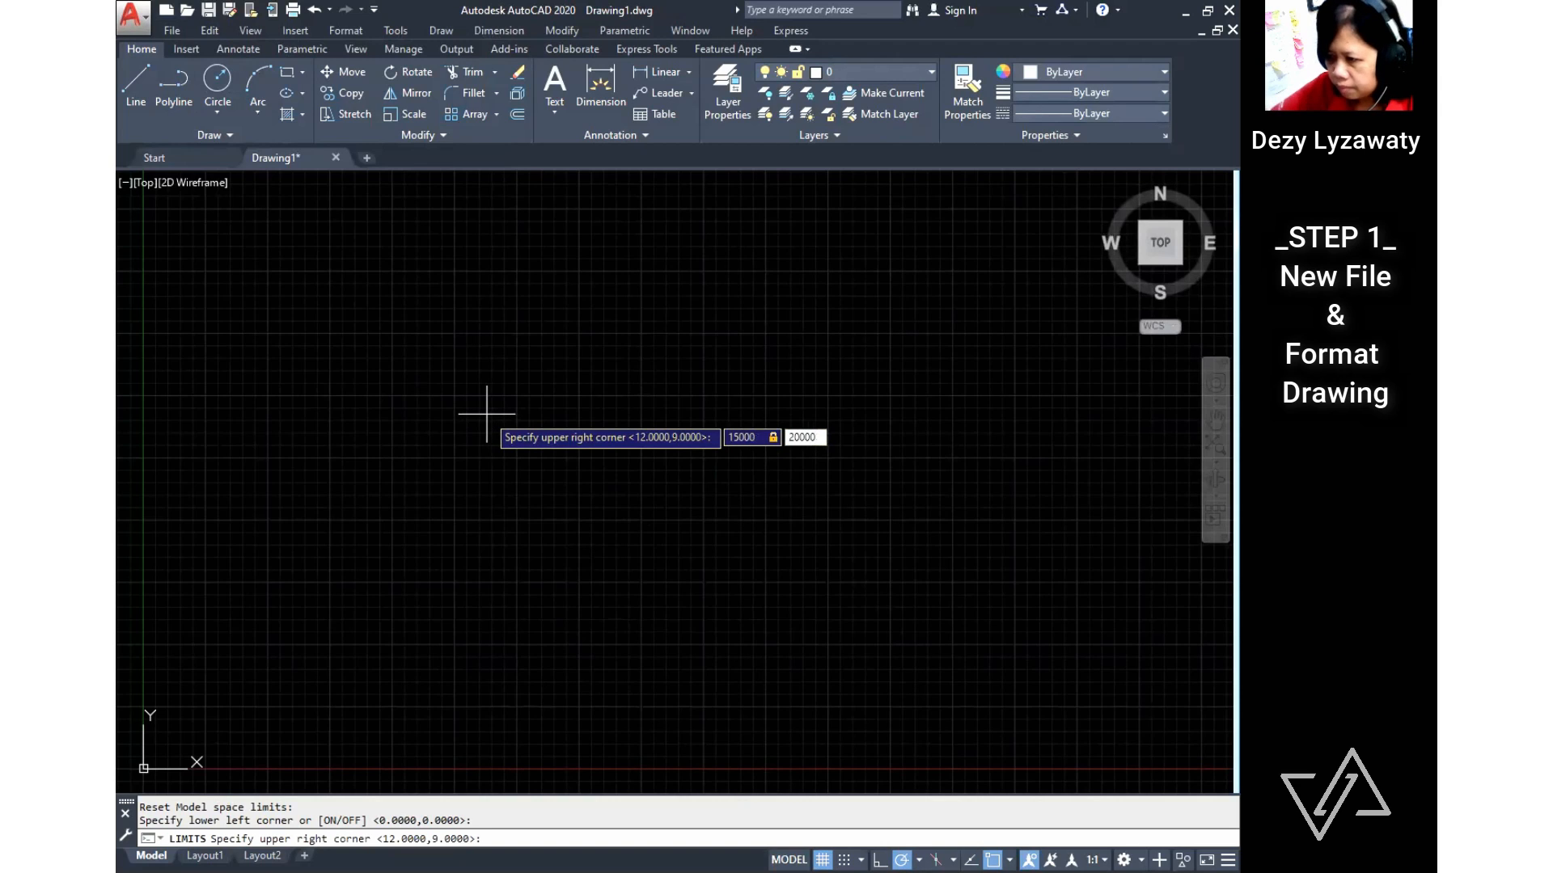
pyautogui.press('Return')
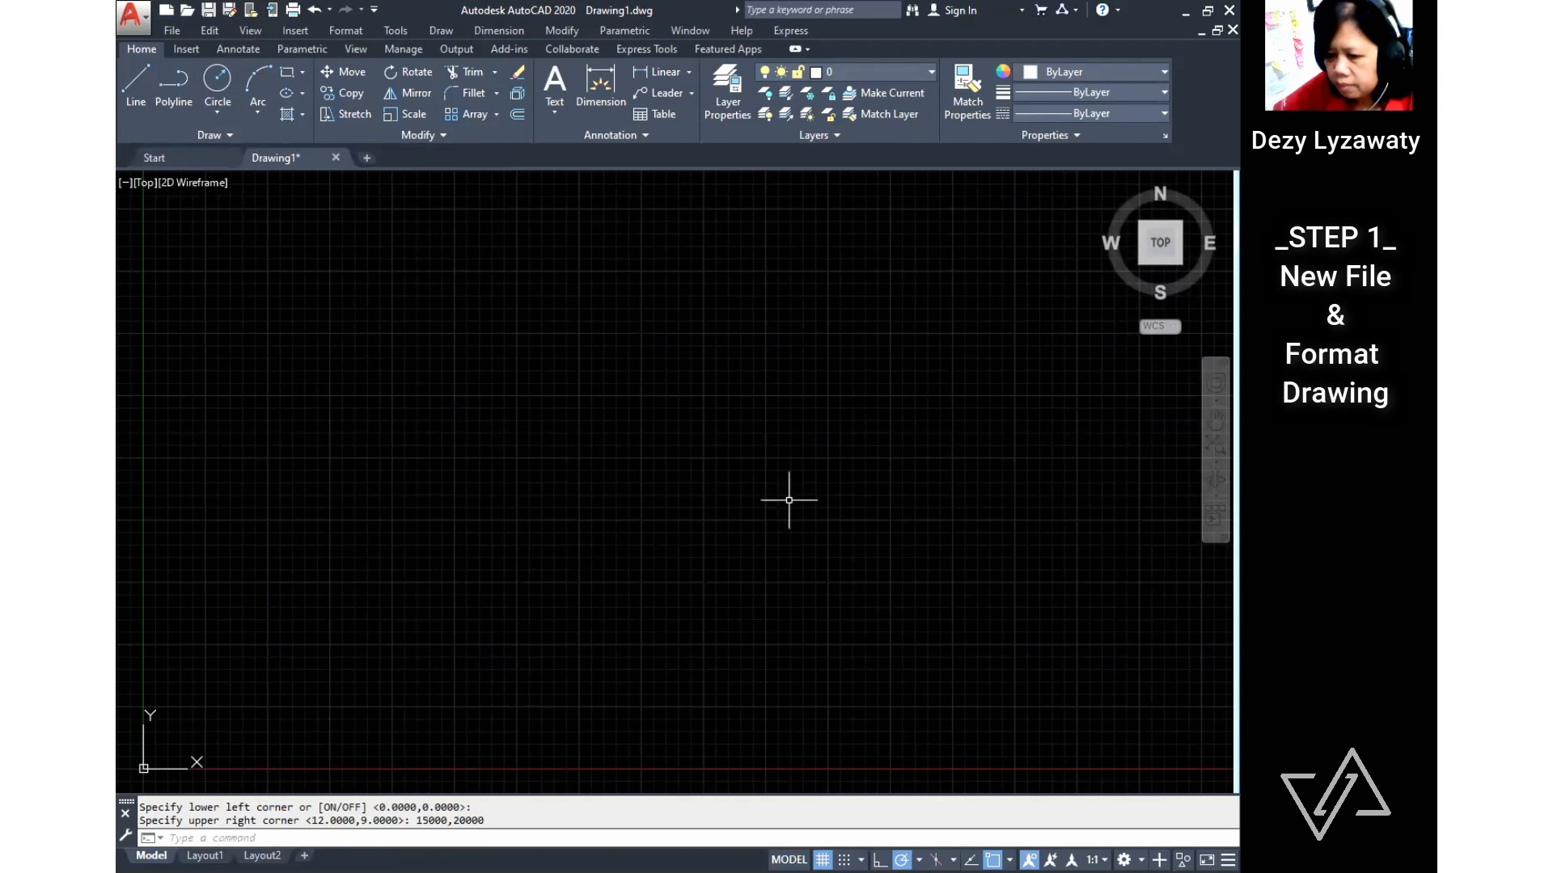
# Step: Set the grid X and Y spacing to 1000 in the drafting settings
pyautogui.click(396, 31)
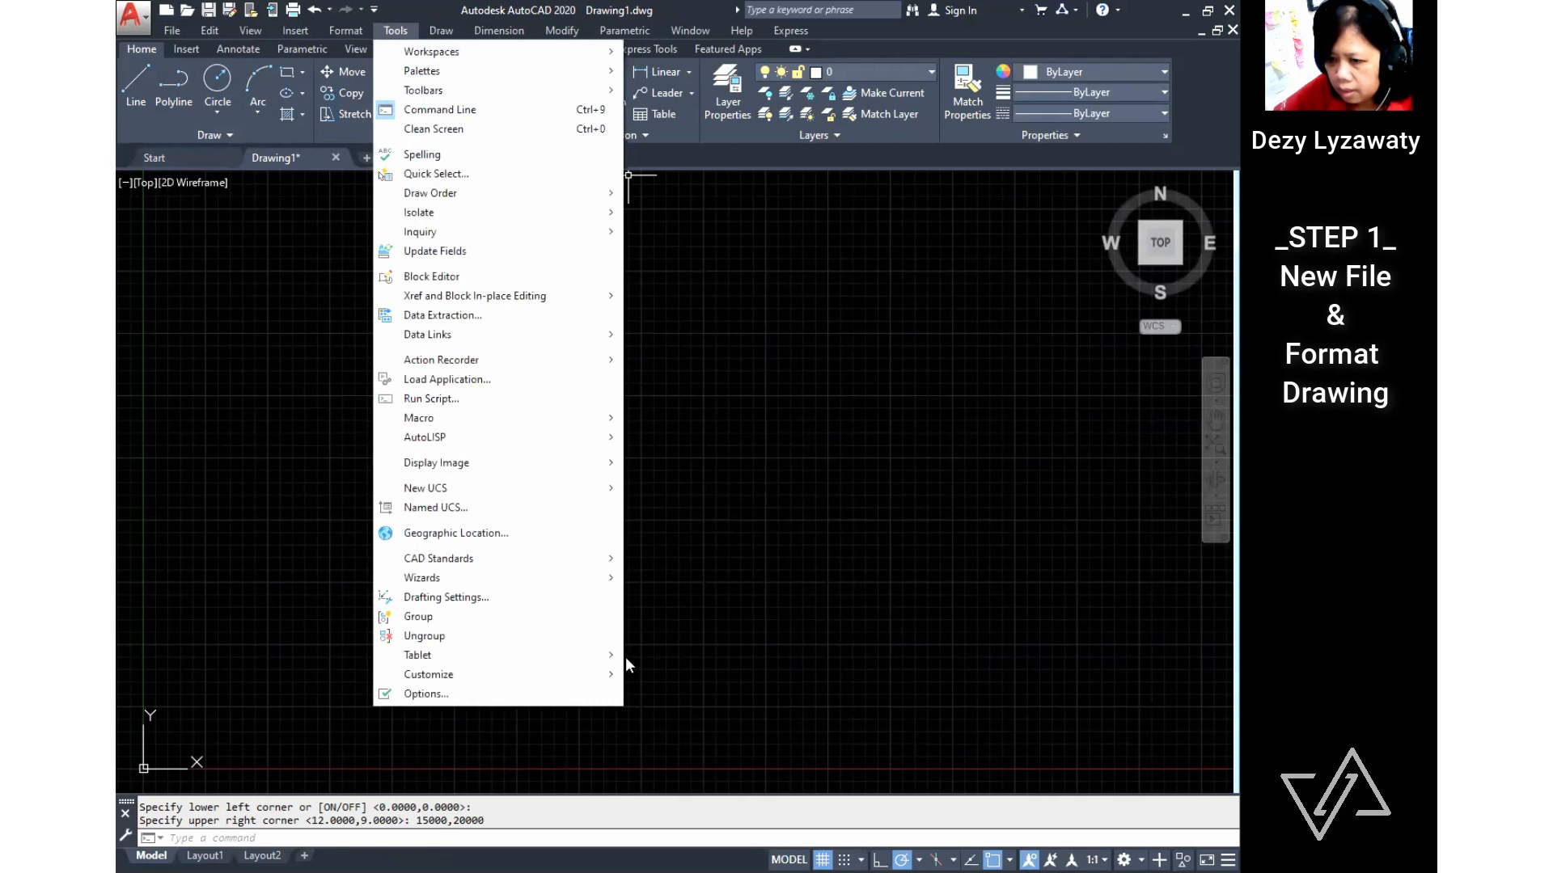
pyautogui.click(477, 599)
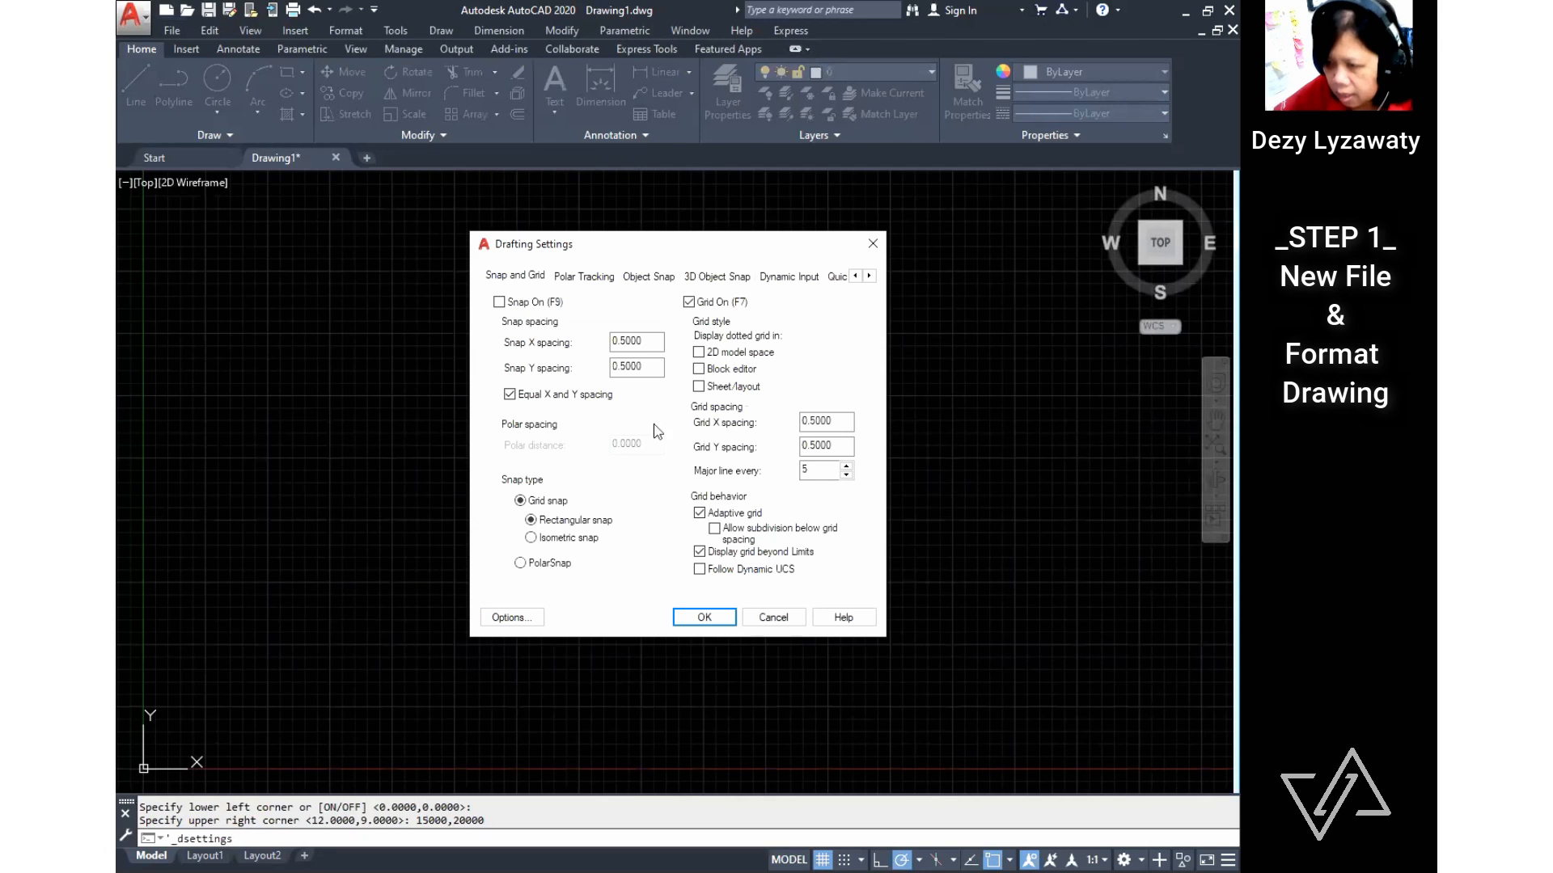
pyautogui.doubleClick(815, 422)
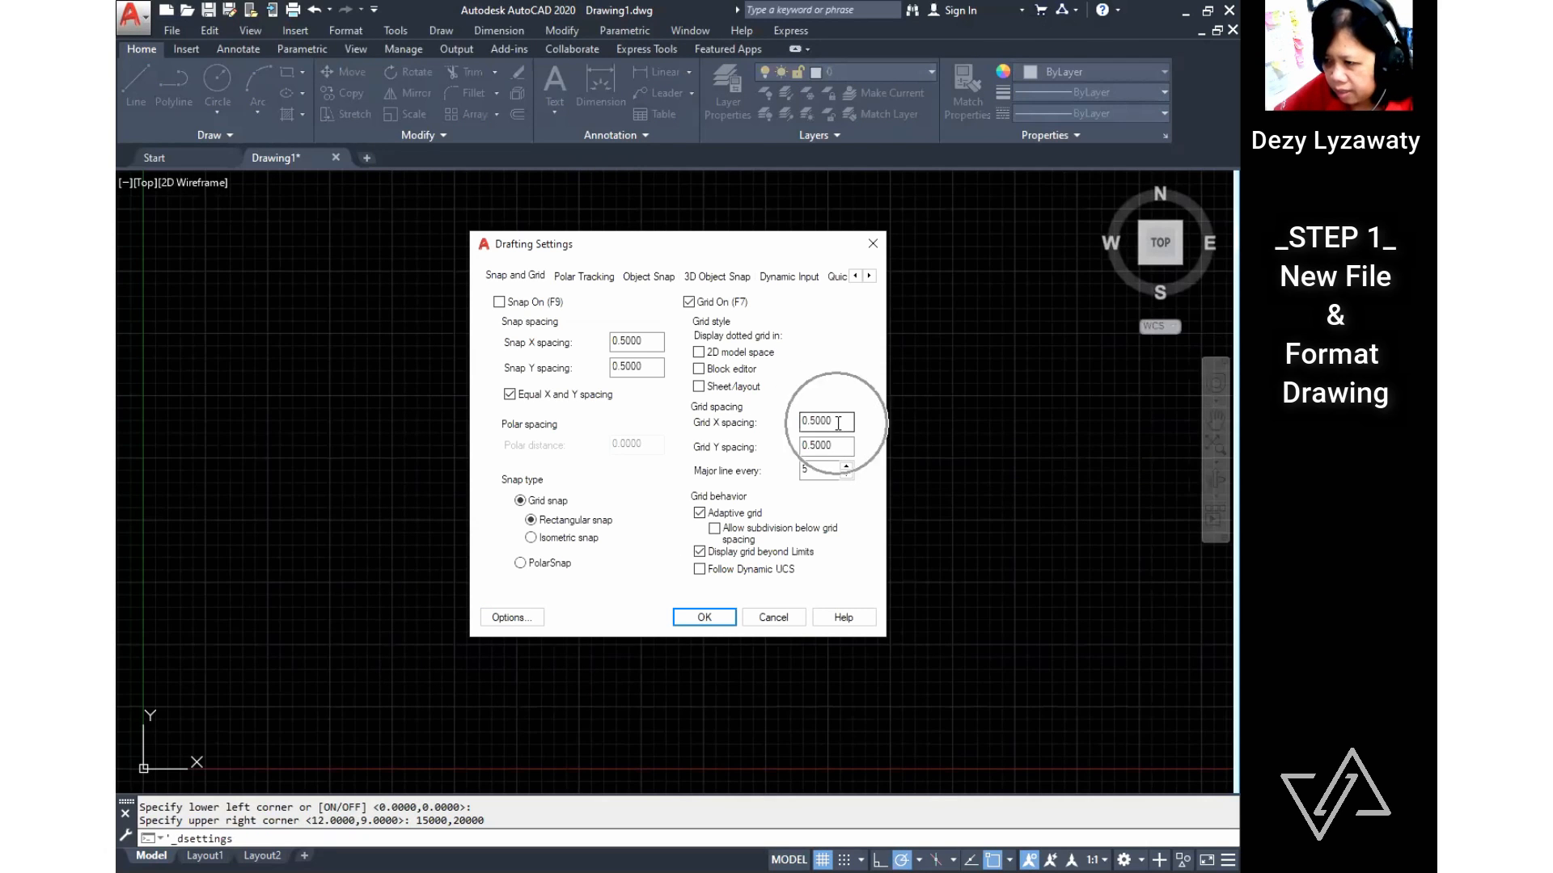
pyautogui.write('1000')
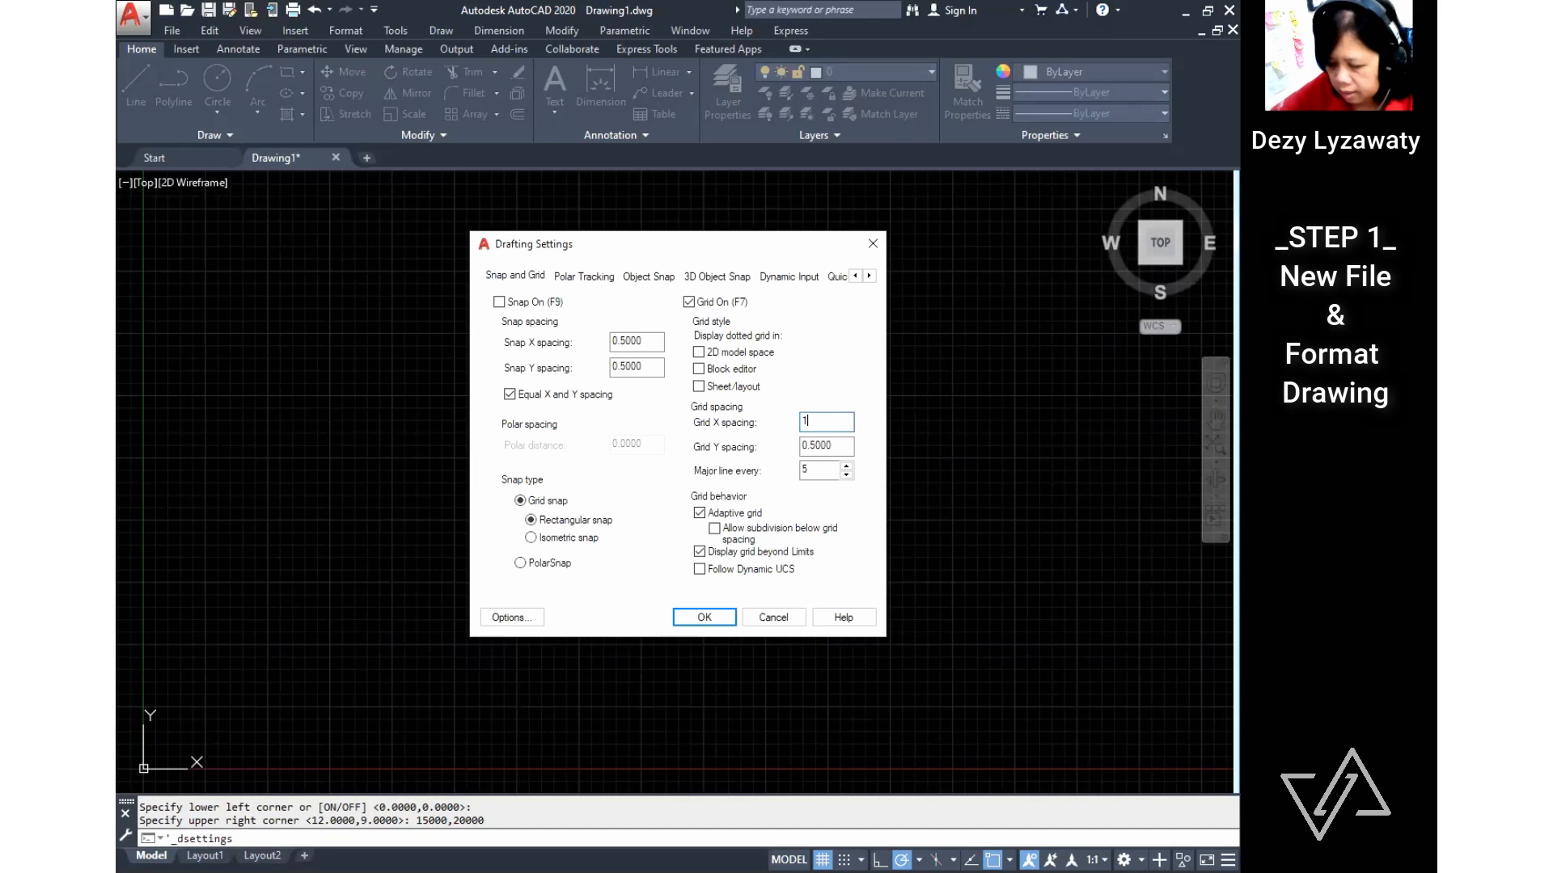
pyautogui.click(837, 444)
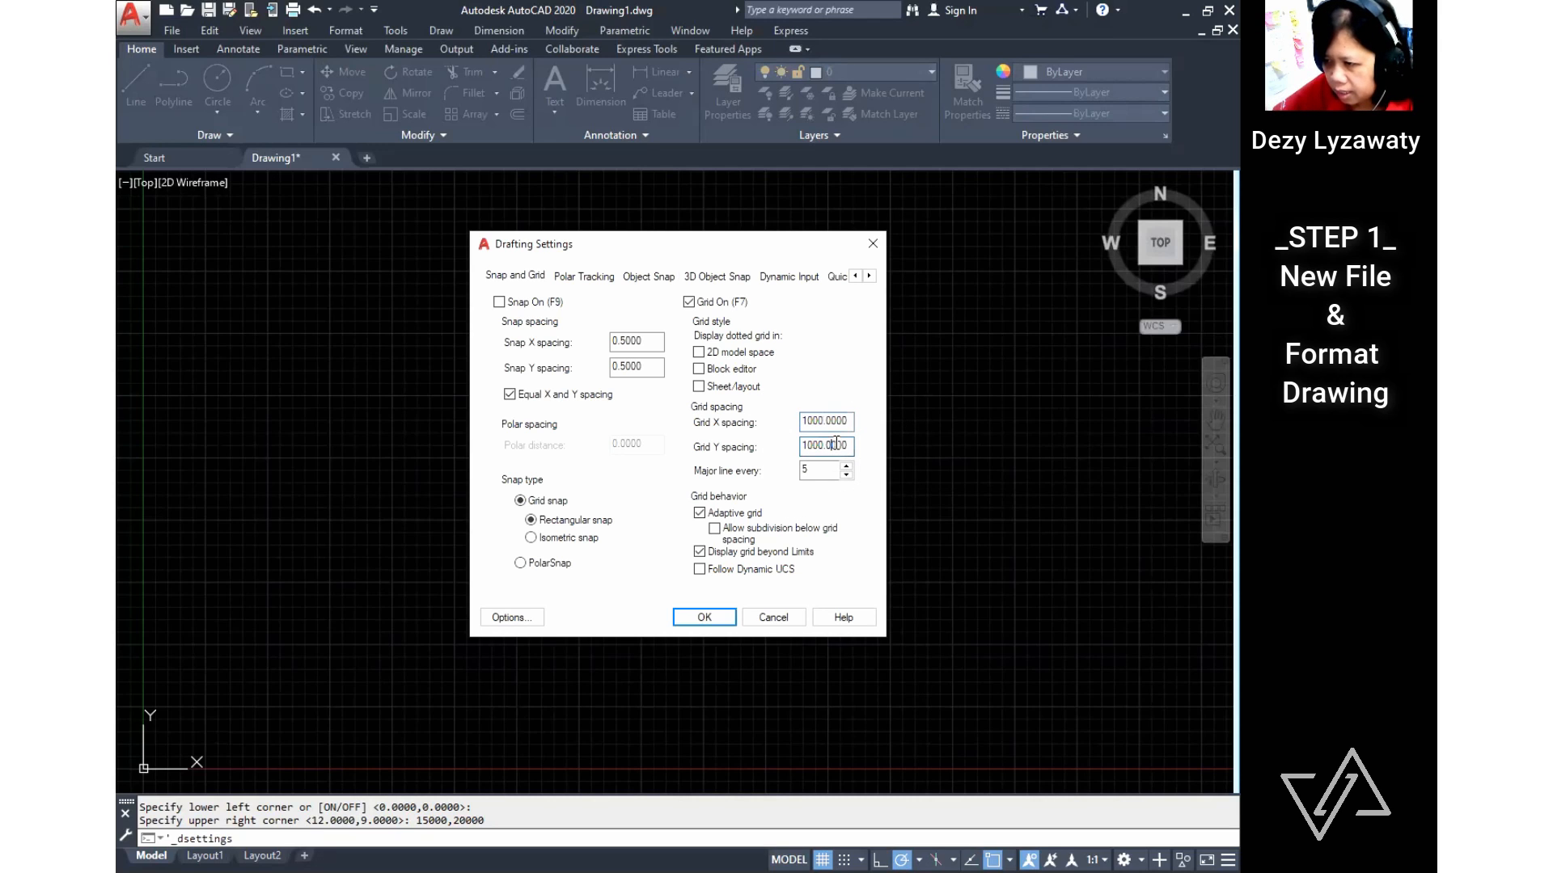
# Step: Turn off the adaptive grid and the grid display beyond the limits, and apply the drafting settings
pyautogui.click(701, 514)
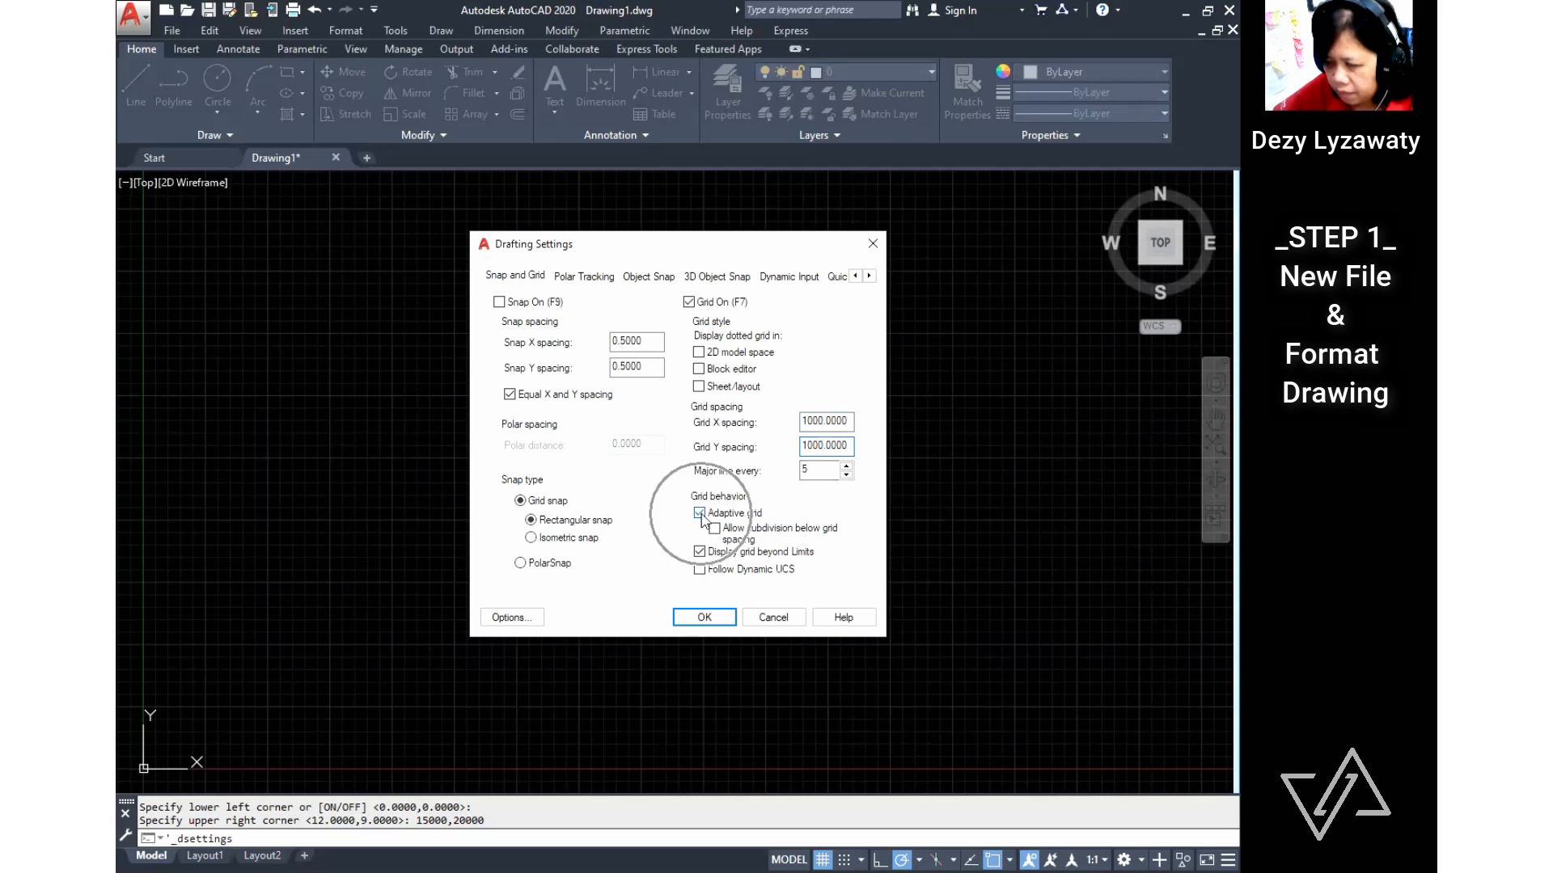
pyautogui.press('ctrl')
pyautogui.press('ctrl')
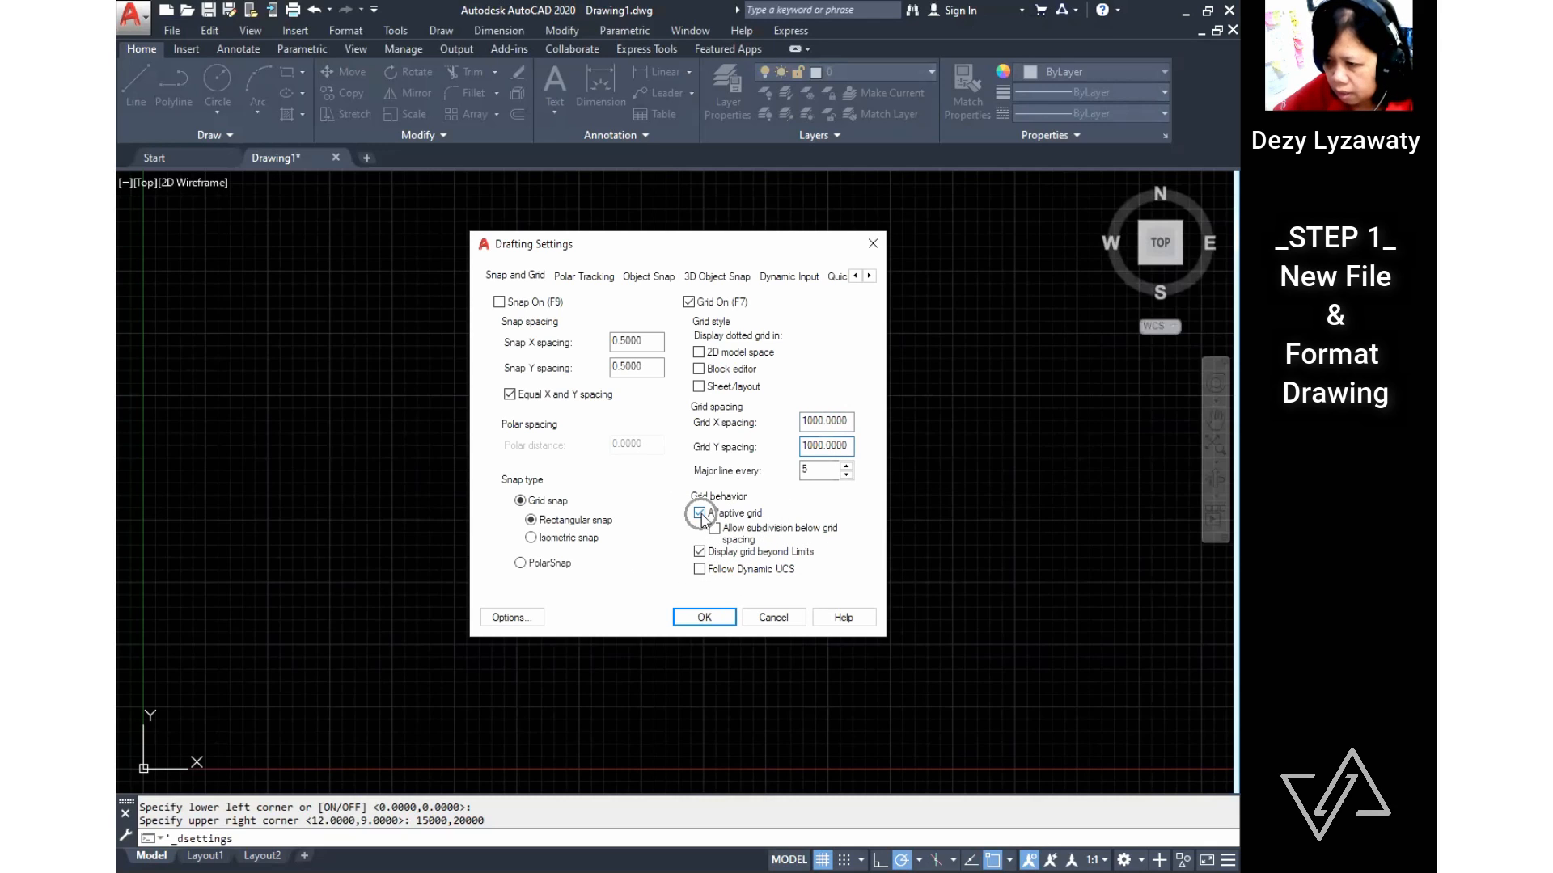
pyautogui.click(699, 513)
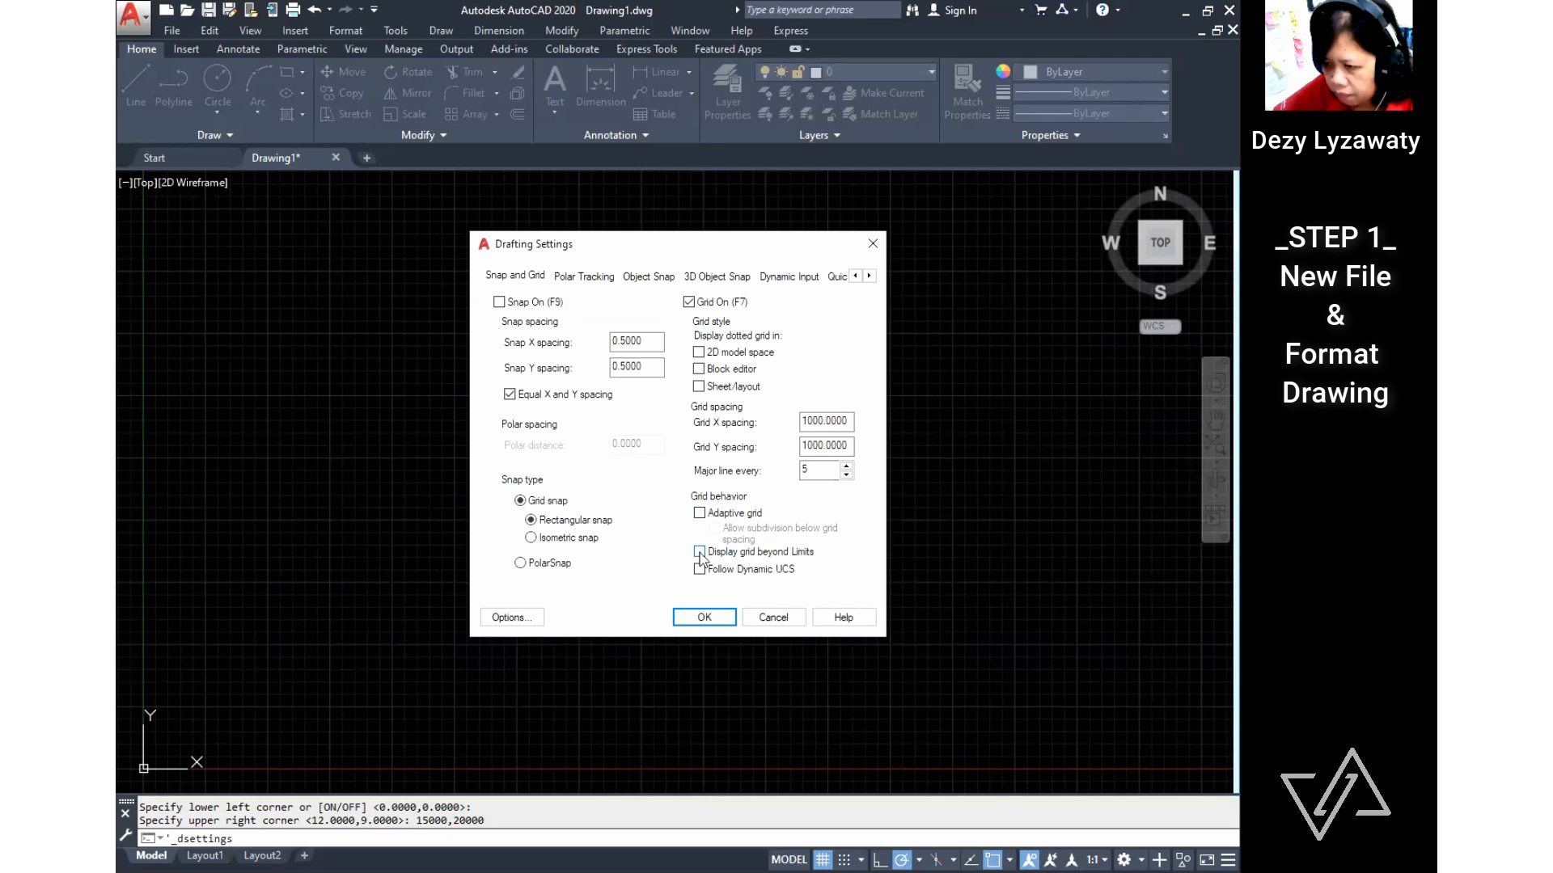
pyautogui.press('ctrl')
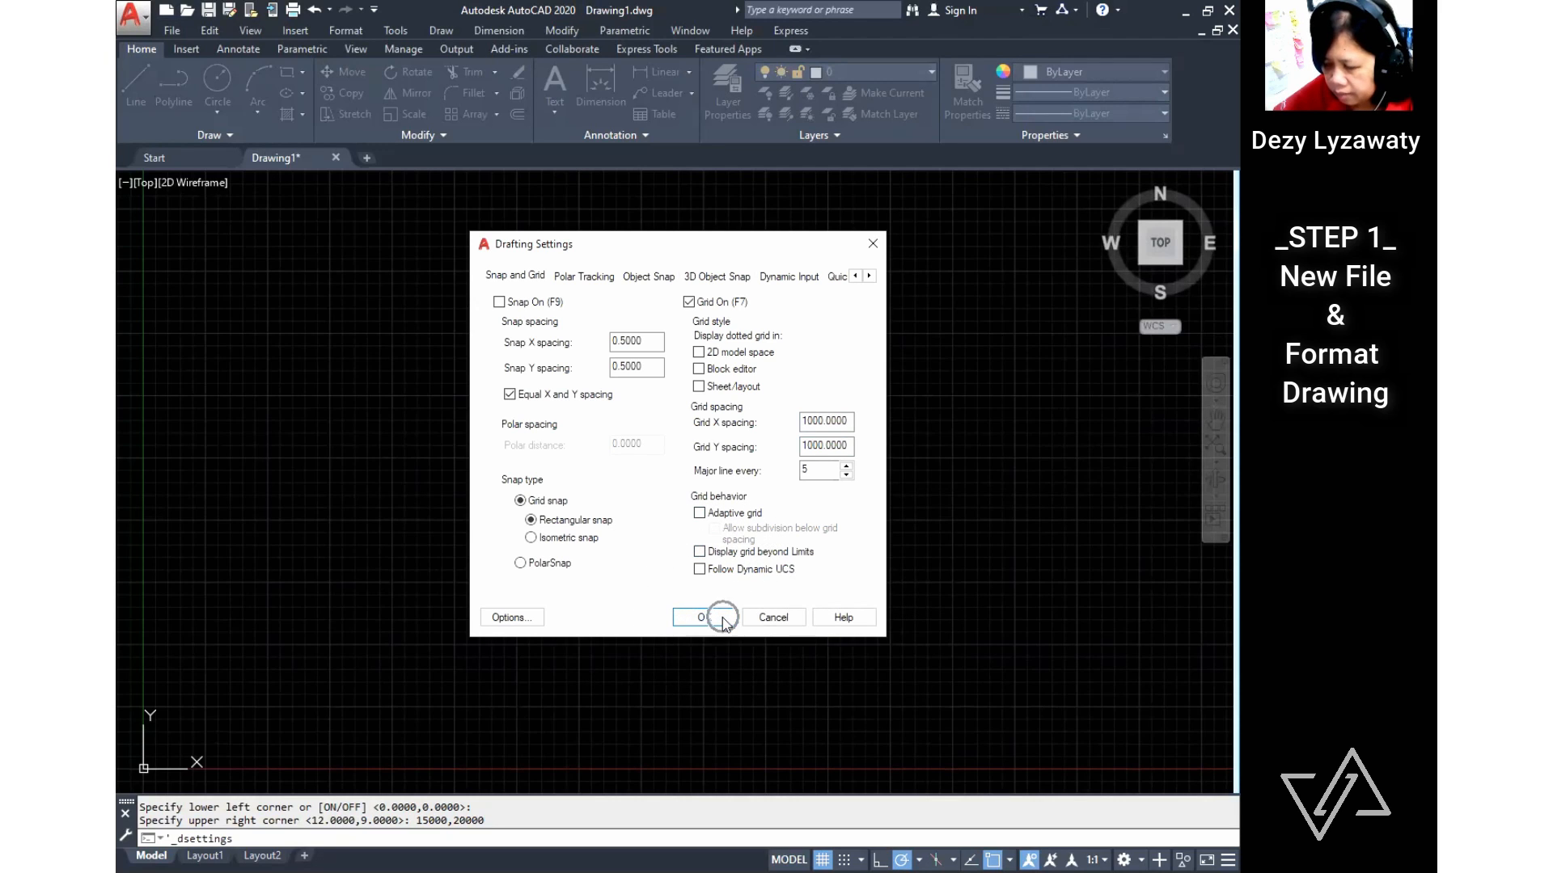
pyautogui.click(722, 618)
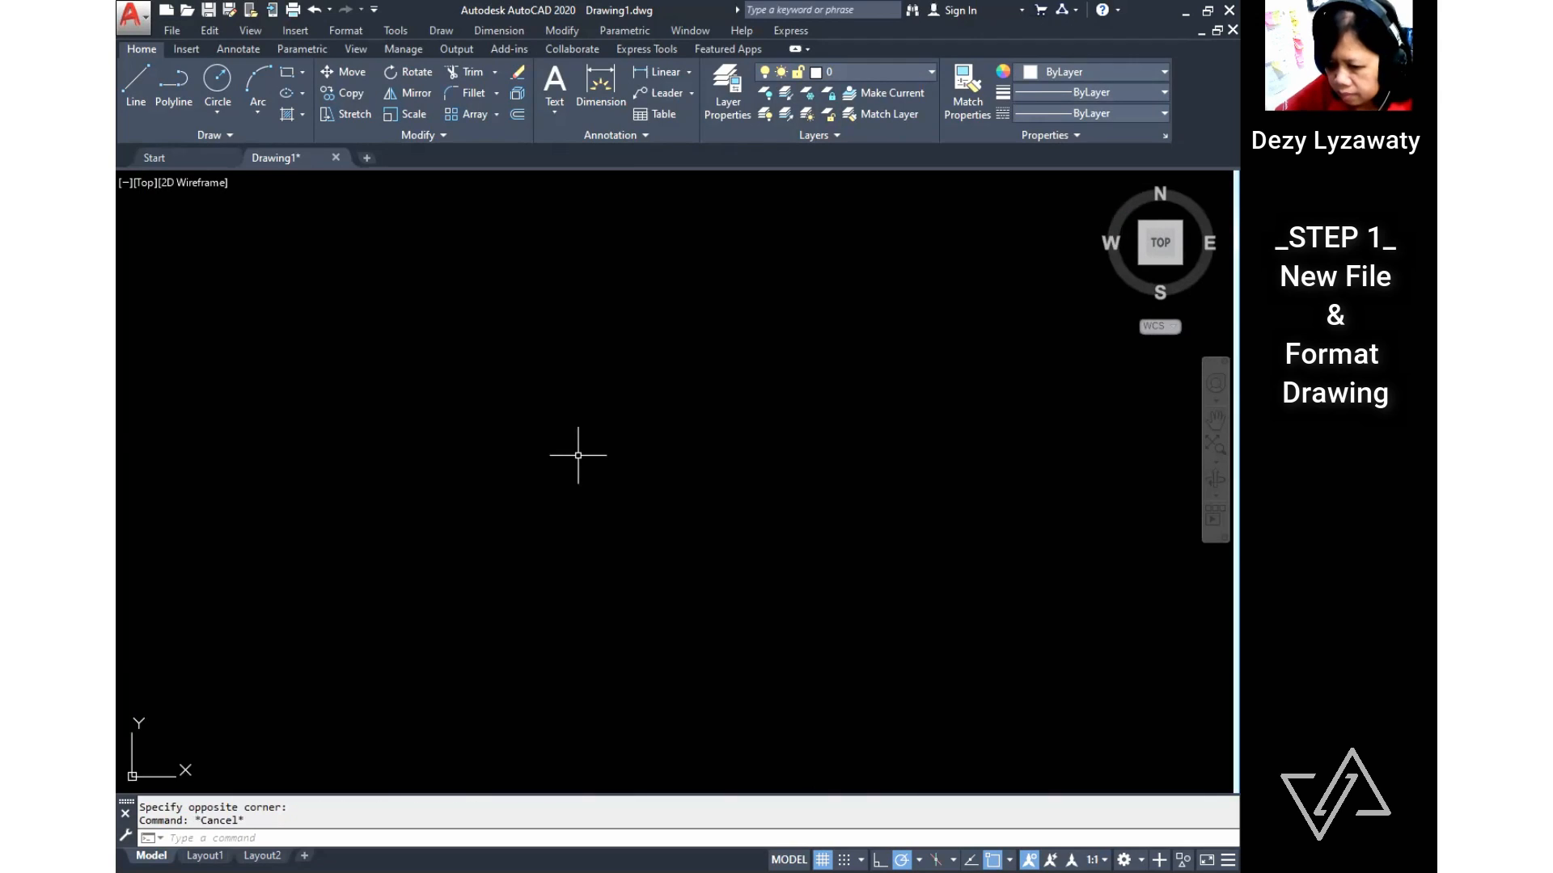
# Step: Zoom to All so that the view fits the whole area of the drawing limits
pyautogui.write('z')
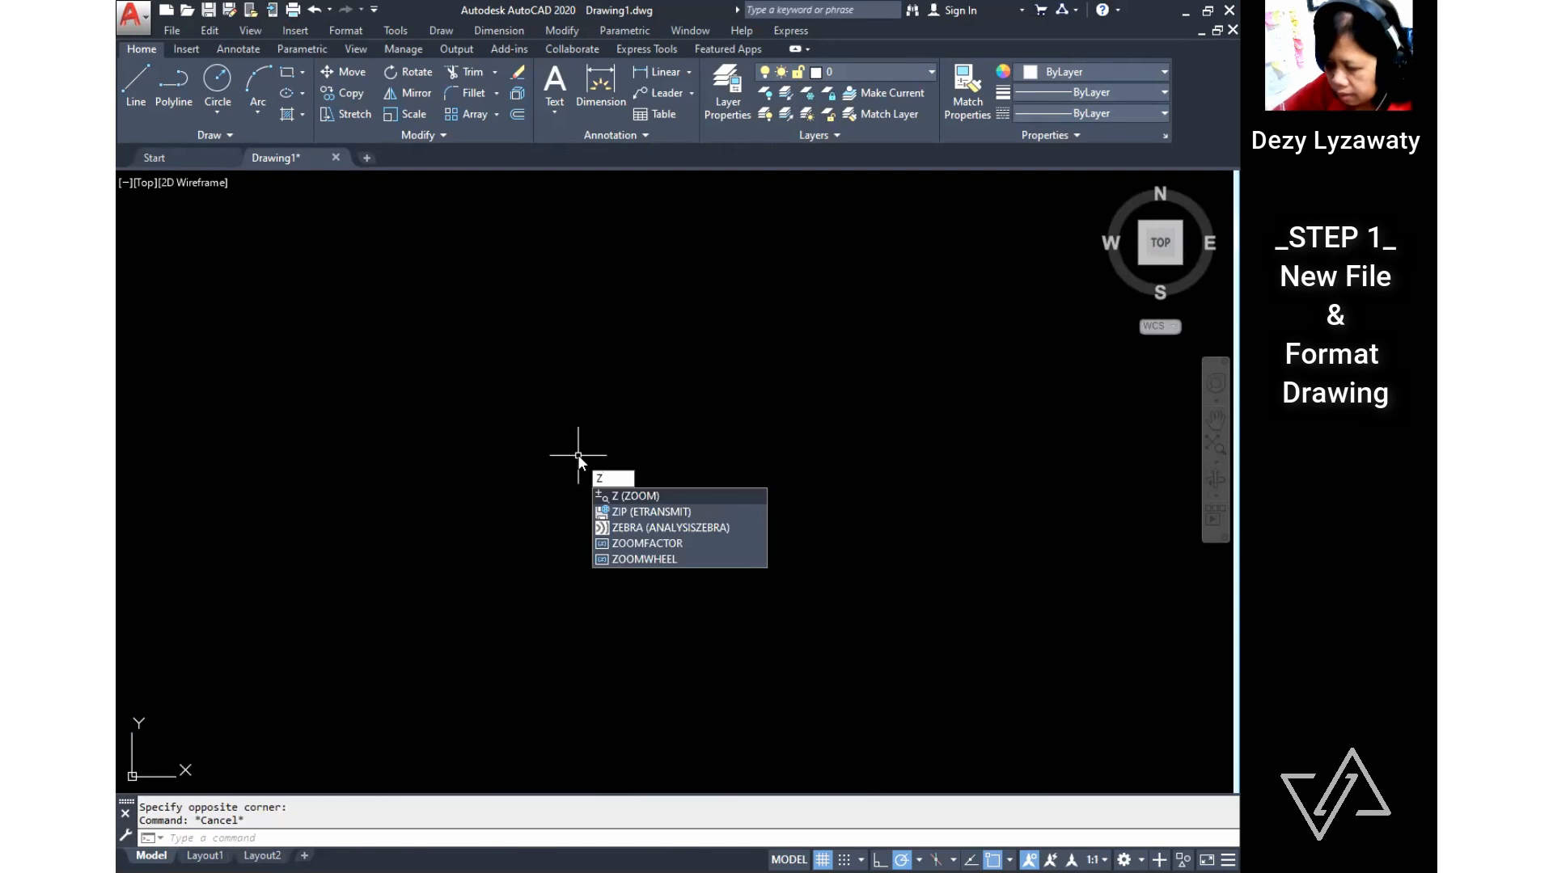
pyautogui.press('Return')
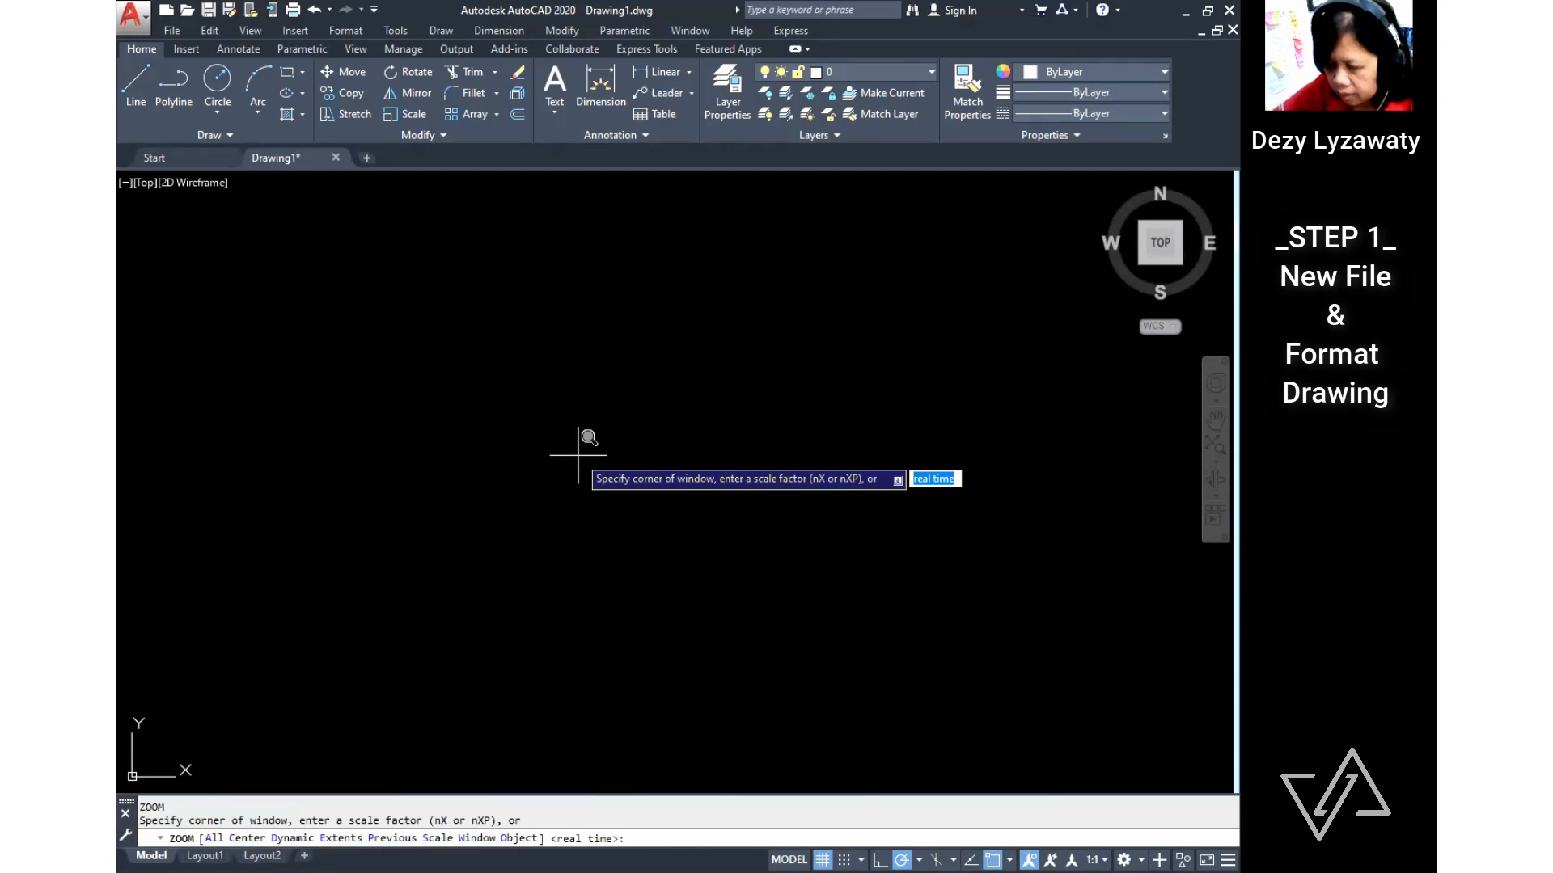
pyautogui.write('a')
pyautogui.press('Return')
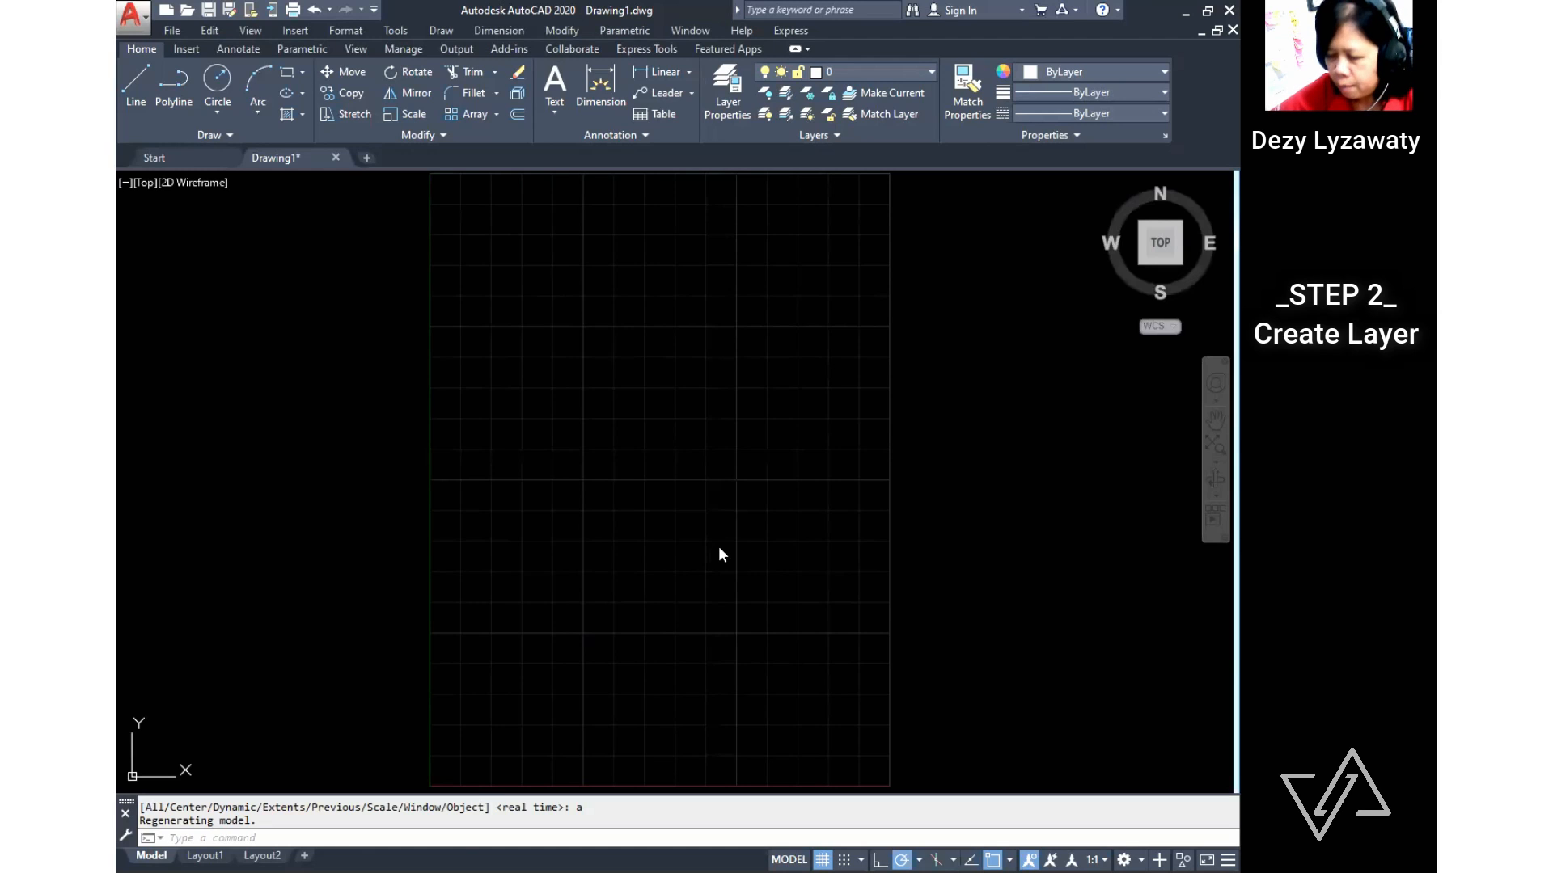
pyautogui.click(589, 365)
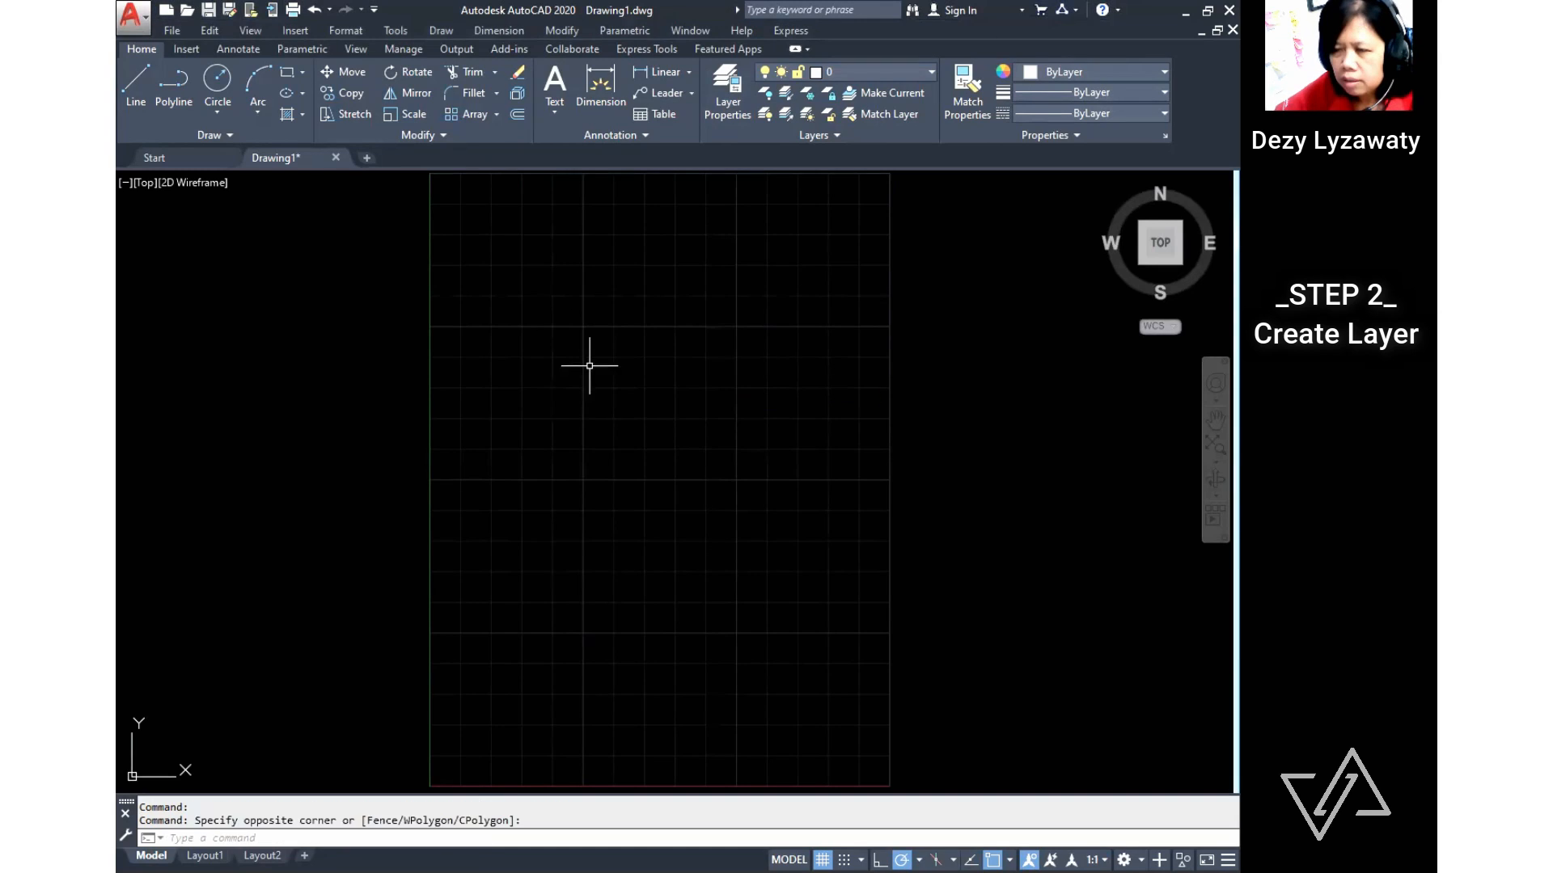
# Step: Create a new layer in the layer properties and name it Dinding
pyautogui.click(345, 31)
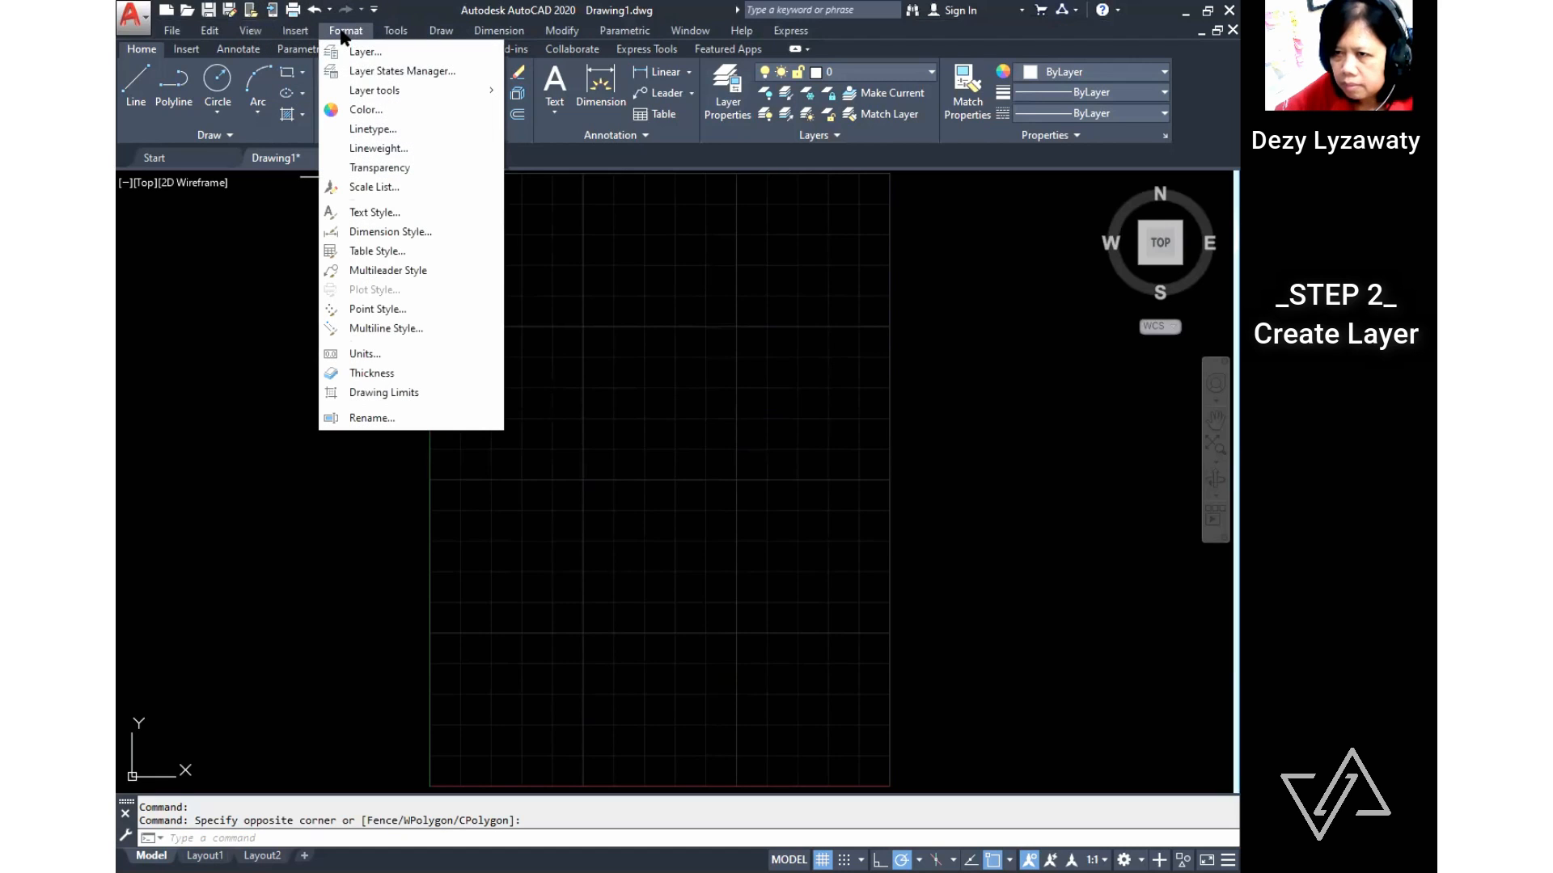
pyautogui.click(402, 53)
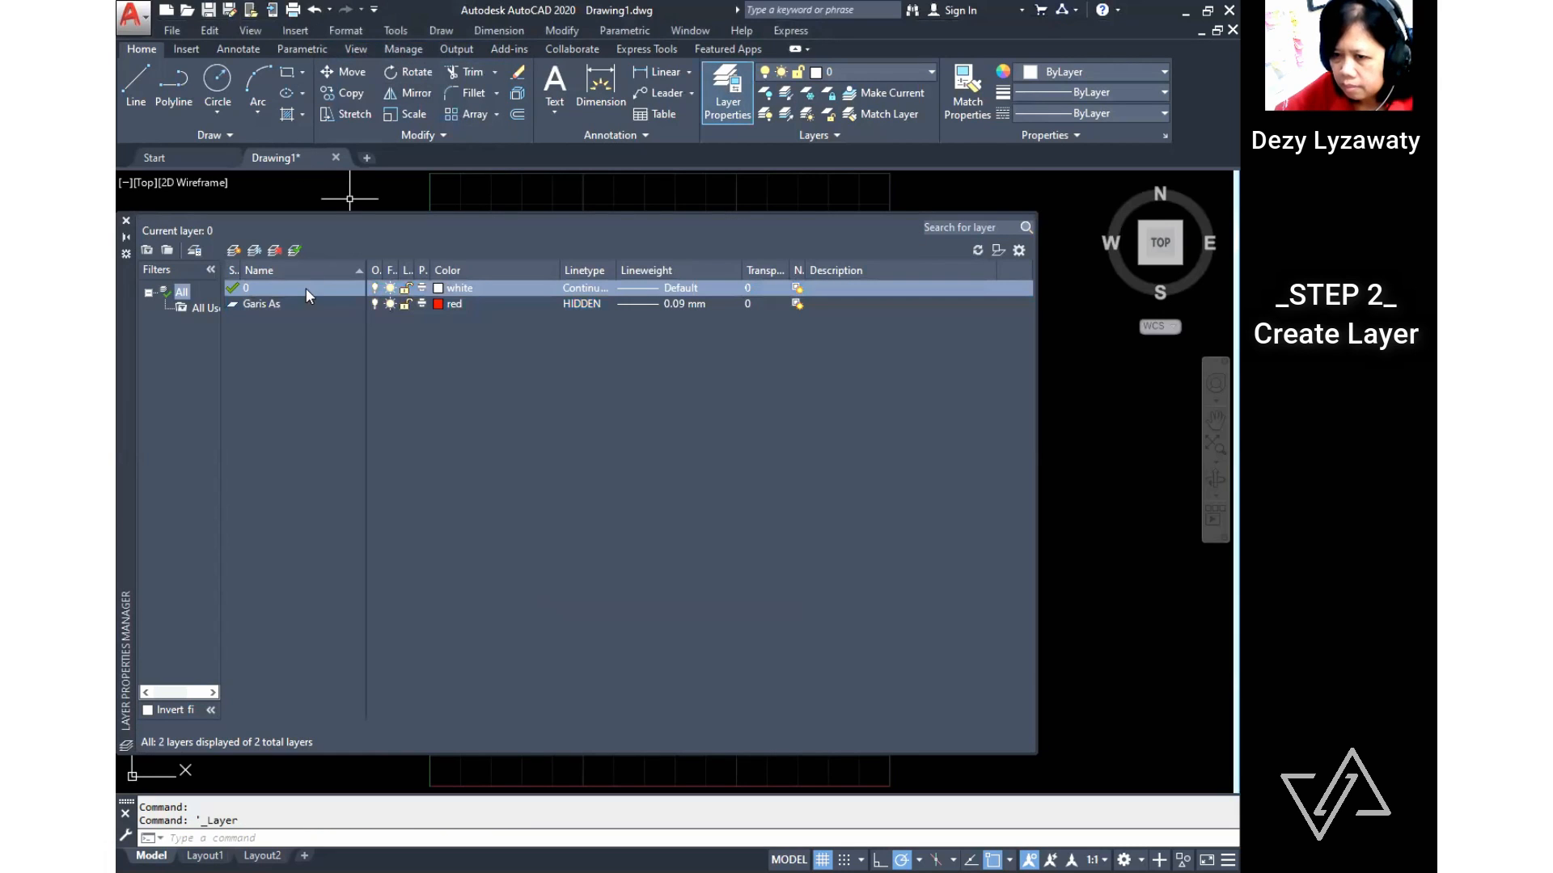
pyautogui.click(234, 251)
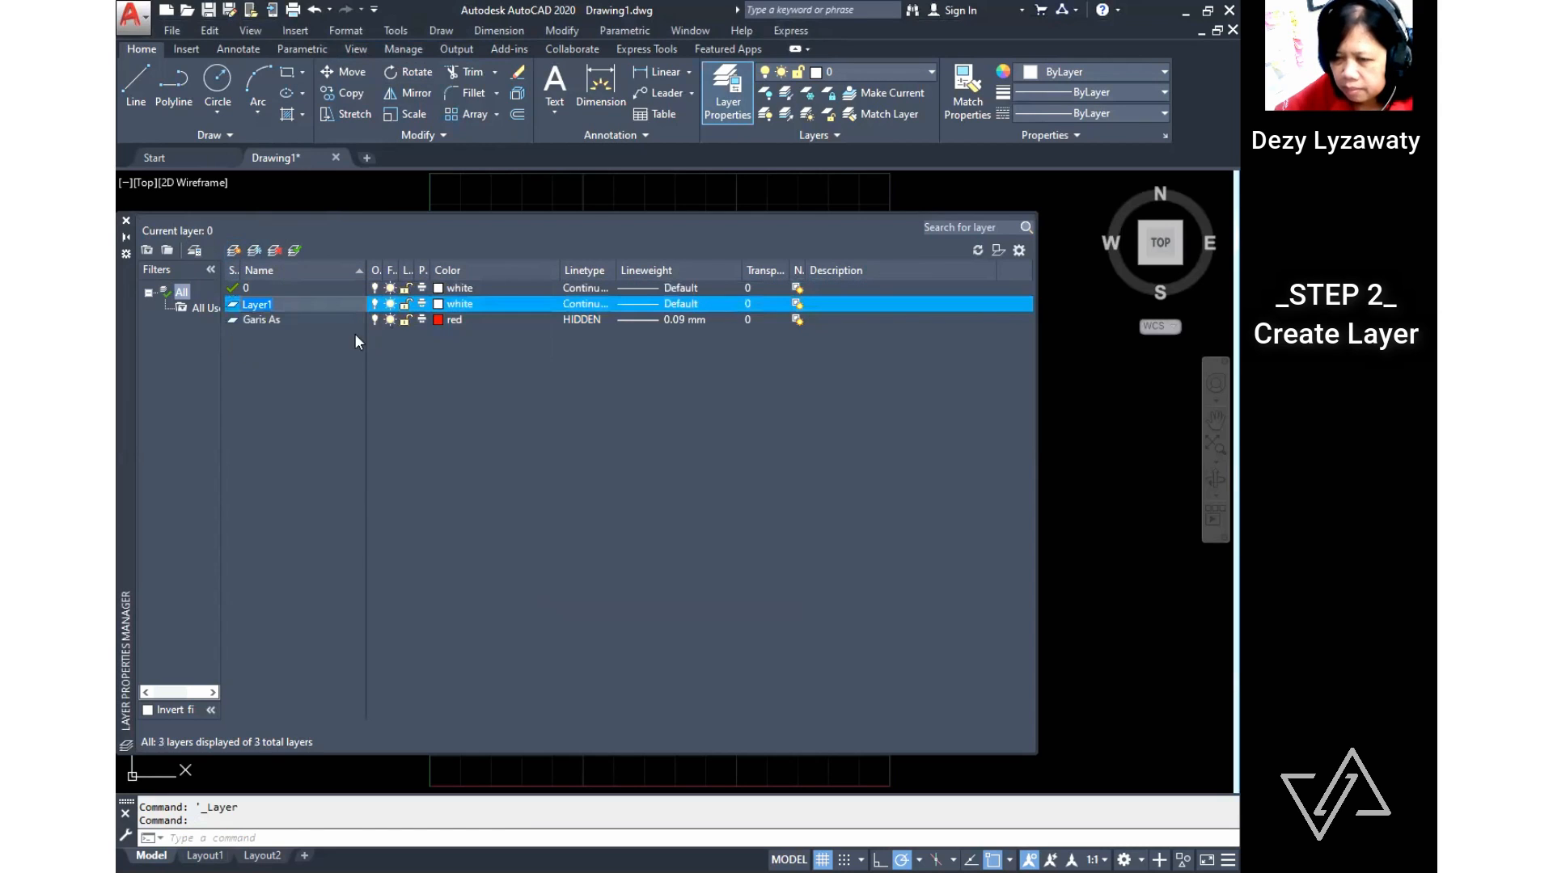
pyautogui.click(329, 306)
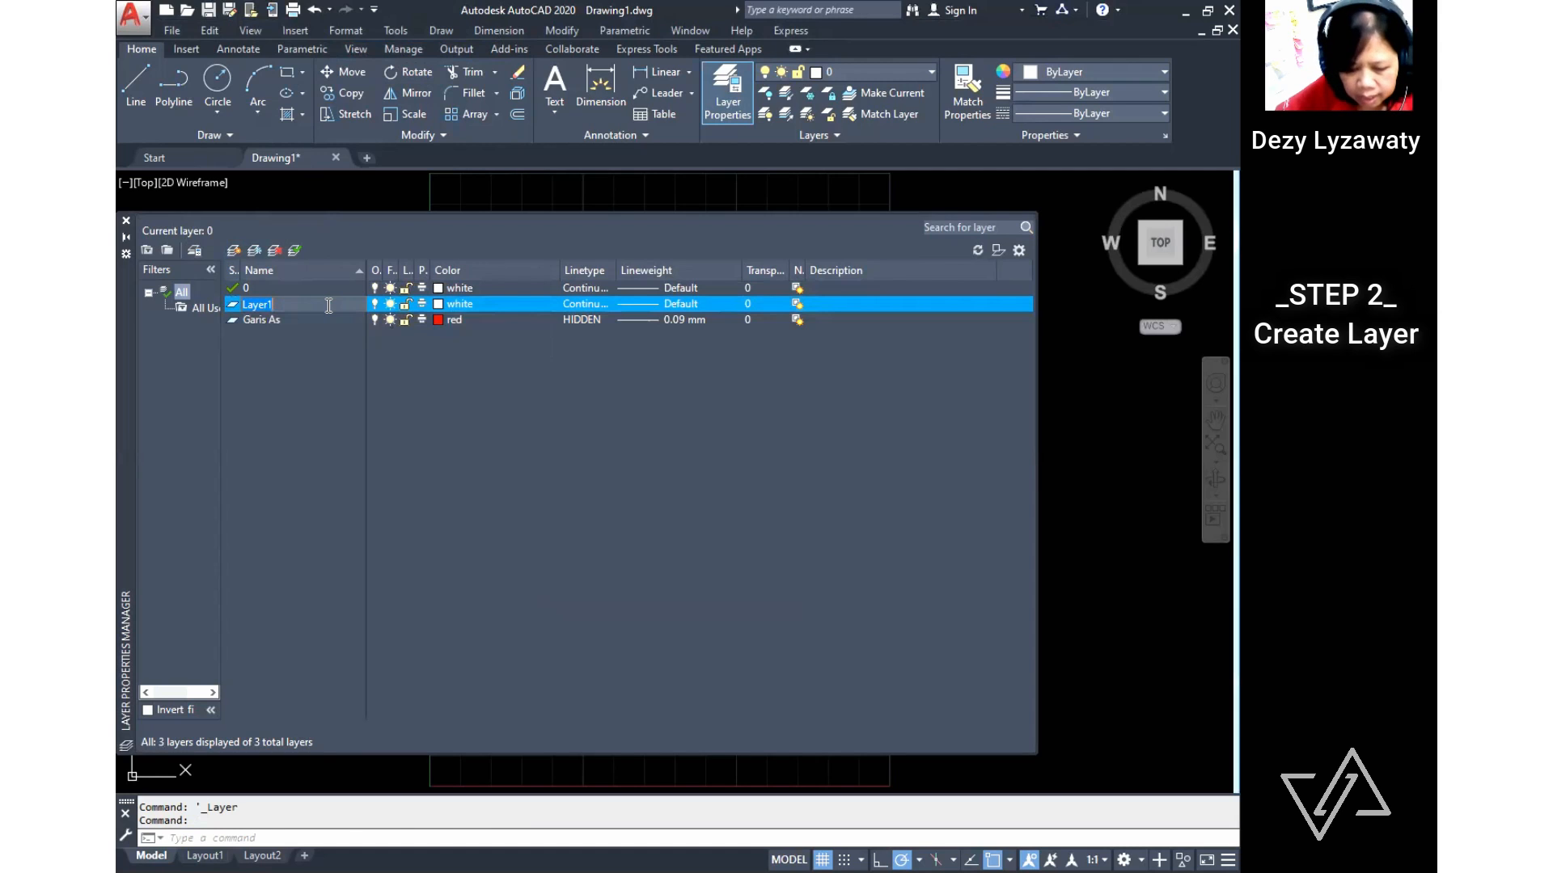
pyautogui.press('BackSpace')
pyautogui.press('BackSpace')
pyautogui.press('BackSpace')
pyautogui.press('BackSpace')
pyautogui.press('BackSpace')
pyautogui.press('BackSpace')
pyautogui.write('Dinding')
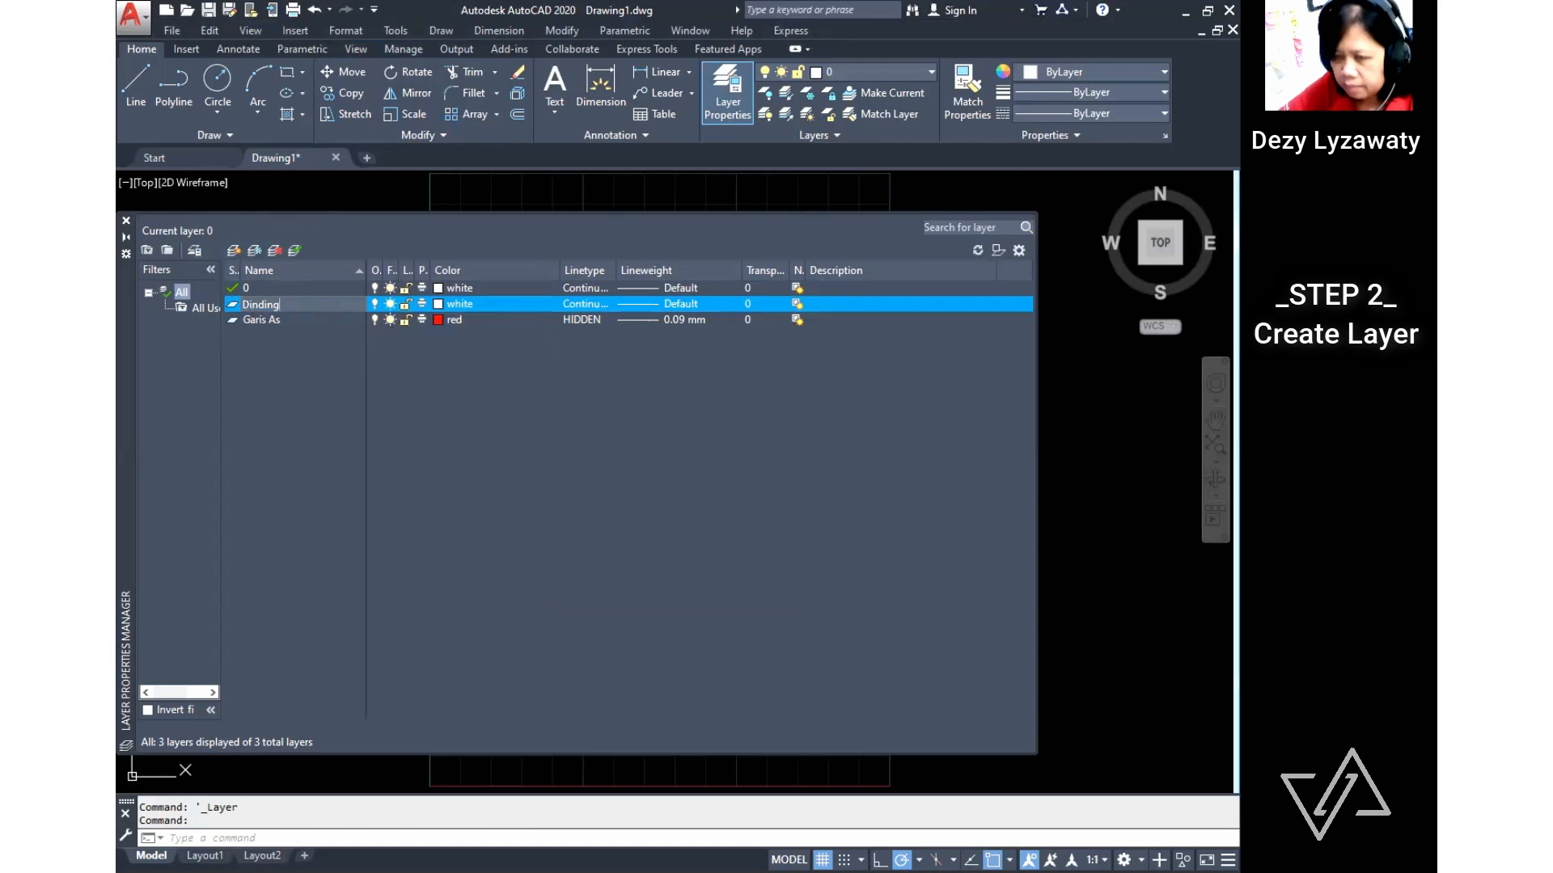
# Step: Set the colour of the Dinding layer to cyan
pyautogui.click(440, 307)
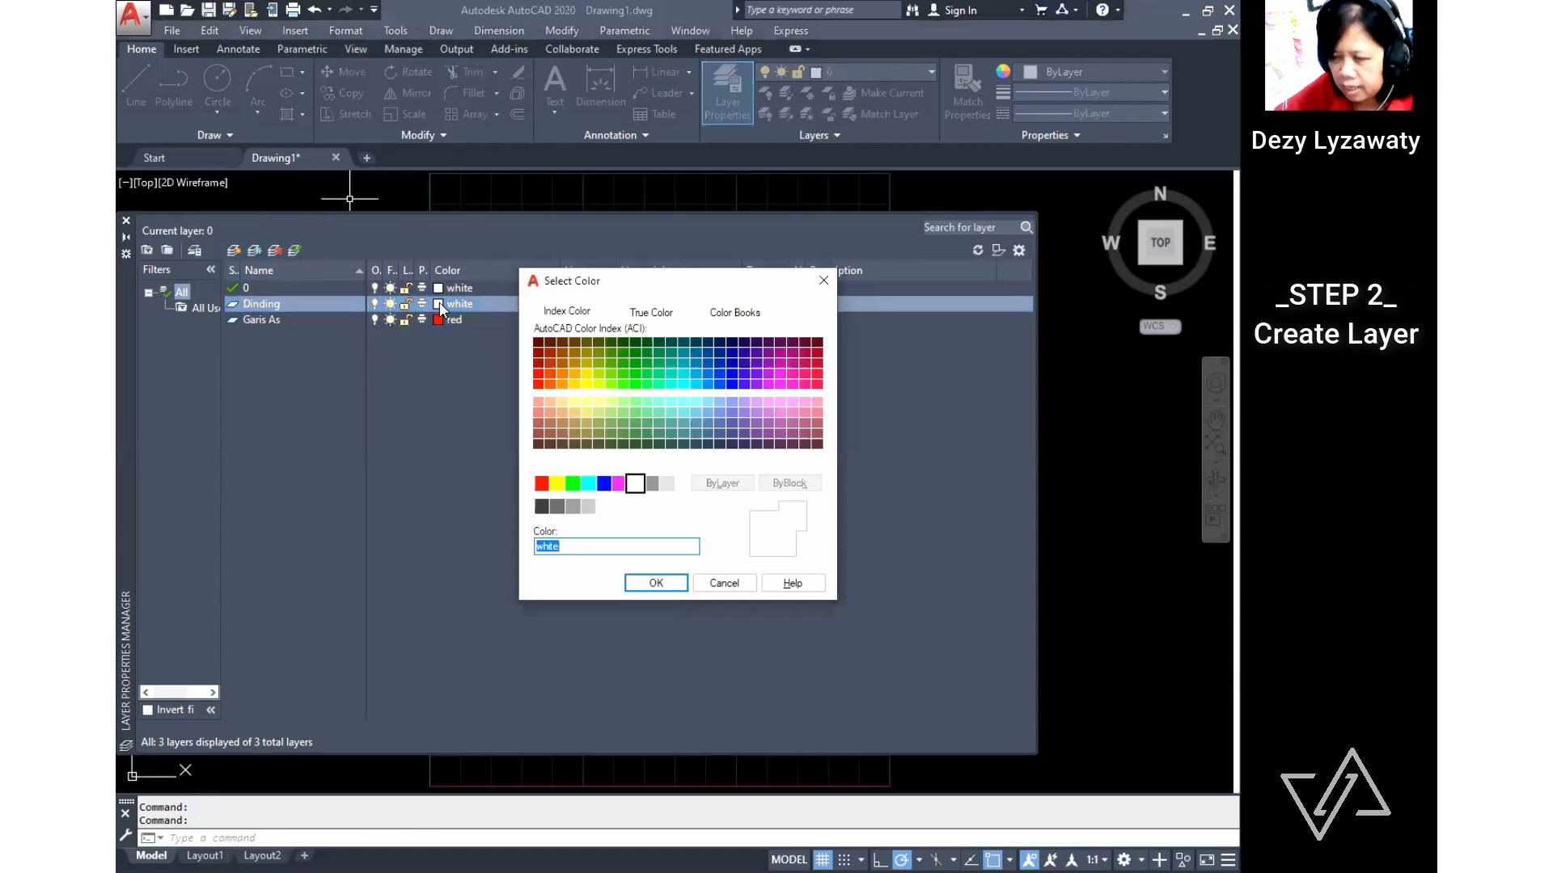
pyautogui.click(541, 484)
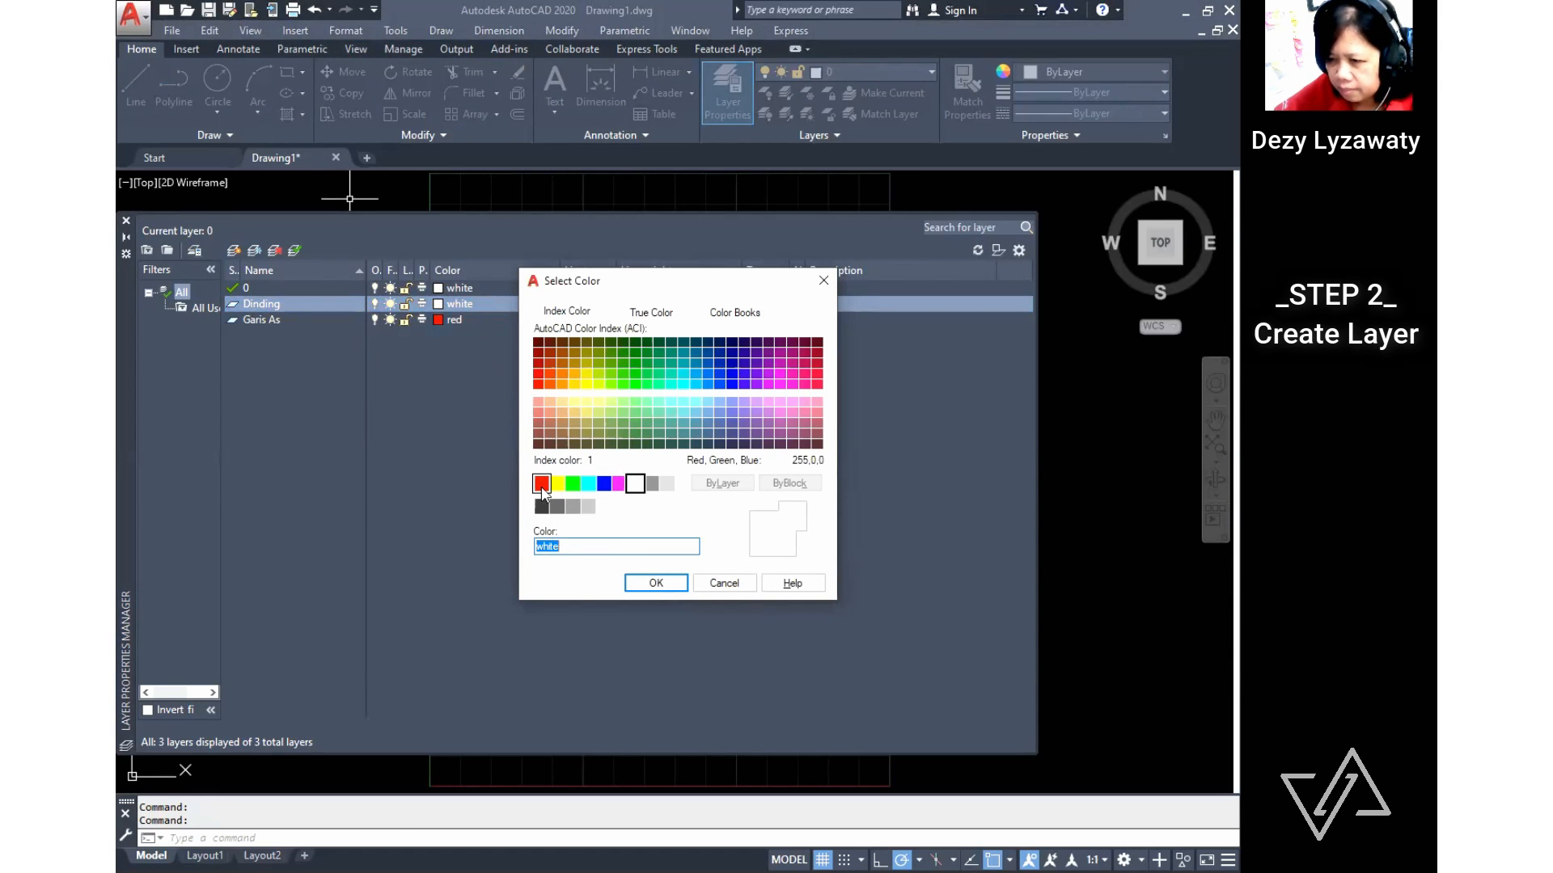
pyautogui.click(588, 484)
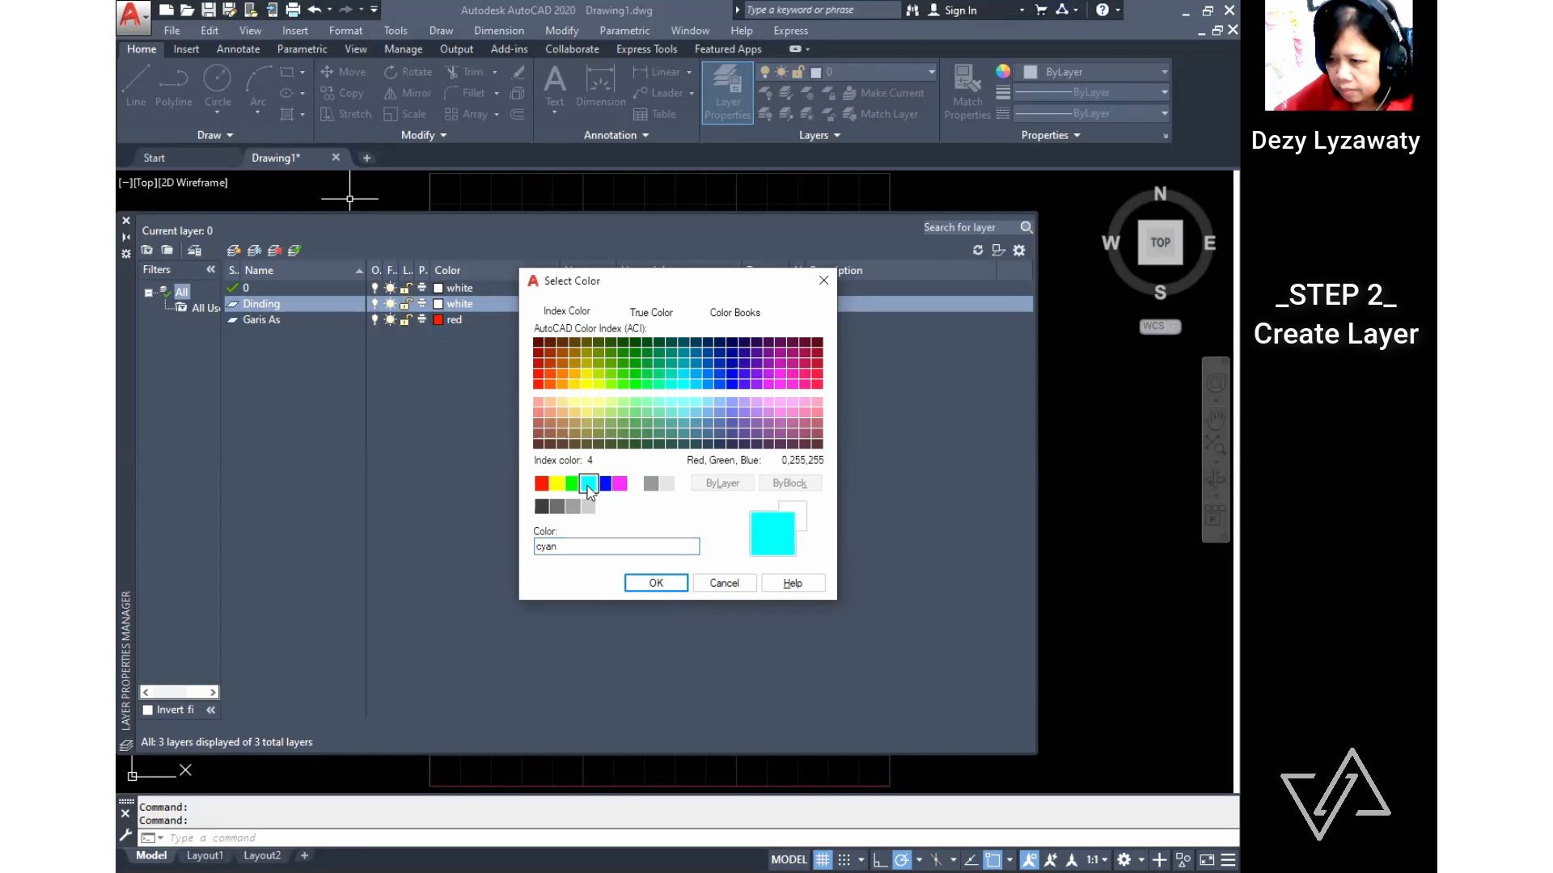
pyautogui.click(673, 587)
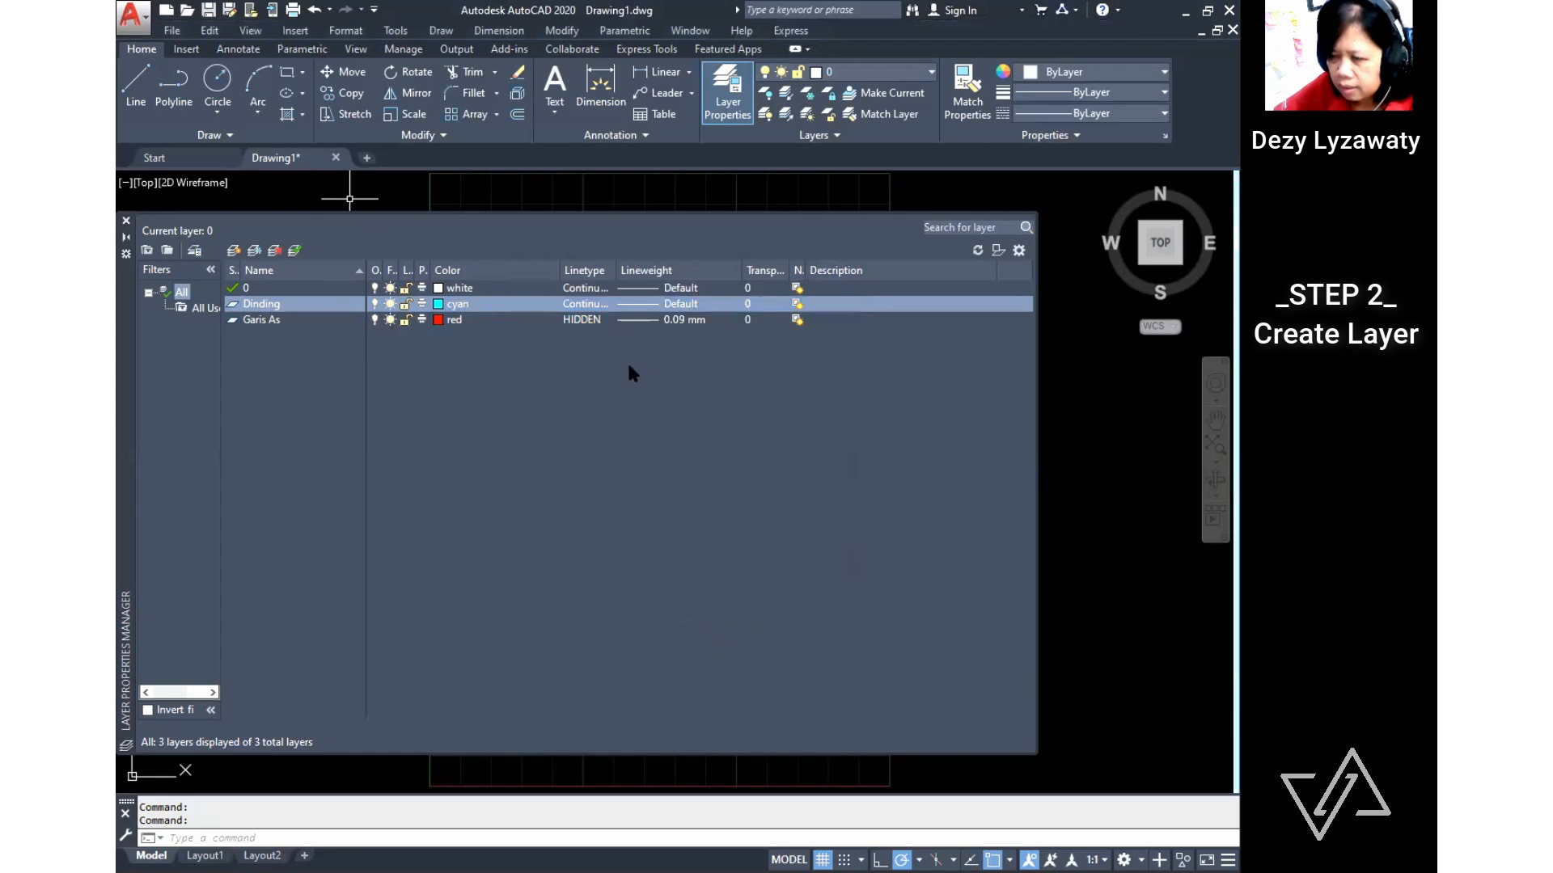
# Step: Assign the Continuous linetype and a 0.30 mm lineweight to the Dinding layer
pyautogui.click(587, 307)
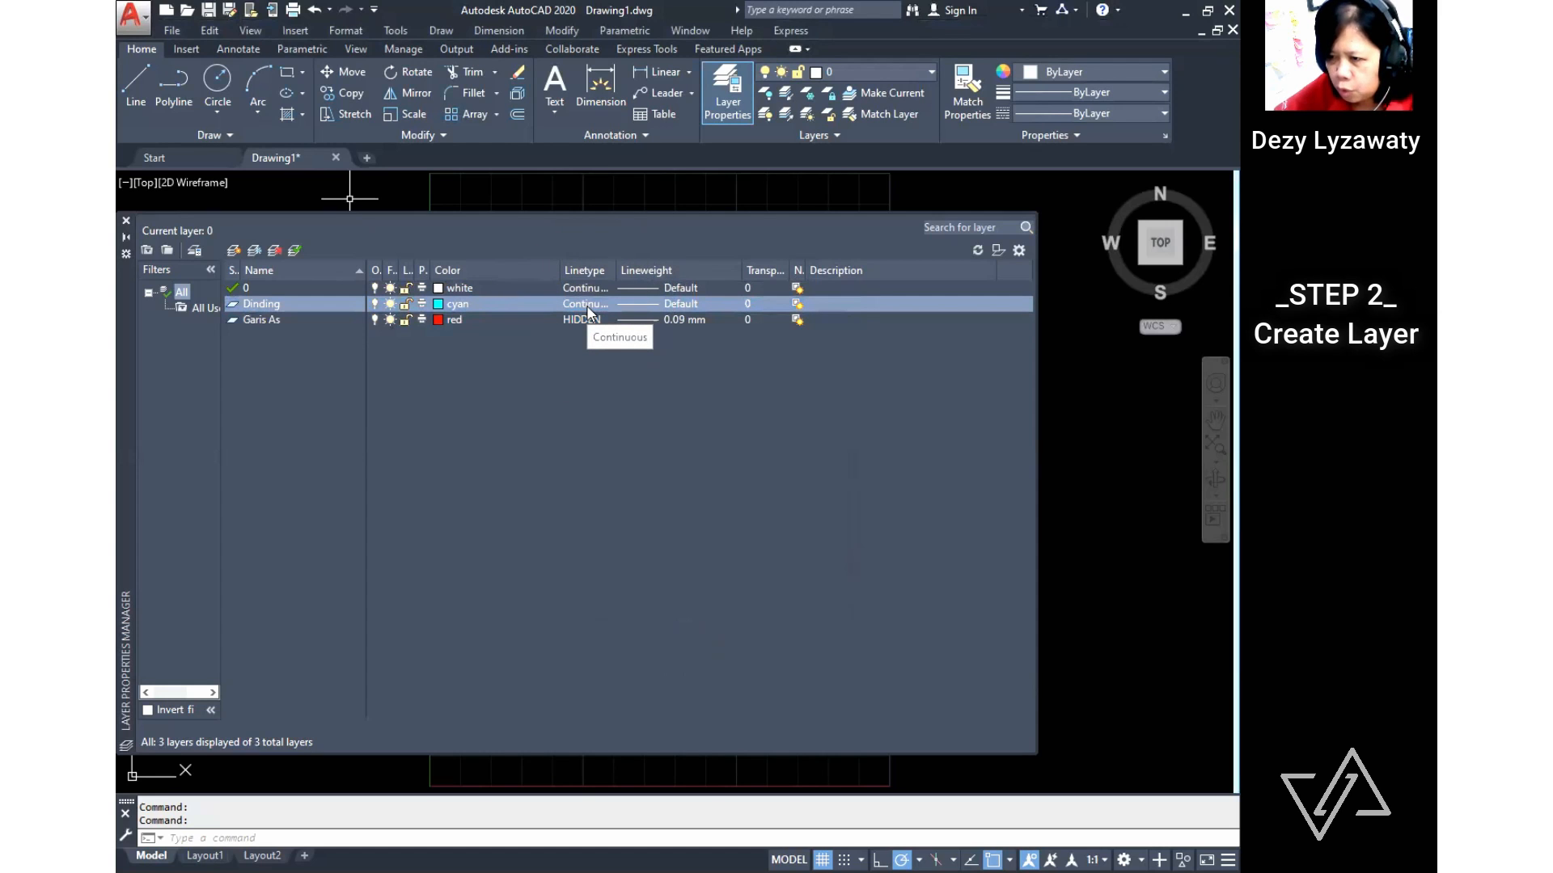
pyautogui.click(587, 306)
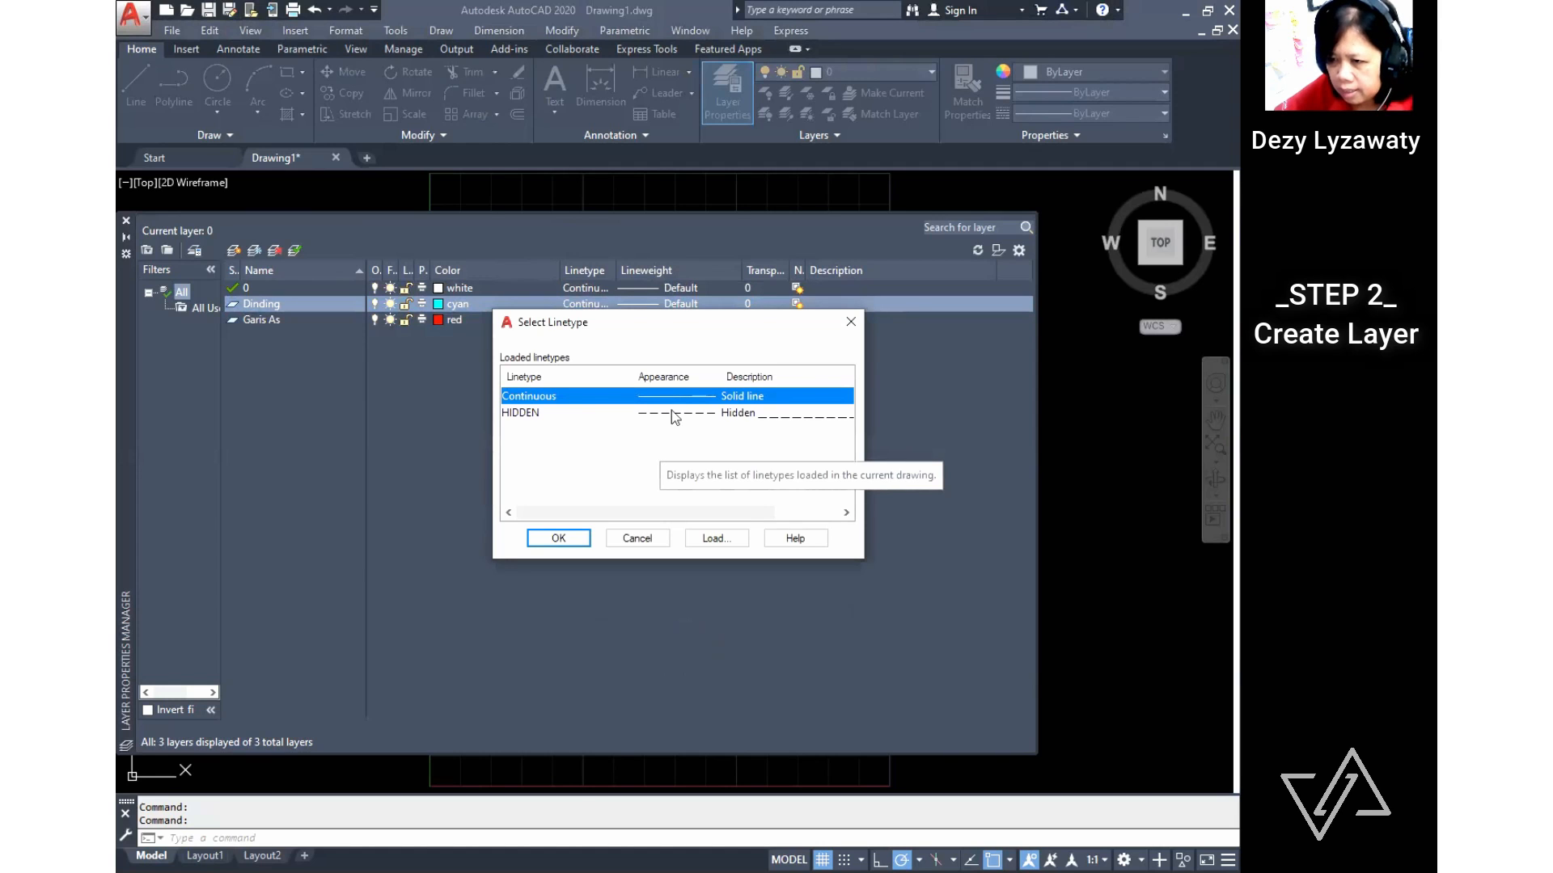
pyautogui.click(565, 540)
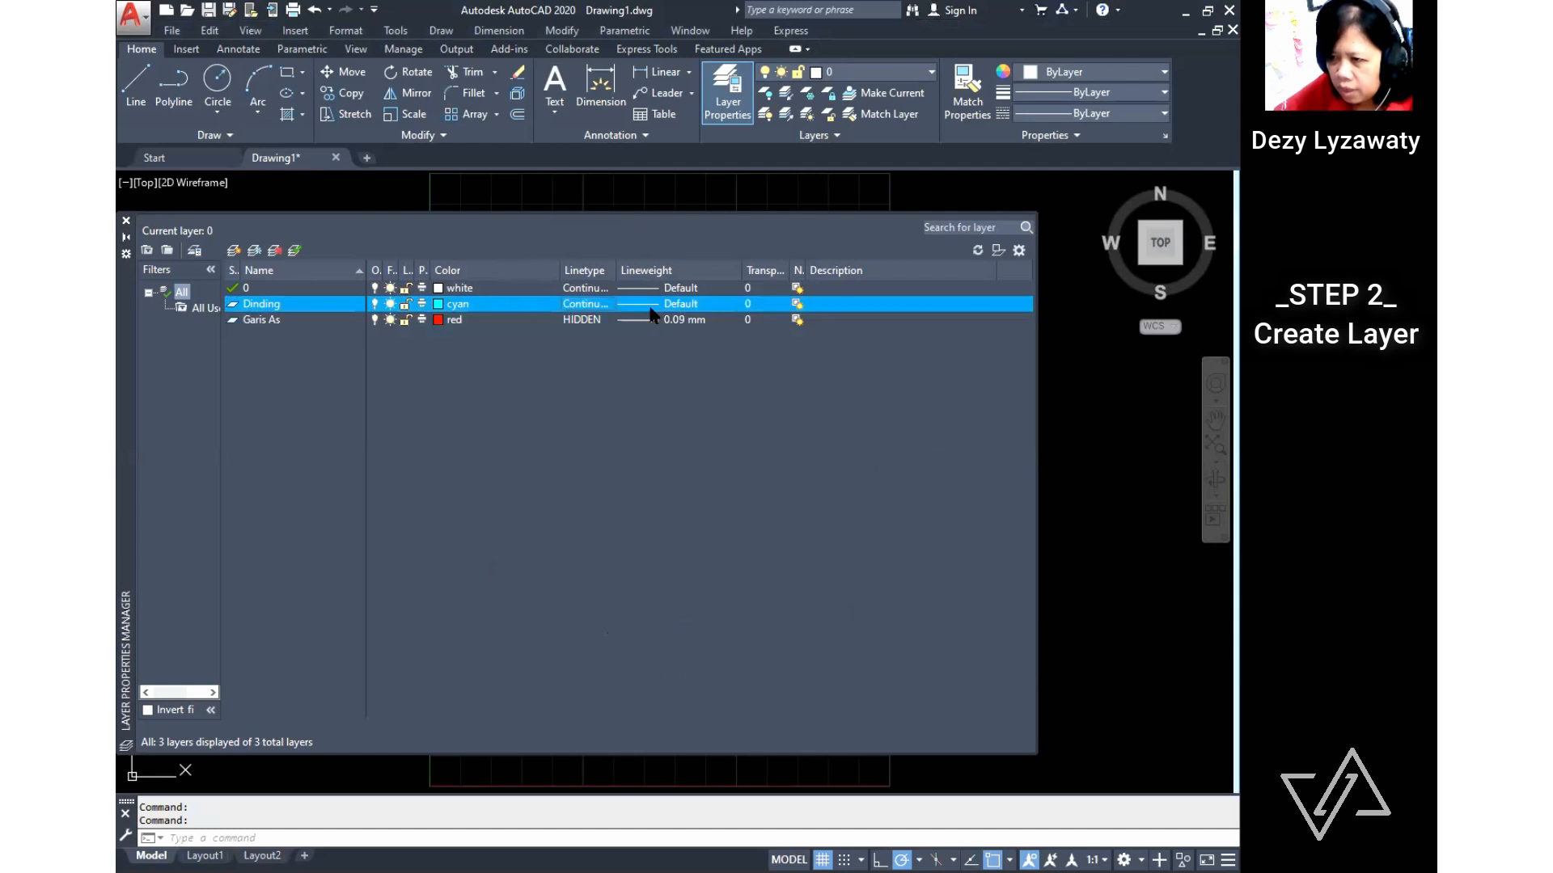
pyautogui.click(648, 304)
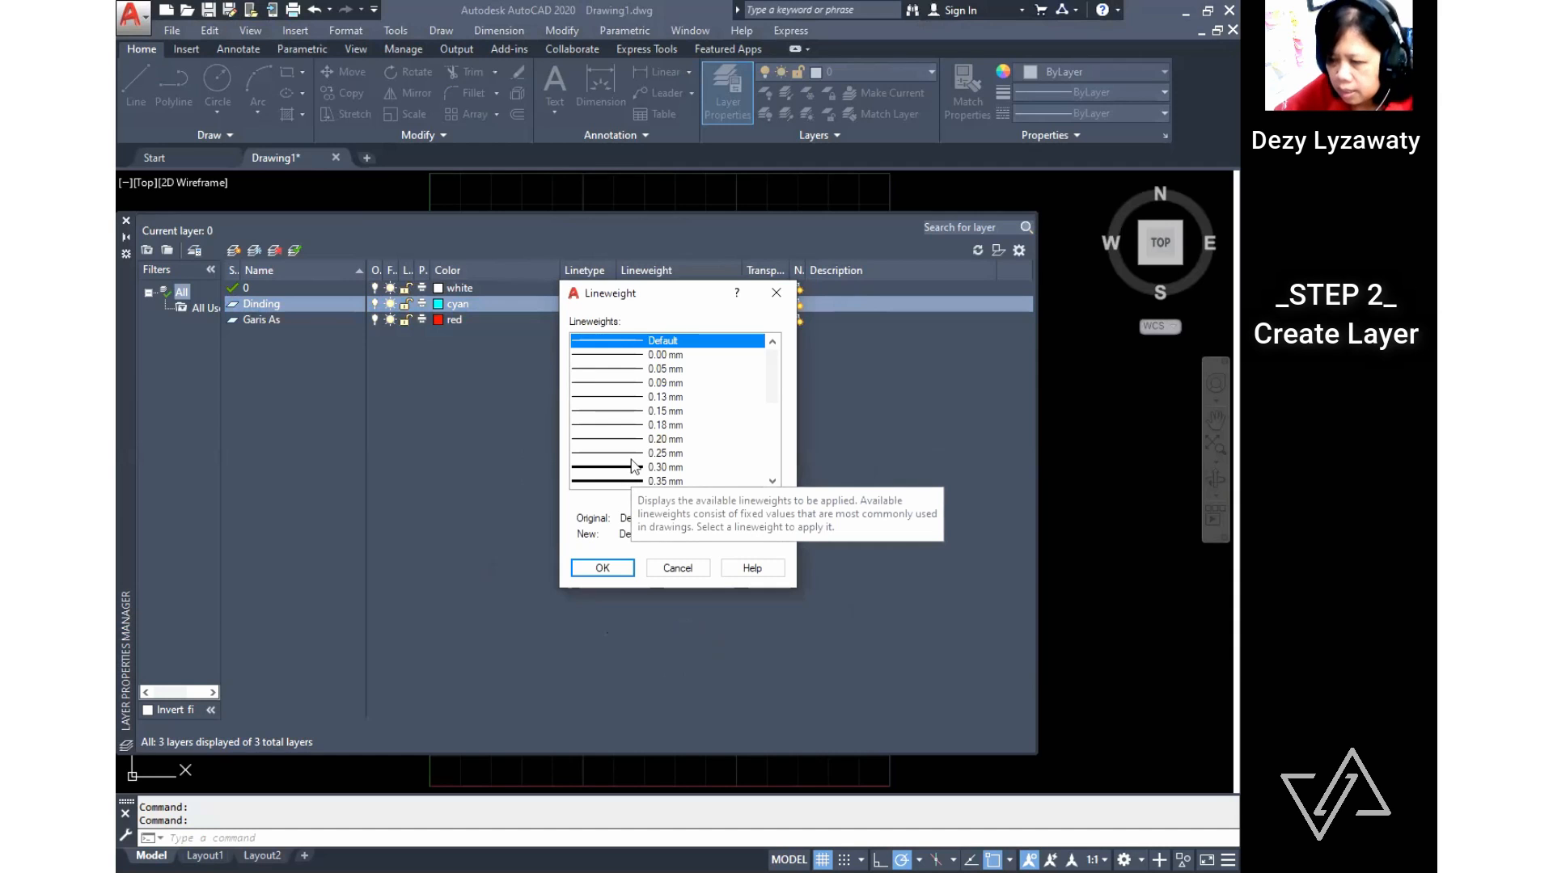
pyautogui.click(635, 458)
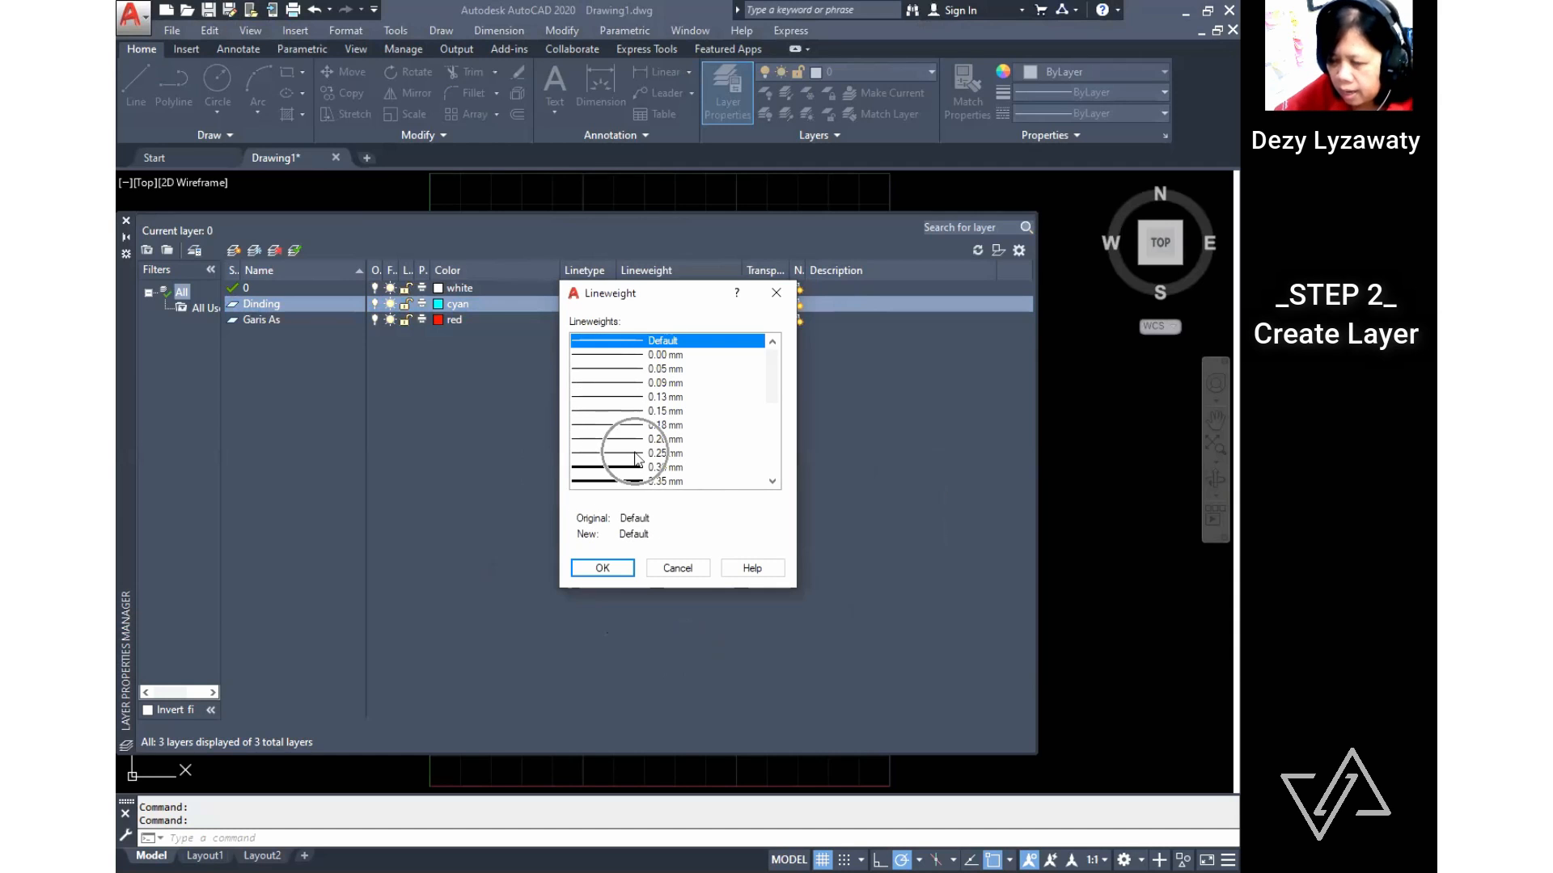
pyautogui.click(636, 467)
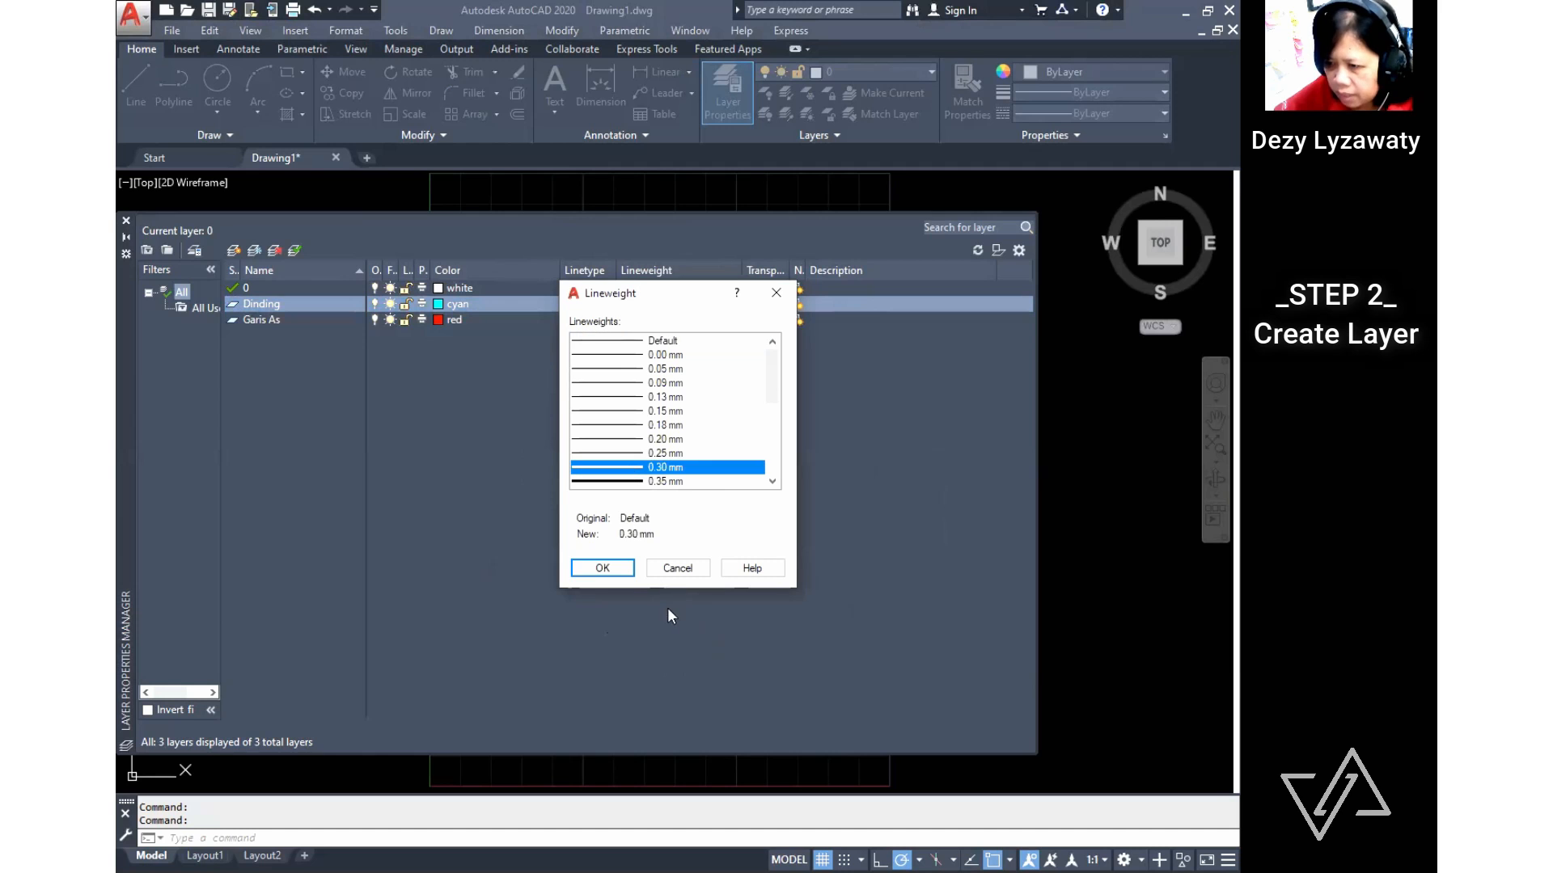
pyautogui.click(624, 568)
# Step: Create a layer named Kusen with index colour 31 and a 0.20 mm lineweight
pyautogui.hotkey('alt', 'n')
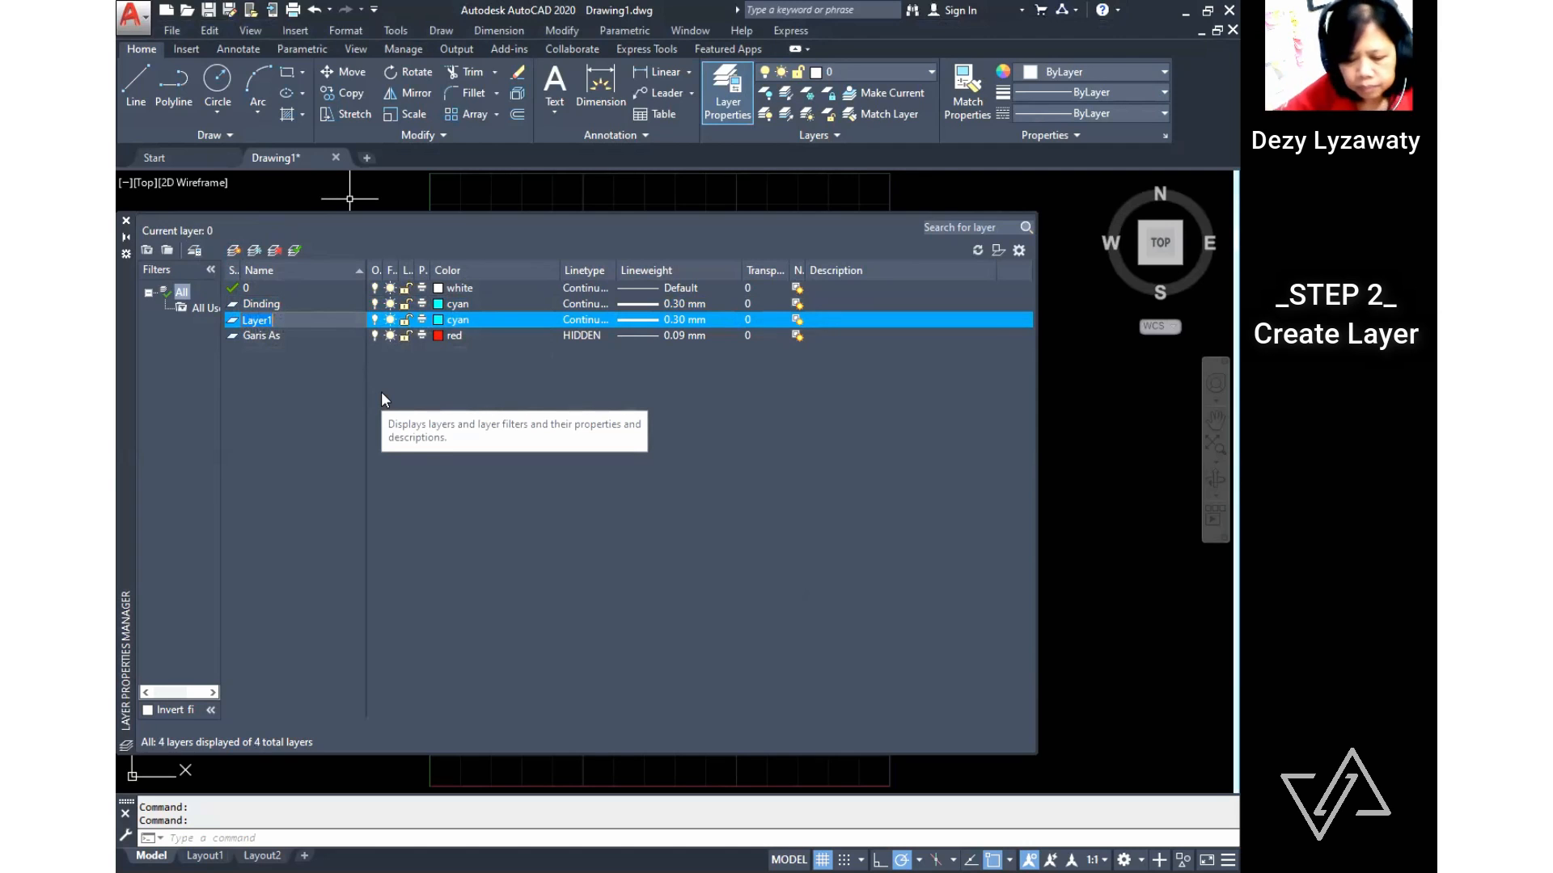
pyautogui.write('Kusen')
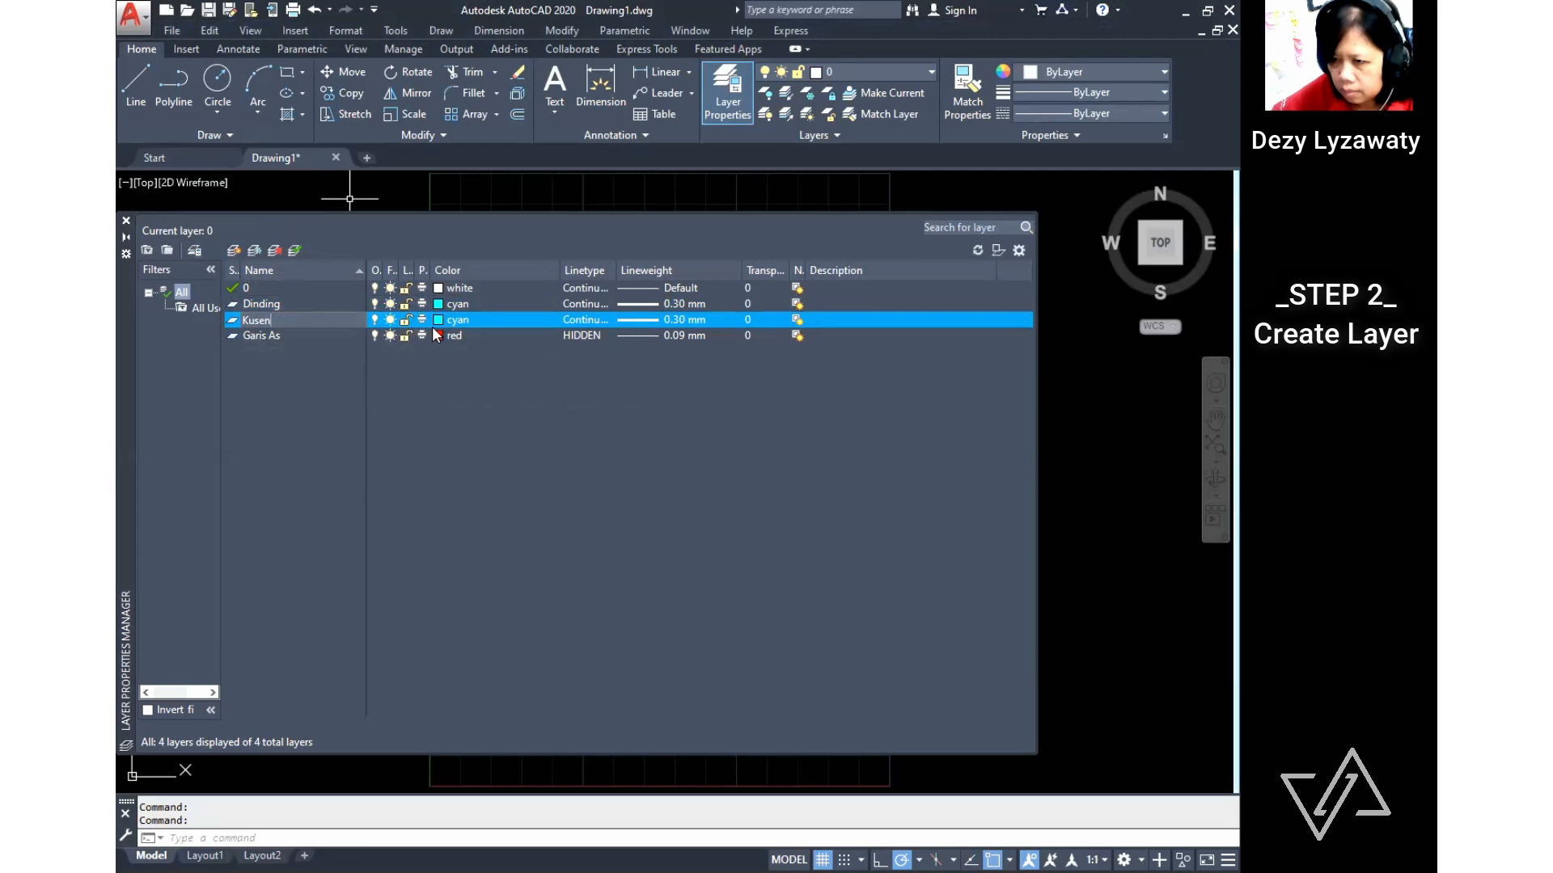
pyautogui.click(440, 322)
pyautogui.click(562, 402)
pyautogui.click(654, 583)
pyautogui.click(643, 321)
pyautogui.click(638, 441)
pyautogui.click(597, 566)
# Step: Create a layer named Furniture with the colour red and a 0.09 mm lineweight
pyautogui.click(233, 251)
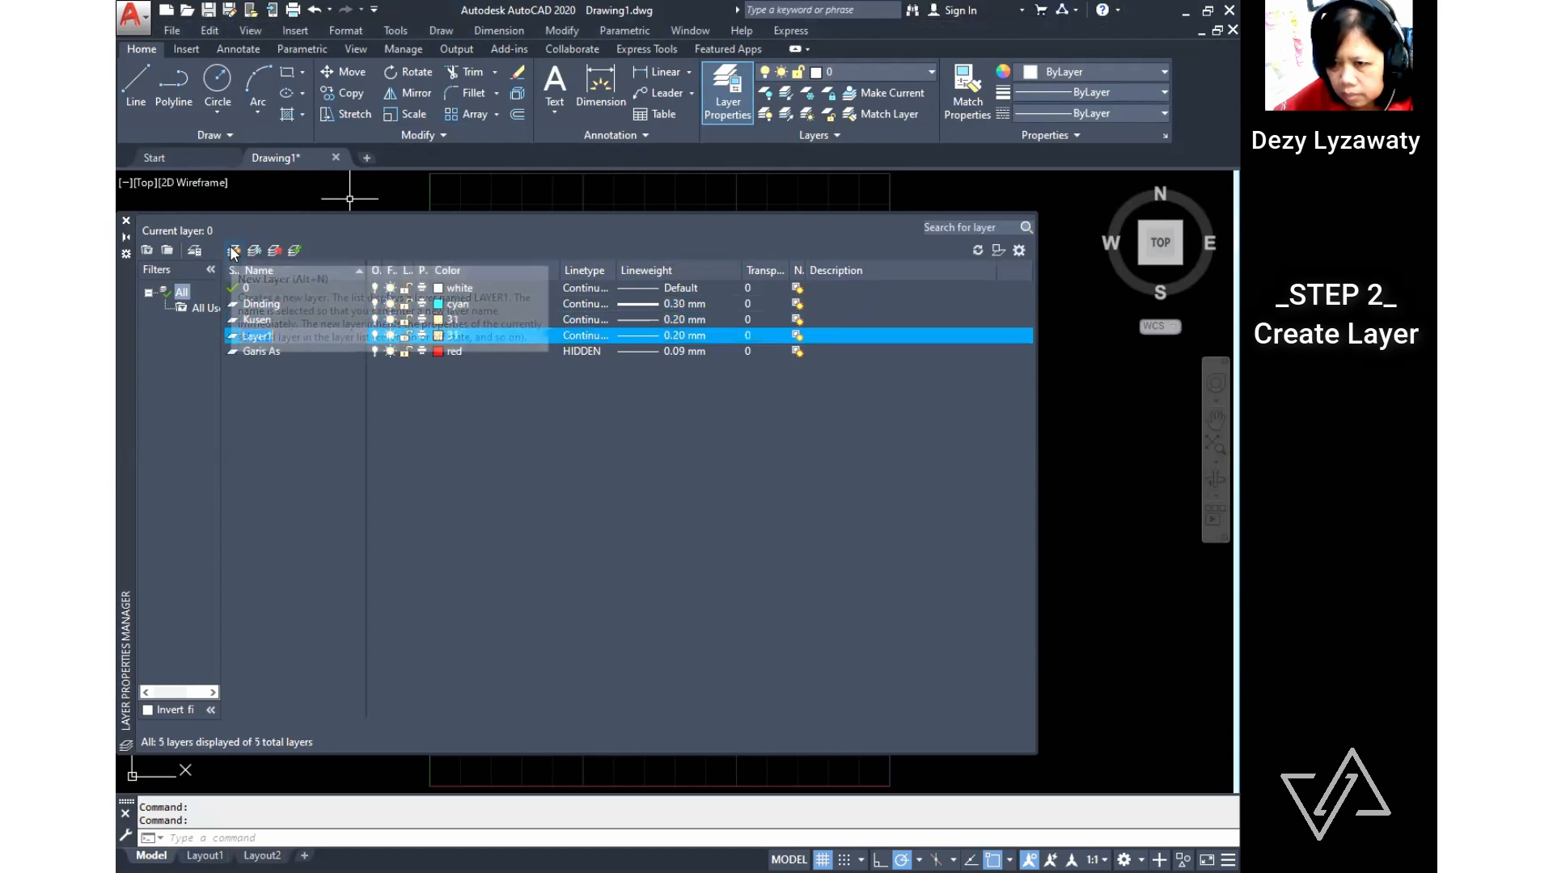
pyautogui.write('Furniture')
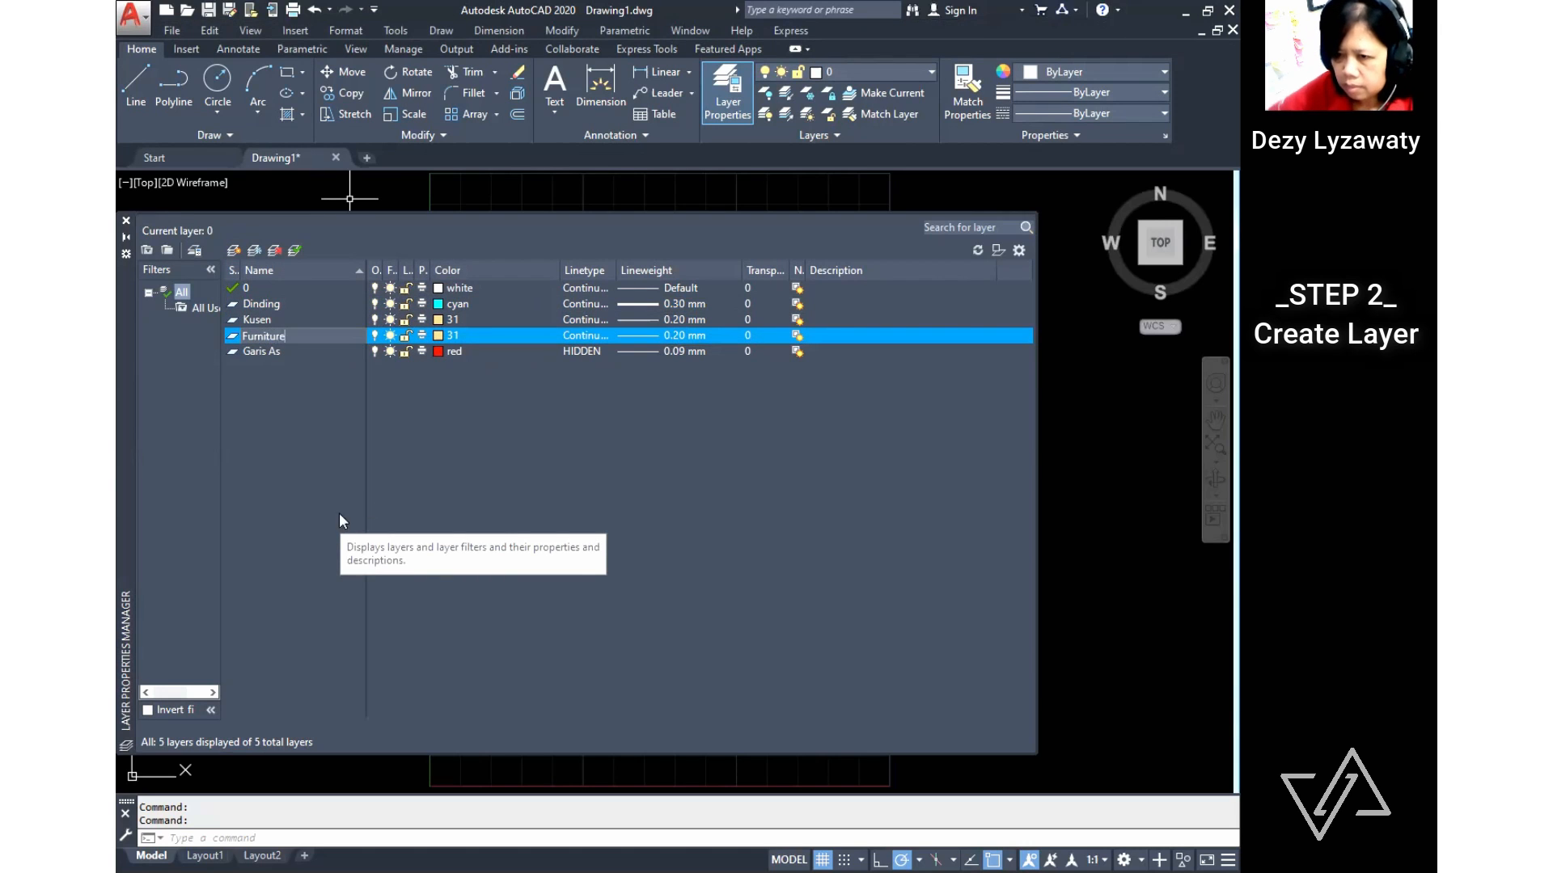
pyautogui.click(443, 335)
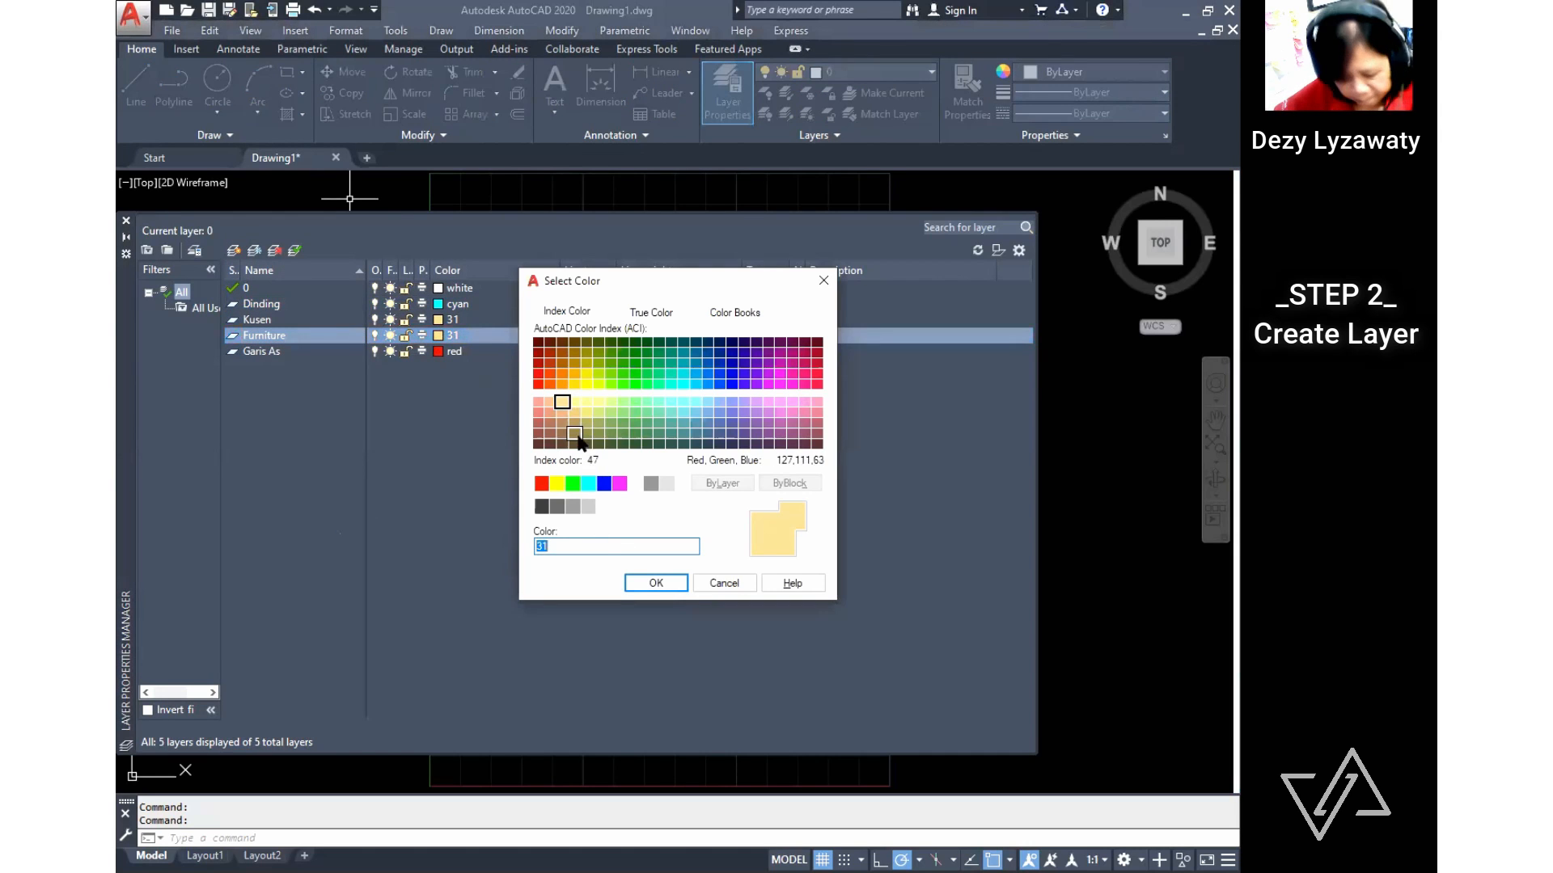
pyautogui.click(541, 484)
pyautogui.click(656, 583)
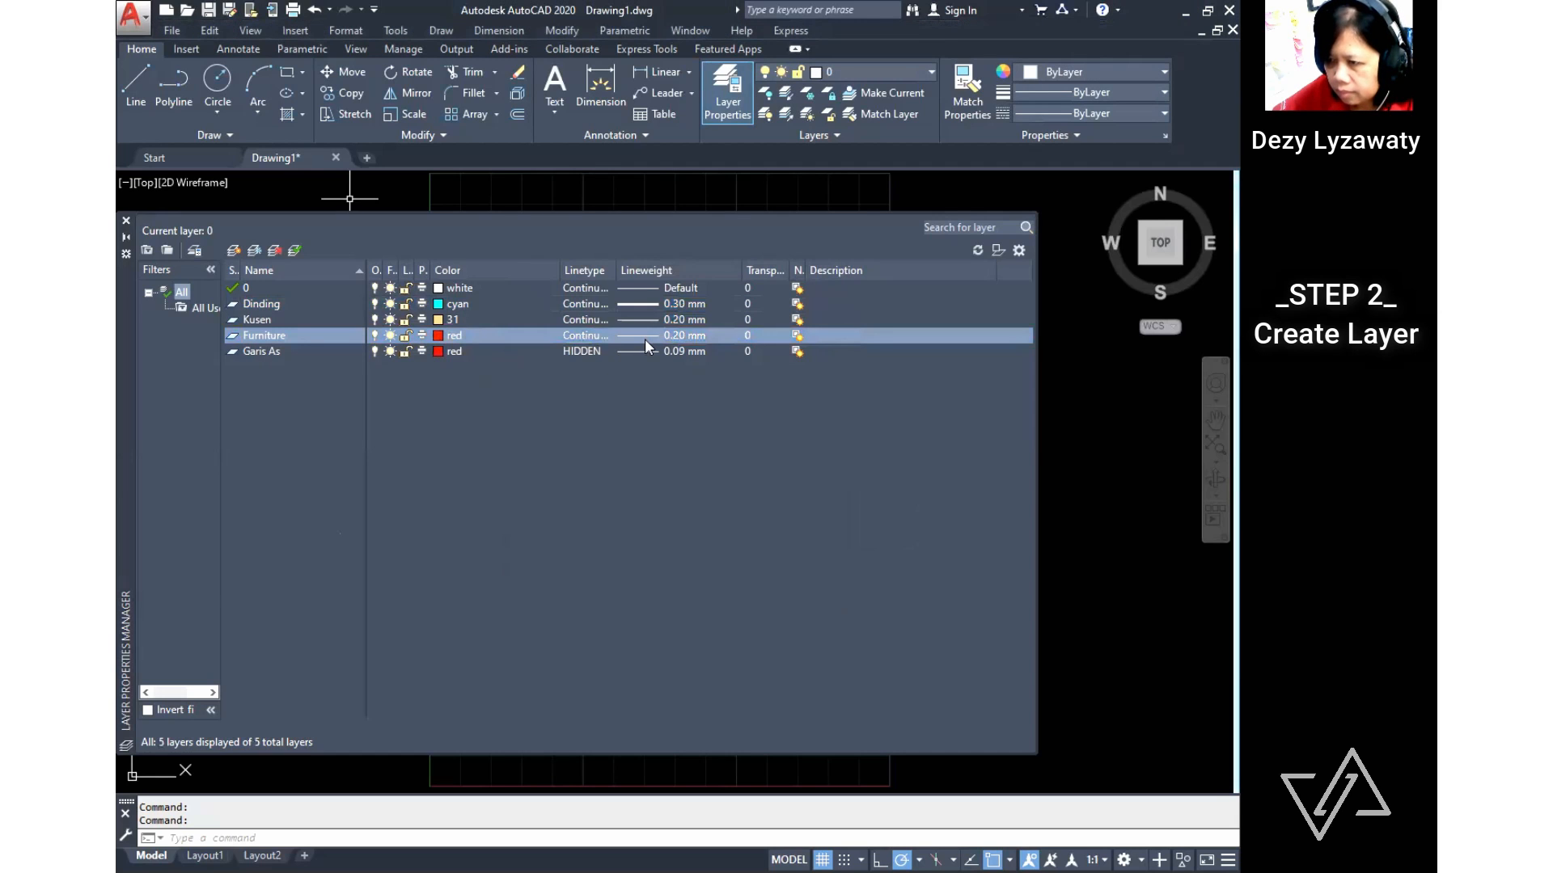
pyautogui.click(647, 337)
pyautogui.click(622, 345)
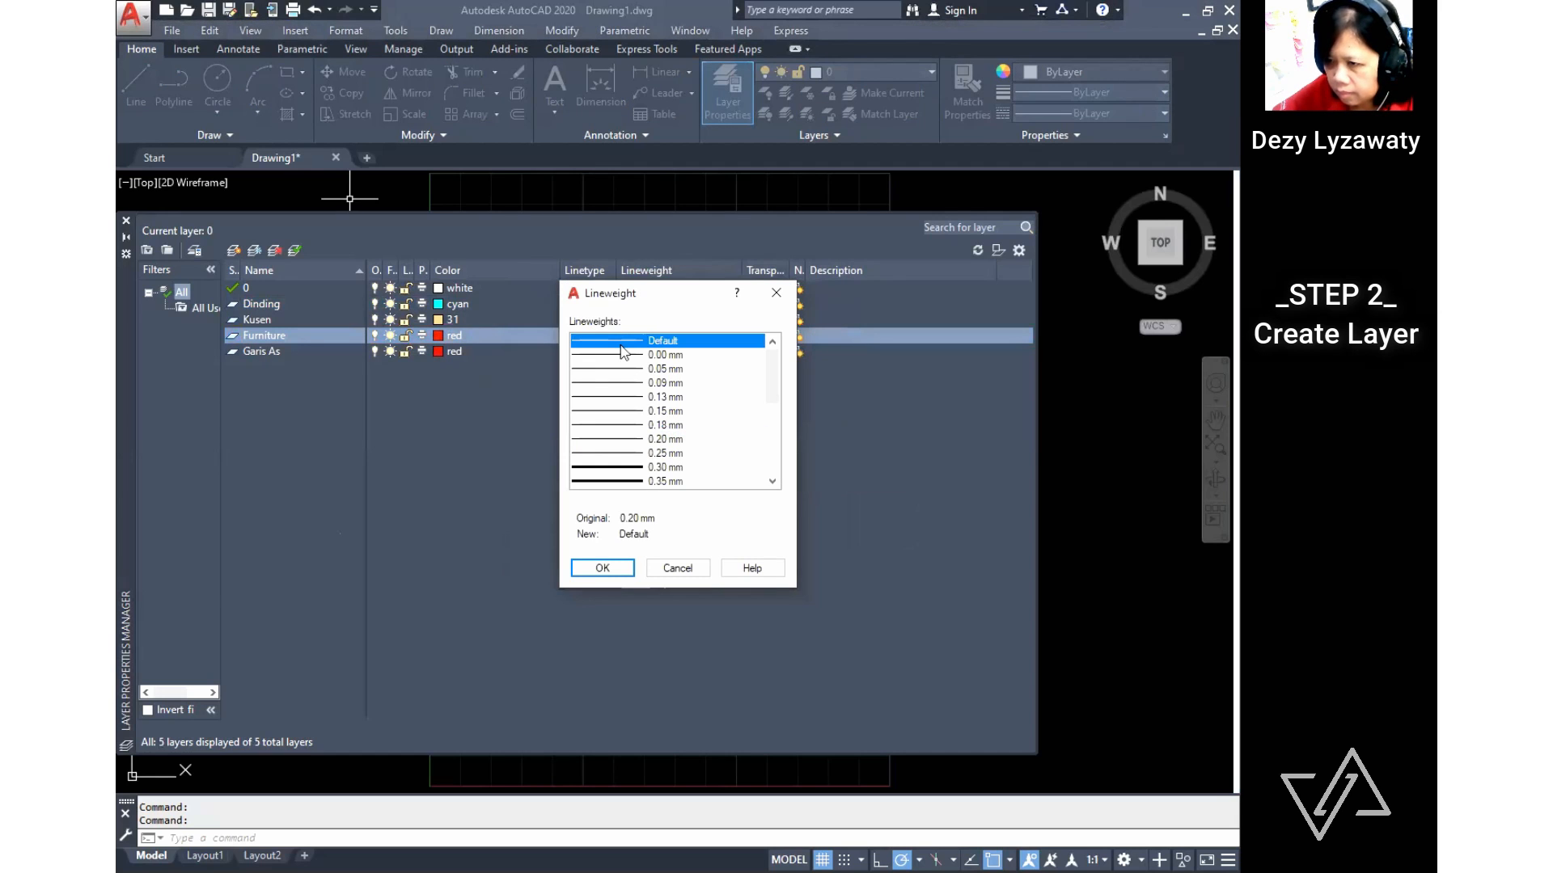
pyautogui.click(632, 383)
pyautogui.click(614, 560)
# Step: Create a layer named Taman with the colour green and a 0.05 mm lineweight
pyautogui.click(234, 250)
pyautogui.write('Taman')
pyautogui.click(438, 353)
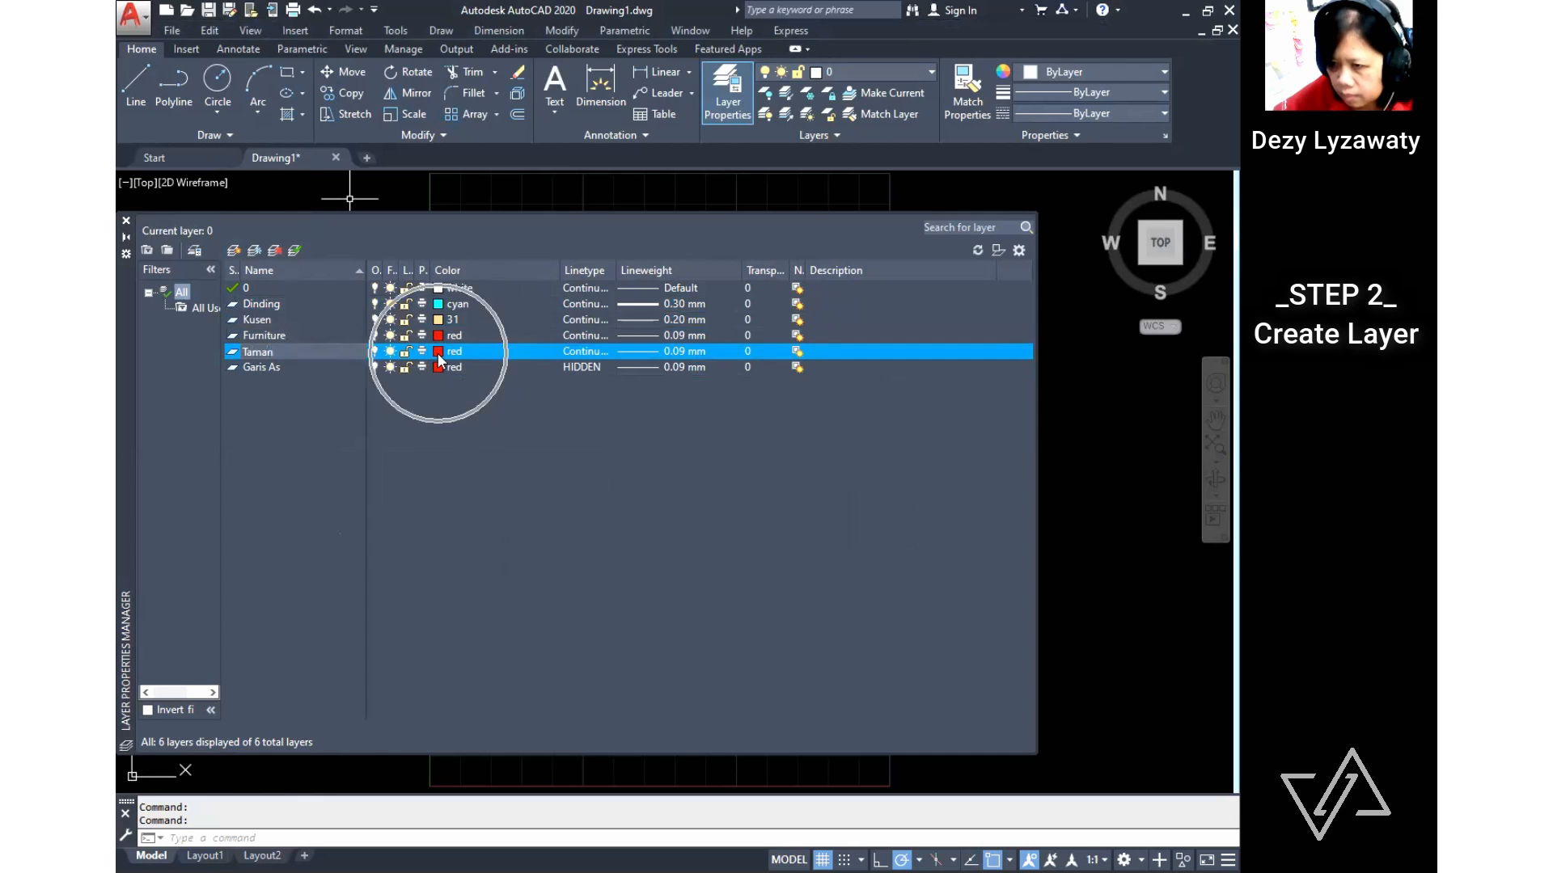
pyautogui.click(542, 483)
pyautogui.click(647, 576)
pyautogui.click(639, 353)
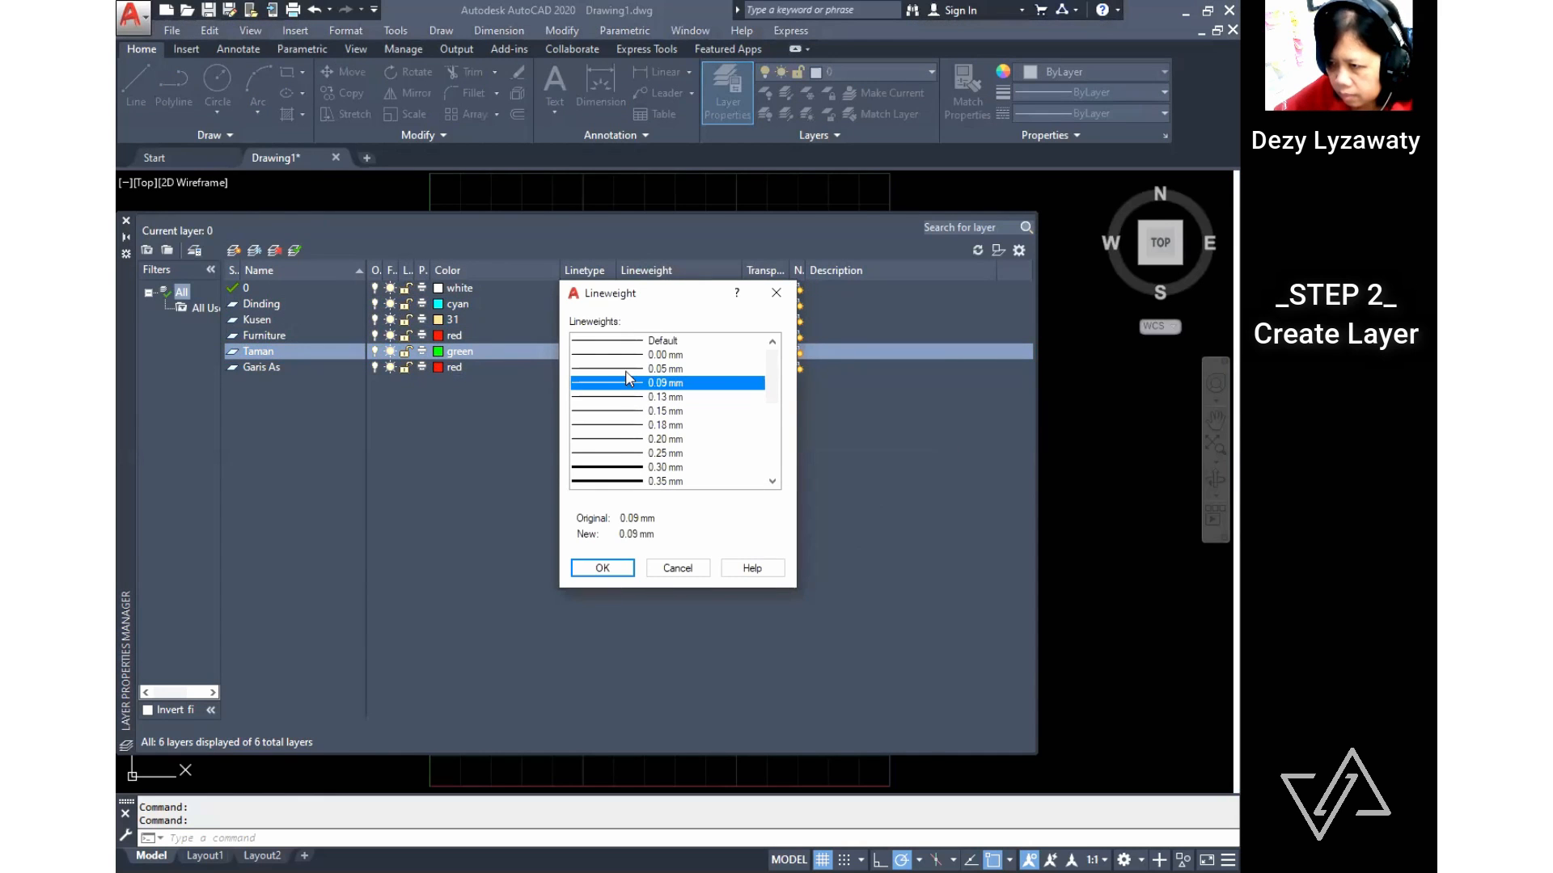
pyautogui.click(655, 369)
pyautogui.click(602, 568)
# Step: Create a layer named Teks with the colour yellow and the Default lineweight
pyautogui.click(235, 256)
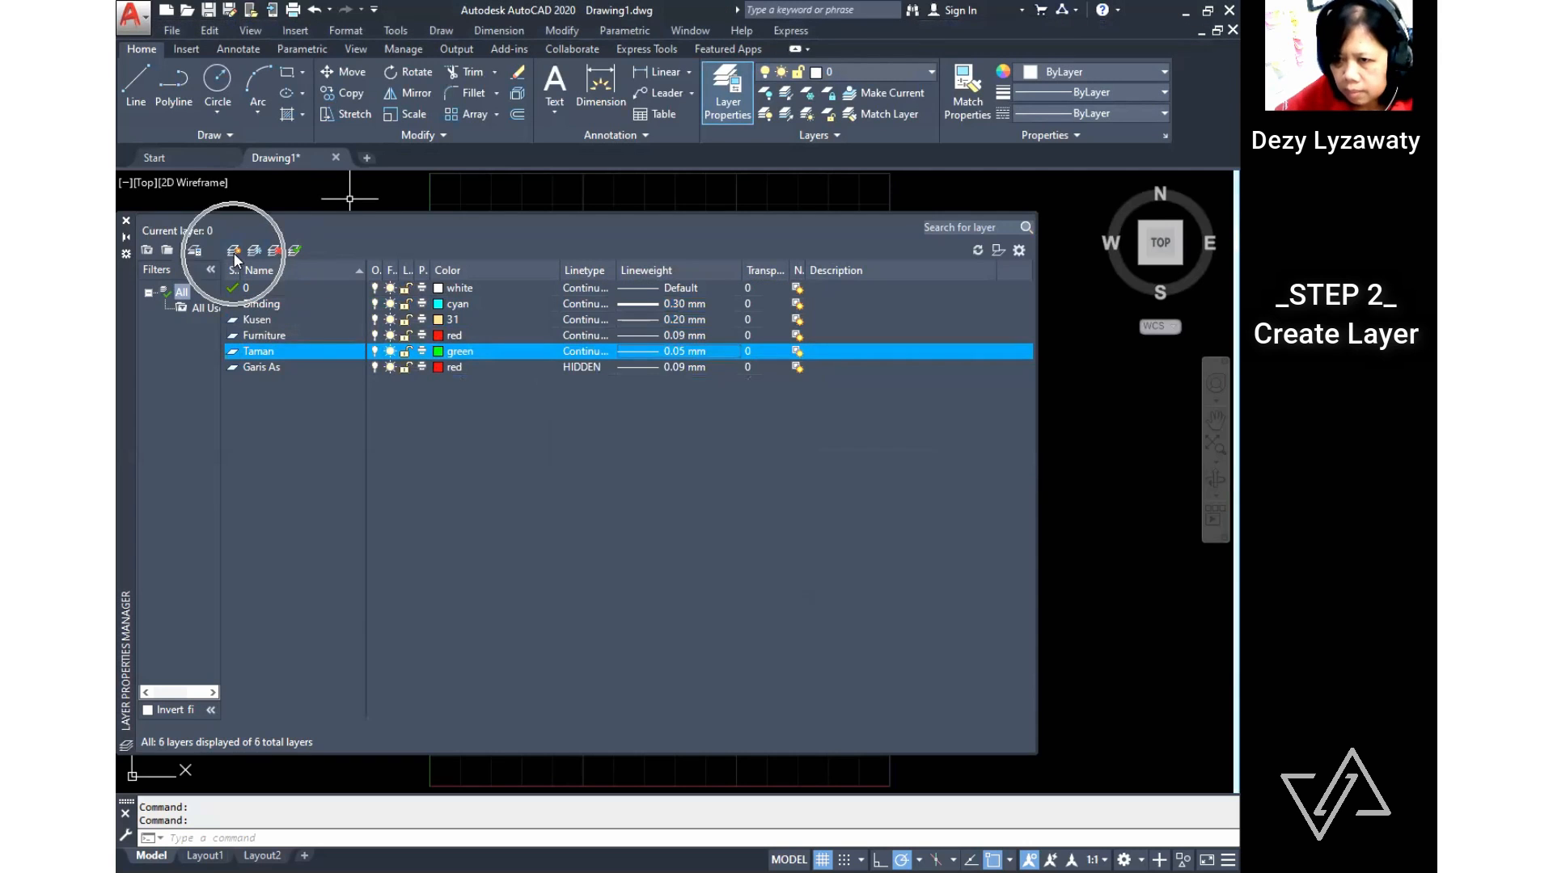
pyautogui.write('Teks')
pyautogui.click(437, 367)
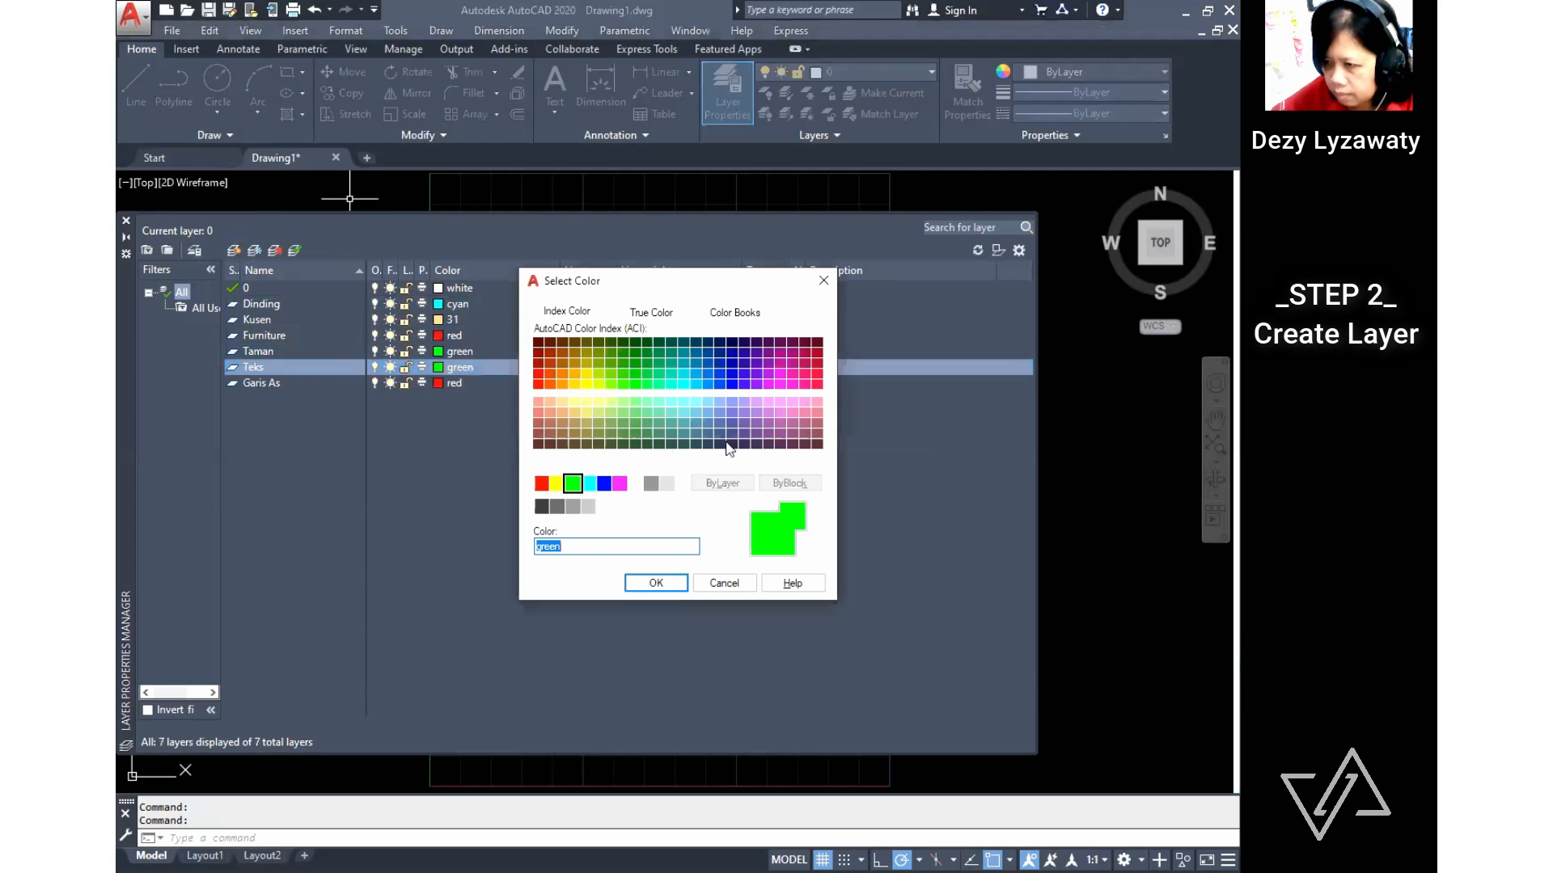
pyautogui.click(556, 484)
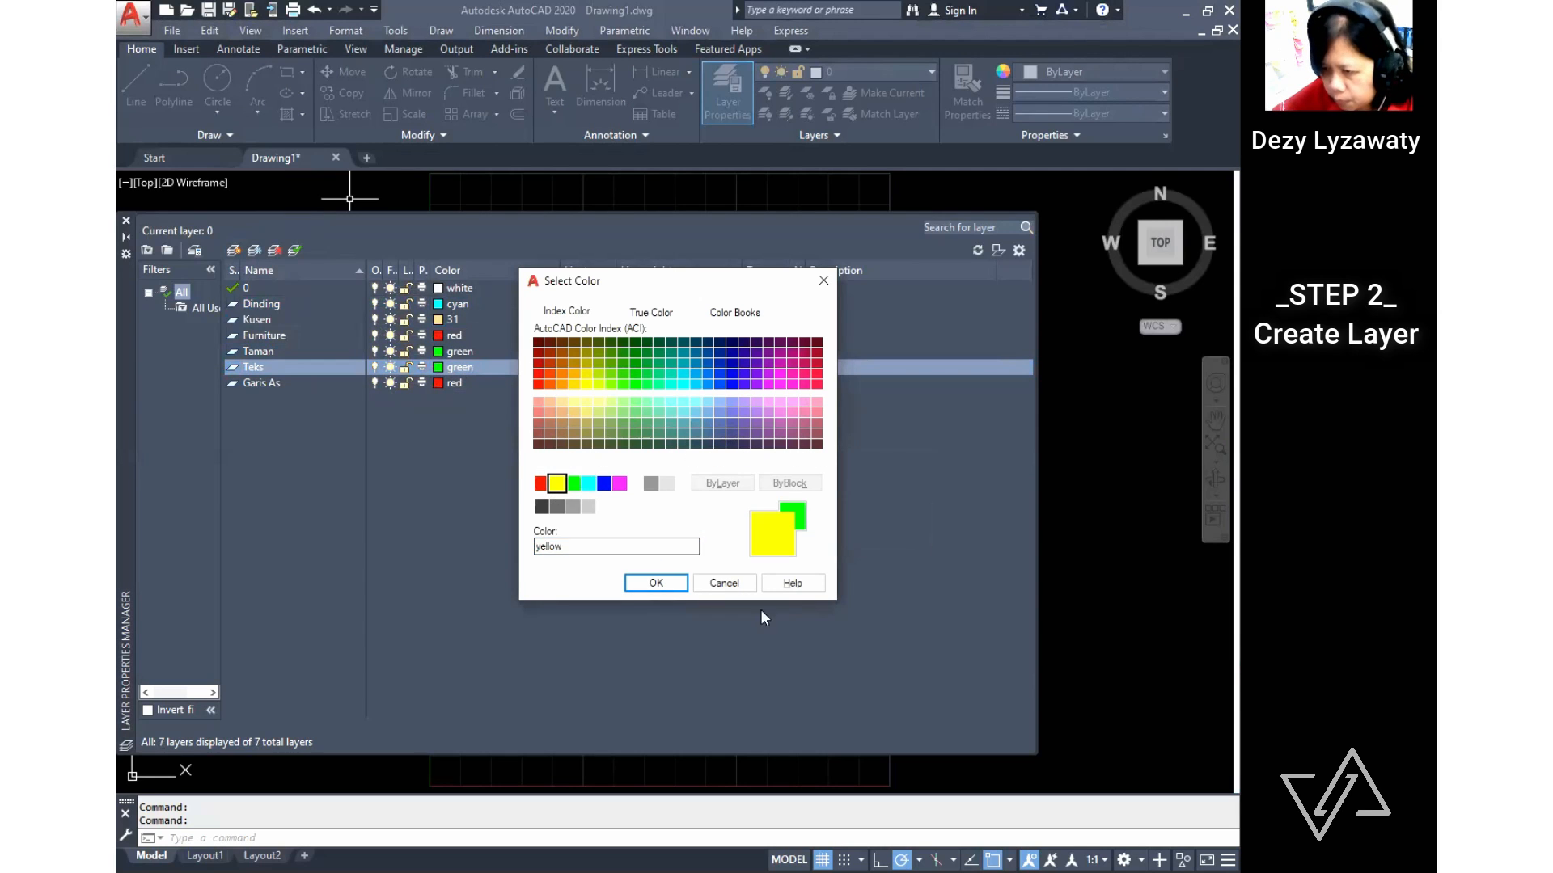
pyautogui.click(656, 584)
pyautogui.click(644, 367)
pyautogui.click(663, 341)
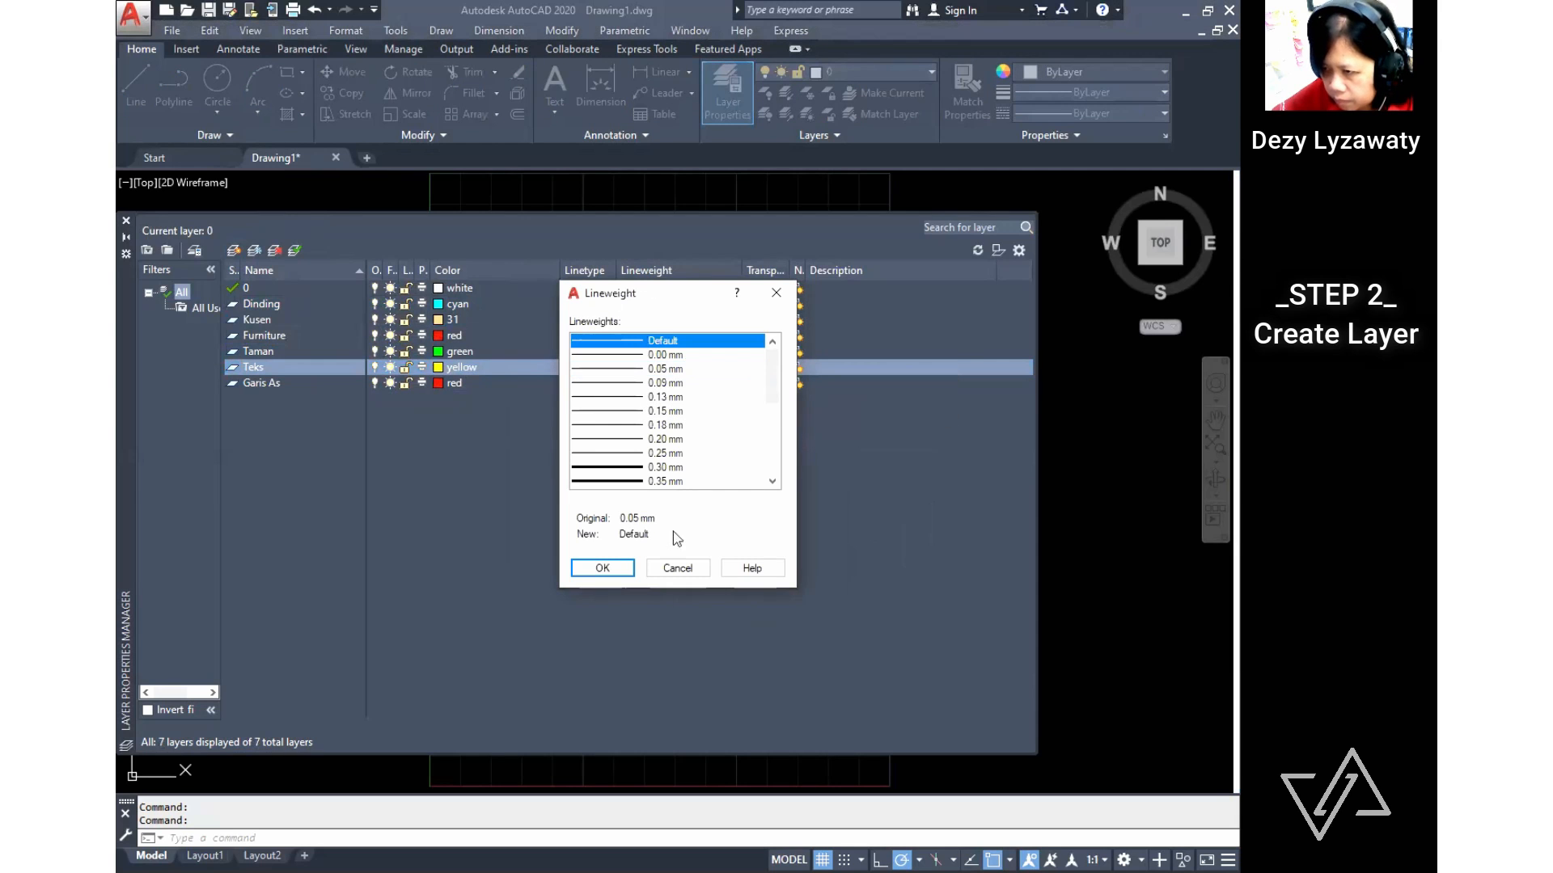
pyautogui.click(610, 572)
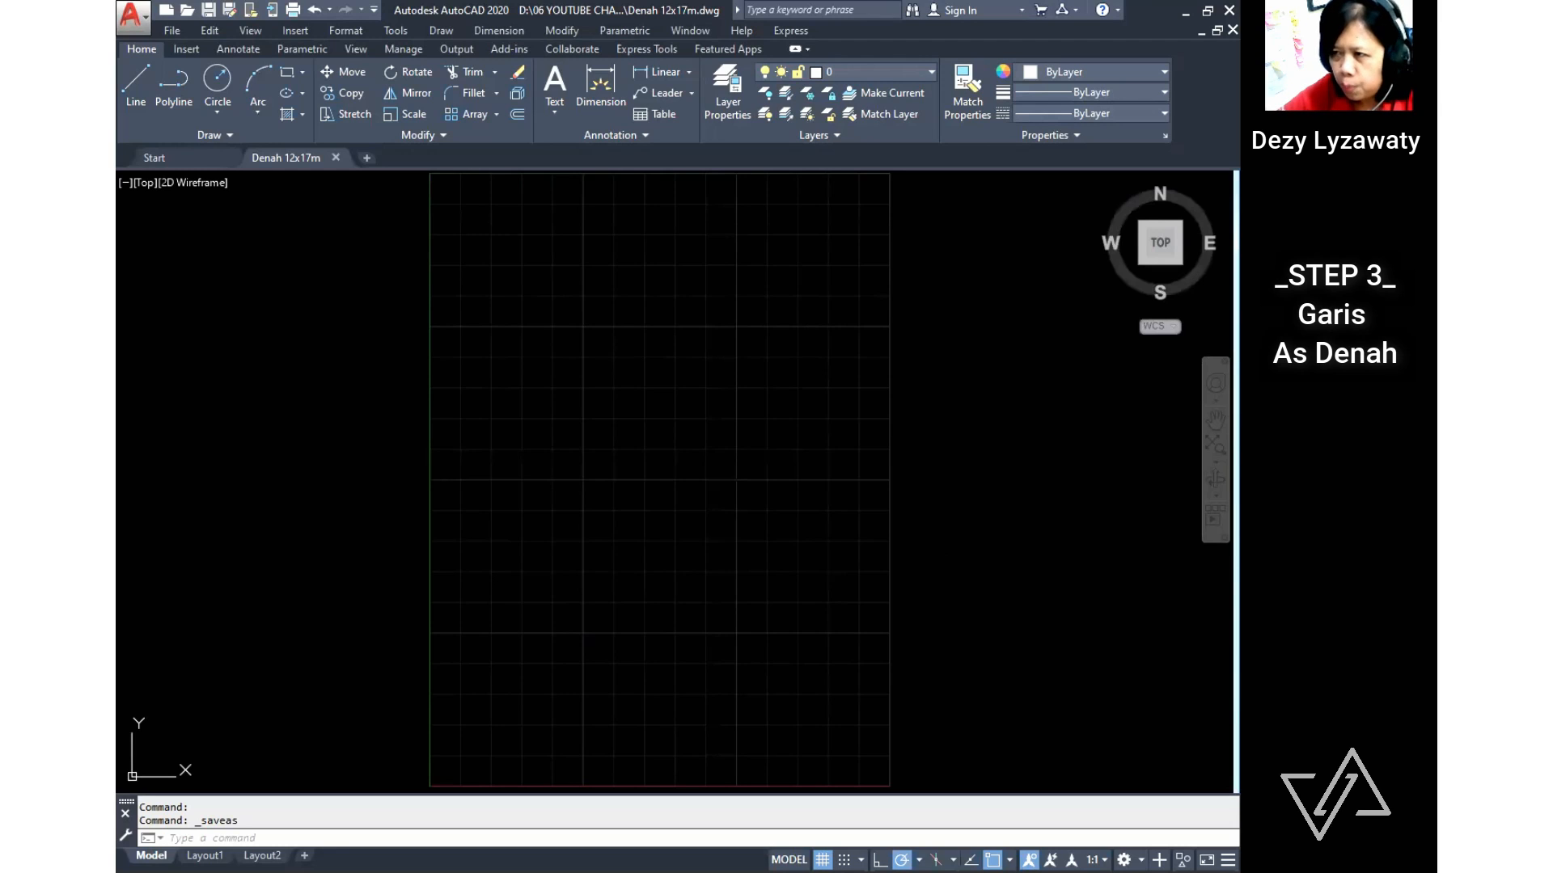
# Step: Make Garis As the current layer and draw a horizontal line 12000 long rightward from just inside the grid's lower-left corner
pyautogui.click(921, 75)
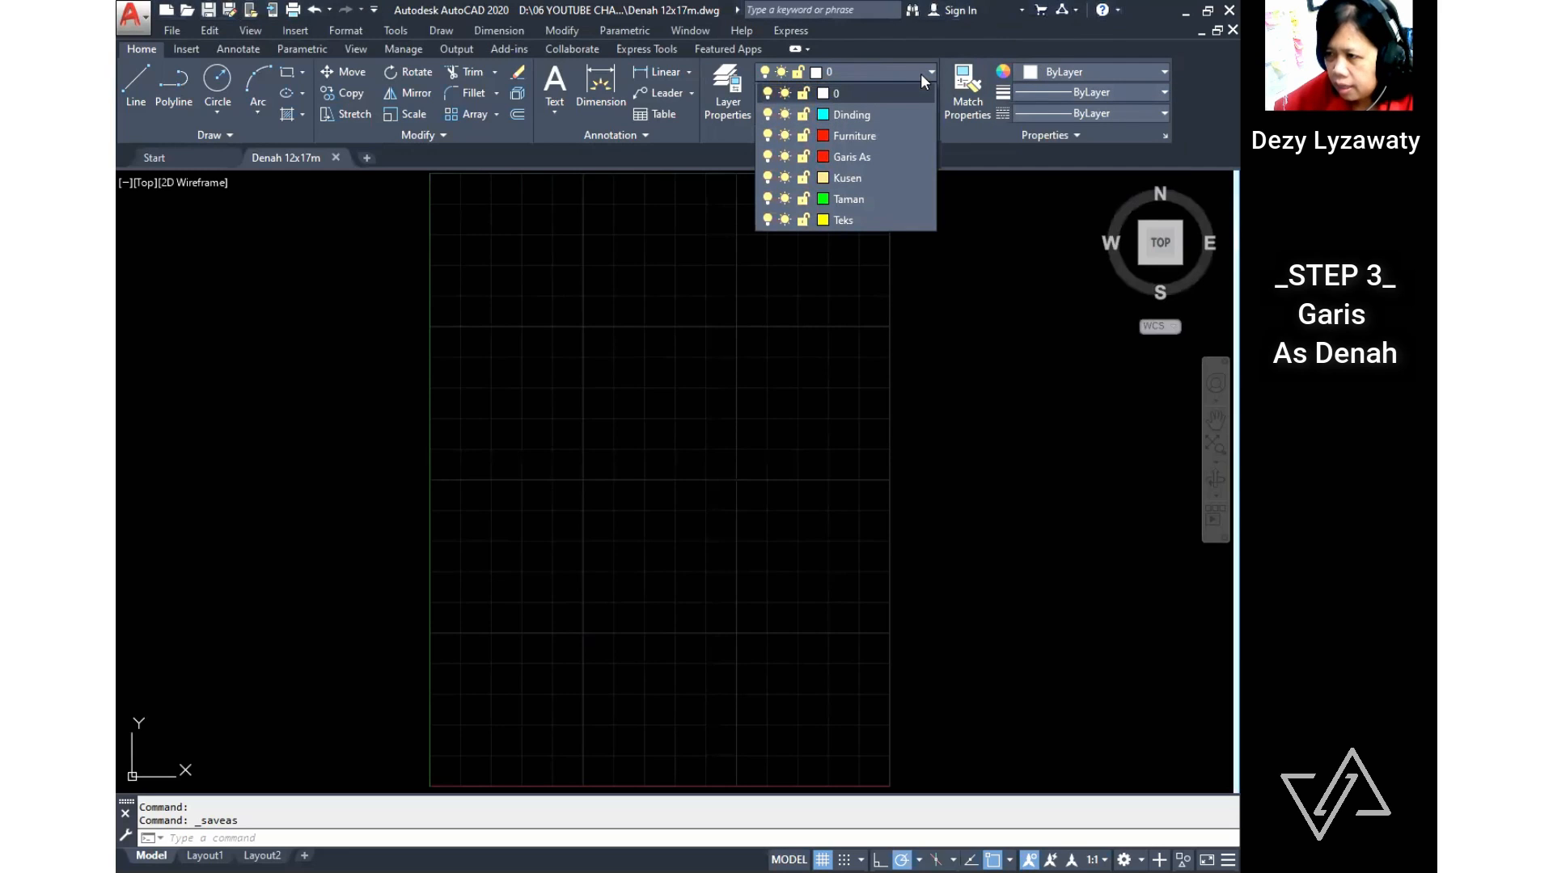
pyautogui.click(880, 158)
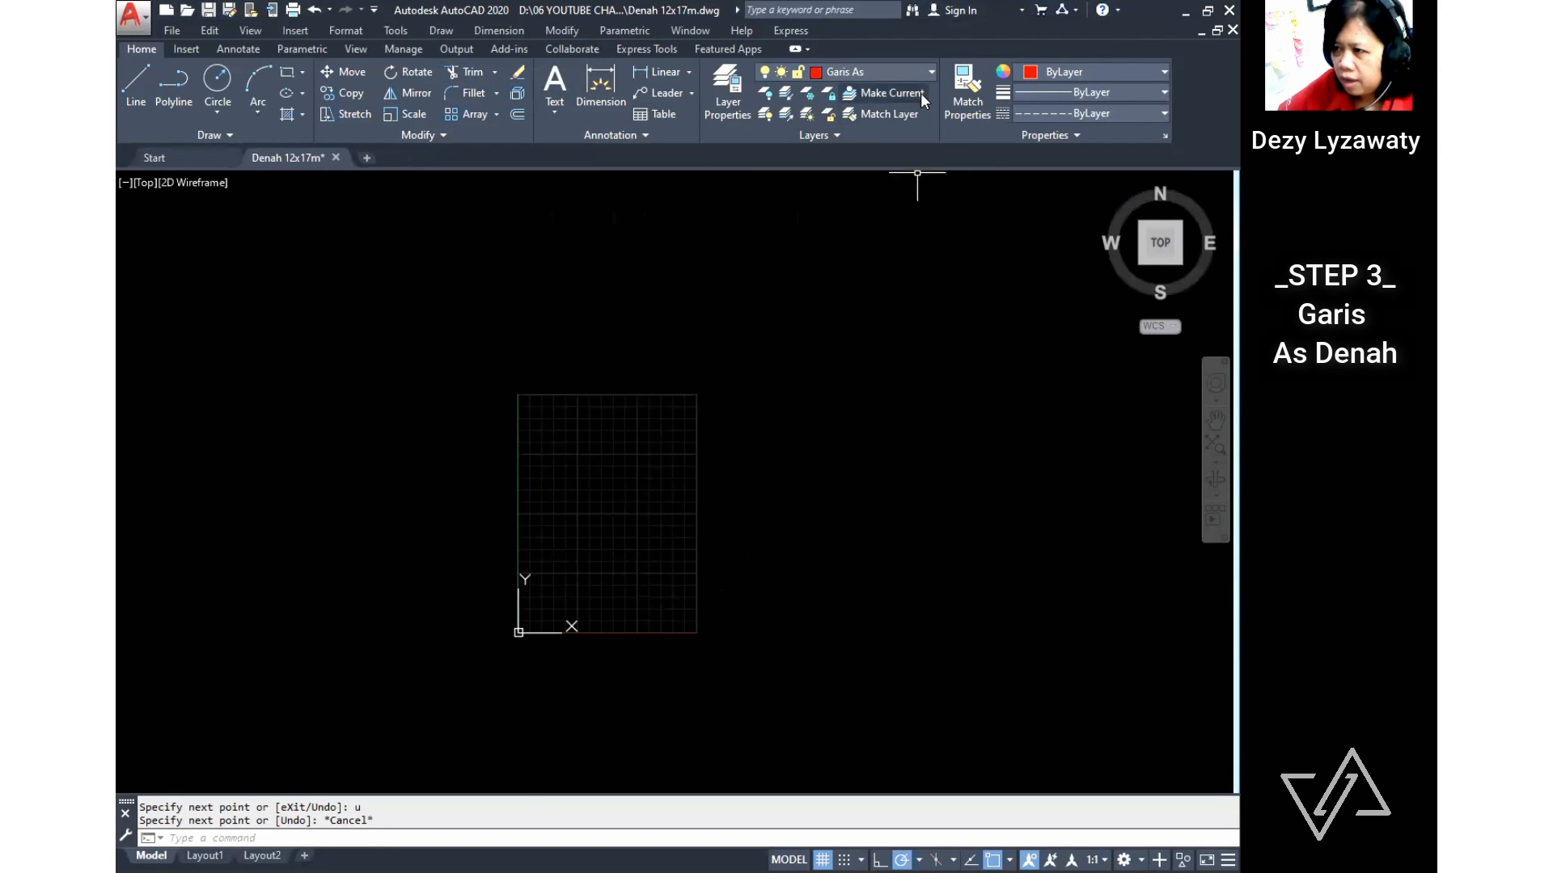
pyautogui.click(442, 31)
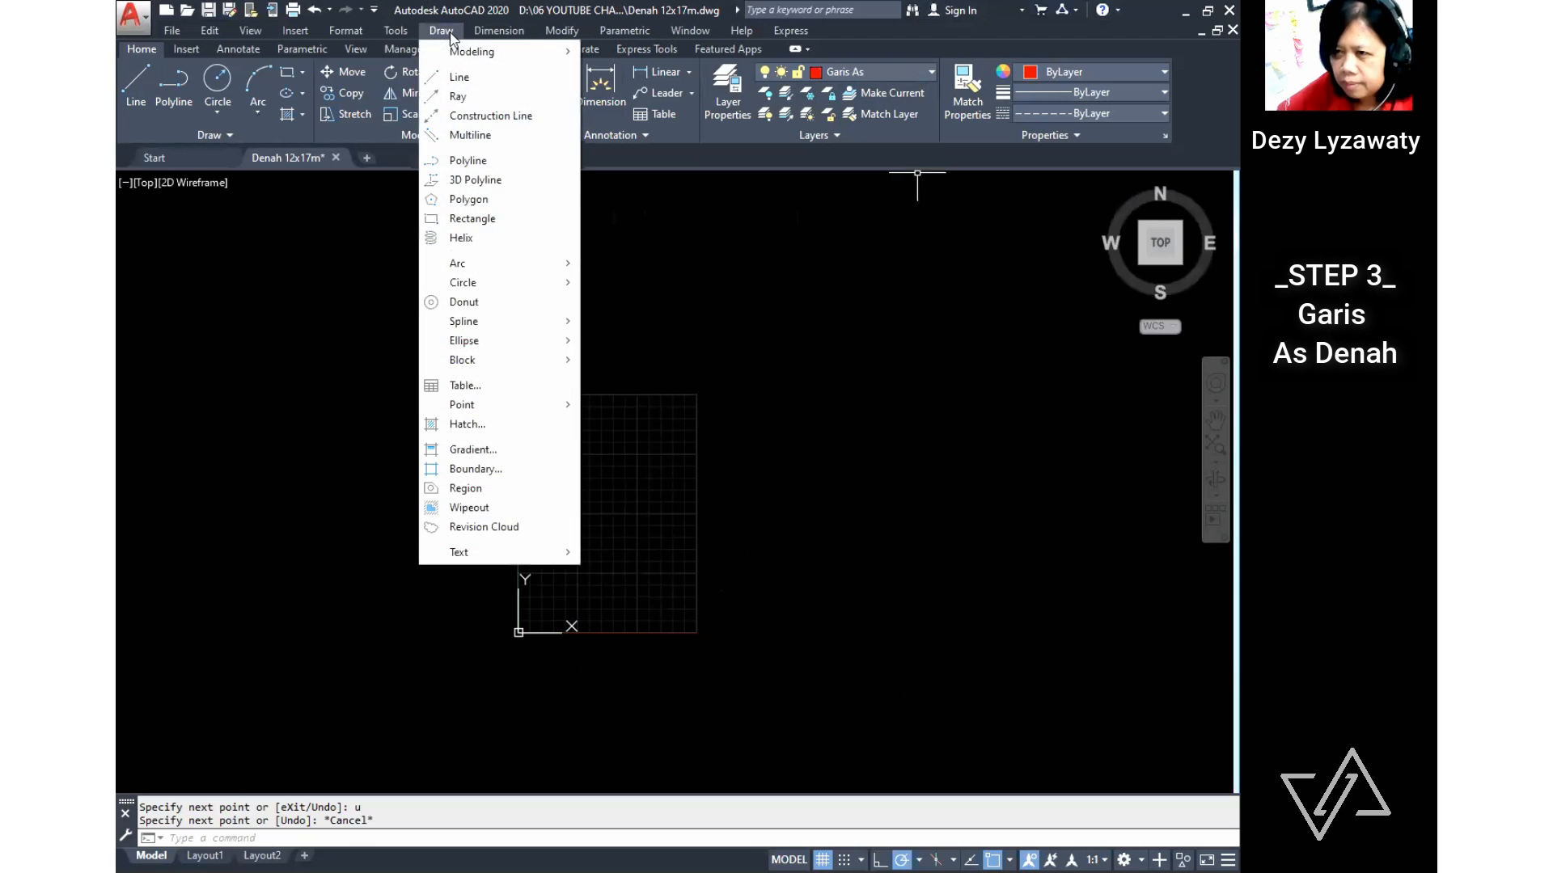
pyautogui.click(454, 78)
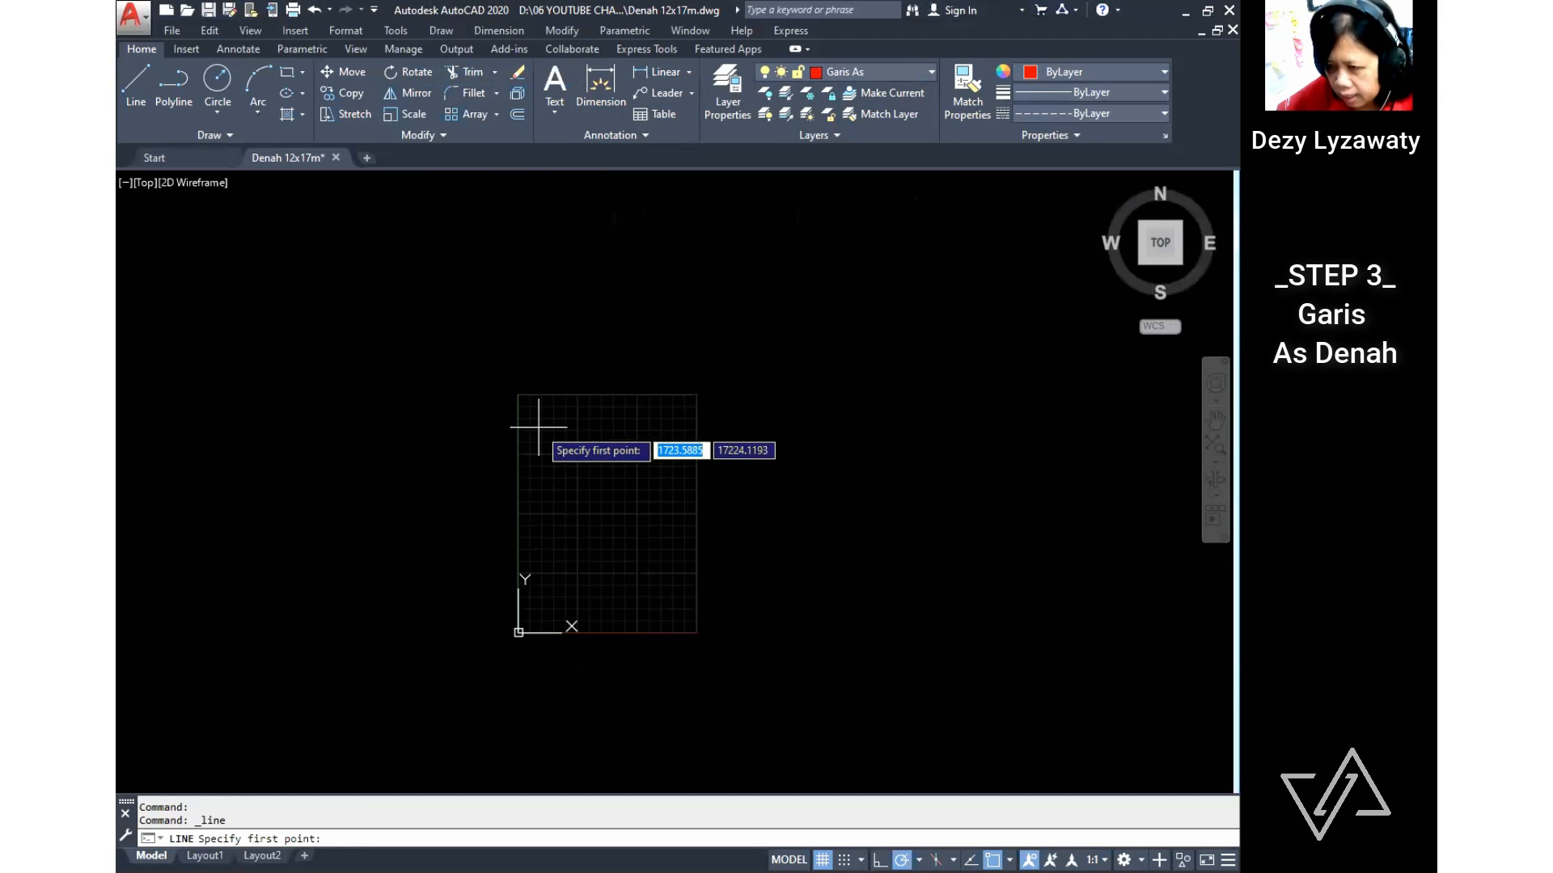
pyautogui.click(535, 608)
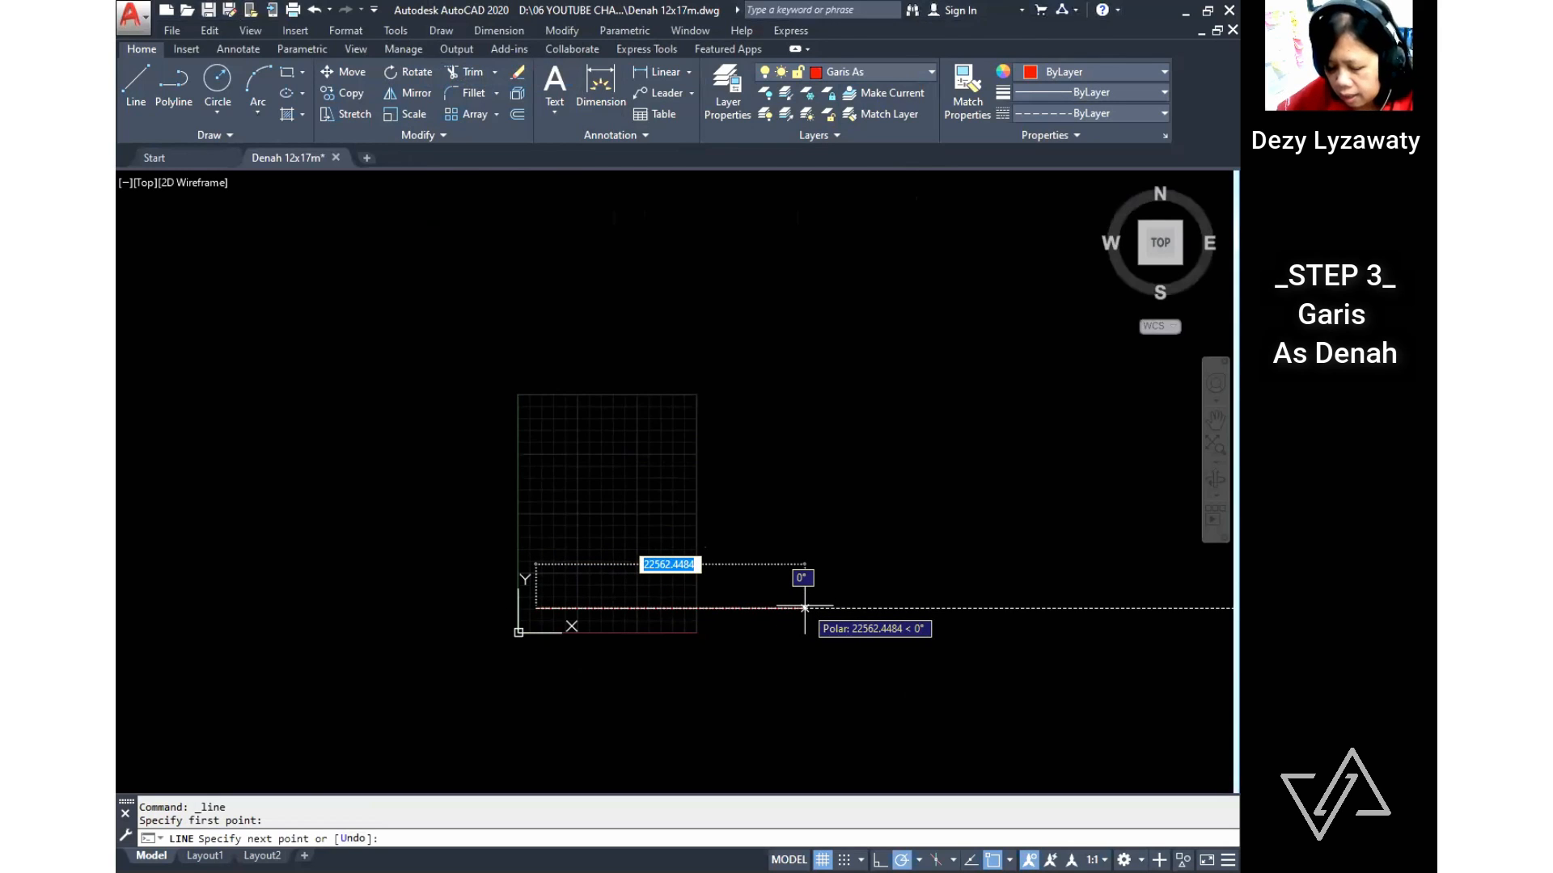
pyautogui.write('12000')
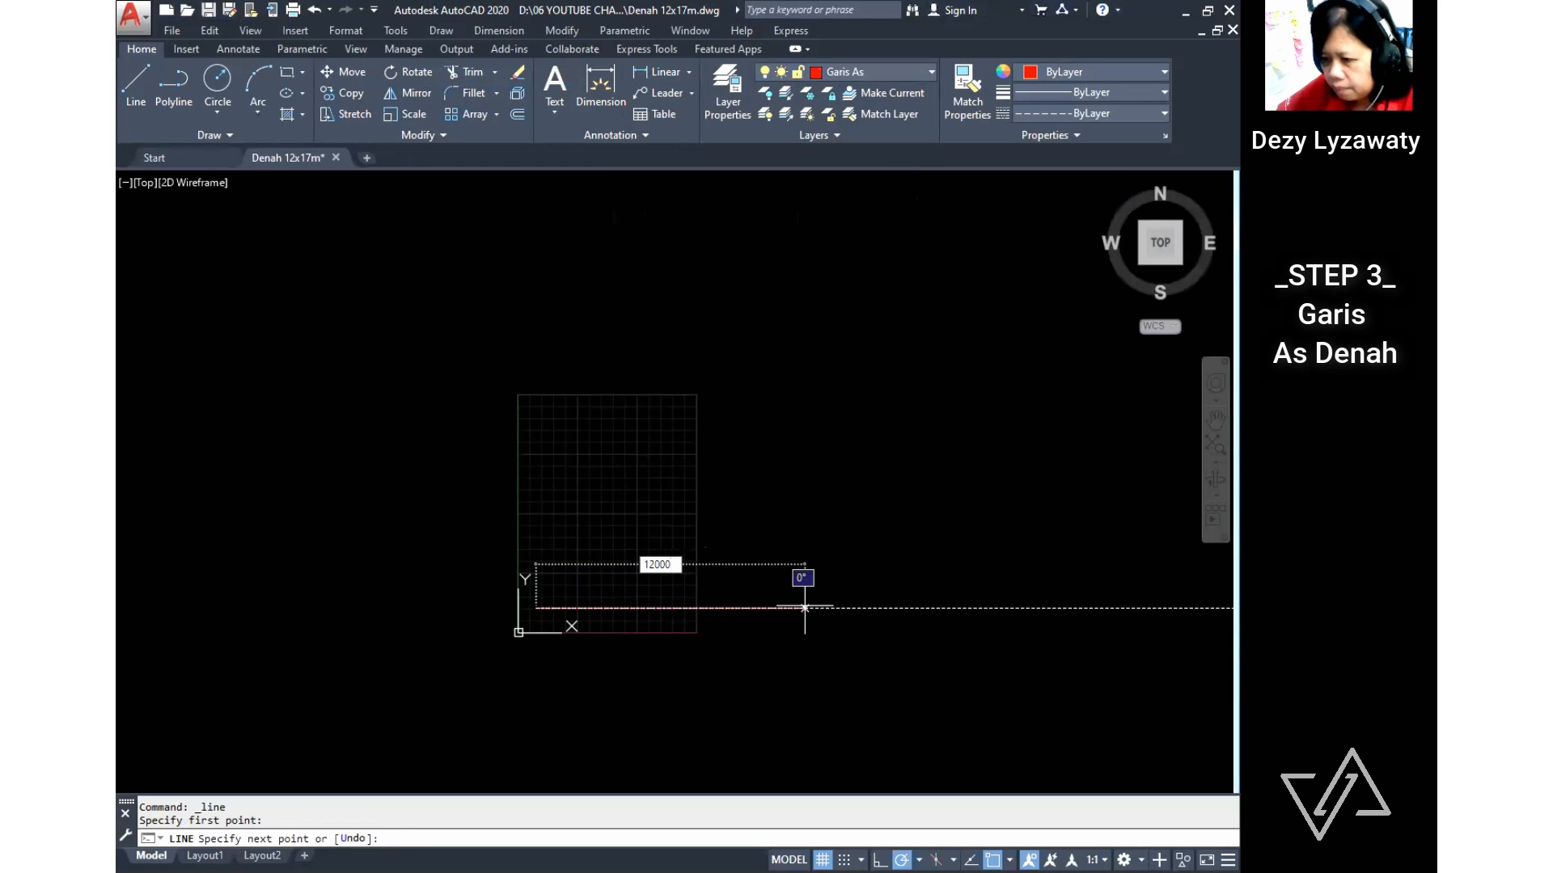
pyautogui.press('Return')
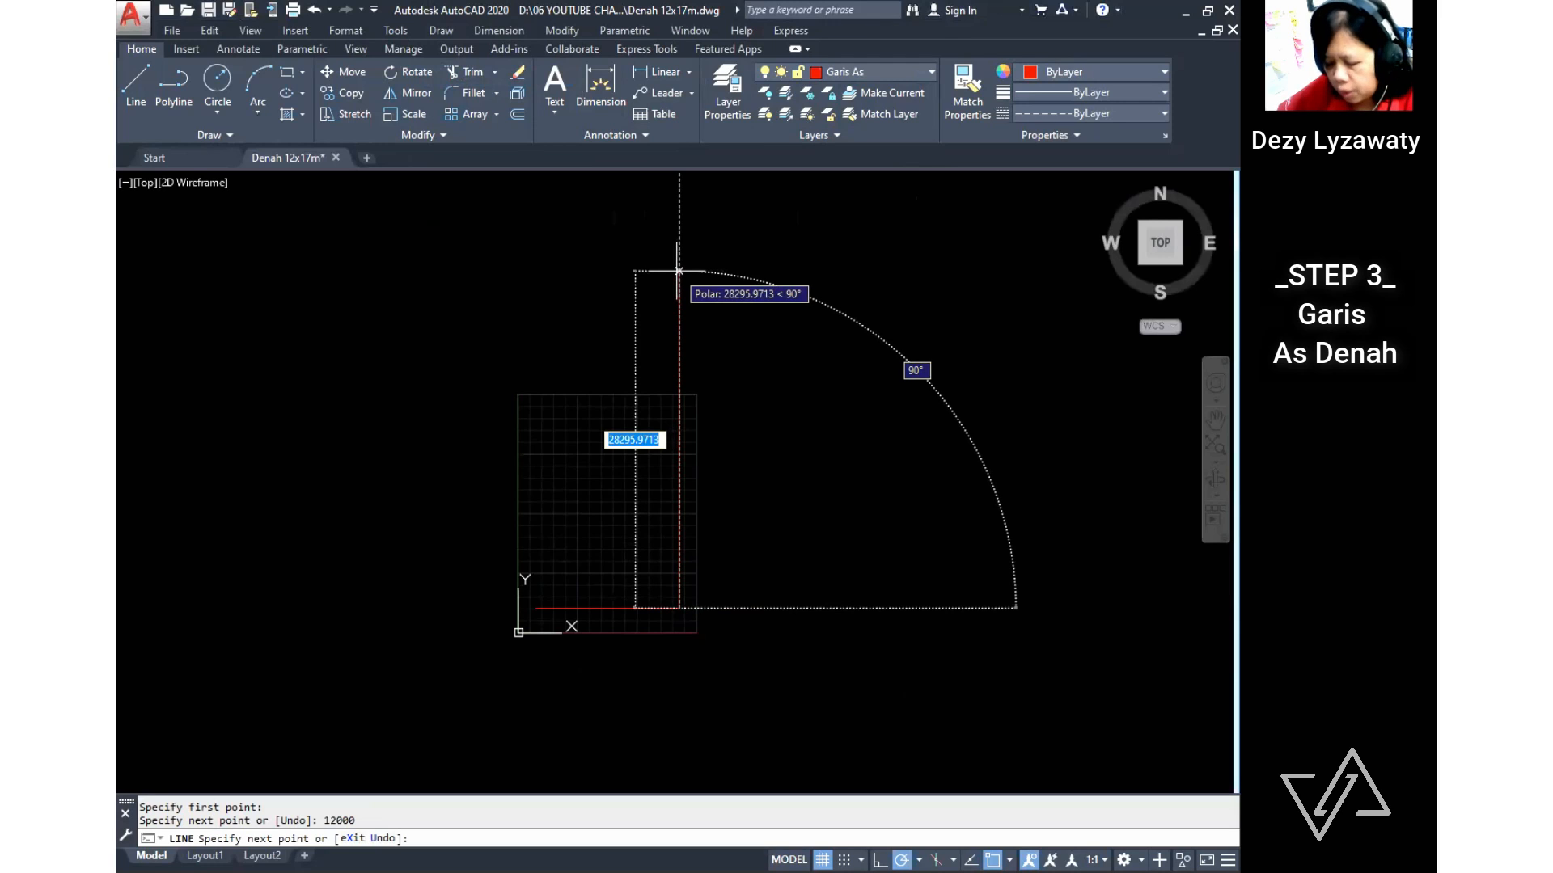
# Step: Continue the outline with a line 17000 upward and 12000 to the left, and close it into a rectangle
pyautogui.write('17000')
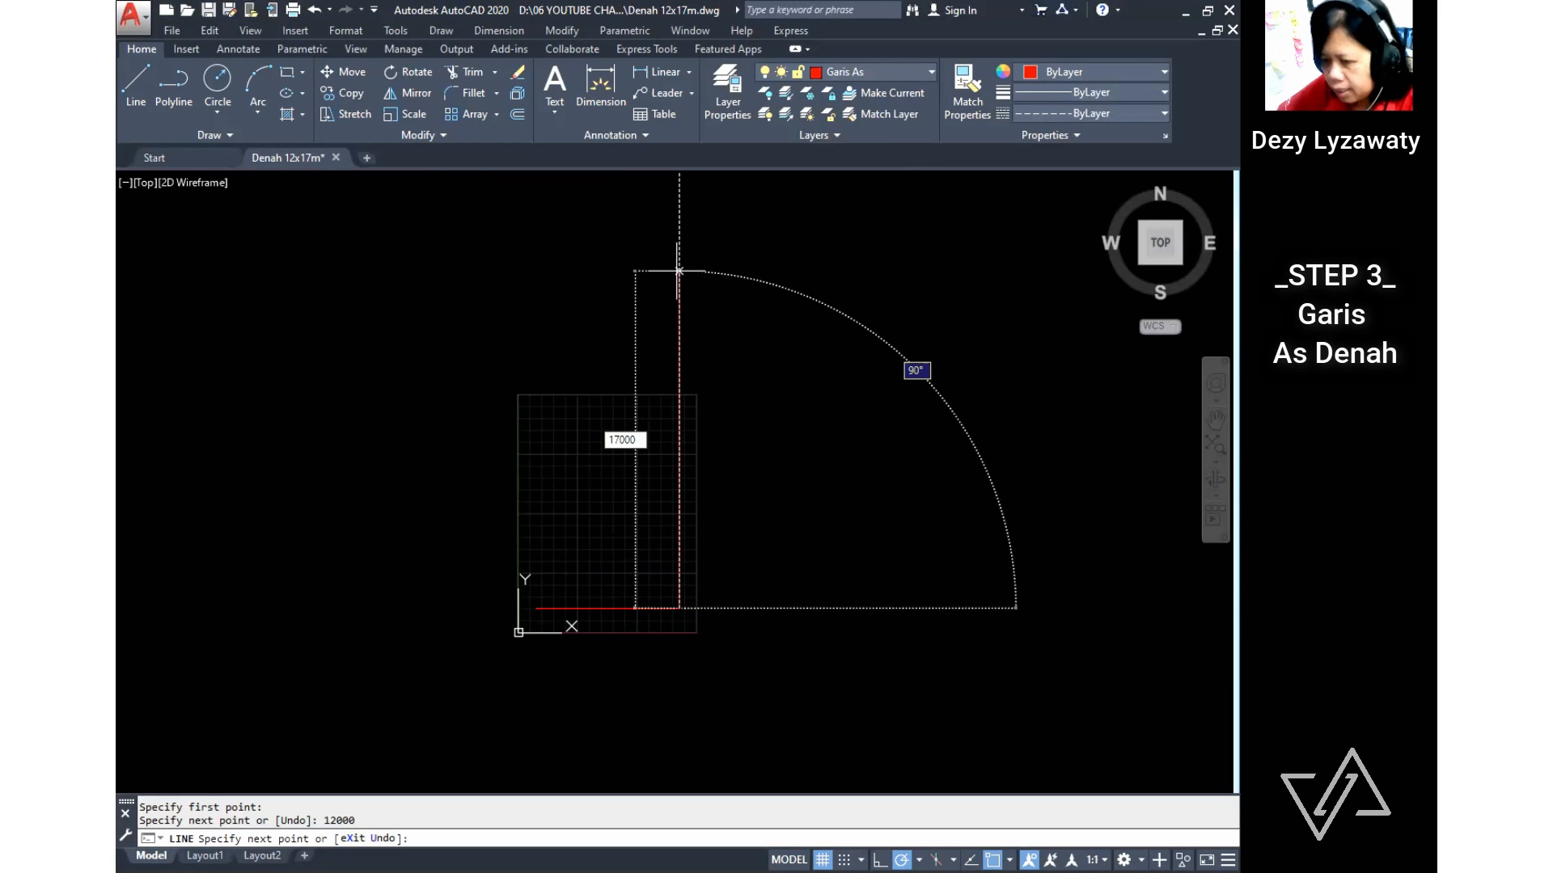
pyautogui.press('Return')
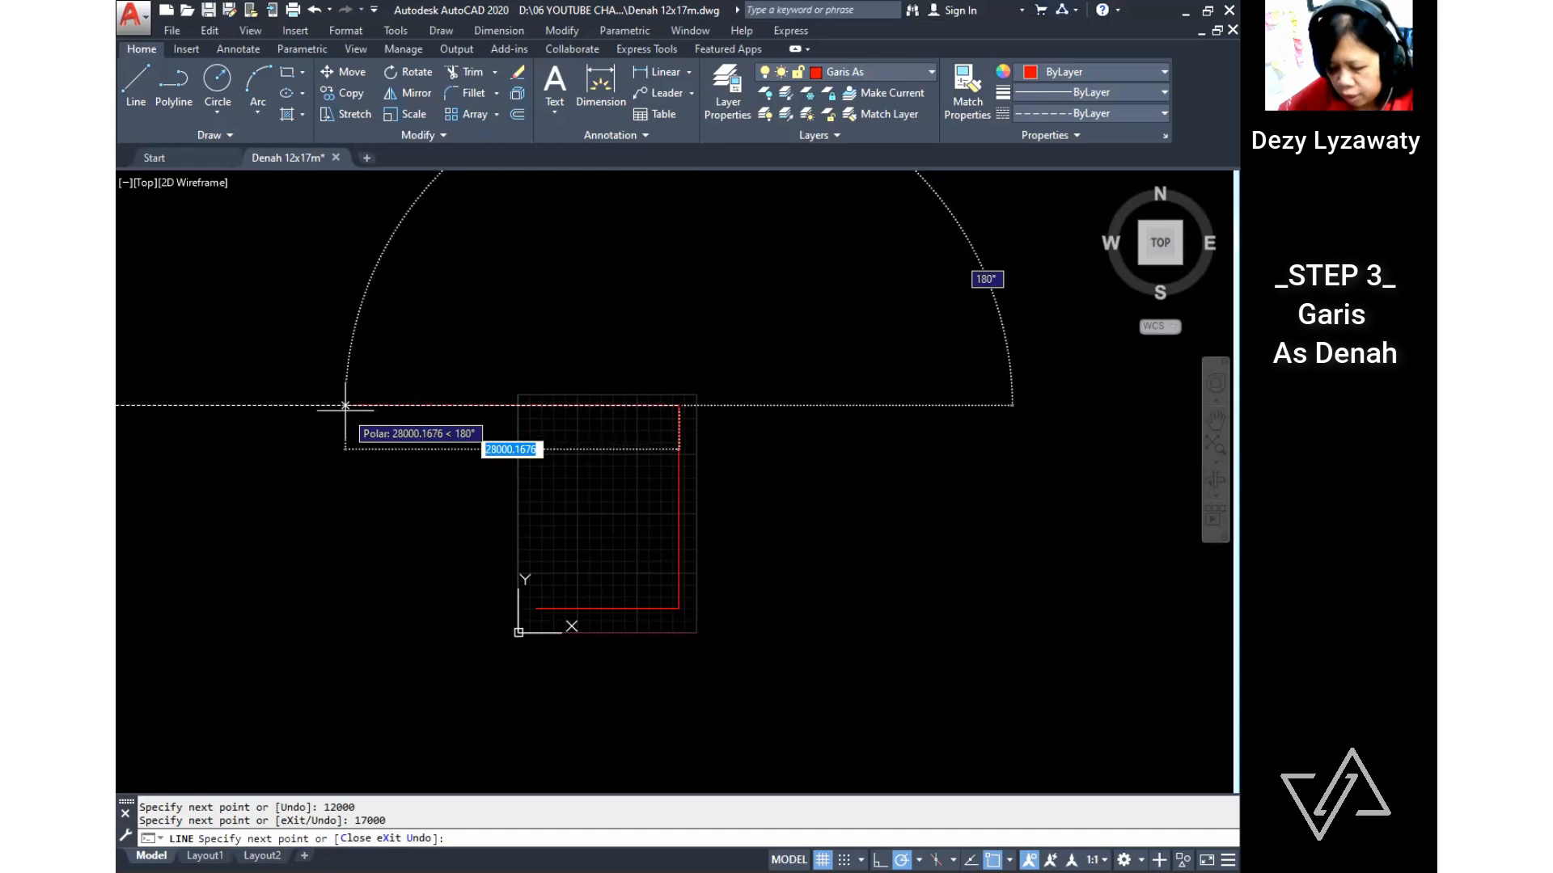
pyautogui.write('12000')
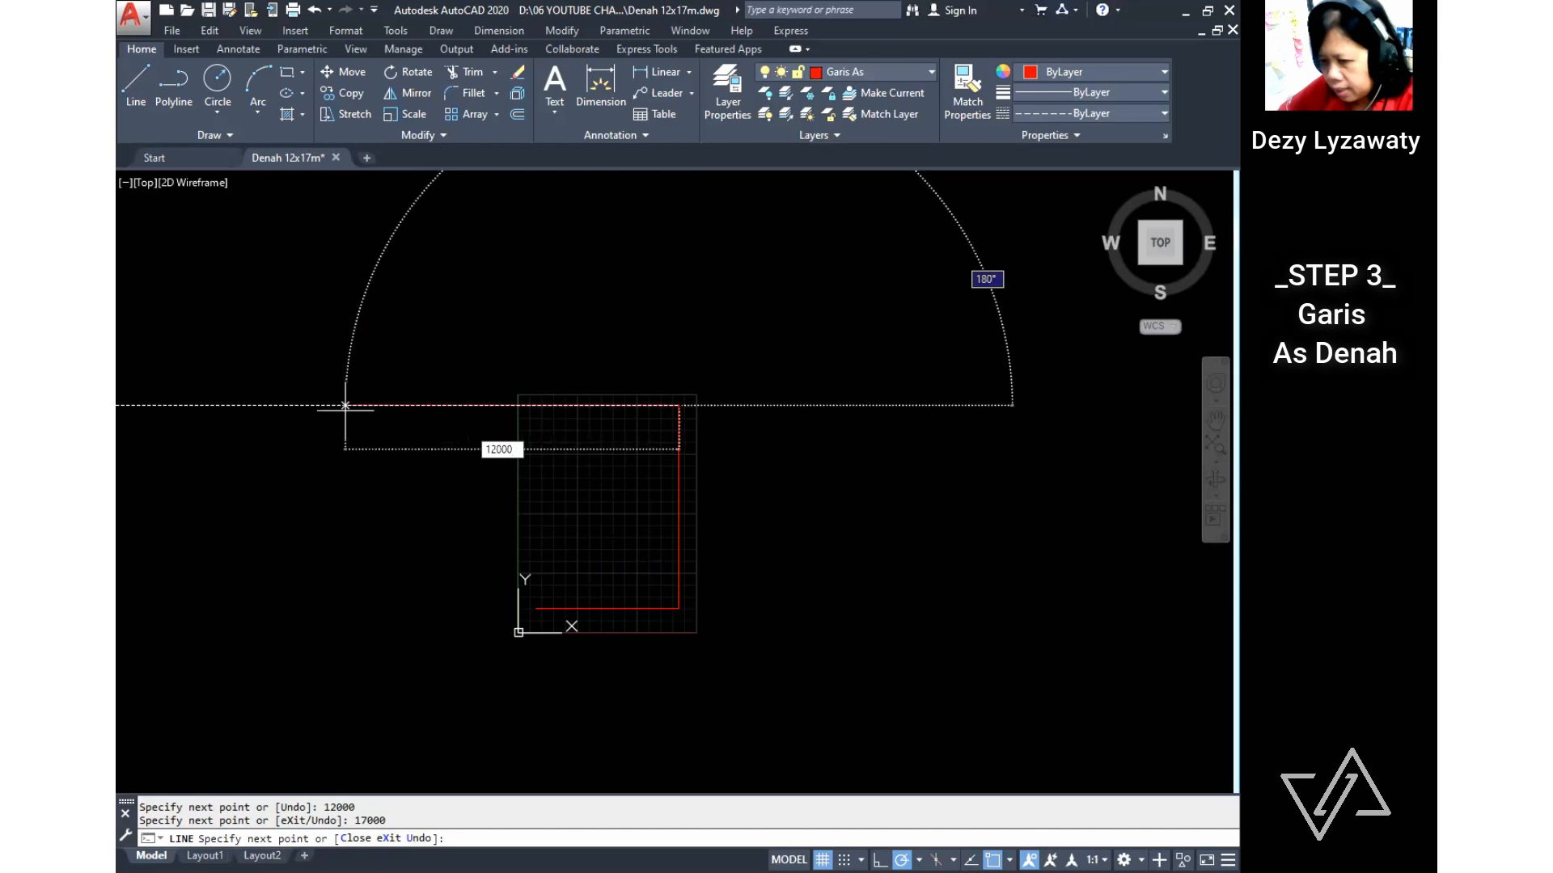
pyautogui.press('Return')
pyautogui.write('c')
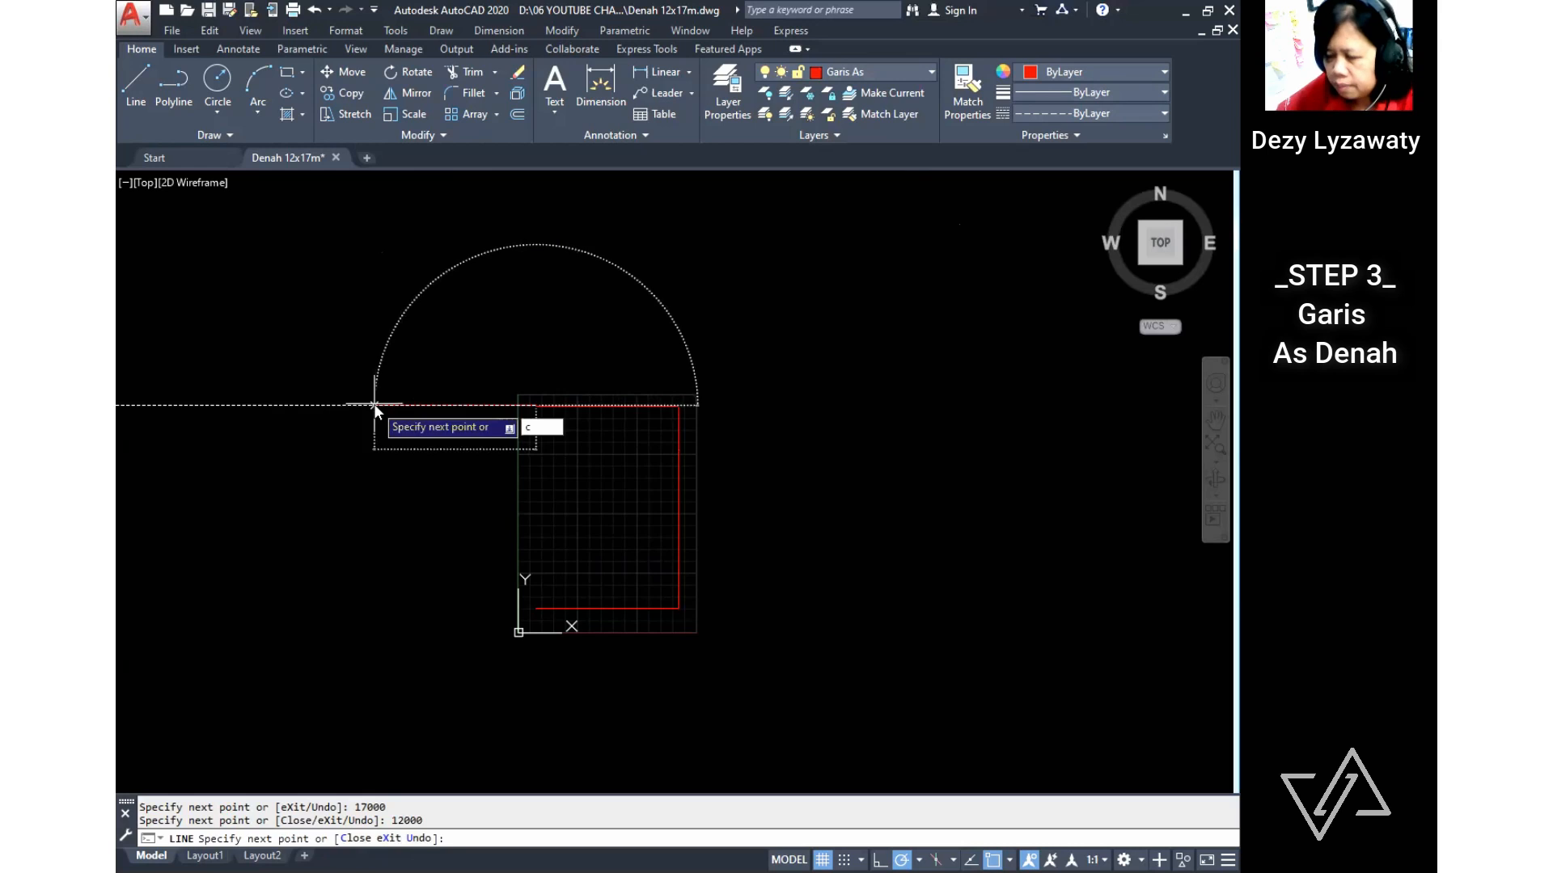
pyautogui.press('Return')
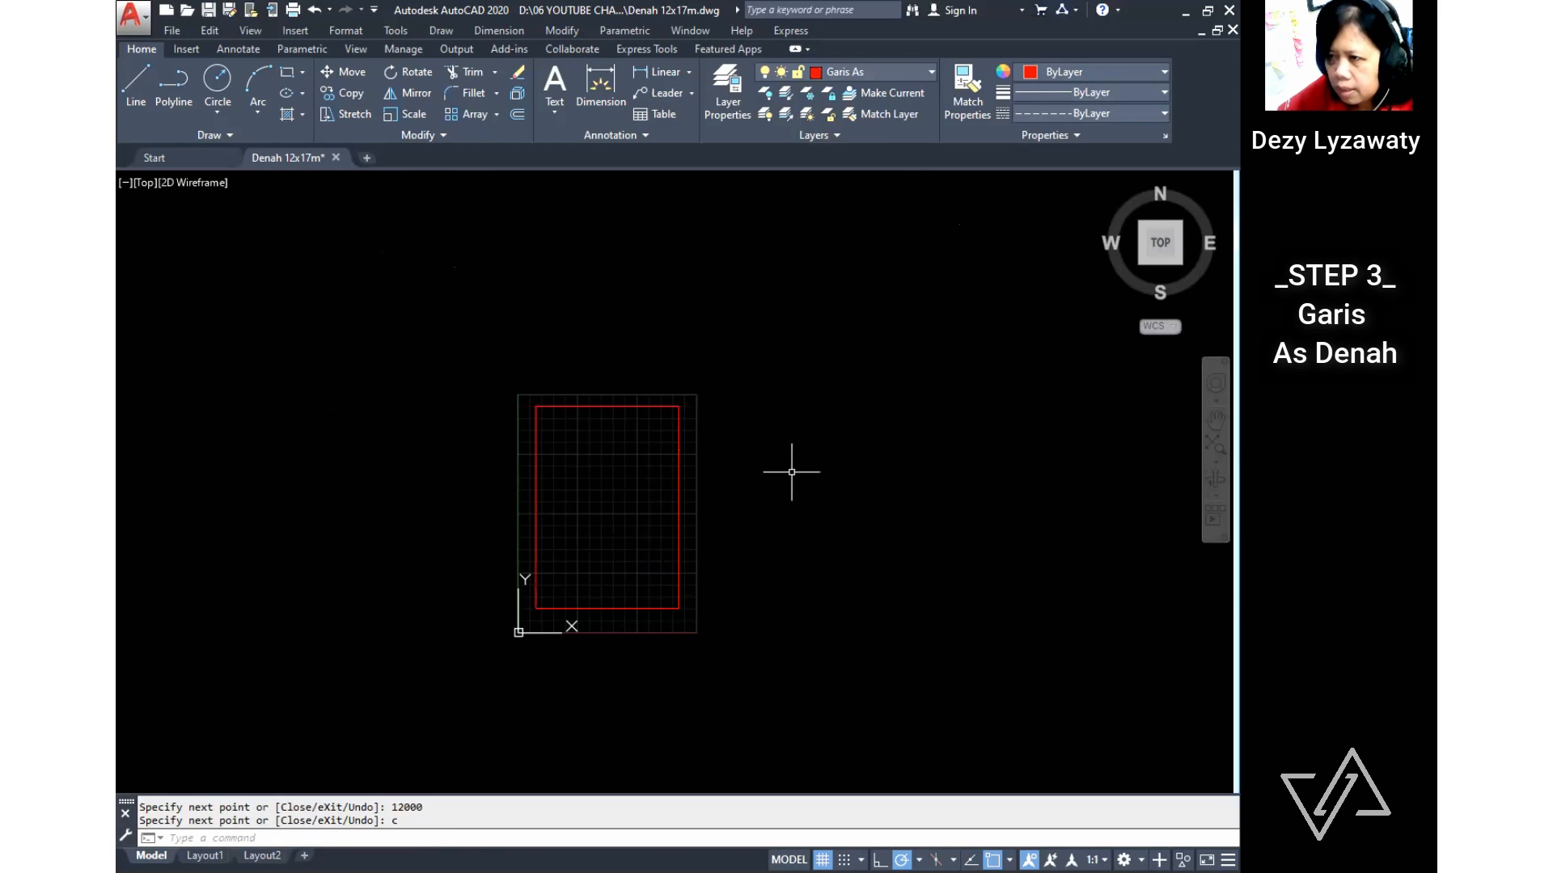
# Step: Copy the rectangle's left vertical line 1500 to the right
pyautogui.click(345, 92)
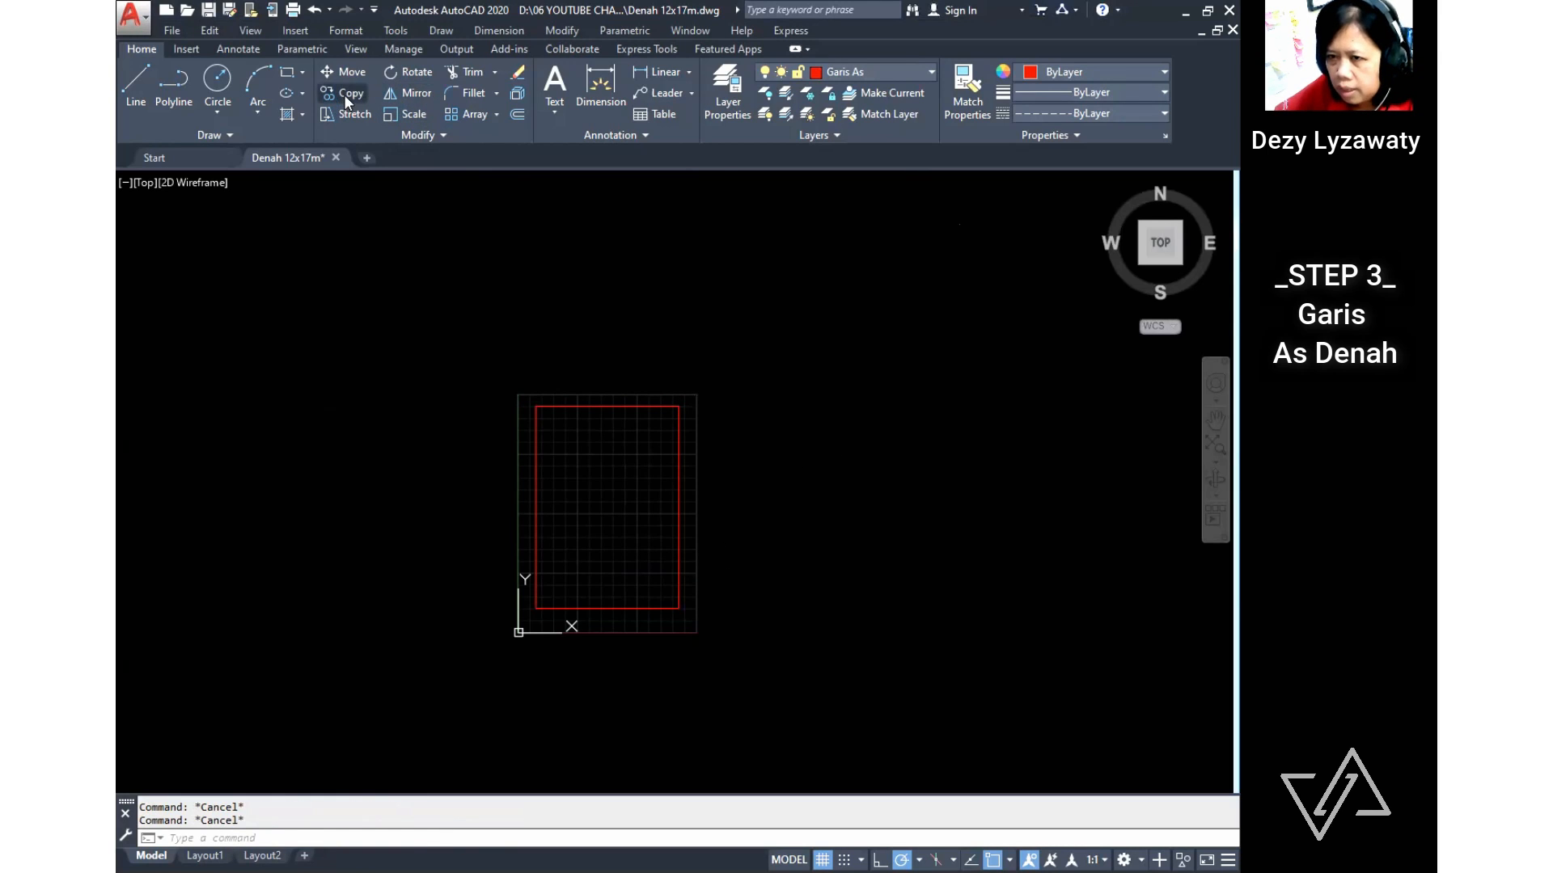
pyautogui.click(534, 562)
pyautogui.click(533, 561)
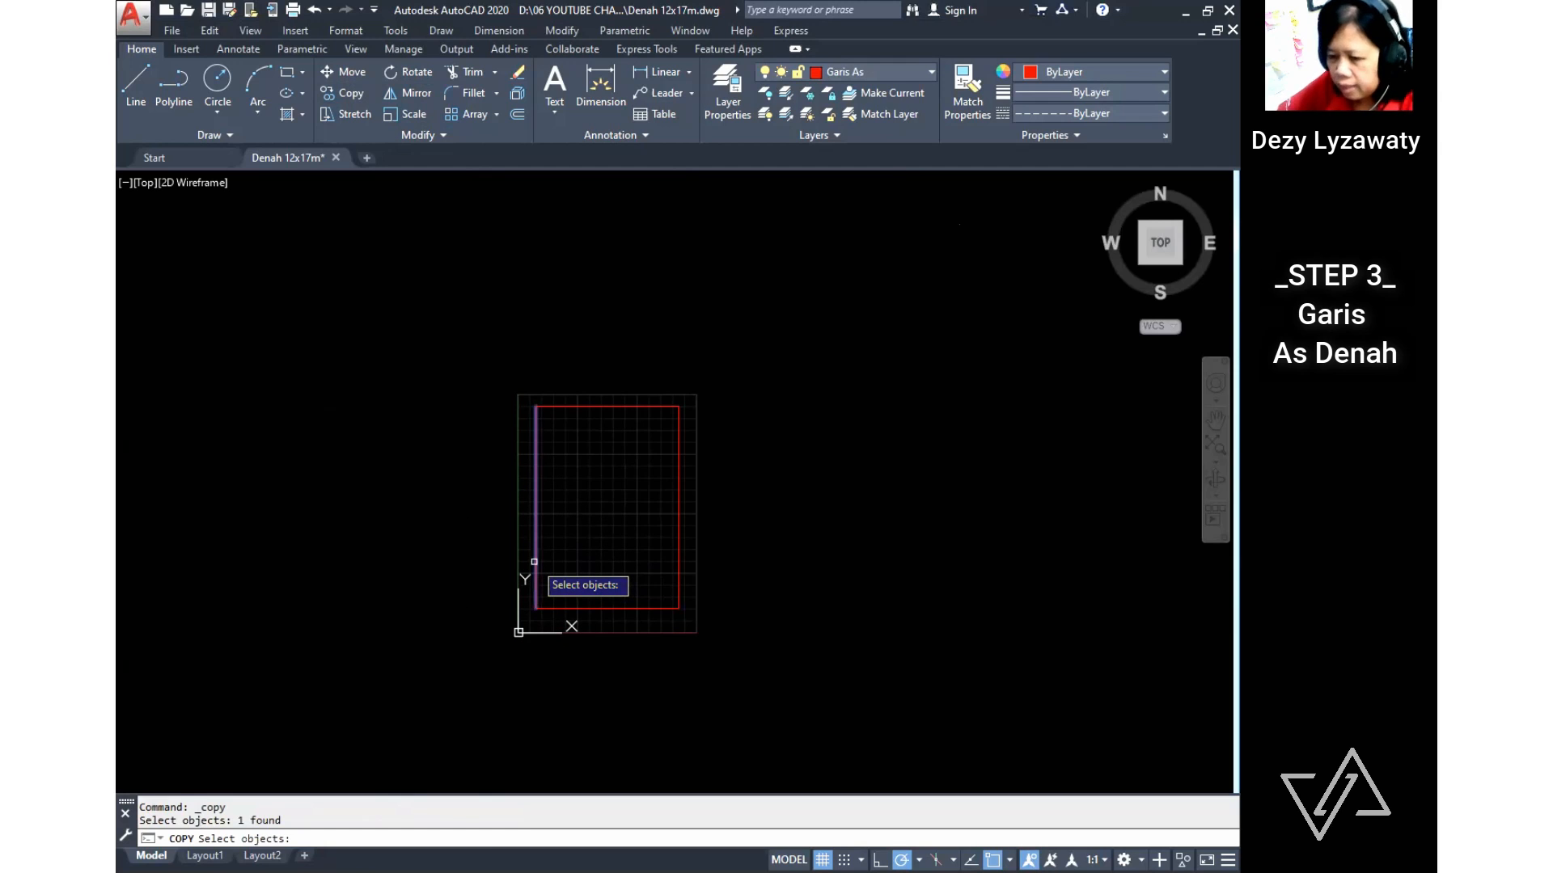
pyautogui.press('Return')
pyautogui.click(569, 559)
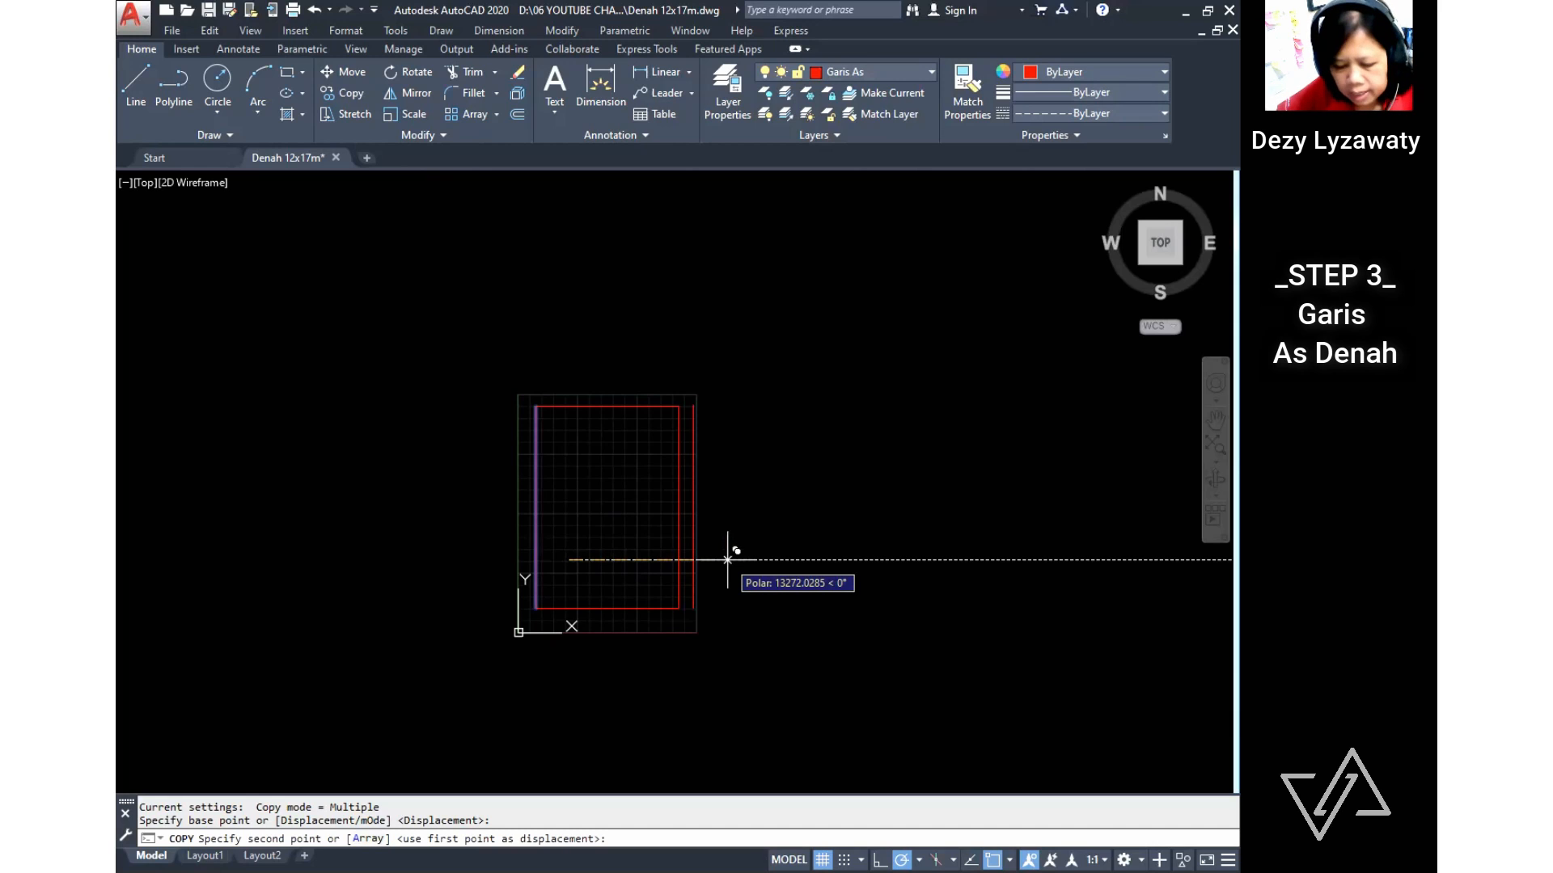
pyautogui.write('1500')
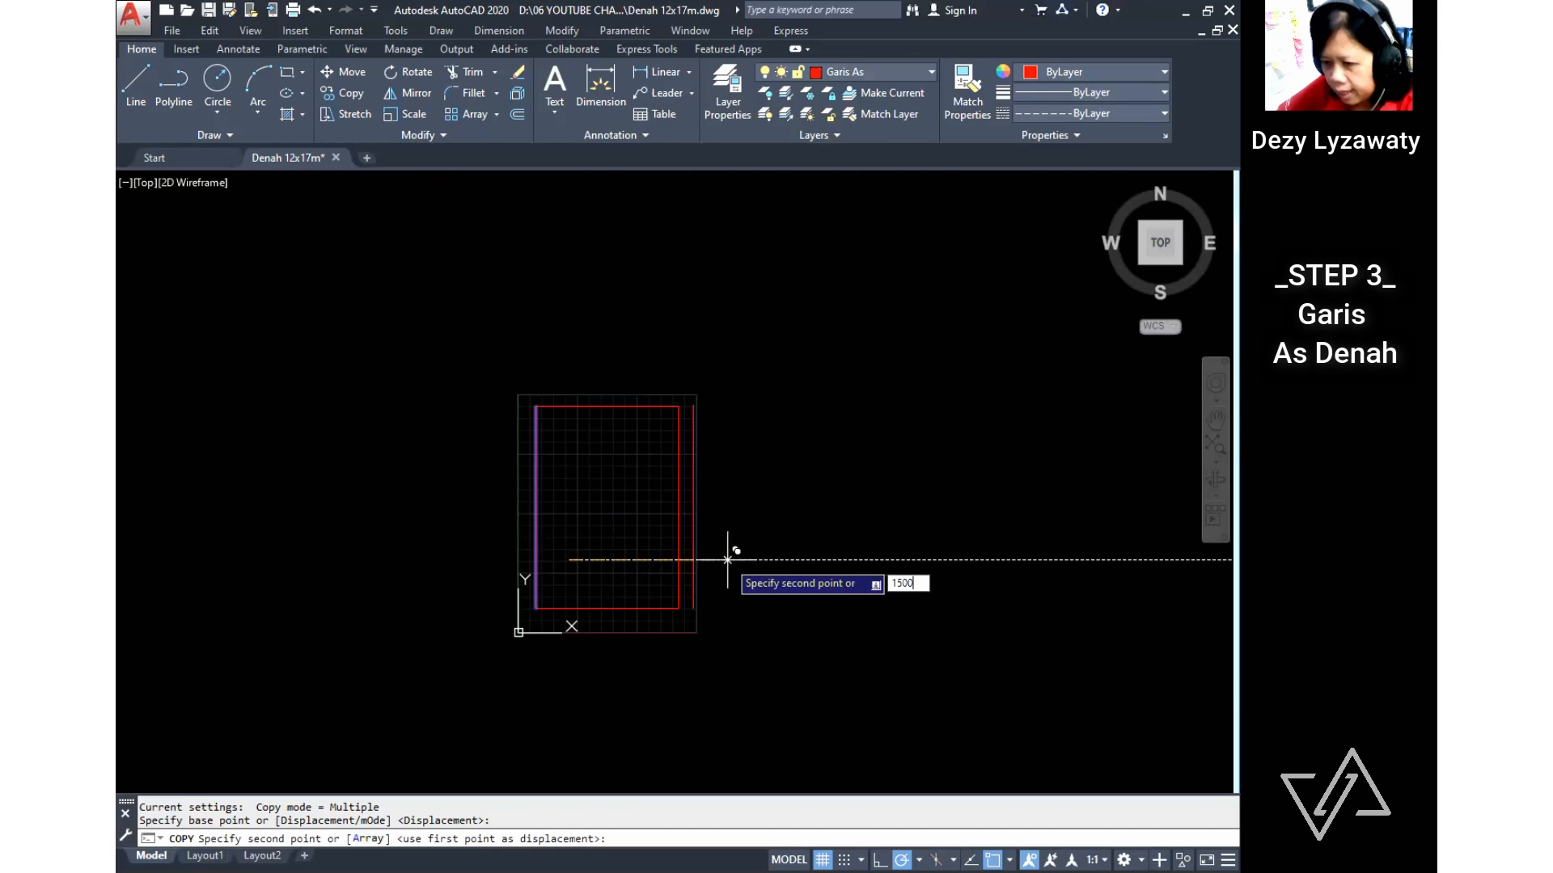
pyautogui.press('Return')
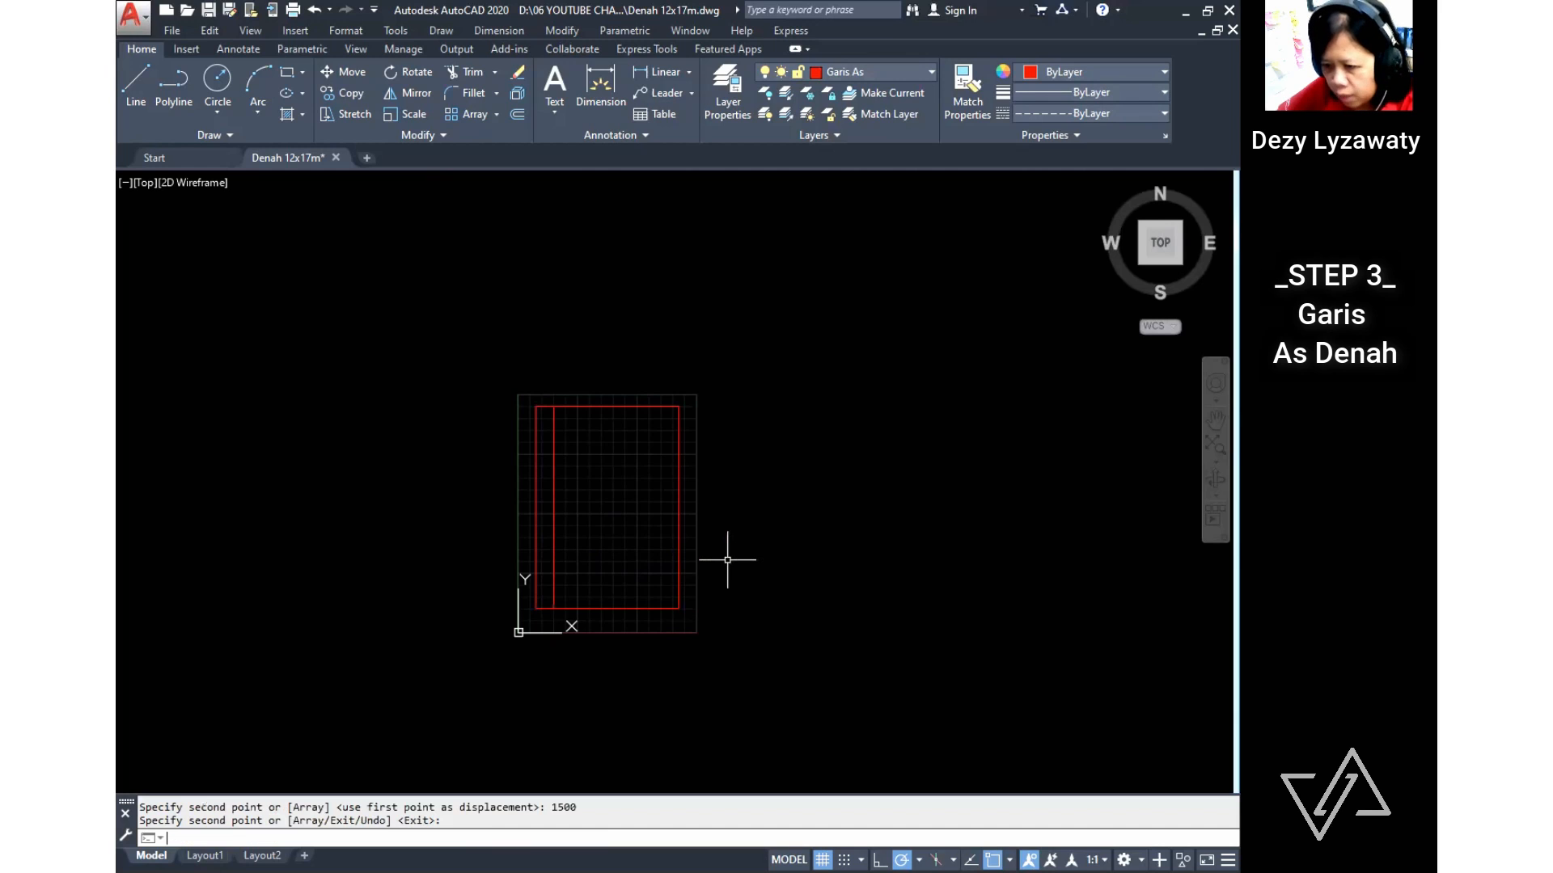
pyautogui.press('Return')
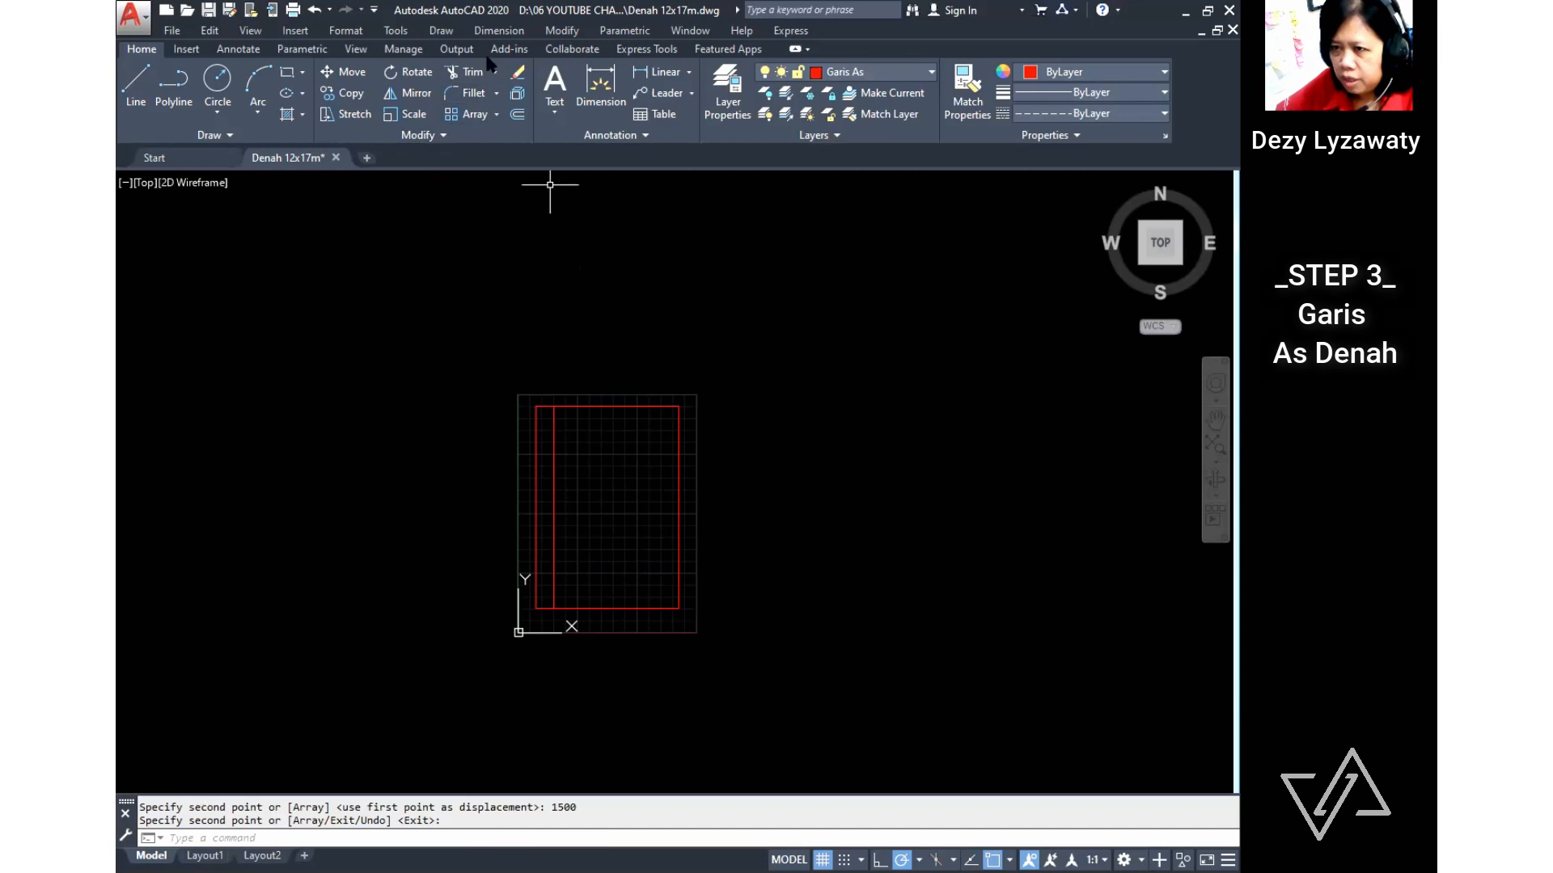
# Step: Copy the rectangle's bottom horizontal line upward as an inner axis line
pyautogui.click(573, 29)
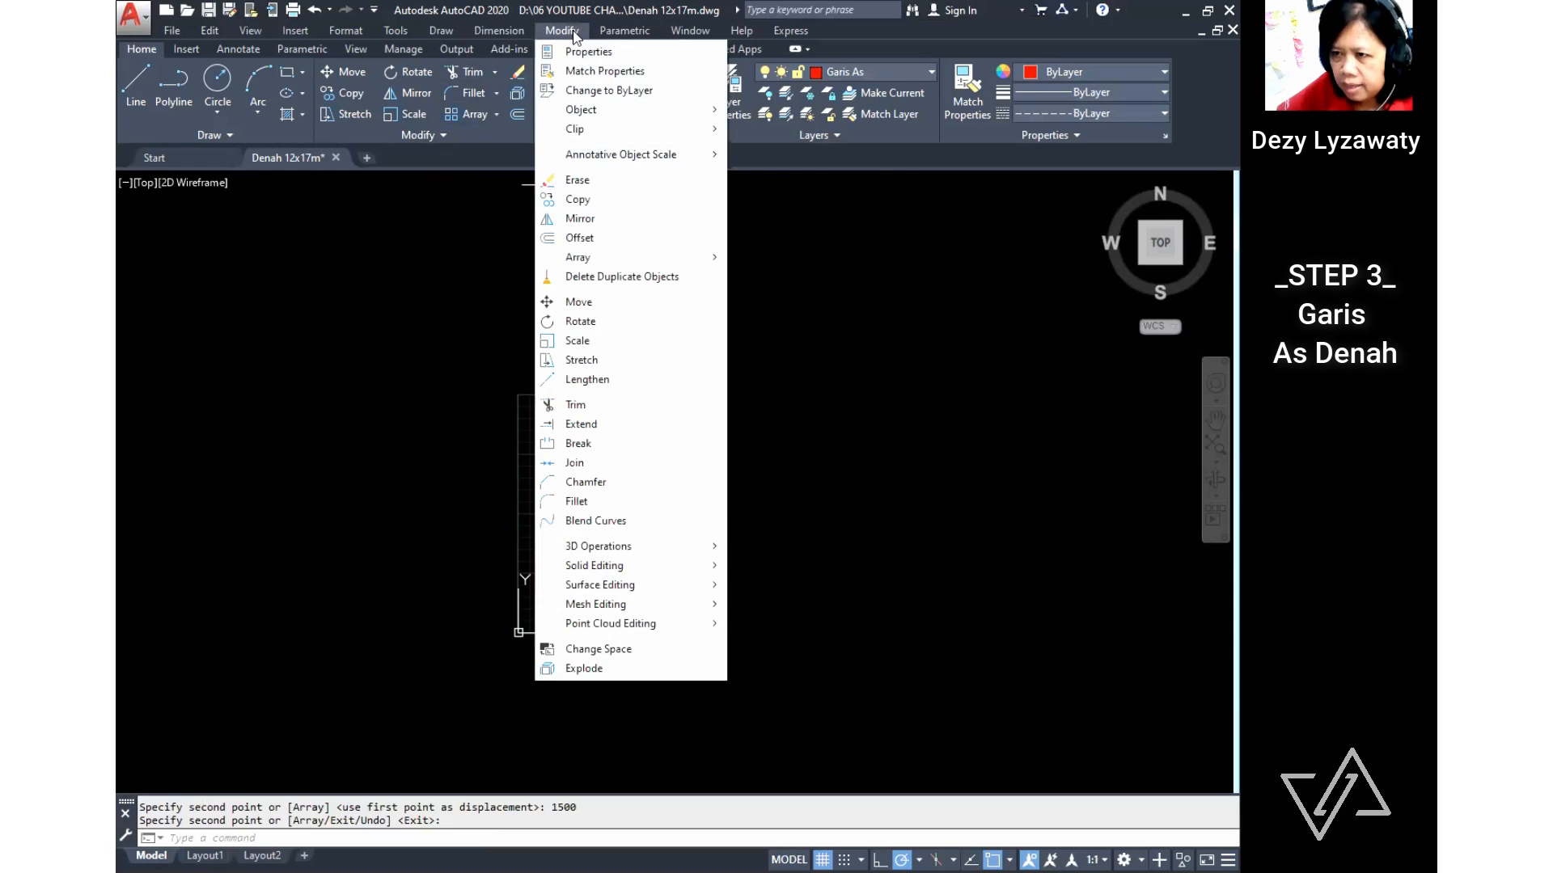
pyautogui.click(608, 197)
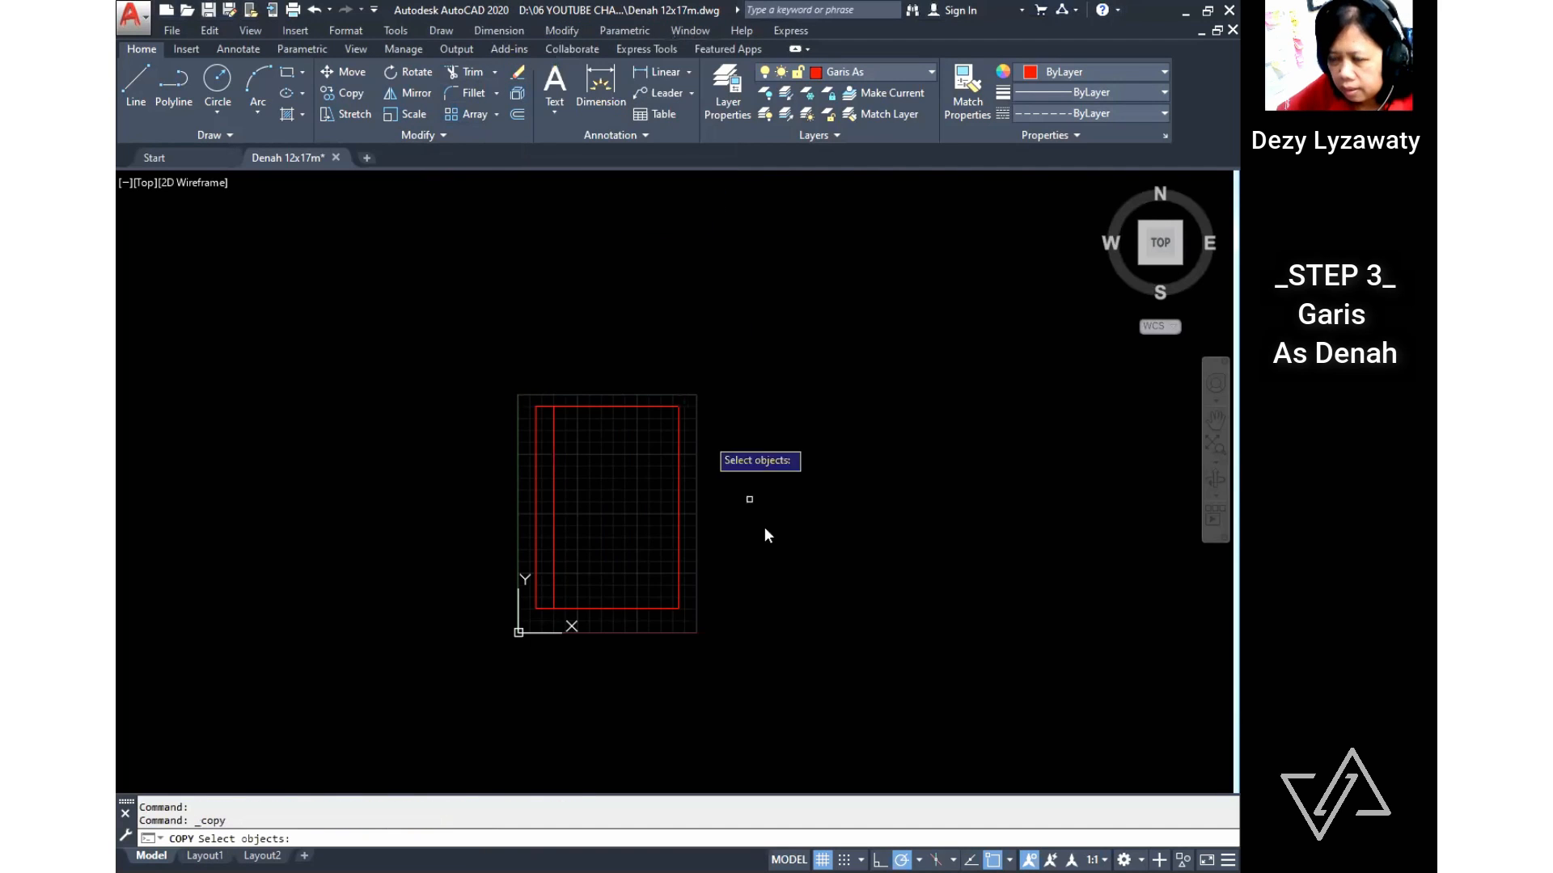
pyautogui.click(584, 606)
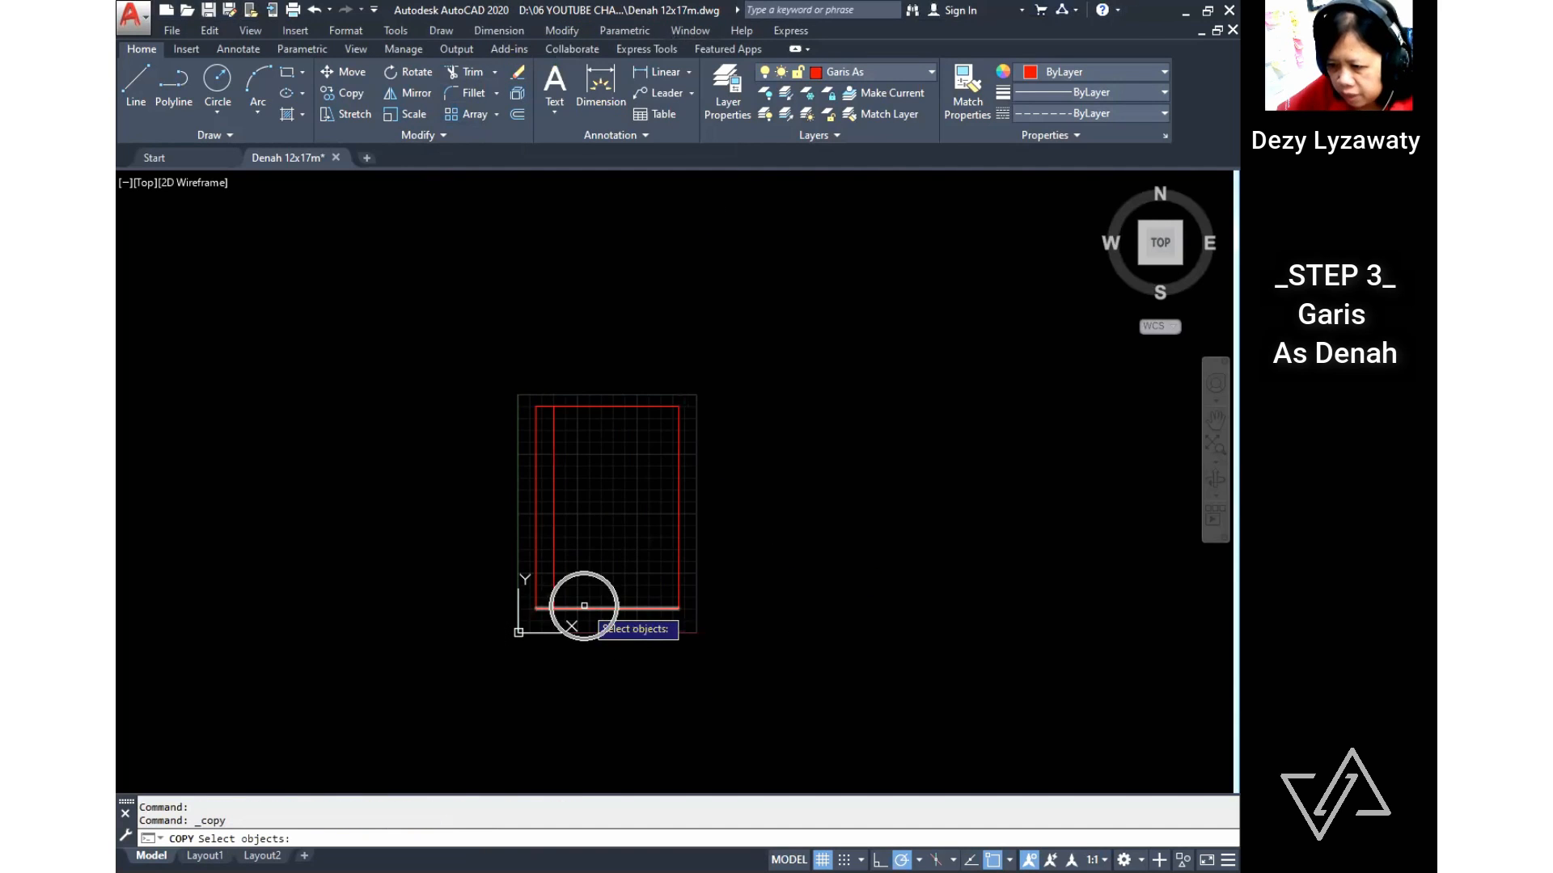
pyautogui.click(524, 624)
pyautogui.click(606, 596)
pyautogui.click(610, 607)
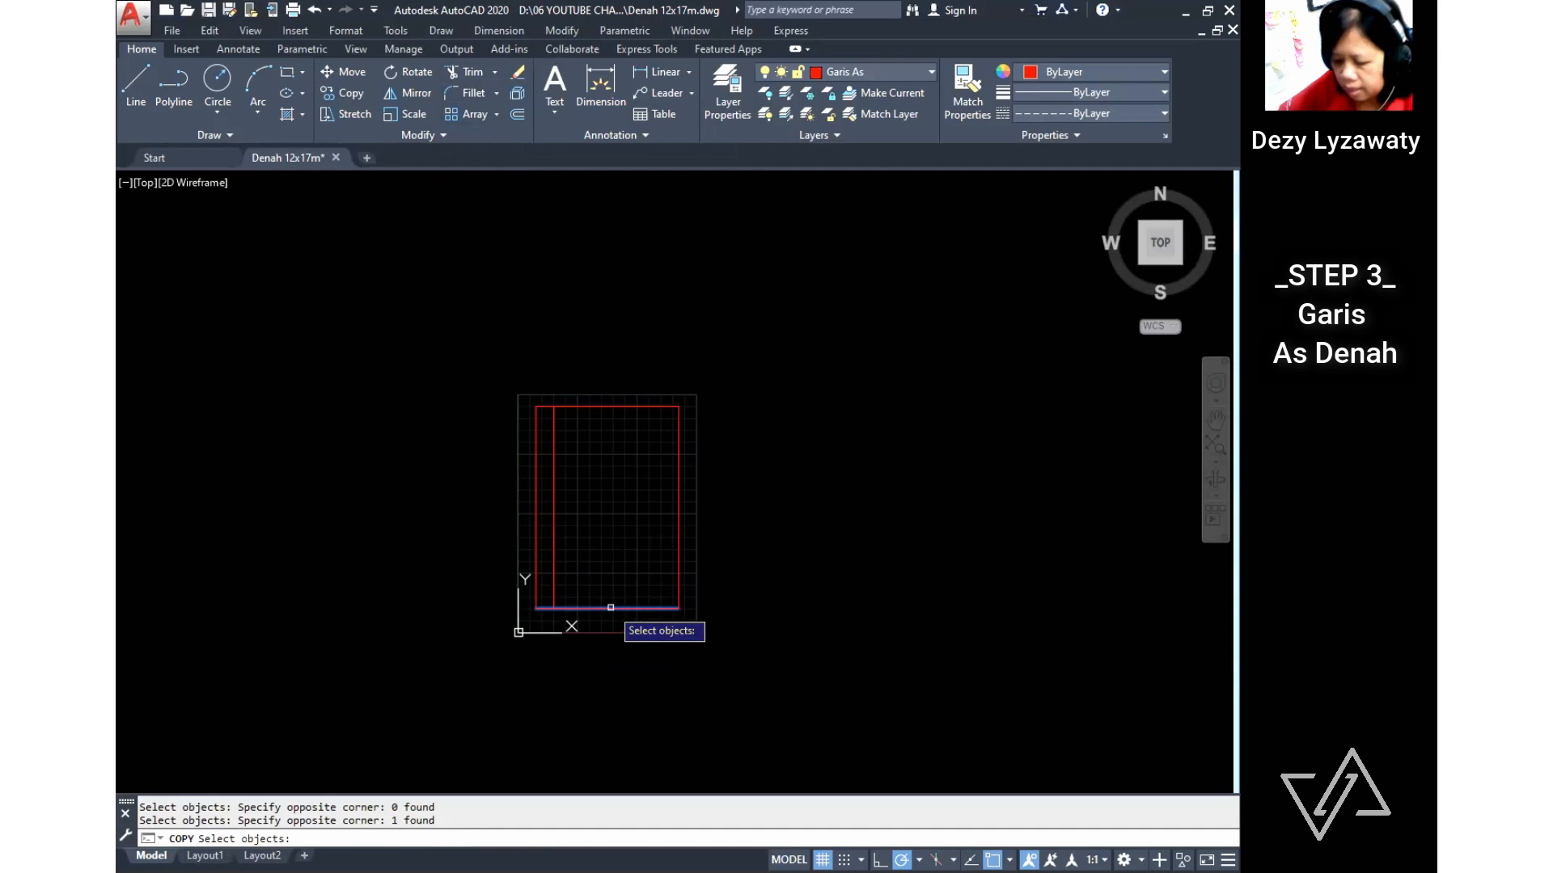
pyautogui.press('Return')
pyautogui.click(620, 574)
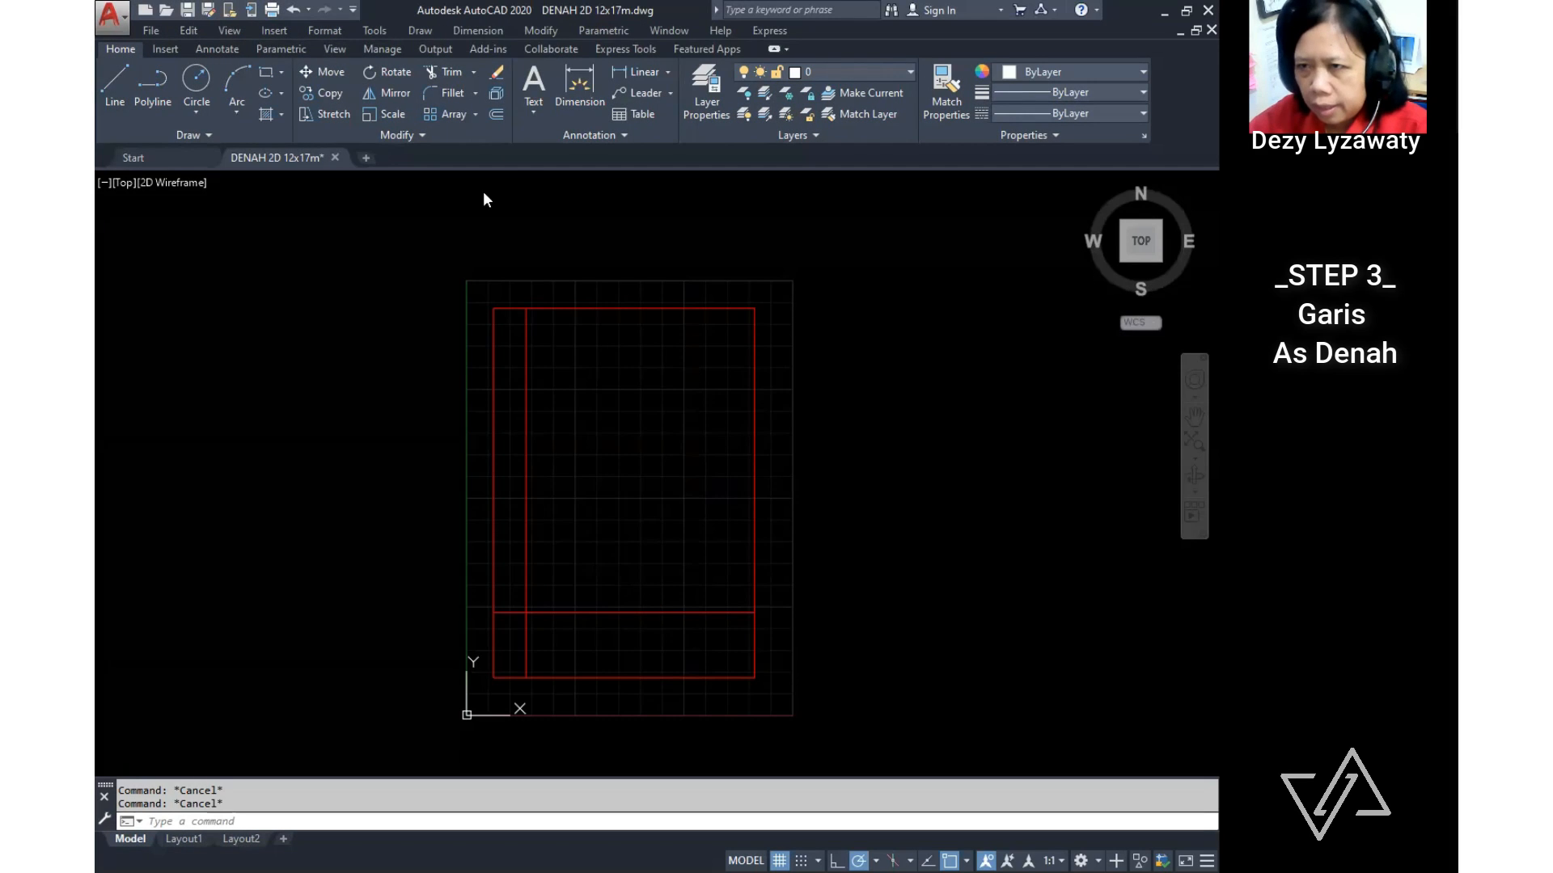
# Step: Trim the inner vertical and horizontal lines against each other, removing the ends that extend below and left of their intersection
pyautogui.click(551, 35)
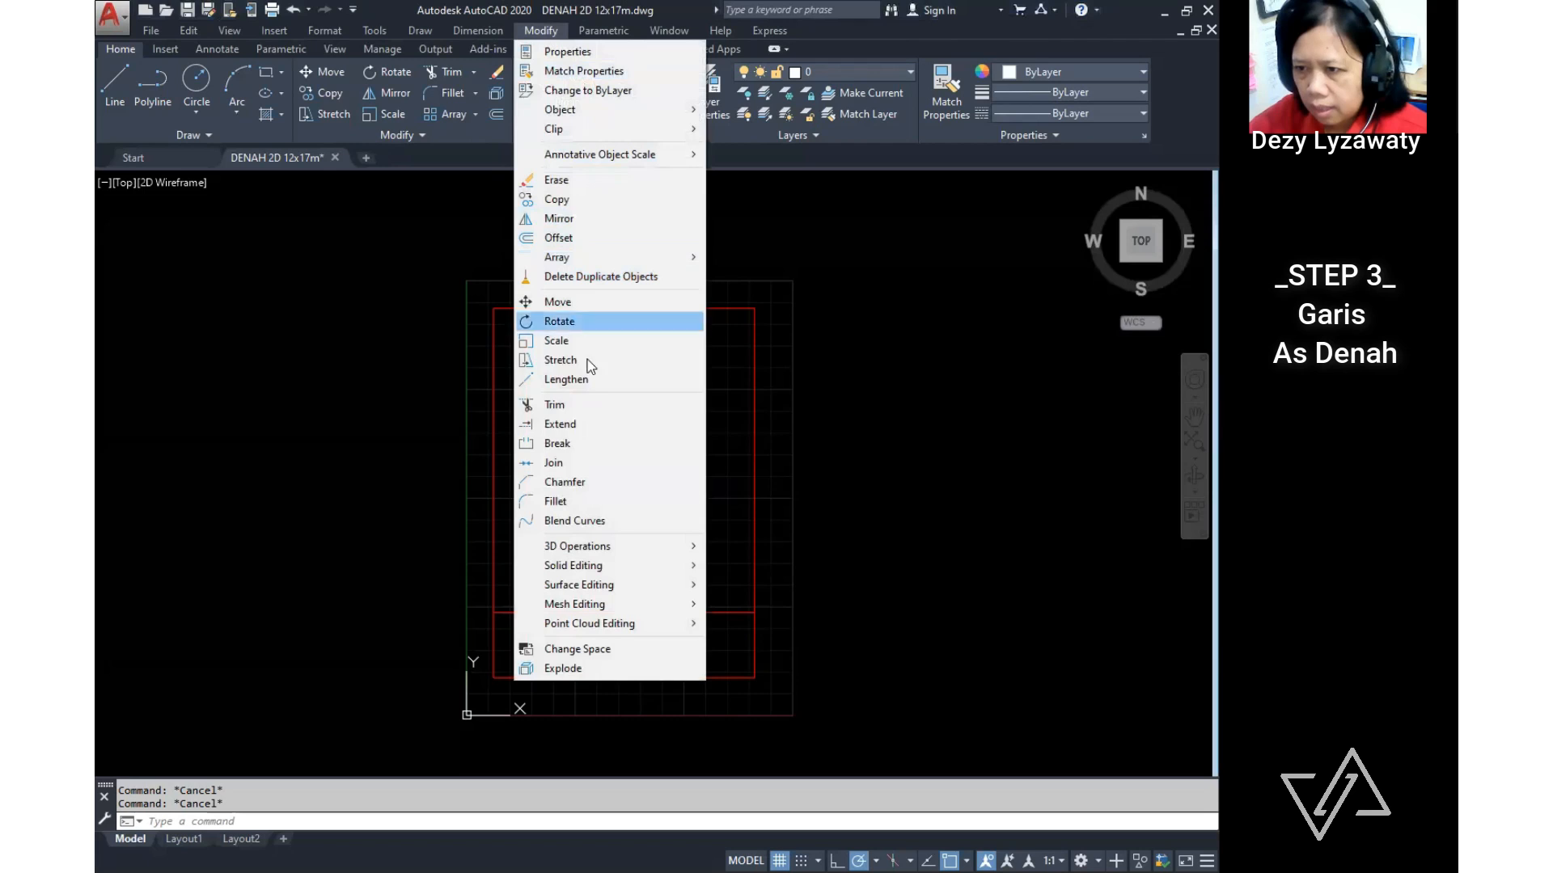
pyautogui.click(574, 405)
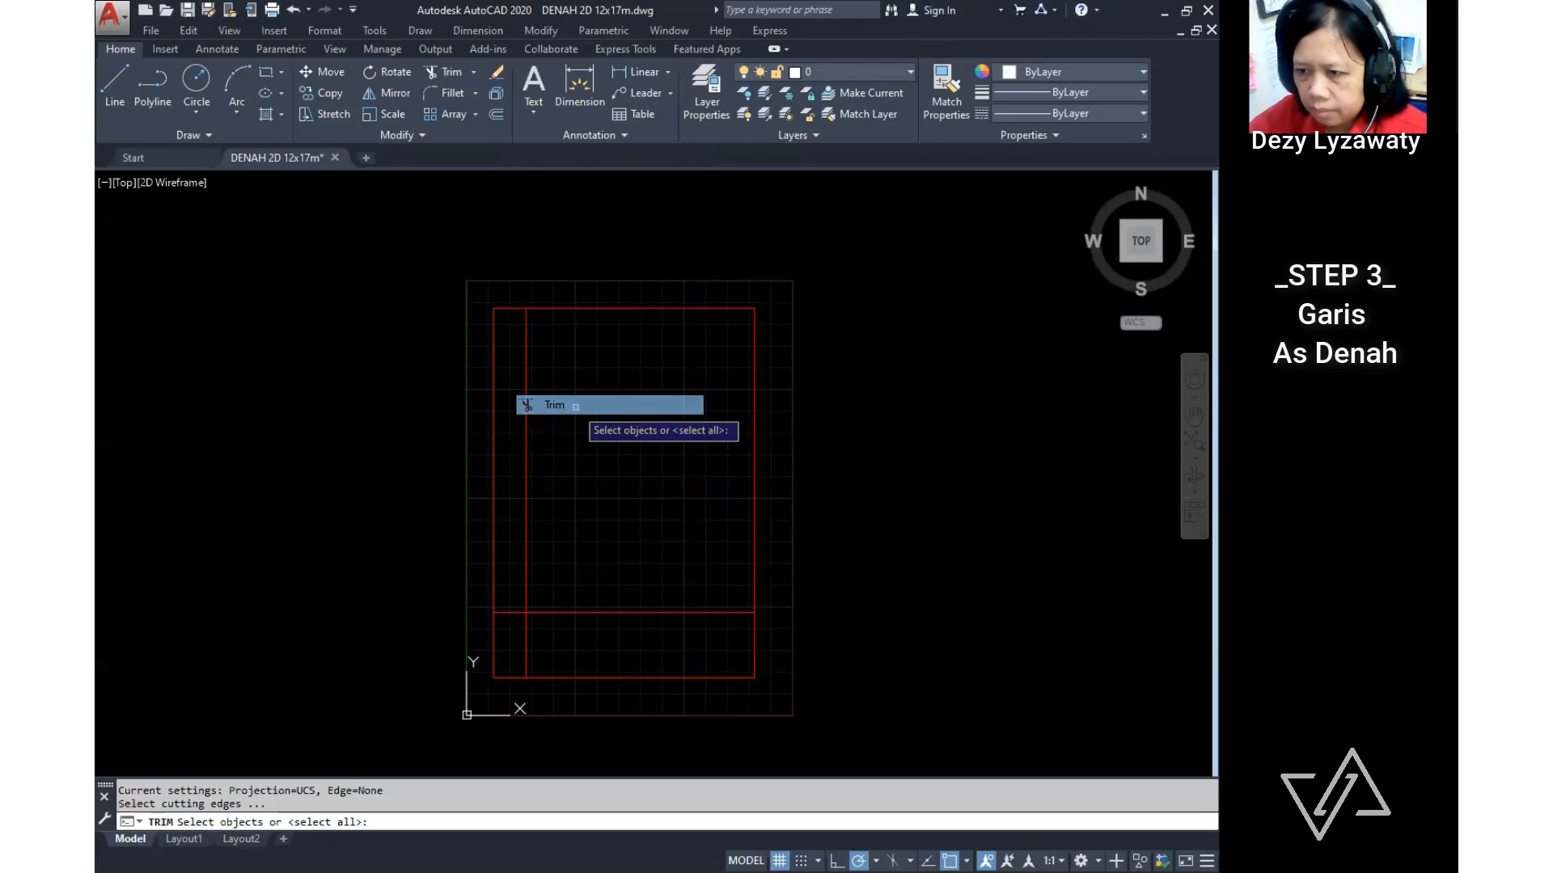
pyautogui.click(558, 612)
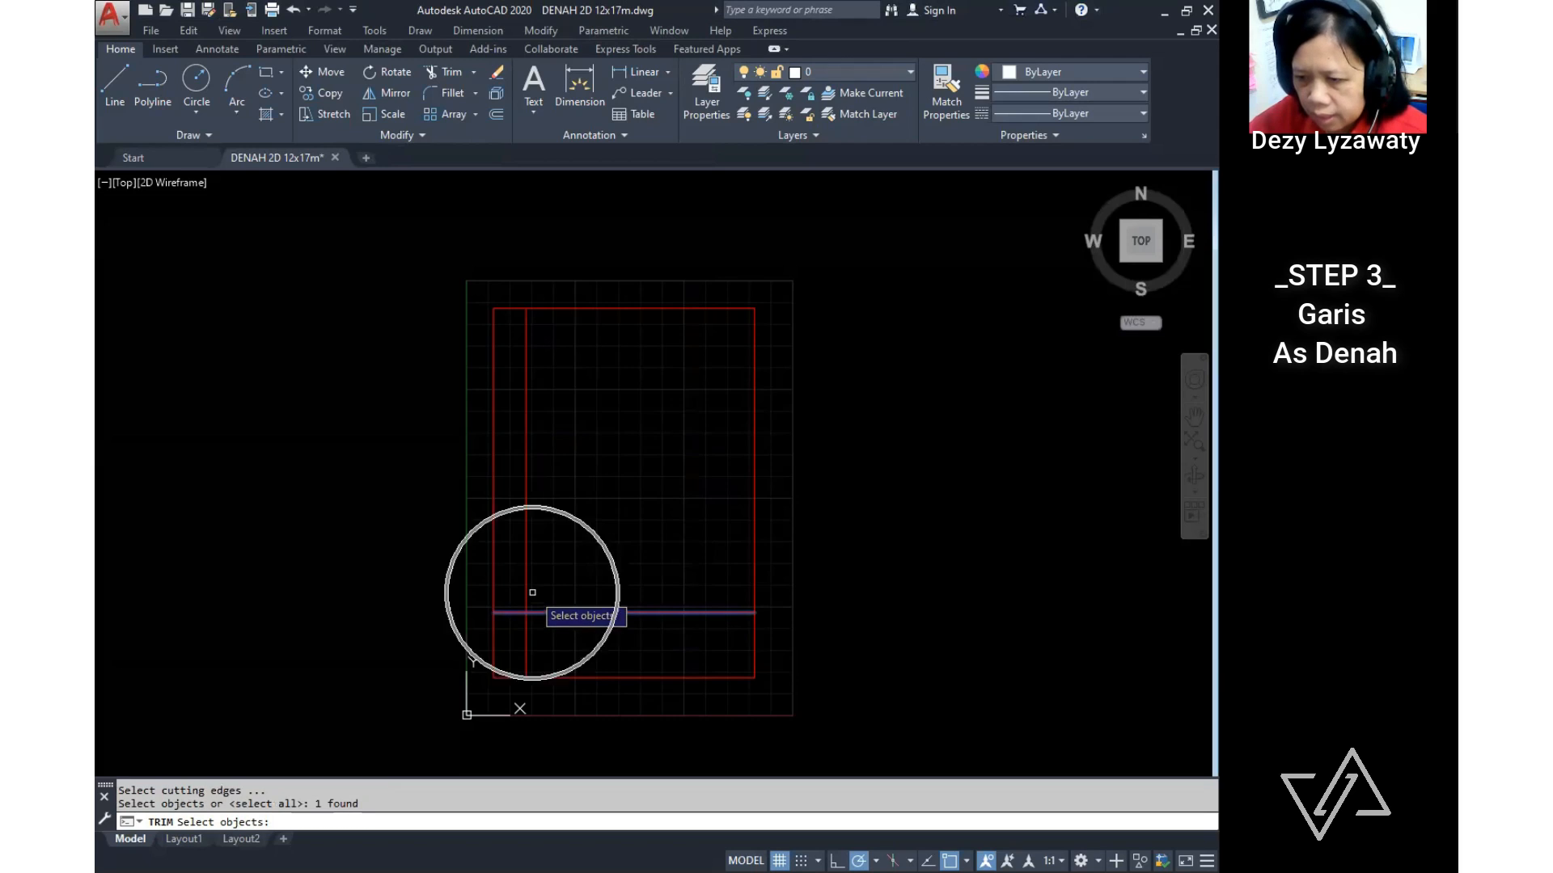
pyautogui.click(527, 590)
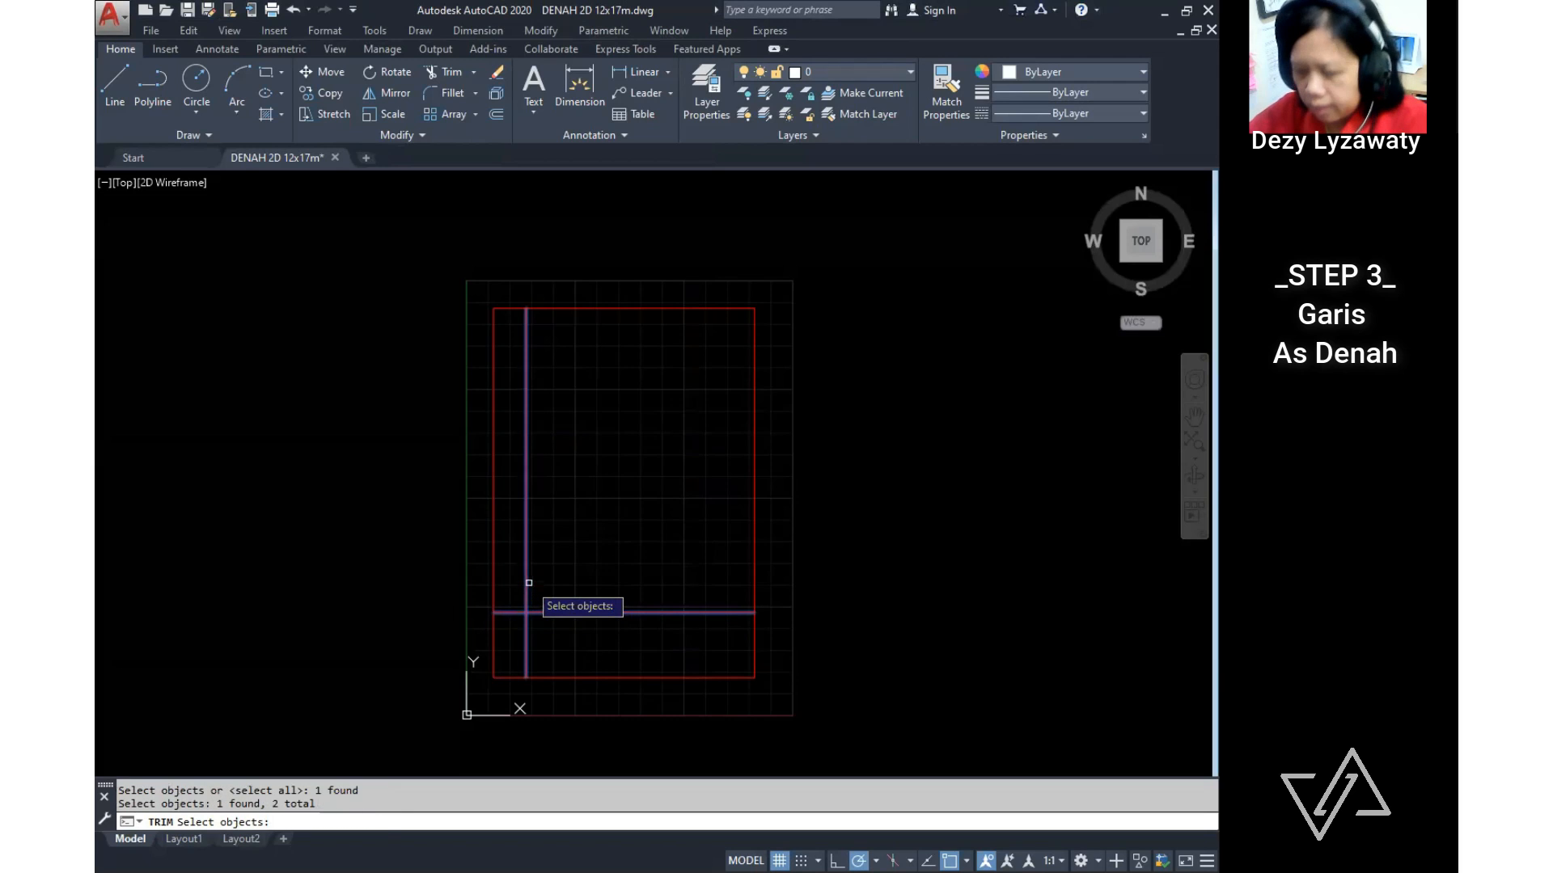
pyautogui.press('Return')
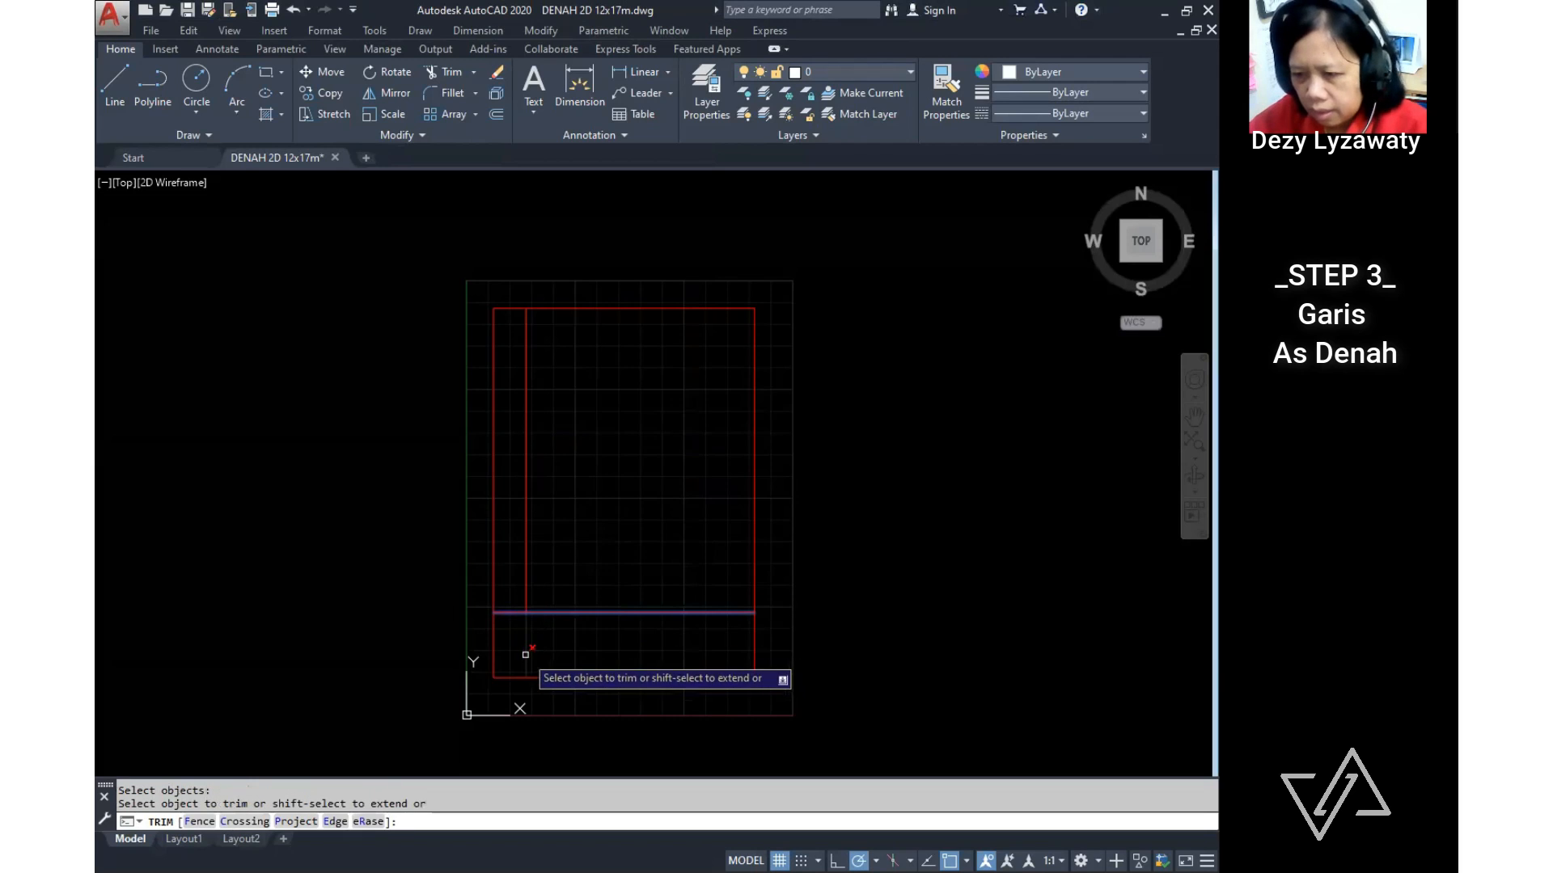
pyautogui.click(525, 654)
pyautogui.click(510, 613)
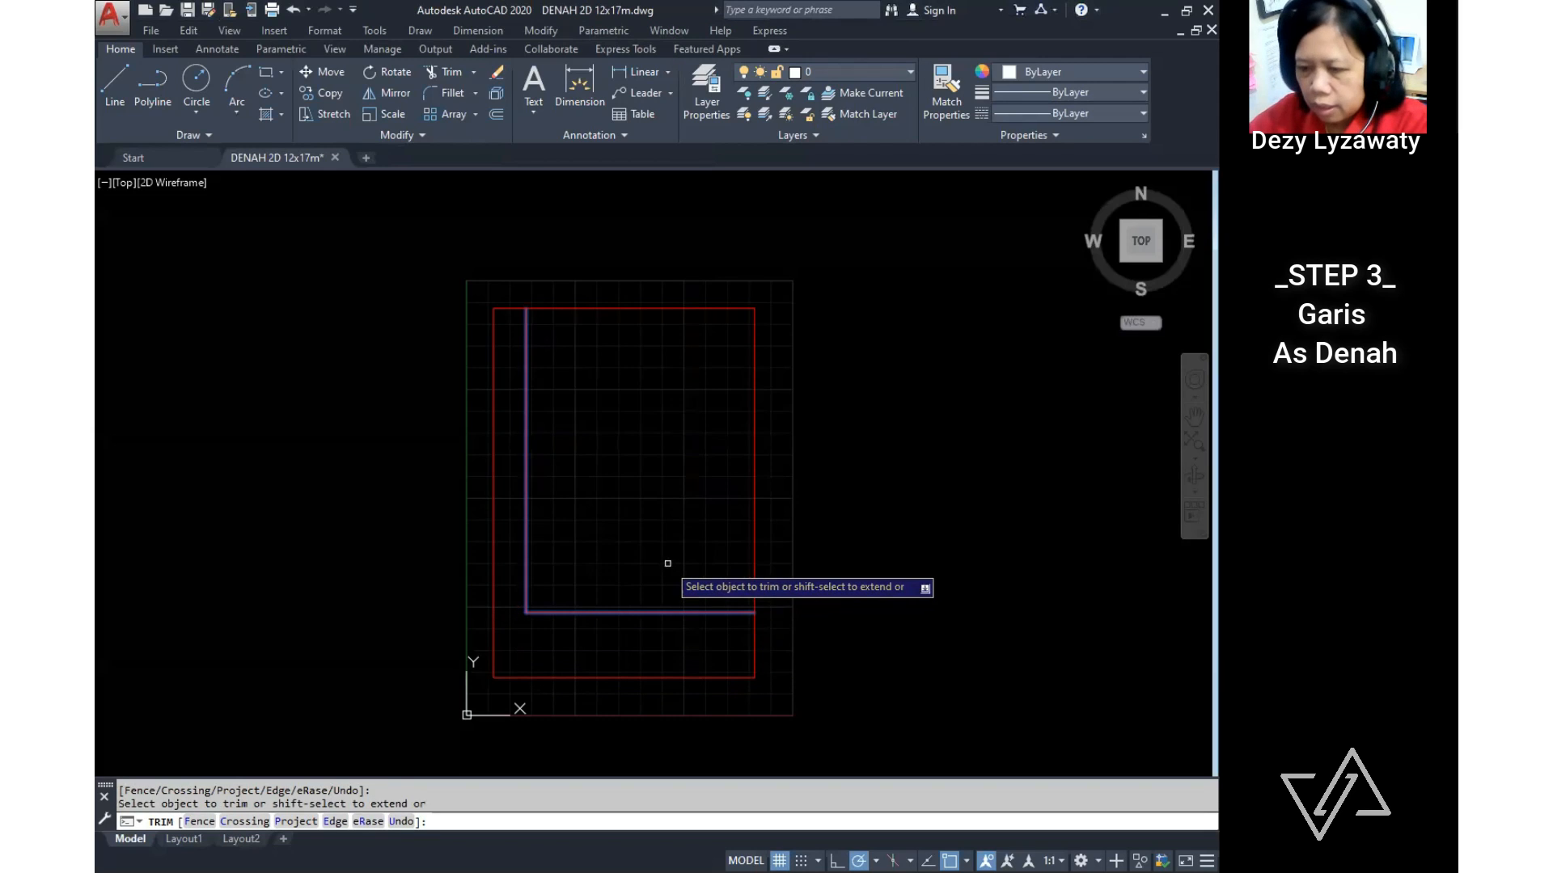
pyautogui.press('Return')
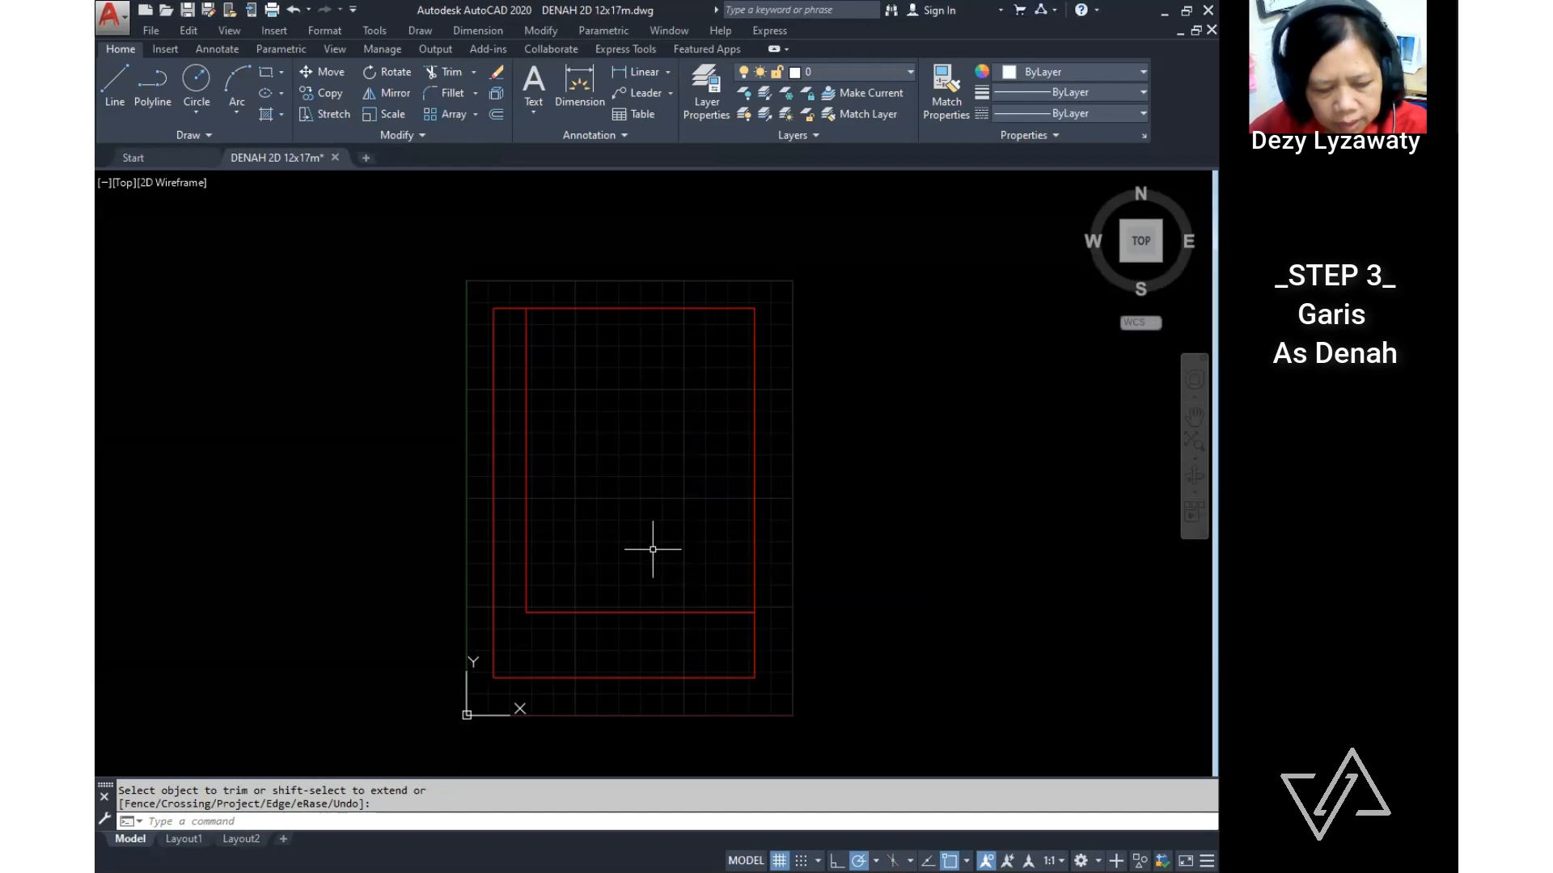
# Step: Copy the inner horizontal axis line 3000 upward
pyautogui.click(338, 93)
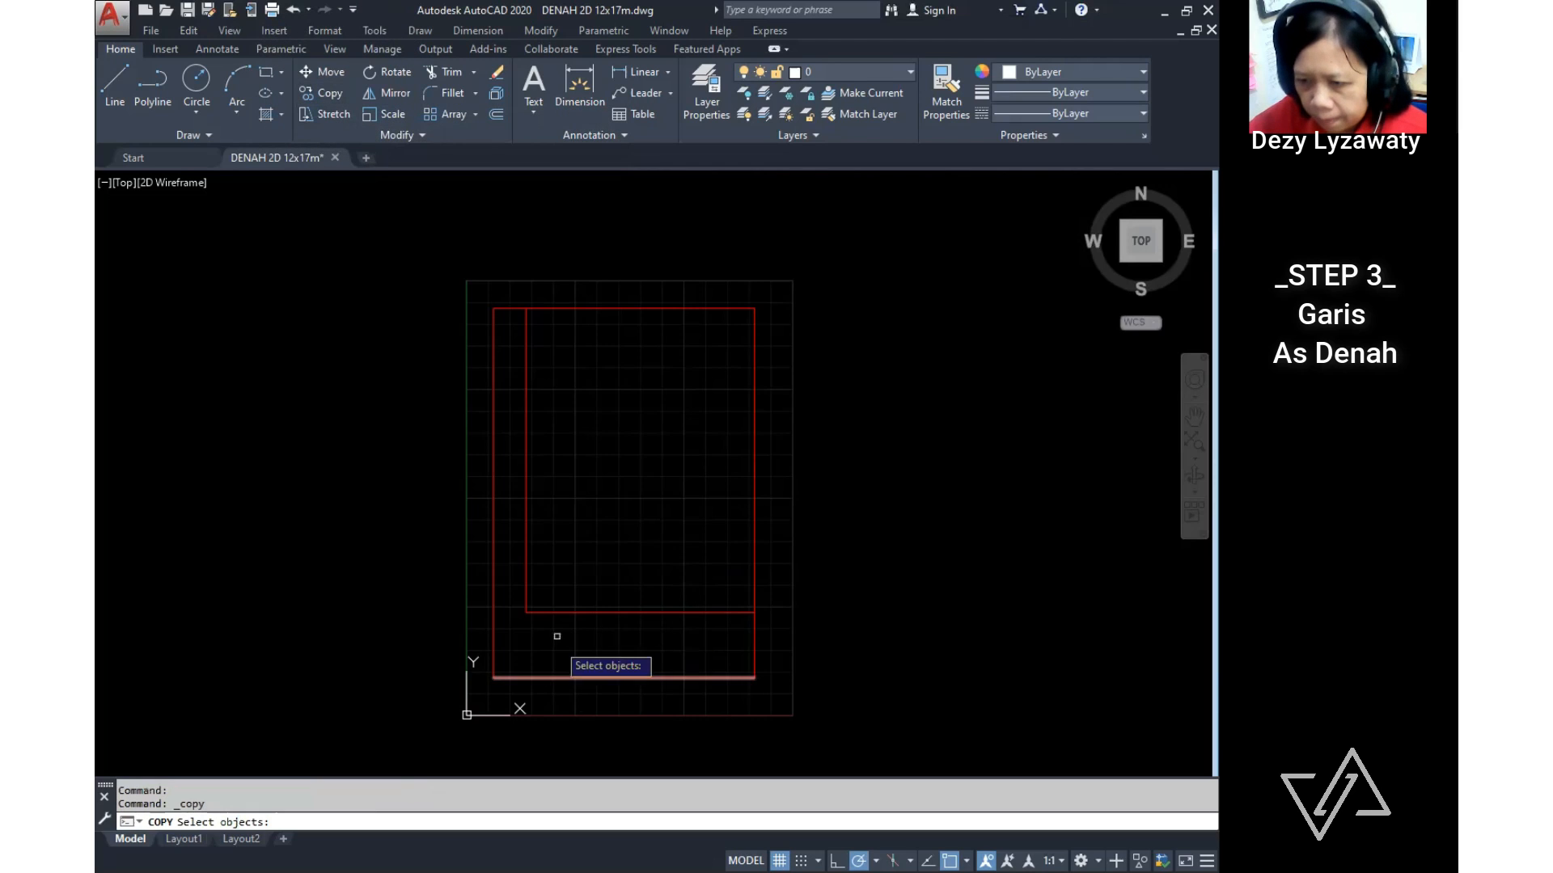
pyautogui.click(556, 612)
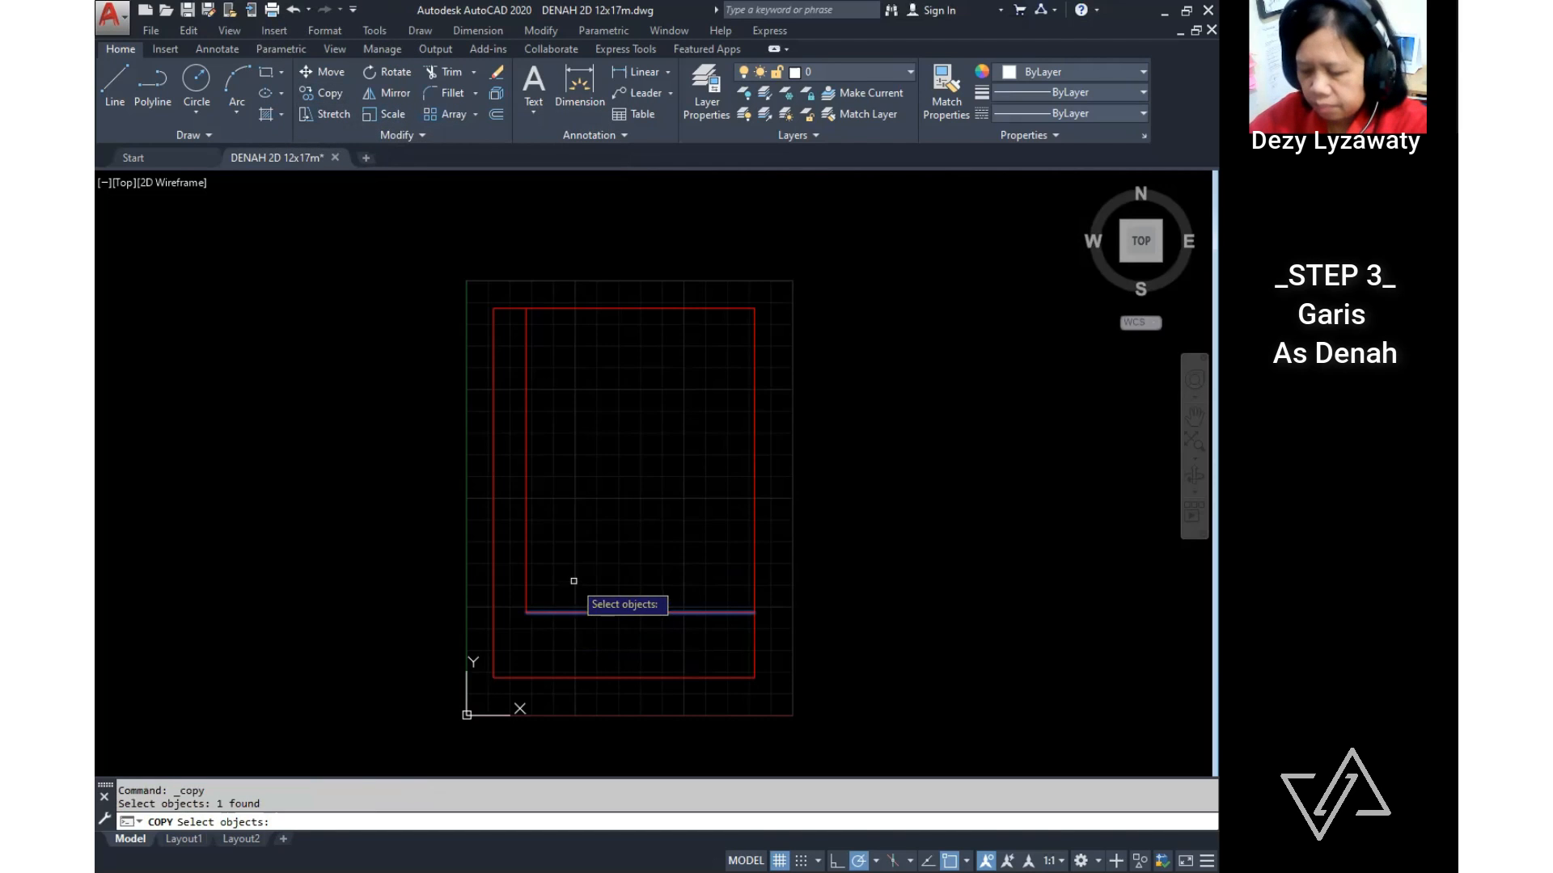
pyautogui.press('Return')
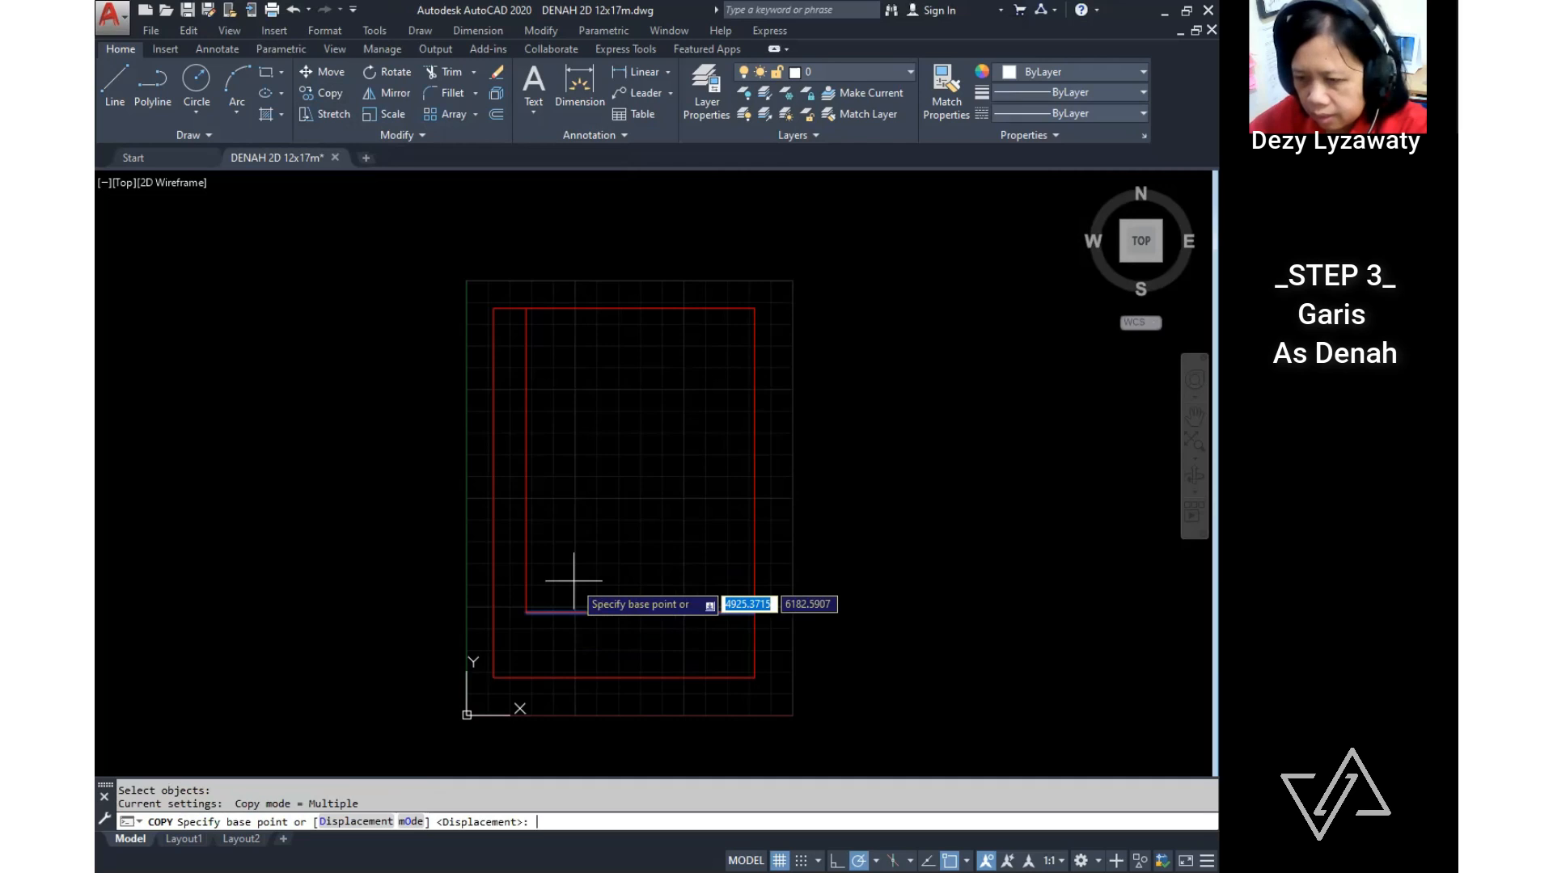
pyautogui.click(573, 579)
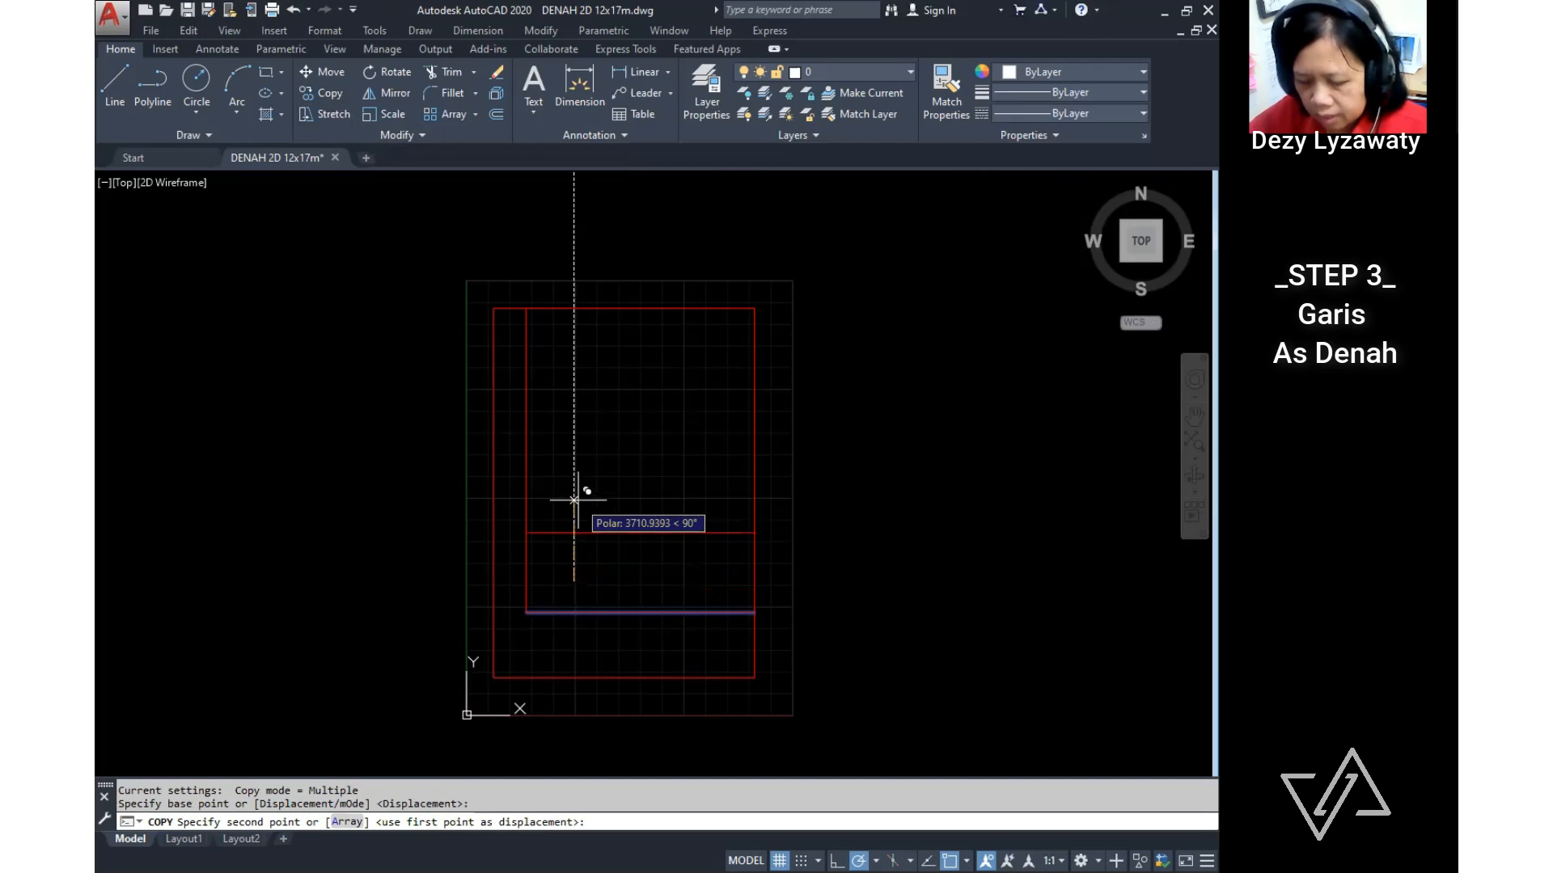
pyautogui.write('3000')
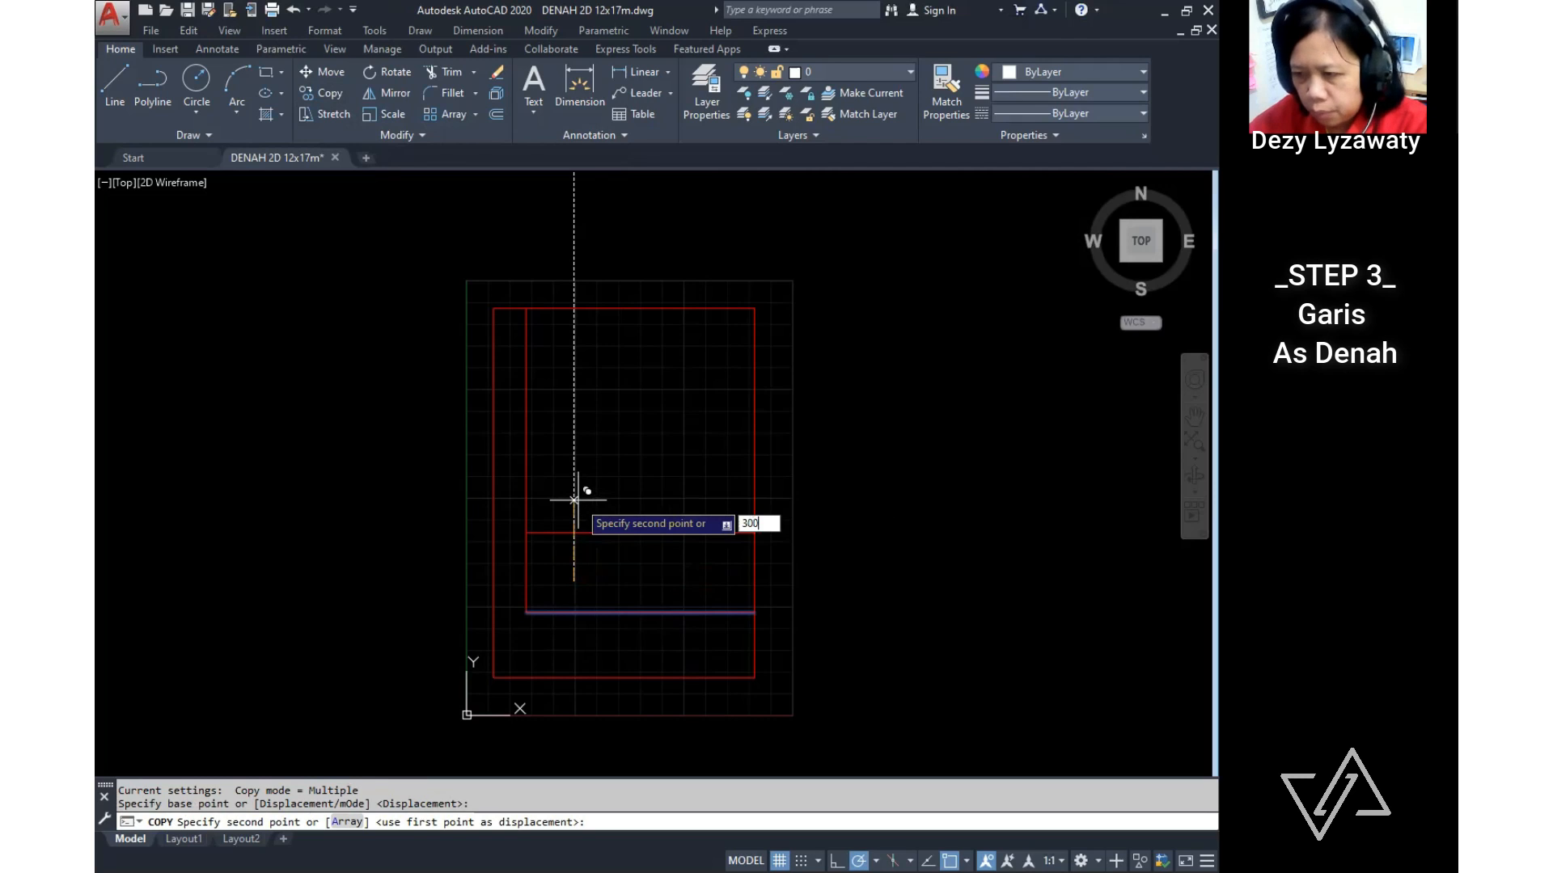
pyautogui.press('Return')
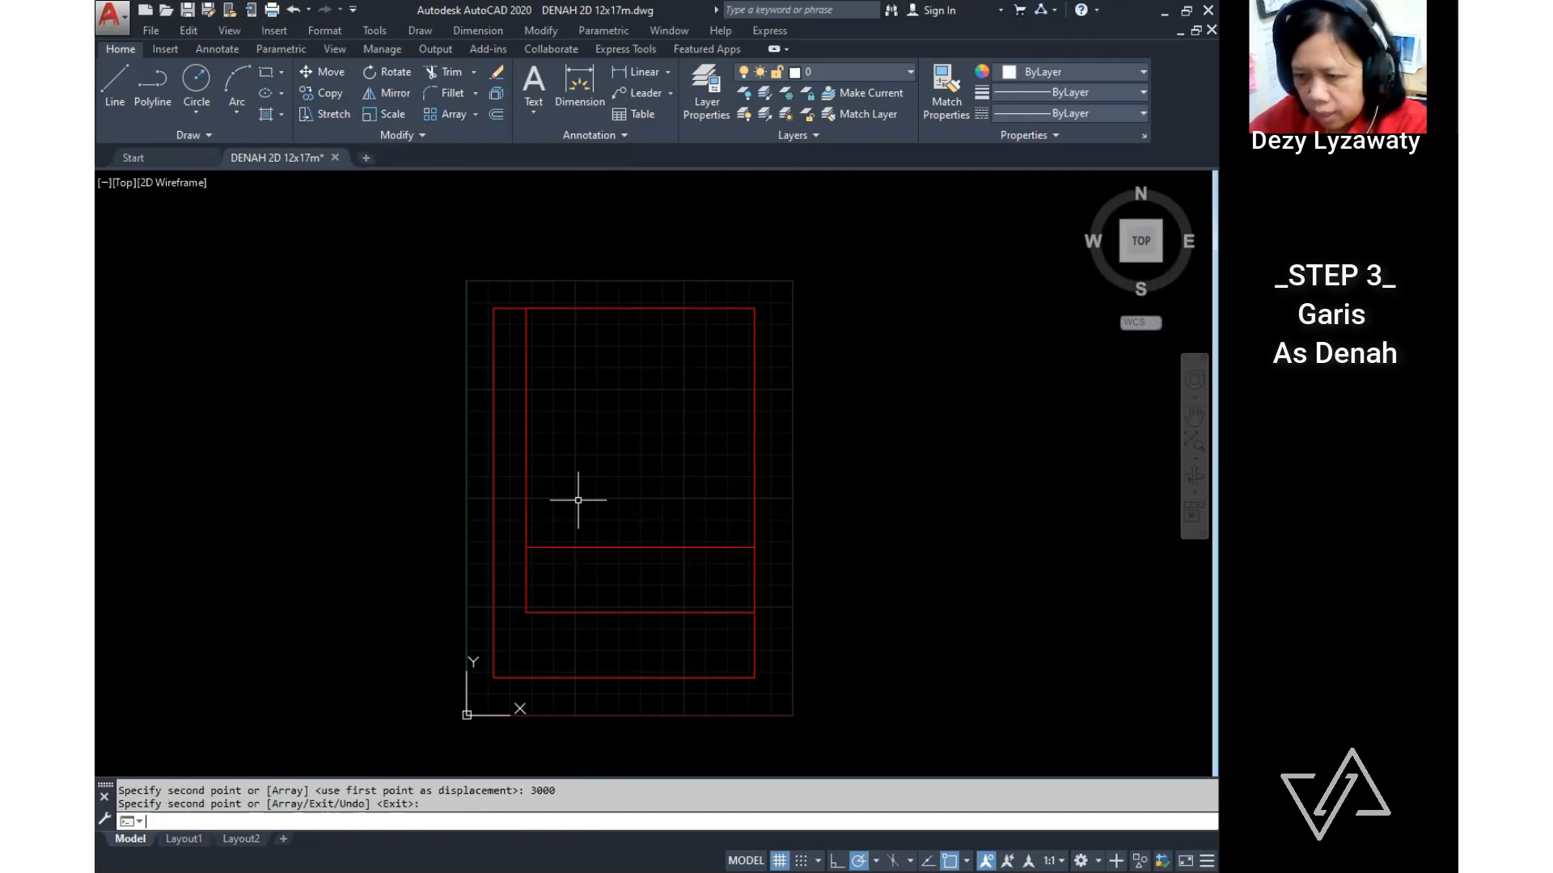
pyautogui.press('Return')
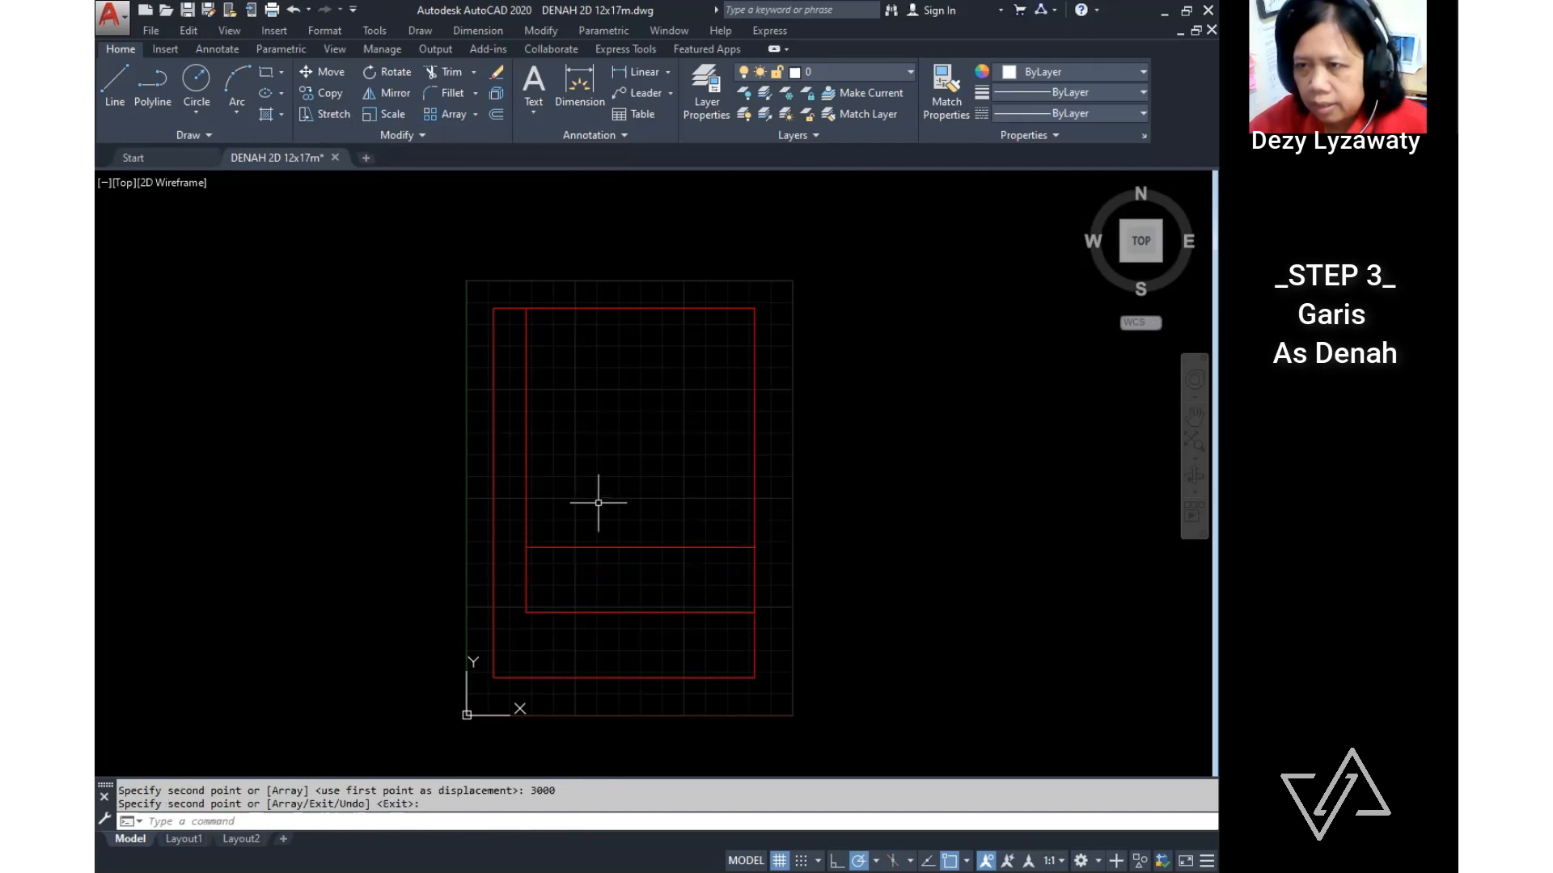
# Step: Extend the upper inner horizontal line to the rectangle's left vertical line
pyautogui.click(542, 32)
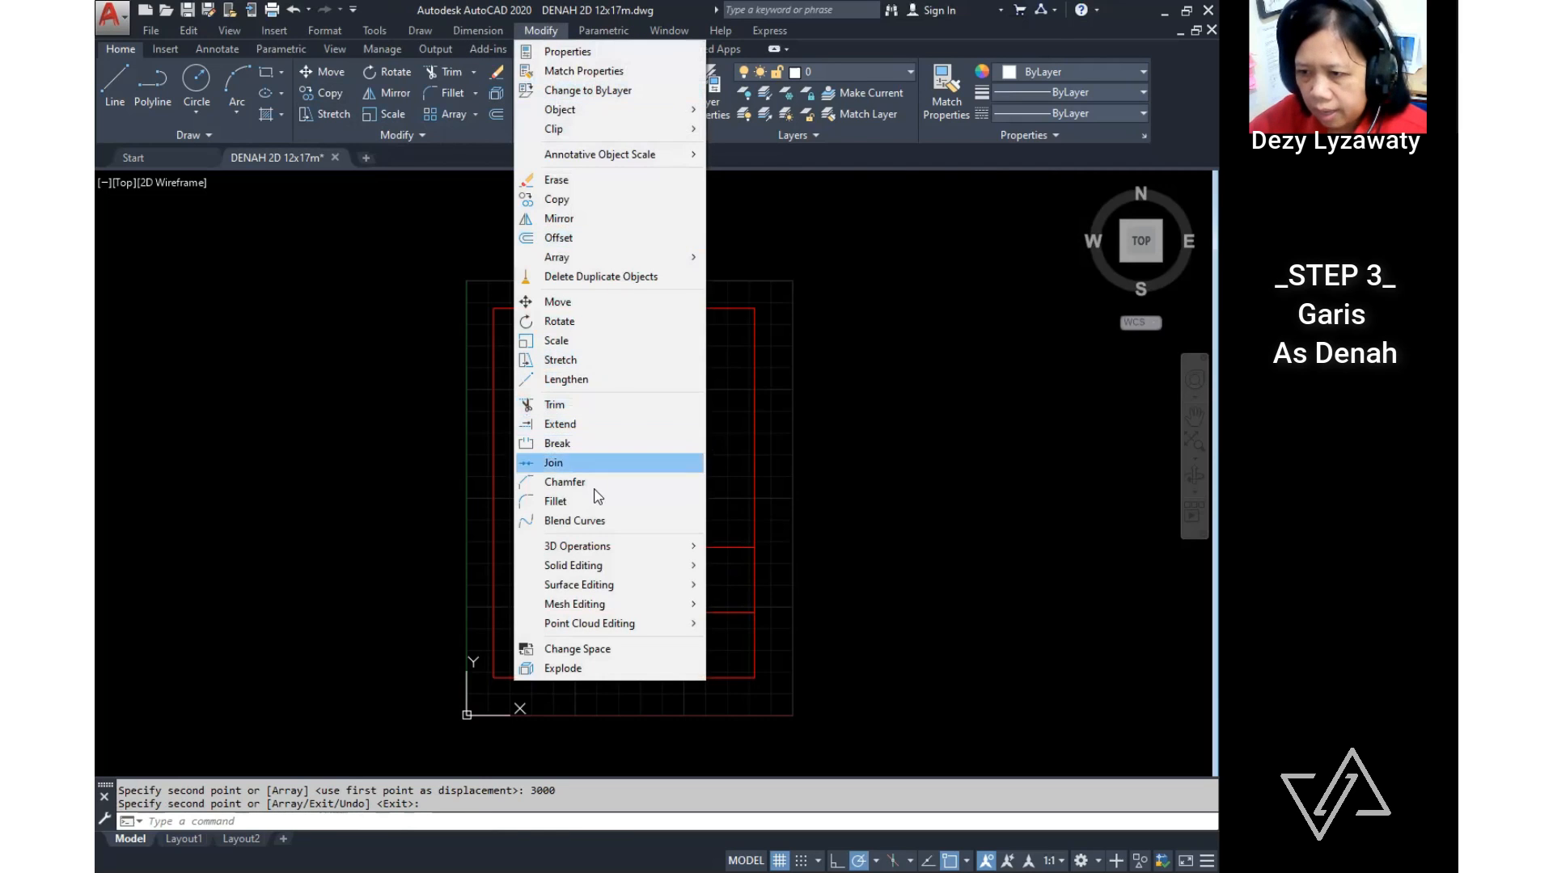
pyautogui.click(590, 427)
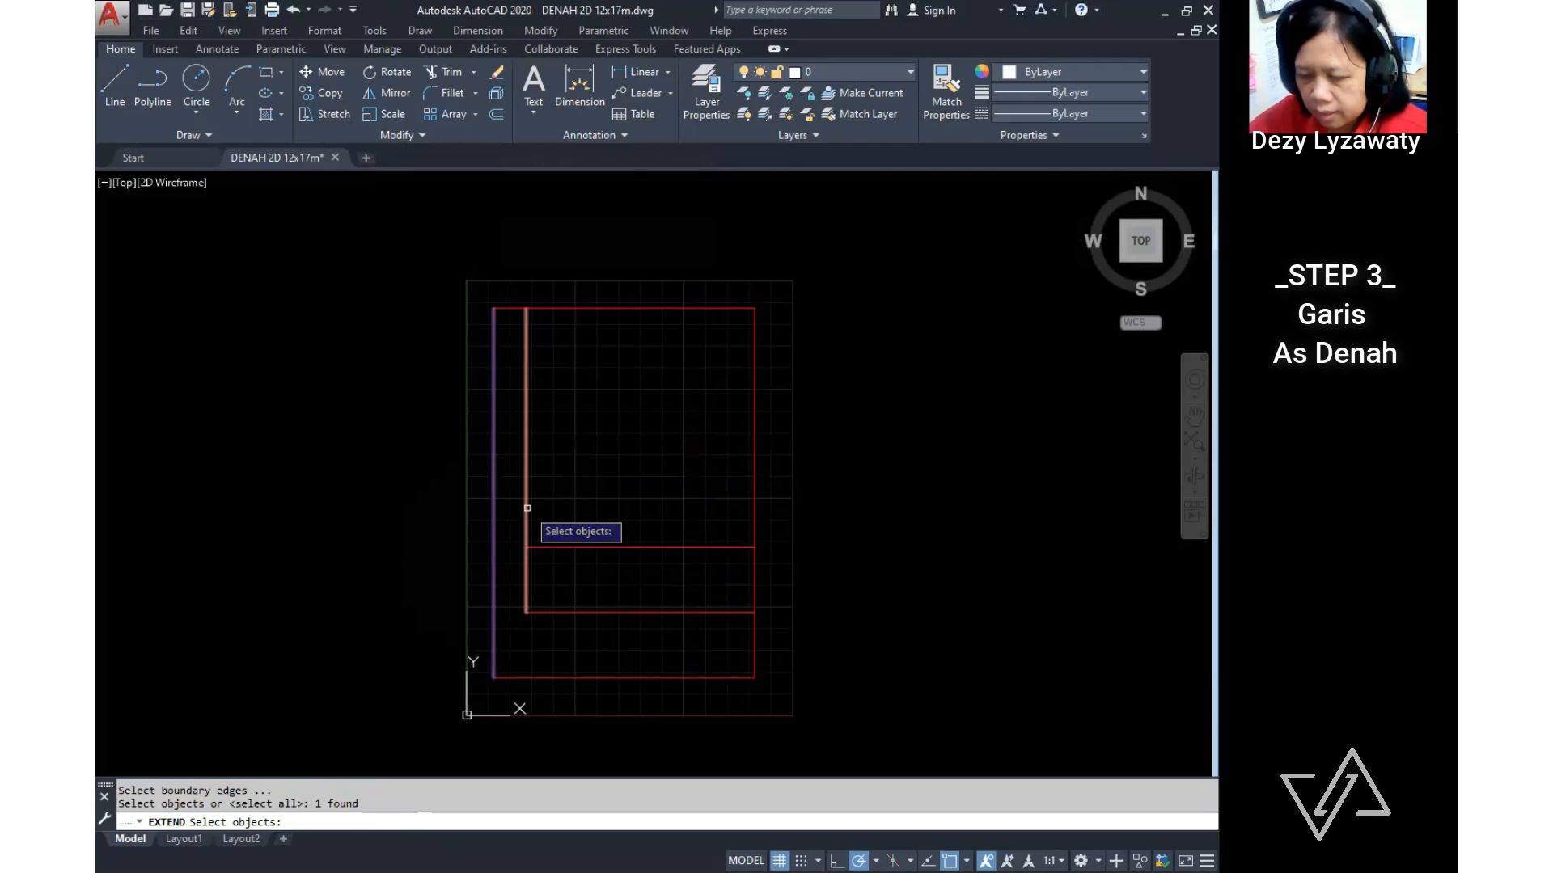
pyautogui.press('Return')
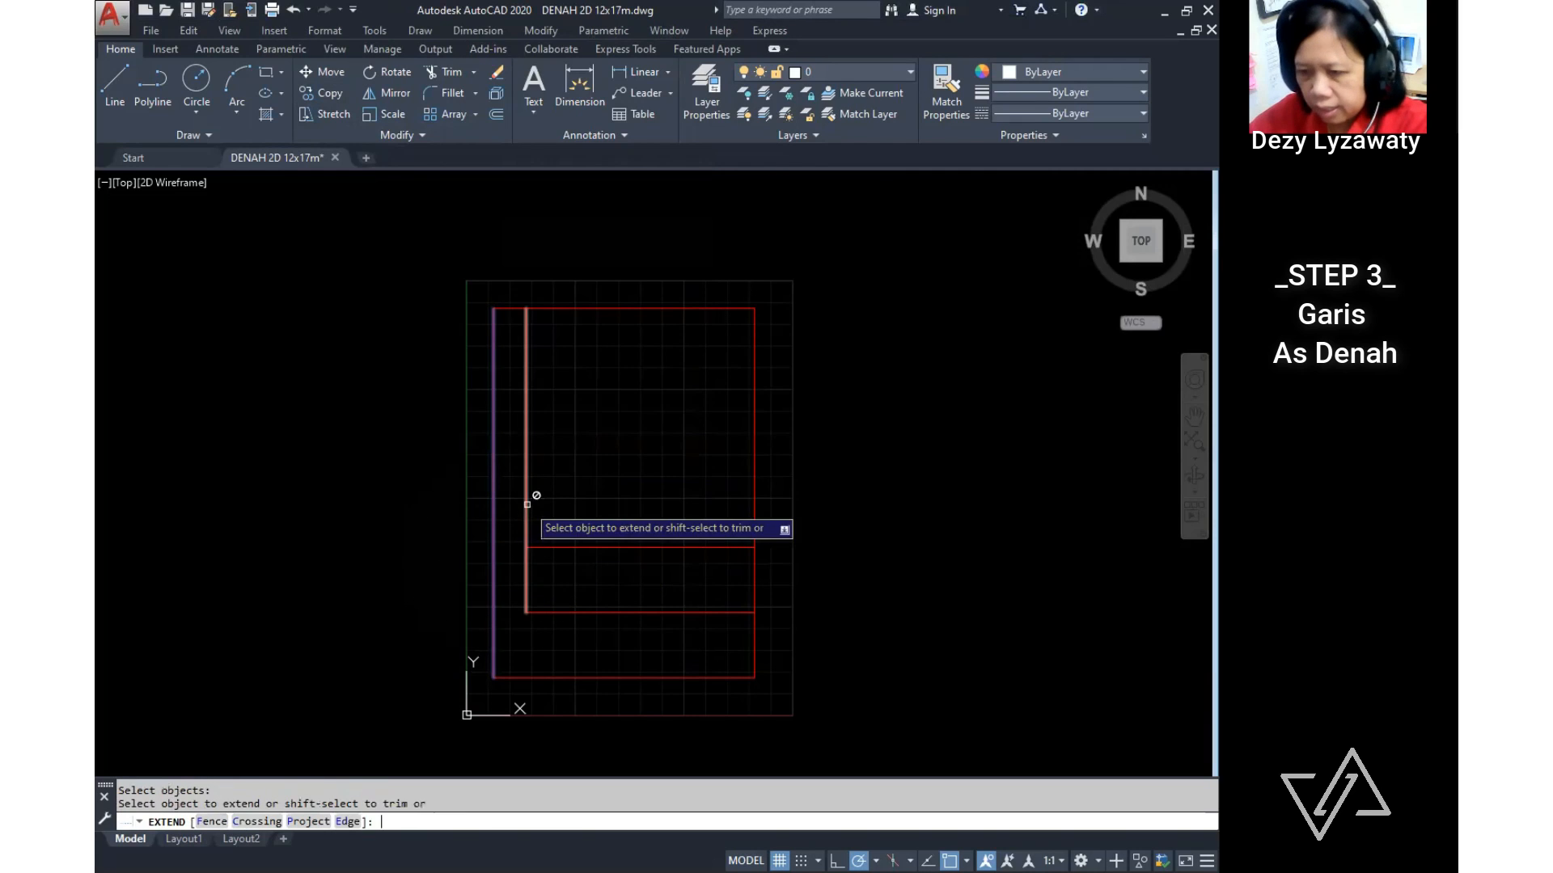
pyautogui.click(537, 549)
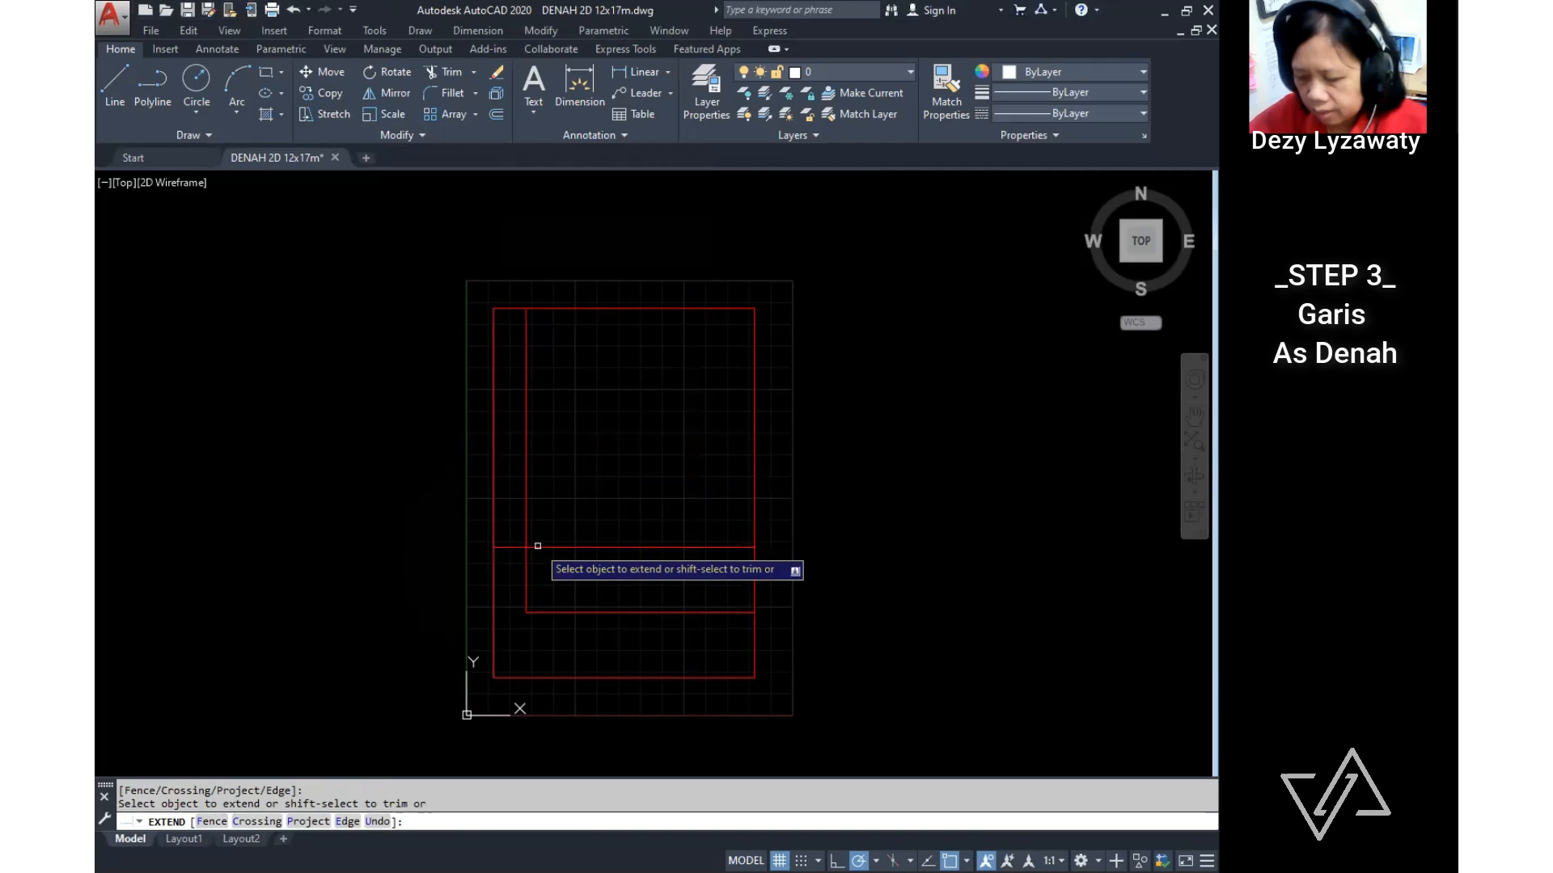
pyautogui.press('Return')
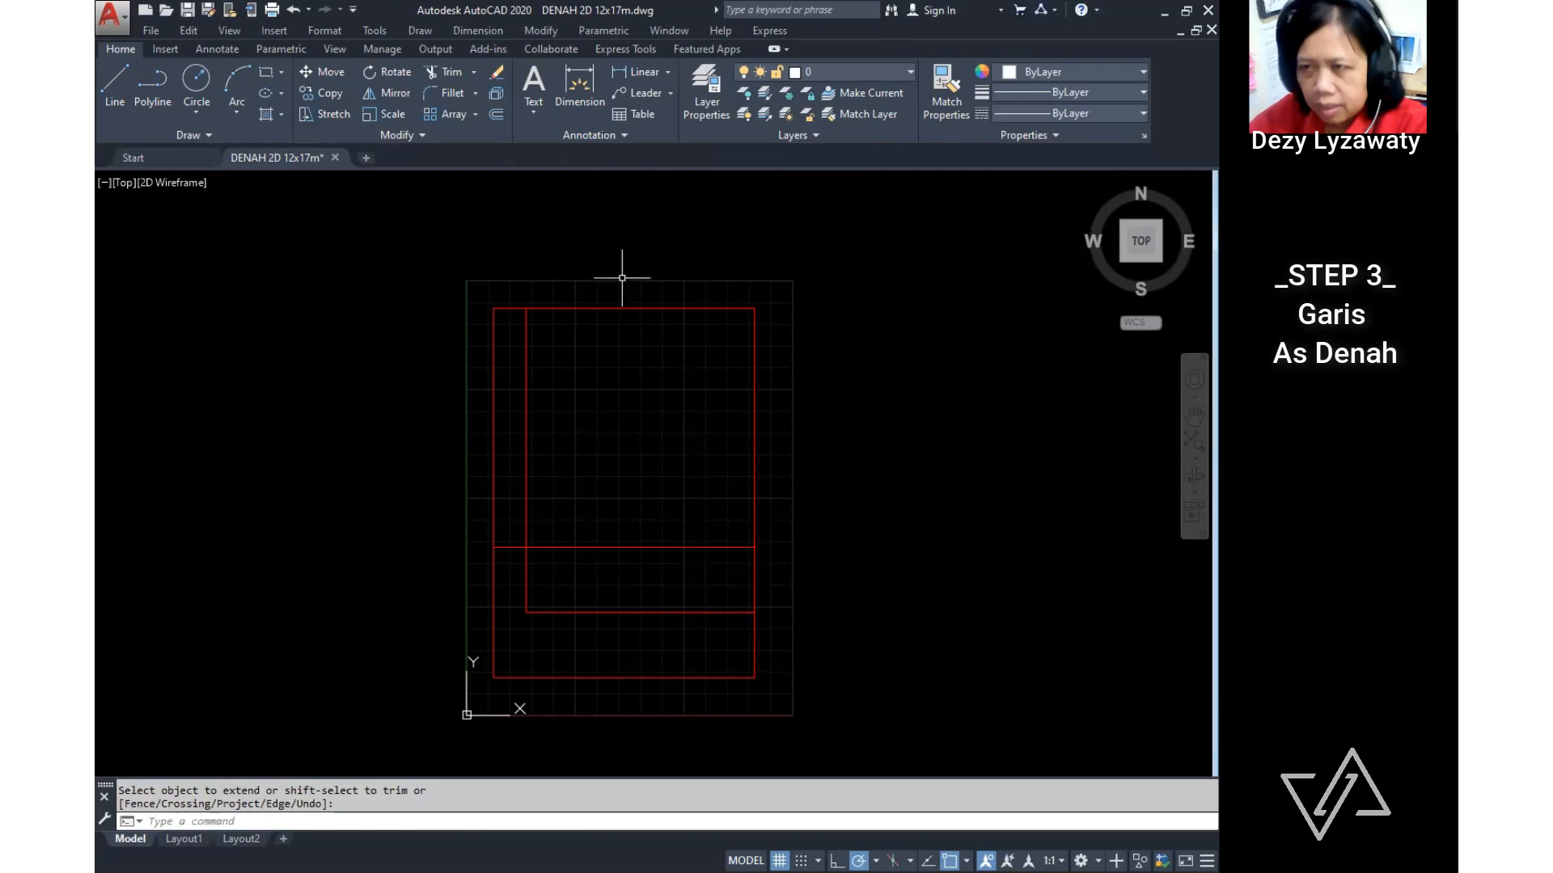
# Step: Trim the part of the inner vertical line above the upper inner horizontal line
pyautogui.click(536, 31)
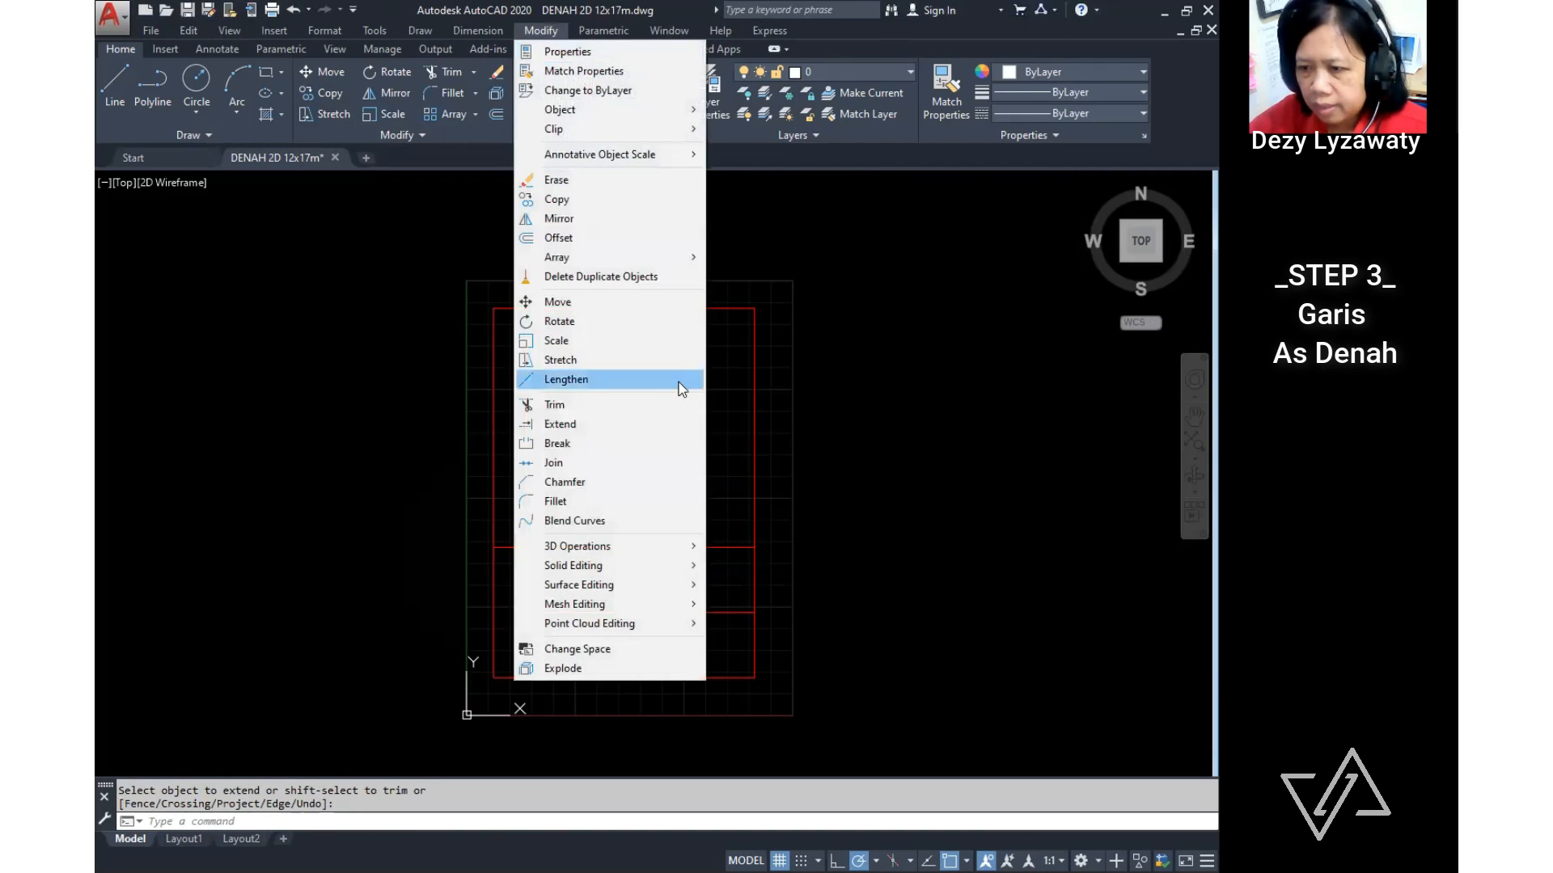
pyautogui.click(592, 406)
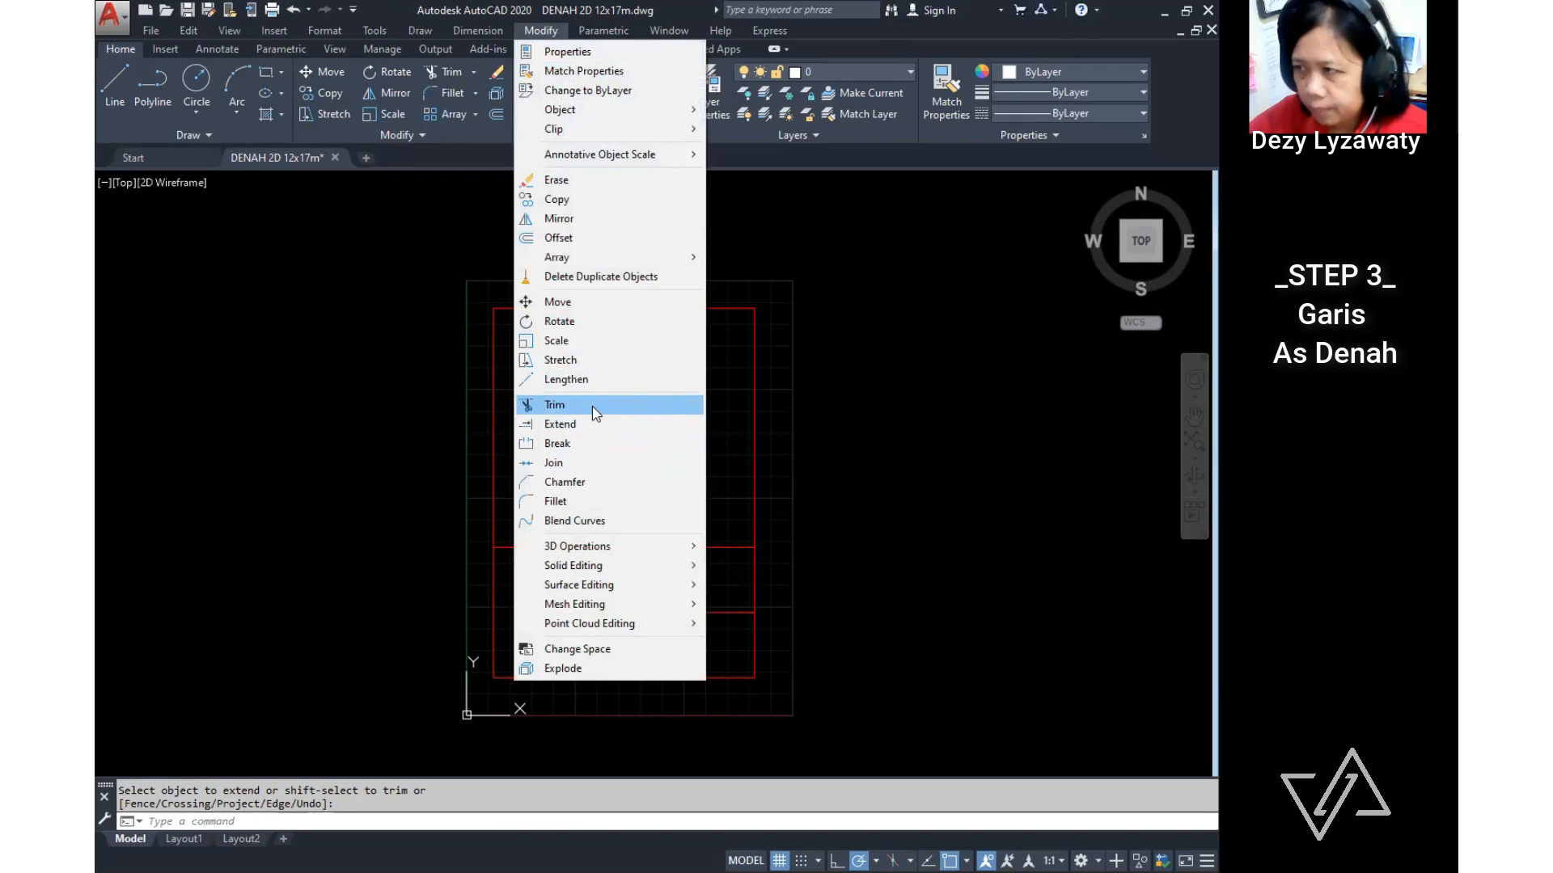
pyautogui.click(597, 546)
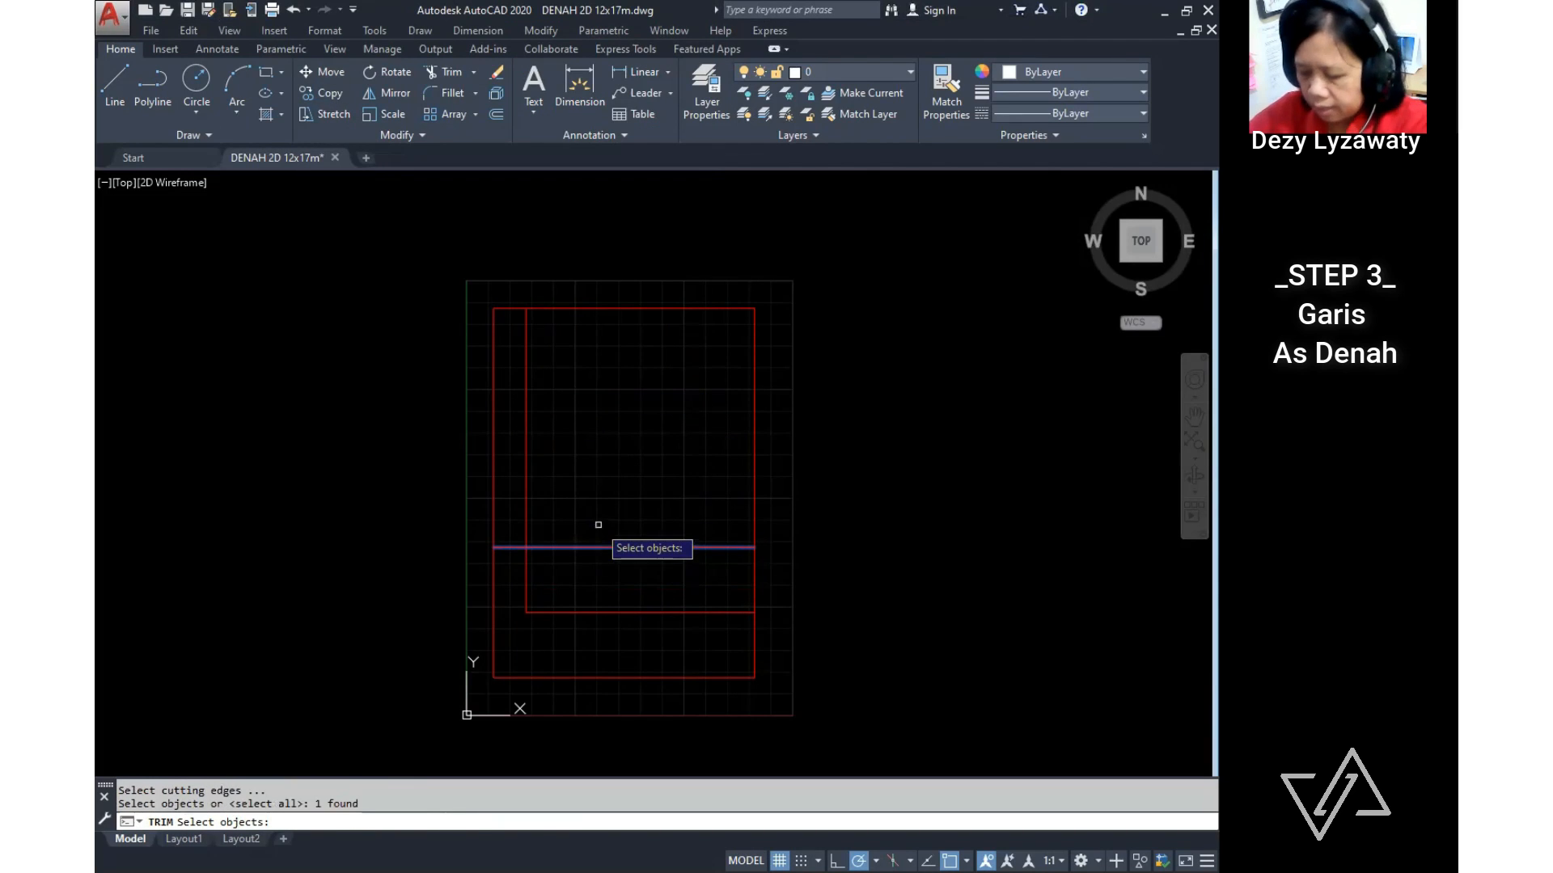
pyautogui.press('Return')
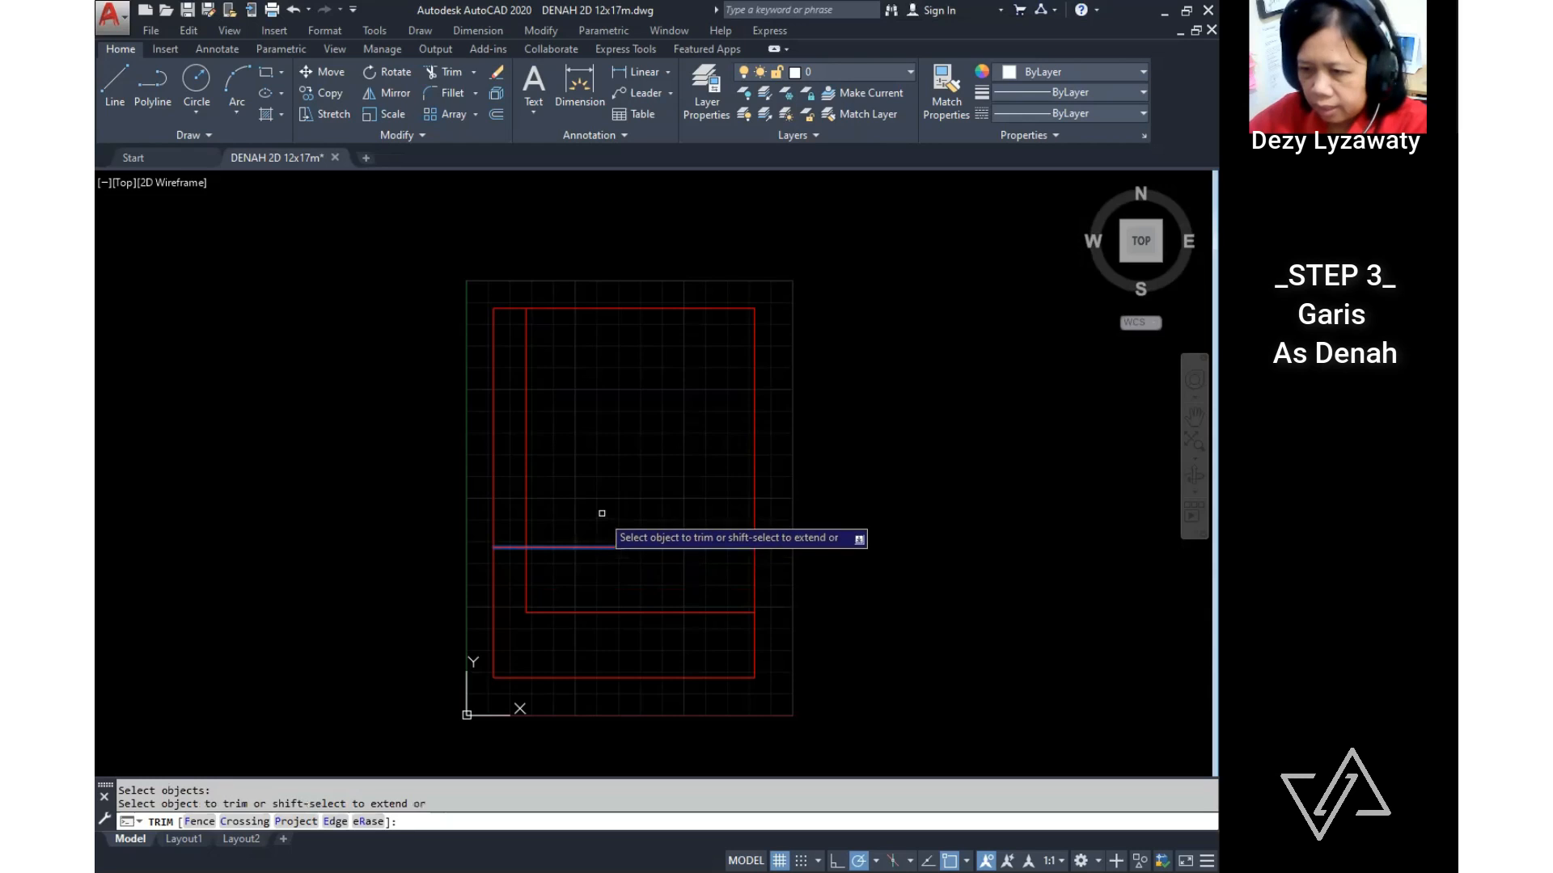
pyautogui.click(527, 508)
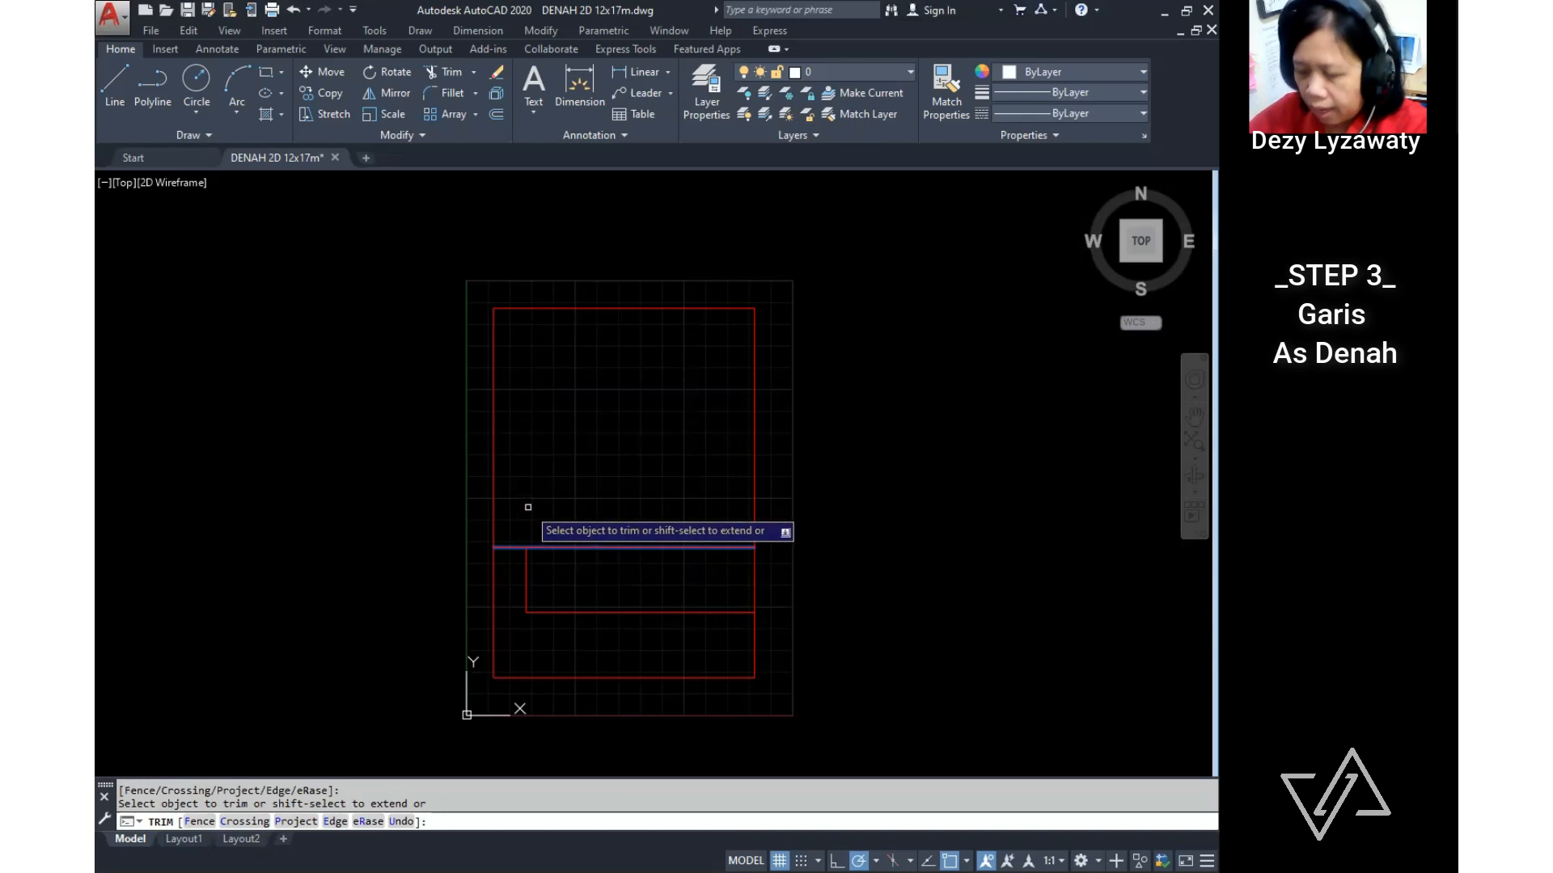
pyautogui.press('Return')
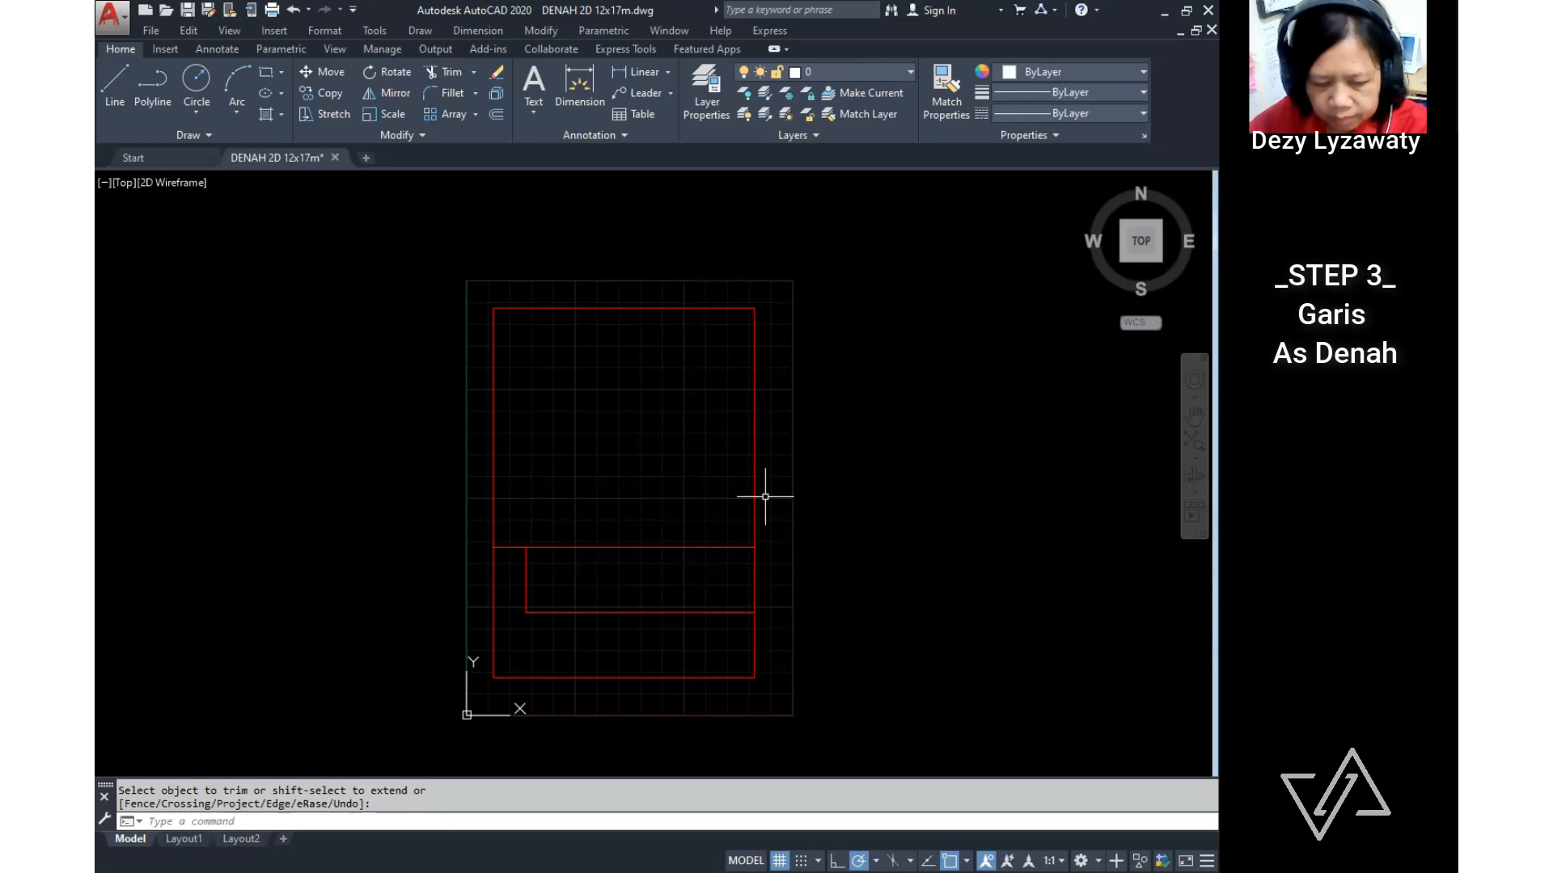
# Step: Copy the upper inner horizontal line, which starts at the rectangle's left side, 2000 upward
pyautogui.click(561, 36)
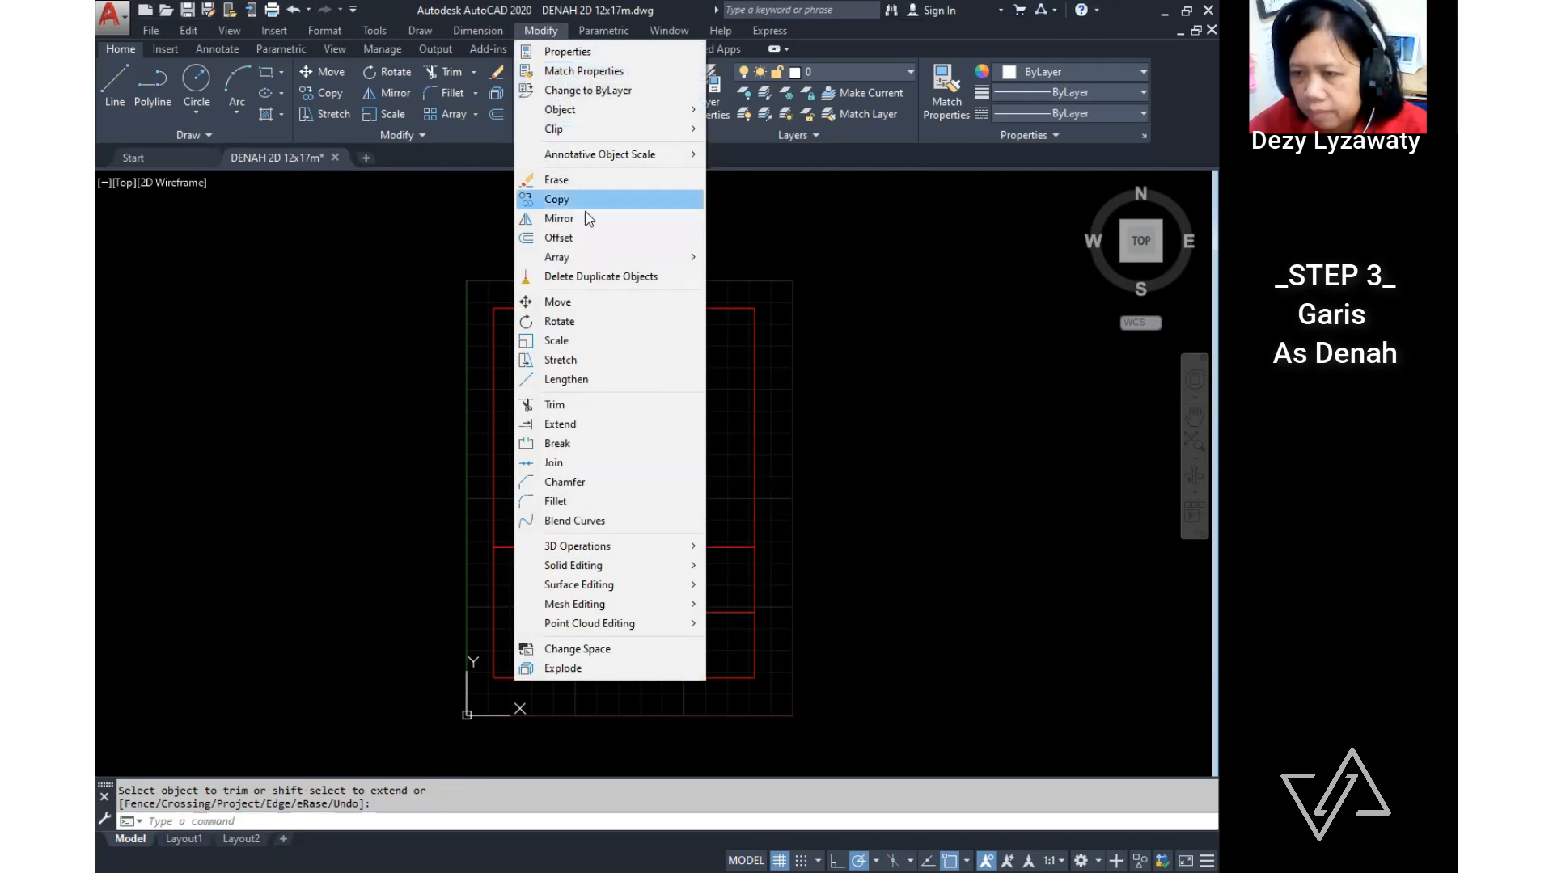
pyautogui.click(536, 36)
pyautogui.click(536, 36)
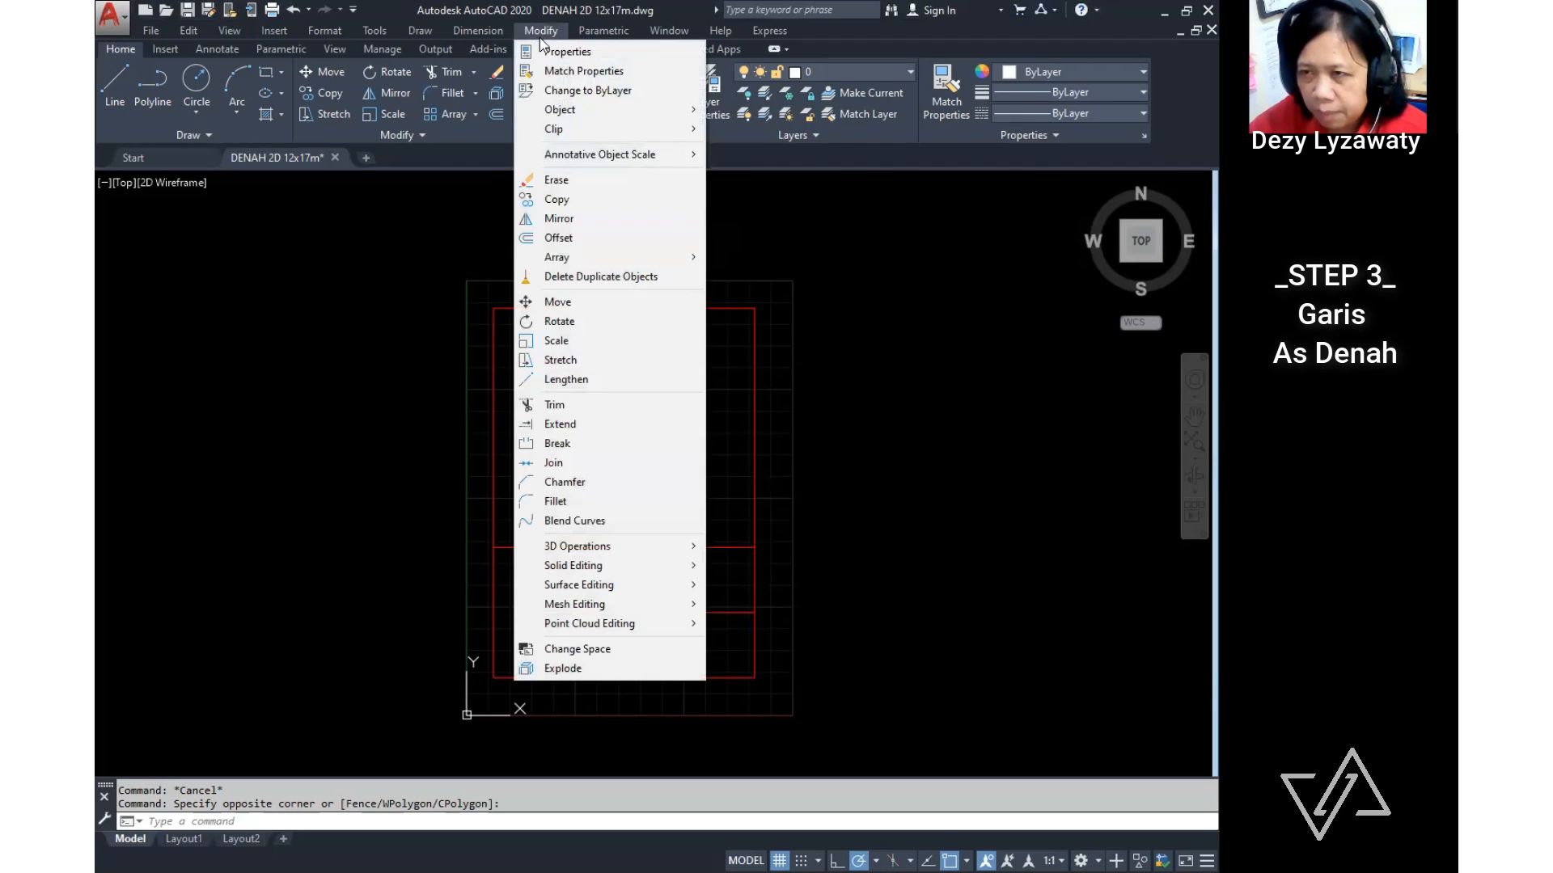
pyautogui.click(634, 199)
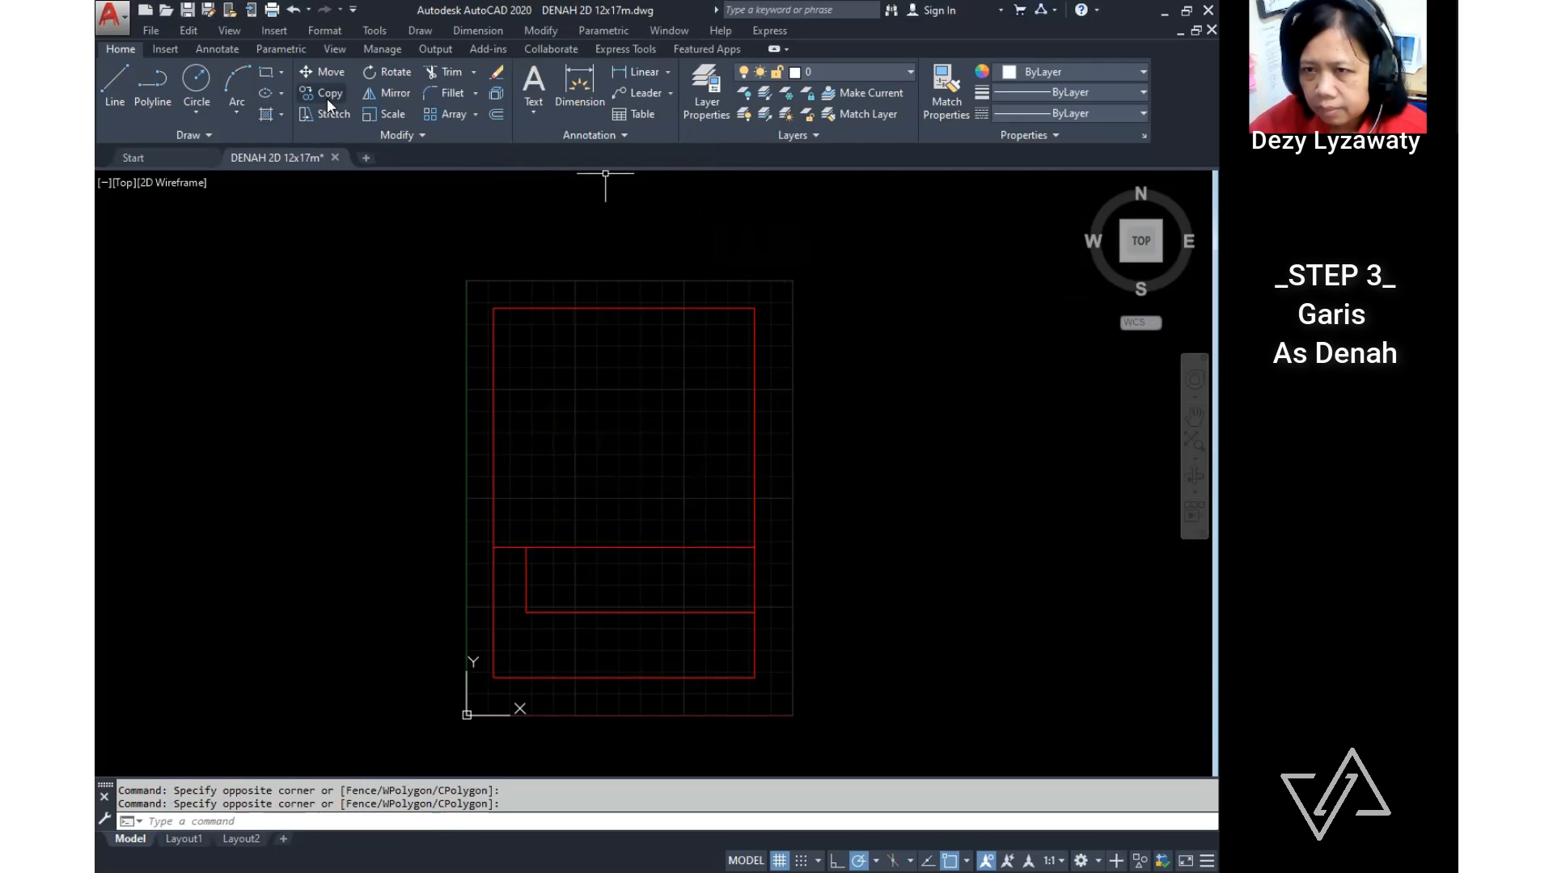
pyautogui.click(555, 548)
pyautogui.press('Return')
pyautogui.click(583, 514)
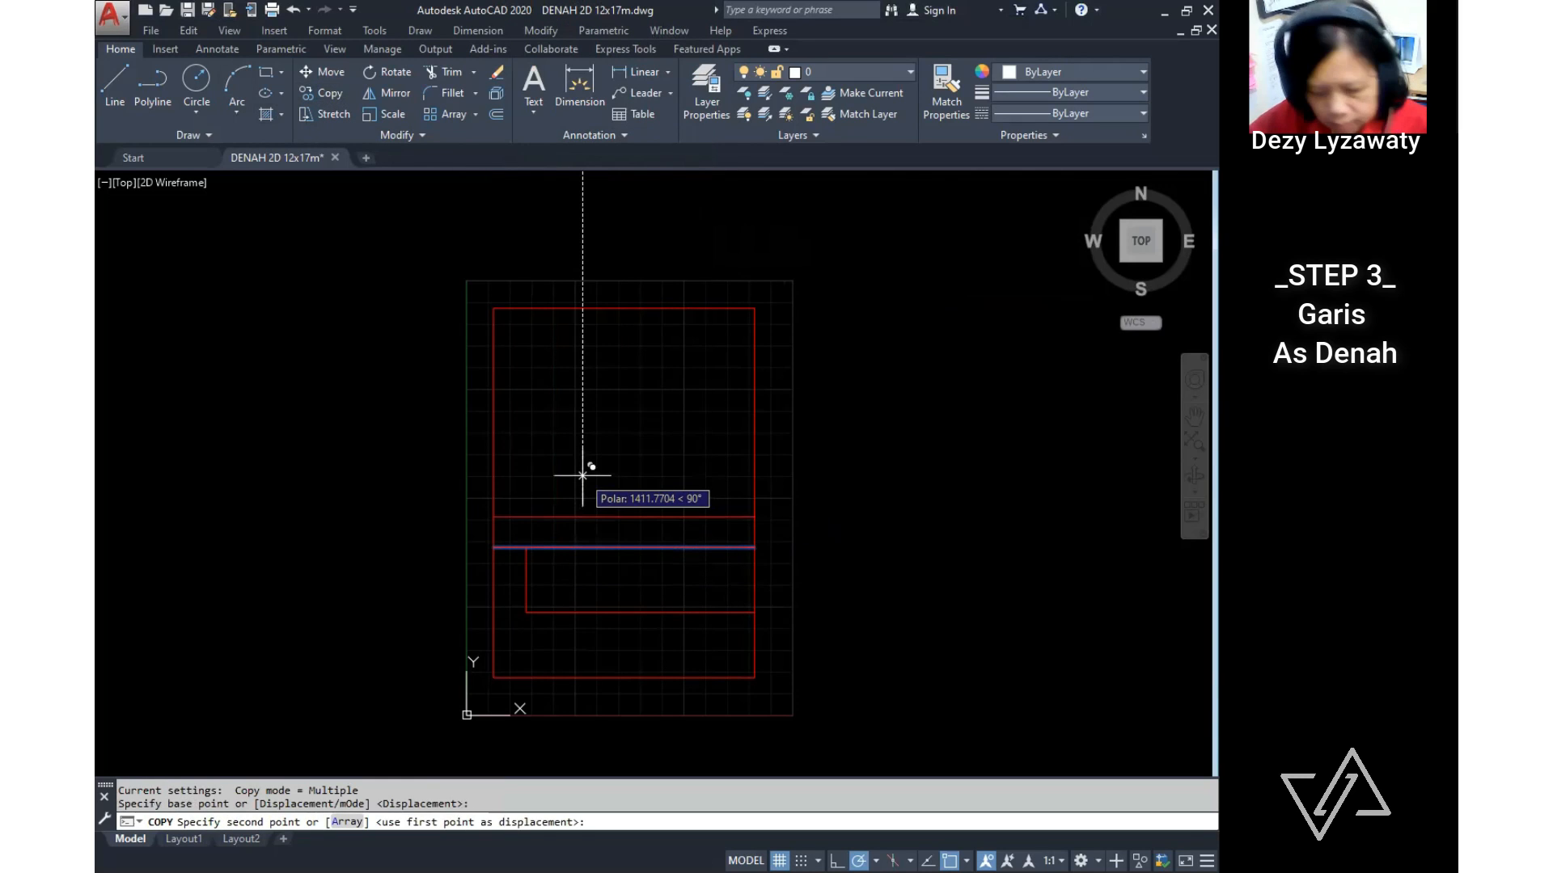
pyautogui.write('2000')
pyautogui.press('Return')
pyautogui.press('Return')
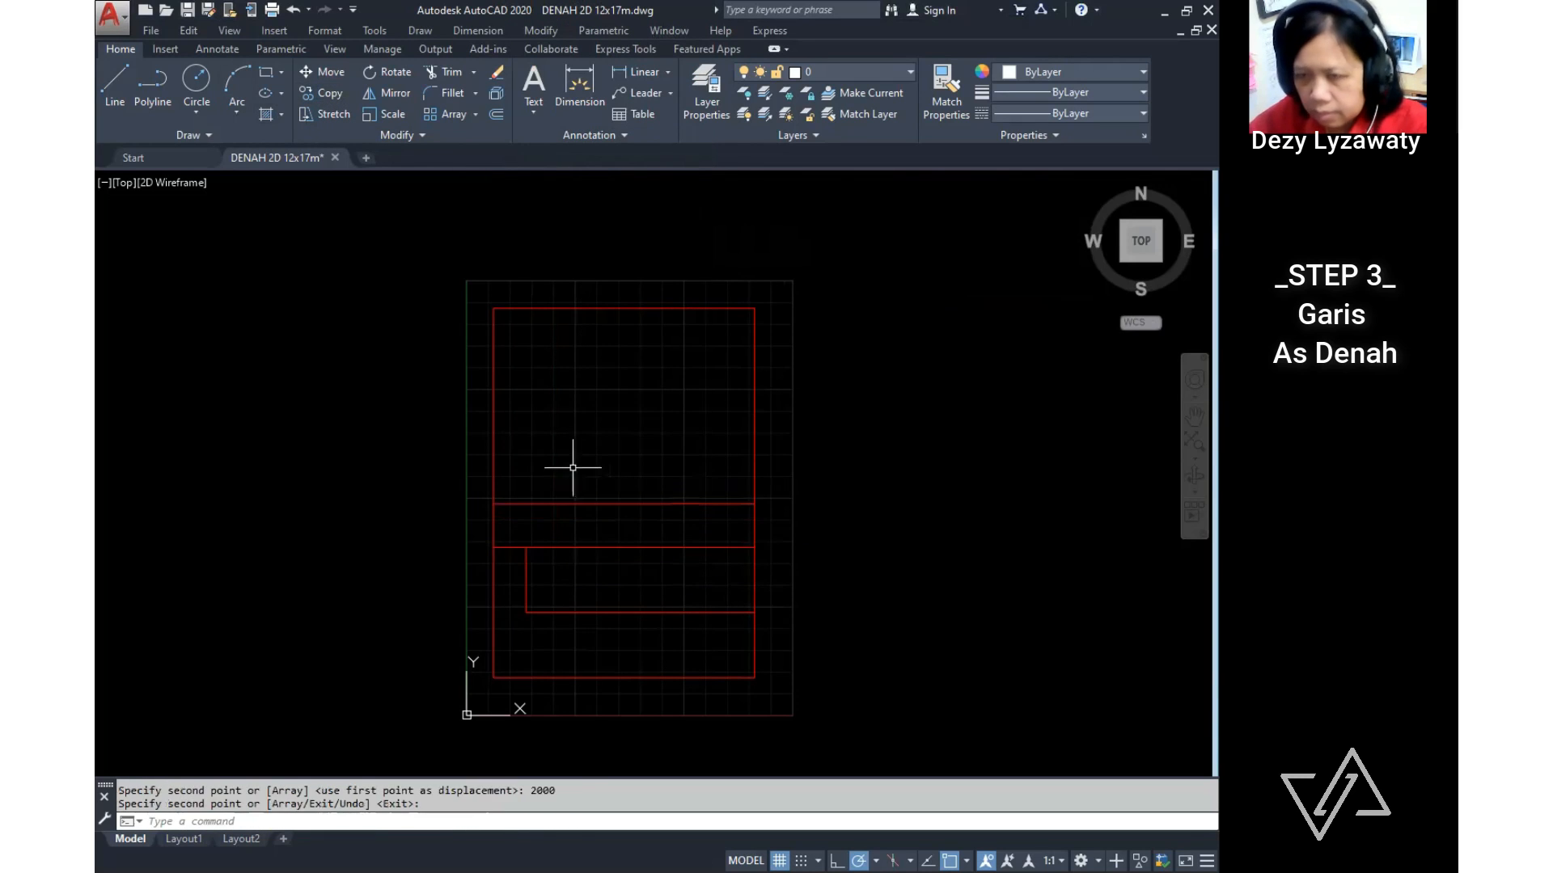
pyautogui.click(342, 95)
pyautogui.click(493, 587)
pyautogui.press('Return')
pyautogui.click(529, 469)
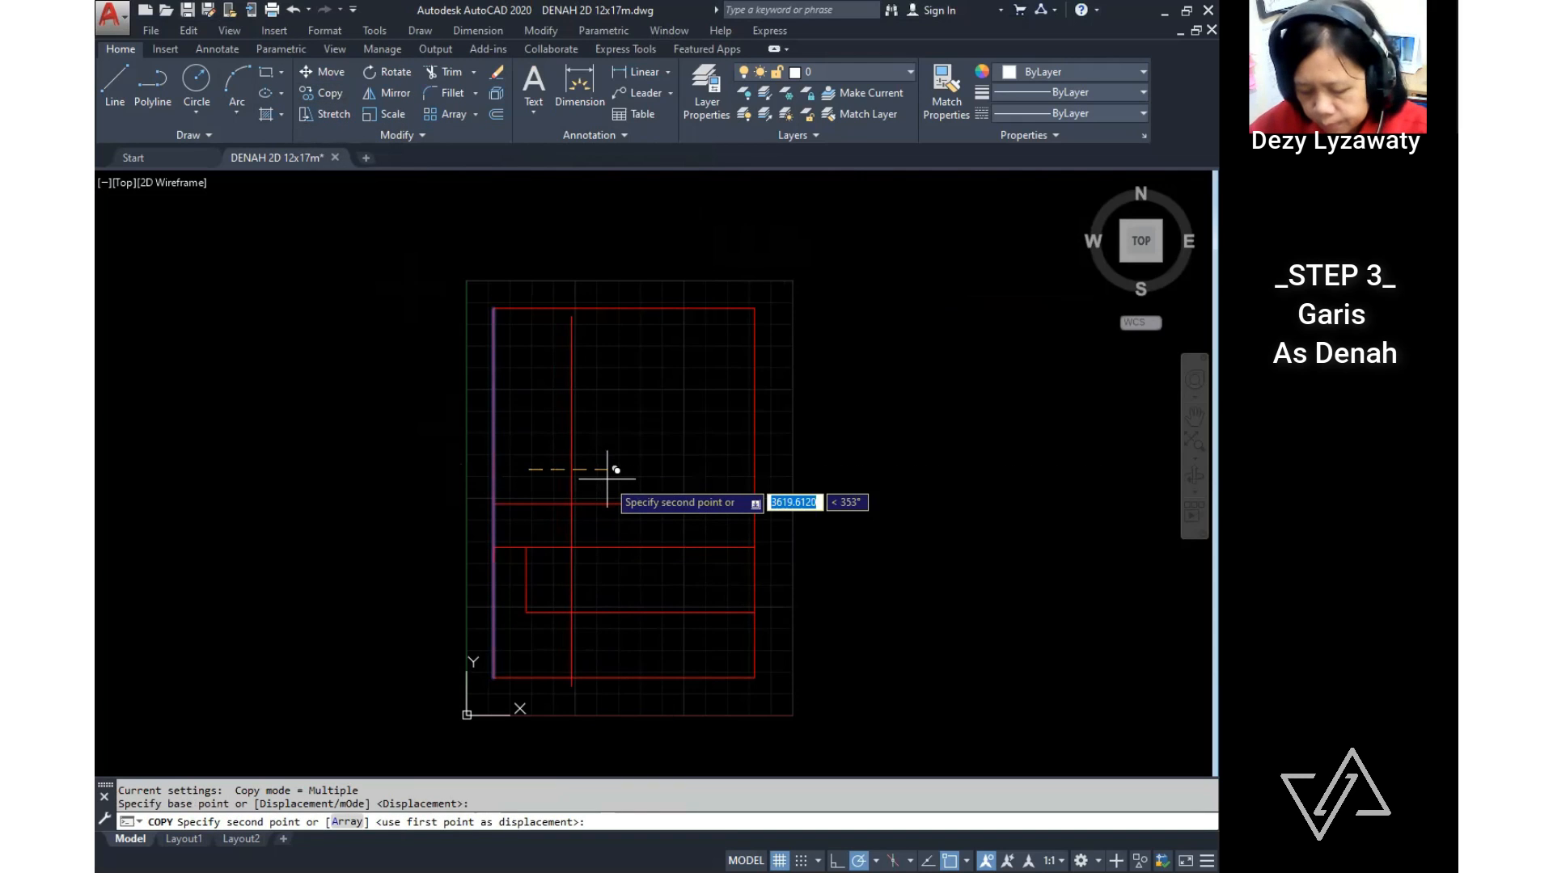
pyautogui.write('21')
pyautogui.press('Return')
pyautogui.press('Return')
pyautogui.click(576, 451)
pyautogui.click(513, 487)
pyautogui.press('Delete')
# Step: Copy the rectangle's right vertical line 3000 to the left
pyautogui.write('co')
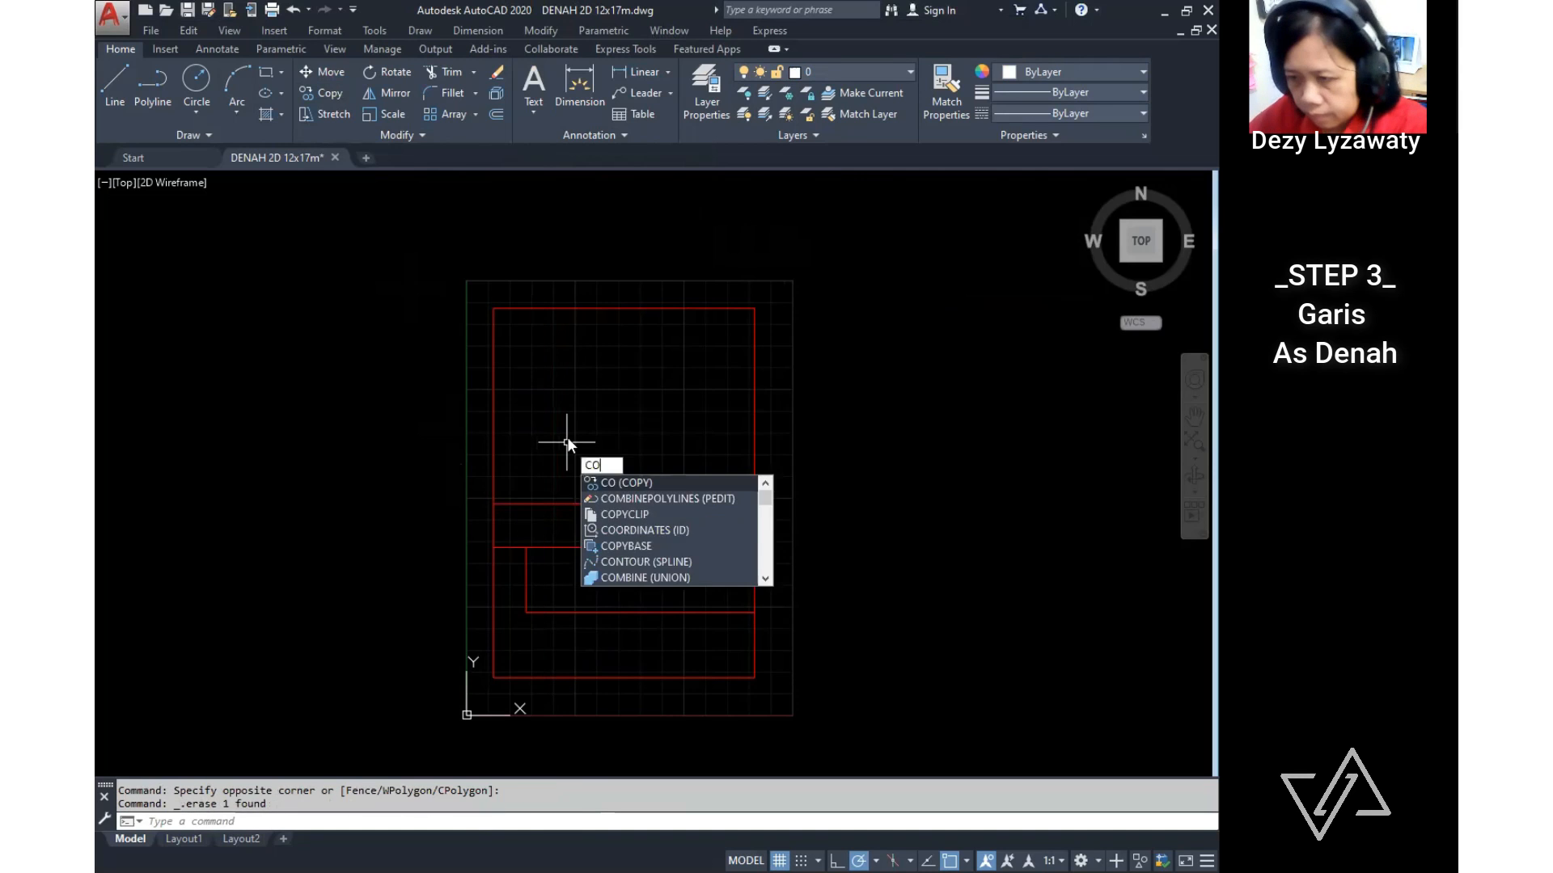
pyautogui.press('Return')
pyautogui.click(754, 442)
pyautogui.press('Return')
pyautogui.click(893, 437)
pyautogui.write('3000')
pyautogui.press('Return')
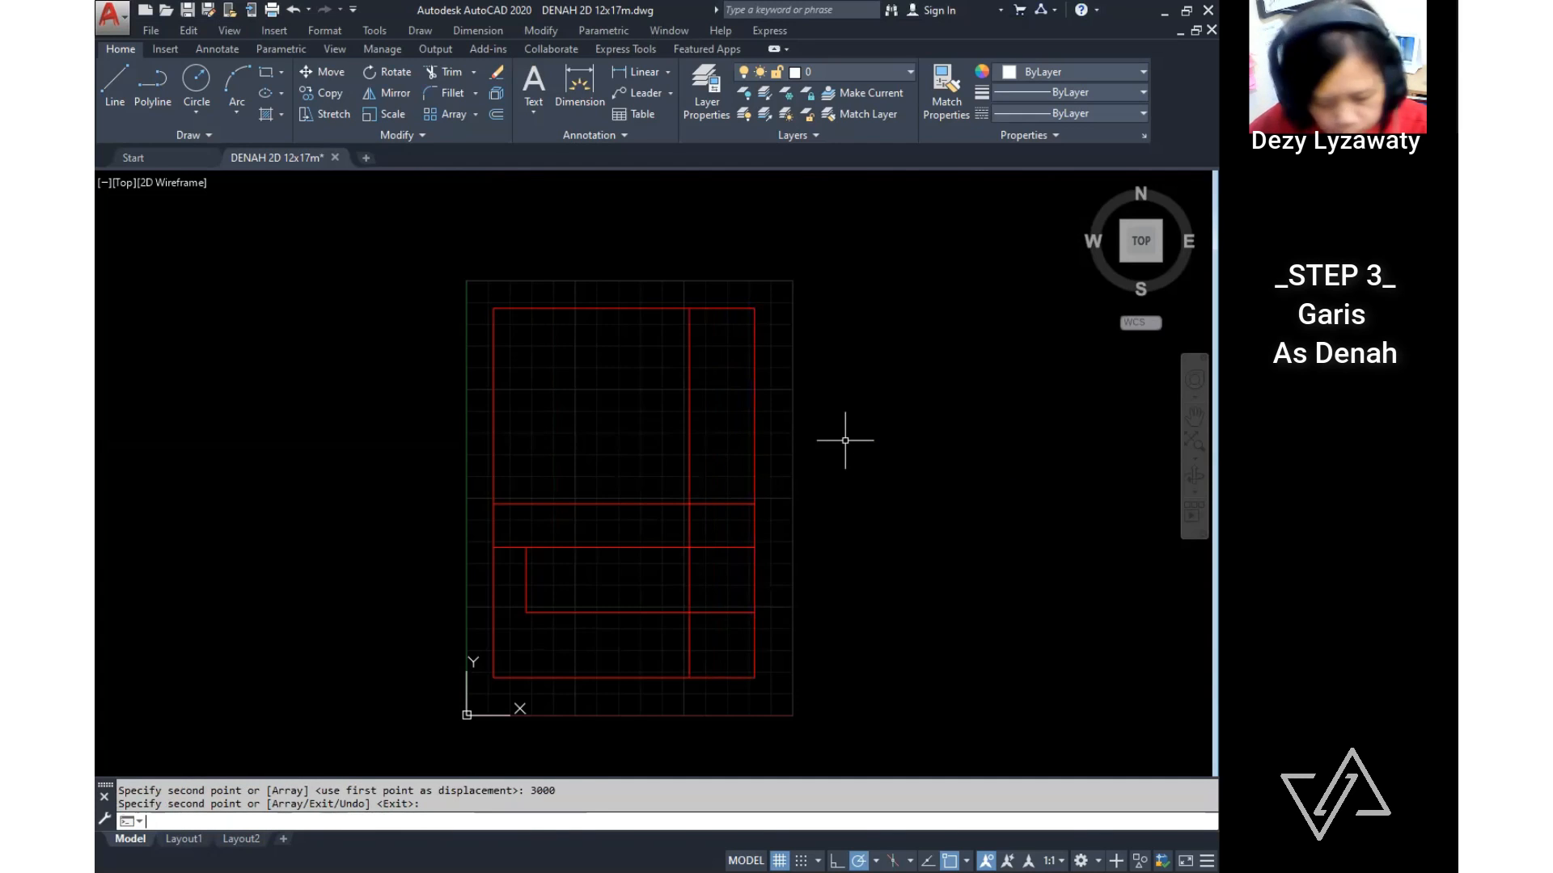
# Step: Trim the two upper inner horizontal lines where they extend right of the full-height inner vertical line
pyautogui.click(439, 79)
pyautogui.click(701, 467)
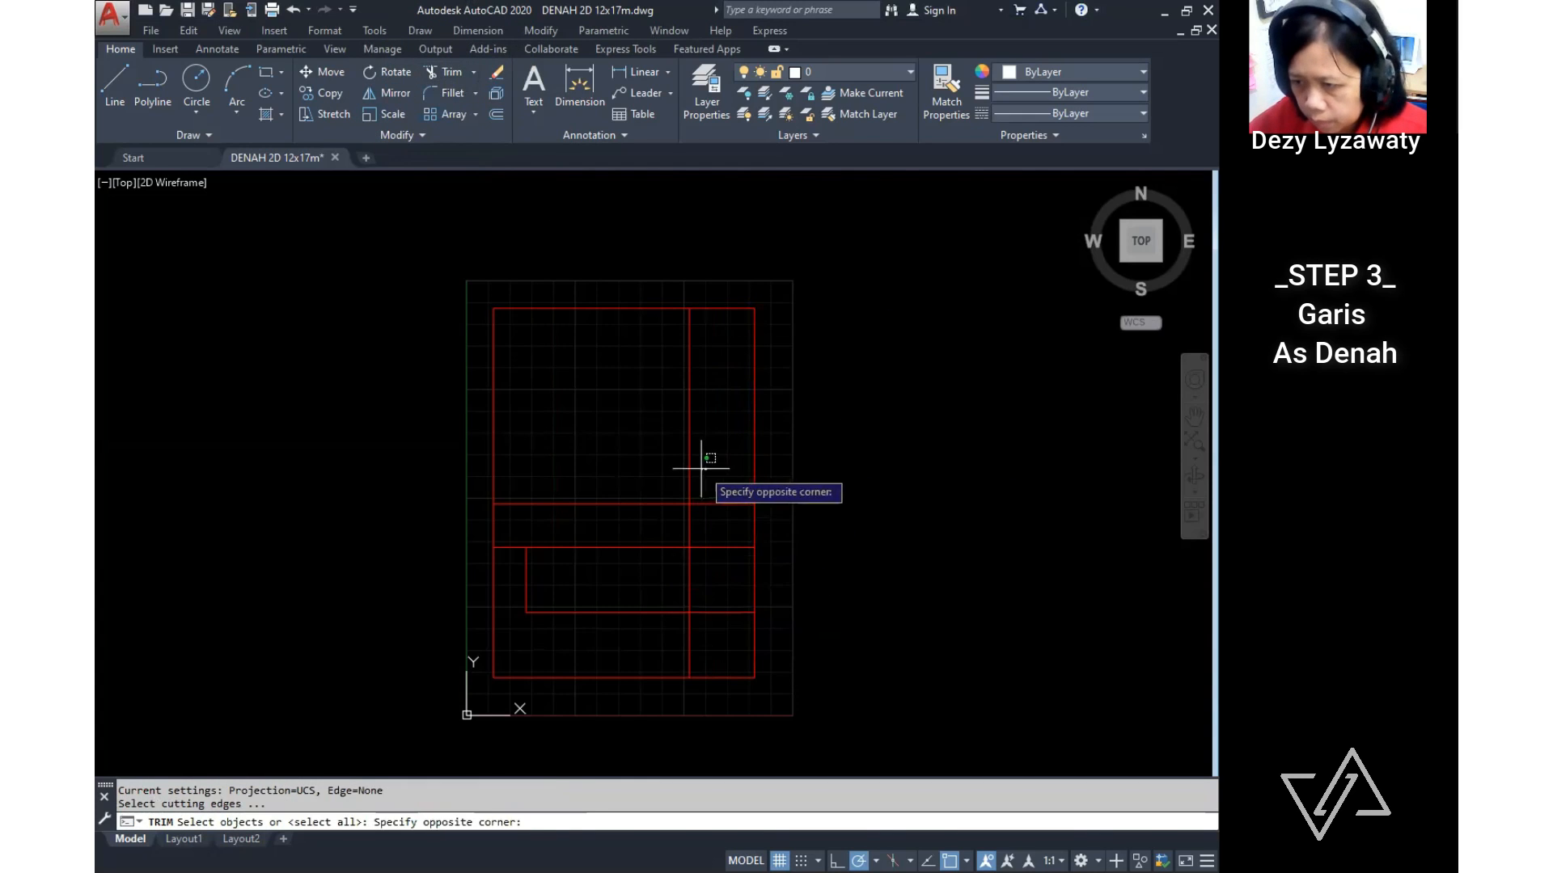
pyautogui.click(678, 476)
pyautogui.press('Return')
pyautogui.click(710, 504)
pyautogui.click(709, 548)
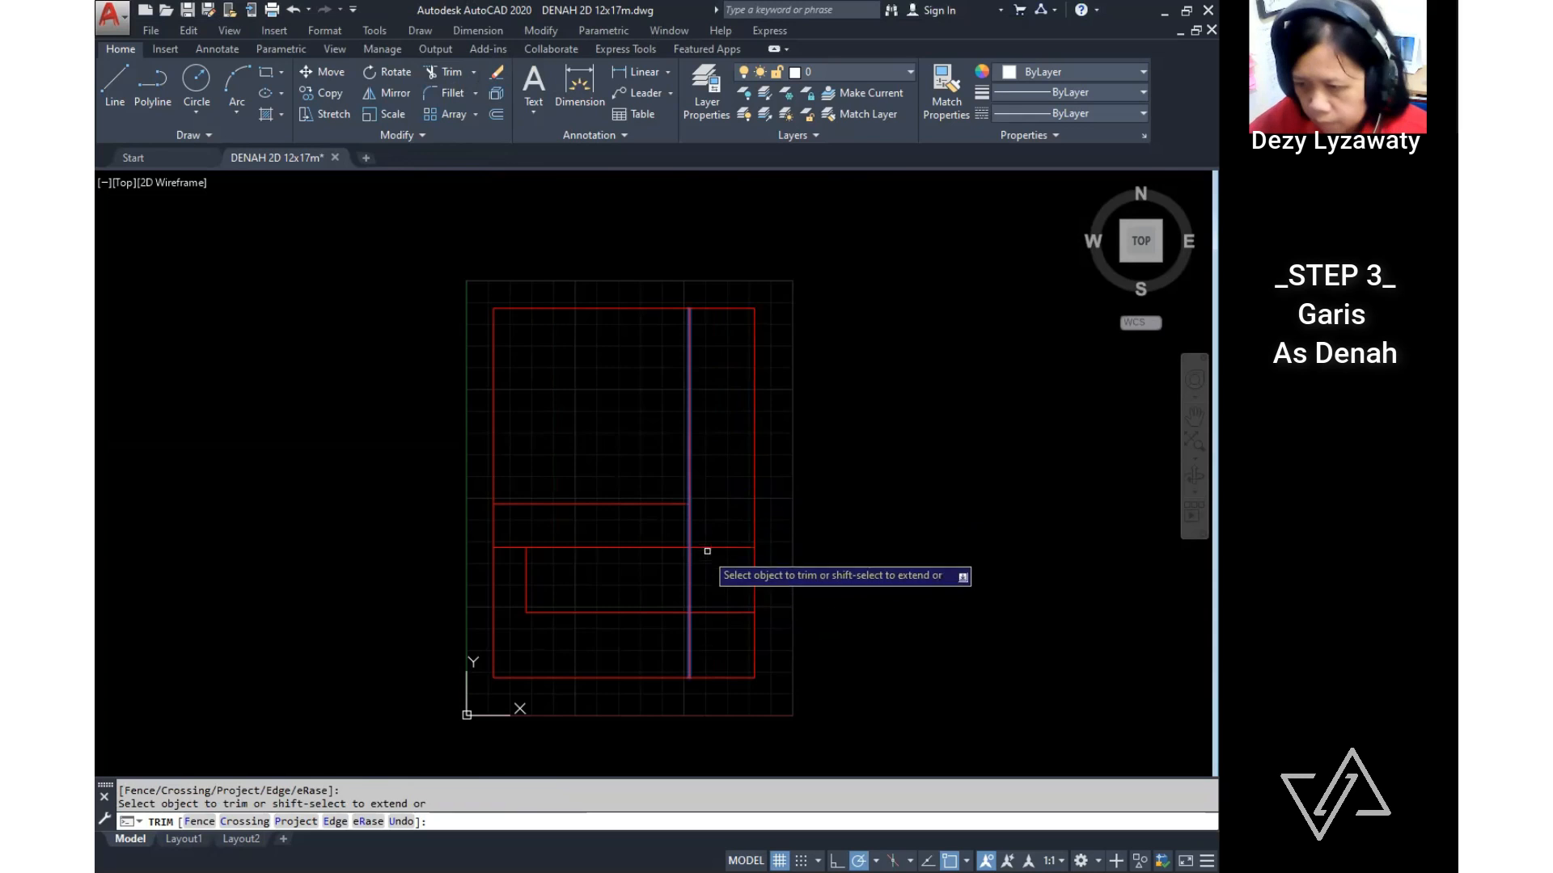
pyautogui.rightClick(710, 519)
pyautogui.click(752, 530)
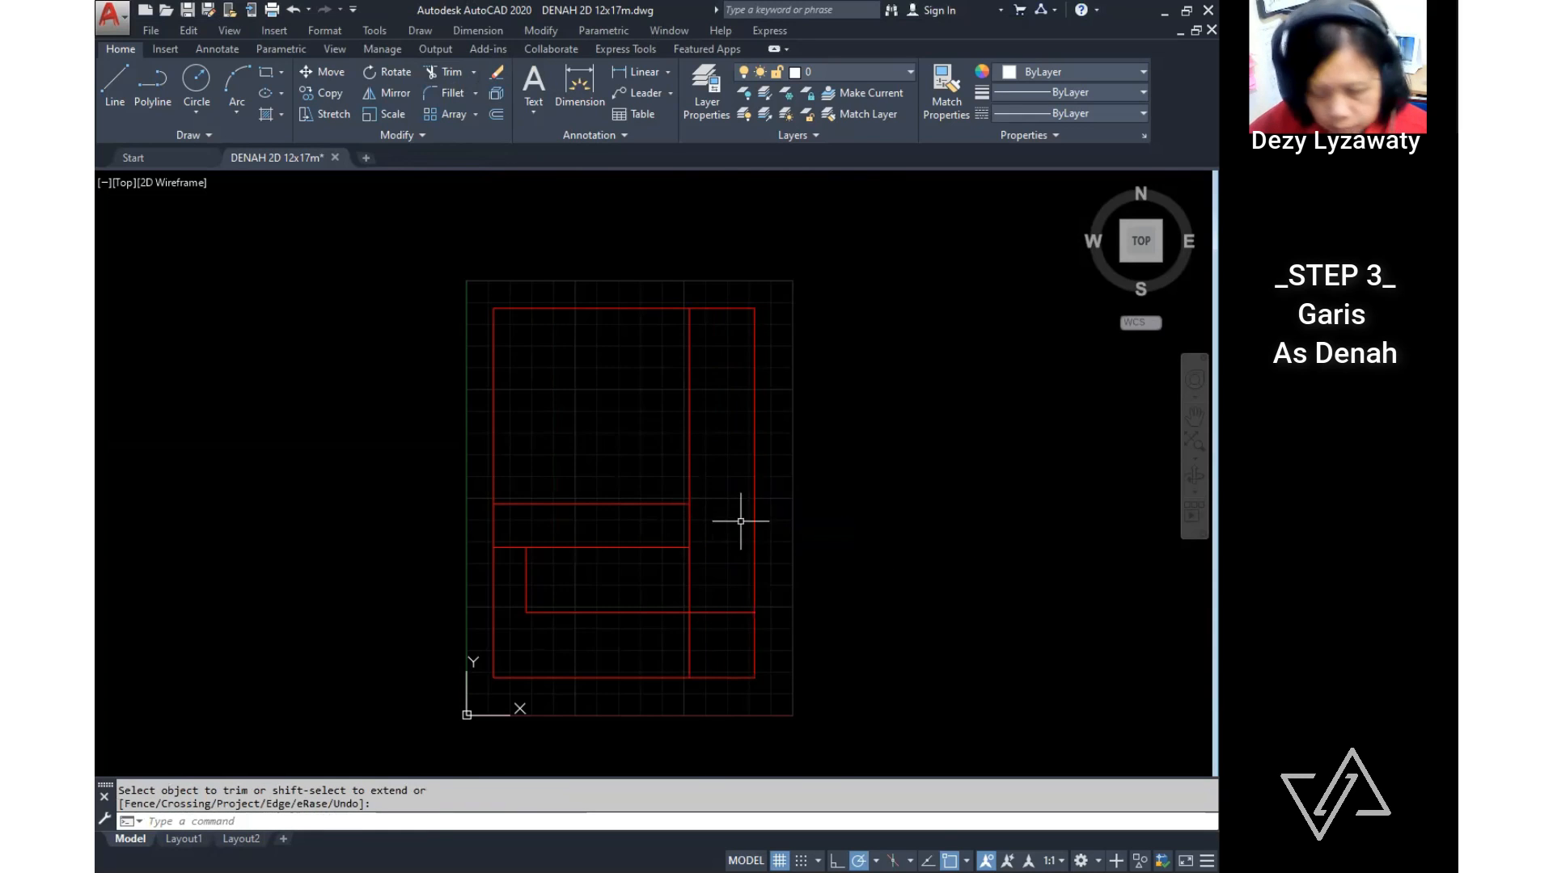
# Step: Copy the rectangle's bottom horizontal line 5400 upward
pyautogui.click(323, 92)
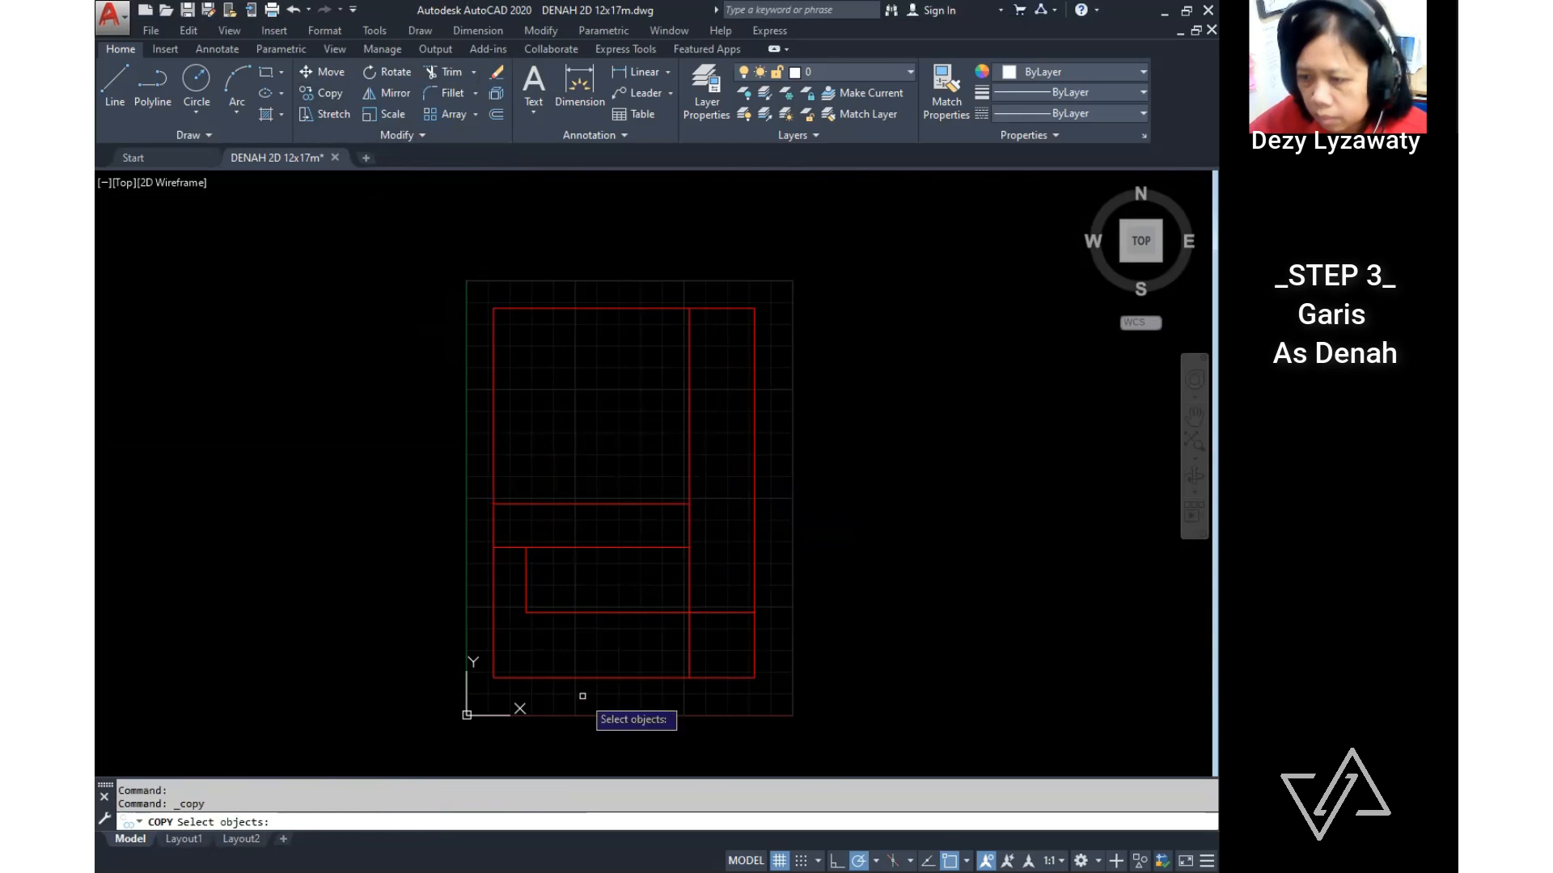
pyautogui.click(623, 677)
pyautogui.press('Return')
pyautogui.click(822, 662)
pyautogui.write('5400')
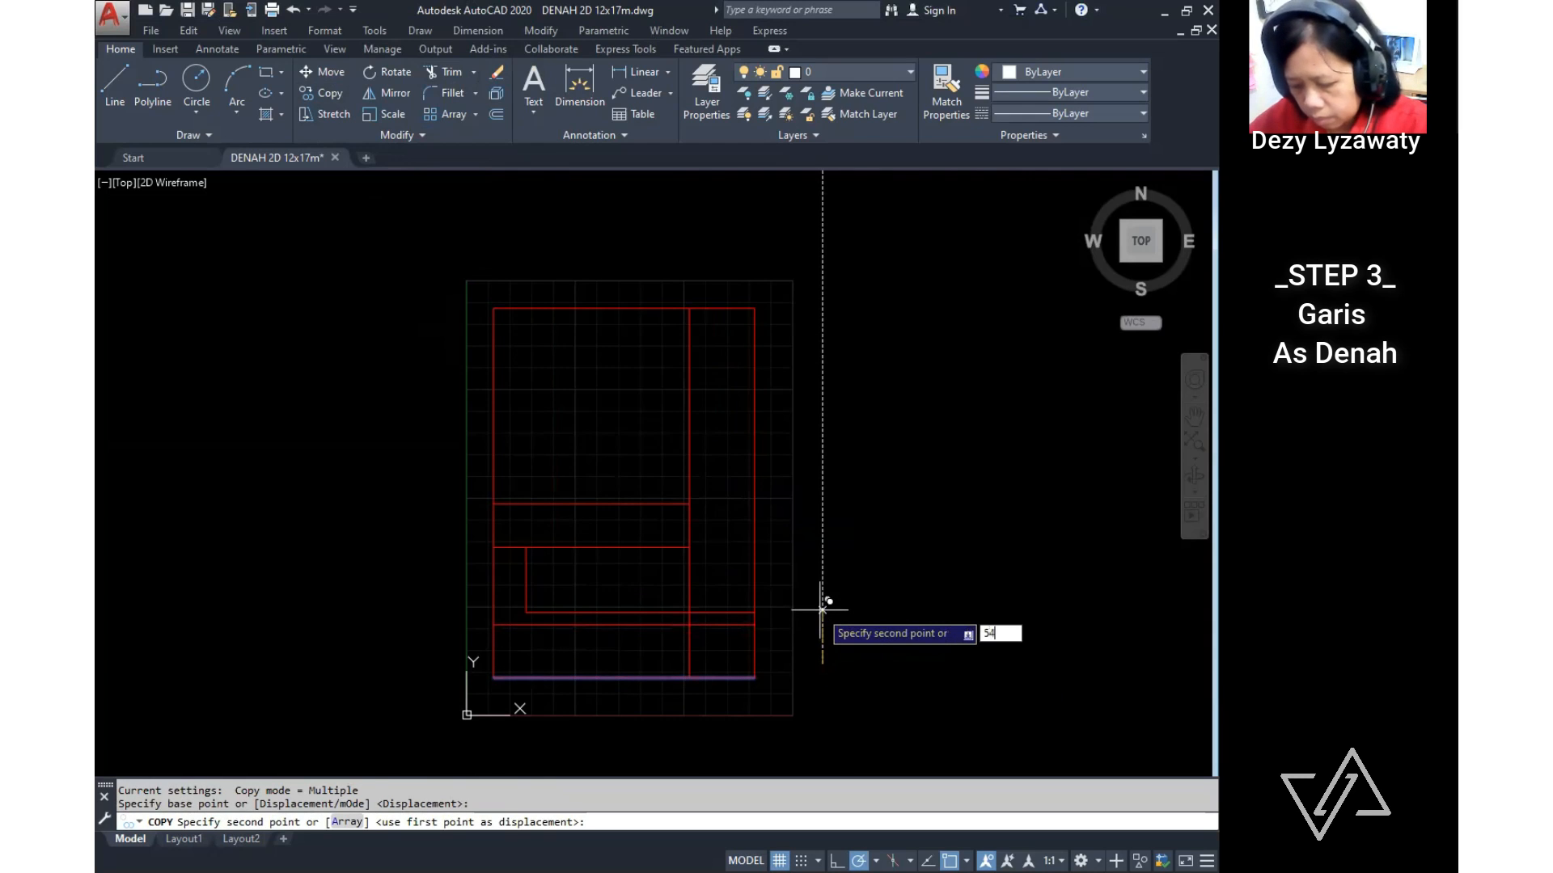
pyautogui.press('Return')
pyautogui.press('Return')
# Step: Copy the short inner vertical line near the rectangle's left side 3200 to the right
pyautogui.click(323, 93)
pyautogui.click(558, 602)
pyautogui.click(517, 586)
pyautogui.press('Return')
pyautogui.click(574, 593)
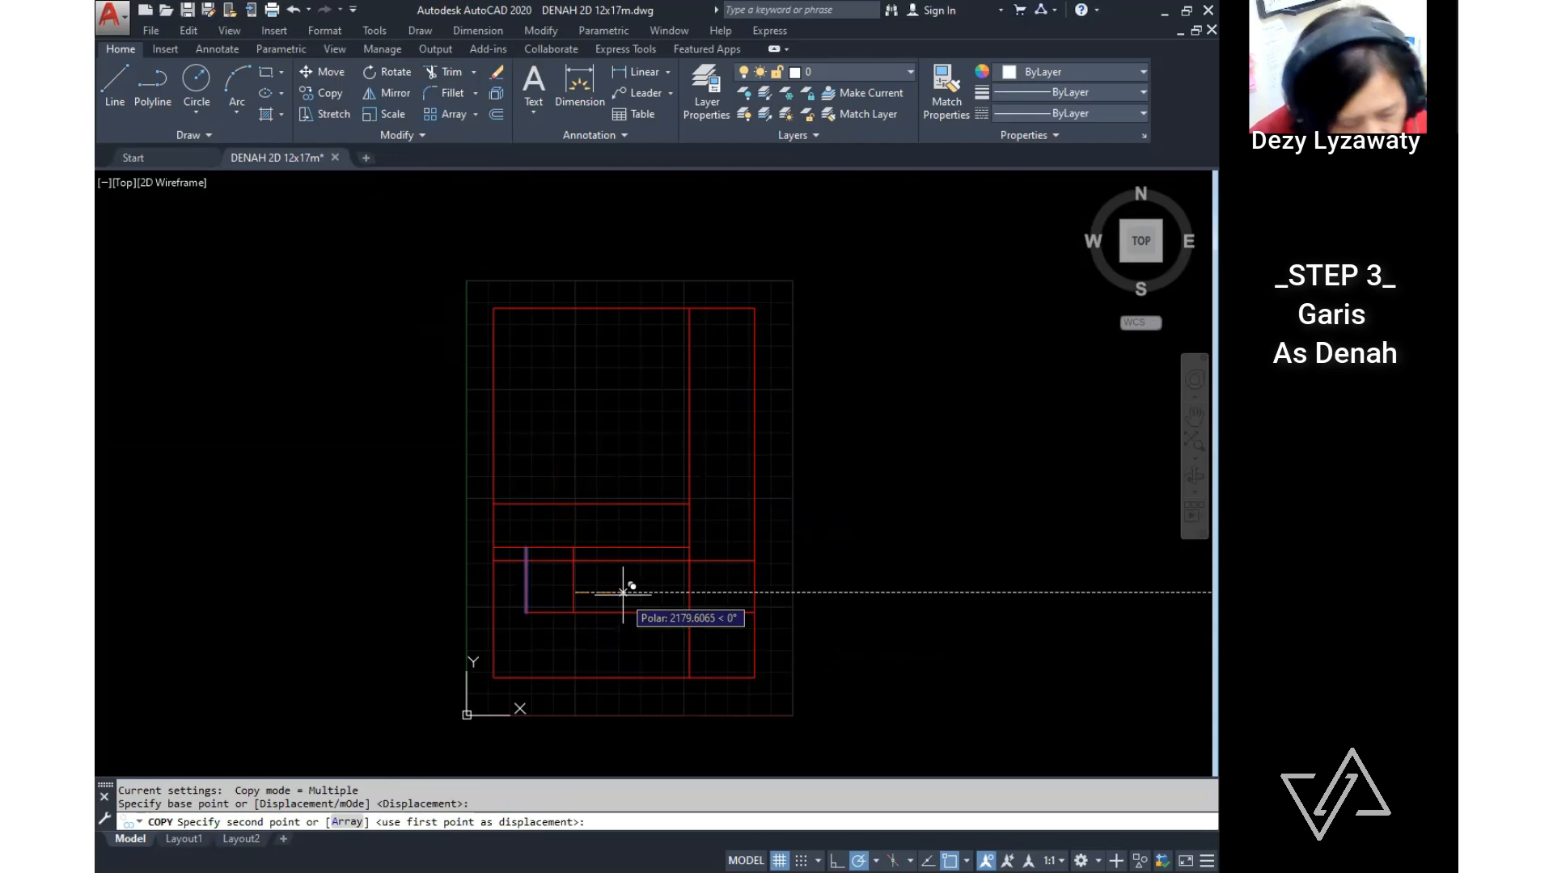
pyautogui.write('32000')
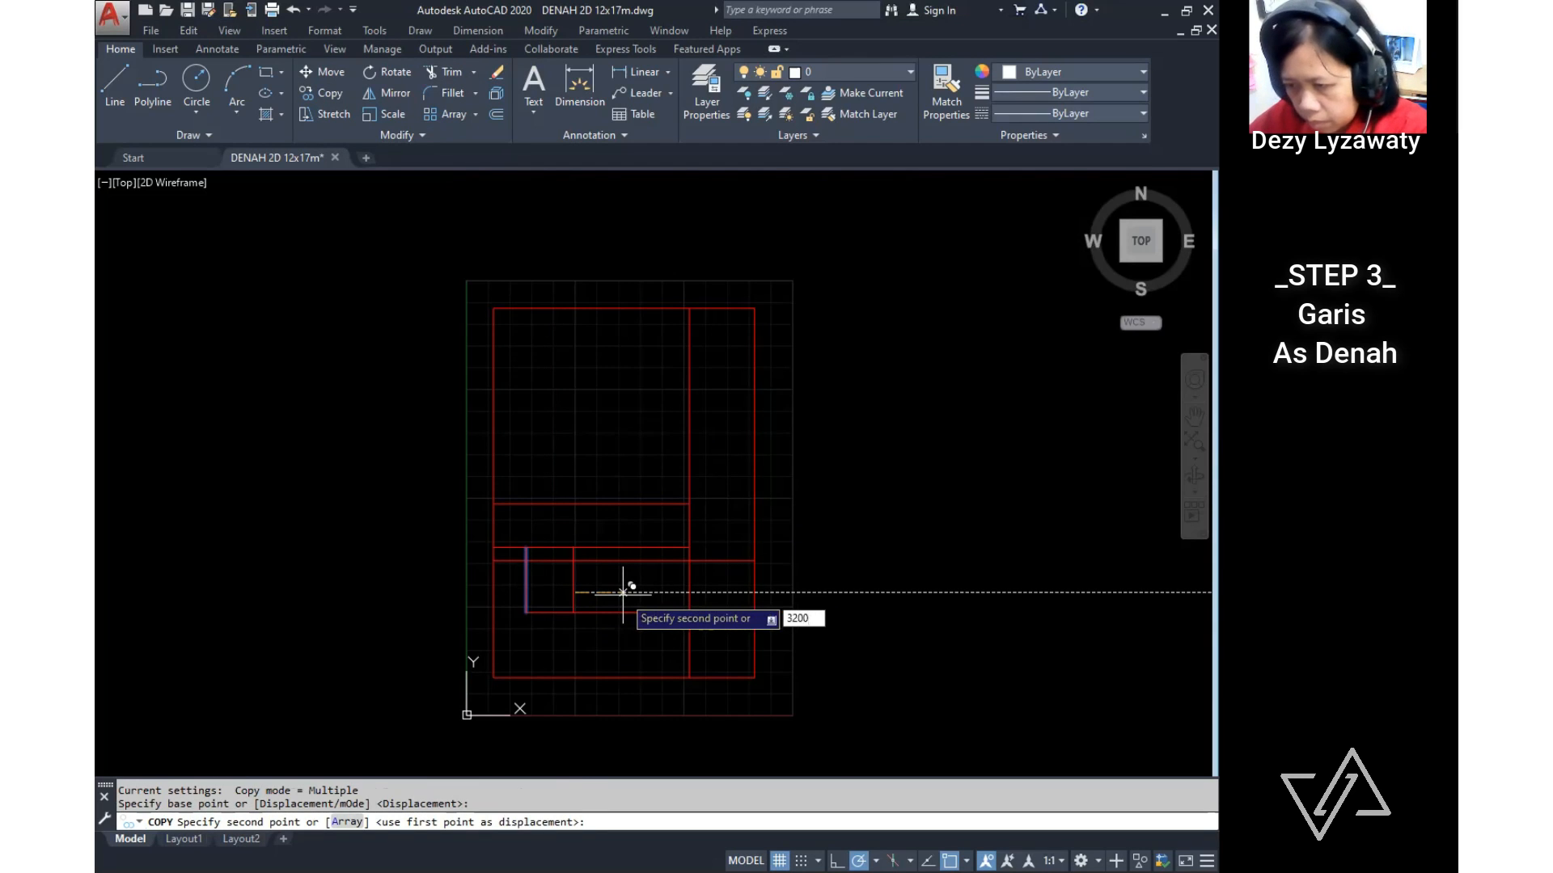
pyautogui.press('Return')
pyautogui.press('Return')
# Step: Copy the second short vertical line 2150 further to the right
pyautogui.write('co')
pyautogui.press('Return')
pyautogui.click(620, 592)
pyautogui.click(586, 600)
pyautogui.press('Return')
pyautogui.click(621, 595)
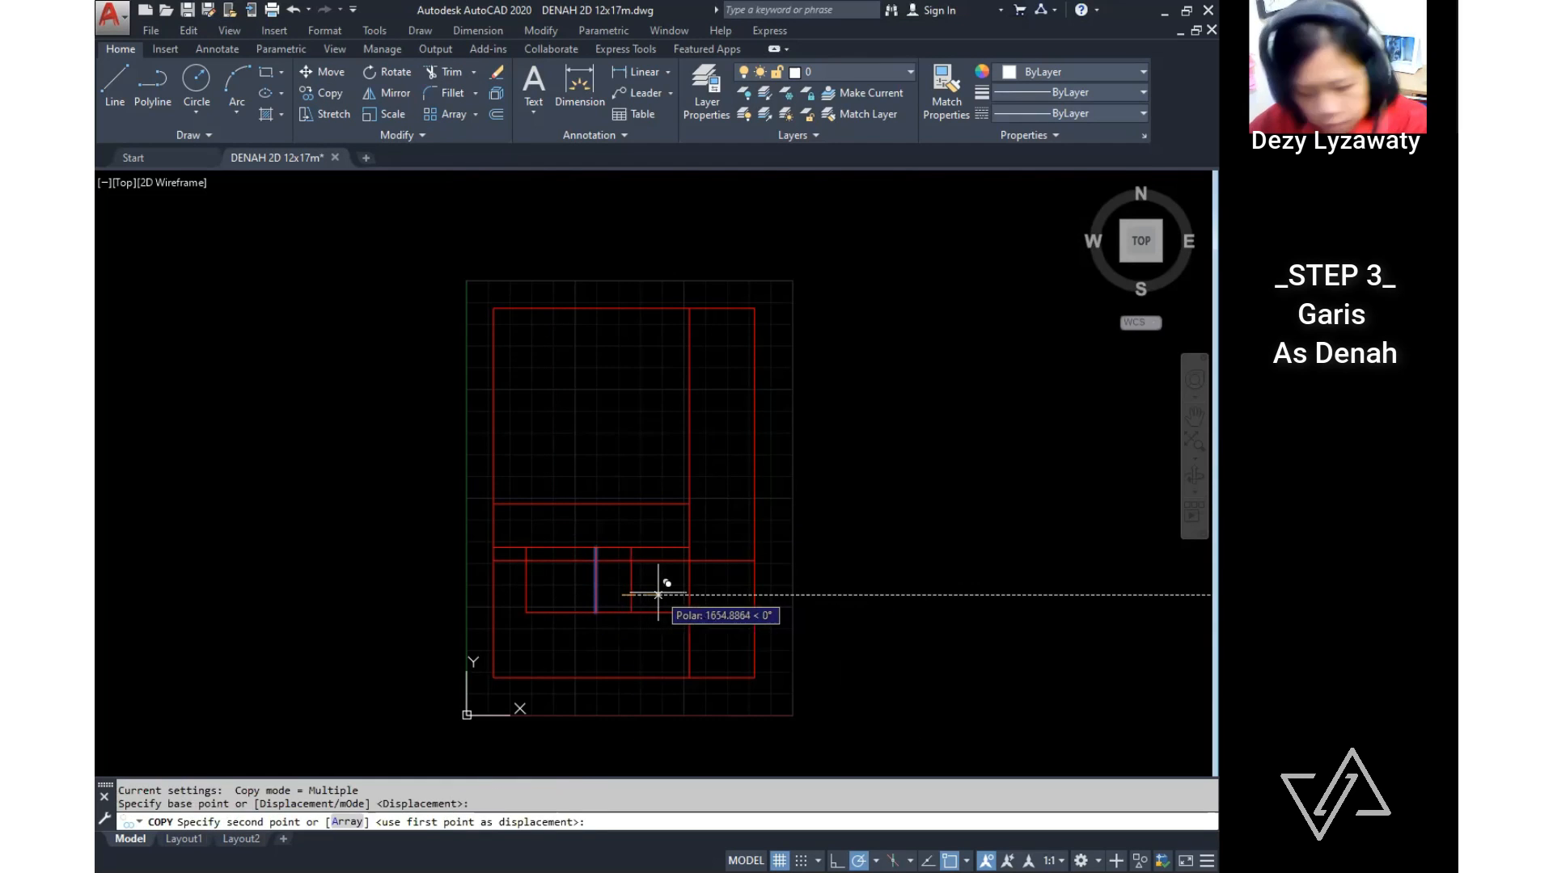
pyautogui.write('2100')
pyautogui.press('Return')
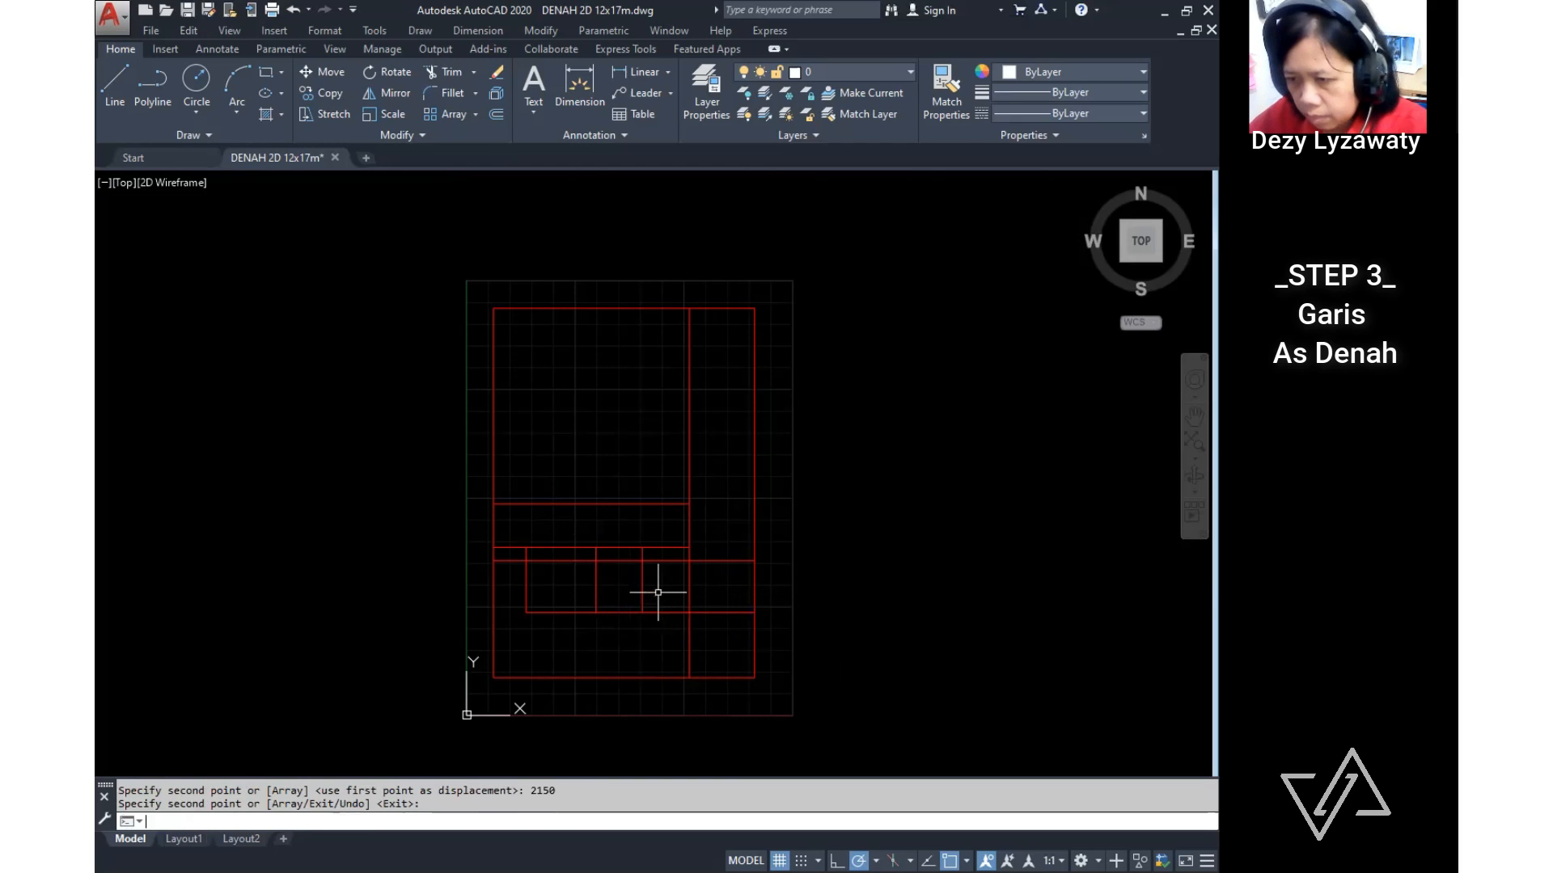
# Step: Trim the lower inner horizontal line right of the rightmost short vertical, and trim both verticals where they cross the horizontal at 5400
pyautogui.press('Escape')
pyautogui.click(441, 79)
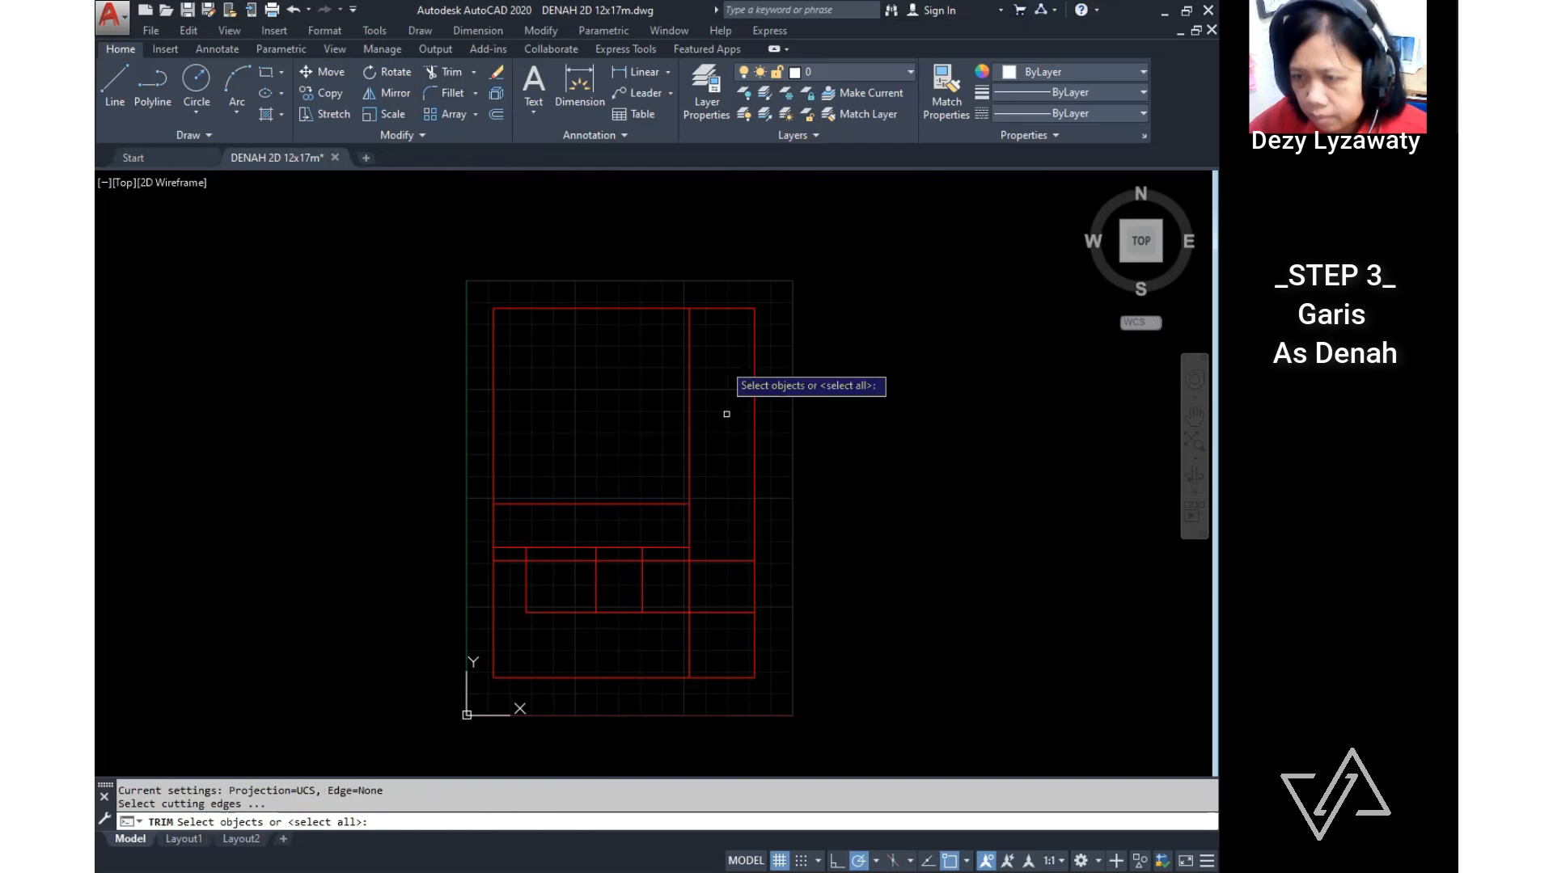
pyautogui.click(659, 560)
pyautogui.click(660, 593)
pyautogui.click(627, 594)
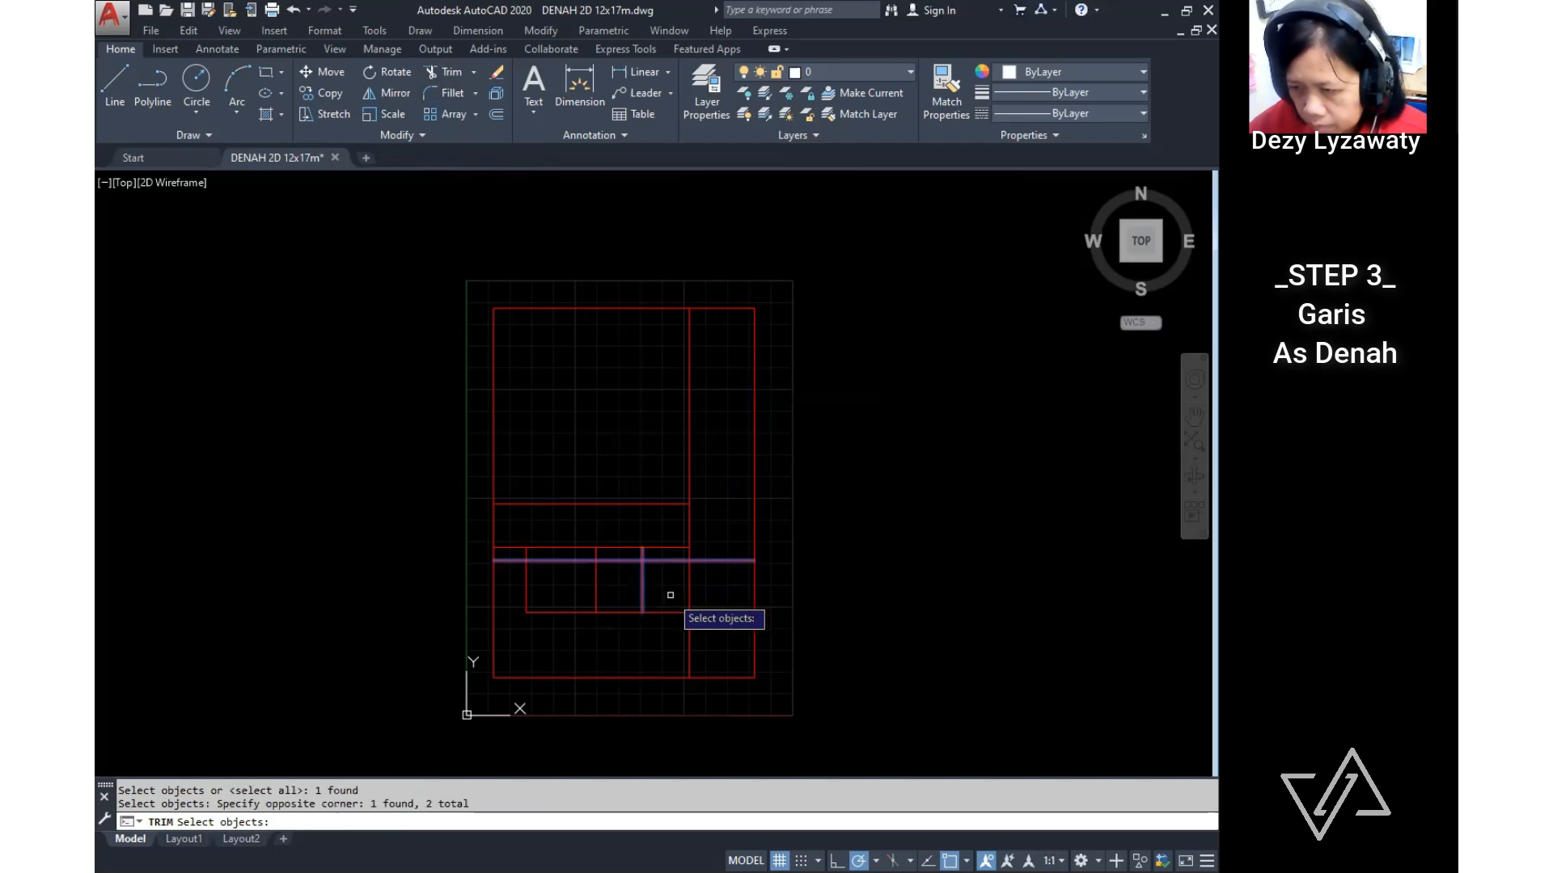
pyautogui.press('Return')
pyautogui.click(679, 614)
pyautogui.rightClick(617, 586)
pyautogui.click(654, 602)
# Step: Trim the two close horizontal lines at the middle short vertical, removing the upper one's right part and the lower one's left part
pyautogui.rightClick(597, 575)
pyautogui.click(656, 264)
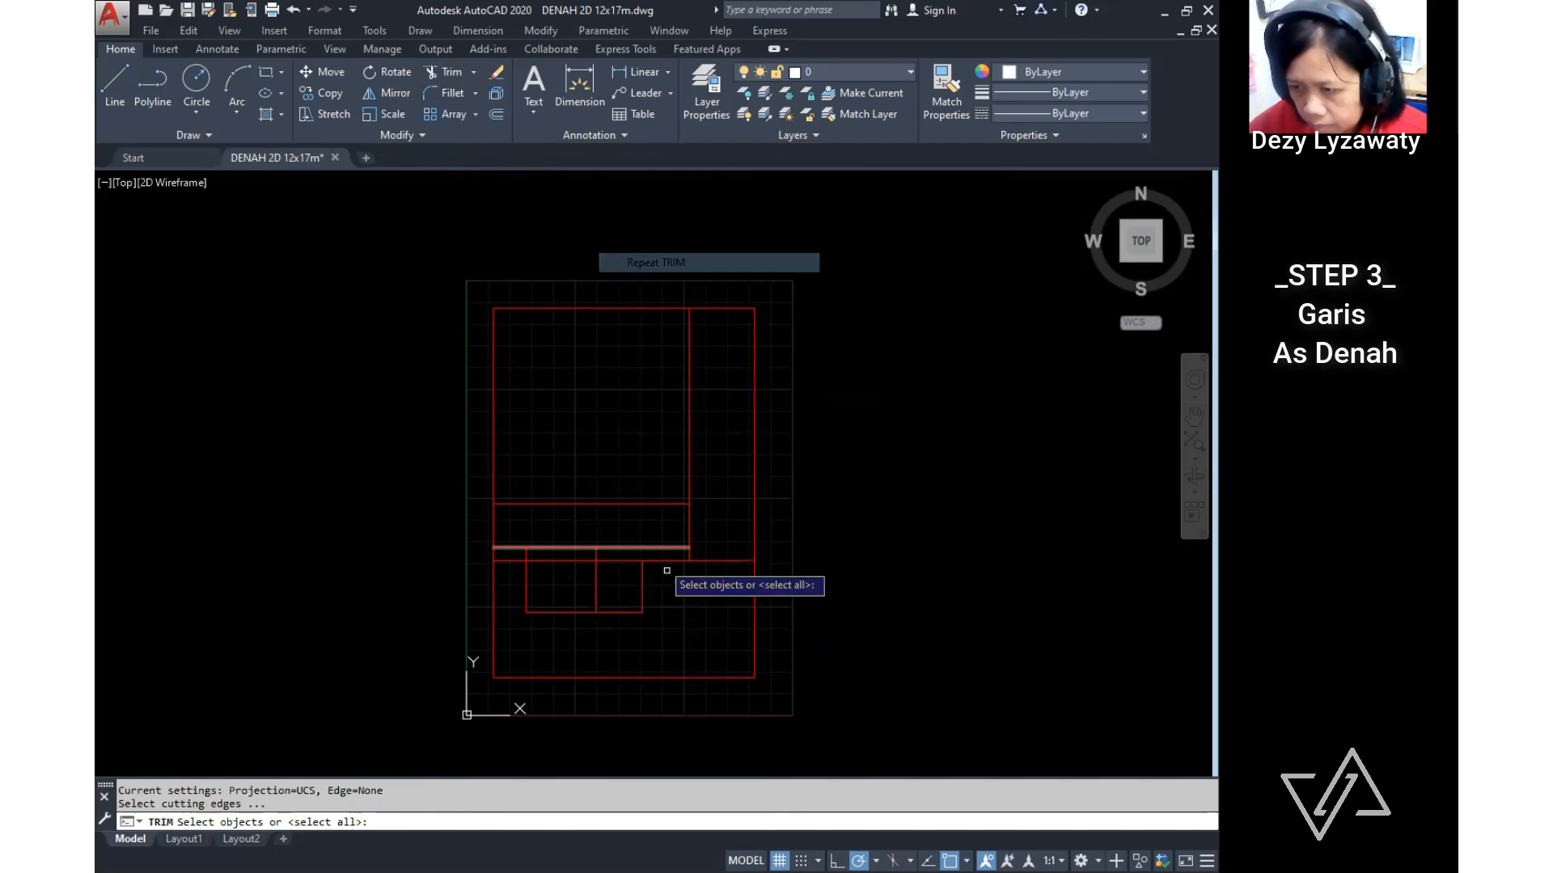
pyautogui.click(596, 583)
pyautogui.press('Return')
pyautogui.press('Return')
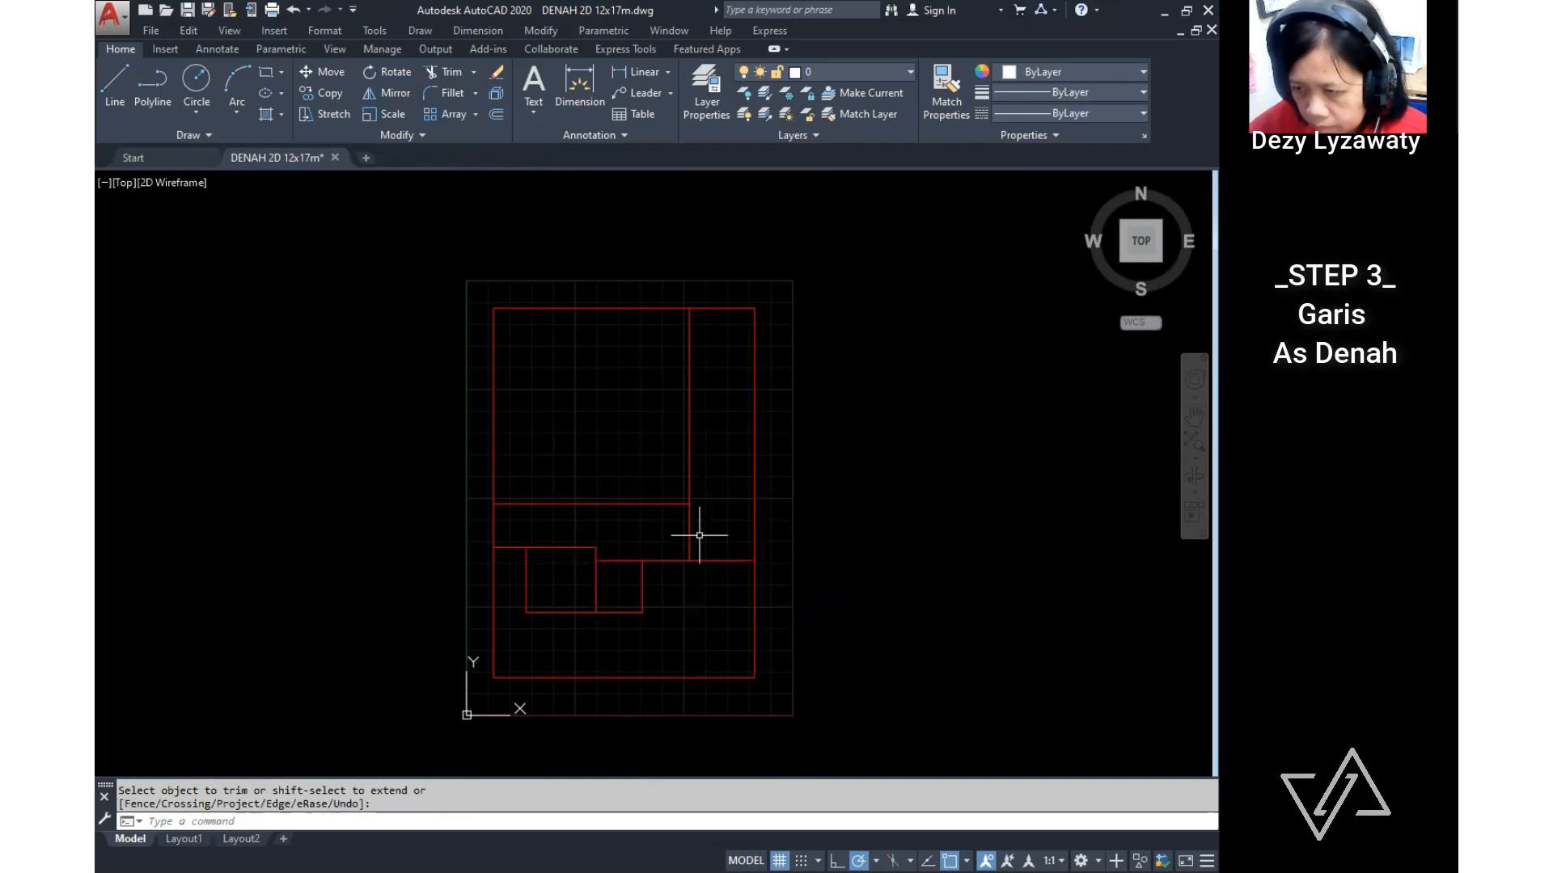
# Step: Extend the rightmost short vertical line down to the rectangle's bottom line
pyautogui.click(550, 32)
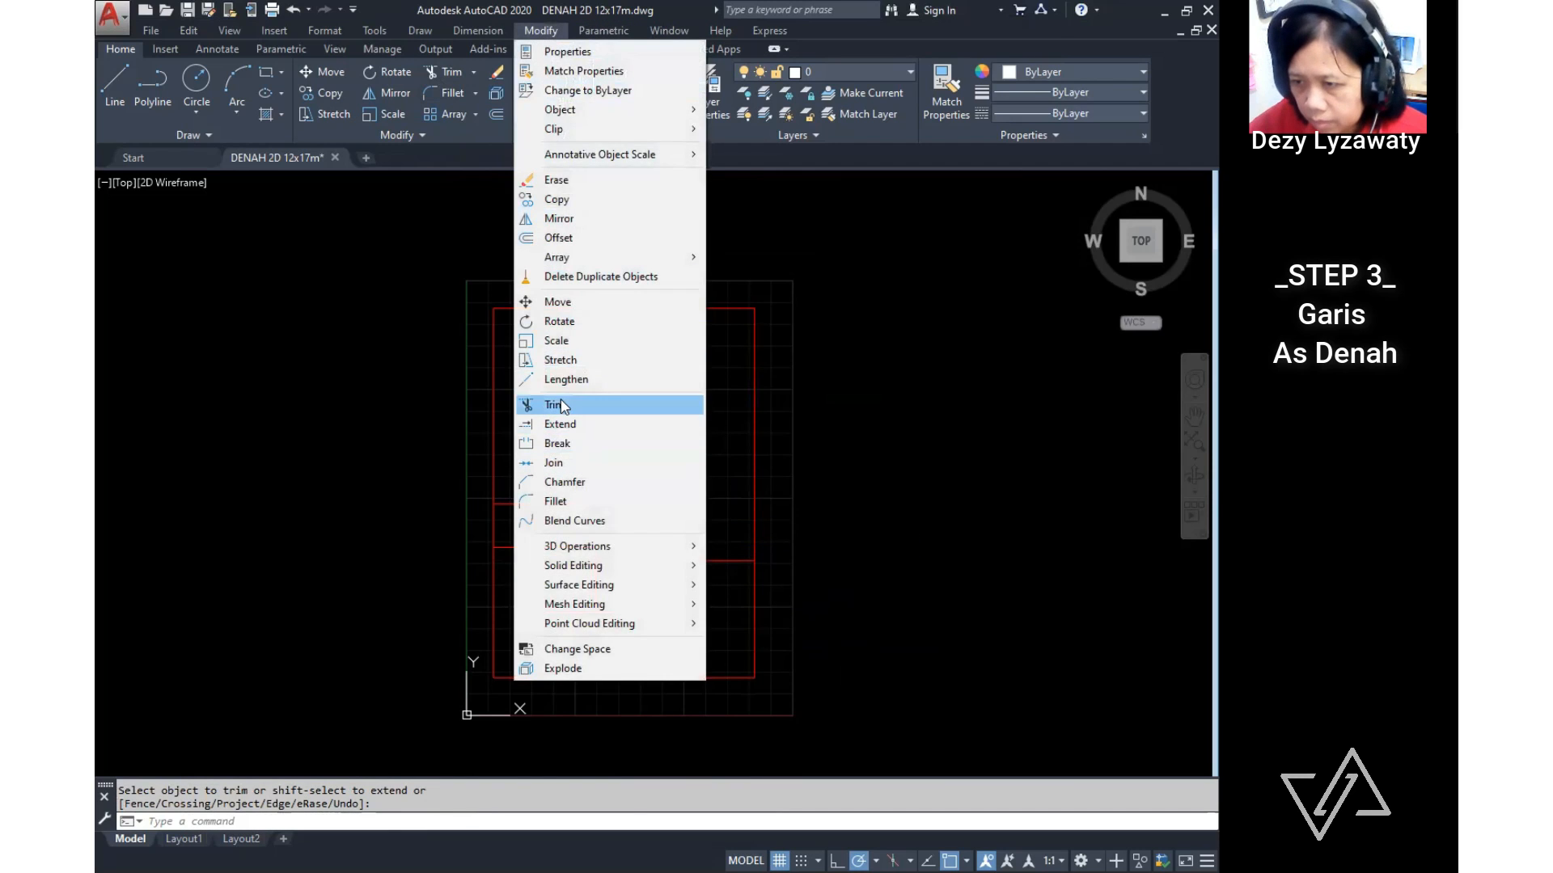
pyautogui.click(558, 420)
pyautogui.click(694, 675)
pyautogui.press('Return')
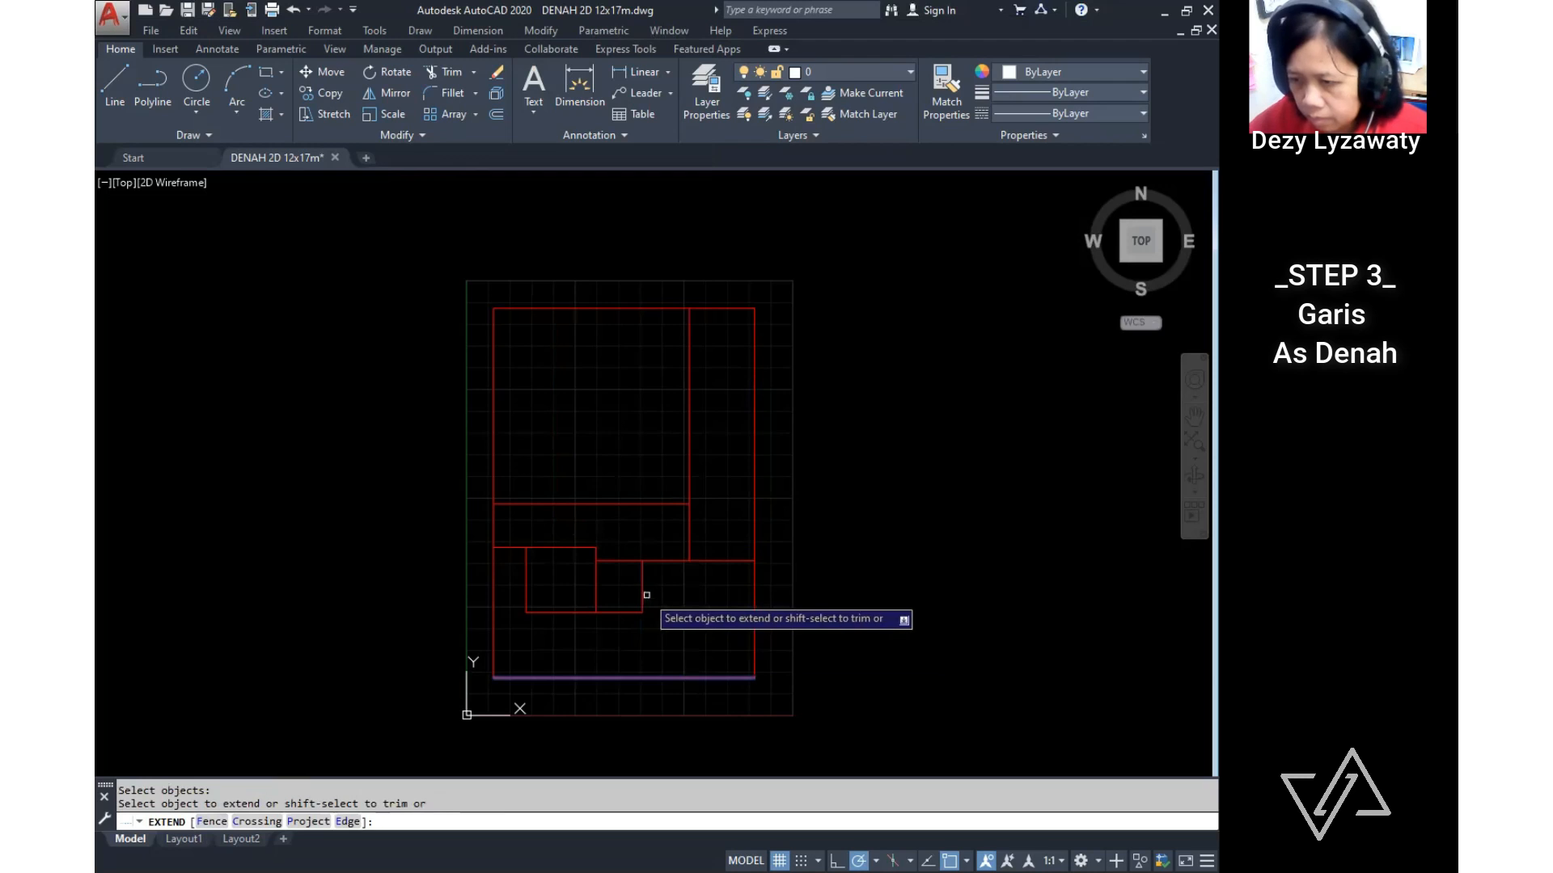
pyautogui.rightClick(651, 594)
pyautogui.click(695, 605)
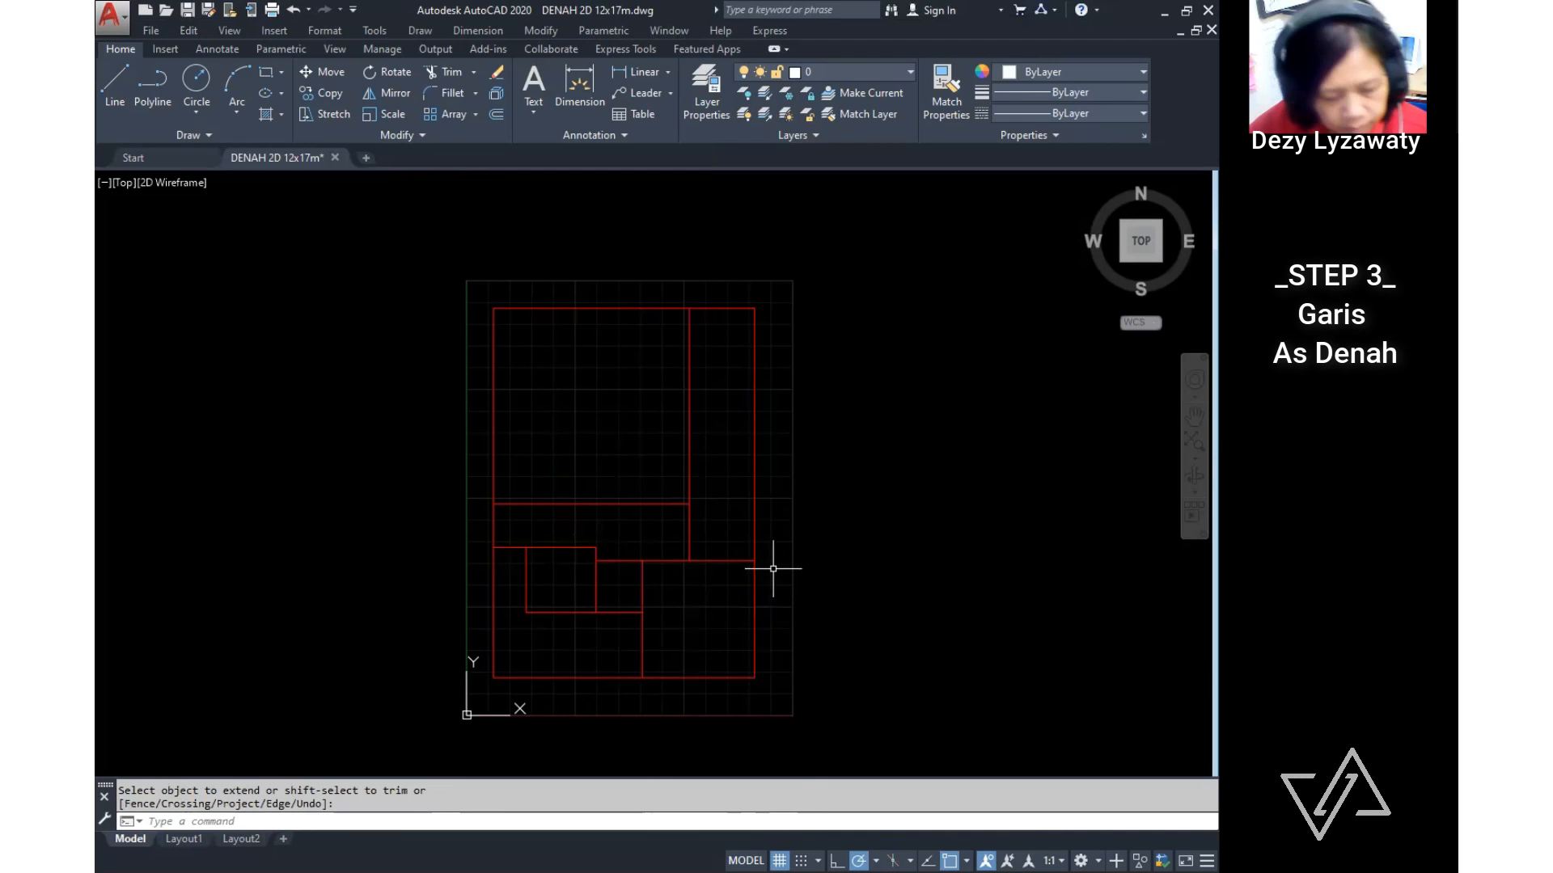
pyautogui.click(343, 94)
pyautogui.click(494, 433)
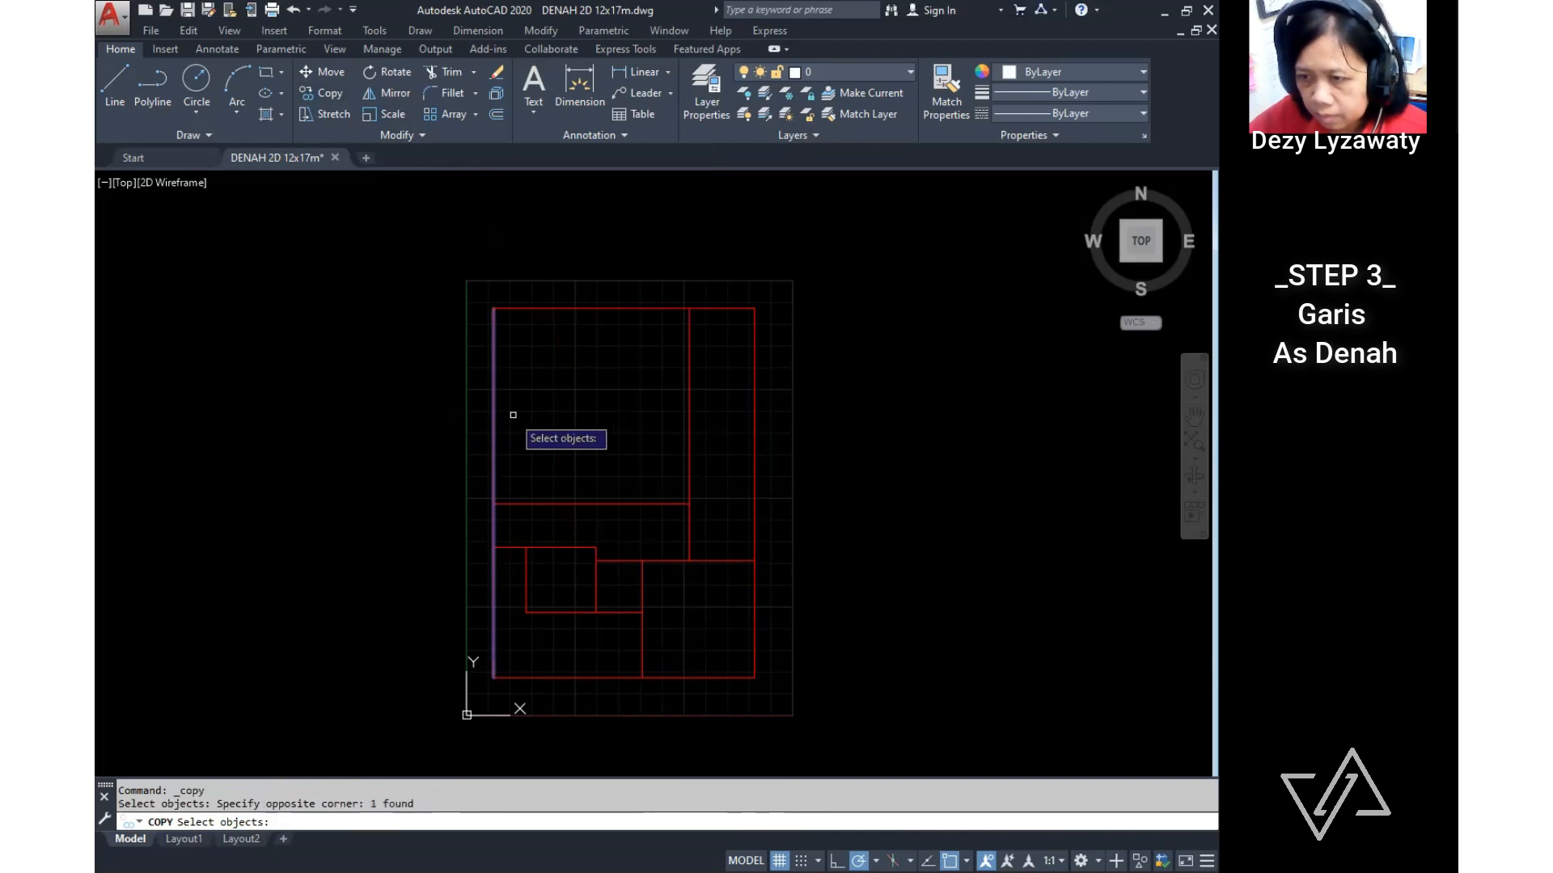
pyautogui.press('Return')
pyautogui.click(524, 414)
pyautogui.write('35')
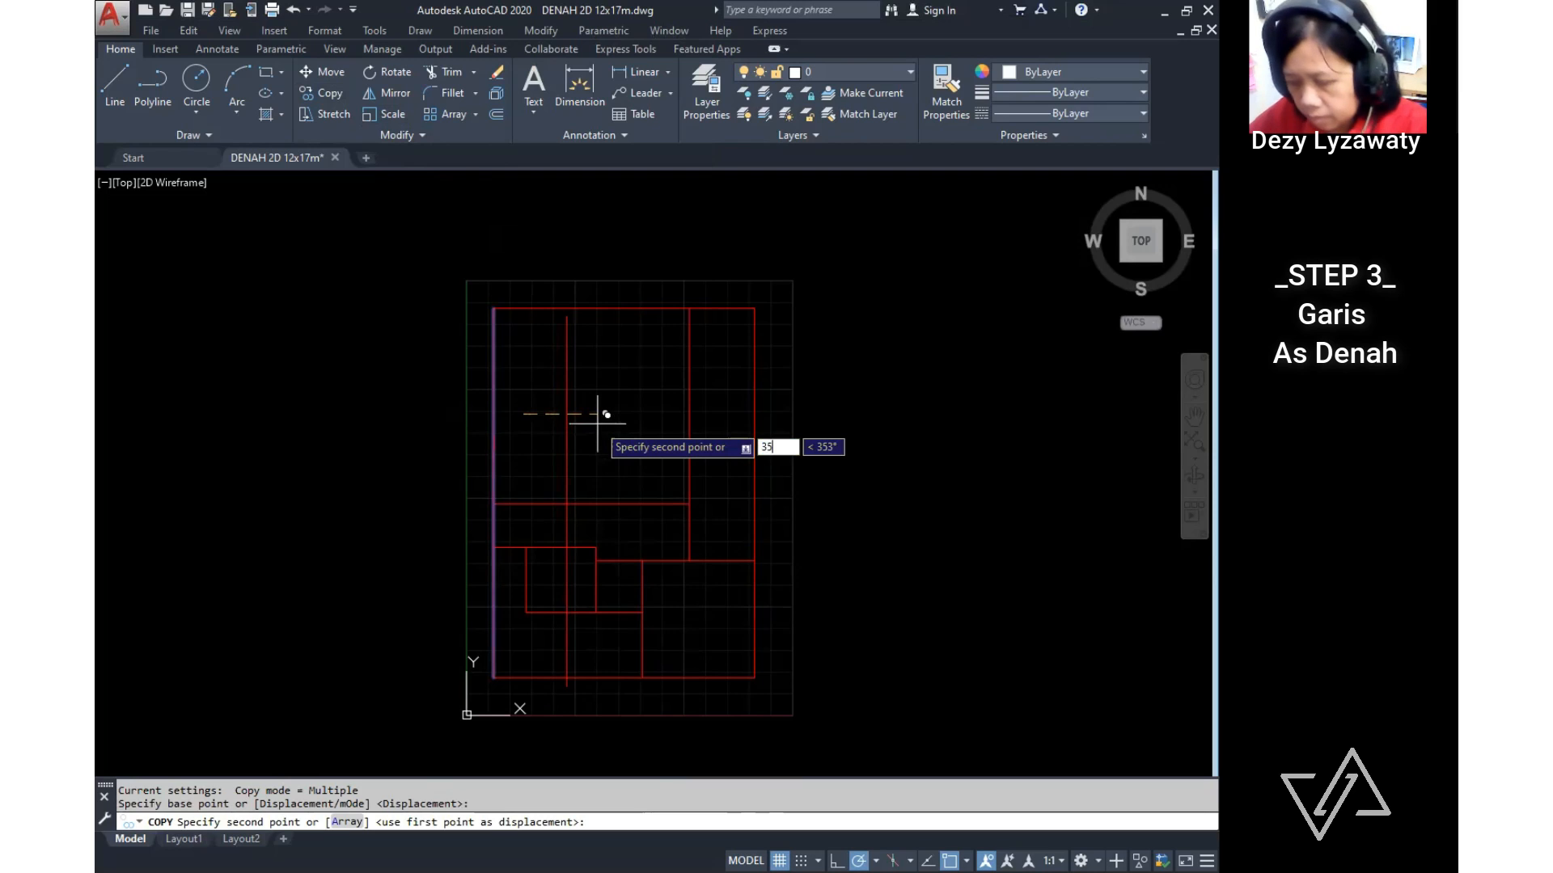
pyautogui.press('Escape')
# Step: Copy the rectangle's left vertical line 3500 to the right
pyautogui.rightClick(555, 339)
pyautogui.click(574, 353)
pyautogui.click(504, 364)
pyautogui.click(488, 374)
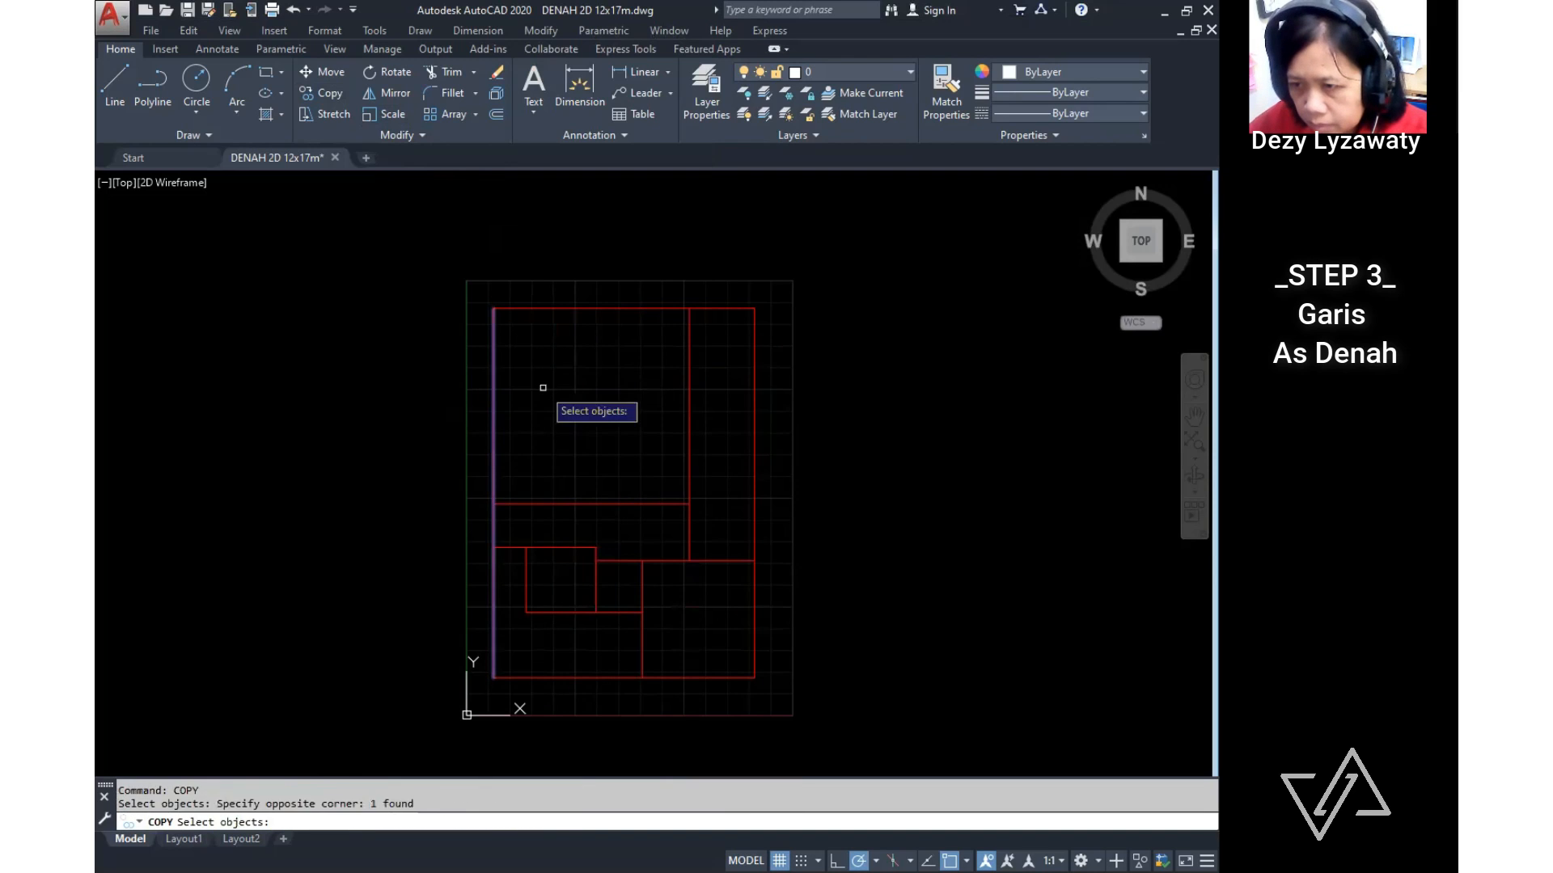
pyautogui.rightClick(543, 388)
pyautogui.click(543, 388)
pyautogui.write('35')
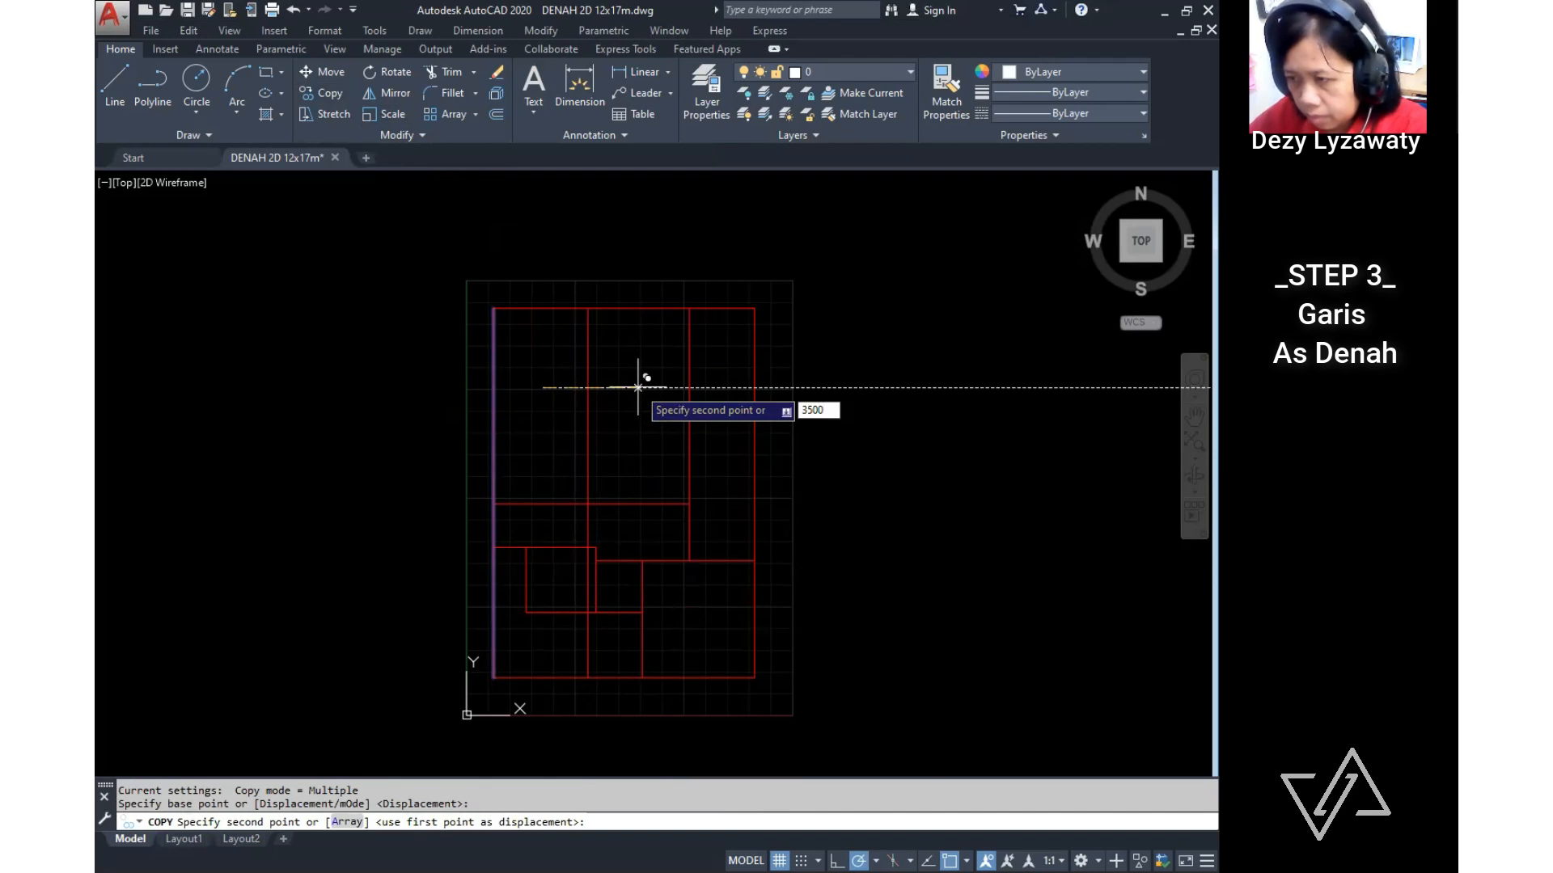
pyautogui.write('00')
pyautogui.press('Return')
# Step: Copy the new full-height vertical line 1200 to the left
pyautogui.write('co')
pyautogui.press('Return')
pyautogui.click(592, 395)
pyautogui.click(548, 412)
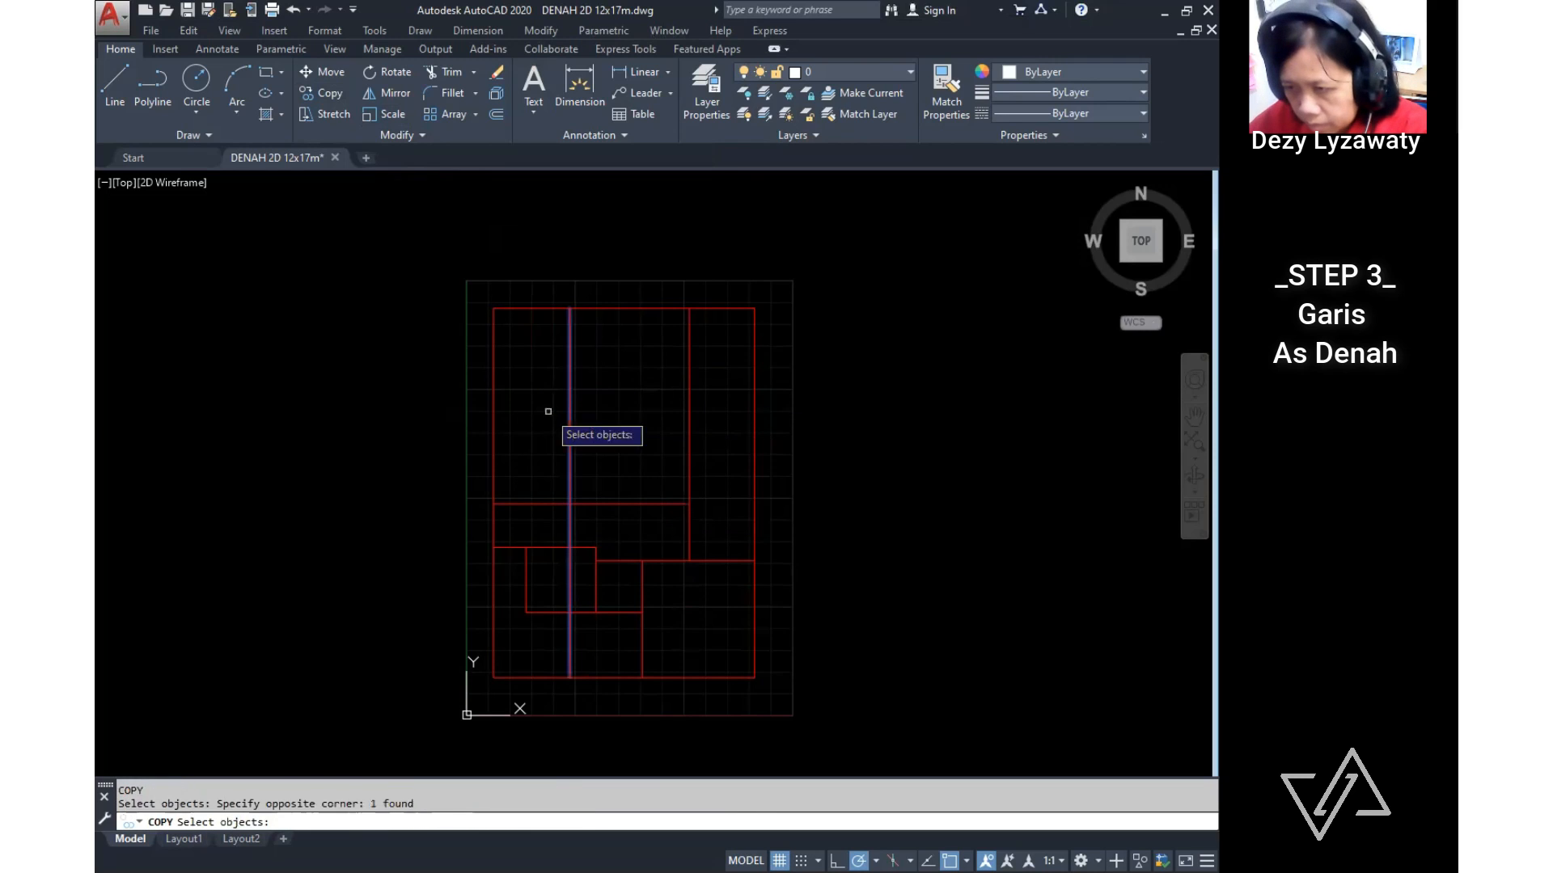
pyautogui.press('Return')
pyautogui.click(656, 425)
pyautogui.write('1200')
pyautogui.press('Return')
pyautogui.press('Return')
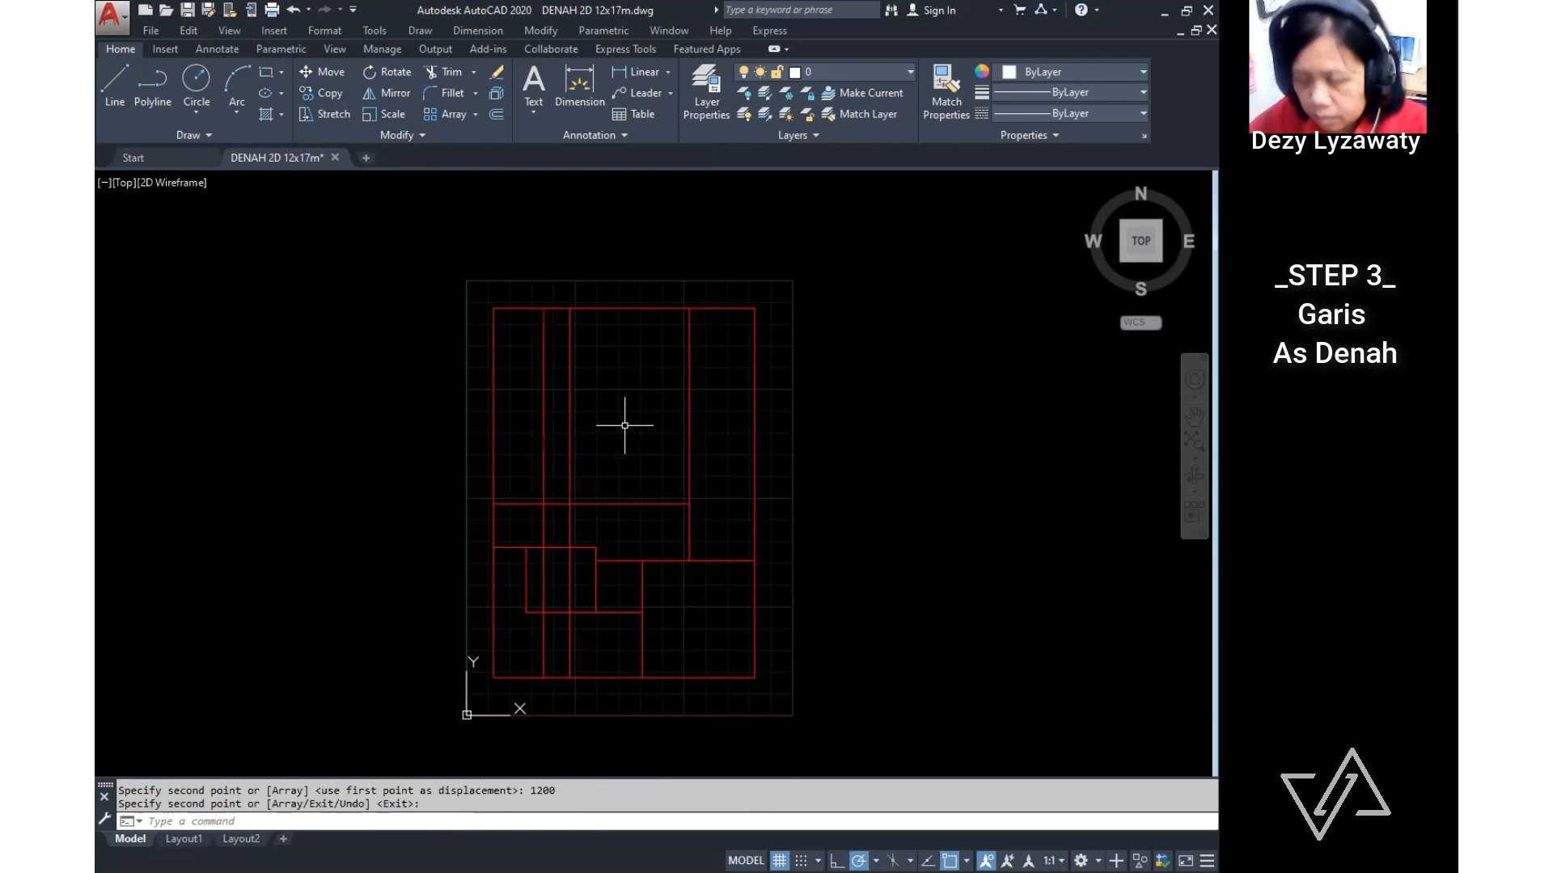
# Step: Trim the two new verticals at the horizontals, keeping the 3500 line above the upper one and the other line only between them
pyautogui.click(448, 81)
pyautogui.click(602, 459)
pyautogui.click(573, 510)
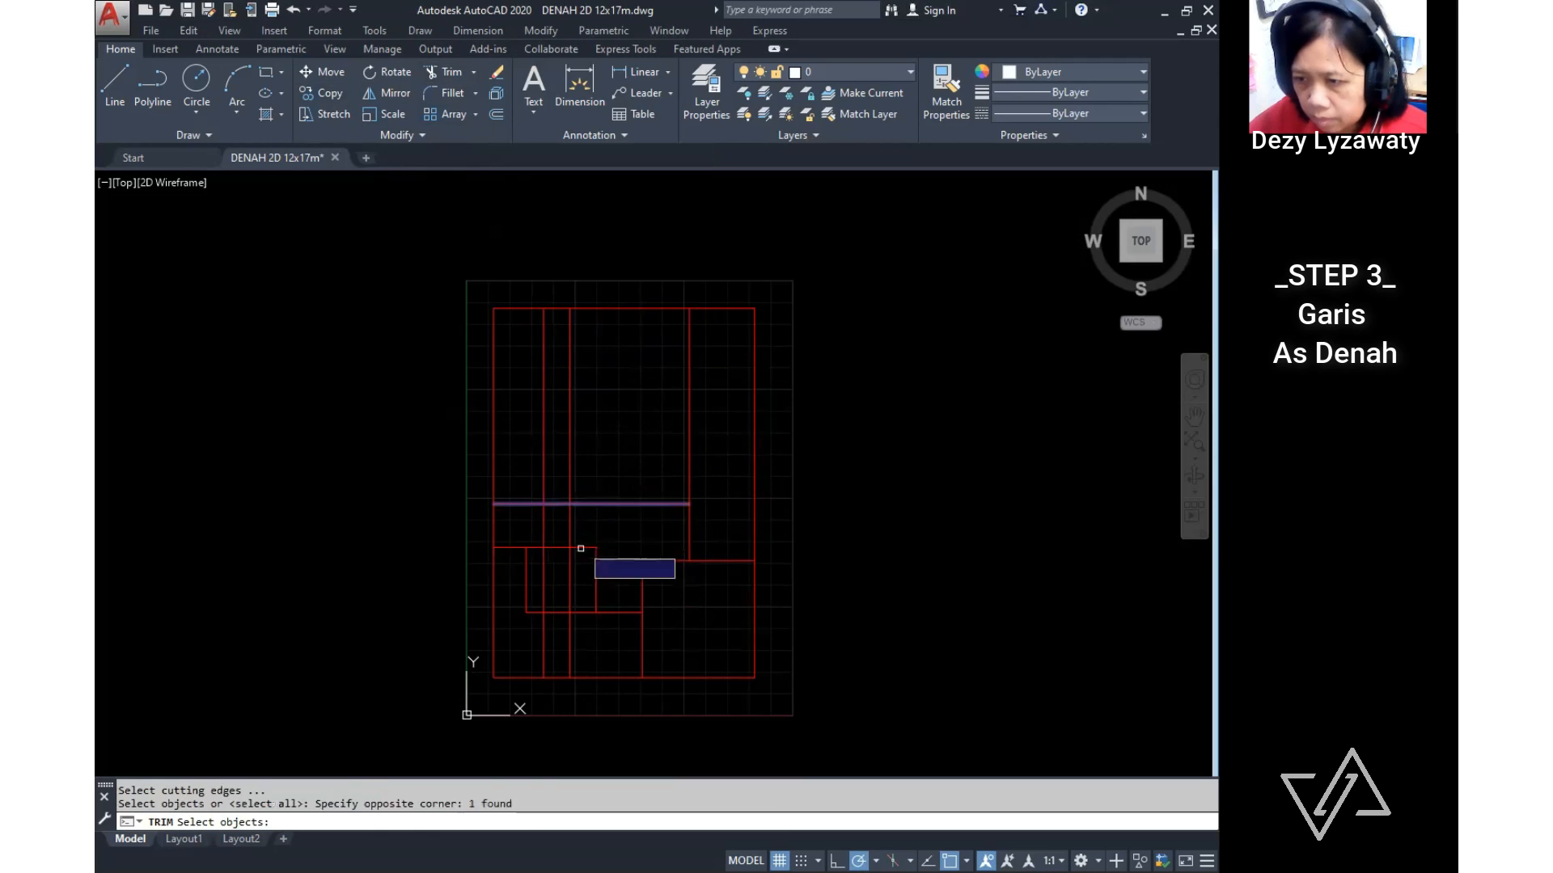
pyautogui.click(581, 548)
pyautogui.press('Return')
pyautogui.click(545, 486)
pyautogui.click(546, 592)
pyautogui.click(573, 587)
pyautogui.click(569, 533)
pyautogui.click(621, 474)
pyautogui.click(613, 515)
pyautogui.rightClick(603, 432)
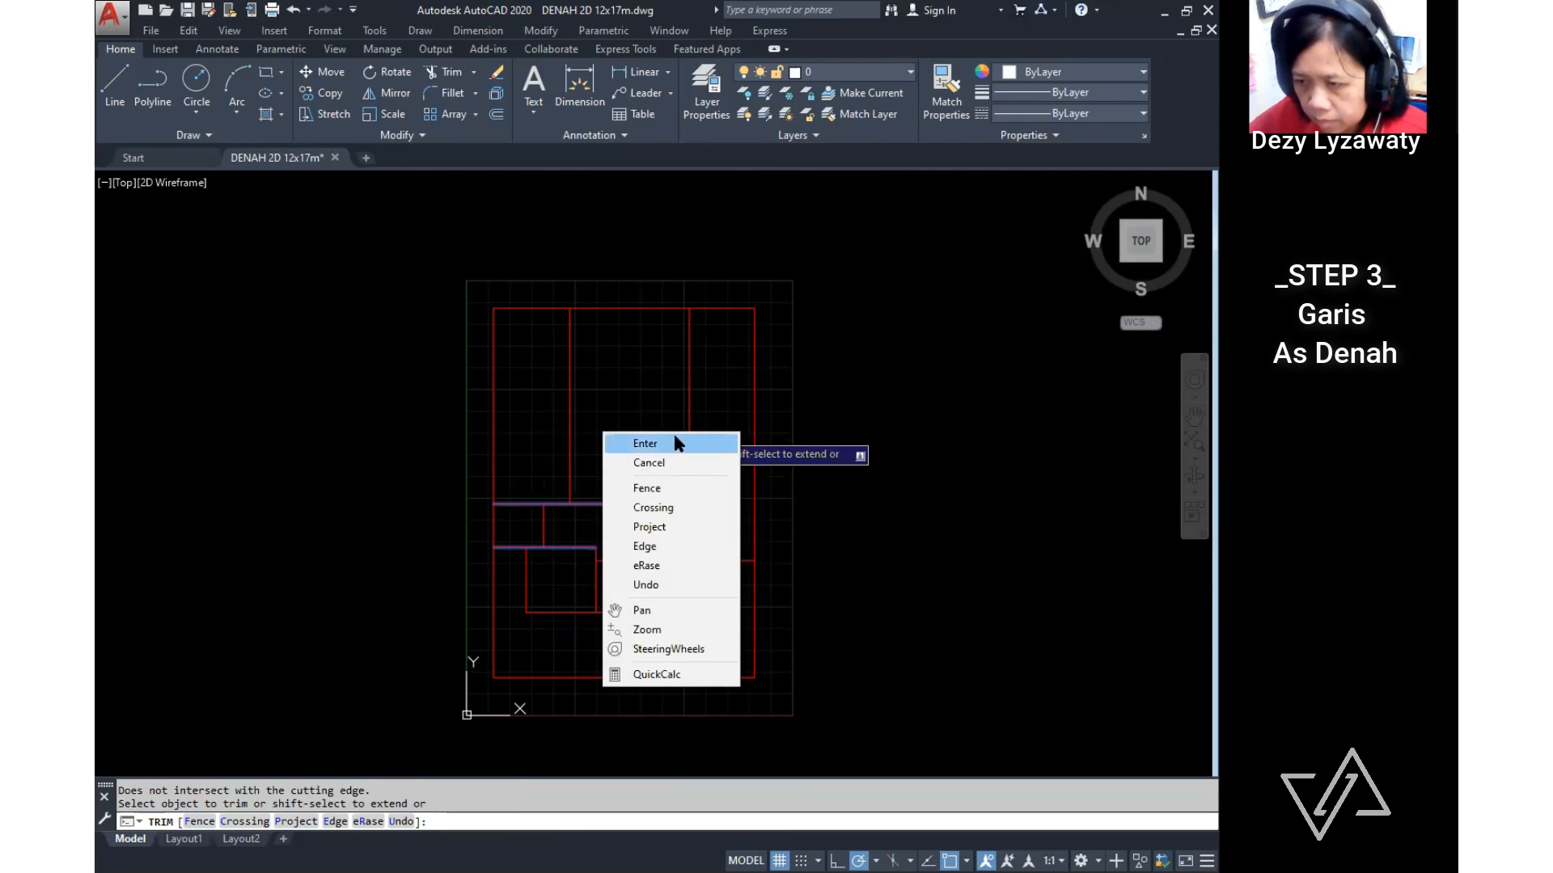
pyautogui.click(674, 441)
# Step: Trim the upper inner horizontal line where it extends right of the vertical at 3500
pyautogui.rightClick(566, 397)
pyautogui.click(609, 407)
pyautogui.click(600, 415)
pyautogui.click(558, 446)
pyautogui.press('Return')
pyautogui.click(590, 503)
pyautogui.rightClick(588, 443)
pyautogui.click(606, 452)
# Step: Copy the rectangle's top horizontal line 4500 downward
pyautogui.click(326, 102)
pyautogui.click(655, 261)
pyautogui.click(624, 364)
pyautogui.rightClick(624, 359)
pyautogui.click(628, 338)
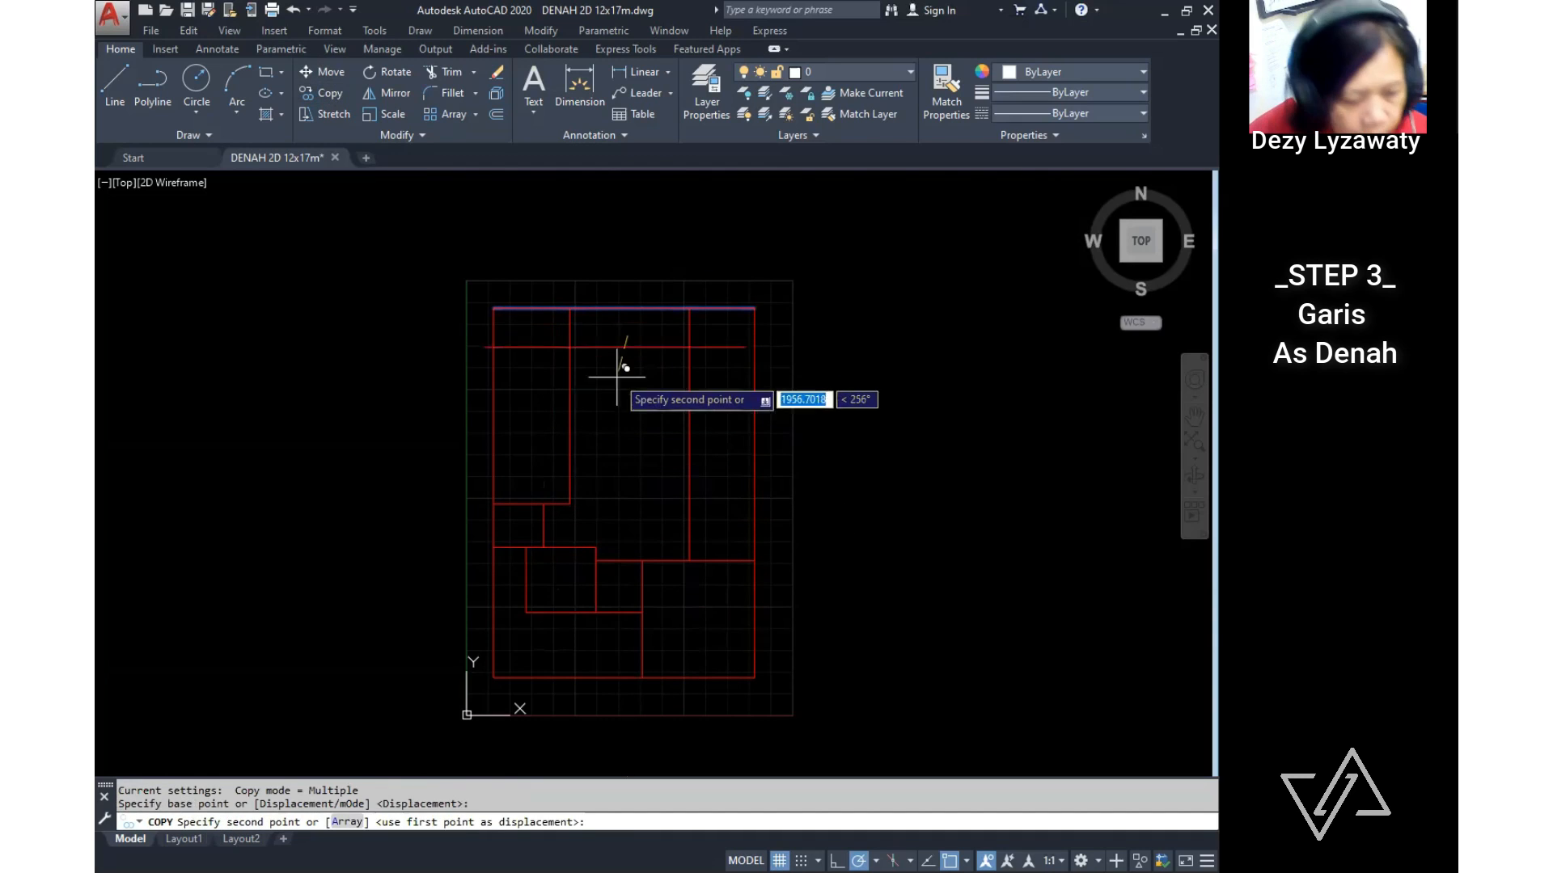
pyautogui.write('4500')
pyautogui.press('Return')
pyautogui.press('Return')
pyautogui.press('Return')
pyautogui.press('Escape')
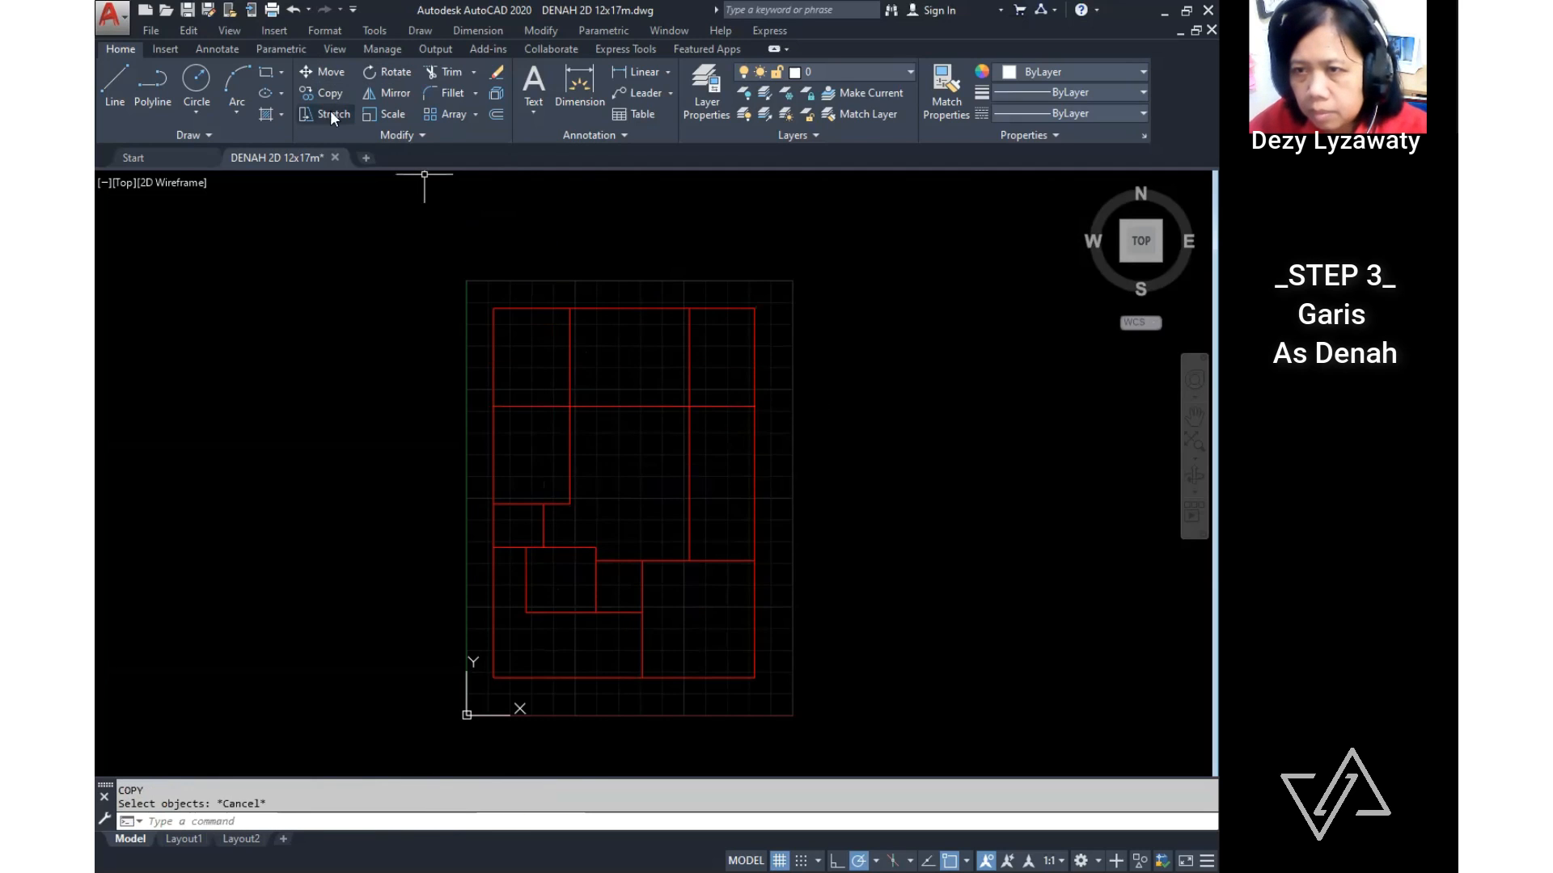
# Step: Trim the copied horizontal line right of the 3500 vertical, and trim the right inner vertical above that horizontal
pyautogui.click(458, 81)
pyautogui.click(571, 395)
pyautogui.click(630, 406)
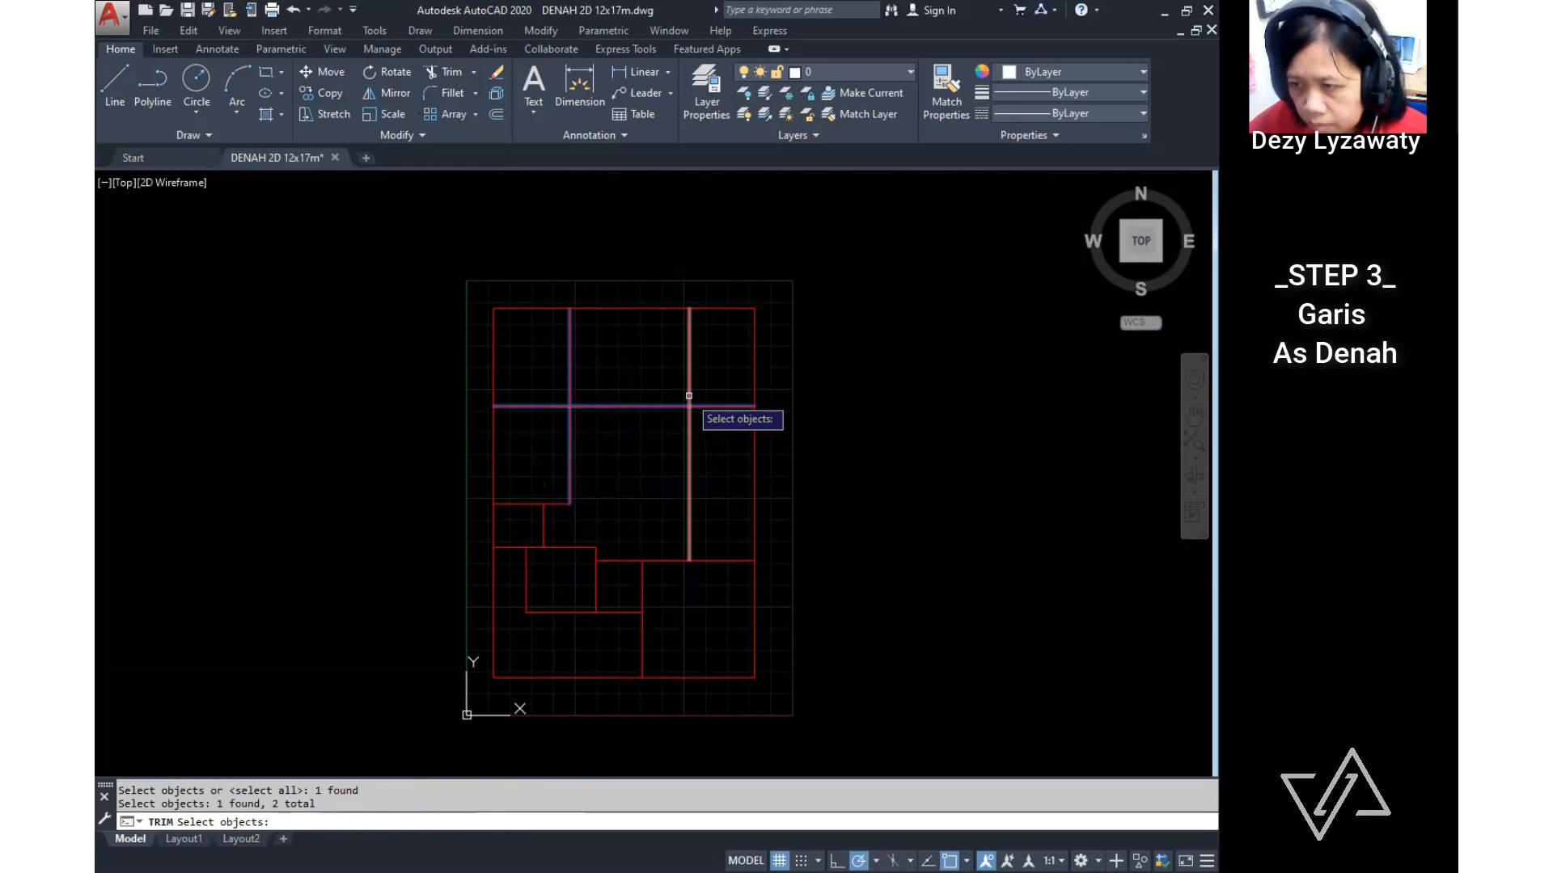
pyautogui.press('Return')
pyautogui.click(689, 388)
pyautogui.click(668, 406)
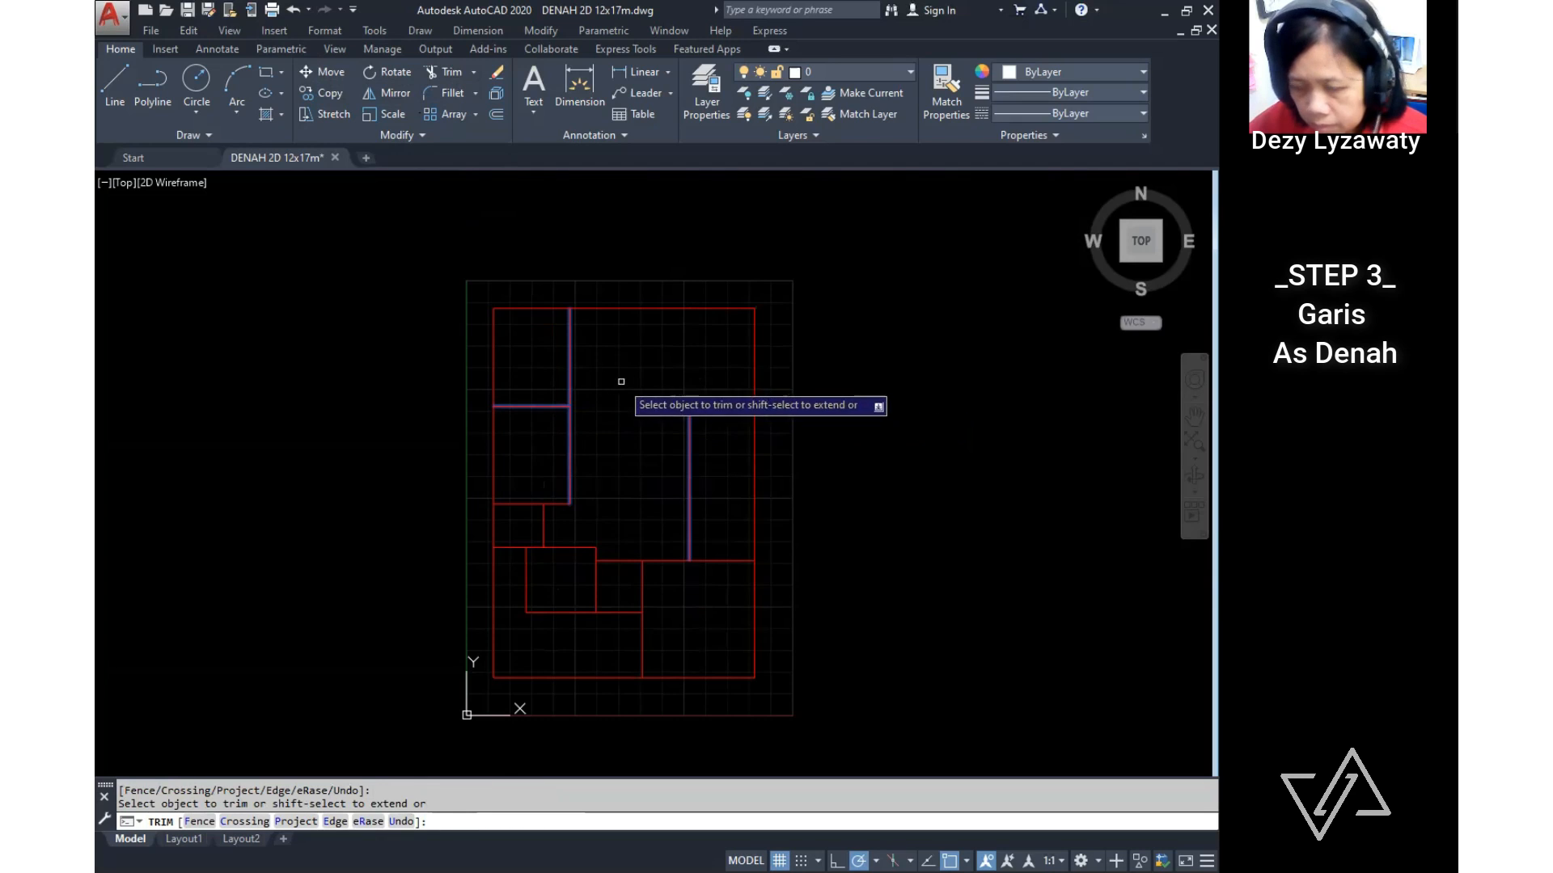
pyautogui.press('Return')
# Step: Copy the rectangle's top horizontal line 3000 downward
pyautogui.click(327, 95)
pyautogui.click(729, 296)
pyautogui.click(722, 324)
pyautogui.press('Return')
pyautogui.click(742, 327)
pyautogui.write('3000')
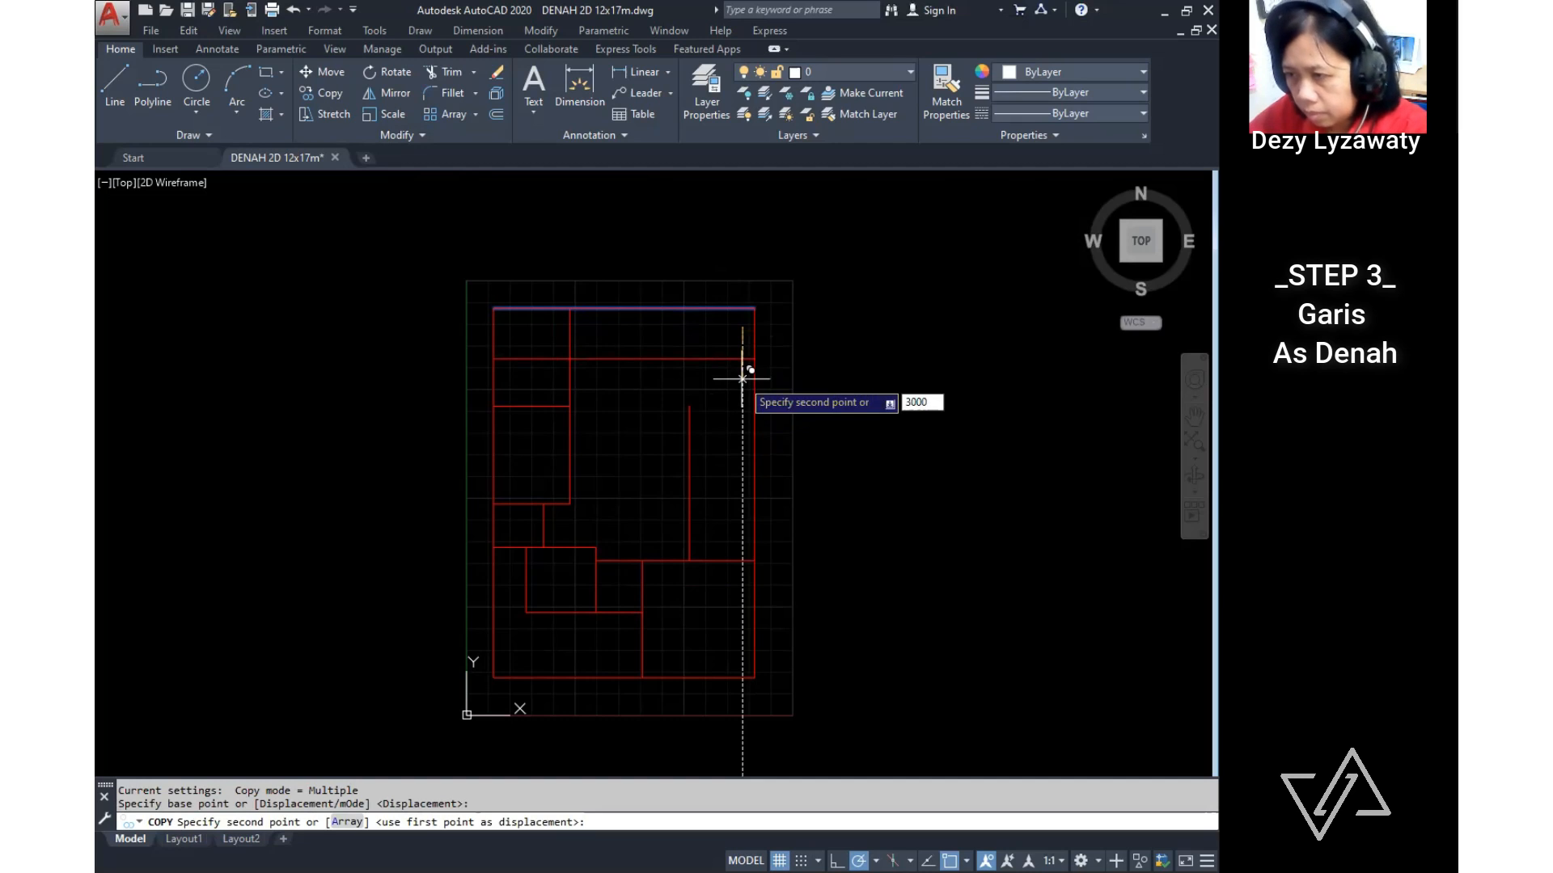
pyautogui.press('Return')
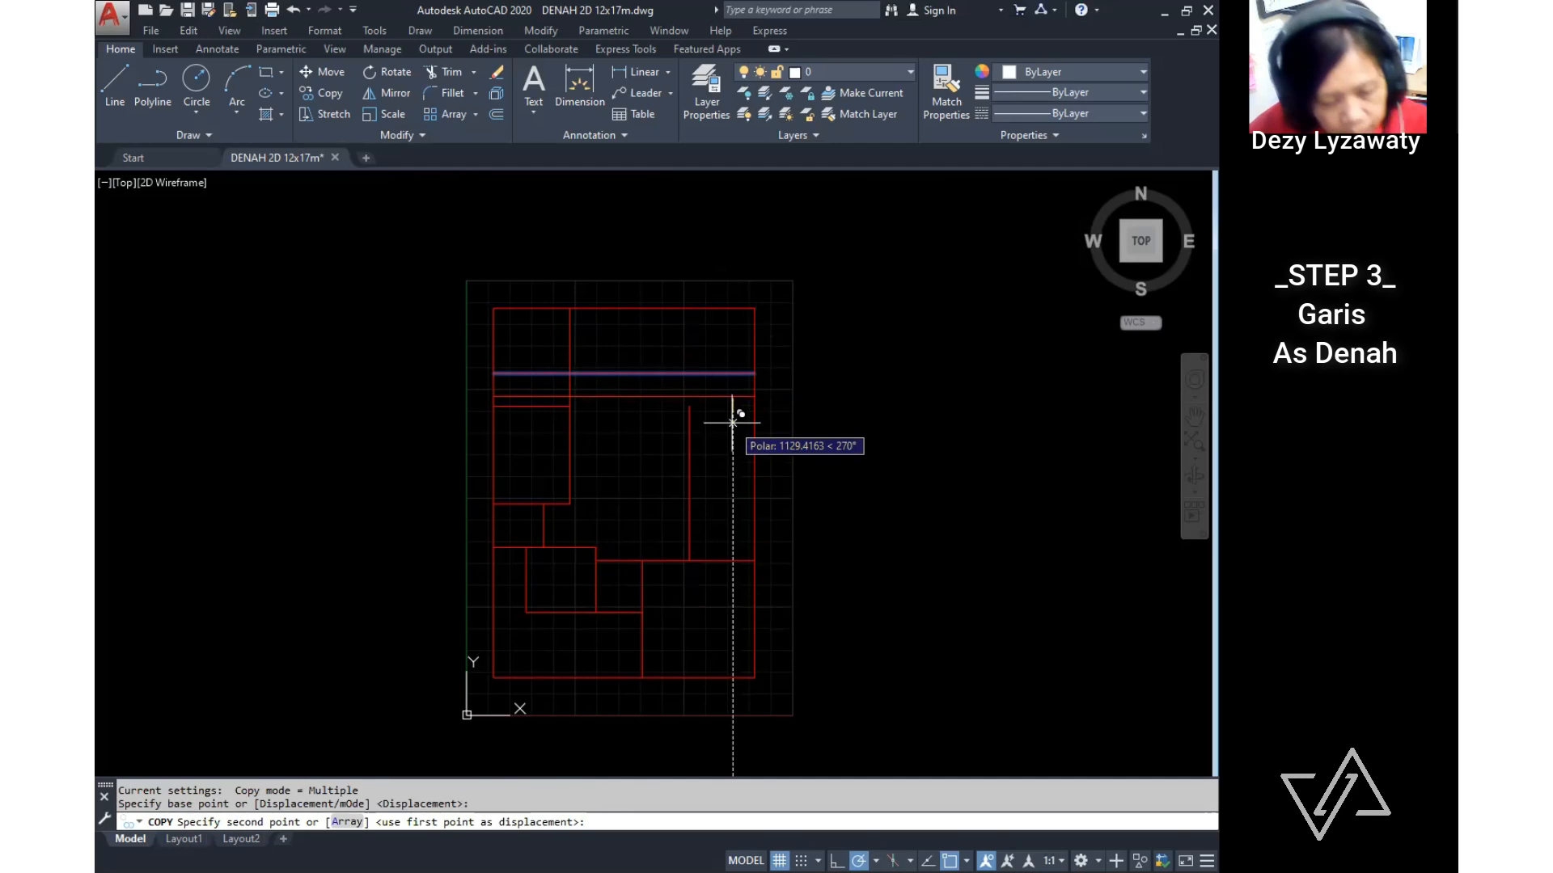
# Step: Copy the new horizontal line a further 2000 downward
pyautogui.write('2000')
pyautogui.press('Return')
pyautogui.press('Escape')
pyautogui.press('Escape')
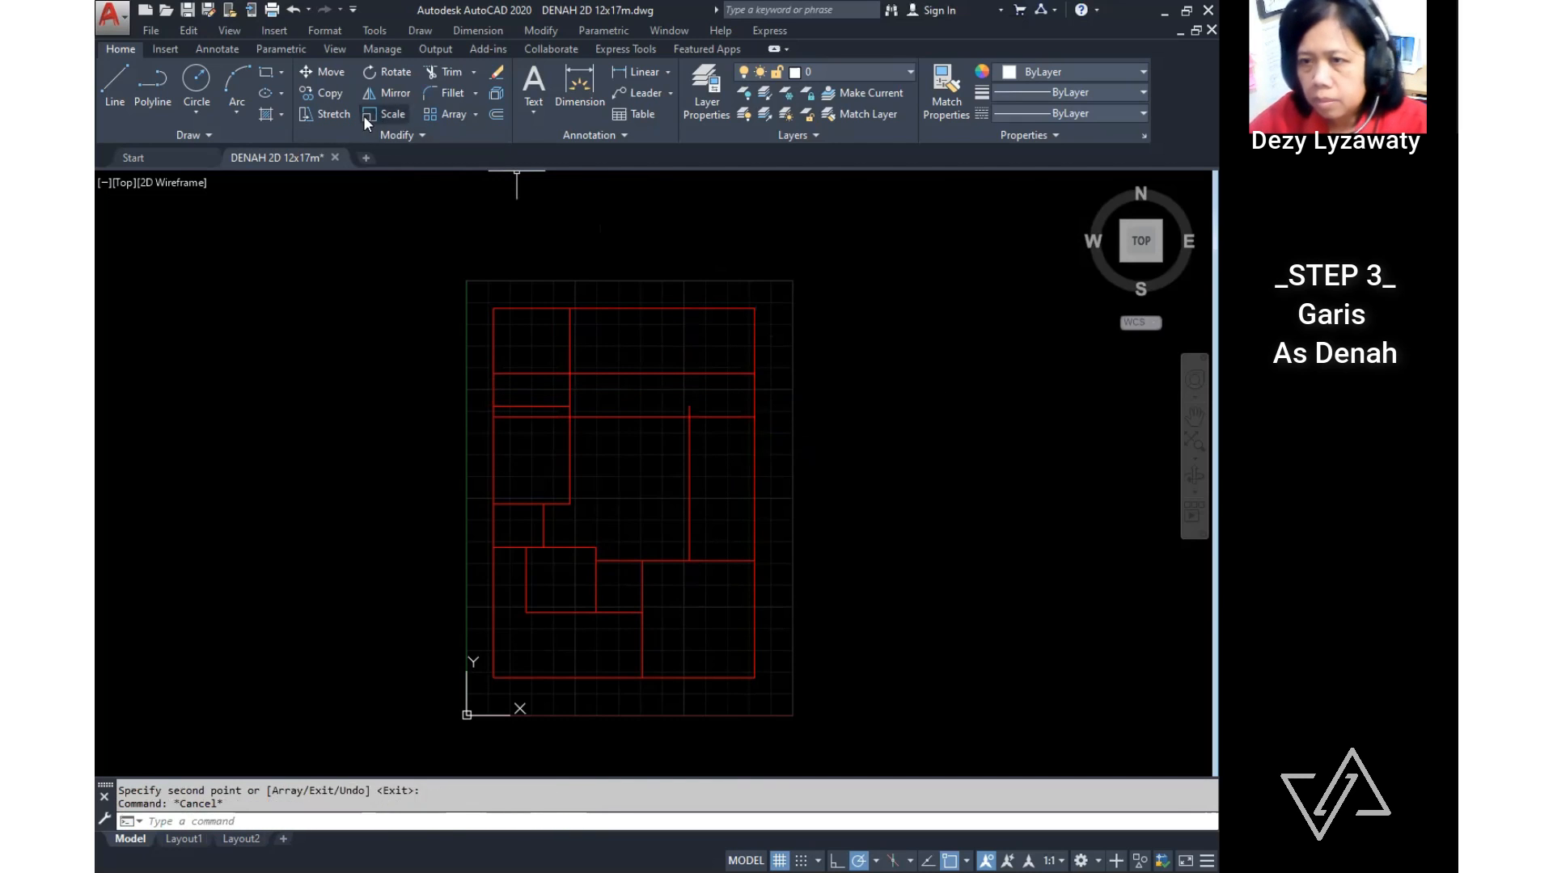
# Step: Trim the two new horizontal lines where they extend left of the 3500 vertical
pyautogui.click(447, 74)
pyautogui.click(570, 382)
pyautogui.press('Return')
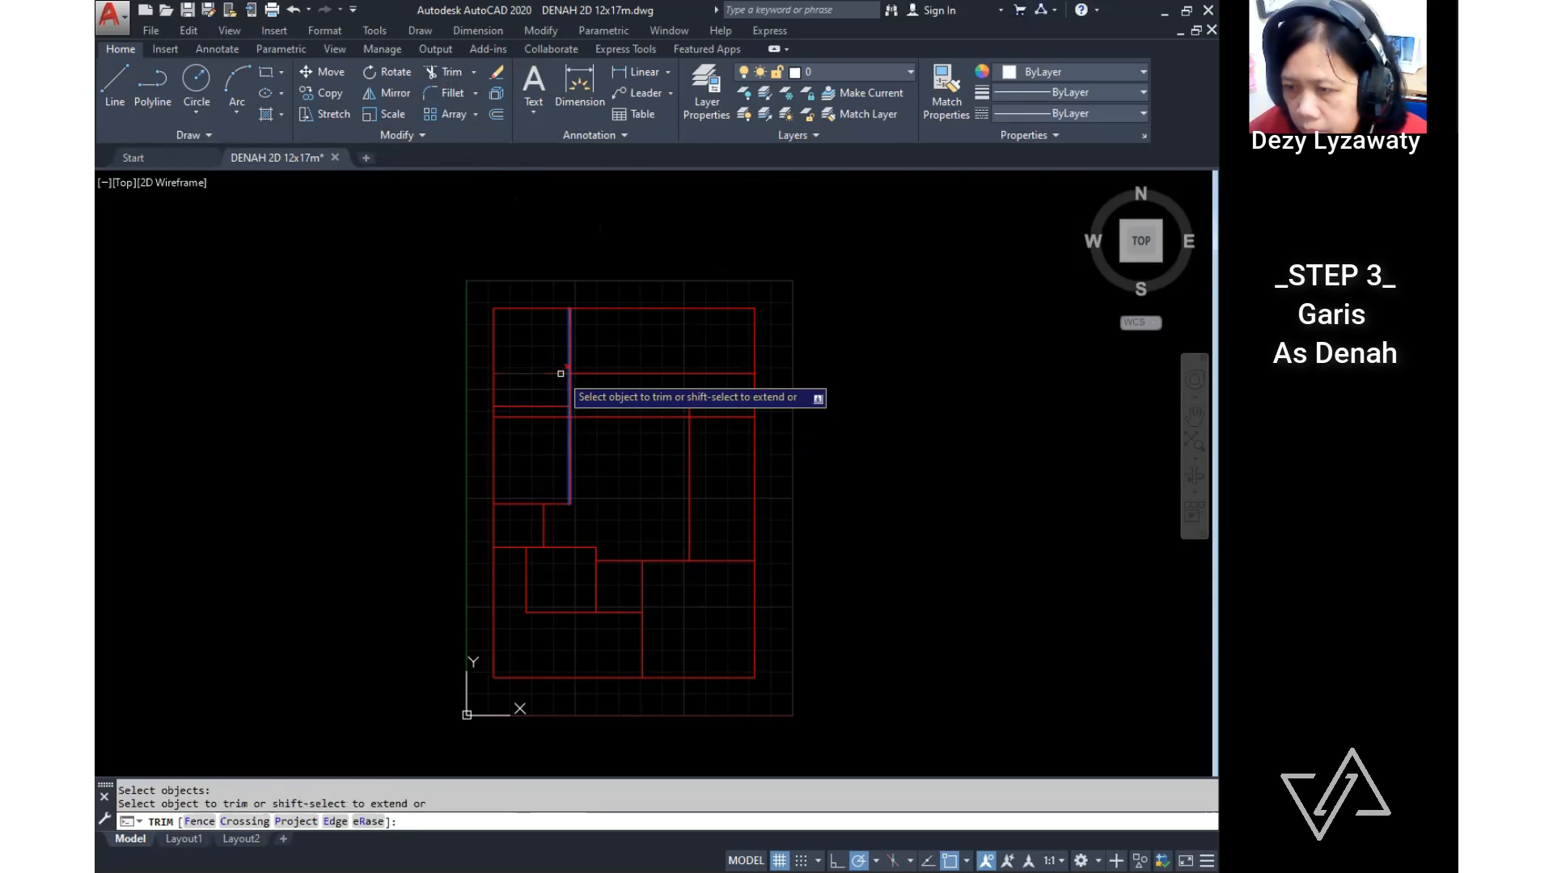
pyautogui.rightClick(678, 395)
pyautogui.click(716, 404)
# Step: Trim the lower of the two new horizontal lines where it extends right of the right inner vertical
pyautogui.click(451, 71)
pyautogui.click(695, 458)
pyautogui.click(665, 464)
pyautogui.rightClick(666, 464)
pyautogui.press('Escape')
# Step: Fillet the right inner vertical with the upper new horizontal line to join them in a sharp corner
pyautogui.write('f')
pyautogui.press('Return')
pyautogui.click(690, 436)
pyautogui.click(639, 373)
pyautogui.press('Escape')
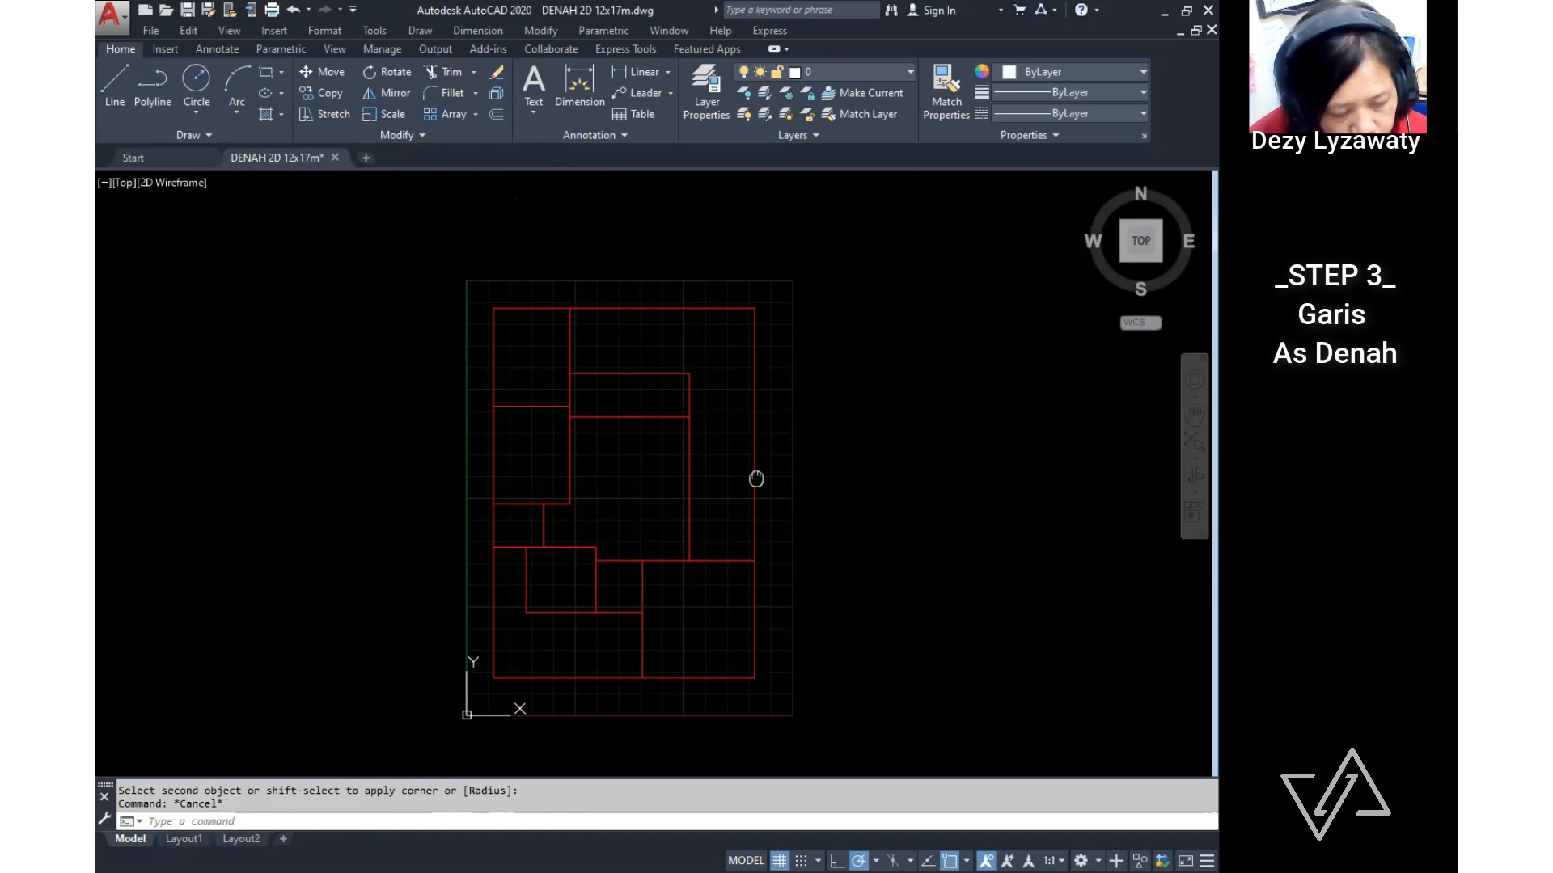
pyautogui.moveTo(756, 478); pyautogui.dragTo(769, 447, button='middle')
pyautogui.scroll(1, 720, 430)
pyautogui.scroll(-1, 748, 435)
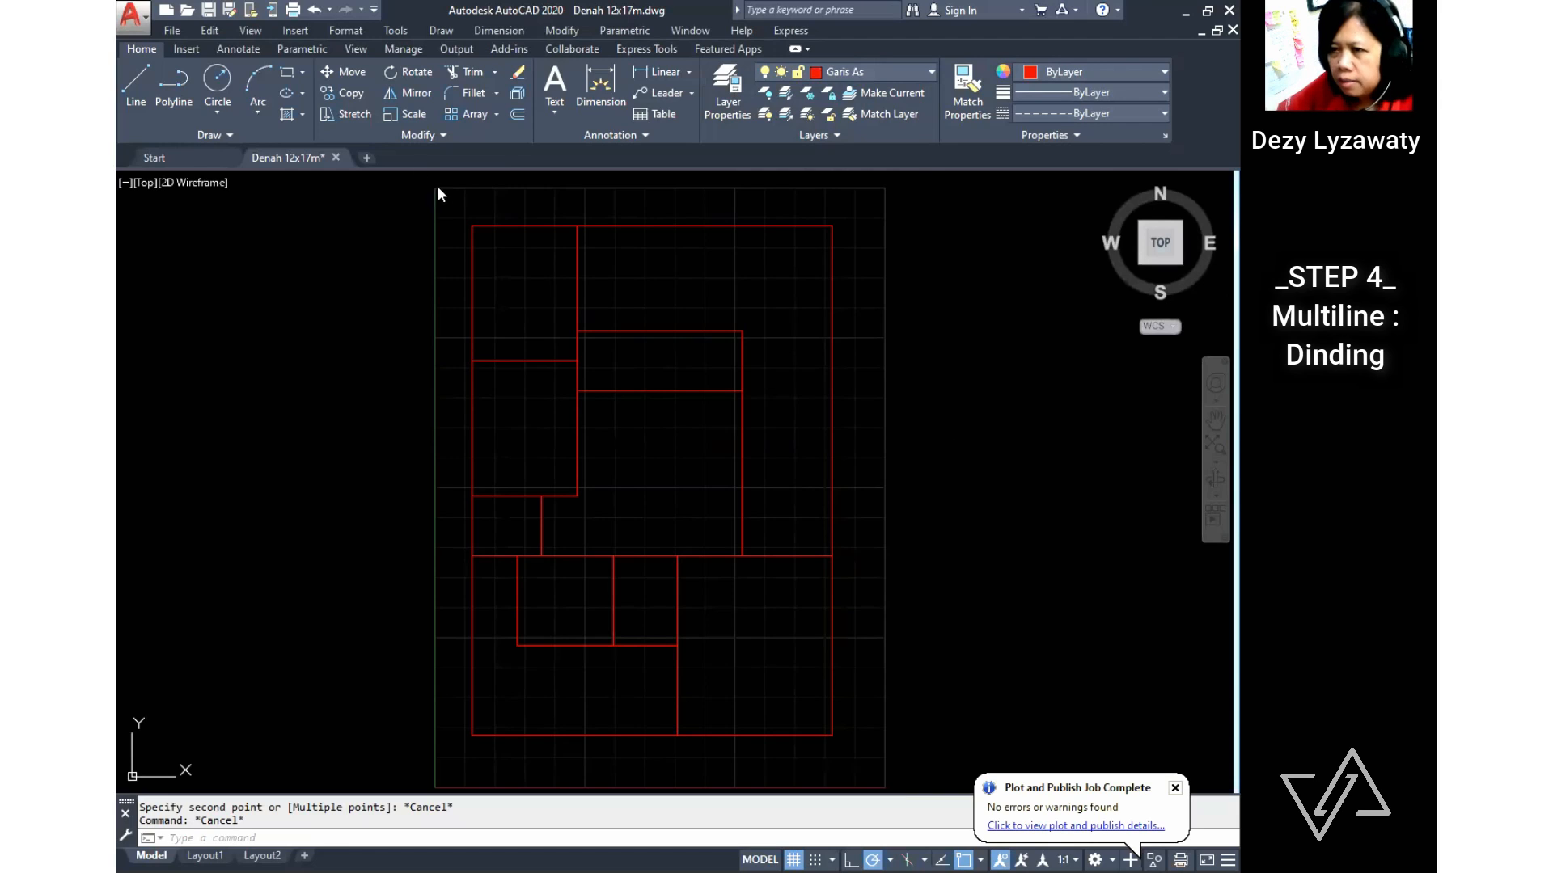
# Step: Make the Dinding layer current for drawing the walls
pyautogui.click(442, 32)
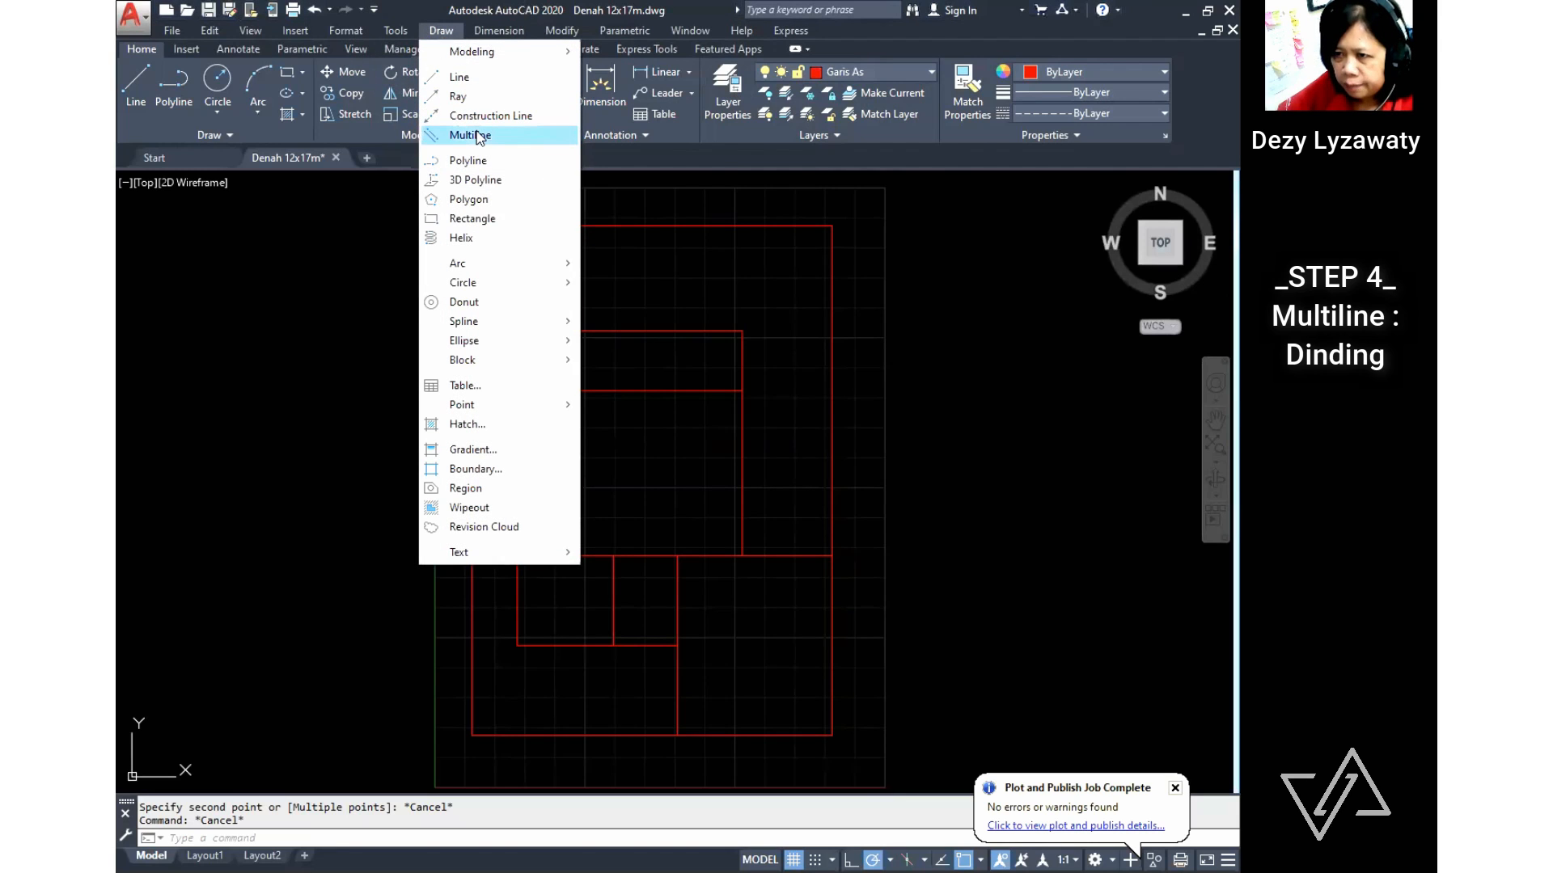
pyautogui.press('Escape')
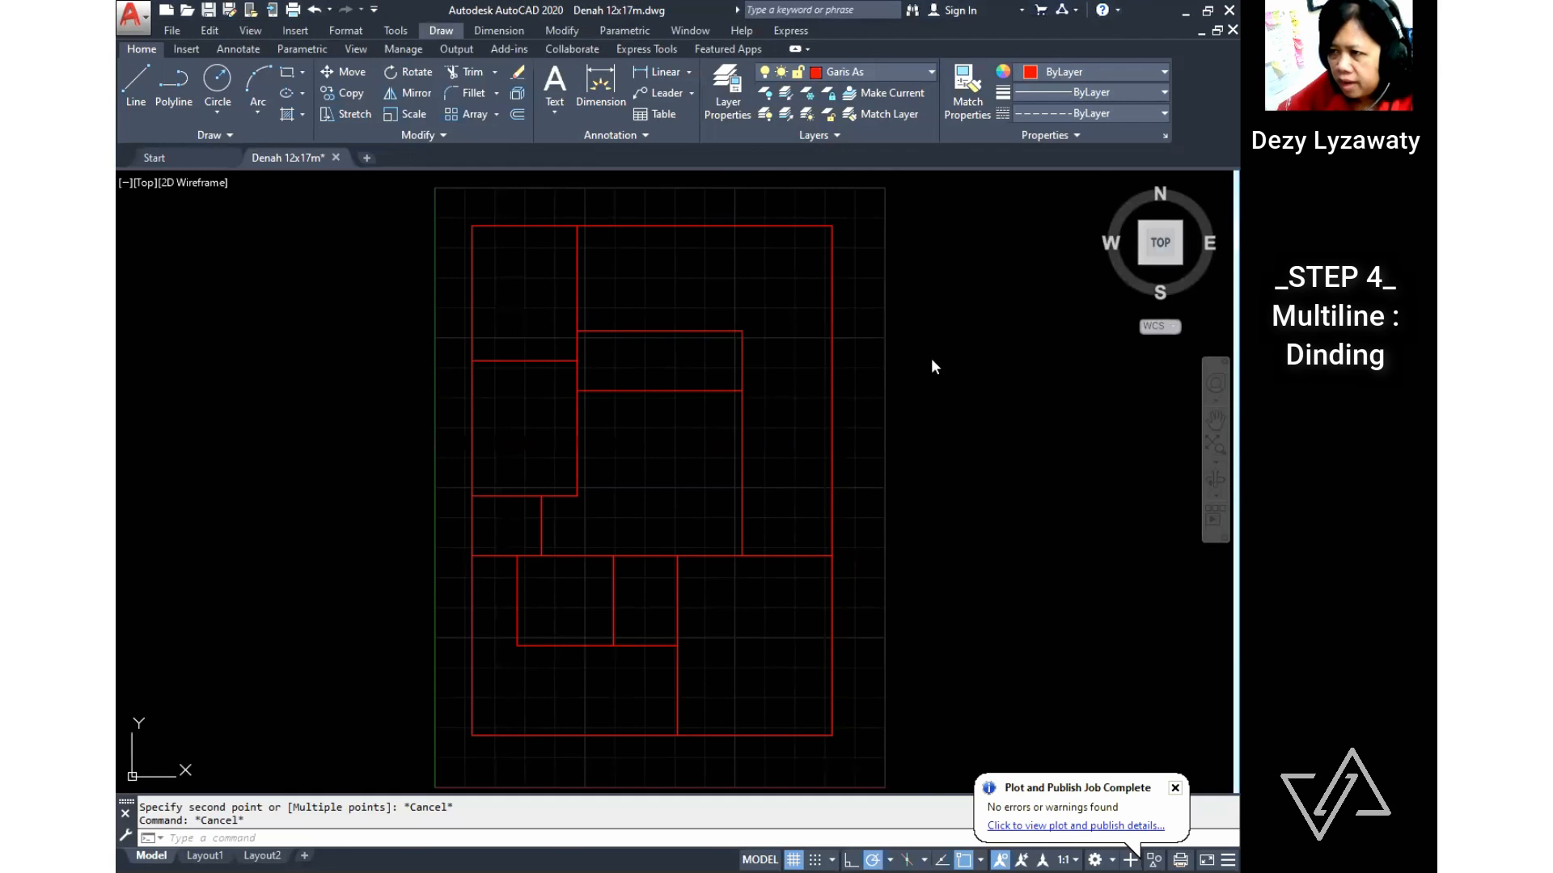
pyautogui.click(922, 73)
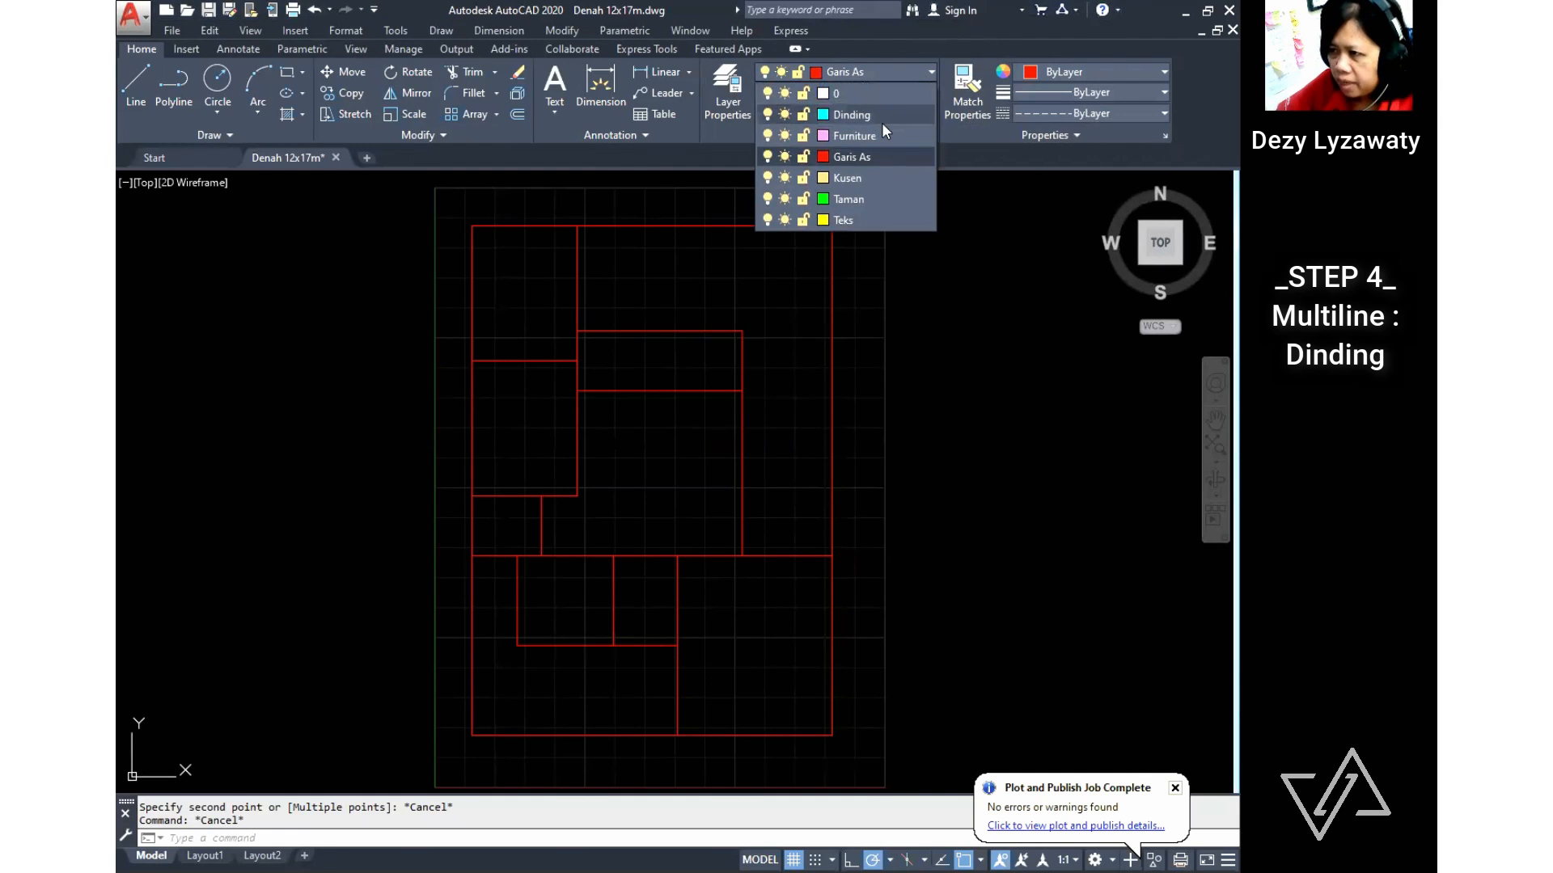
pyautogui.click(881, 120)
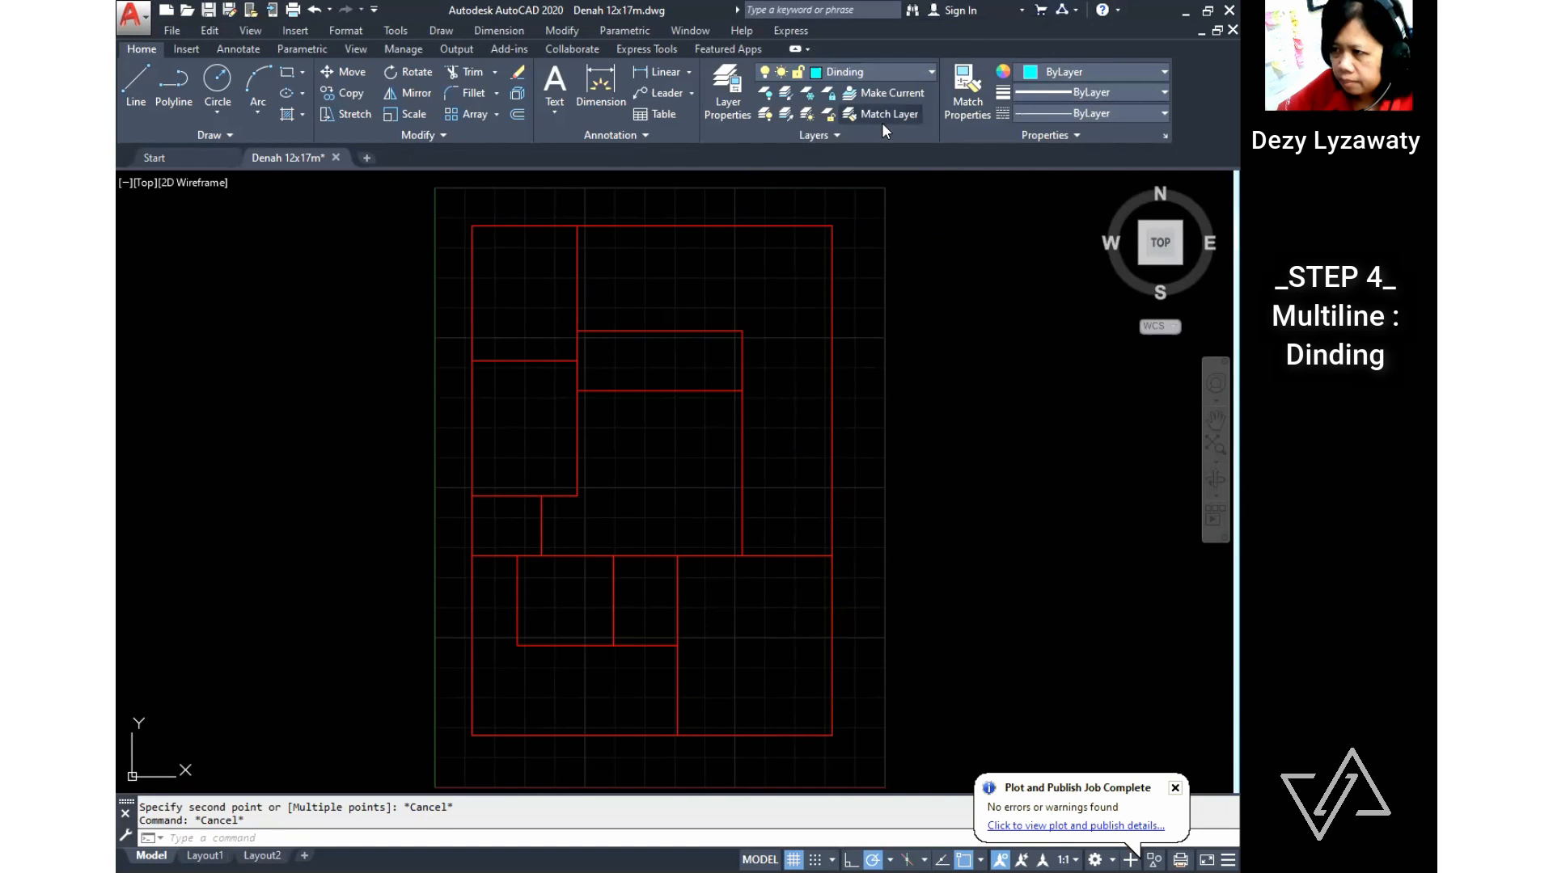
# Step: Start a multiline with its scale set to 150 and its justification set to Zero
pyautogui.click(444, 30)
pyautogui.click(482, 136)
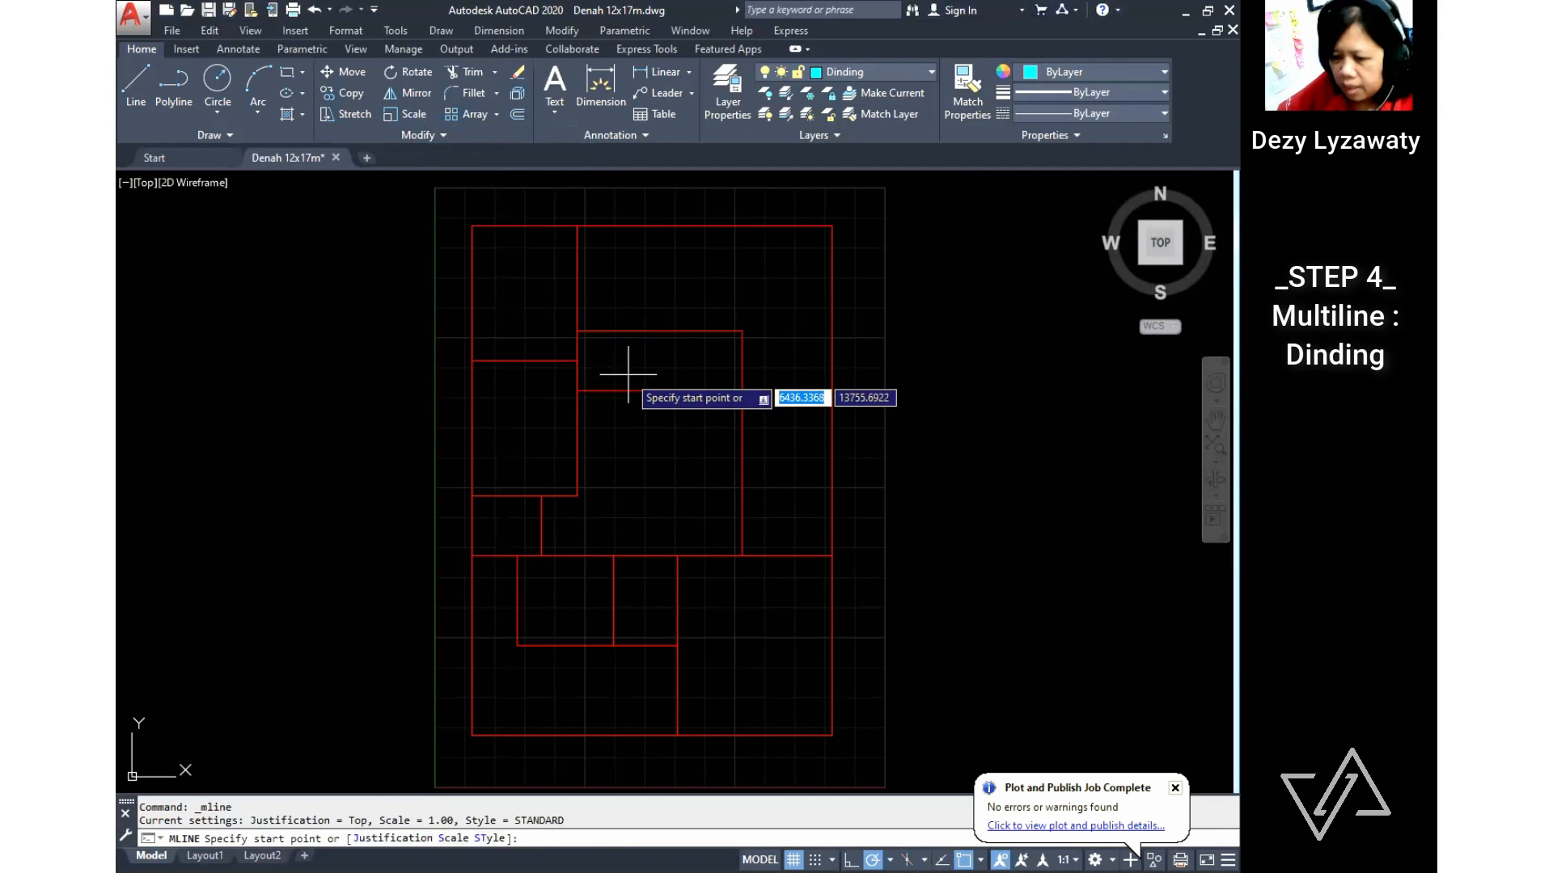
pyautogui.write('s')
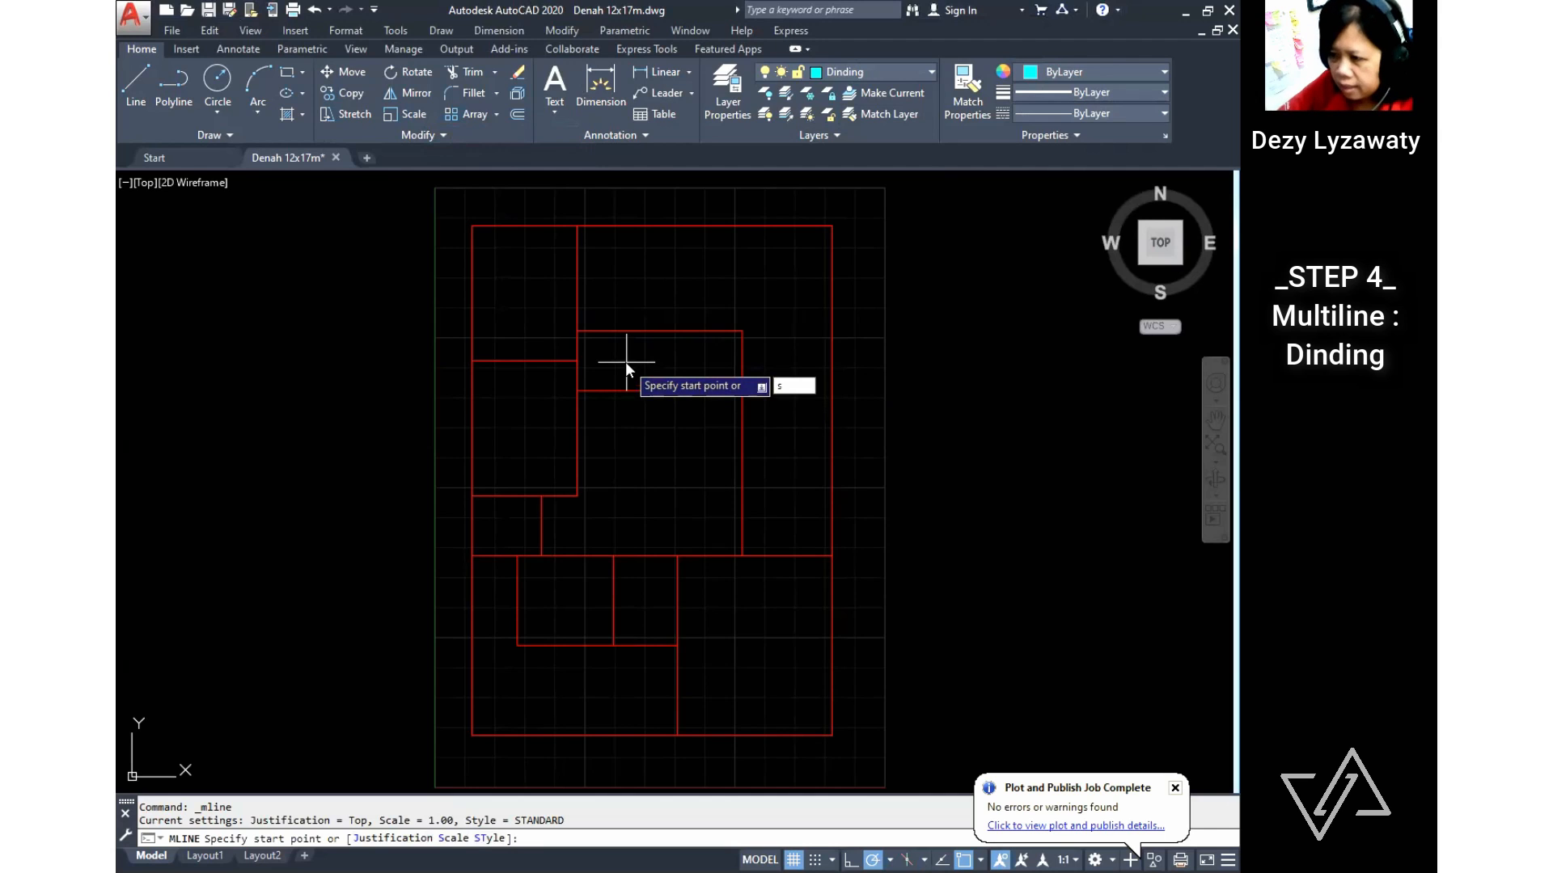
pyautogui.press('Return')
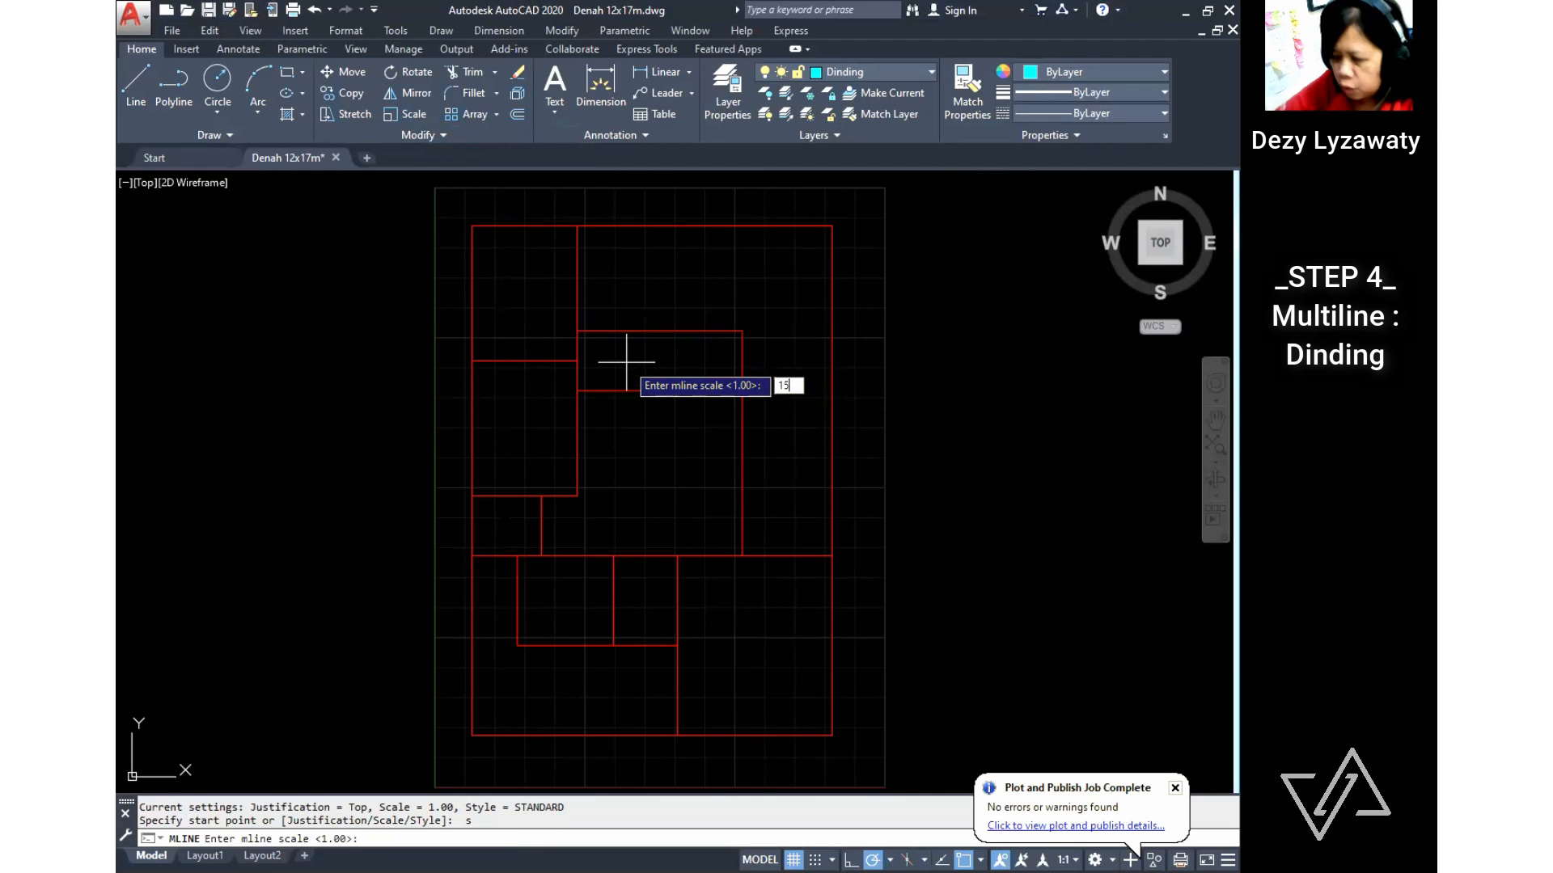
pyautogui.write('150')
pyautogui.press('Return')
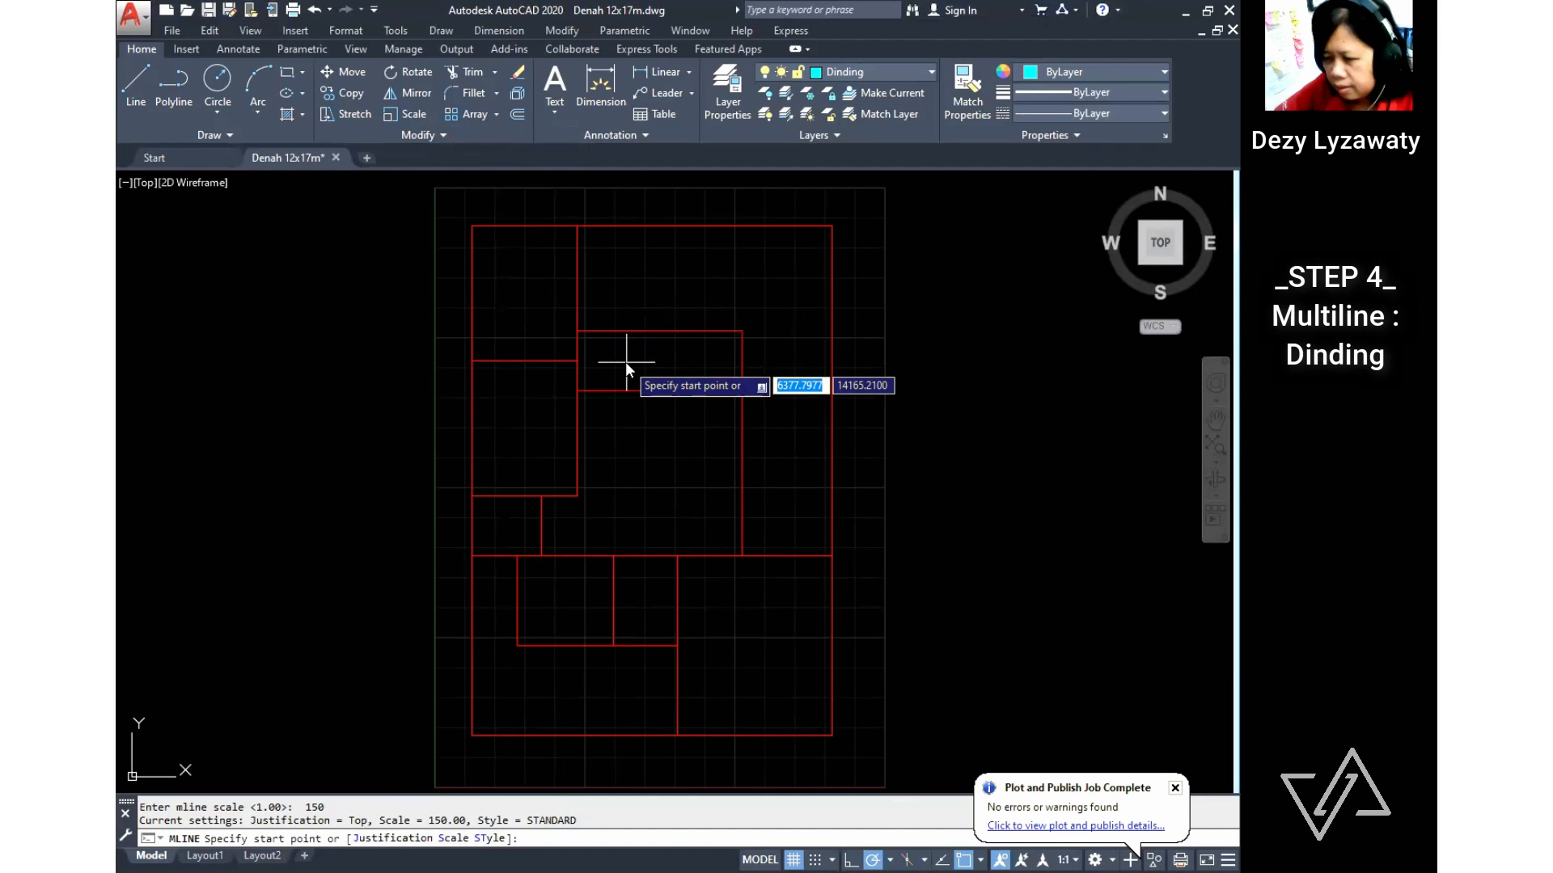
pyautogui.scroll(-2, 626, 364)
pyautogui.write('j')
pyautogui.press('Return')
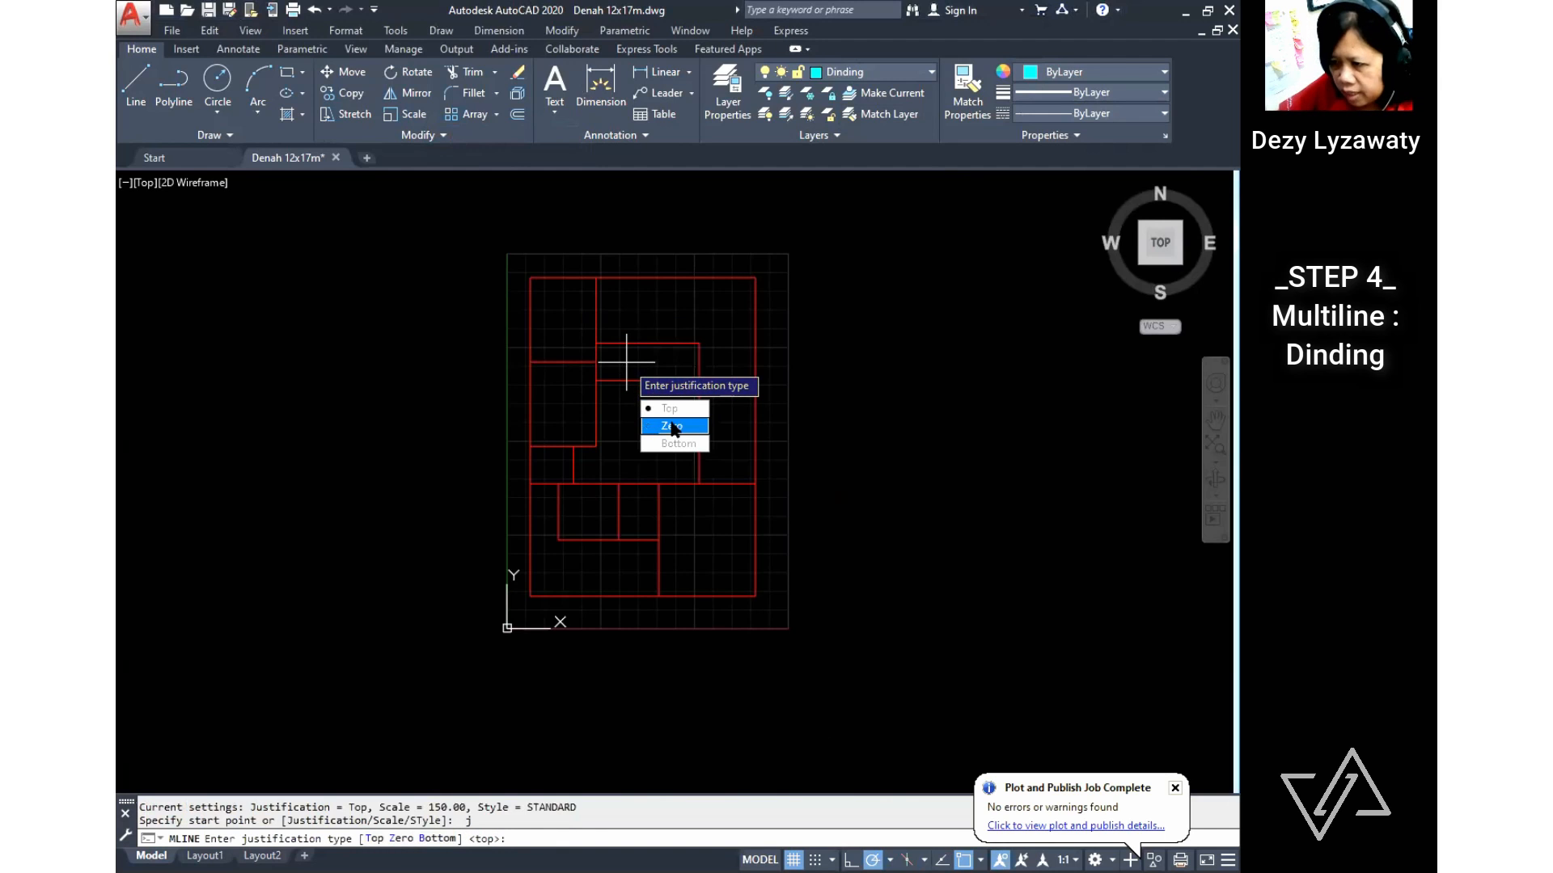
pyautogui.click(674, 427)
pyautogui.scroll(2, 633, 356)
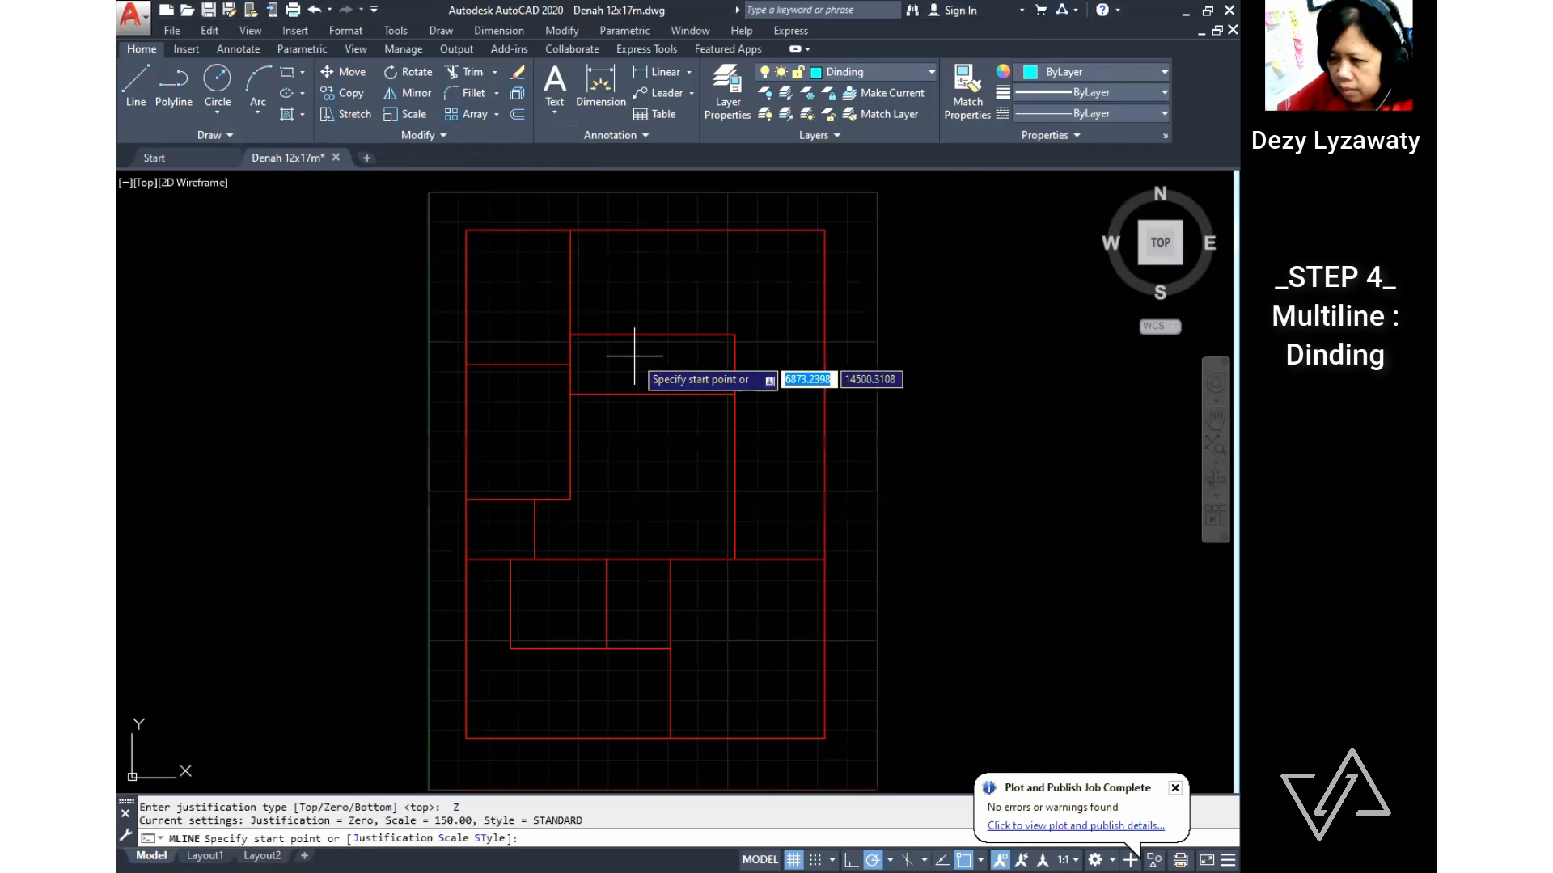
# Step: Draw the outer wall multiline along the left, upper and right boundary axes, starting at the lower-left corner
pyautogui.click(466, 738)
pyautogui.click(467, 230)
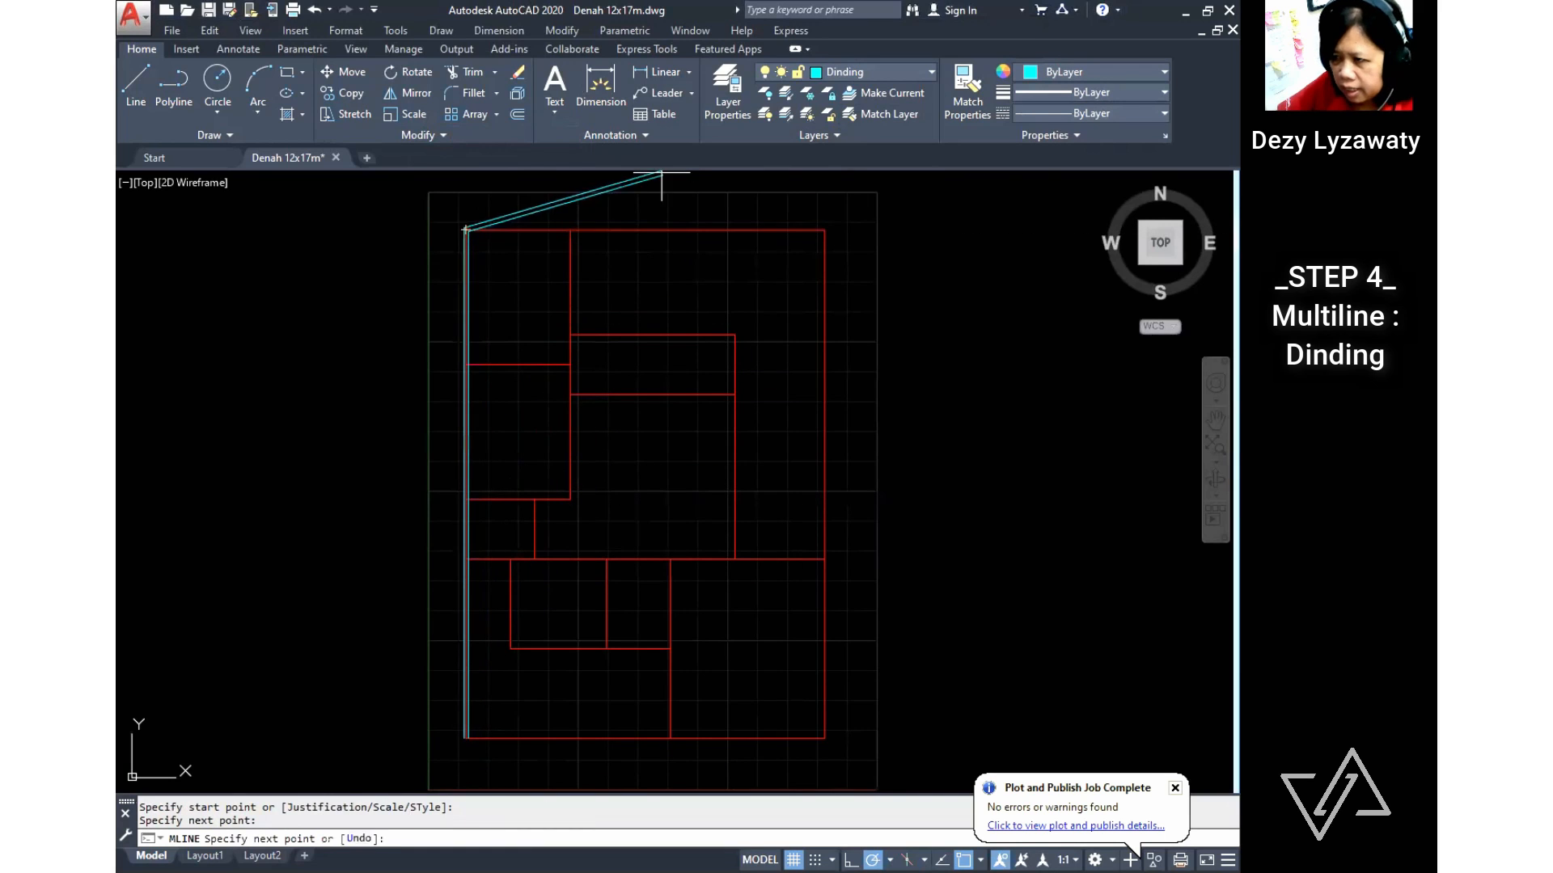
pyautogui.click(824, 230)
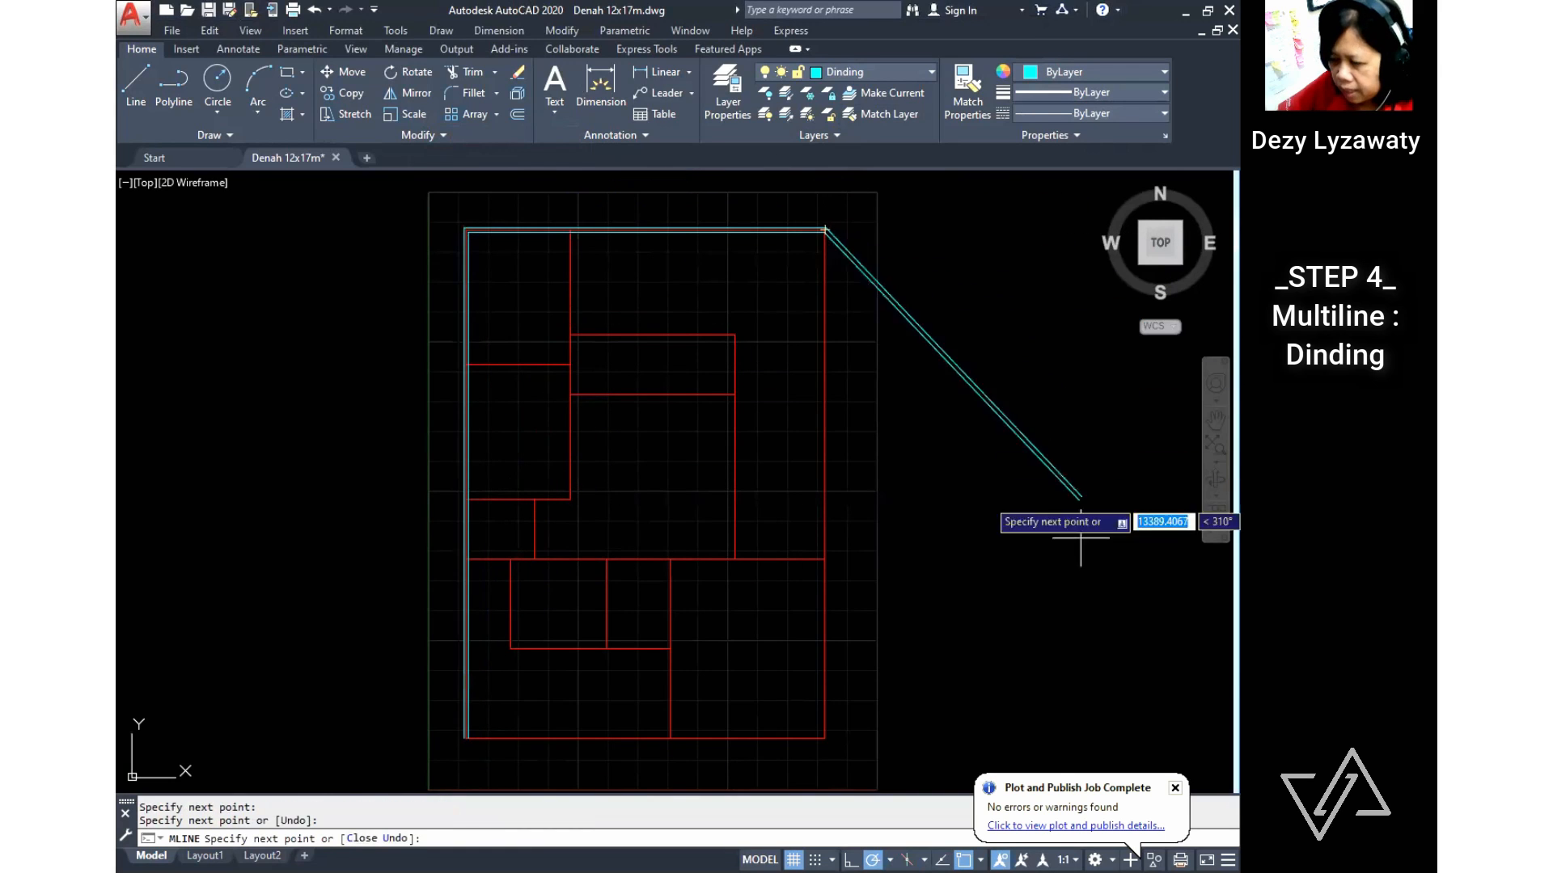
pyautogui.click(823, 738)
pyautogui.press('Return')
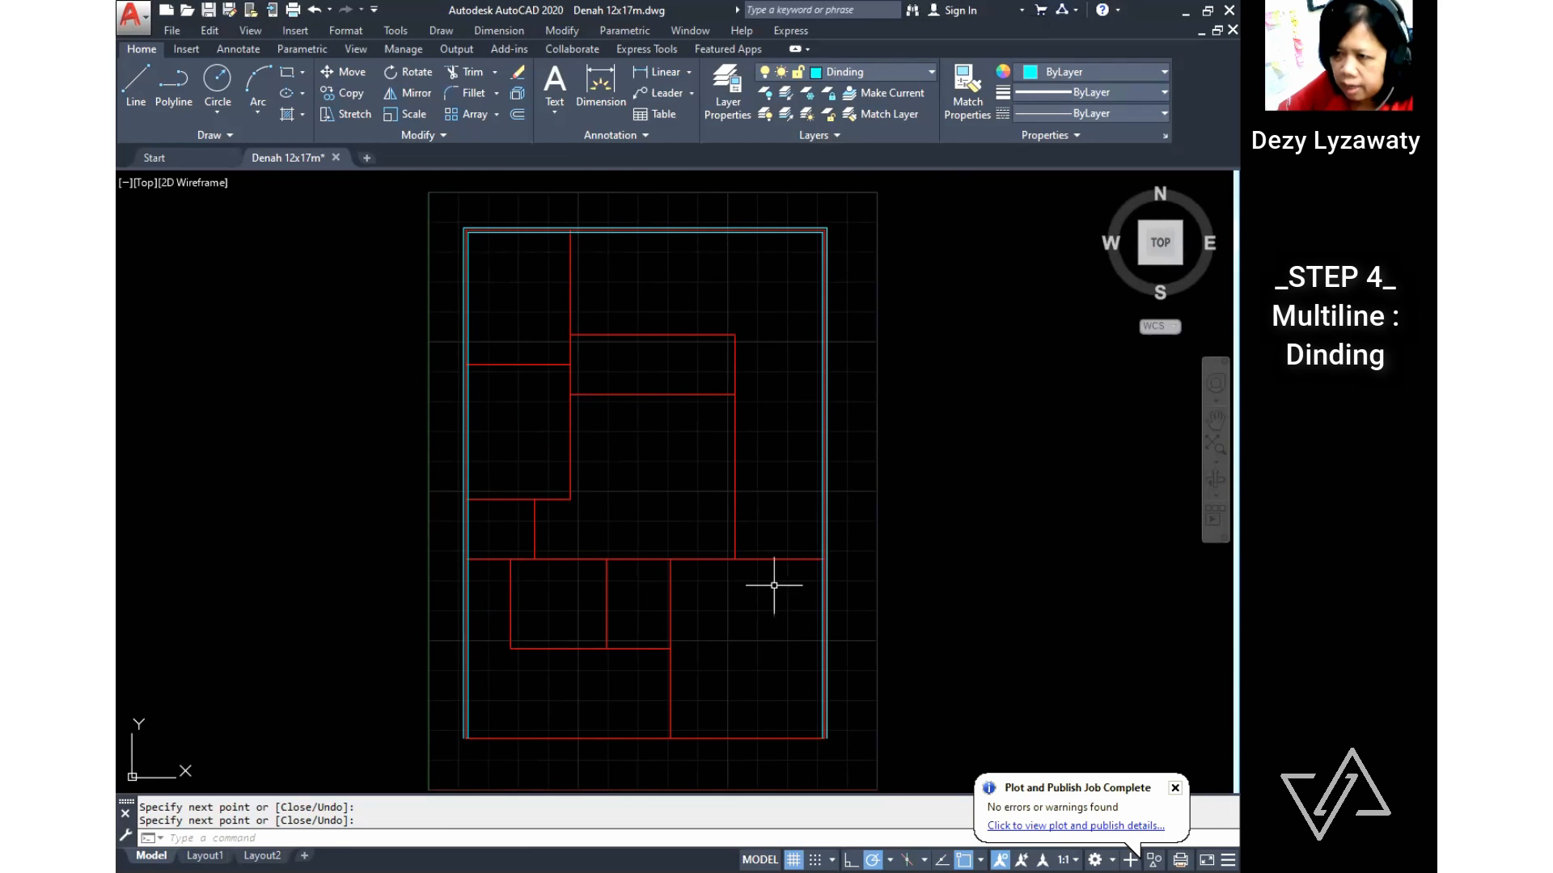
# Step: Draw a multiline wall along the upper, right and lower axes of the room on the middle of the left outer wall
pyautogui.click(432, 33)
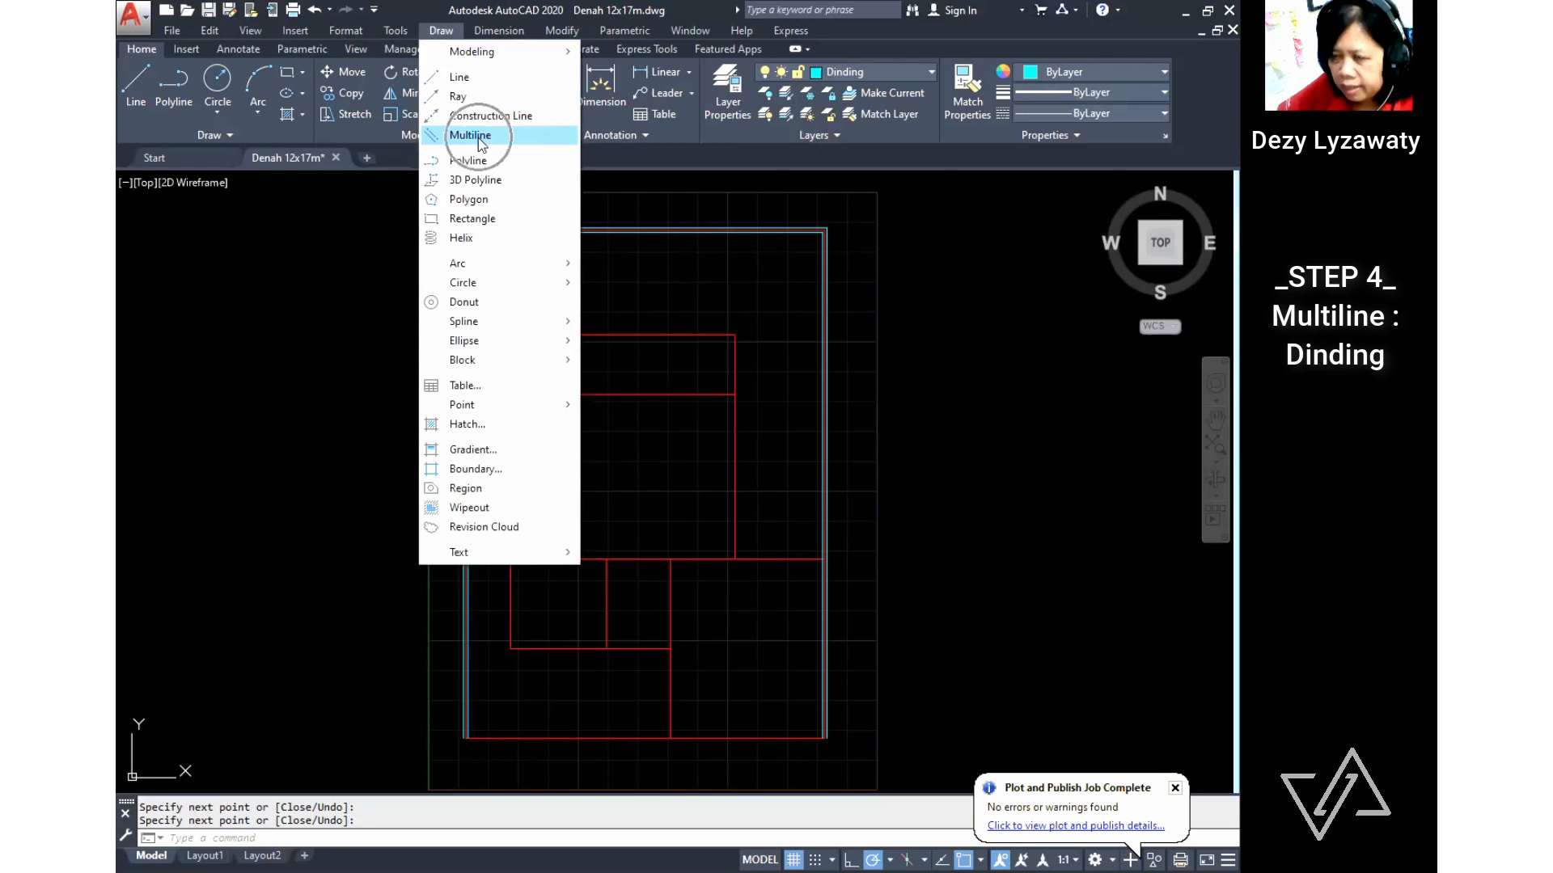
pyautogui.click(477, 136)
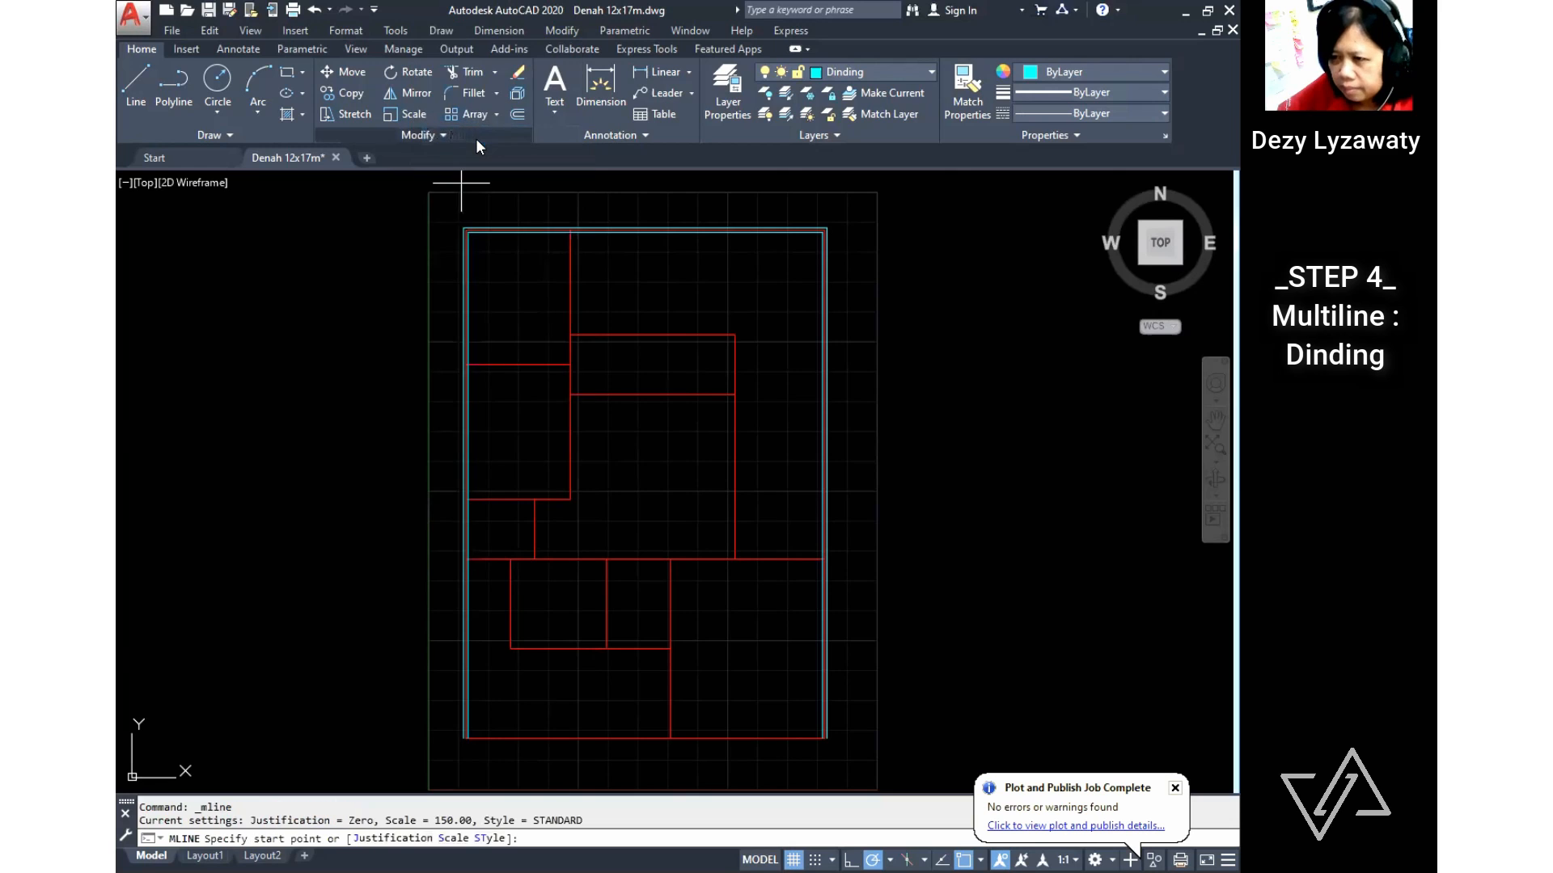
pyautogui.click(467, 364)
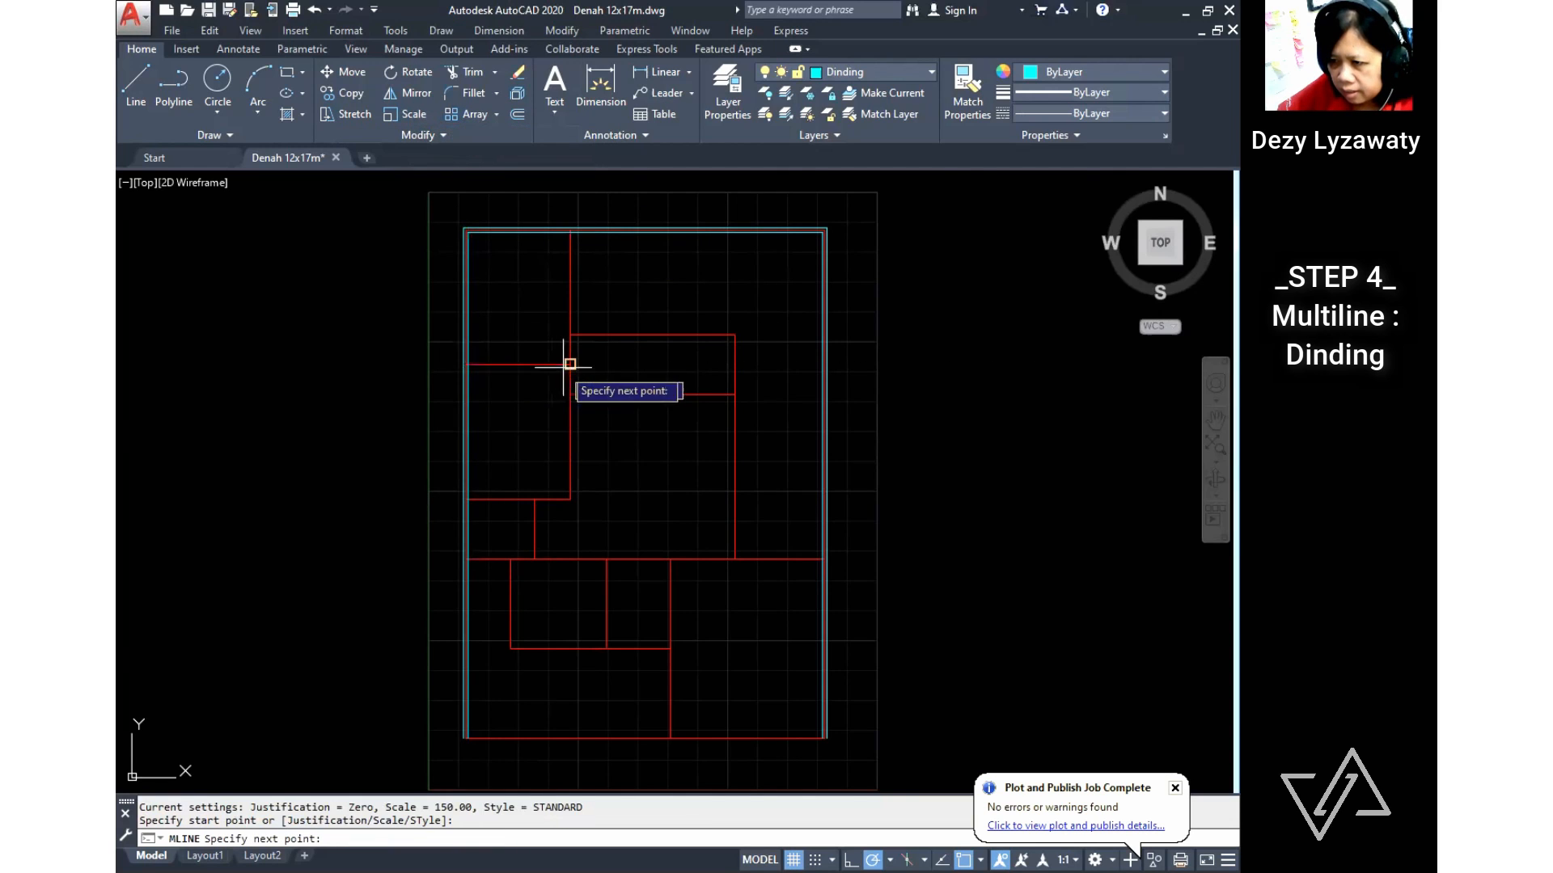
pyautogui.click(570, 364)
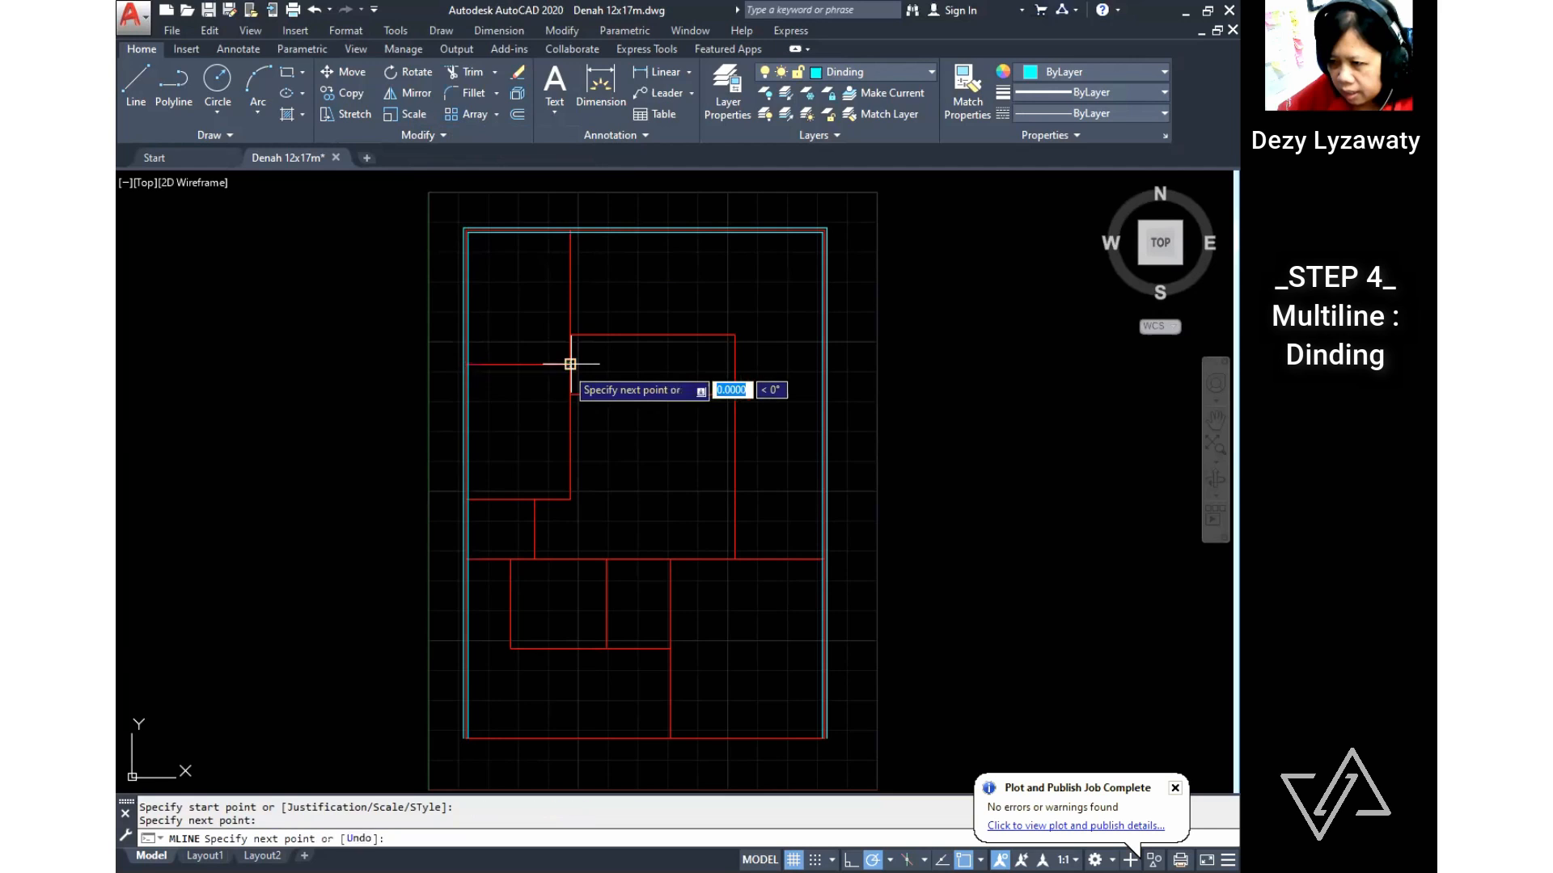
pyautogui.click(570, 499)
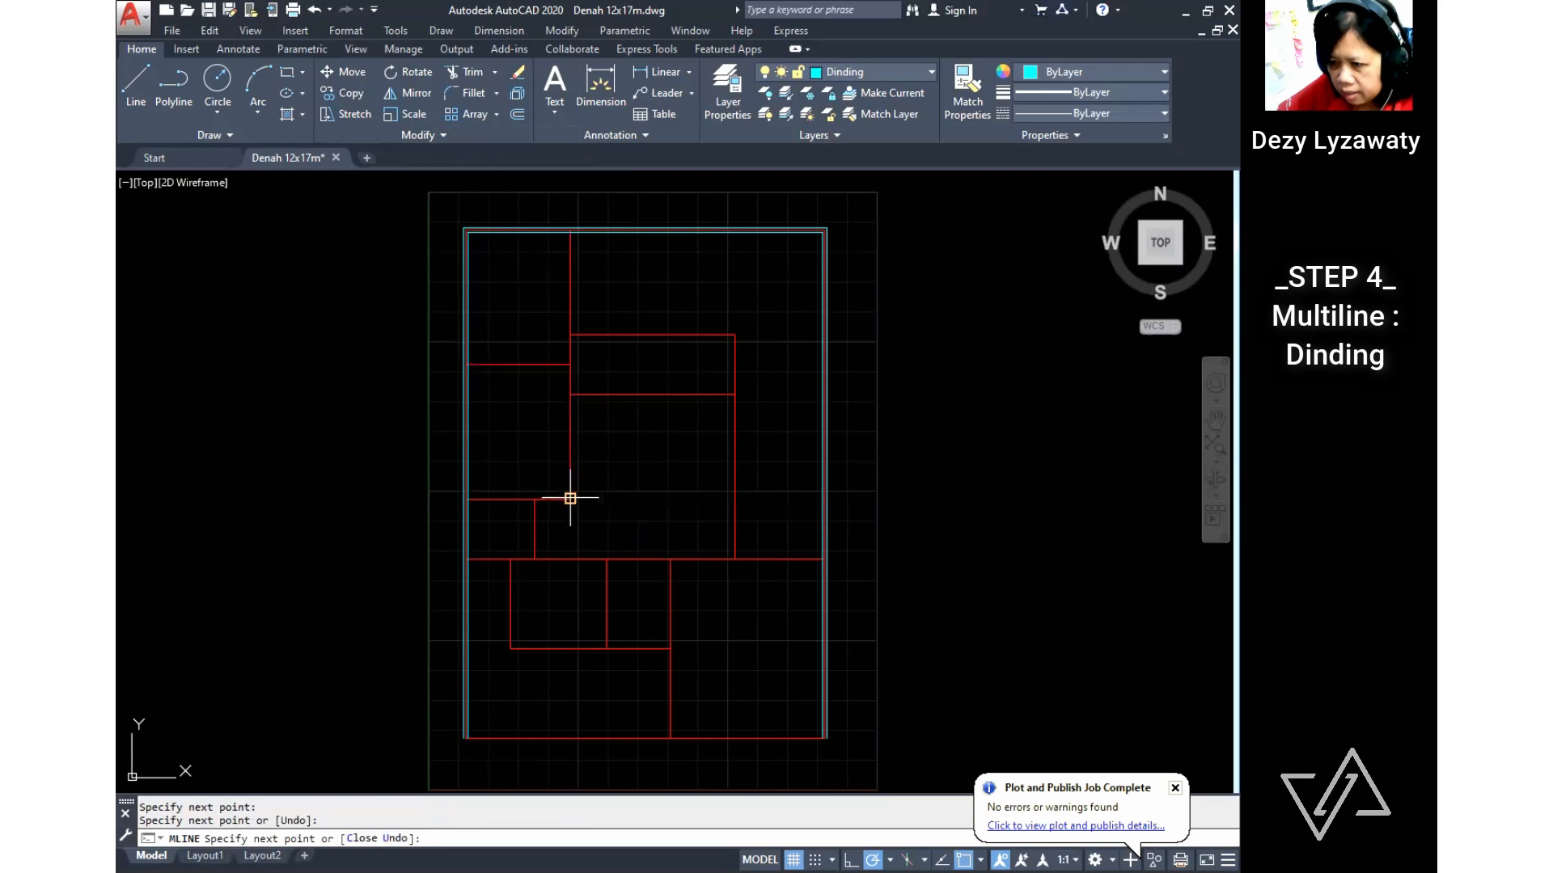
pyautogui.click(463, 499)
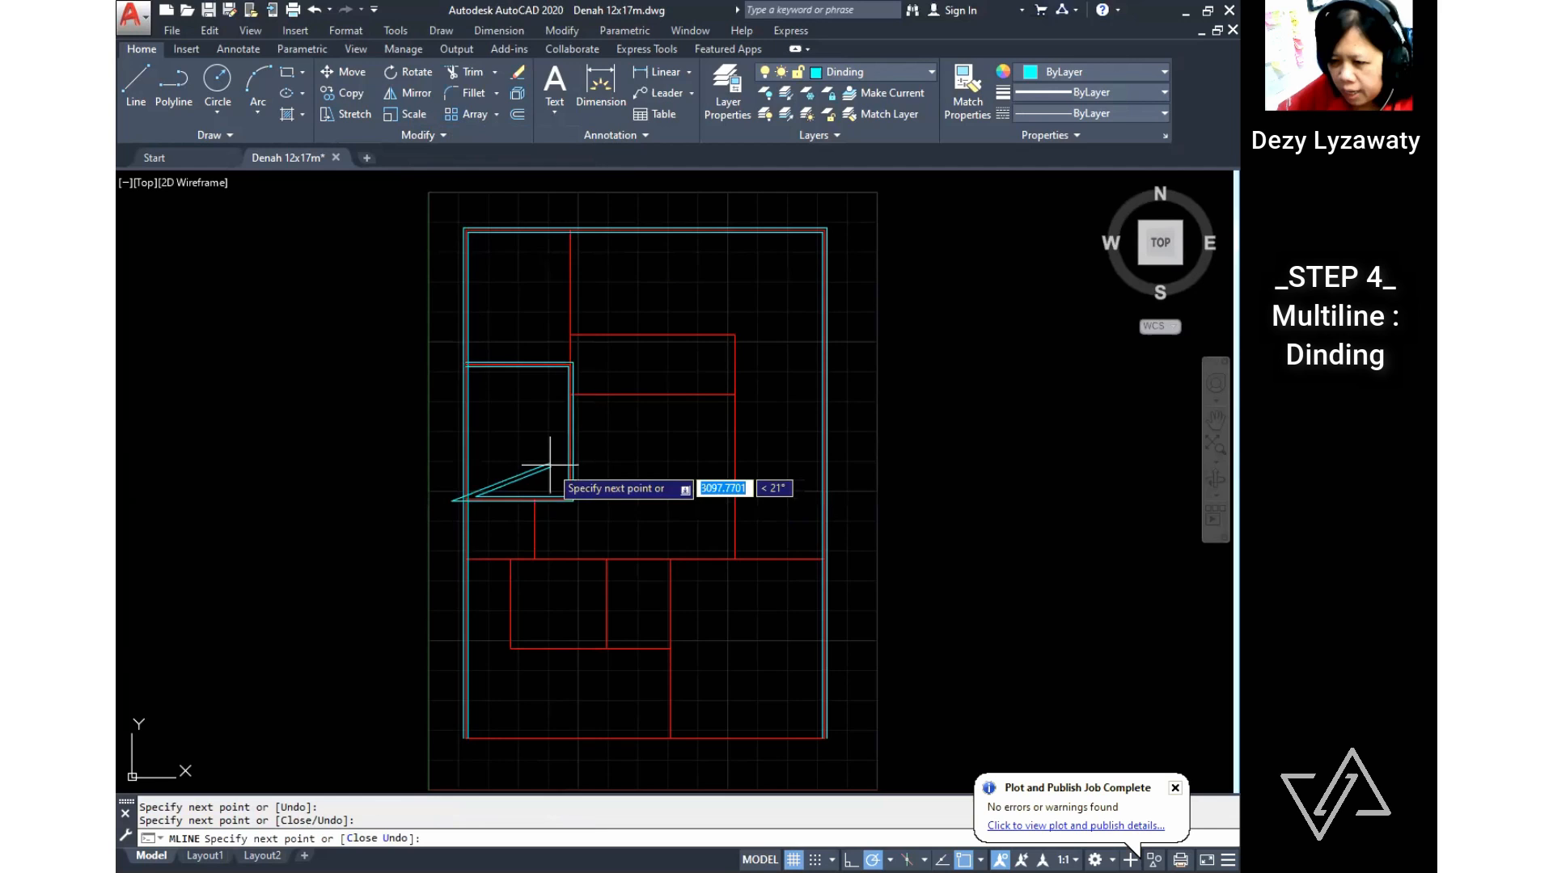
pyautogui.press('Return')
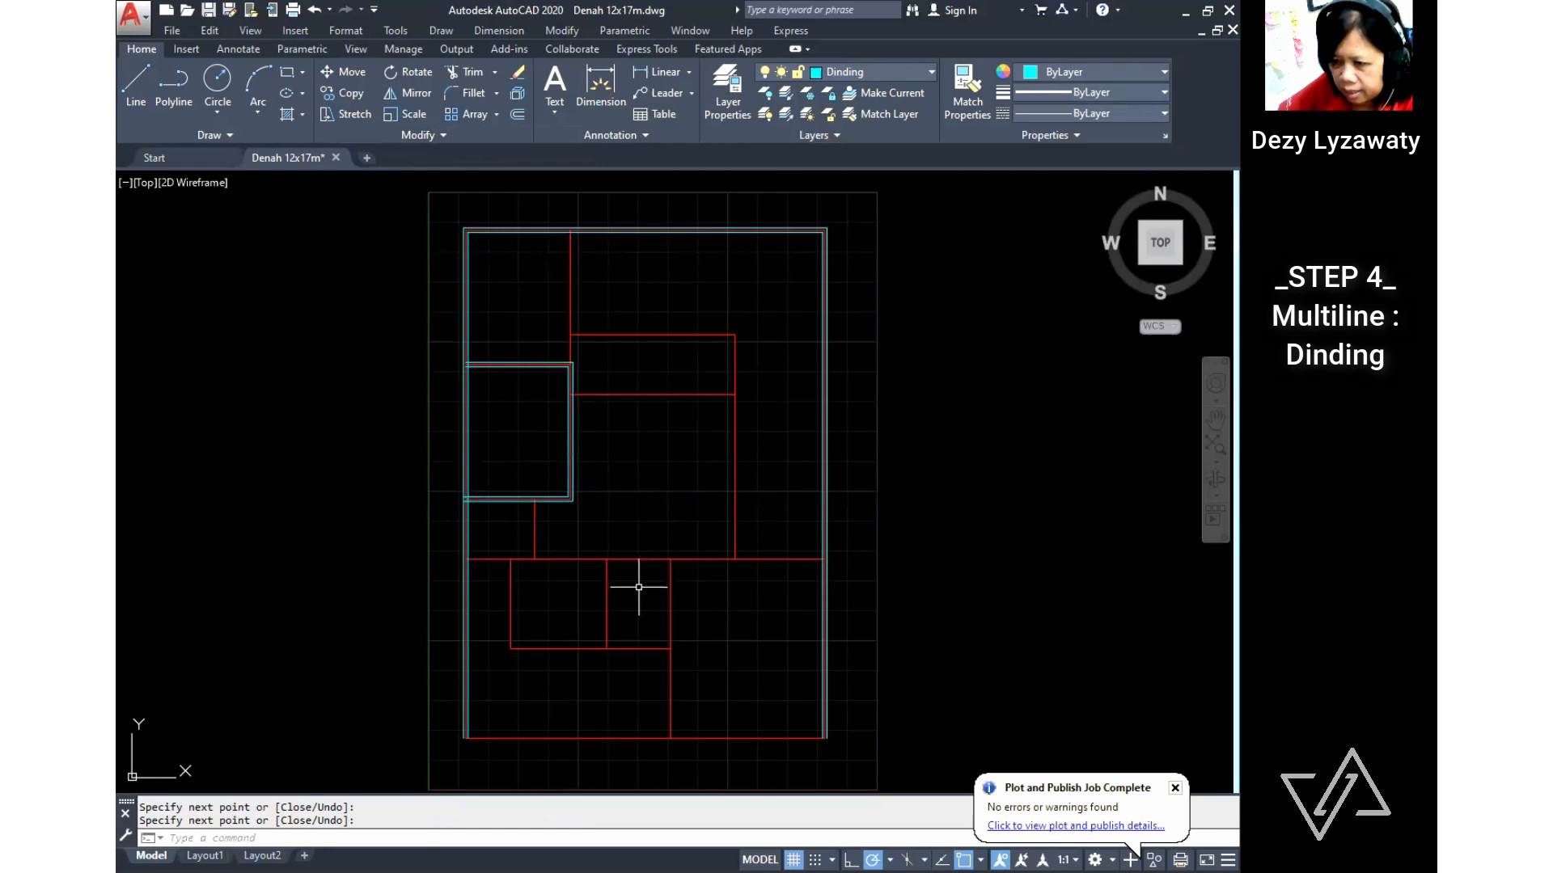
# Step: Draw a multiline wall along the short vertical axis below the left room, down to the long horizontal axis
pyautogui.click(441, 32)
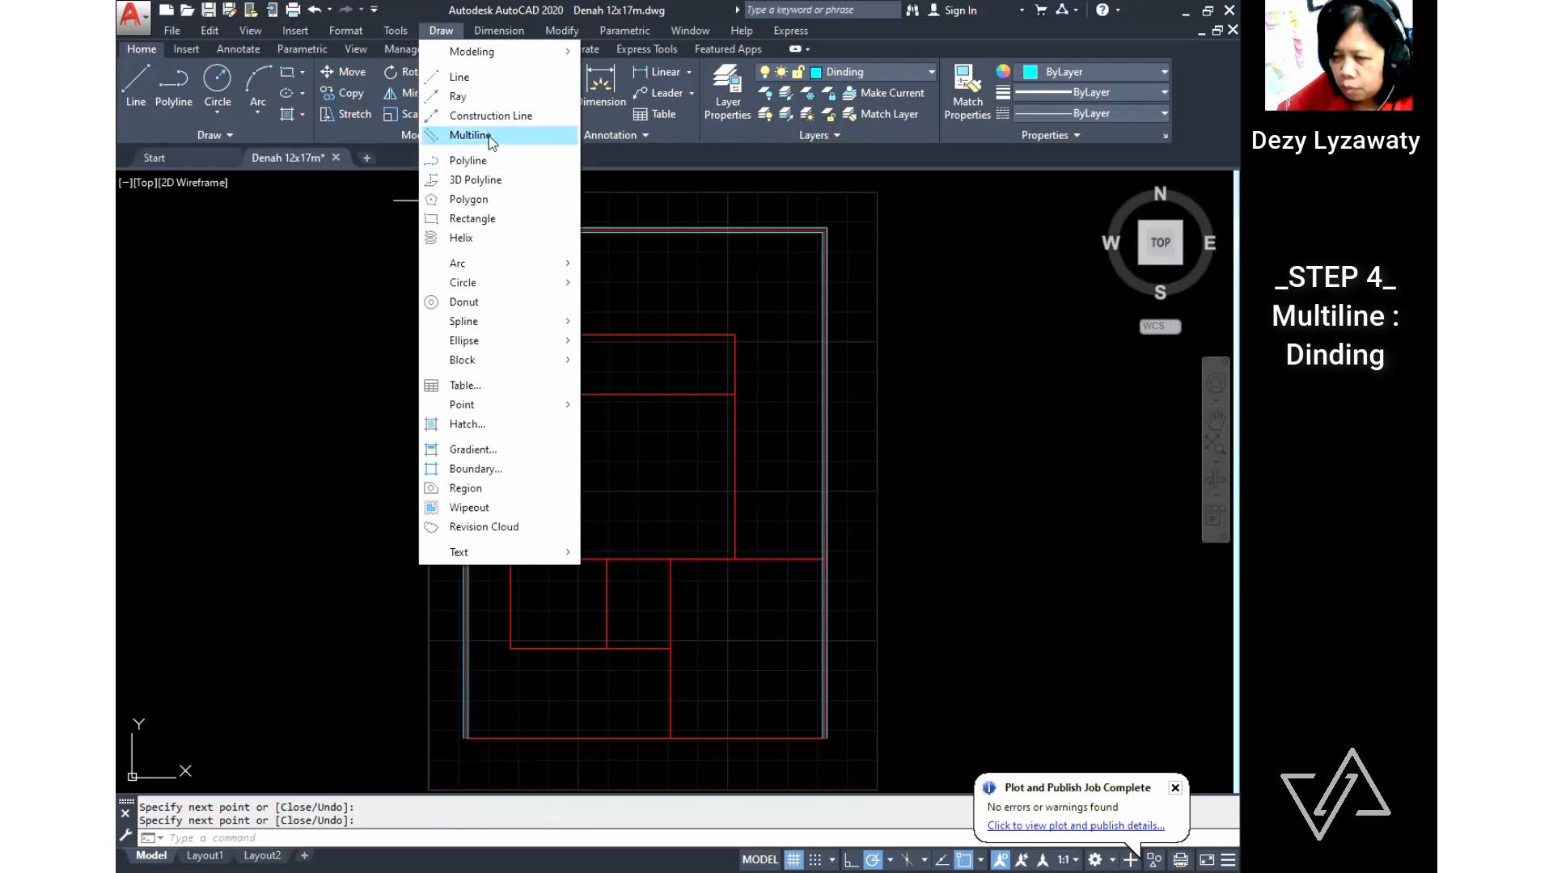
pyautogui.click(489, 138)
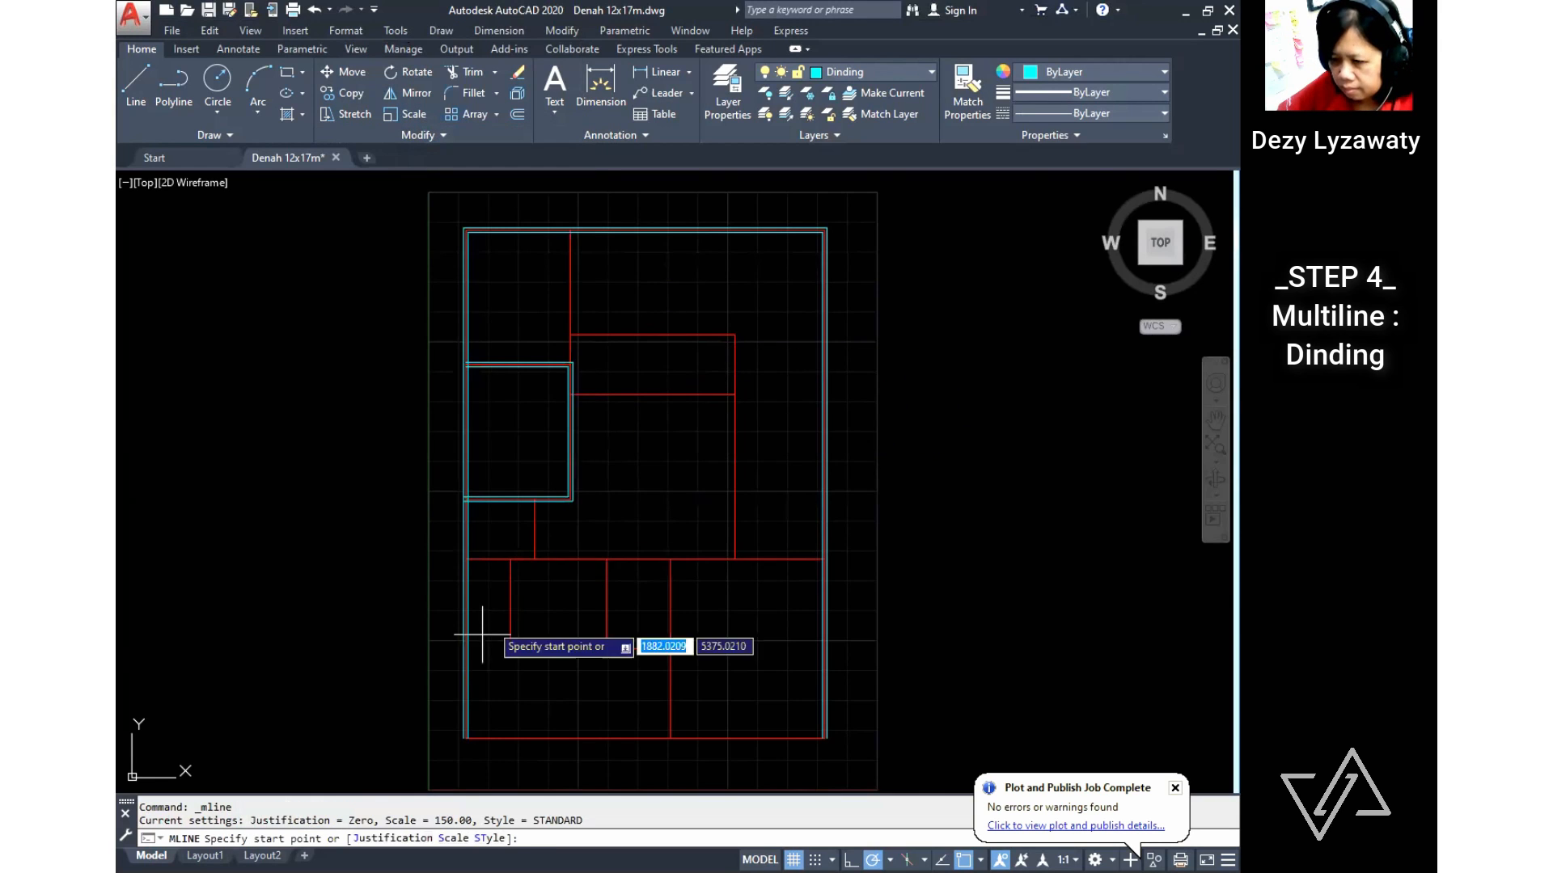
pyautogui.scroll(4, 512, 553)
pyautogui.click(572, 416)
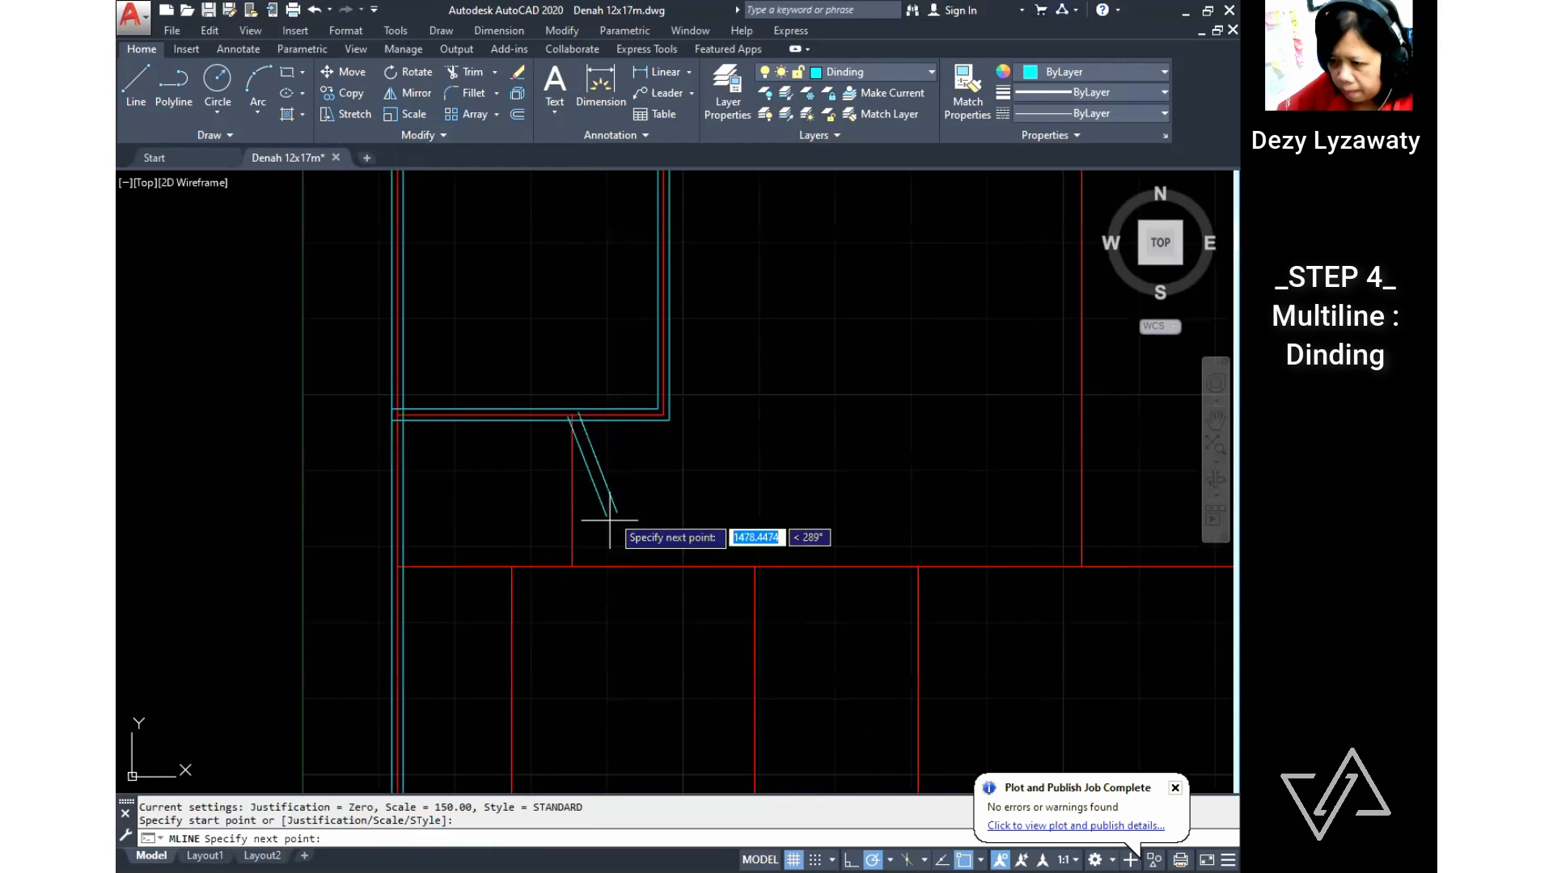
pyautogui.click(571, 556)
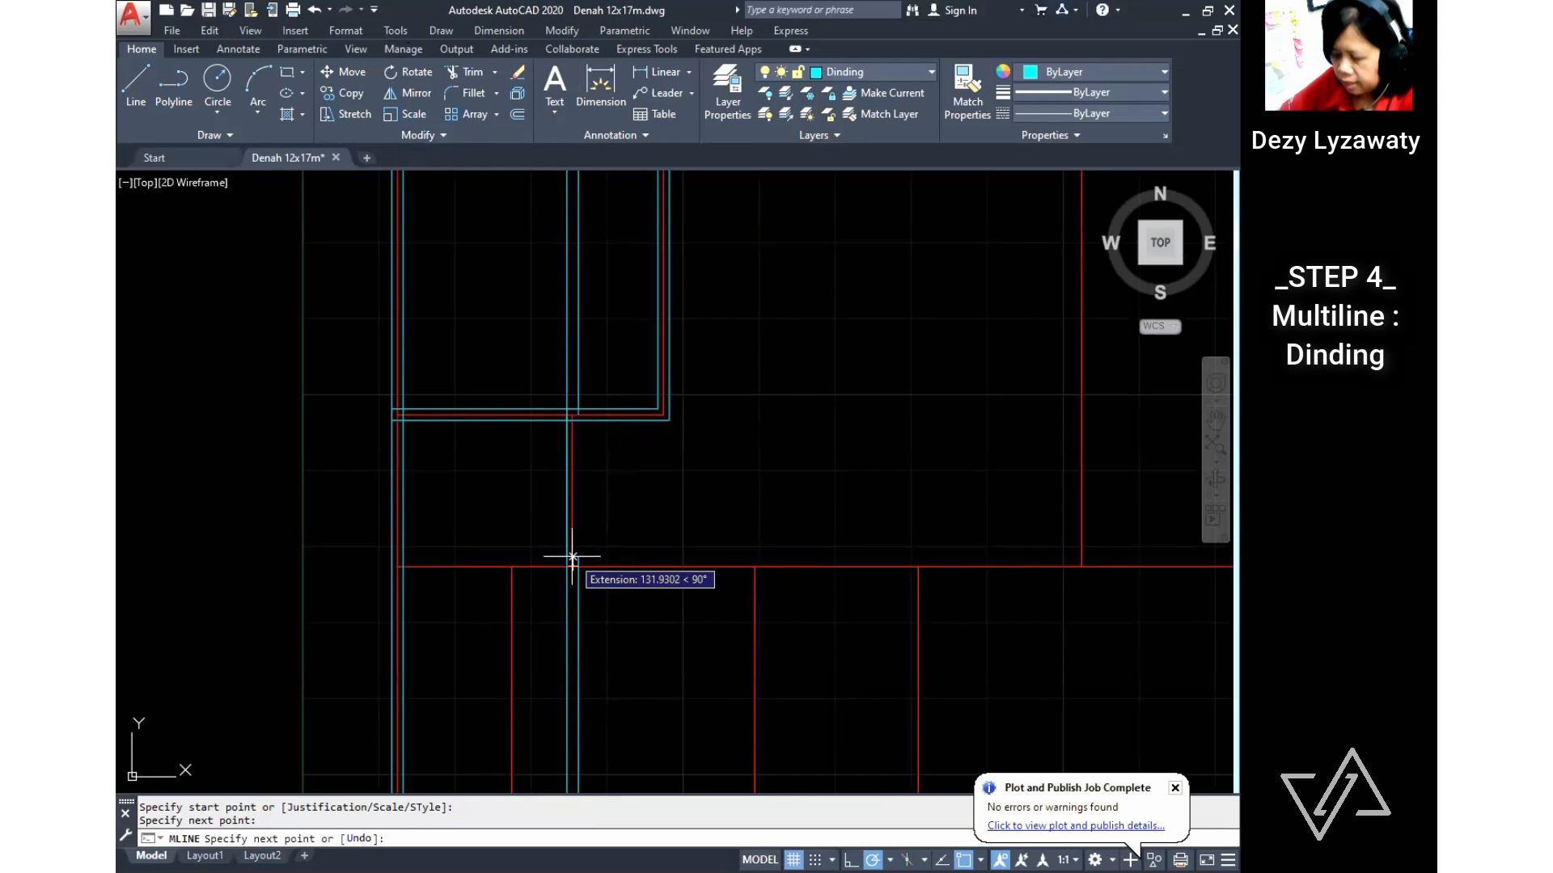
pyautogui.press('Return')
# Step: Restart the multiline and set its scale to 150 and its justification to Zero
pyautogui.press('Return')
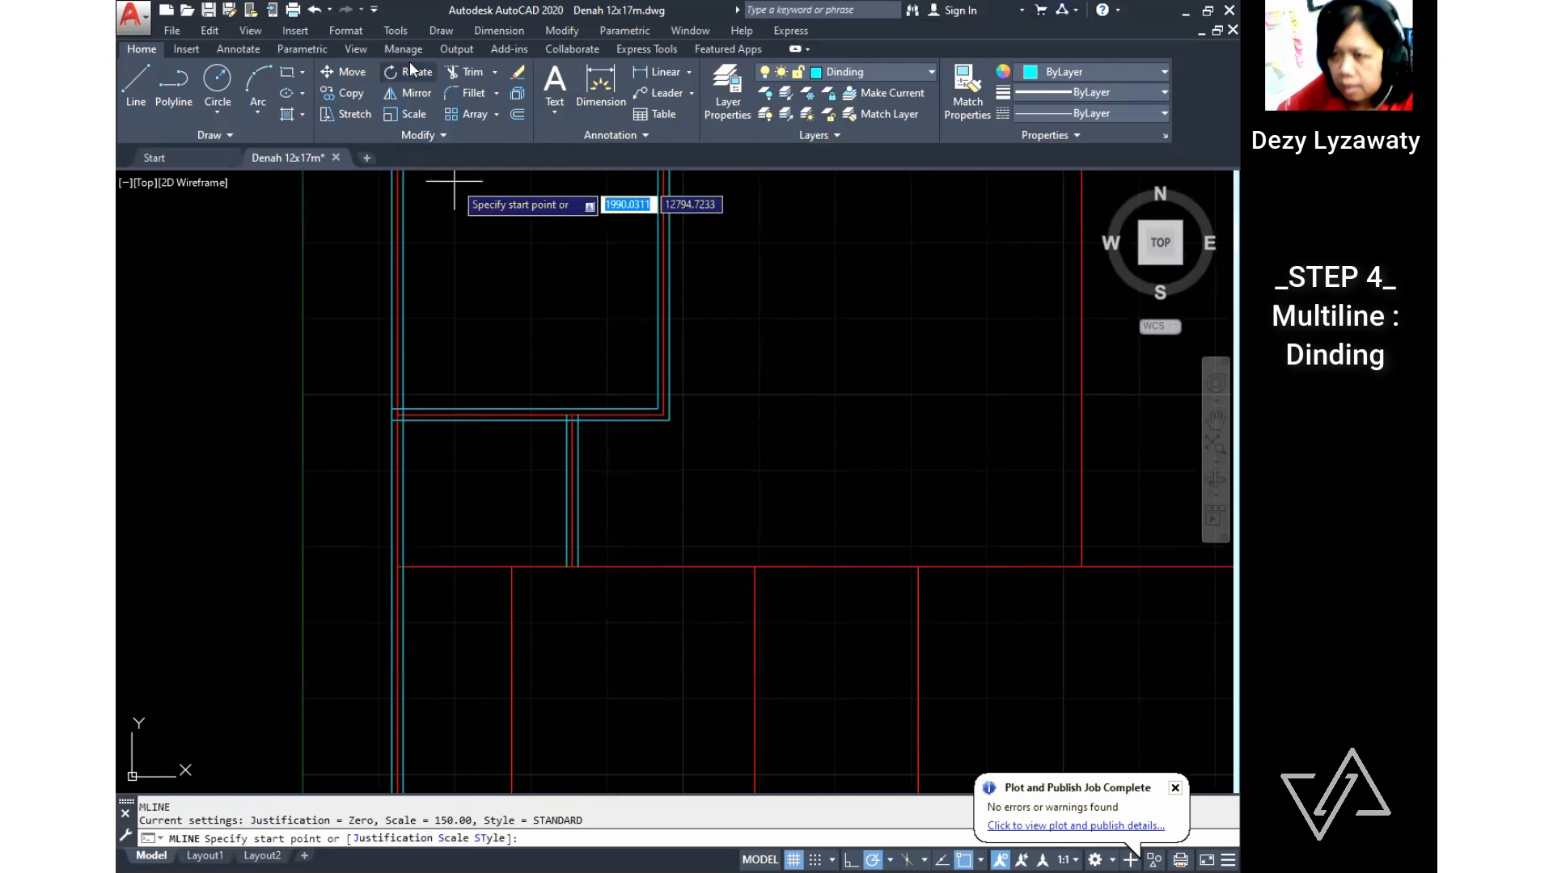
pyautogui.click(440, 31)
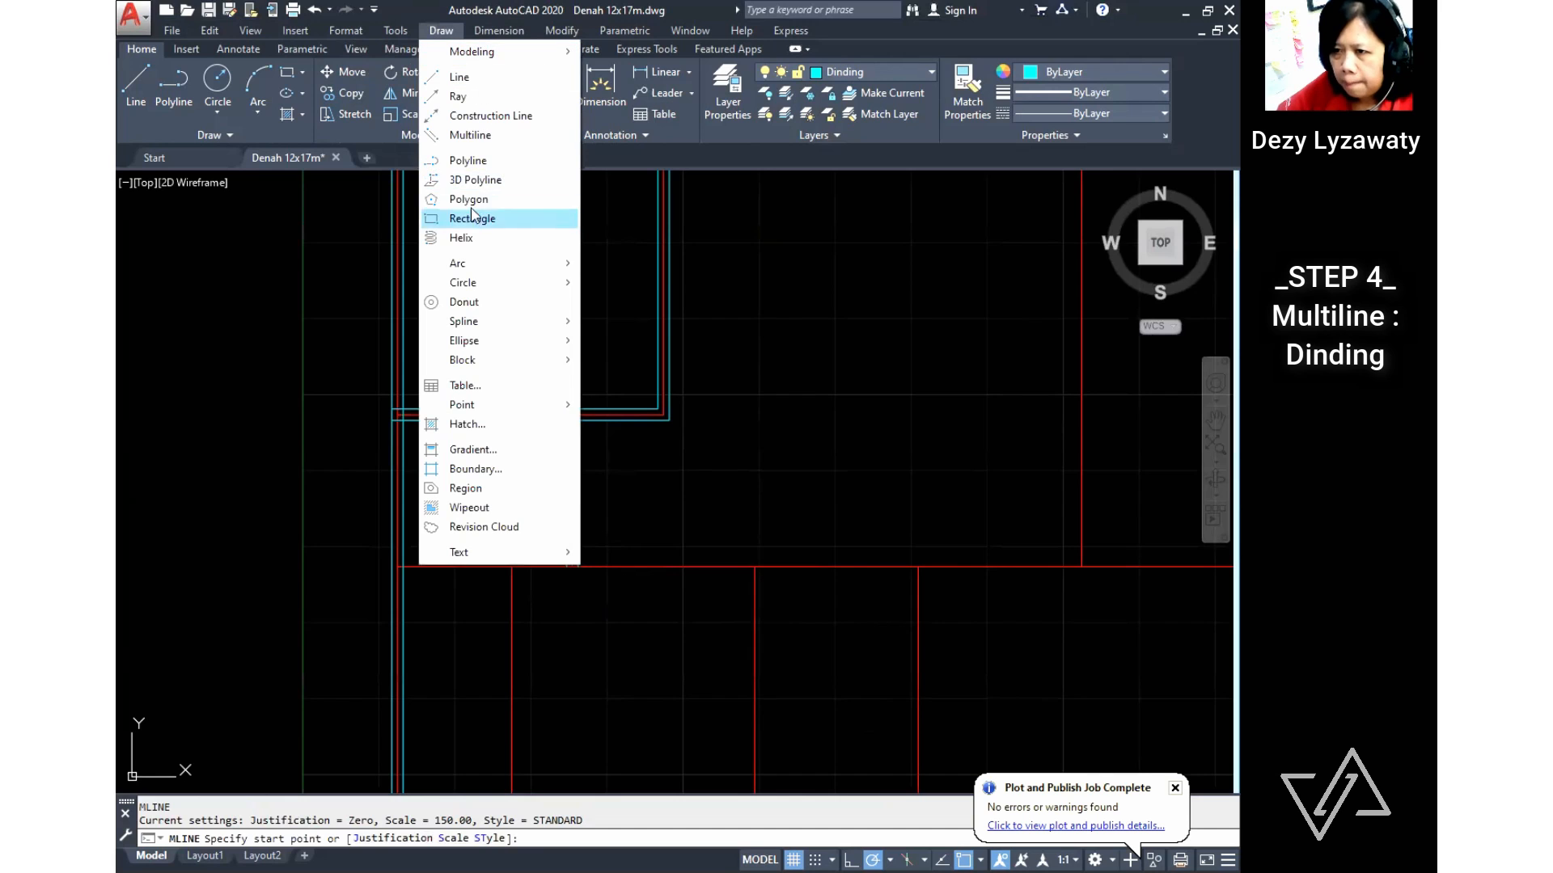
pyautogui.click(479, 135)
pyautogui.moveTo(745, 518)
pyautogui.mouseDown(button='middle')
pyautogui.moveTo(582, 469)
pyautogui.moveTo(598, 485)
pyautogui.mouseUp(button='middle')
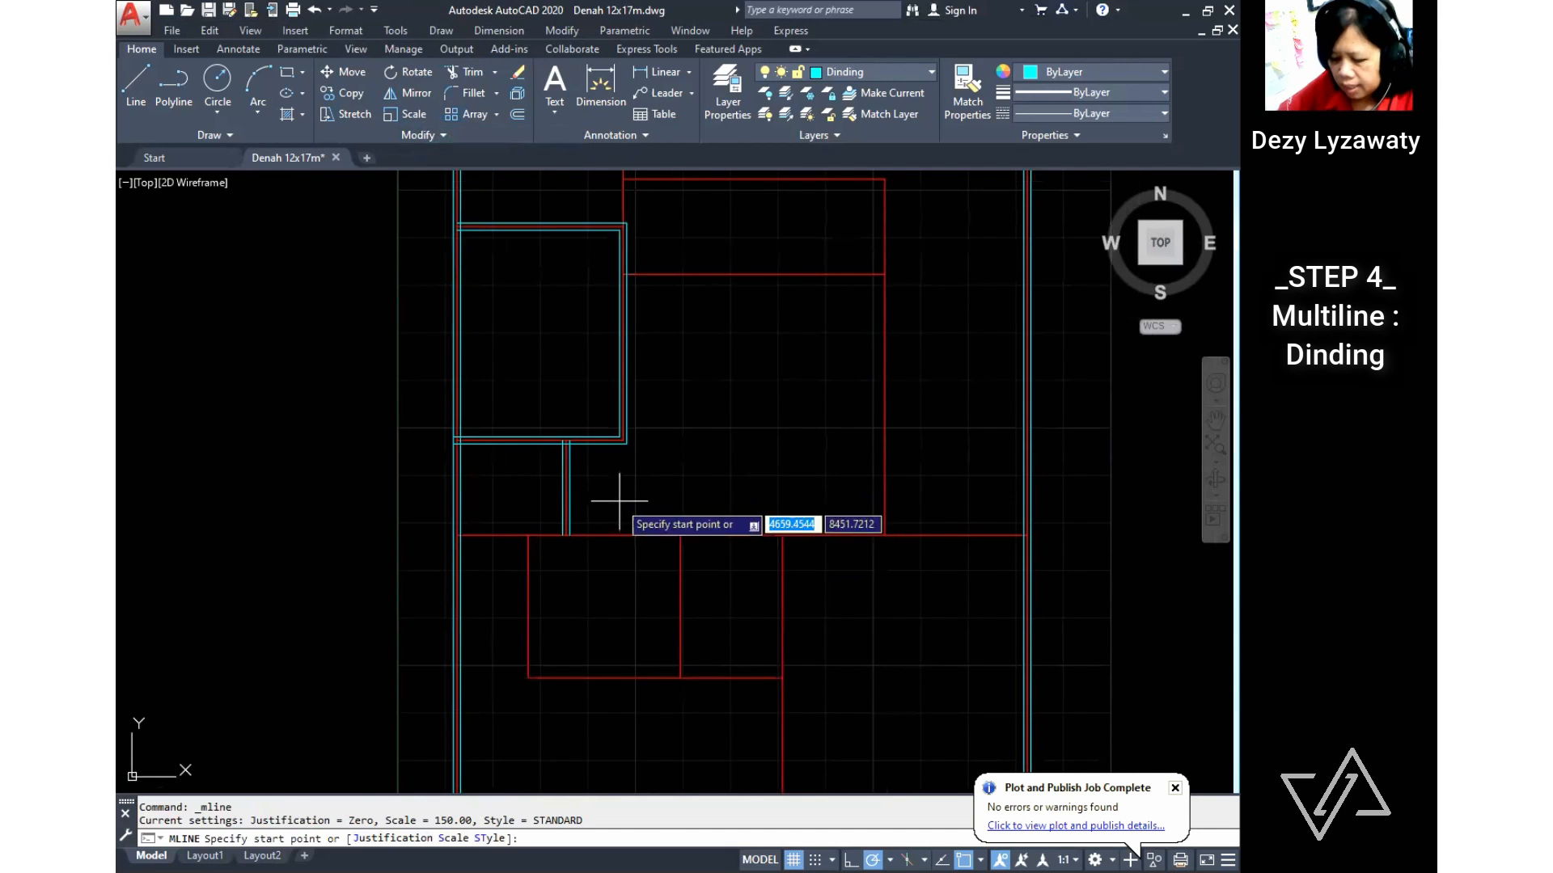
pyautogui.press('Return')
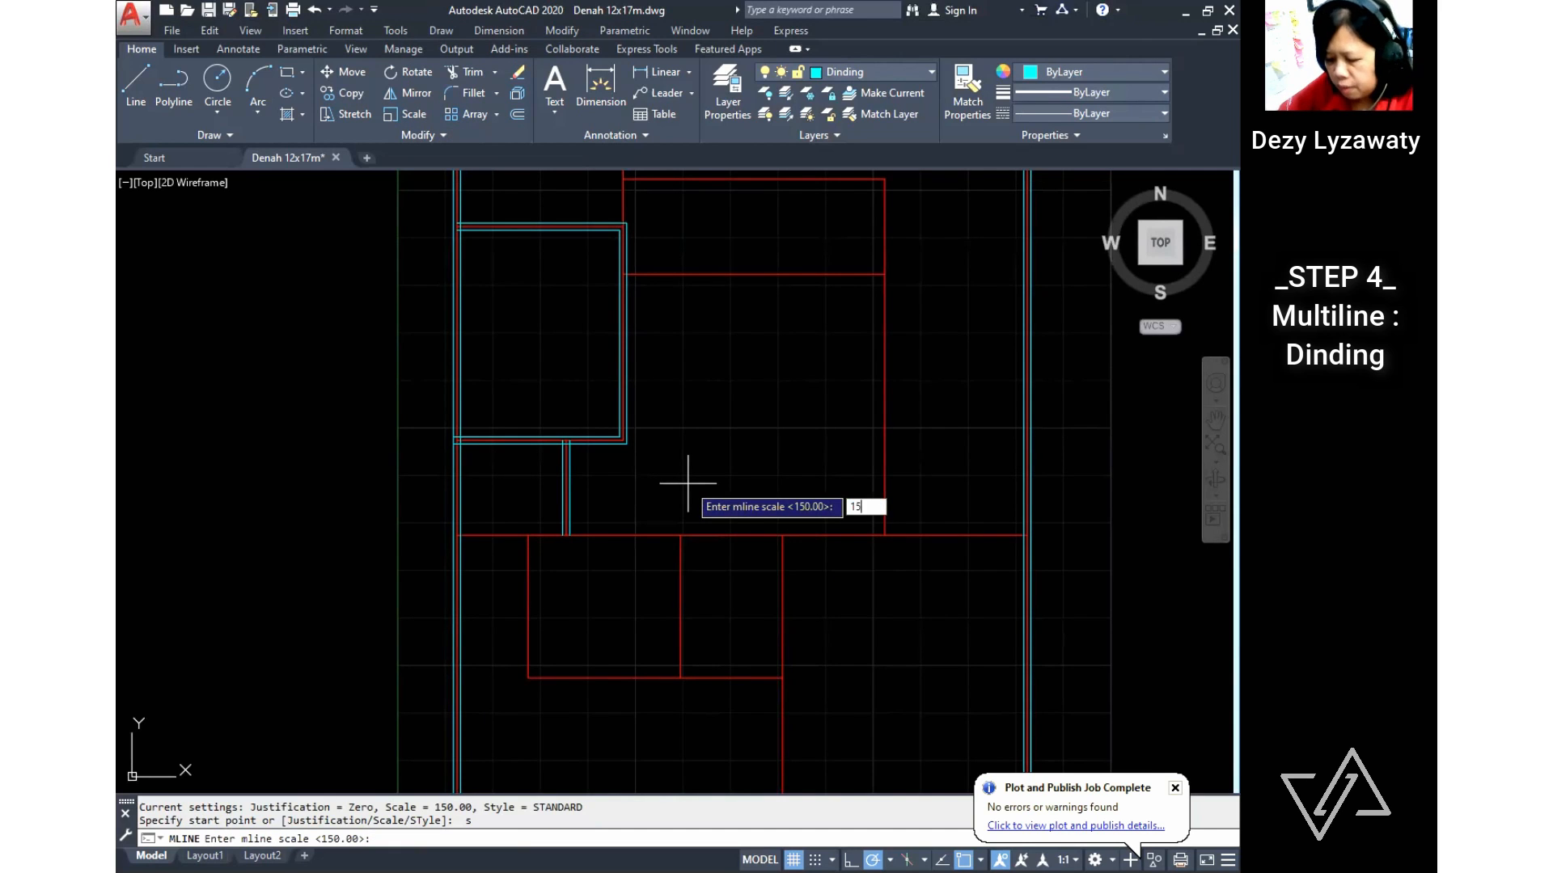
pyautogui.press('Return')
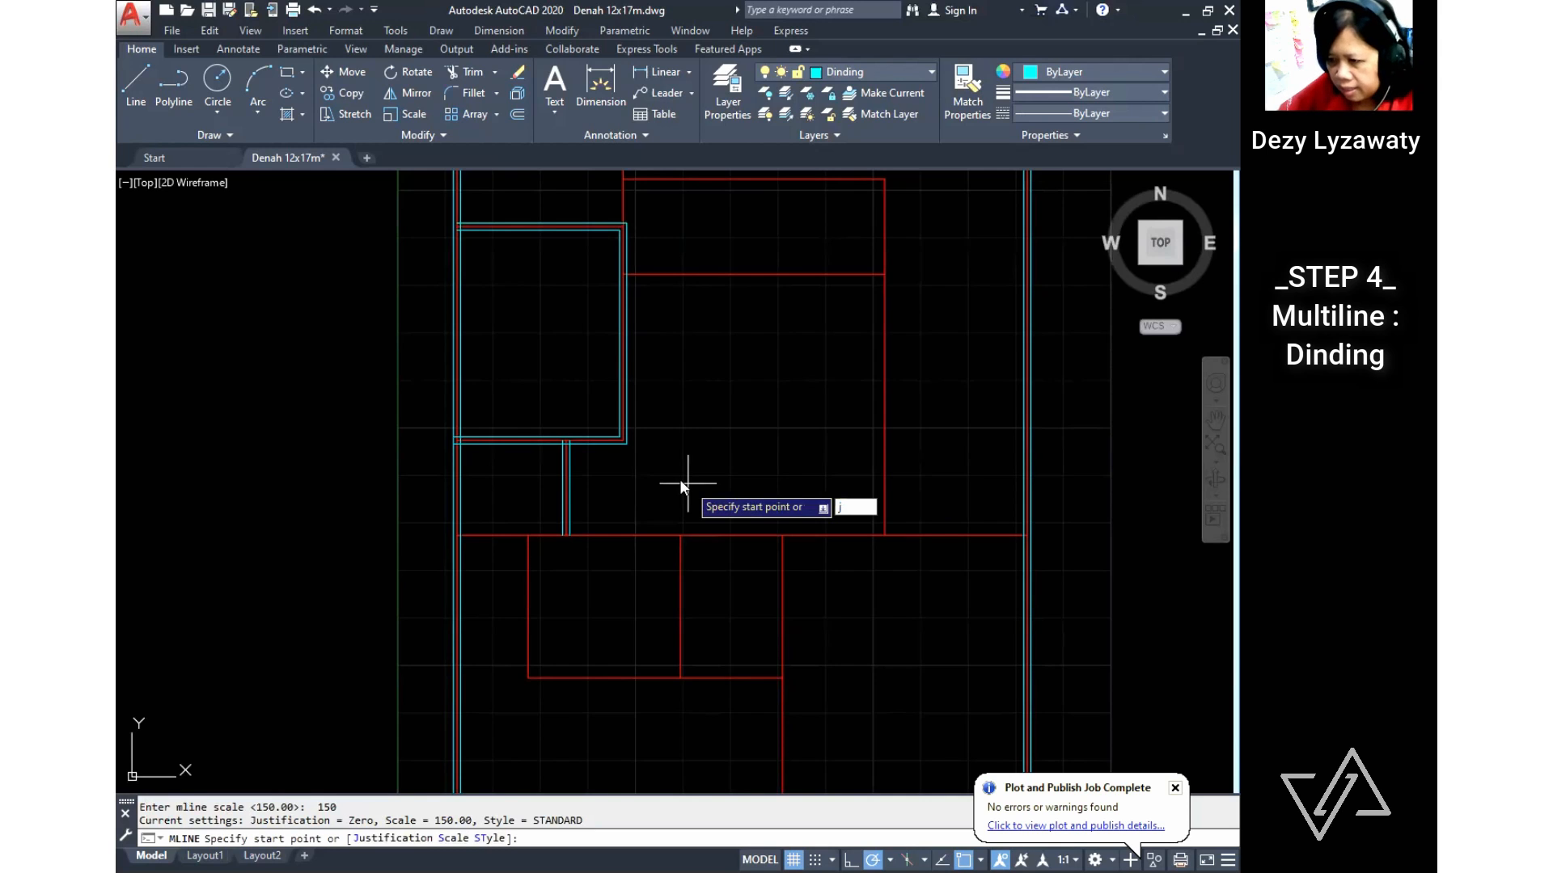
pyautogui.write('j')
pyautogui.press('Return')
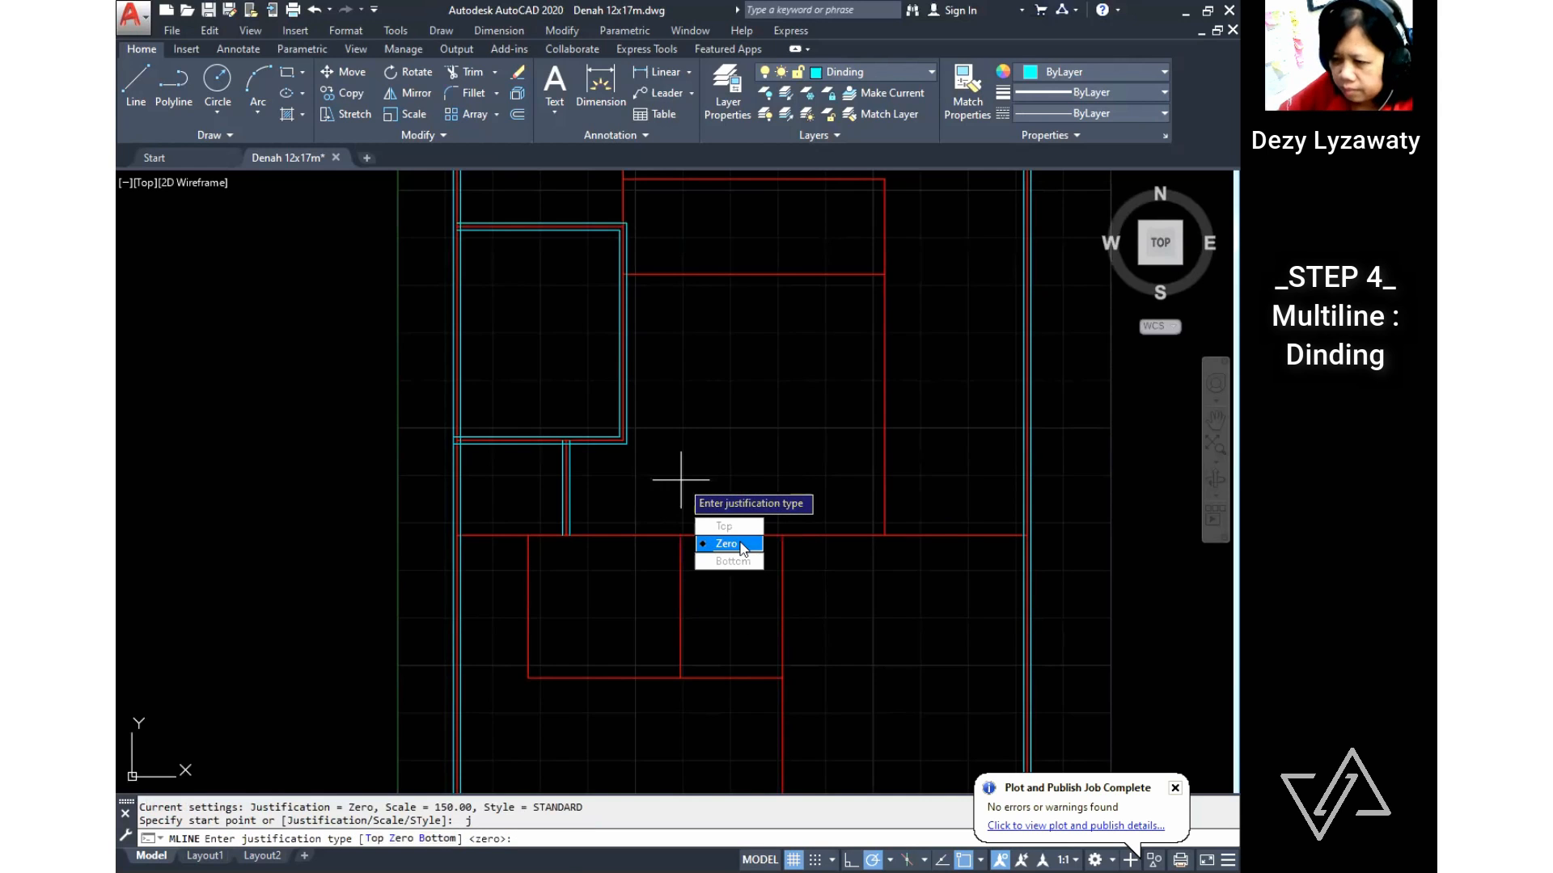
pyautogui.click(728, 543)
# Step: Draw a multiline wall from the left outer wall along the central room's lower, right and upper axes to the left room's wall
pyautogui.click(457, 535)
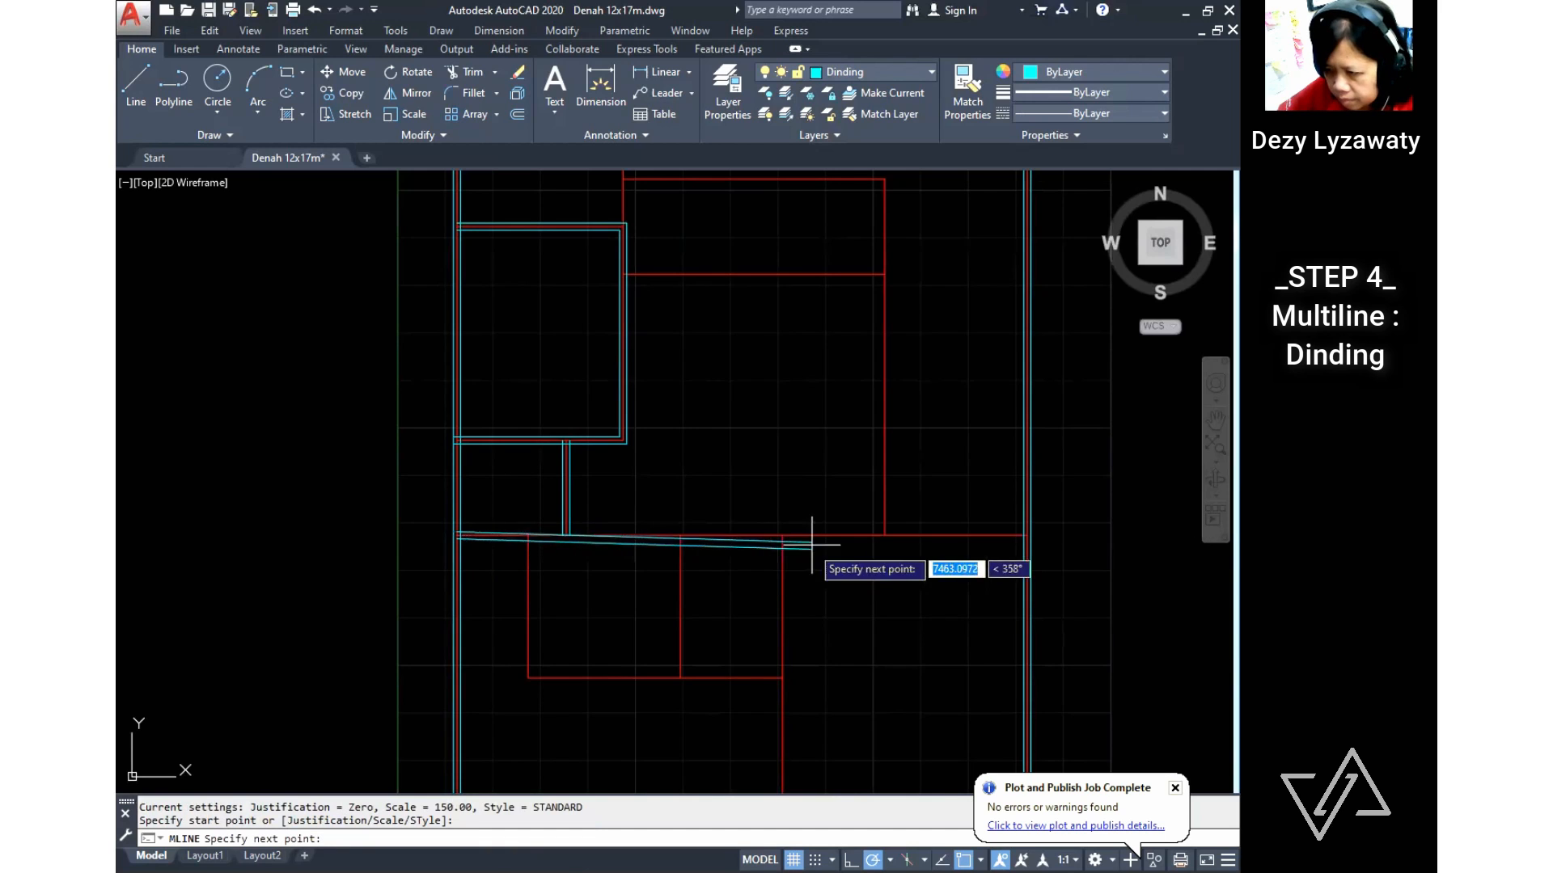
pyautogui.click(887, 536)
pyautogui.click(887, 274)
pyautogui.click(627, 273)
pyautogui.press('Return')
# Step: Draw a multiline wall around the right, lower and left sides of the small room below the central horizontal wall
pyautogui.press('Return')
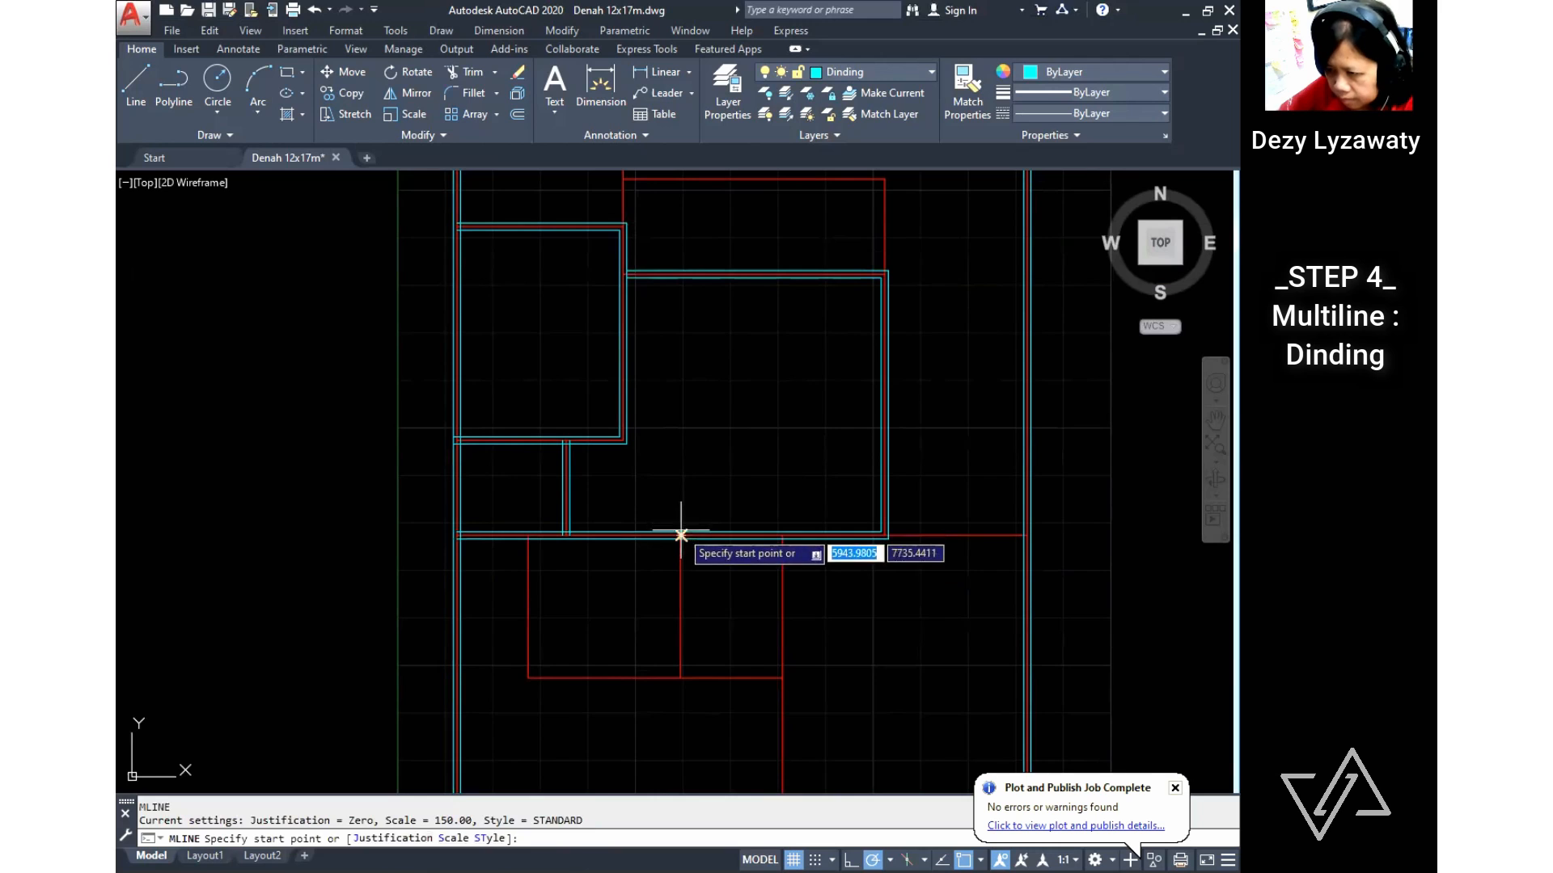
pyautogui.click(680, 535)
pyautogui.click(681, 677)
pyautogui.click(517, 677)
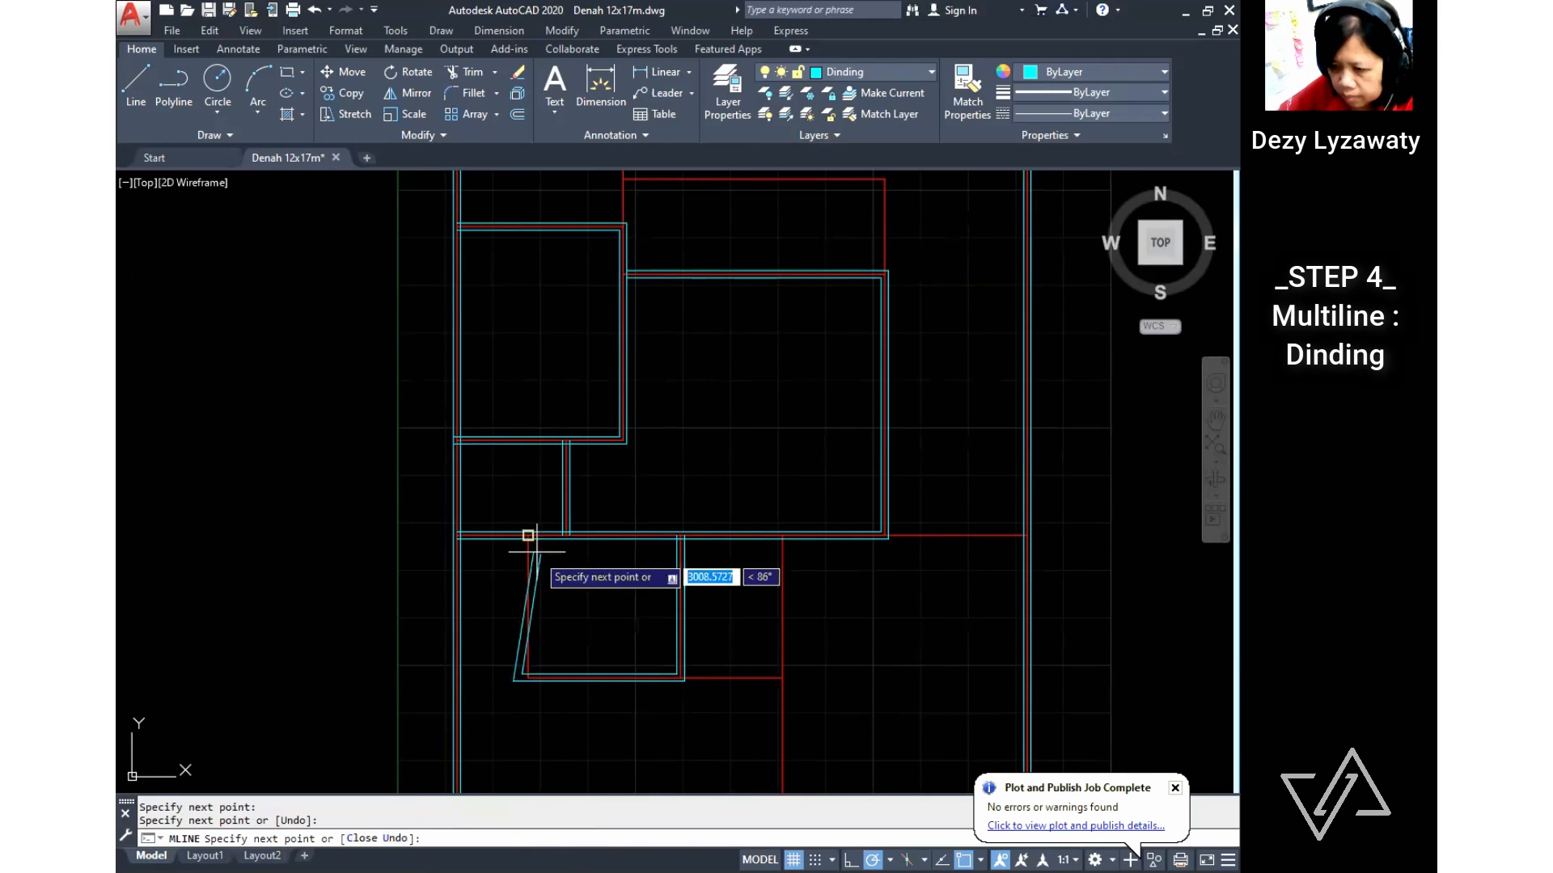
pyautogui.click(525, 536)
pyautogui.press('Return')
# Step: Stretch the small lower room's bottom-left wall corner onto the intersection of its axes
pyautogui.scroll(4, 474, 638)
pyautogui.click(470, 651)
pyautogui.click(469, 652)
pyautogui.scroll(-6, 639, 634)
pyautogui.press('Escape')
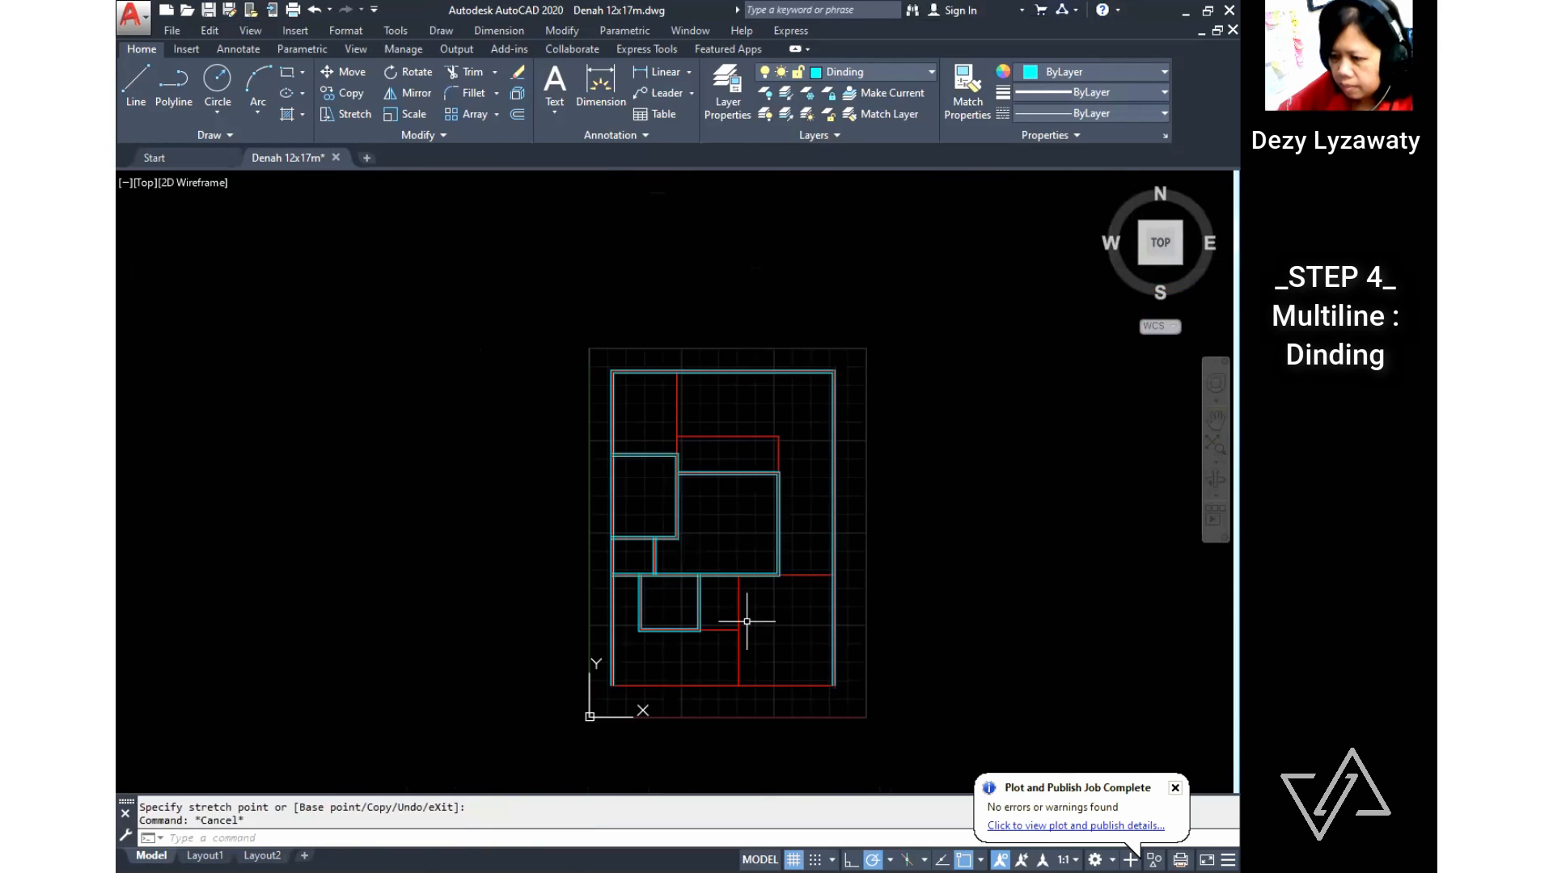
# Step: Draw a line from the left room's upper-right outer corner straight up to the inner face of the upper outer wall
pyautogui.scroll(2, 792, 502)
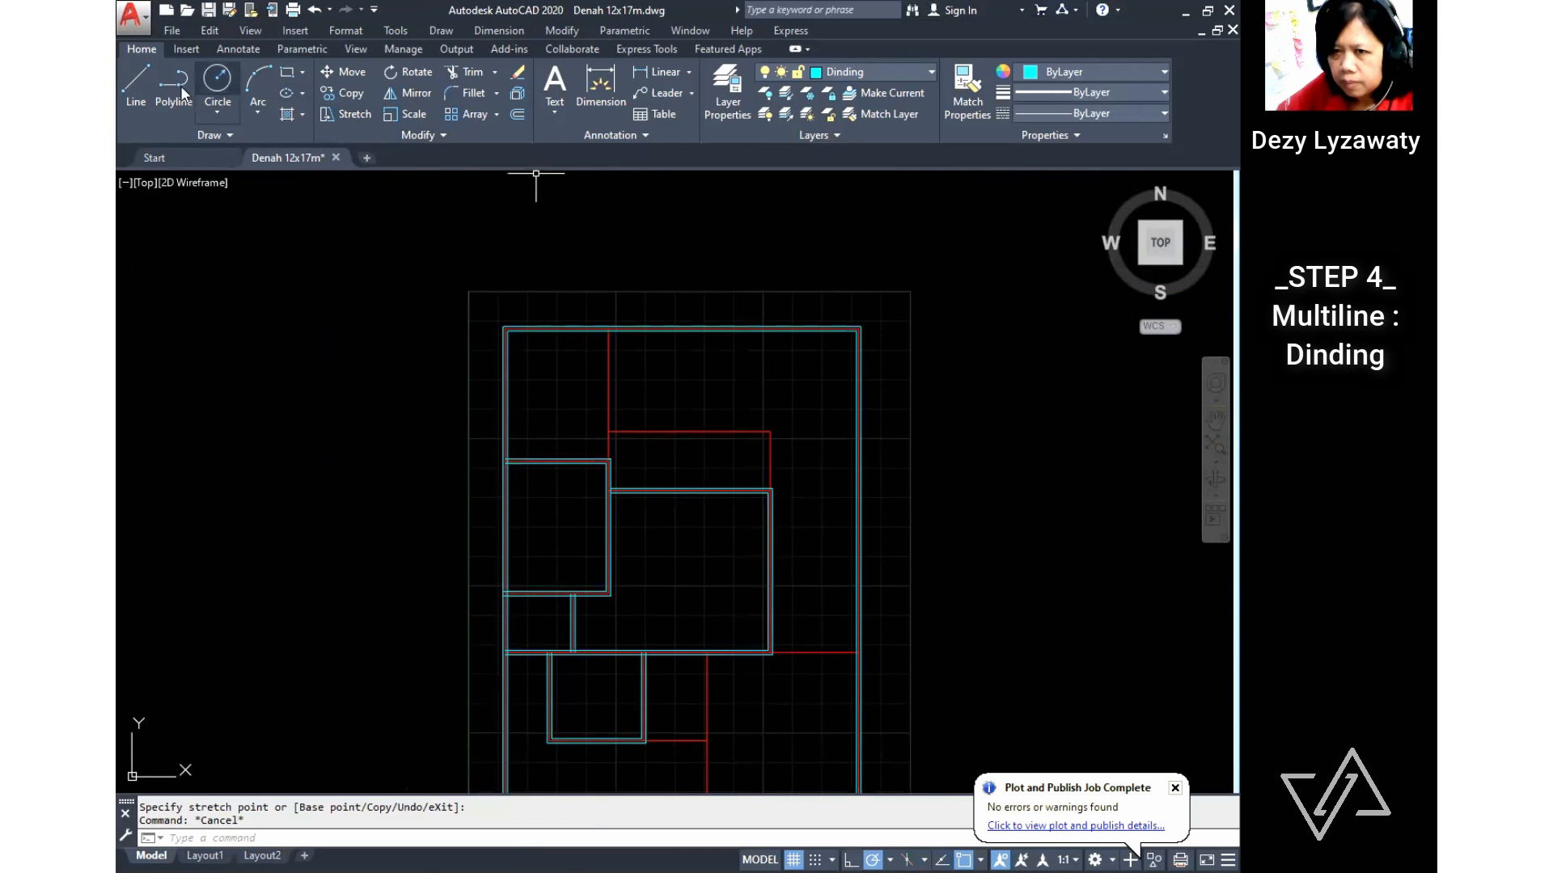
pyautogui.click(449, 29)
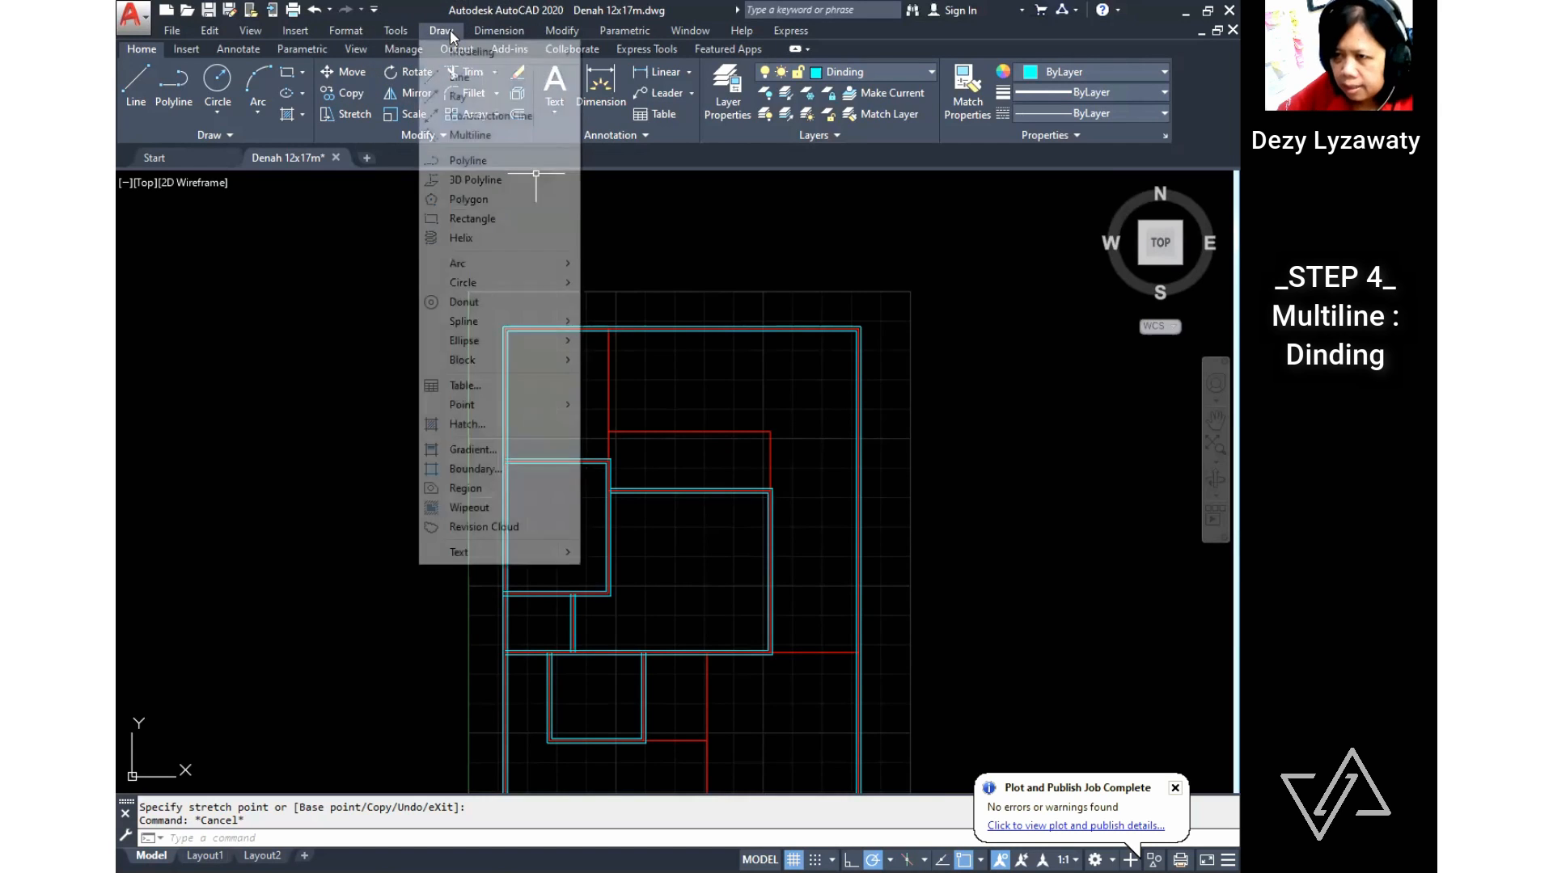
pyautogui.click(459, 76)
pyautogui.scroll(5, 639, 461)
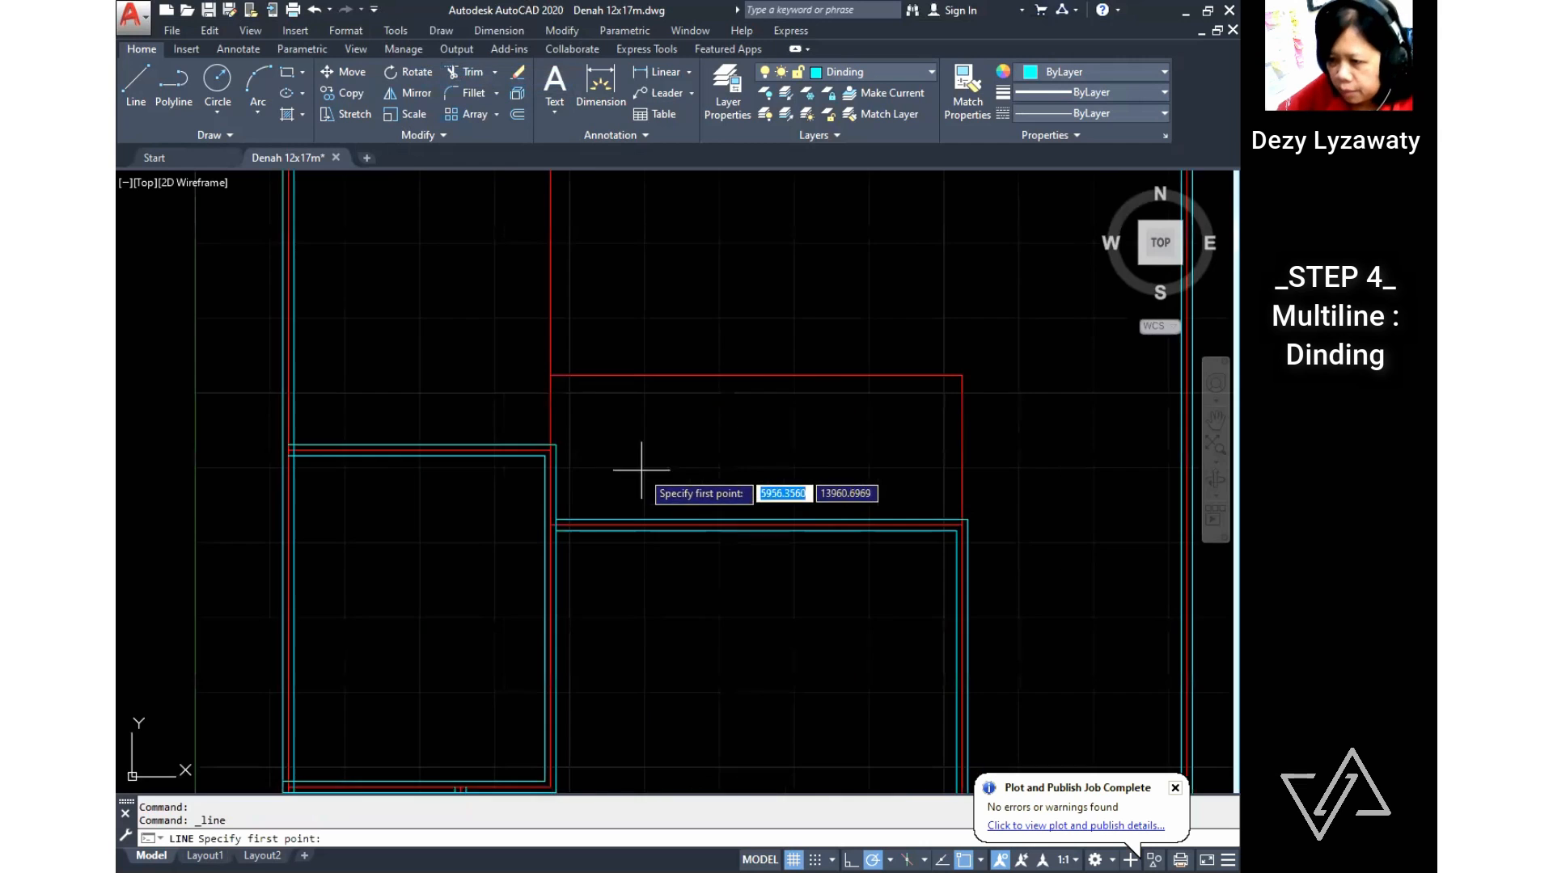
pyautogui.click(554, 443)
pyautogui.moveTo(589, 305); pyautogui.dragTo(544, 409, button='middle')
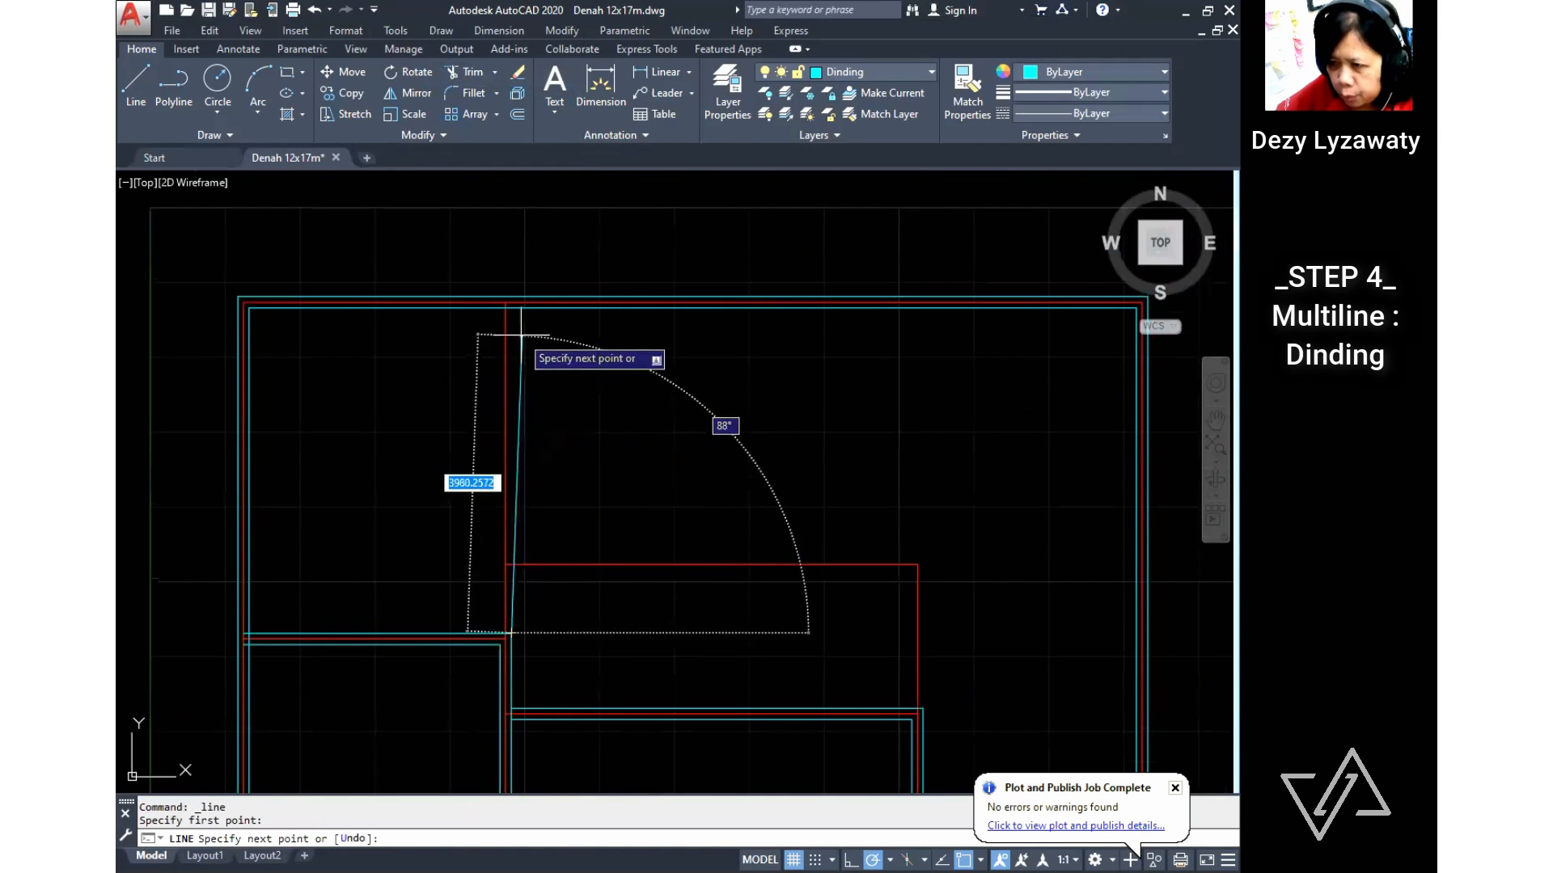
pyautogui.click(511, 307)
pyautogui.press('Return')
# Step: Draw a line from the central room's upper-right outer corner up to the upper axis, then 5500 left to the vertical line
pyautogui.scroll(-4, 714, 380)
pyautogui.moveTo(907, 507); pyautogui.dragTo(794, 439, button='middle')
pyautogui.press('Return')
pyautogui.scroll(4, 726, 450)
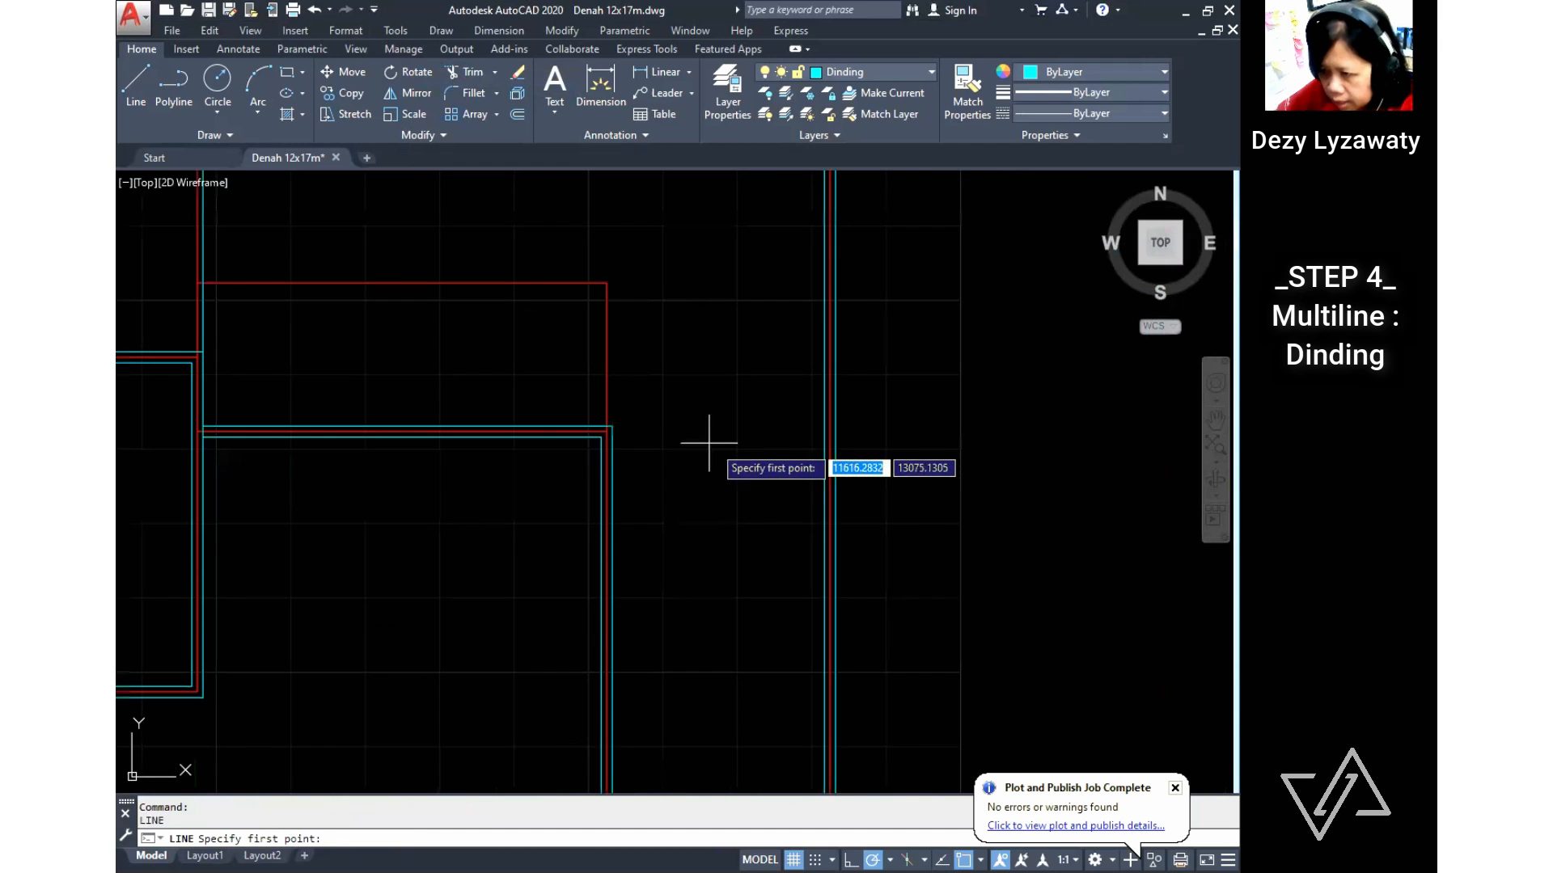
pyautogui.click(613, 429)
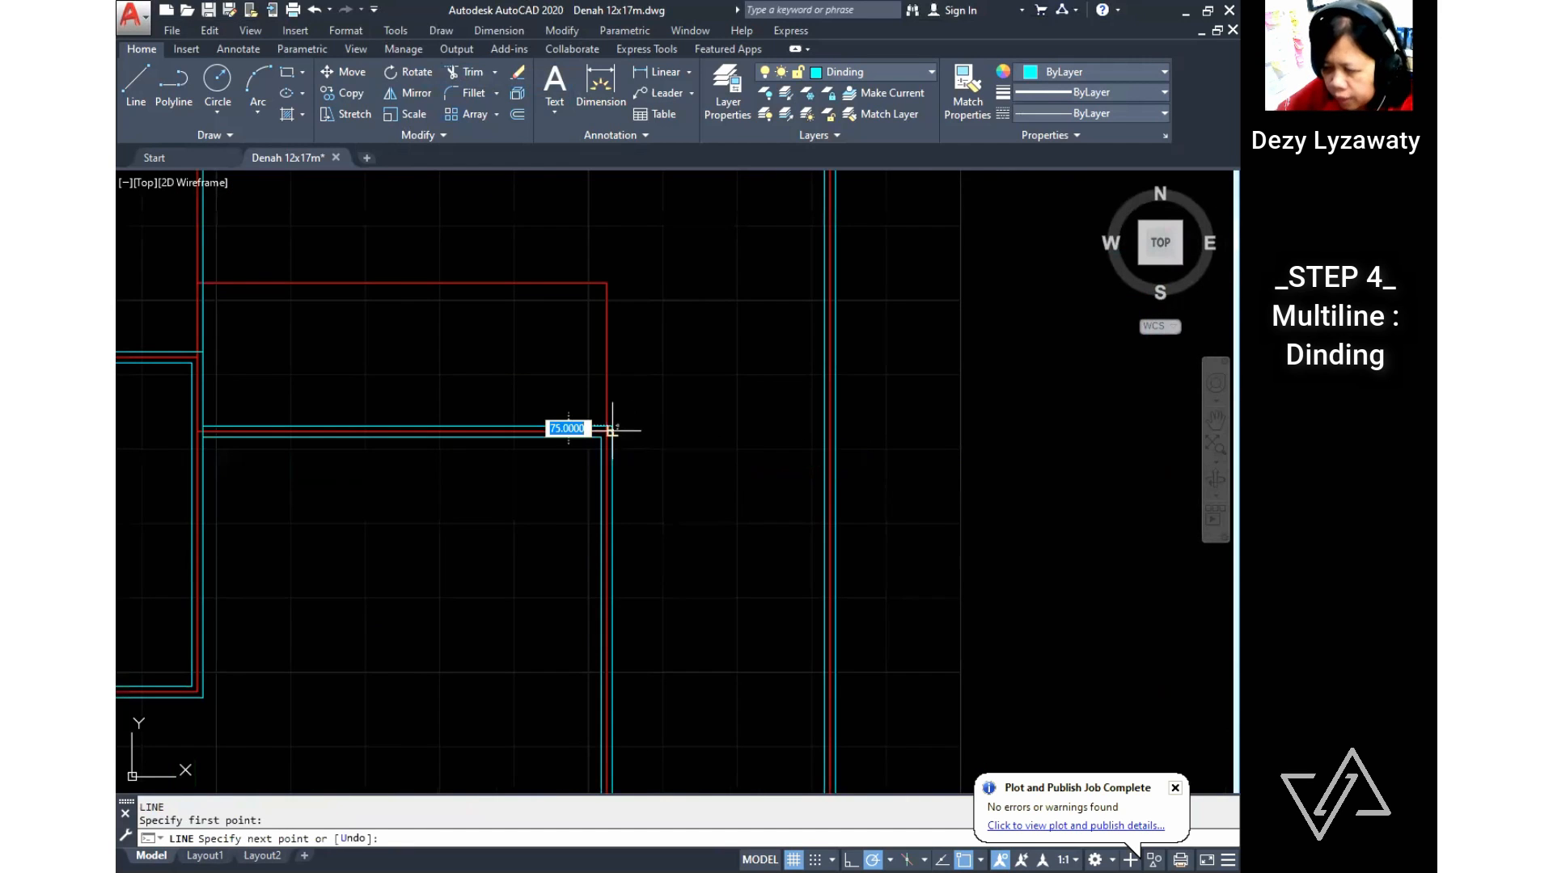
pyautogui.click(612, 283)
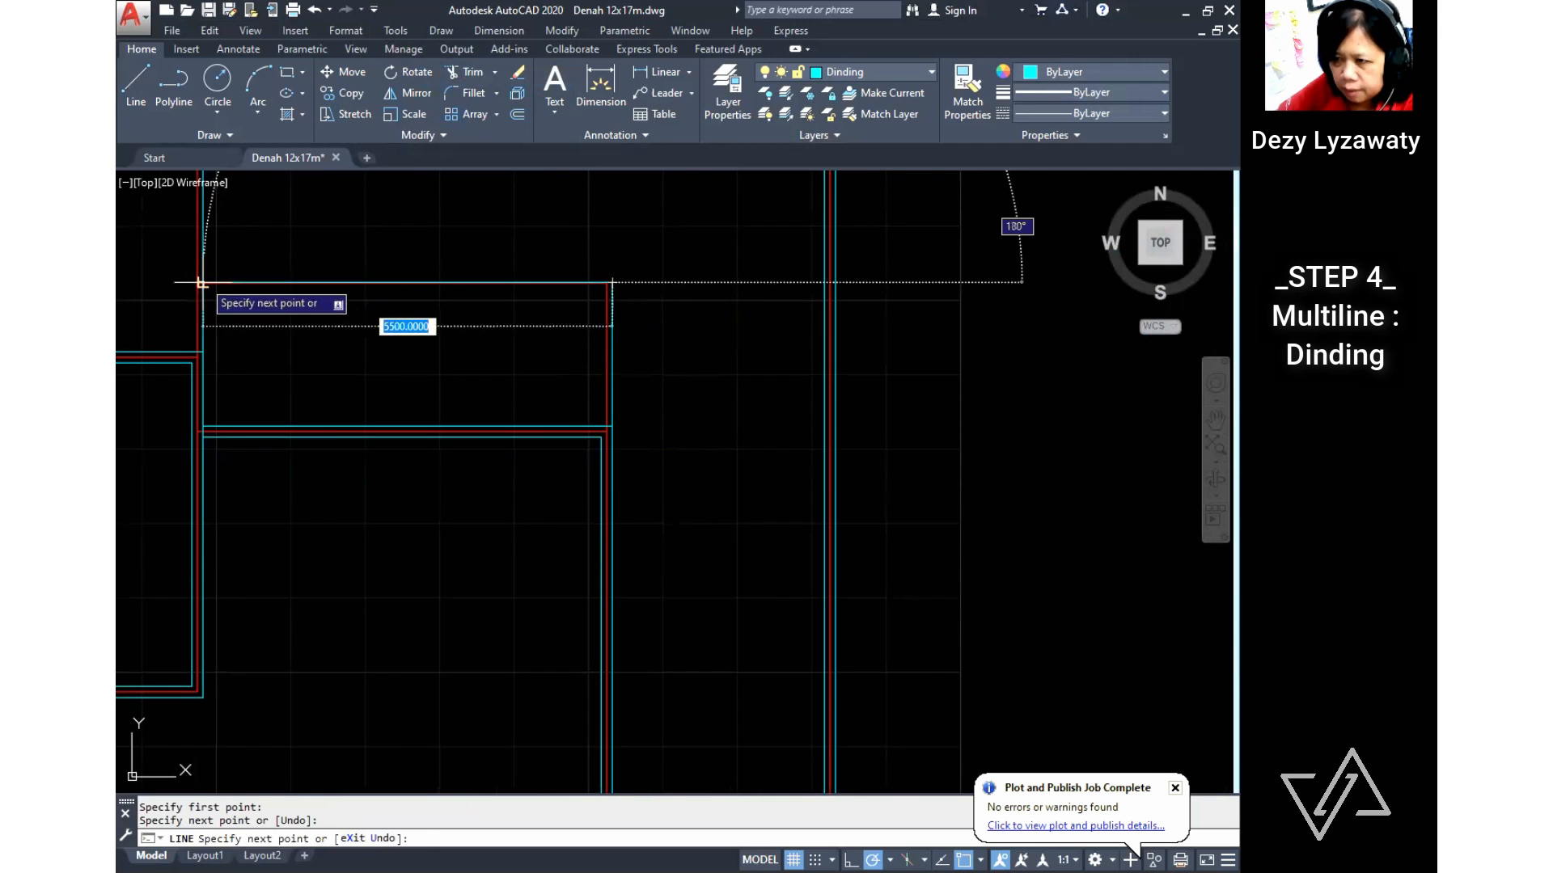
pyautogui.press('Return')
# Step: Draw a horizontal line from the small lower room's bottom-right outer corner to the vertical axis on its right
pyautogui.scroll(-3, 814, 374)
pyautogui.scroll(4, 876, 388)
pyautogui.press('Return')
pyautogui.click(511, 457)
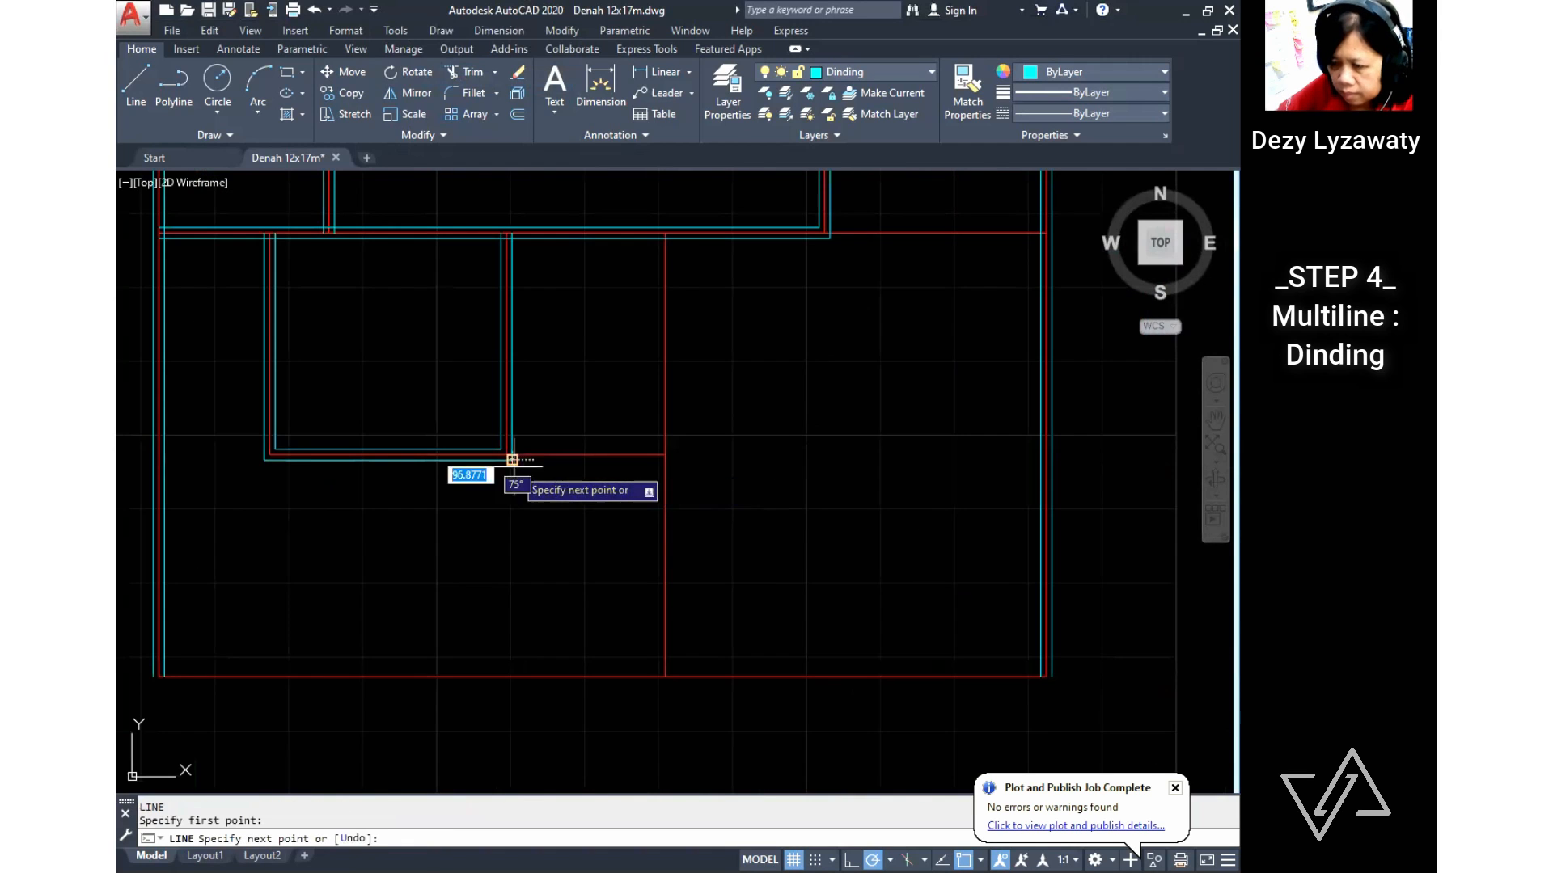
pyautogui.click(666, 459)
pyautogui.press('Return')
# Step: Draw a vertical line along the lower right inner axis, from the central horizontal wall axis down to the bottom boundary axis
pyautogui.press('Return')
pyautogui.click(667, 233)
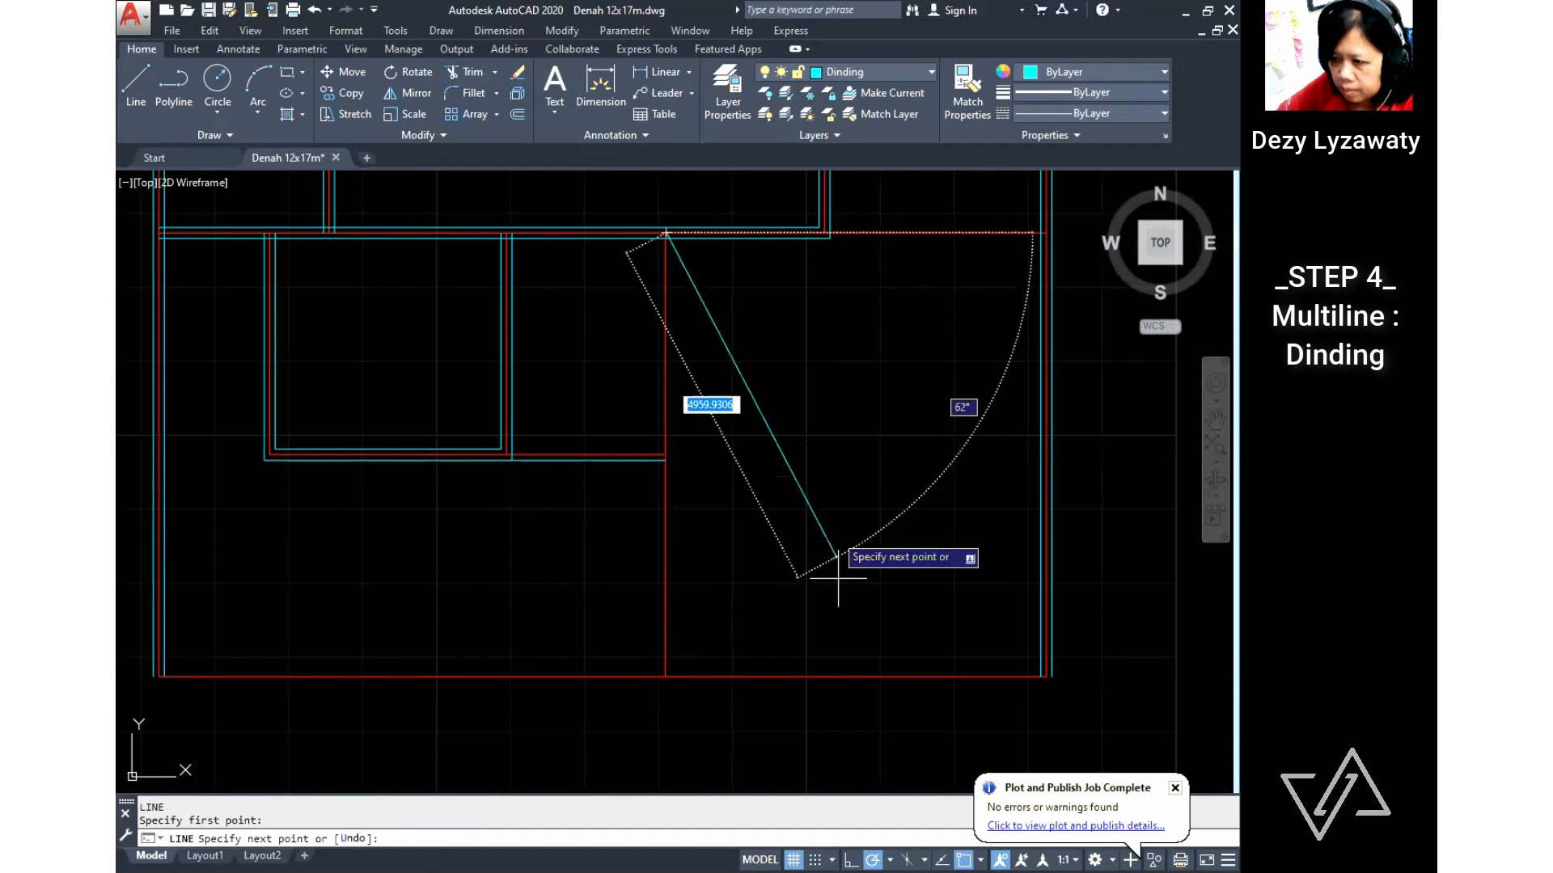
pyautogui.click(673, 674)
pyautogui.scroll(-2, 703, 517)
# Step: Draw a 150-scale multiline along the bottom boundary axis, from the plan's lower-left corner to the bottom end of the inner vertical line
pyautogui.click(441, 30)
pyautogui.click(453, 128)
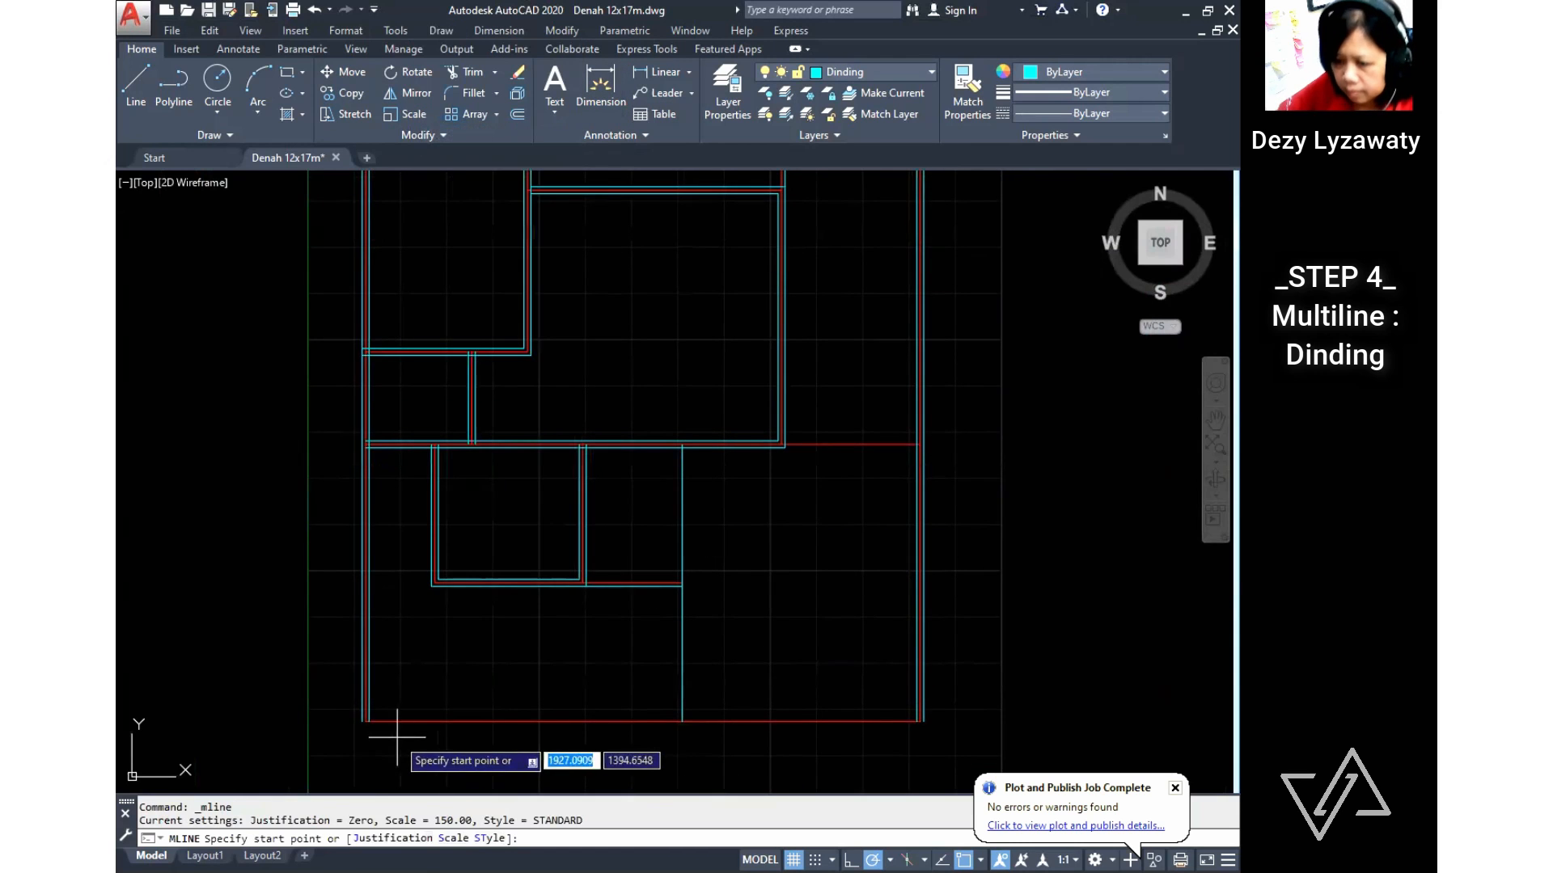
pyautogui.scroll(3, 396, 737)
pyautogui.click(859, 693)
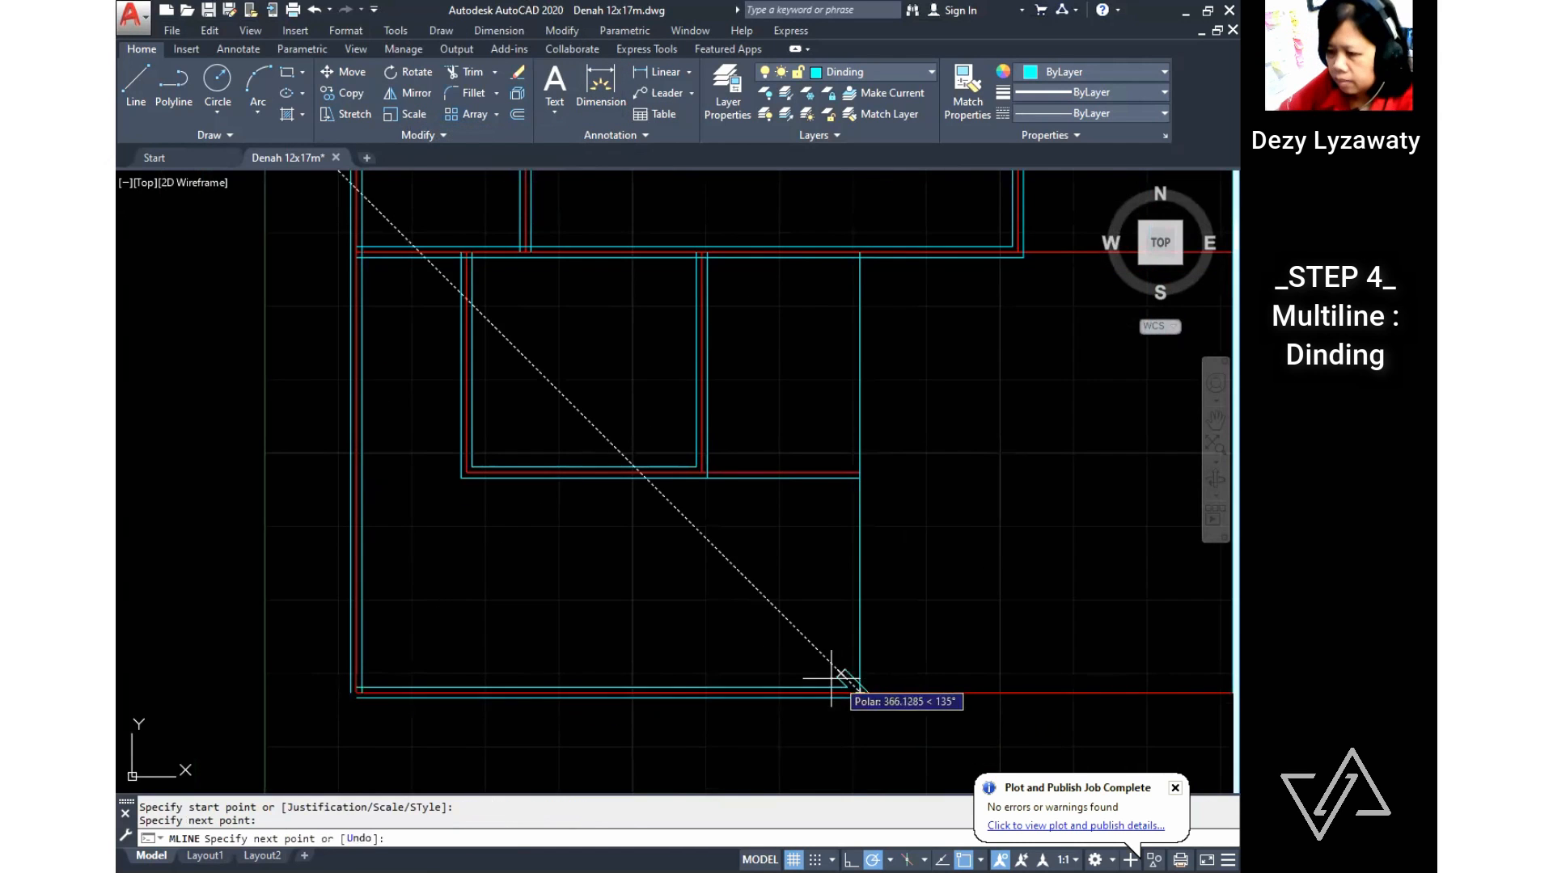
pyautogui.press('Return')
pyautogui.scroll(-3, 700, 583)
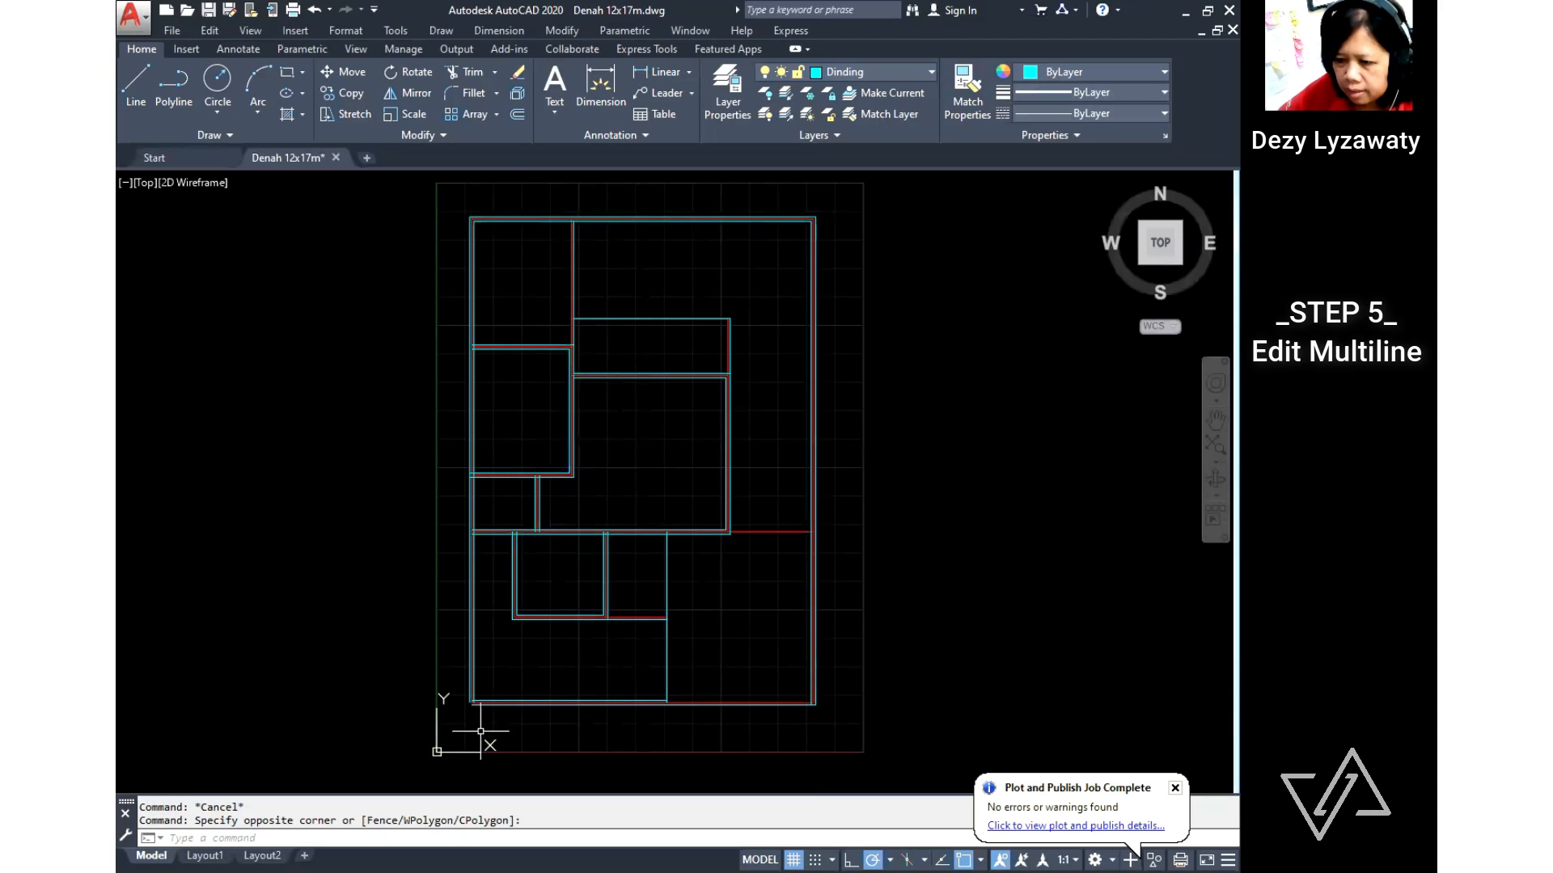
# Step: Join the bottom wall and the left outer wall at the plan's lower-left corner with the Corner Joint multiline edit
pyautogui.scroll(6, 485, 711)
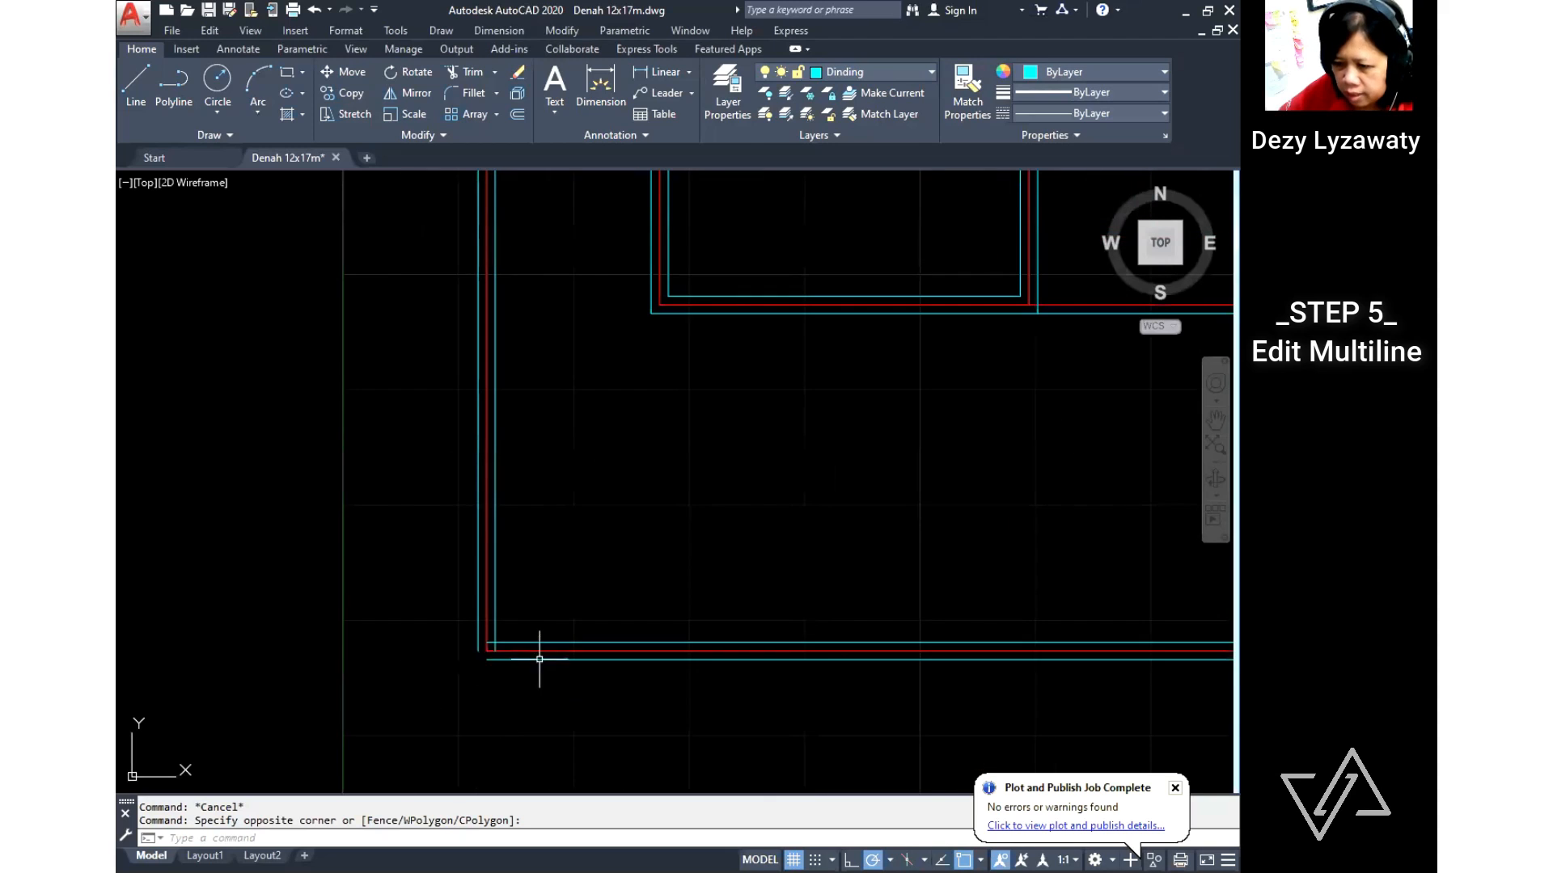
pyautogui.click(559, 644)
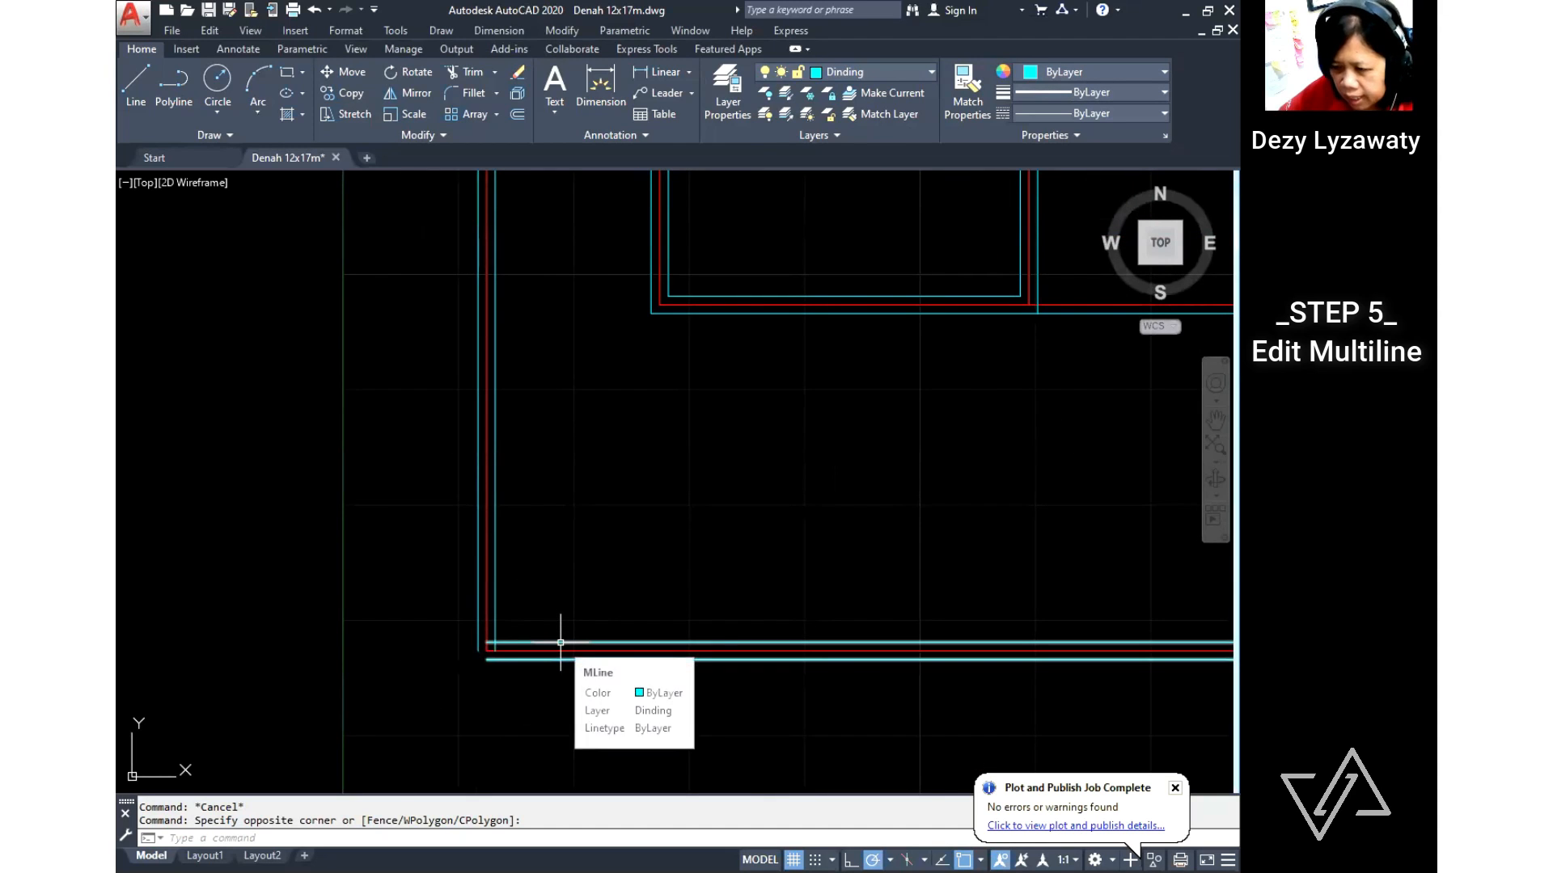
pyautogui.click(559, 643)
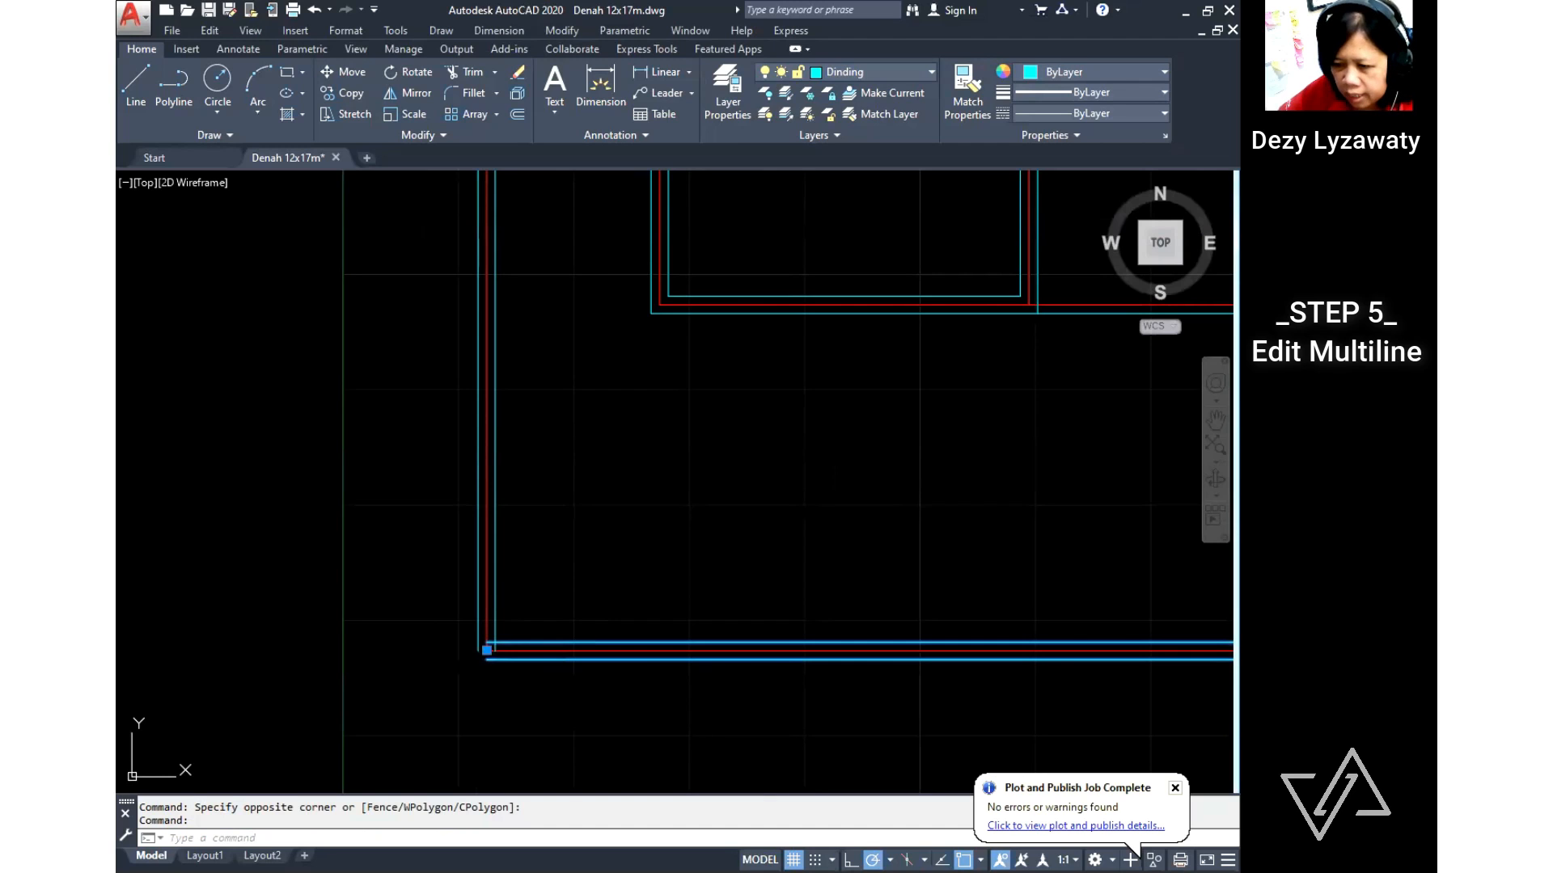
pyautogui.doubleClick(561, 645)
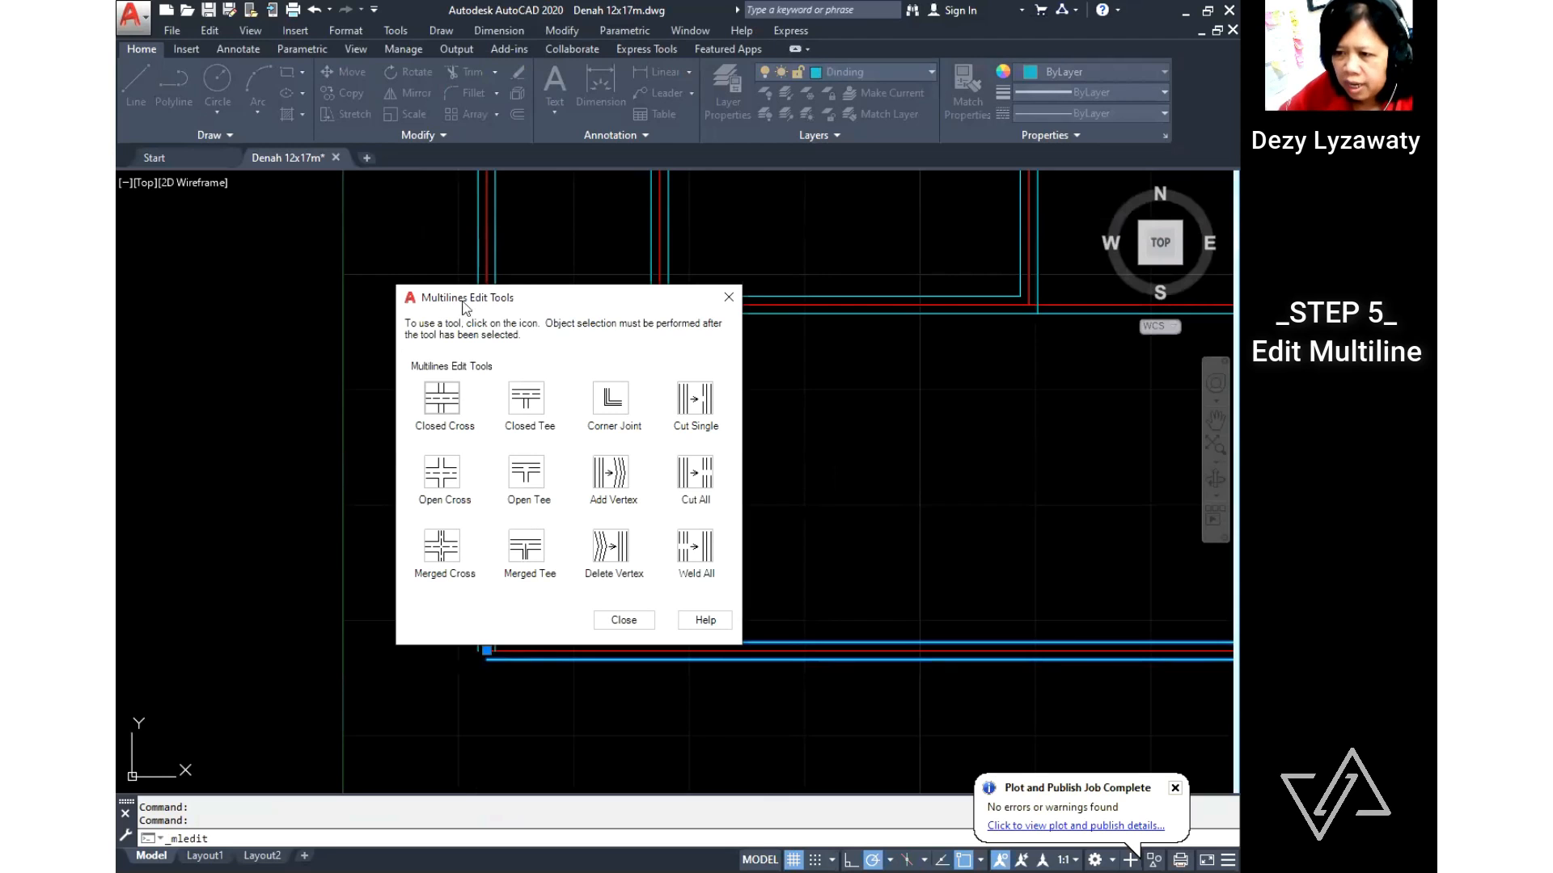
pyautogui.click(615, 407)
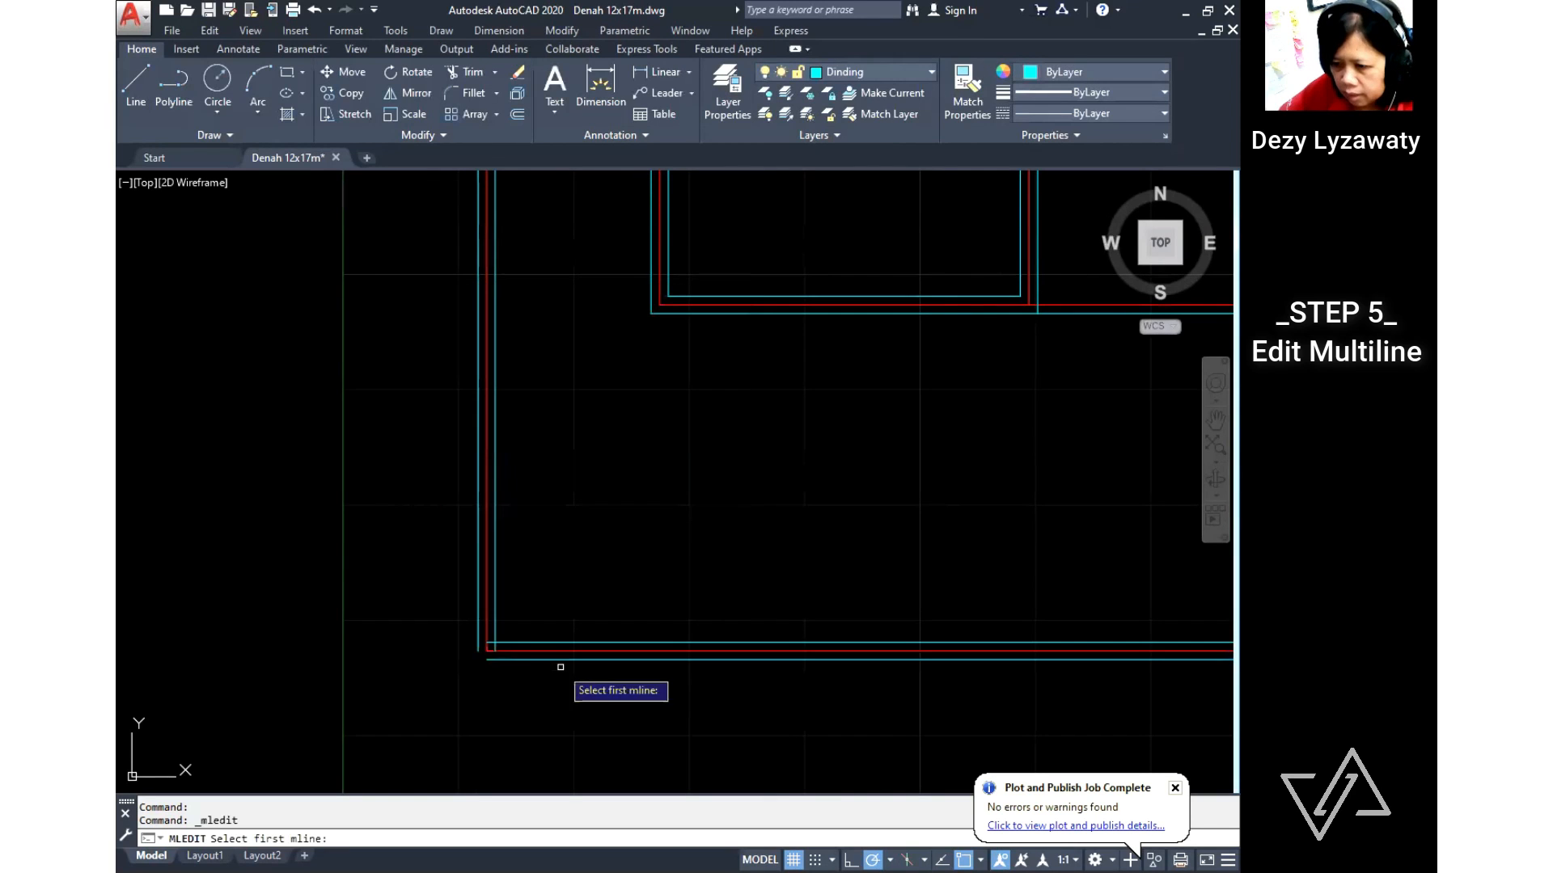
pyautogui.click(518, 644)
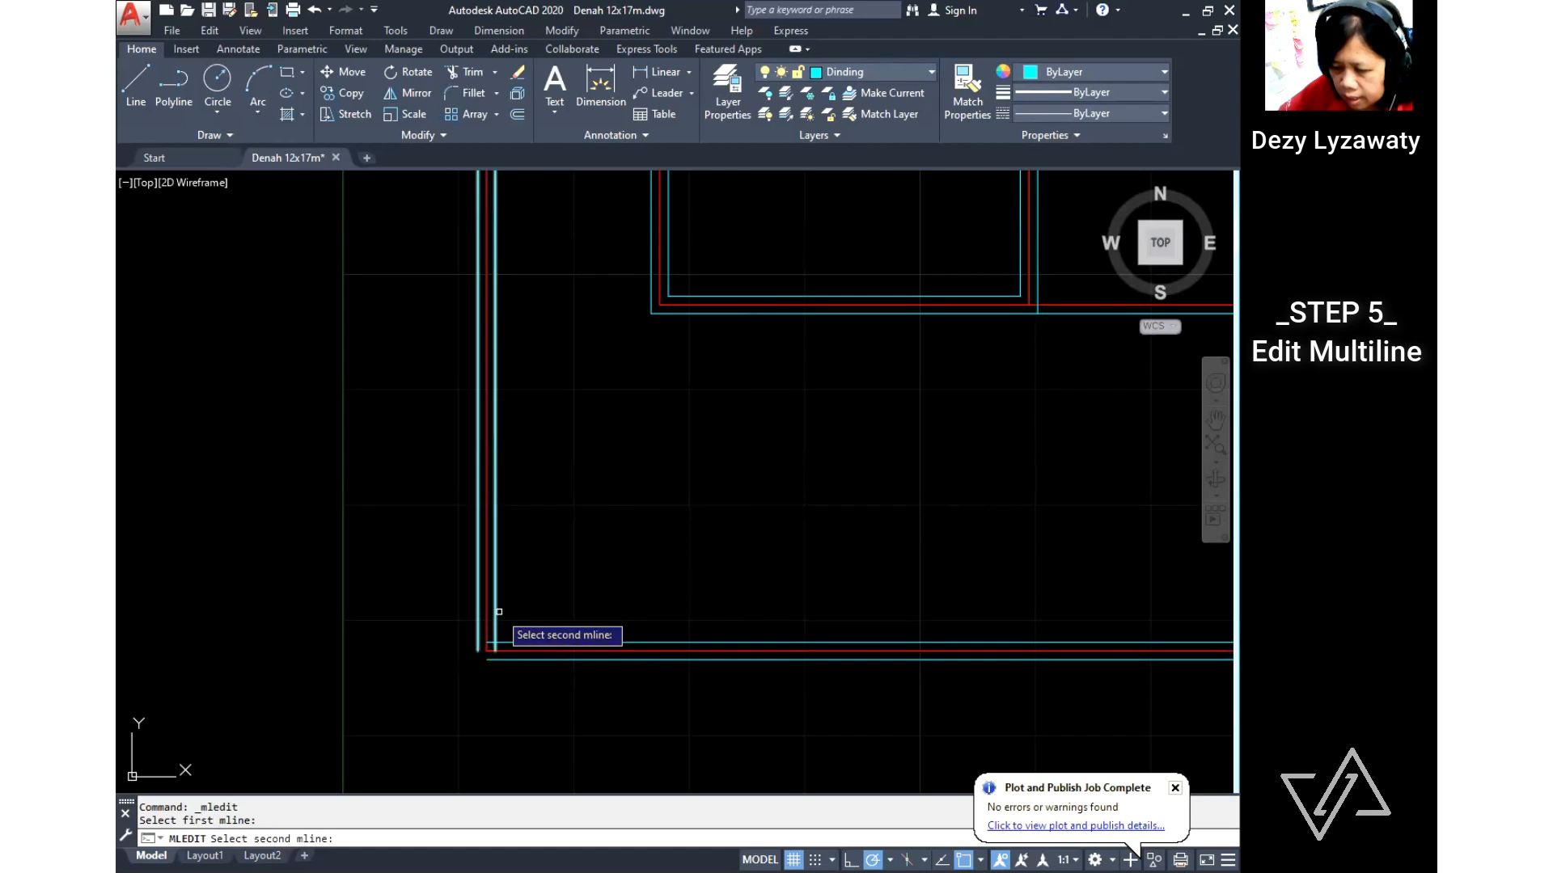
pyautogui.click(495, 612)
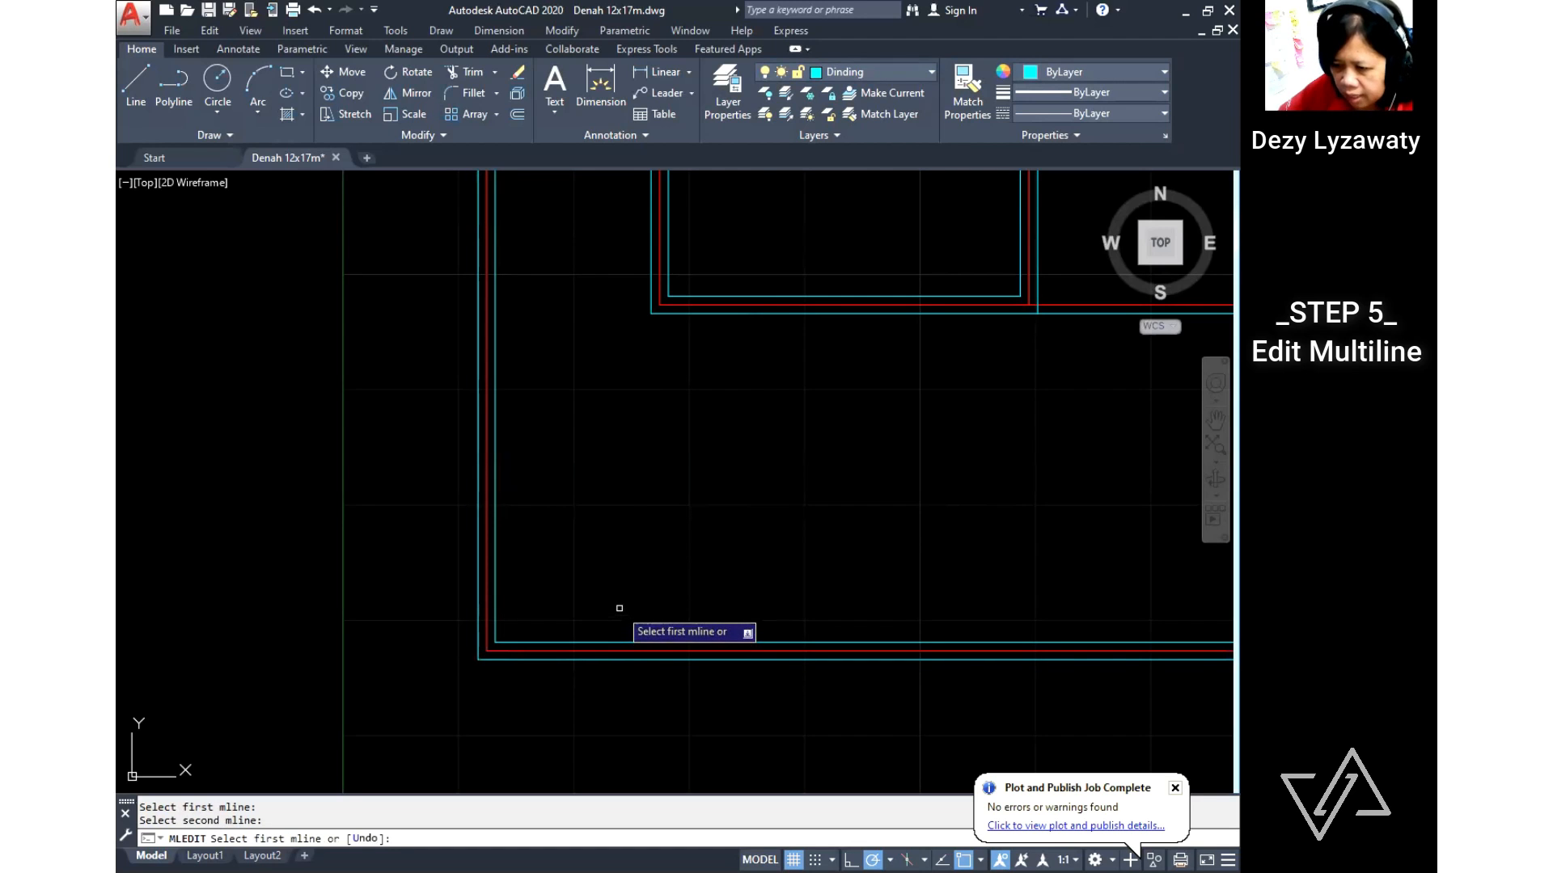
pyautogui.press('Return')
# Step: Try to join the short partition's upper end to the horizontal wall above it with the Open Tee multiline edit
pyautogui.scroll(-4, 617, 610)
pyautogui.moveTo(714, 523); pyautogui.dragTo(686, 590, button='middle')
pyautogui.moveTo(716, 465); pyautogui.dragTo(693, 541, button='middle')
pyautogui.scroll(4, 572, 495)
pyautogui.moveTo(566, 561); pyautogui.dragTo(712, 560, button='middle')
pyautogui.scroll(-2, 751, 567)
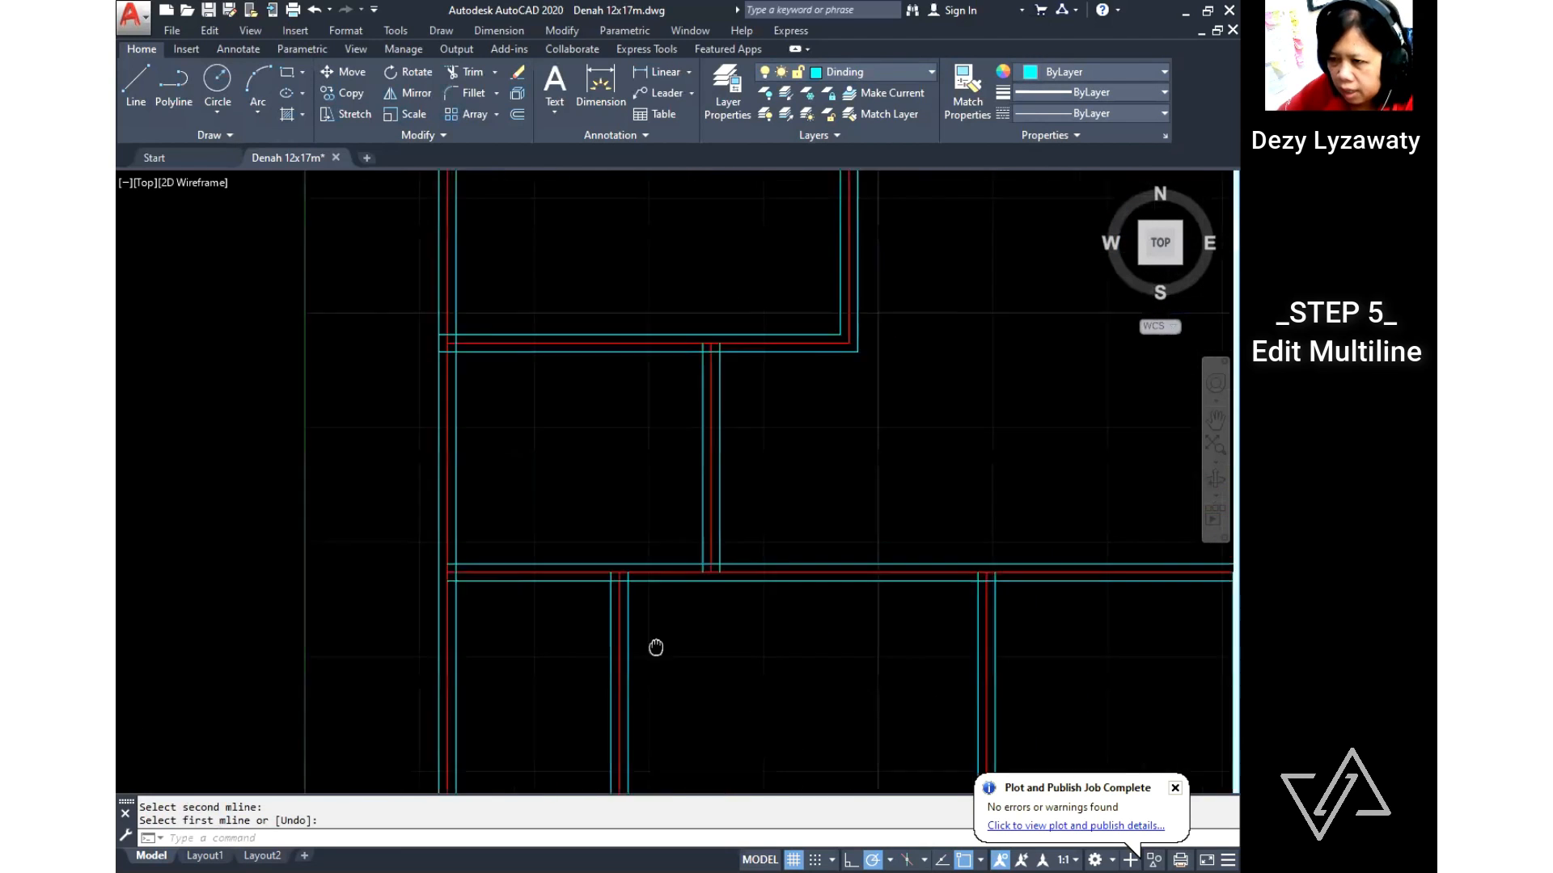
pyautogui.scroll(4, 597, 529)
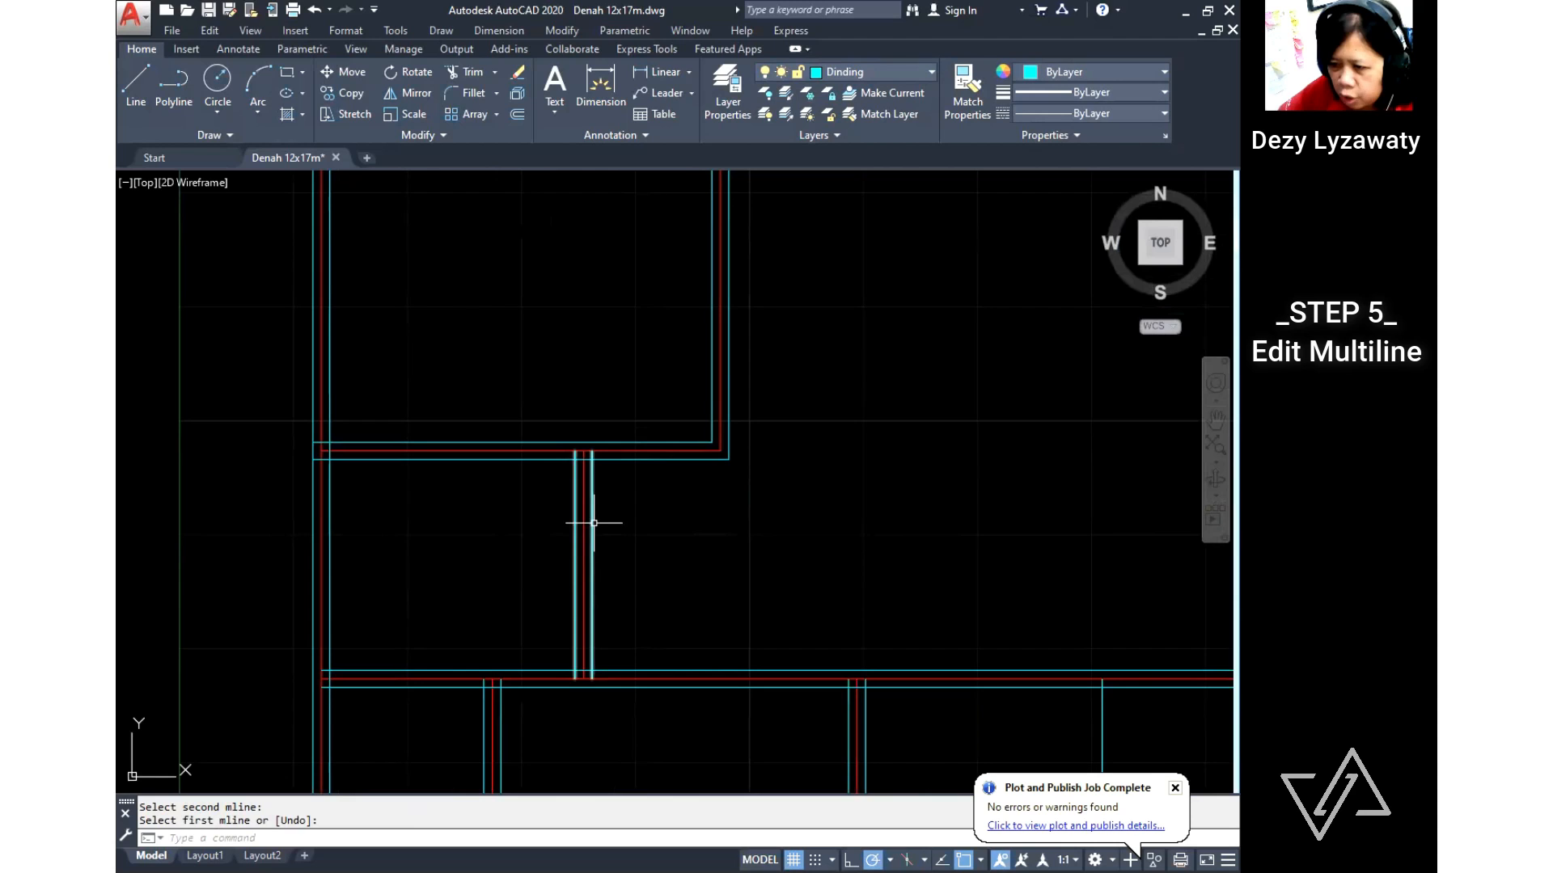
pyautogui.press('Return')
pyautogui.click(590, 525)
pyautogui.press('Return')
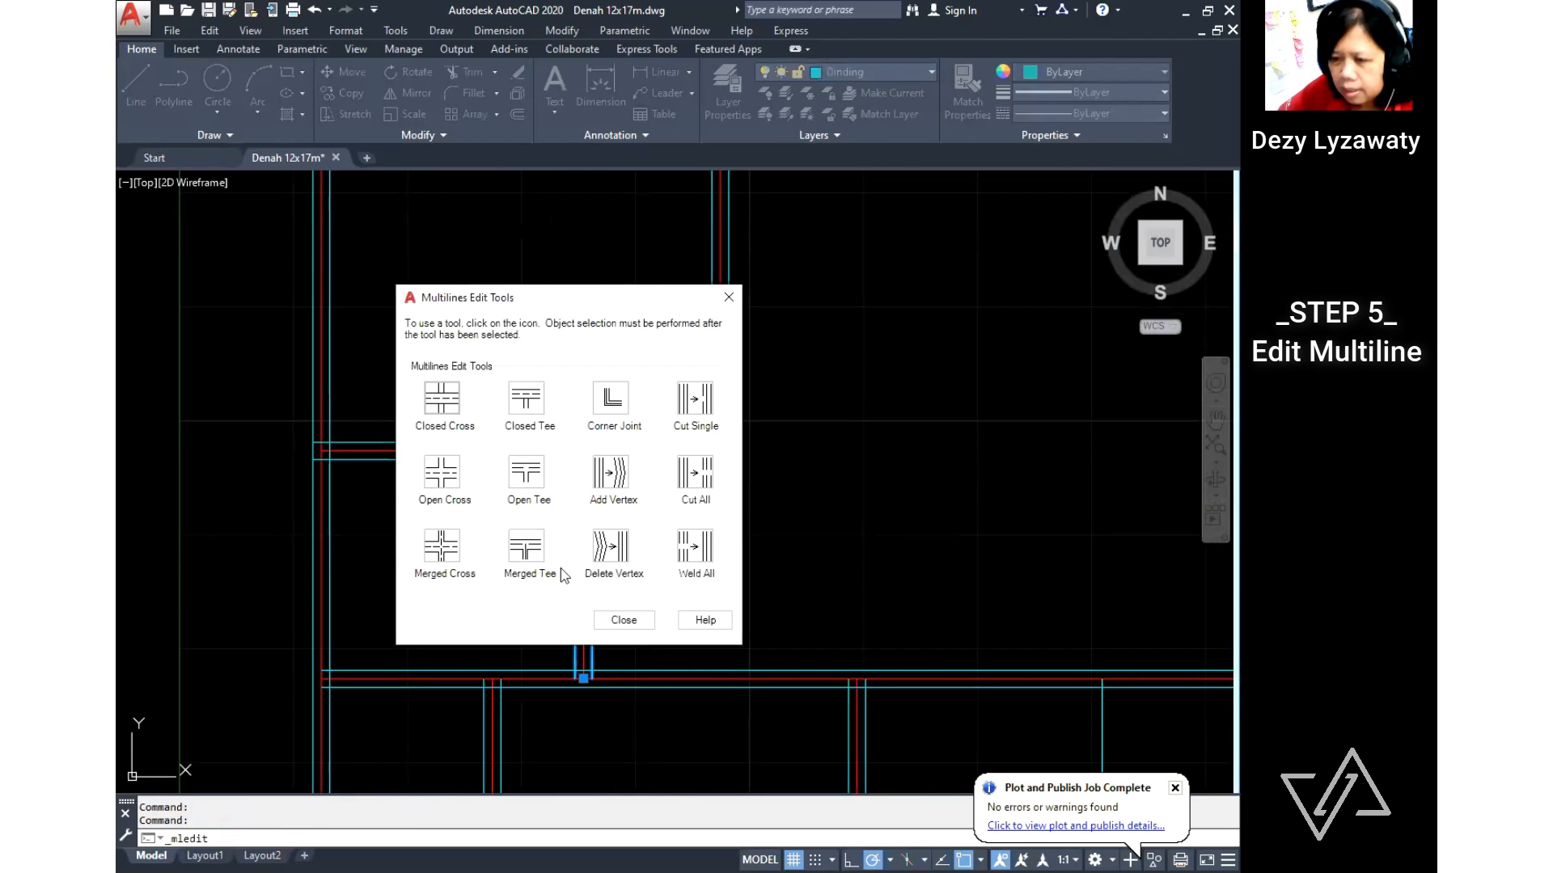
pyautogui.click(525, 481)
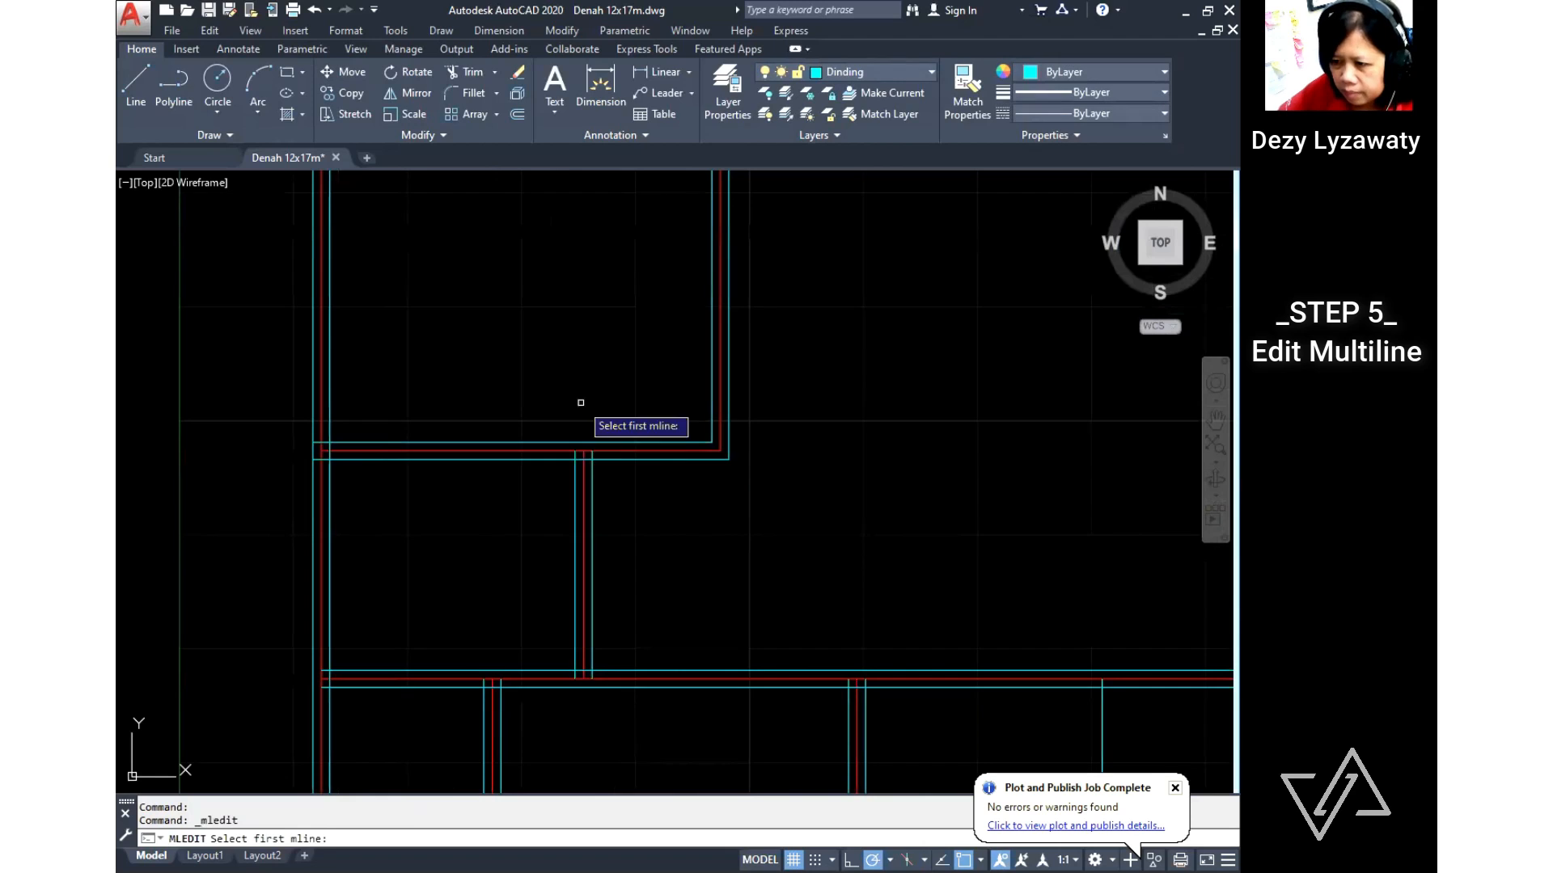
pyautogui.click(590, 478)
pyautogui.click(591, 484)
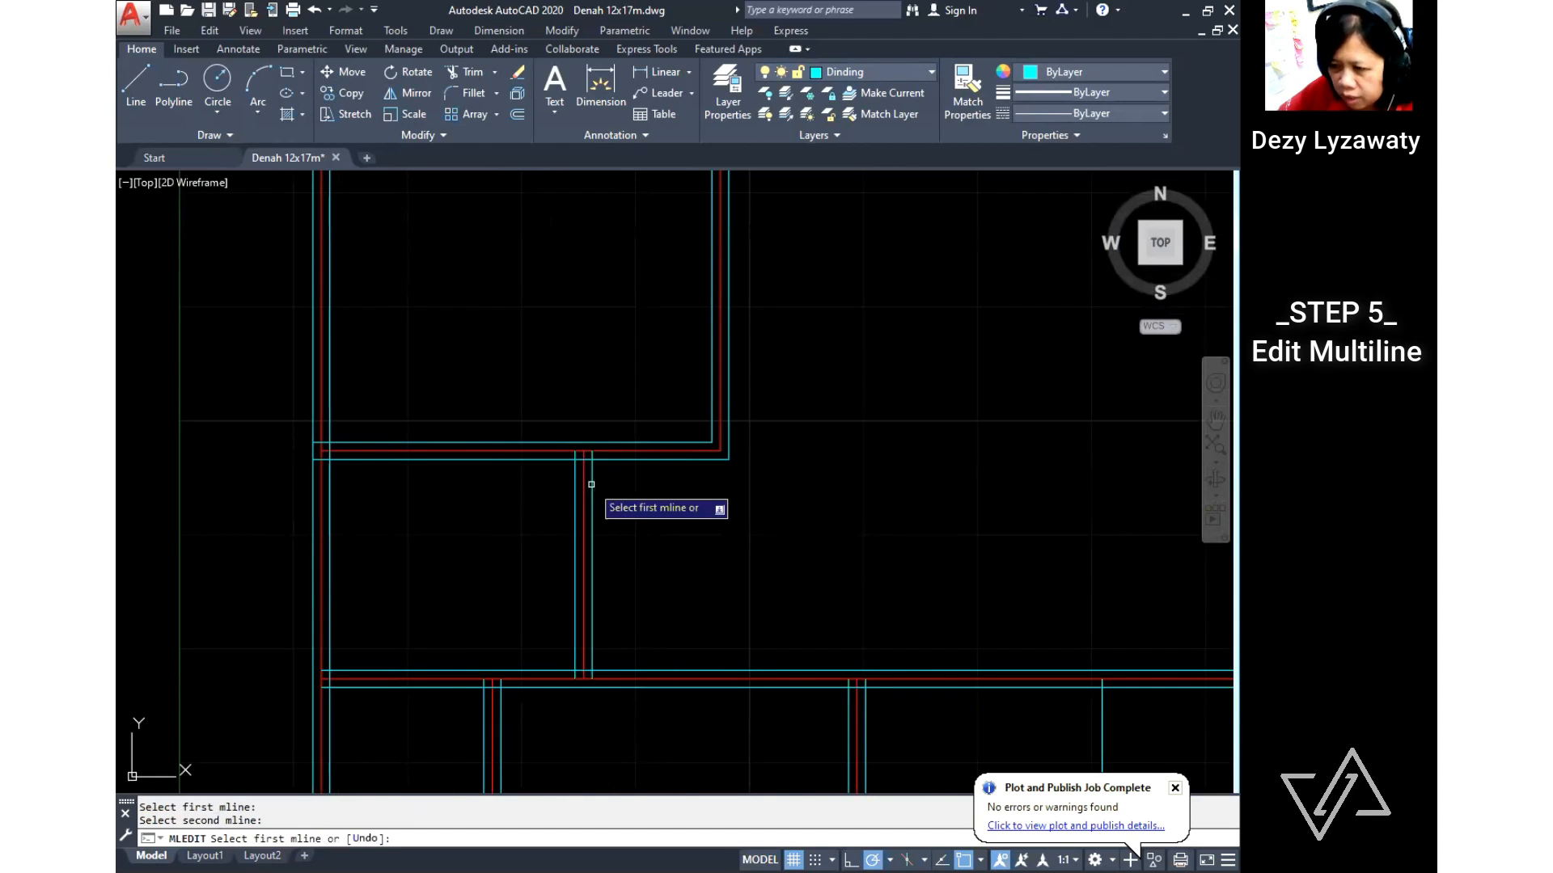
pyautogui.click(591, 483)
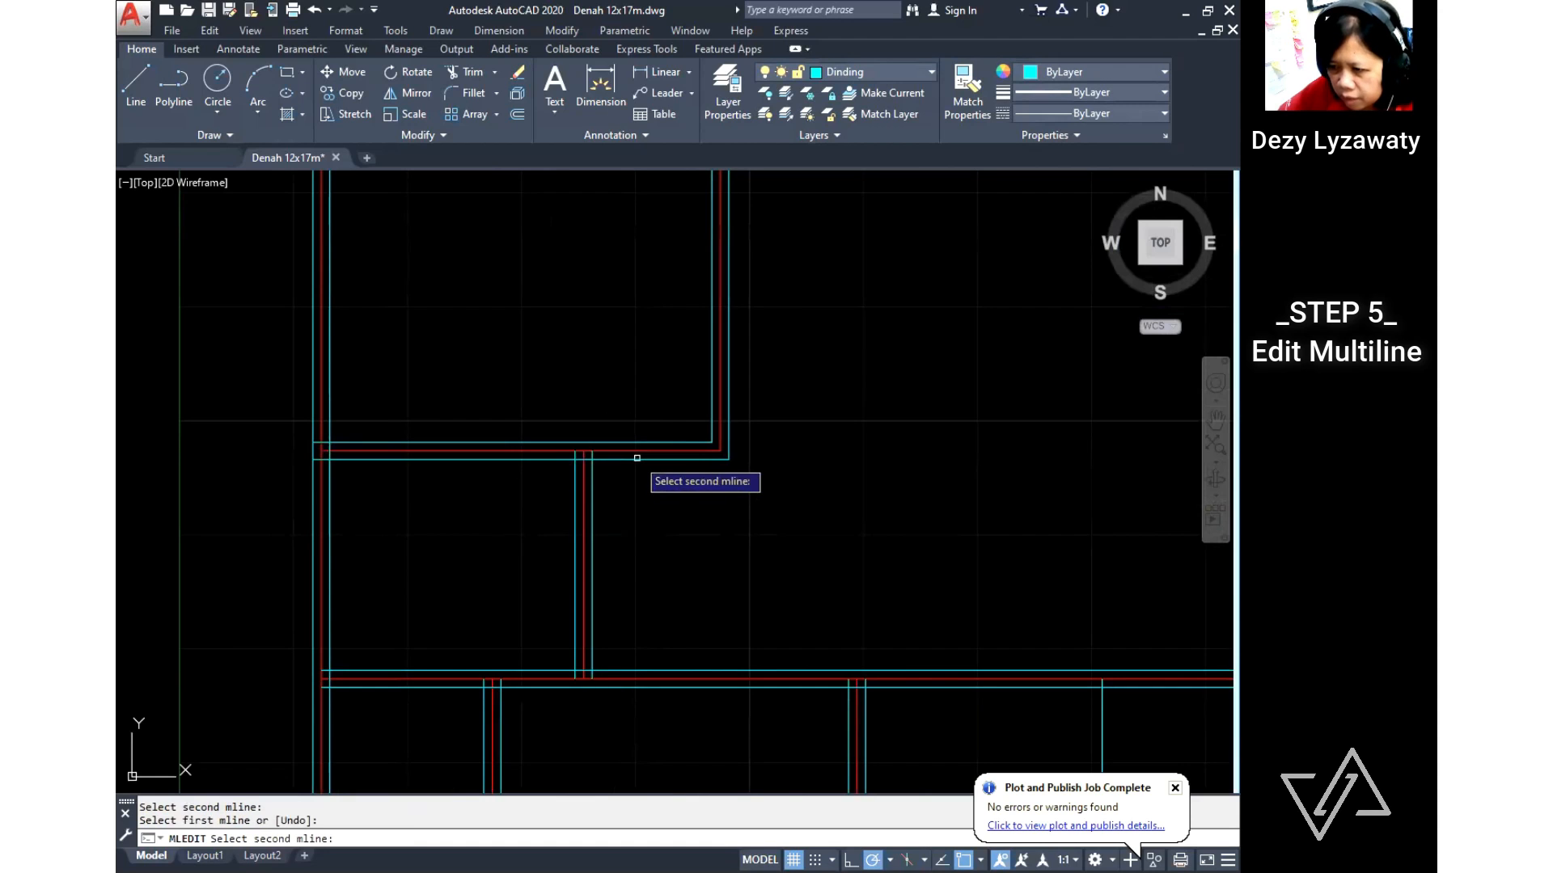
pyautogui.click(589, 487)
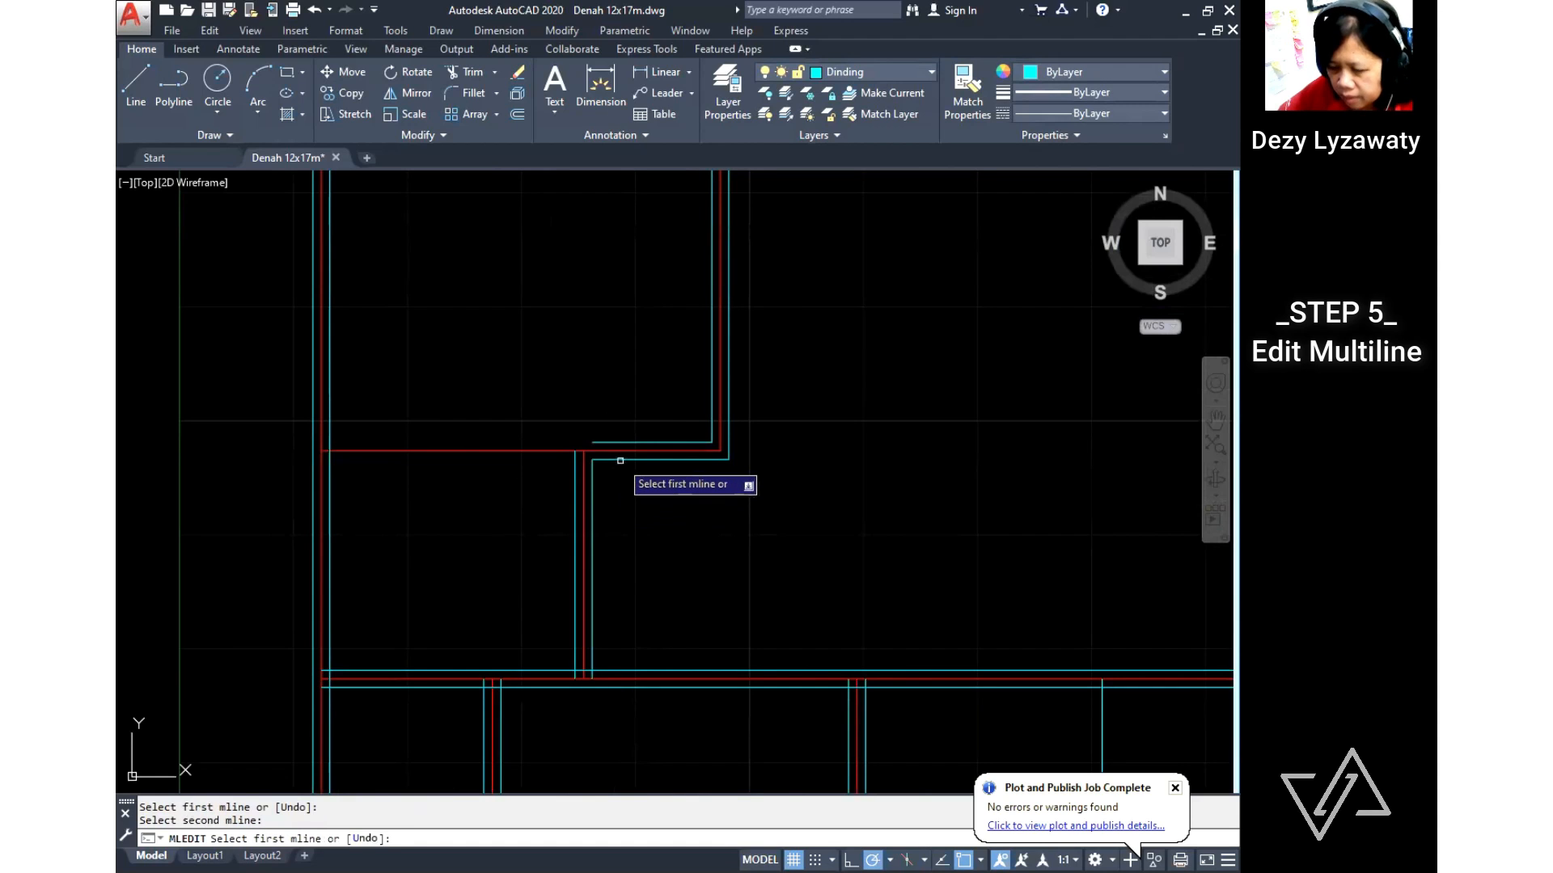
# Step: Undo the Open Tee edit at the short partition's upper end
pyautogui.press('Escape')
pyautogui.write('u')
pyautogui.press('Return')
pyautogui.rightClick(572, 381)
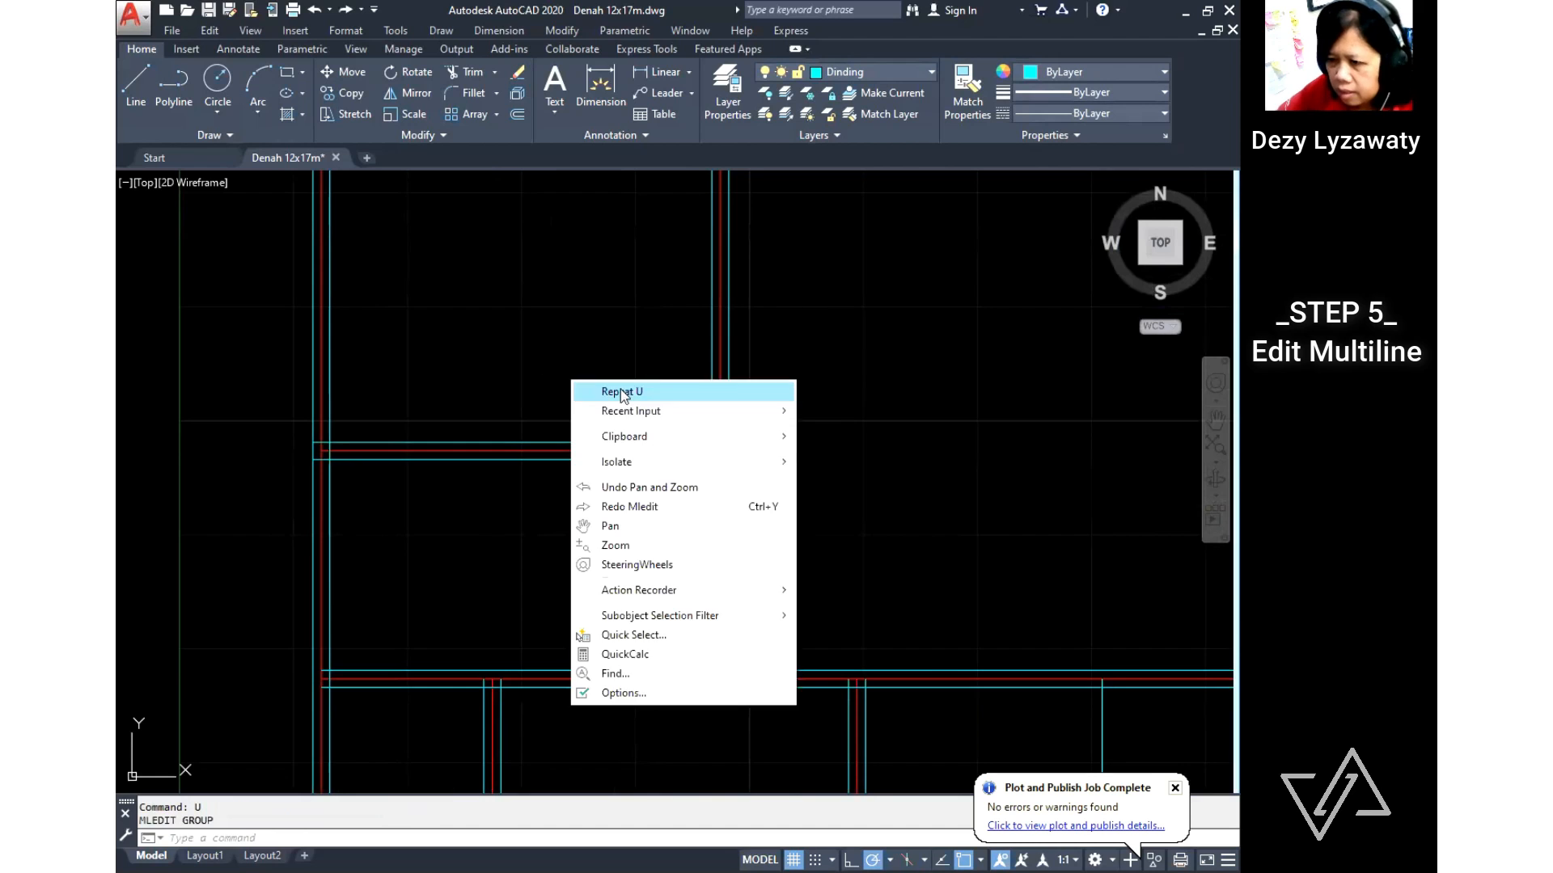
pyautogui.click(623, 392)
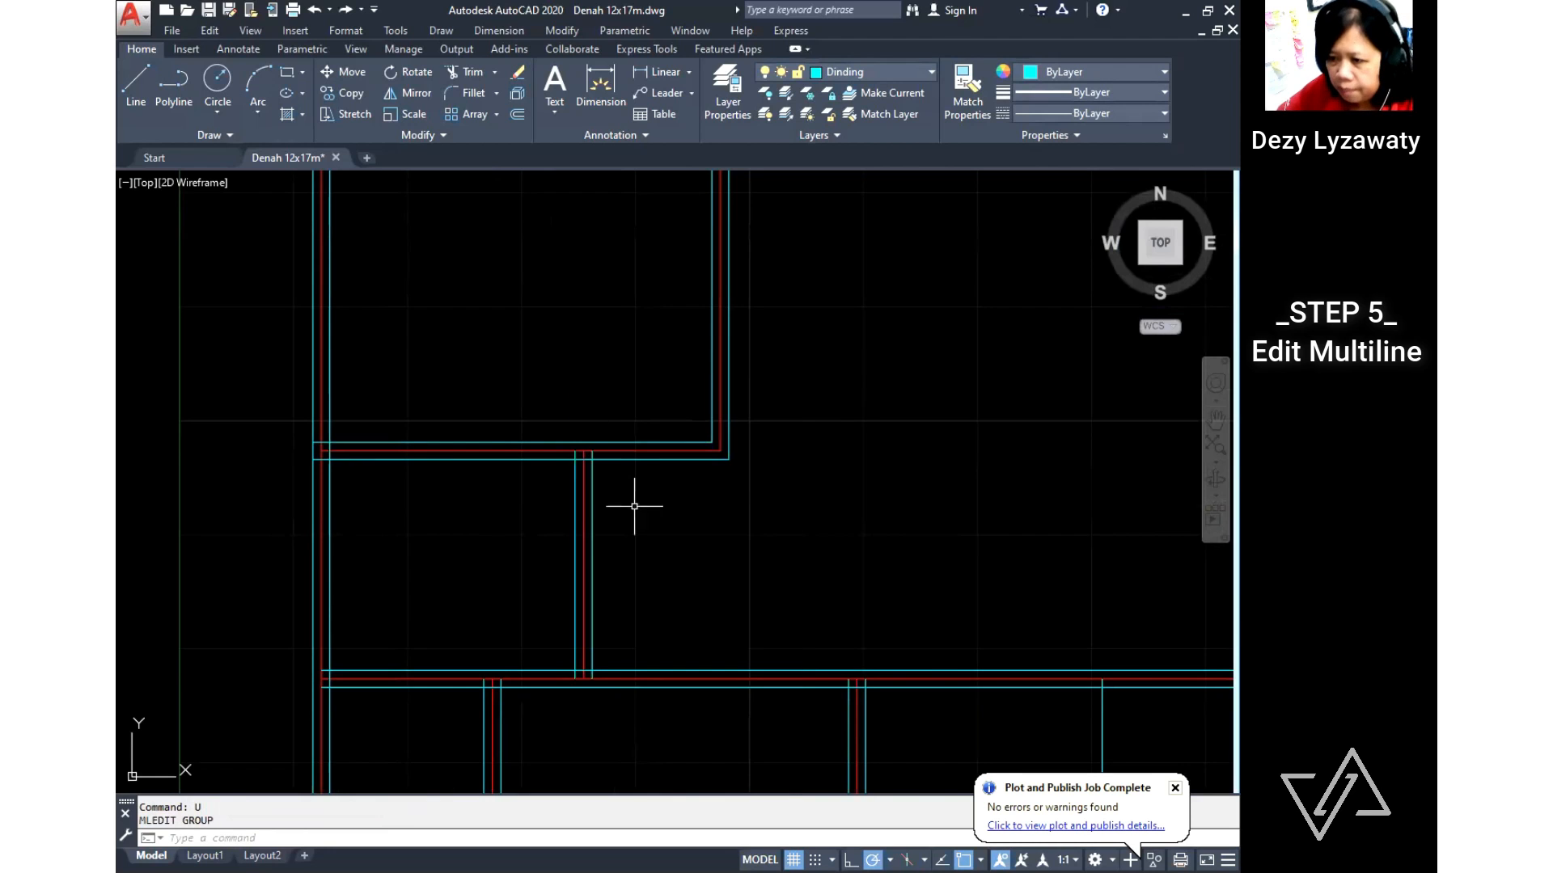
# Step: Apply Open Tee to the short partition wall first and the horizontal wall above it second
pyautogui.click(593, 520)
pyautogui.doubleClick(591, 495)
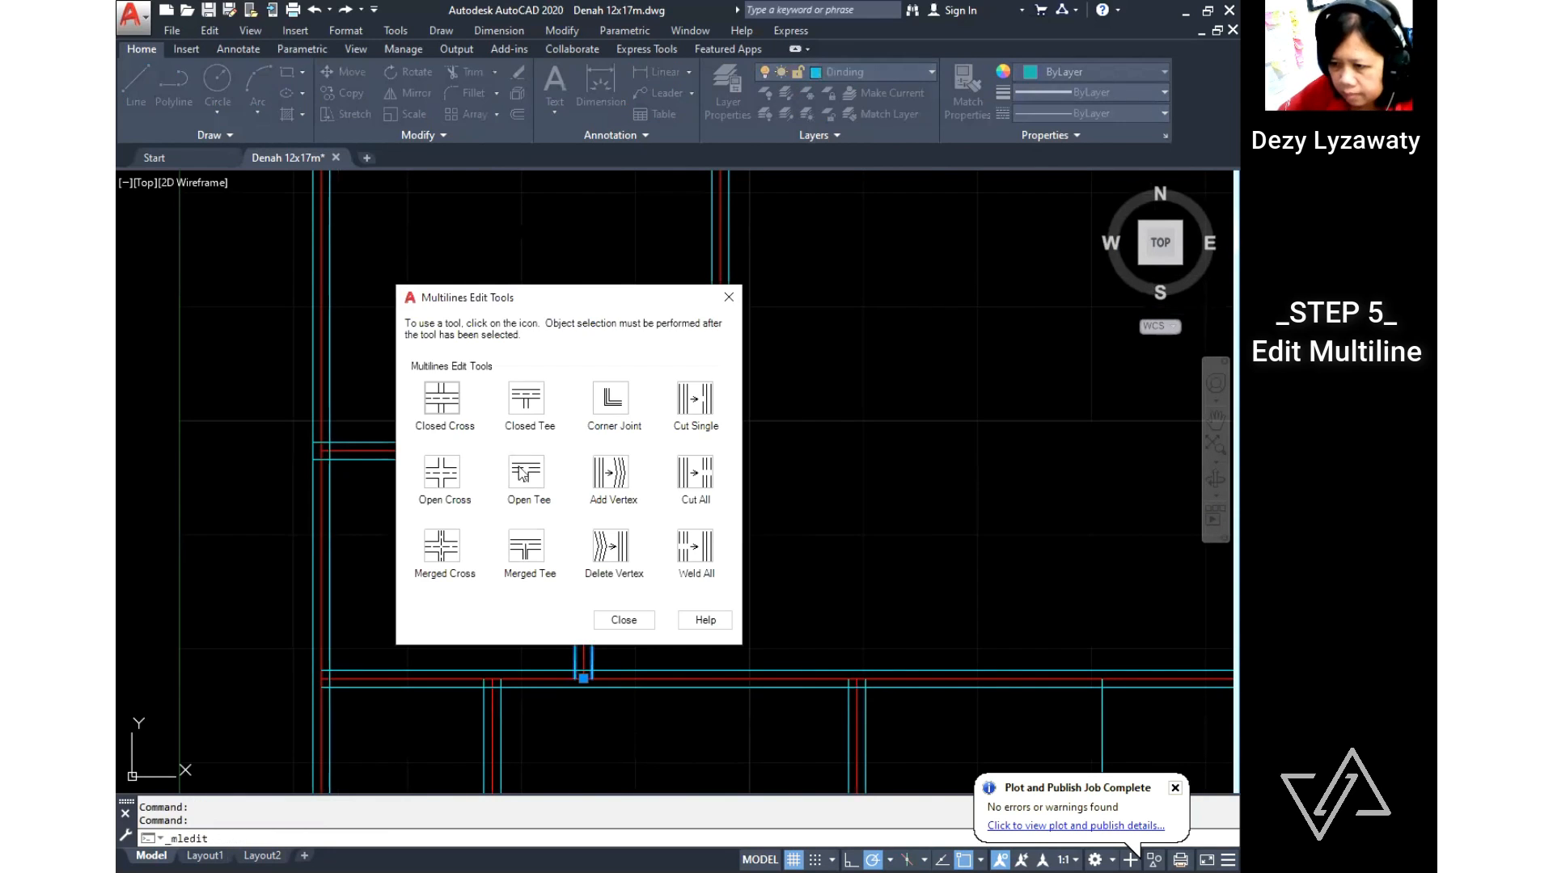
pyautogui.click(525, 478)
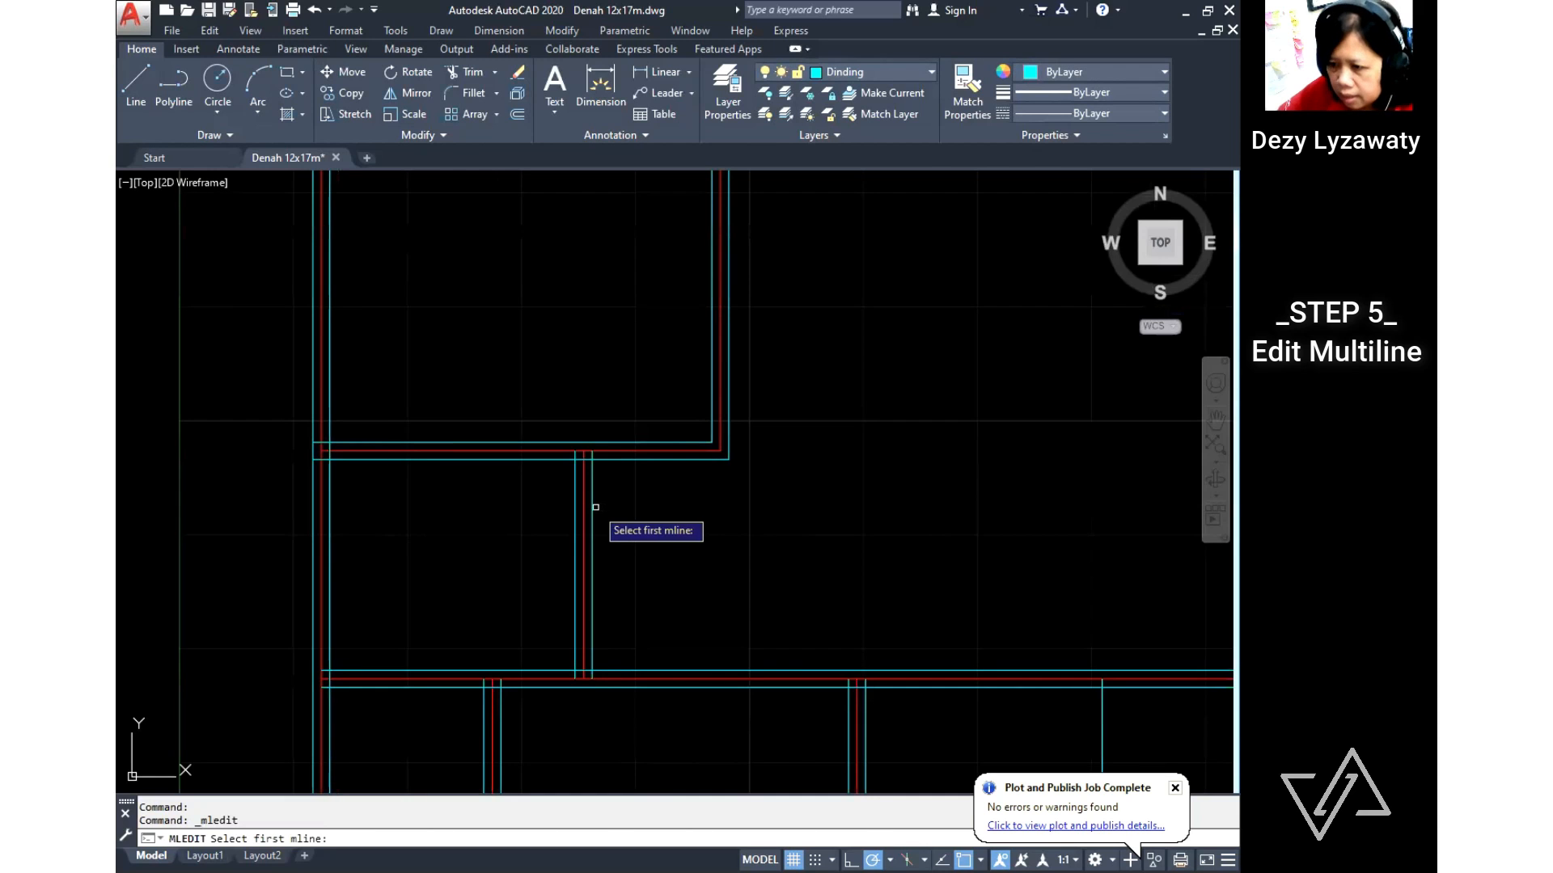
pyautogui.click(592, 508)
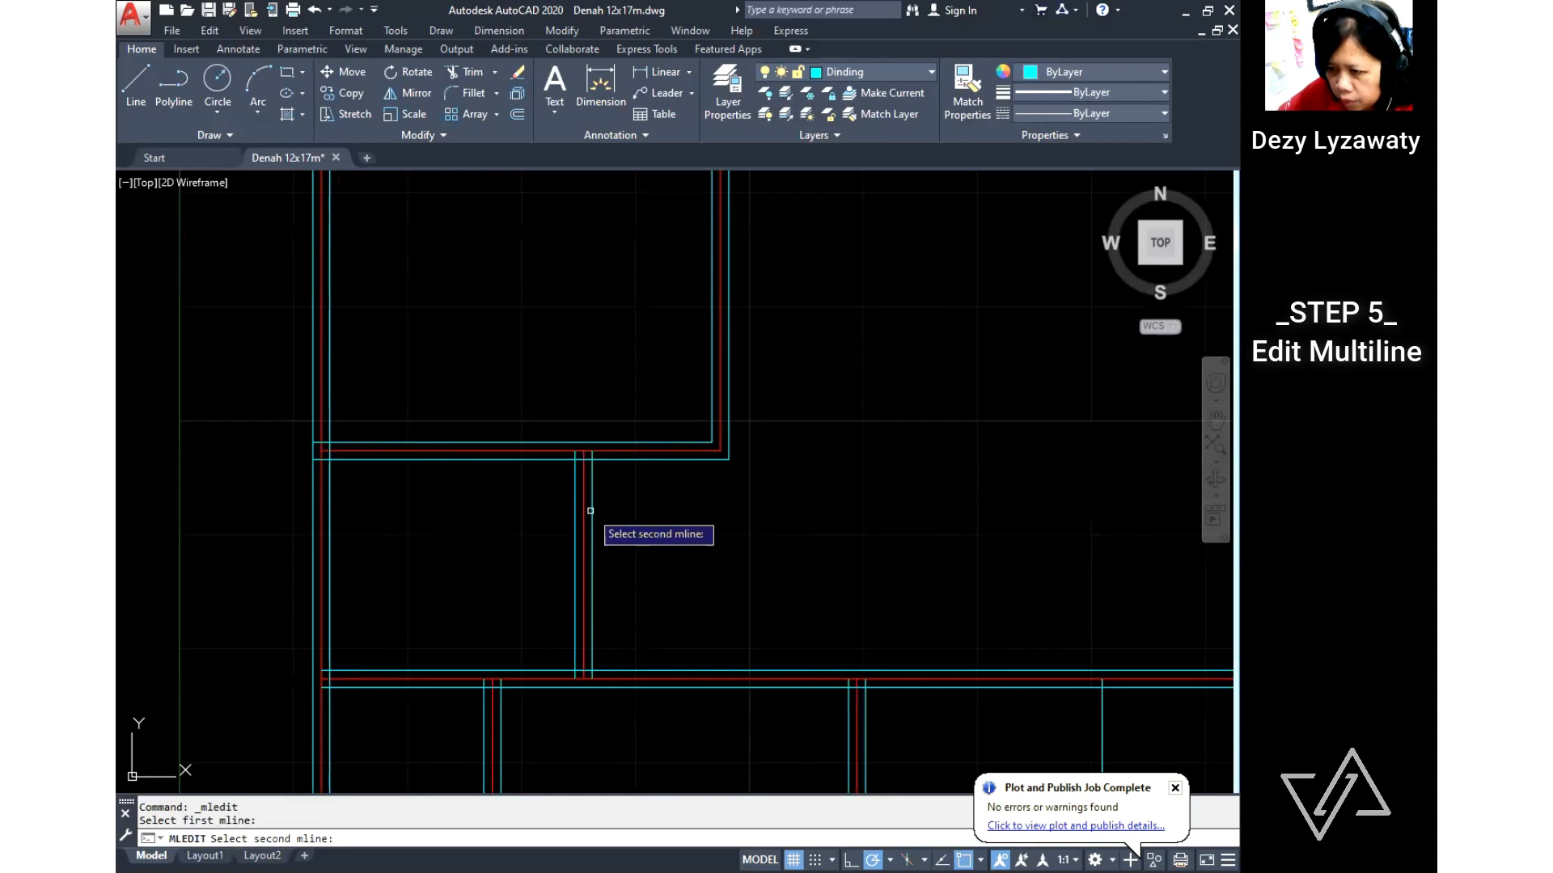
pyautogui.click(642, 460)
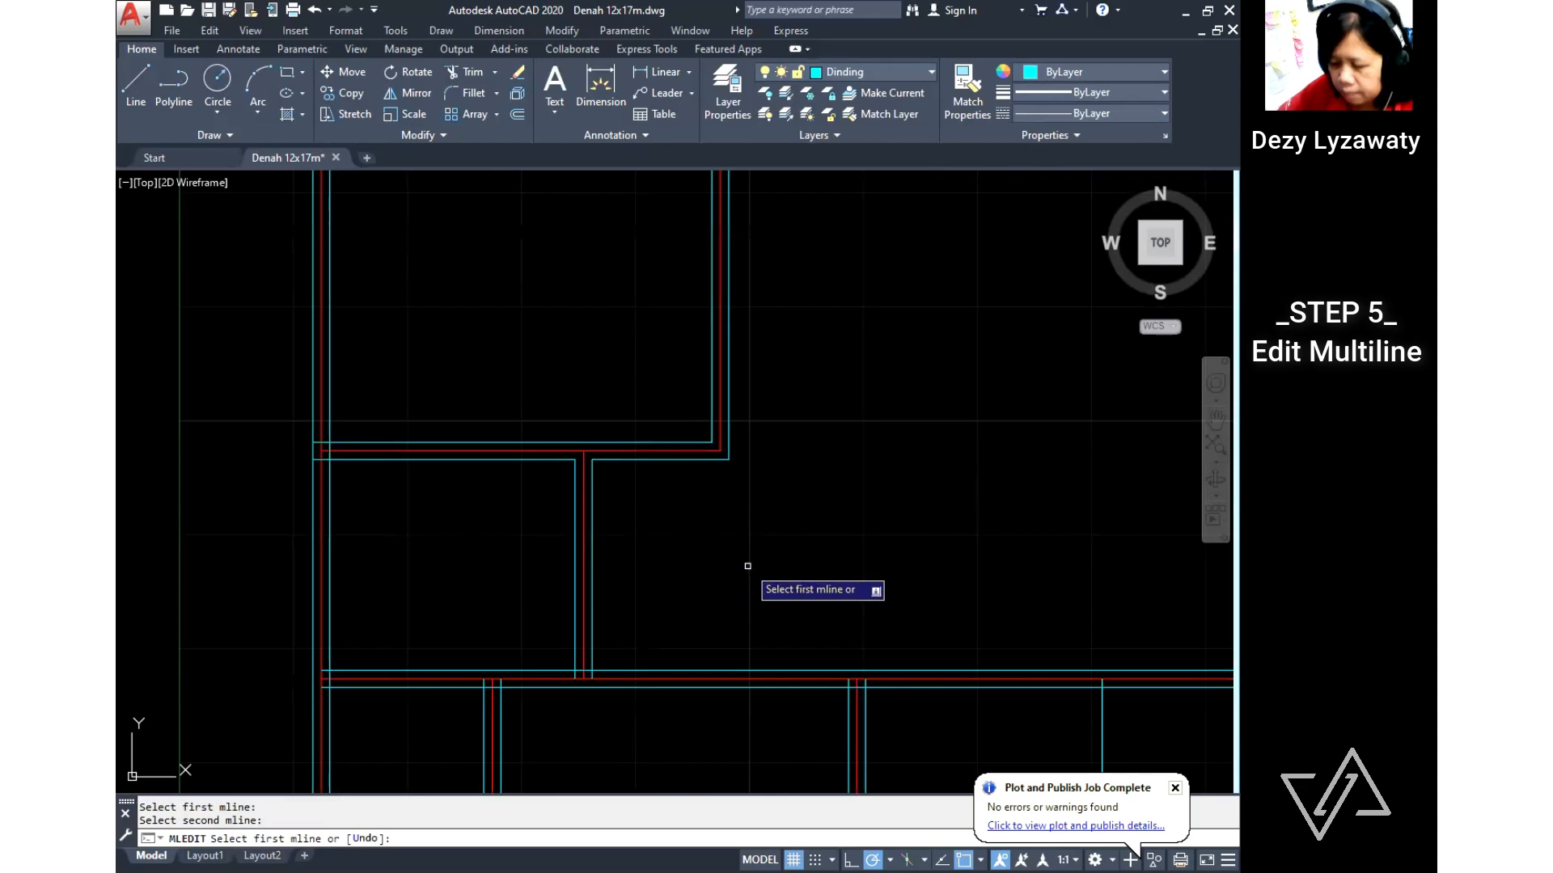
# Step: Apply Open Tee where the short partition's lower end and the small lower room's two side walls meet the central horizontal wall
pyautogui.scroll(-5, 651, 517)
pyautogui.scroll(8, 639, 534)
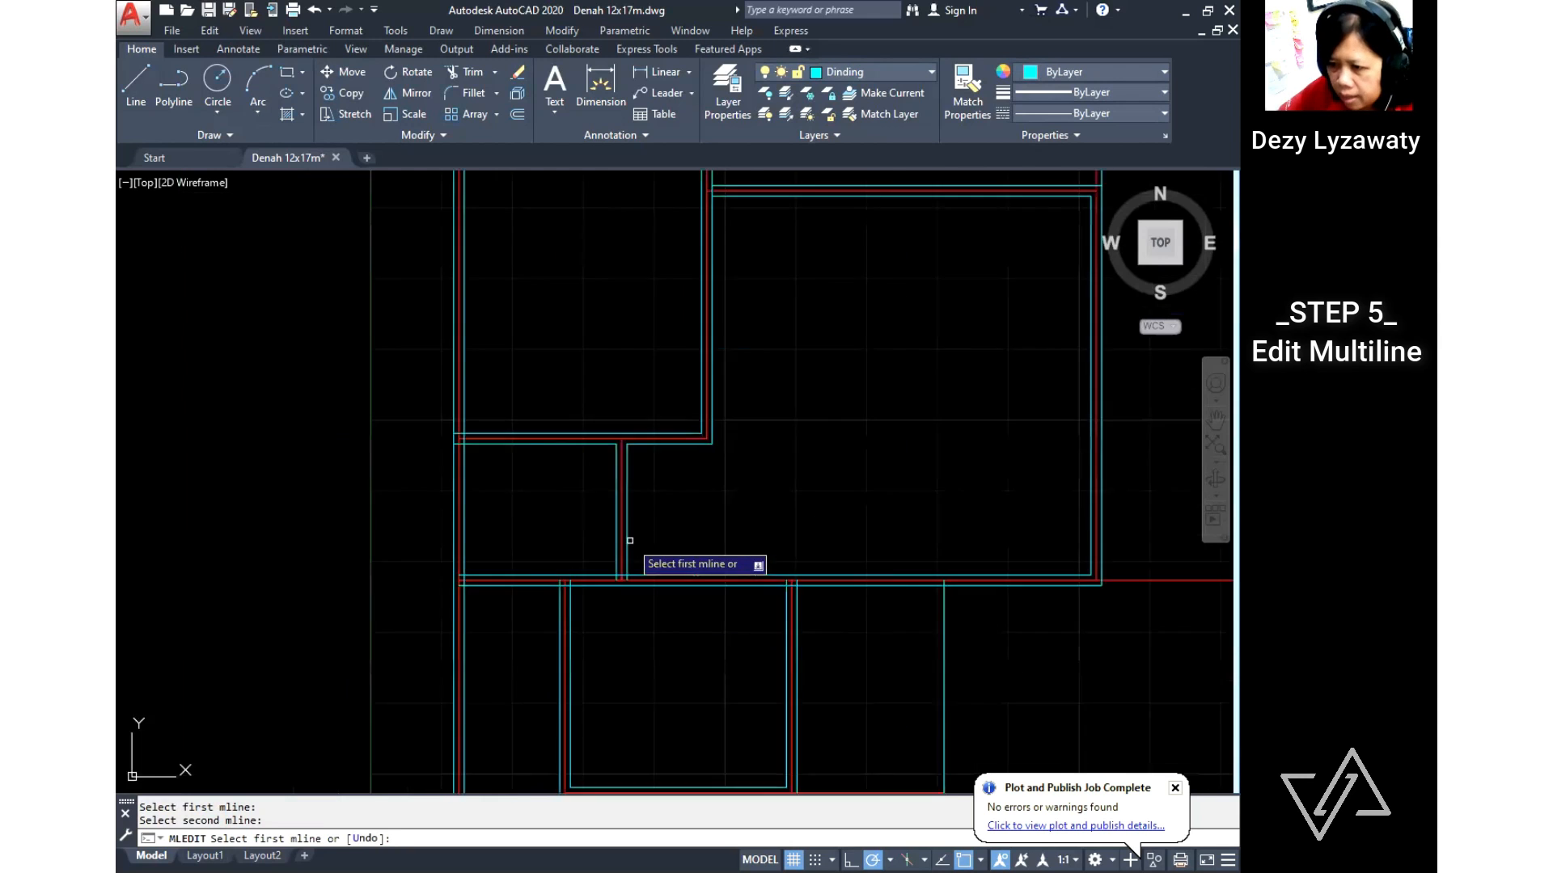
pyautogui.scroll(-6, 663, 521)
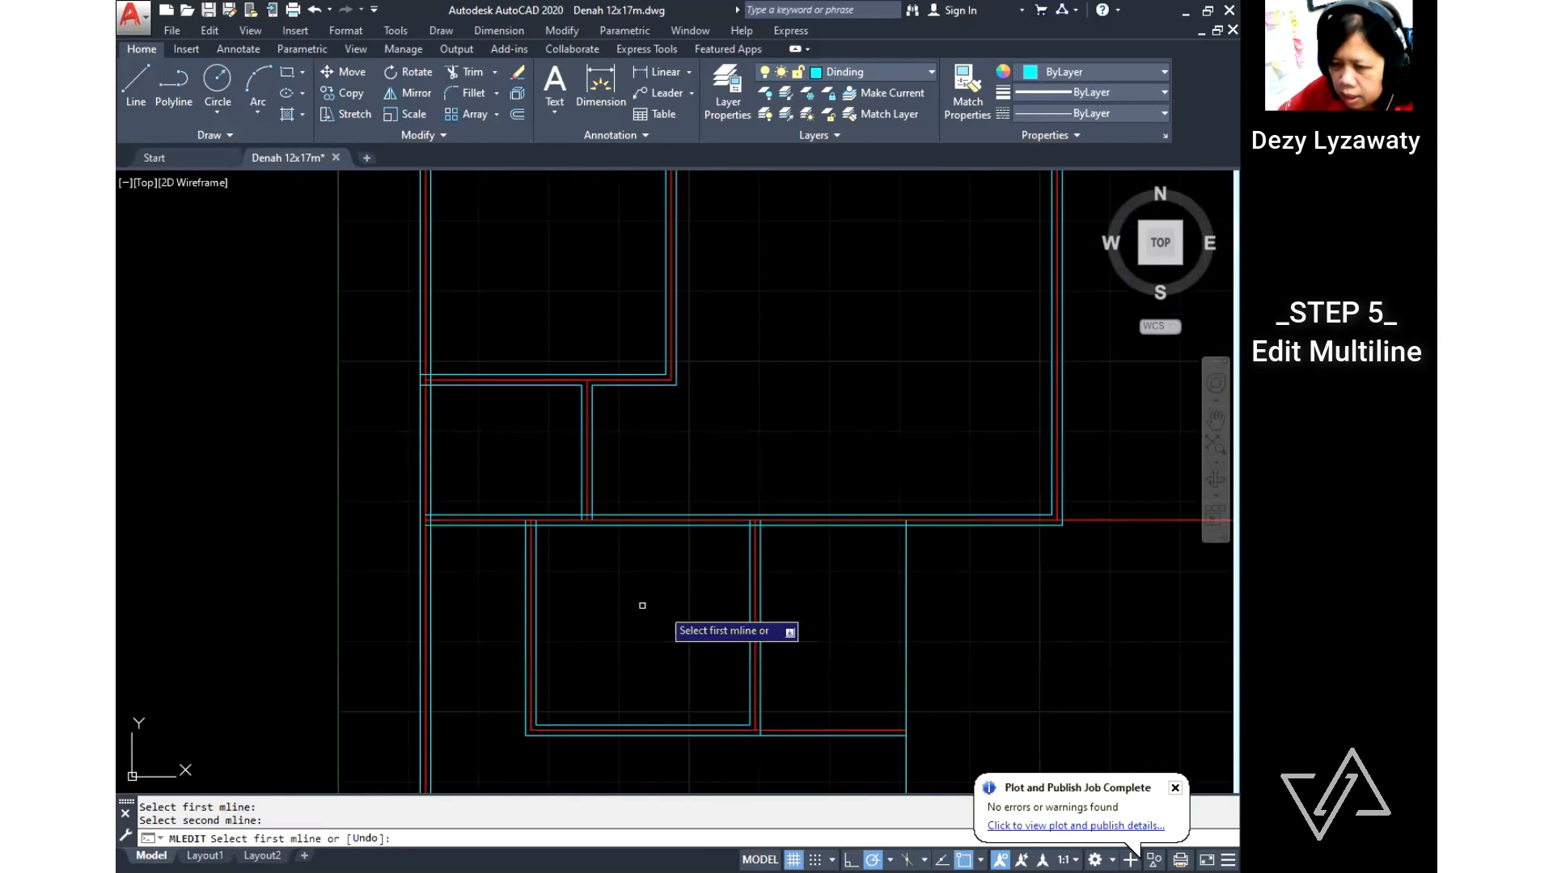
pyautogui.scroll(3, 589, 508)
pyautogui.click(587, 511)
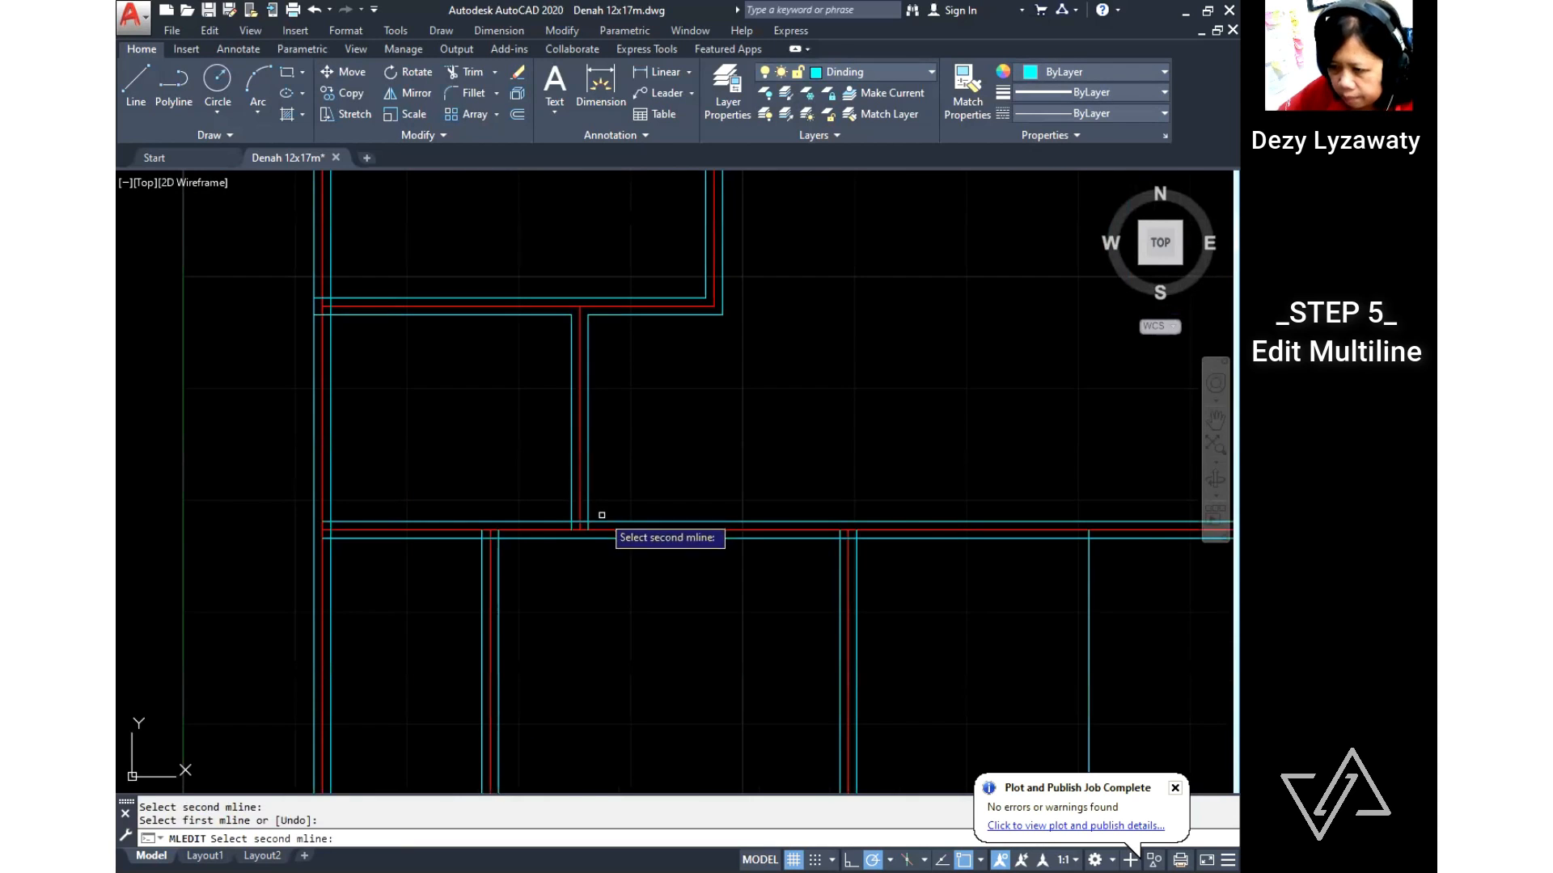
pyautogui.click(603, 521)
pyautogui.click(497, 572)
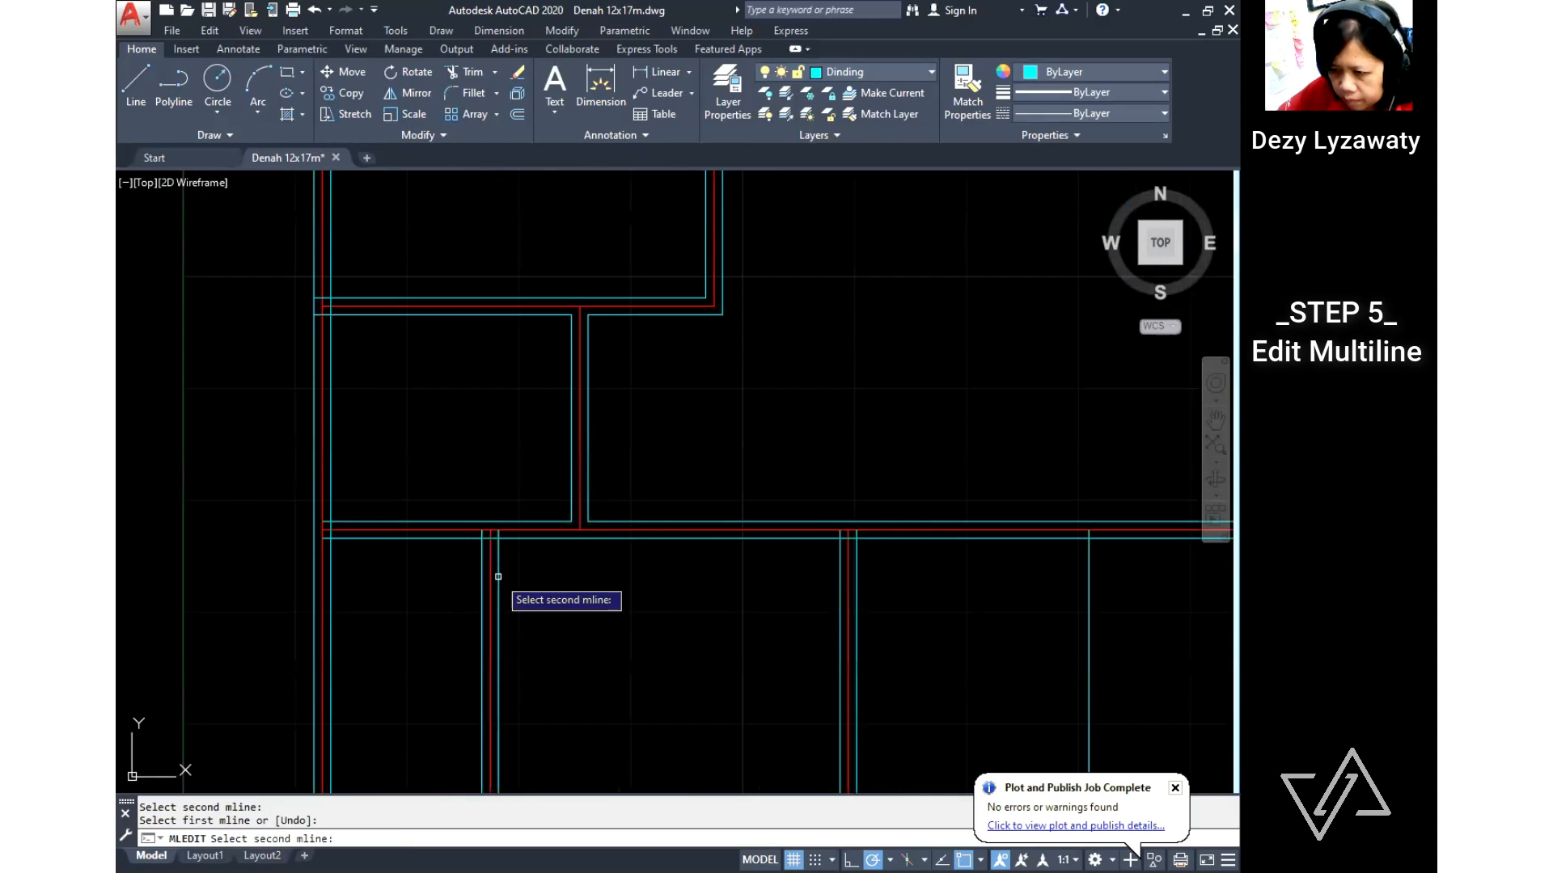
pyautogui.click(512, 536)
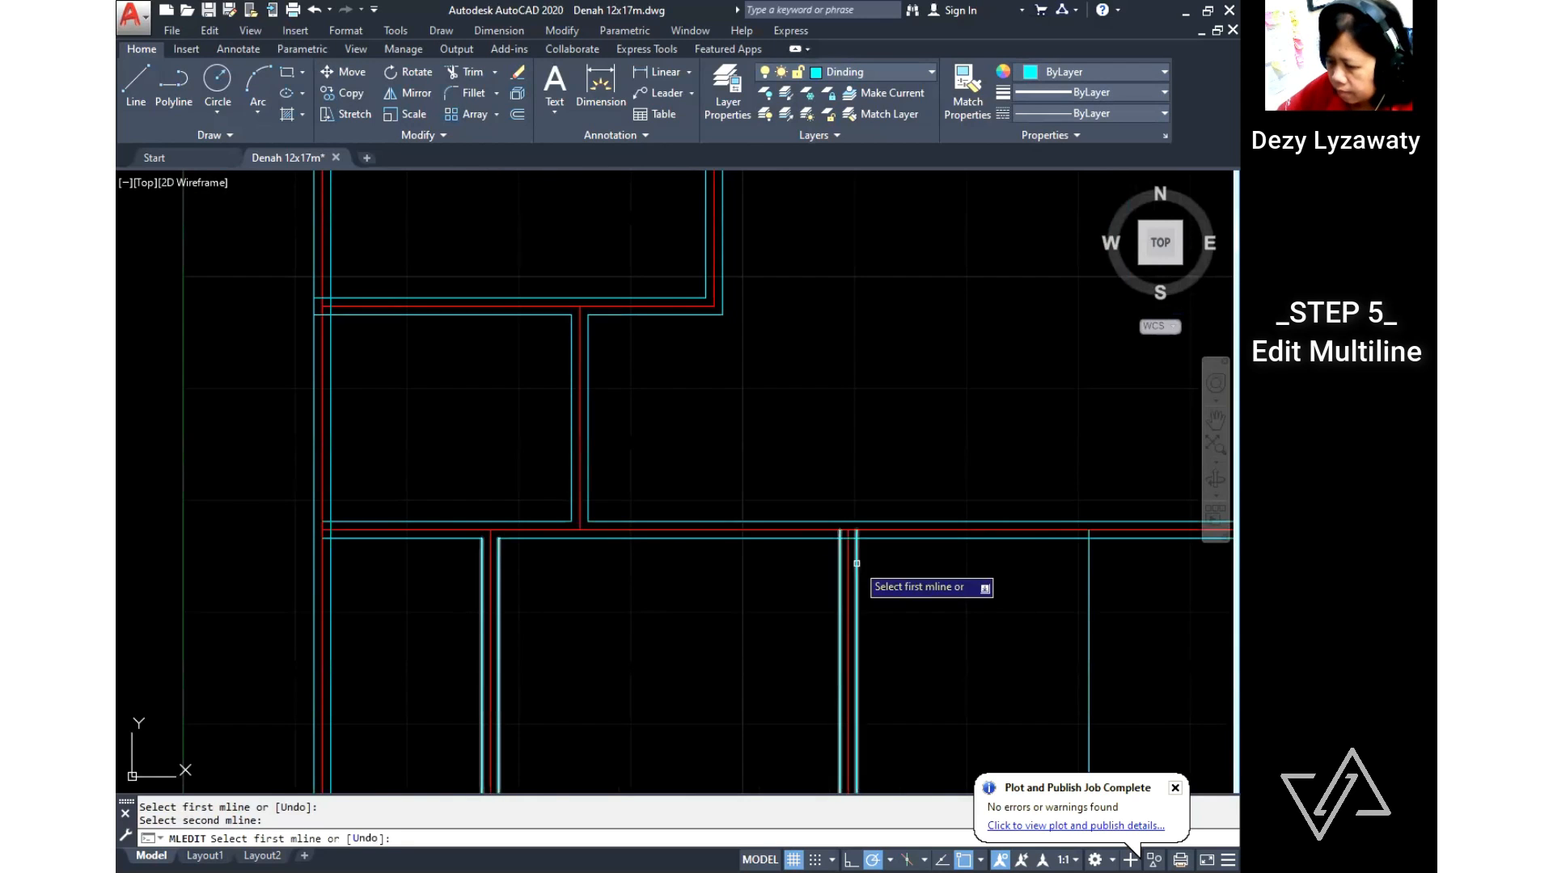
pyautogui.click(888, 536)
pyautogui.click(888, 536)
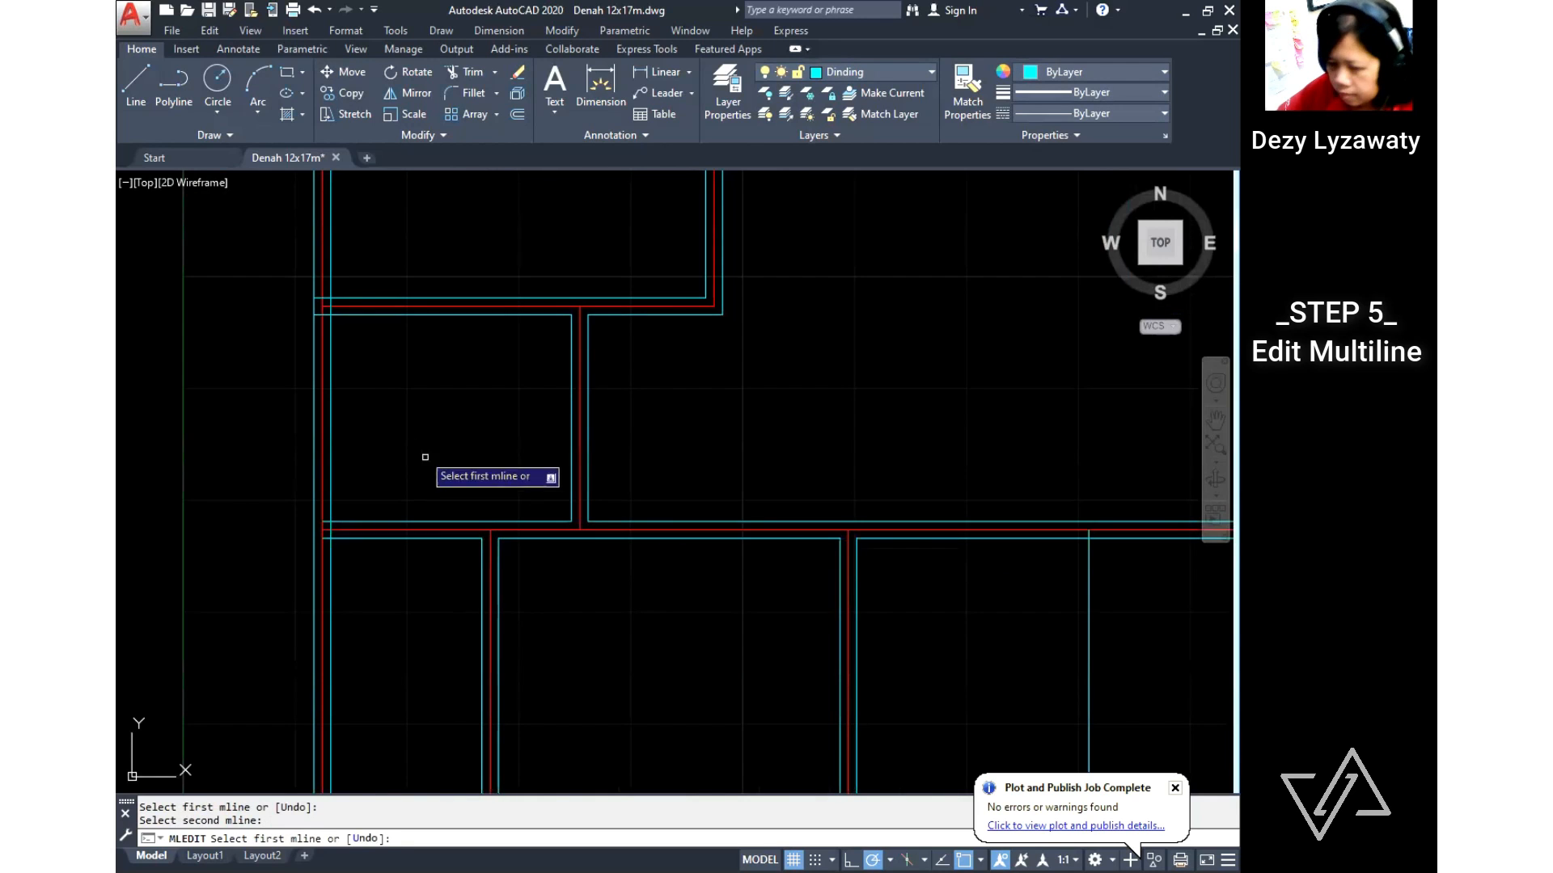
# Step: Apply Open Tee where the central horizontal wall and the left room's bottom wall meet the left outer wall
pyautogui.click(339, 520)
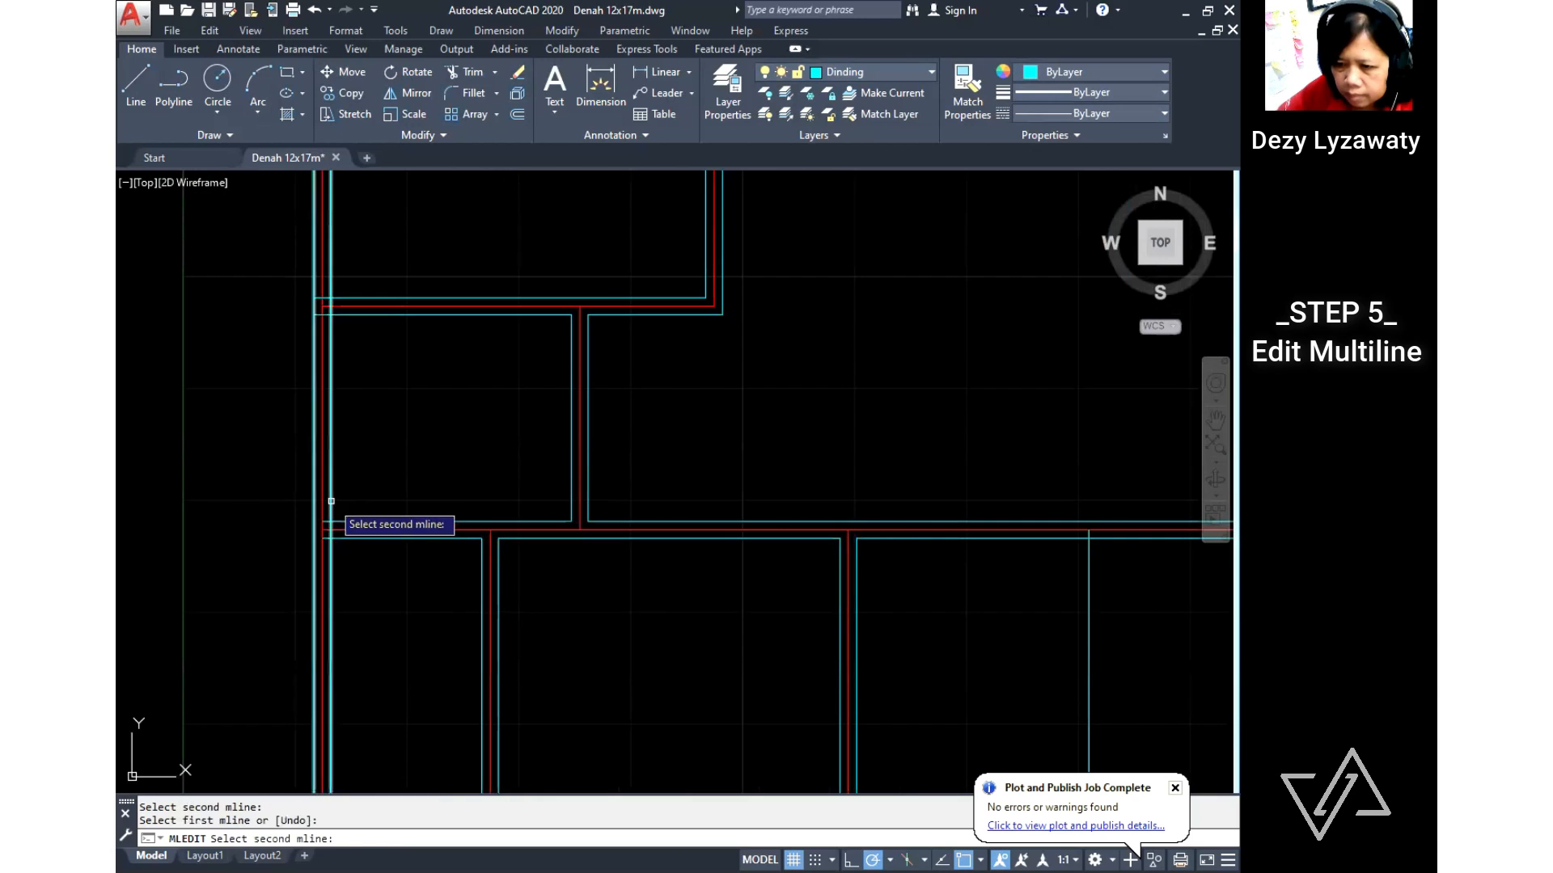
pyautogui.click(333, 334)
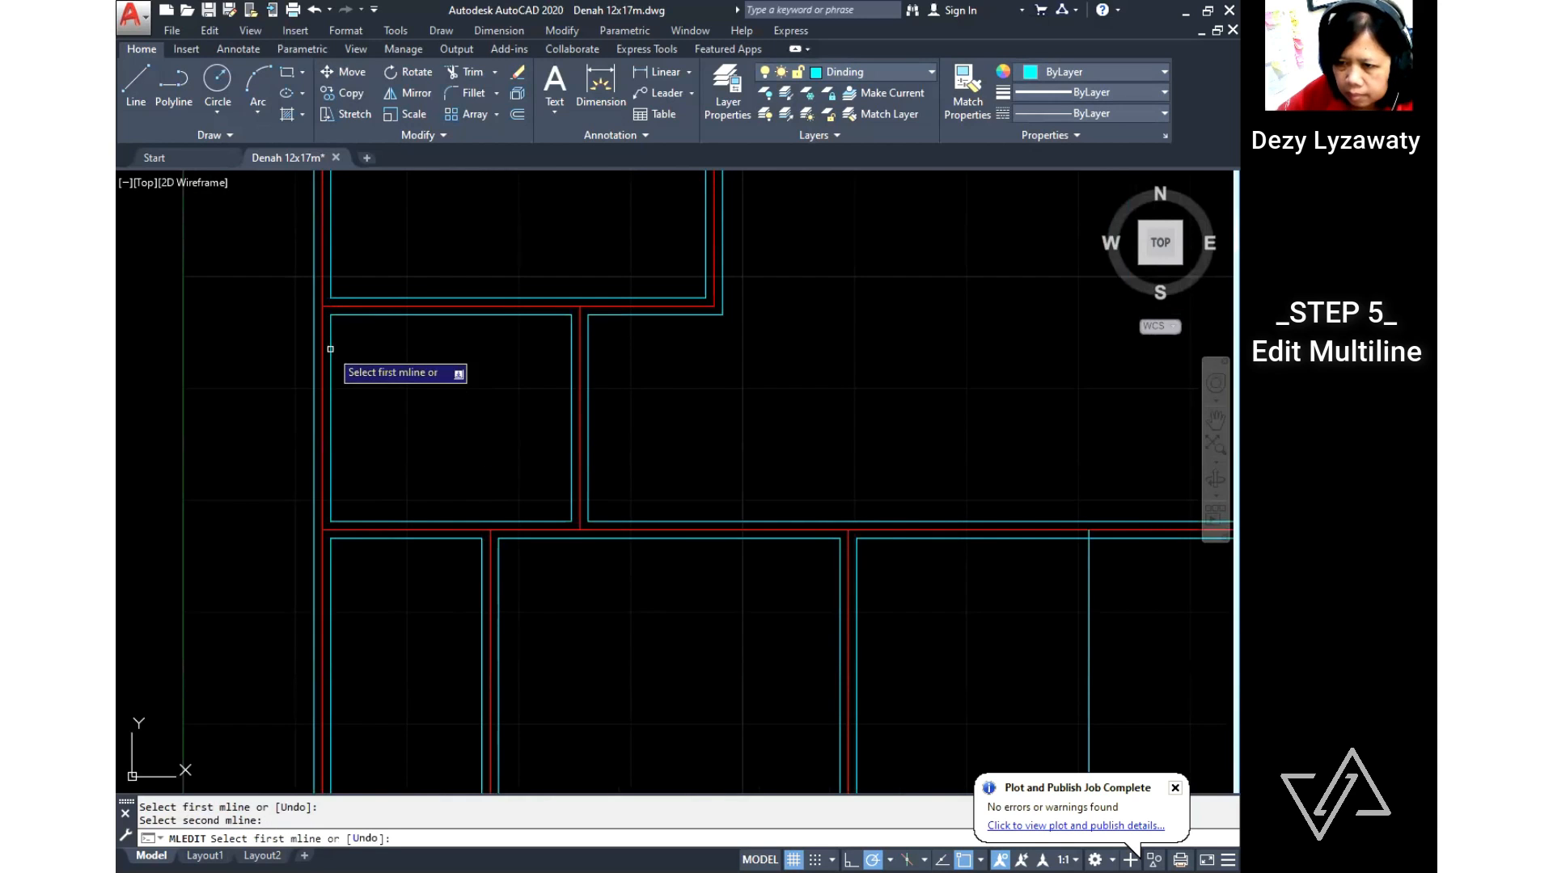
# Step: Apply Open Tee between the central room's upper wall and the left room's right wall, and between the left room's top wall and the outer wall
pyautogui.scroll(-5, 562, 323)
pyautogui.scroll(5, 596, 491)
pyautogui.click(595, 488)
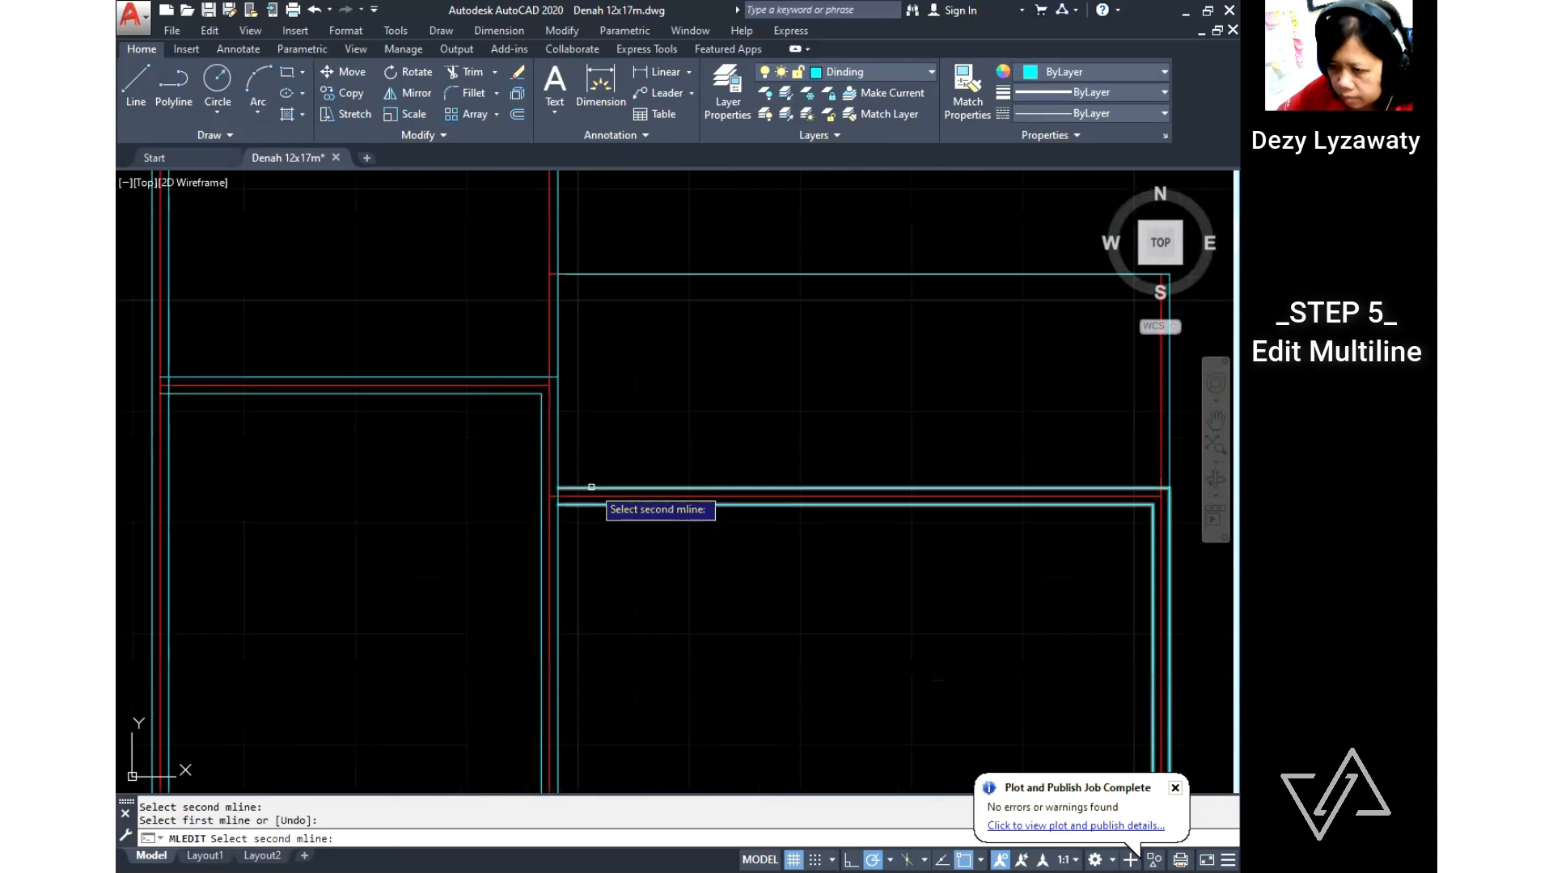
pyautogui.click(549, 477)
pyautogui.click(236, 386)
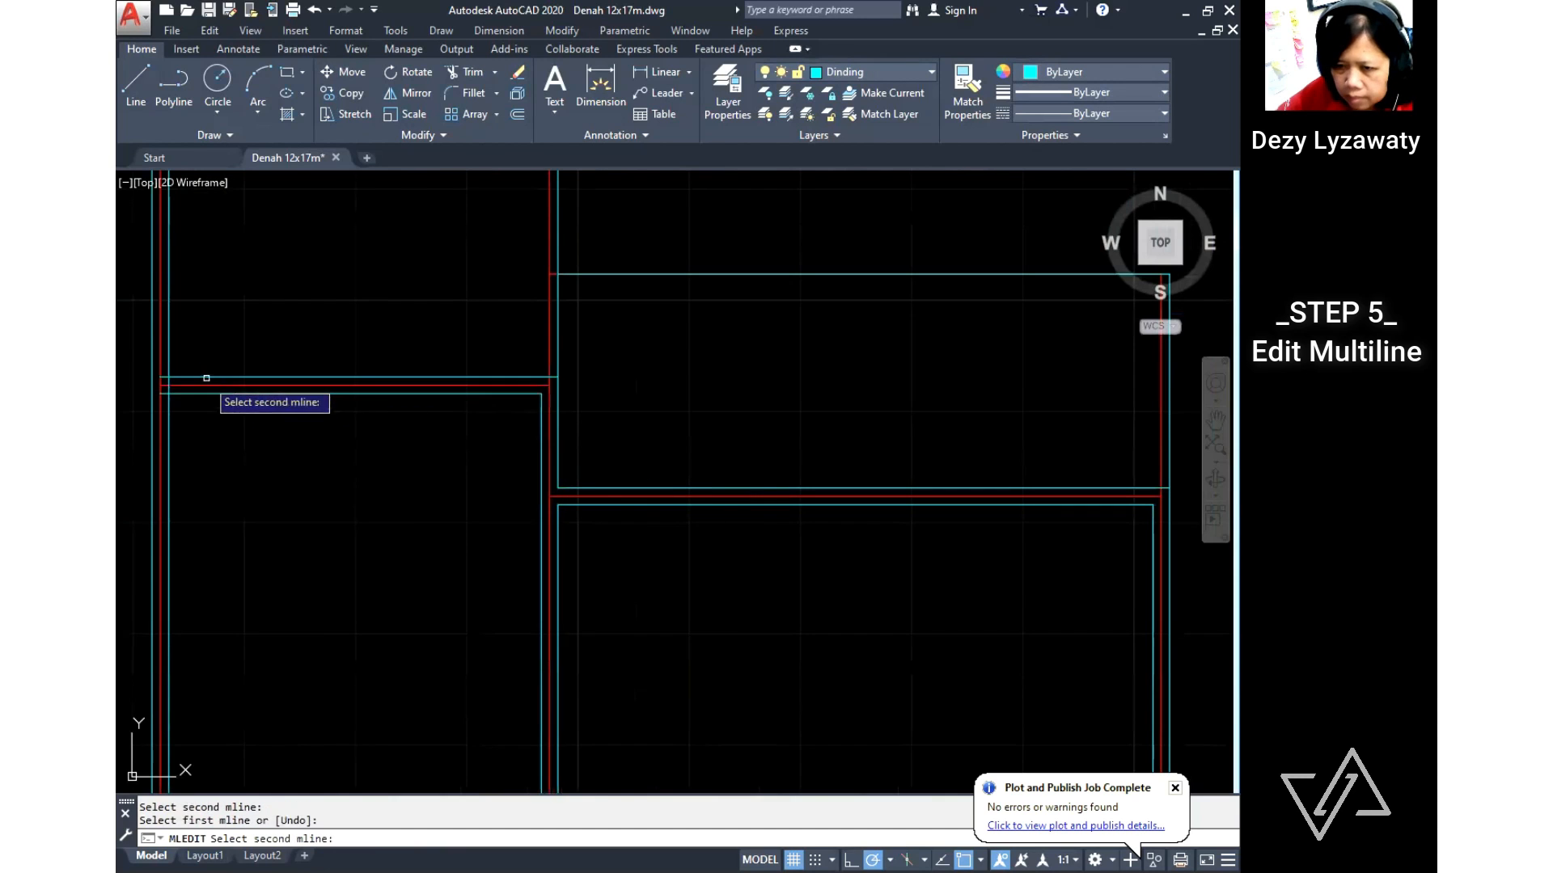
pyautogui.click(178, 356)
pyautogui.scroll(-9, 409, 356)
pyautogui.scroll(9, 510, 474)
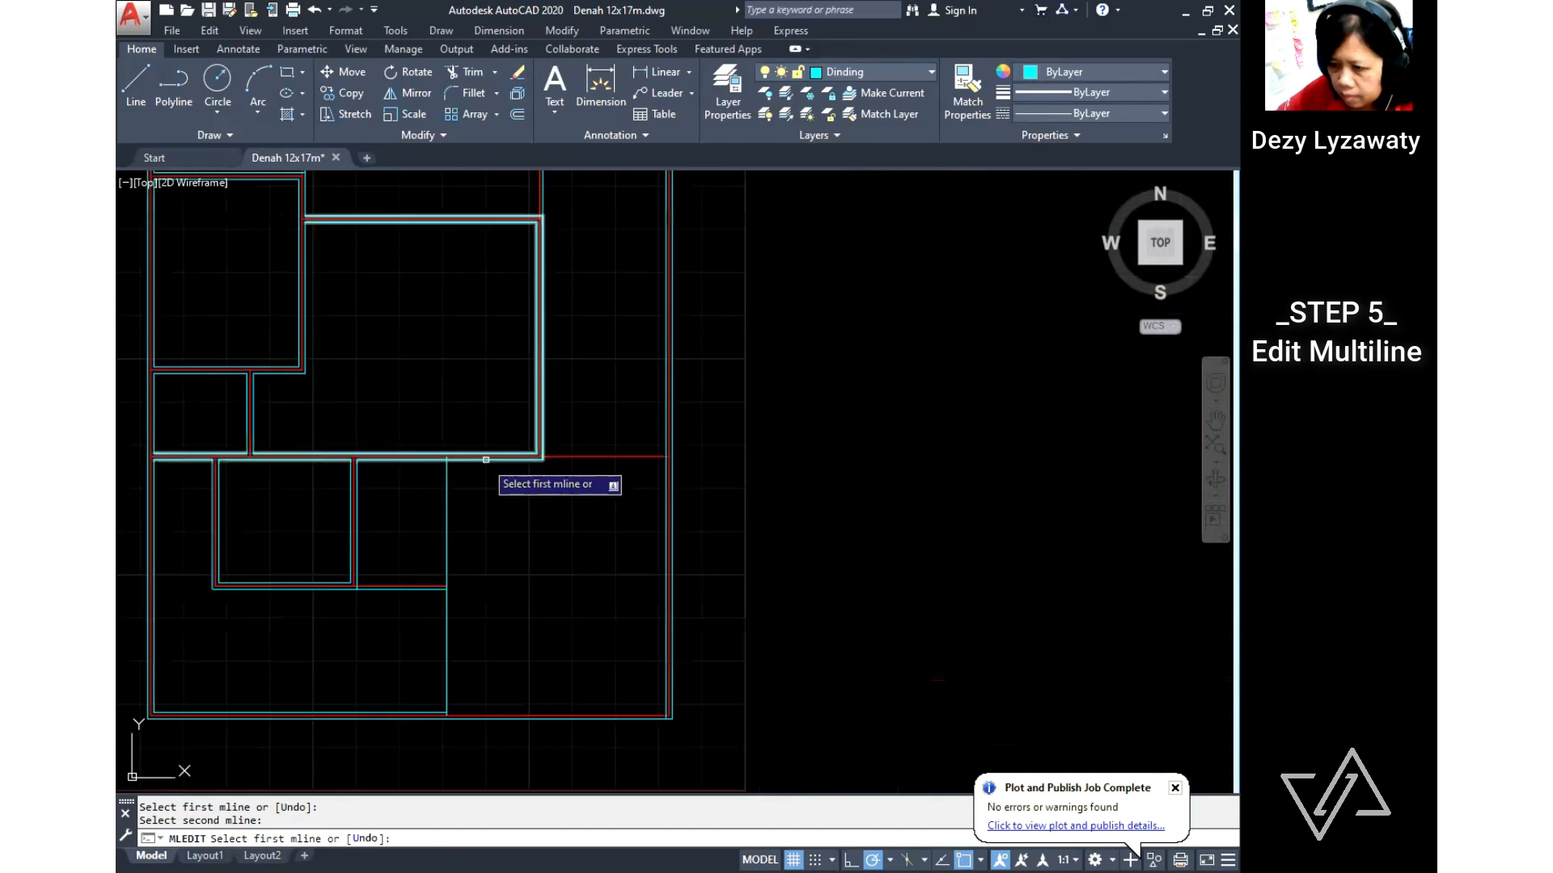
pyautogui.scroll(-5, 768, 537)
pyautogui.moveTo(627, 658)
pyautogui.mouseDown(button='middle')
pyautogui.moveTo(645, 647)
pyautogui.moveTo(641, 725)
pyautogui.mouseUp(button='middle')
pyautogui.moveTo(694, 481)
pyautogui.mouseDown(button='middle')
pyautogui.moveTo(655, 642)
pyautogui.moveTo(645, 536)
pyautogui.mouseUp(button='middle')
pyautogui.scroll(-2, 638, 522)
pyautogui.press('Return')
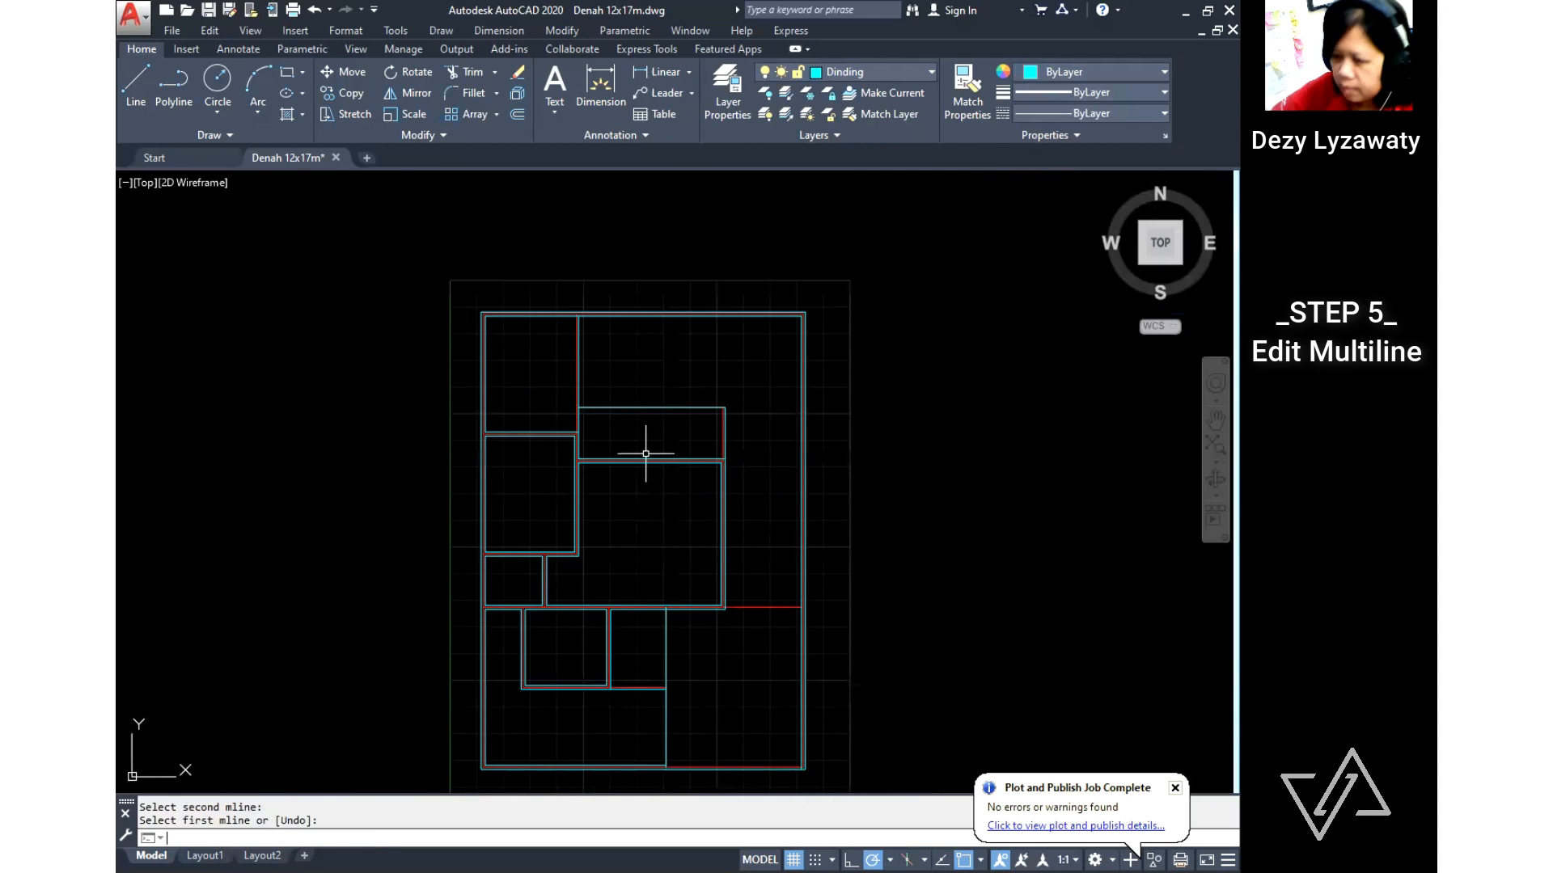
# Step: Save the floor plan drawing with its cleaned-up walls
pyautogui.scroll(3, 634, 374)
pyautogui.moveTo(650, 376); pyautogui.dragTo(648, 322, button='middle')
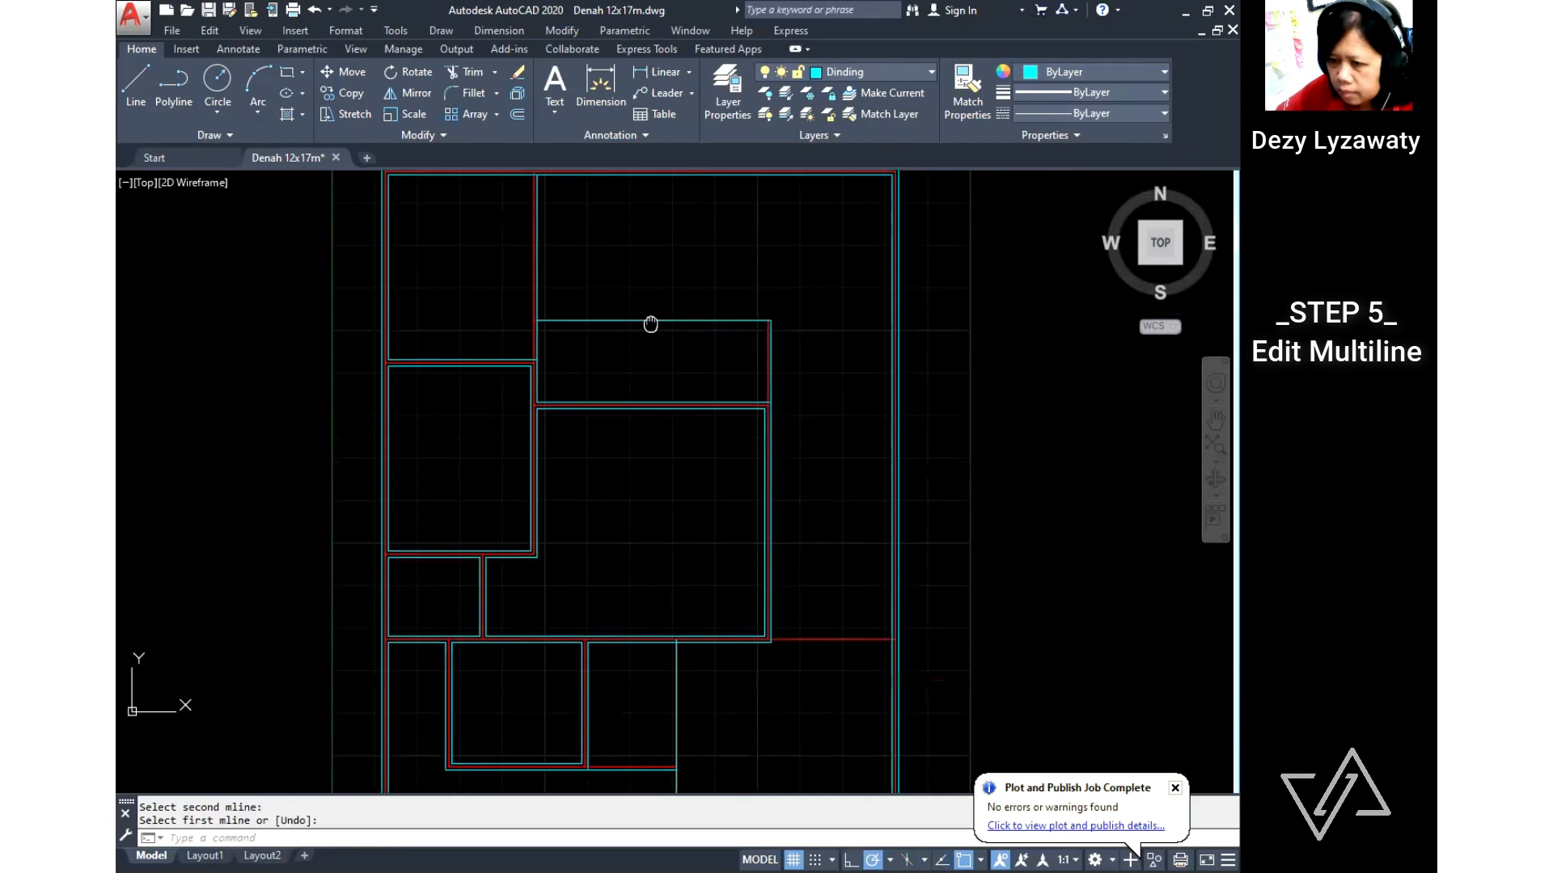
pyautogui.scroll(-3, 646, 323)
pyautogui.click(208, 10)
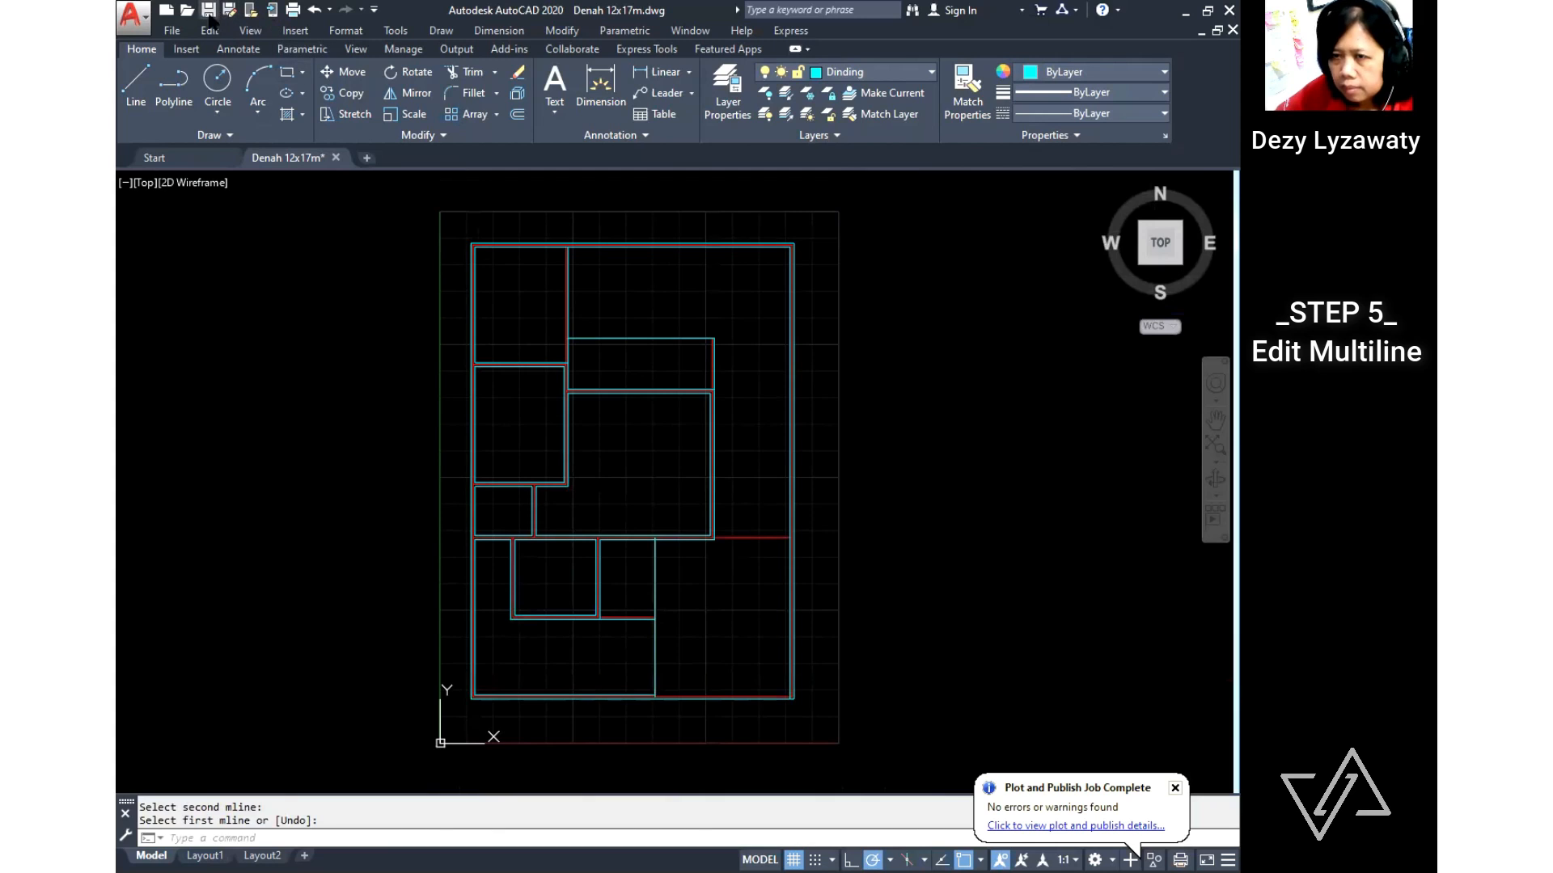
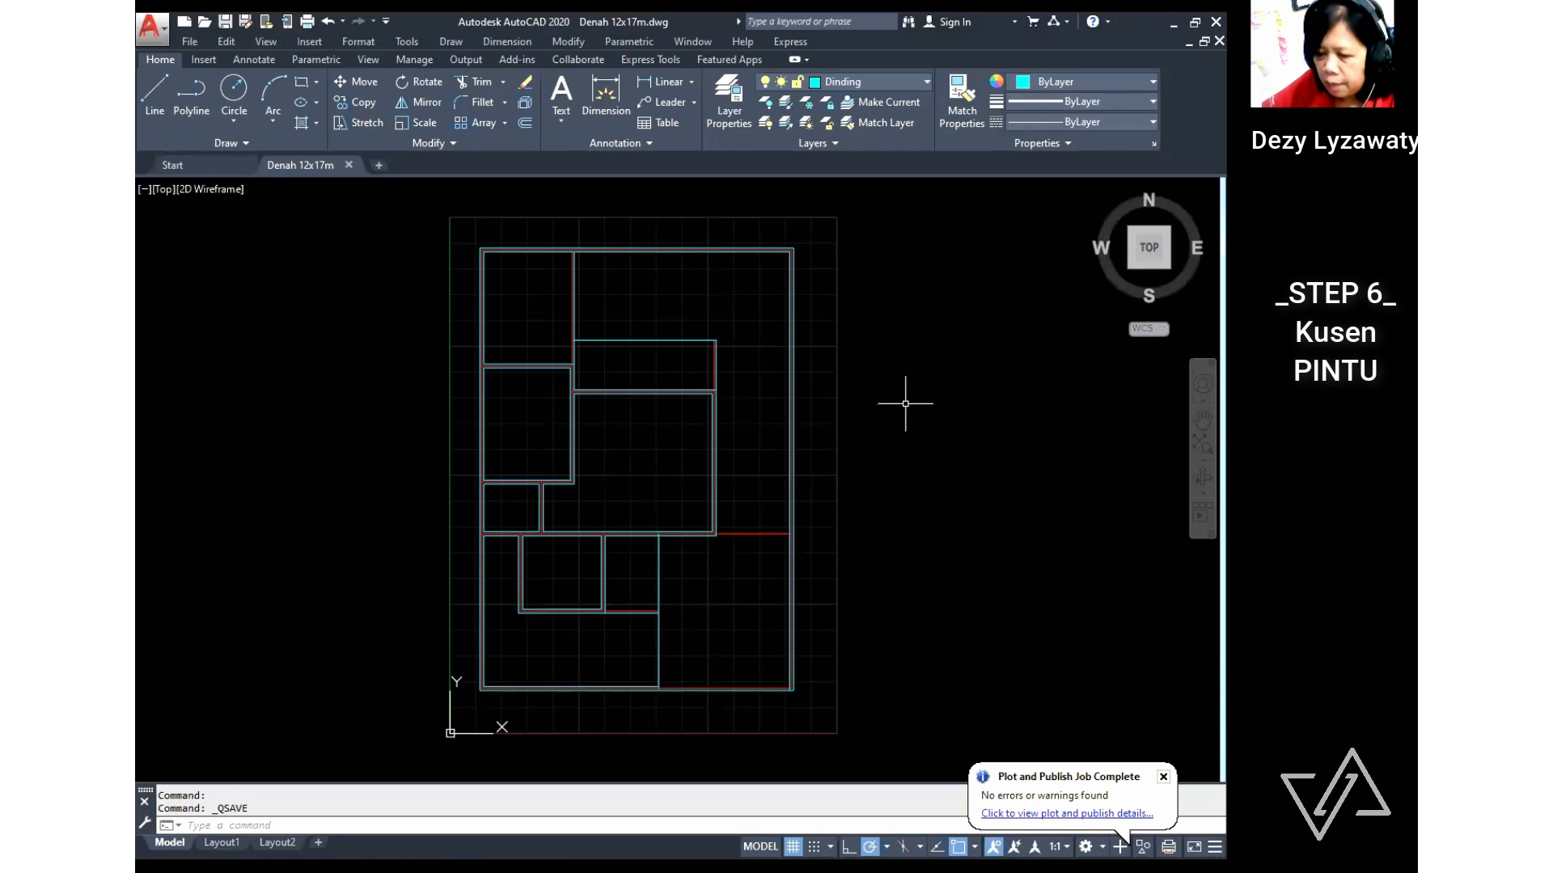
# Step: Make Kusen the current layer and start a polyline outside the plan, beside its right outer wall, with a 150-unit segment upward
pyautogui.click(919, 83)
pyautogui.click(871, 186)
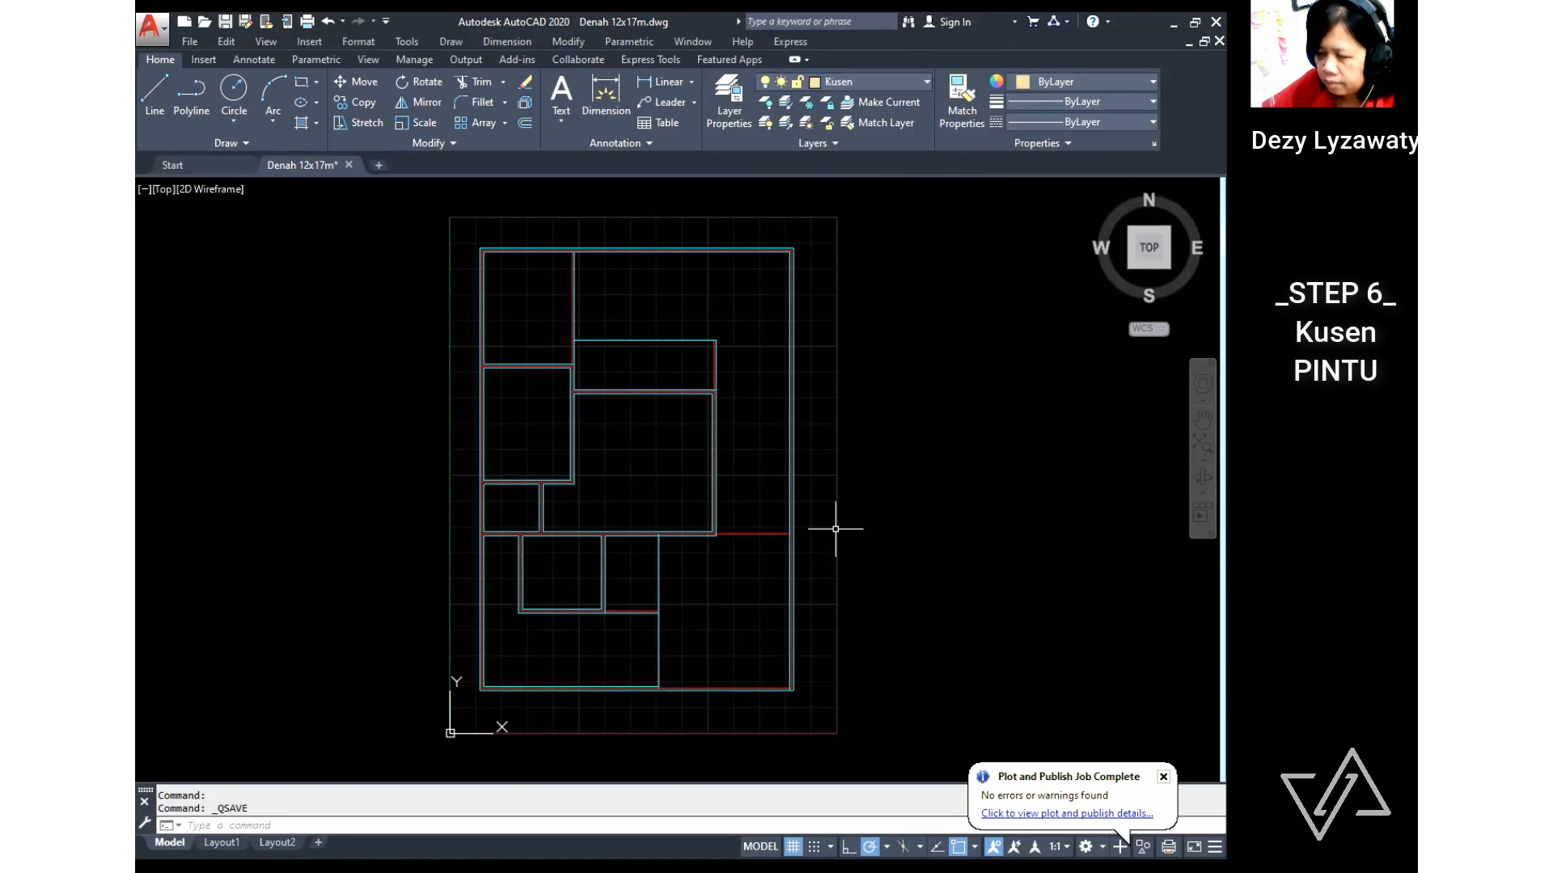
pyautogui.scroll(5, 506, 340)
pyautogui.click(451, 42)
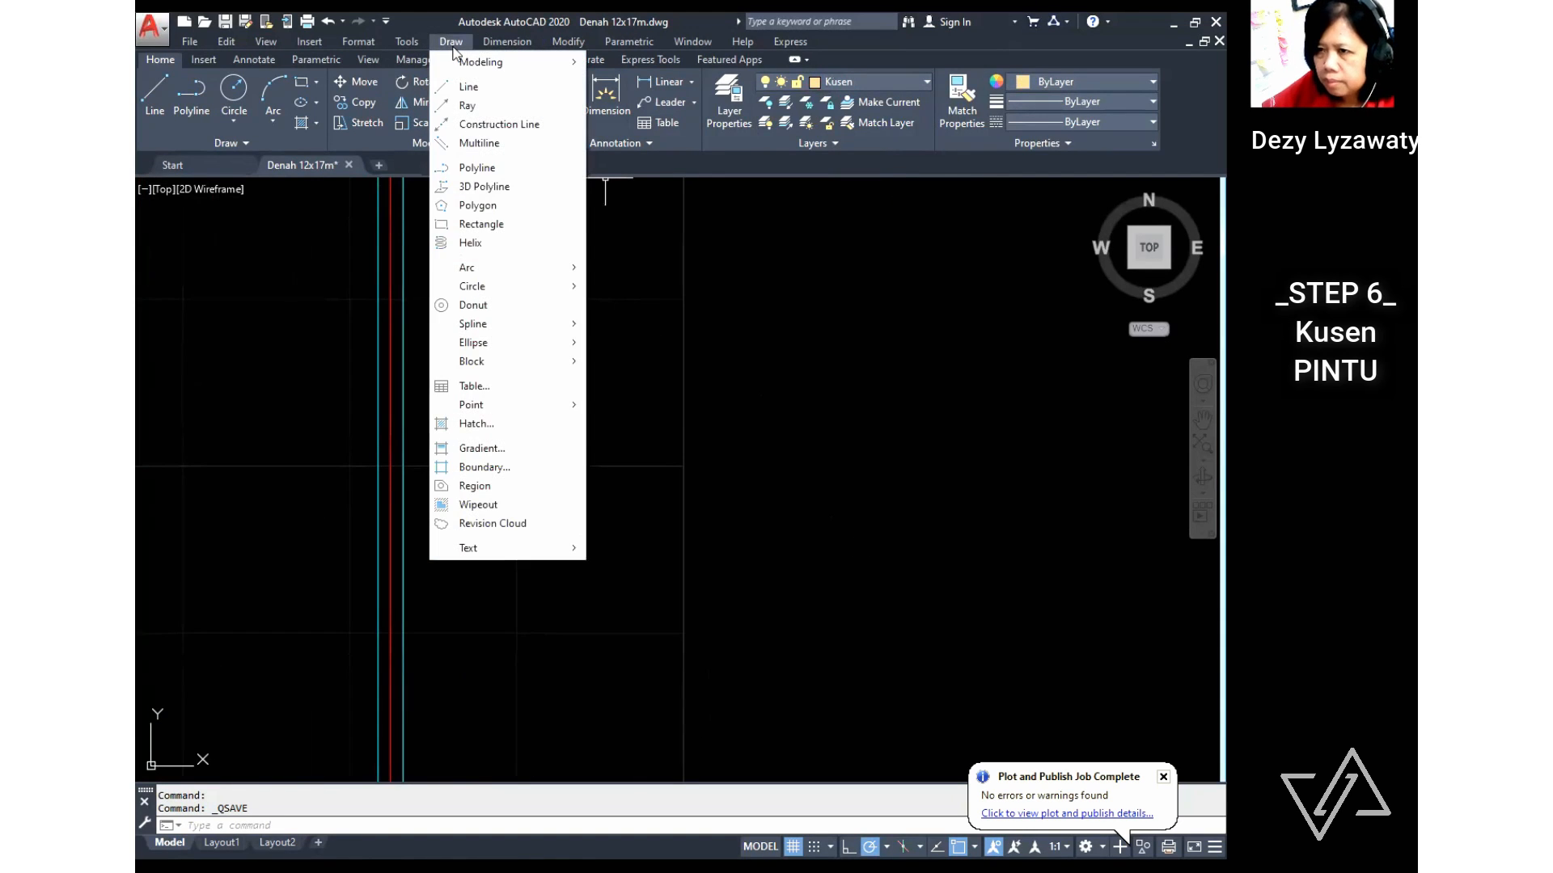
pyautogui.click(502, 166)
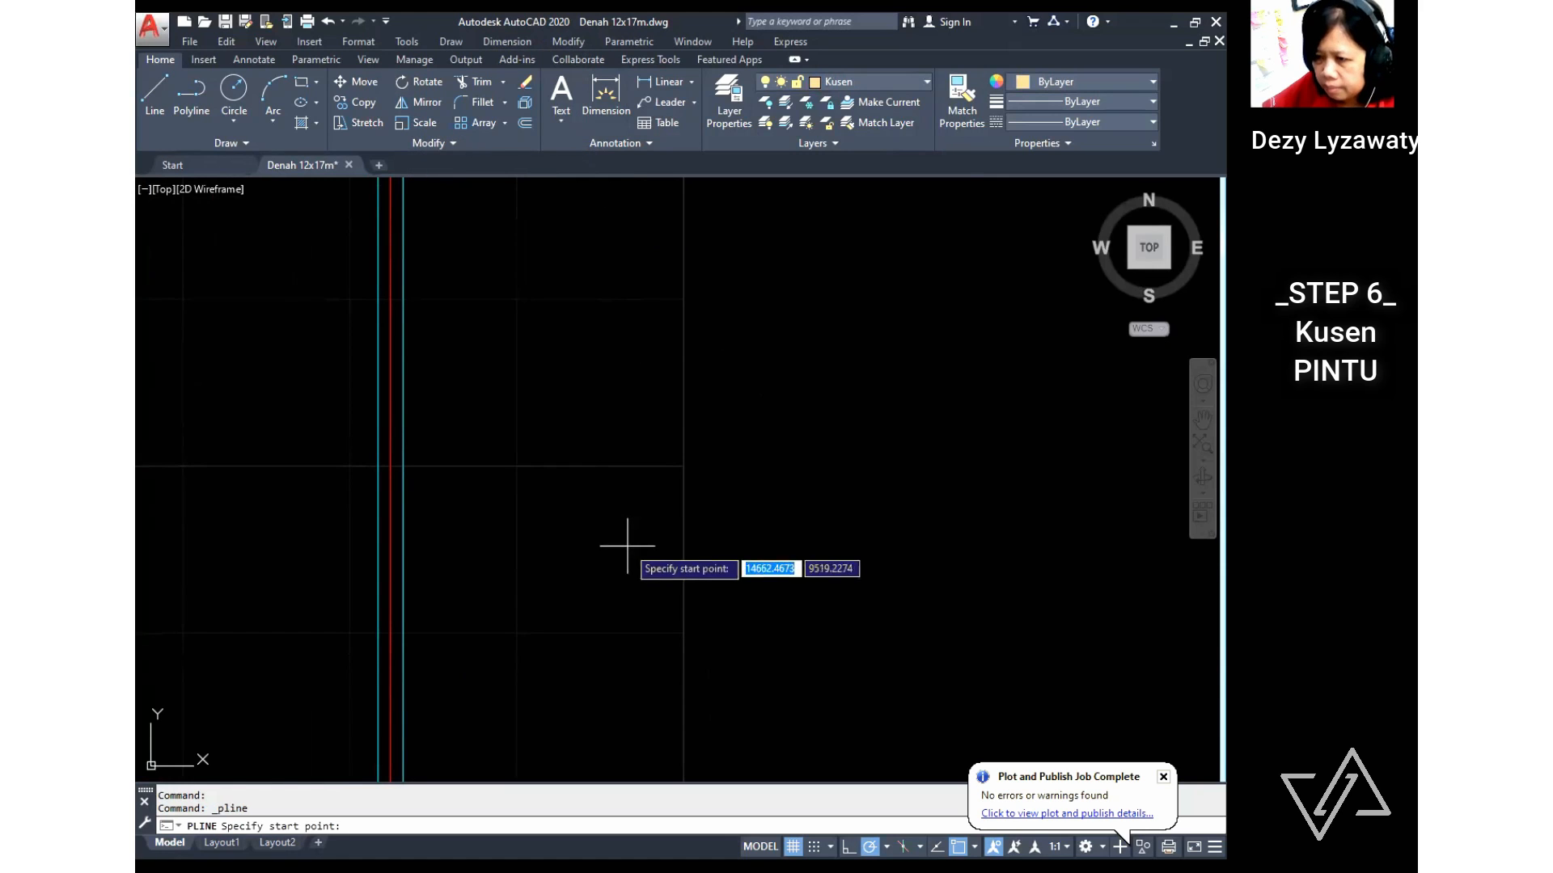
pyautogui.click(554, 496)
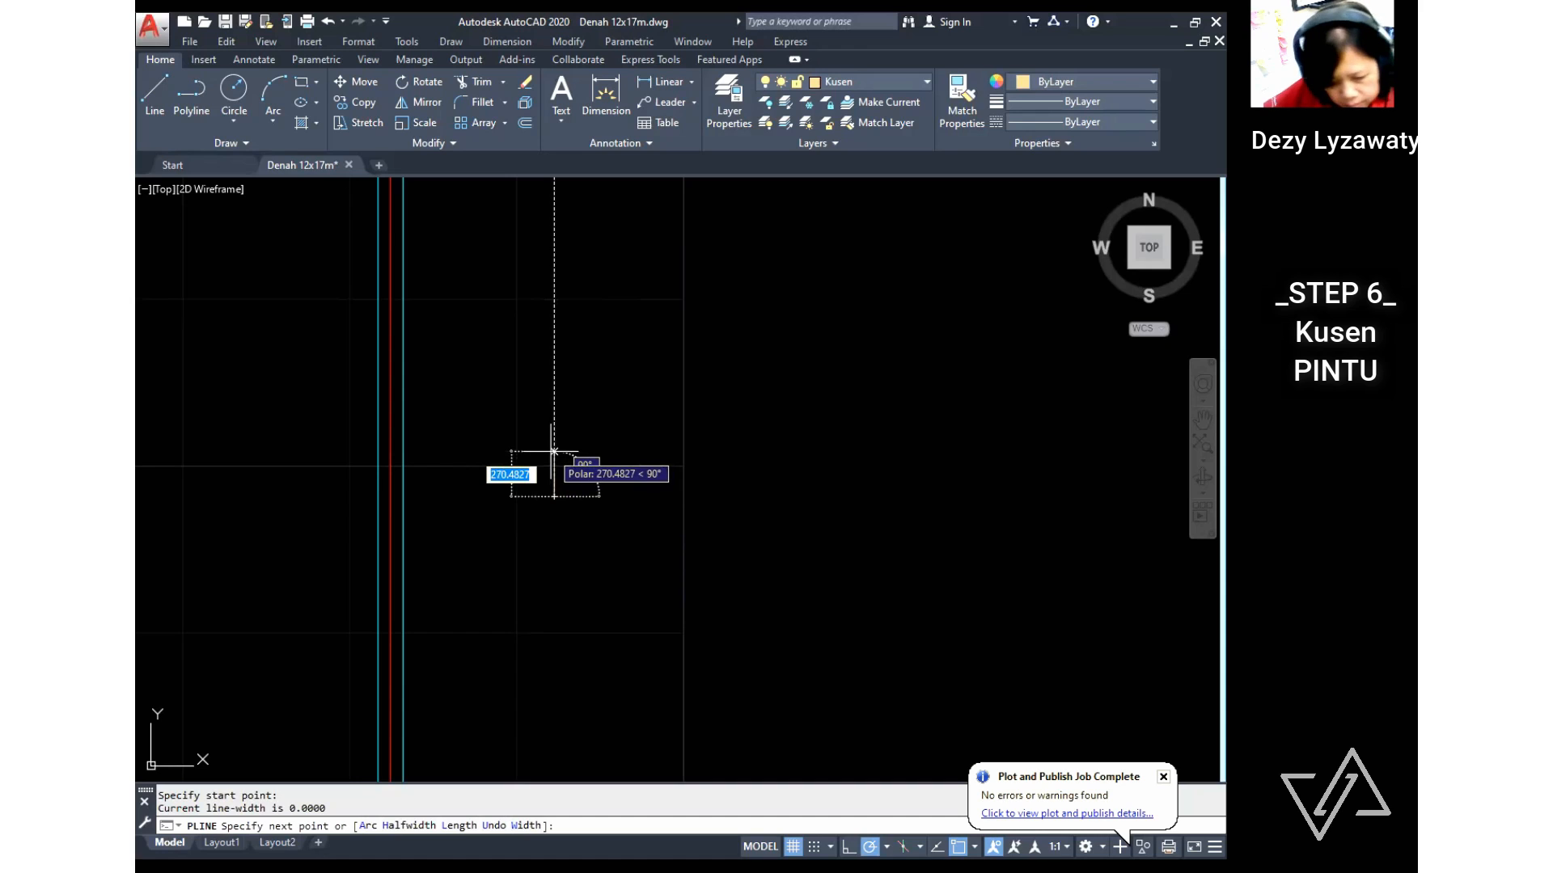
pyautogui.write('150')
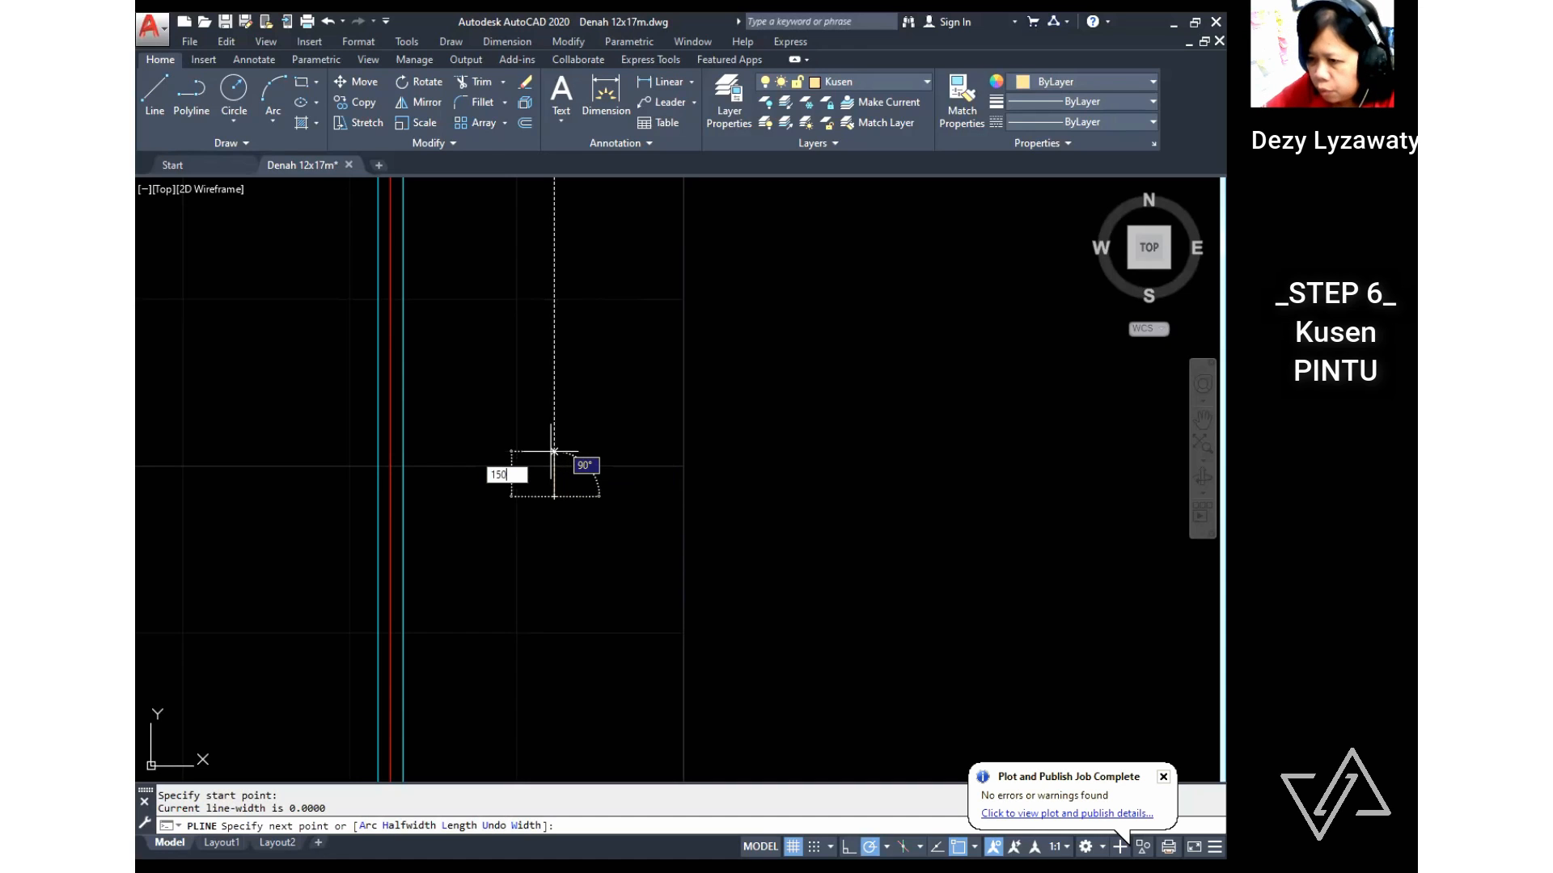
pyautogui.press('Return')
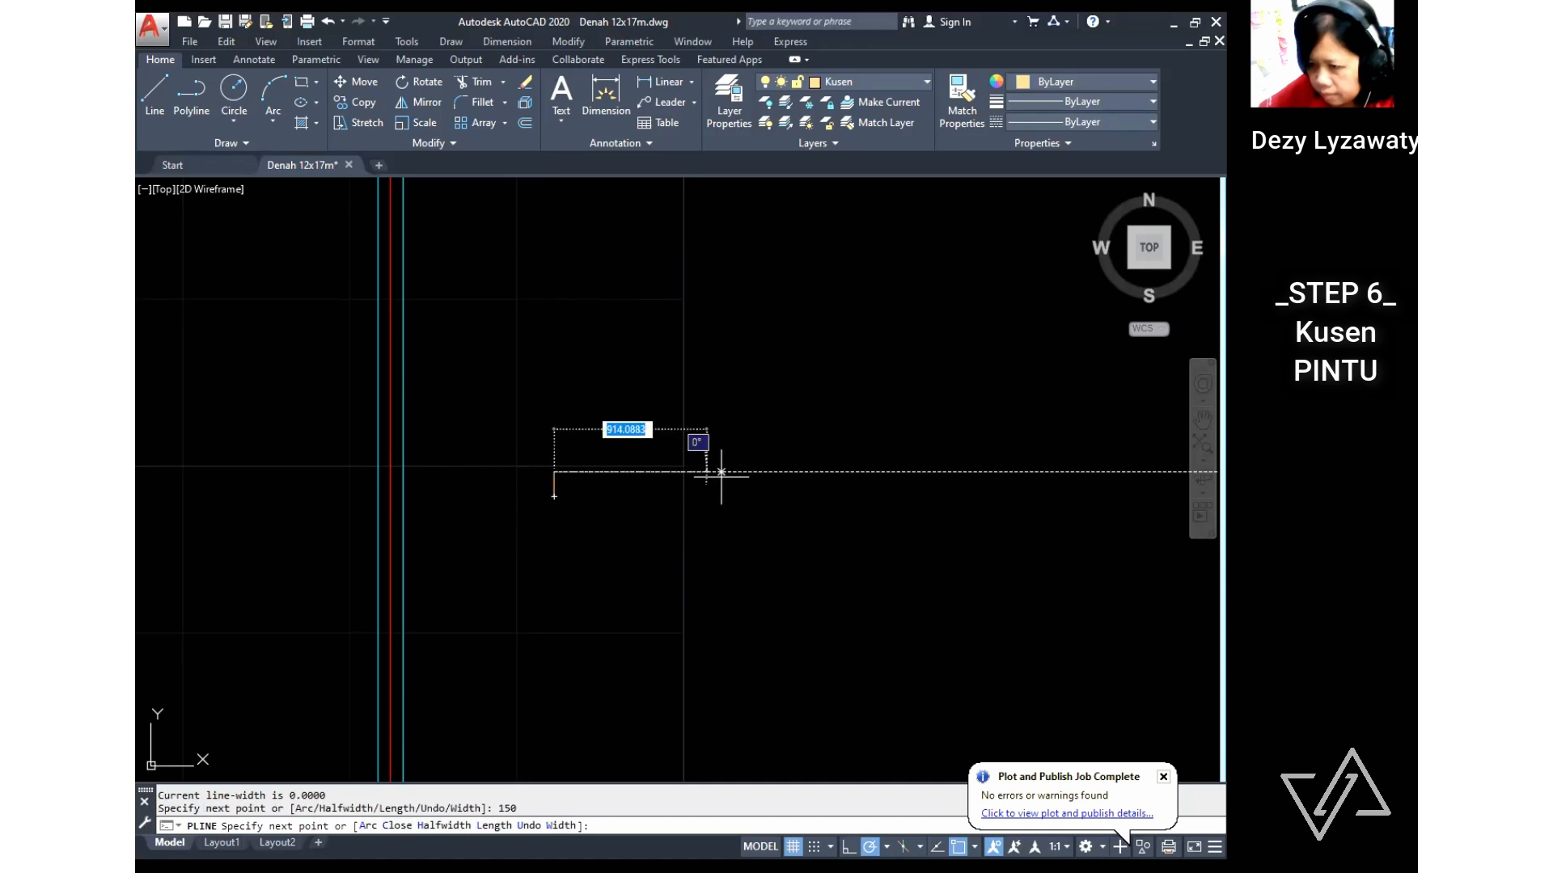
# Step: Continue the door frame polyline 50 units to the right, 40 down and 10 to the right
pyautogui.scroll(3, 673, 414)
pyautogui.moveTo(503, 450); pyautogui.dragTo(1119, 471, button='middle')
pyautogui.scroll(2, 913, 492)
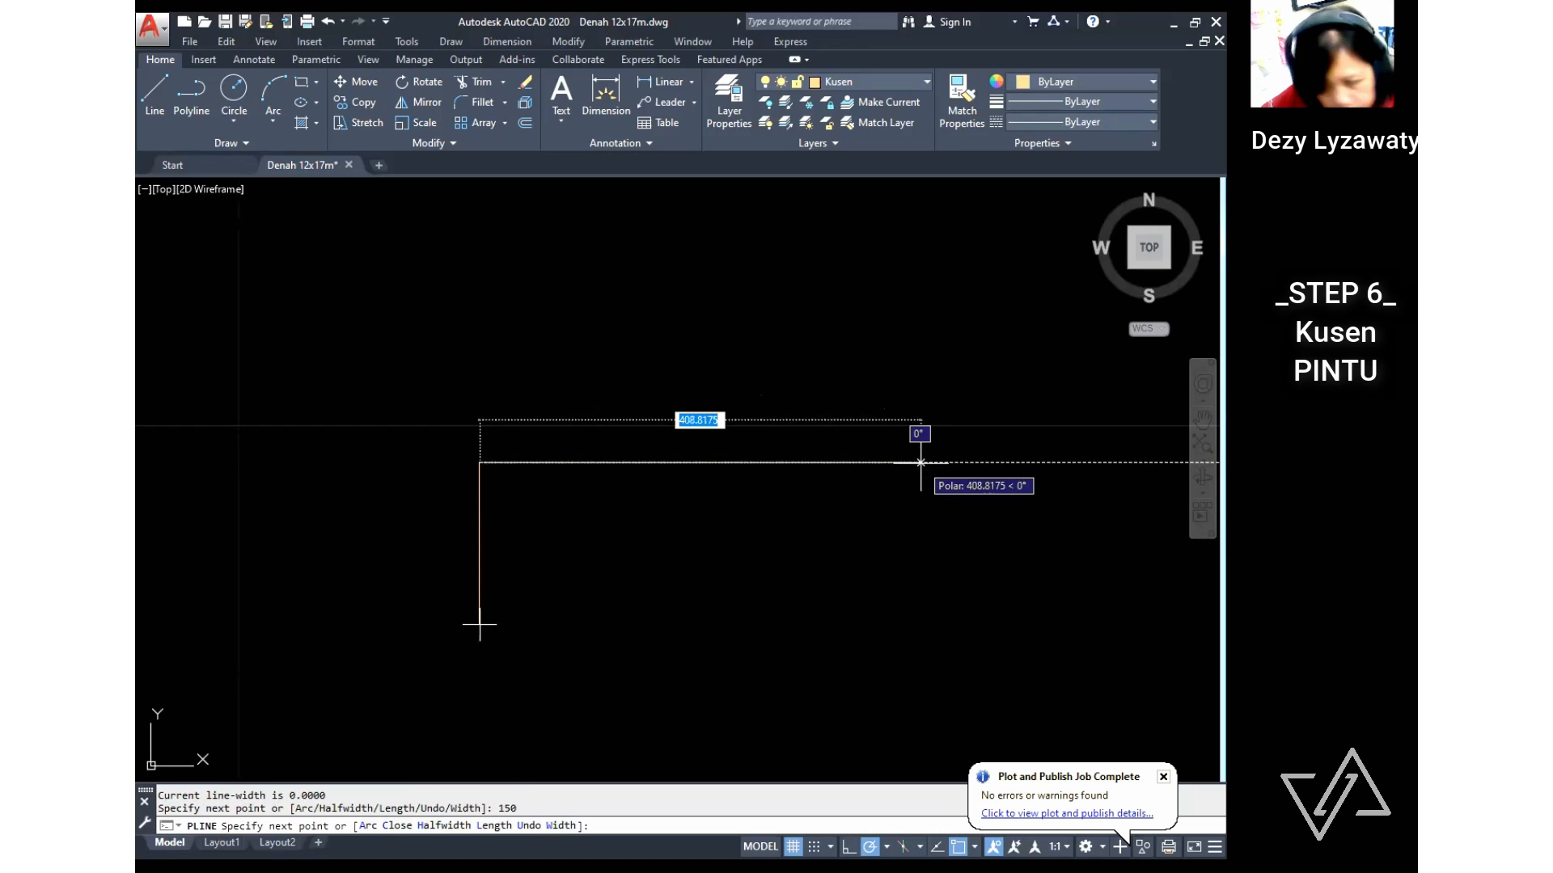
pyautogui.write('50')
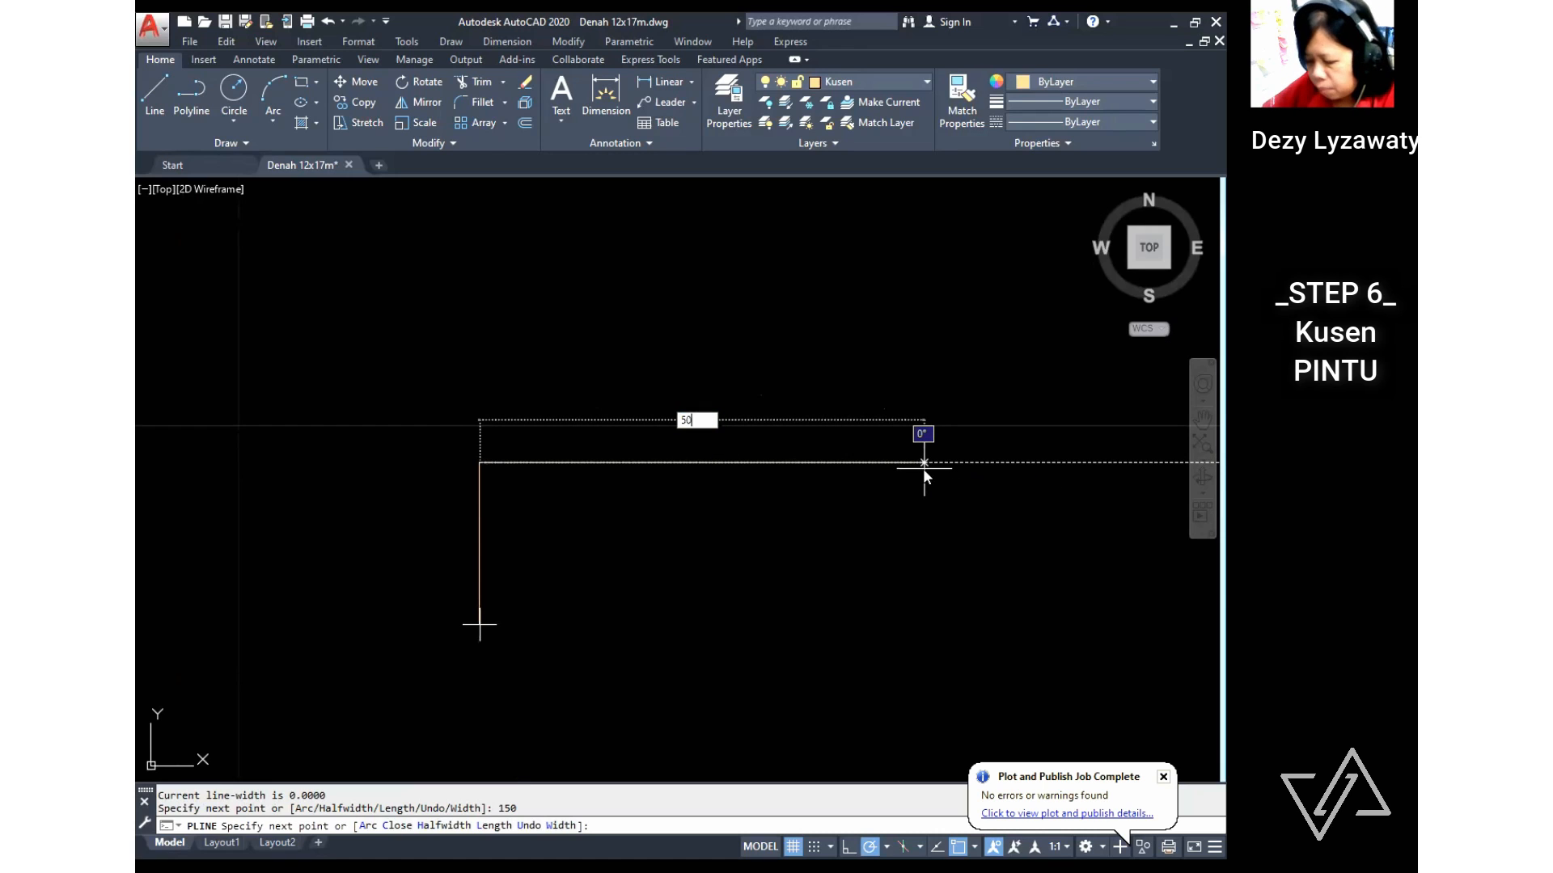
pyautogui.press('Return')
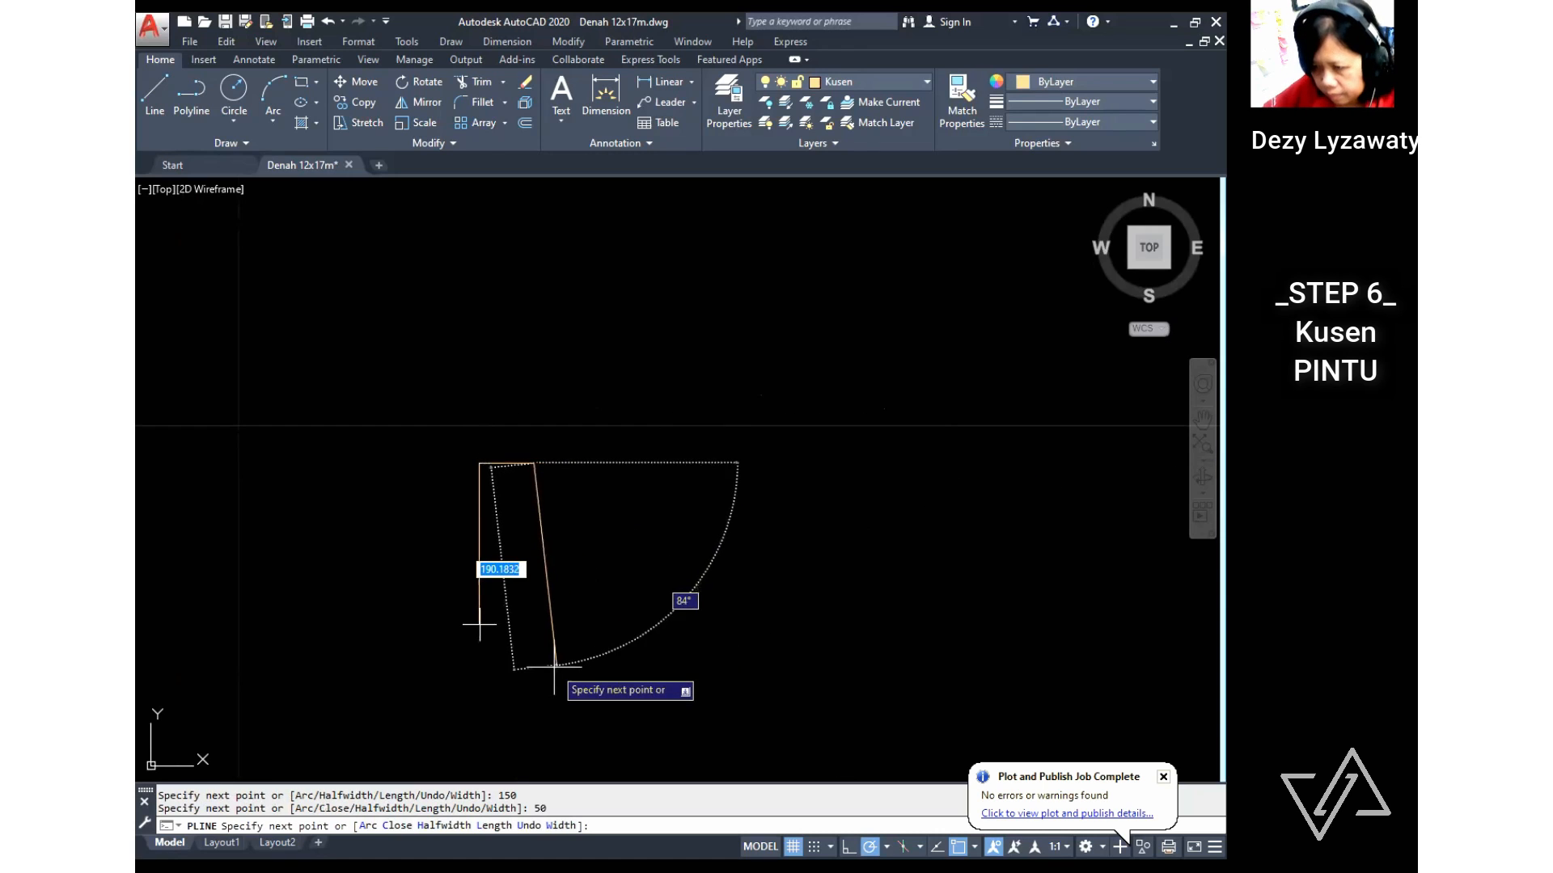
pyautogui.write('40')
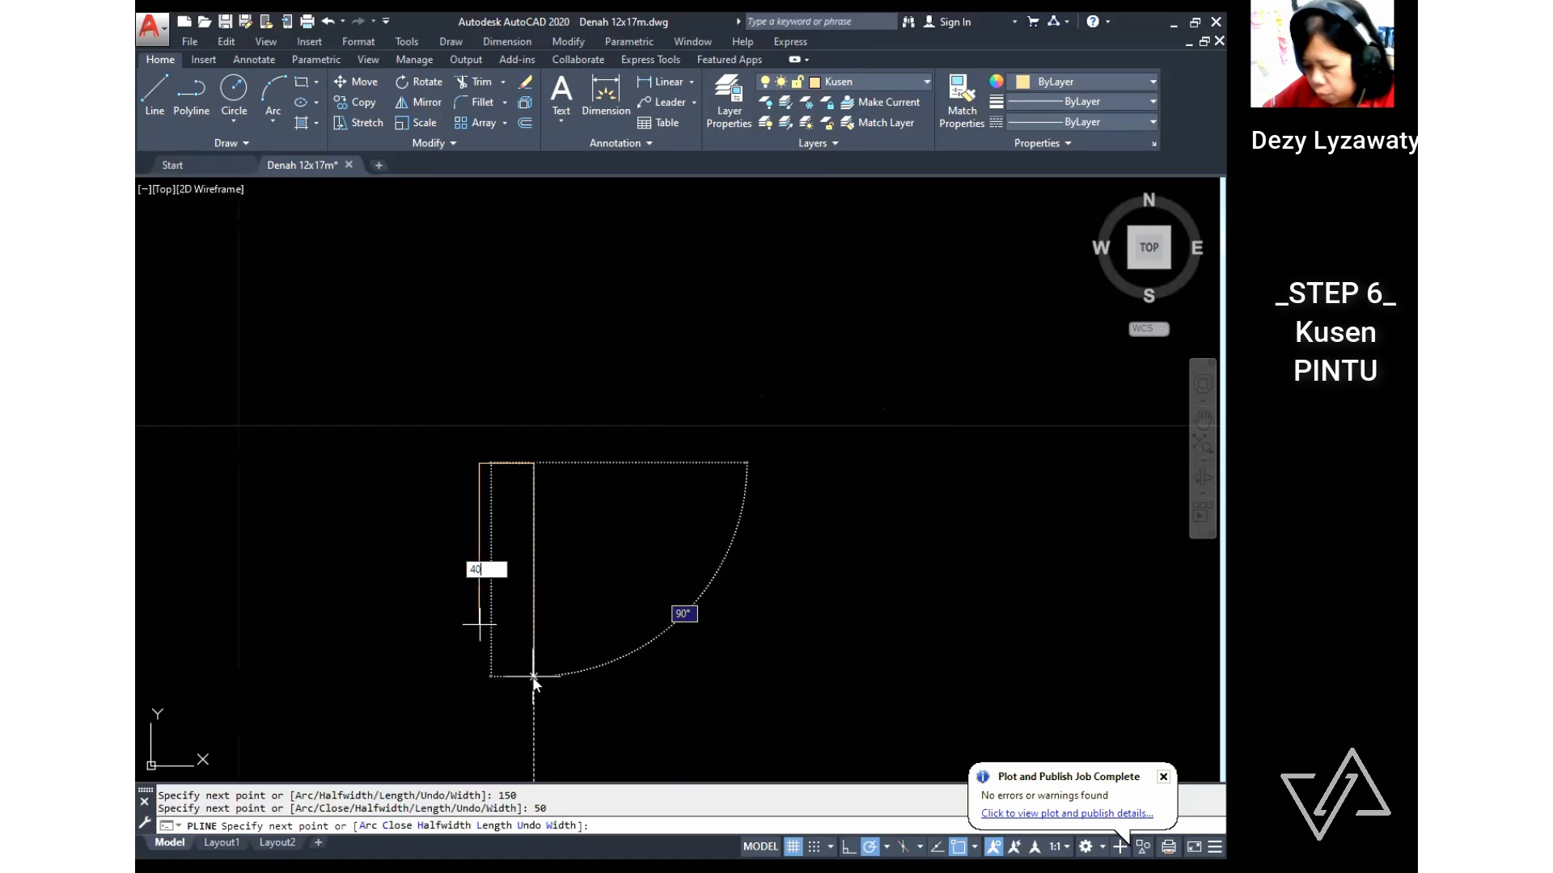
pyautogui.press('Return')
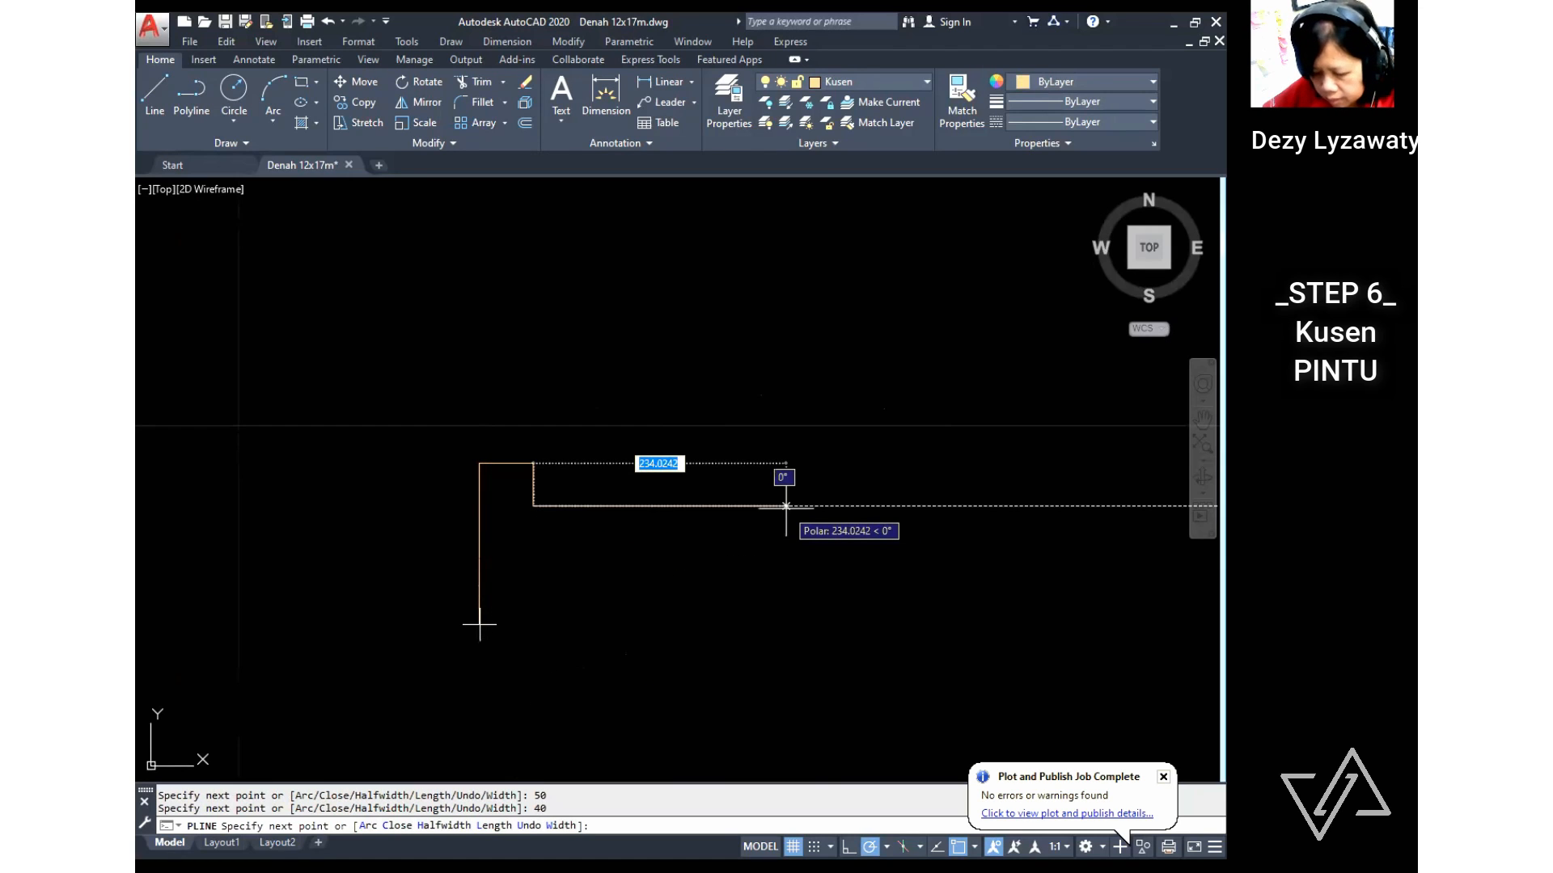
pyautogui.write('10')
pyautogui.press('Return')
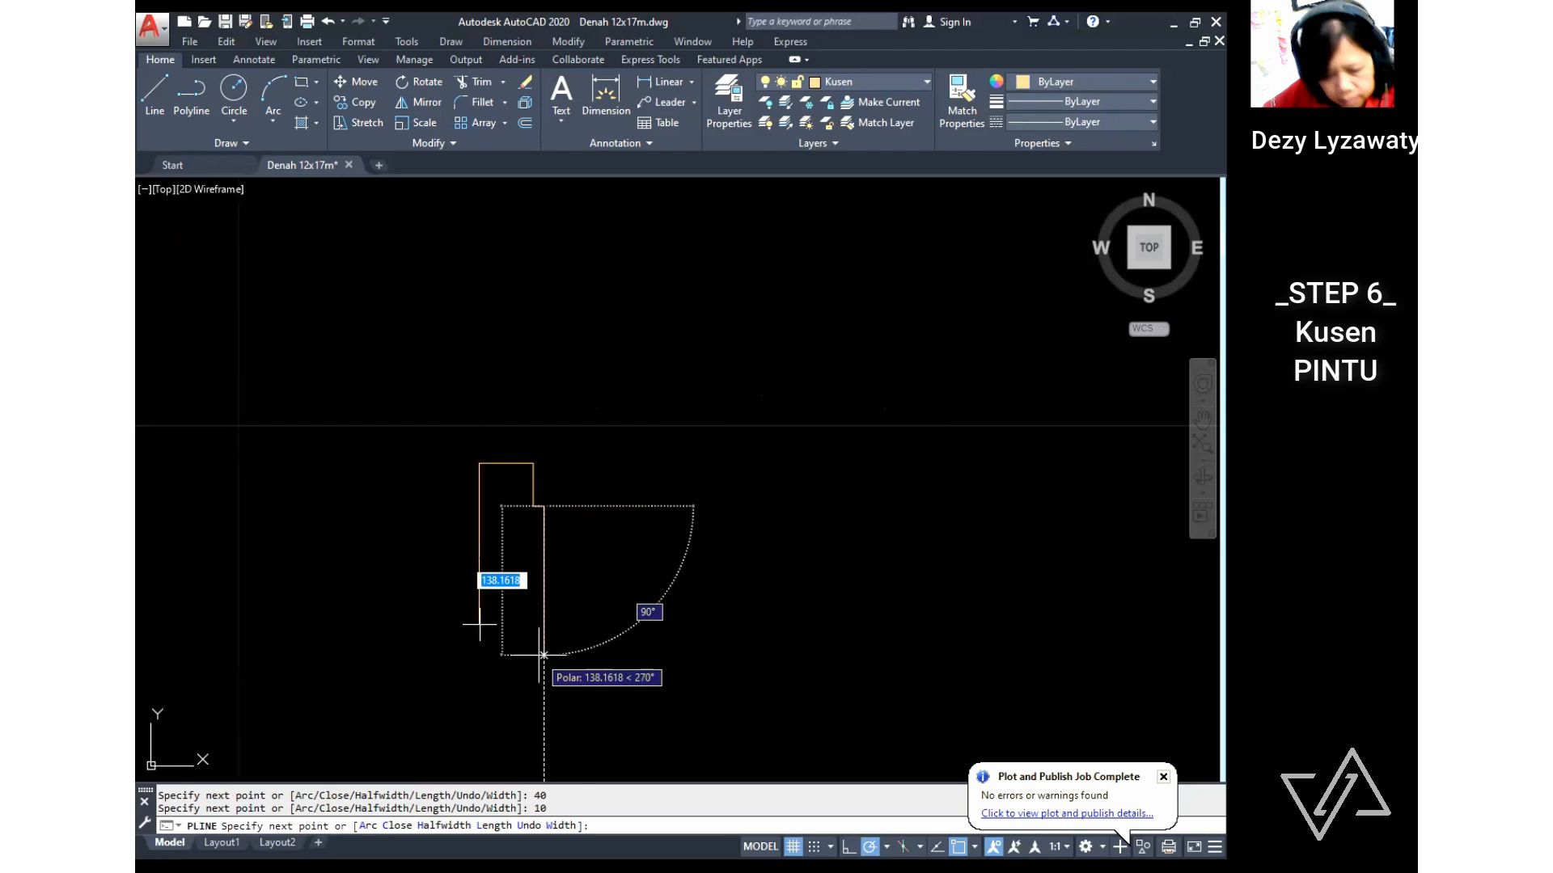
# Step: Finish the door frame profile with segments of 70 down, 10 to the left and 40 down, and close the polyline
pyautogui.write('70')
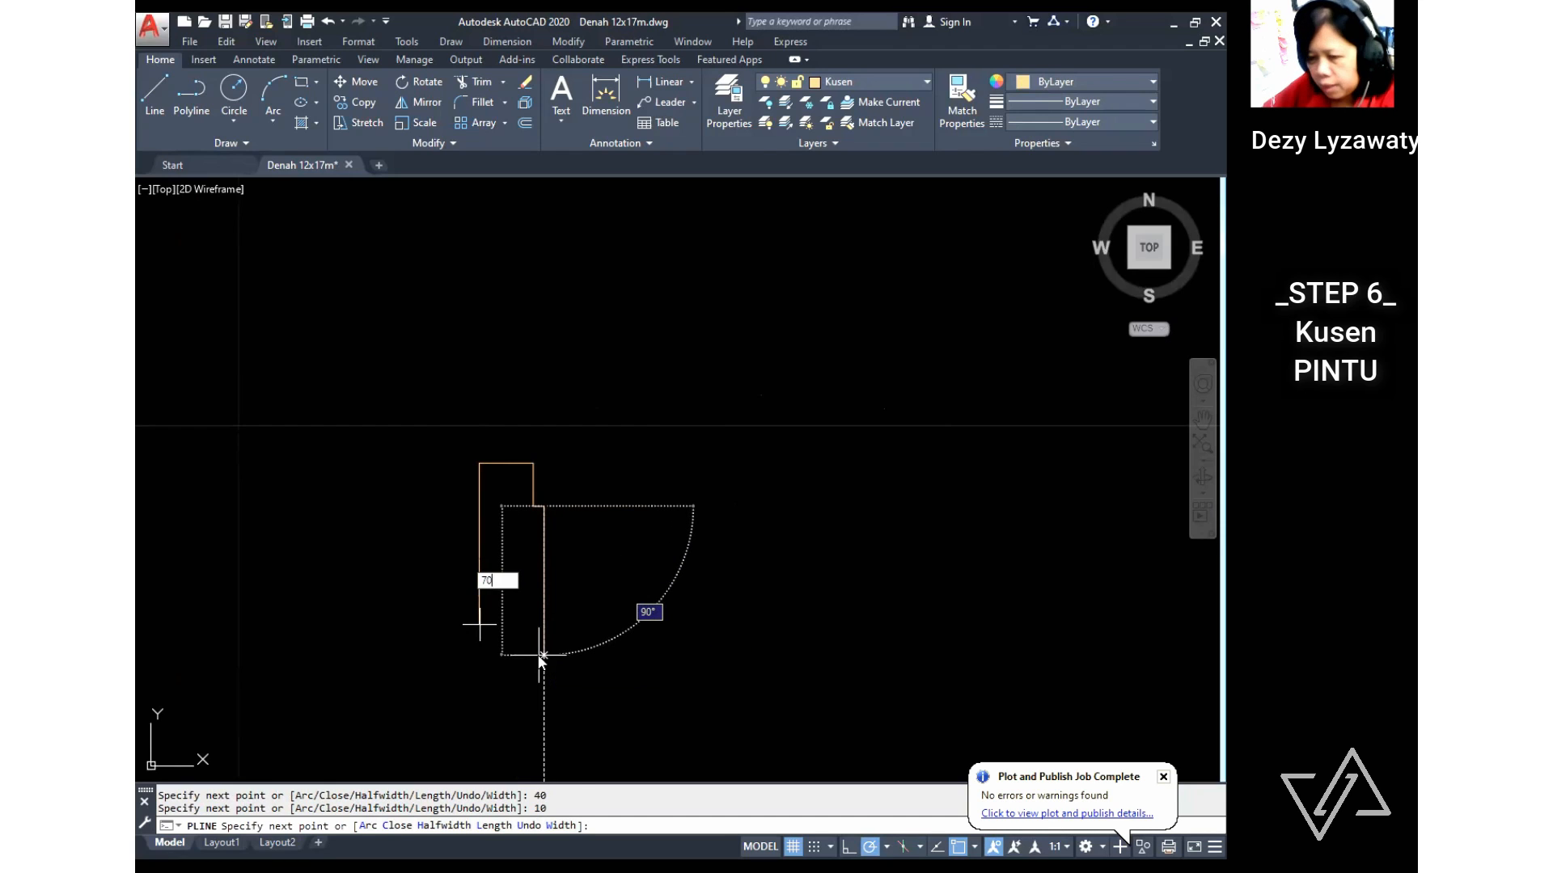
pyautogui.press('Return')
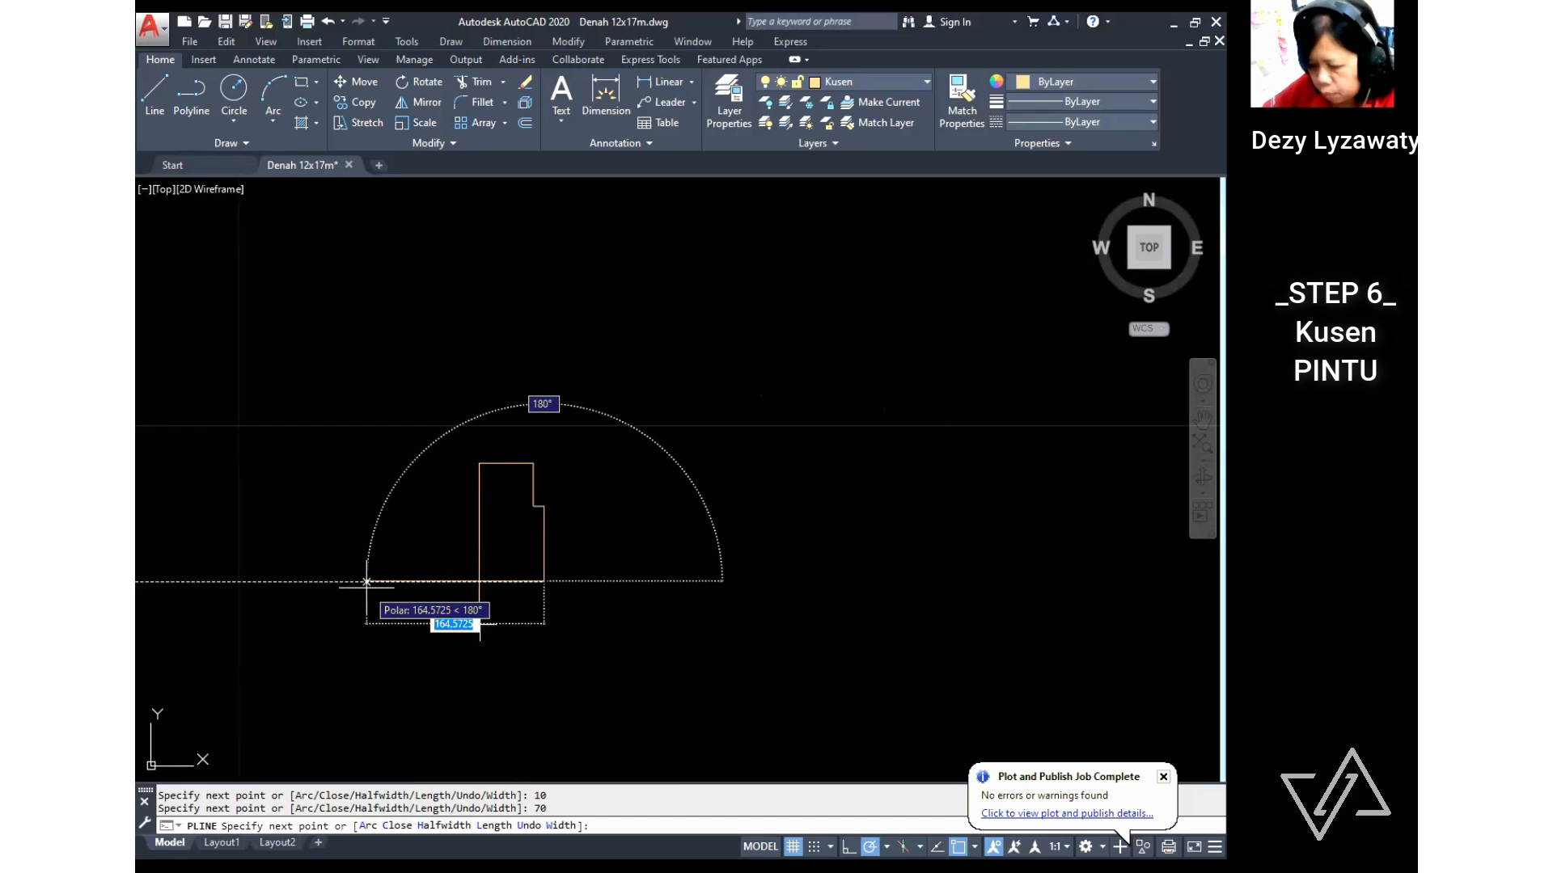
pyautogui.write('10')
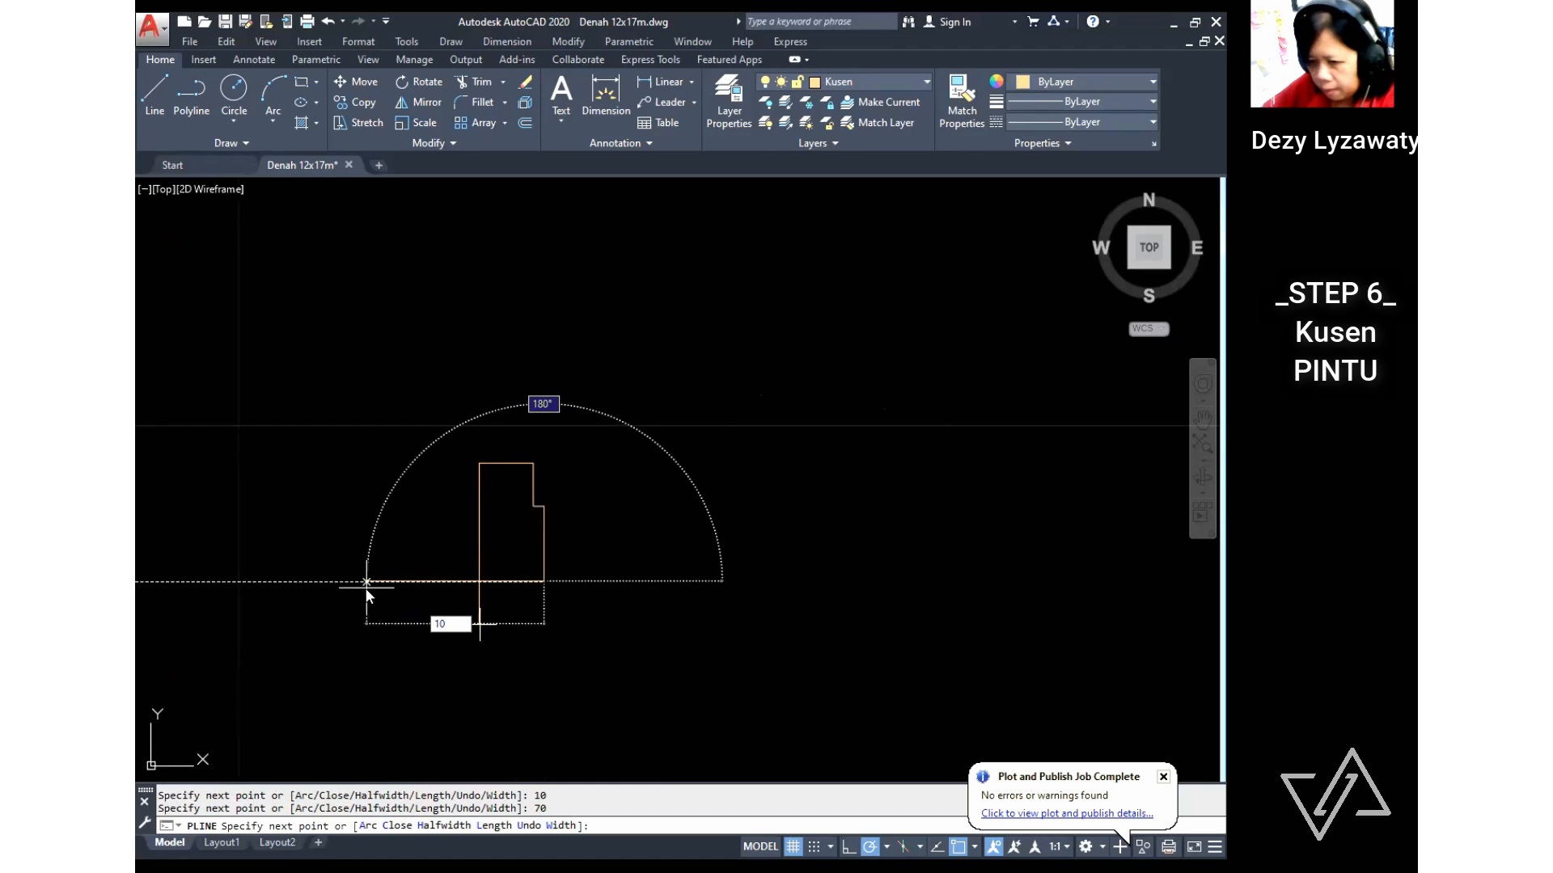
pyautogui.press('Return')
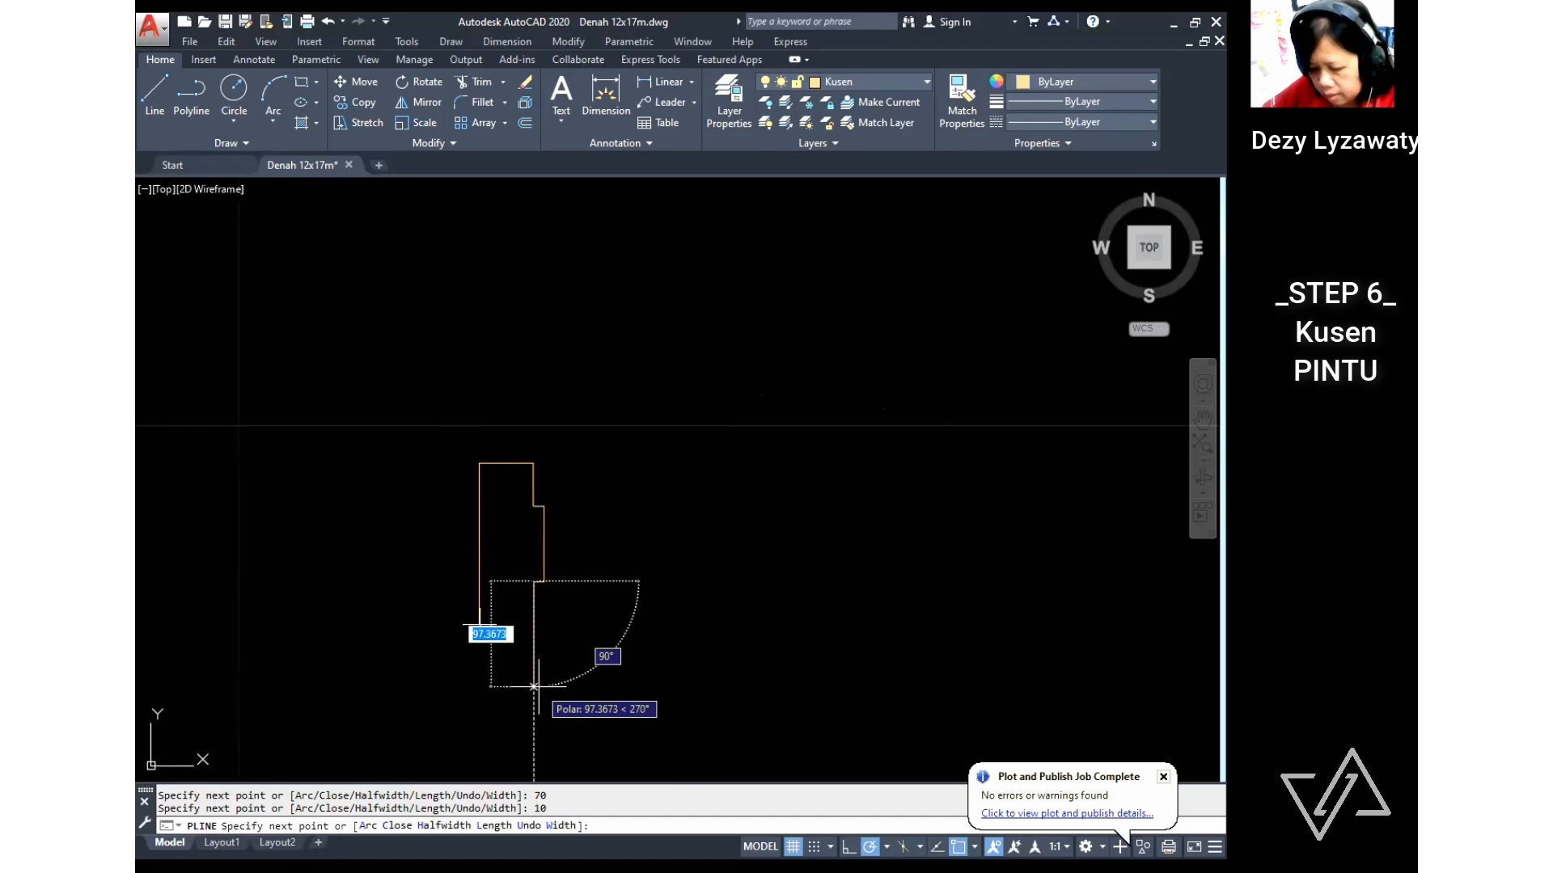
pyautogui.write('40')
pyautogui.press('Return')
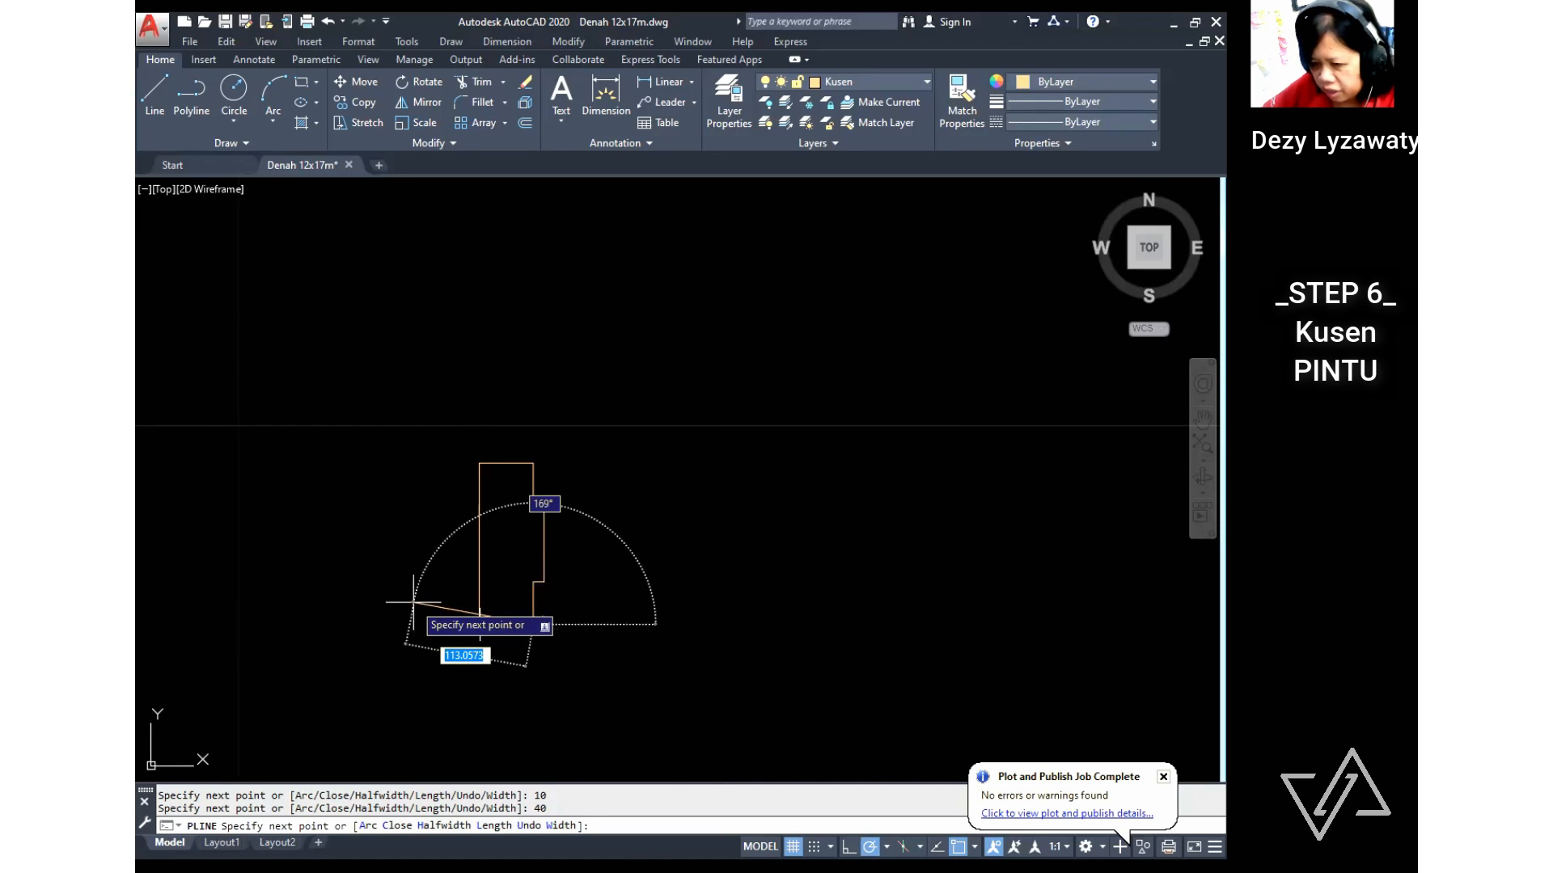
pyautogui.write('c')
pyautogui.press('Return')
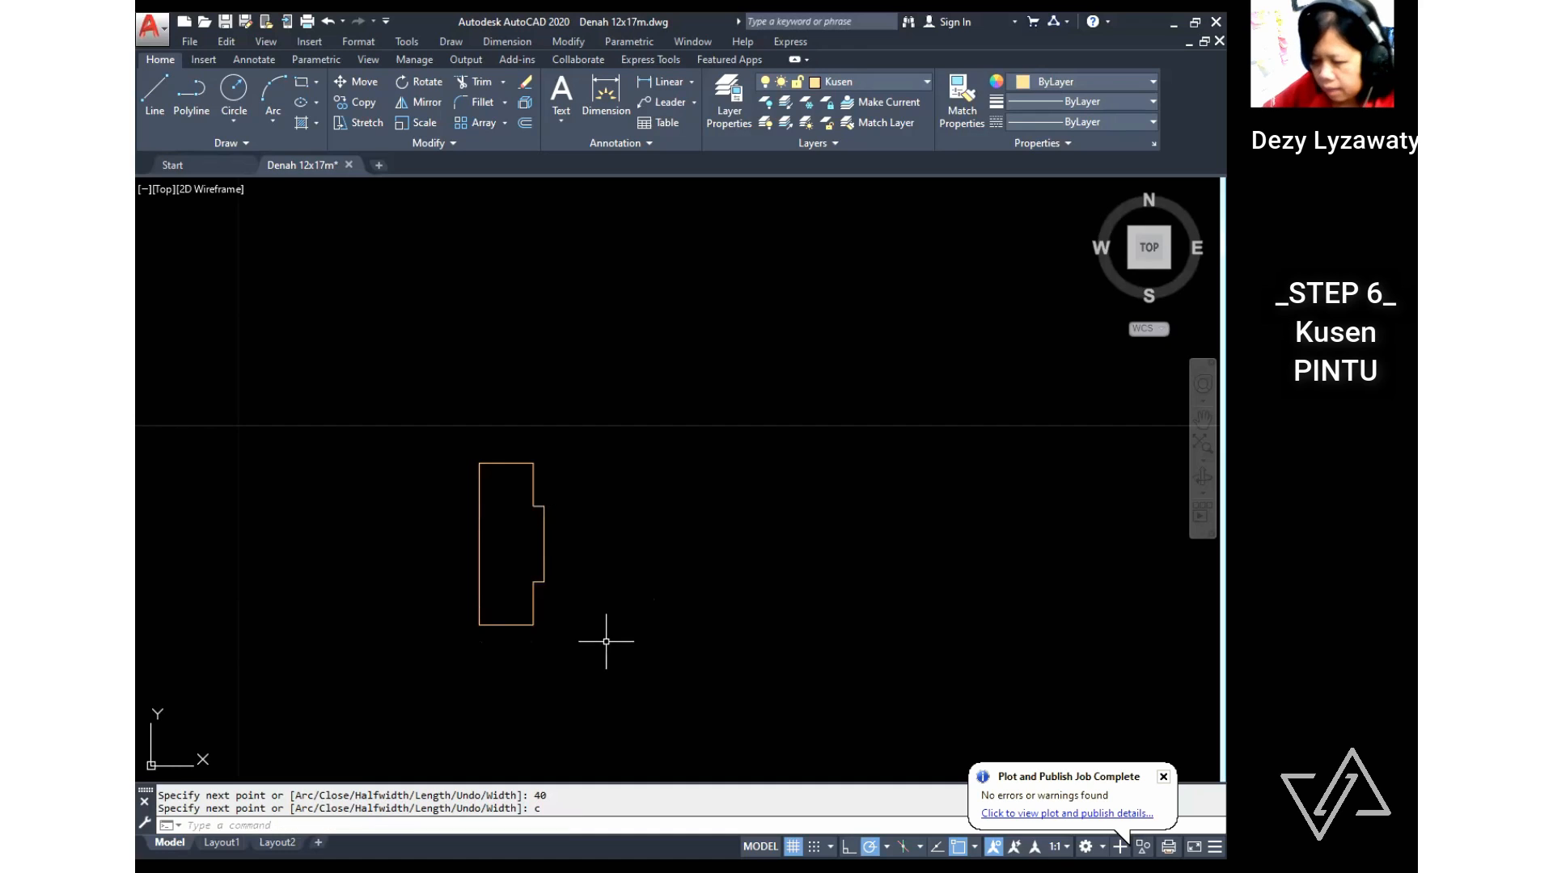
# Step: Draw an 800 by 40 rectangle as the door leaf, extending right and up from the inner corner of the frame profile's upper notch
pyautogui.moveTo(655, 621); pyautogui.dragTo(529, 585, button='middle')
pyautogui.scroll(-1, 631, 579)
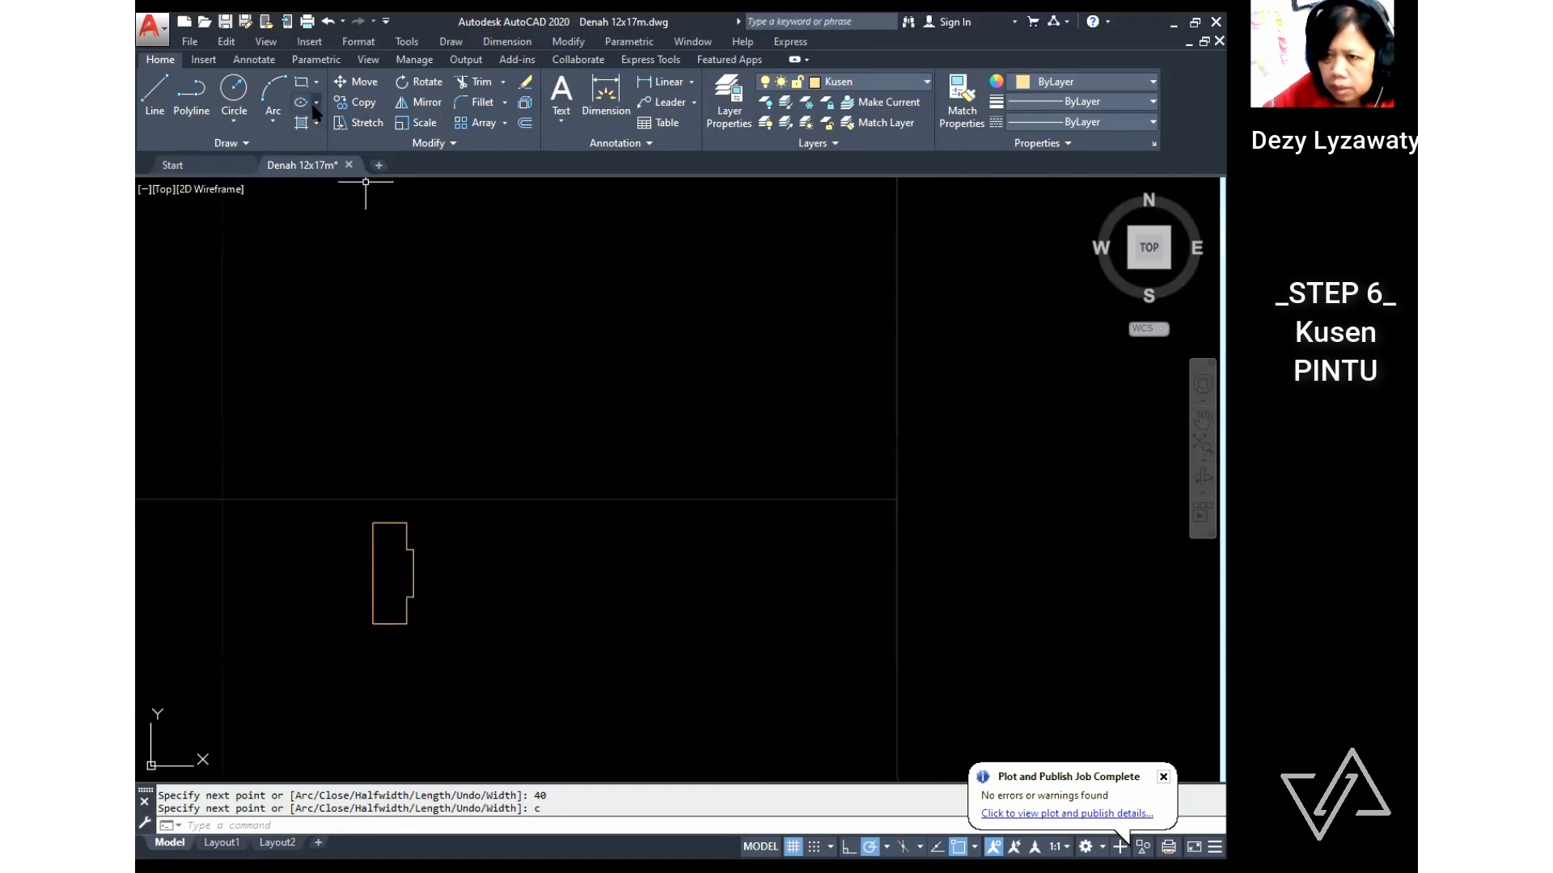
pyautogui.click(449, 42)
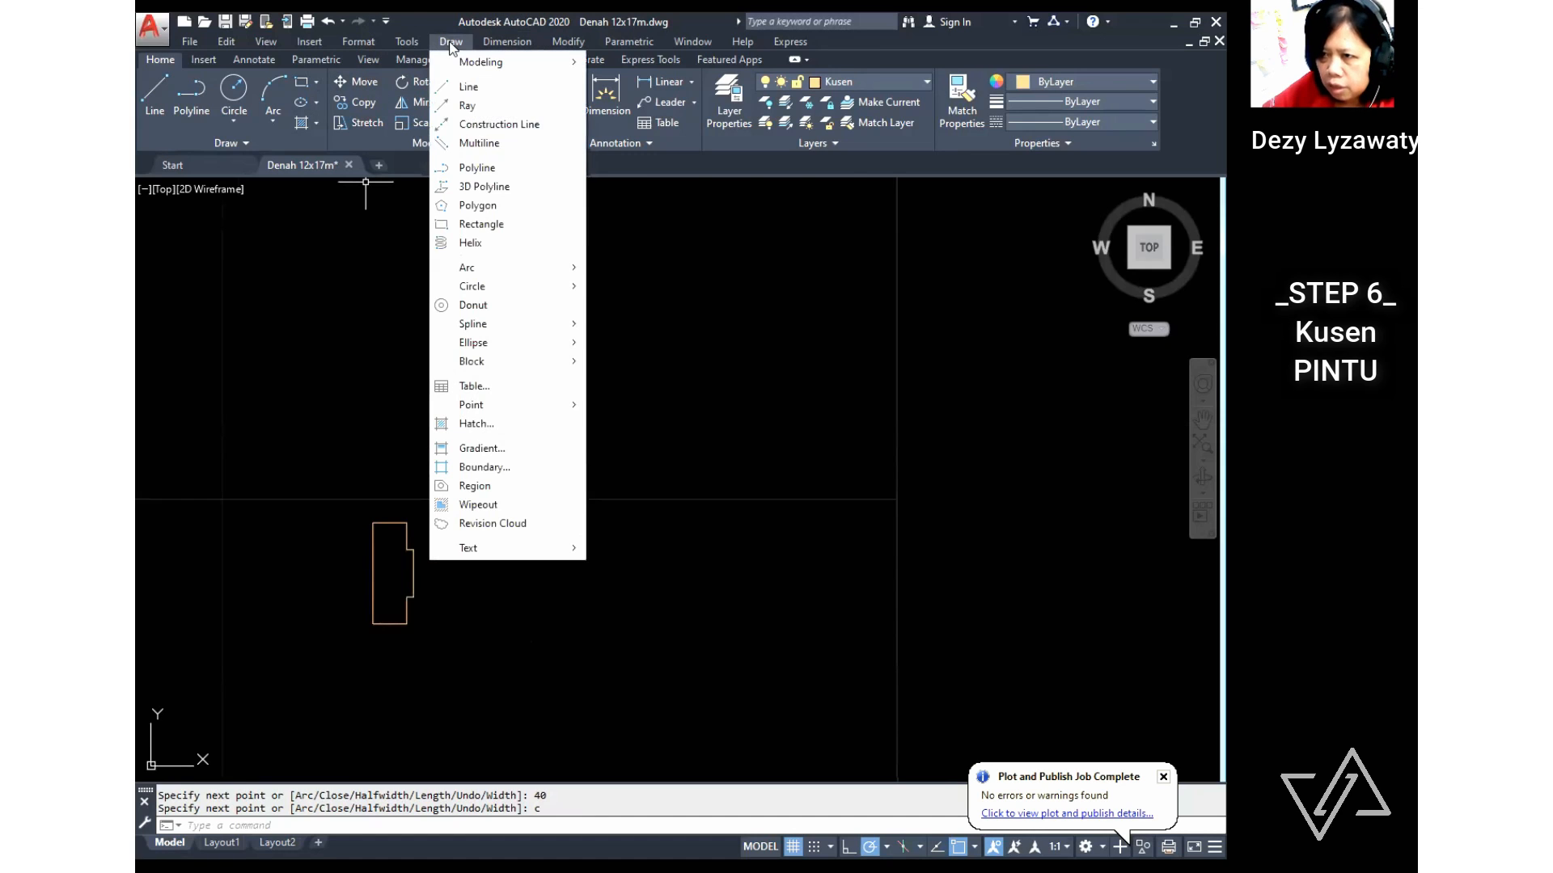
pyautogui.click(485, 231)
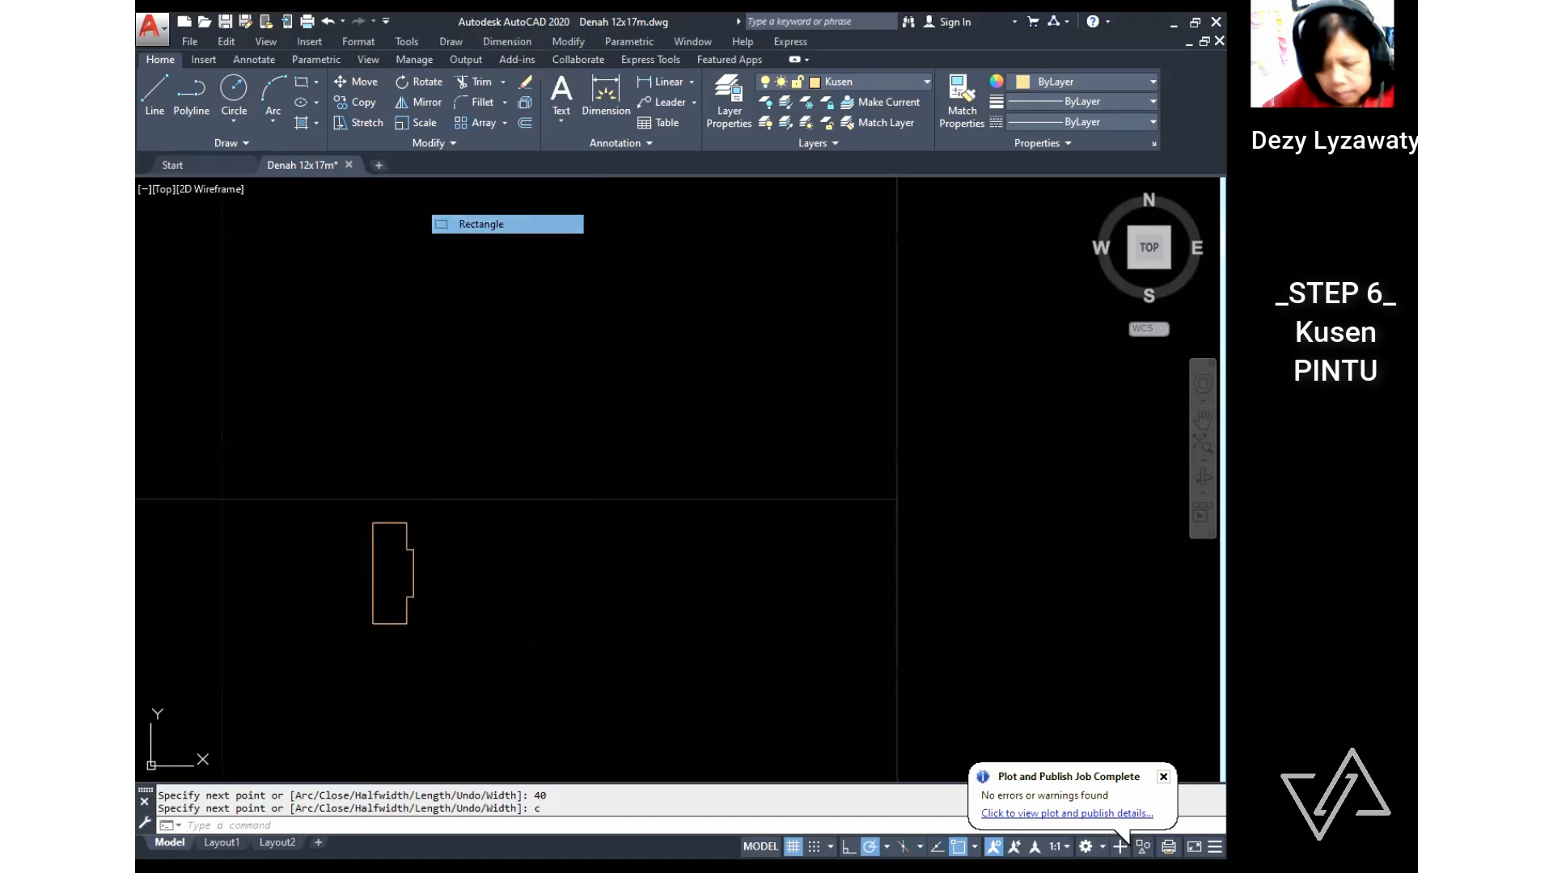
pyautogui.scroll(2, 431, 586)
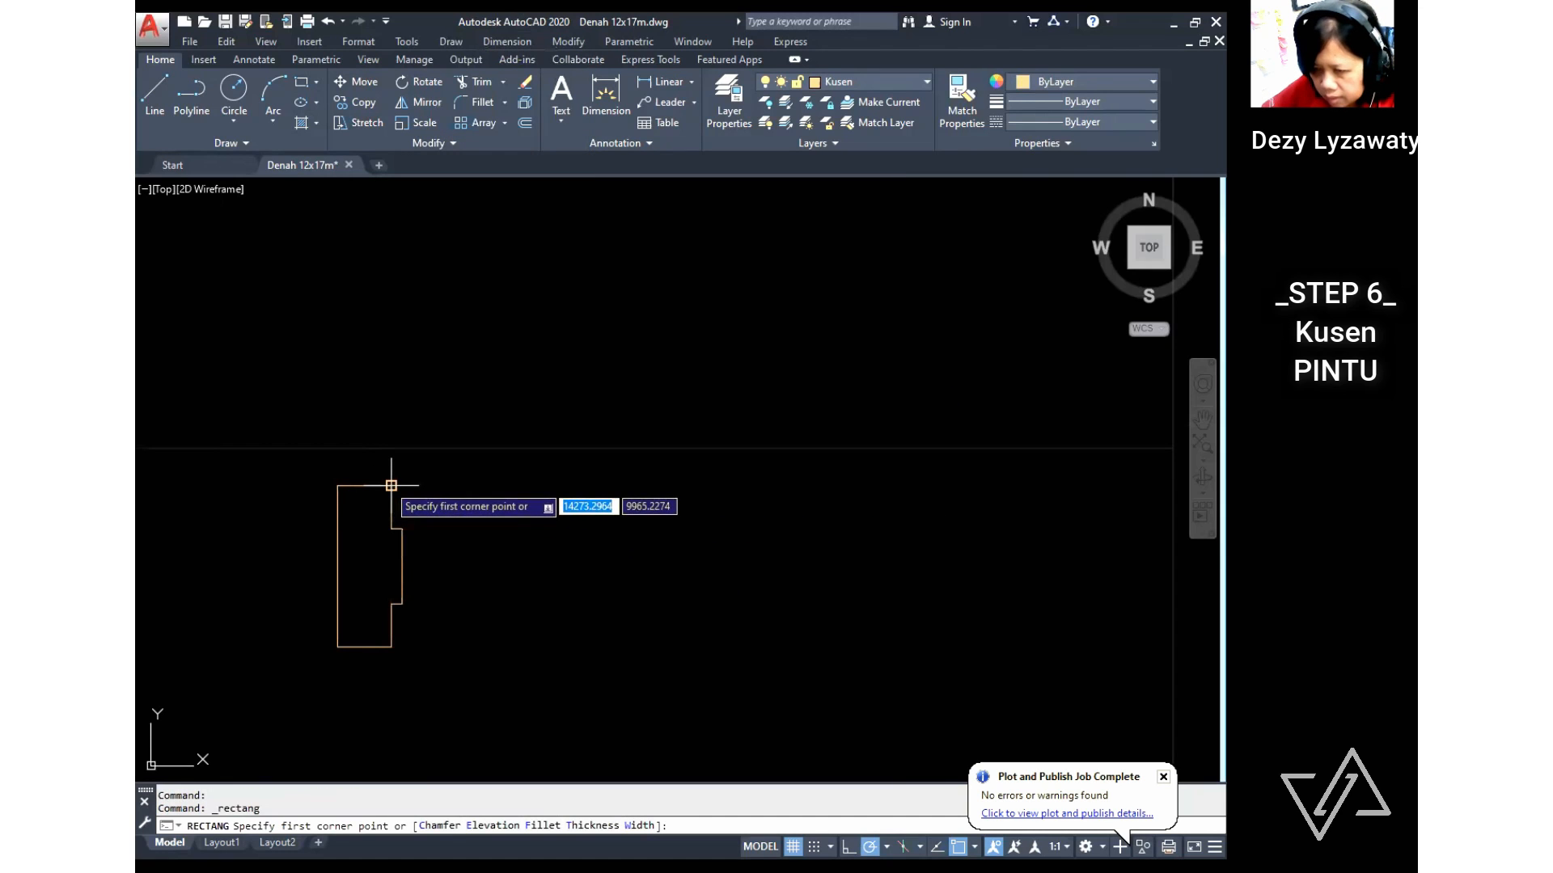
pyautogui.scroll(2, 390, 525)
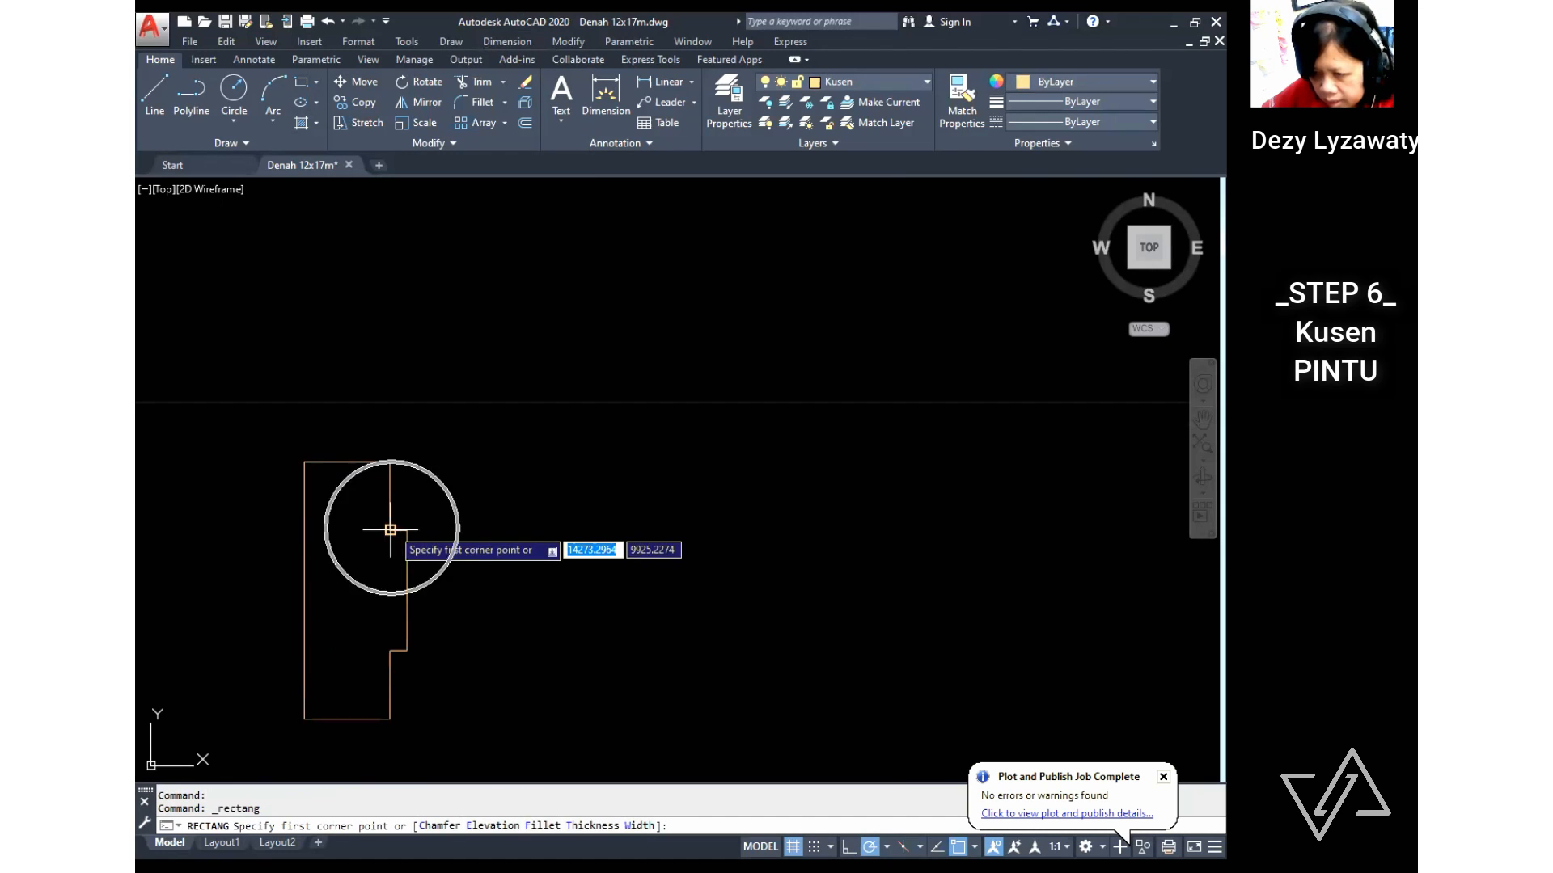
pyautogui.click(390, 530)
pyautogui.scroll(-6, 391, 529)
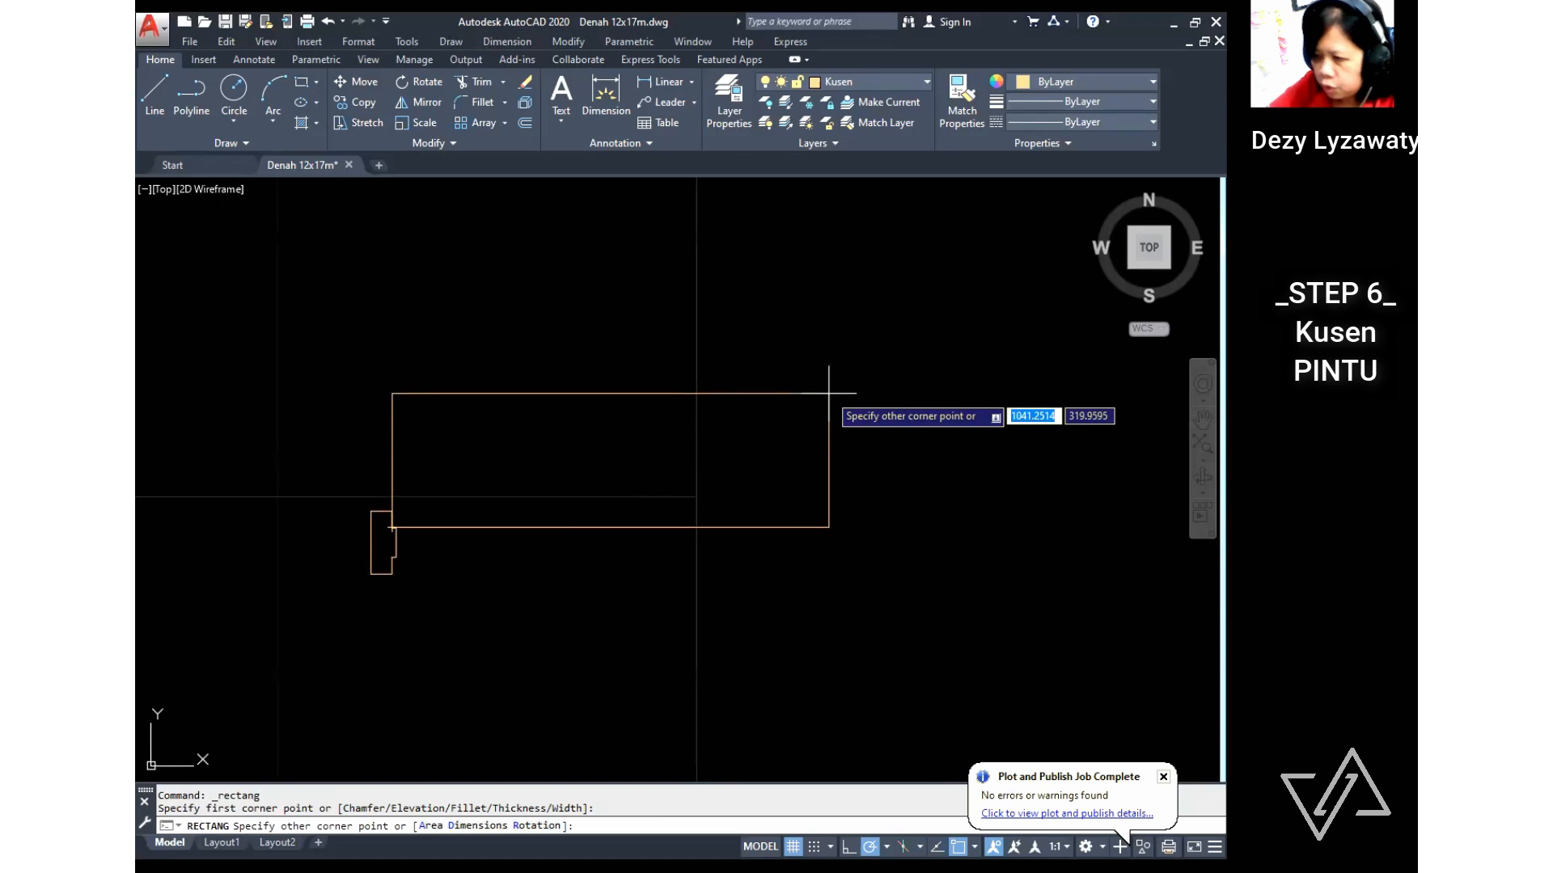
pyautogui.write('800')
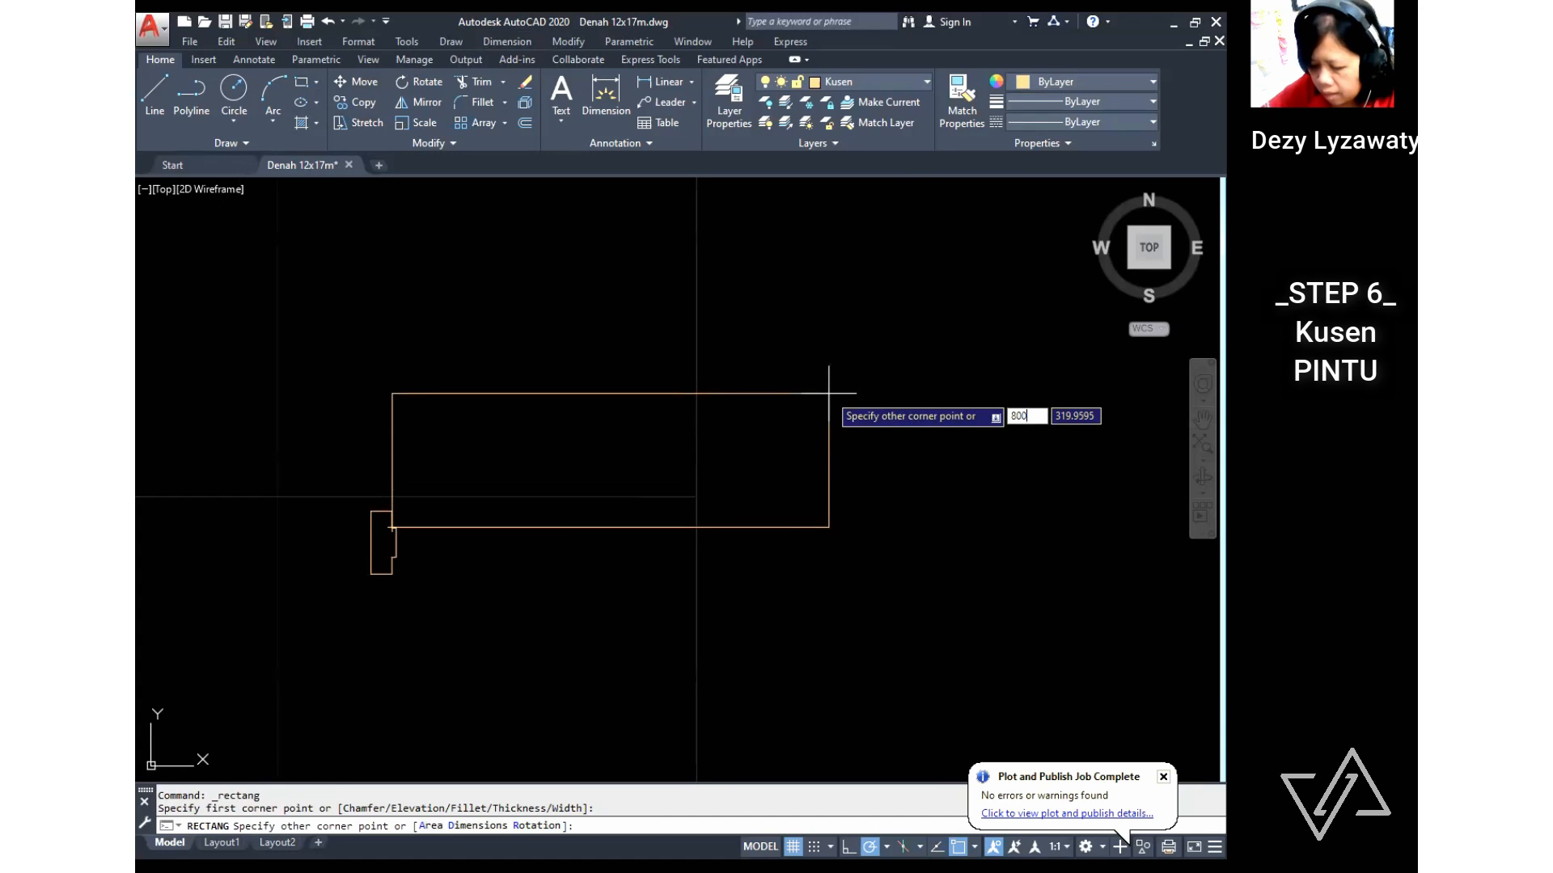
pyautogui.press('Tab')
pyautogui.write('40')
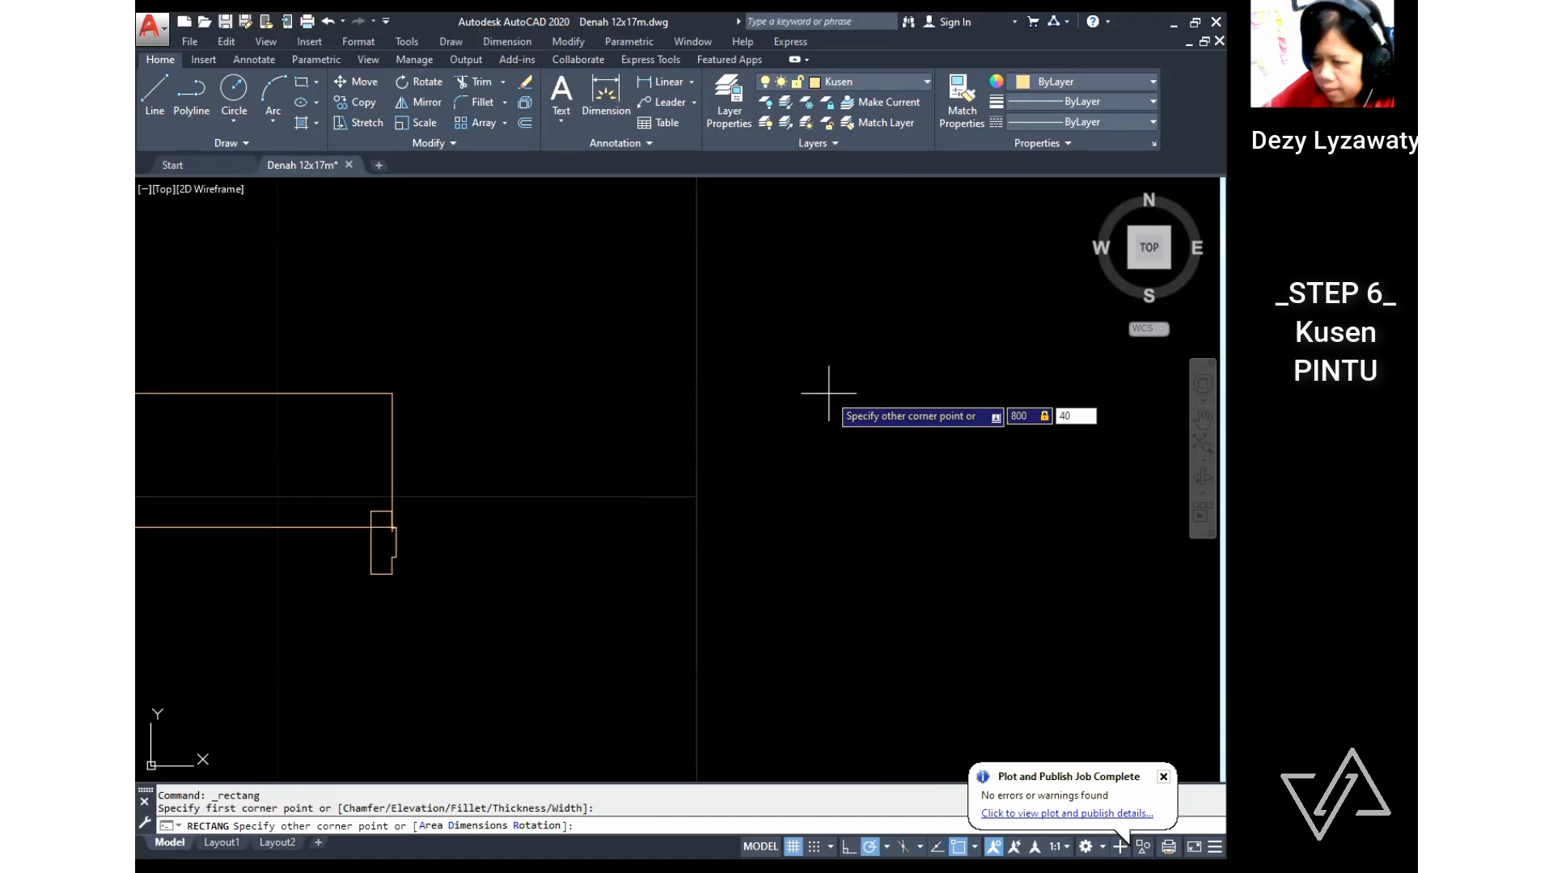
pyautogui.press('Return')
pyautogui.click(485, 553)
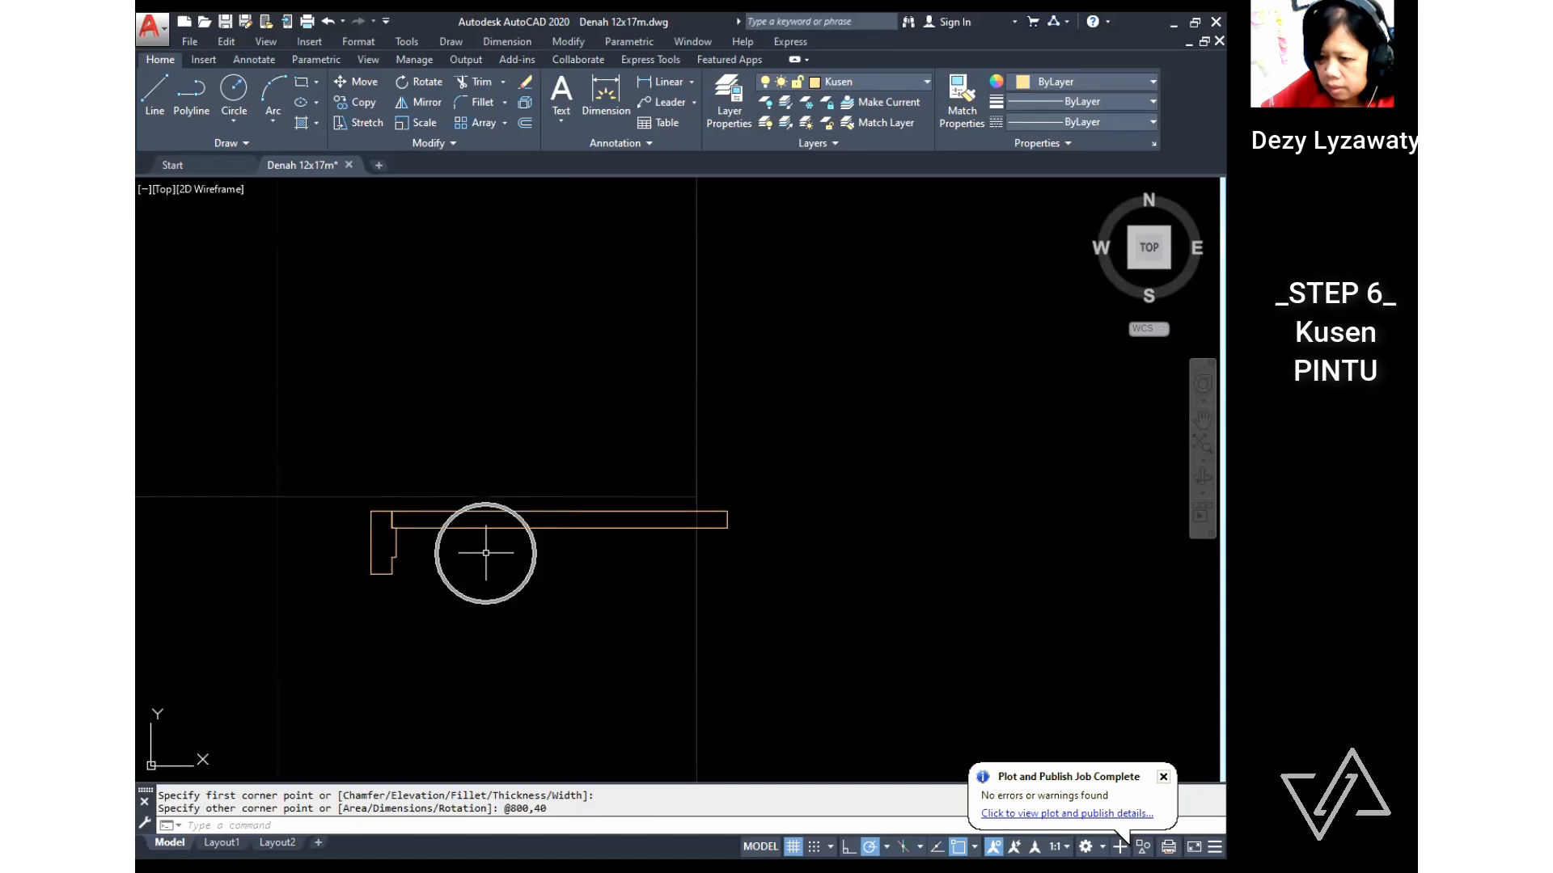
# Step: Mirror the door frame profile about a vertical line through the midpoint of the door leaf, keeping the source profile
pyautogui.click(557, 41)
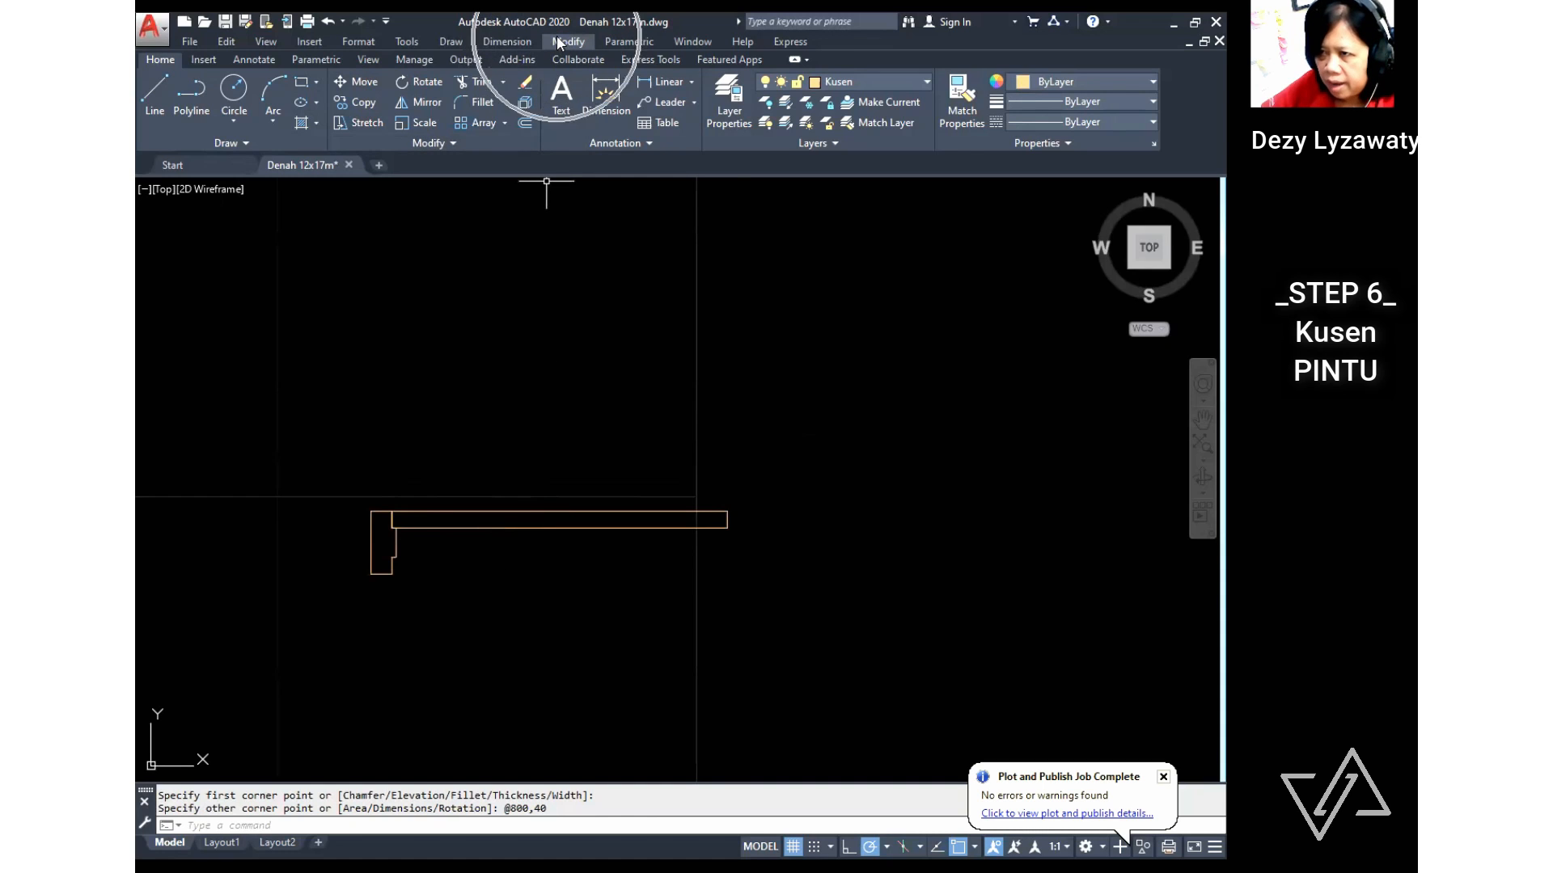
pyautogui.click(666, 230)
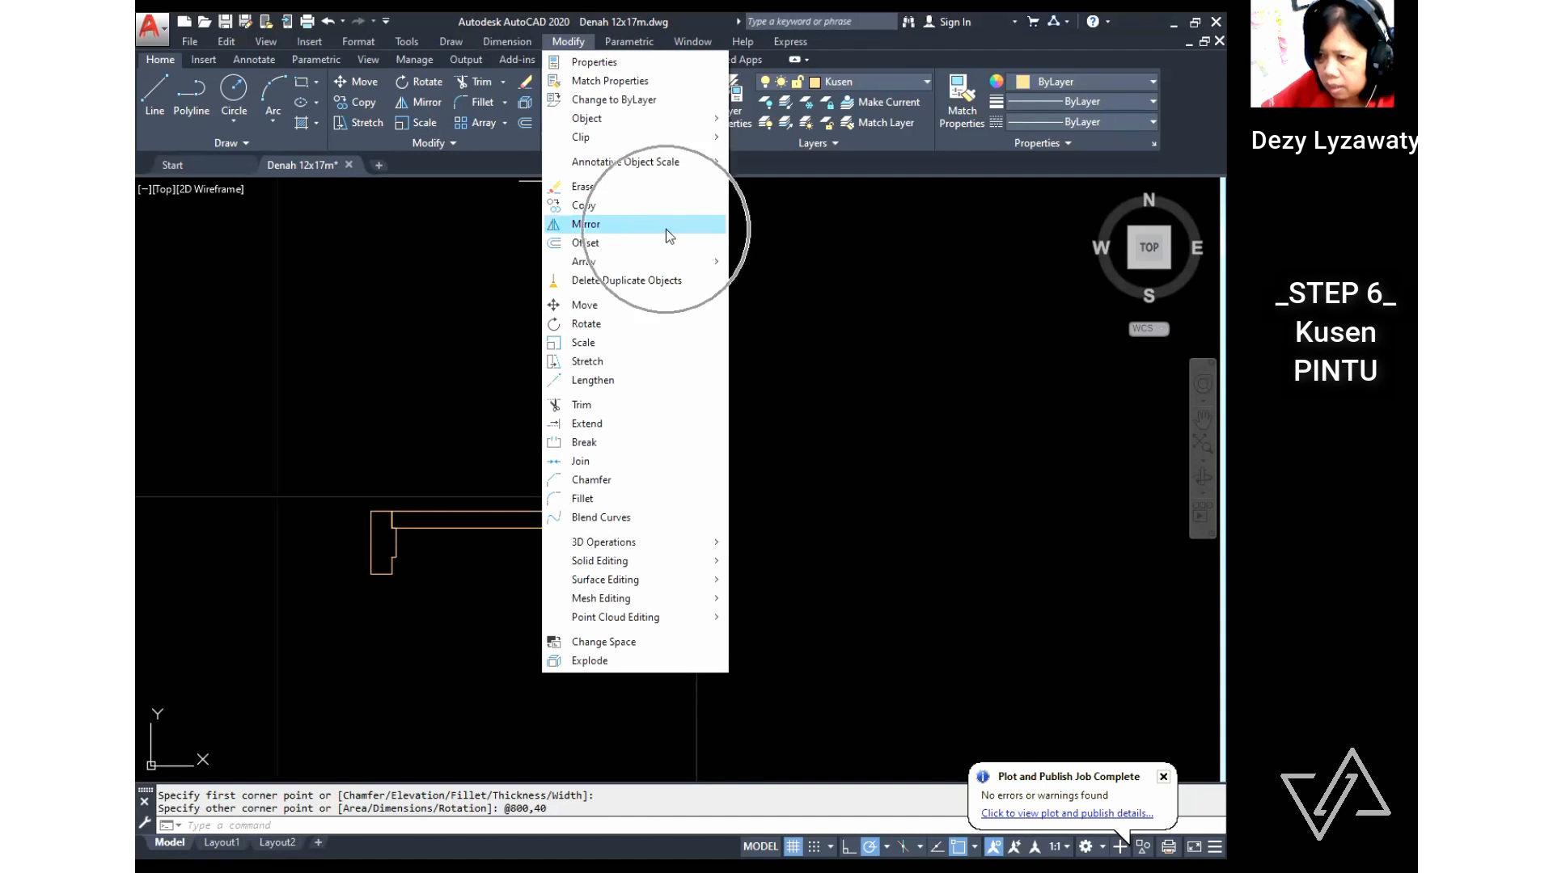
pyautogui.click(398, 552)
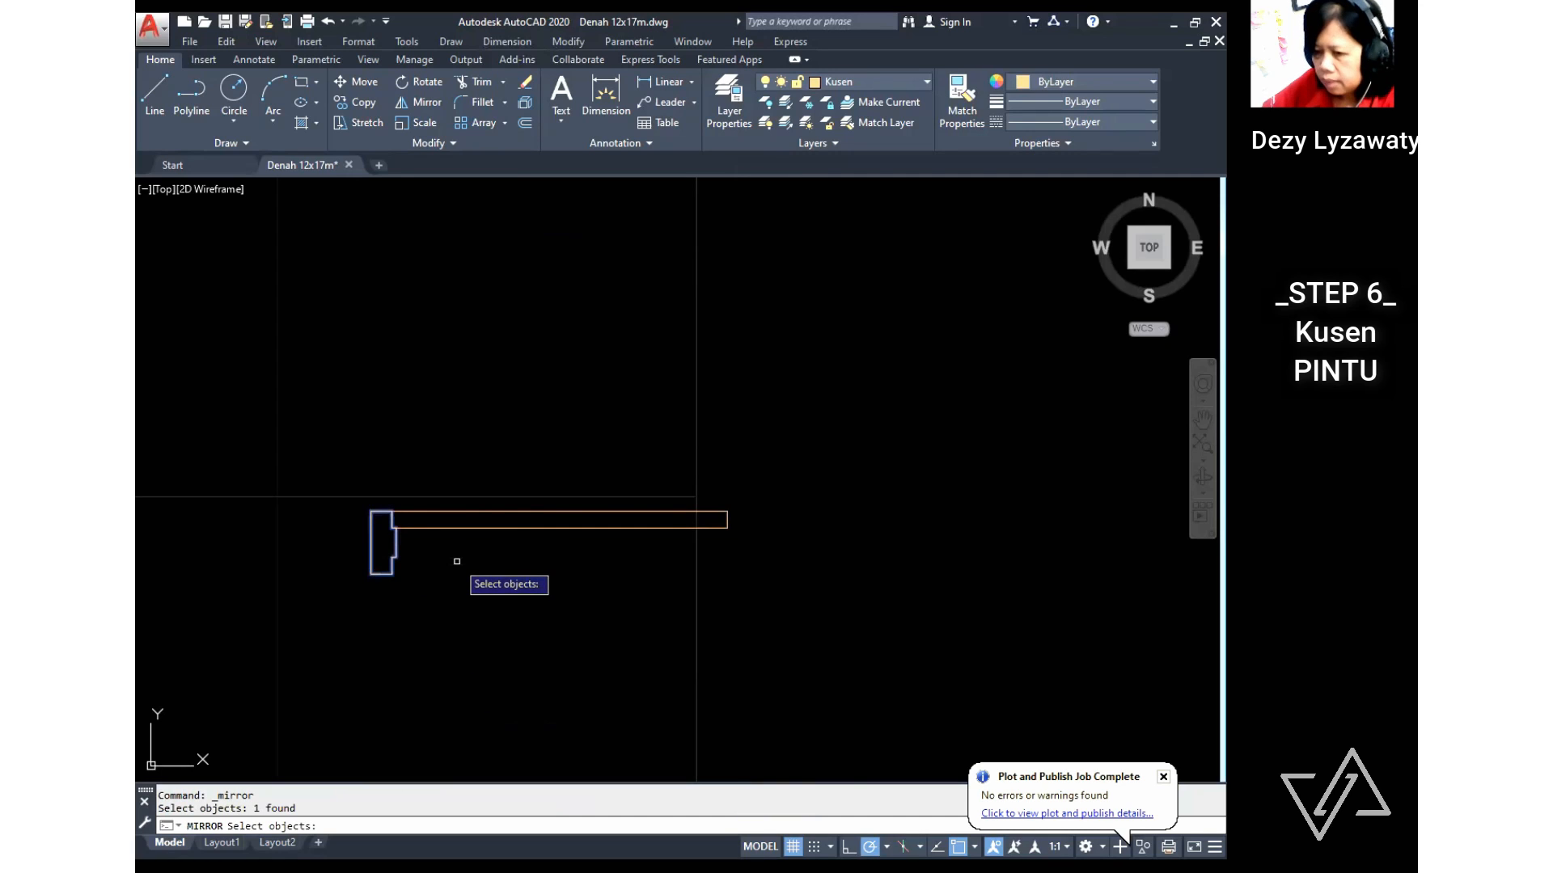
pyautogui.press('Return')
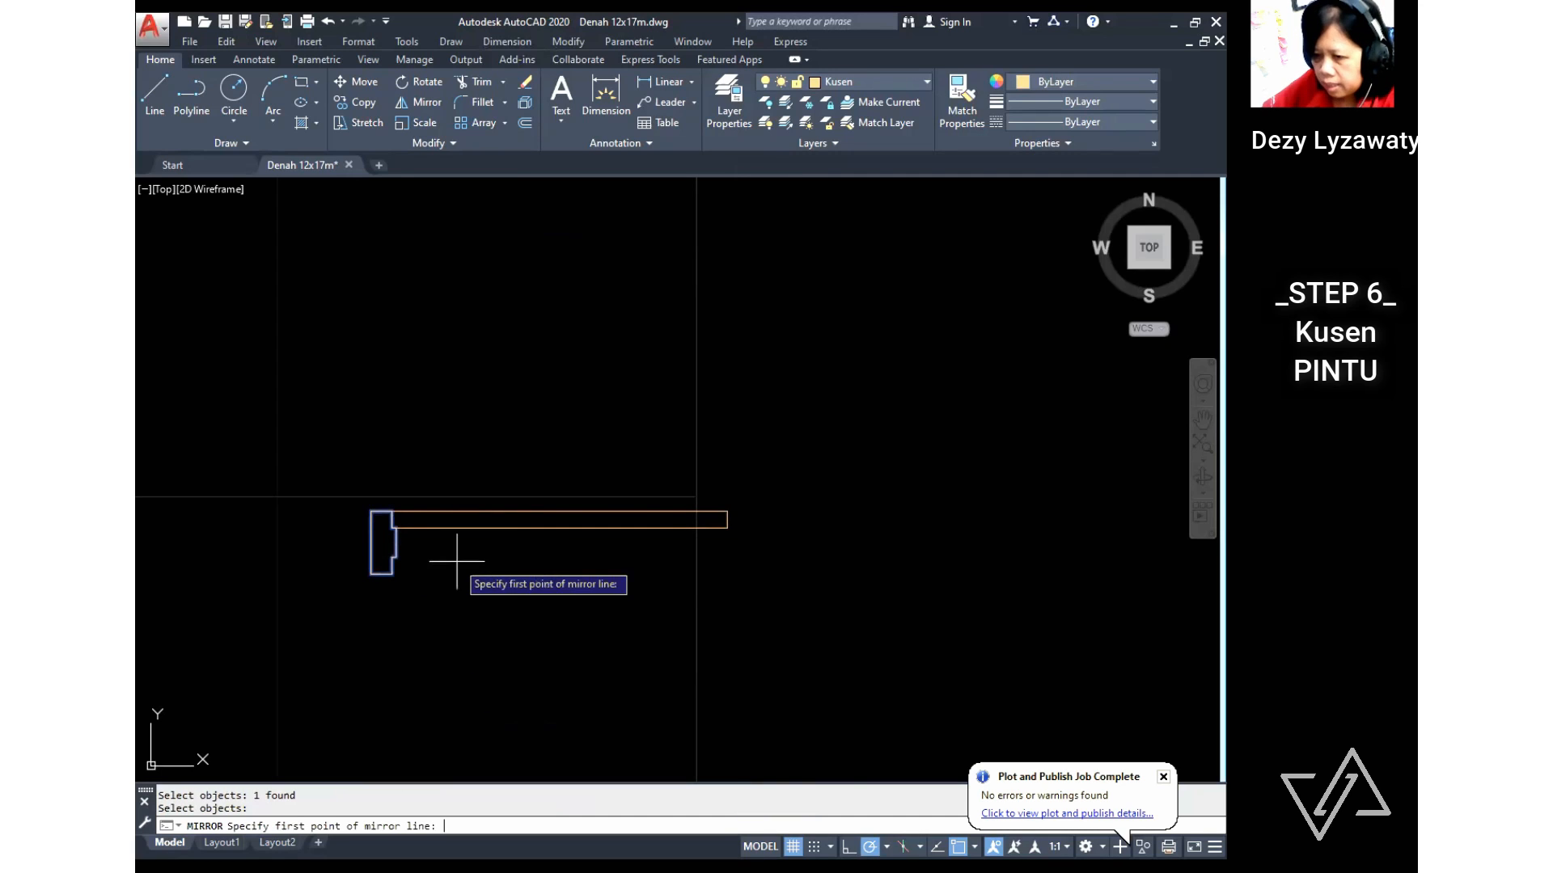
pyautogui.click(560, 527)
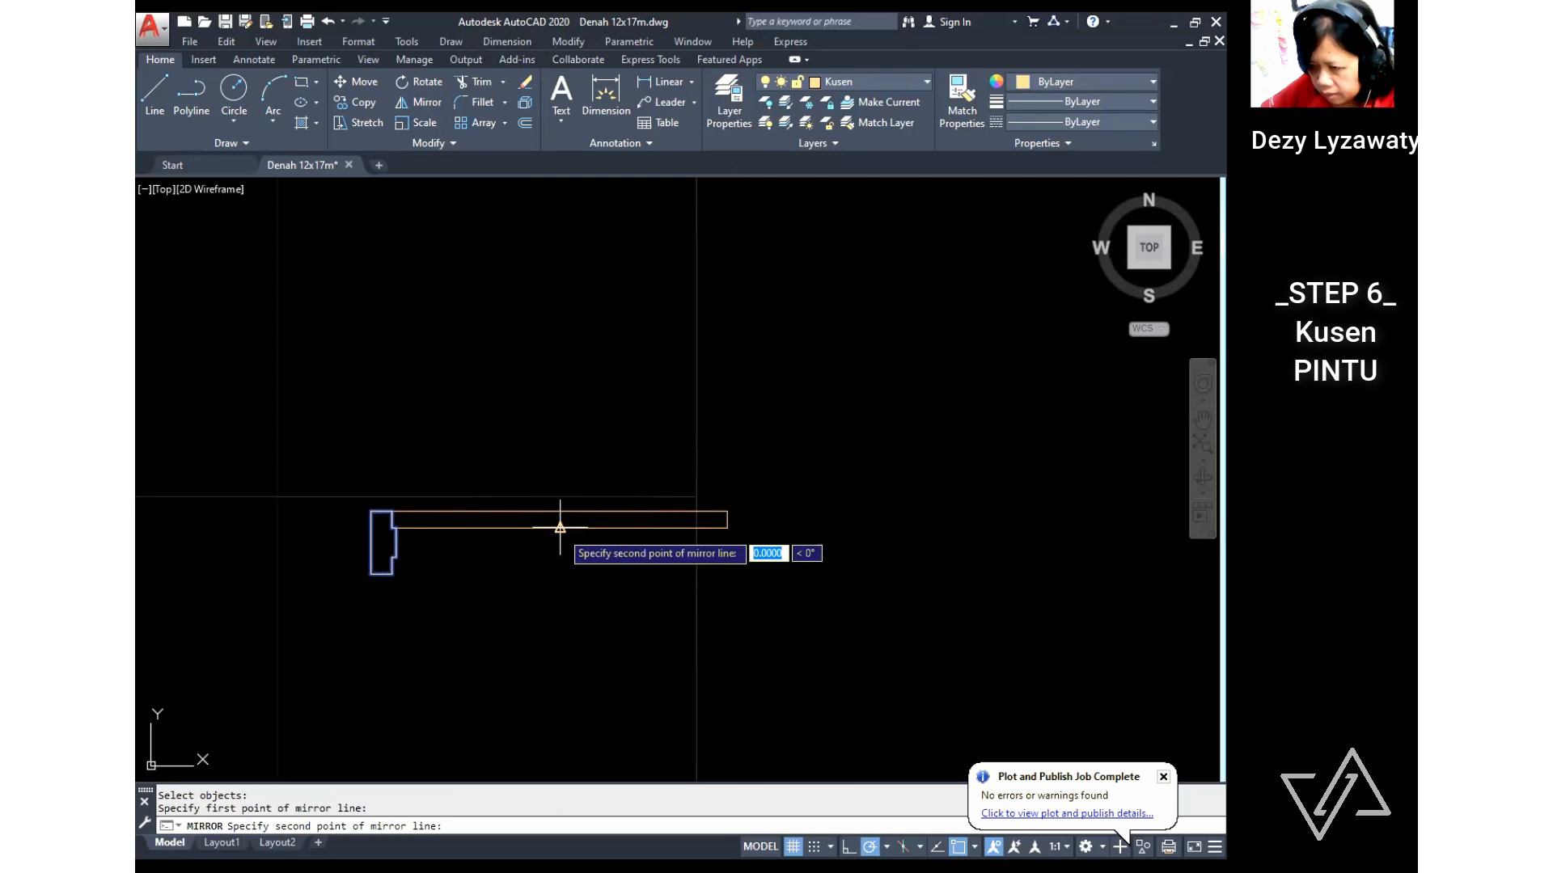
pyautogui.click(560, 624)
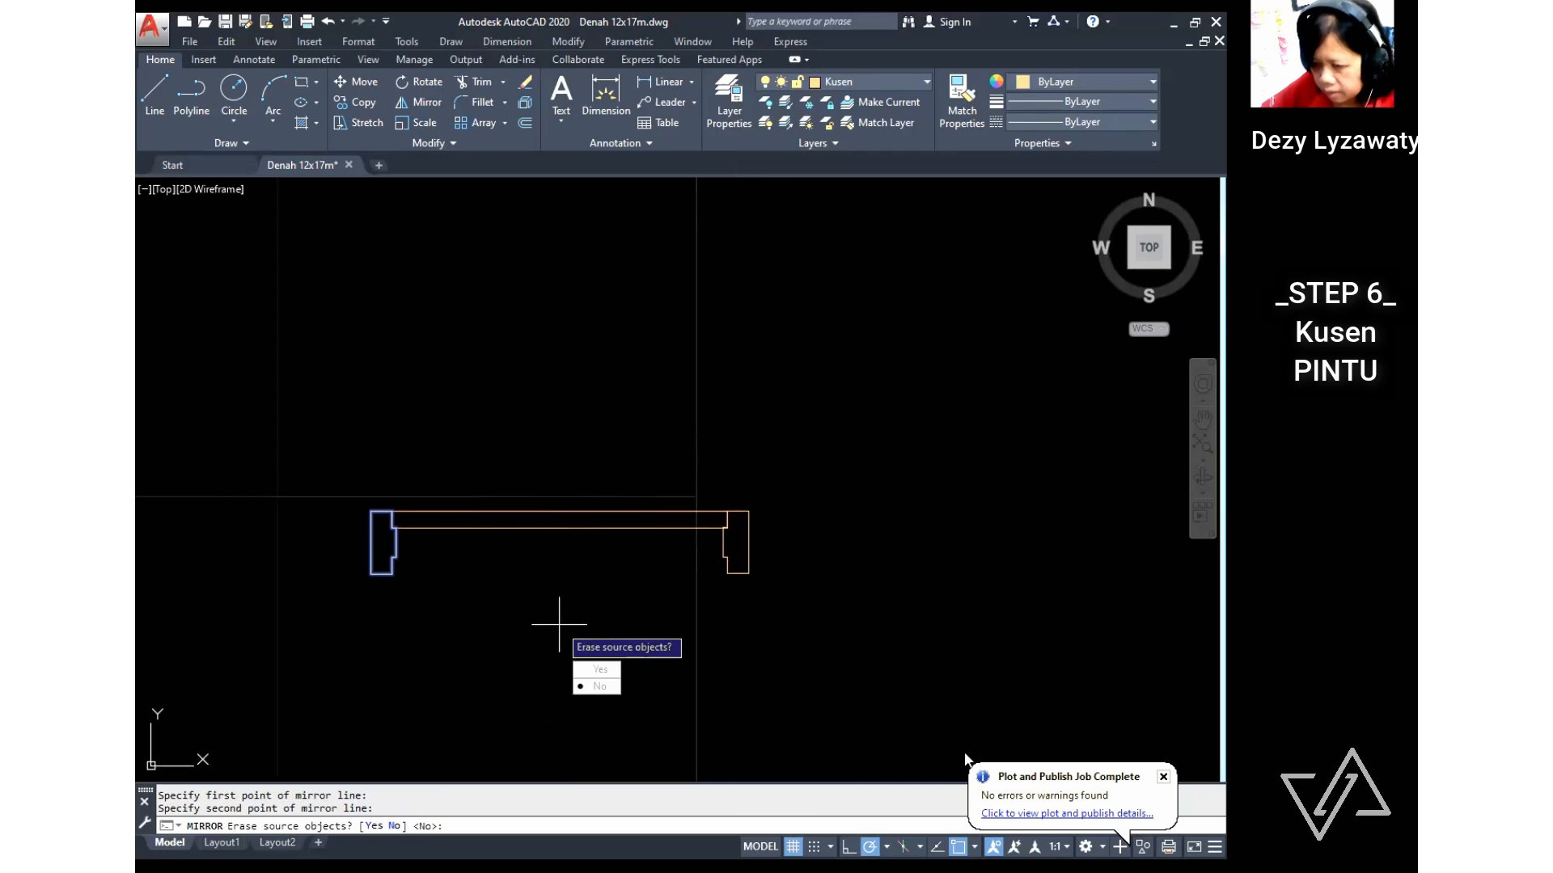
pyautogui.click(599, 687)
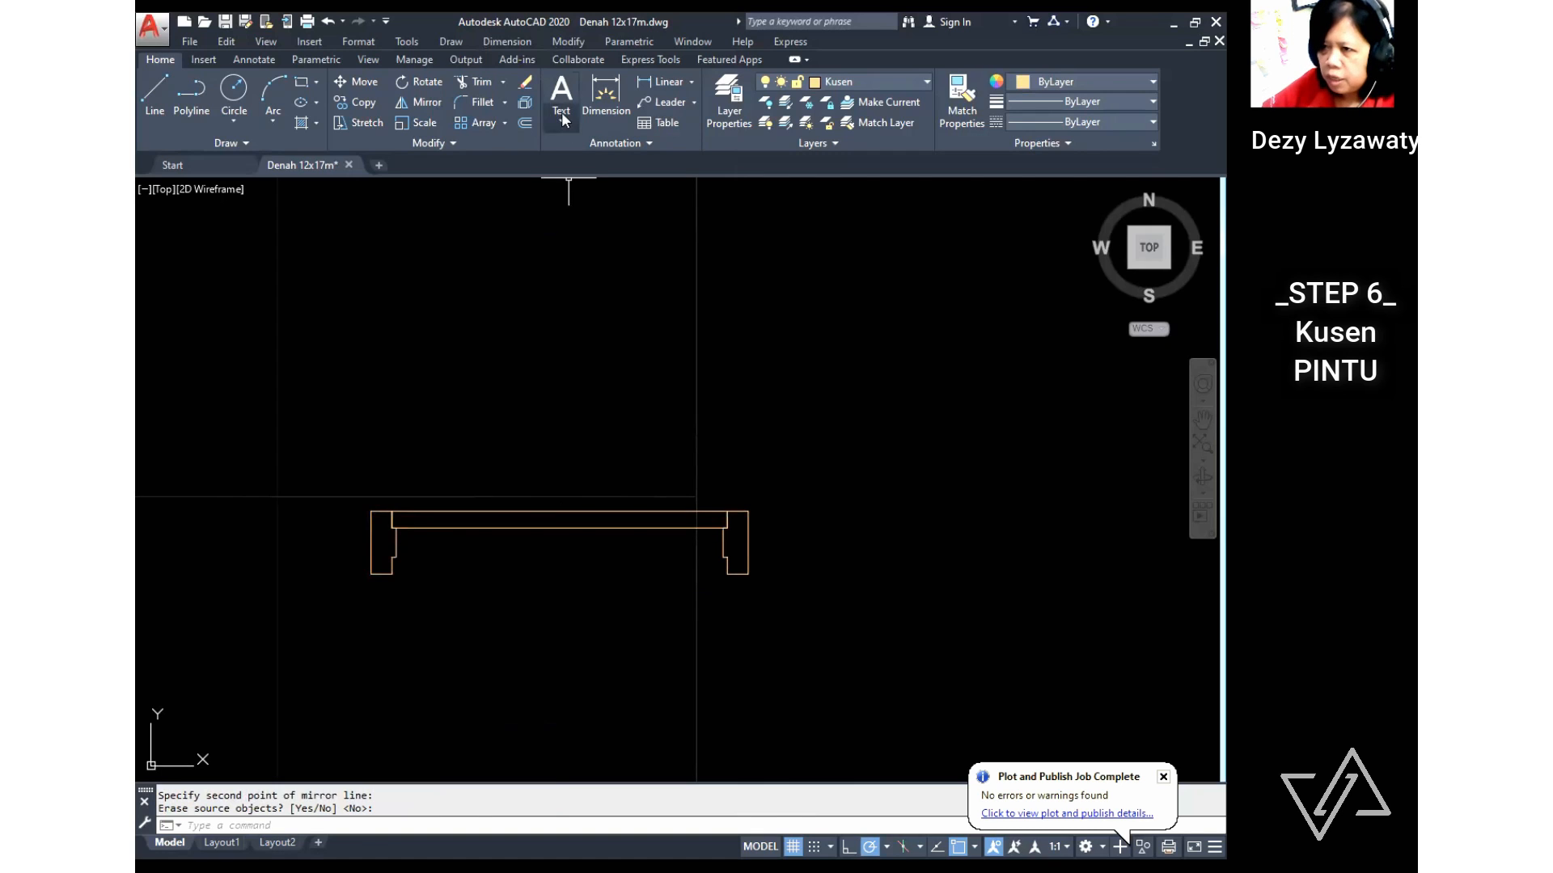
# Step: Rotate the door leaf 90° counterclockwise about its upper-left corner so that it stands open above the left frame
pyautogui.click(569, 42)
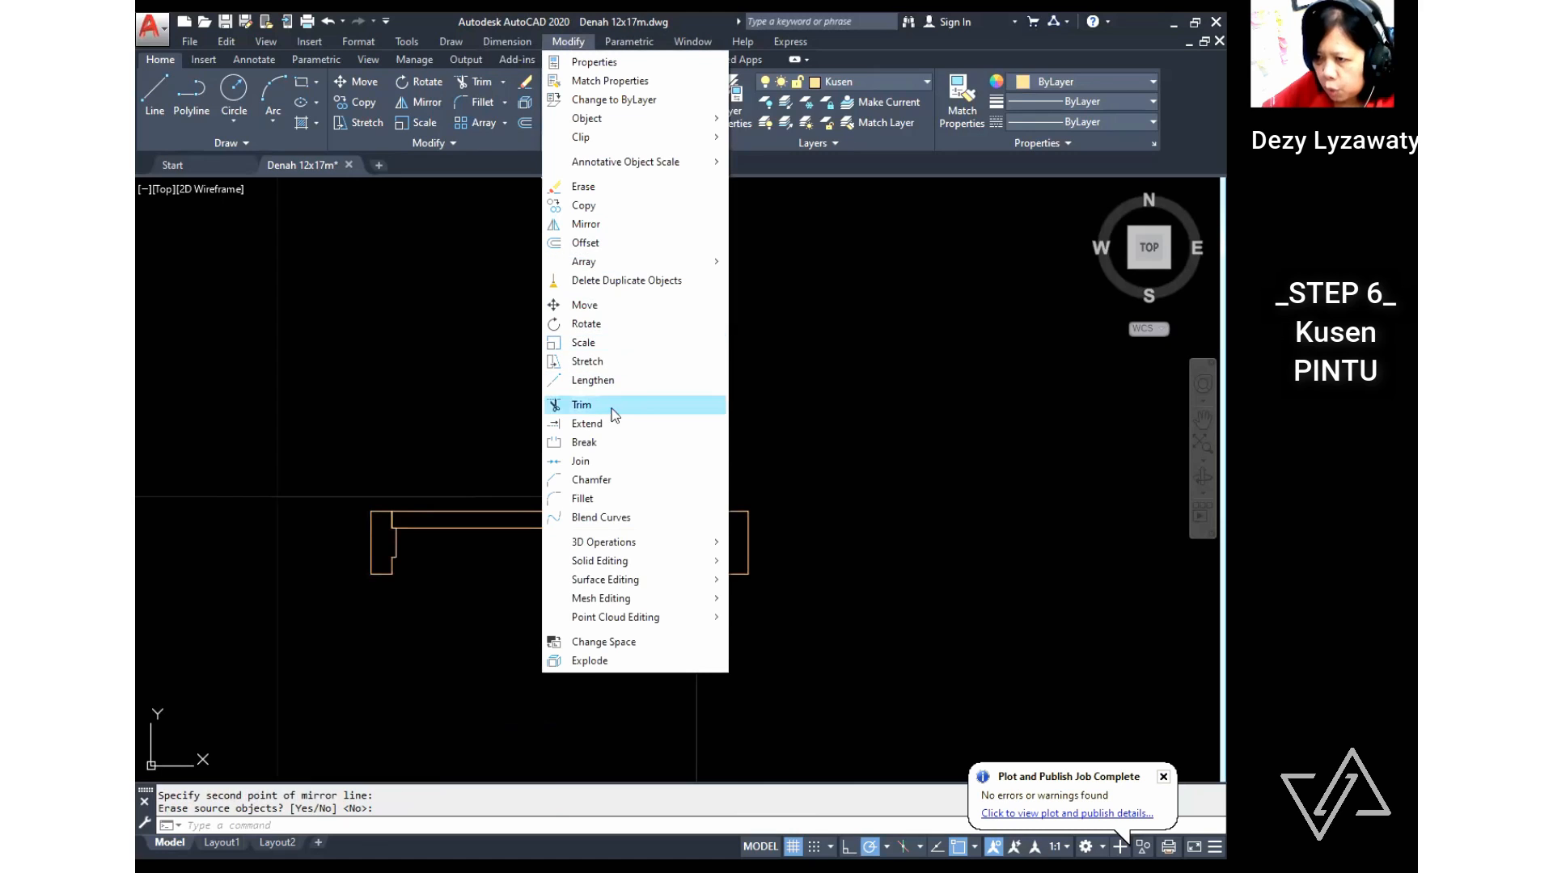
pyautogui.click(600, 323)
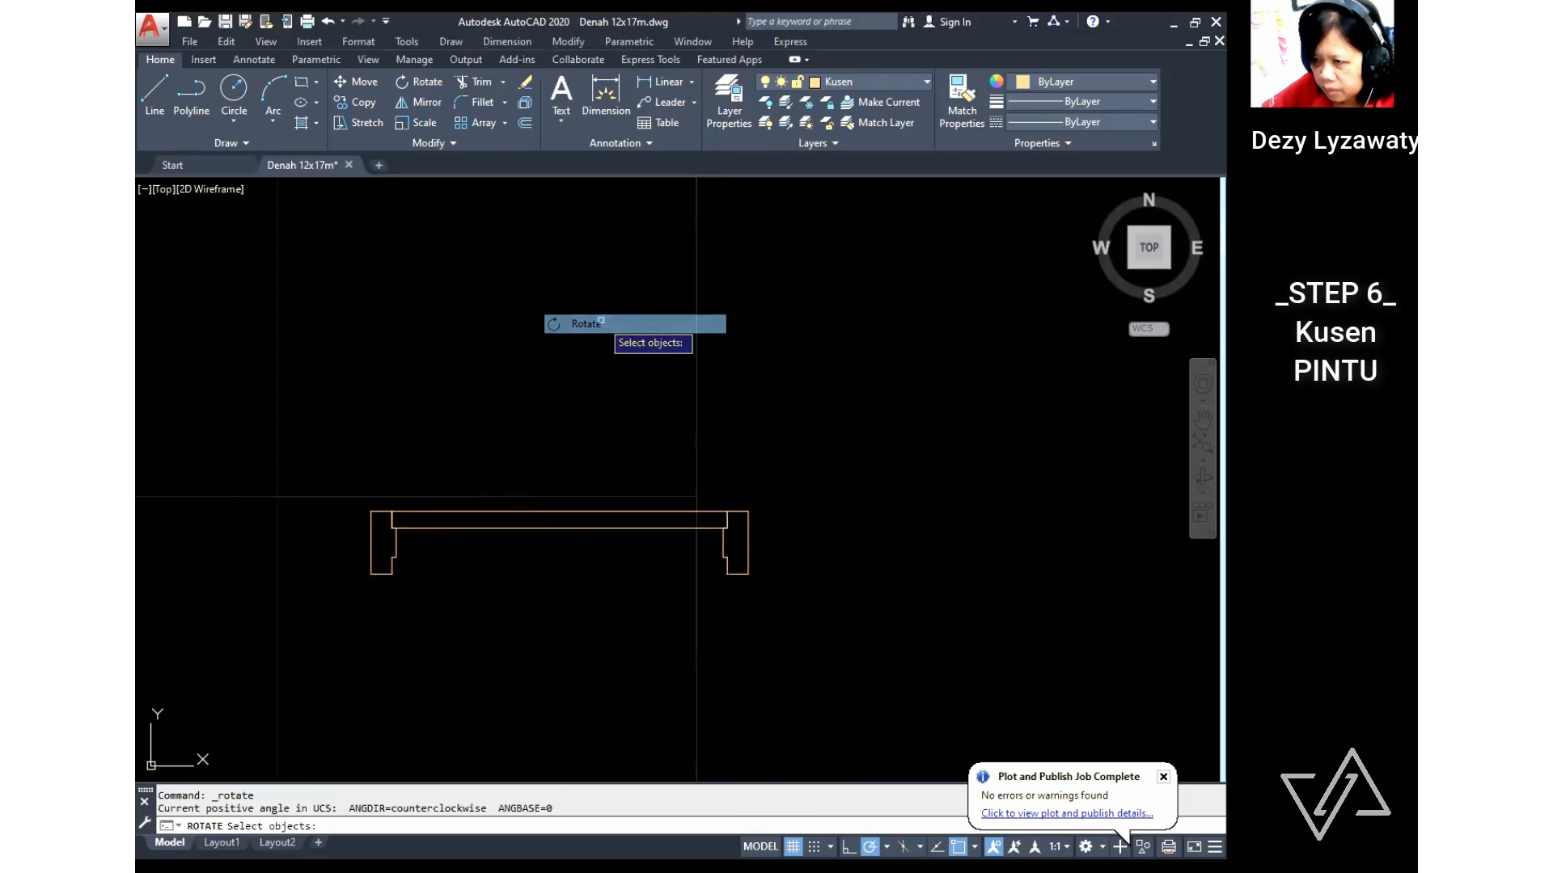
pyautogui.click(598, 507)
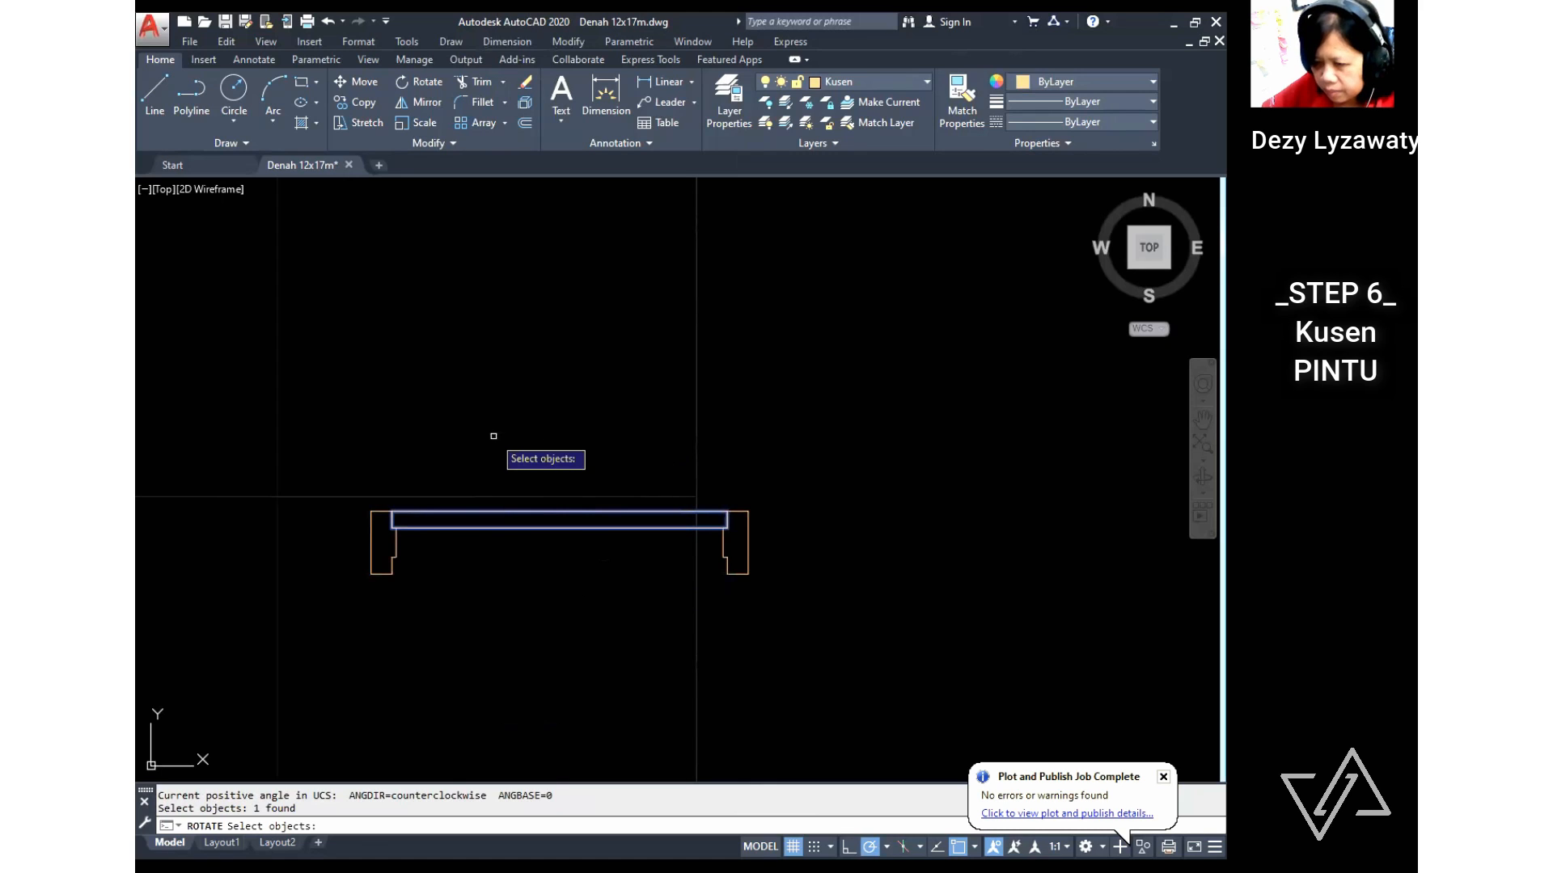
pyautogui.press('Return')
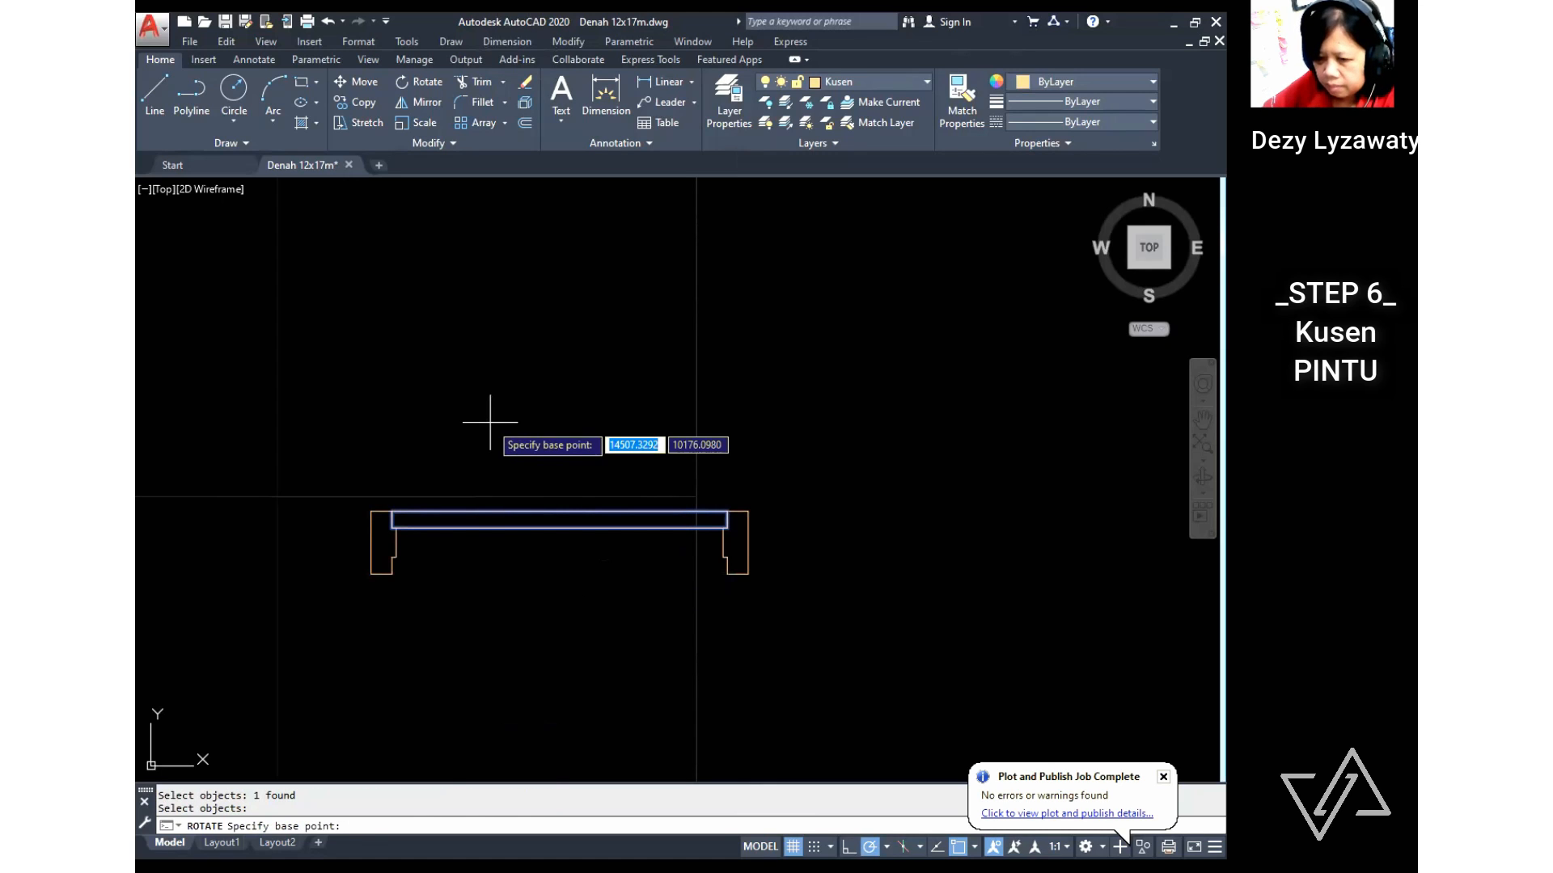
pyautogui.click(392, 509)
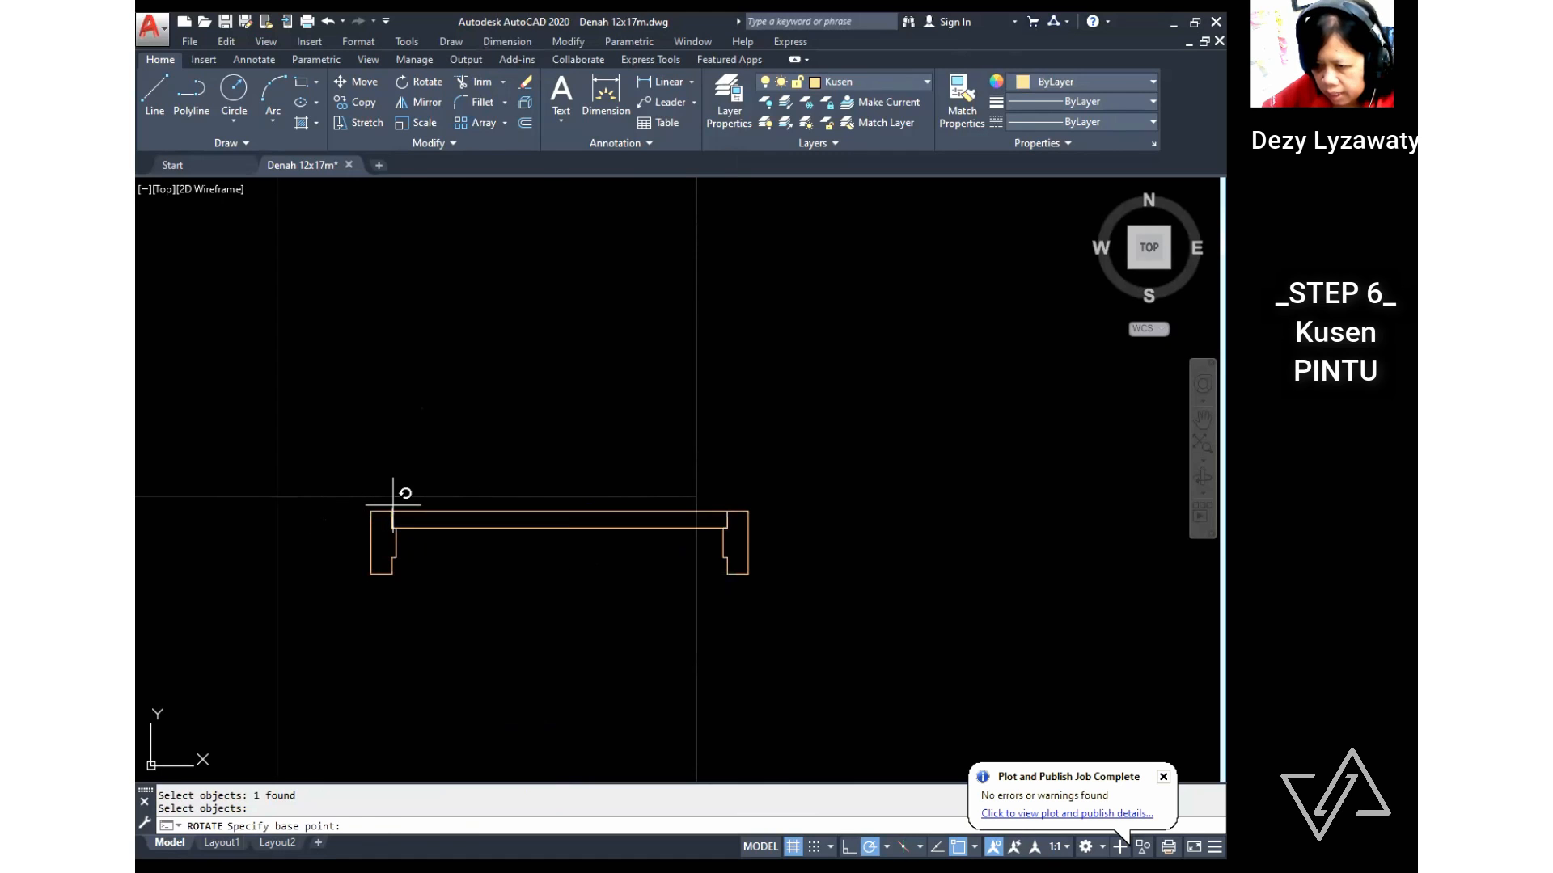
pyautogui.moveTo(412, 267); pyautogui.dragTo(401, 389, button='middle')
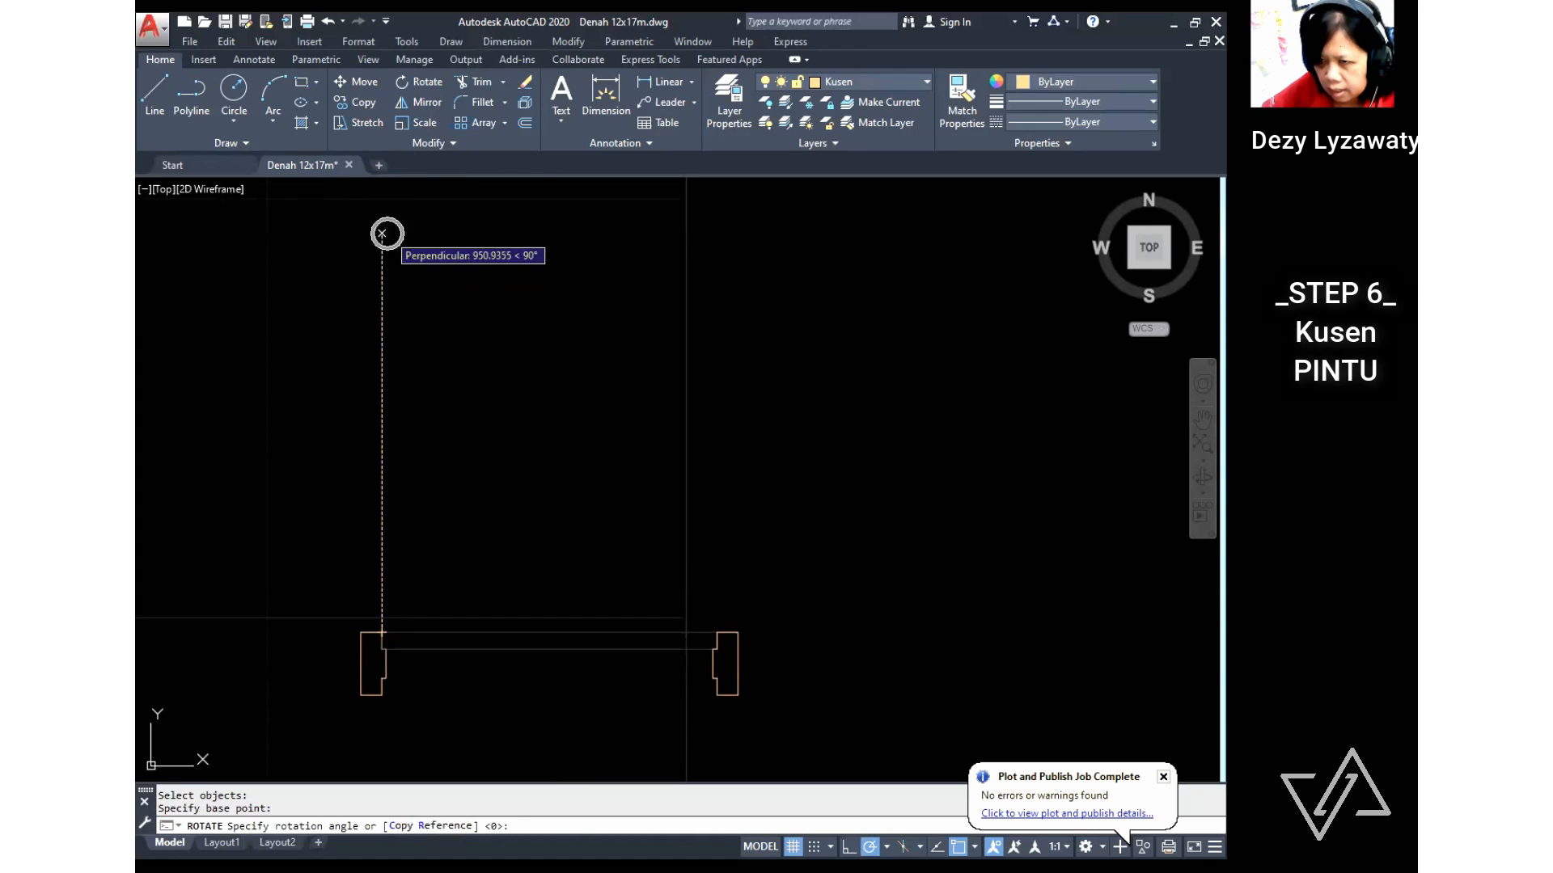
pyautogui.click(382, 233)
pyautogui.moveTo(617, 443); pyautogui.dragTo(621, 402, button='middle')
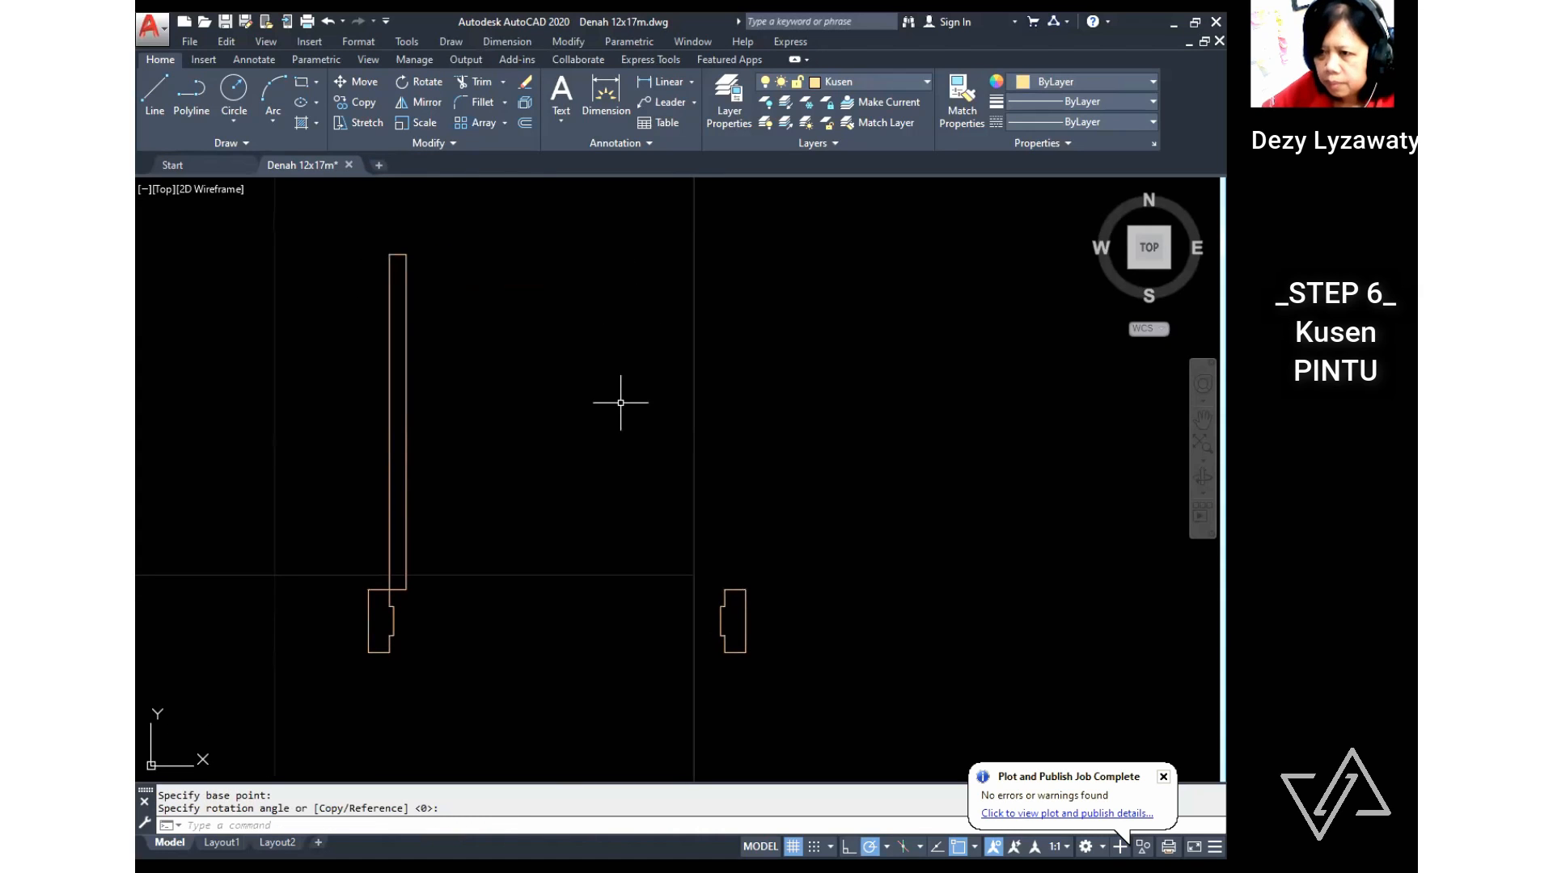
# Step: Draw the door swing as a Center, Start, End arc, centred on the leaf's hinge corner, from the right frame's upper inner corner to the leaf's upper-left corner
pyautogui.click(450, 41)
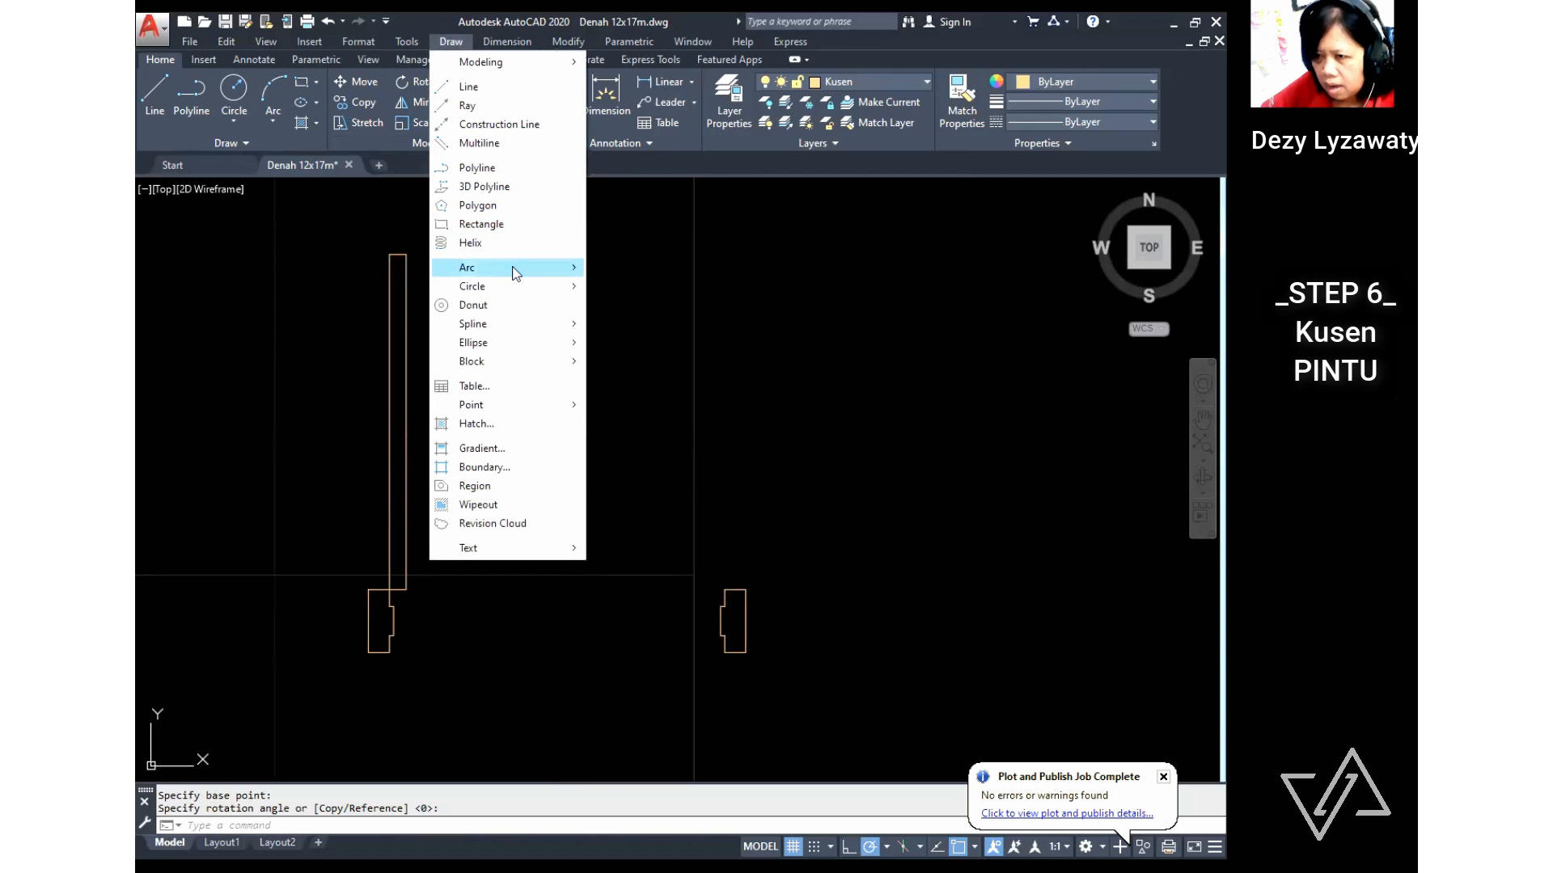
pyautogui.moveTo(512, 268)
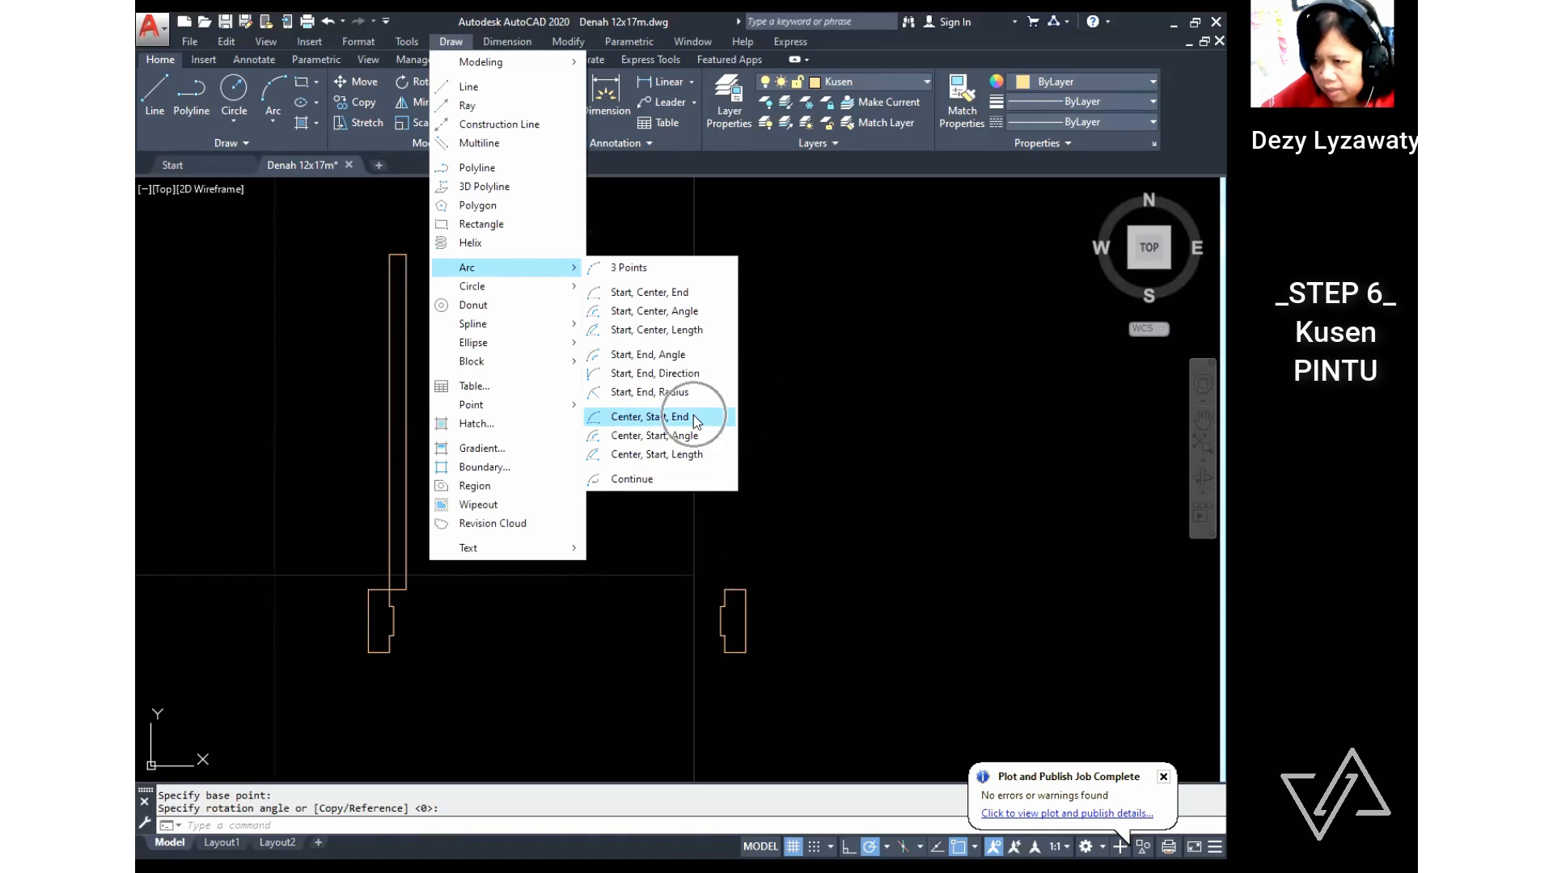
pyautogui.click(649, 416)
pyautogui.click(392, 590)
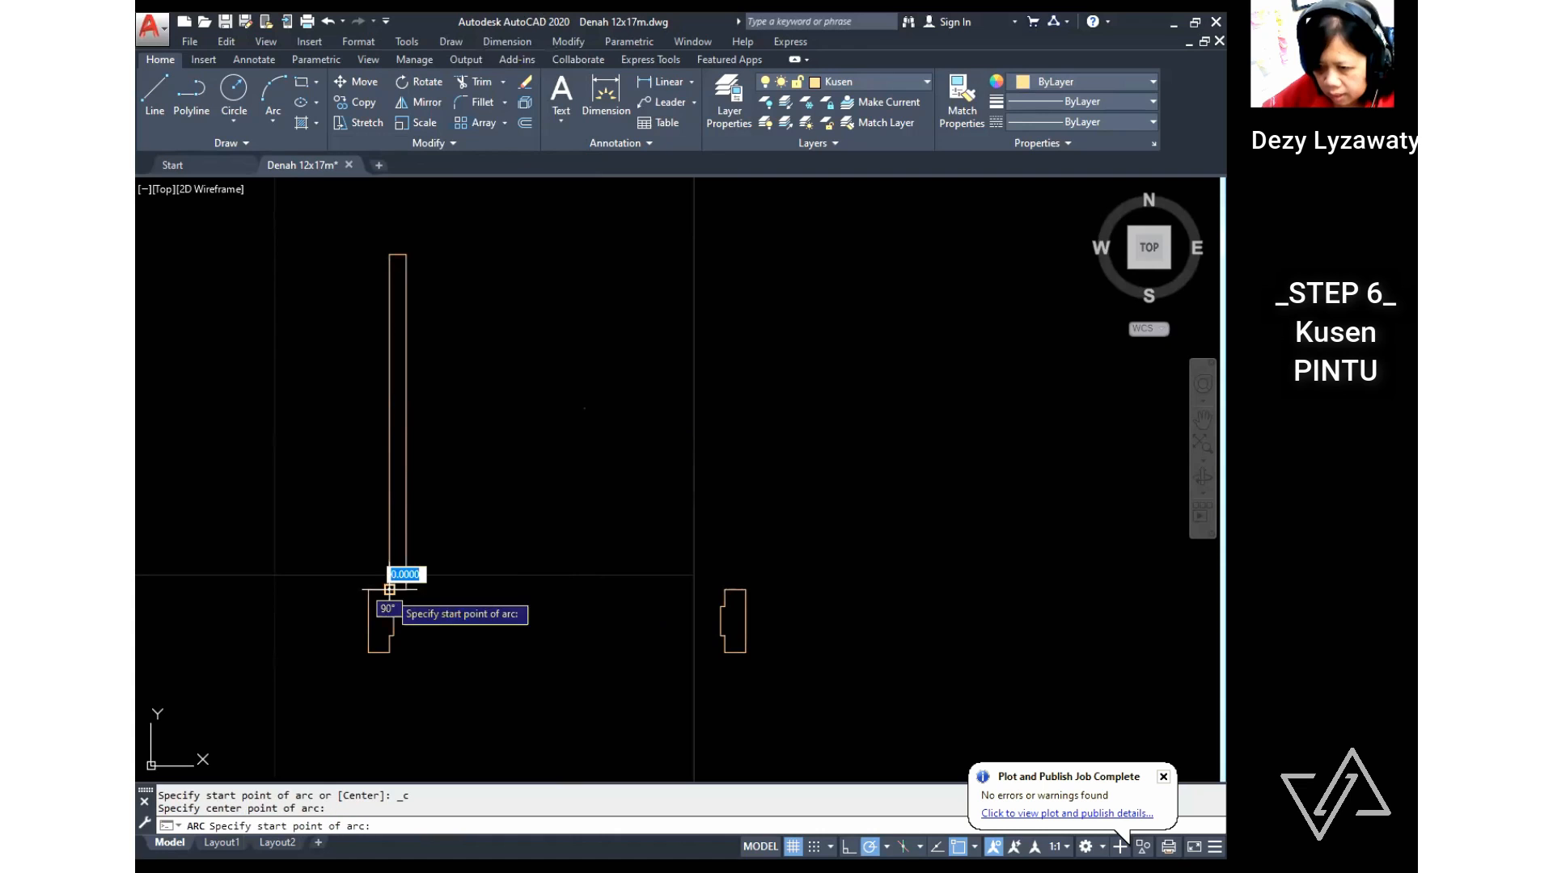
pyautogui.click(725, 590)
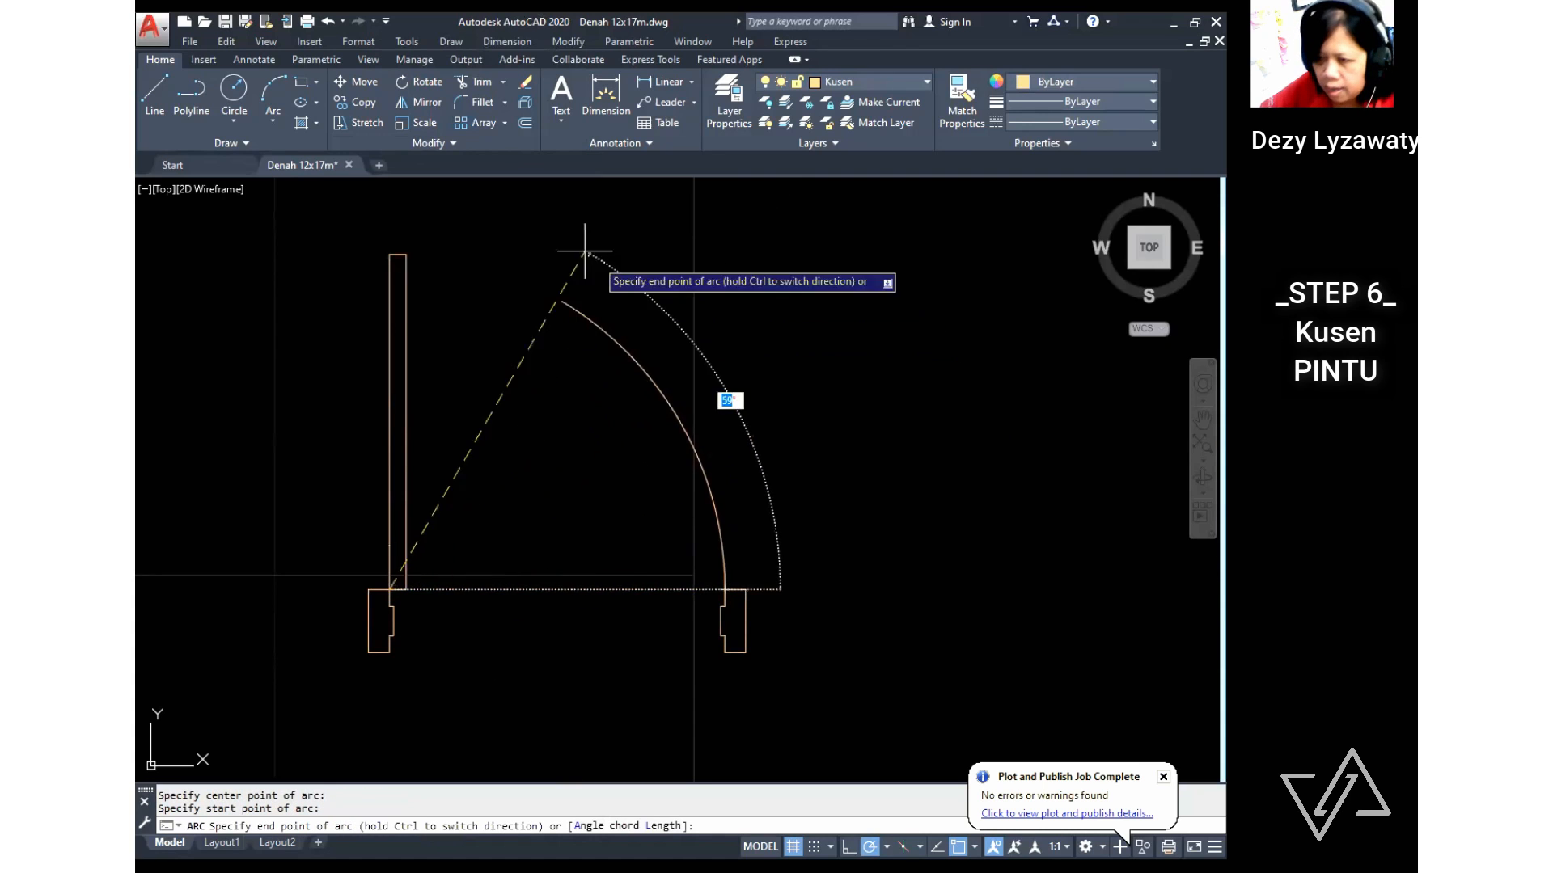
pyautogui.click(389, 255)
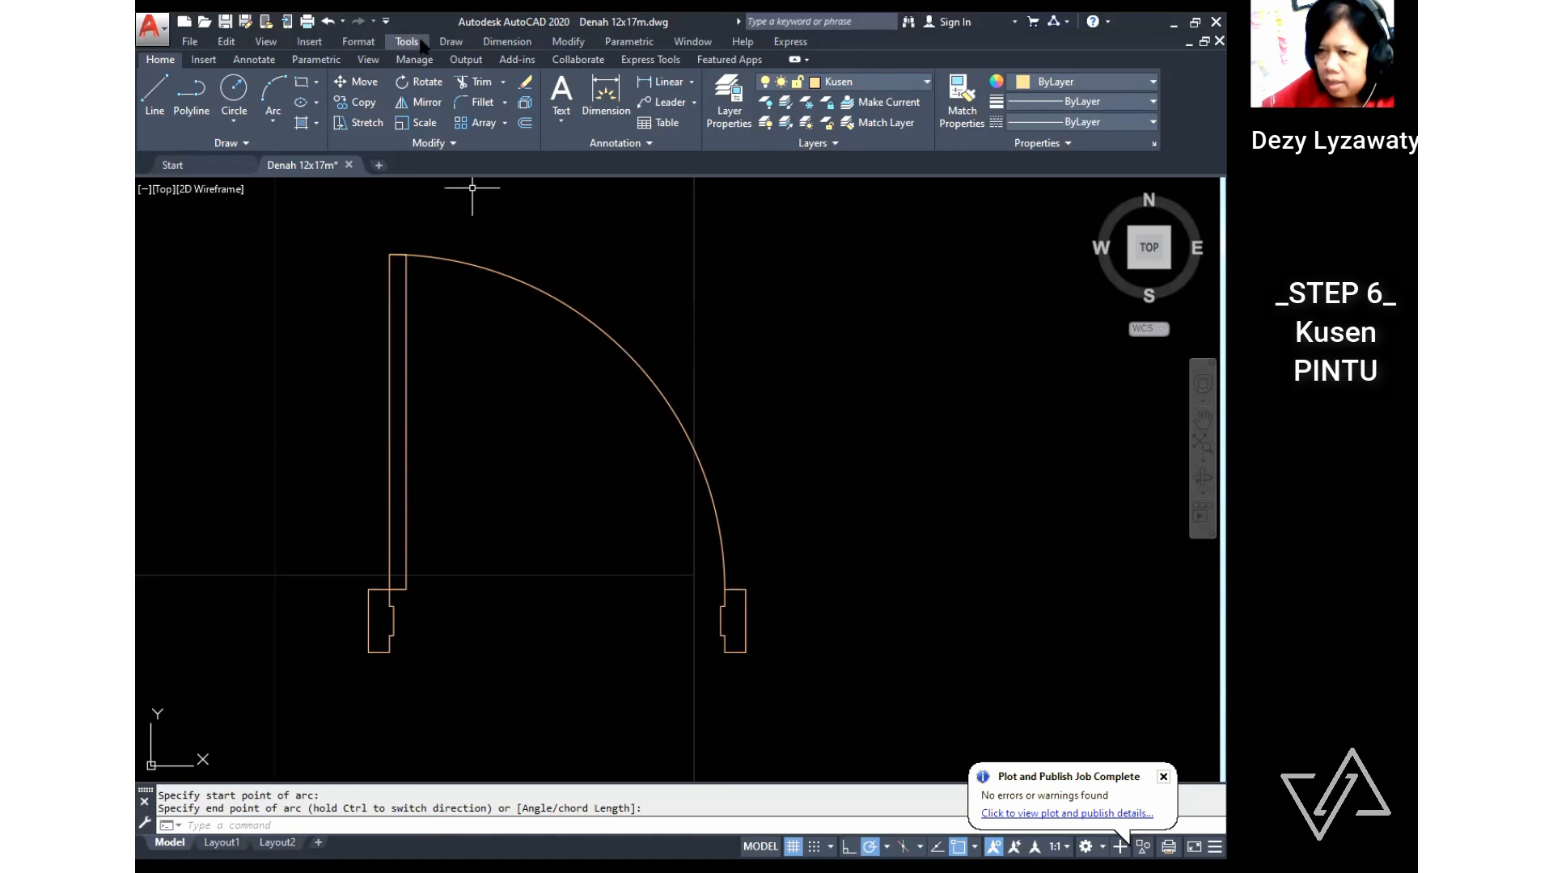
# Step: Start a block definition named PINTU 900 mm with its base point at the lower-left corner of the left door frame
pyautogui.click(449, 43)
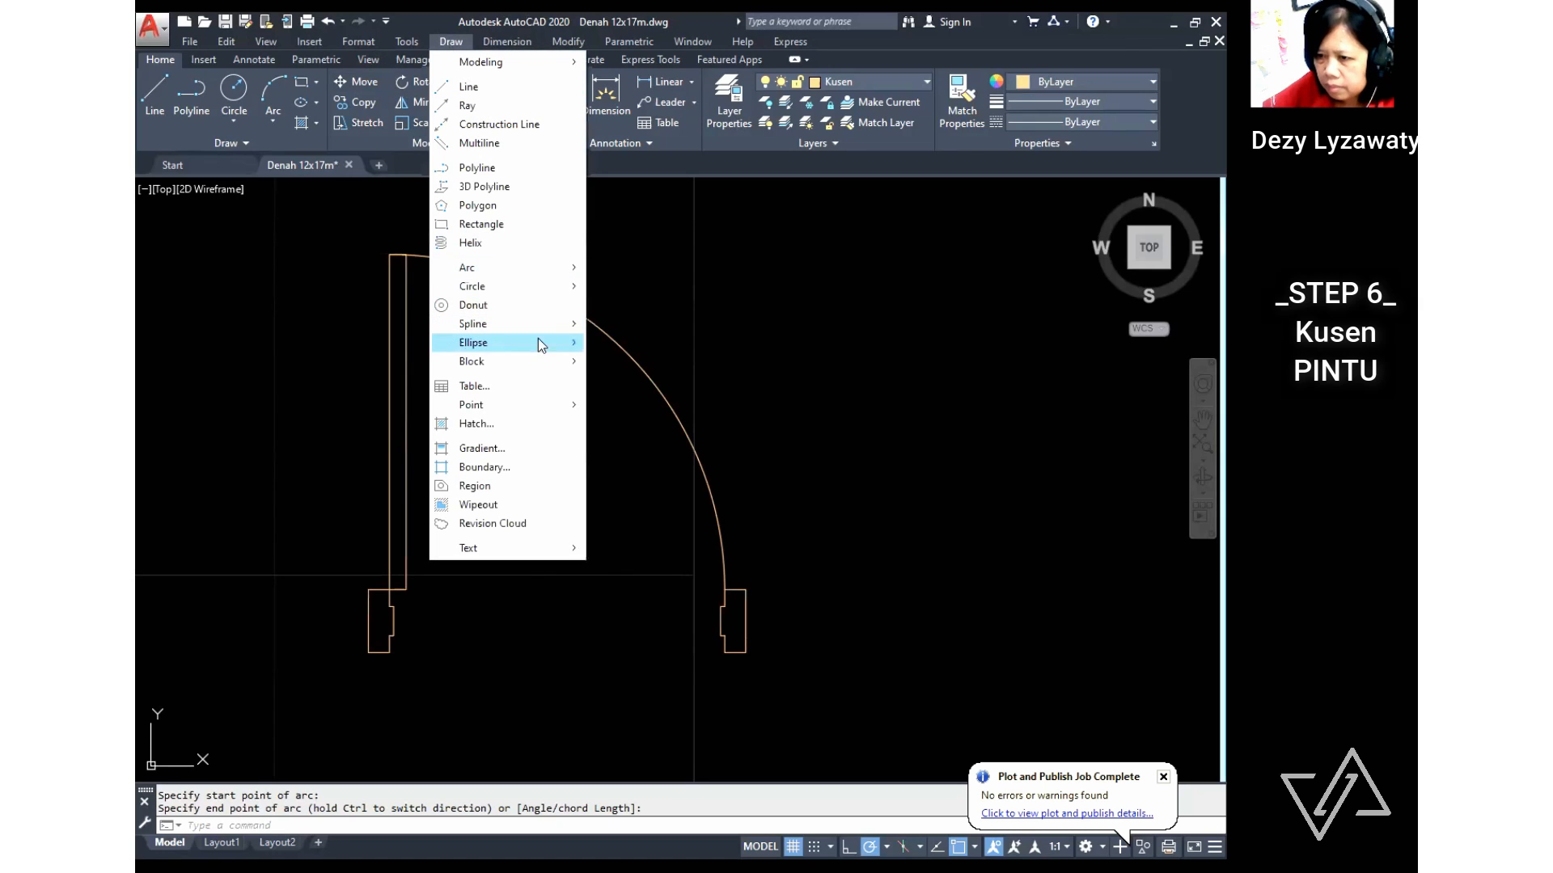
pyautogui.moveTo(536, 362)
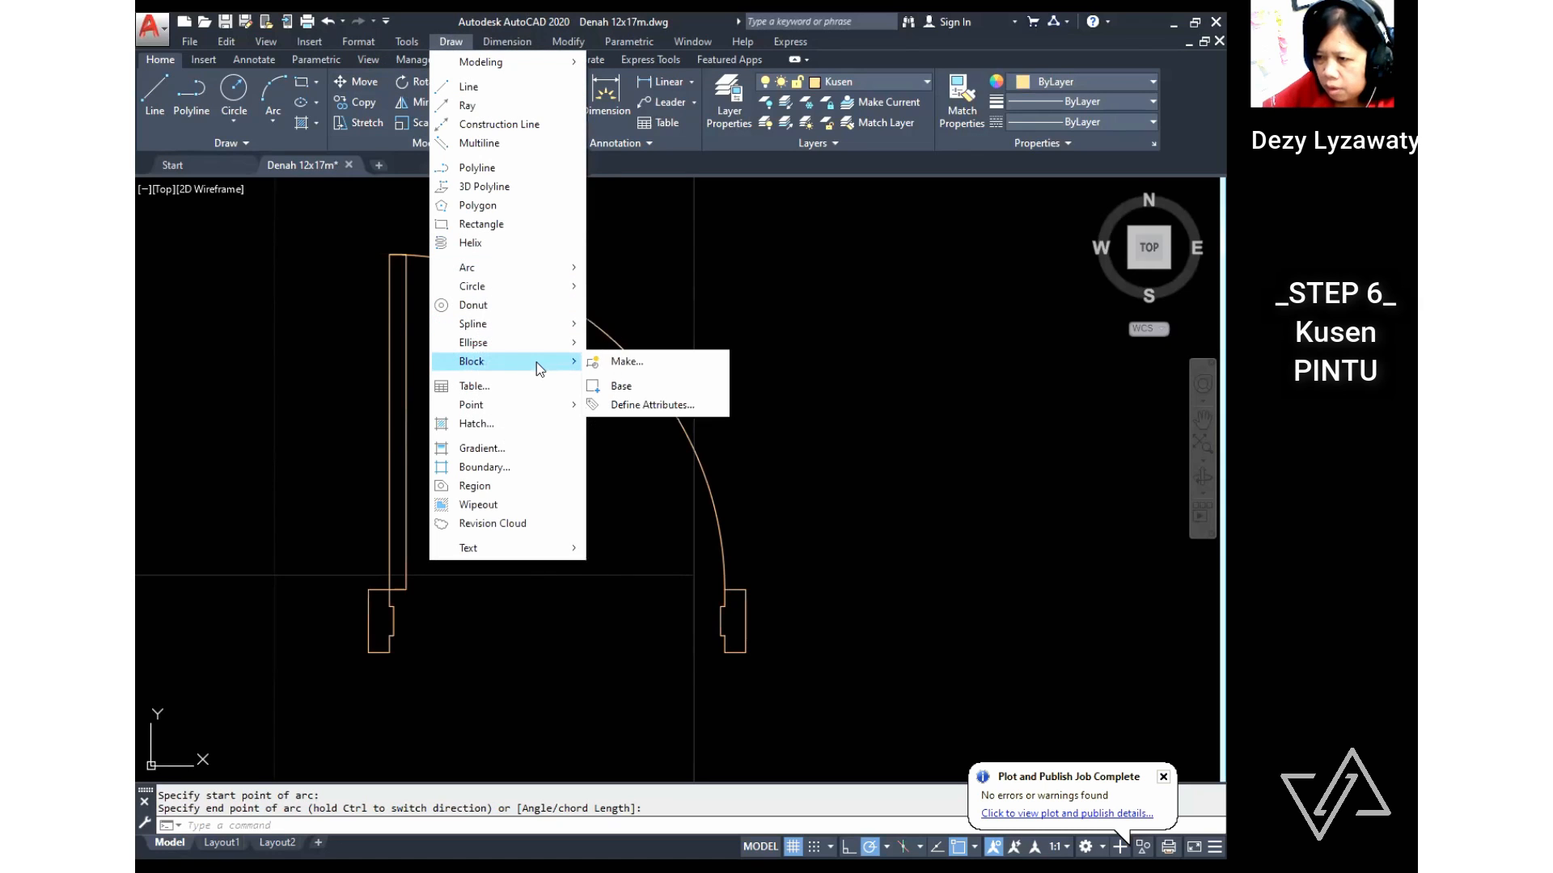
pyautogui.click(662, 364)
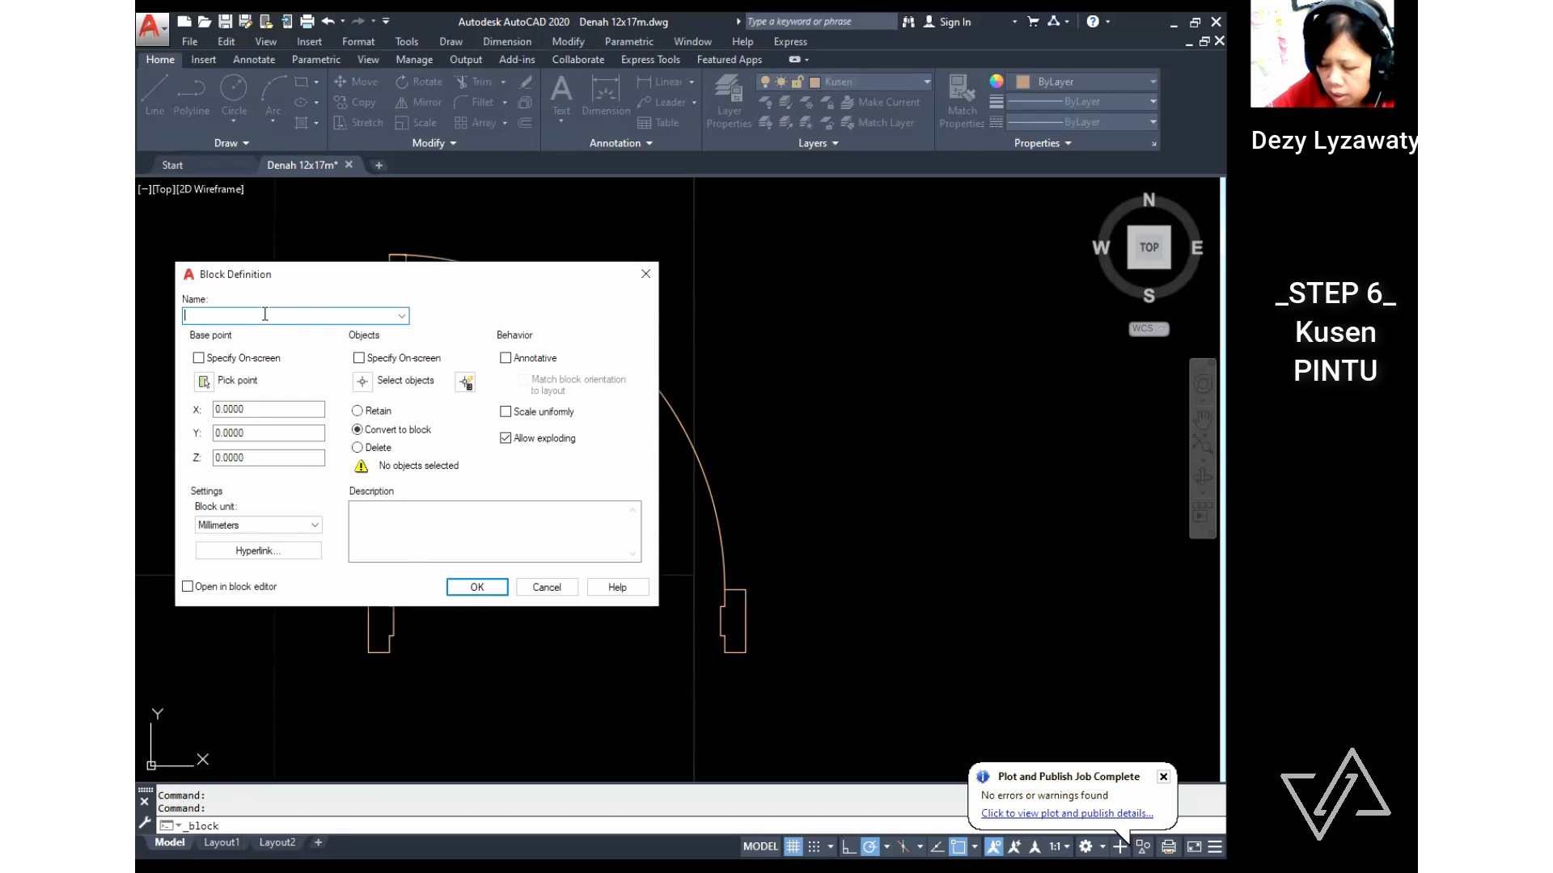
pyautogui.write('PINTU')
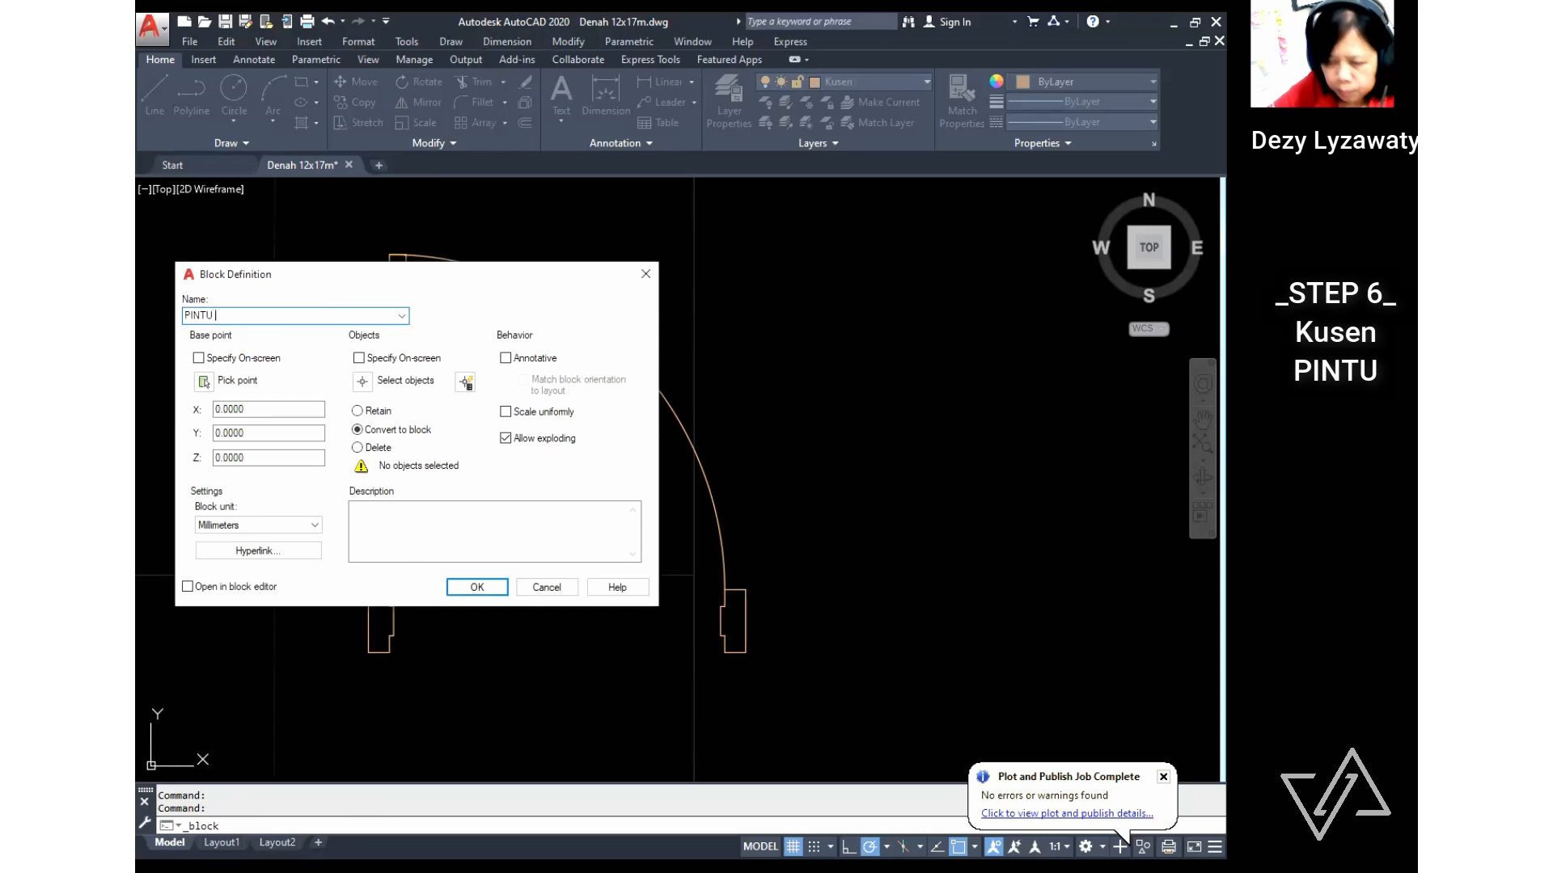
pyautogui.write(' 900 mm')
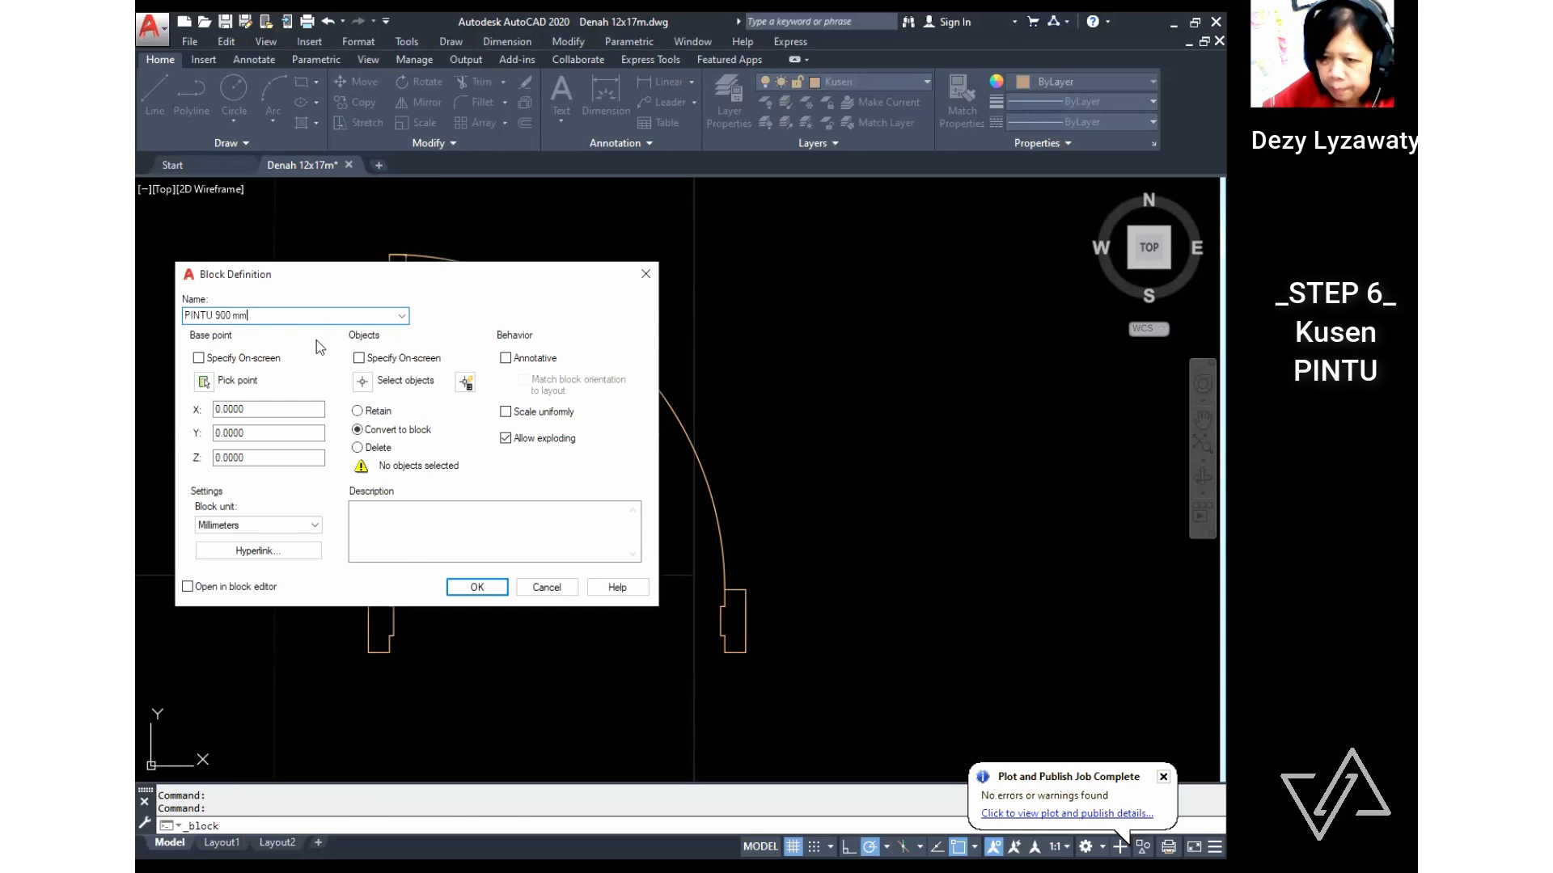
pyautogui.click(206, 382)
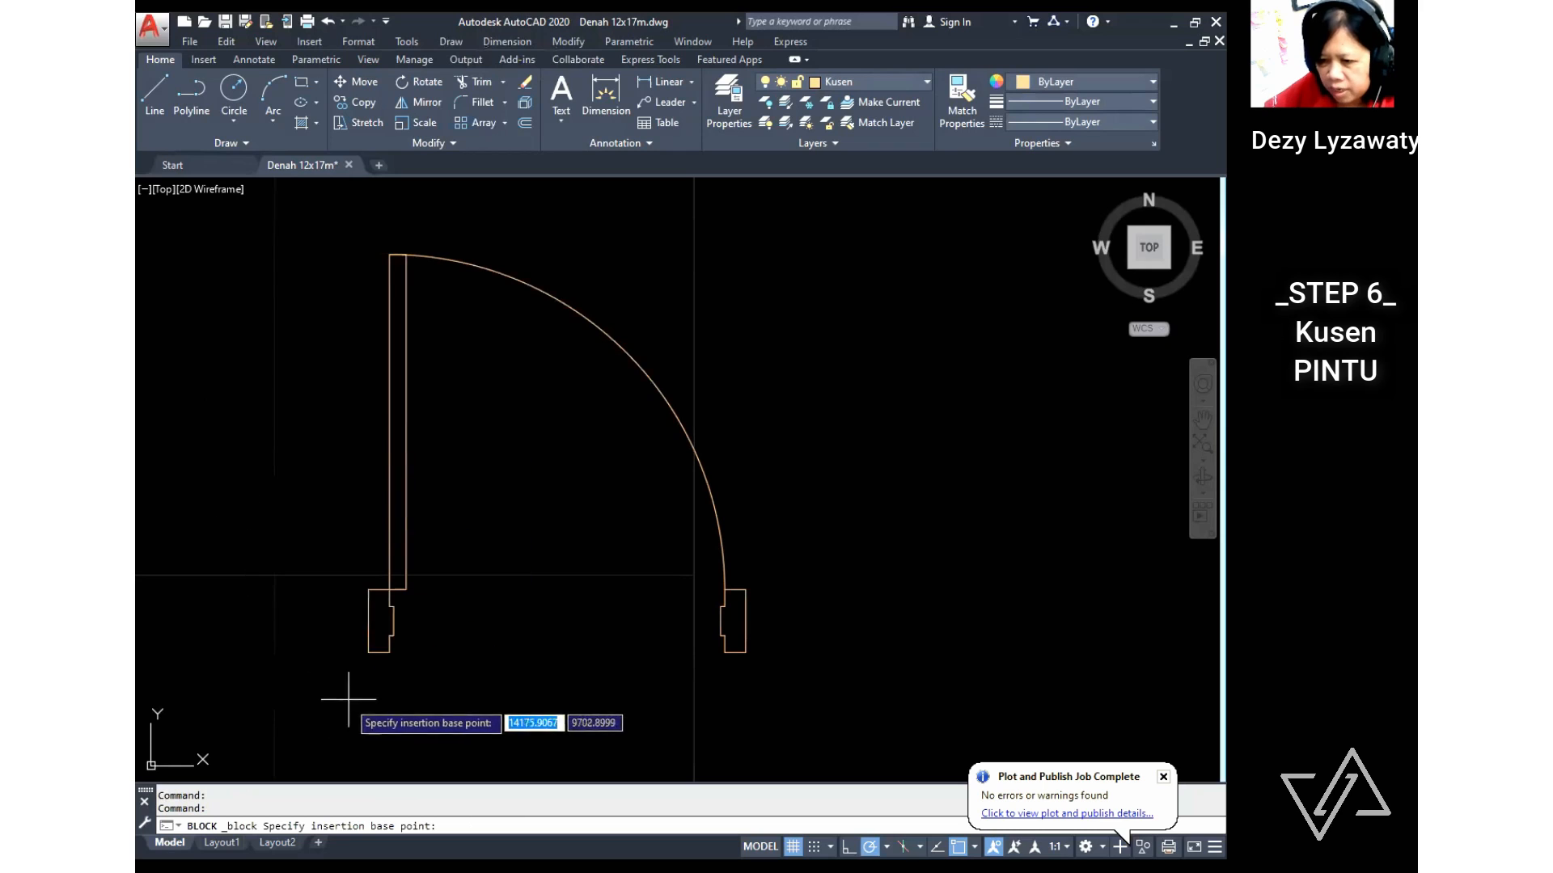
pyautogui.click(368, 652)
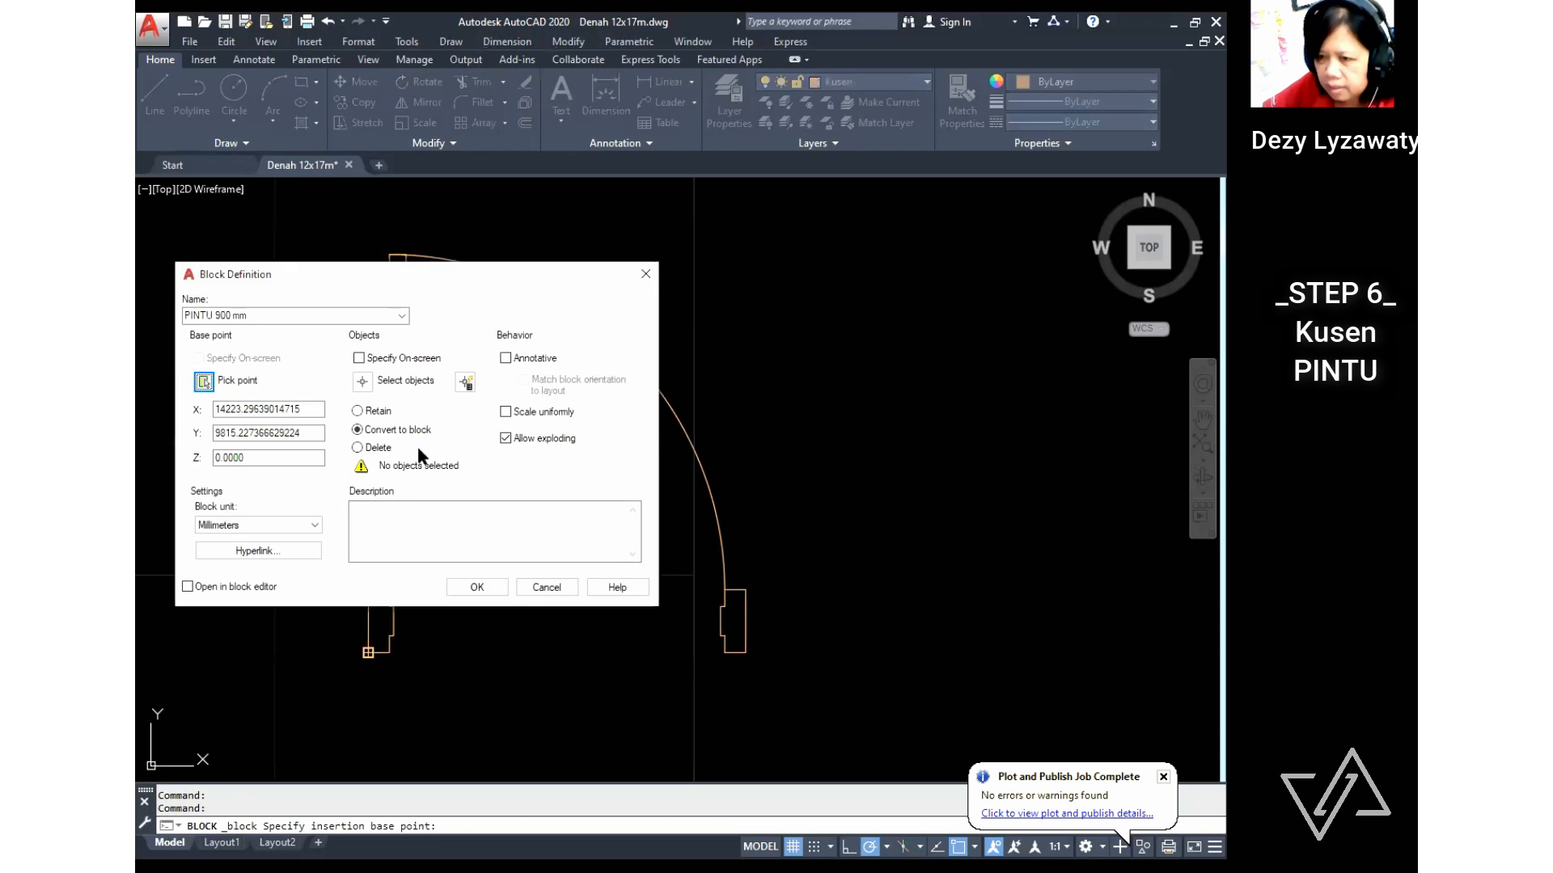
# Step: Add both frame profiles, the leaf and the swing arc to the block definition, create the block, and select it to check it
pyautogui.click(362, 384)
pyautogui.click(291, 209)
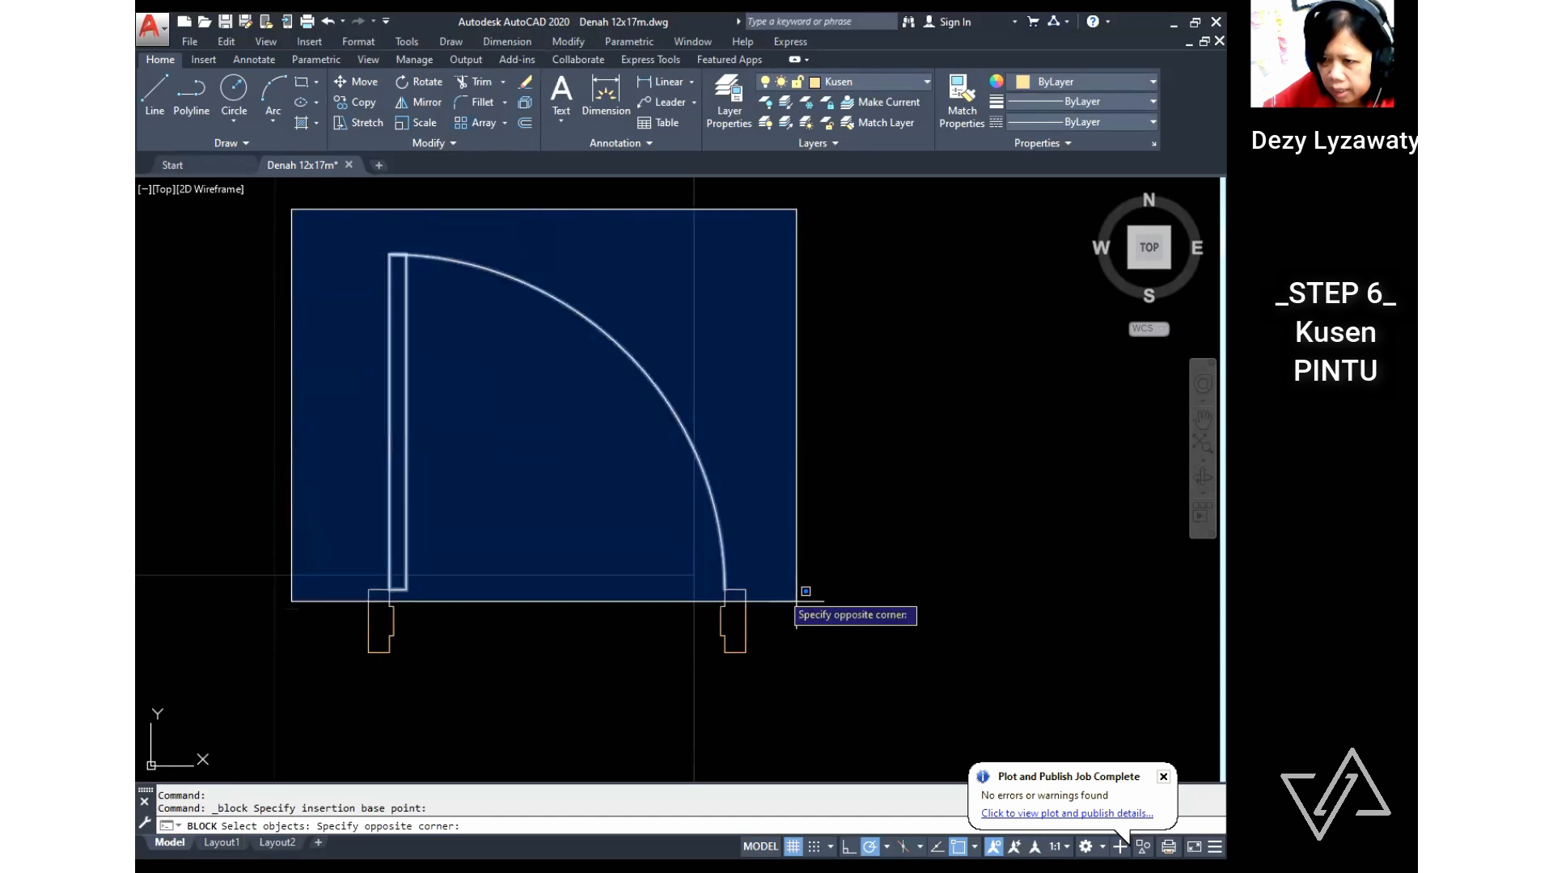
pyautogui.click(861, 708)
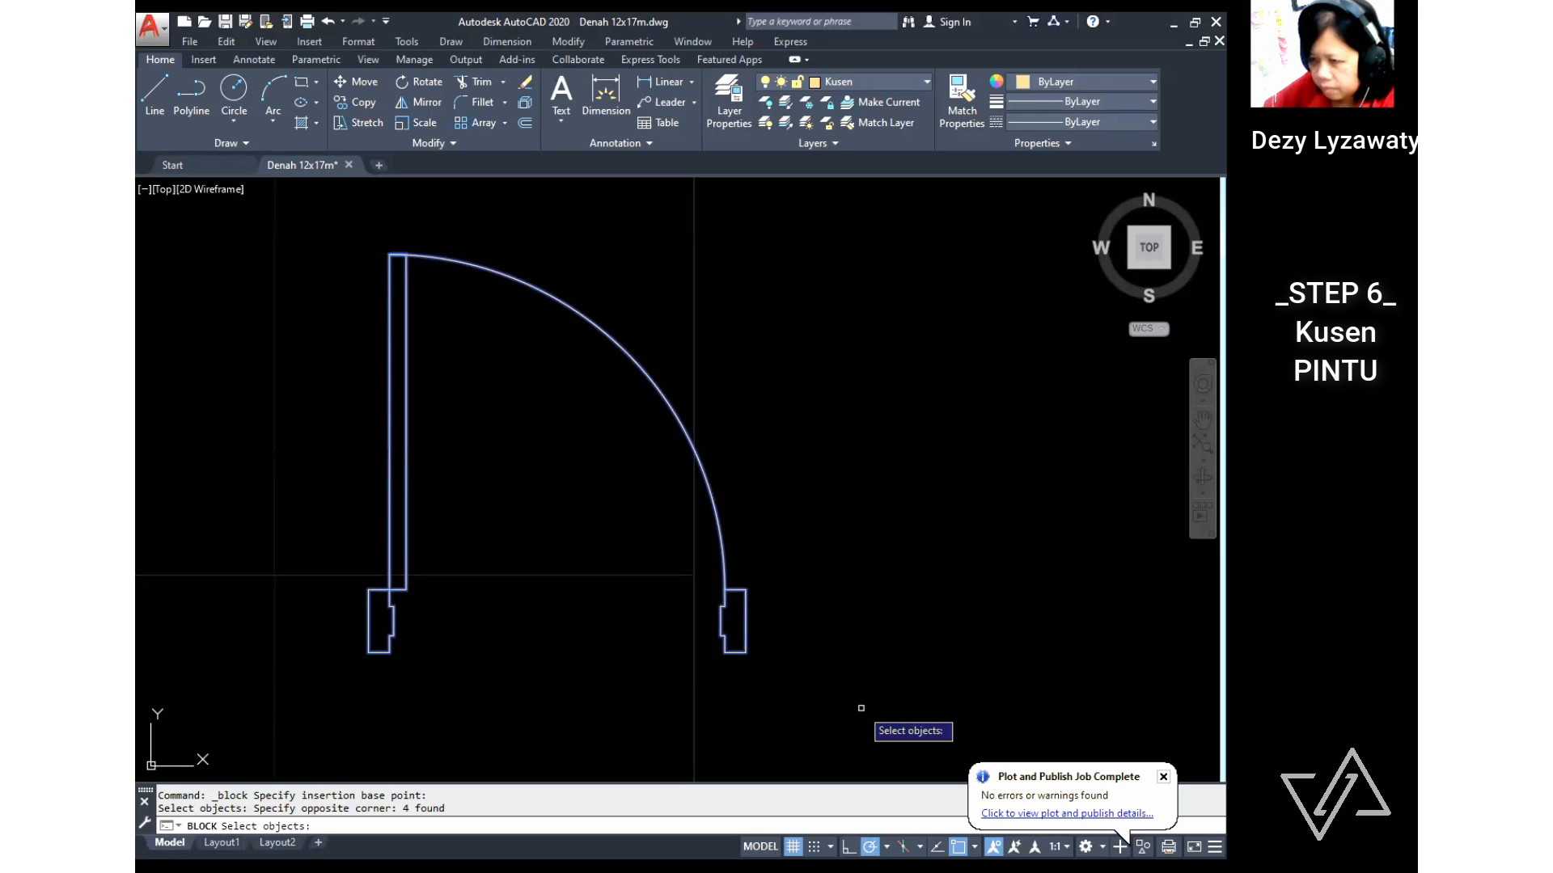
pyautogui.press('Return')
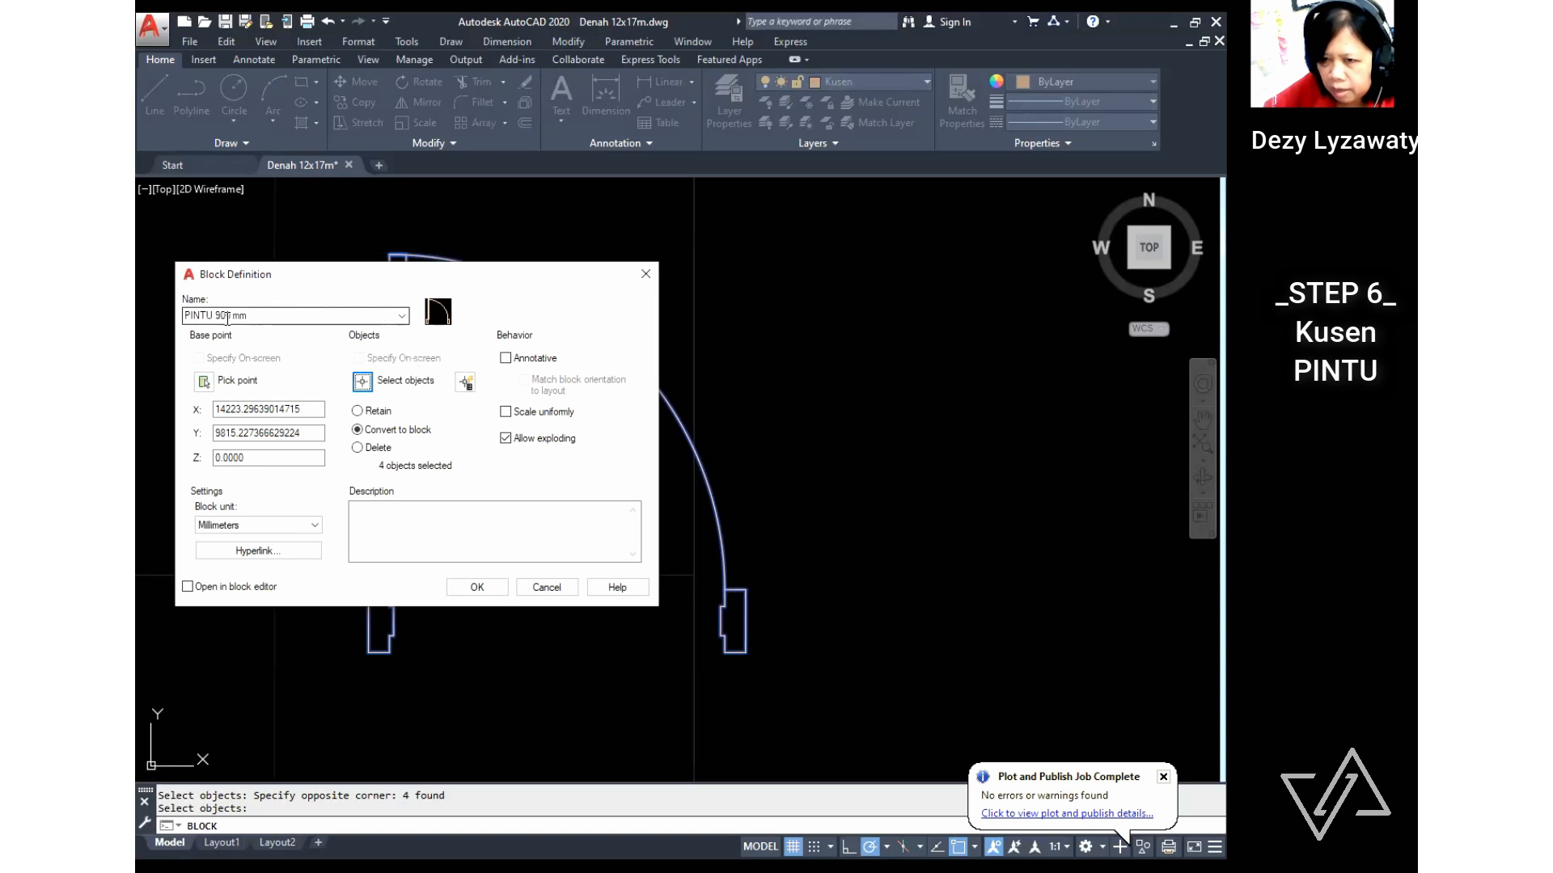
pyautogui.click(473, 591)
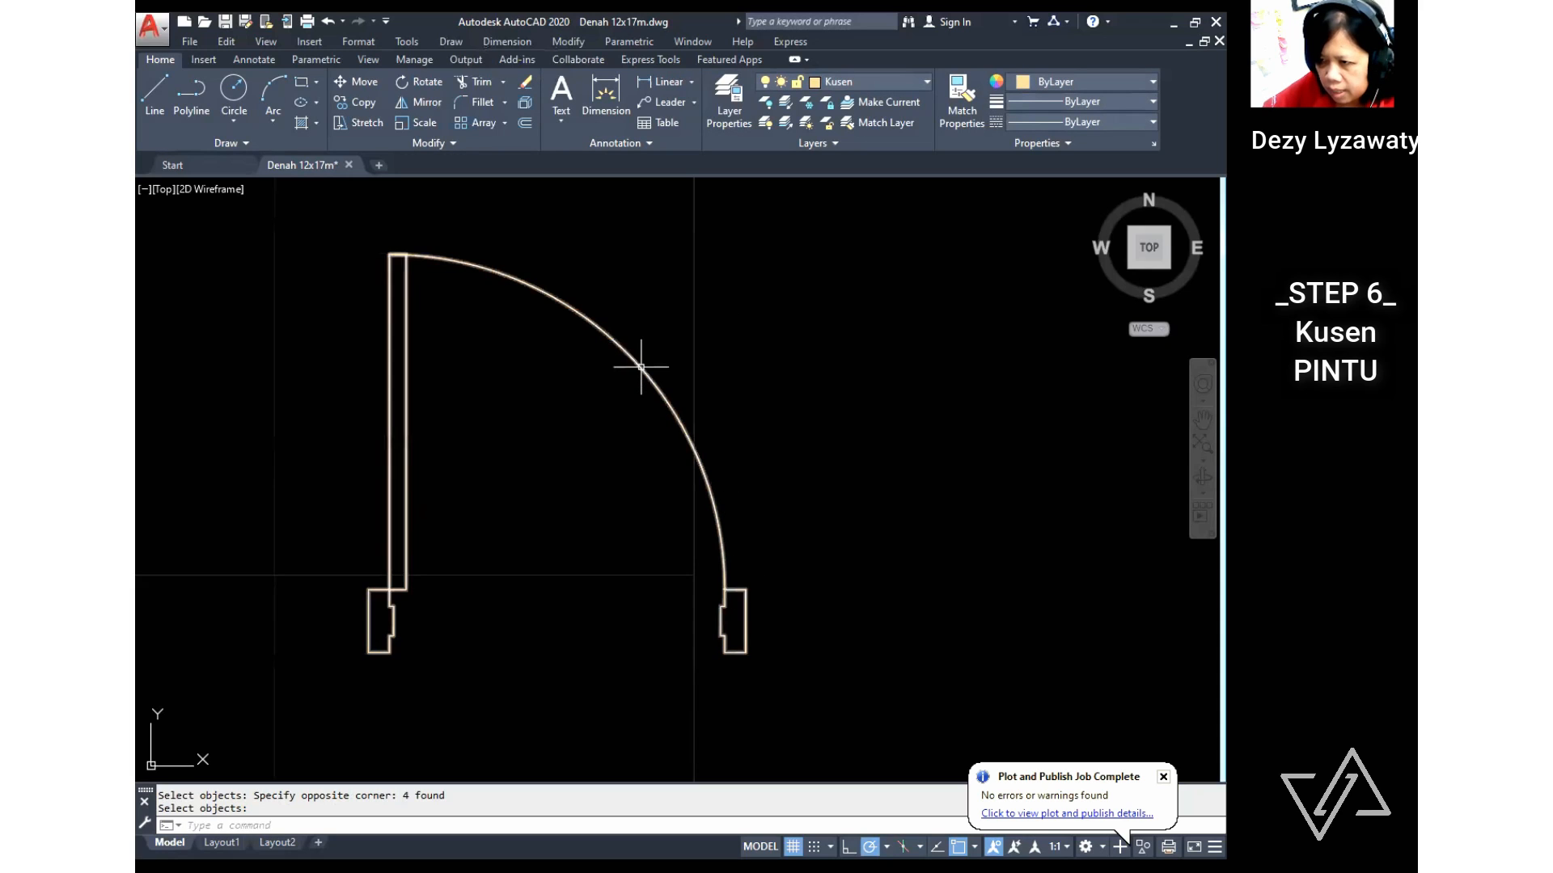
pyautogui.click(642, 367)
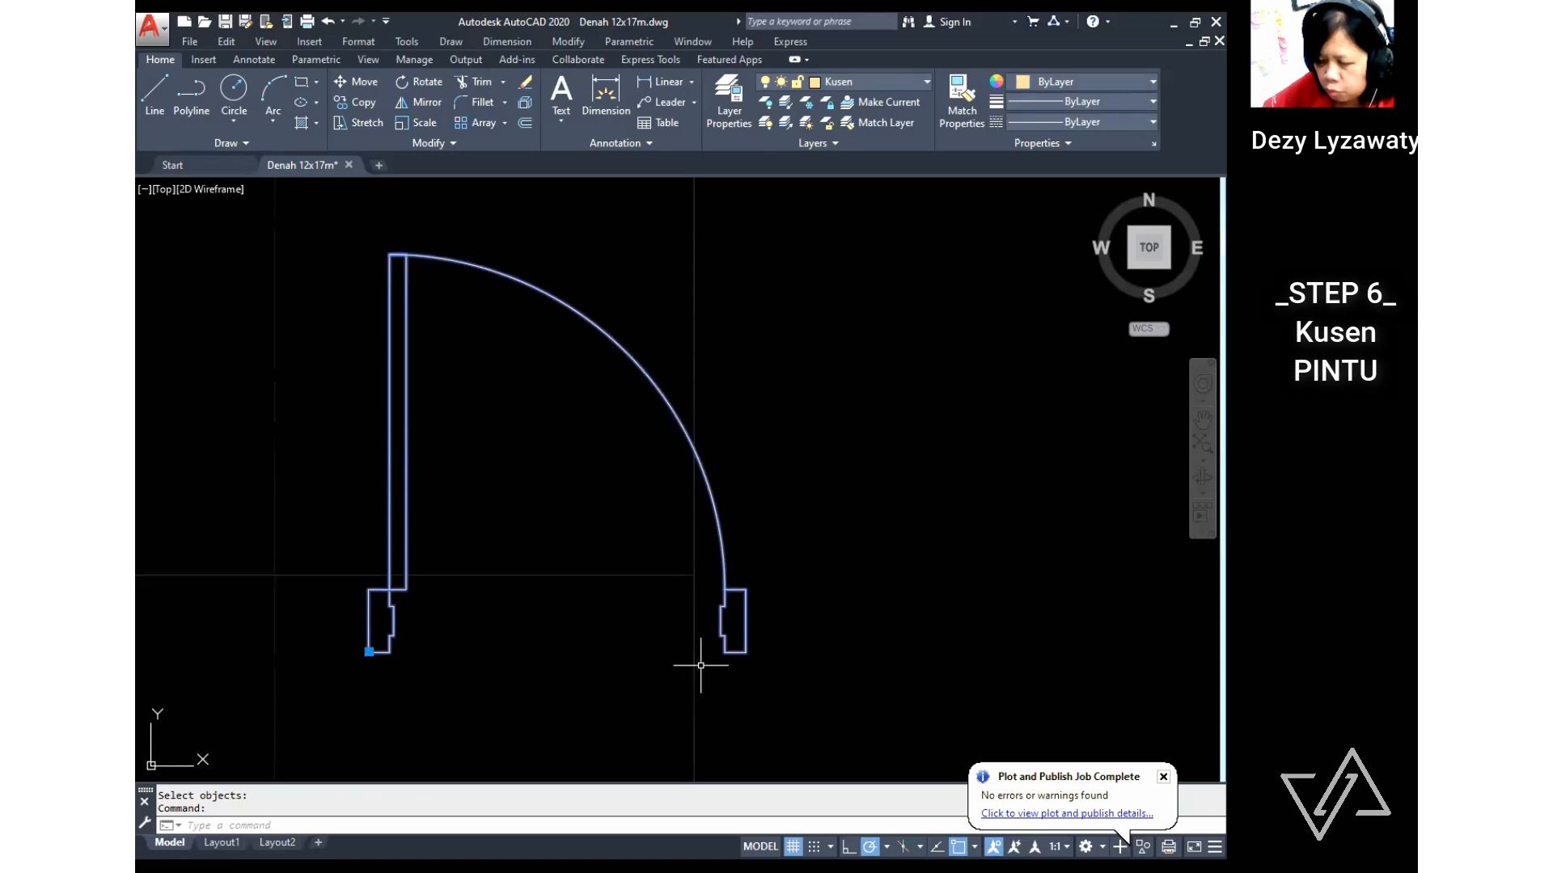
# Step: Start the window frame profile as a polyline beside the door block: 150 down, 50 to the right, and 40 up
pyautogui.scroll(-6, 535, 388)
pyautogui.moveTo(535, 403); pyautogui.dragTo(542, 452, button='middle')
pyautogui.scroll(4, 548, 452)
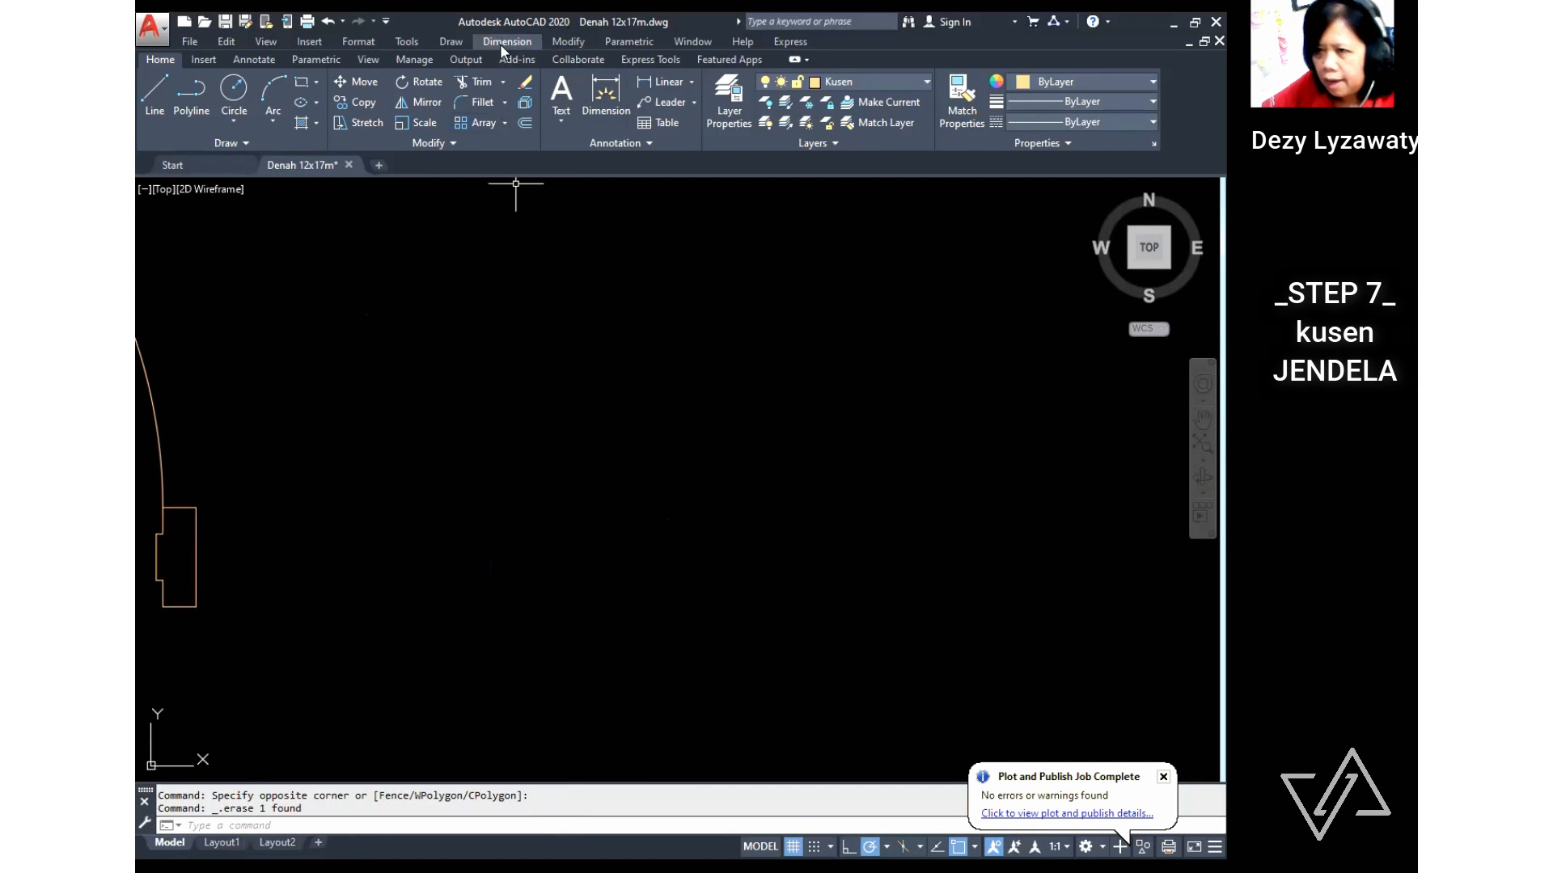
pyautogui.click(459, 45)
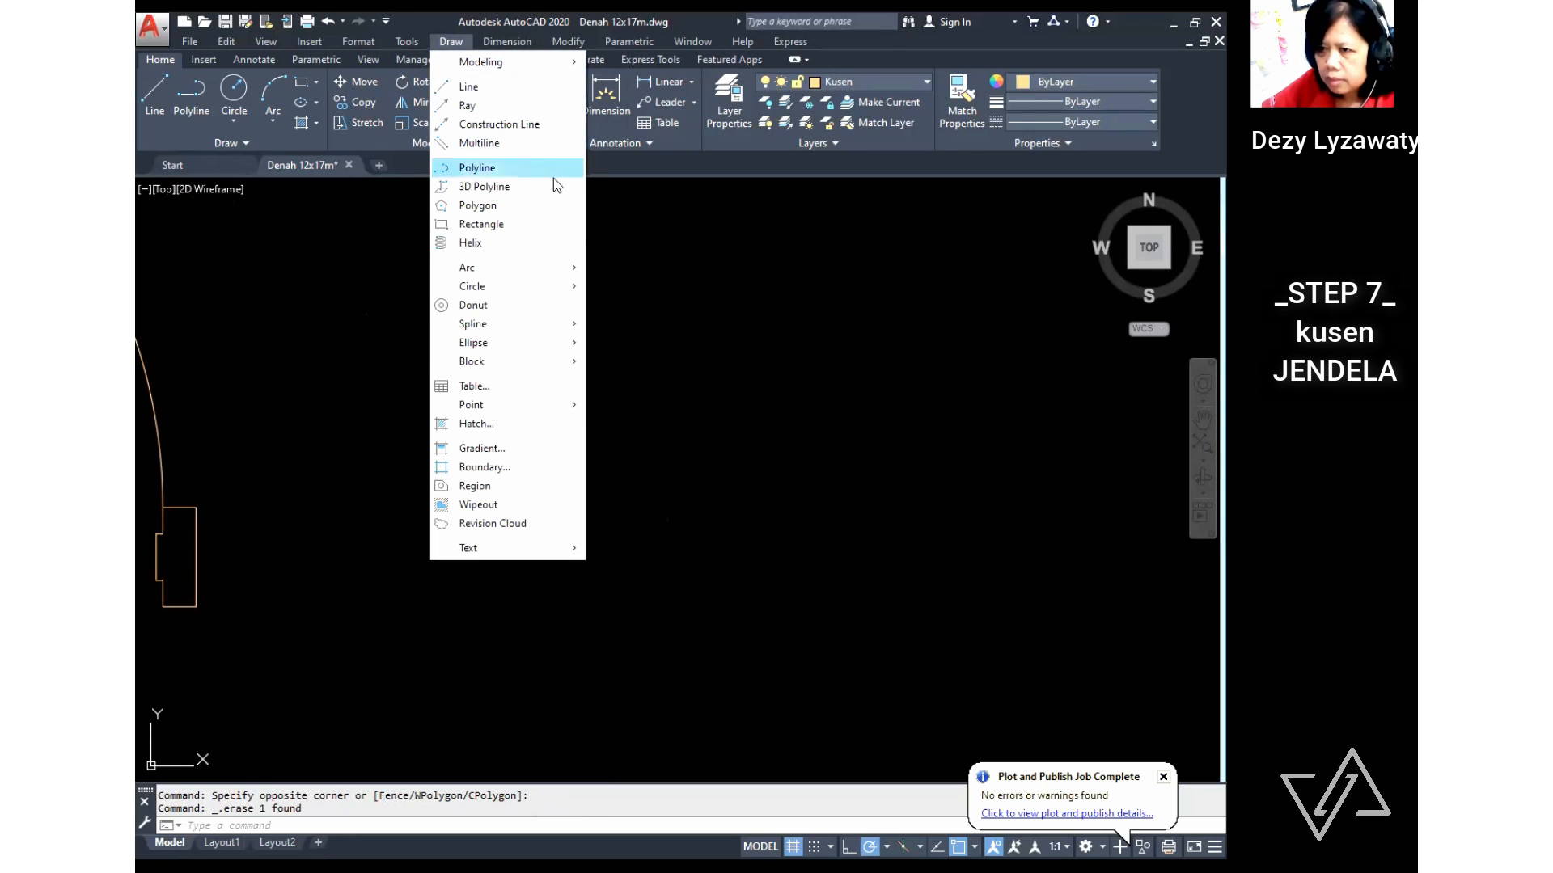
pyautogui.click(527, 169)
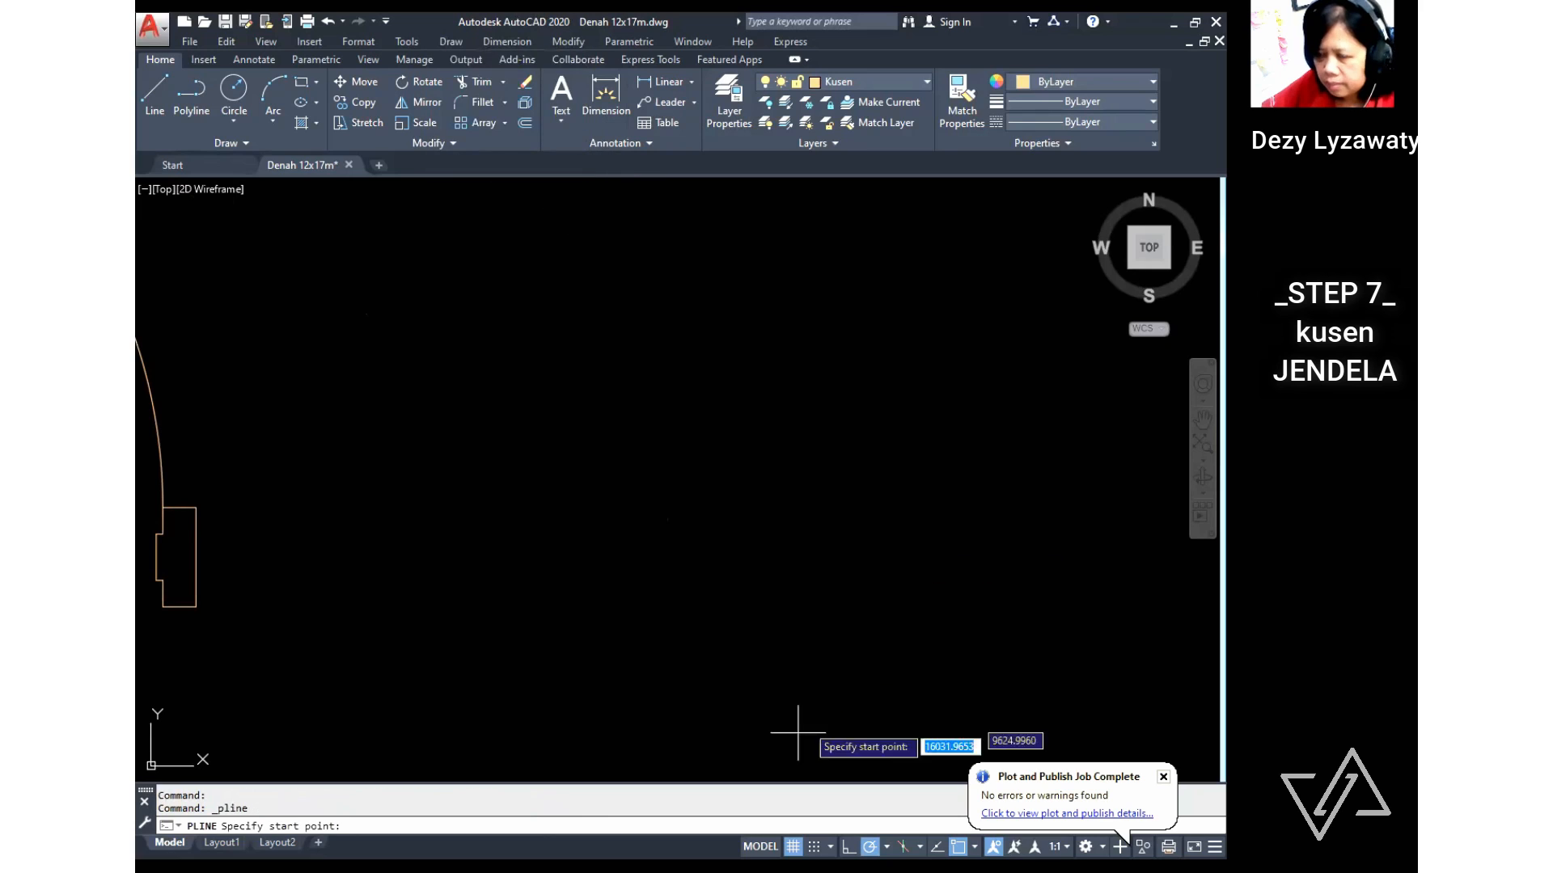
pyautogui.click(419, 510)
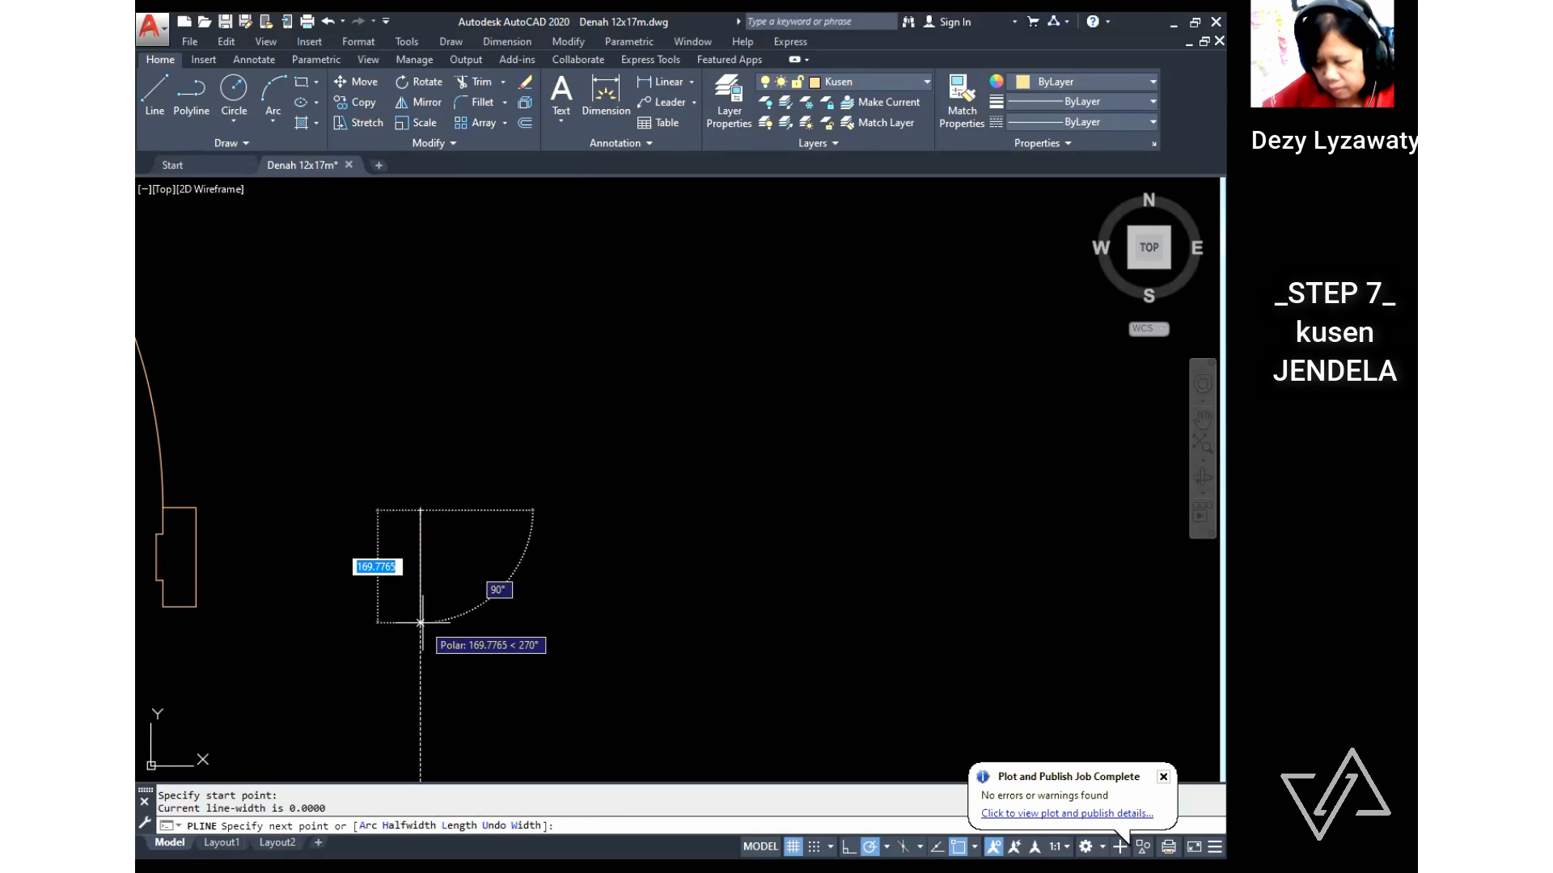
pyautogui.write('150')
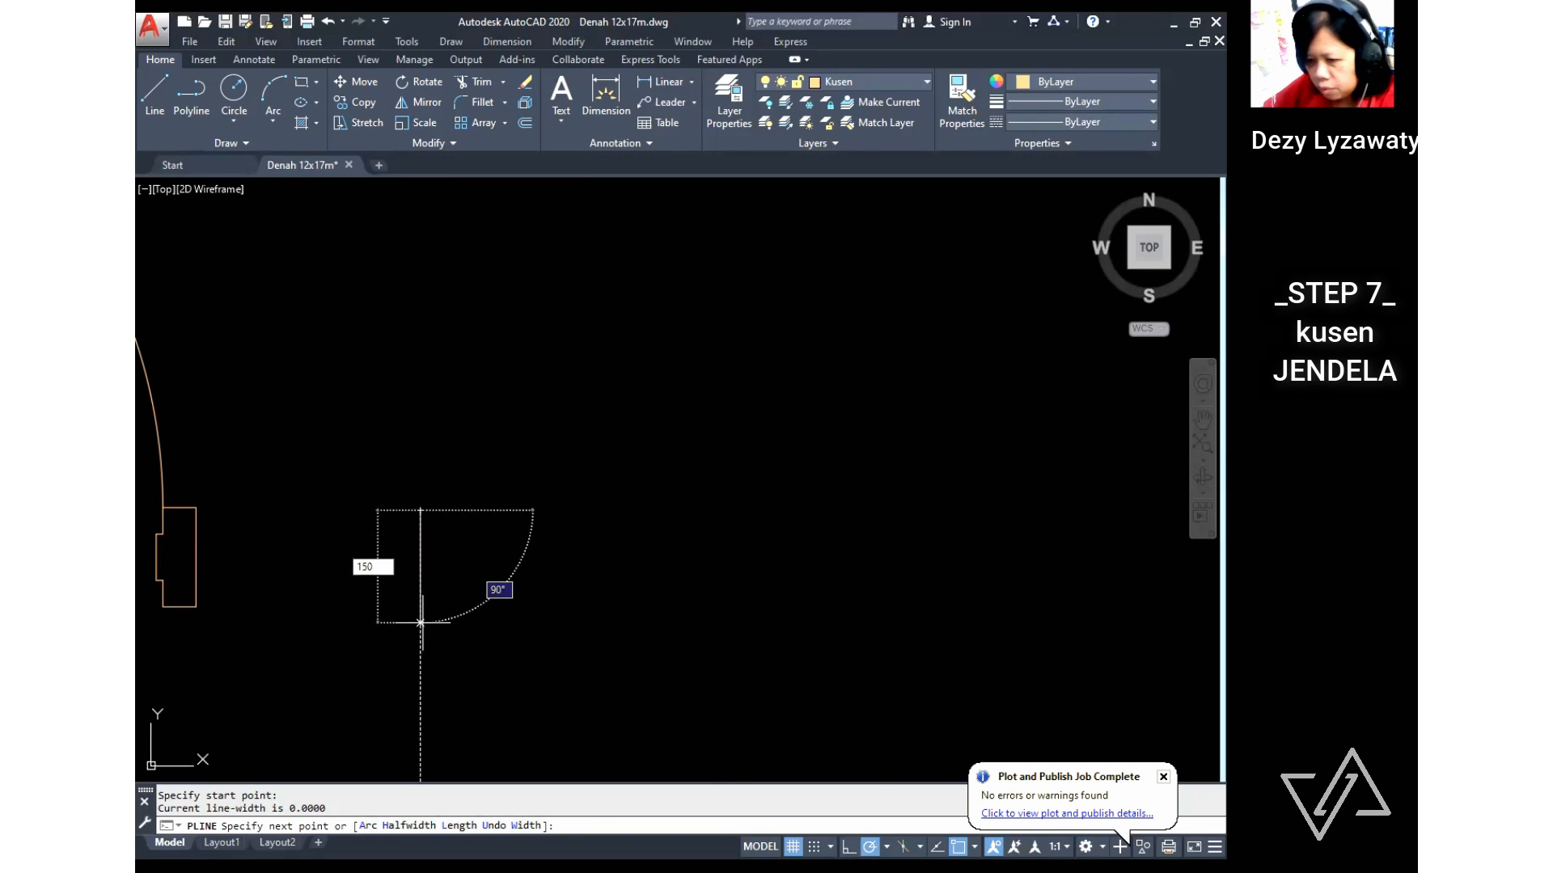
pyautogui.press('Return')
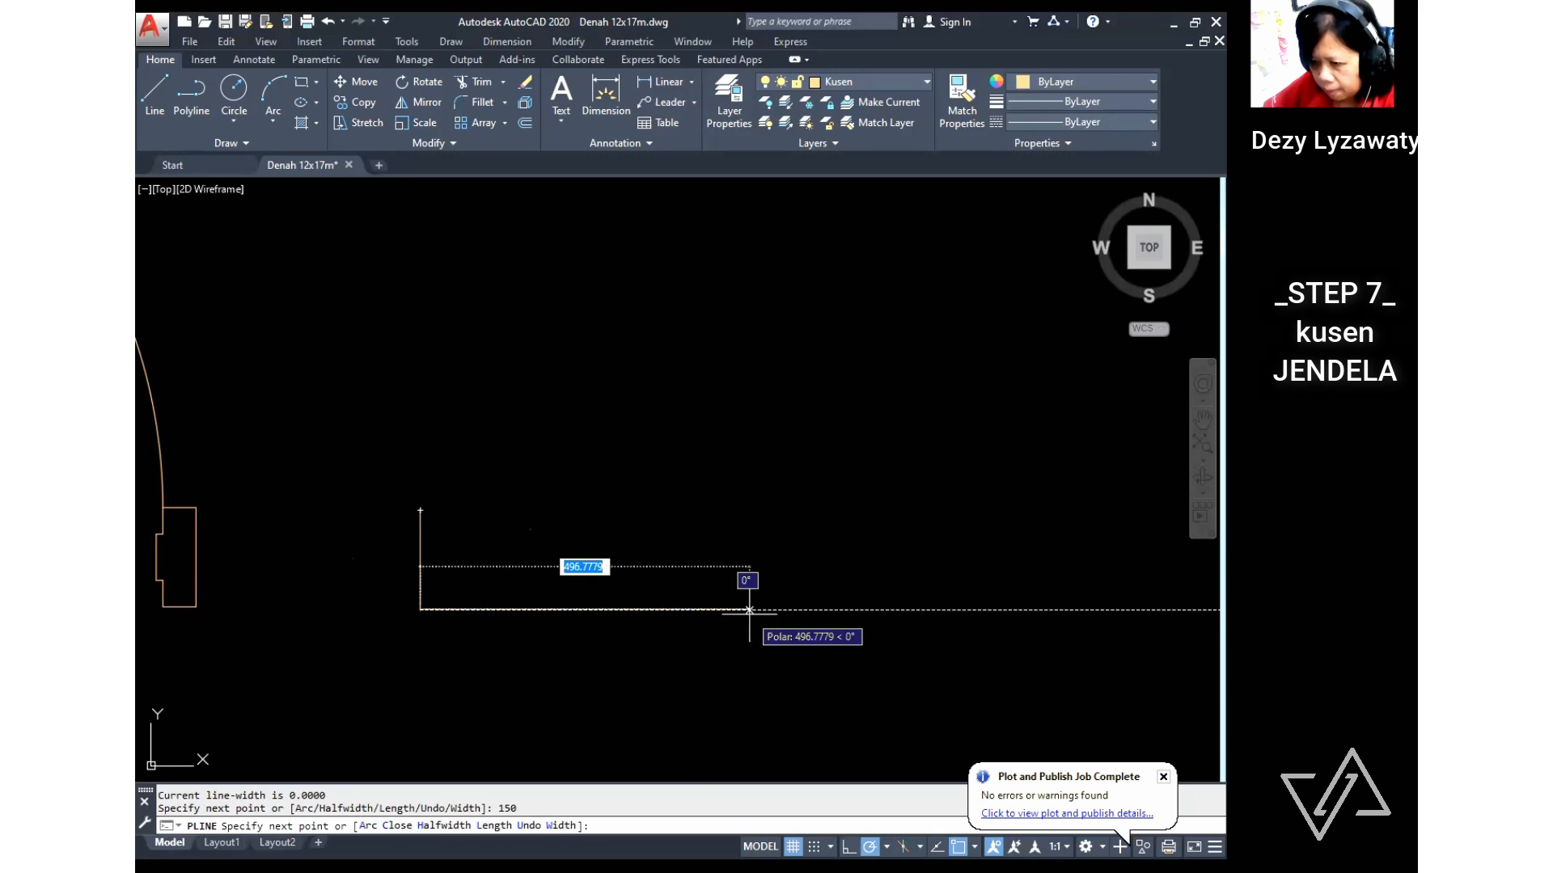
pyautogui.write('50')
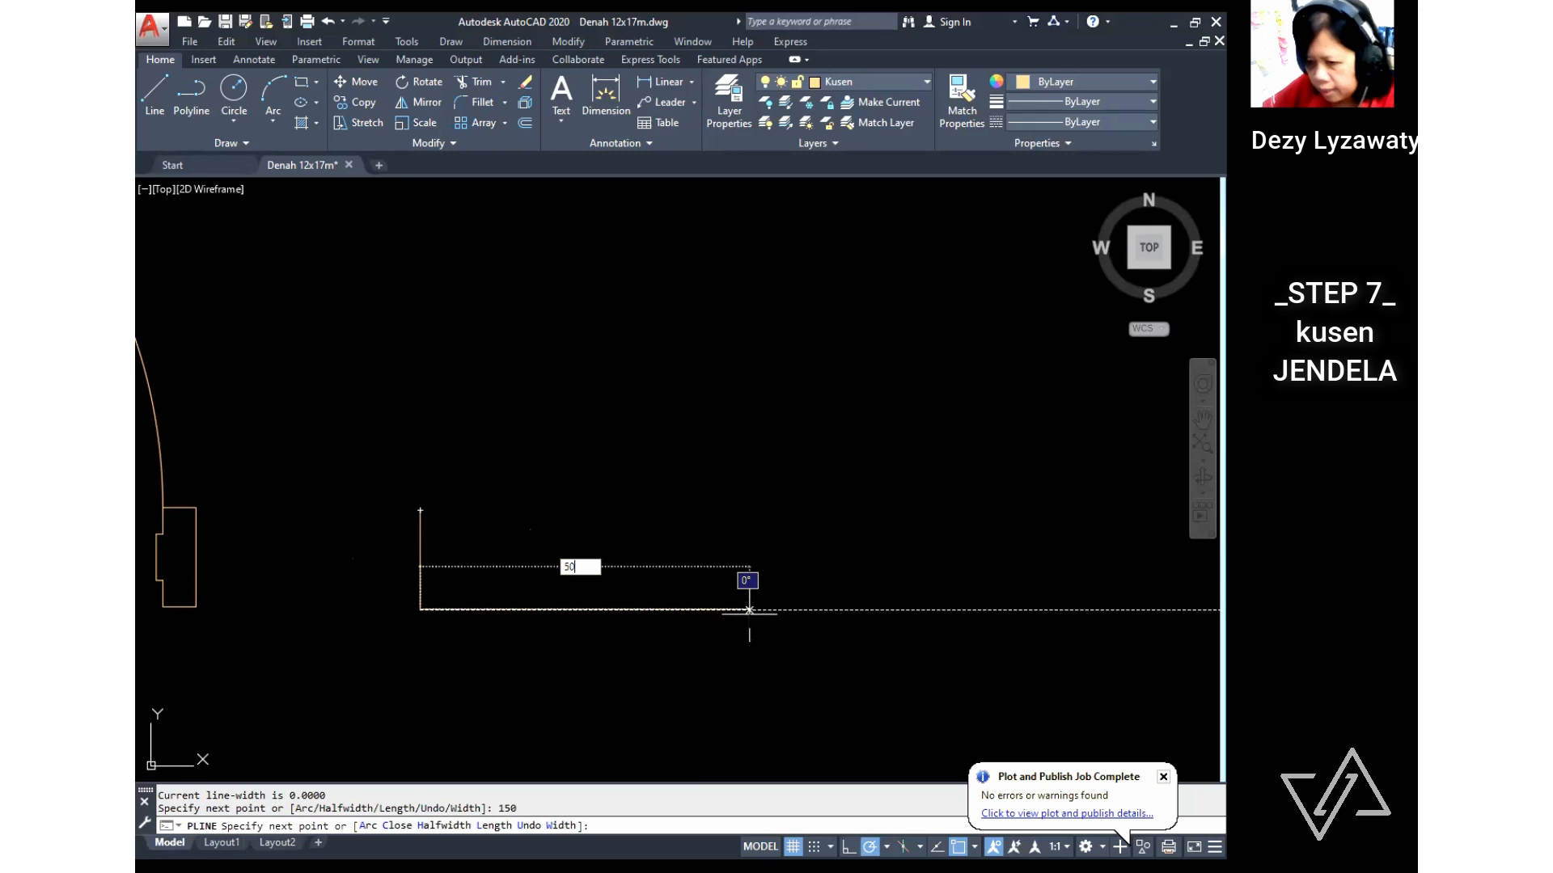
pyautogui.press('Return')
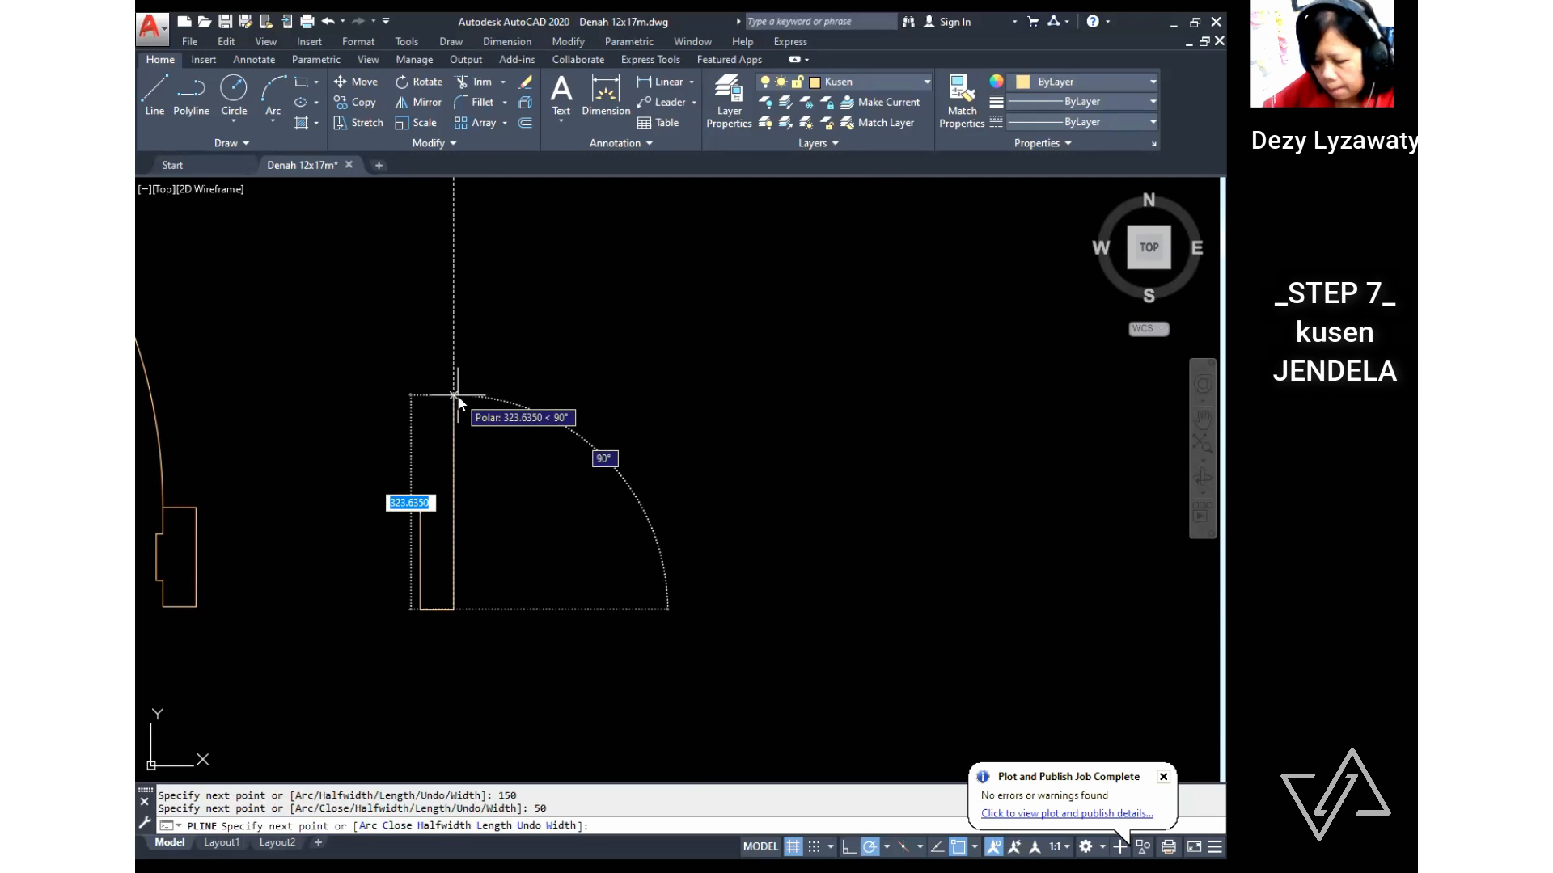
pyautogui.write('40')
pyautogui.press('Return')
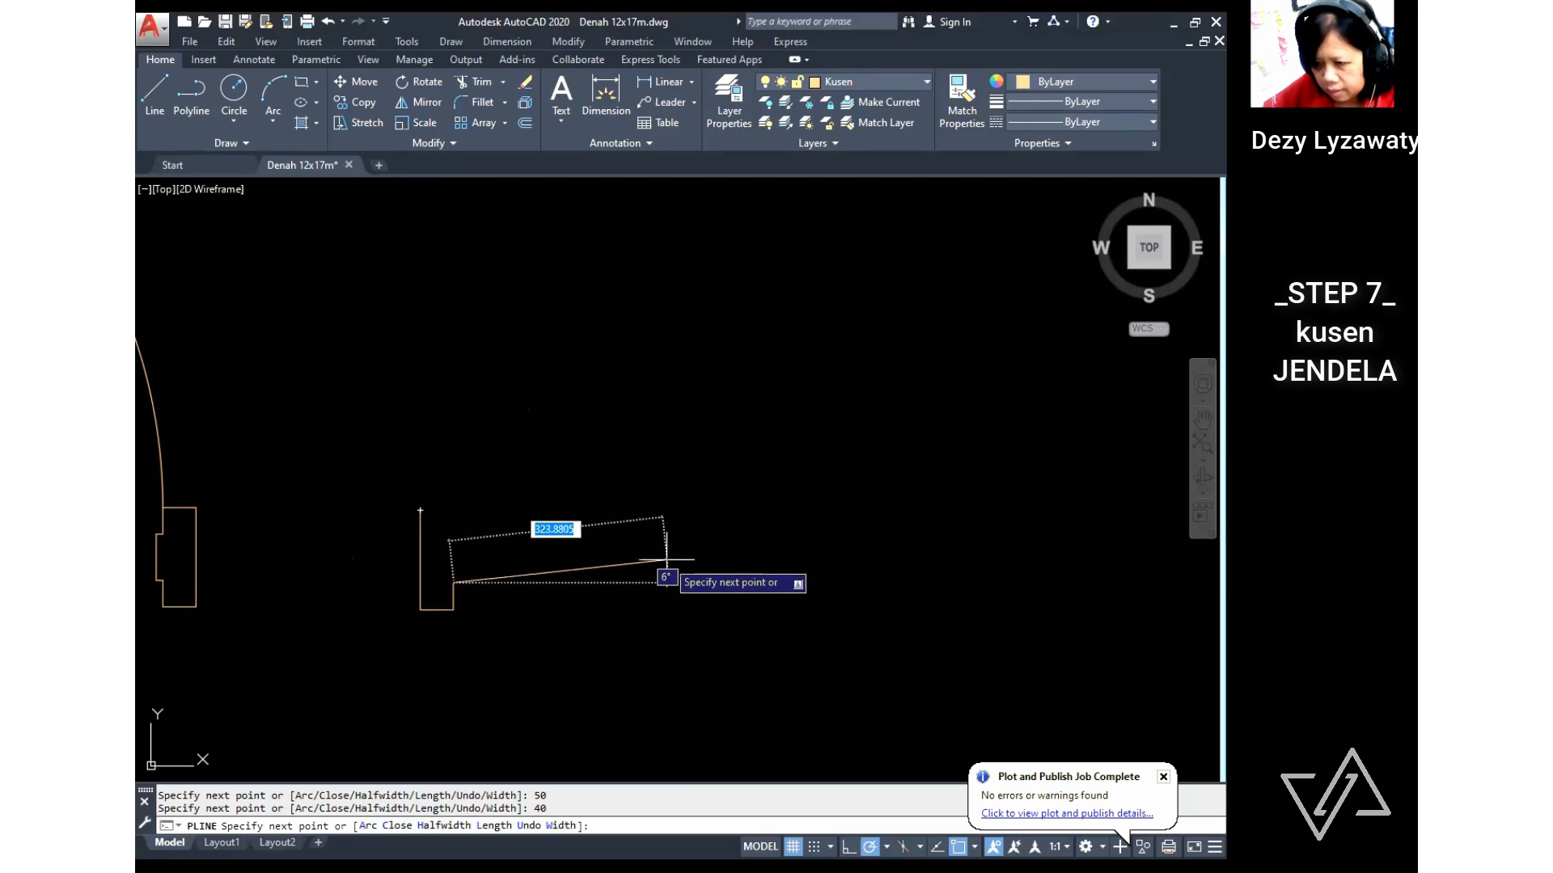
# Step: Continue the frame profile polyline 10 to the right, 70 up, 10 to the left and 40 up, and close it
pyautogui.write('10')
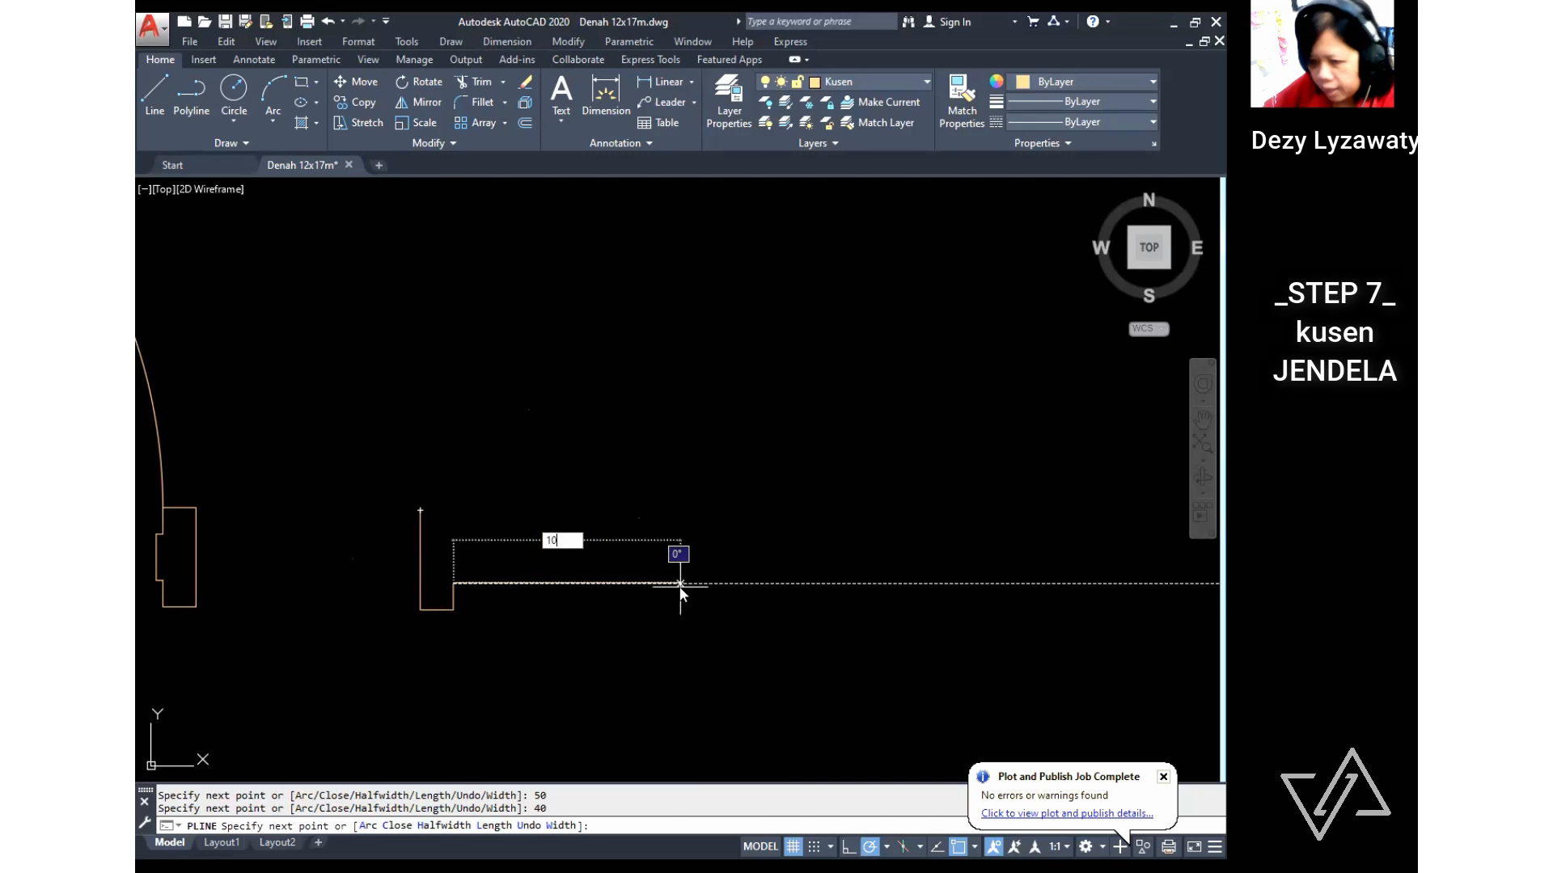
pyautogui.press('Return')
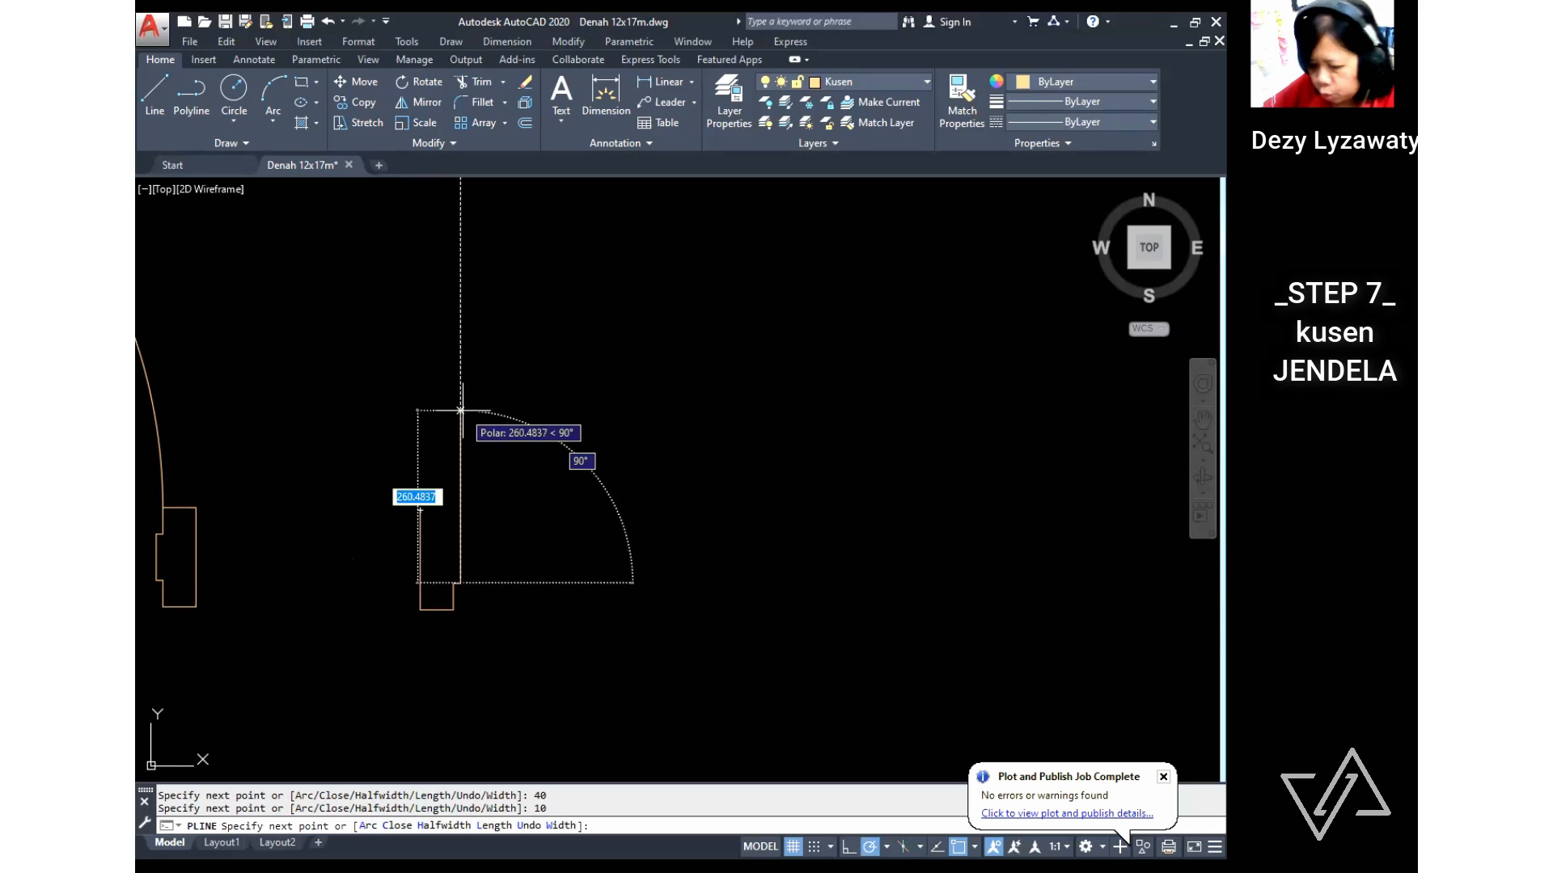
pyautogui.write('70')
pyautogui.press('Return')
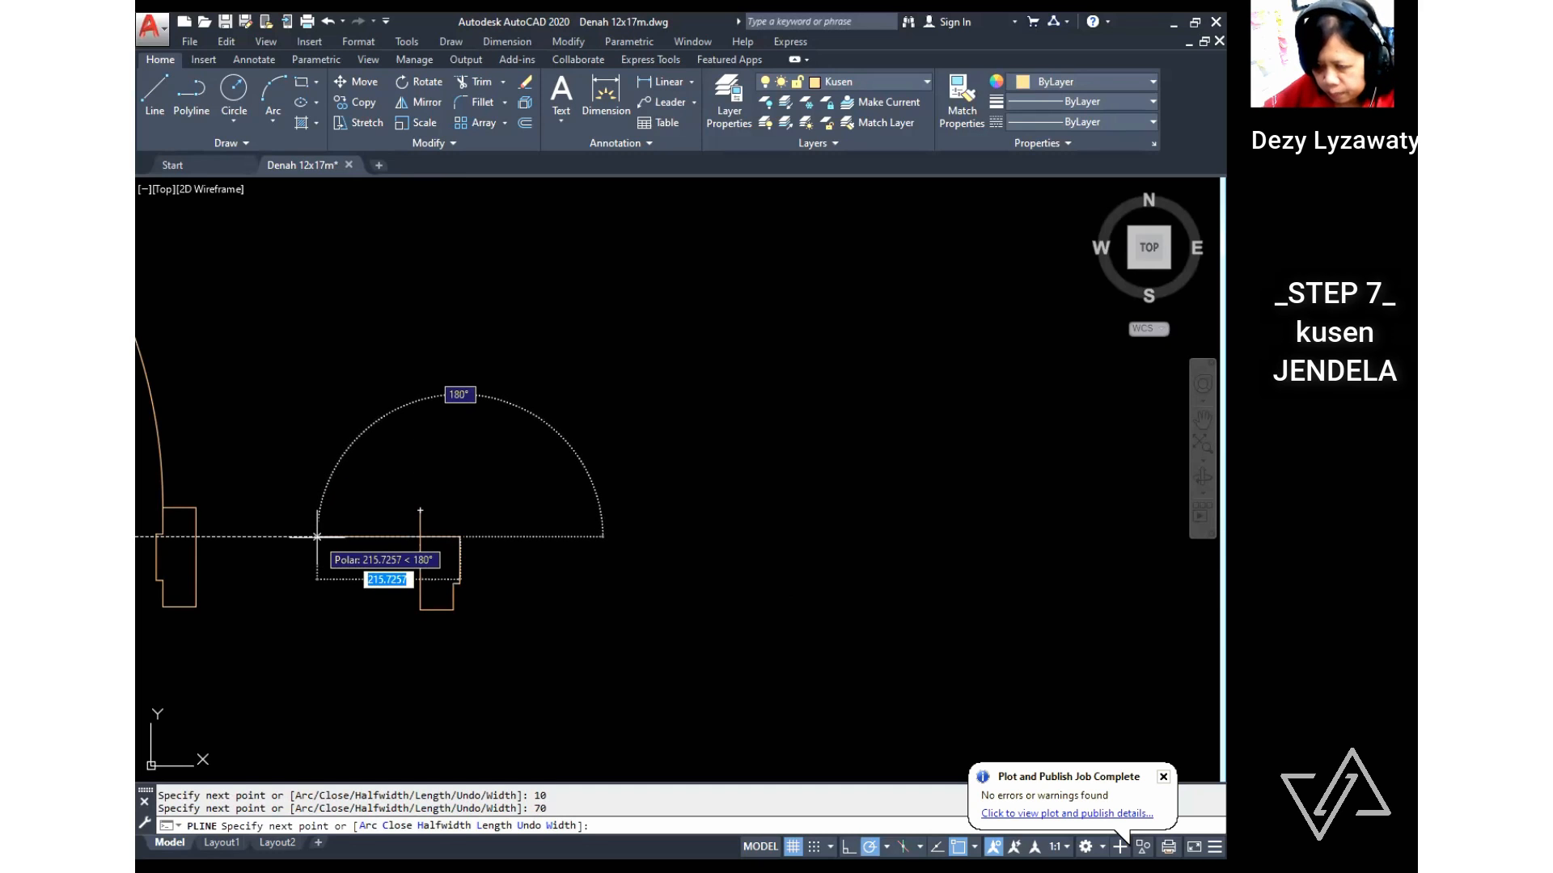
pyautogui.write('10')
pyautogui.press('Return')
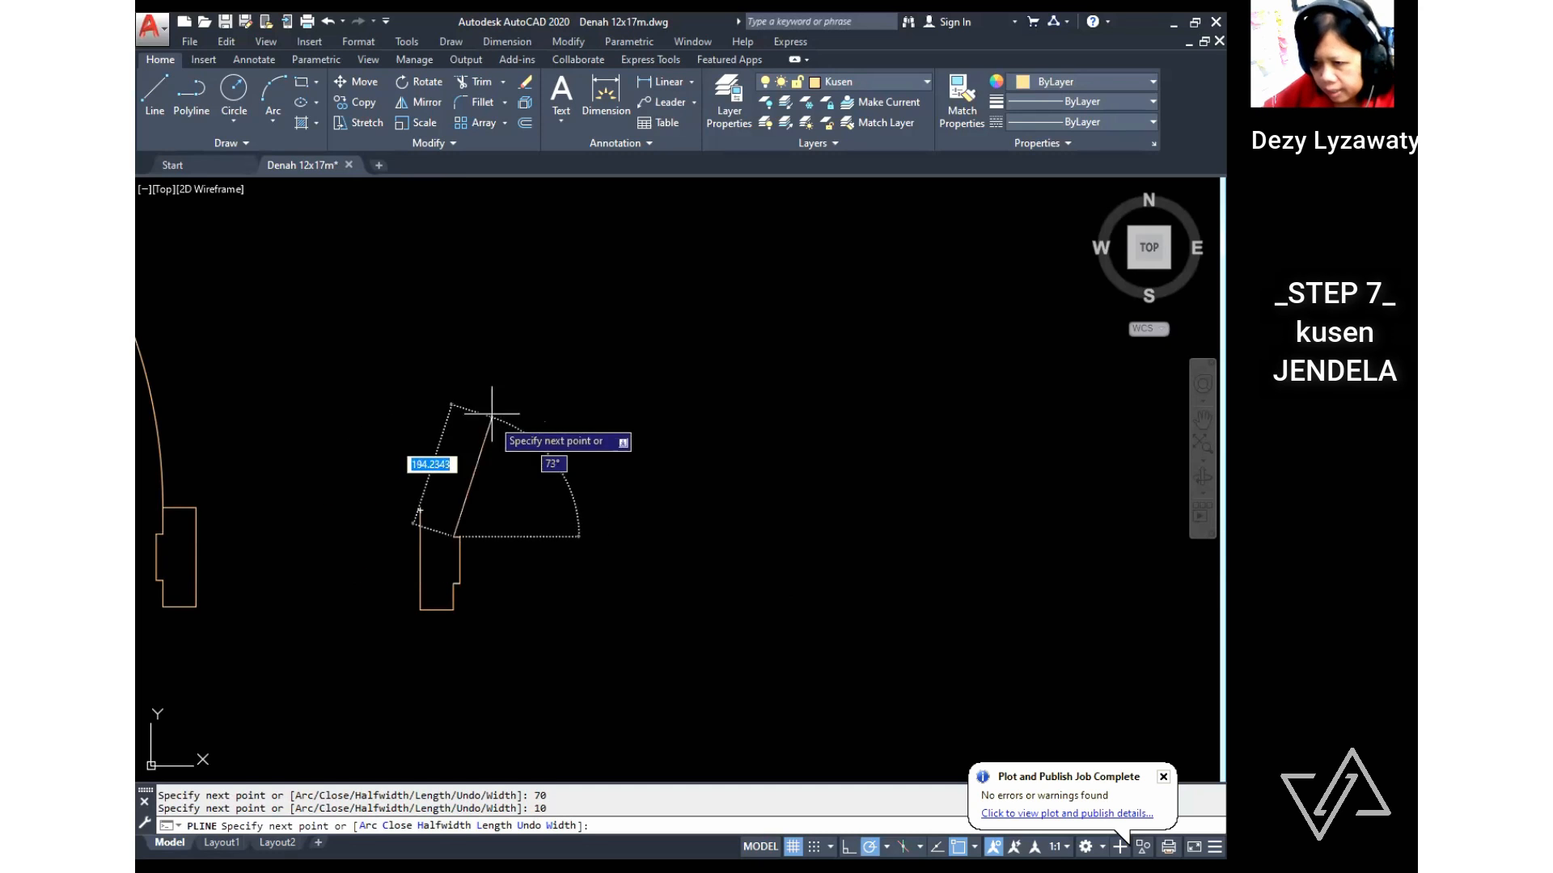
pyautogui.write('40')
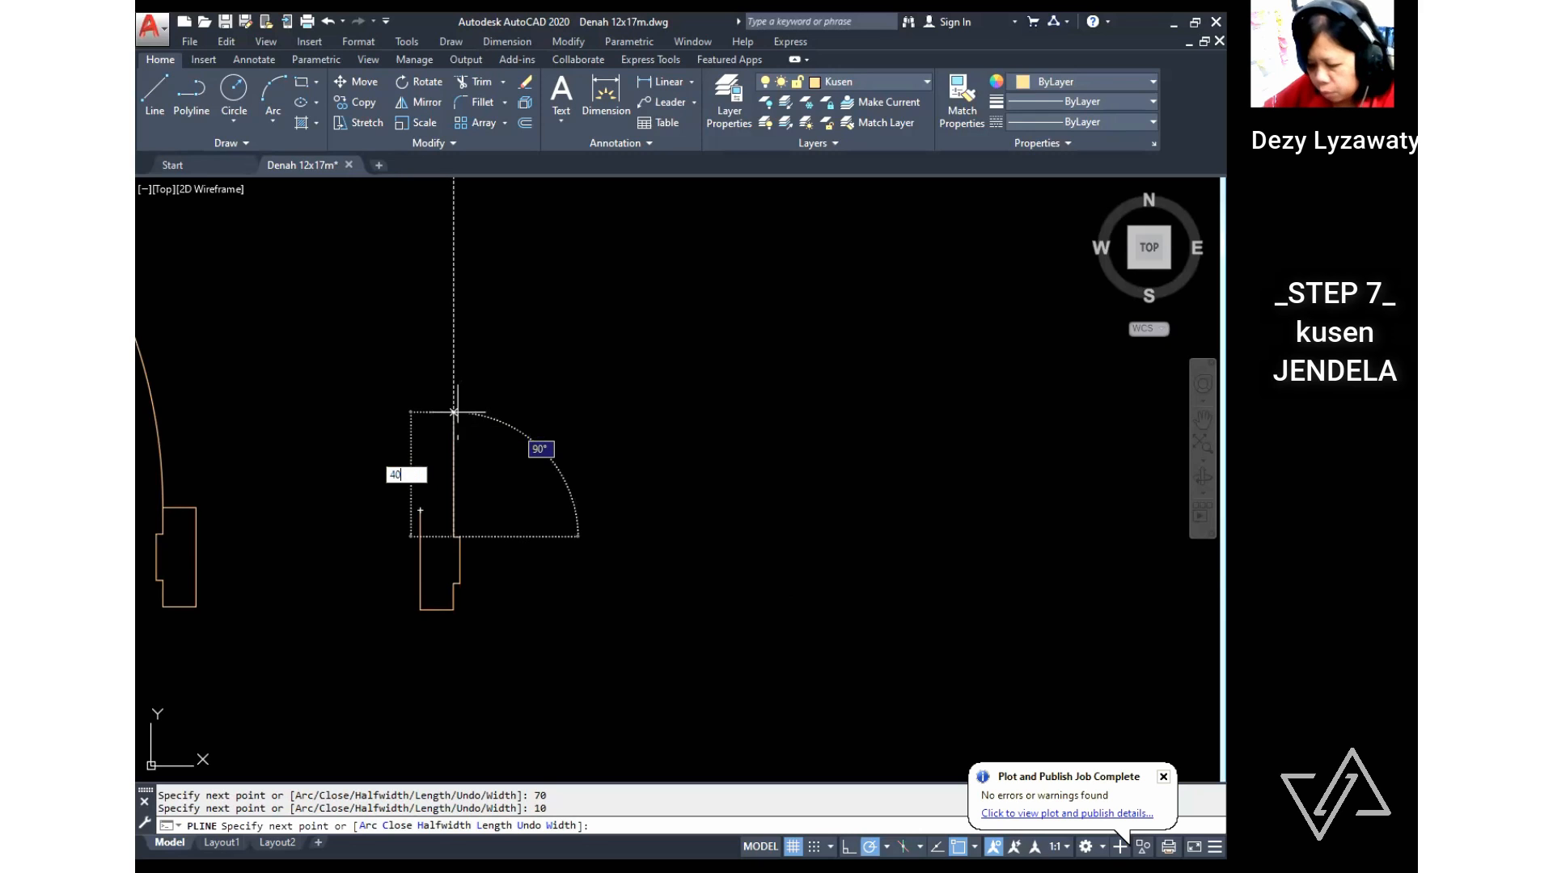
pyautogui.press('Return')
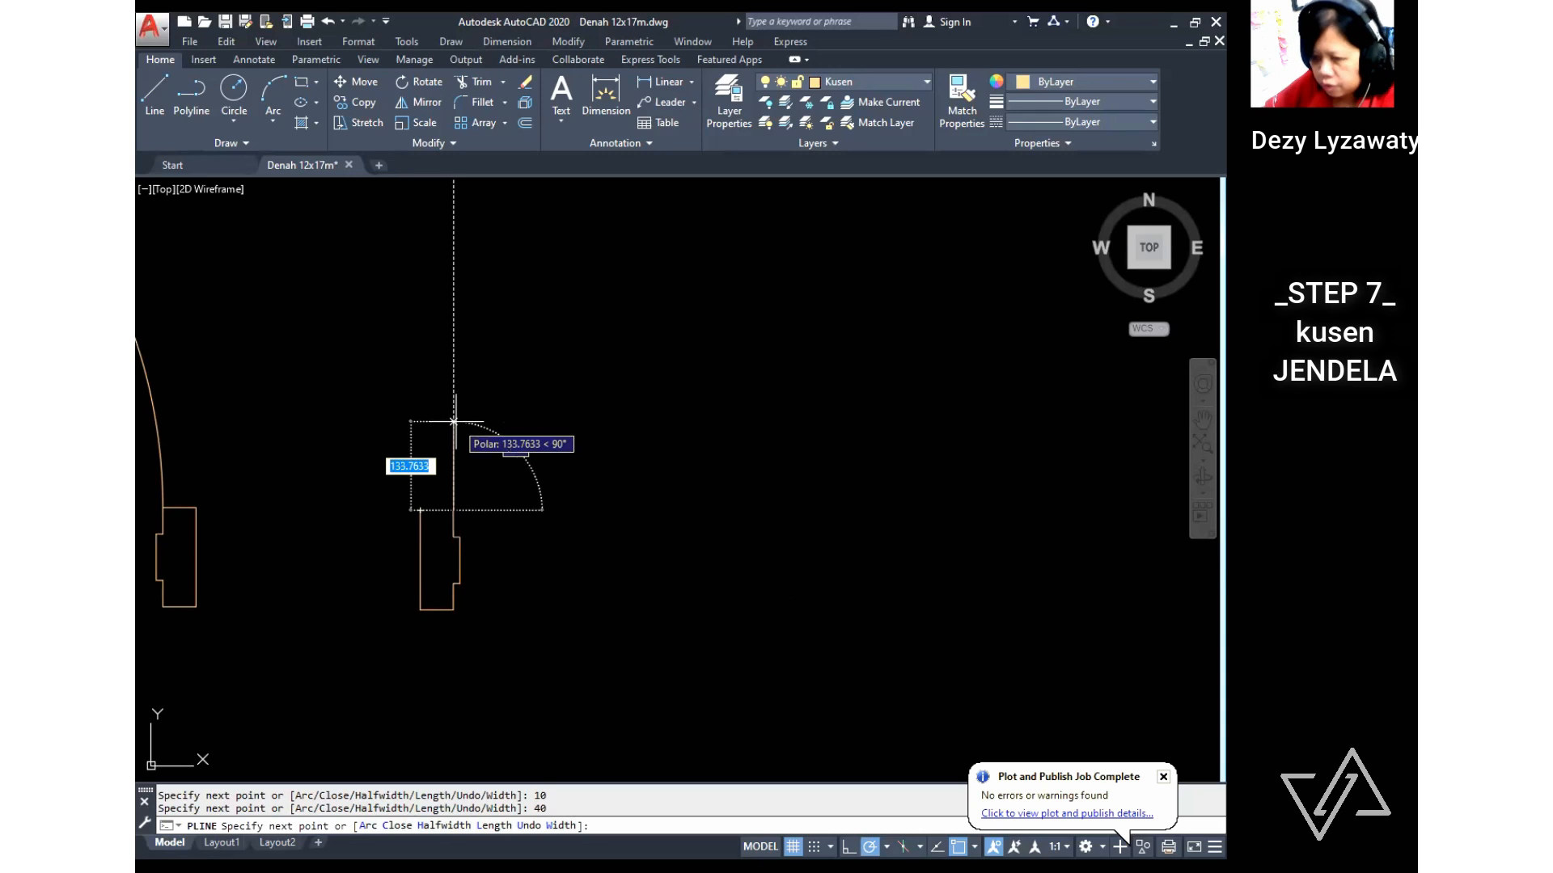
pyautogui.write('c')
pyautogui.press('Return')
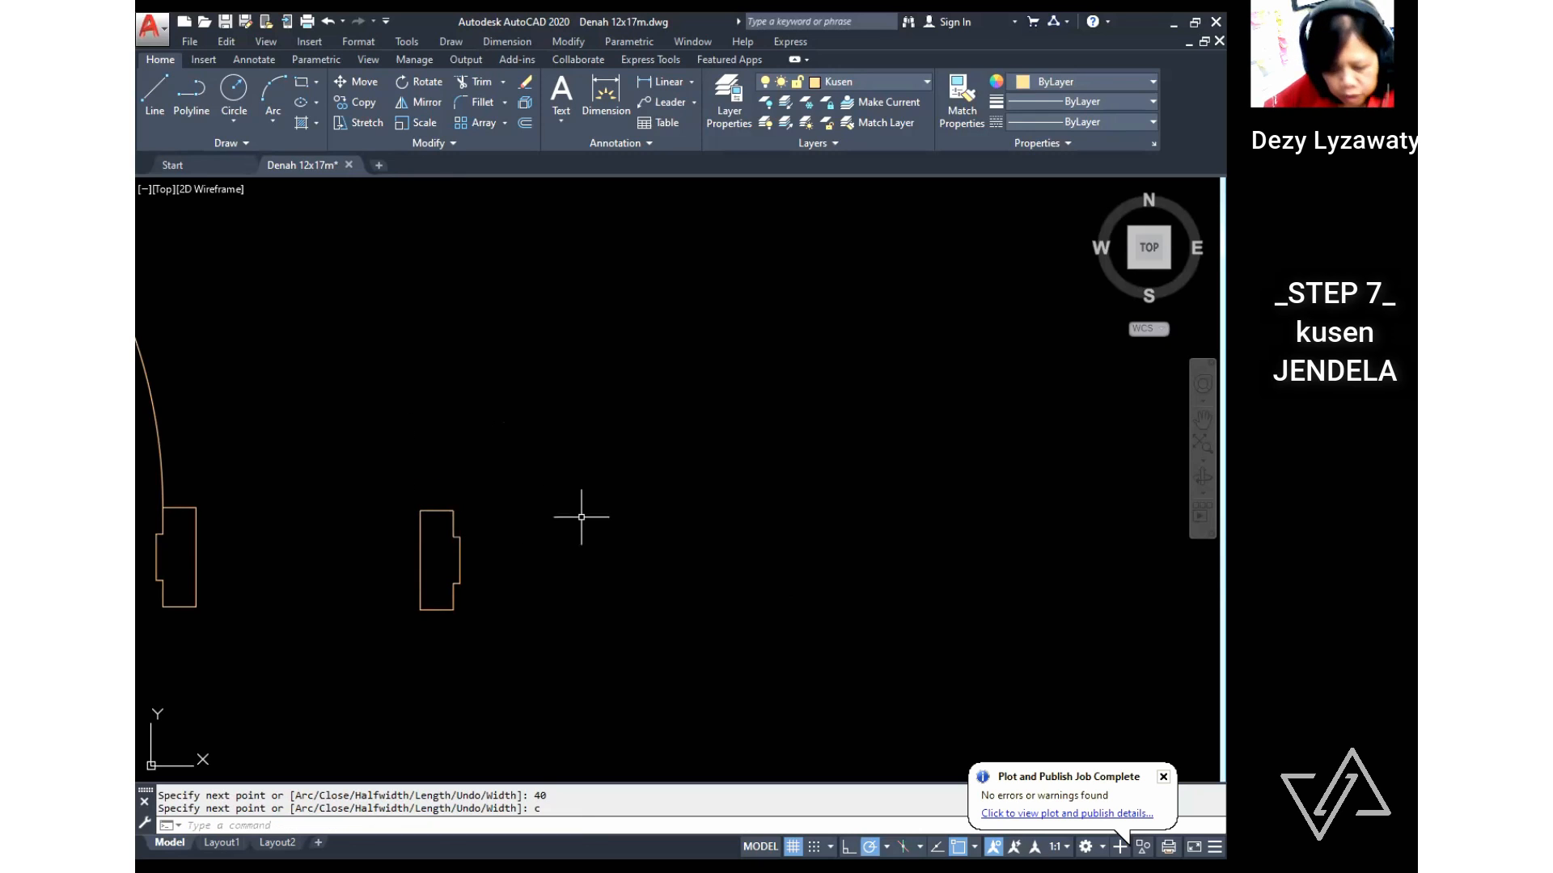
# Step: Try to draw a 750 by 40 rectangle from the window frame profile's lower-right corner, and erase it
pyautogui.click(450, 44)
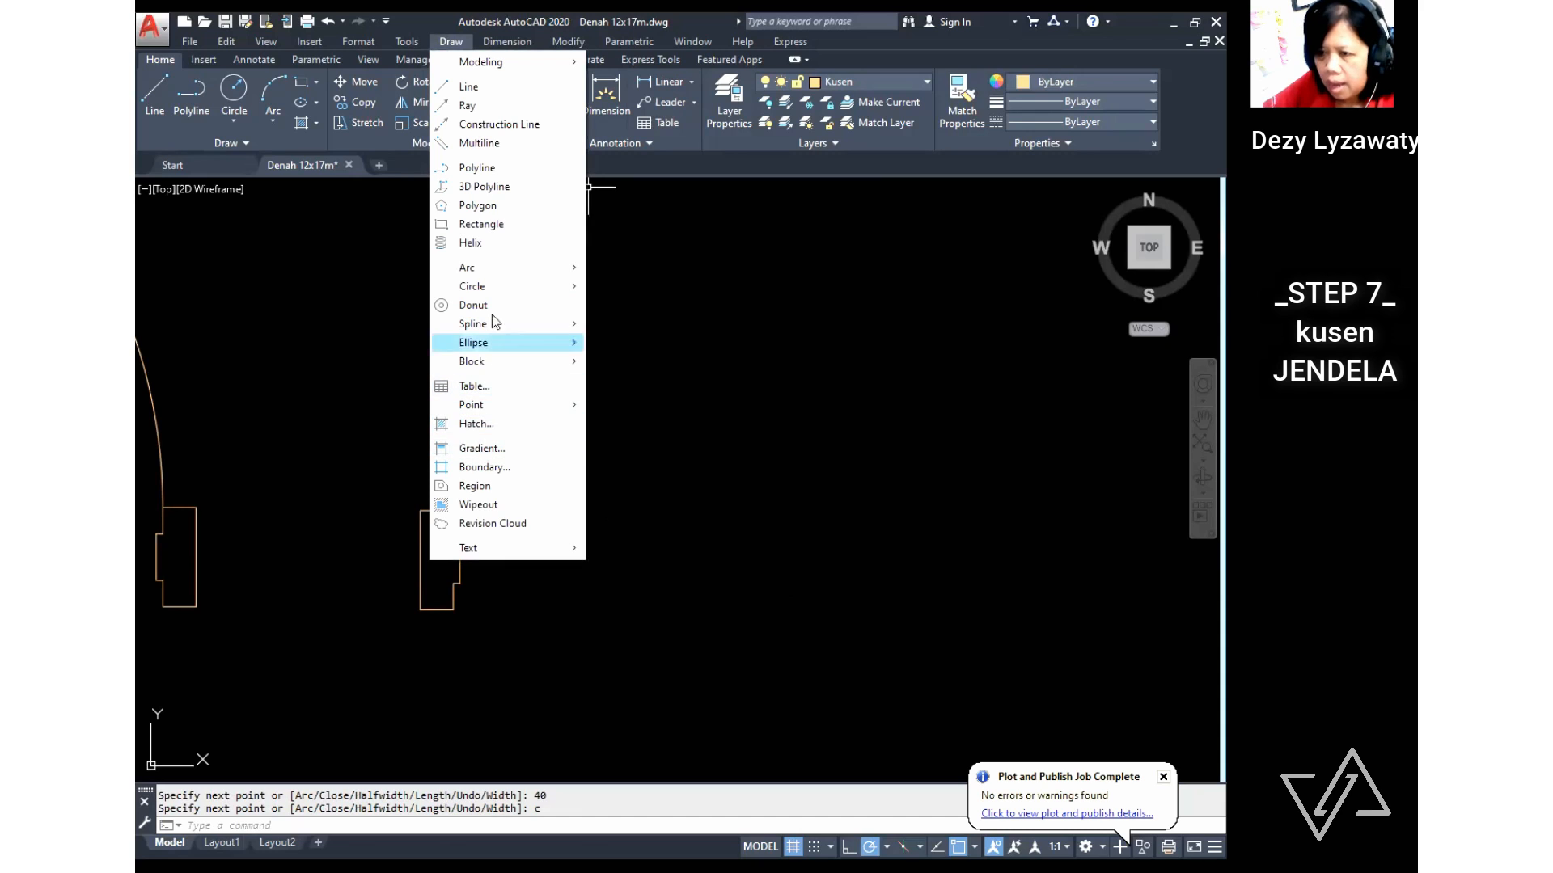
pyautogui.click(489, 225)
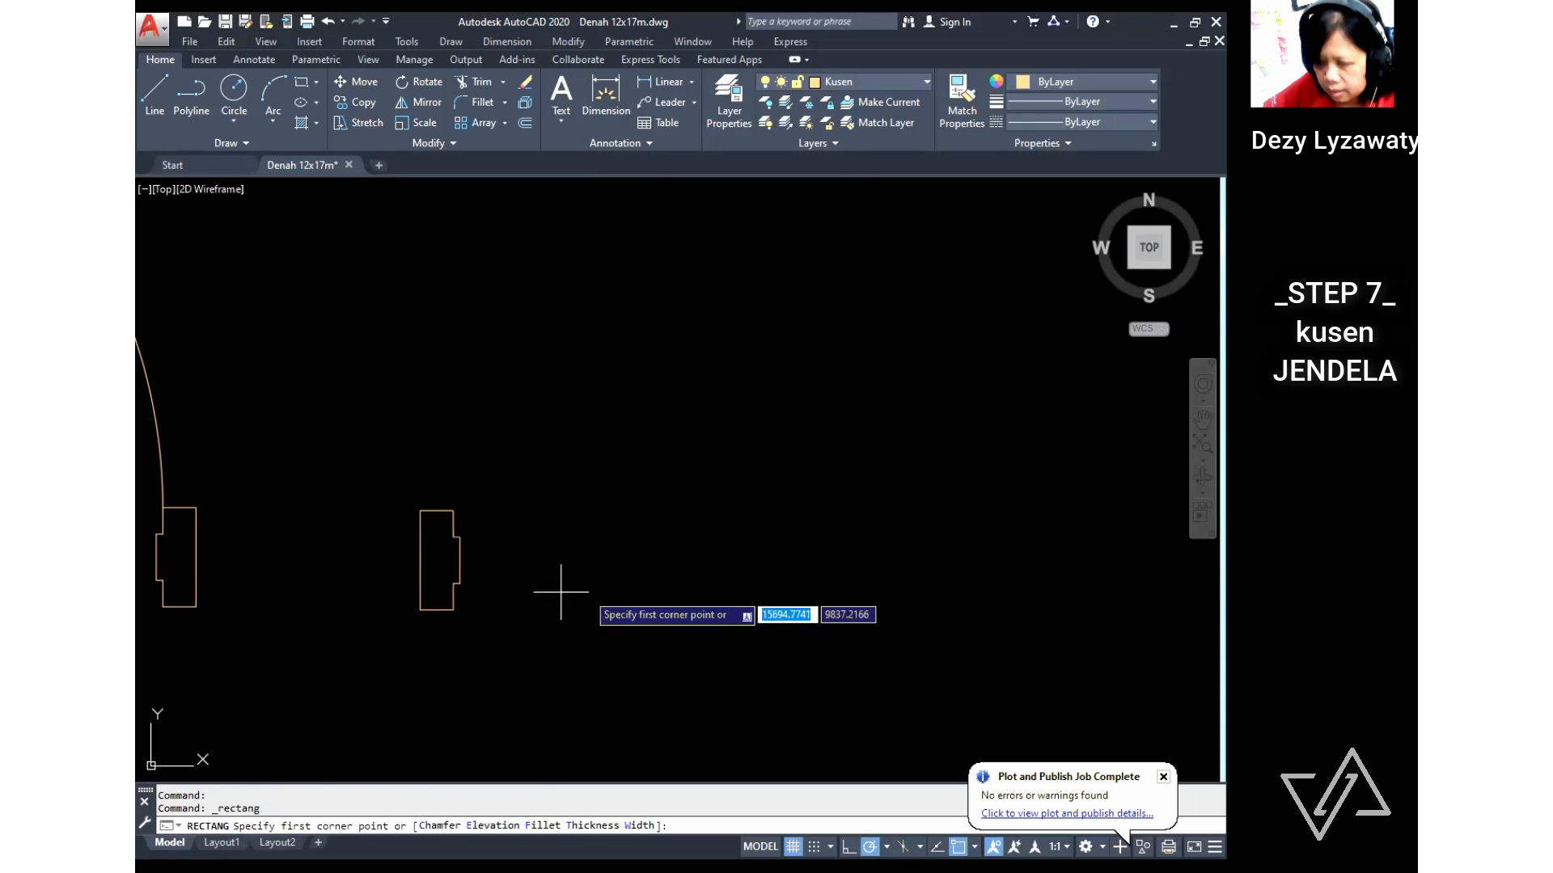
pyautogui.click(454, 610)
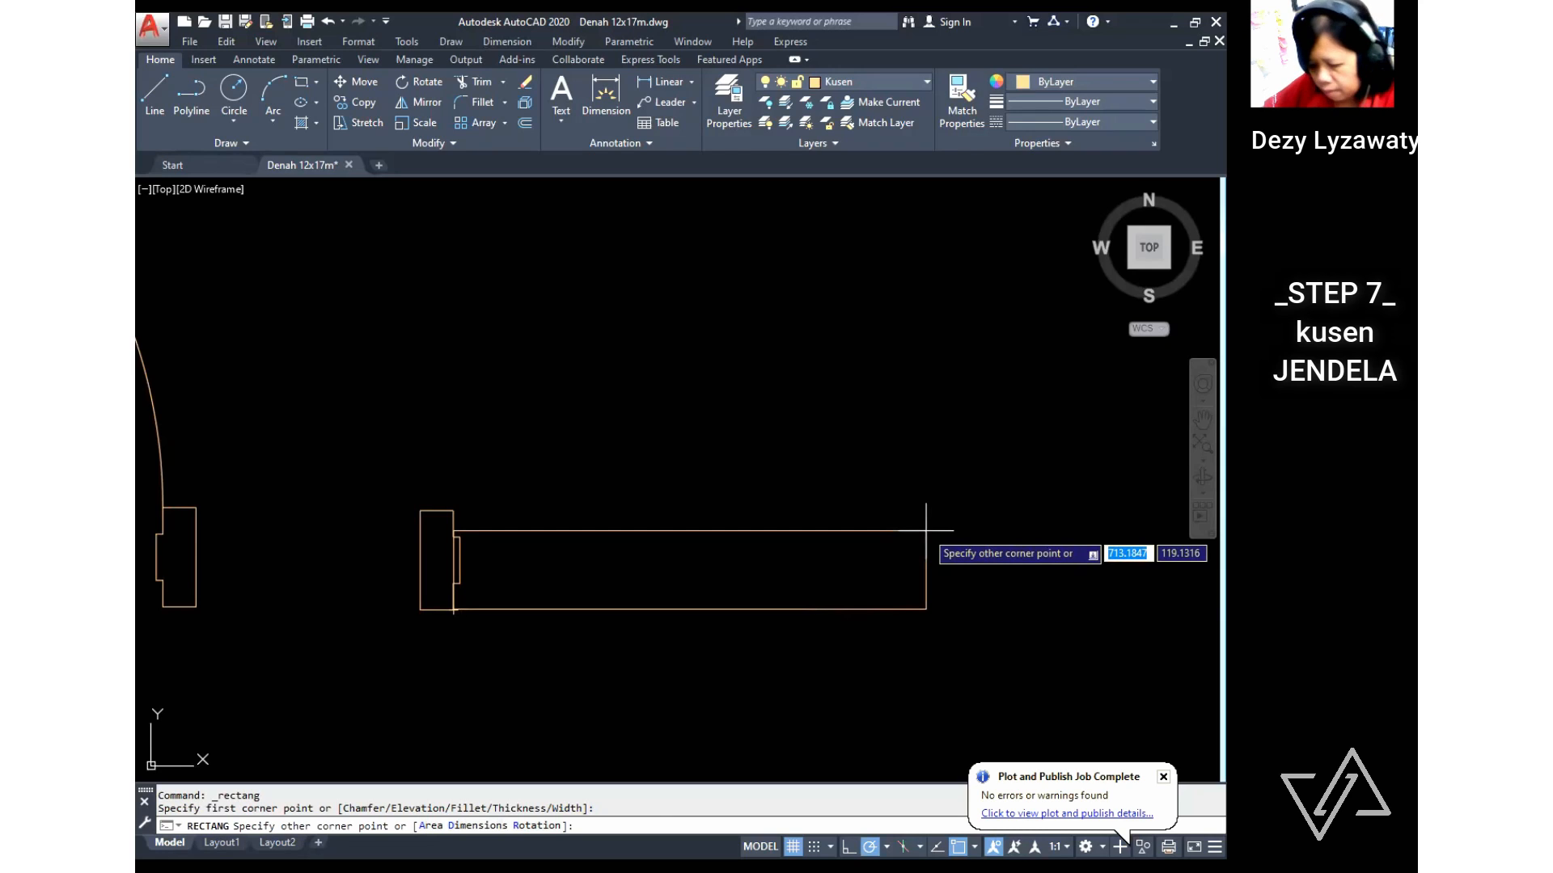
pyautogui.write('750')
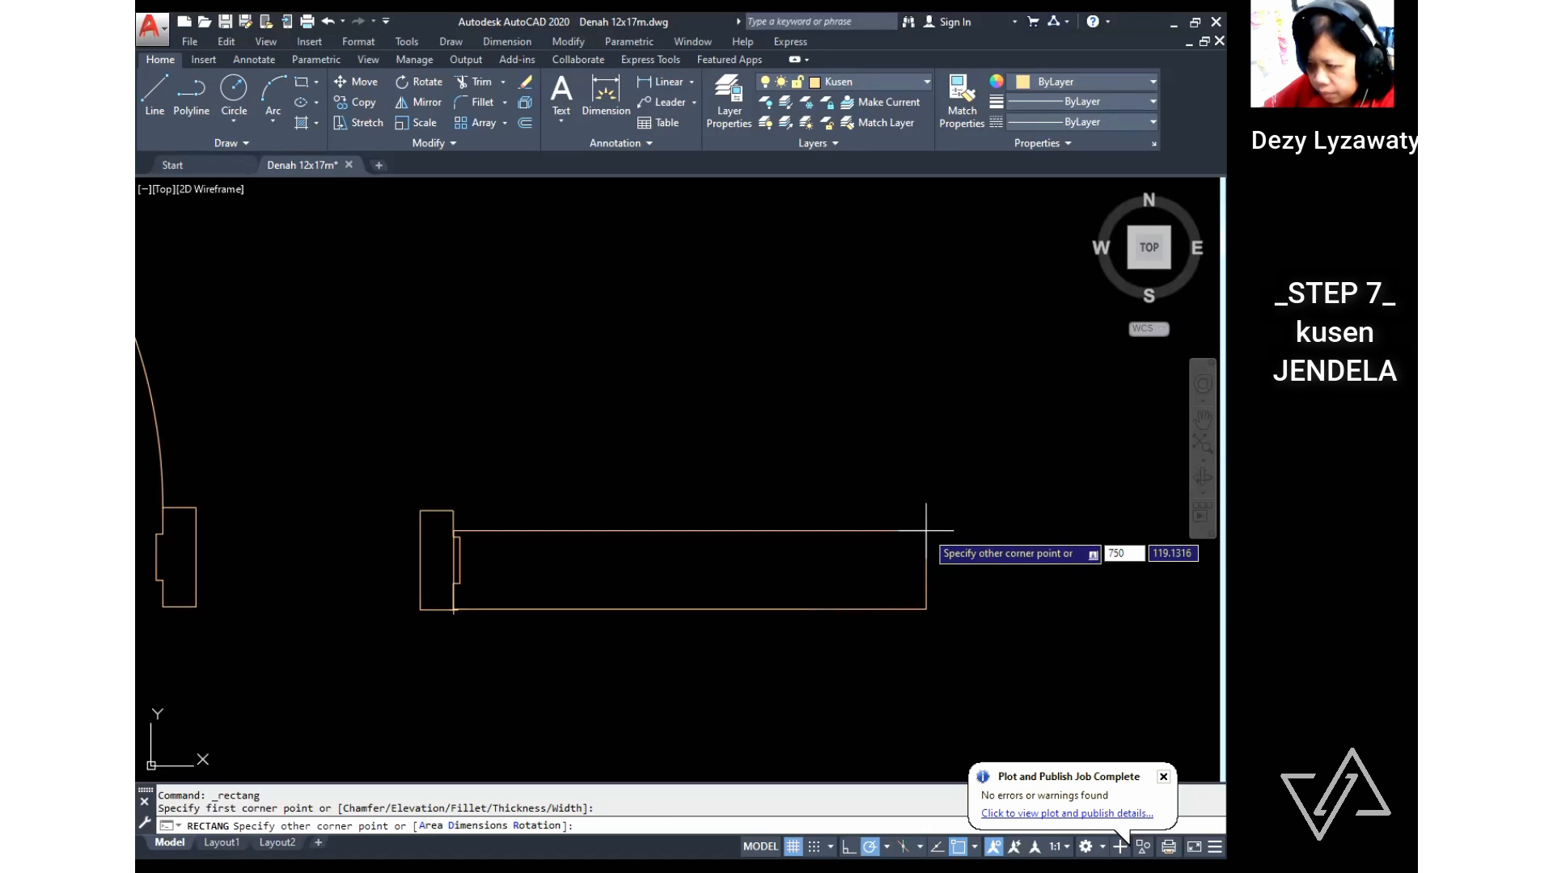
pyautogui.press('Return')
pyautogui.write(',40')
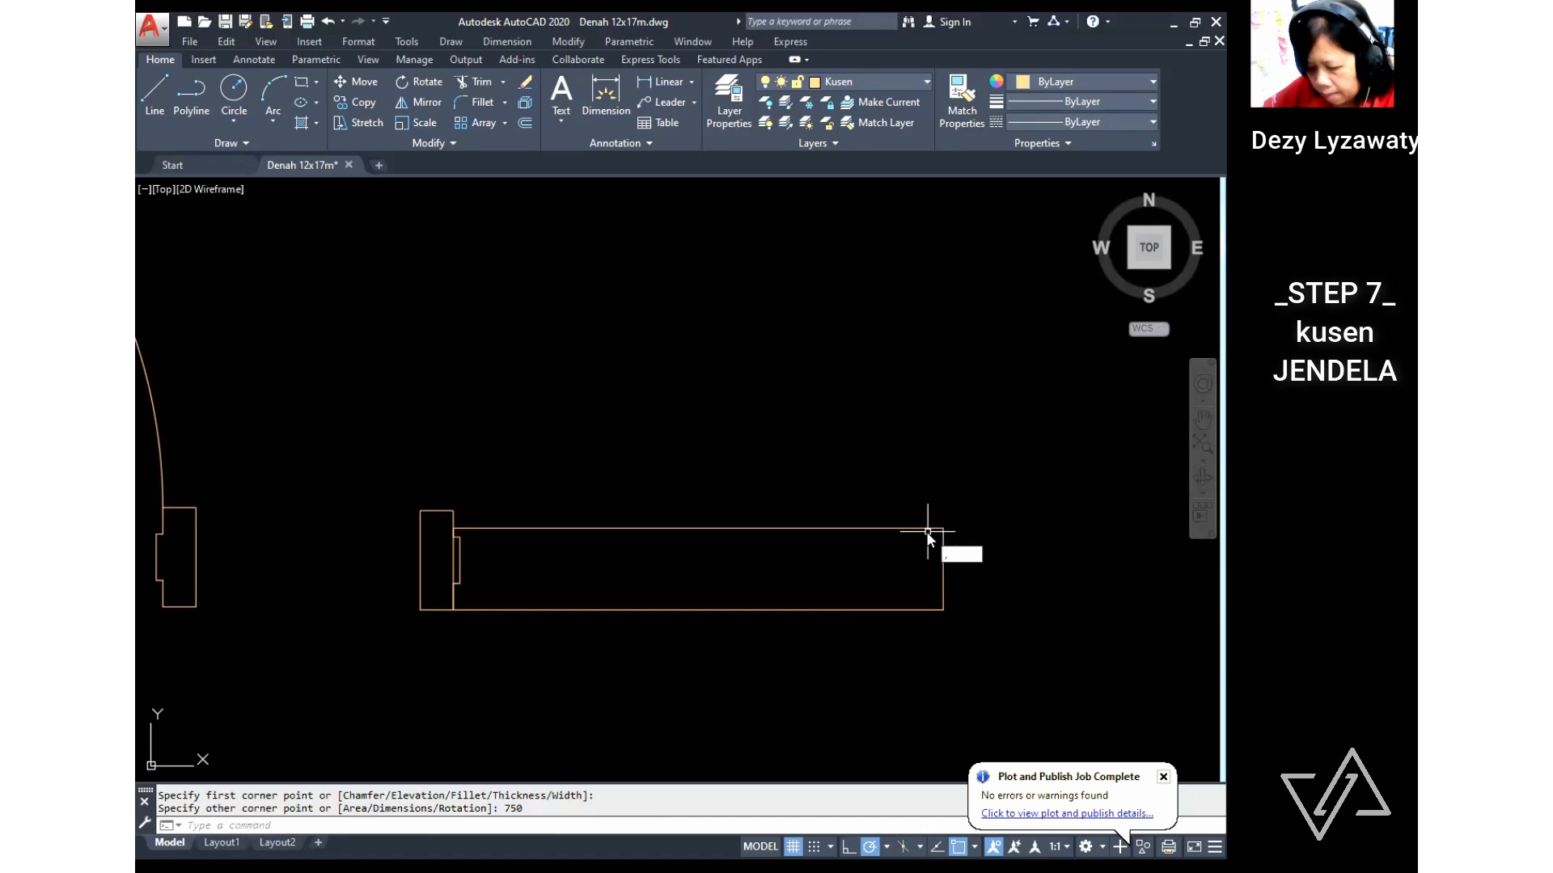
pyautogui.press('Return')
pyautogui.press('Escape')
pyautogui.press('Escape')
pyautogui.click(891, 510)
pyautogui.click(833, 581)
pyautogui.press('Delete')
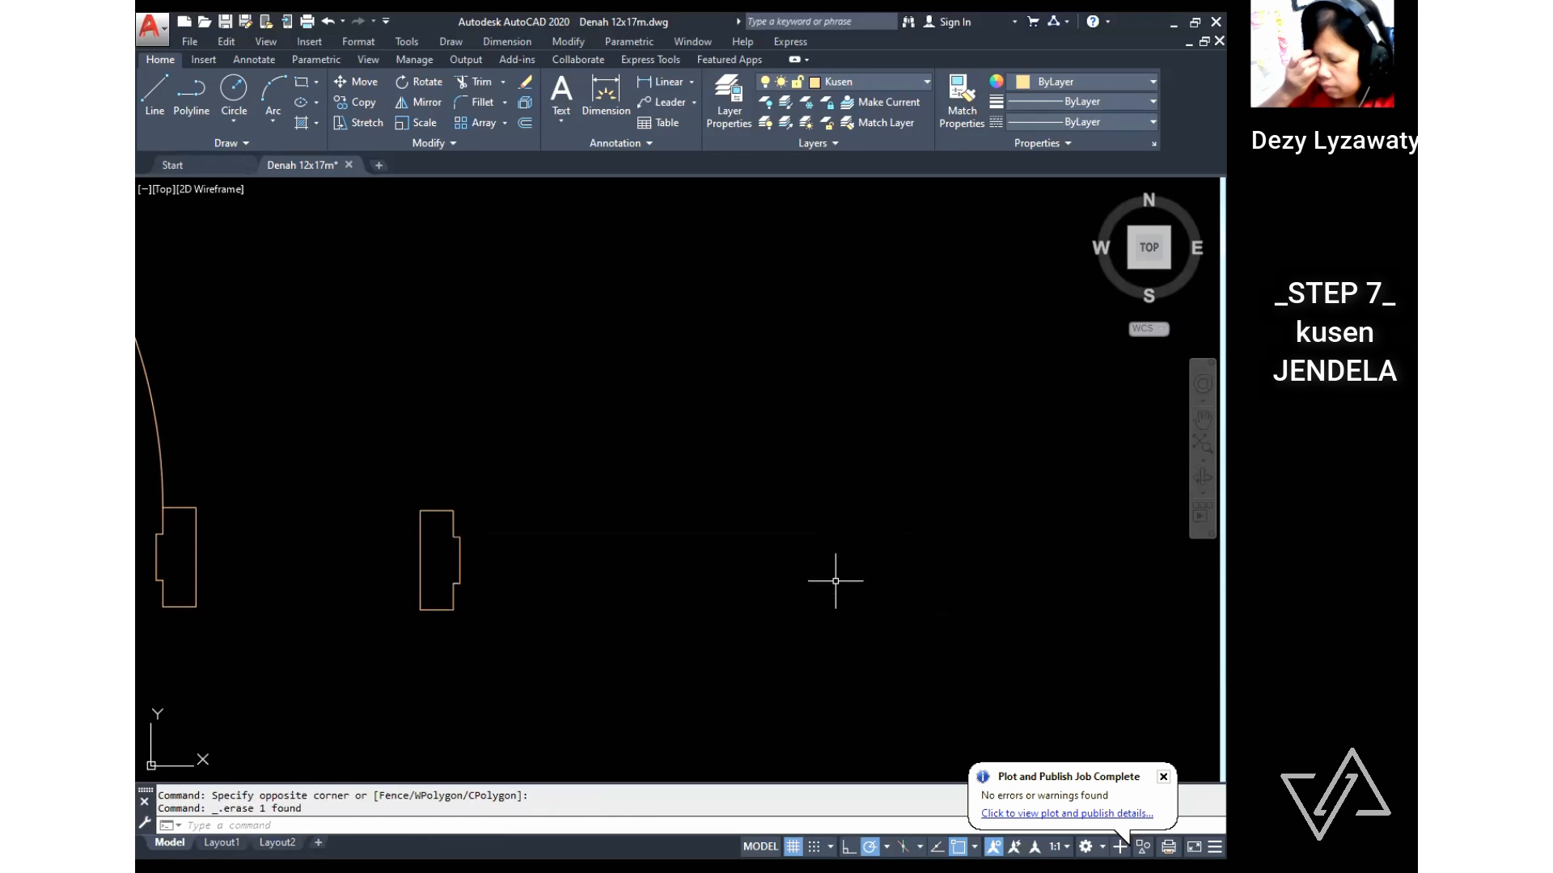
# Step: Draw a 750 by 40 rectangle up and to the right from the inner corner above the frame profile's projecting tab
pyautogui.click(442, 42)
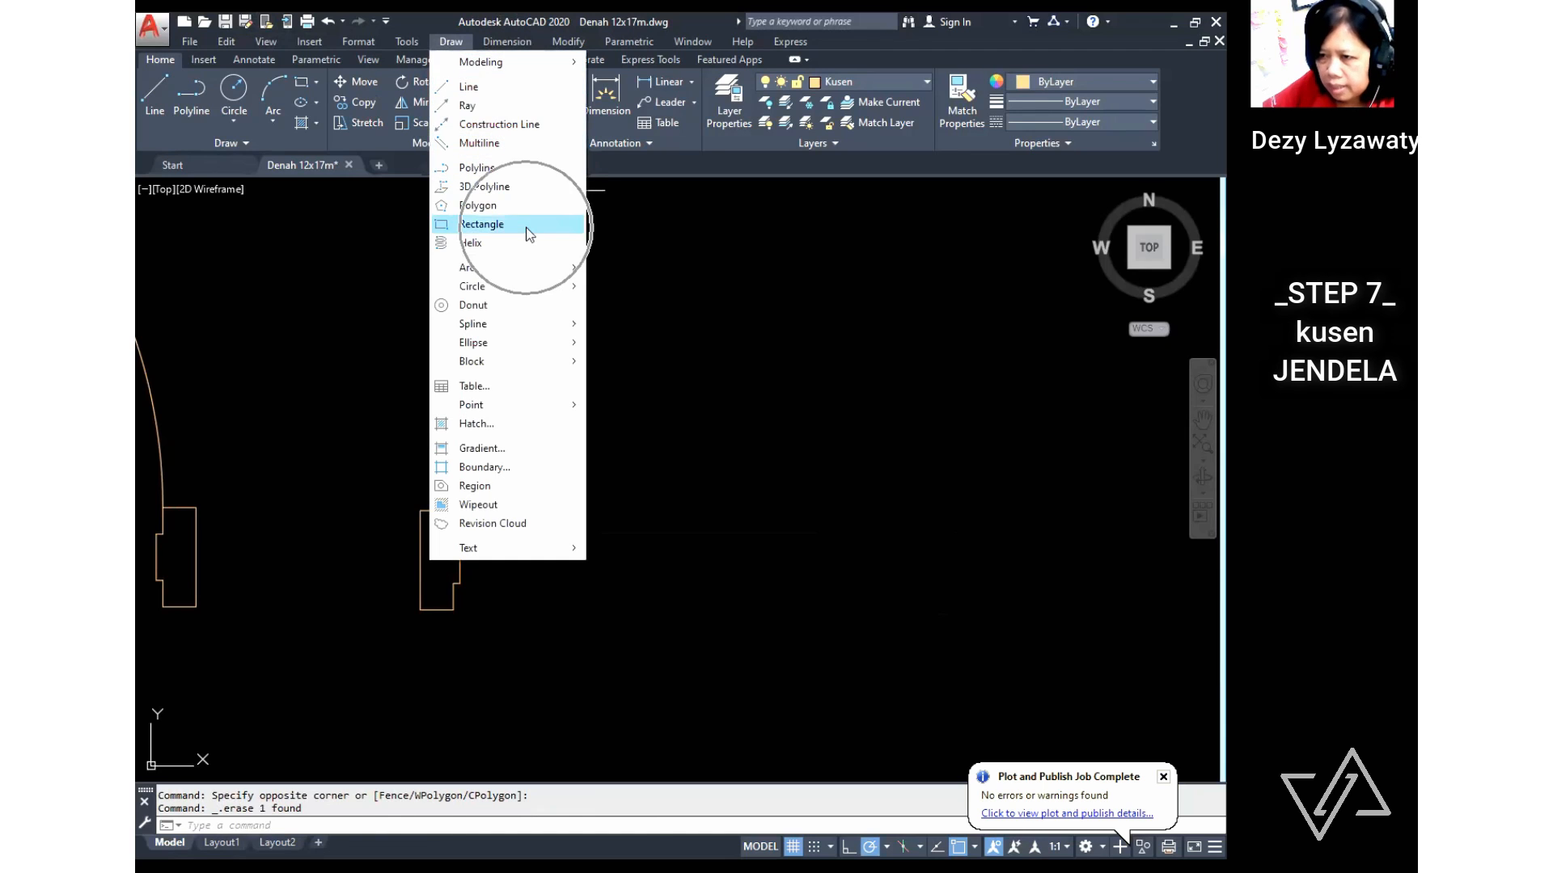
pyautogui.click(525, 225)
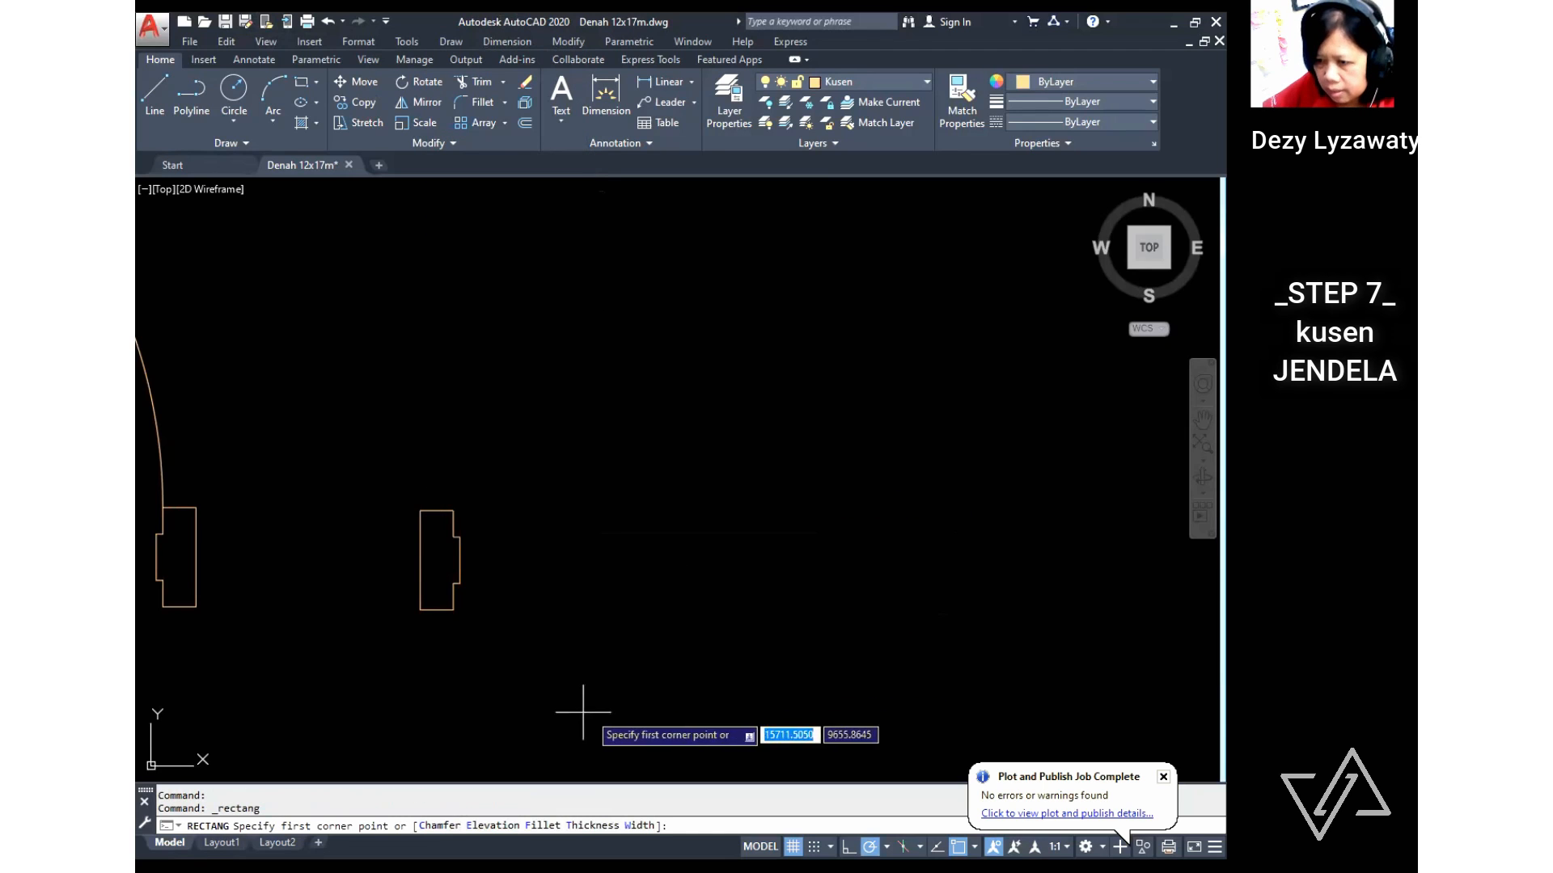
pyautogui.click(454, 536)
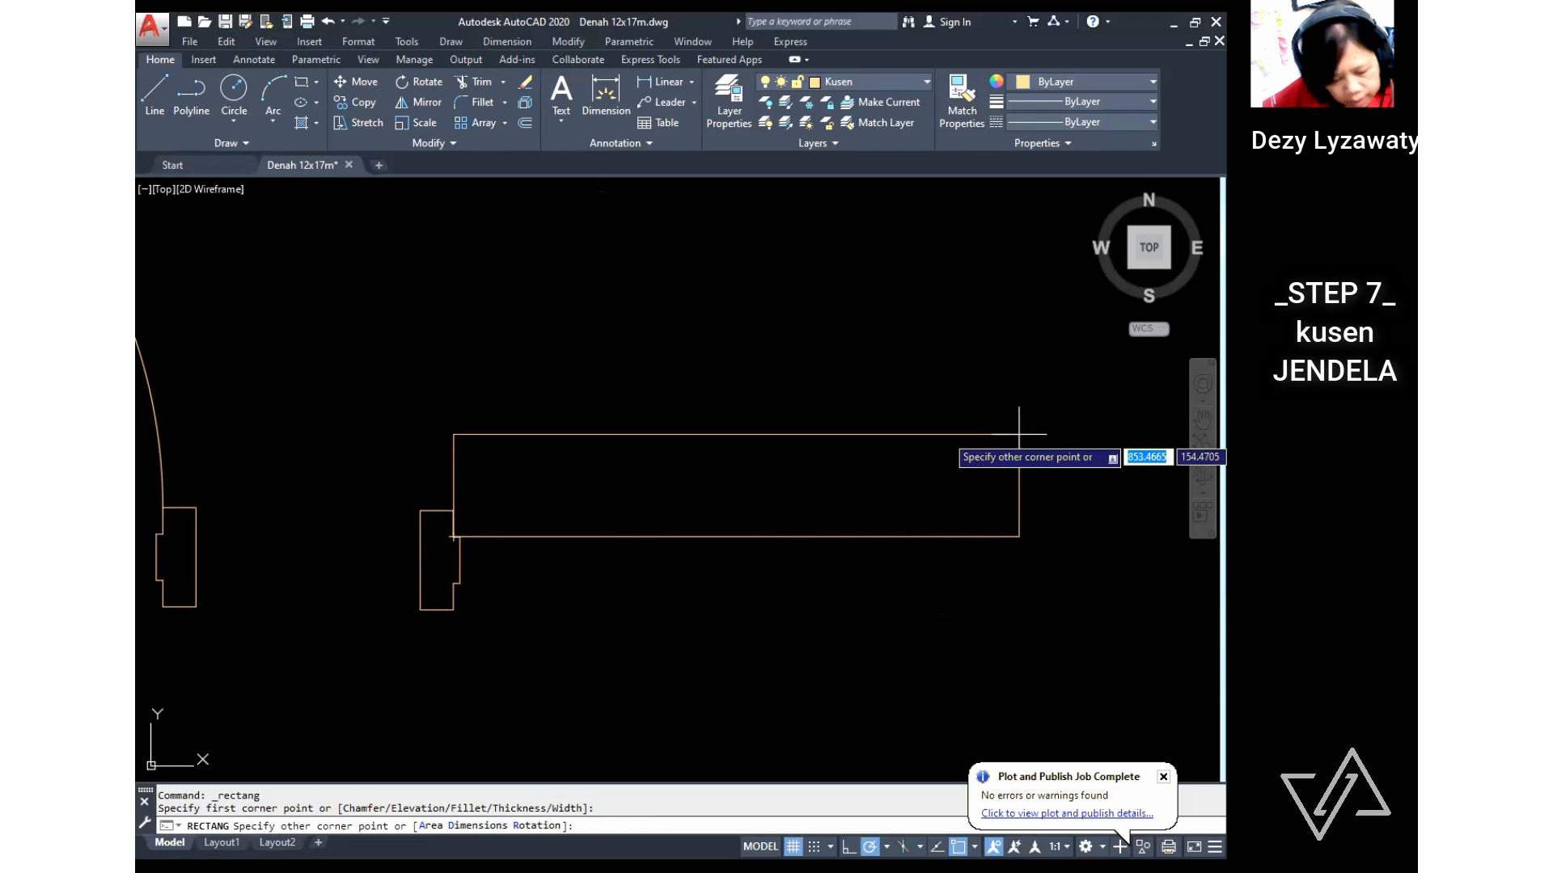
pyautogui.write('750')
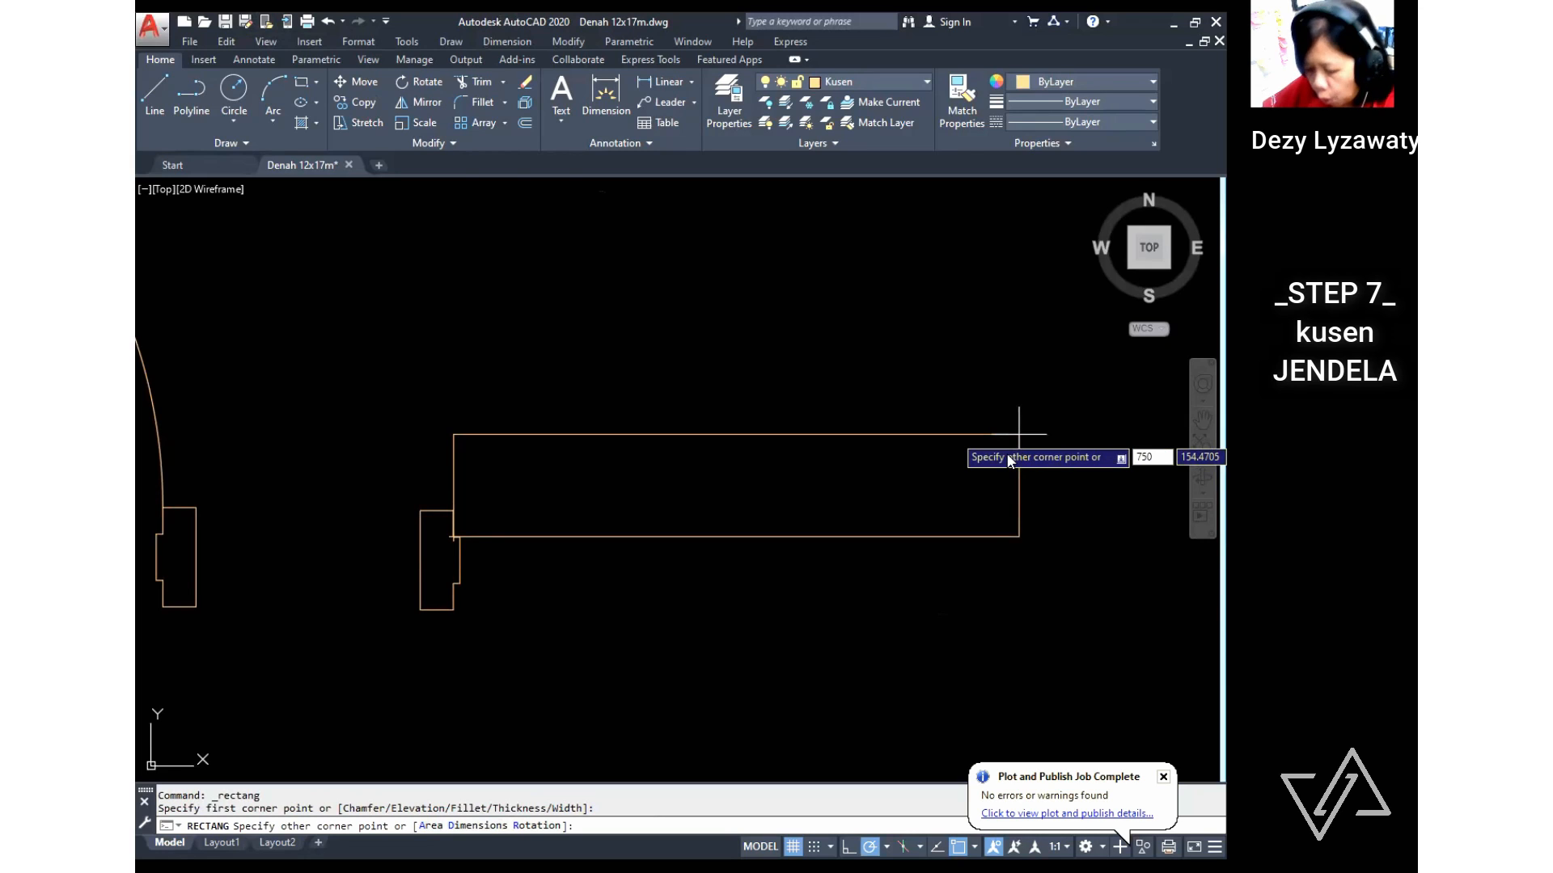
pyautogui.press('Tab')
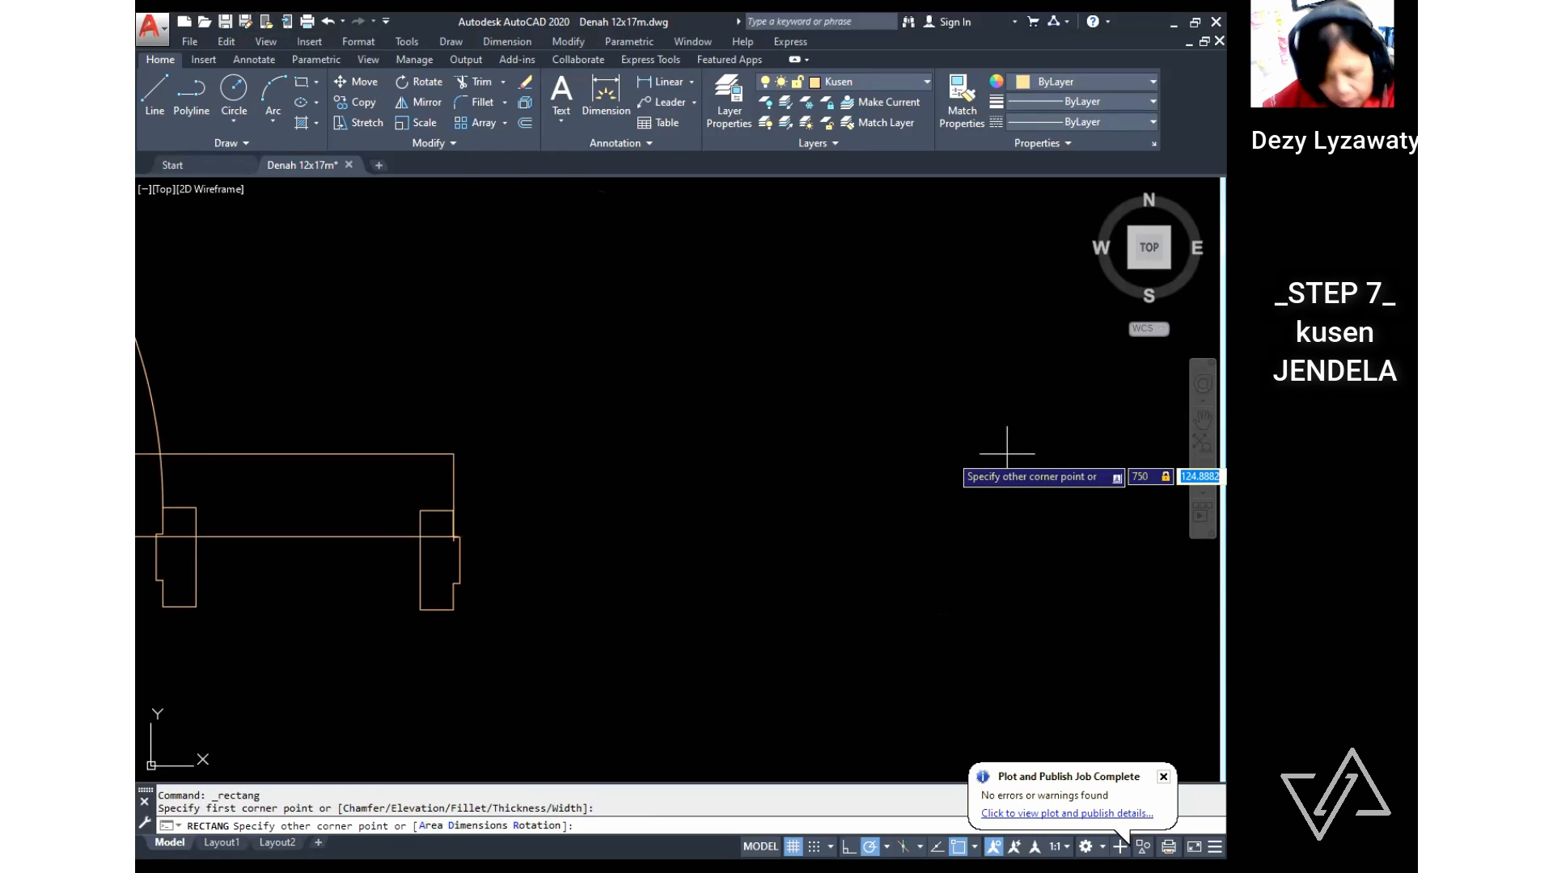
pyautogui.write('40')
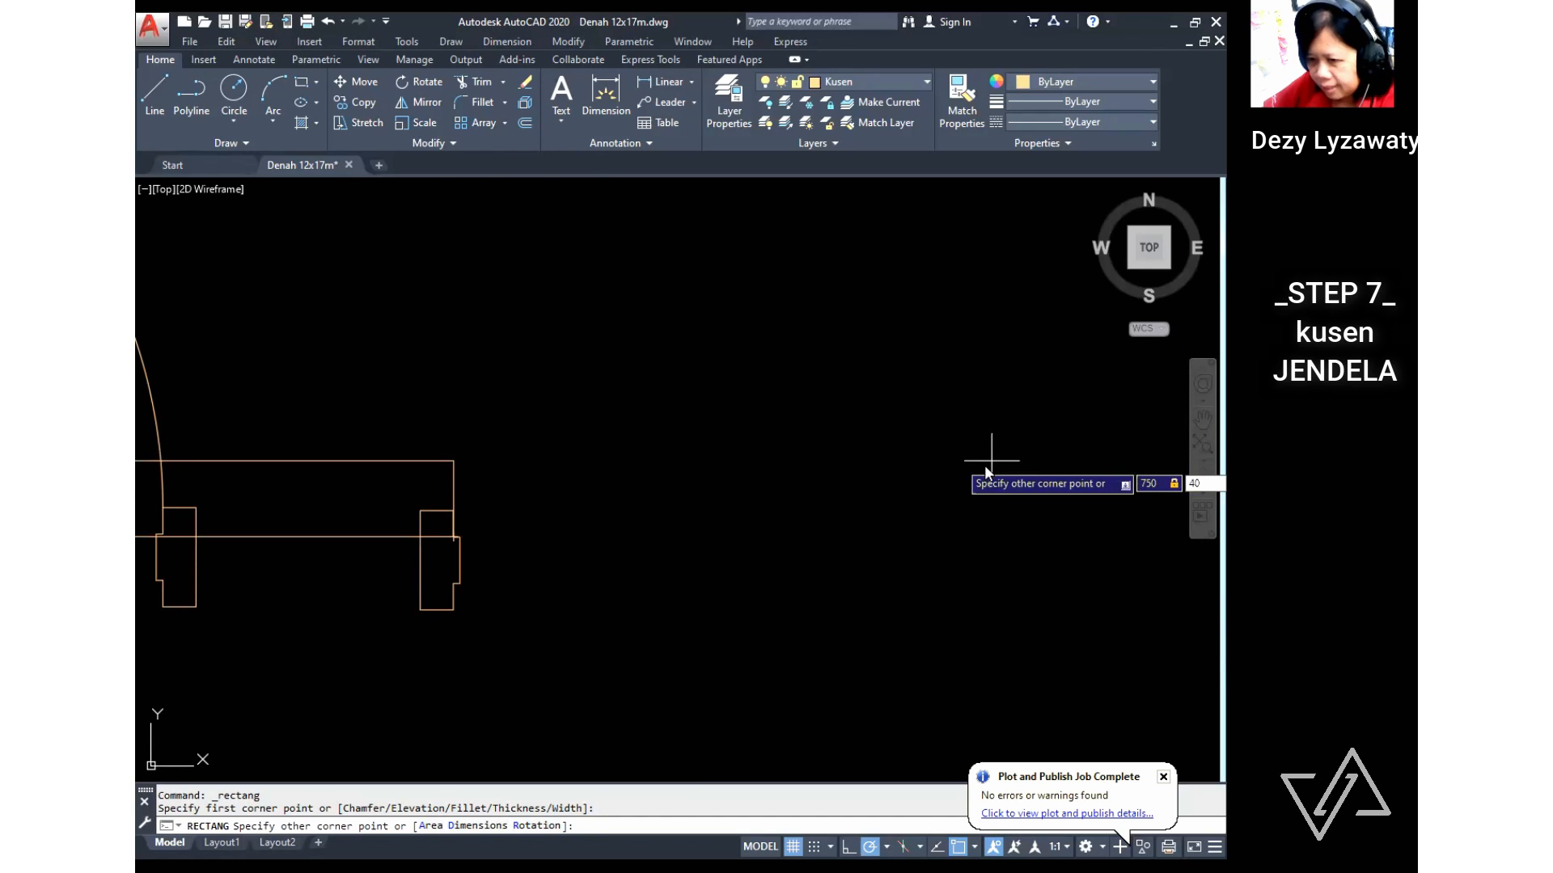
pyautogui.press('Return')
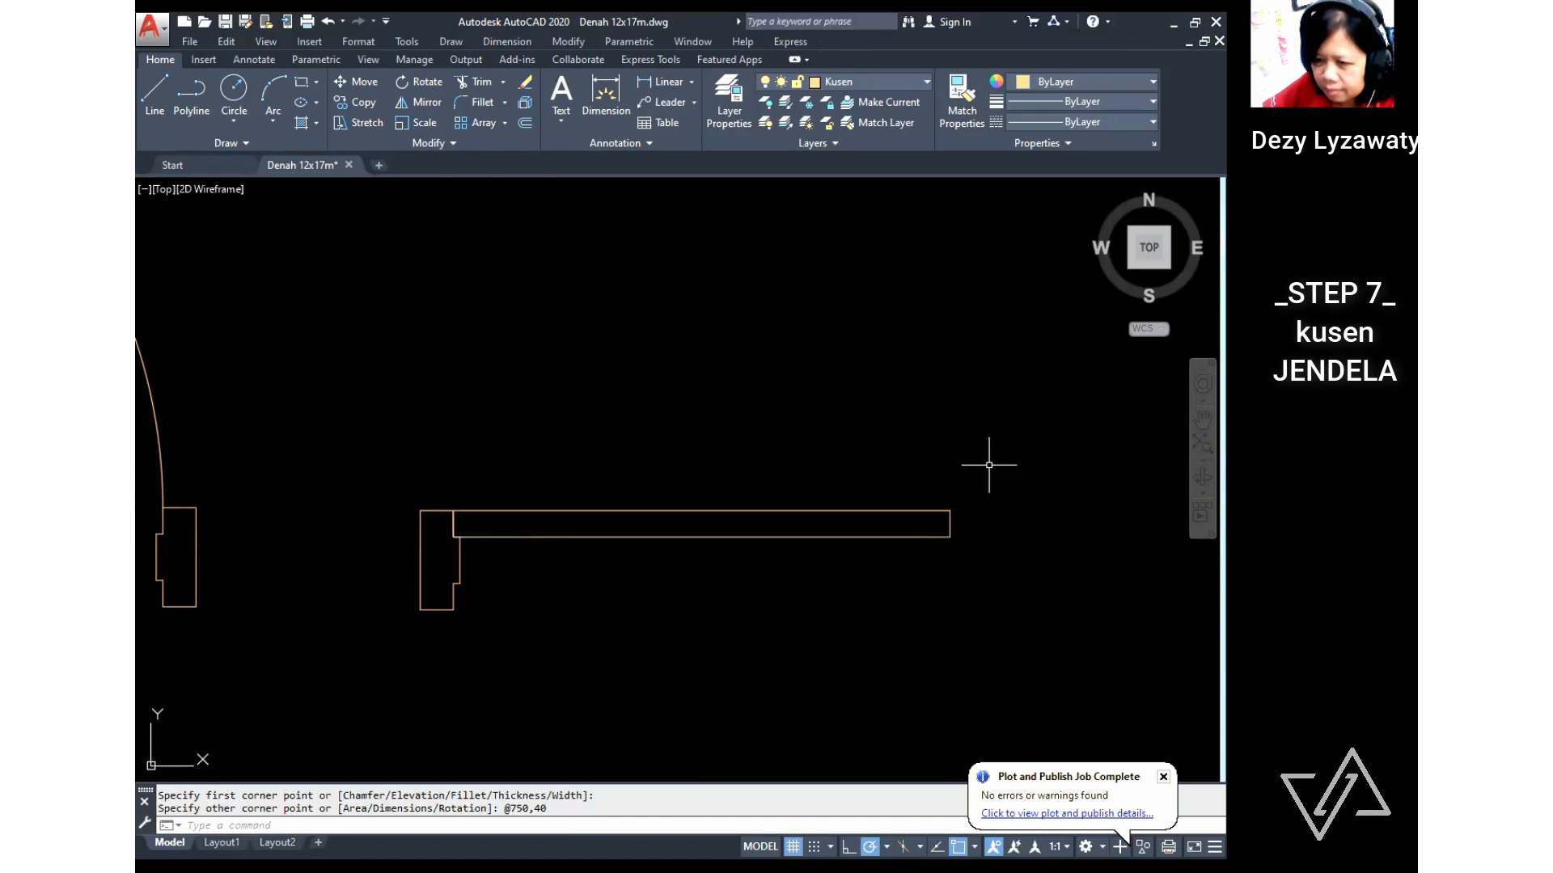
# Step: Mirror the window frame profile about a vertical line through the midpoint of the rectangle's lower edge, keeping the original
pyautogui.click(565, 43)
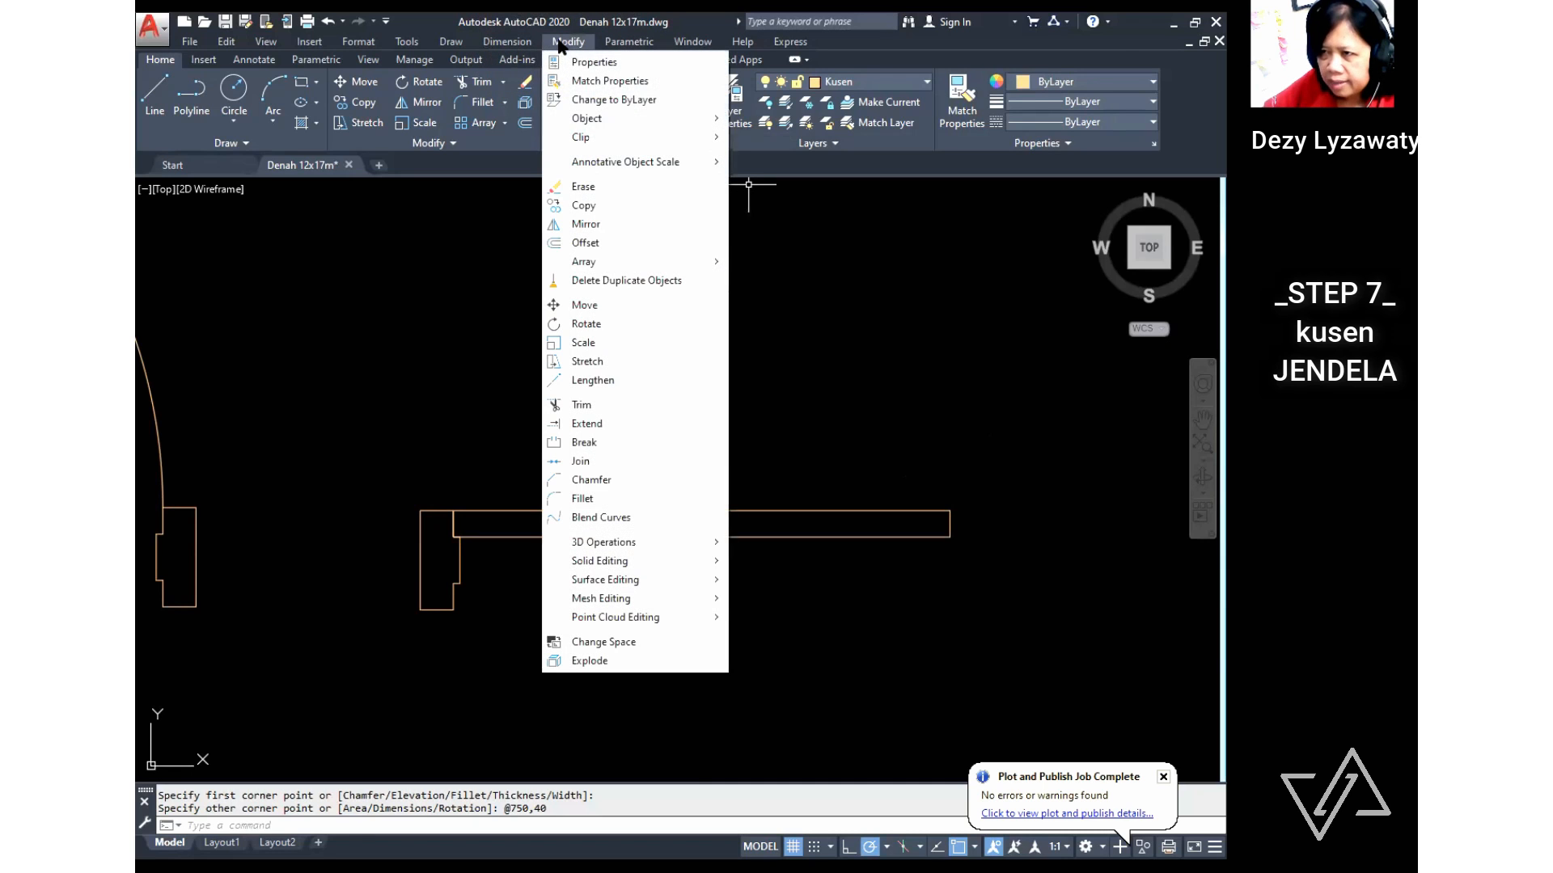
pyautogui.click(606, 225)
pyautogui.click(461, 575)
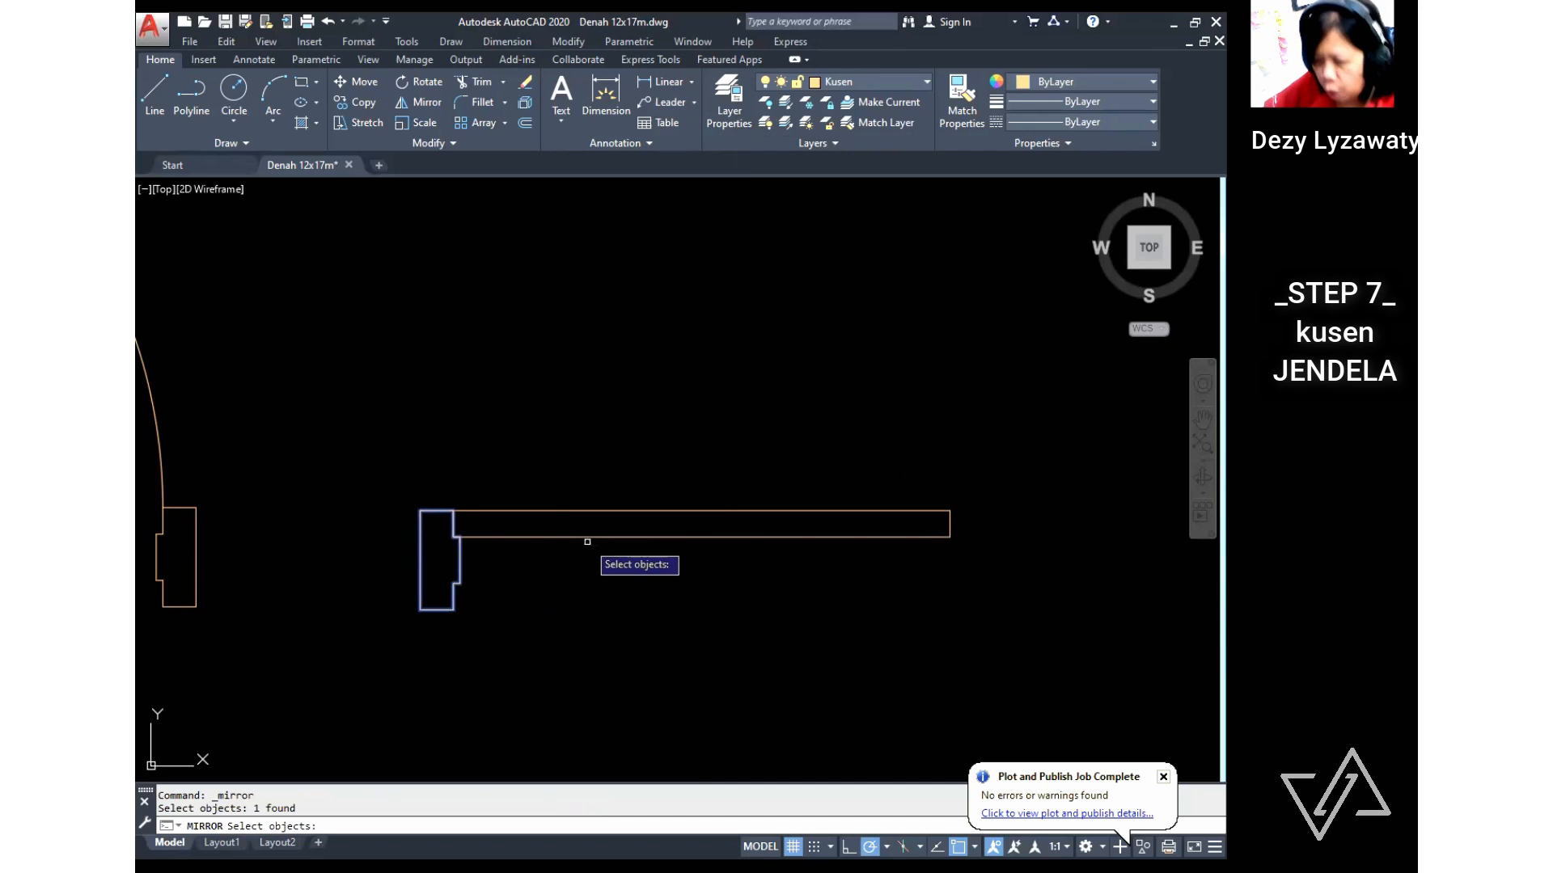
pyautogui.press('Return')
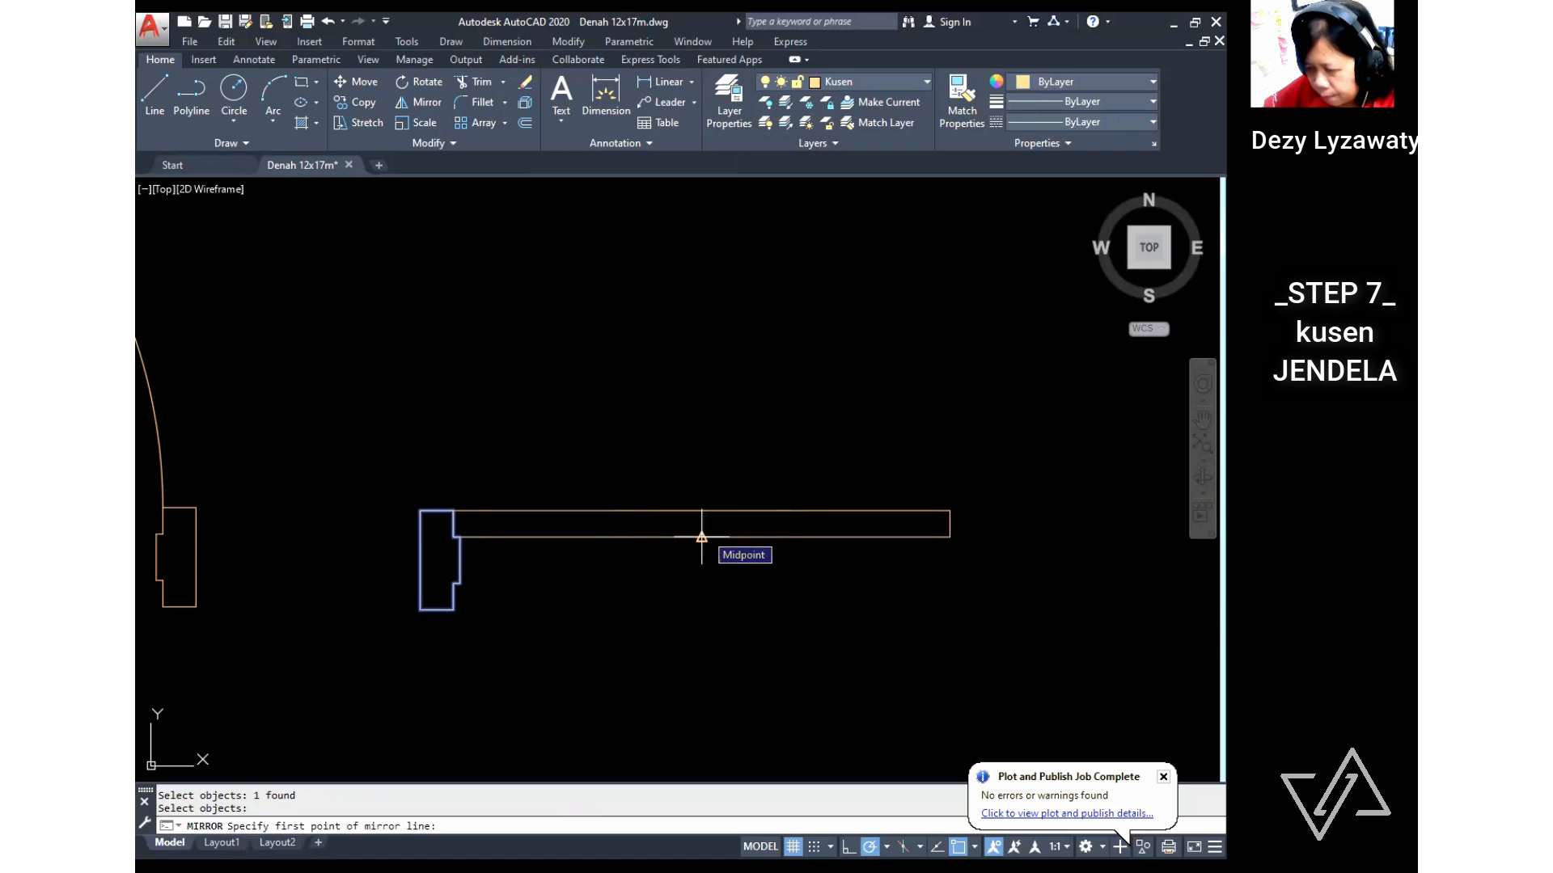
pyautogui.click(701, 537)
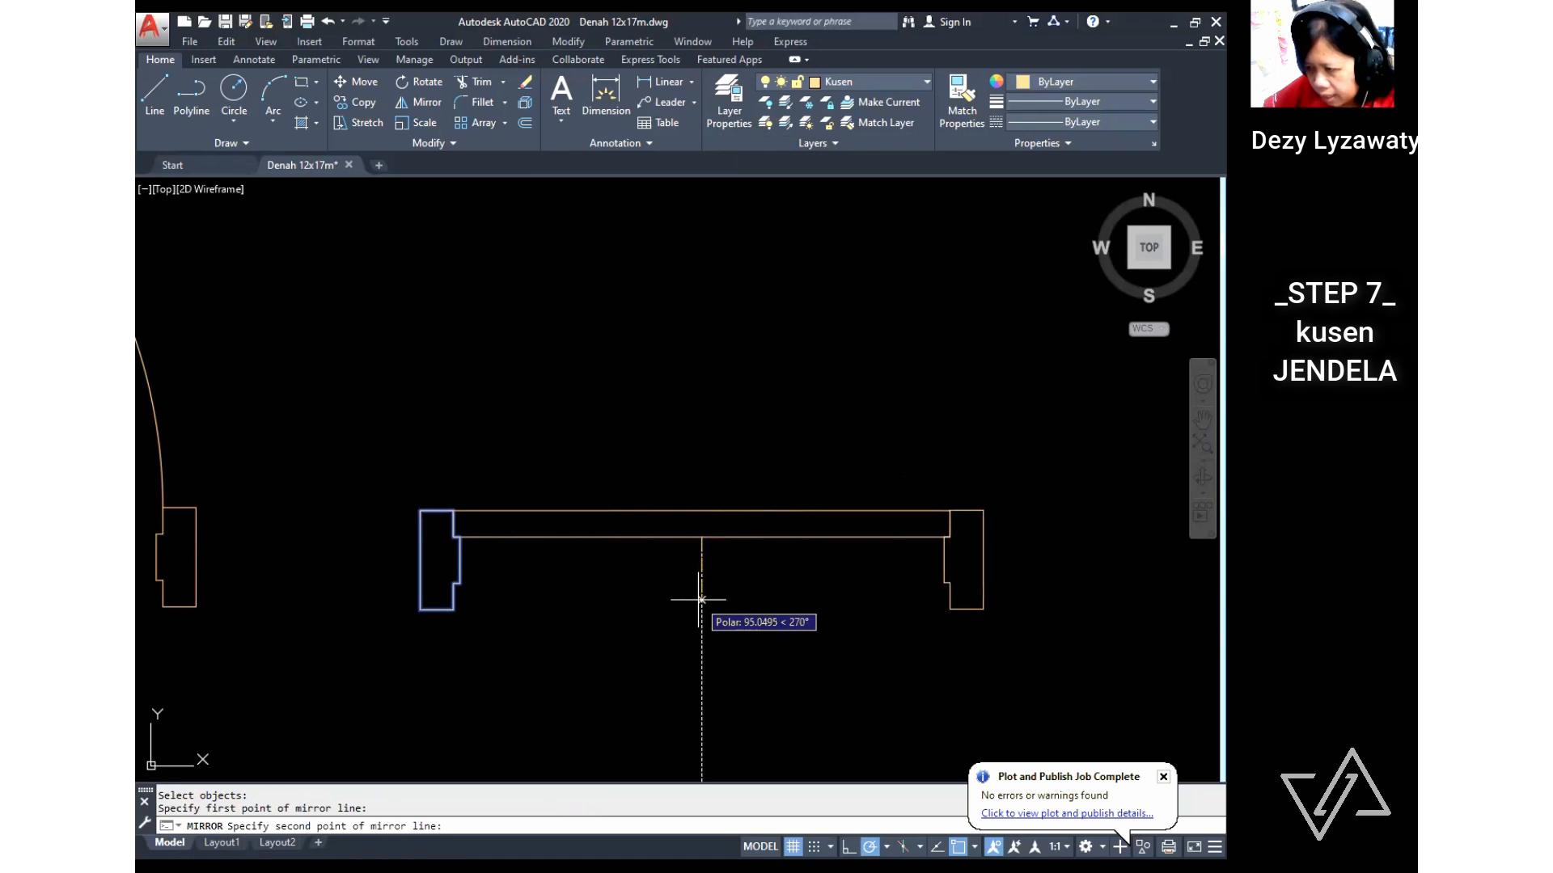
pyautogui.click(702, 628)
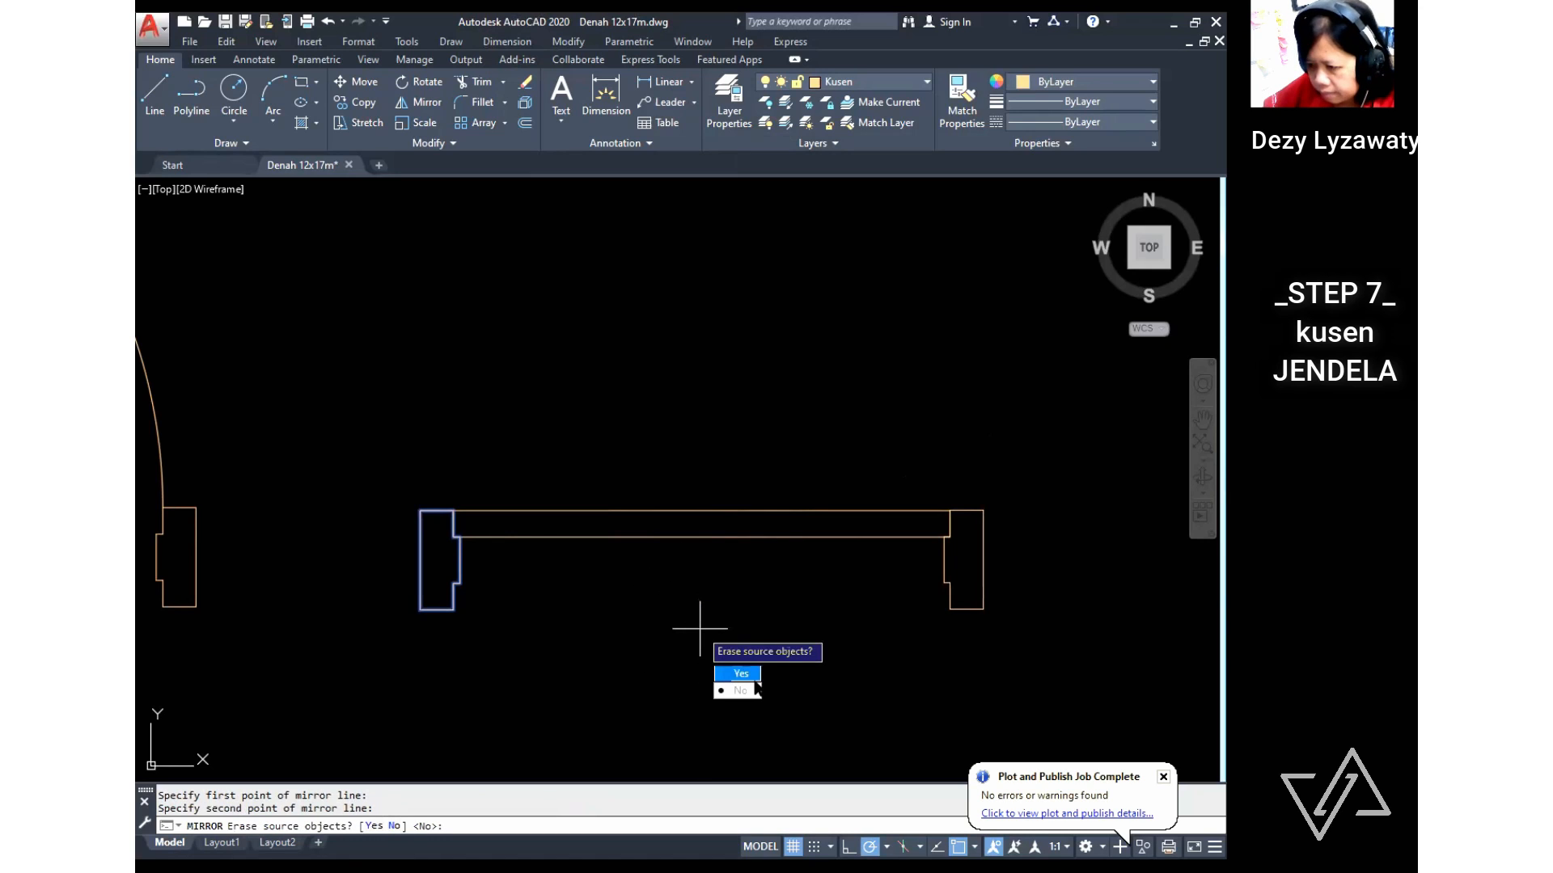
pyautogui.press('Return')
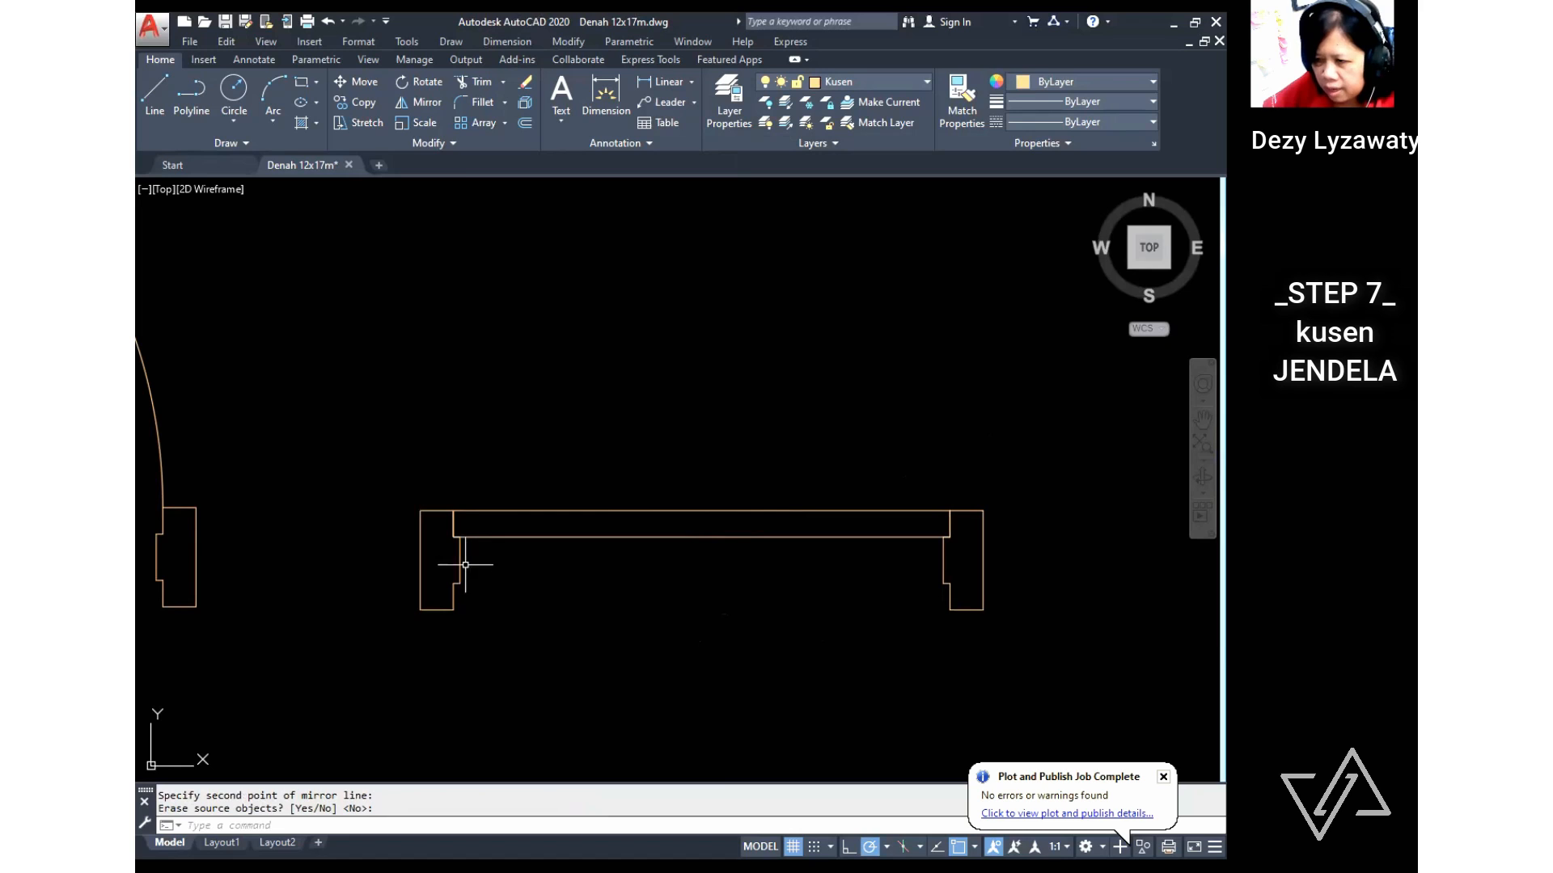
# Step: Draw a 100 by 40 rectangle up and to the right from the left frame profile's lower-right corner
pyautogui.click(453, 40)
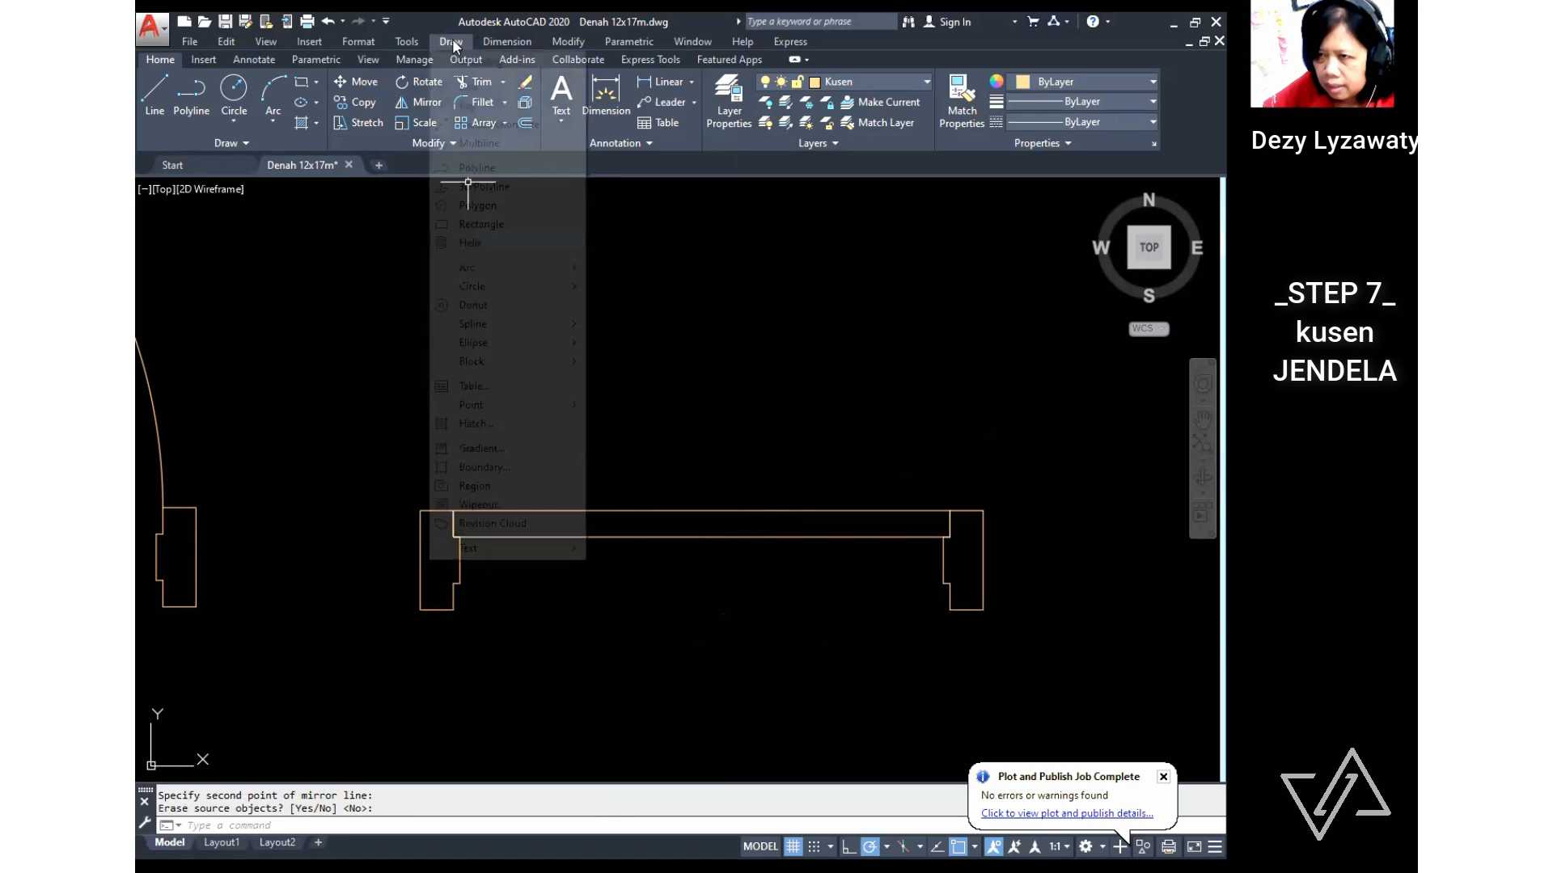
pyautogui.click(495, 224)
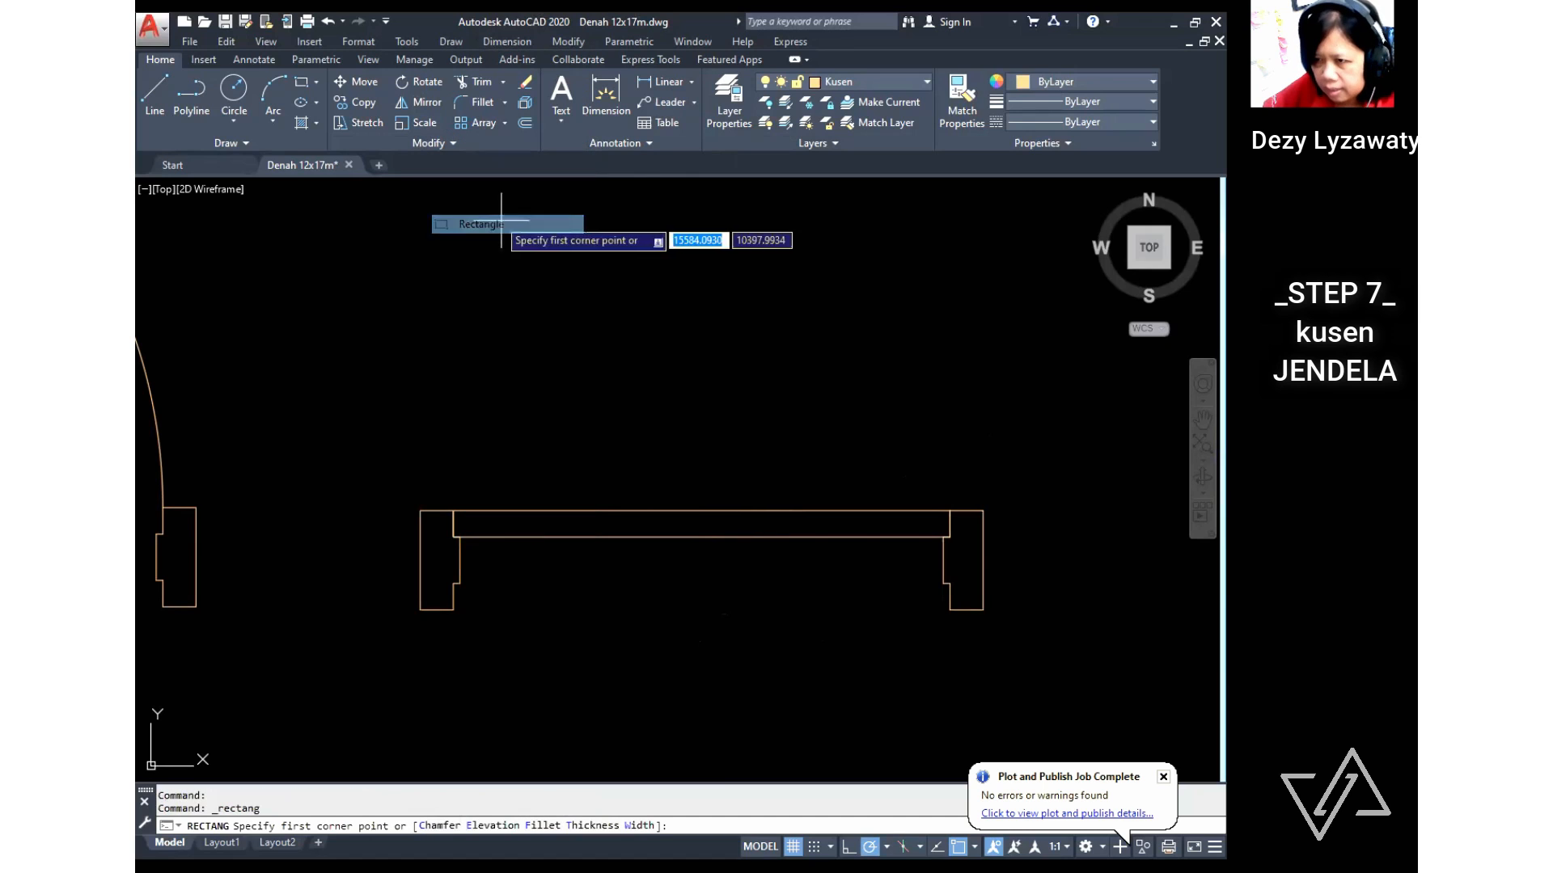
pyautogui.click(453, 609)
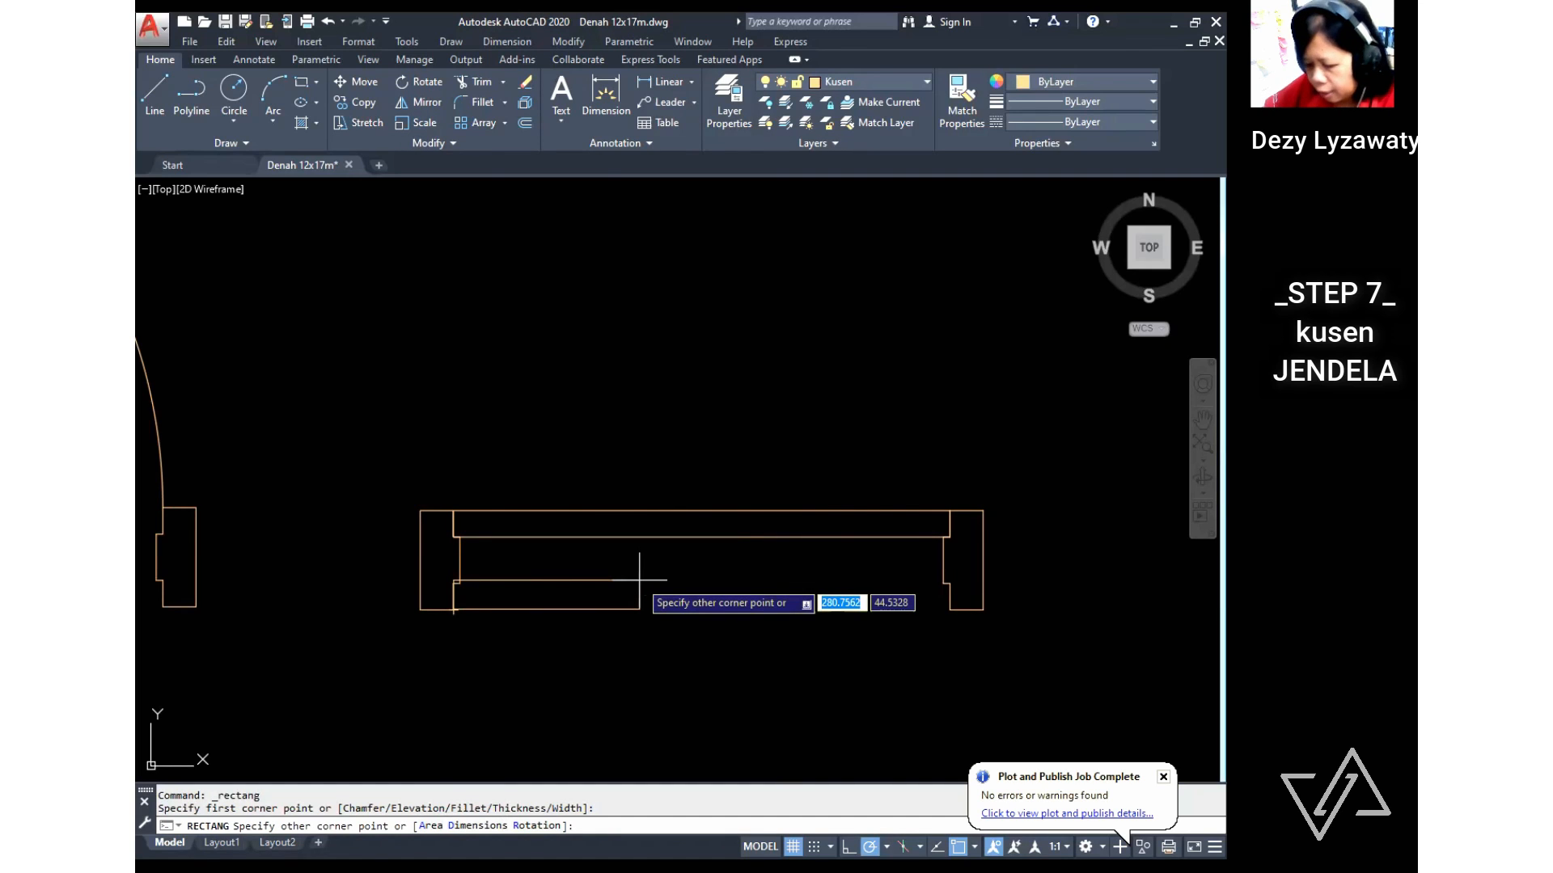
pyautogui.write('100')
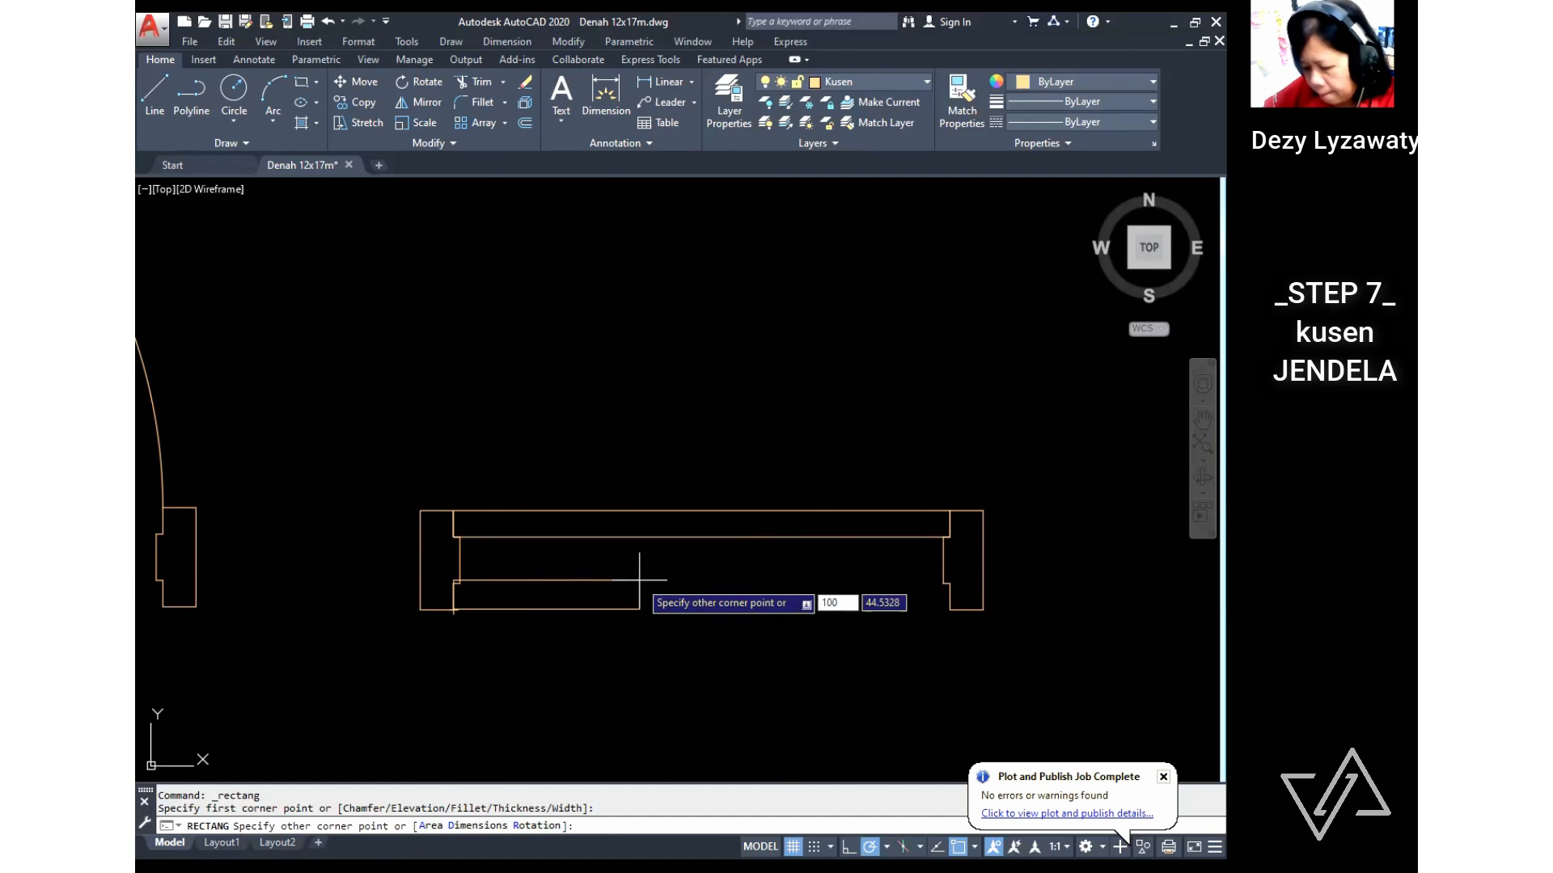
pyautogui.press('Tab')
pyautogui.write('40')
pyautogui.press('Return')
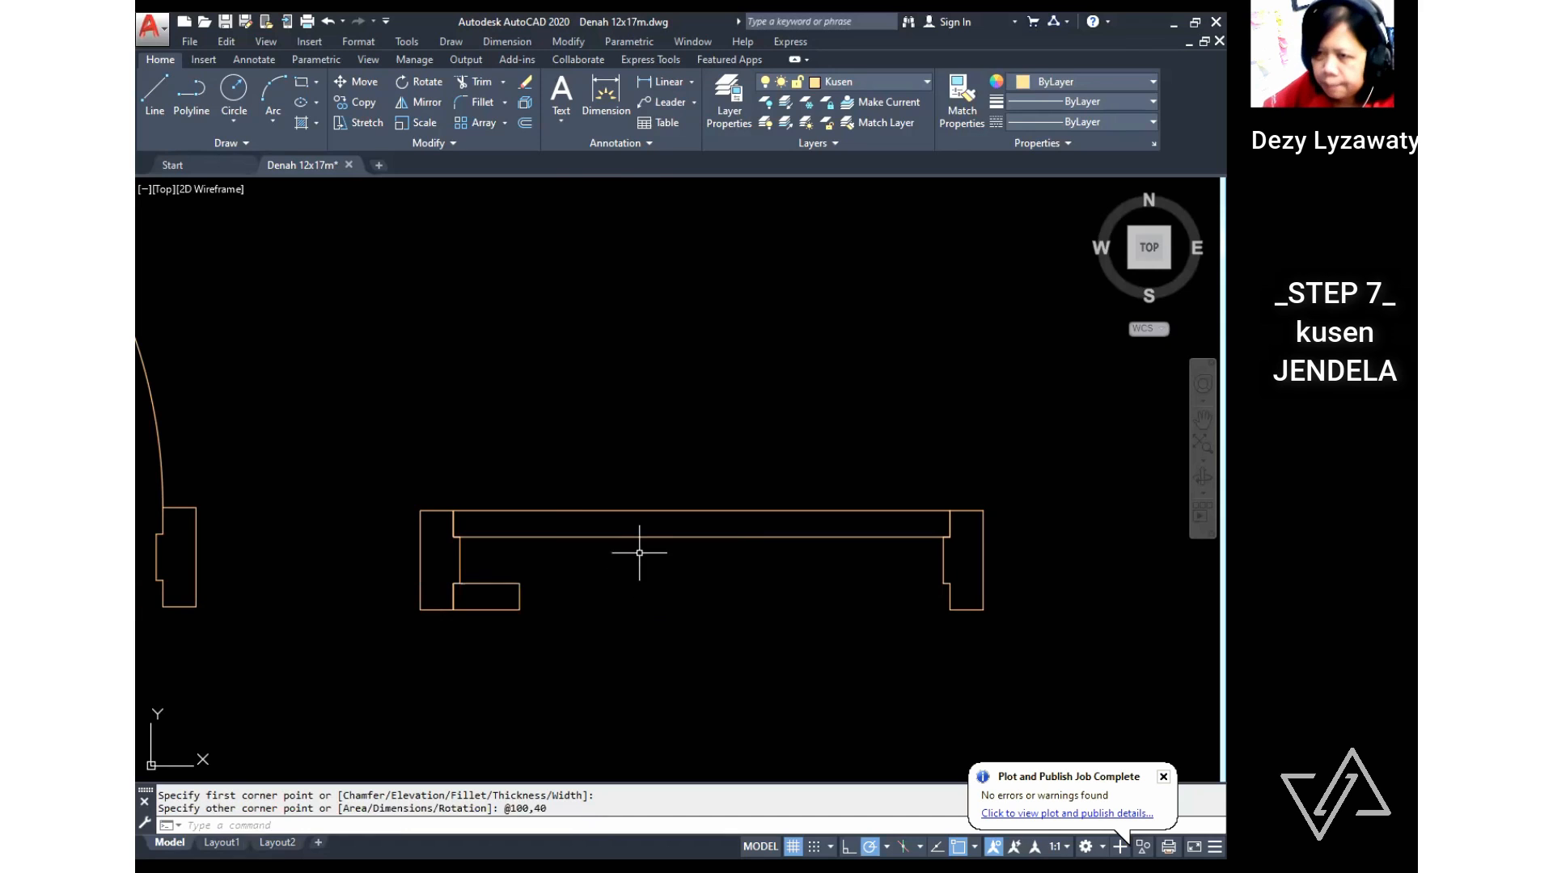
pyautogui.click(363, 105)
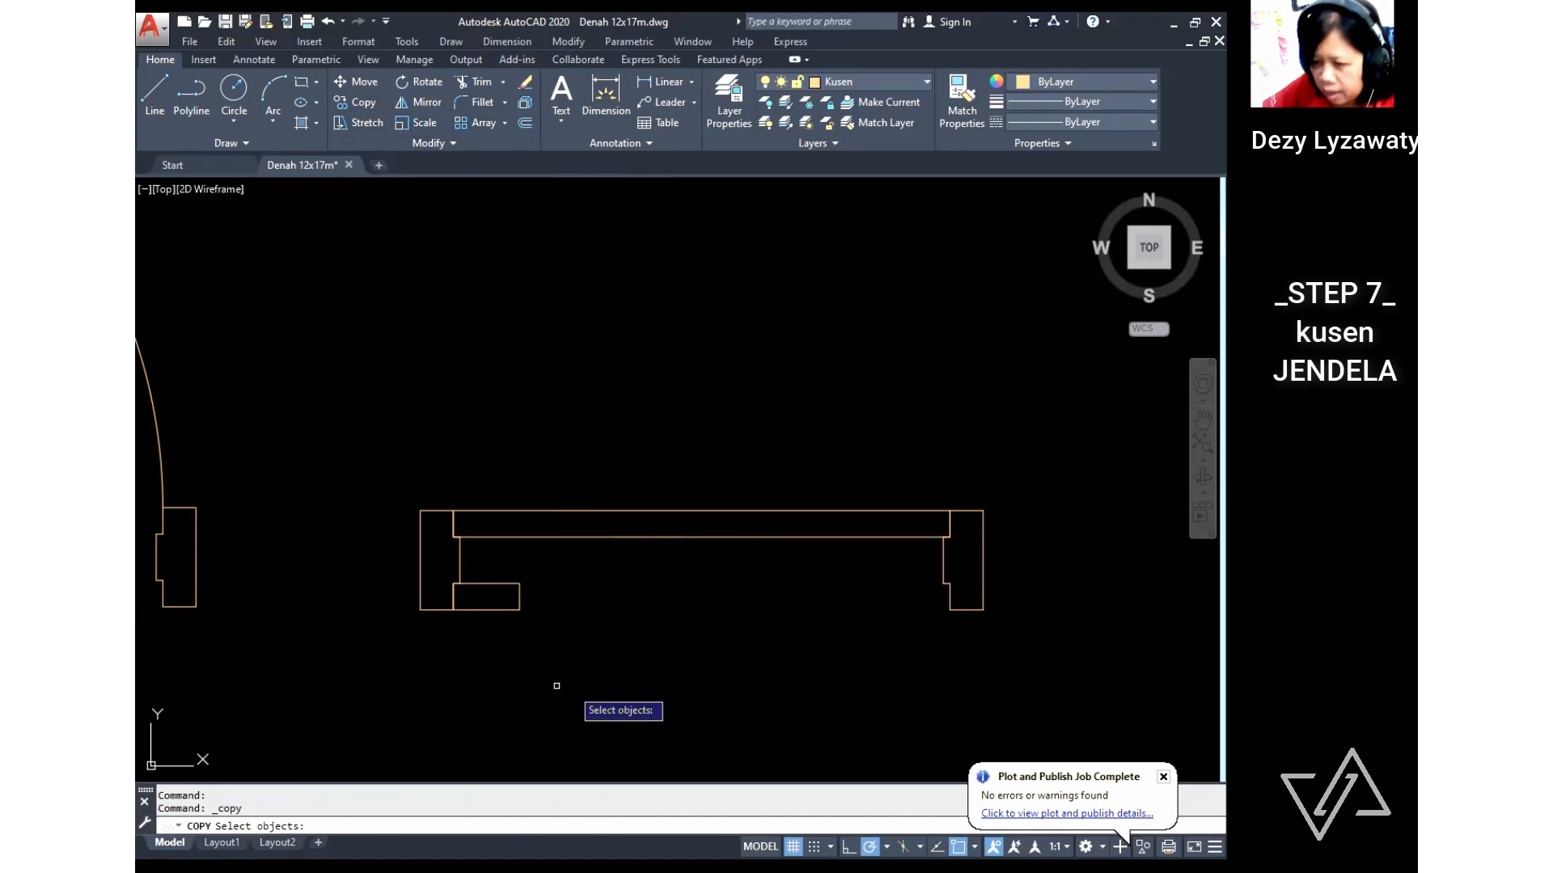
pyautogui.click(520, 590)
pyautogui.press('Return')
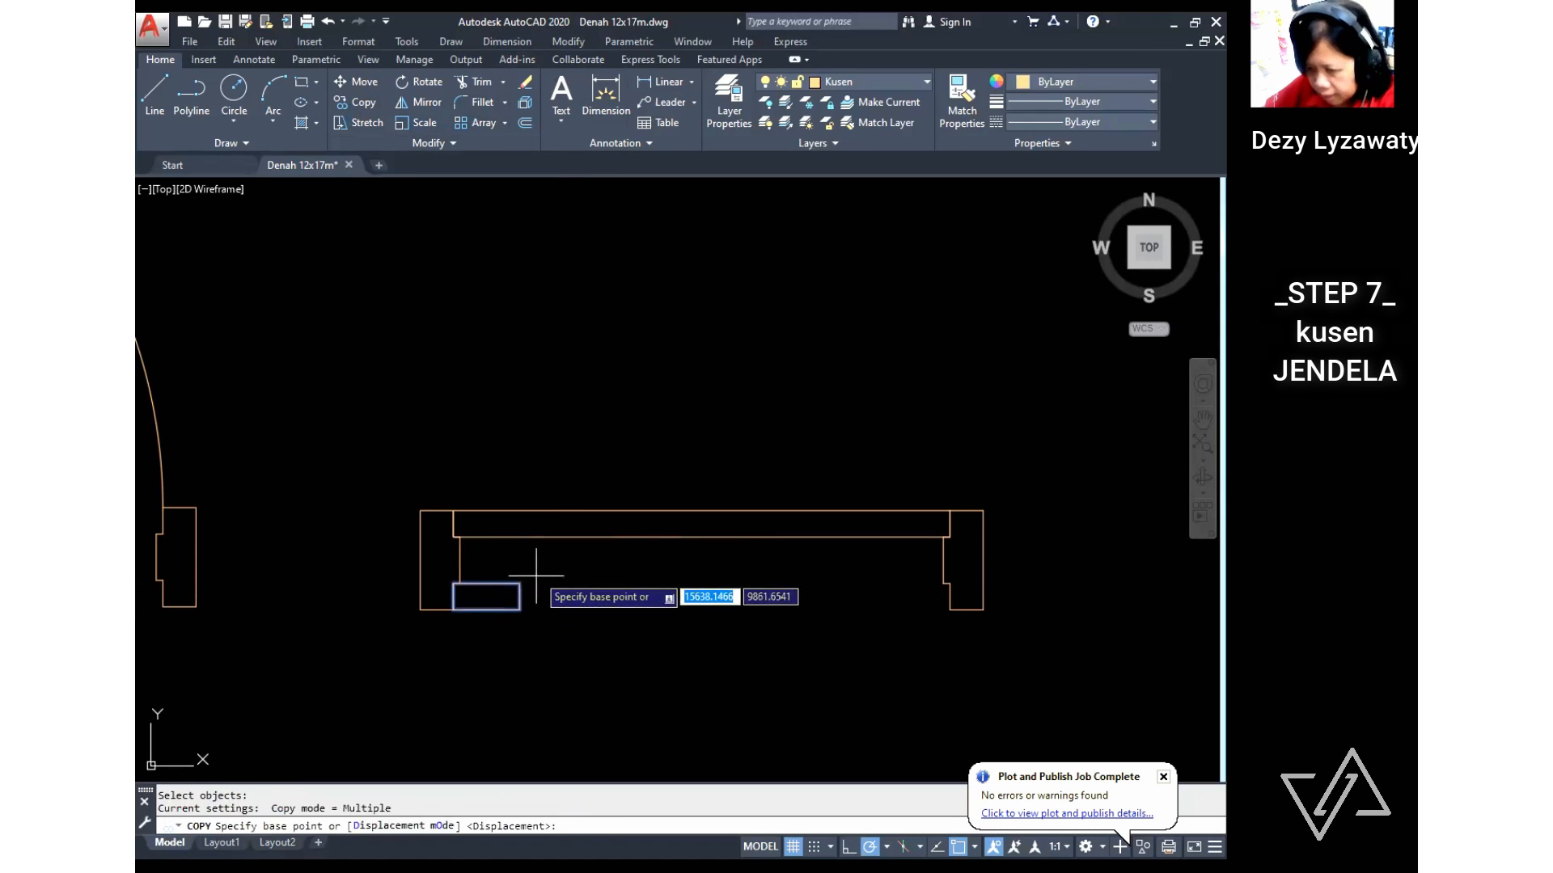
pyautogui.click(520, 583)
pyautogui.press('Escape')
# Step: Copy the 100 by 40 rectangle from its lower-right corner to the right frame profile's lower-left corner
pyautogui.rightClick(513, 392)
pyautogui.click(534, 409)
pyautogui.click(537, 600)
pyautogui.click(516, 615)
pyautogui.press('Return')
pyautogui.click(519, 609)
pyautogui.click(950, 609)
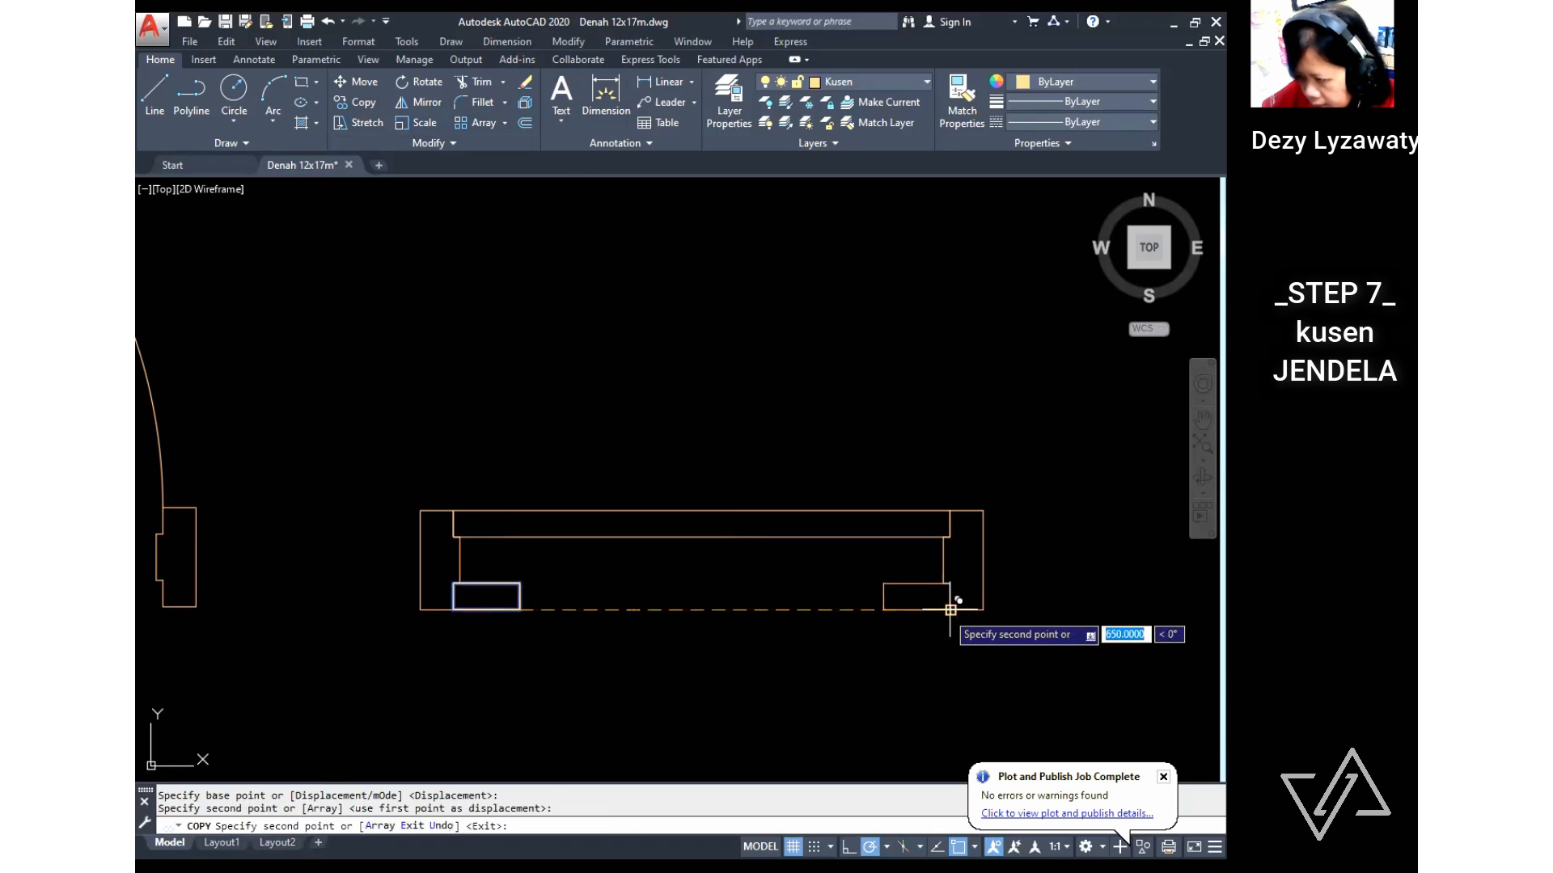
pyautogui.press('Escape')
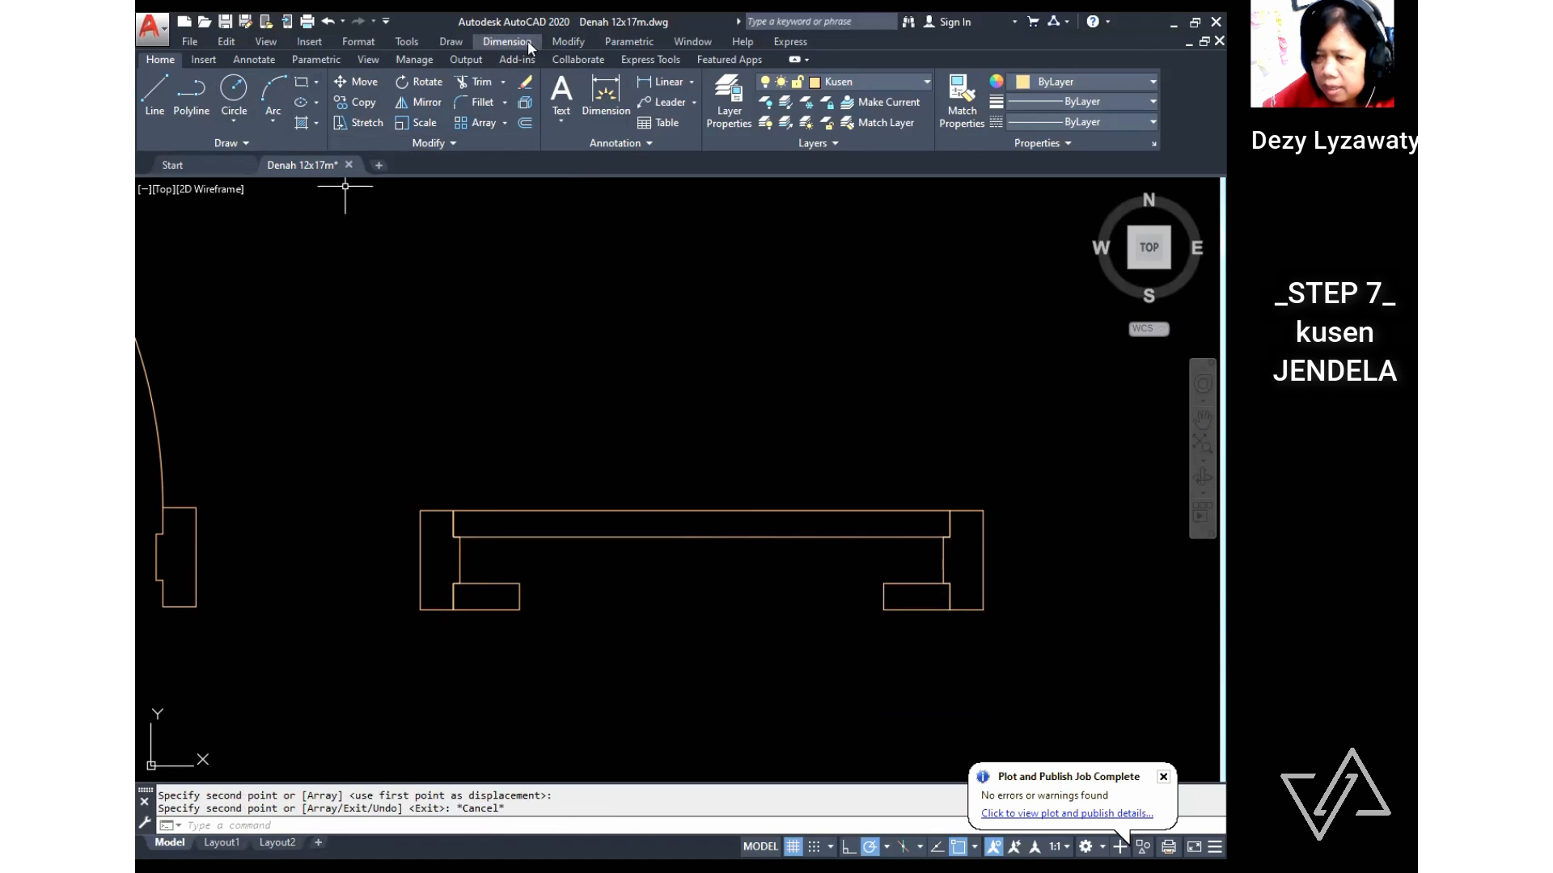
# Step: Draw a line joining the upper inner corners of the two 100 by 40 rectangles
pyautogui.click(449, 41)
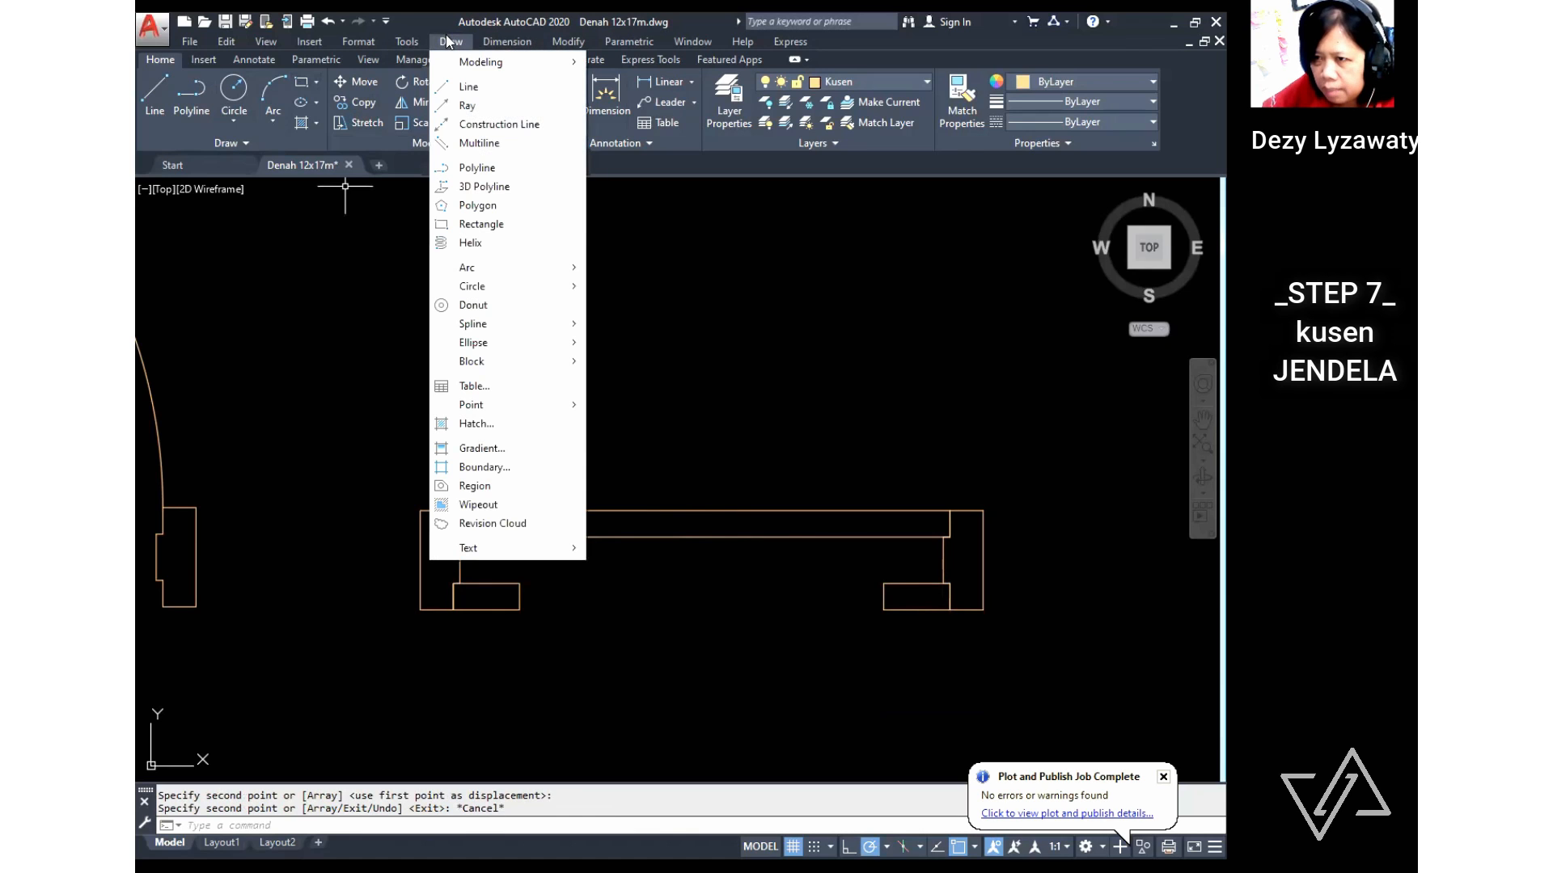
pyautogui.click(483, 170)
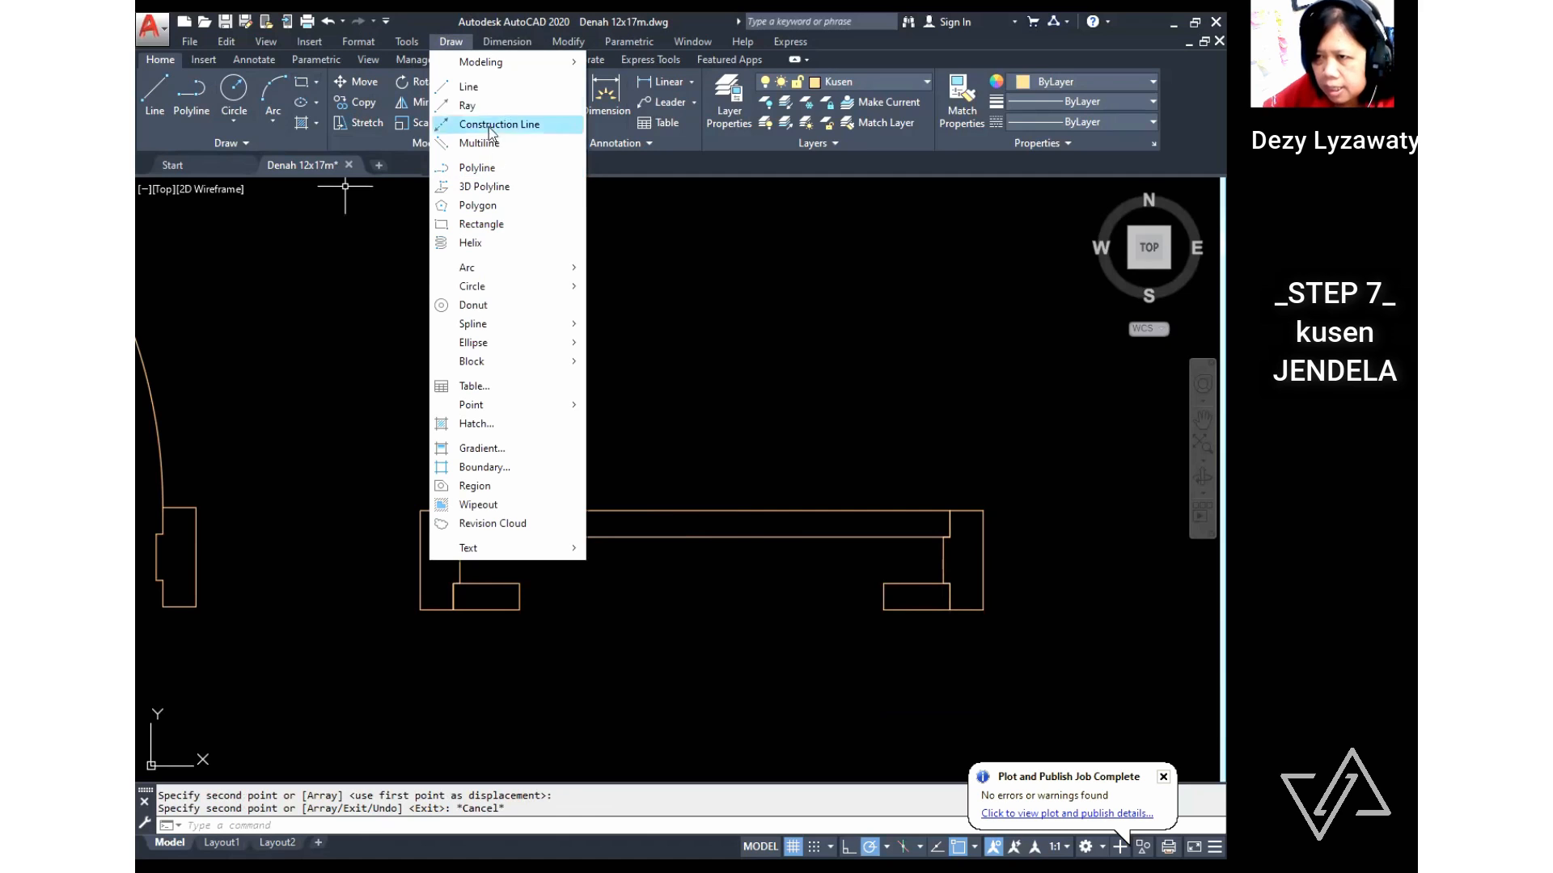
pyautogui.click(477, 92)
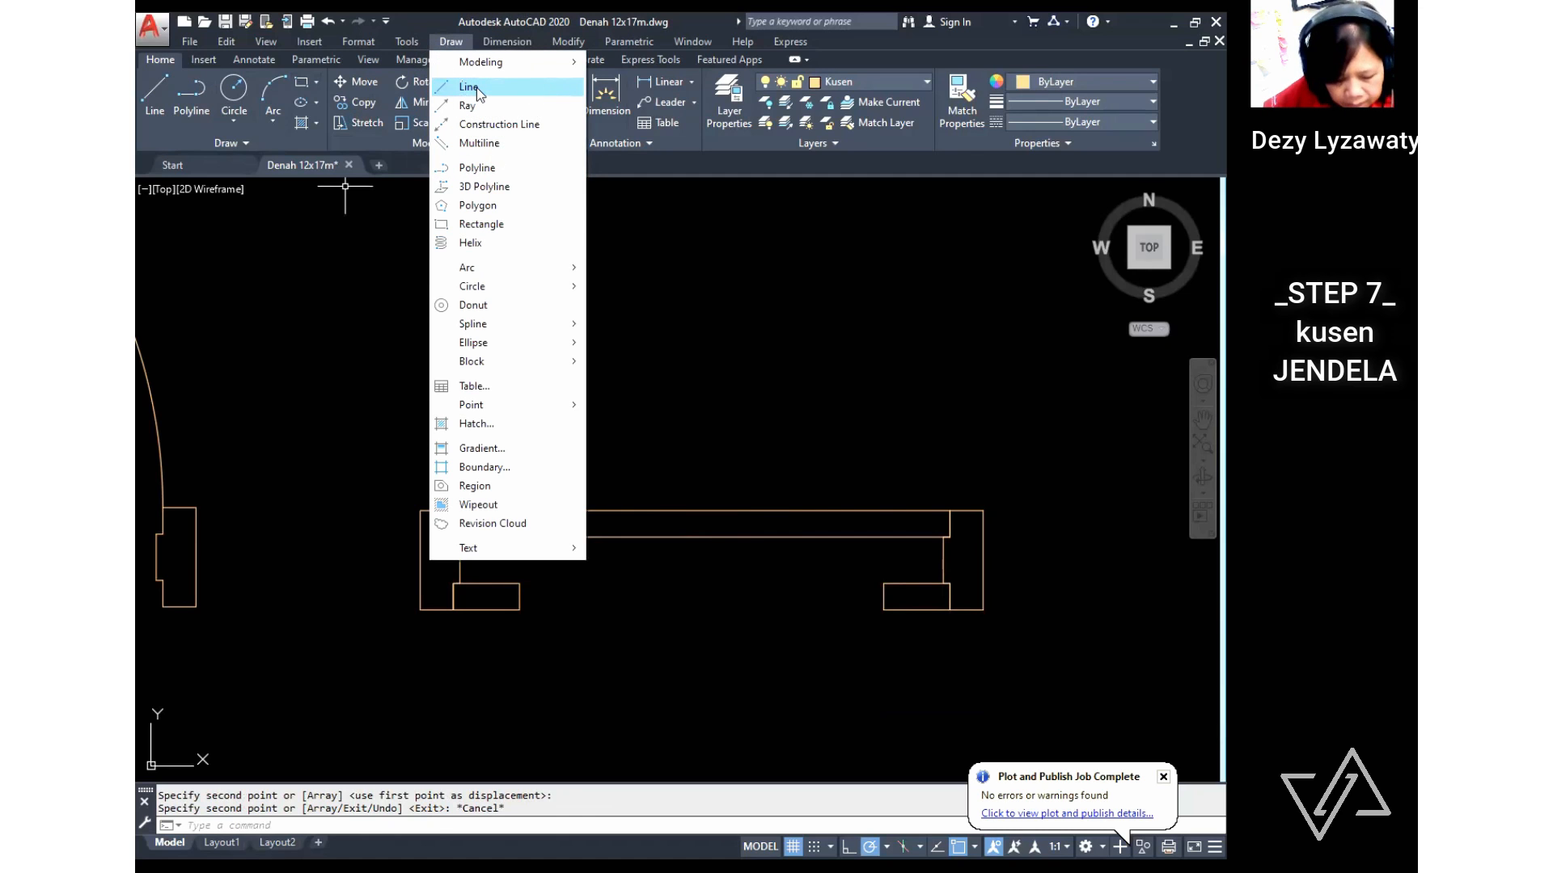
pyautogui.click(477, 87)
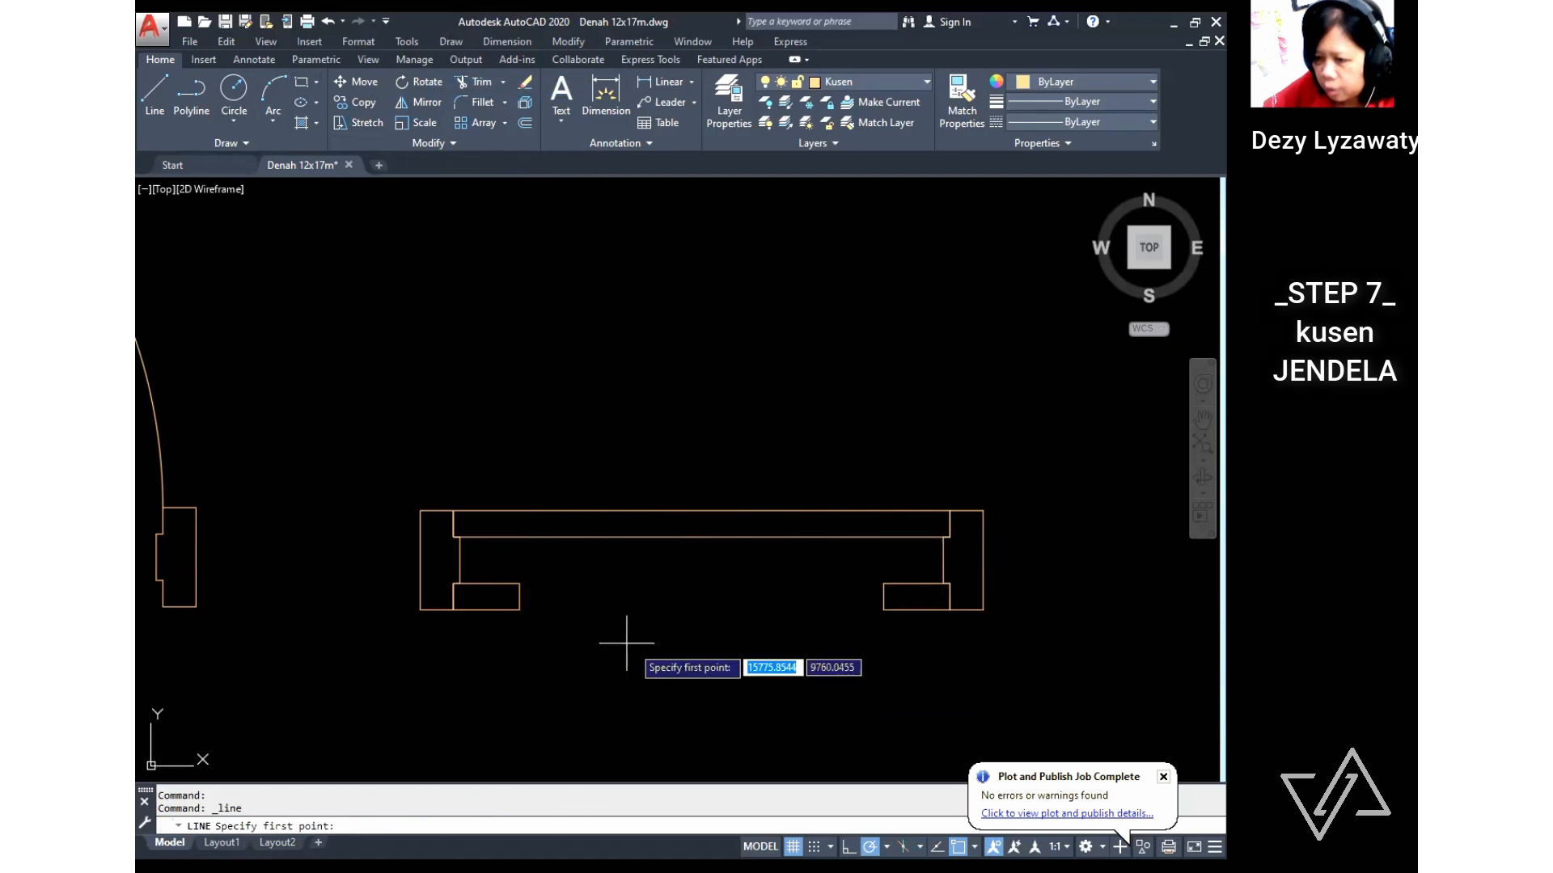
pyautogui.click(519, 582)
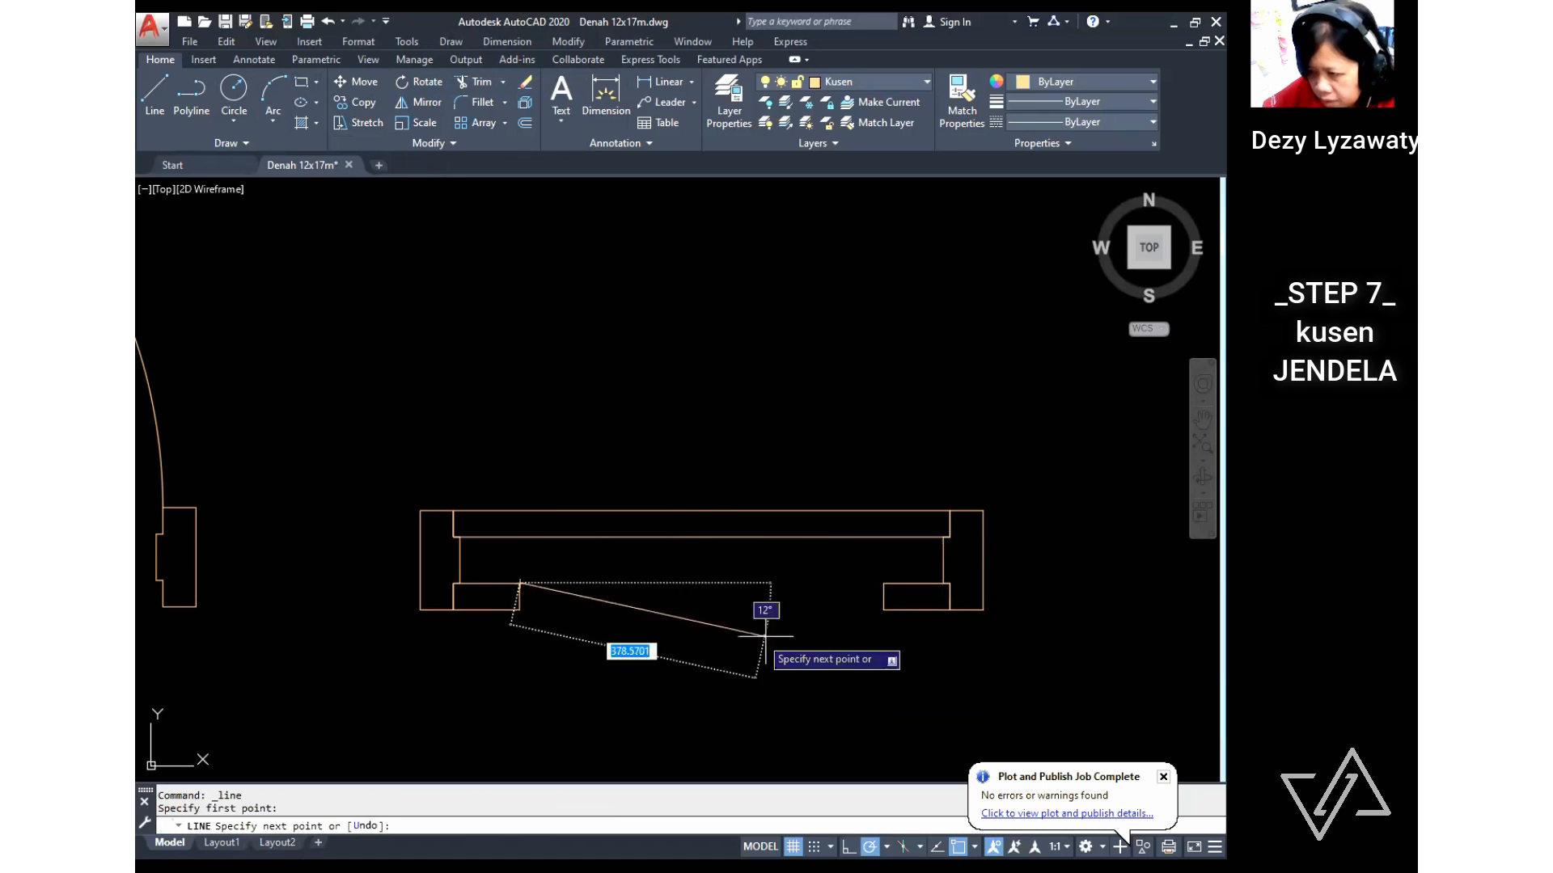
pyautogui.click(883, 584)
pyautogui.press('Return')
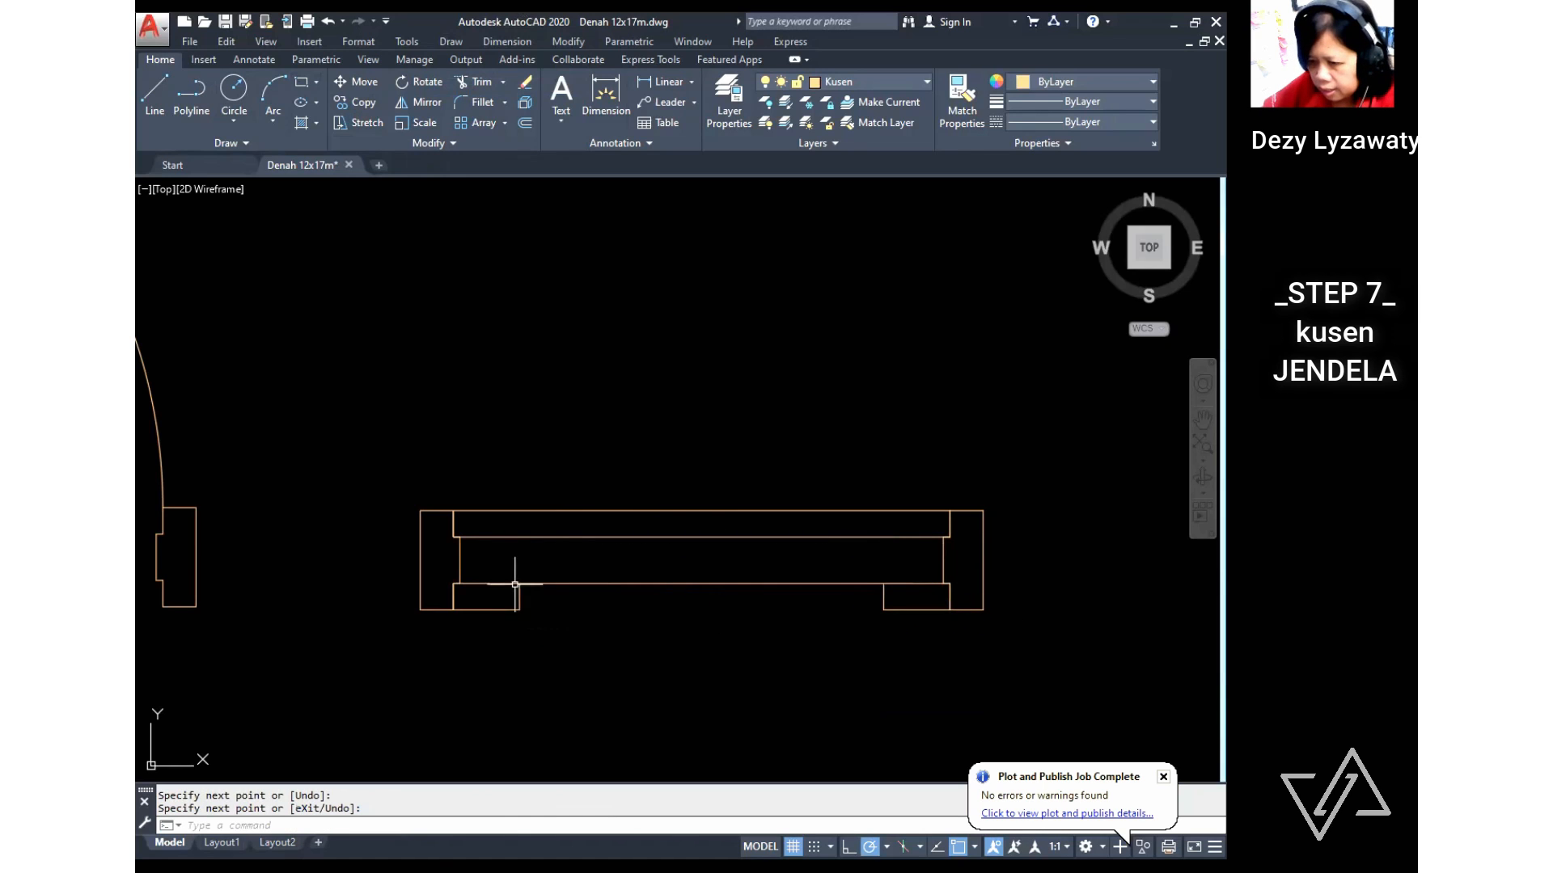
# Step: Draw a line between the midpoints of the facing short sides of the two small rectangles
pyautogui.press('Return')
pyautogui.click(519, 609)
pyautogui.press('Escape')
pyautogui.press('Return')
pyautogui.click(519, 596)
pyautogui.click(884, 596)
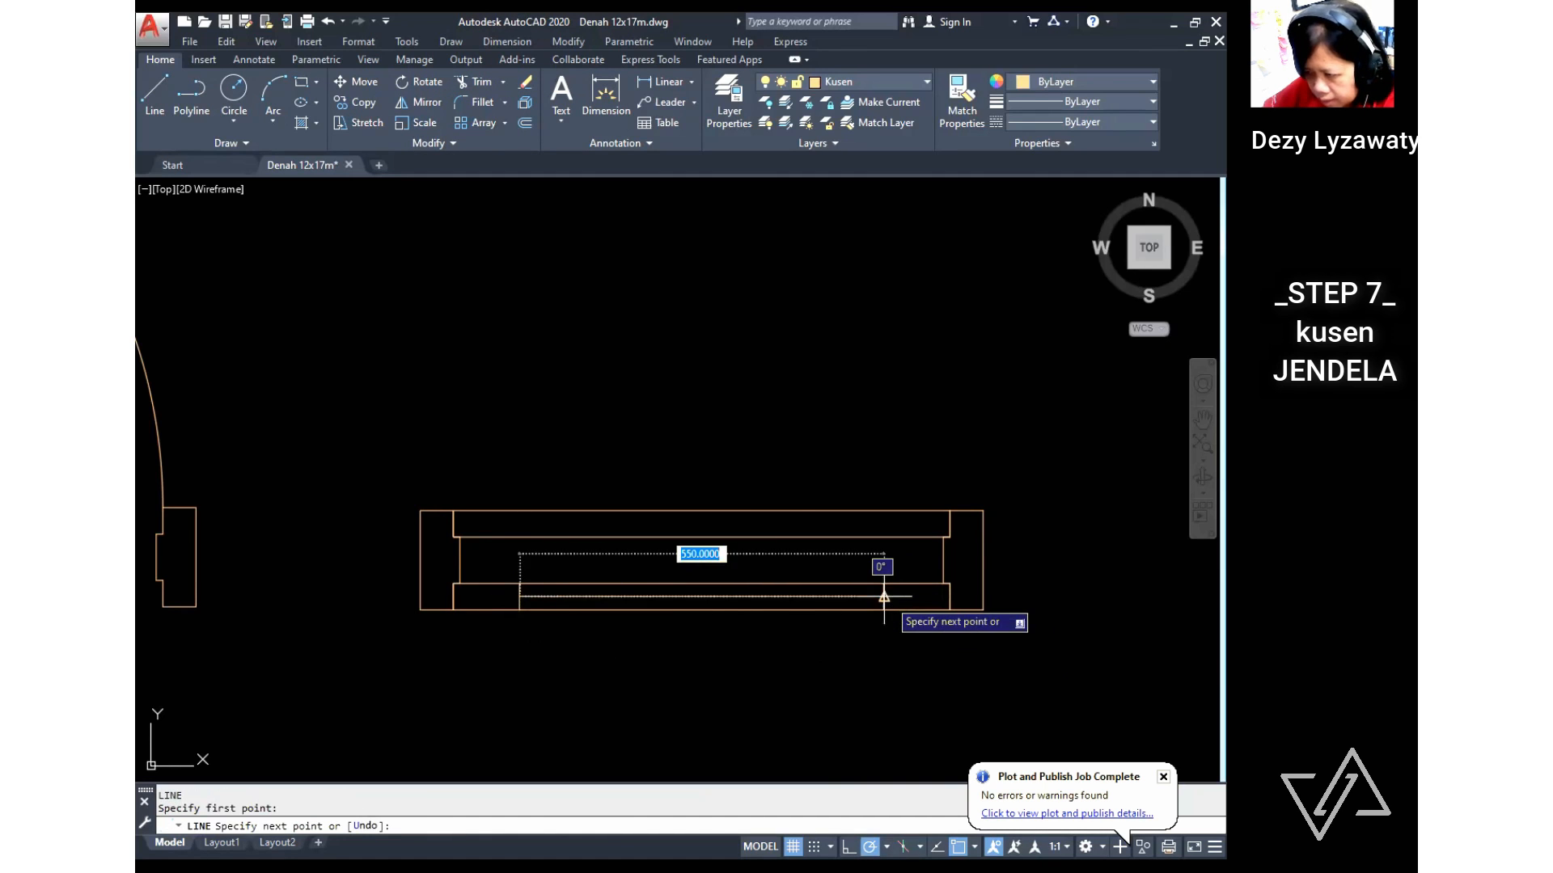
pyautogui.press('Return')
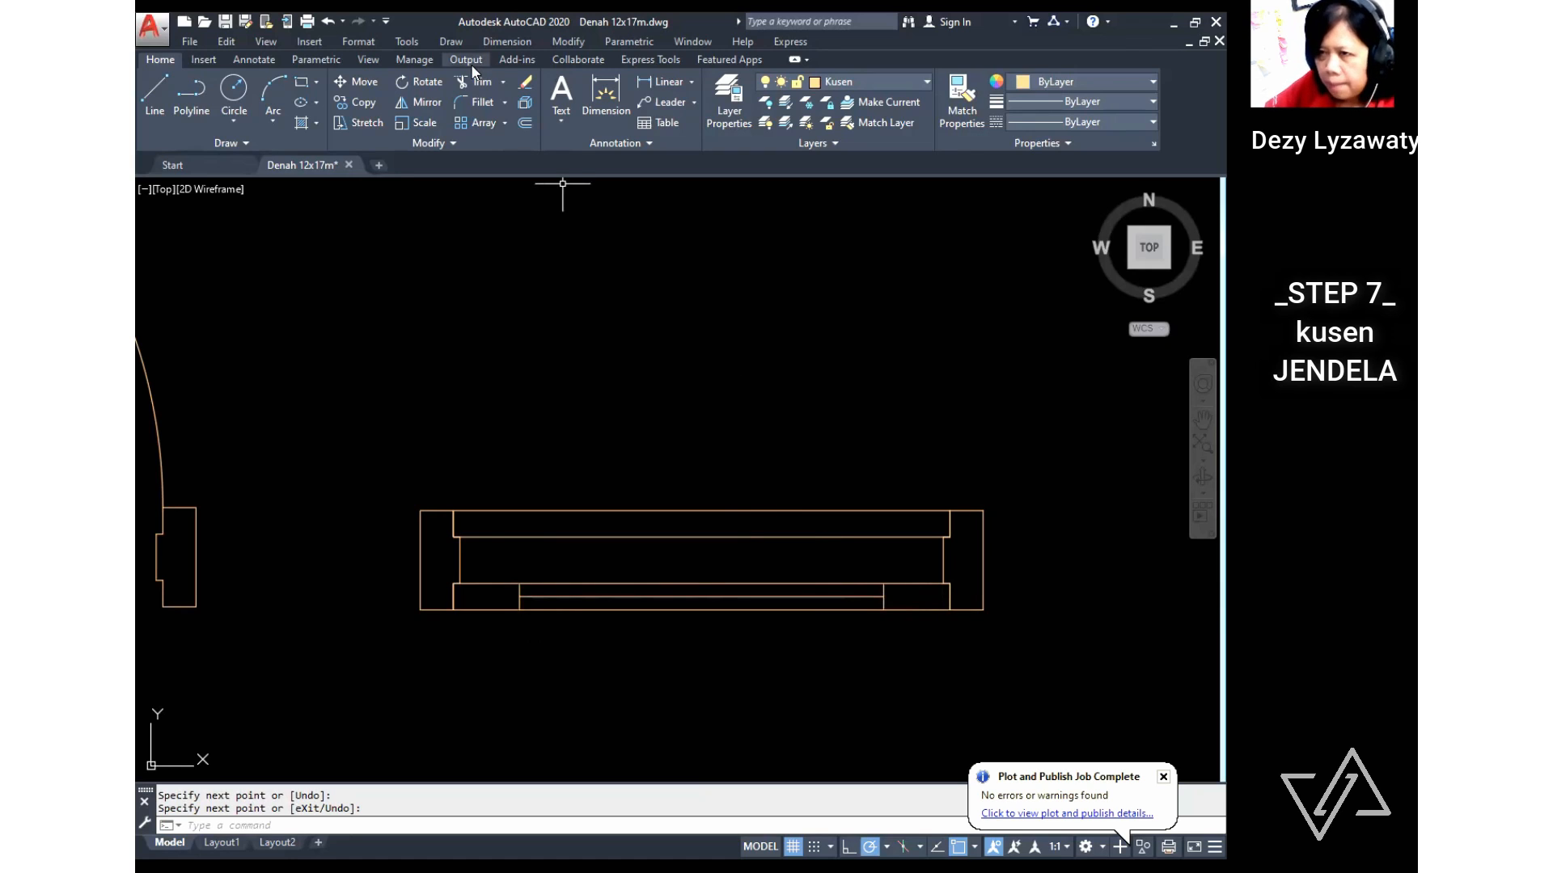
# Step: Start a block definition named JENDELA SINGLE with its base point at the window frame's upper-left corner
pyautogui.click(458, 39)
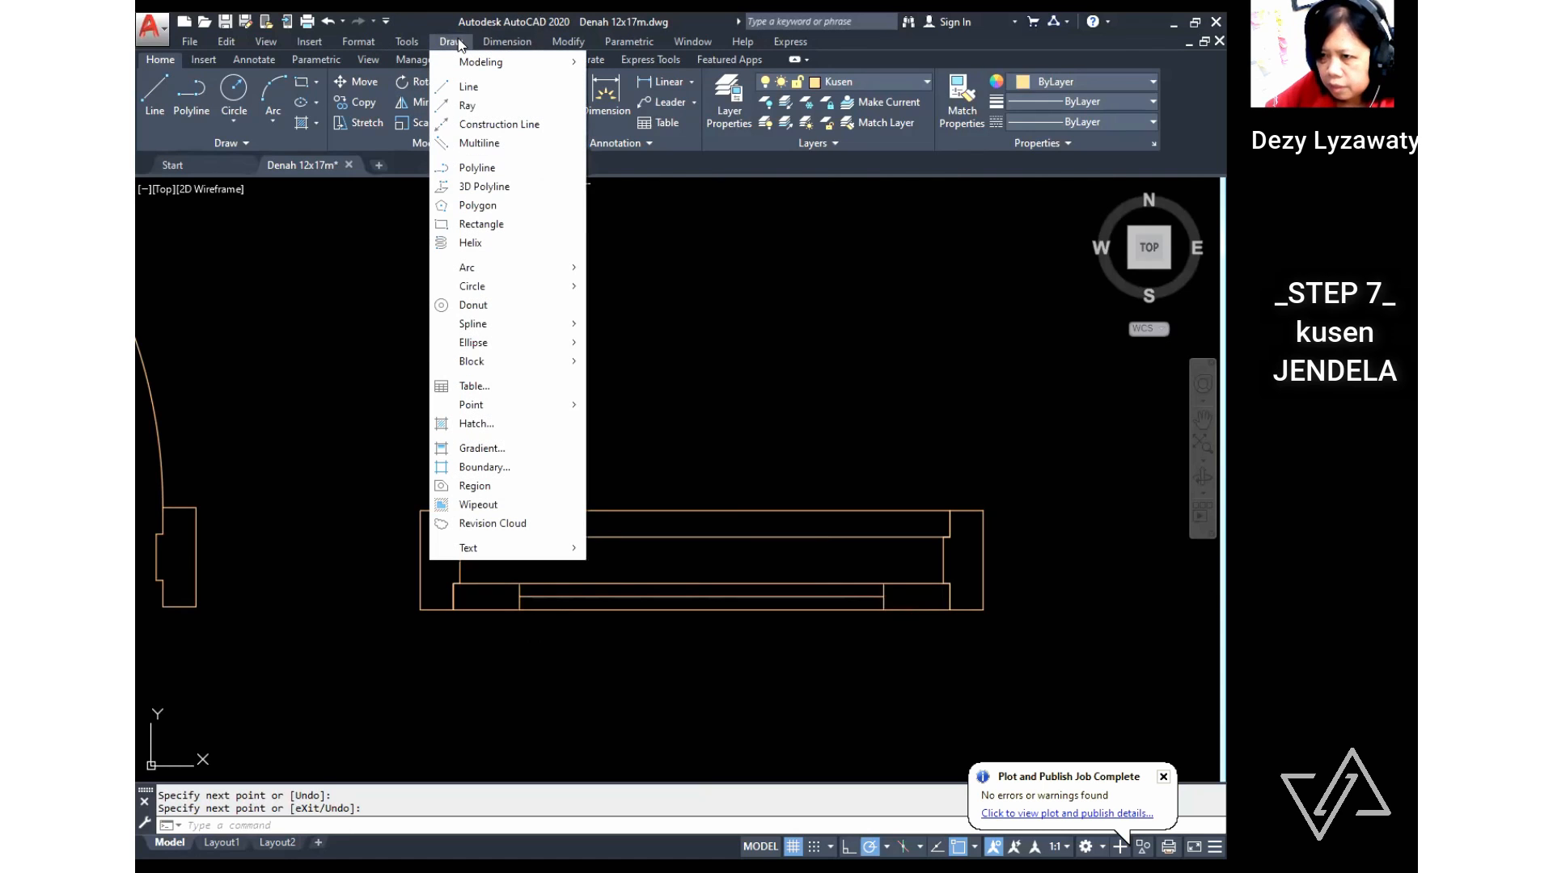
pyautogui.moveTo(524, 361)
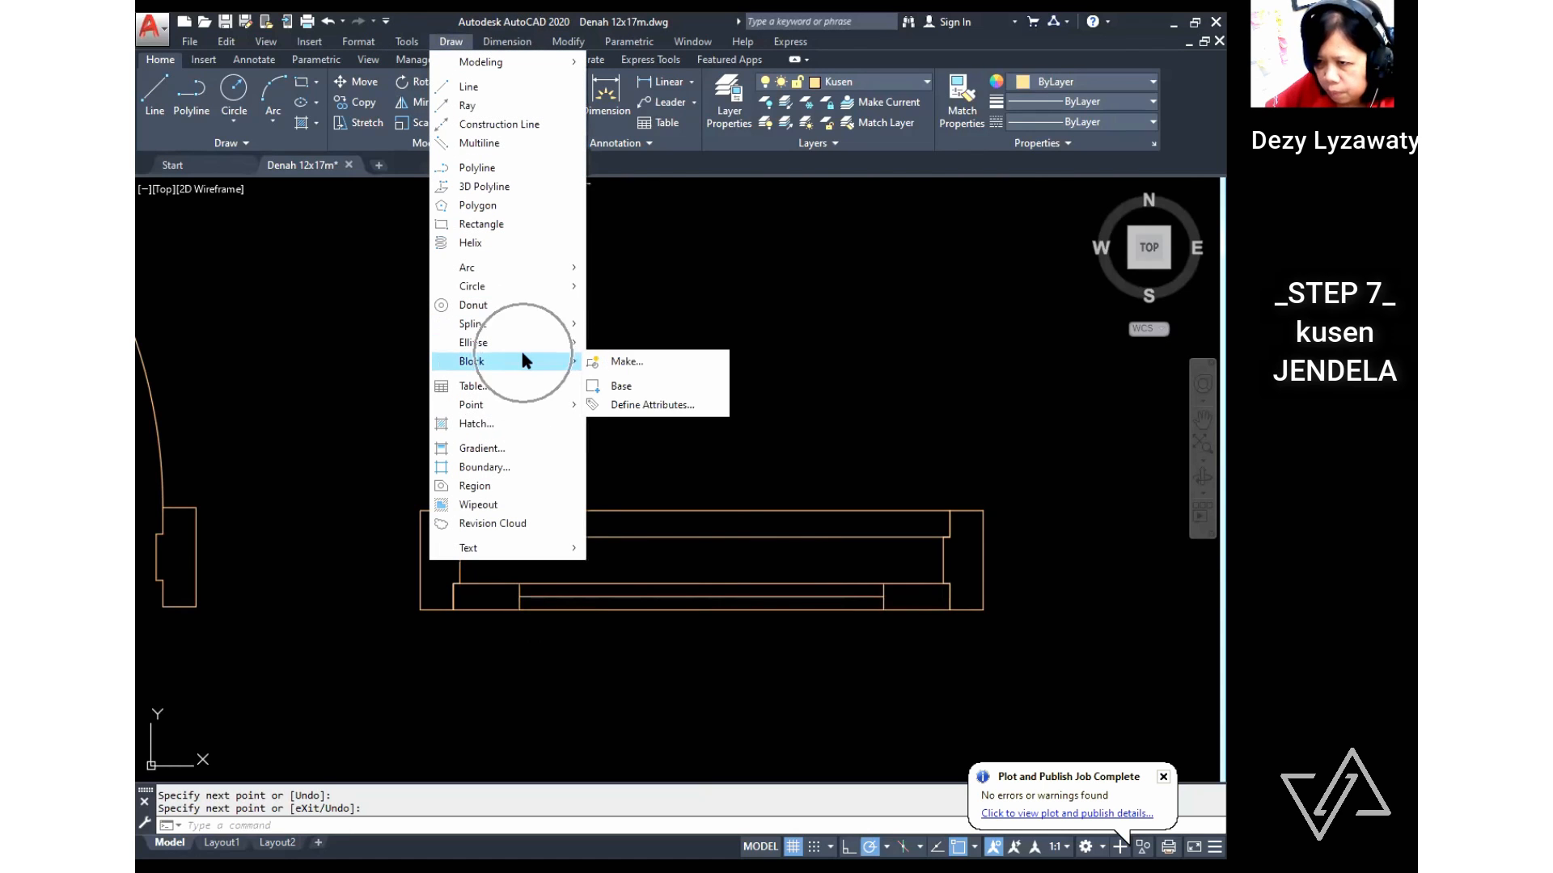
pyautogui.click(645, 362)
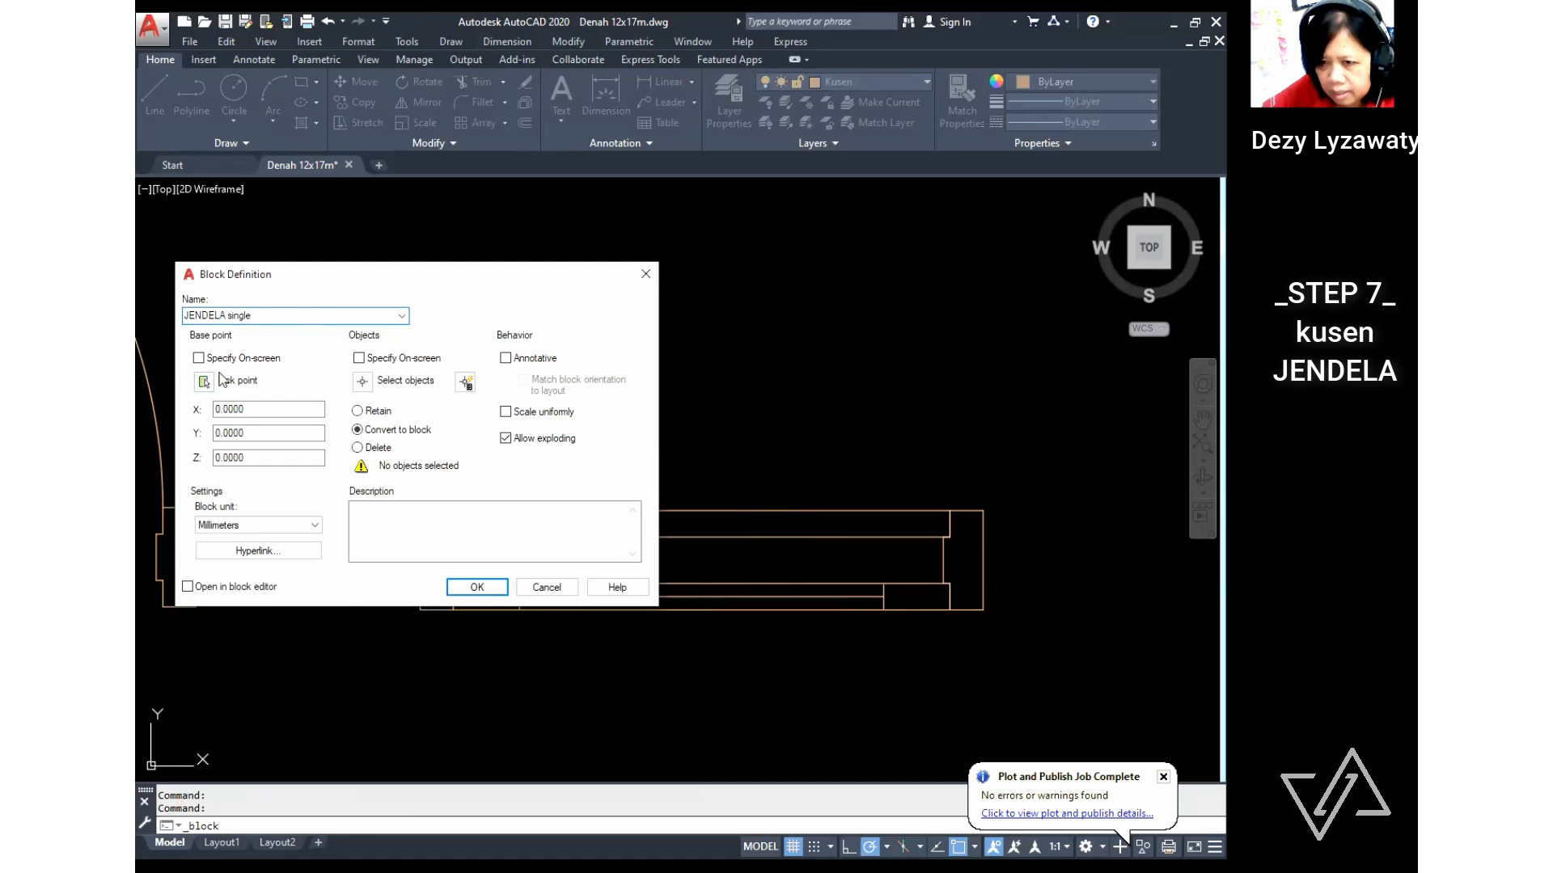
pyautogui.moveTo(229, 315); pyautogui.dragTo(353, 322)
pyautogui.write('SINGLE')
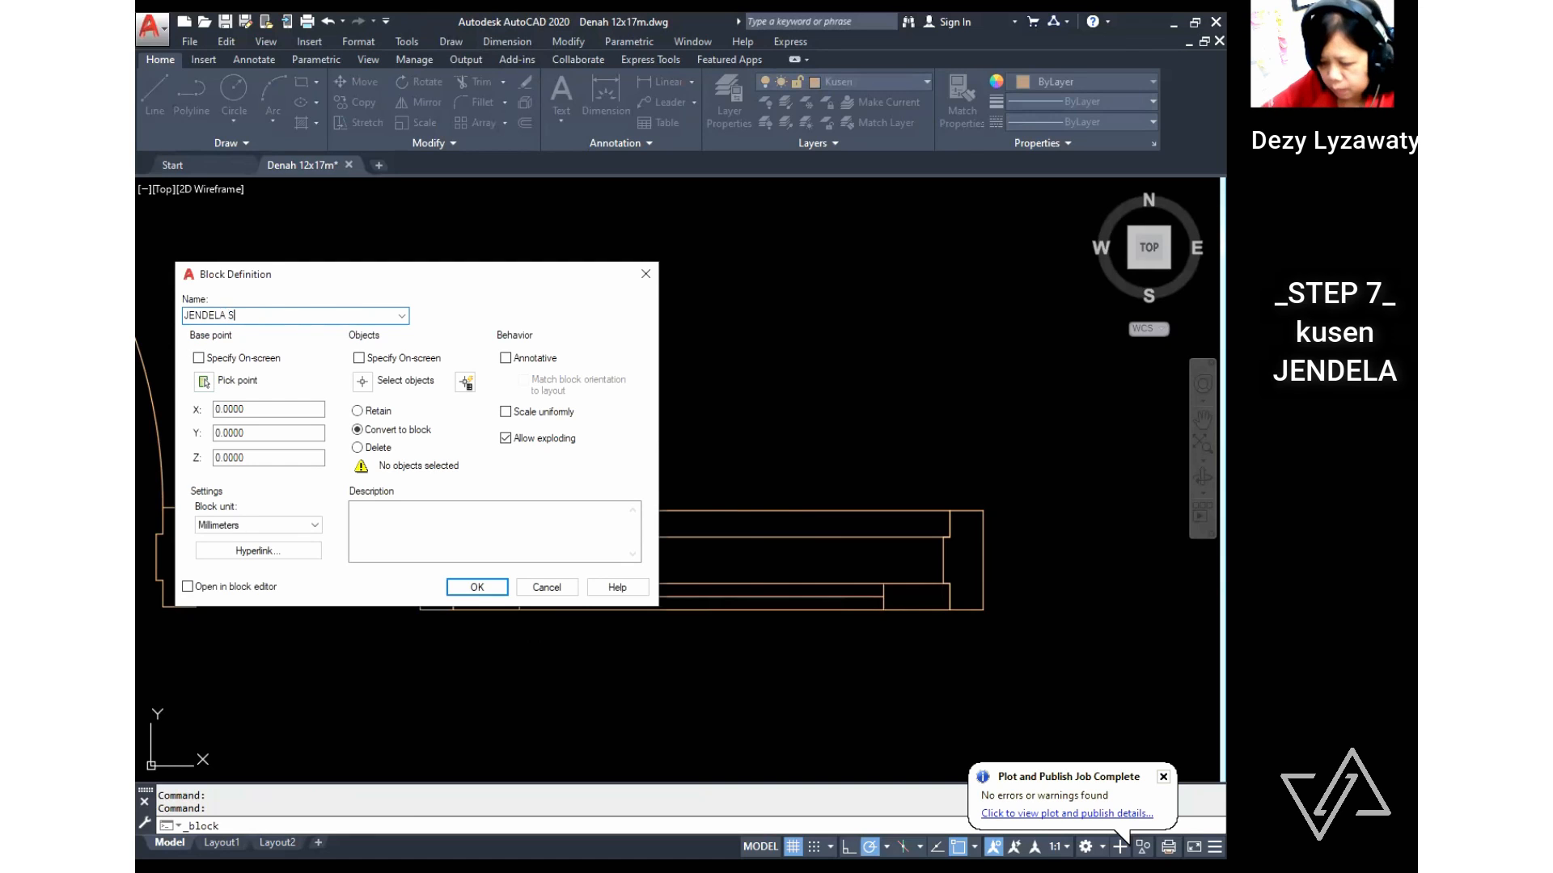
pyautogui.click(234, 391)
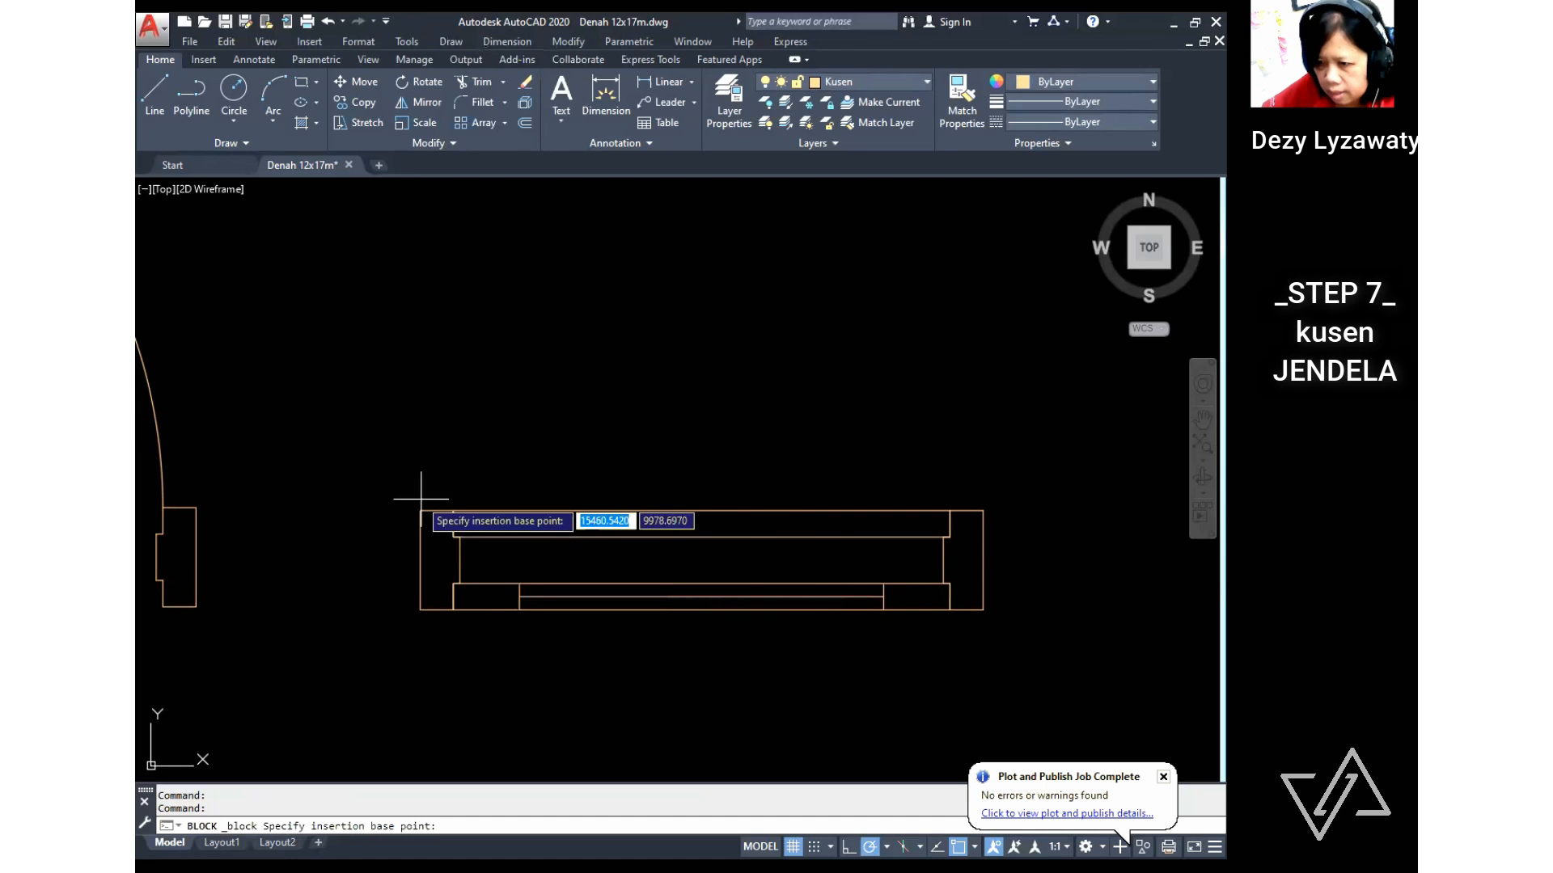
pyautogui.click(420, 511)
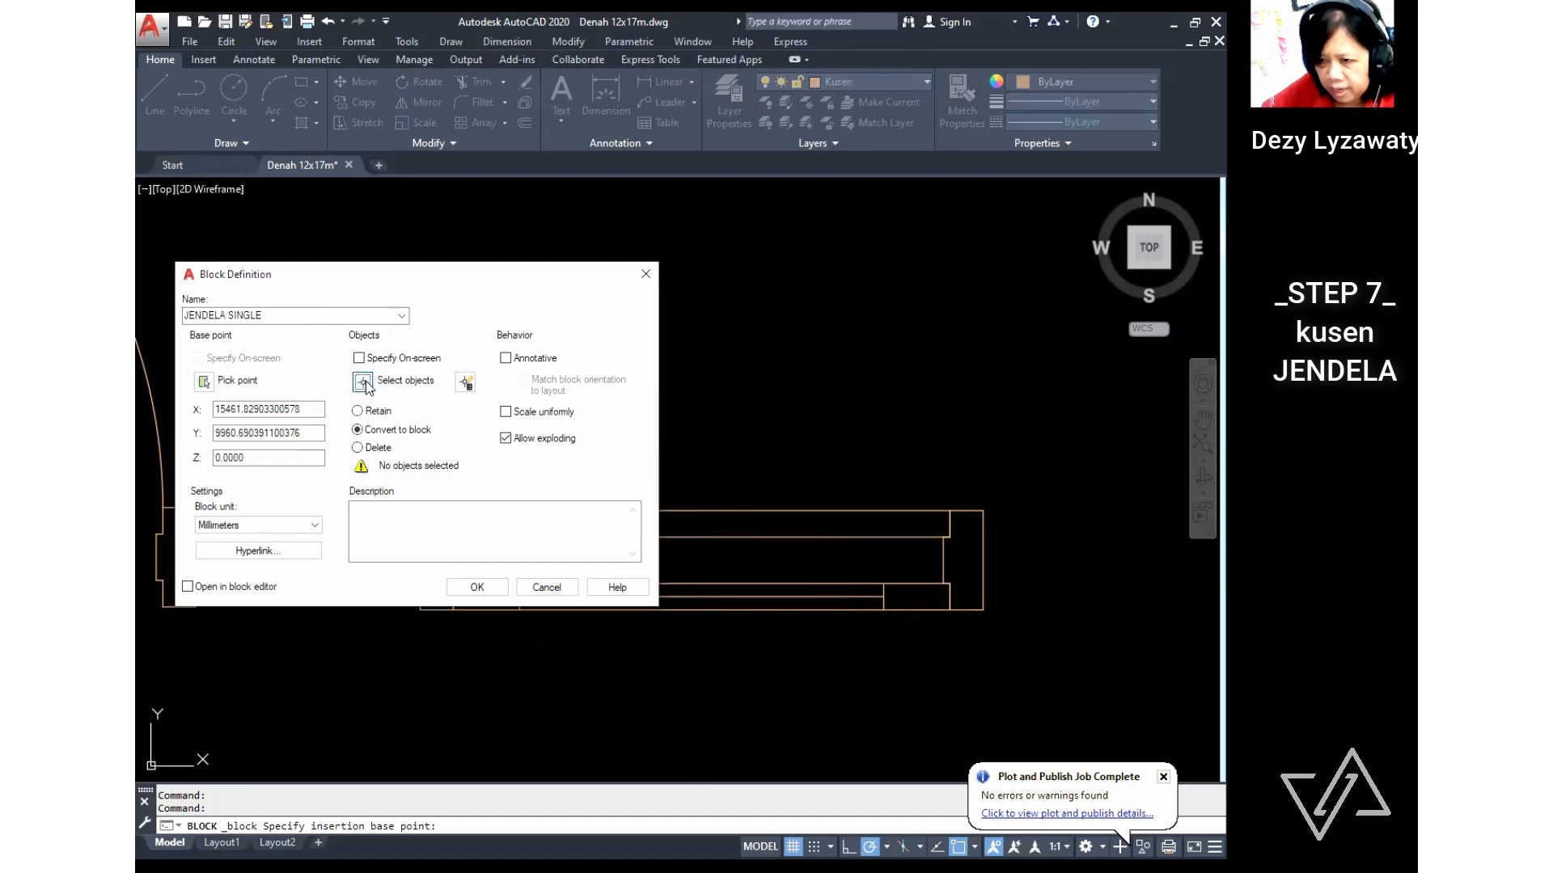
# Step: Add all the window frame's objects to the JENDELA SINGLE definition and create the block
pyautogui.click(363, 382)
pyautogui.click(378, 473)
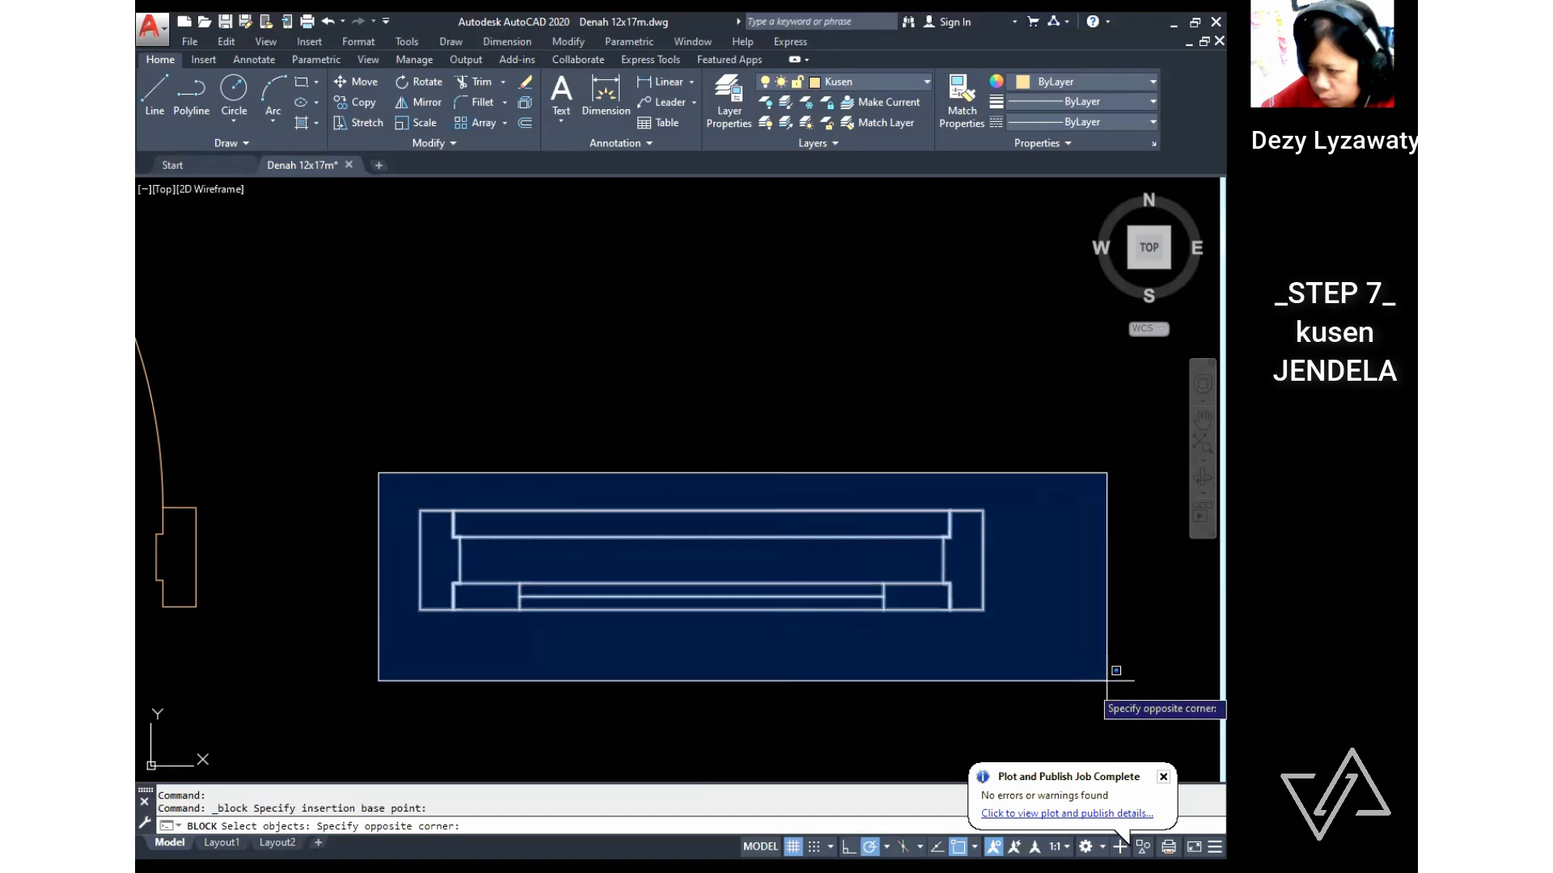
pyautogui.click(1081, 658)
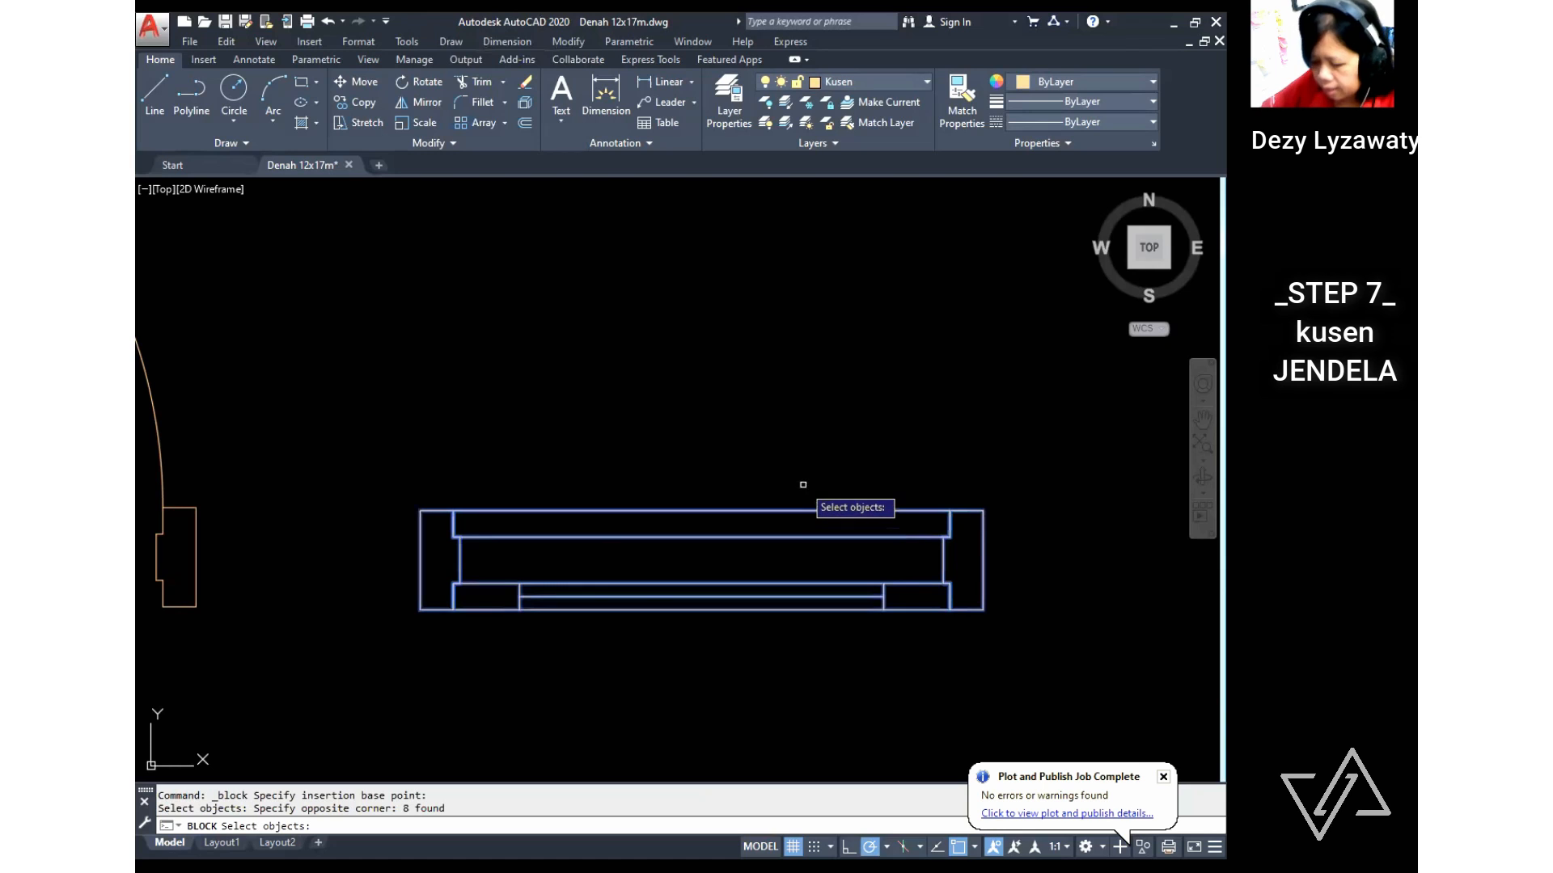
pyautogui.press('Return')
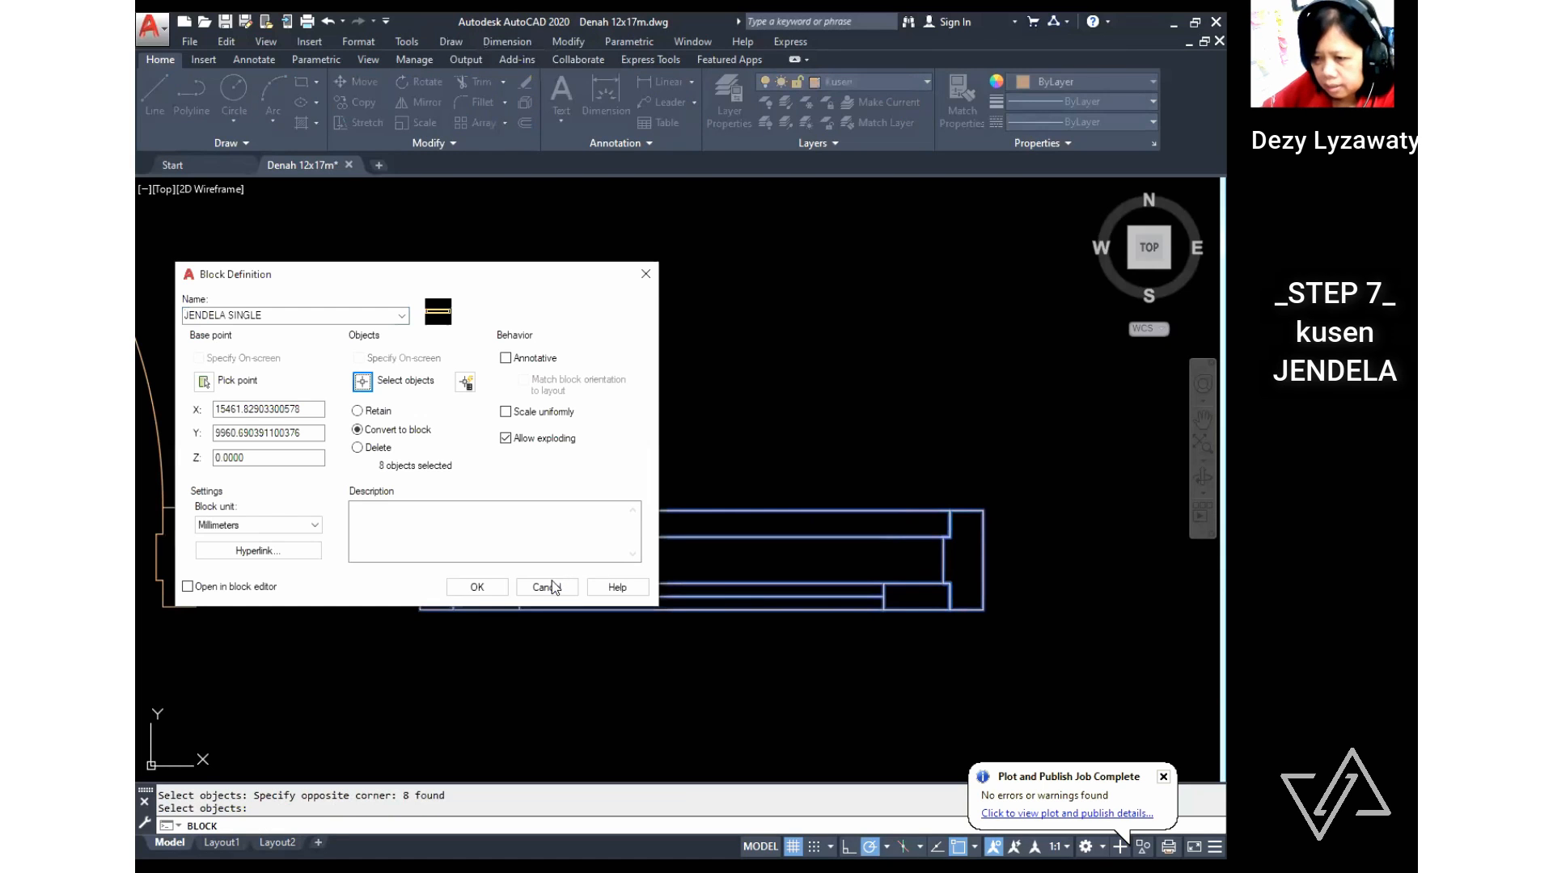
pyautogui.click(499, 590)
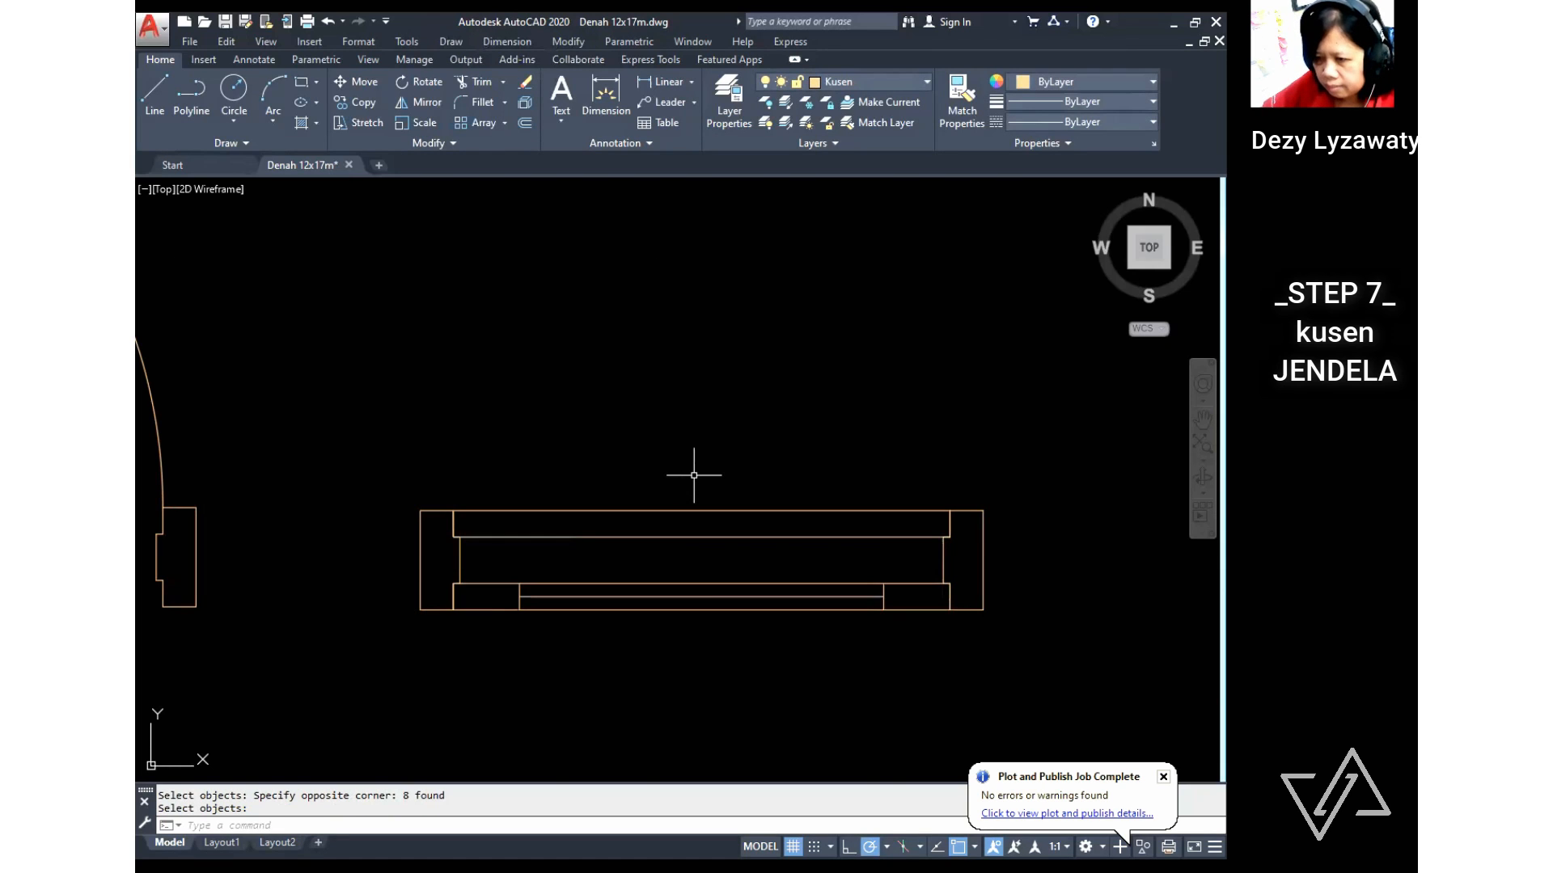
# Step: Select the door and then the window to check that each is a single block
pyautogui.scroll(-4, 694, 475)
pyautogui.scroll(4, 547, 497)
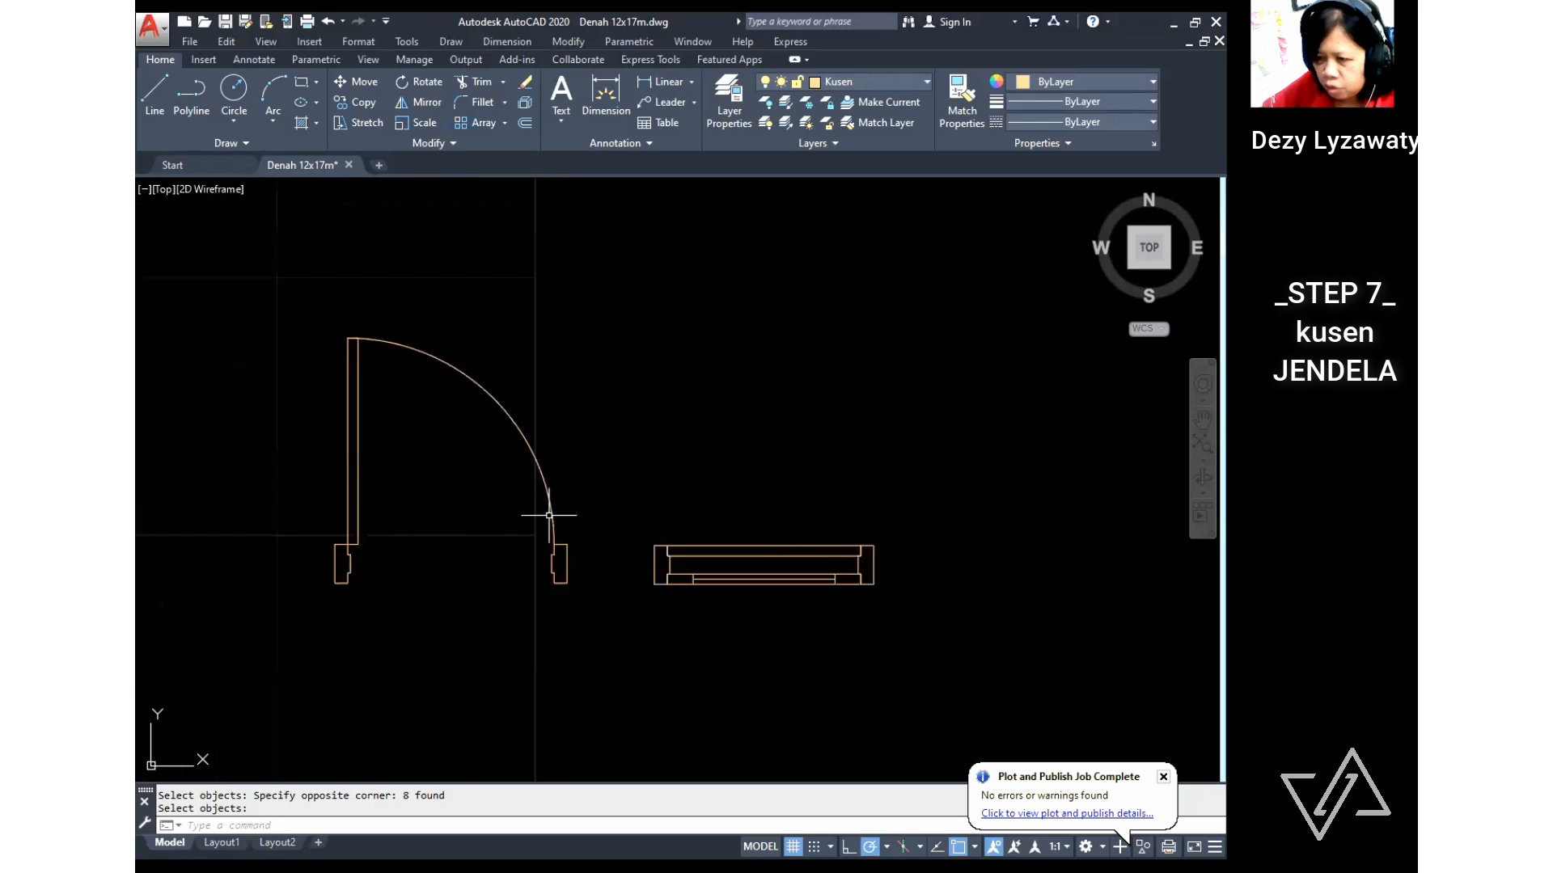
pyautogui.click(542, 501)
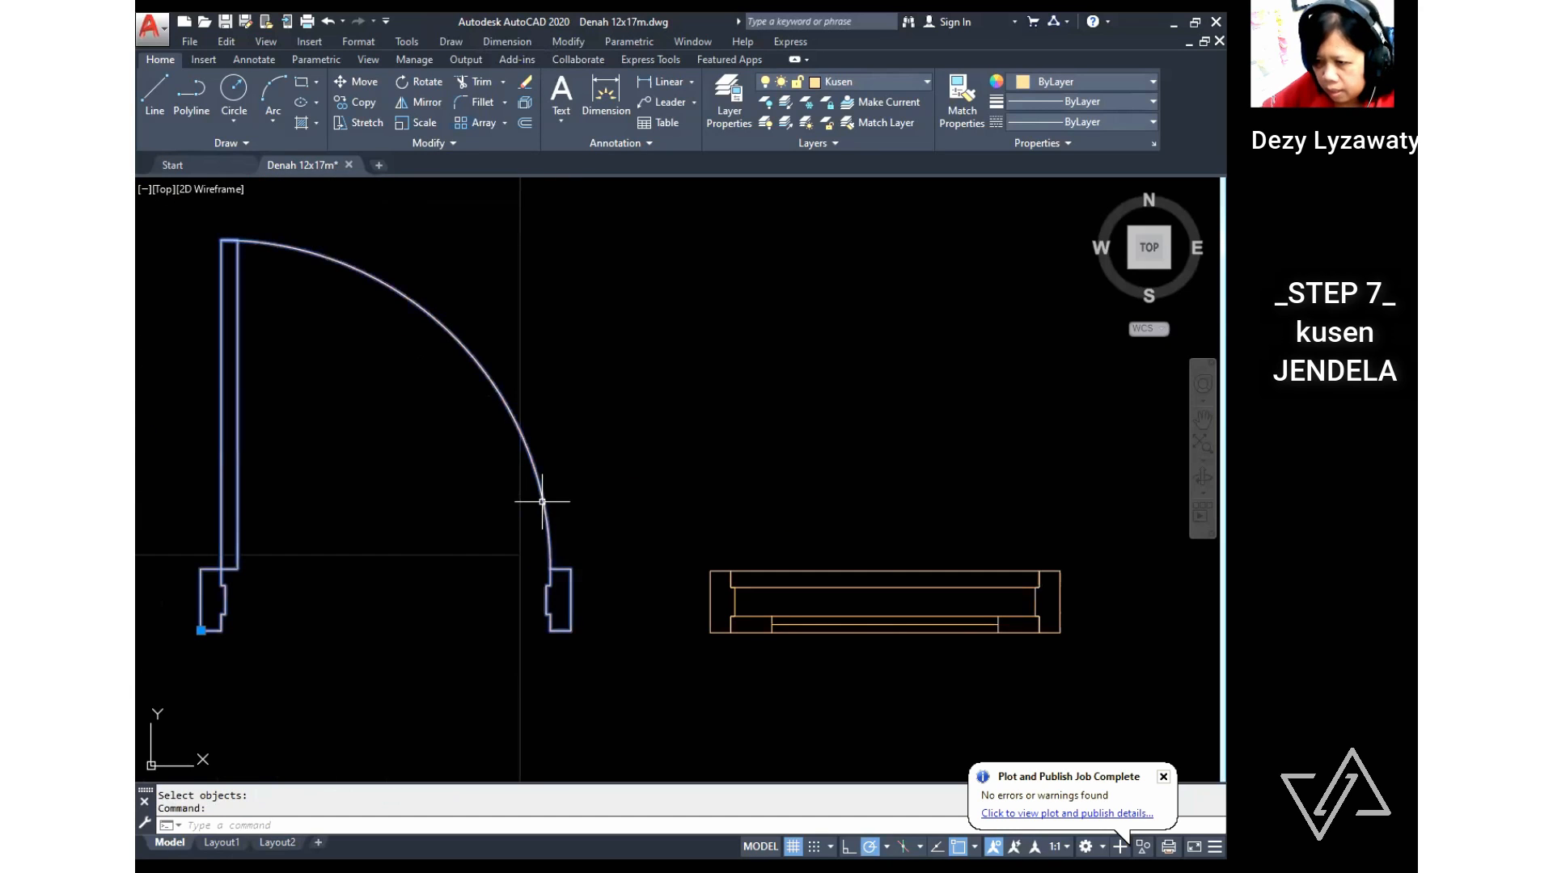
pyautogui.press('Escape')
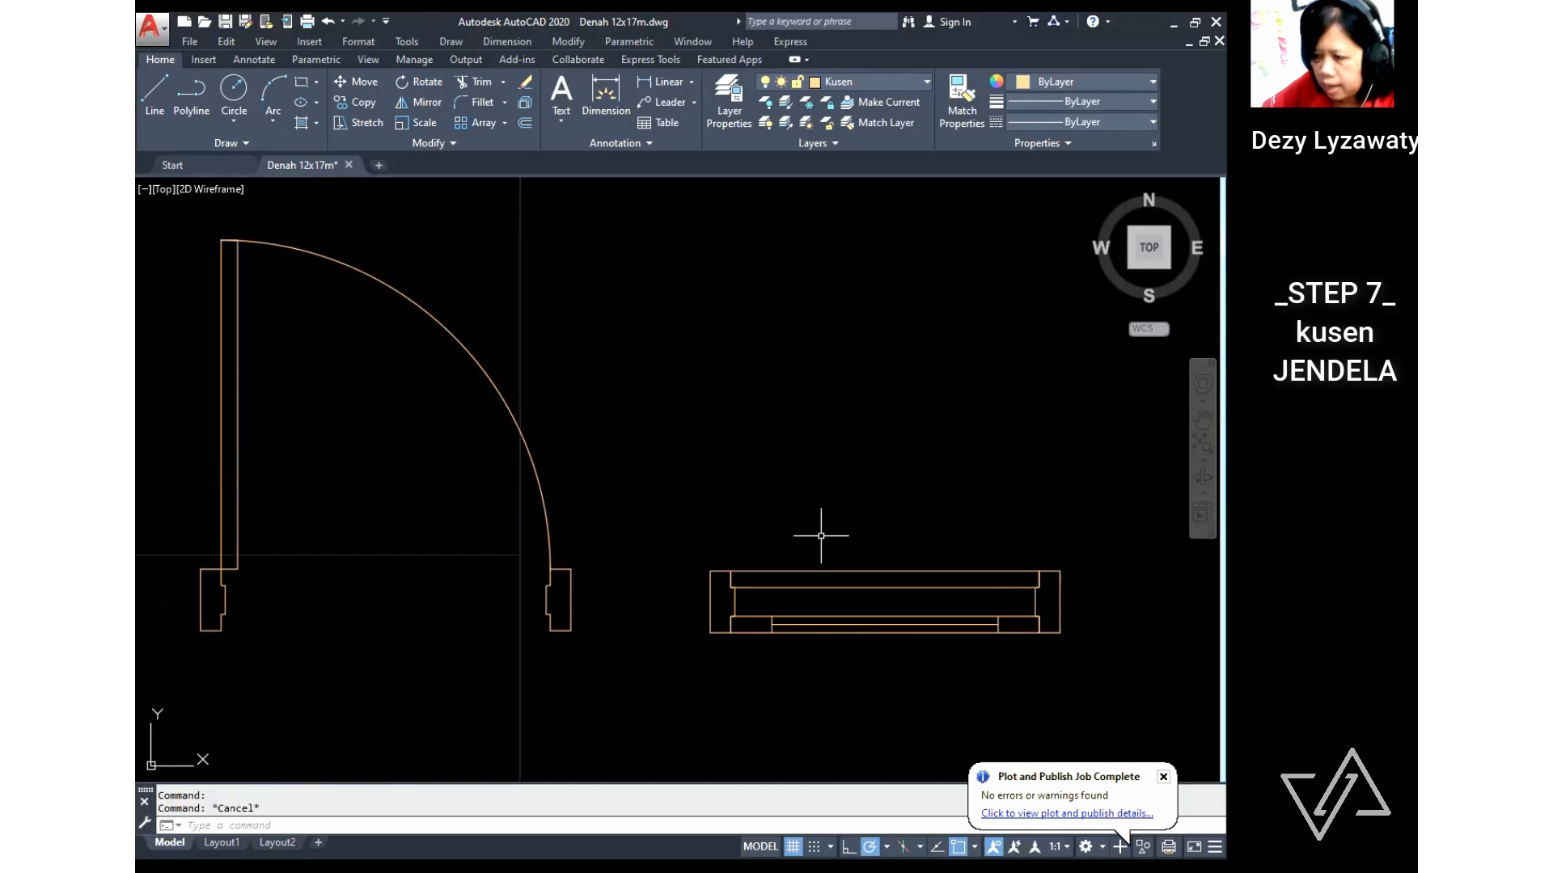
pyautogui.click(825, 572)
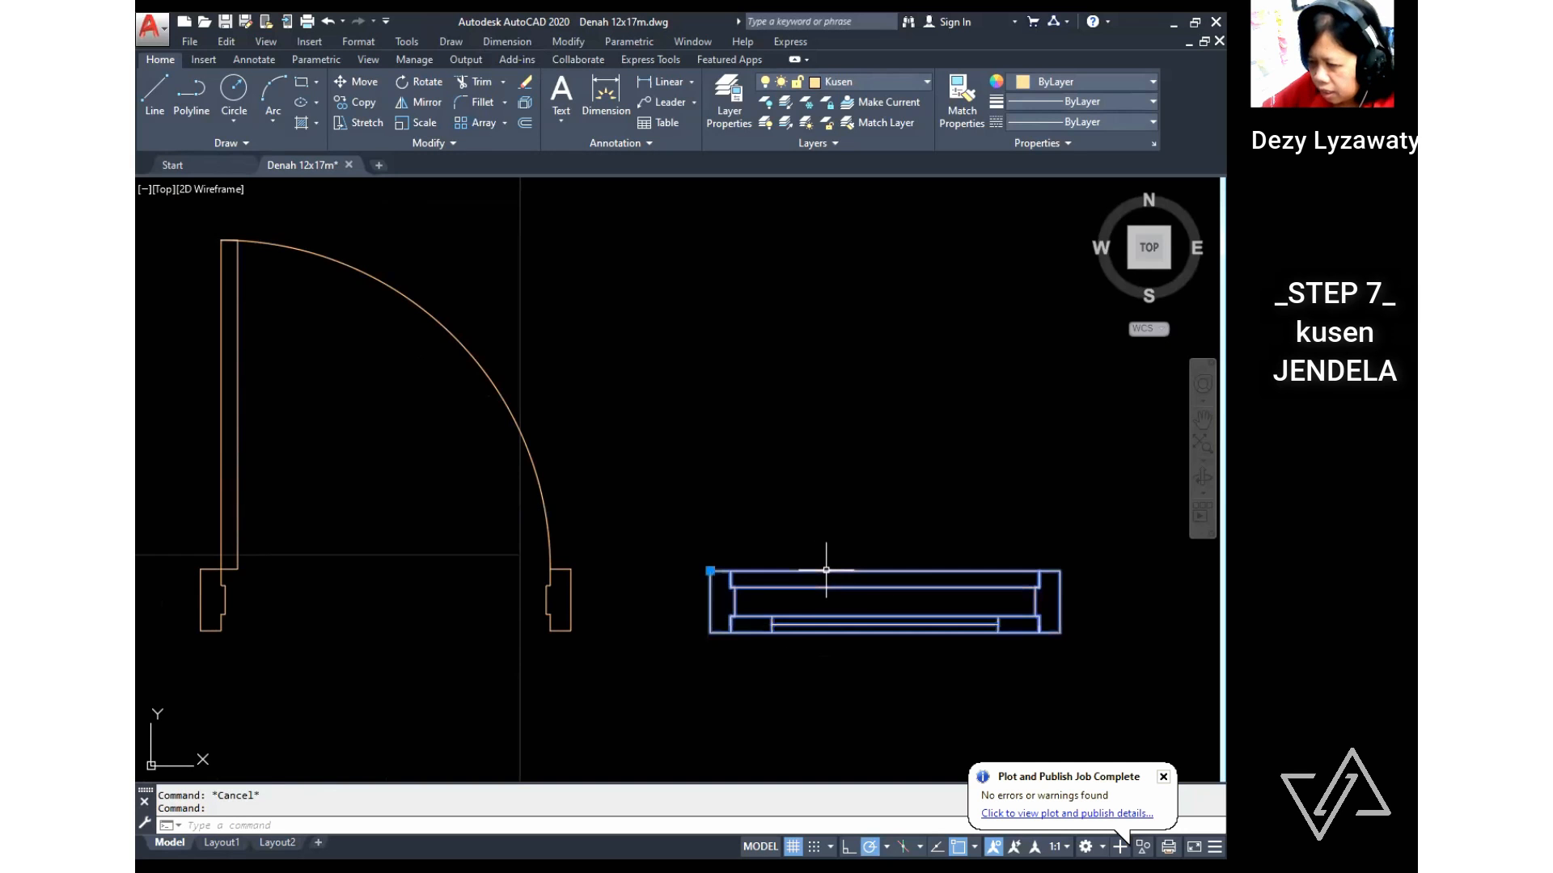
# Step: Begin a second window's frame profile as a polyline right of the JENDELA SINGLE block: 150 down, 50 right, 40 up and 10 right
pyautogui.scroll(-4, 710, 500)
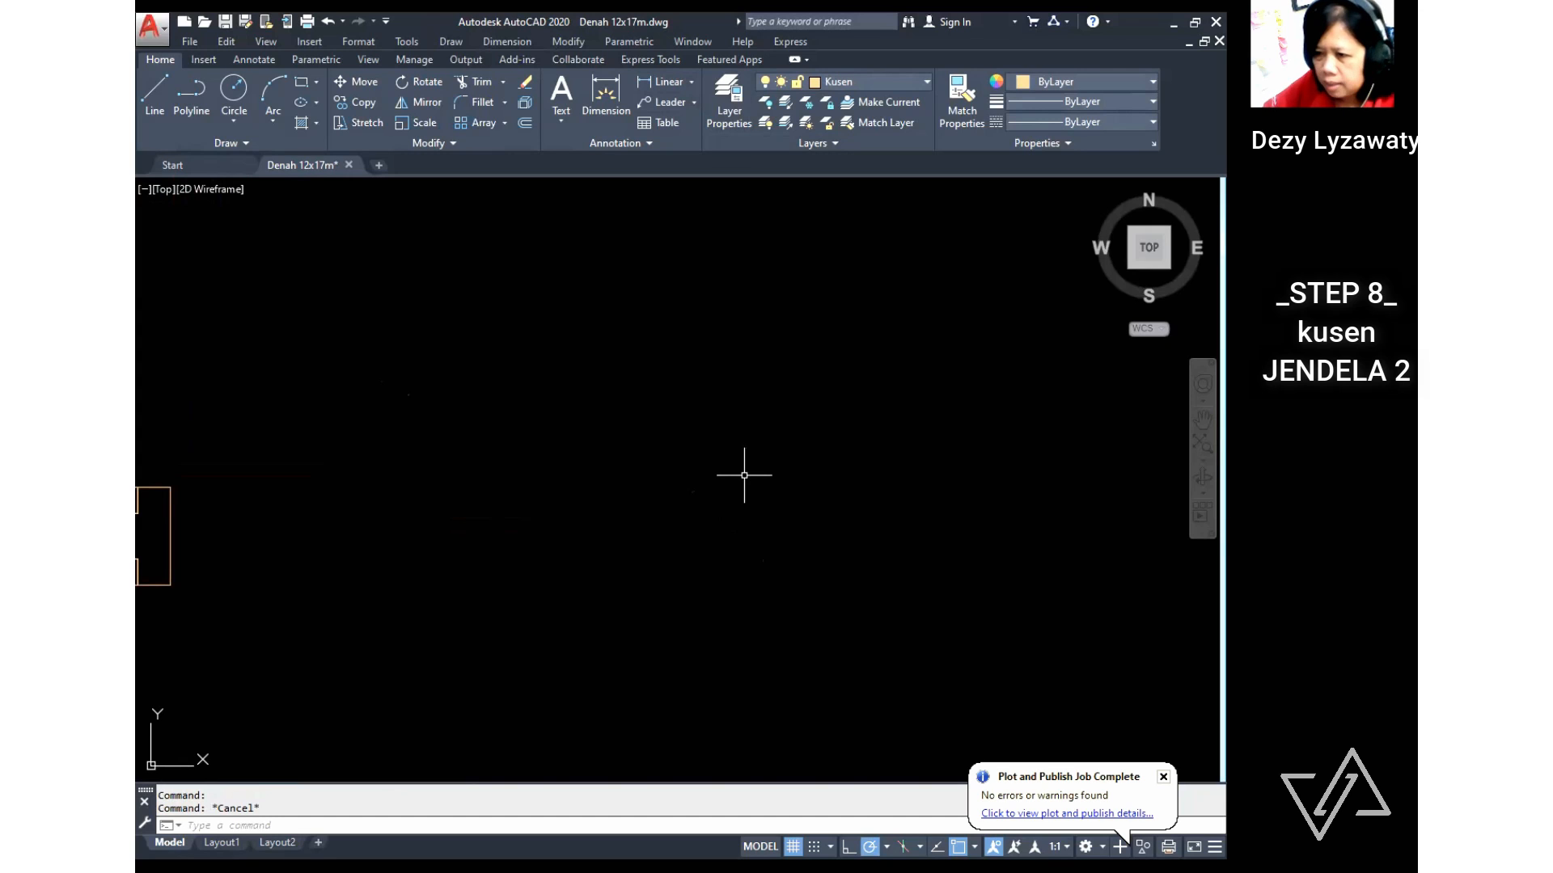
pyautogui.click(451, 43)
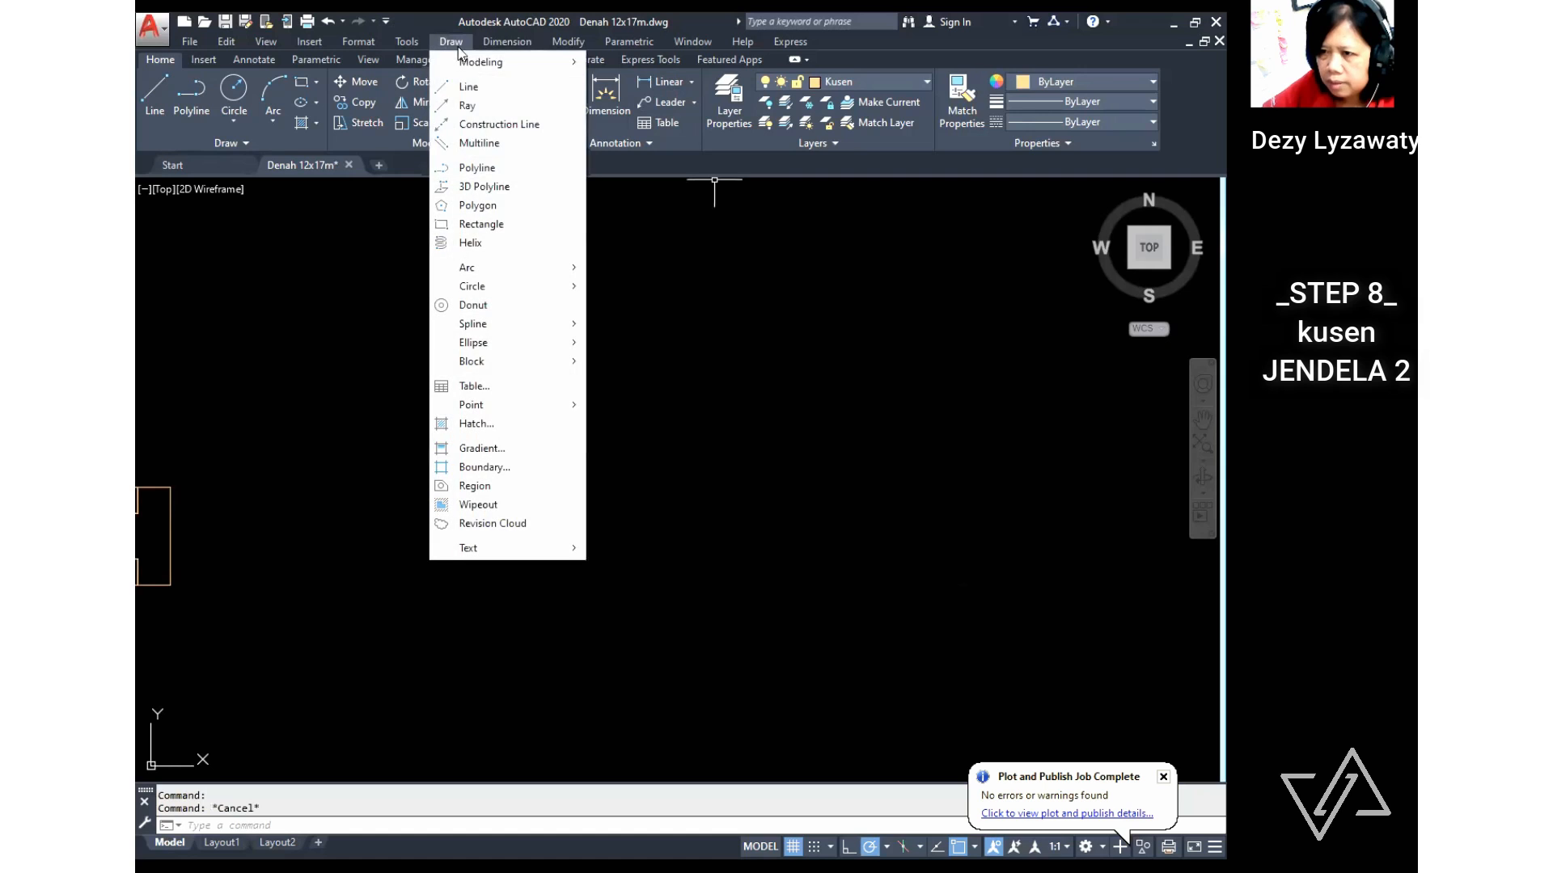
pyautogui.click(497, 167)
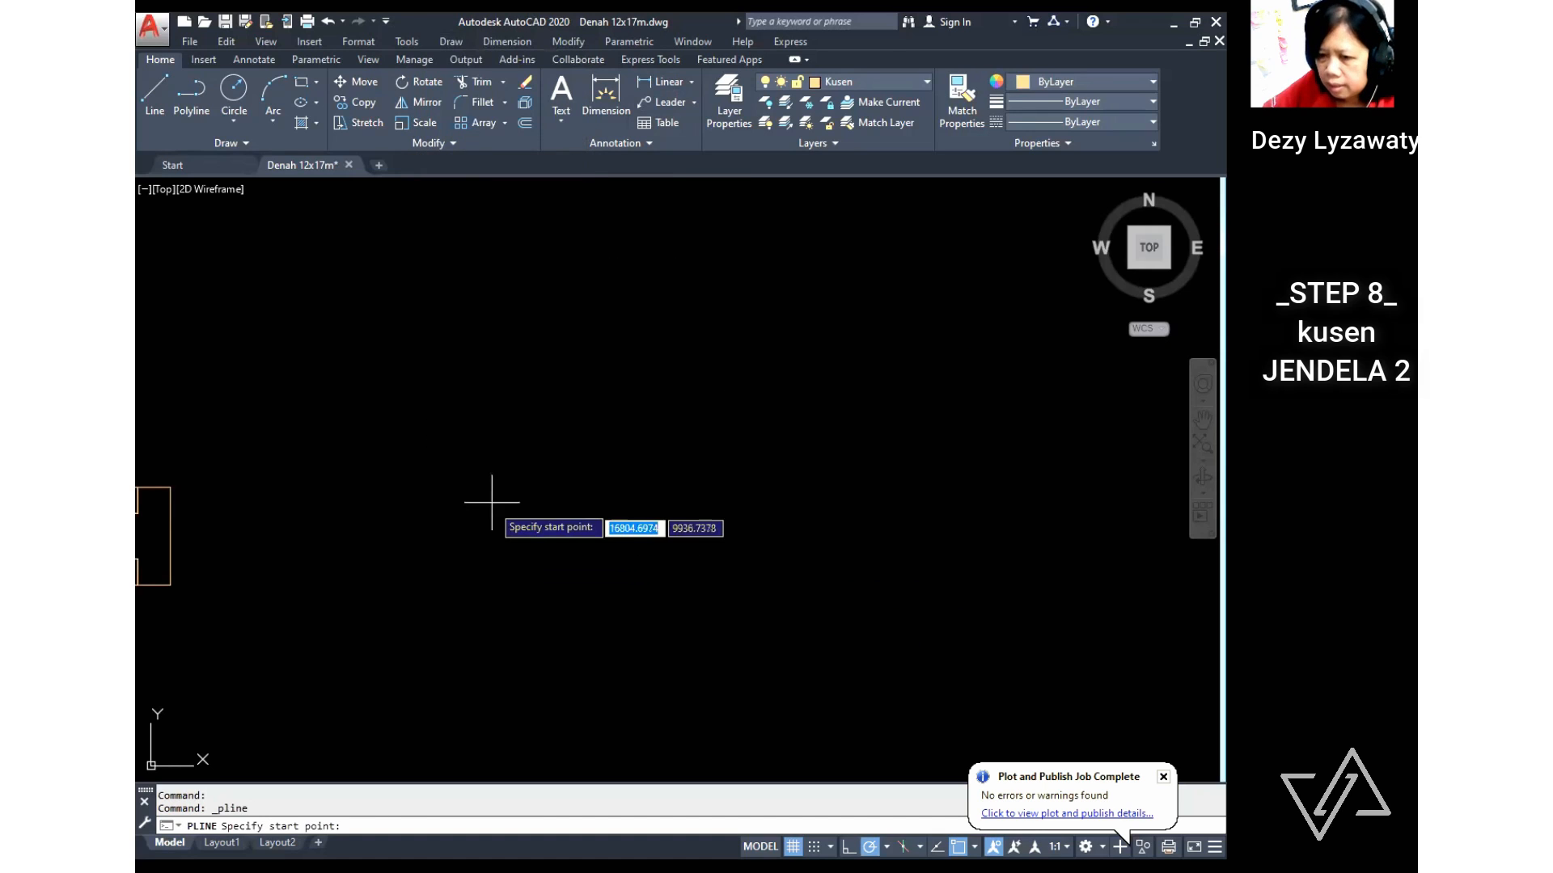
pyautogui.click(490, 470)
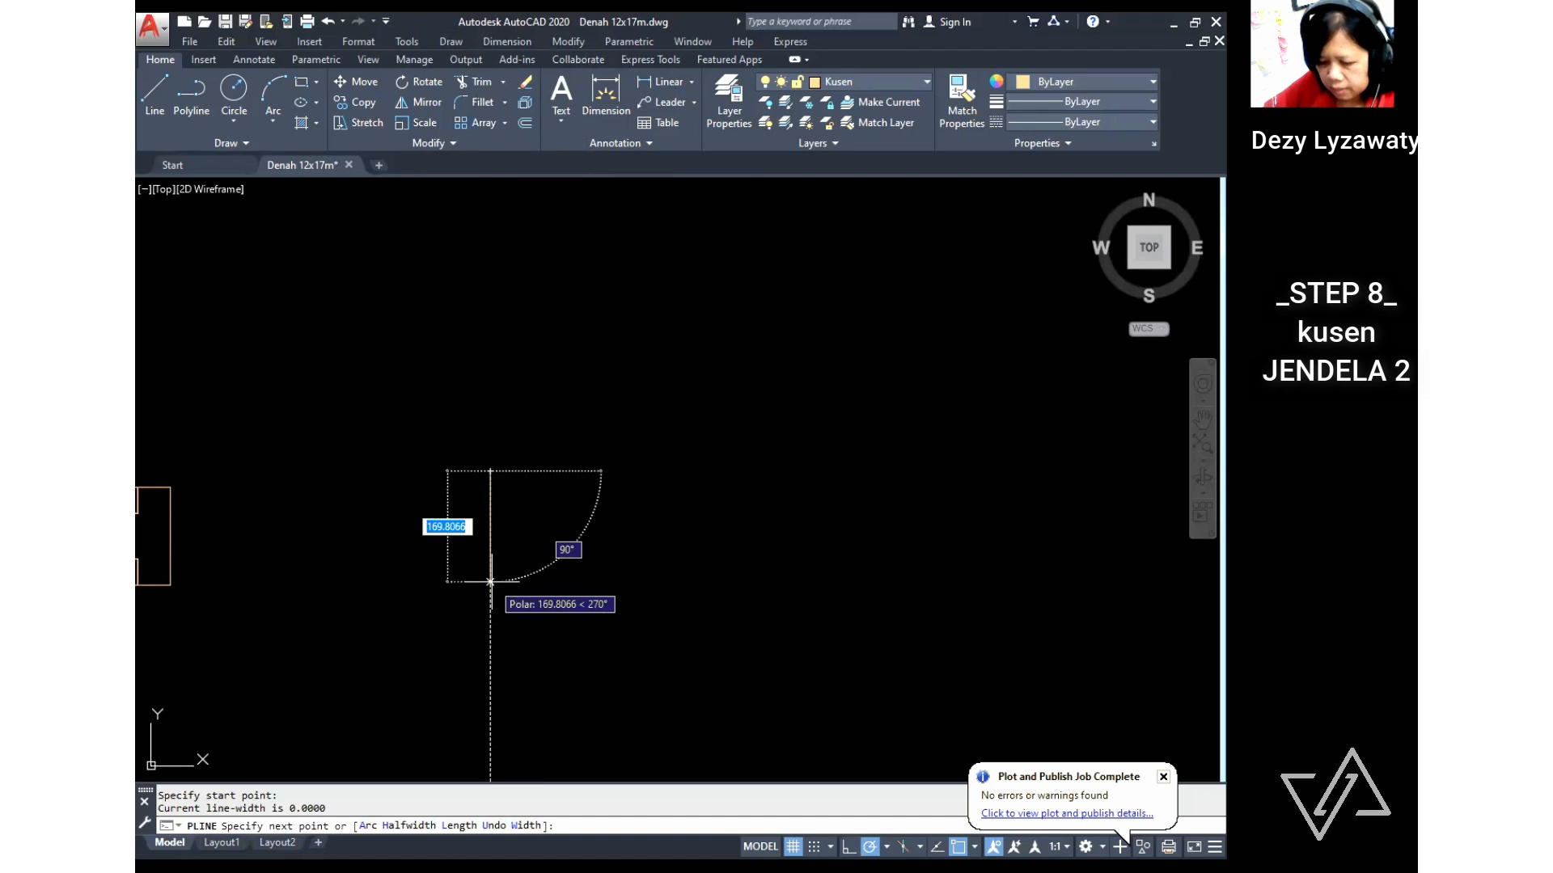
pyautogui.write('150')
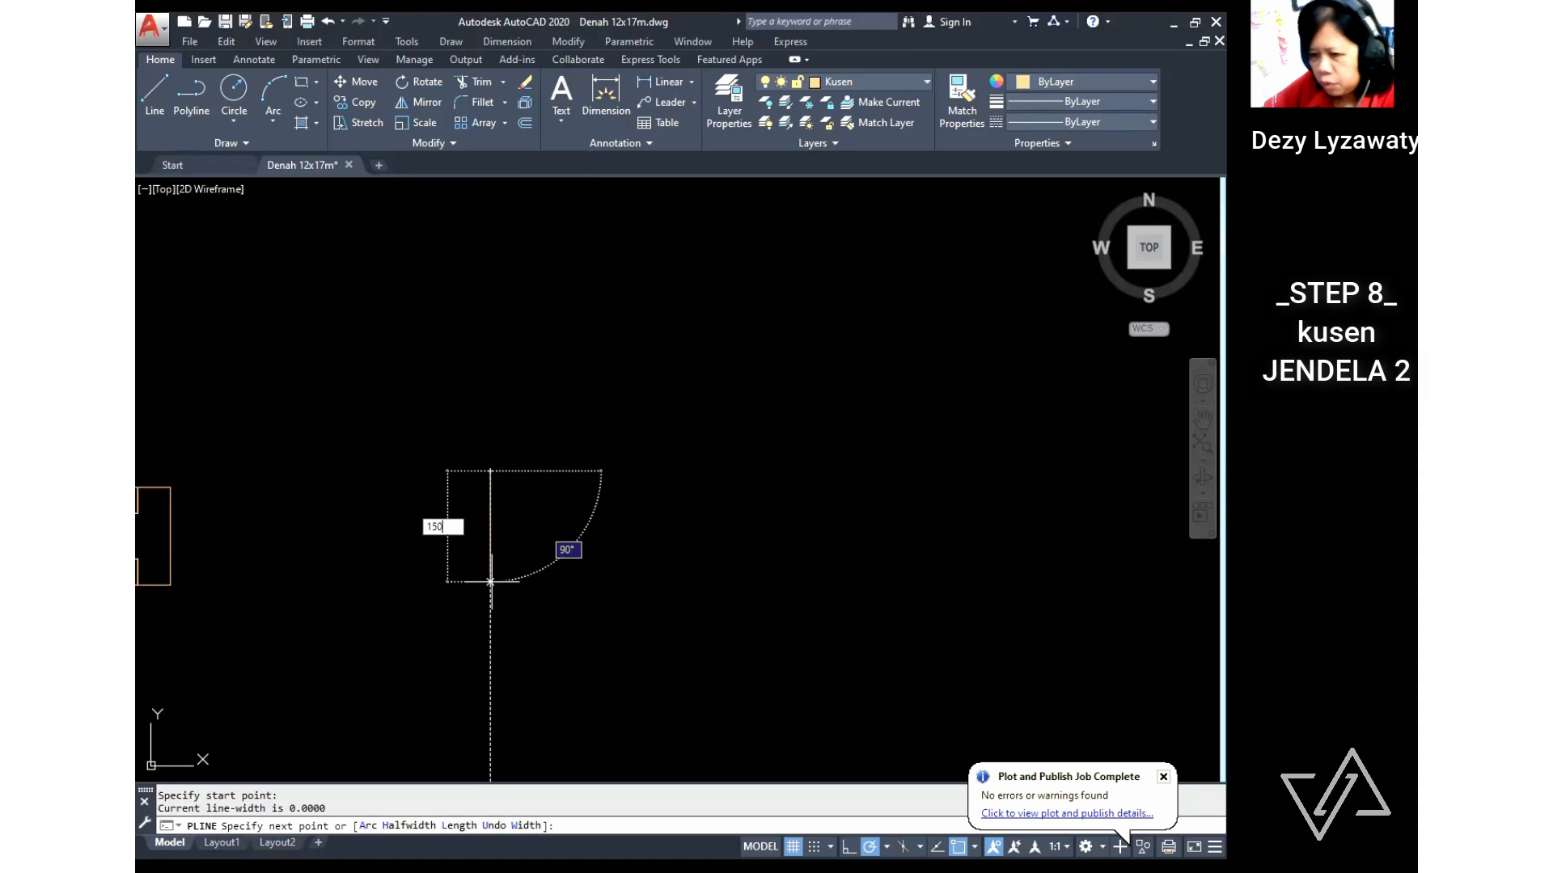
pyautogui.press('Return')
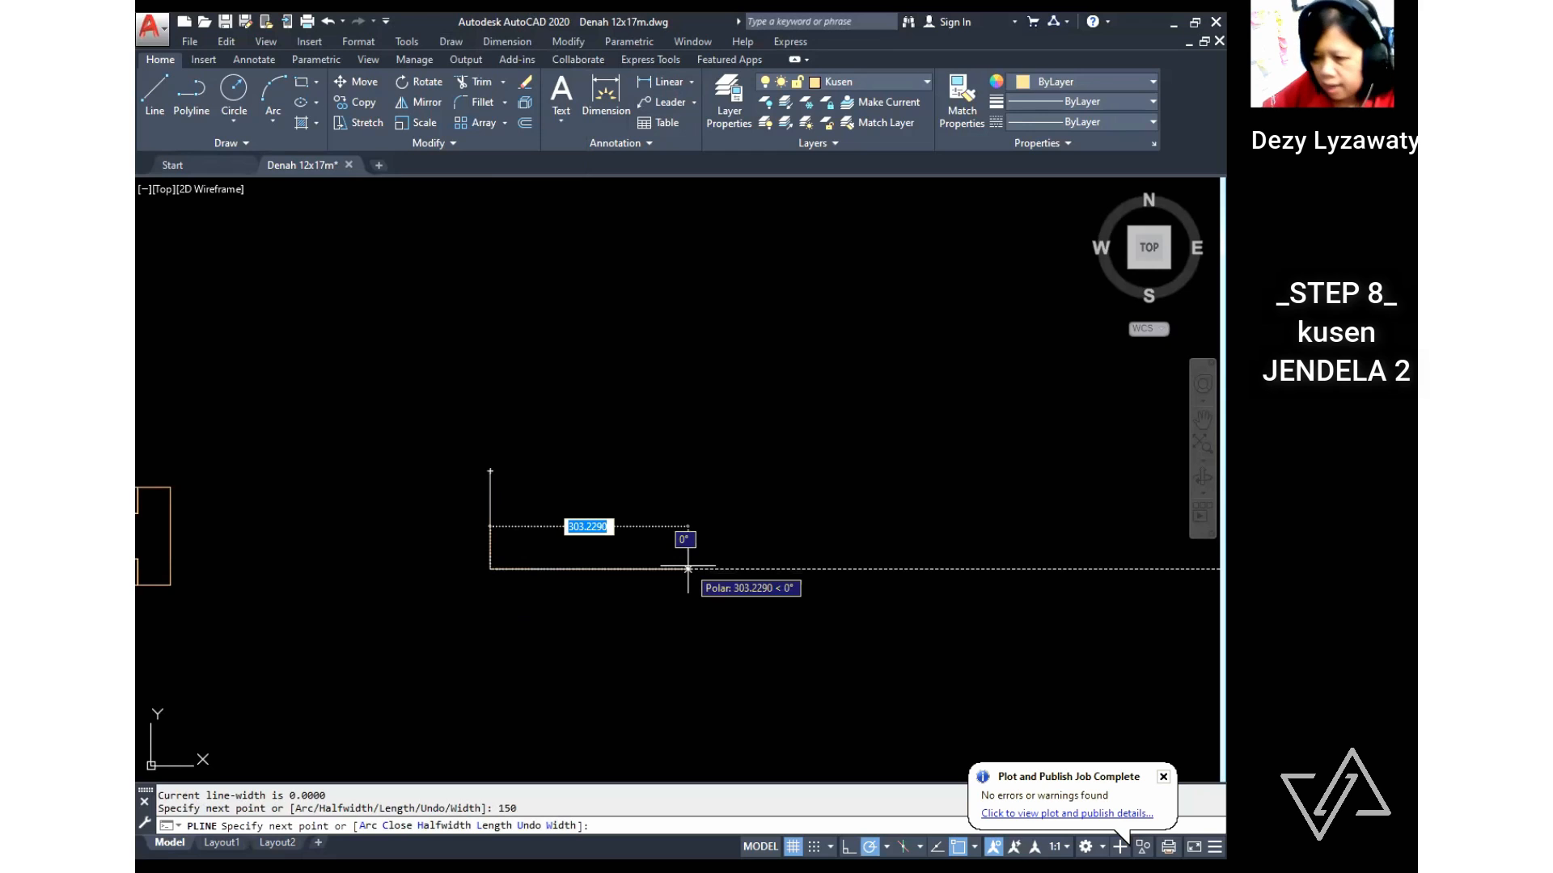
pyautogui.write('50')
pyautogui.press('Return')
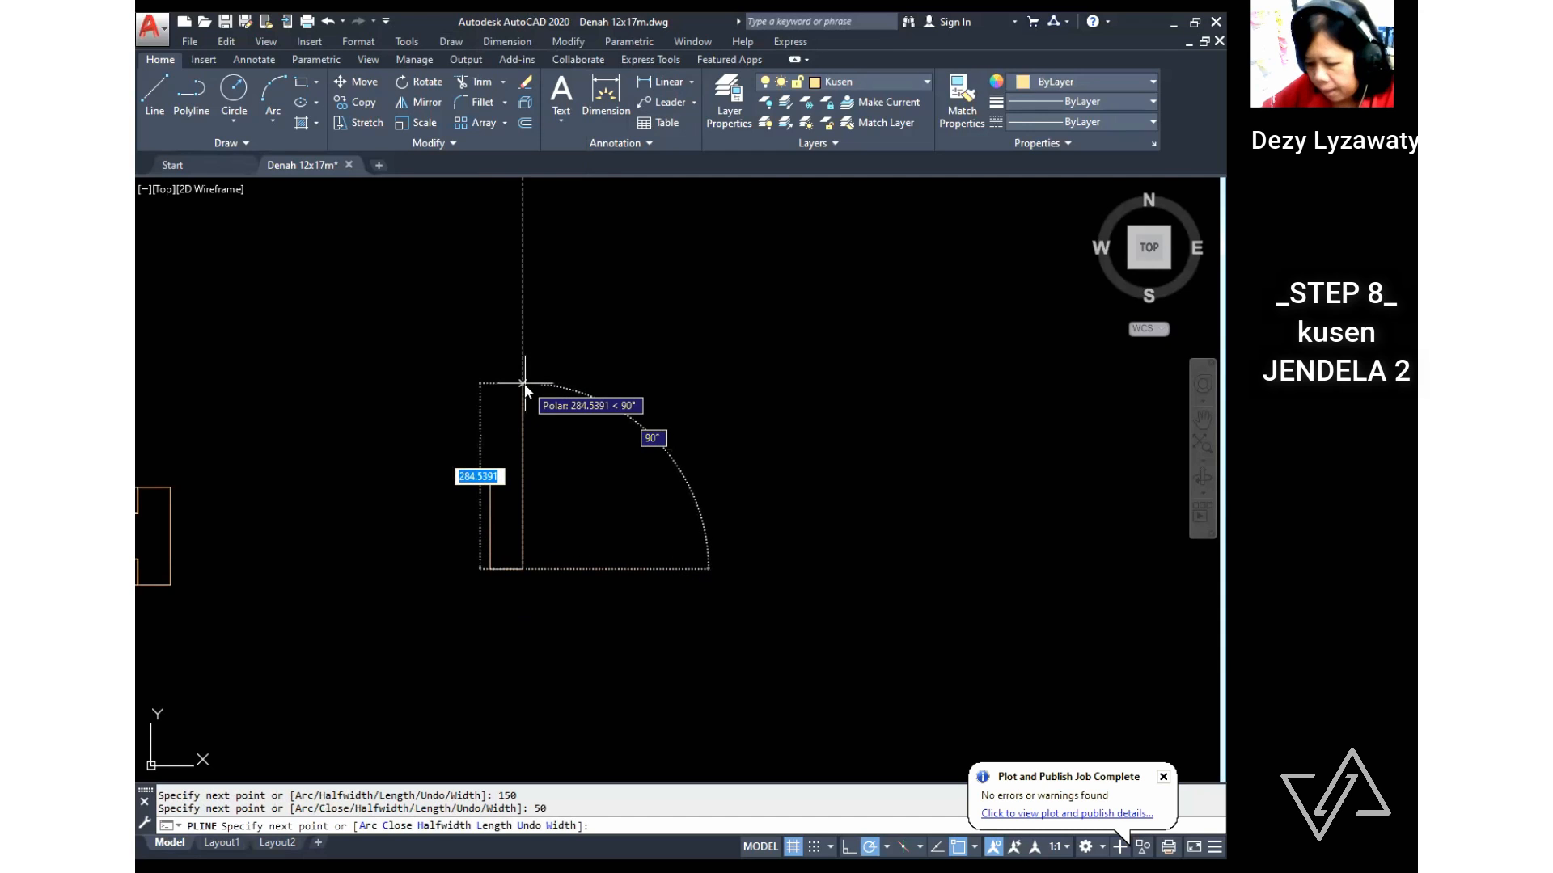
pyautogui.write('40')
pyautogui.press('Return')
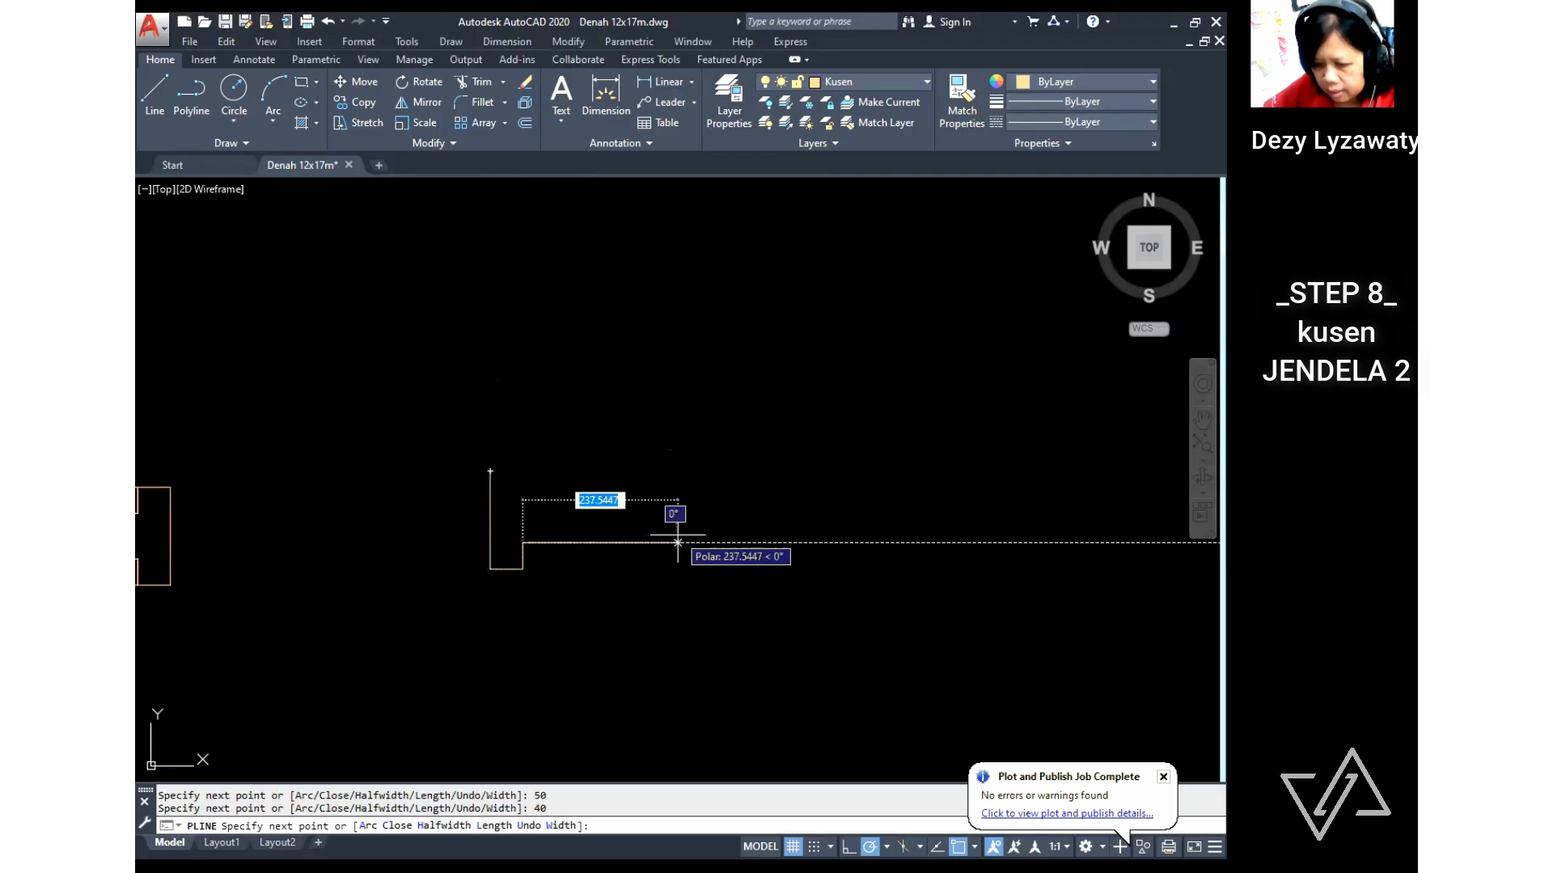
pyautogui.write('10')
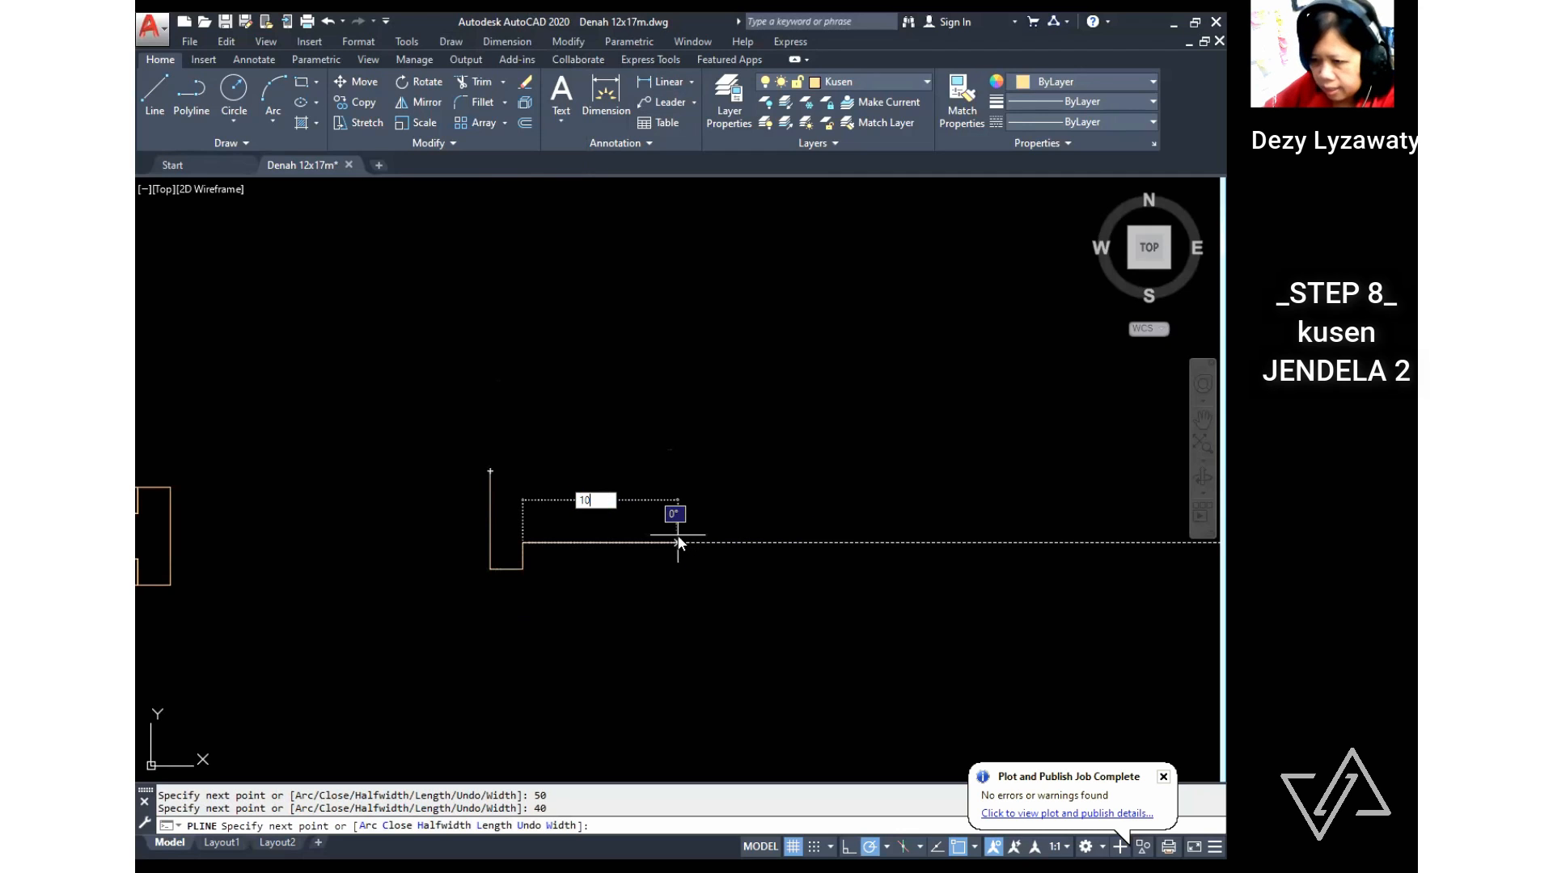
# Step: Complete the stepped frame-post outline with polyline segments of 10 right, 70 up, 10 left and 40 up, and close it
pyautogui.press('Return')
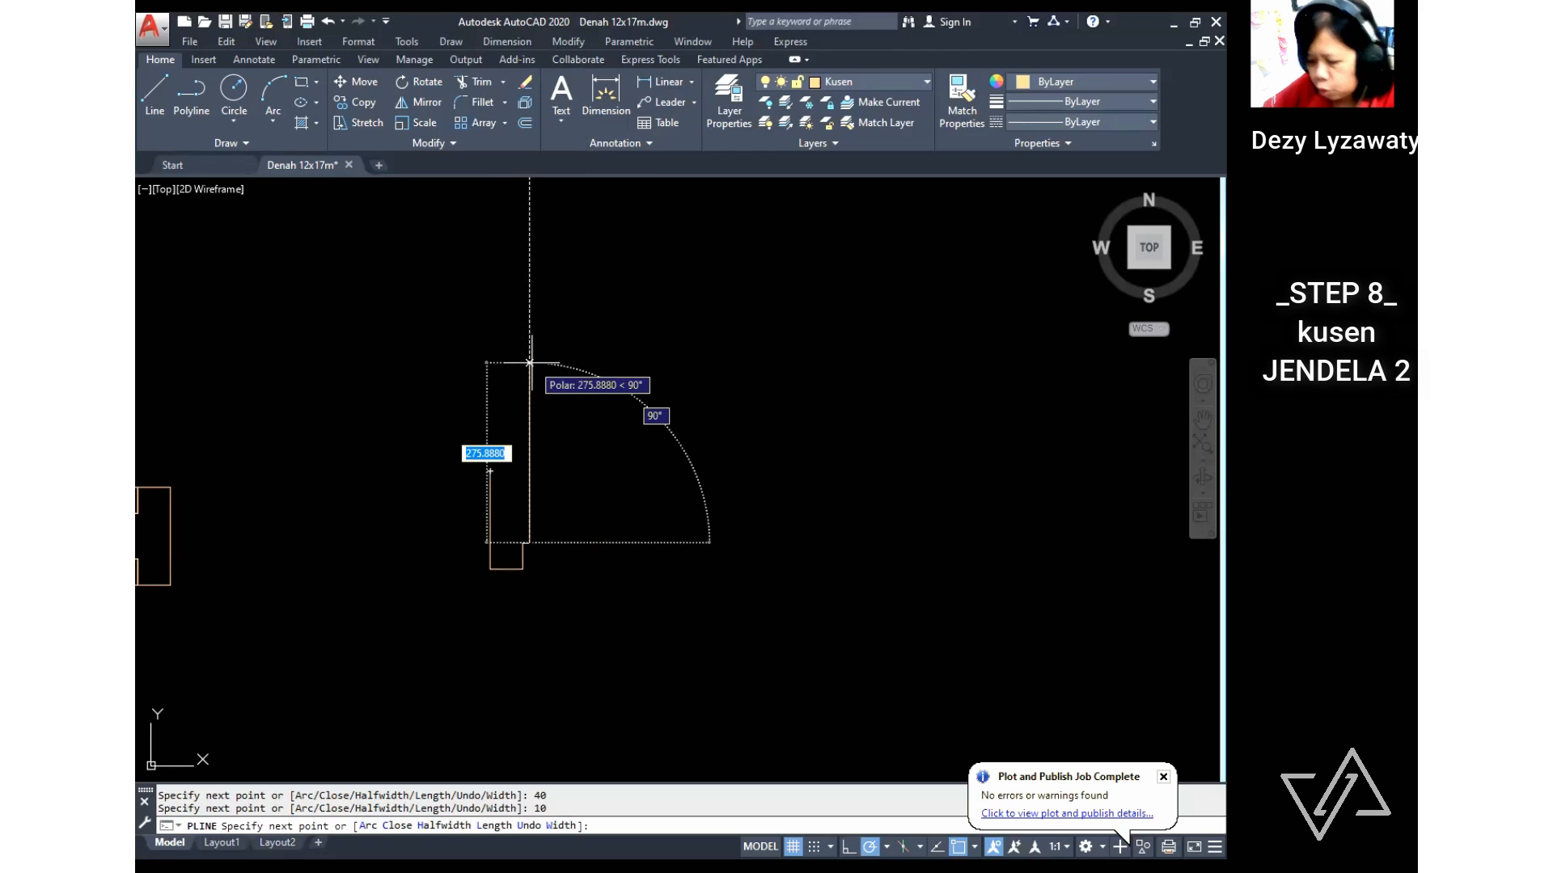
pyautogui.write('70')
pyautogui.press('Return')
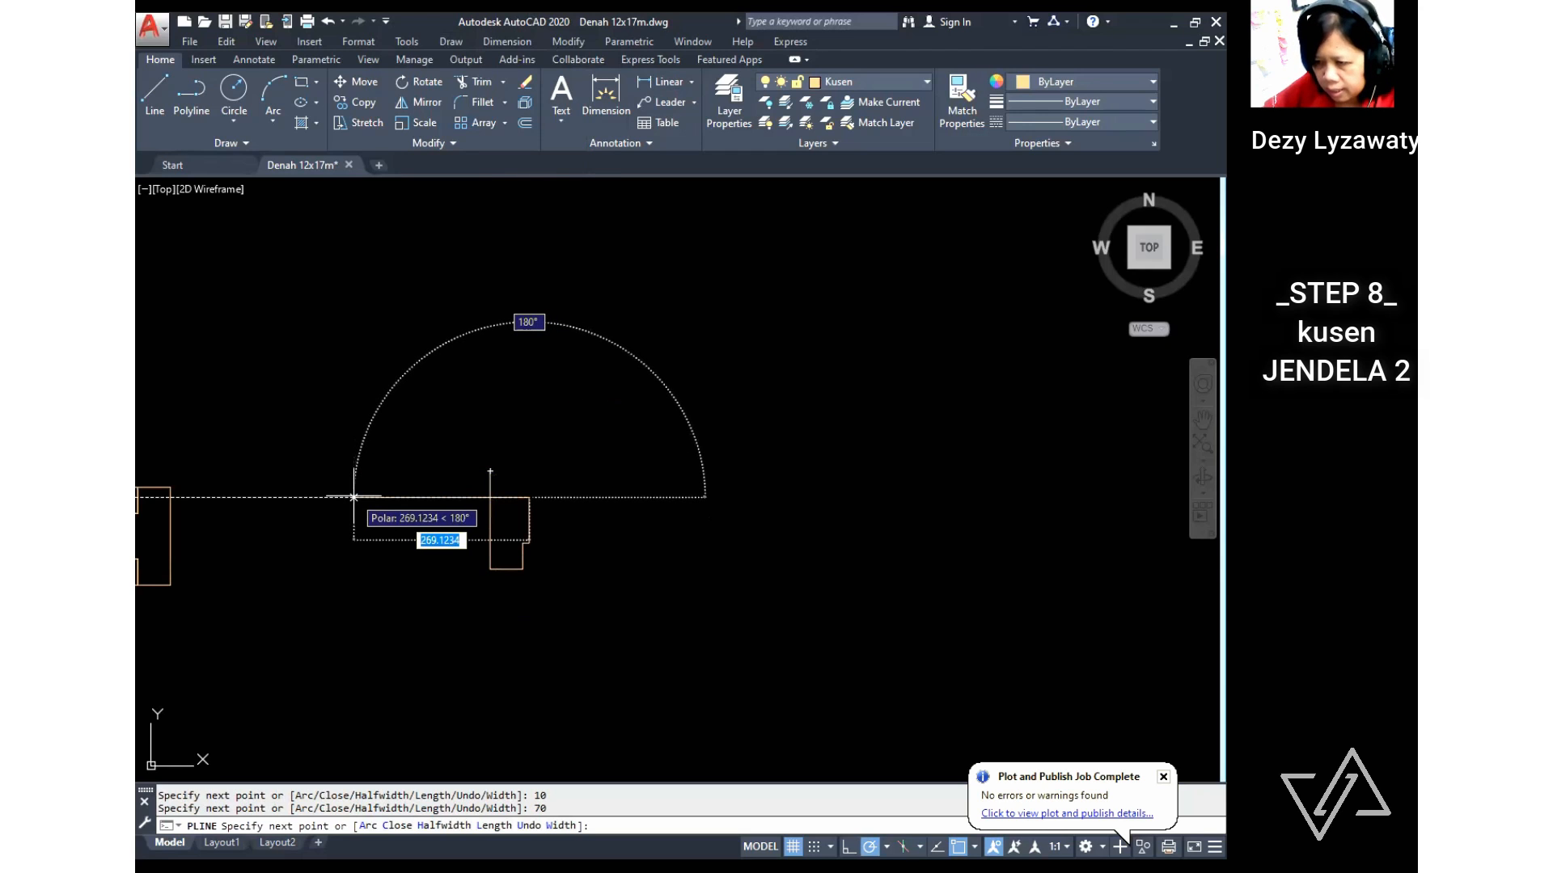
pyautogui.write('10')
pyautogui.press('Return')
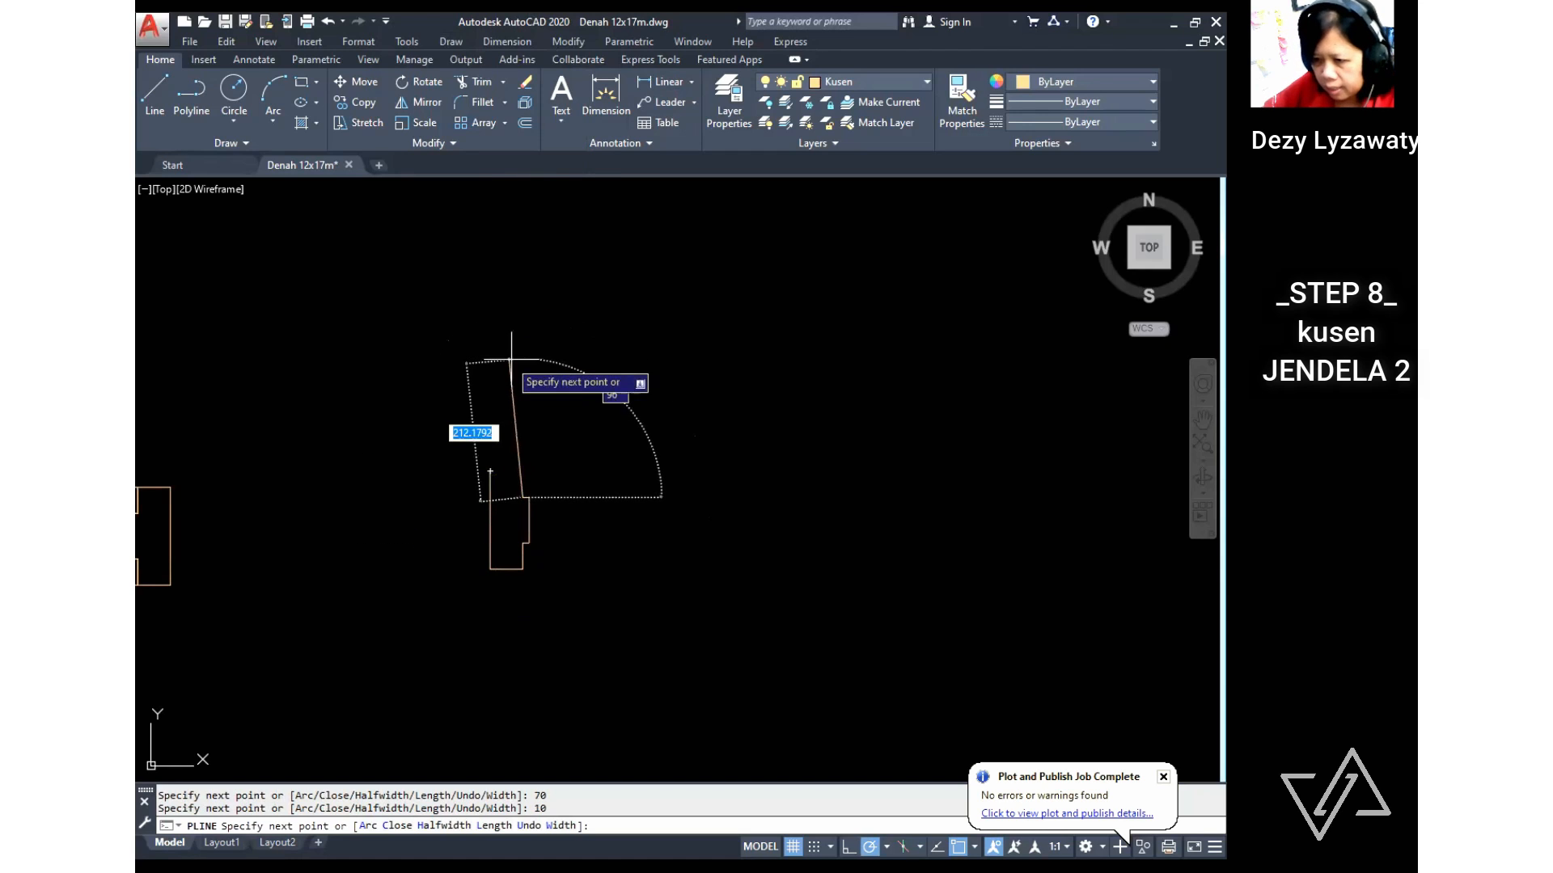
pyautogui.write('40')
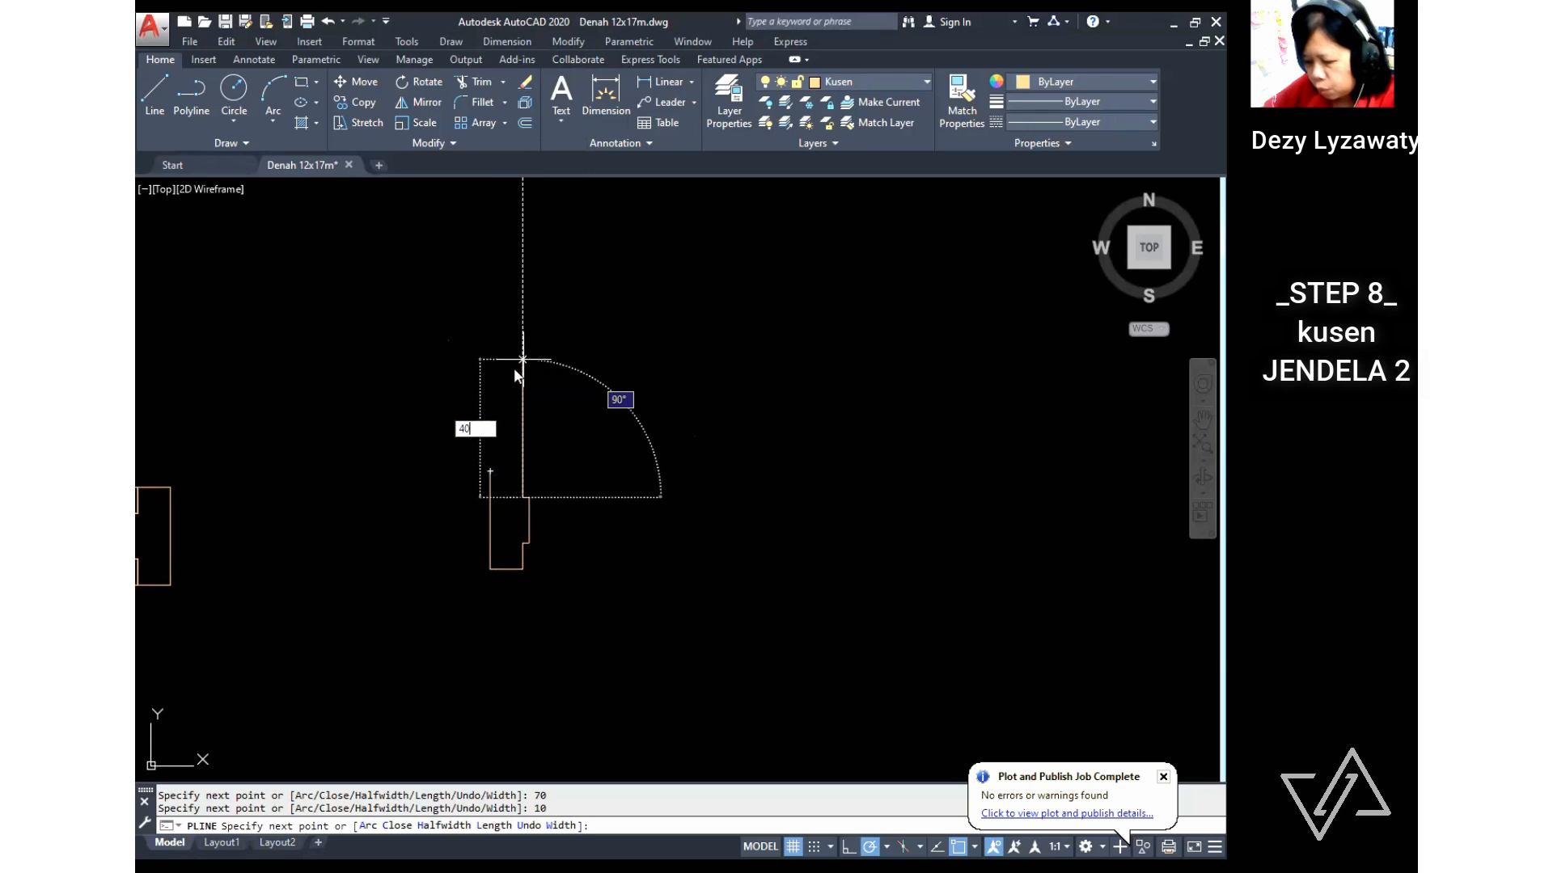
pyautogui.press('Return')
pyautogui.write('c')
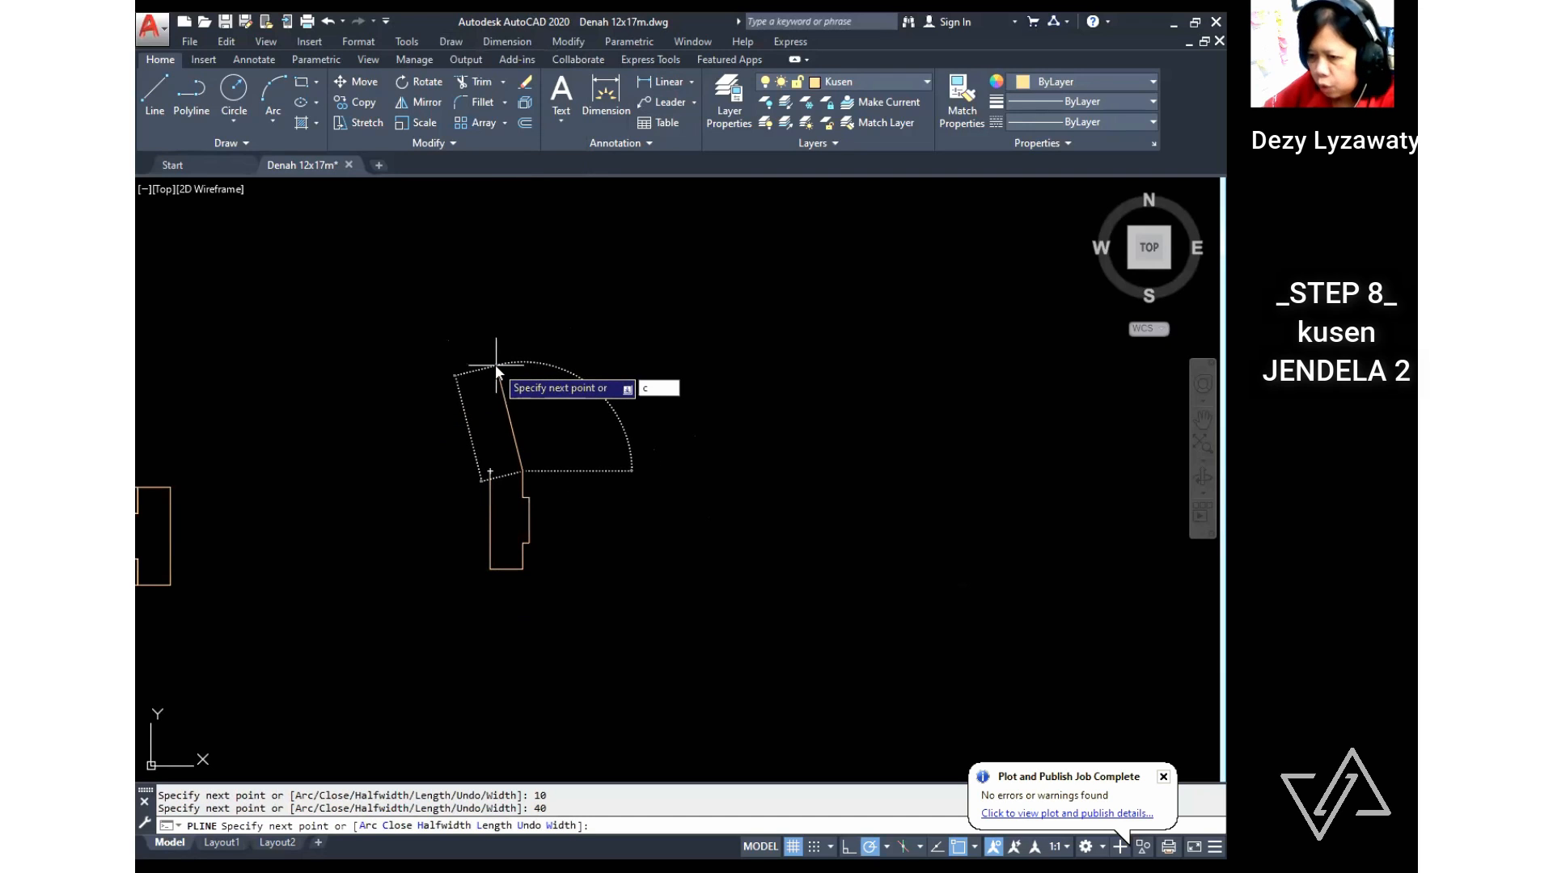
pyautogui.press('Return')
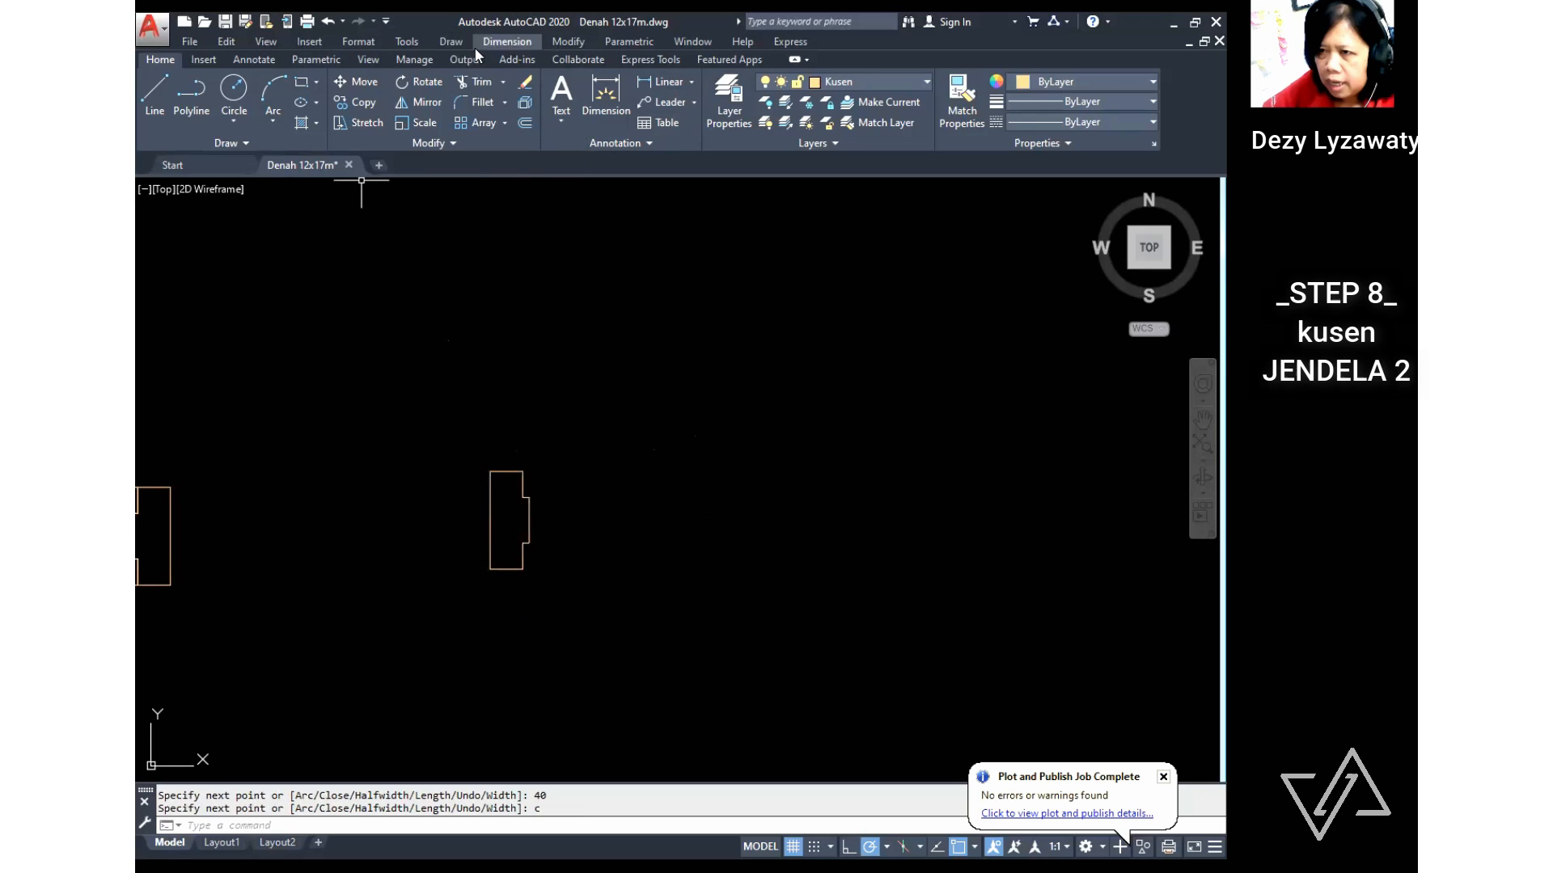
# Step: Draw a 650 by 40 rectangle extending right and up from the post's upper notch corner
pyautogui.click(454, 44)
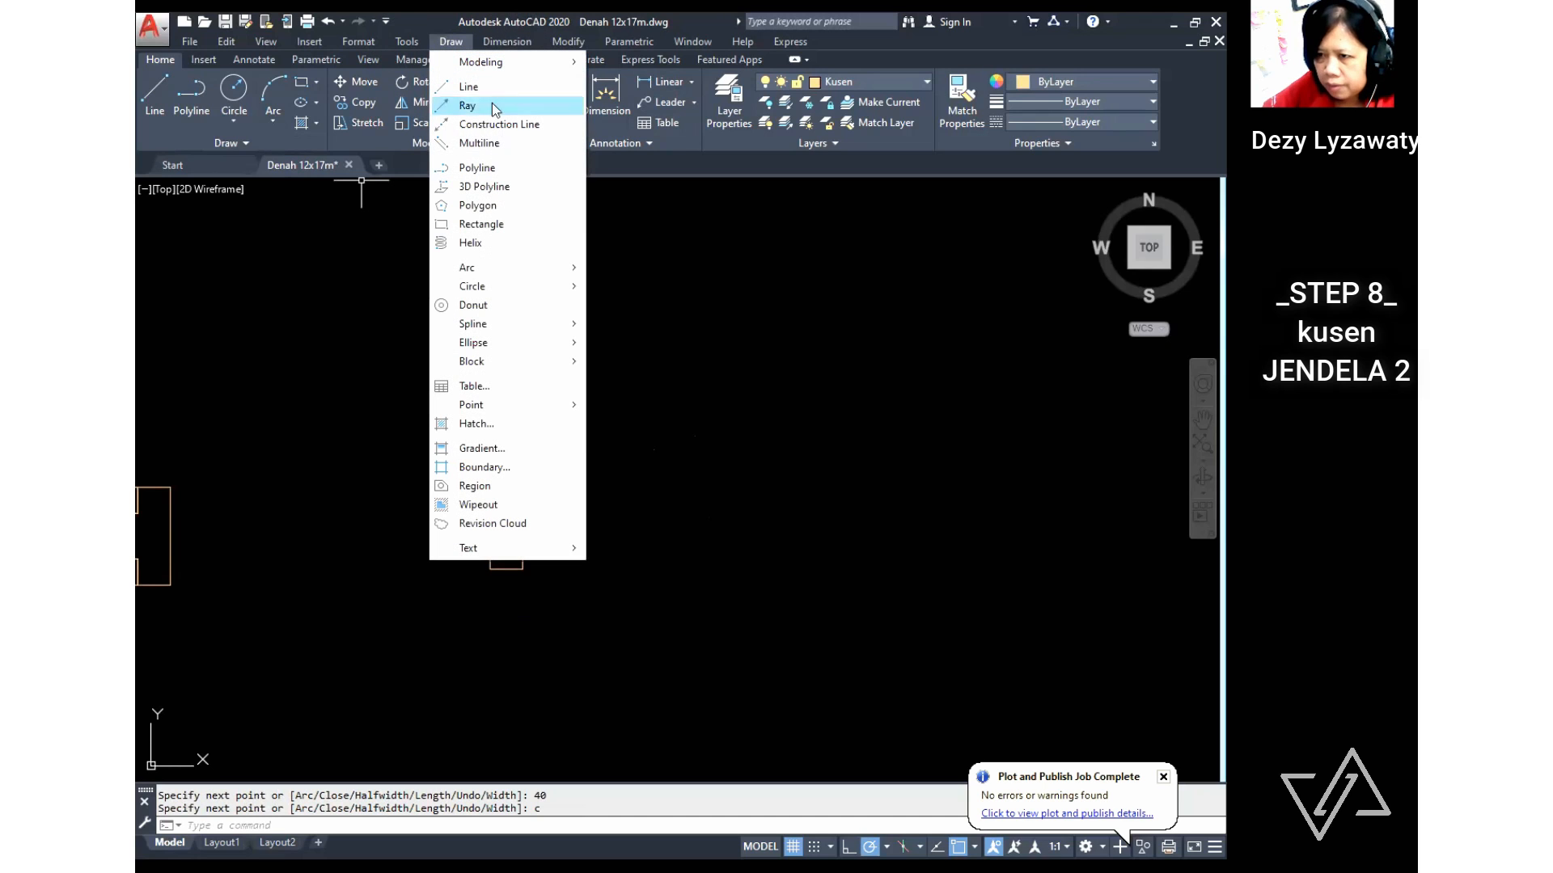
pyautogui.click(499, 228)
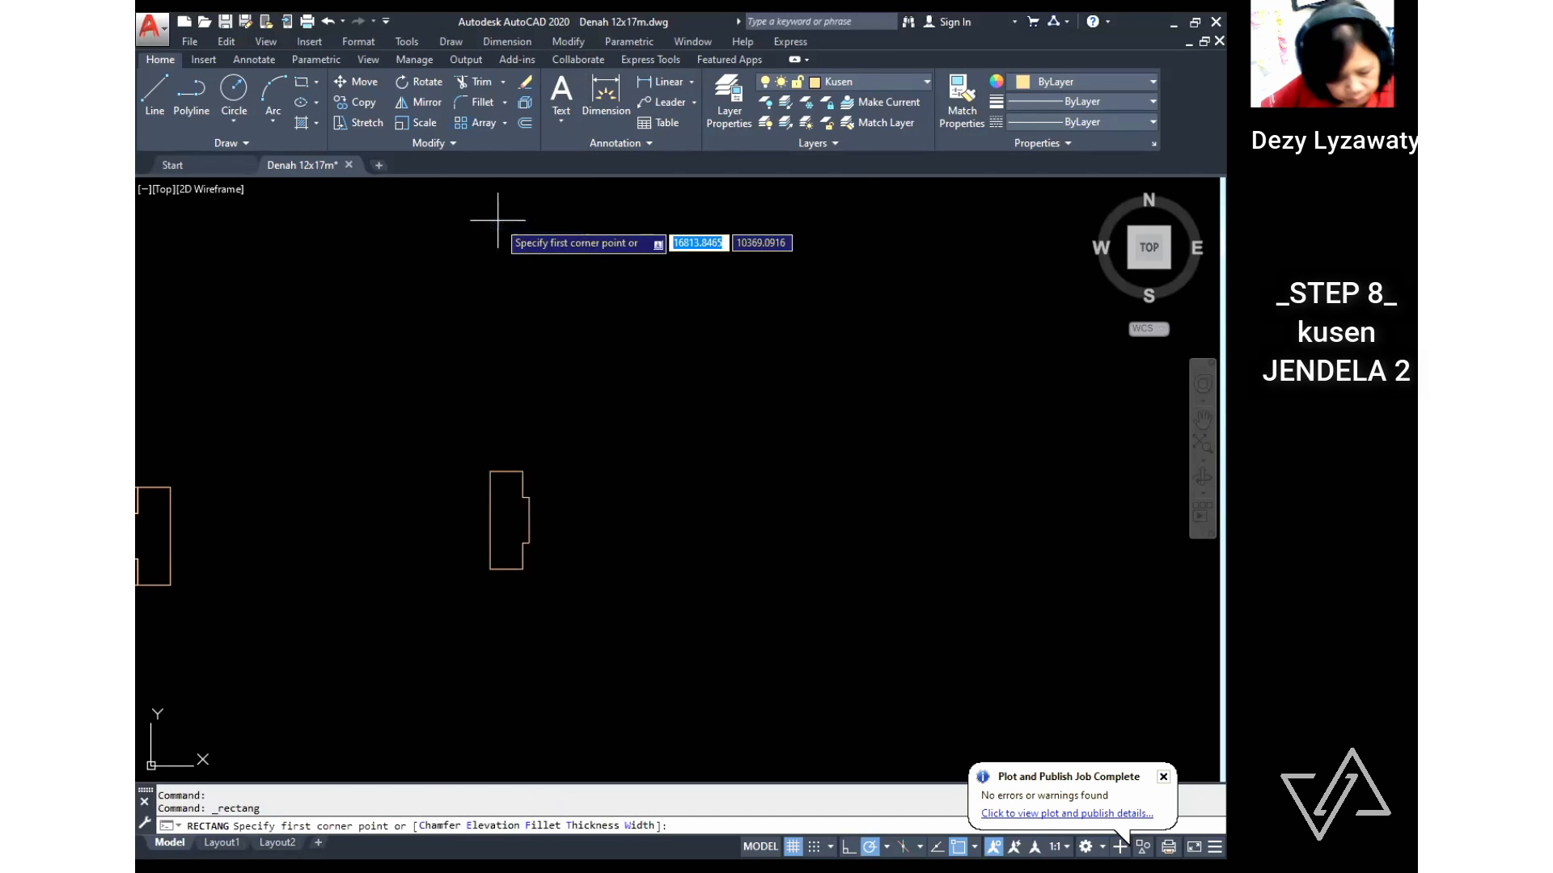
pyautogui.click(522, 498)
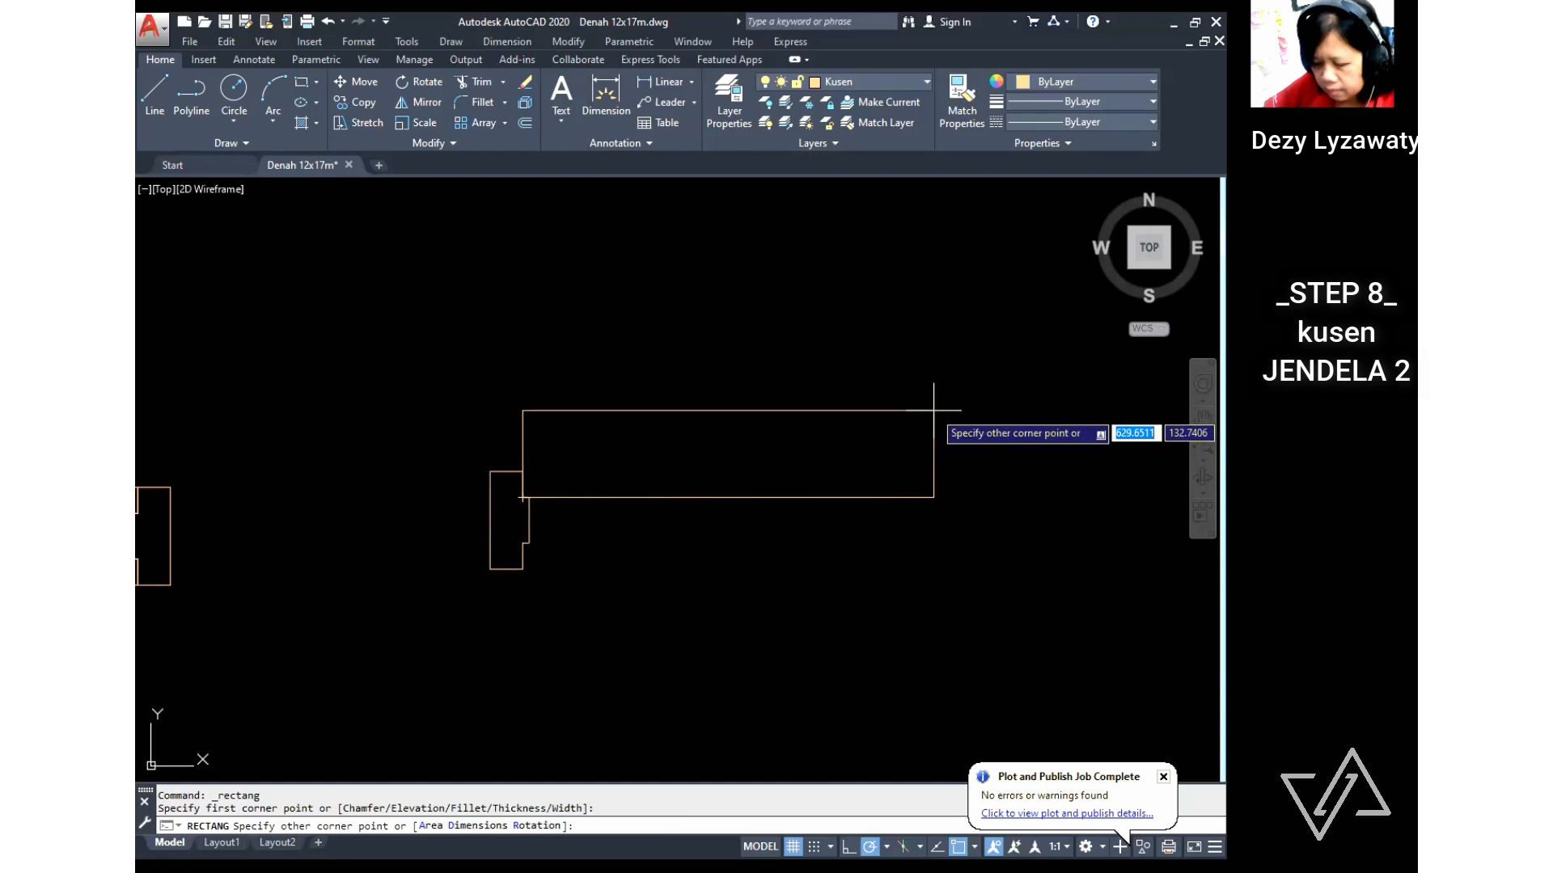
pyautogui.write('650')
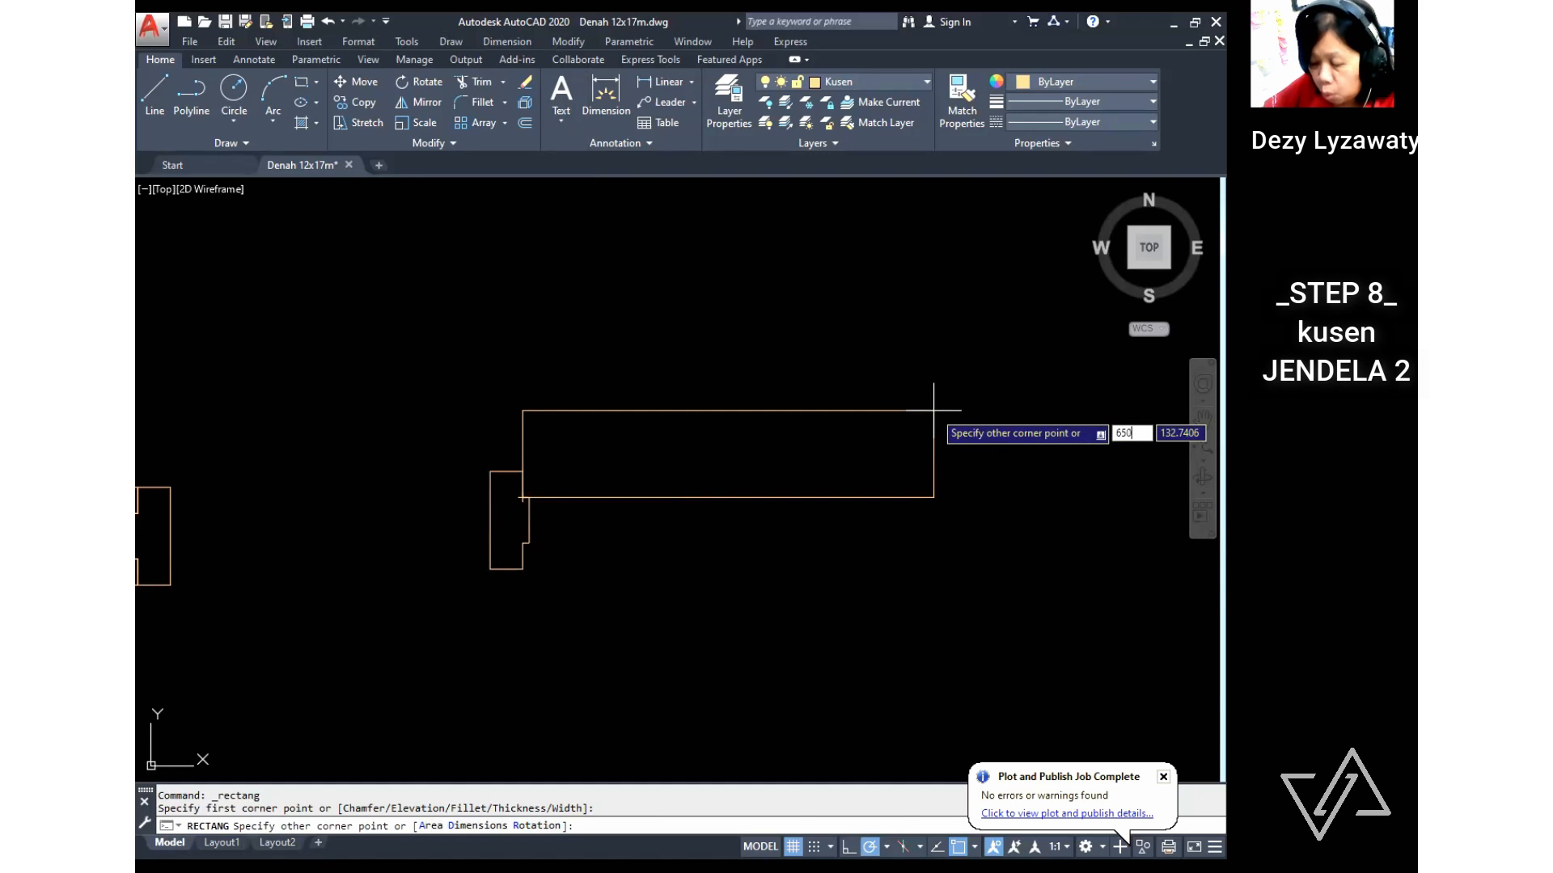
pyautogui.press('Tab')
pyautogui.write('40')
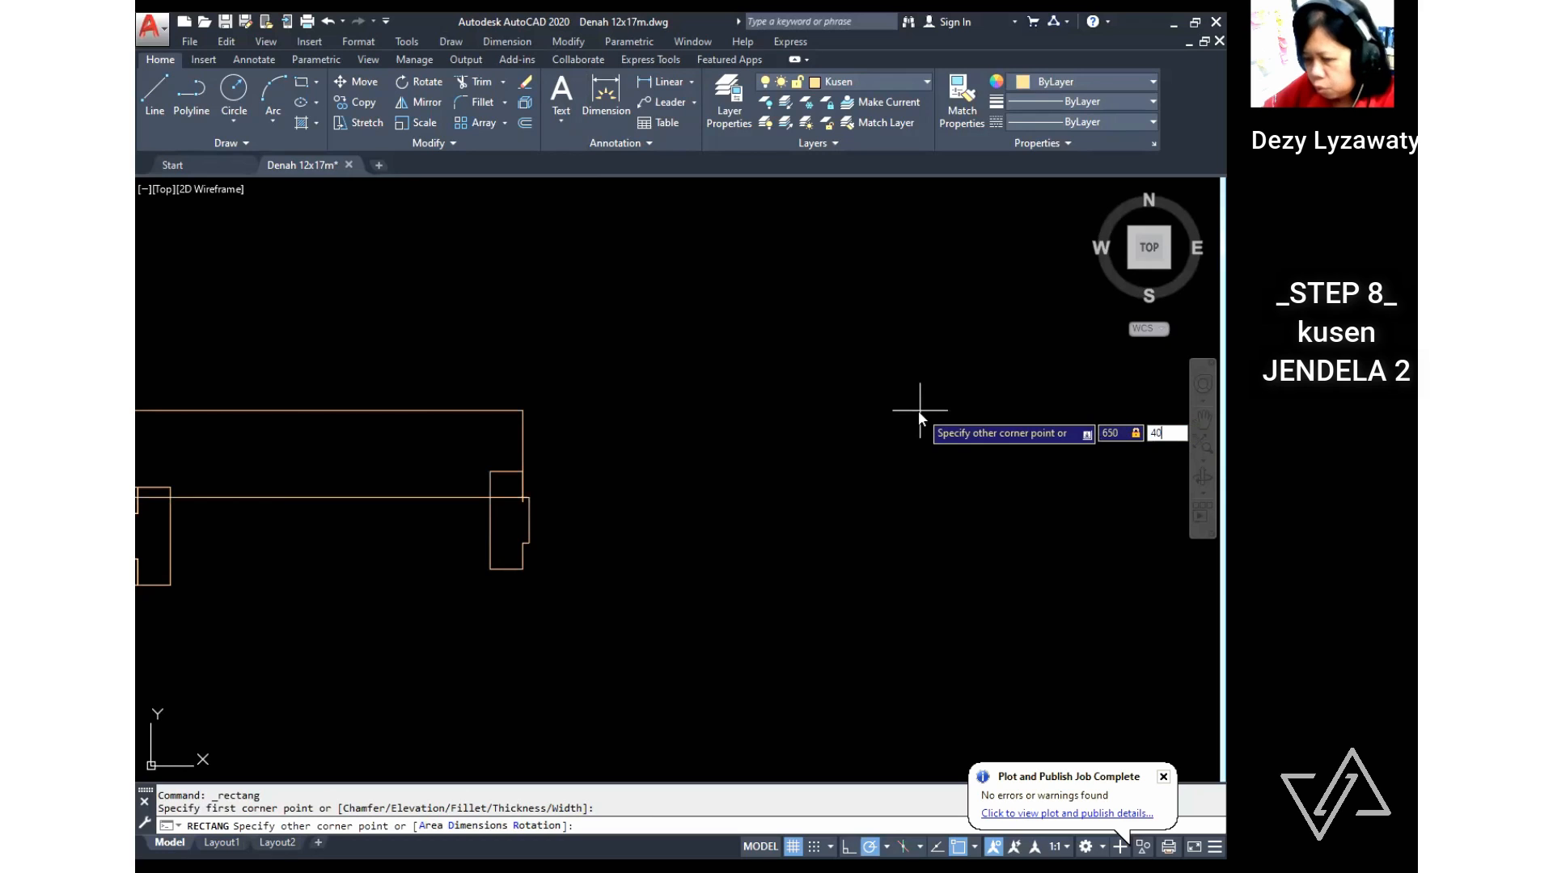
pyautogui.press('Return')
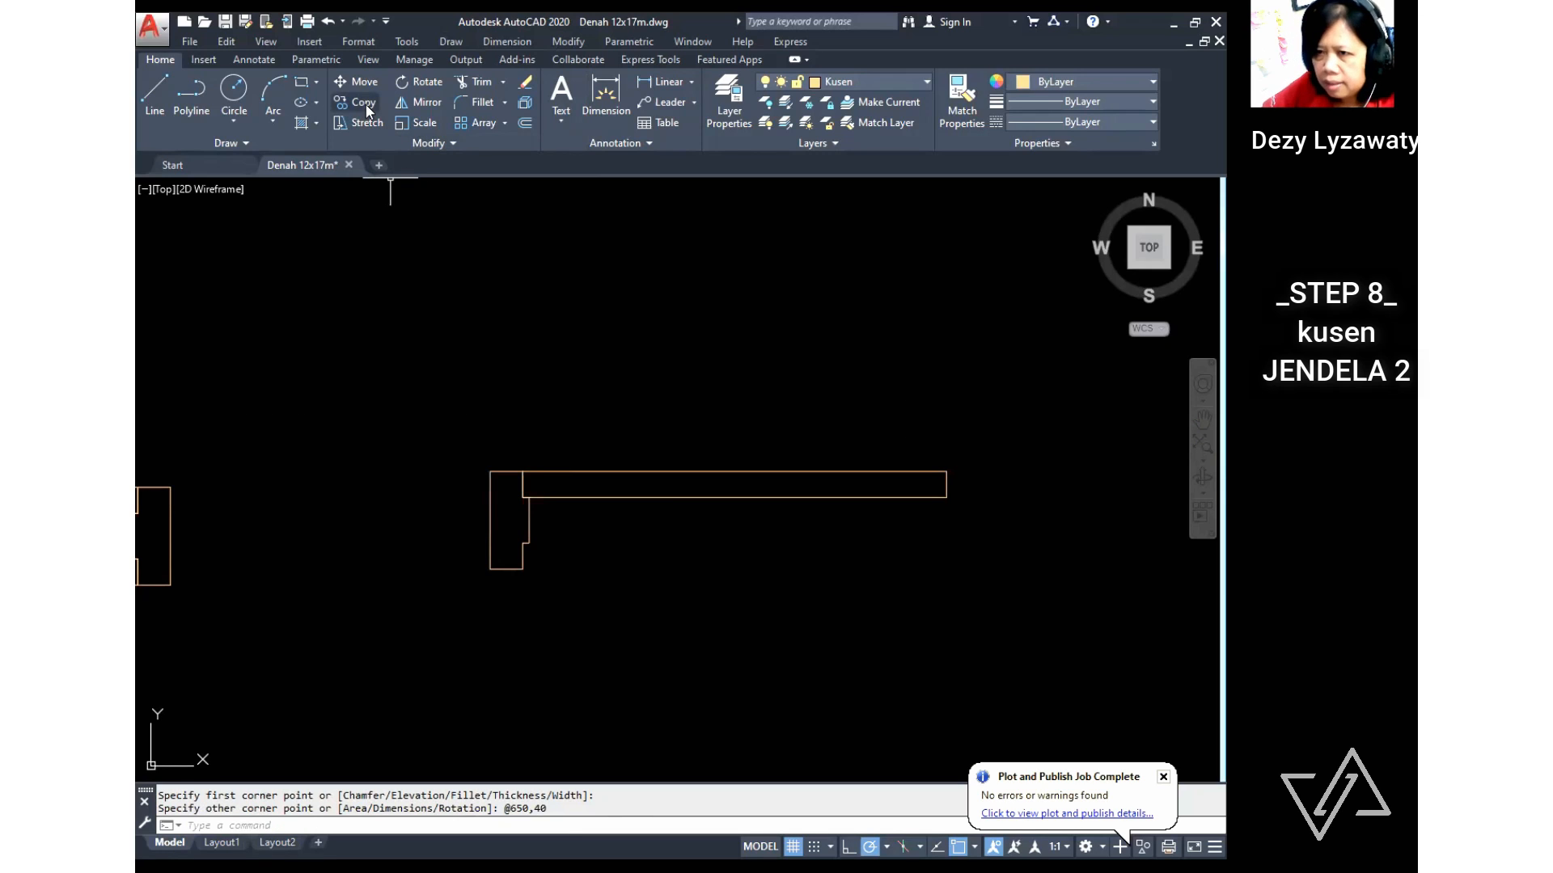
# Step: Draw a 100 by 40 rectangle extending right and down from the post's lower notch corner
pyautogui.click(492, 41)
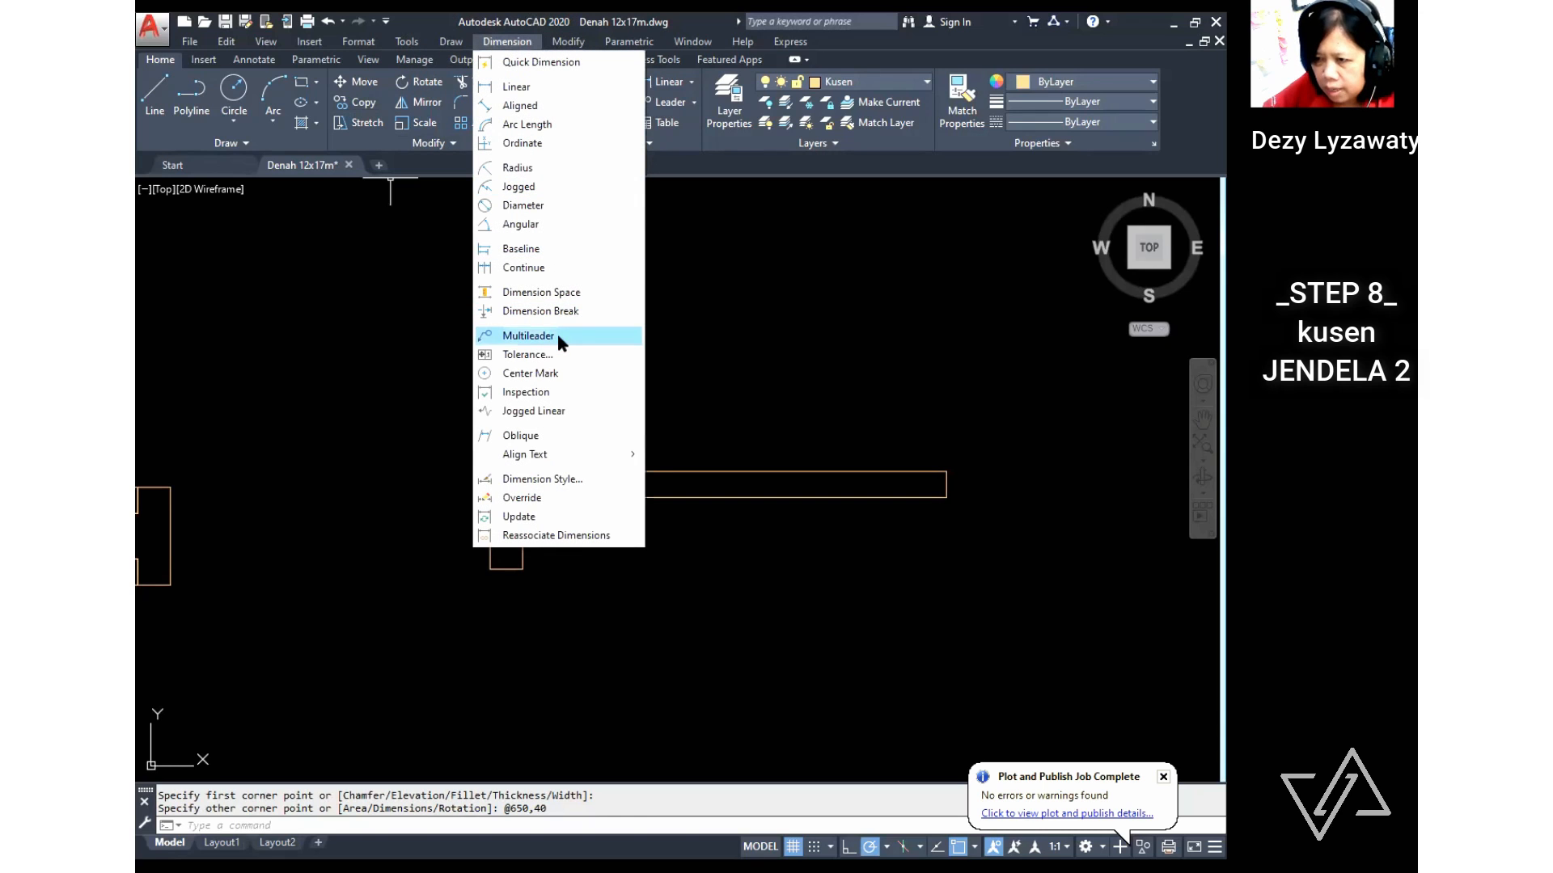
pyautogui.moveTo(444, 40)
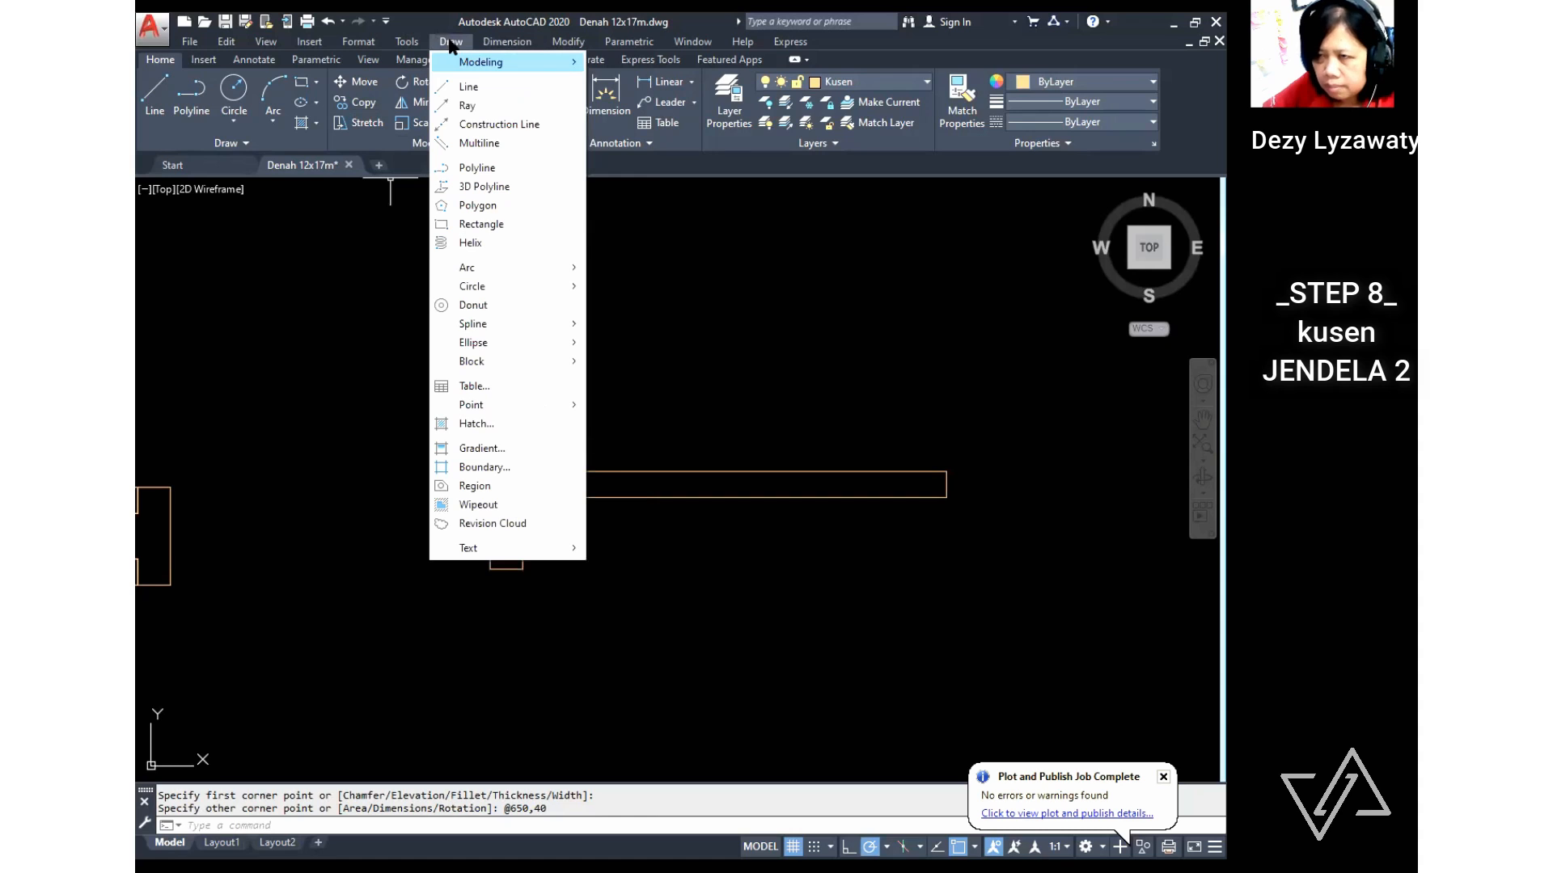
pyautogui.click(485, 224)
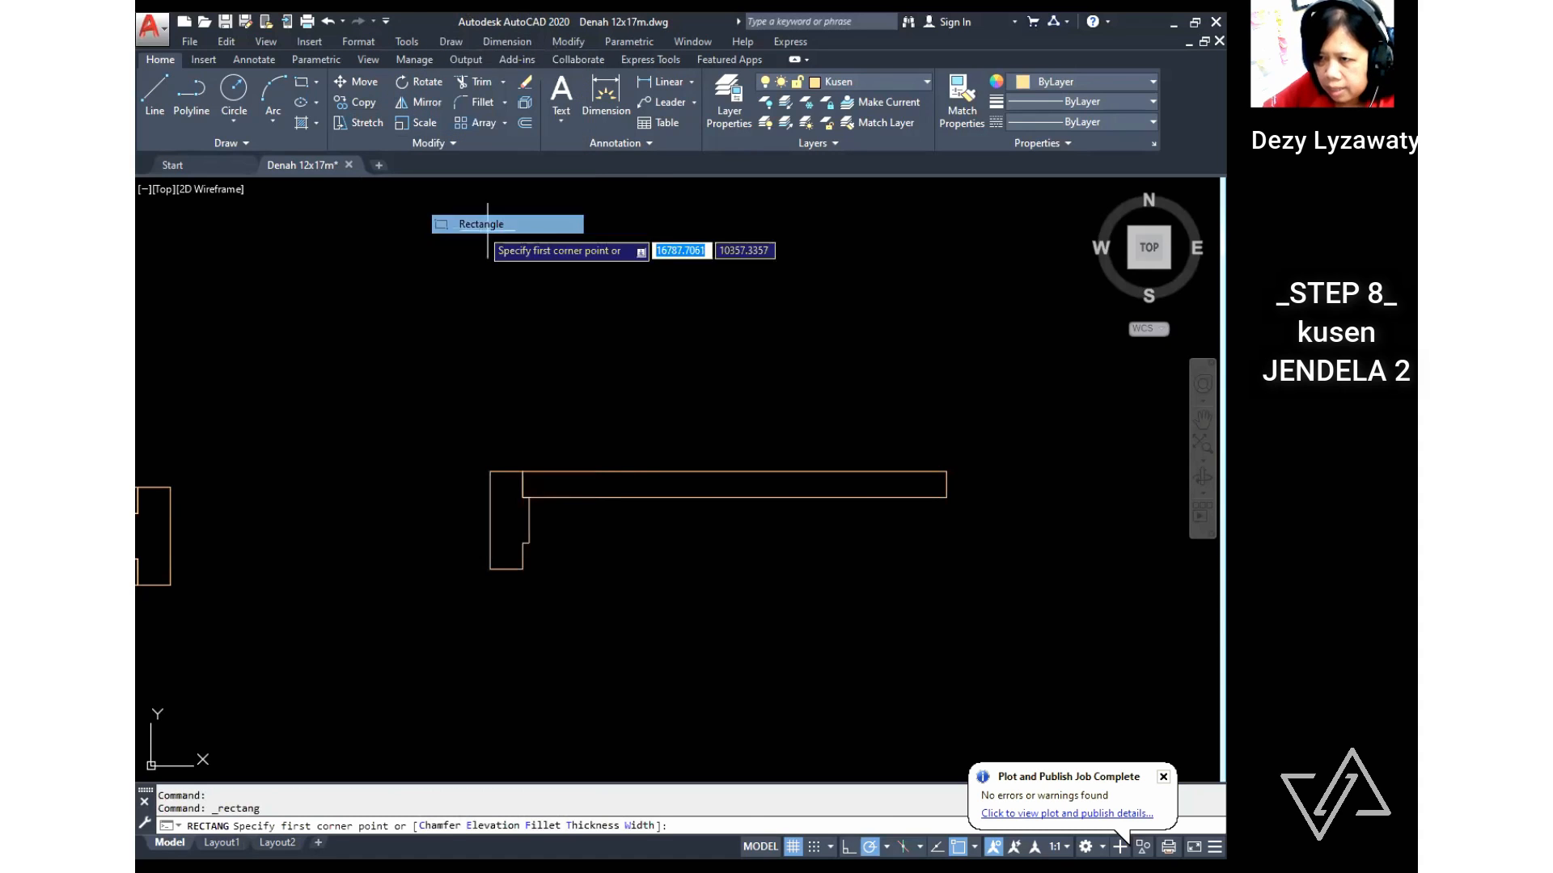
pyautogui.click(523, 543)
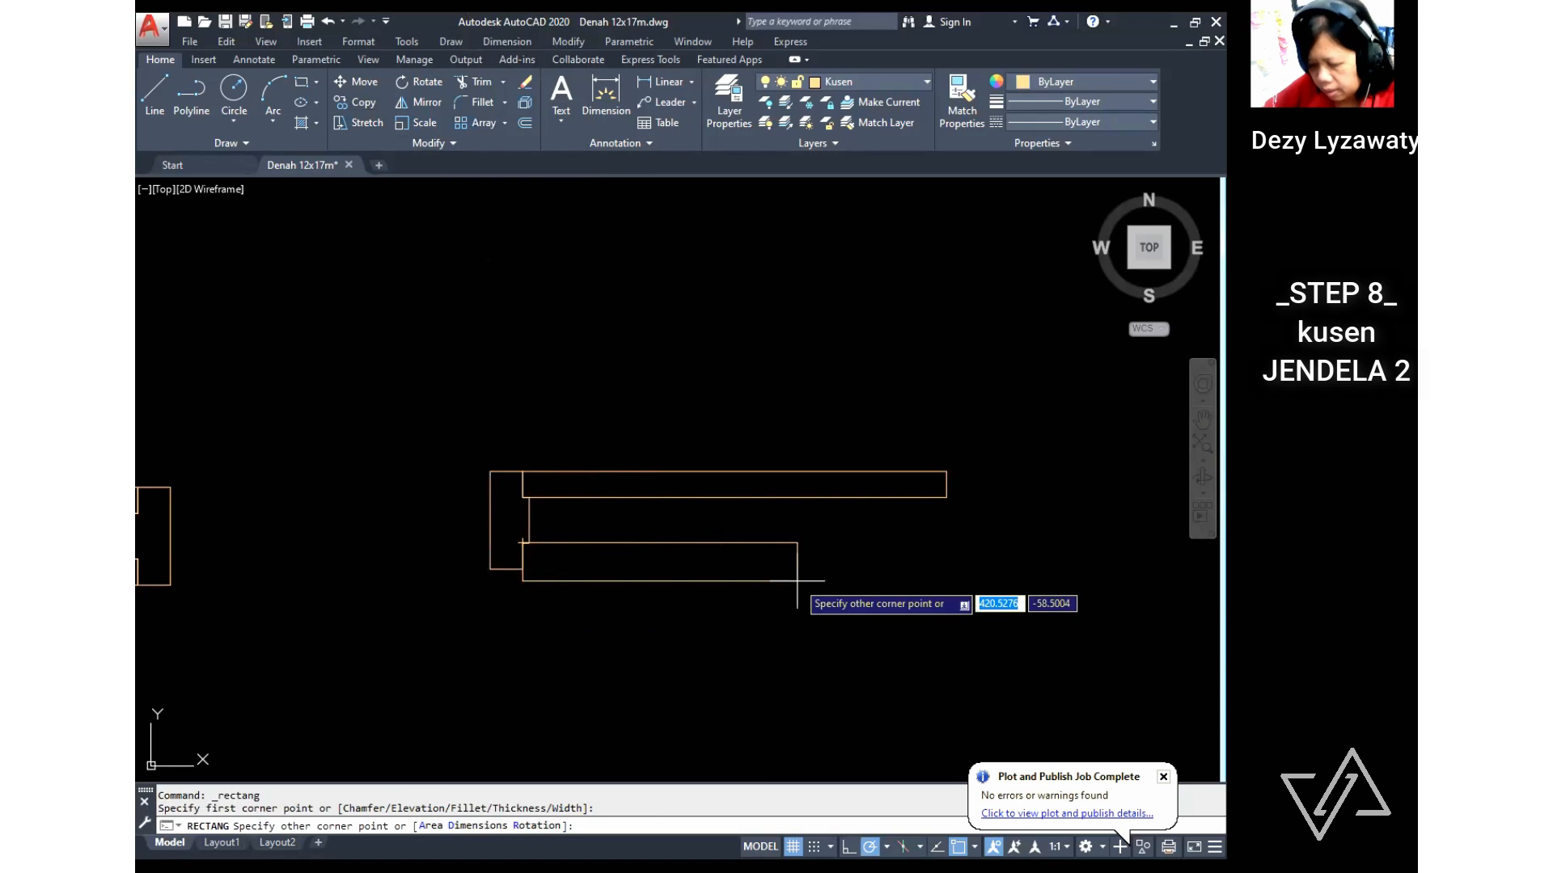
pyautogui.write('100')
pyautogui.press('Tab')
pyautogui.write('-40')
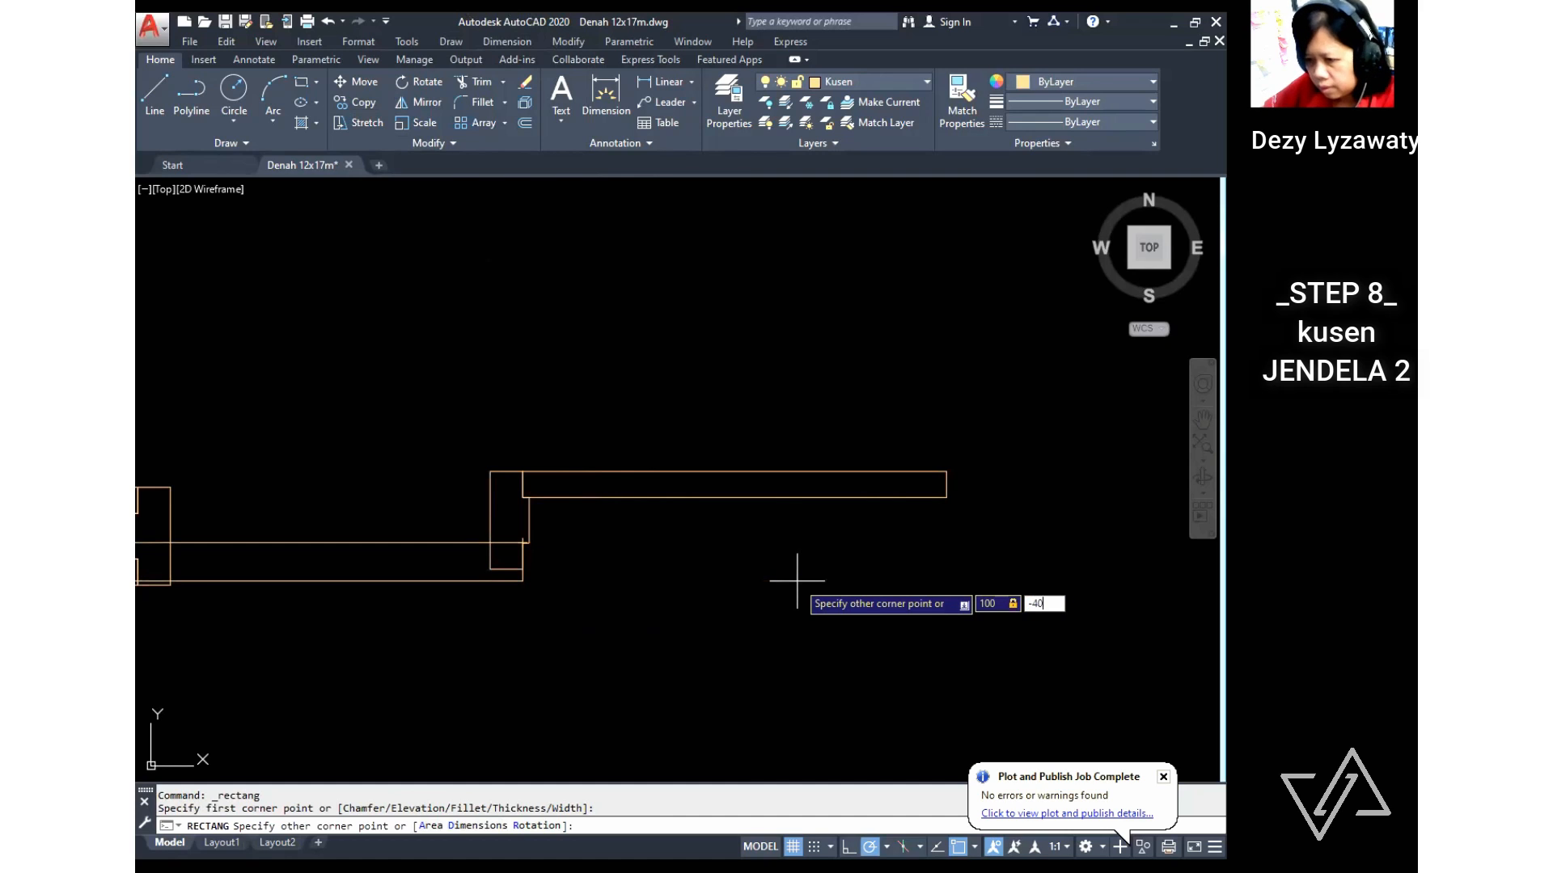
pyautogui.press('Return')
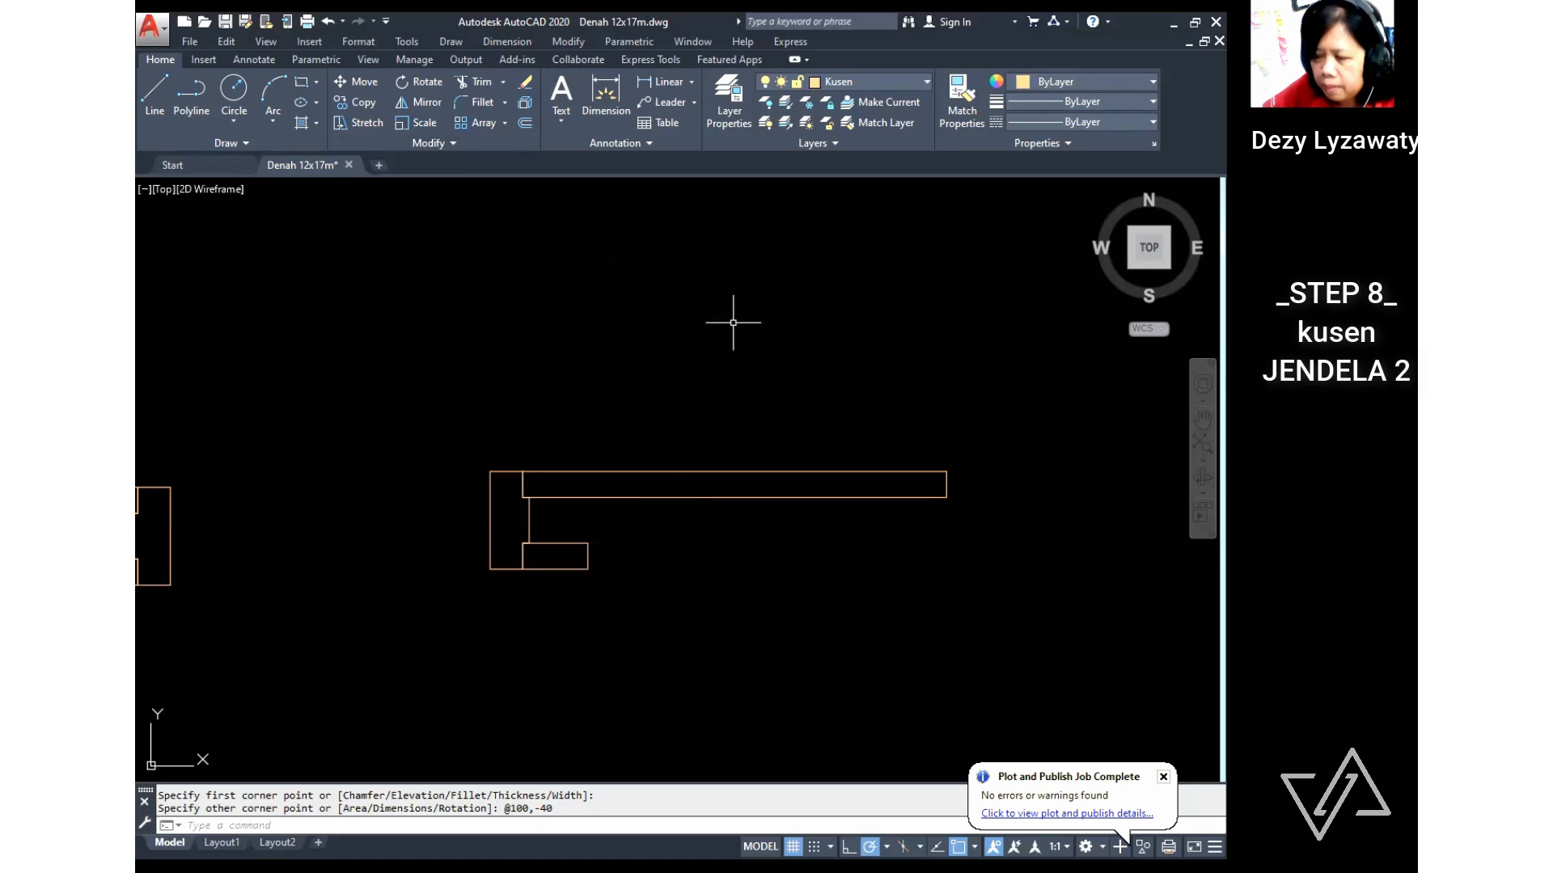
pyautogui.moveTo(618, 394); pyautogui.dragTo(607, 389, button='middle')
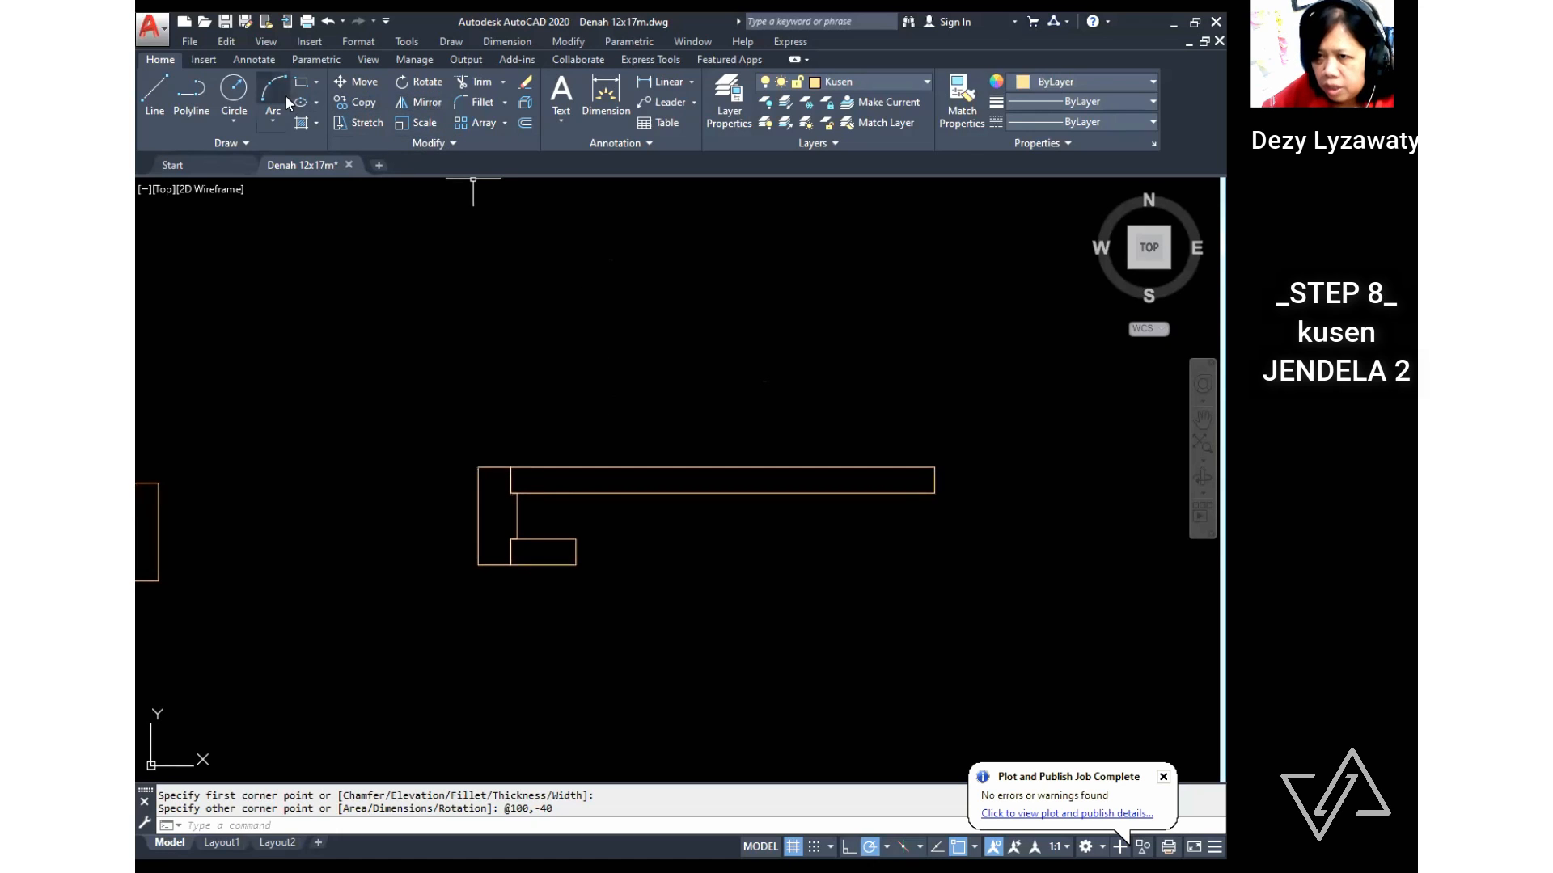
pyautogui.click(457, 45)
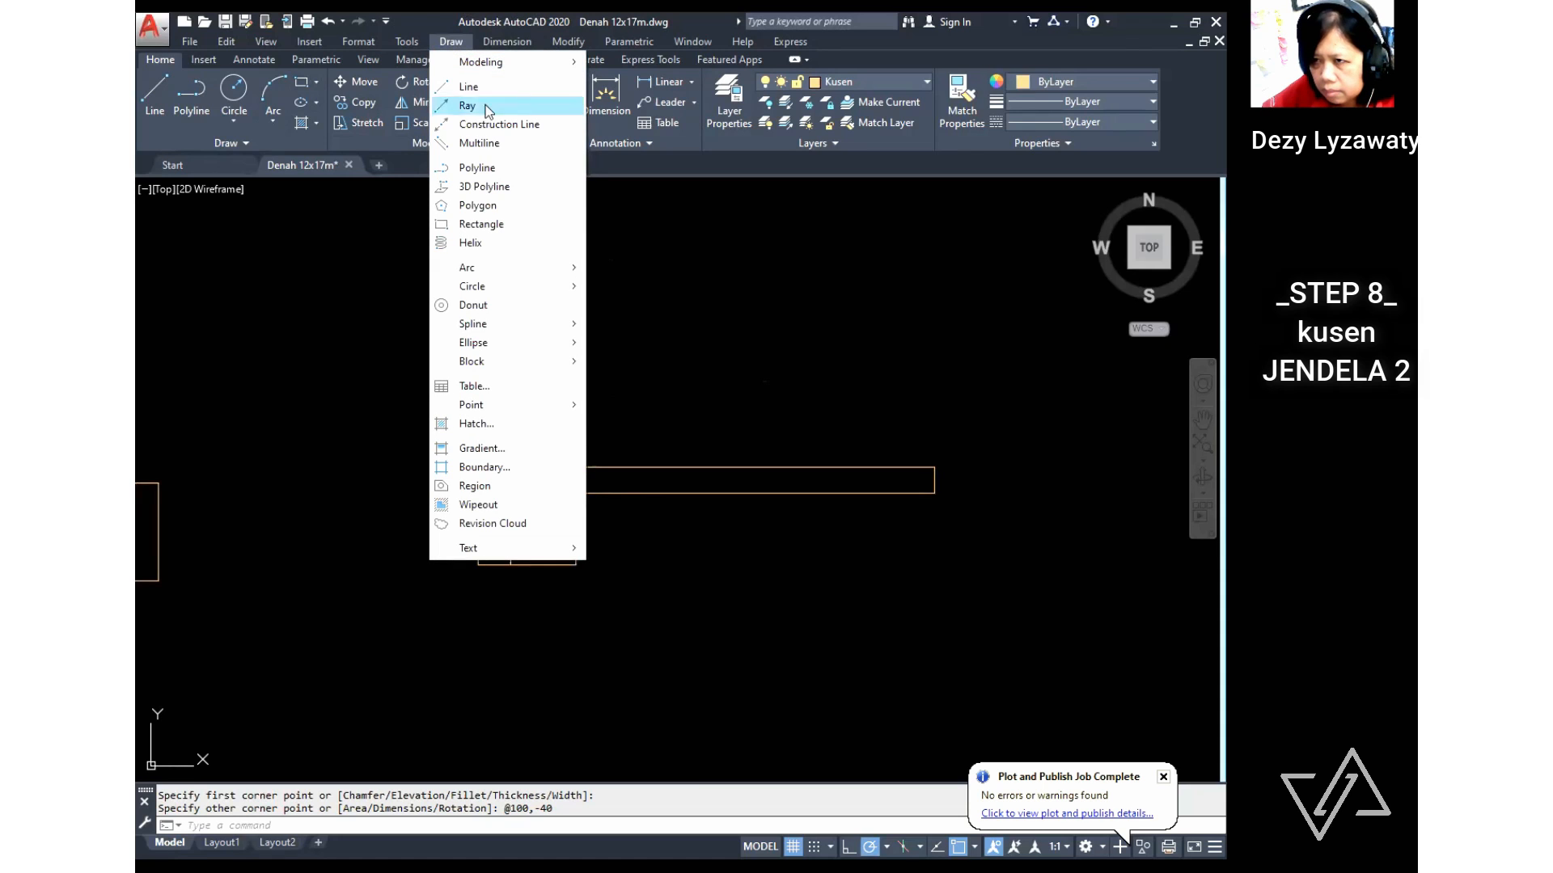
pyautogui.doubleClick(719, 368)
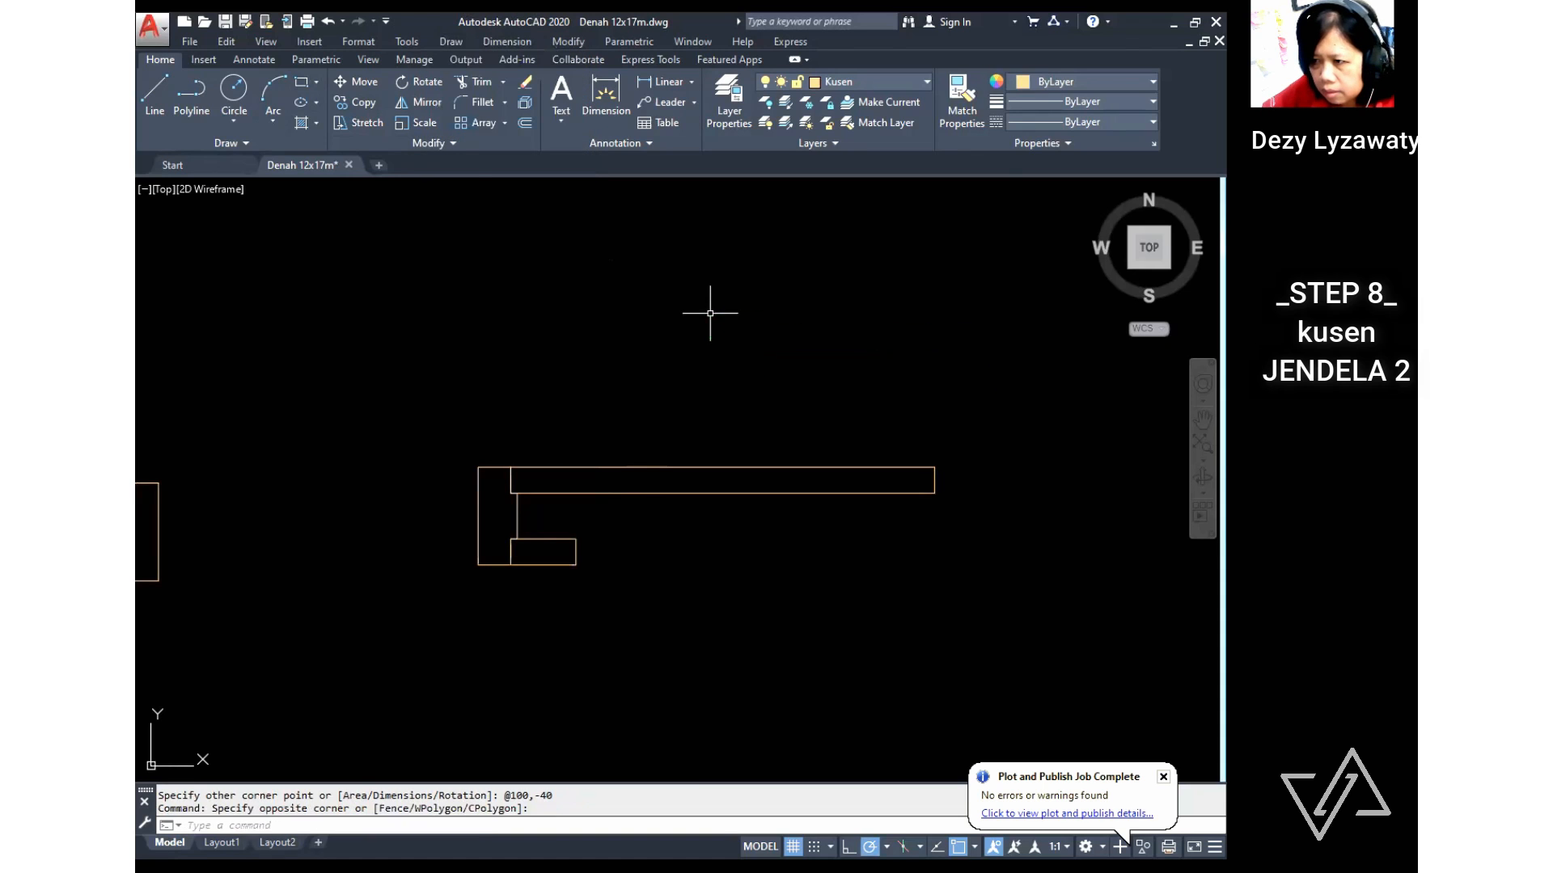
pyautogui.click(444, 42)
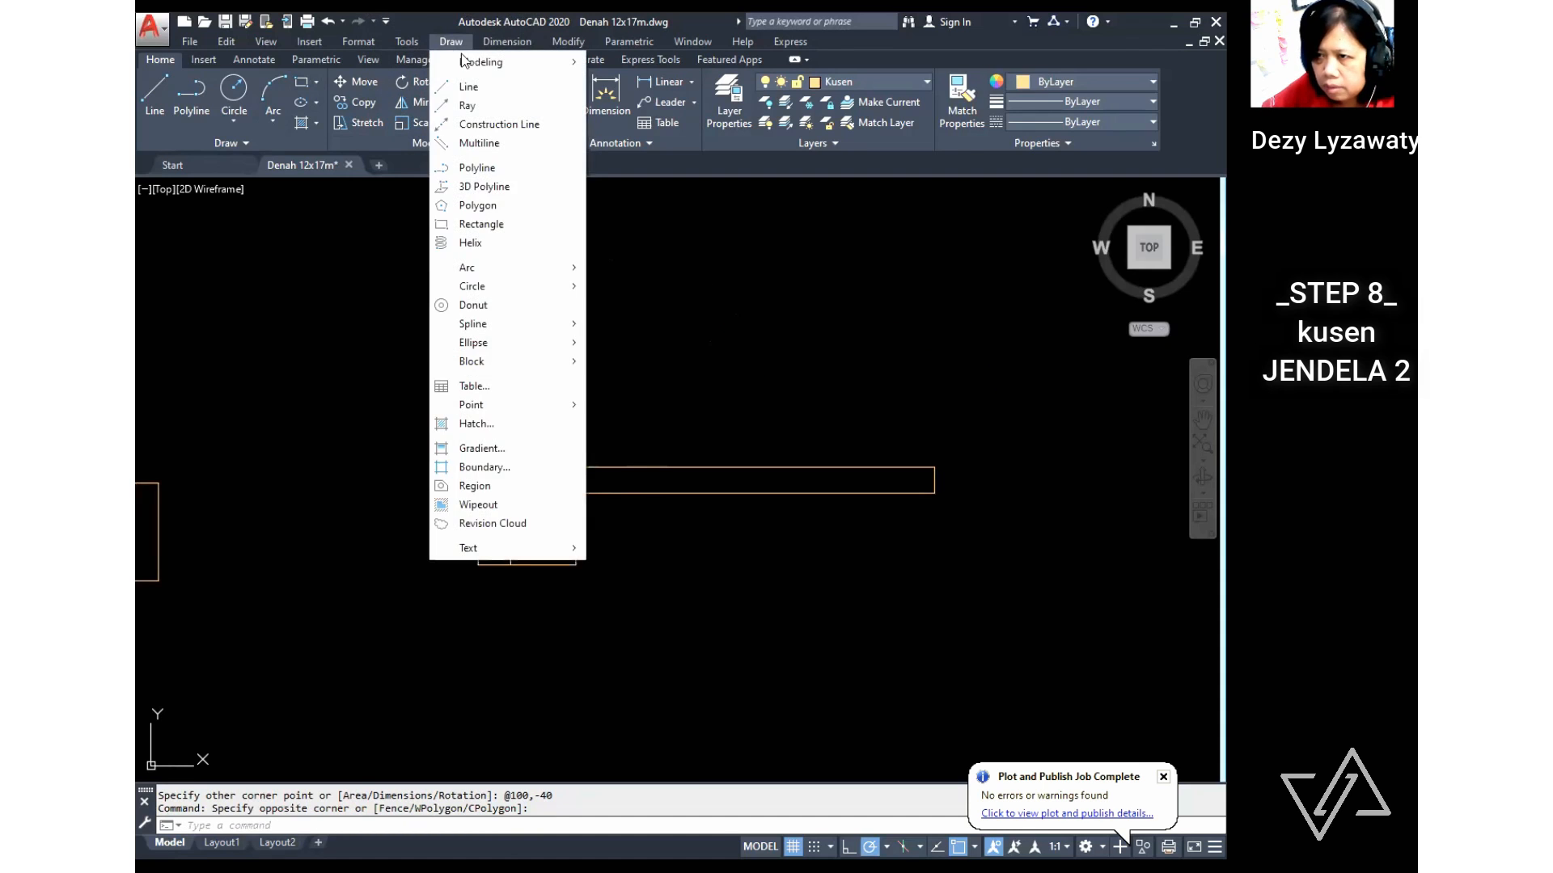
pyautogui.click(506, 225)
pyautogui.click(584, 566)
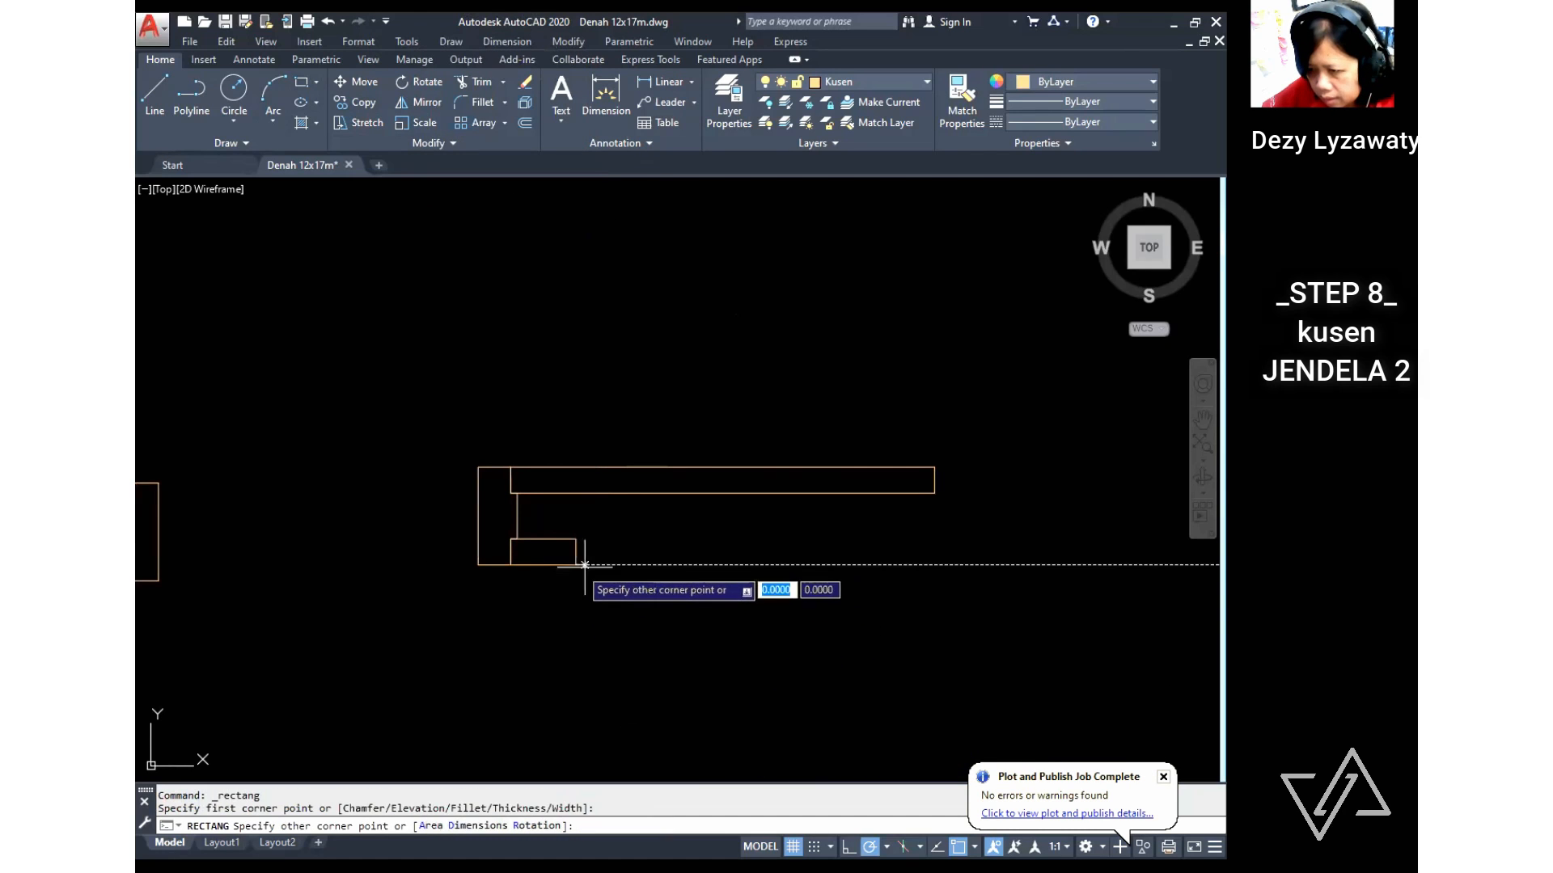
pyautogui.press('Escape')
# Step: Draw a 450 horizontal line to the right from the small rectangle's upper-right corner
pyautogui.click(451, 42)
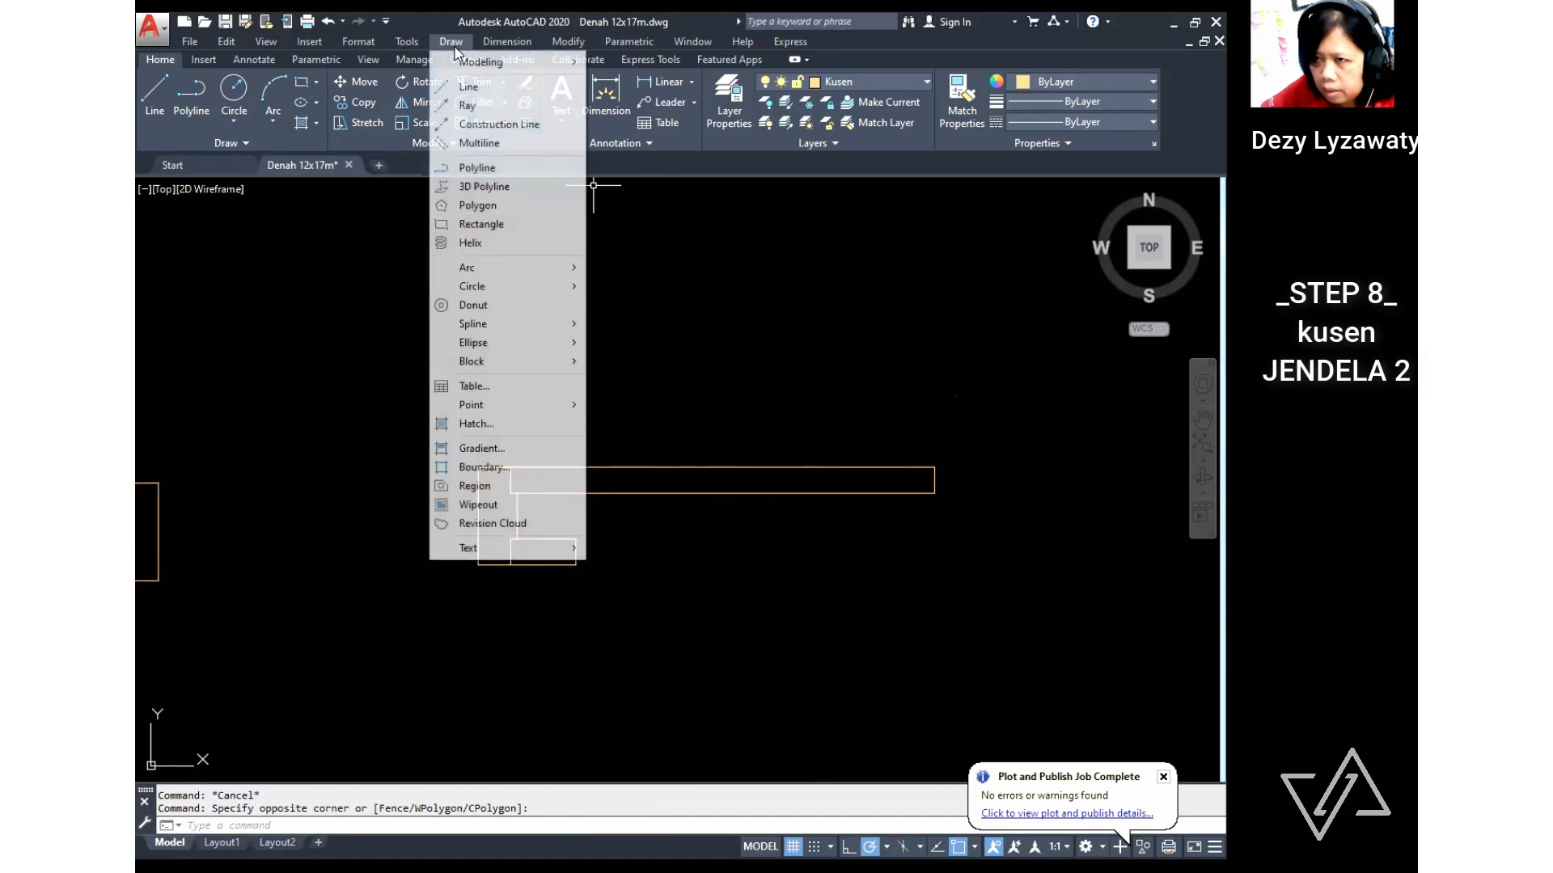
pyautogui.click(467, 87)
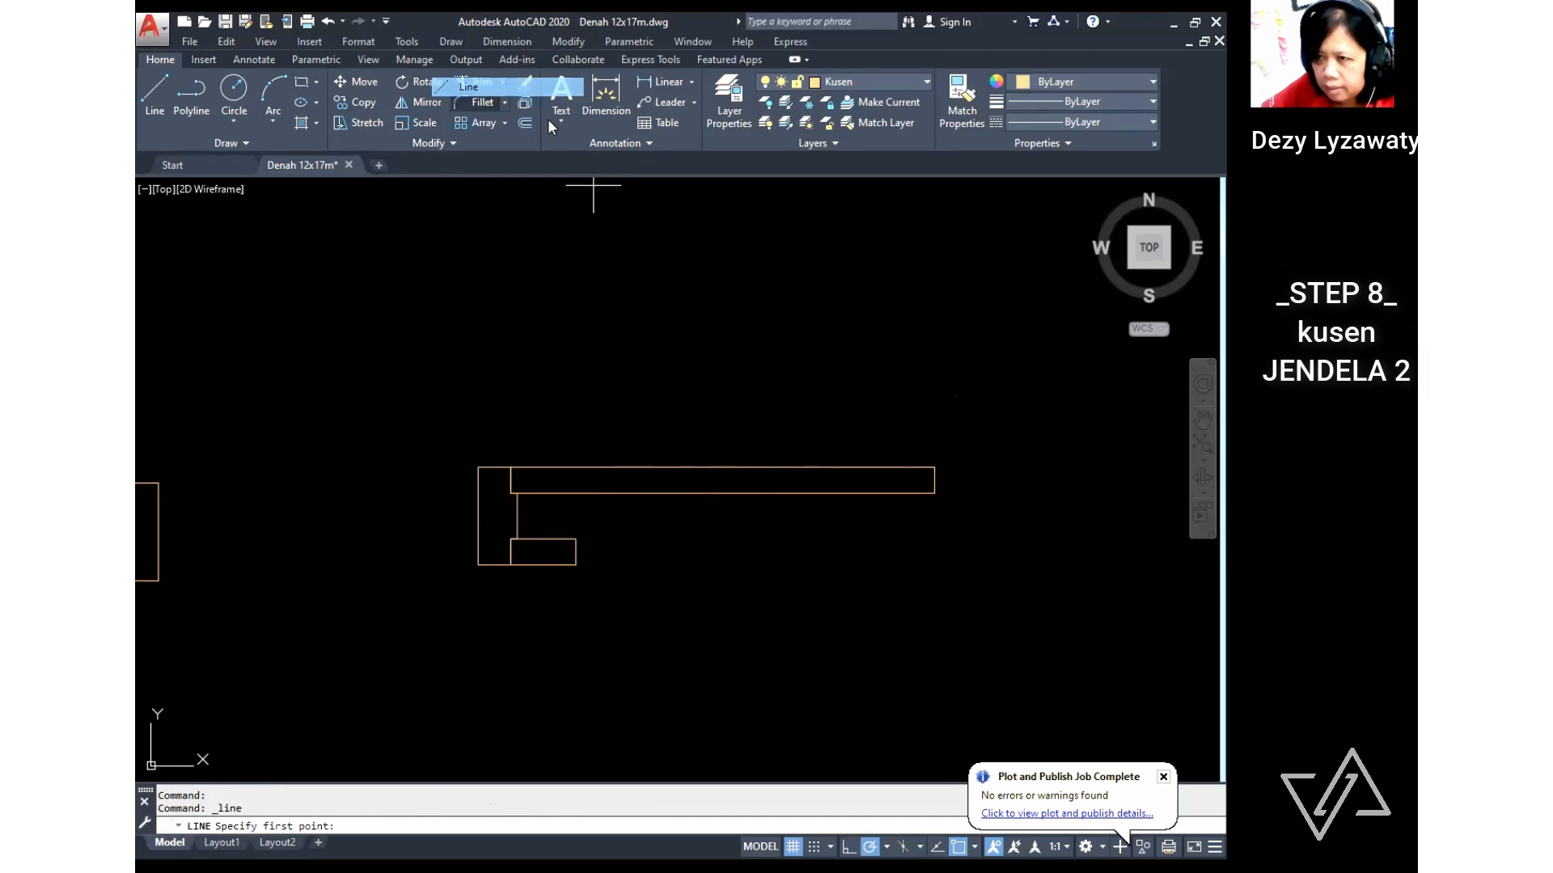
pyautogui.click(576, 538)
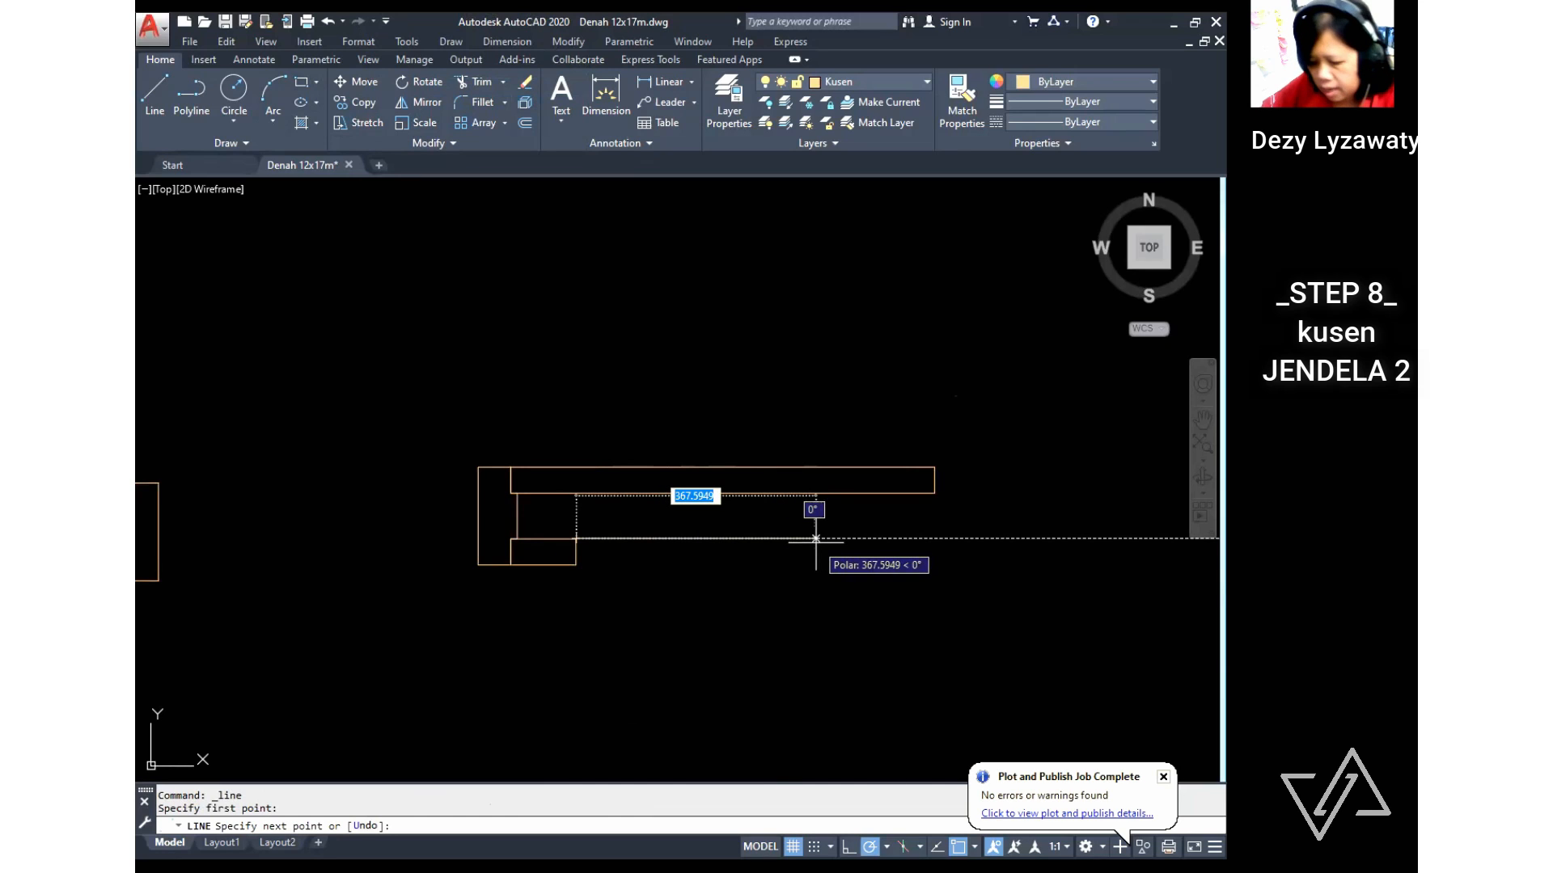
pyautogui.write('450')
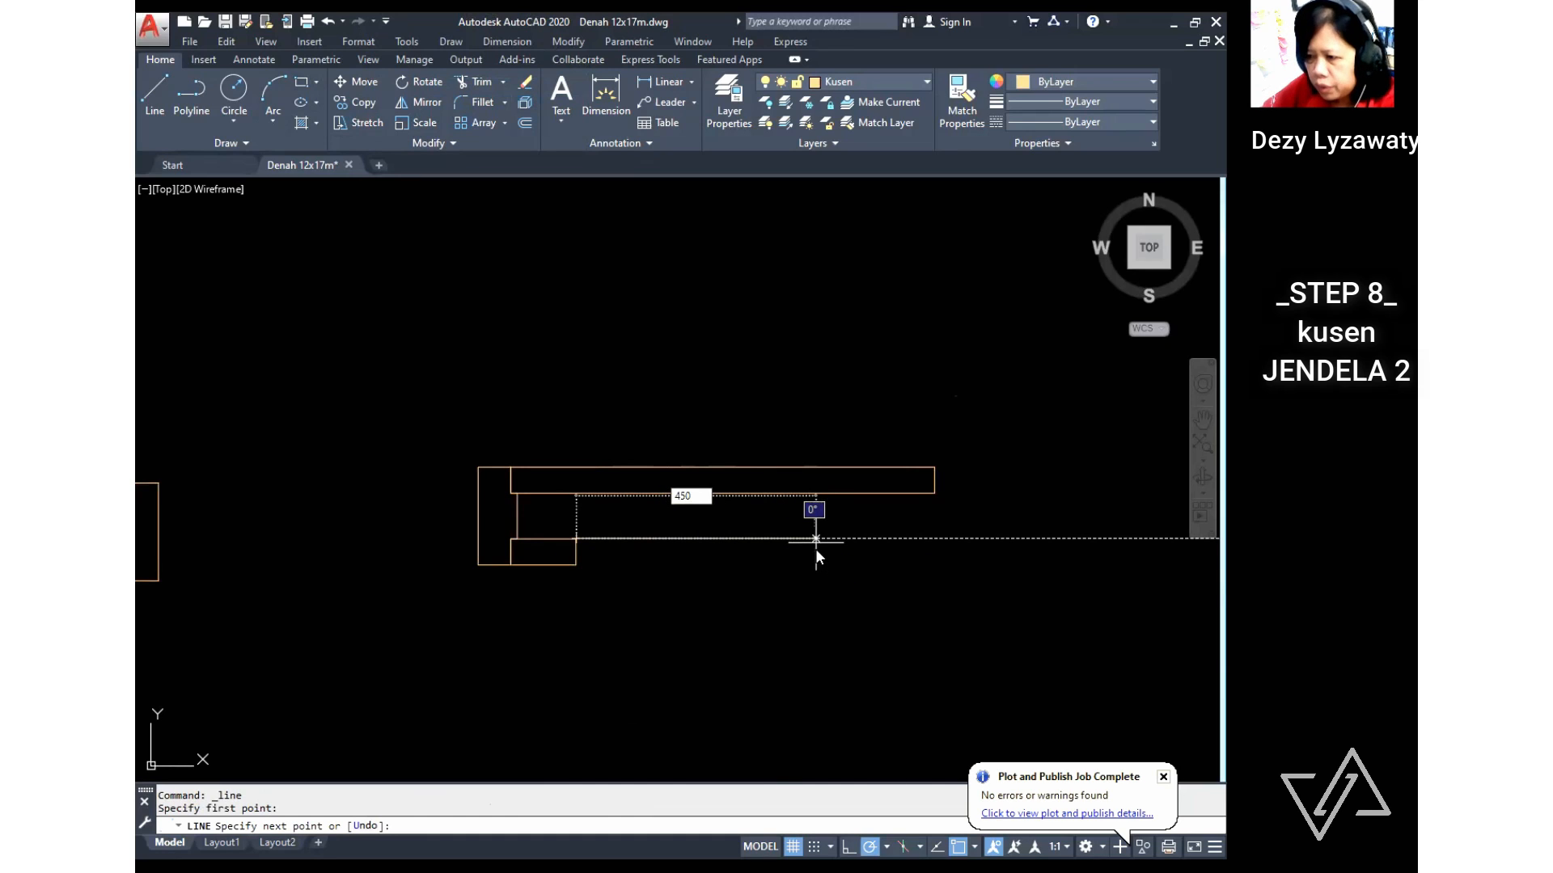
pyautogui.press('Return')
pyautogui.press('Return')
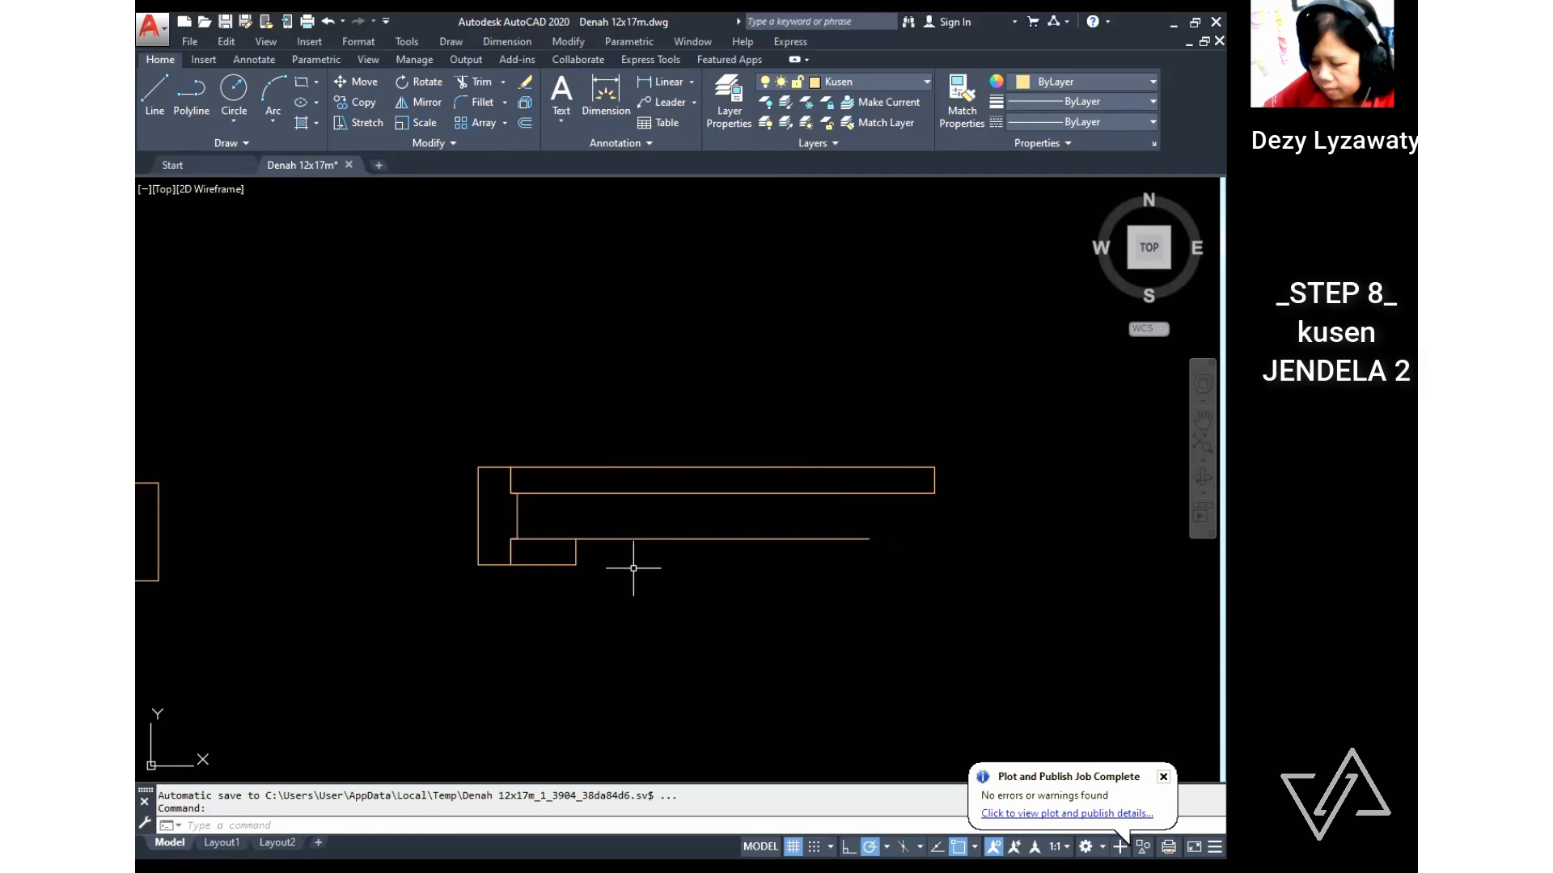
# Step: Draw a 450 horizontal line to the right from the midpoint of the small rectangle's right edge
pyautogui.click(450, 41)
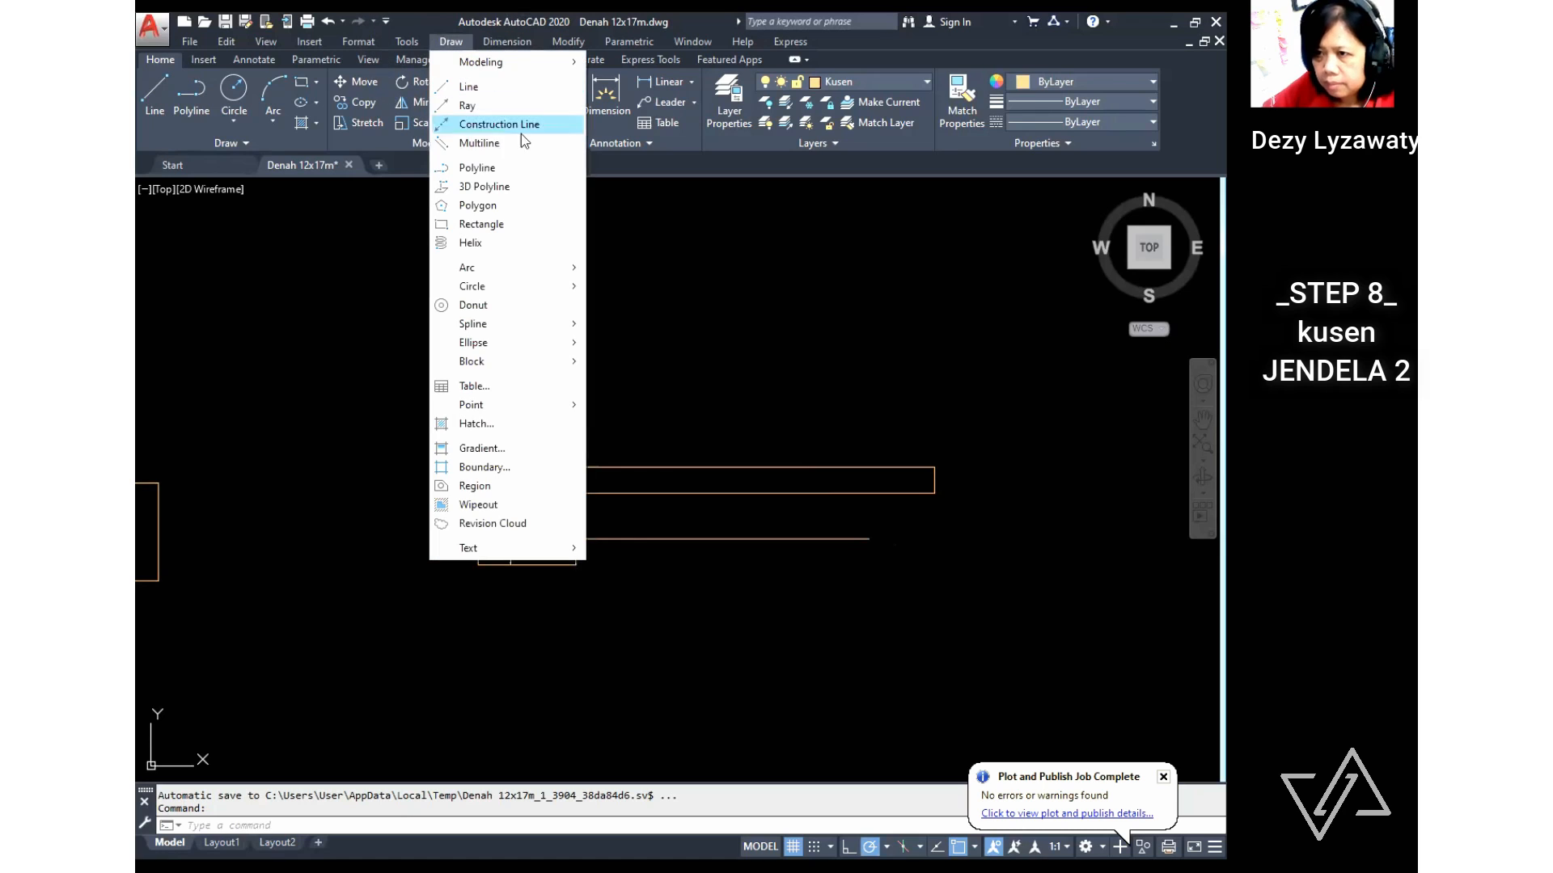
pyautogui.click(469, 87)
pyautogui.click(575, 553)
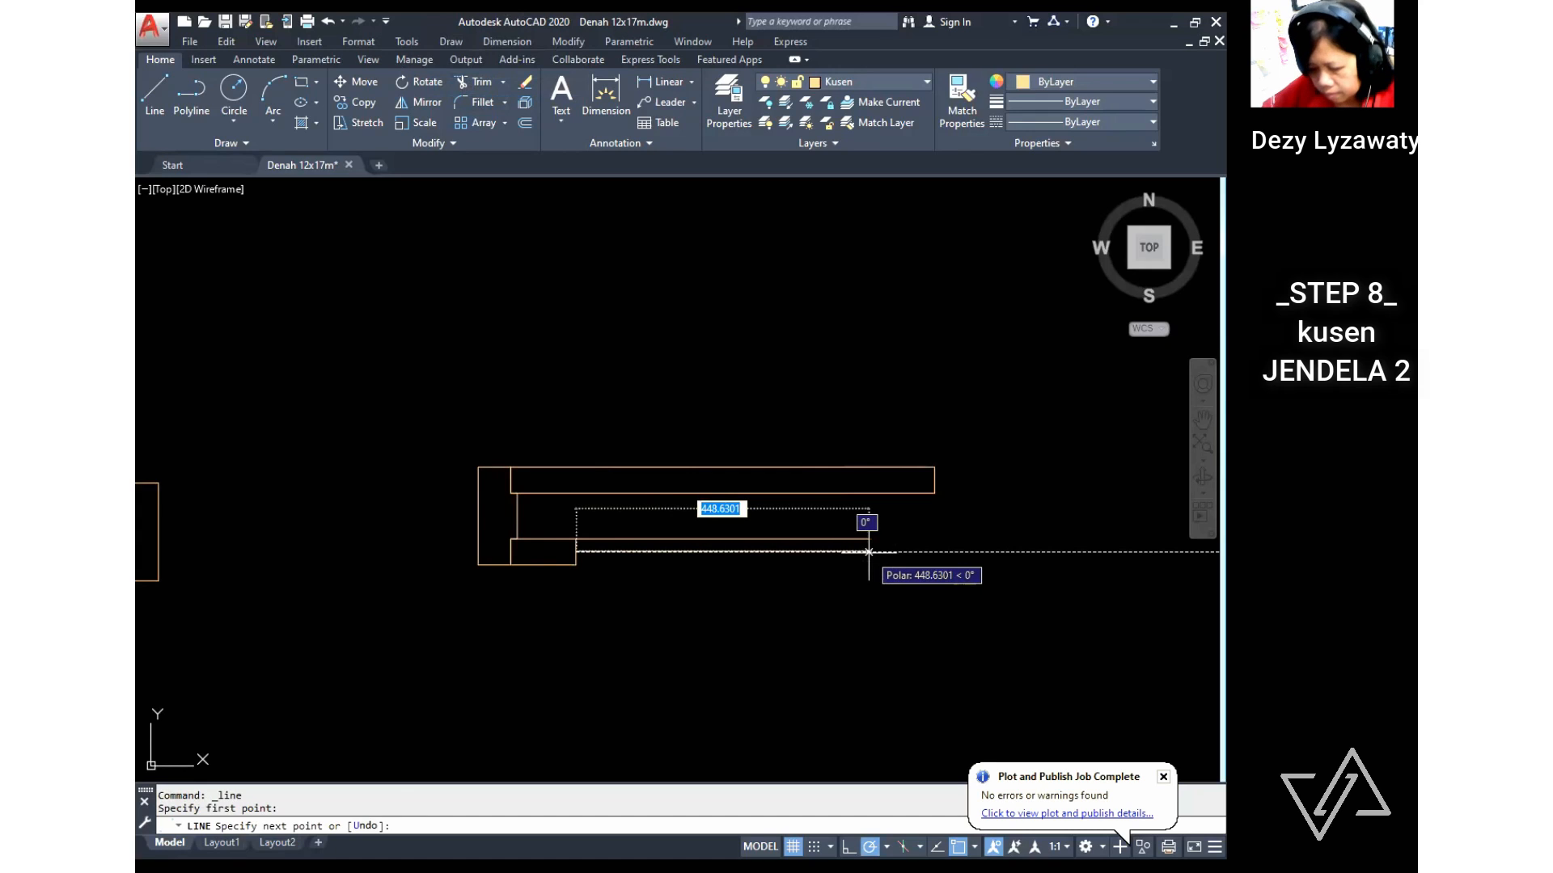
pyautogui.write('4500')
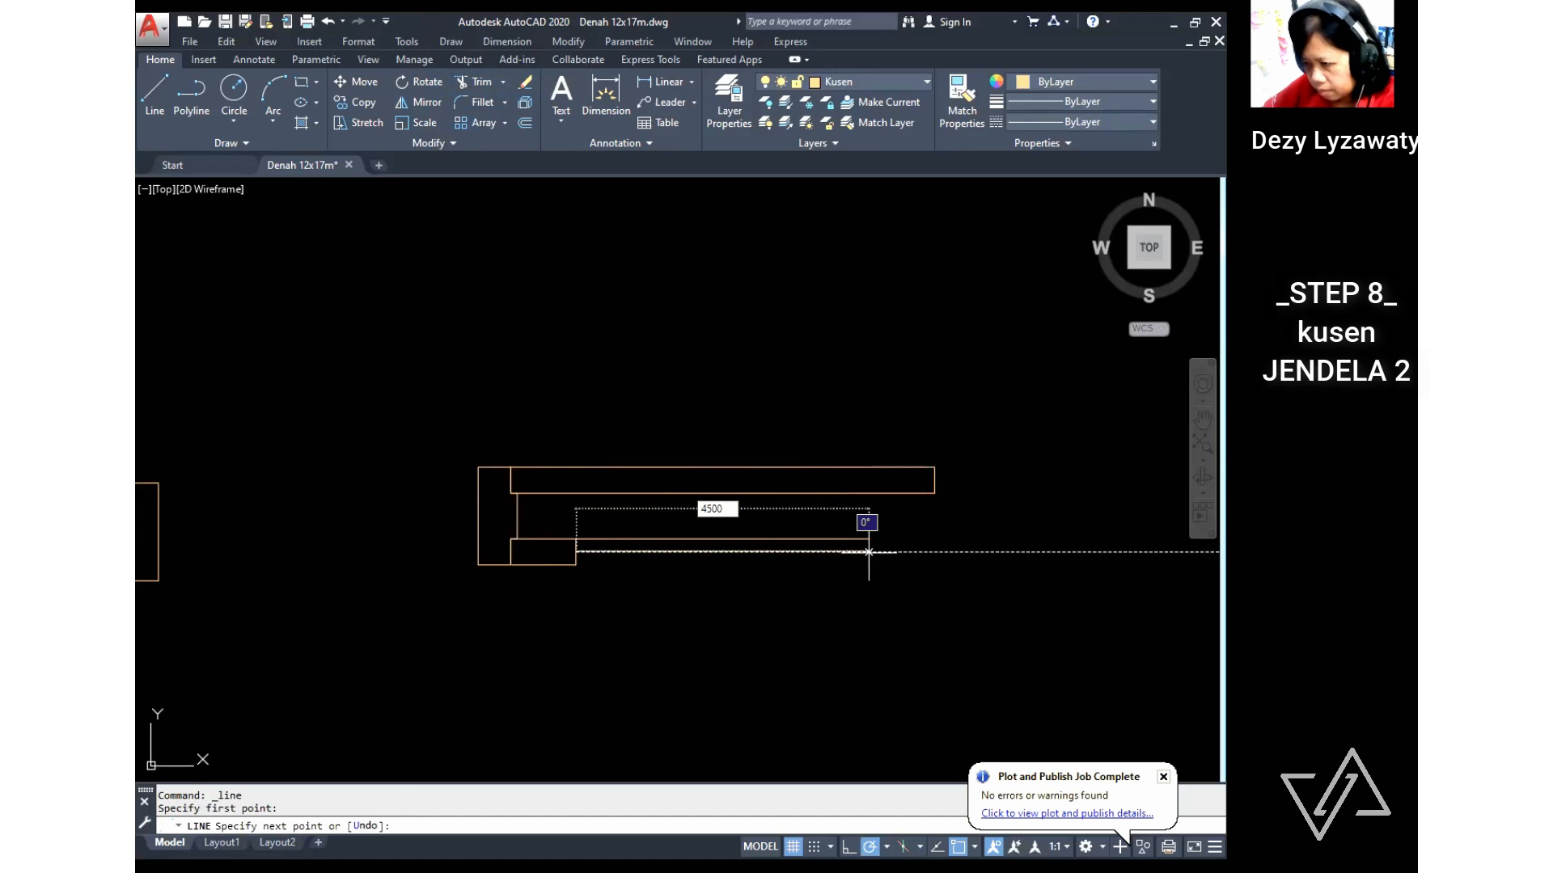
pyautogui.press('Return')
pyautogui.press('Return')
# Step: Draw a 450 horizontal line to the right from the small rectangle's lower-right corner
pyautogui.press('Return')
pyautogui.click(576, 564)
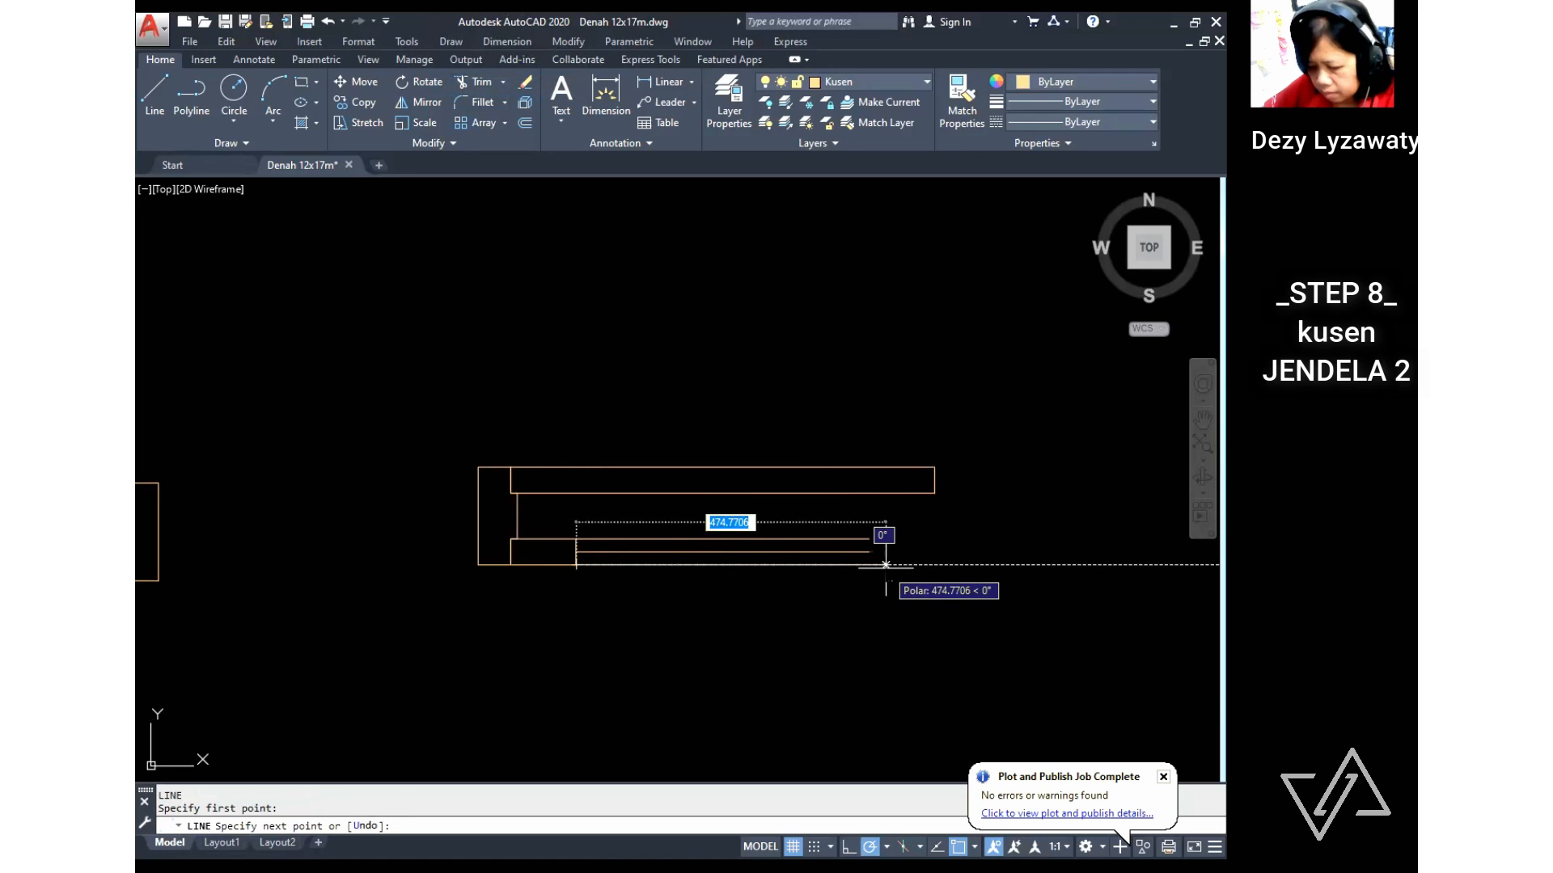
pyautogui.write('45')
pyautogui.press('Return')
pyautogui.press('Return')
# Step: Copy the small rectangle from its upper-left corner to the right end of the upper 450 line
pyautogui.click(546, 539)
pyautogui.click(342, 105)
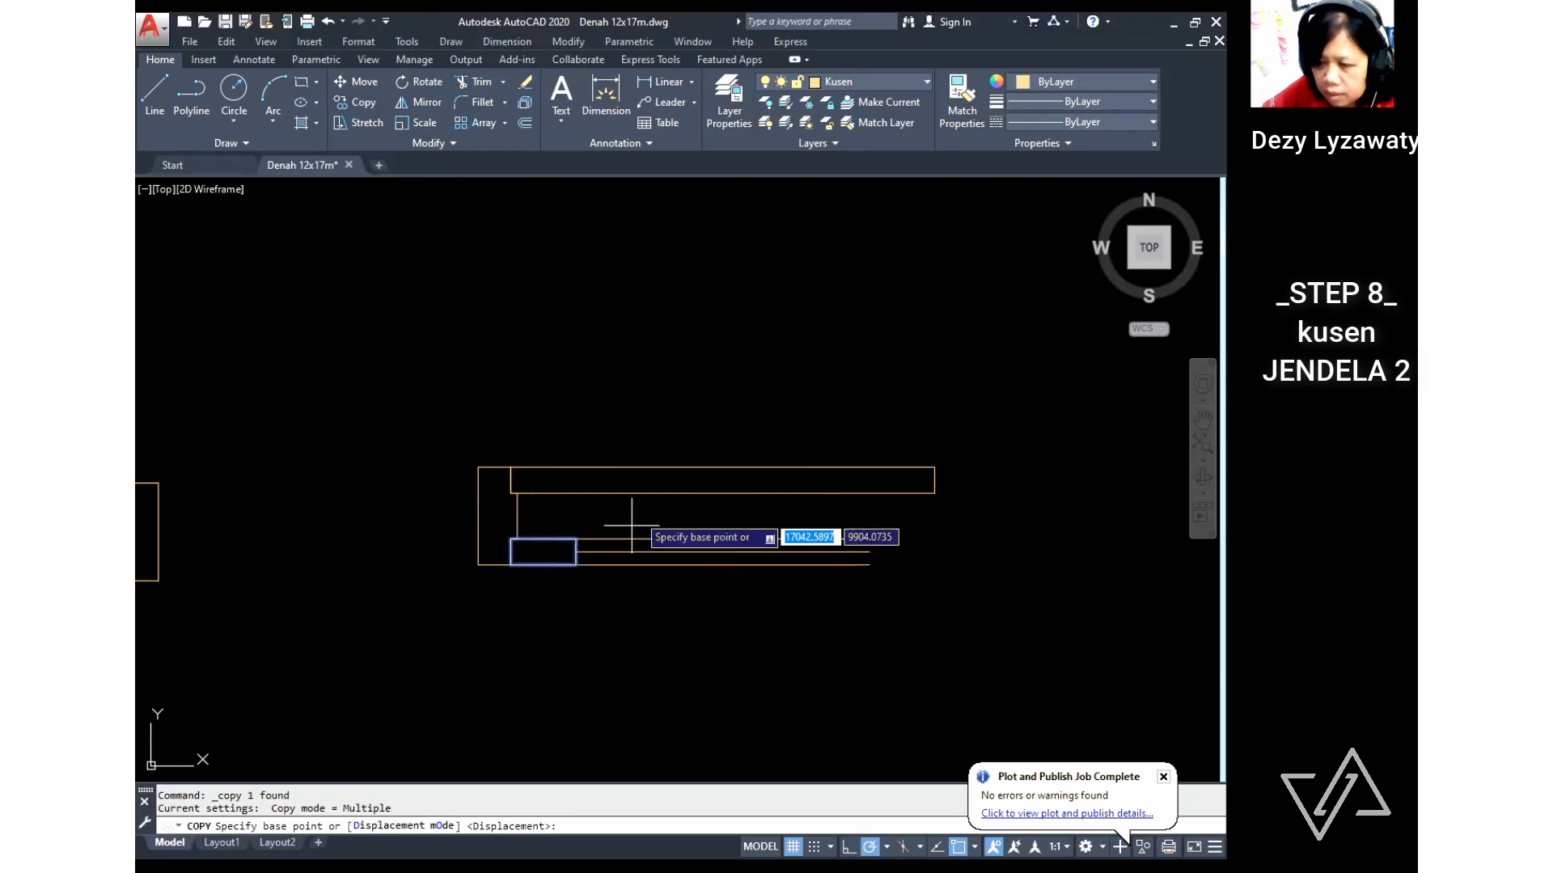
pyautogui.click(510, 538)
pyautogui.click(869, 539)
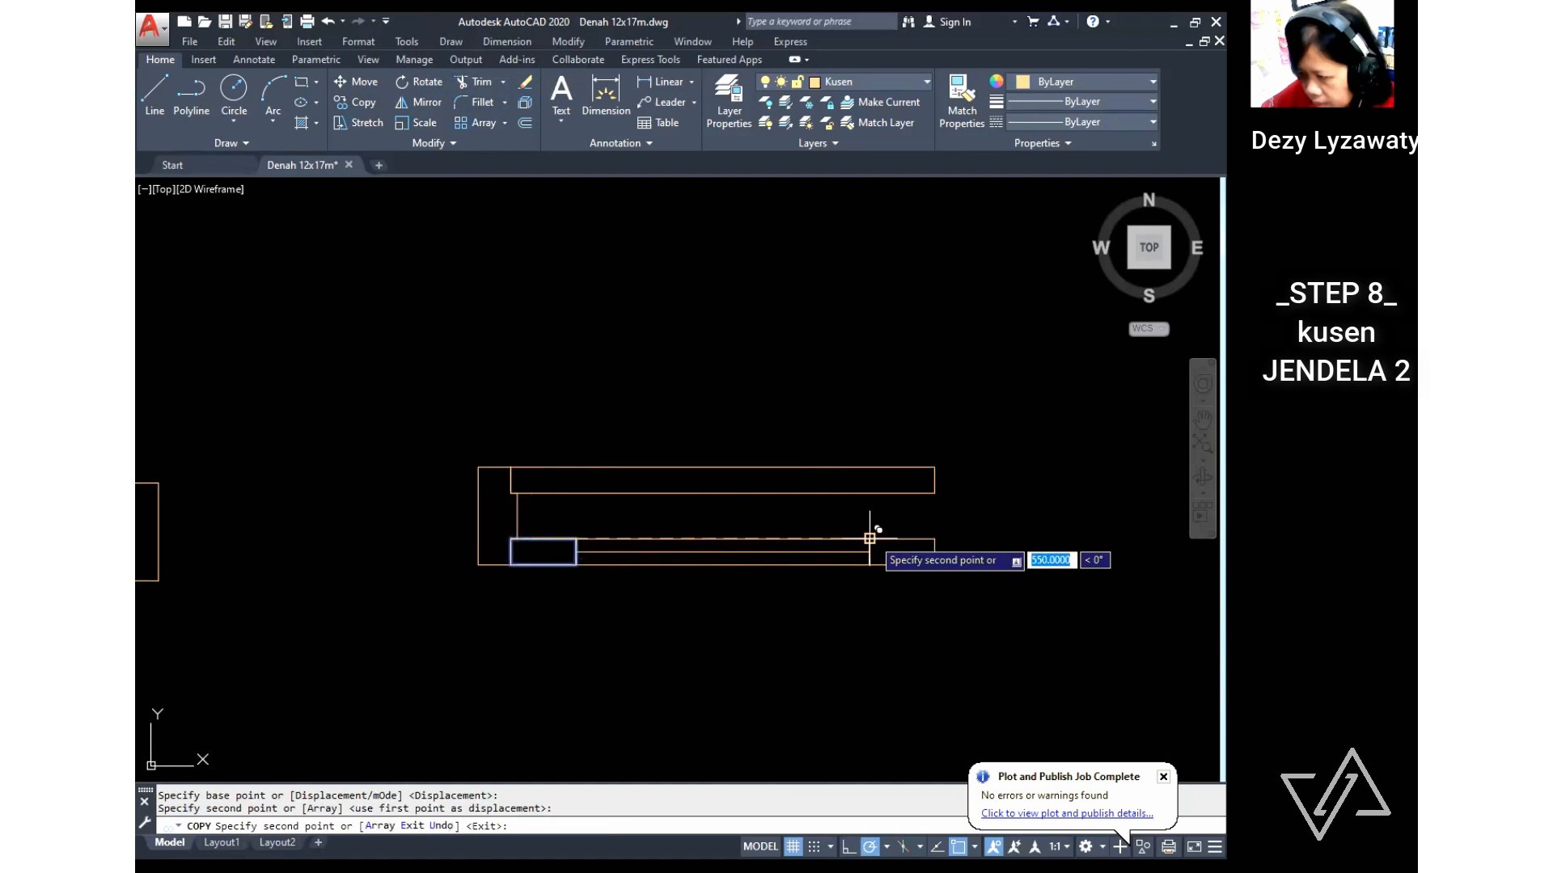
pyautogui.press('Escape')
pyautogui.moveTo(1036, 544)
pyautogui.mouseDown(button='middle')
pyautogui.moveTo(981, 544)
pyautogui.moveTo(866, 502)
pyautogui.mouseUp(button='middle')
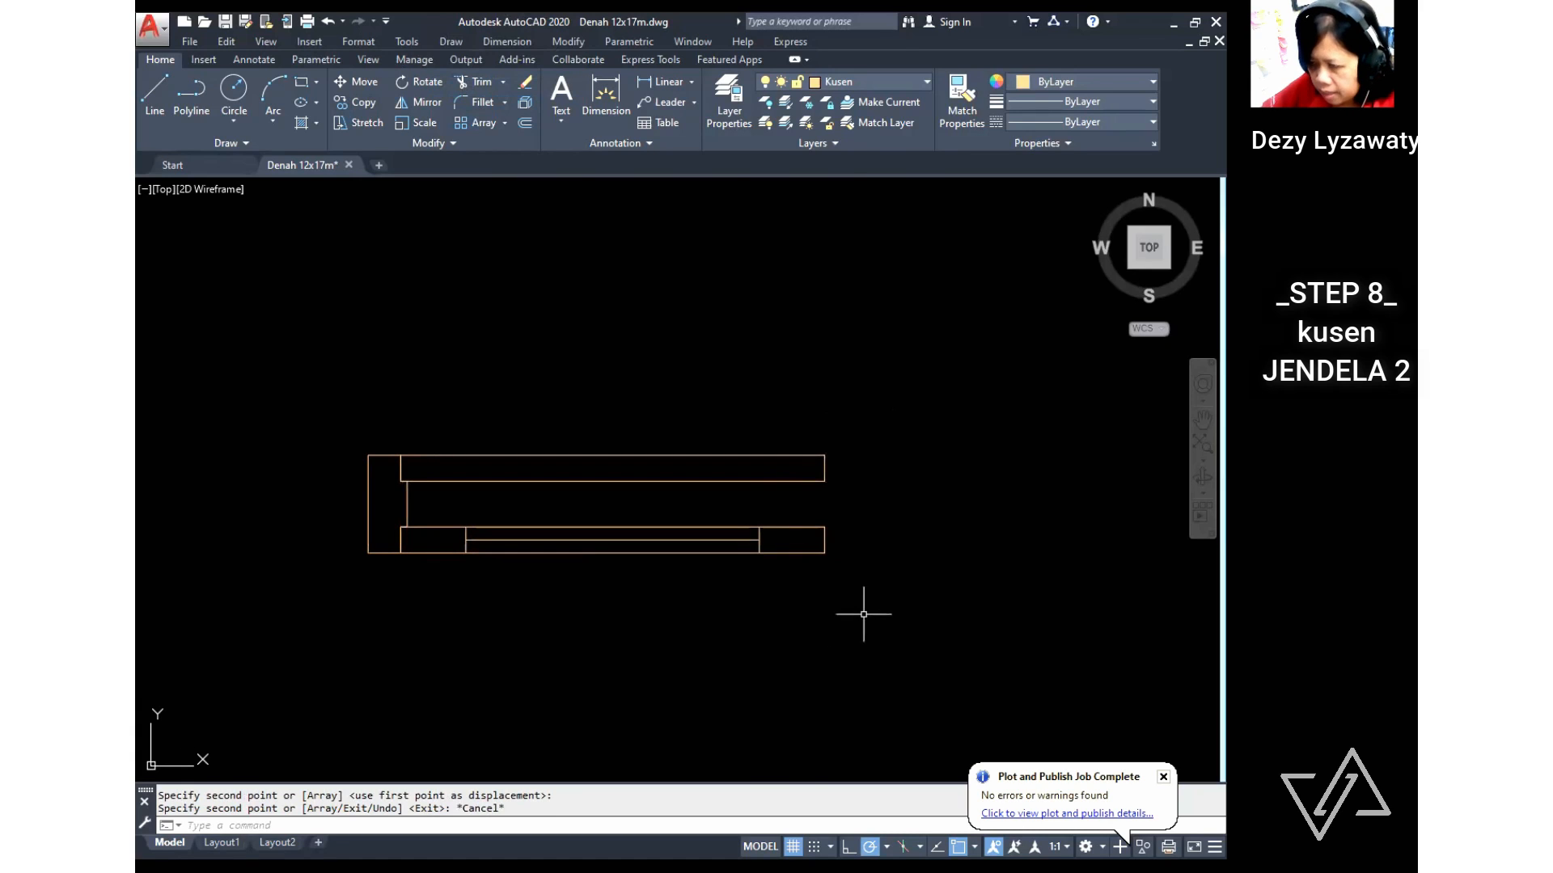
pyautogui.press('ctrl')
pyautogui.press('ctrl')
pyautogui.press('ctrl')
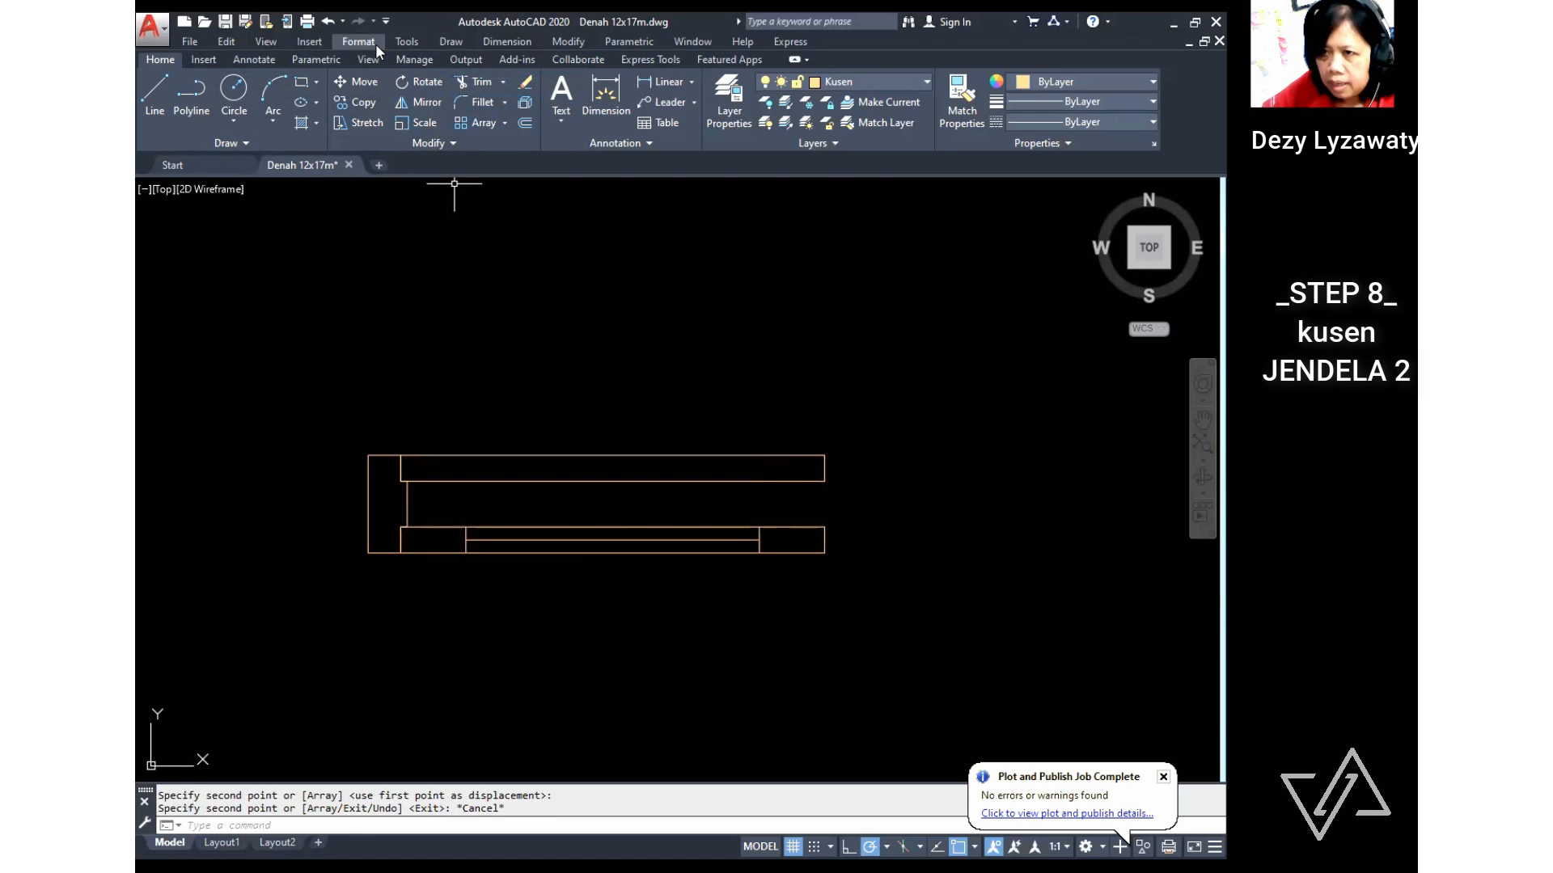
pyautogui.press('Escape')
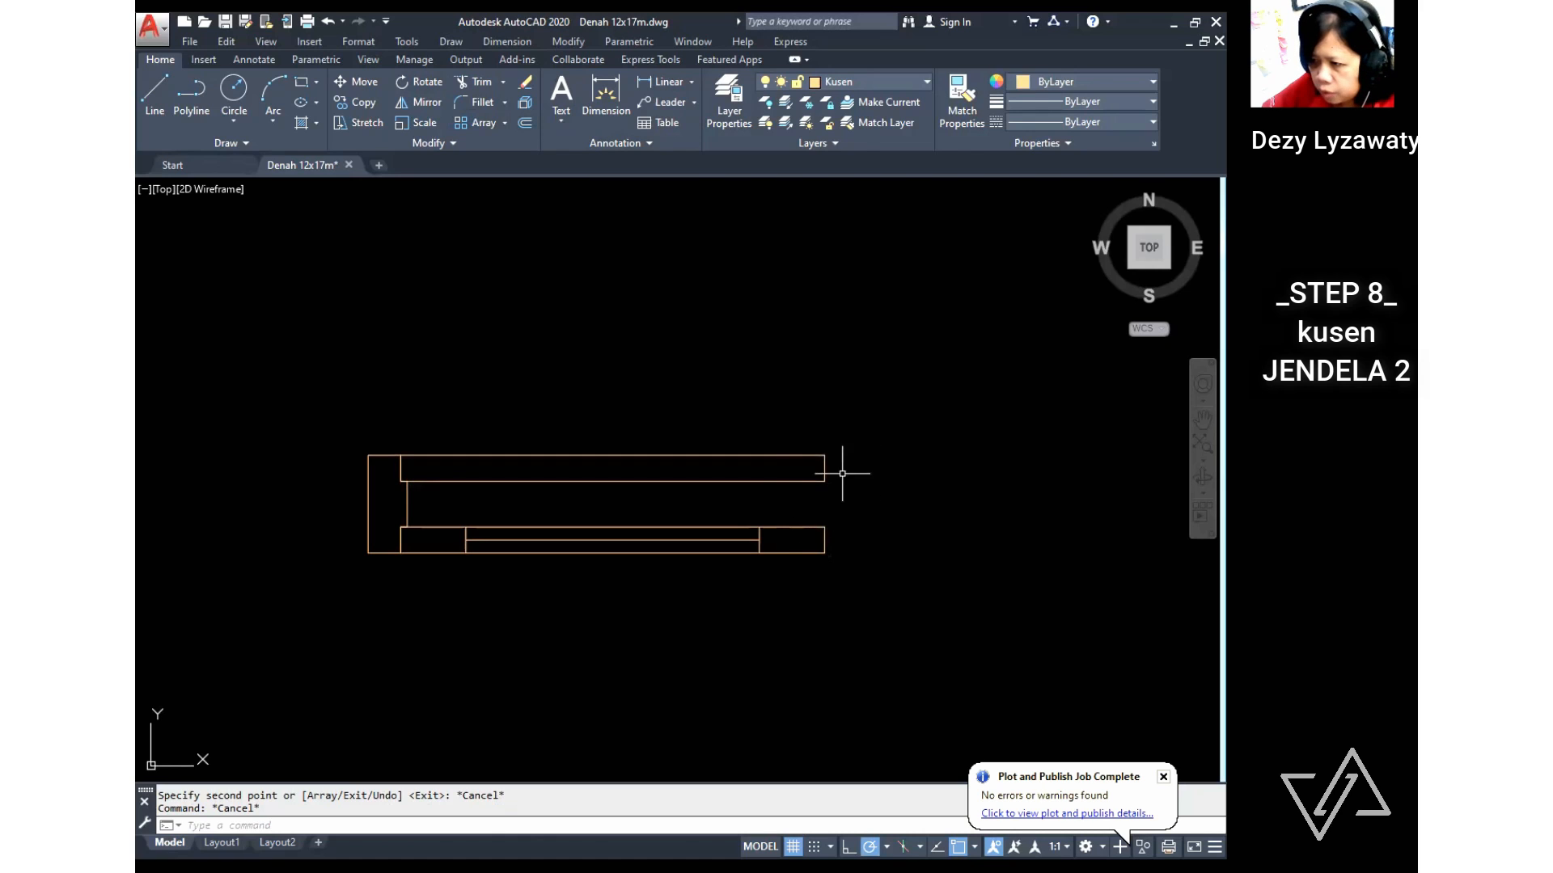
# Step: Start a polyline at the upper member's upper-right corner and draw 40 down, 10 left, 70 down, 10 right and 40 down
pyautogui.click(450, 42)
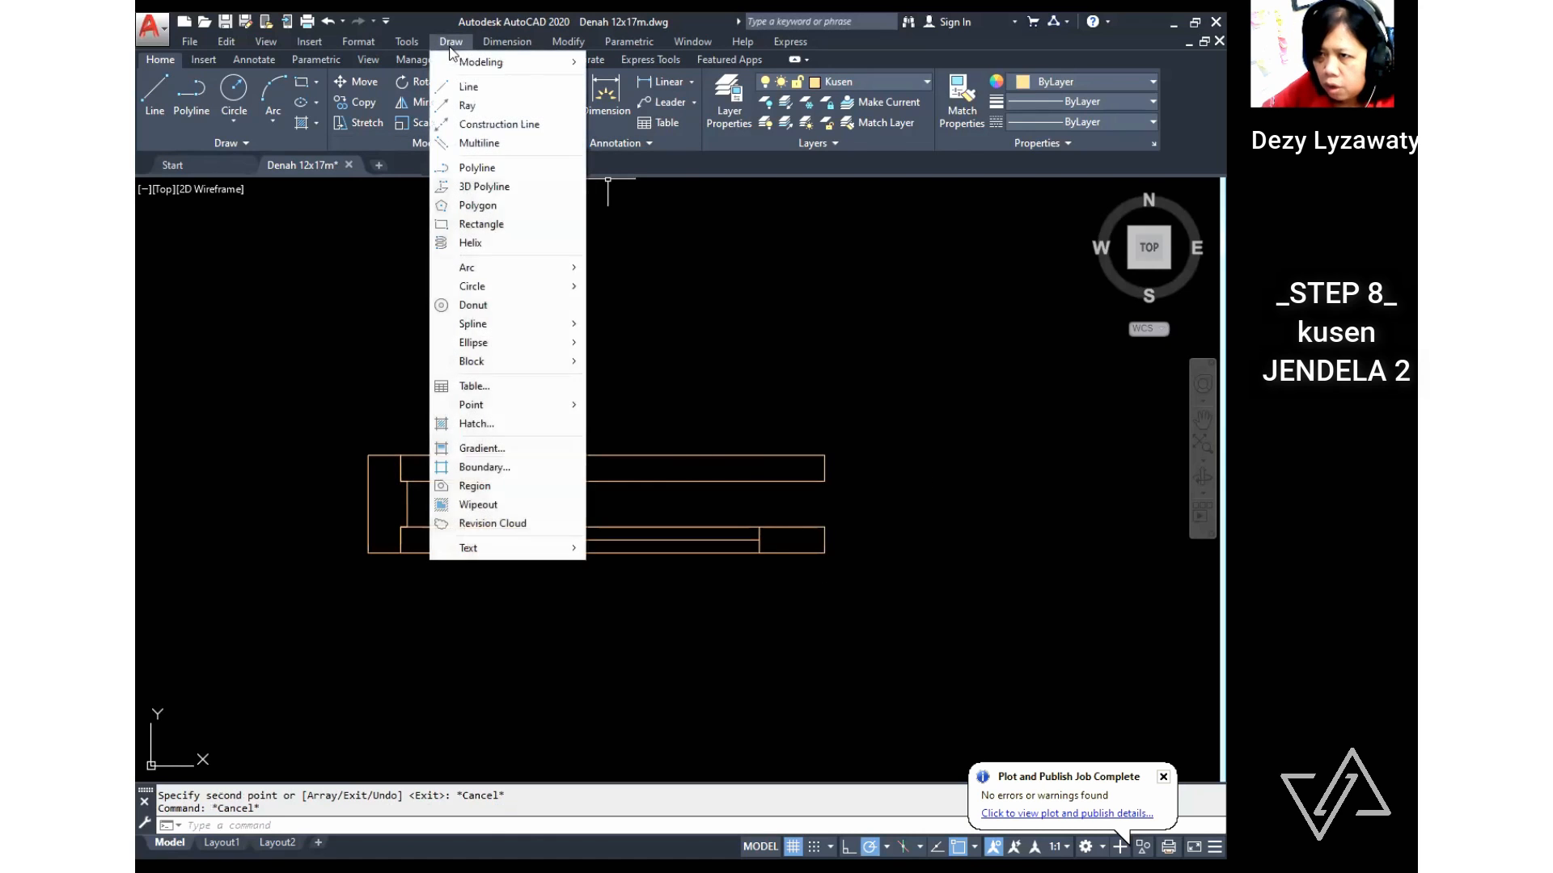
pyautogui.click(477, 167)
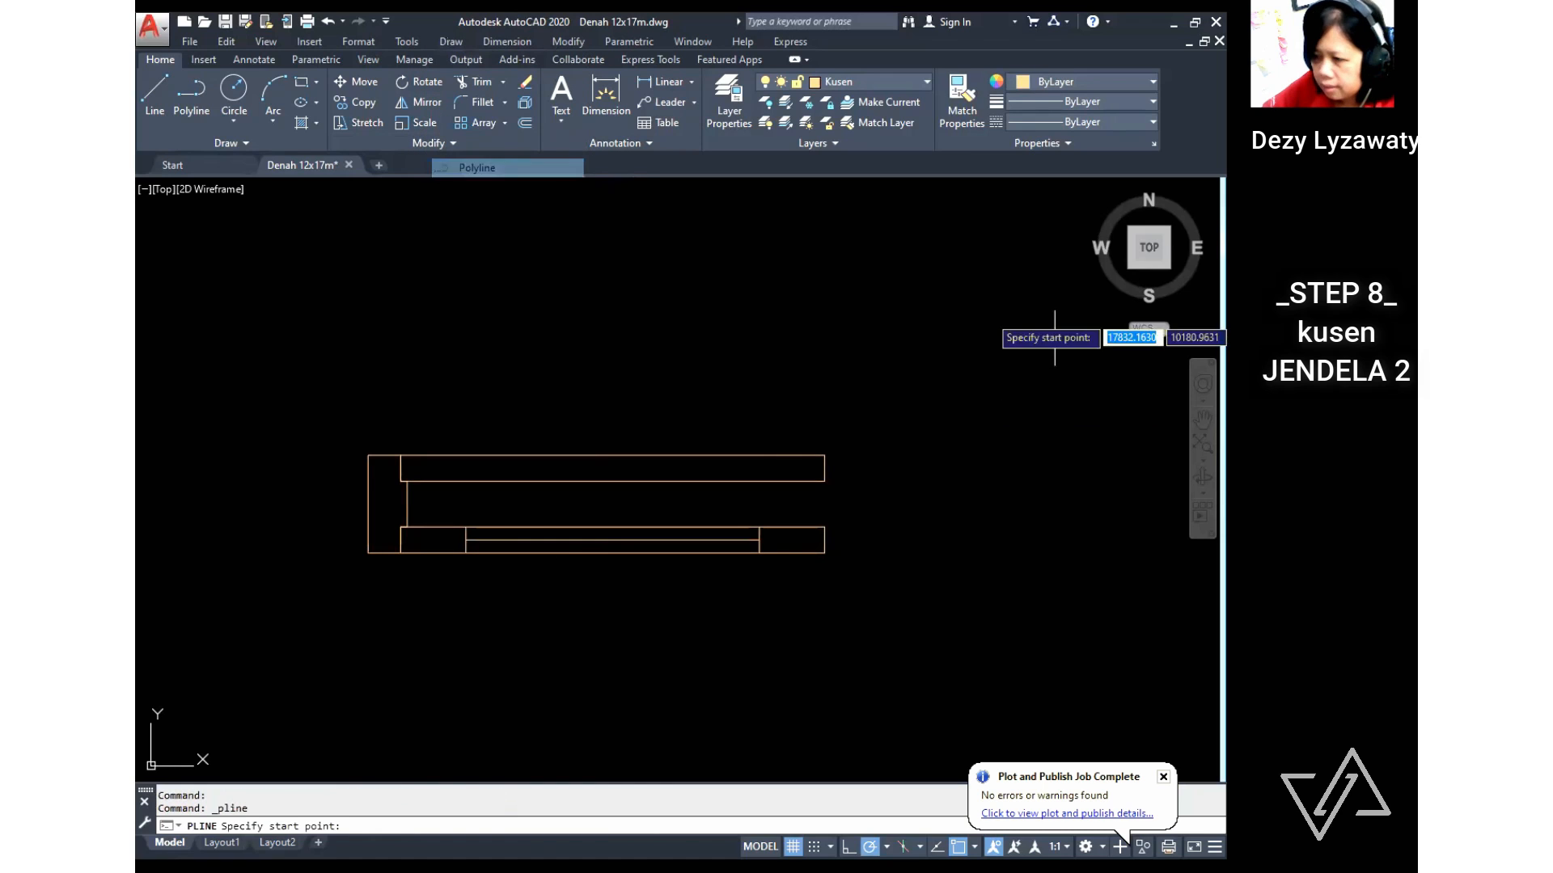
pyautogui.click(824, 455)
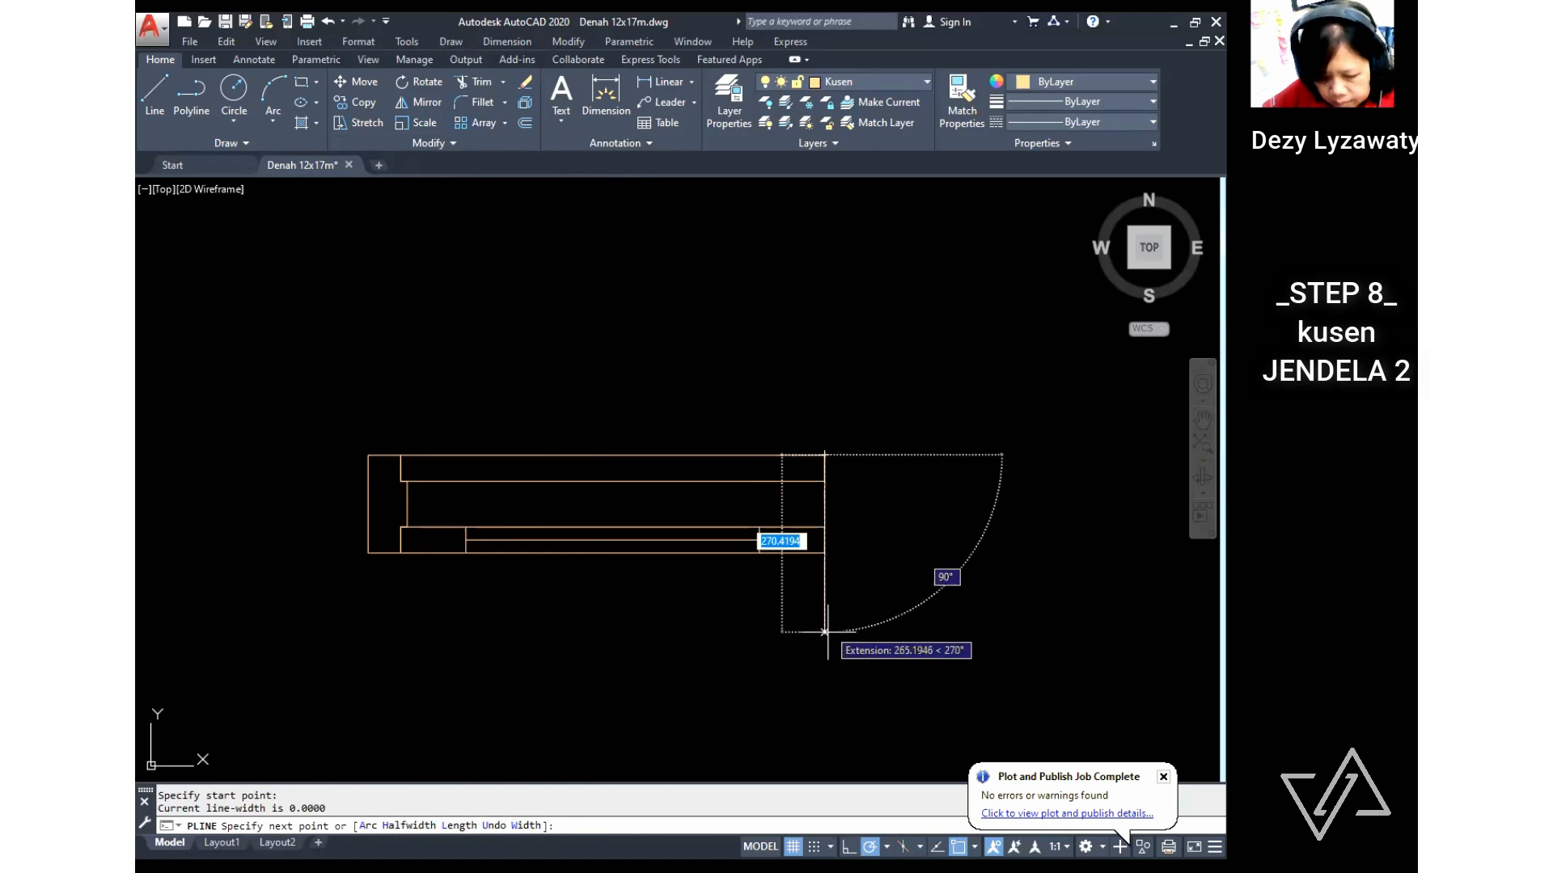
pyautogui.write('40')
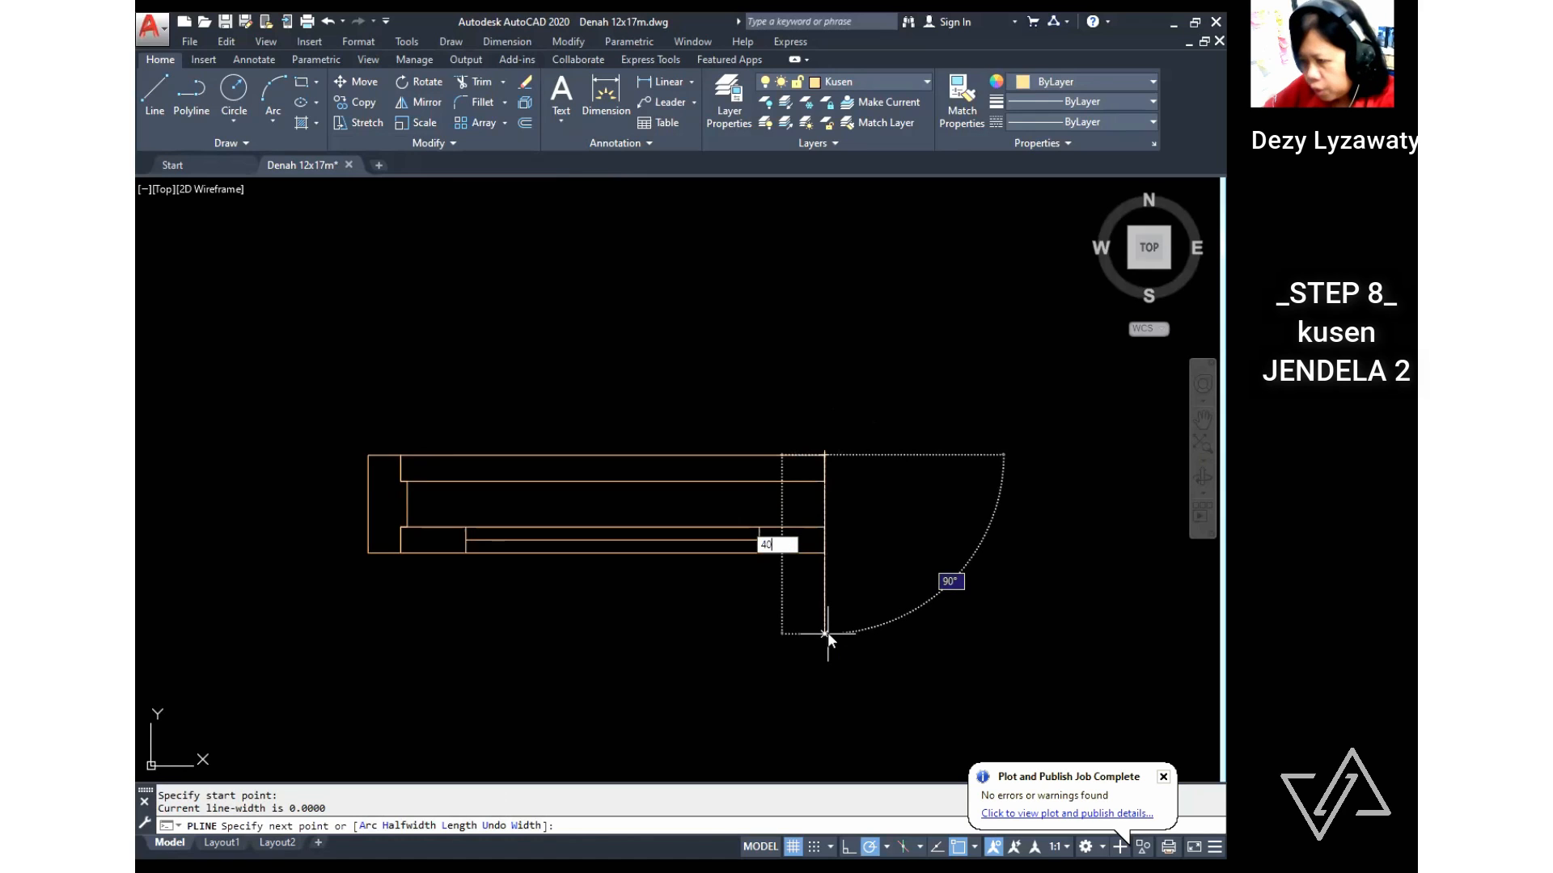
pyautogui.press('Return')
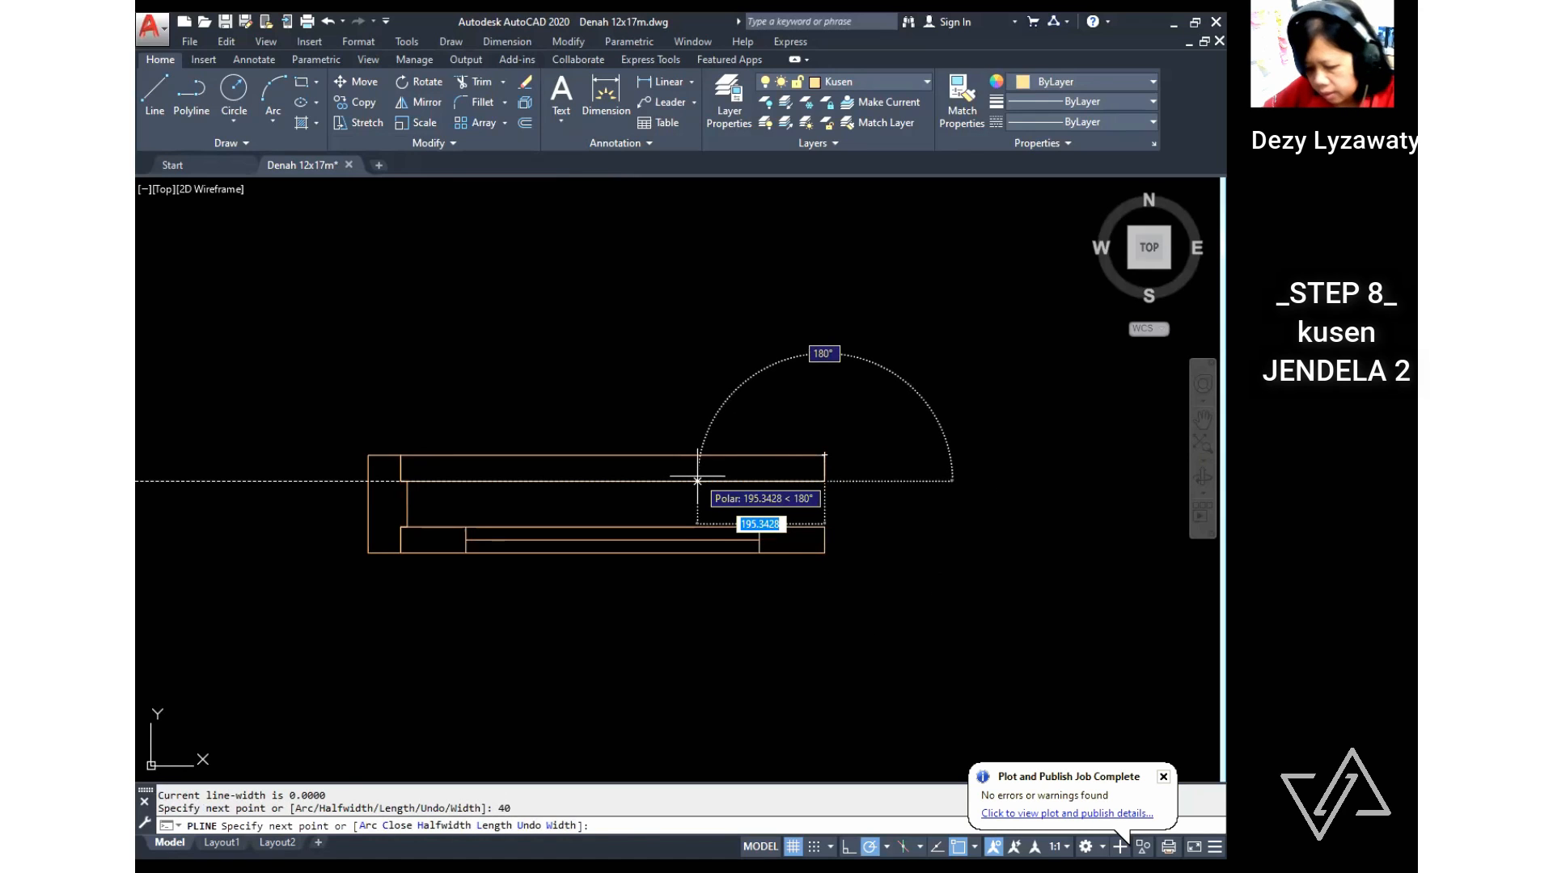
pyautogui.write('10')
pyautogui.press('Return')
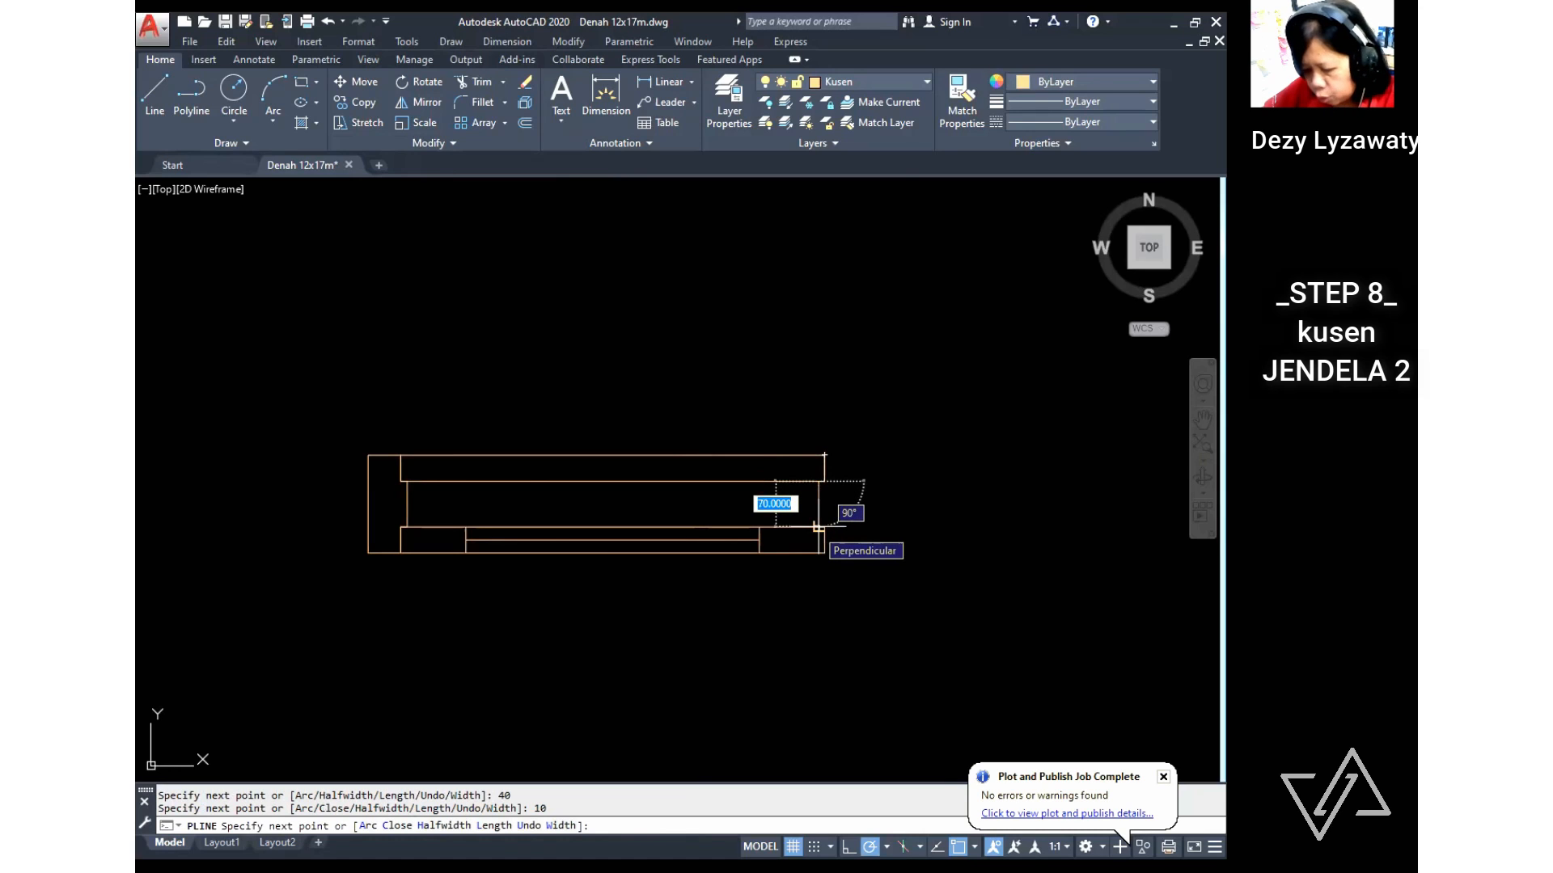
pyautogui.write('70')
pyautogui.press('Return')
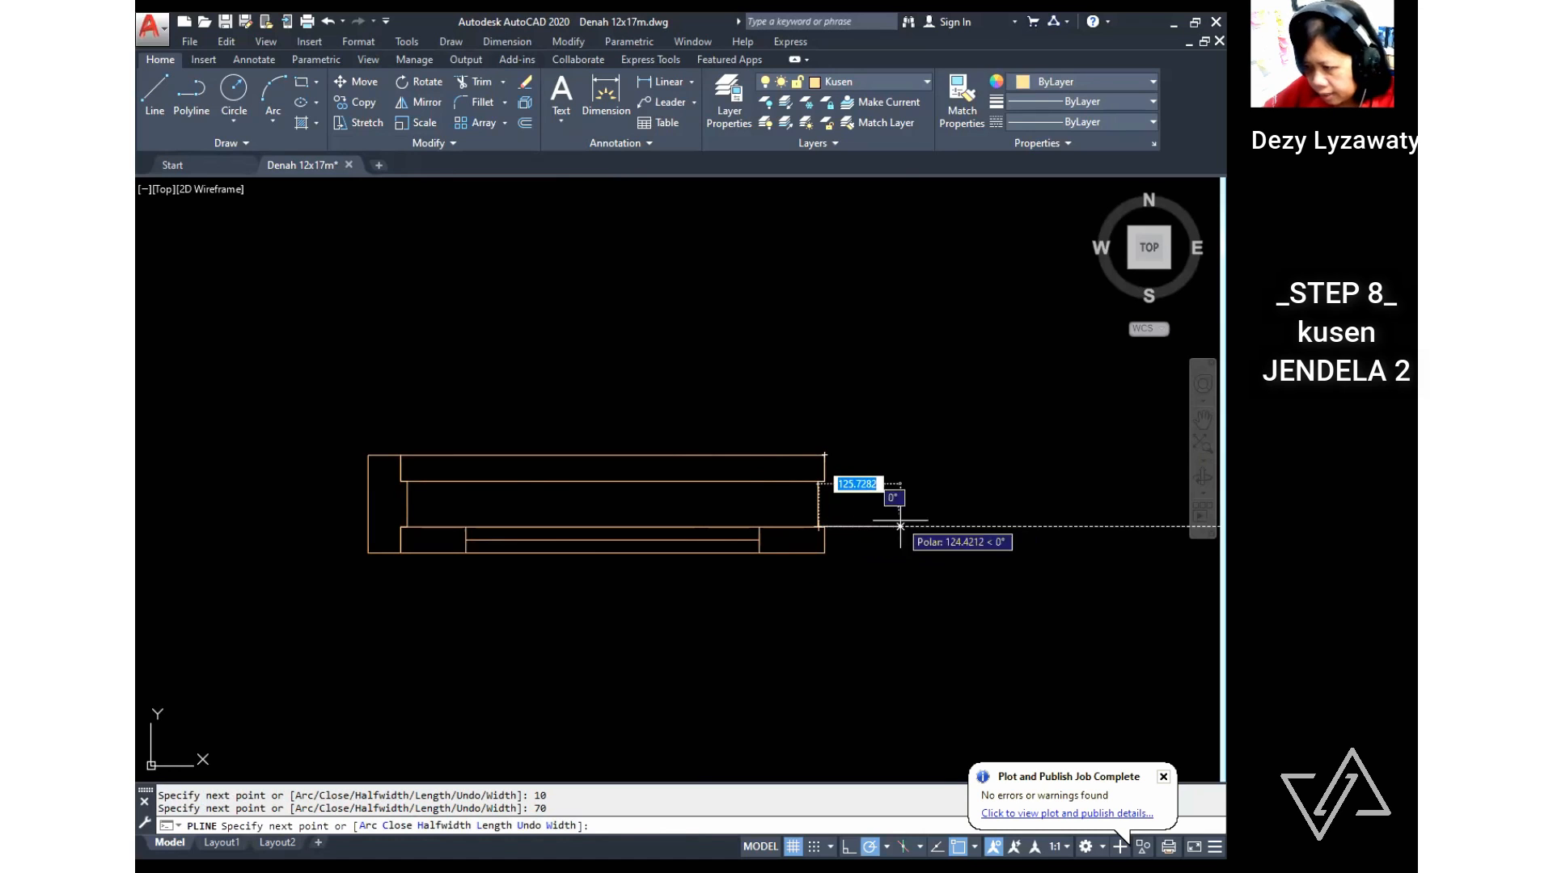
pyautogui.write('10')
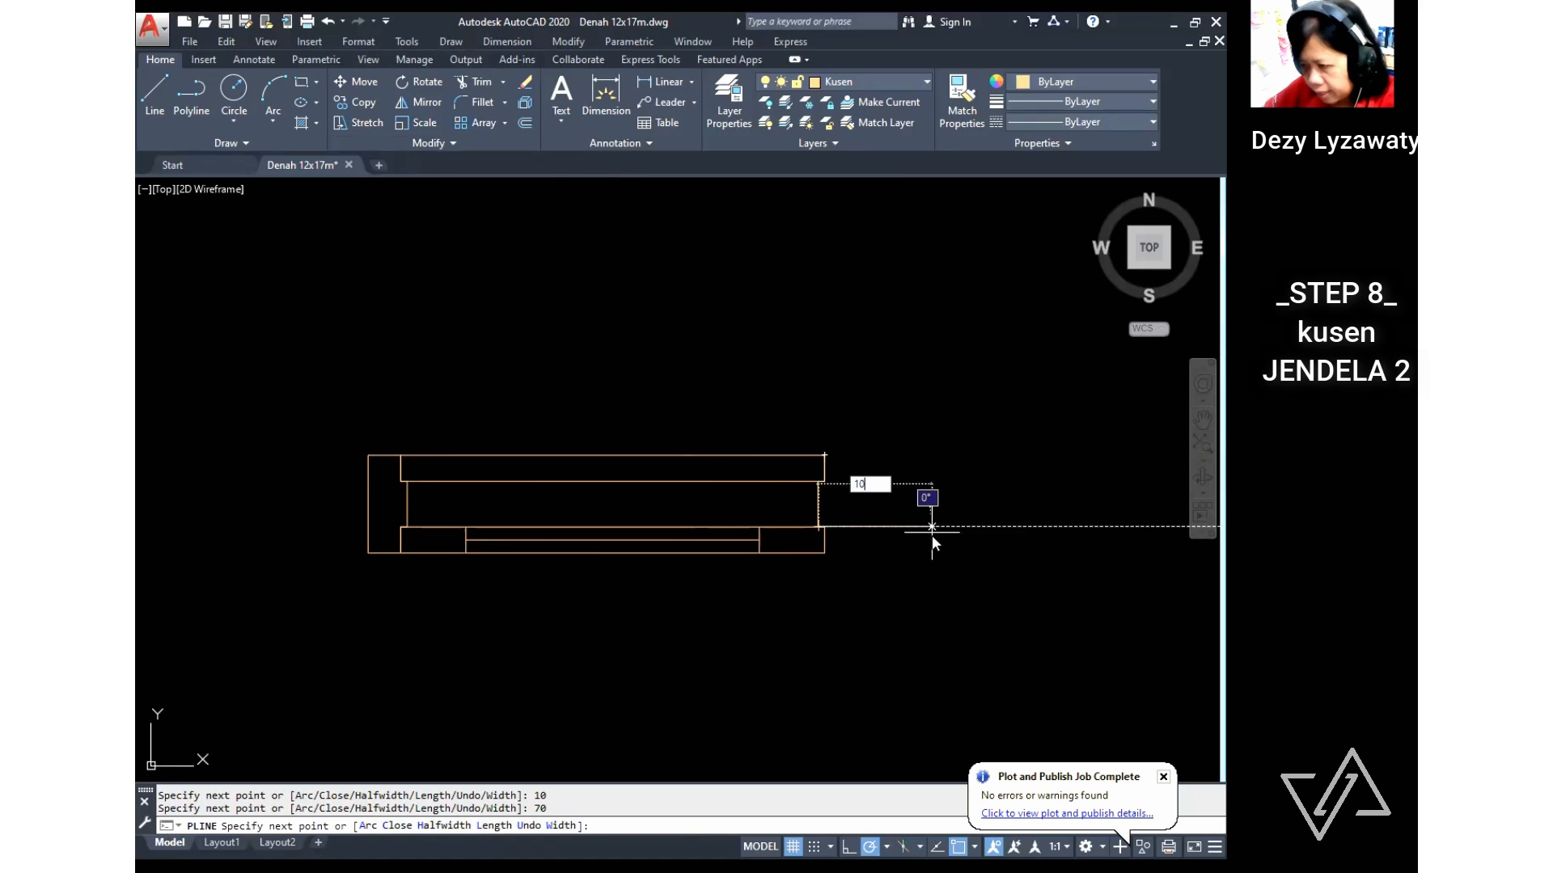
pyautogui.press('Return')
pyautogui.write('40')
pyautogui.press('Return')
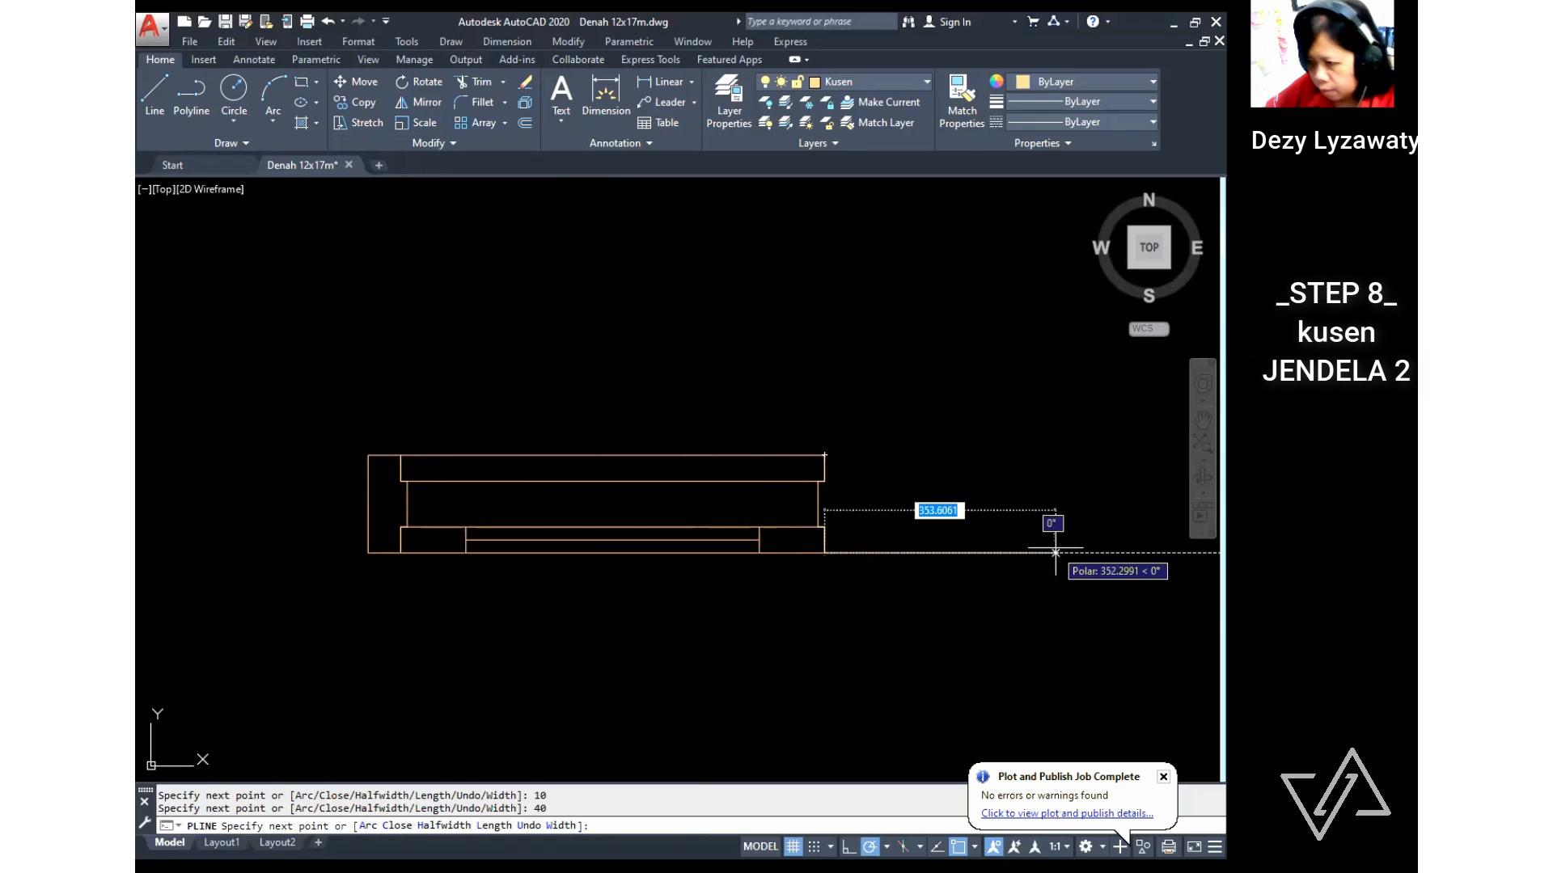
# Step: Continue the post's polyline 40 right, 40 up, 10 right, 70 up, 10 left and 40 up, closing it at its start point
pyautogui.write('40')
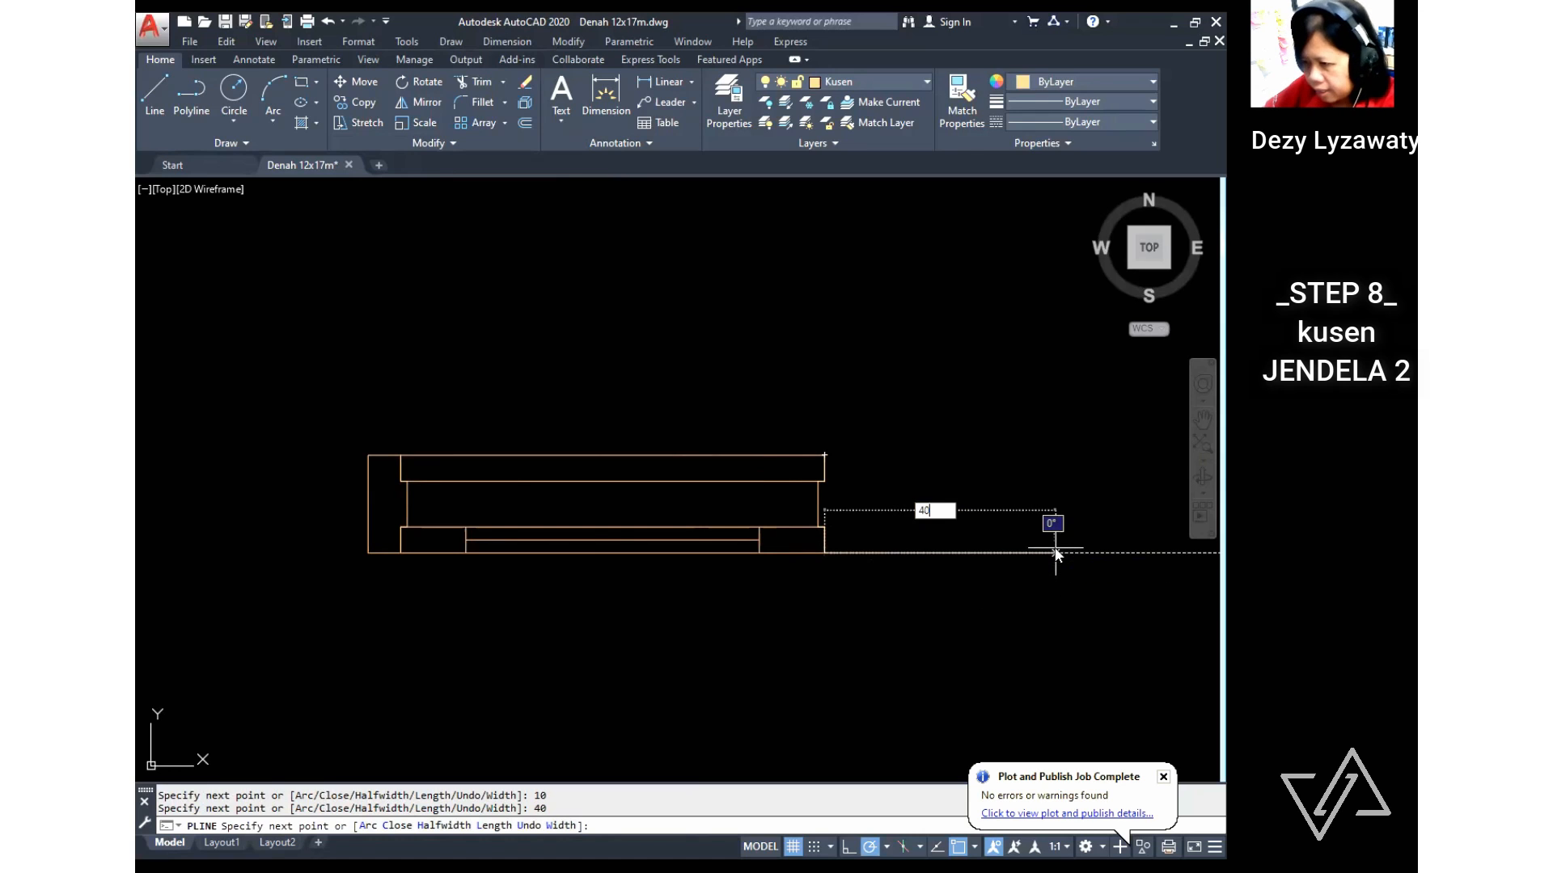
pyautogui.press('Return')
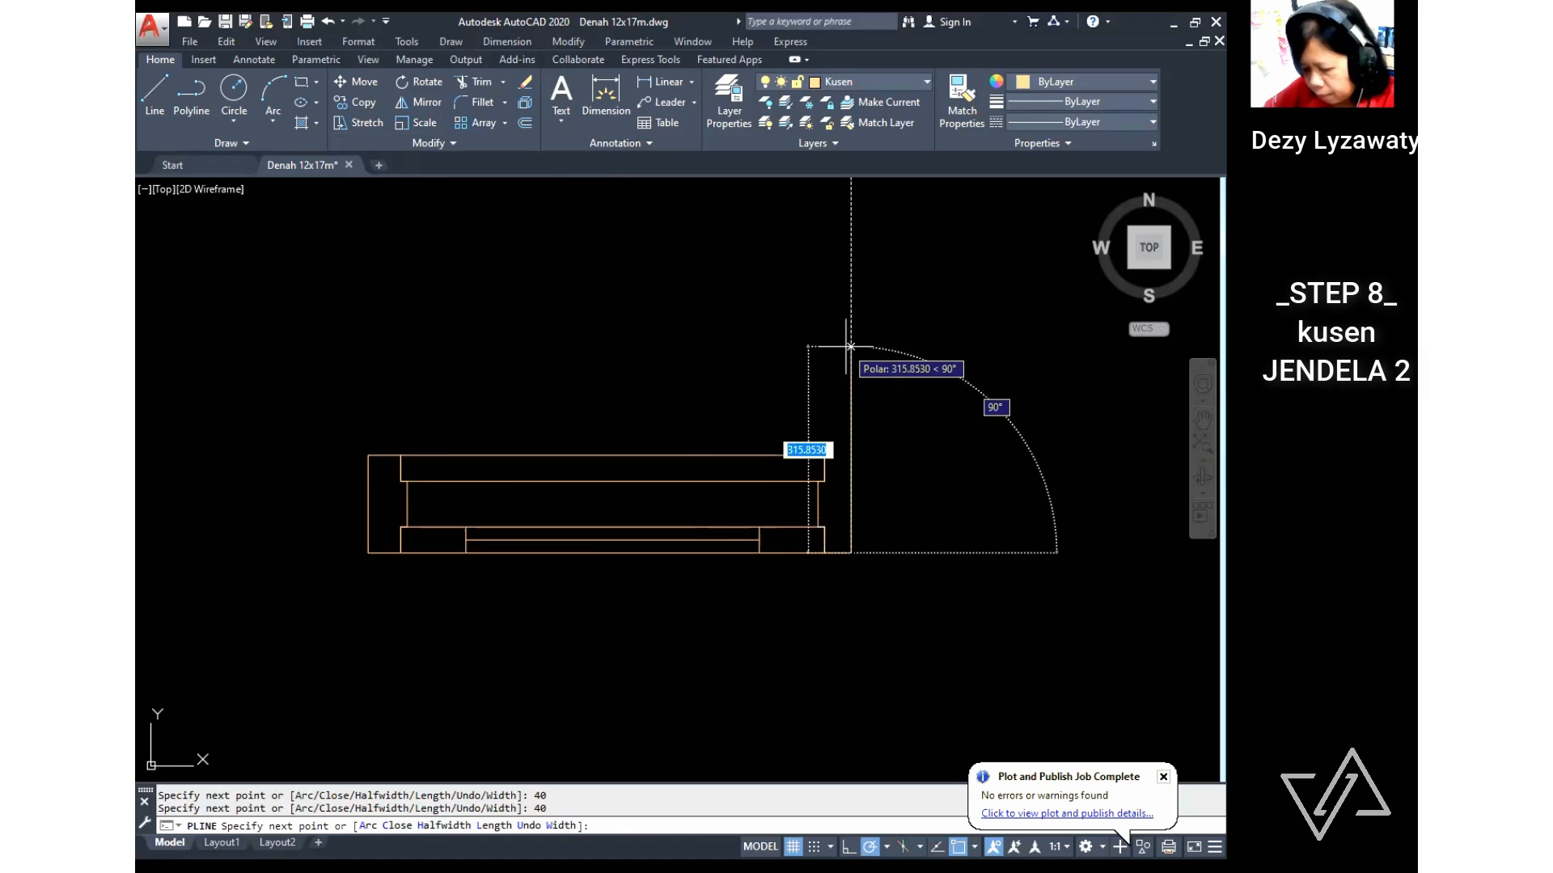
pyautogui.write('40')
pyautogui.press('Return')
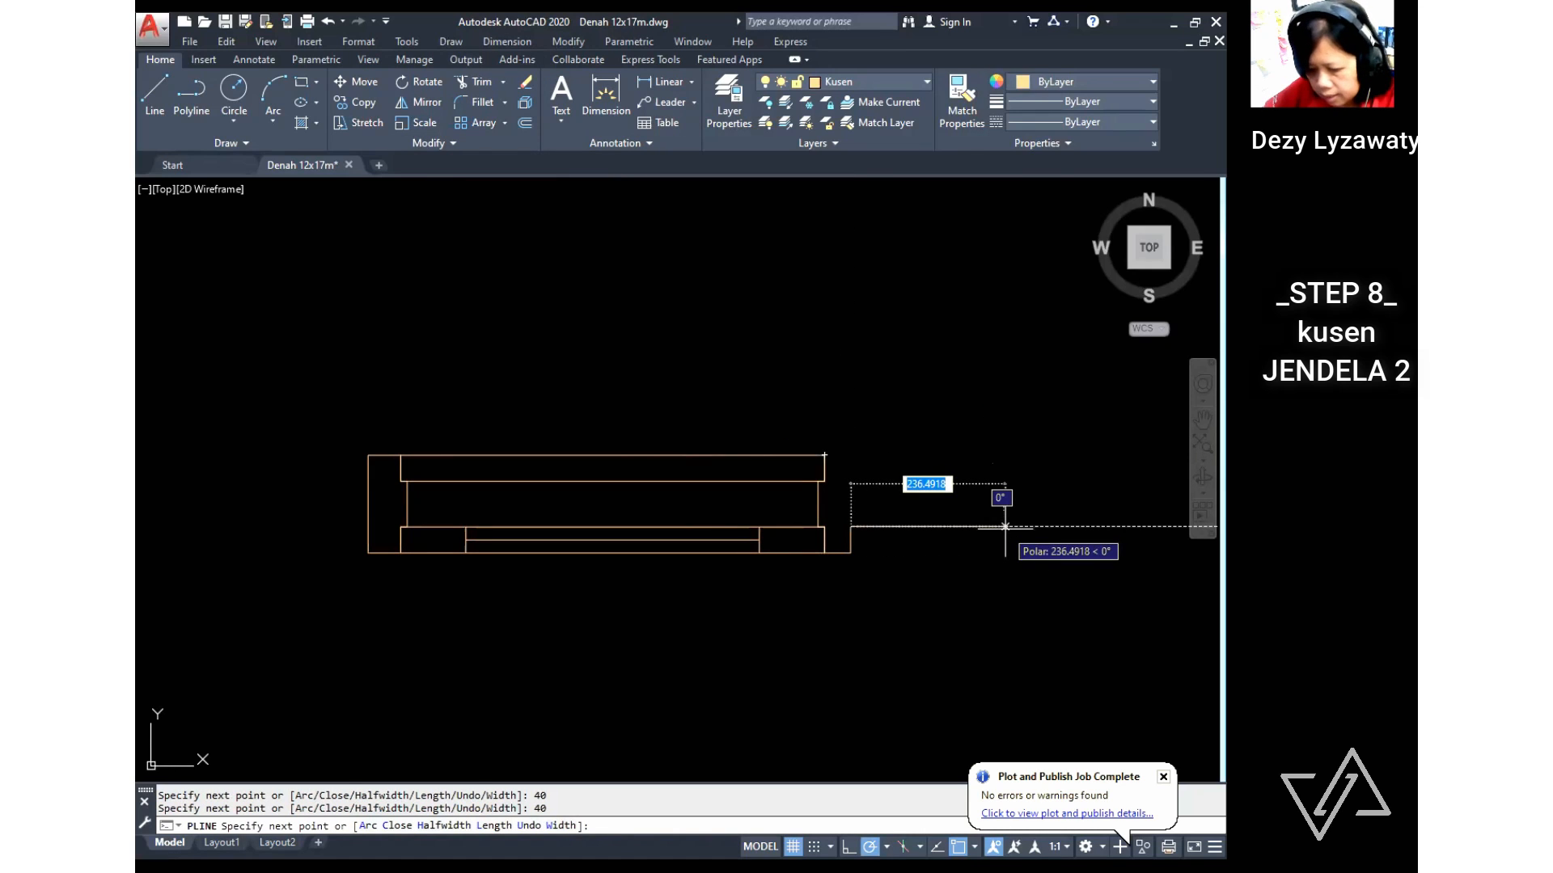
pyautogui.write('10')
pyautogui.press('Return')
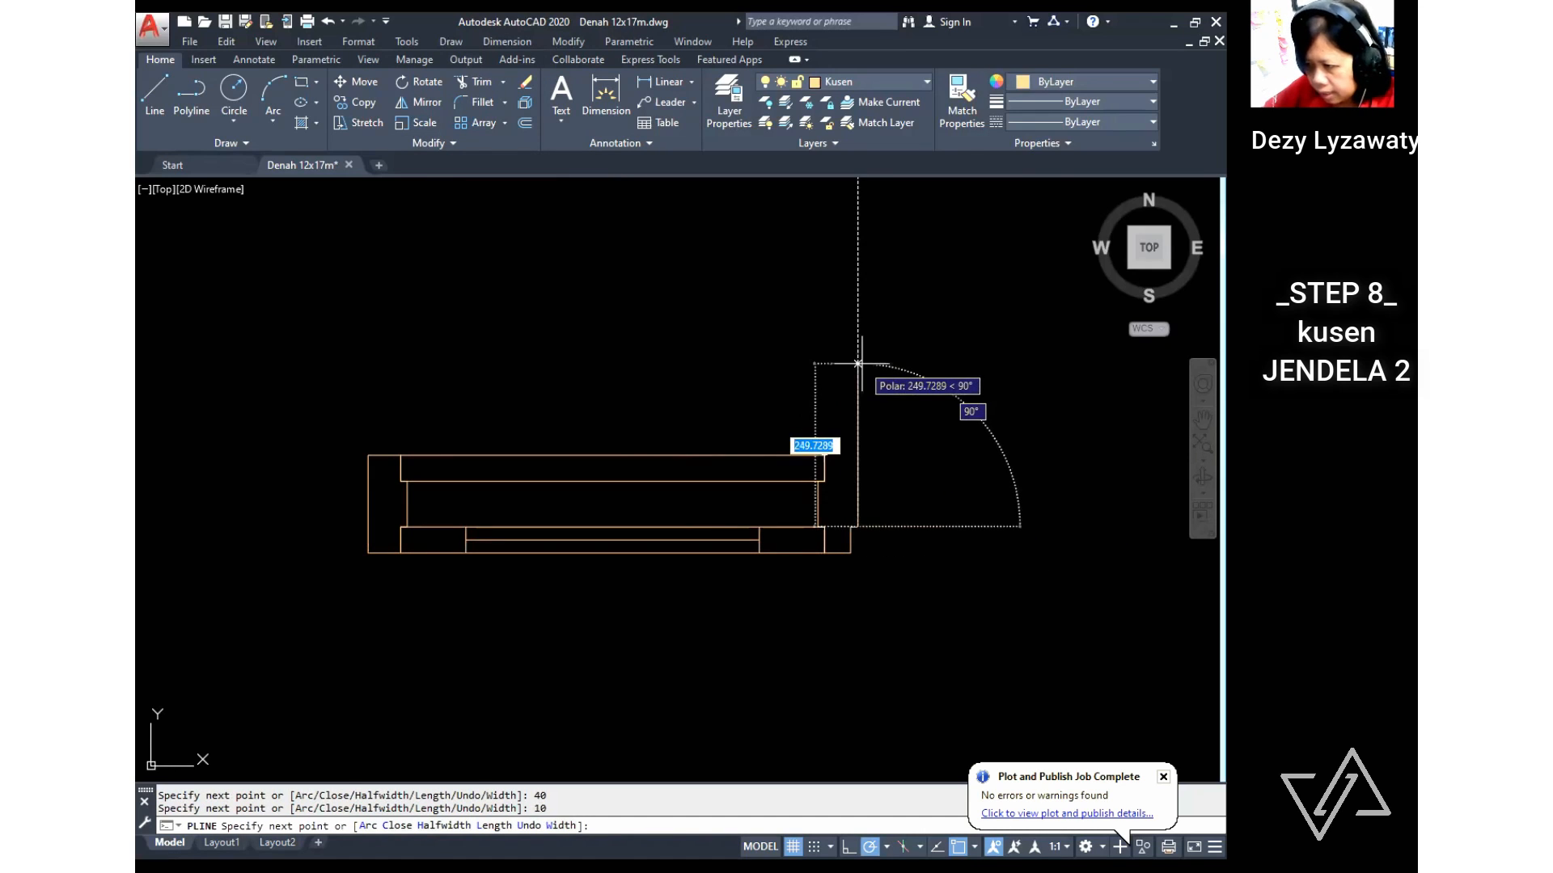
pyautogui.write('70')
pyautogui.press('Return')
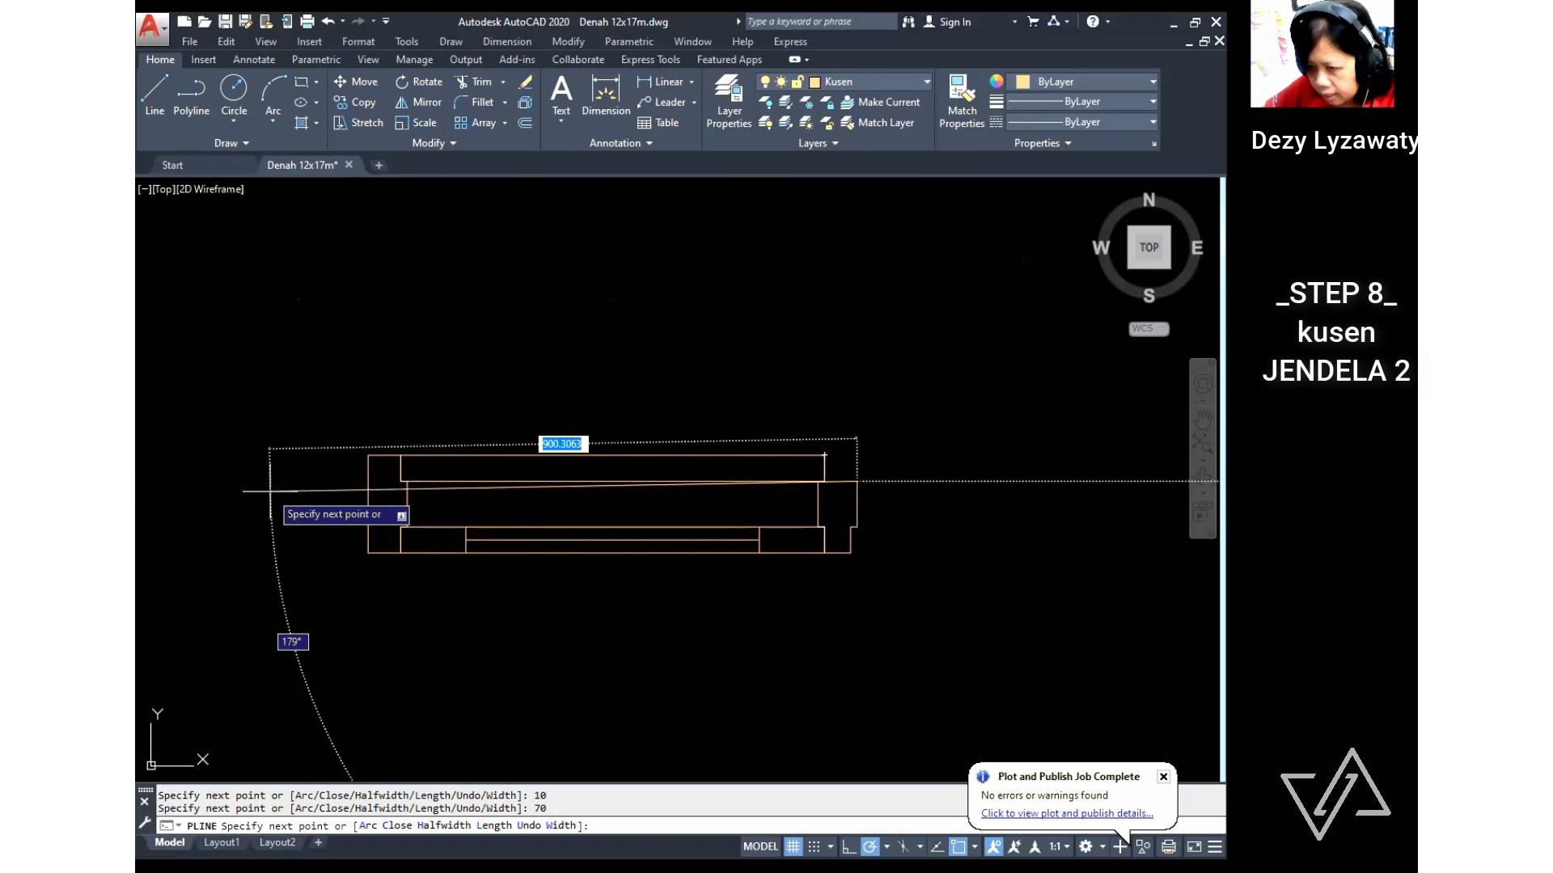
pyautogui.write('10')
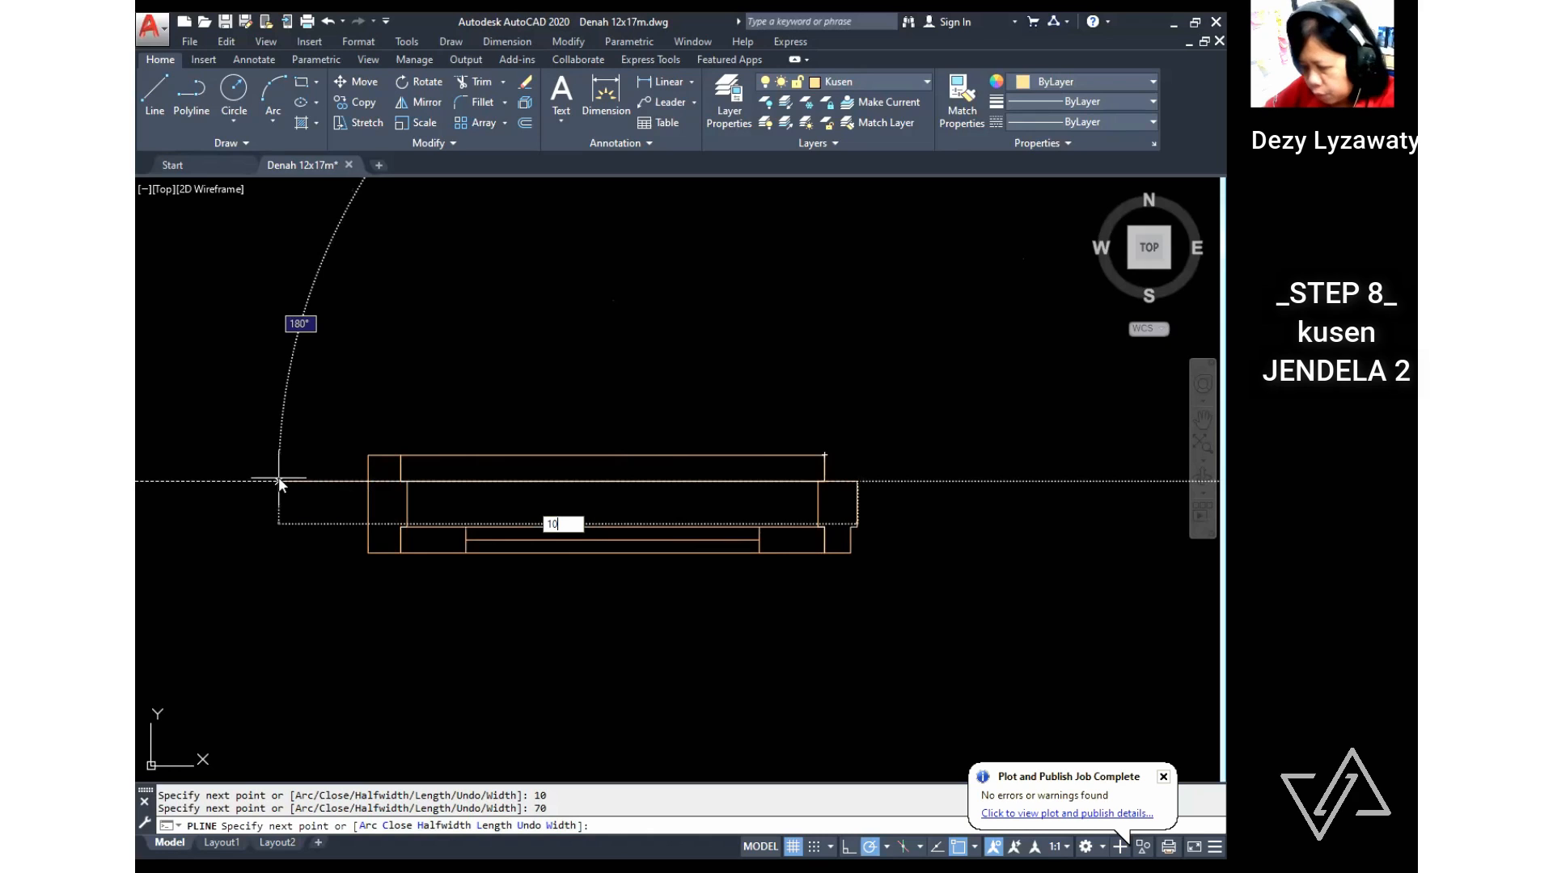
pyautogui.press('Return')
pyautogui.write('40')
pyautogui.press('Return')
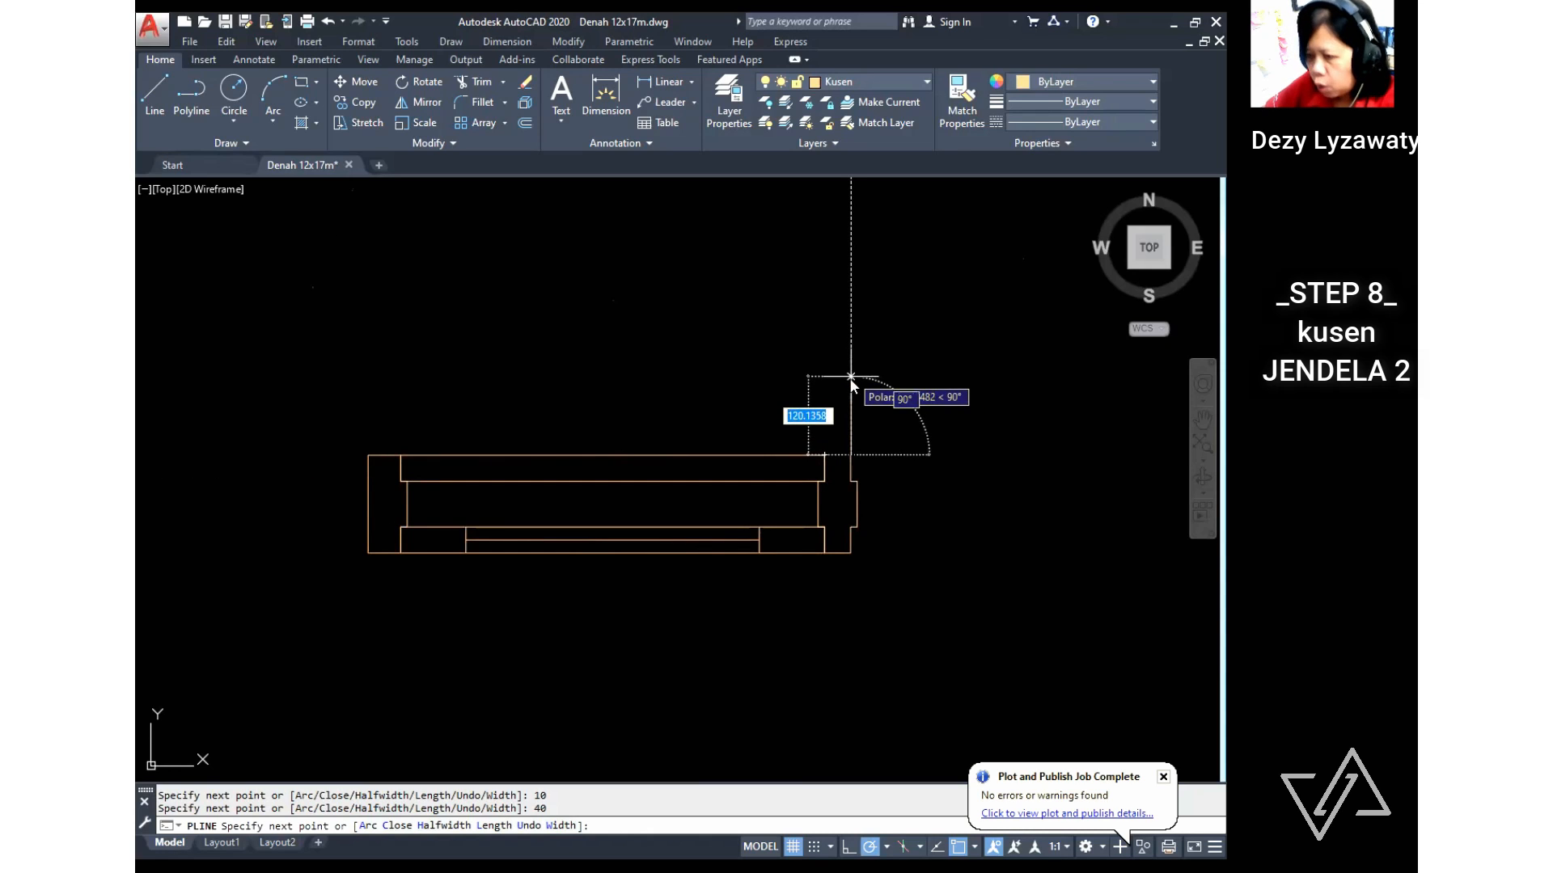
pyautogui.write('c')
pyautogui.press('Return')
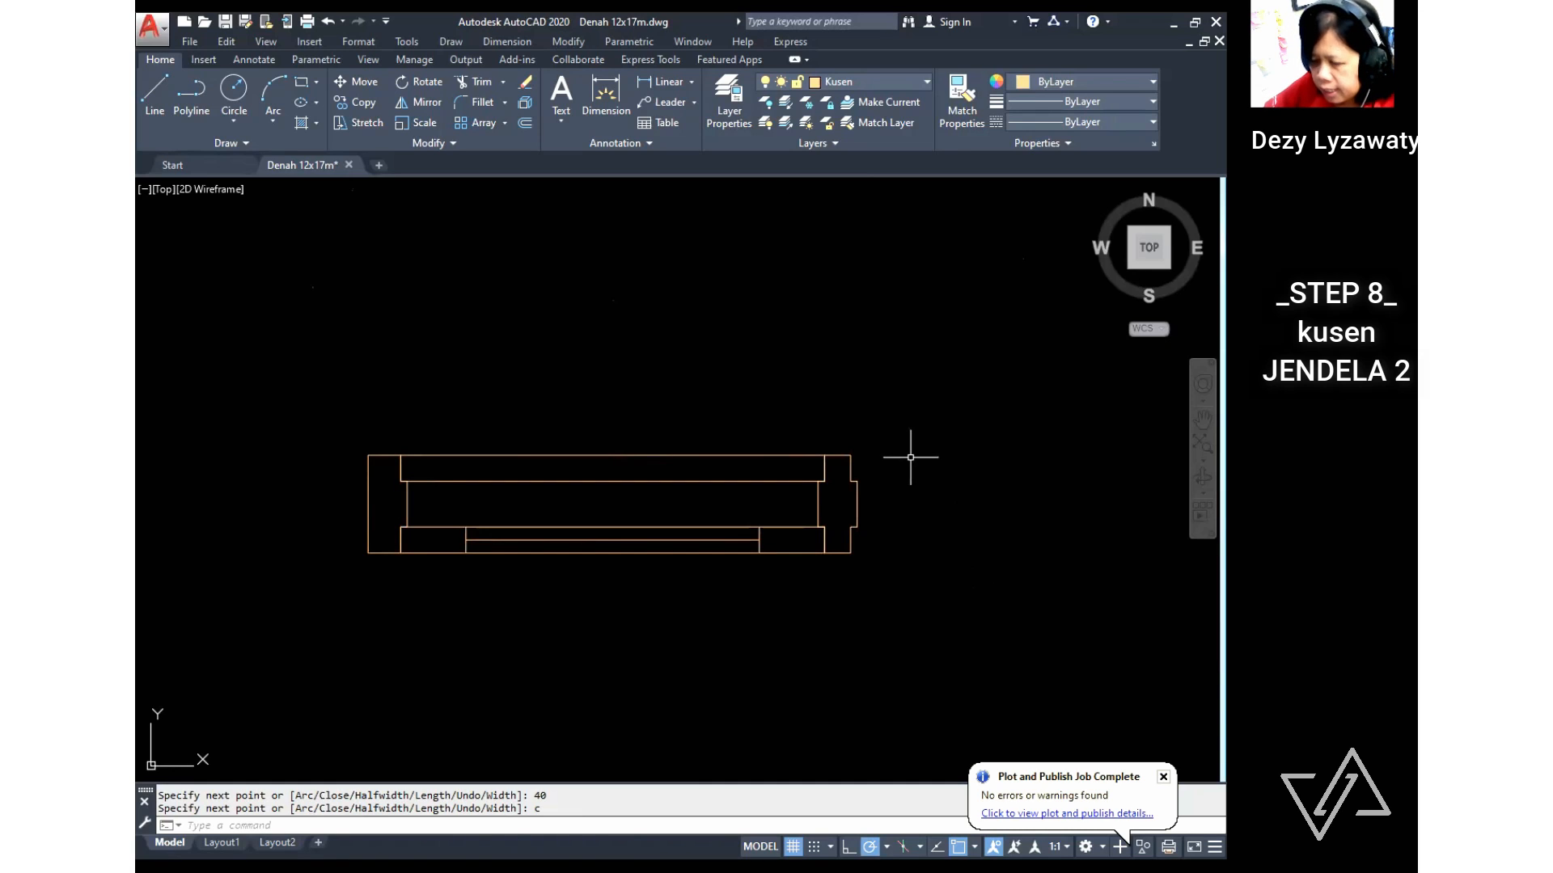
# Step: Mirror the left post and sash members about a vertical line through the midpoint of the middle post's bottom edge, keeping the originals
pyautogui.moveTo(991, 482); pyautogui.dragTo(966, 478, button='middle')
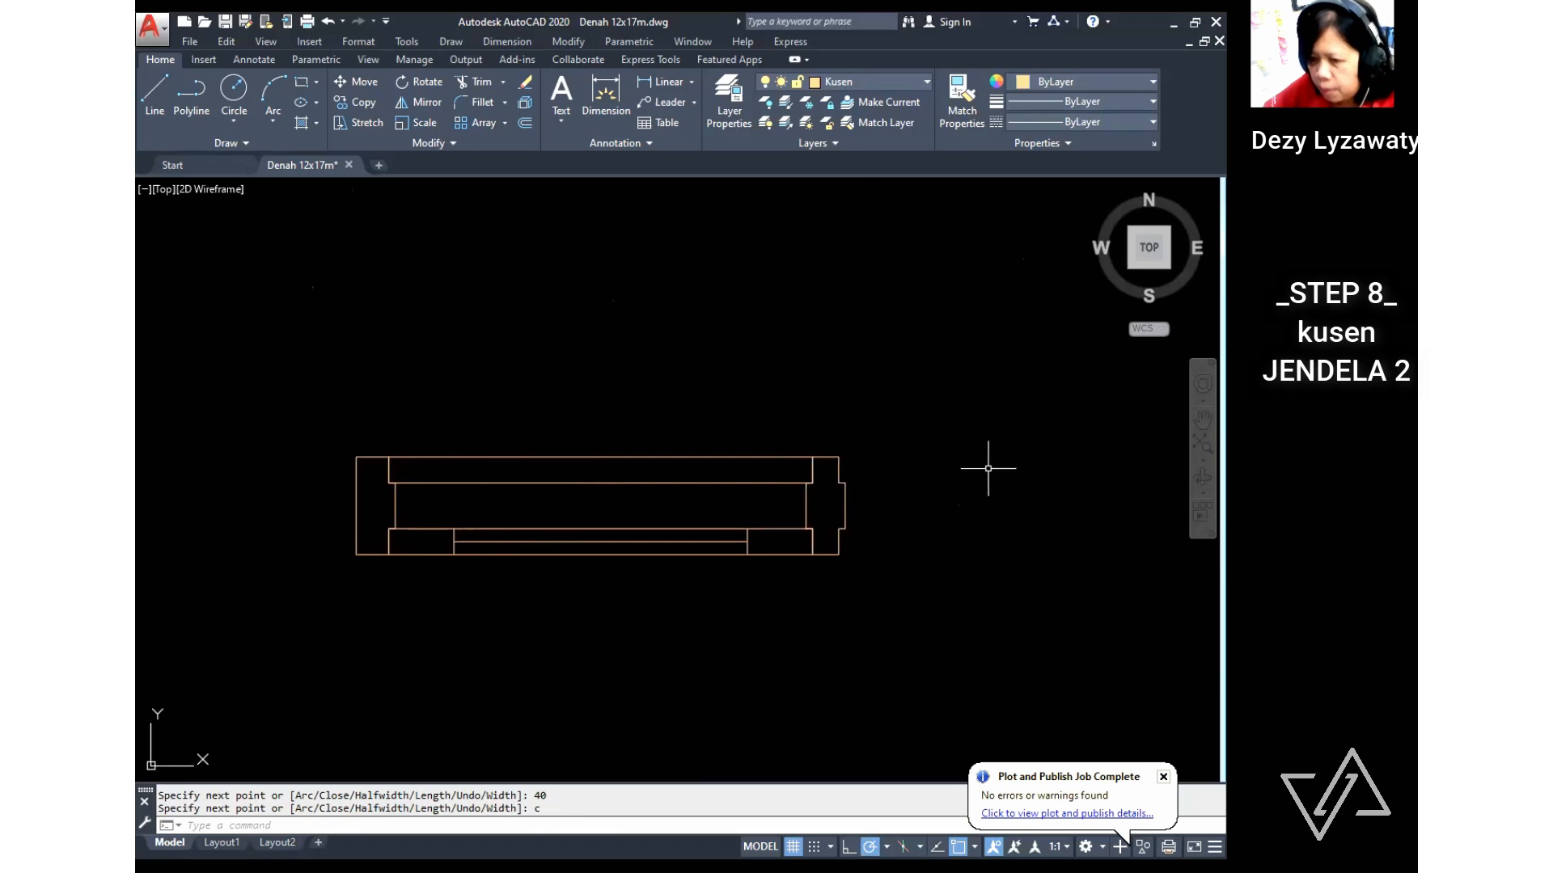
pyautogui.click(567, 47)
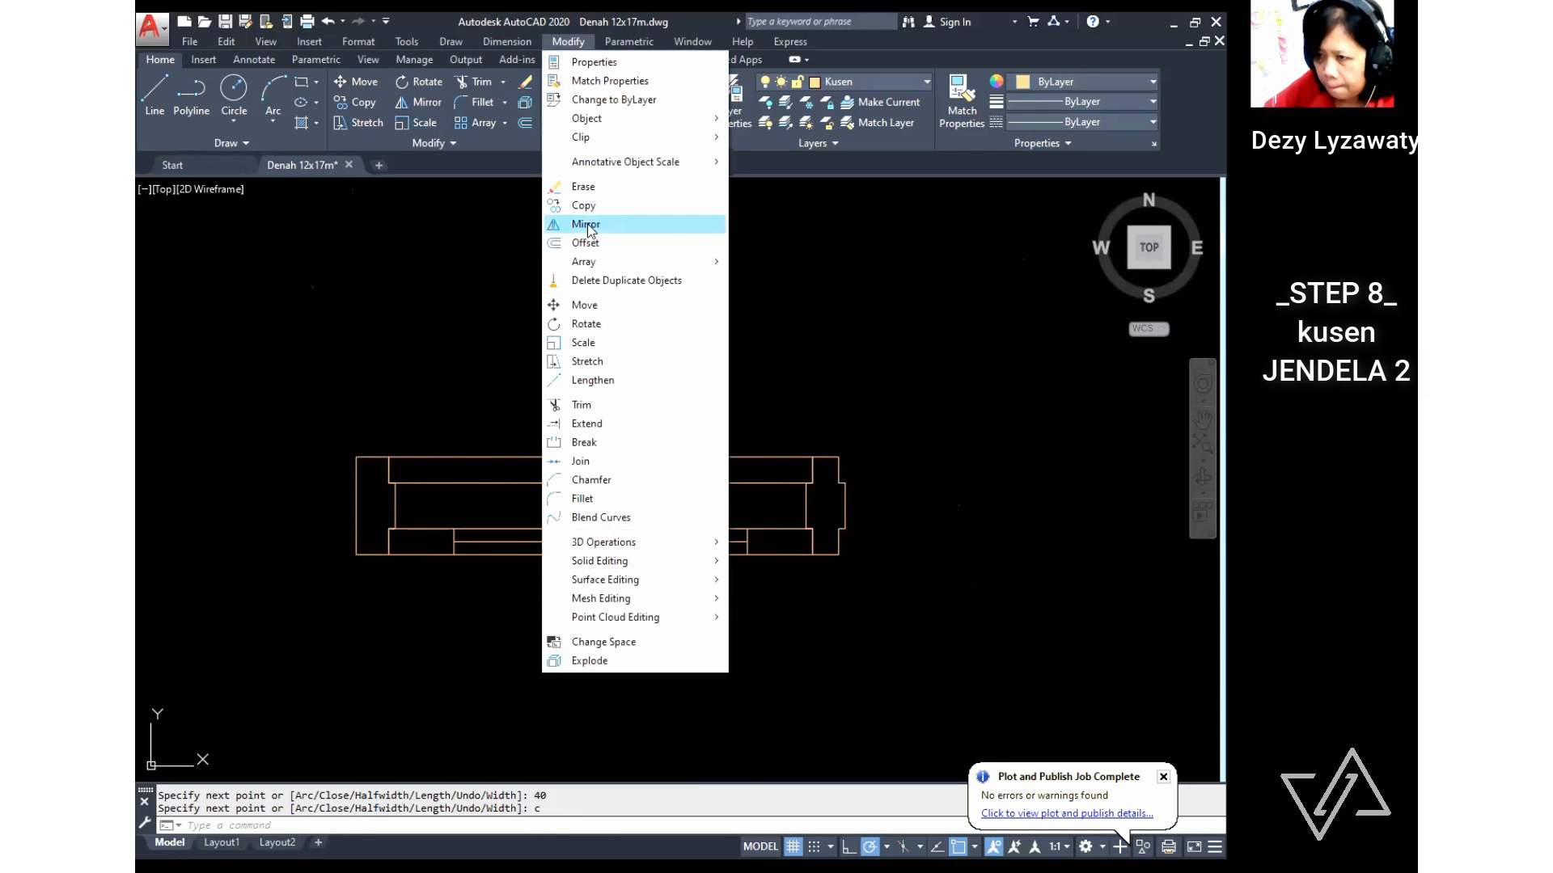
pyautogui.click(587, 226)
pyautogui.click(755, 614)
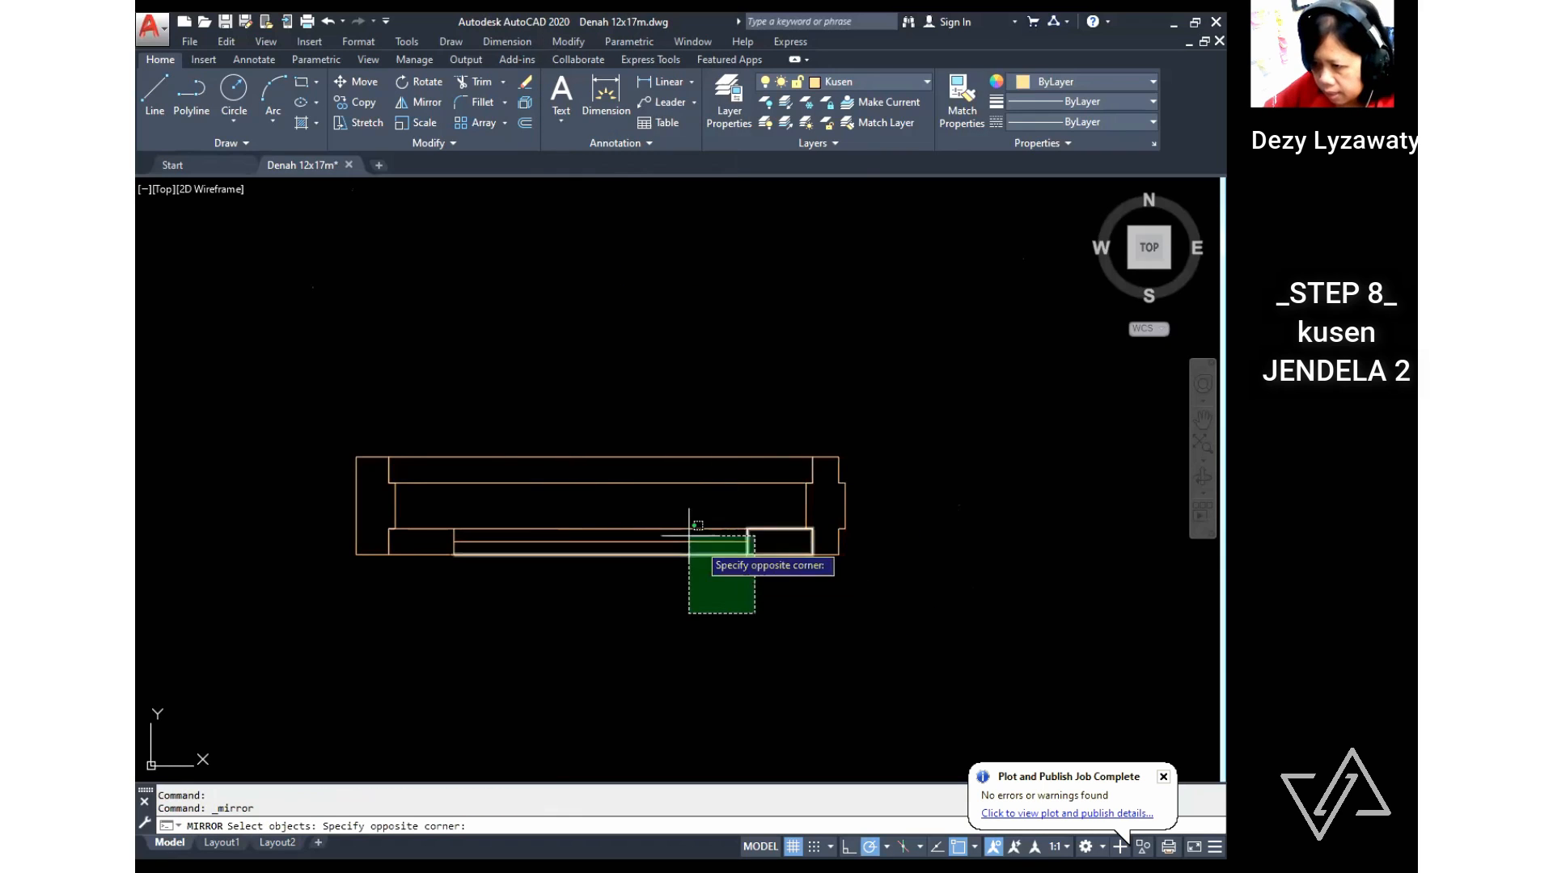
pyautogui.click(315, 381)
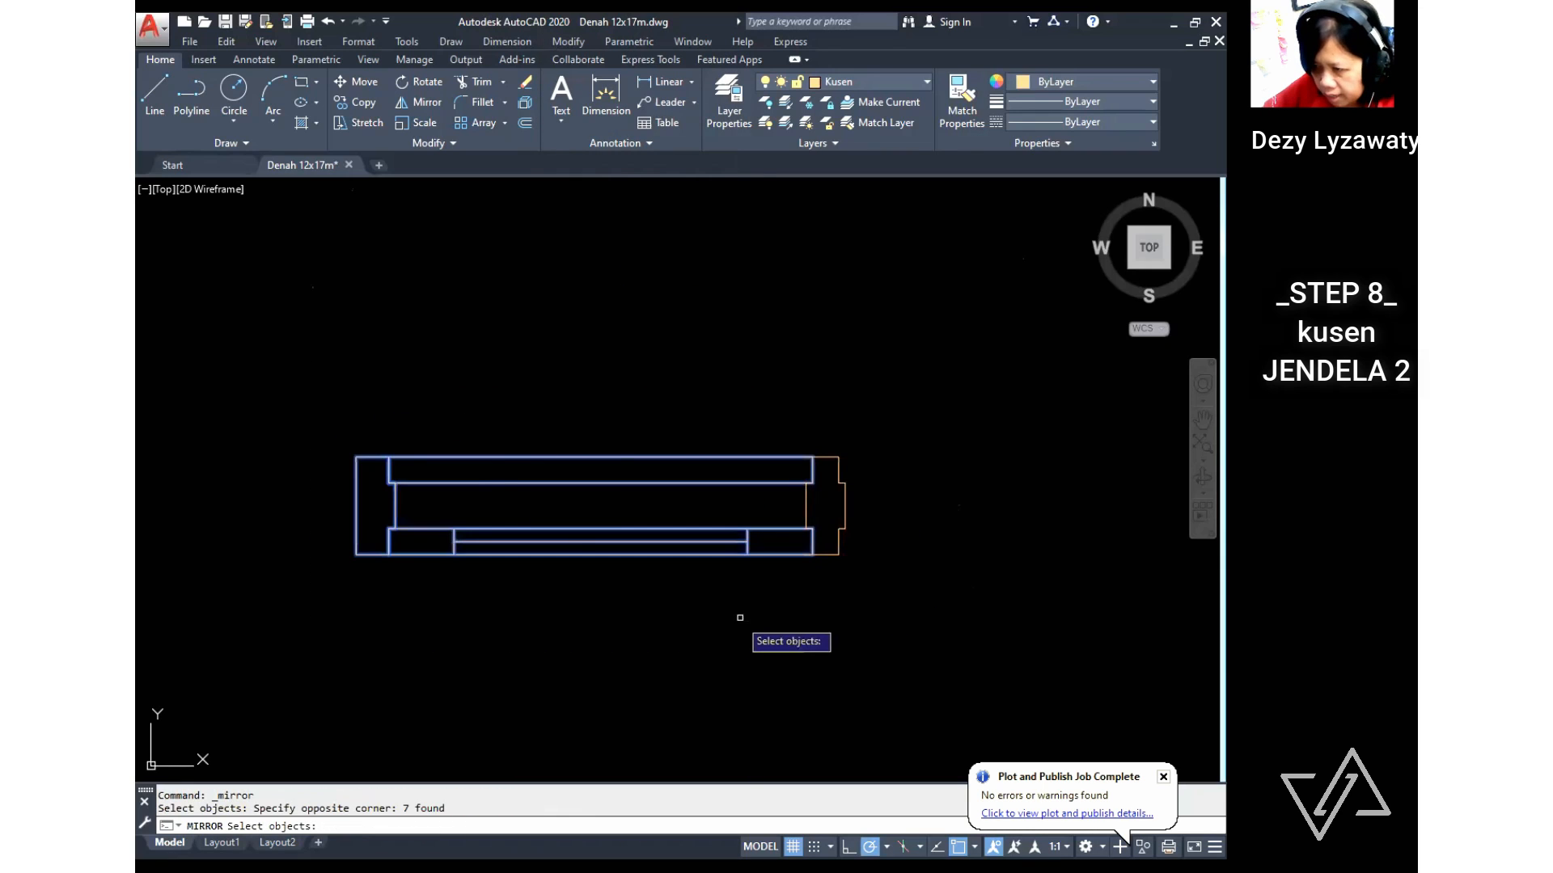
pyautogui.click(765, 605)
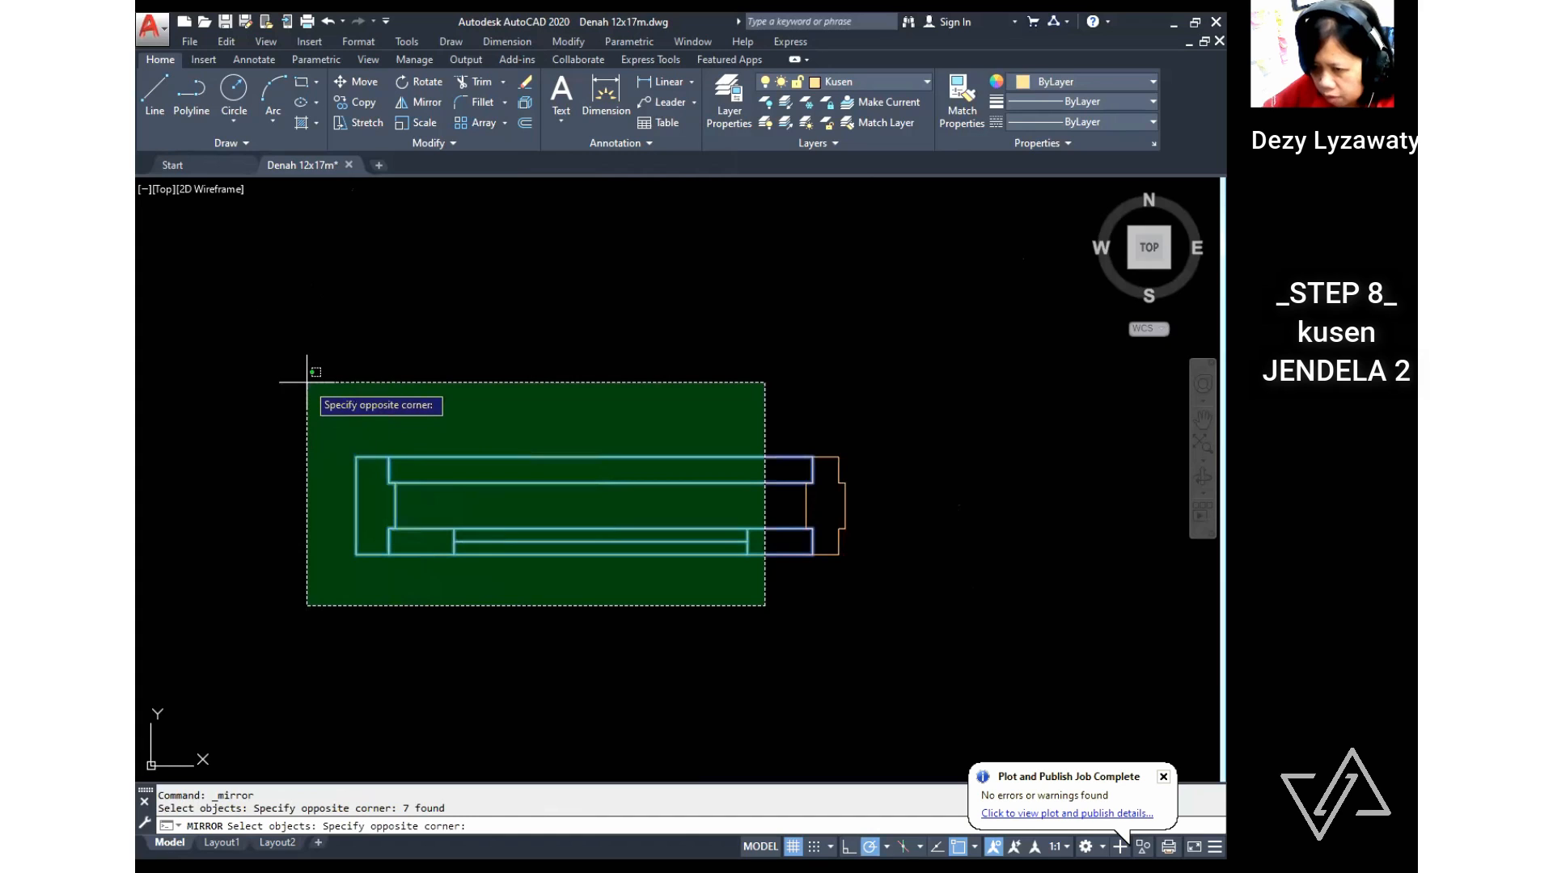
pyautogui.click(306, 382)
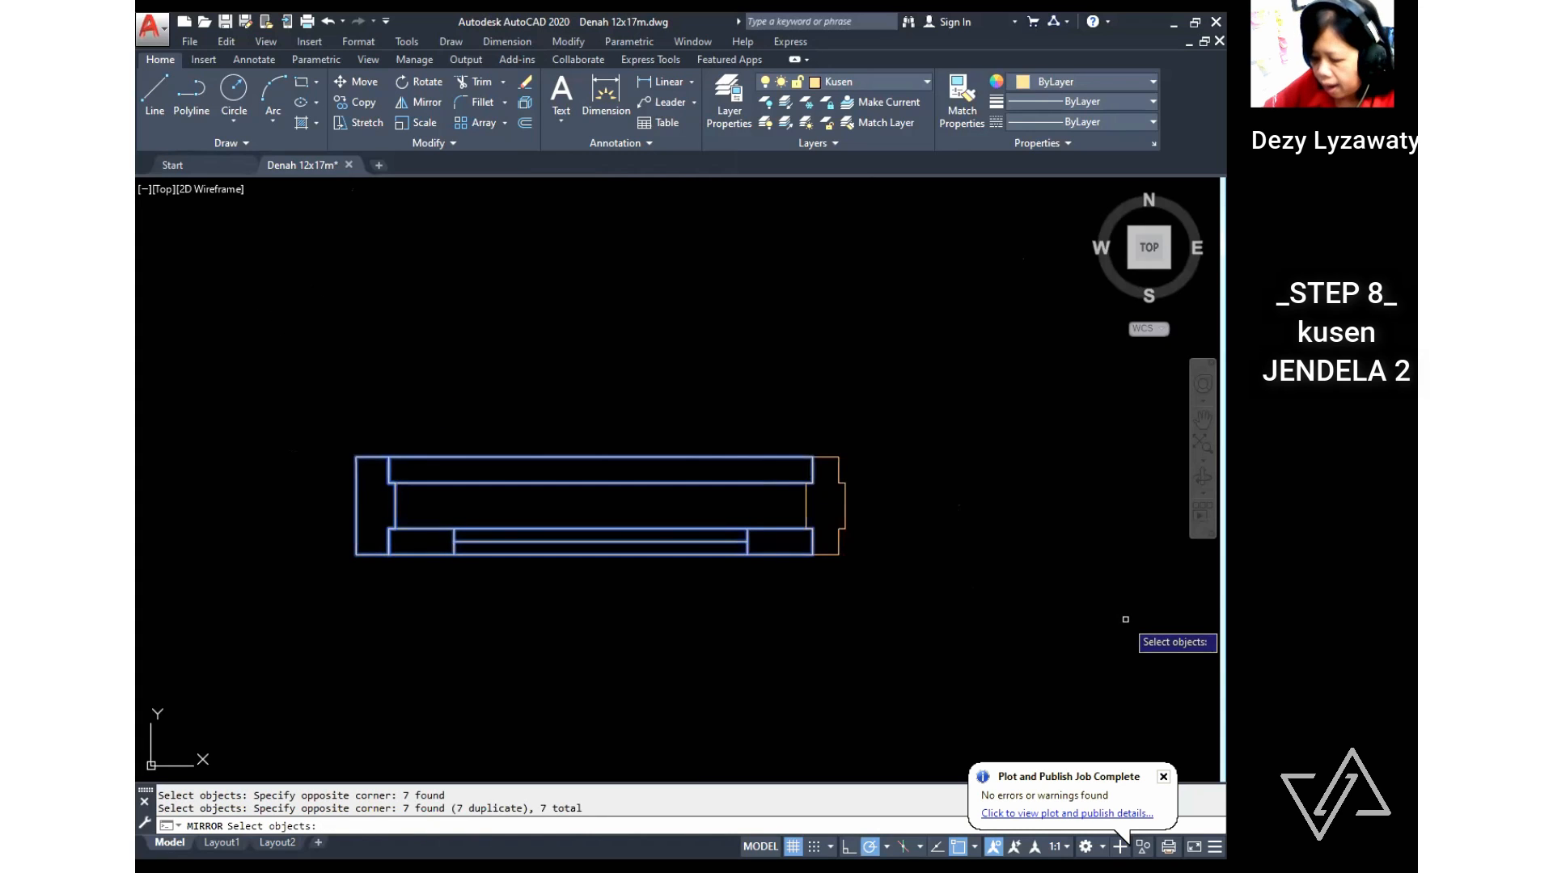
pyautogui.press('Return')
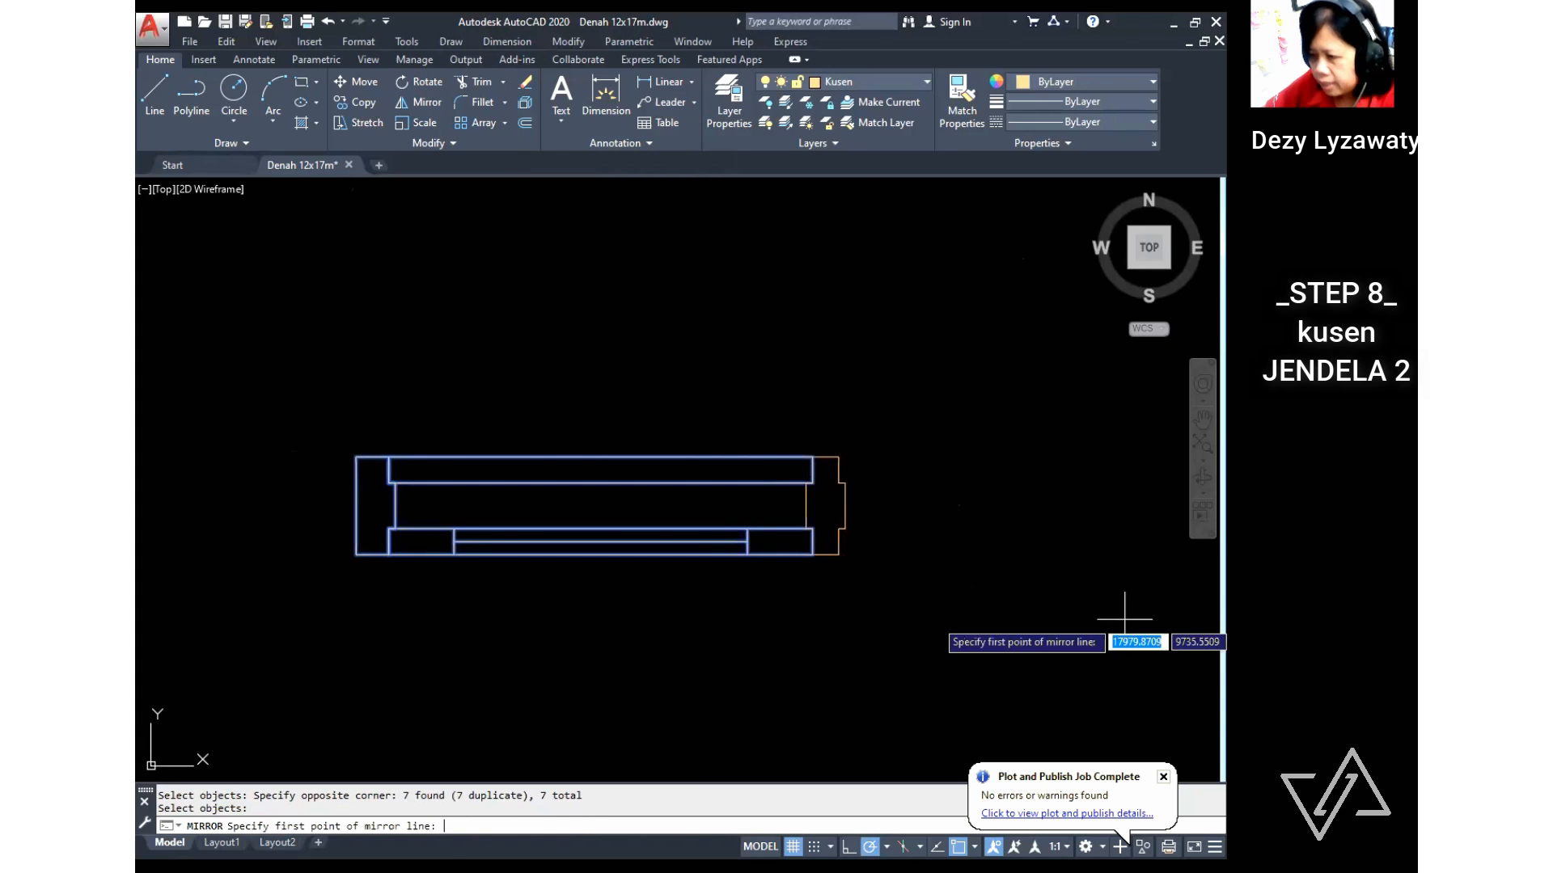
pyautogui.click(826, 555)
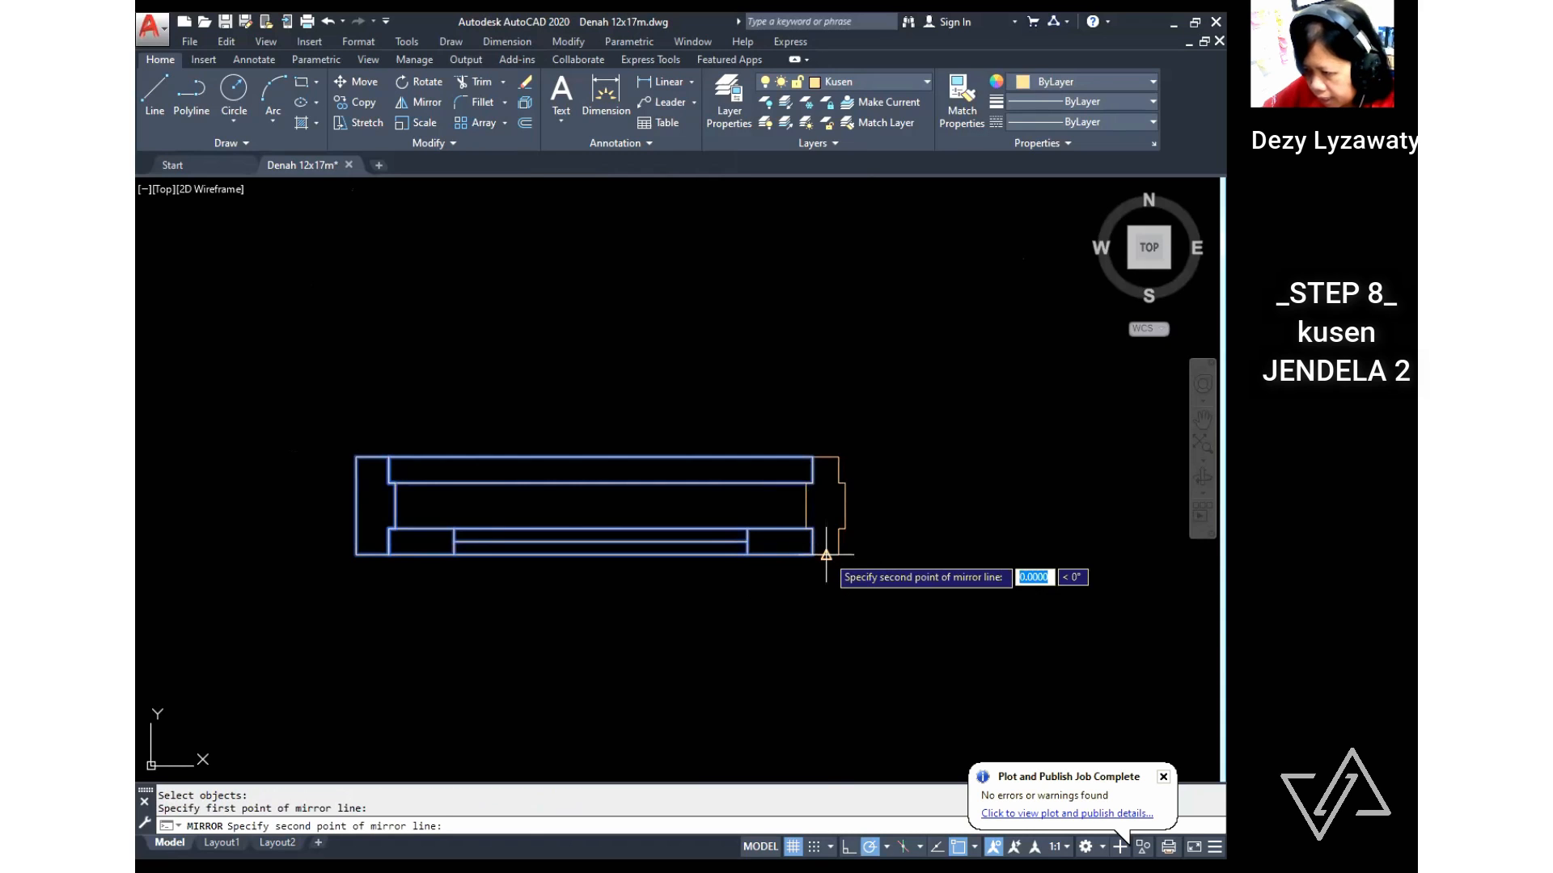
pyautogui.click(826, 648)
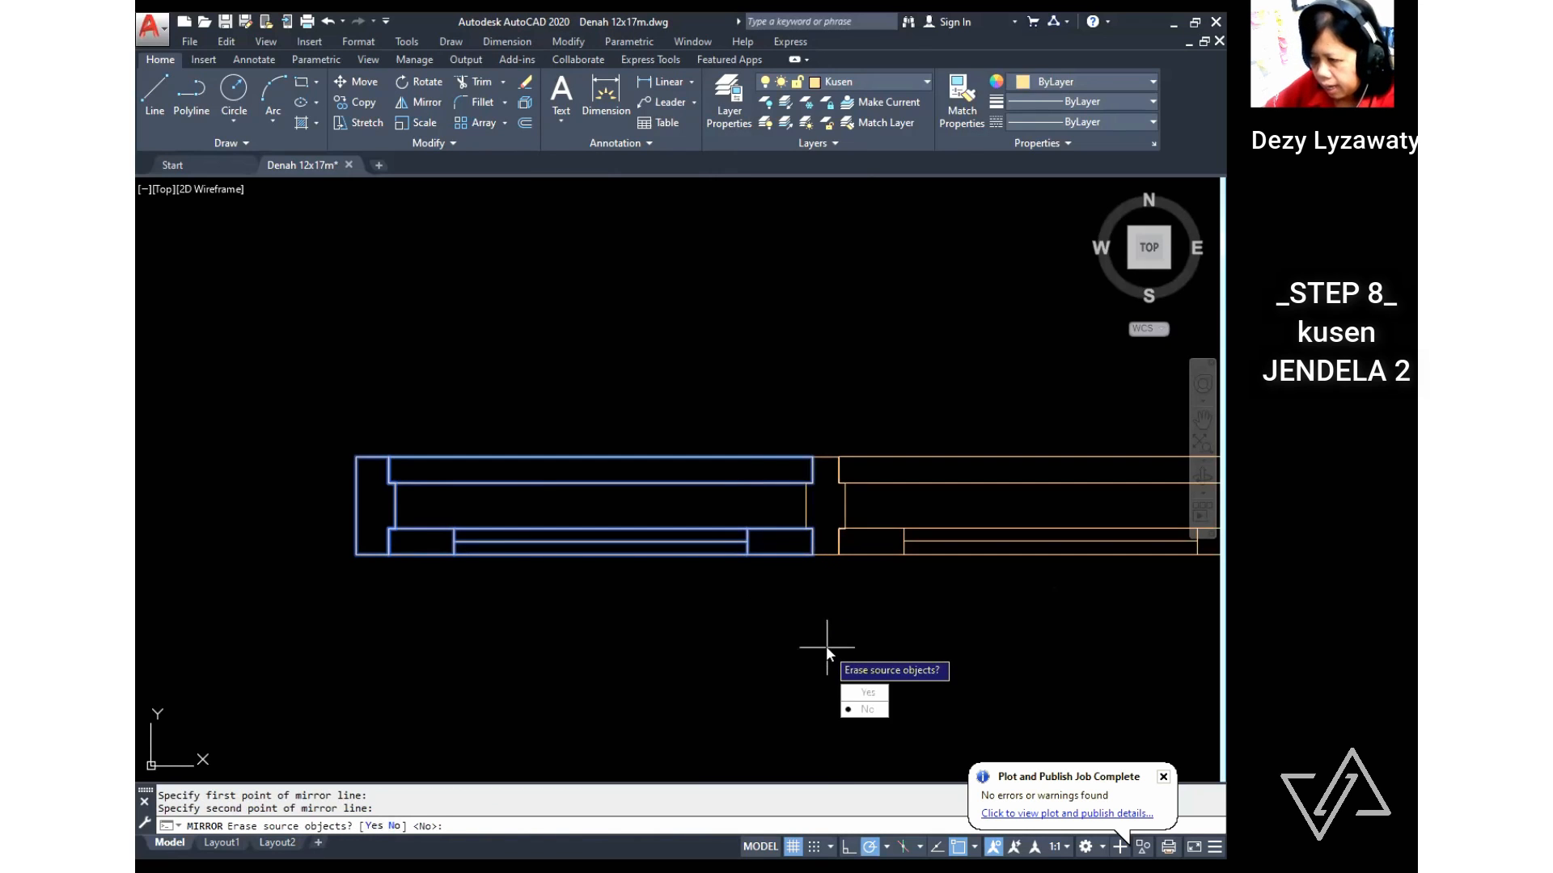
pyautogui.press('Return')
# Step: Begin a block definition named JENDELA DOUBLE with the double frame's upper-left outer corner as its base point
pyautogui.scroll(-2, 825, 575)
pyautogui.moveTo(826, 576); pyautogui.dragTo(750, 593, button='middle')
pyautogui.scroll(2, 752, 592)
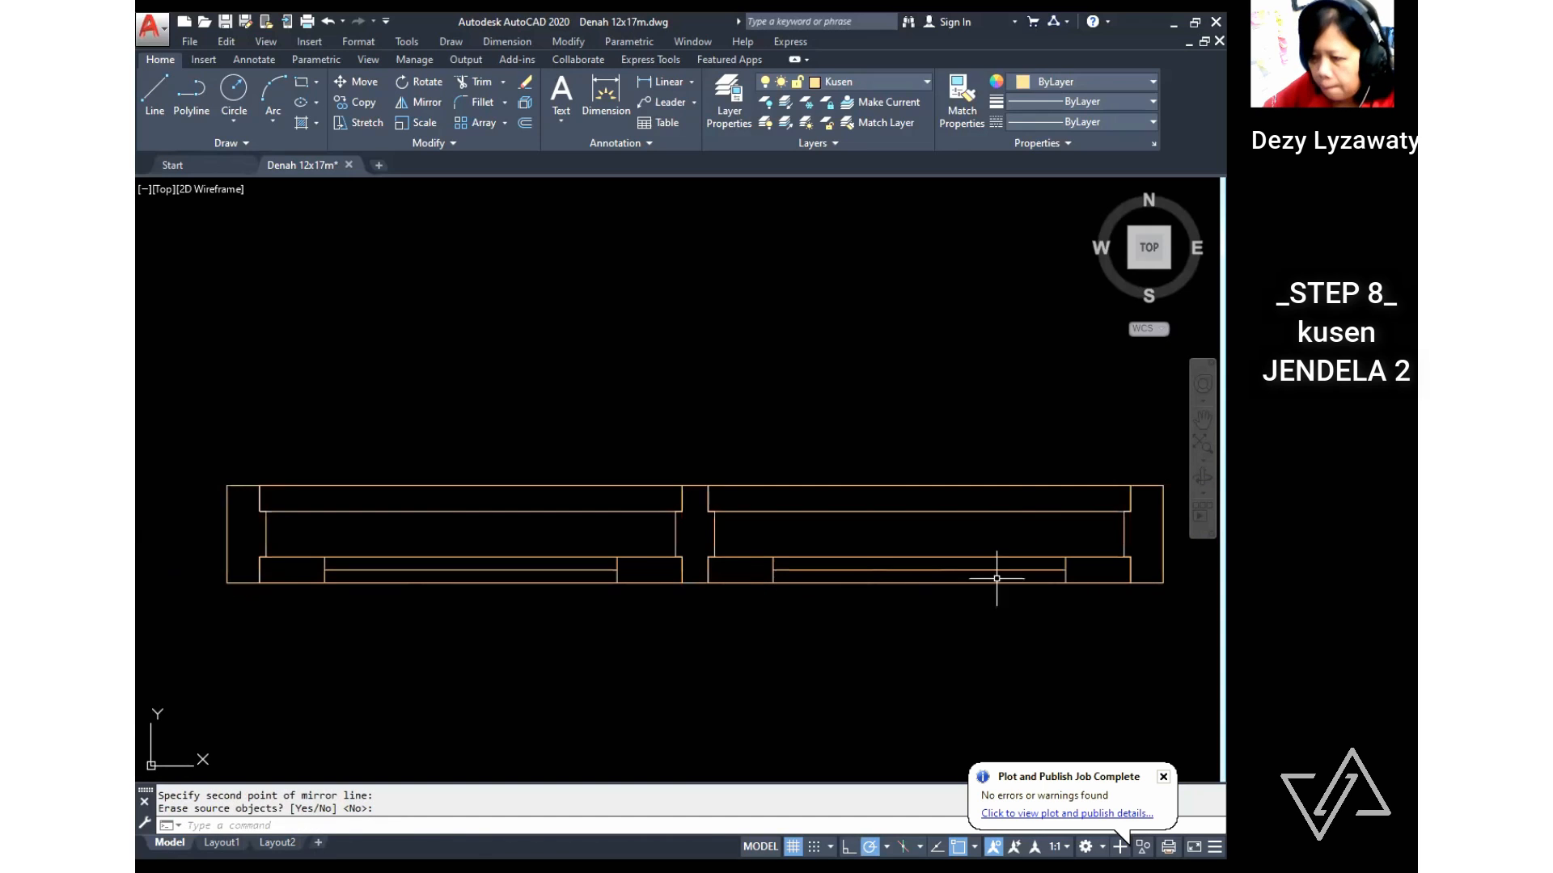
pyautogui.click(451, 42)
pyautogui.moveTo(487, 361)
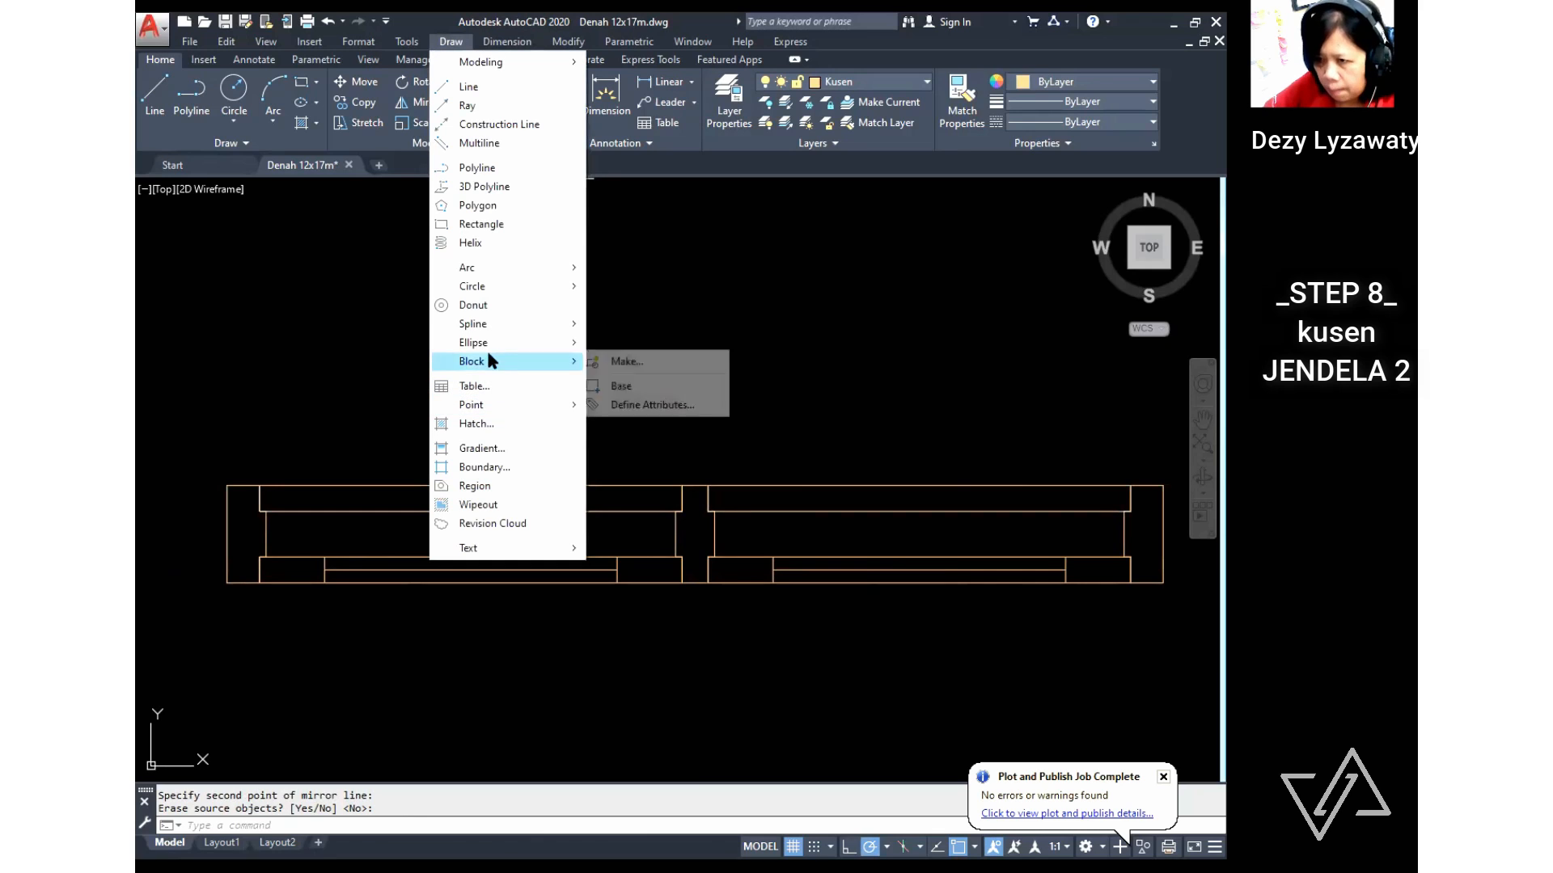
pyautogui.click(619, 363)
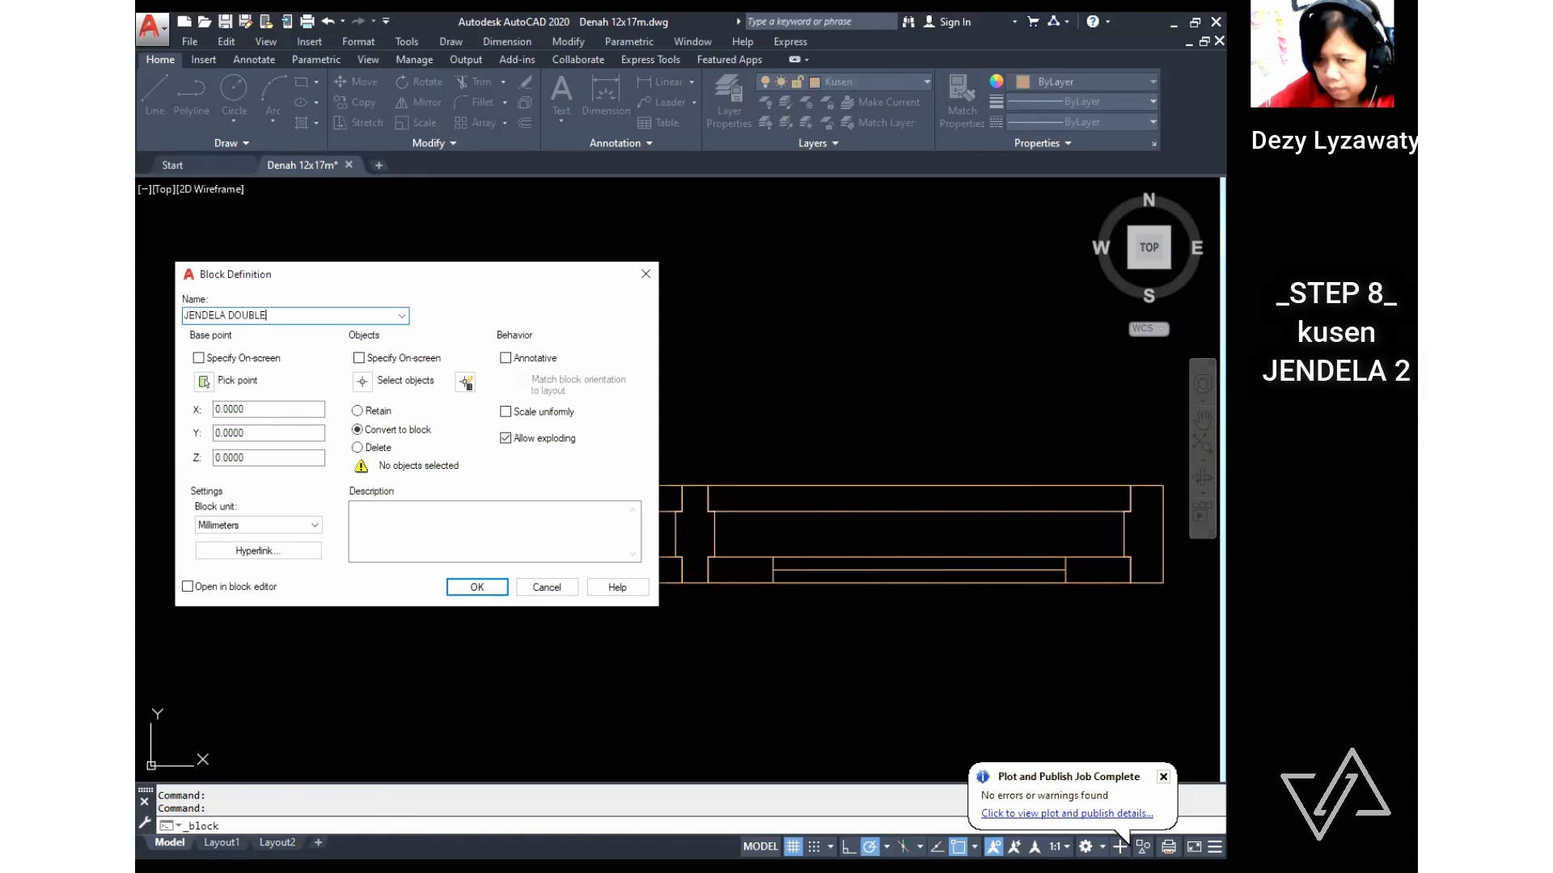
pyautogui.click(204, 382)
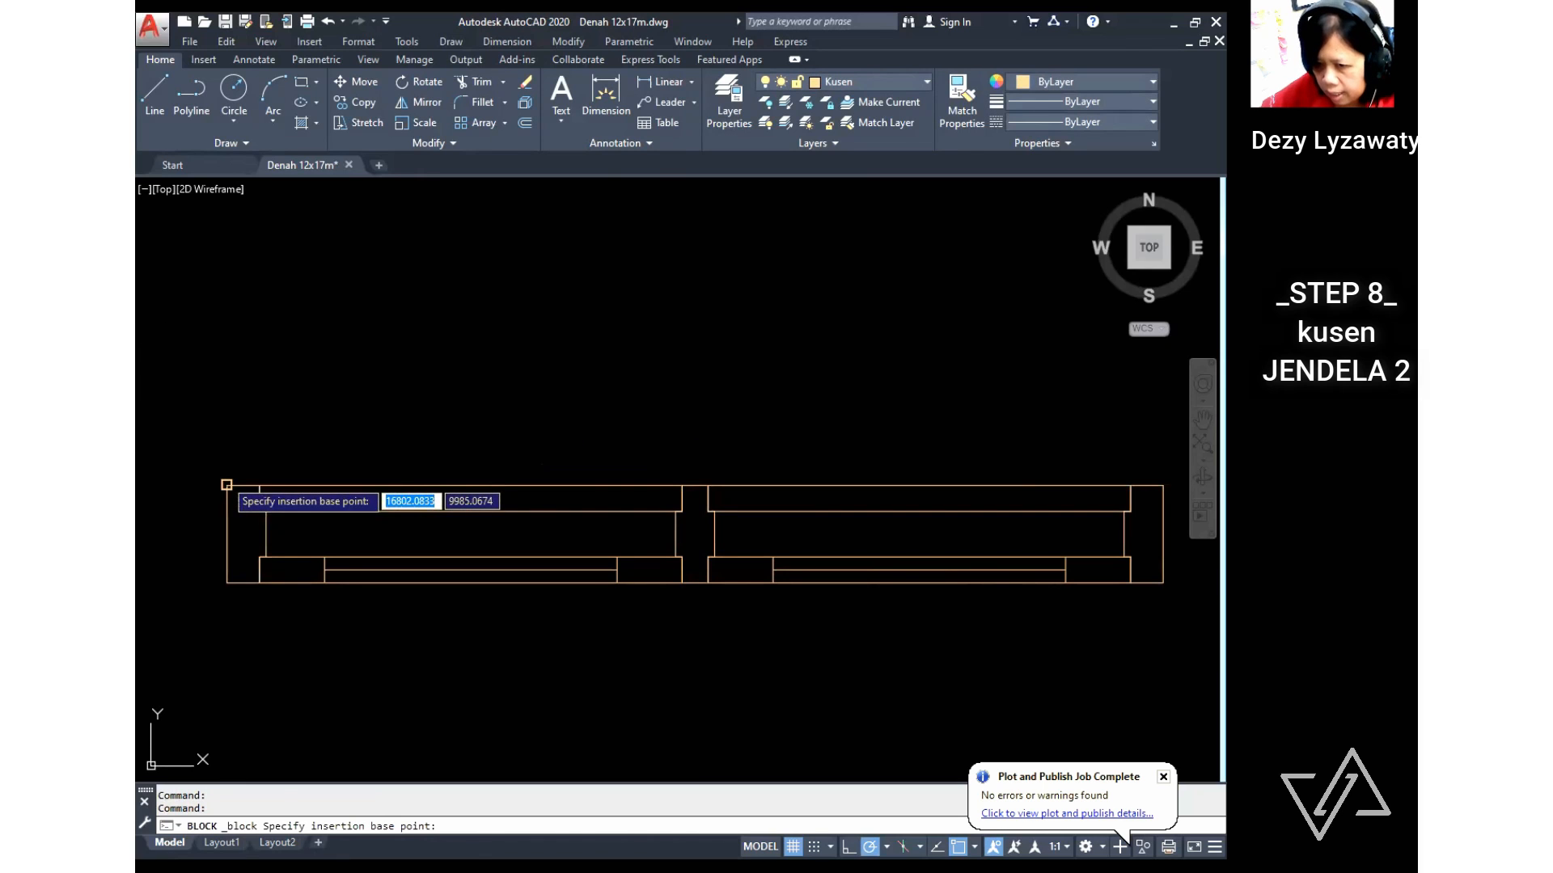
pyautogui.click(226, 485)
# Step: Select the entire double window frame as the block's objects, create the block and save the drawing
pyautogui.click(362, 383)
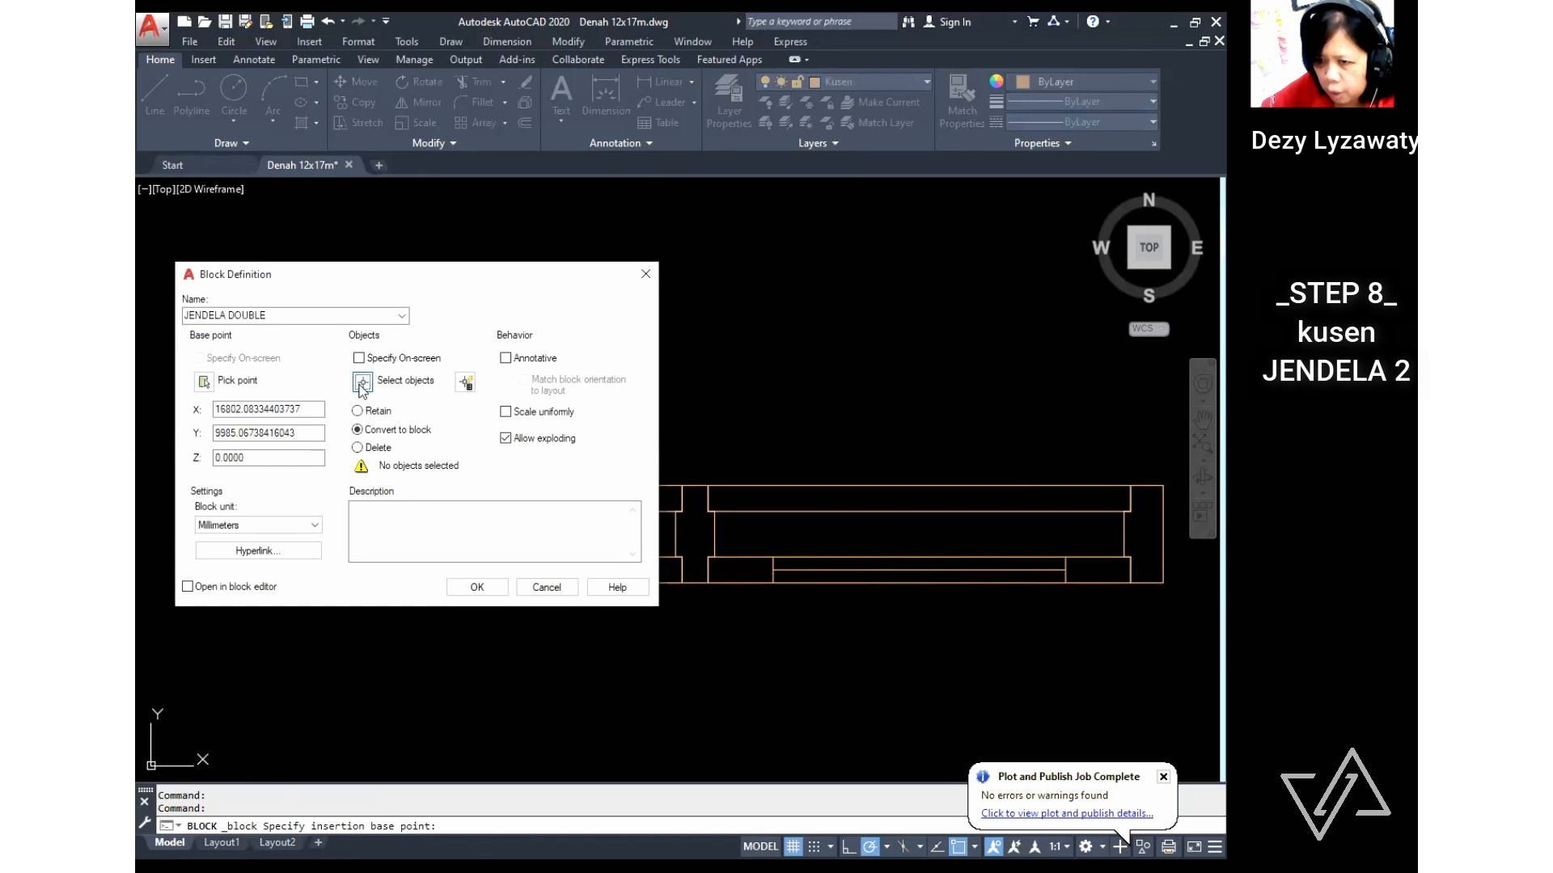
pyautogui.click(1185, 627)
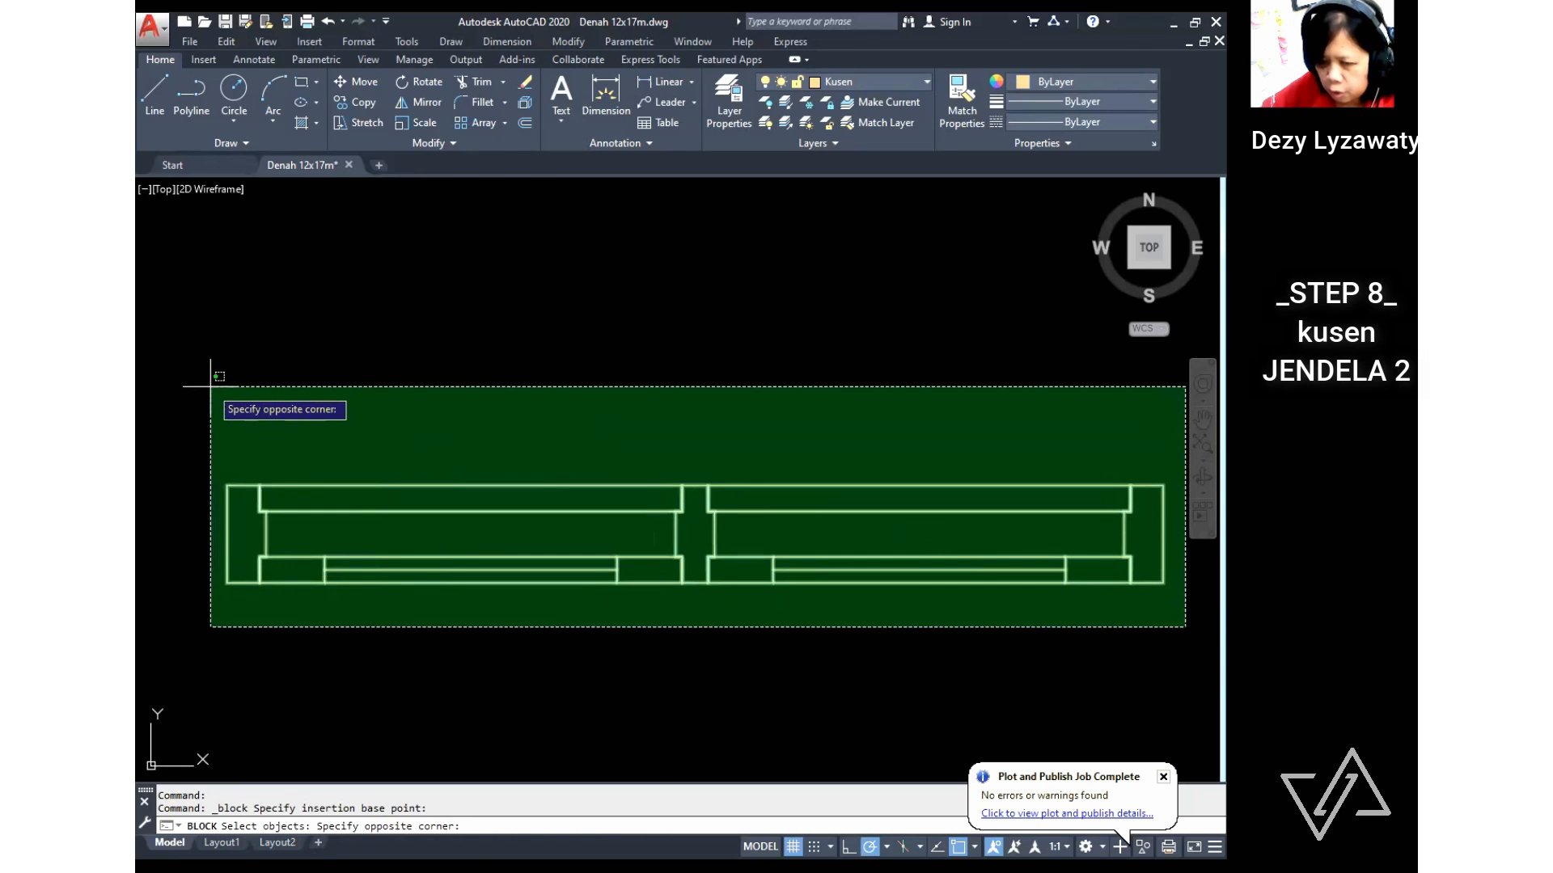
pyautogui.click(210, 386)
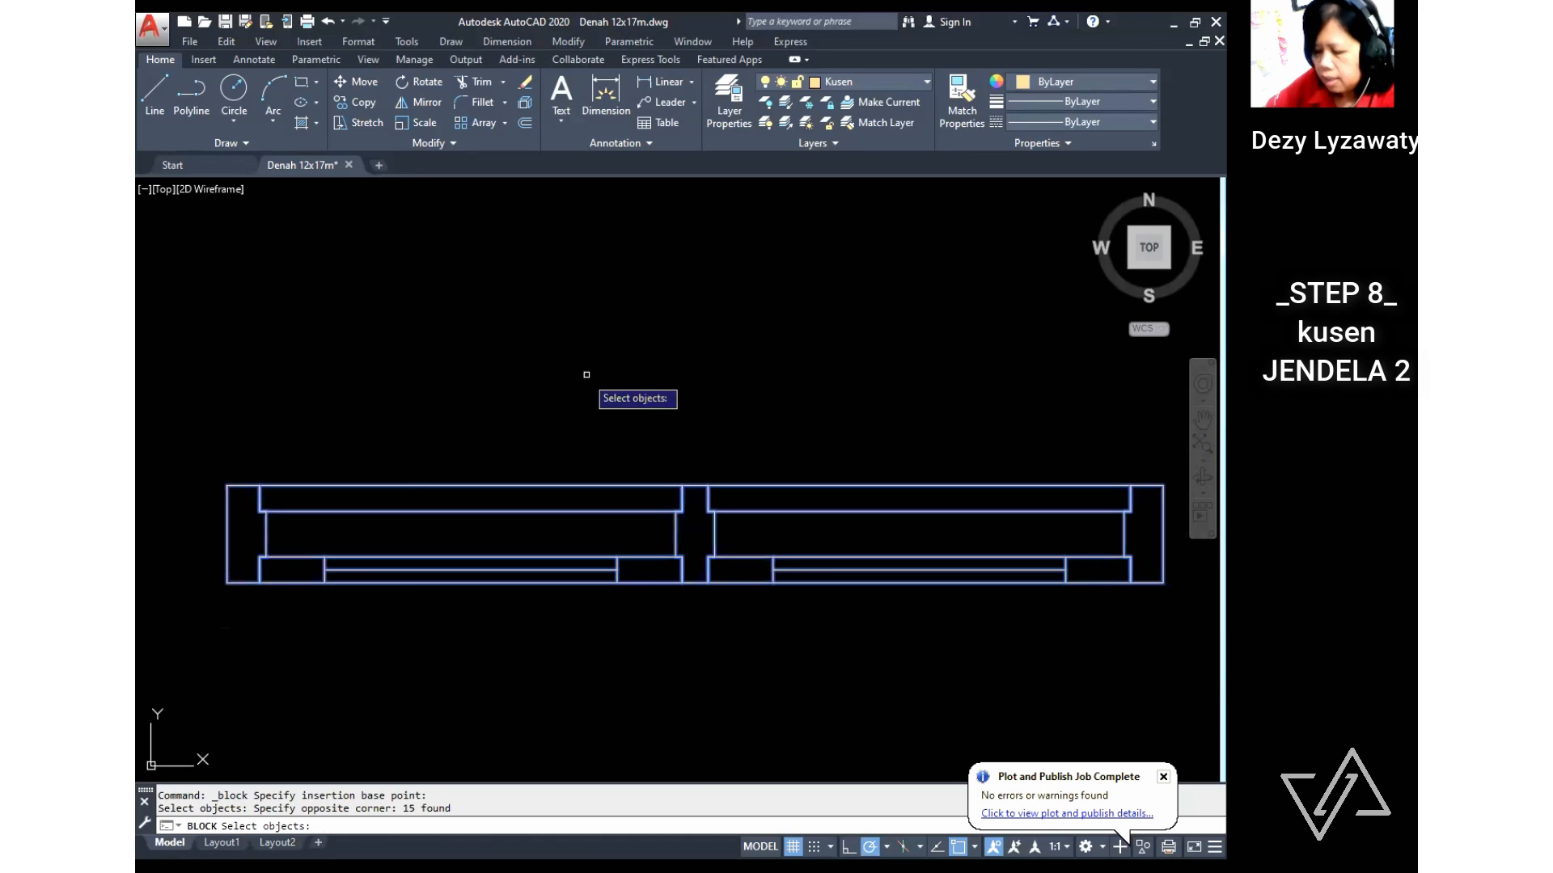
pyautogui.press('Return')
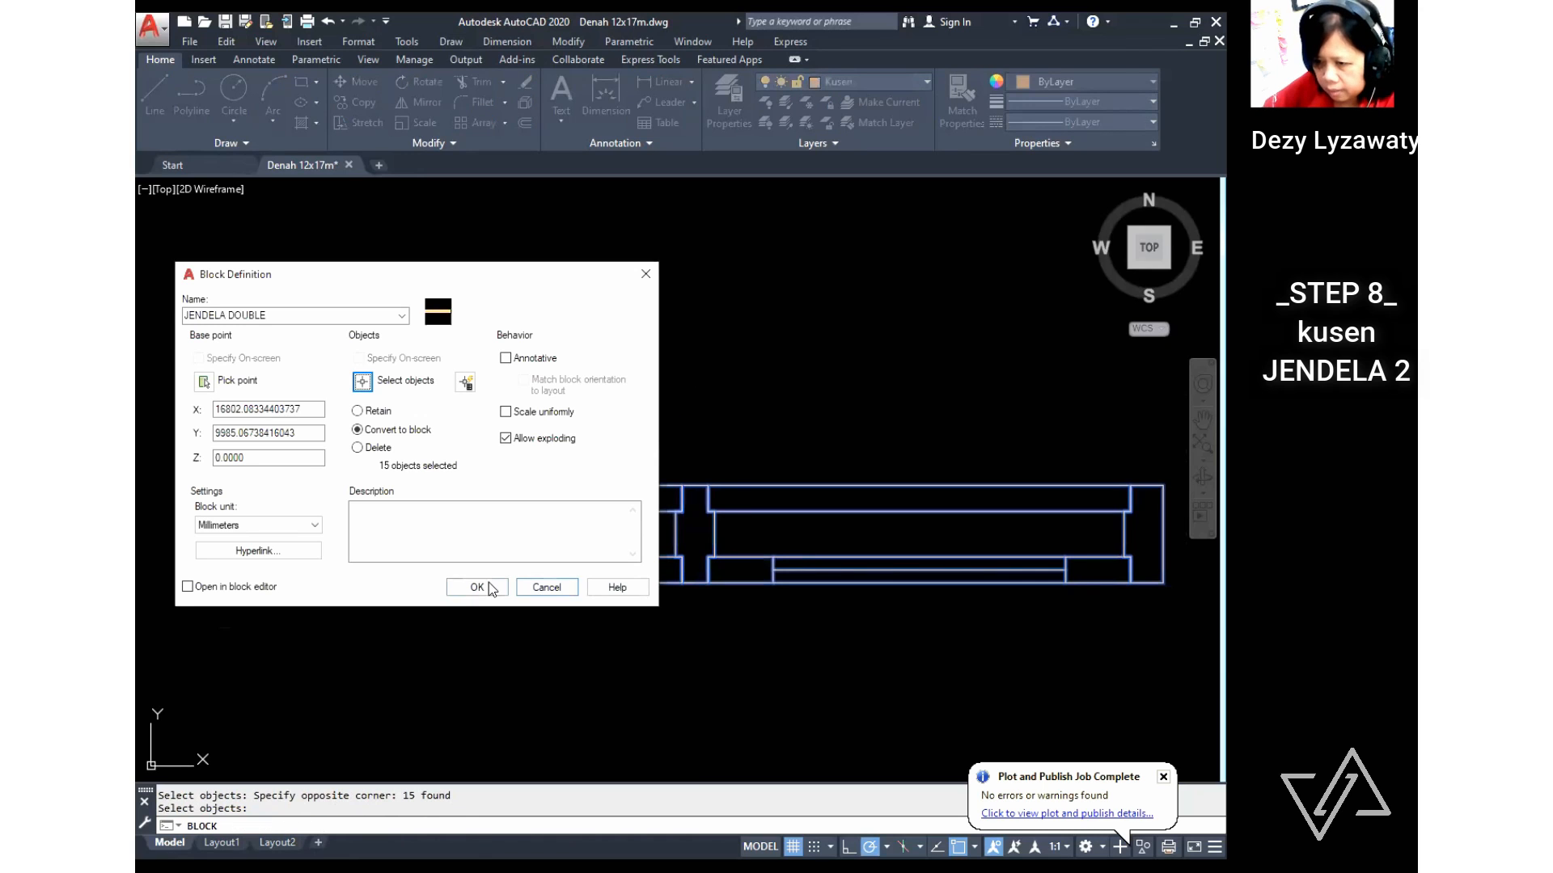
pyautogui.click(482, 585)
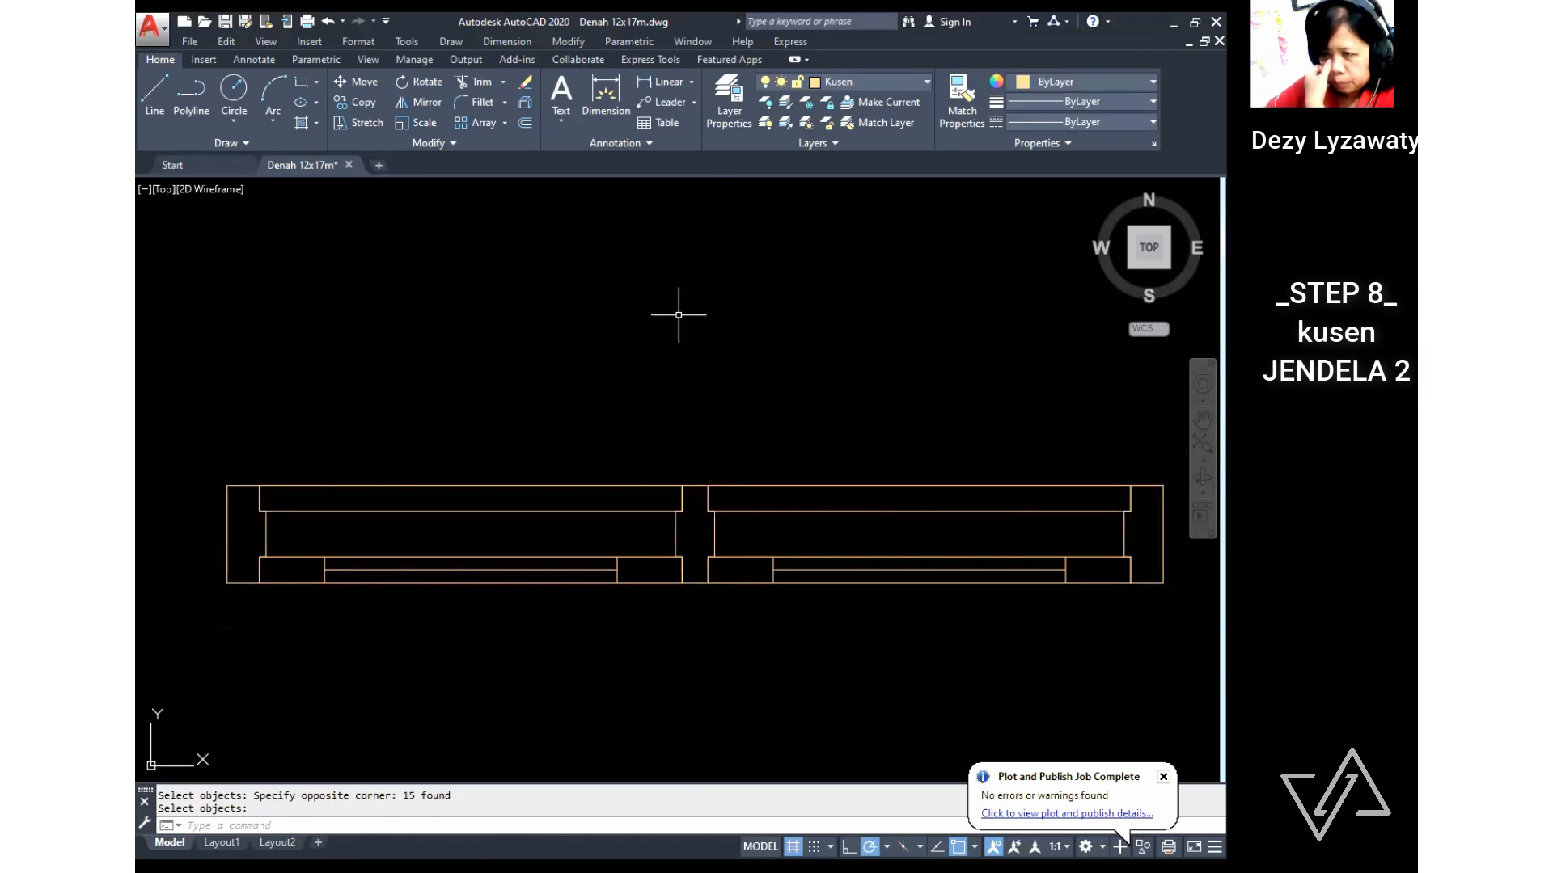
pyautogui.click(224, 21)
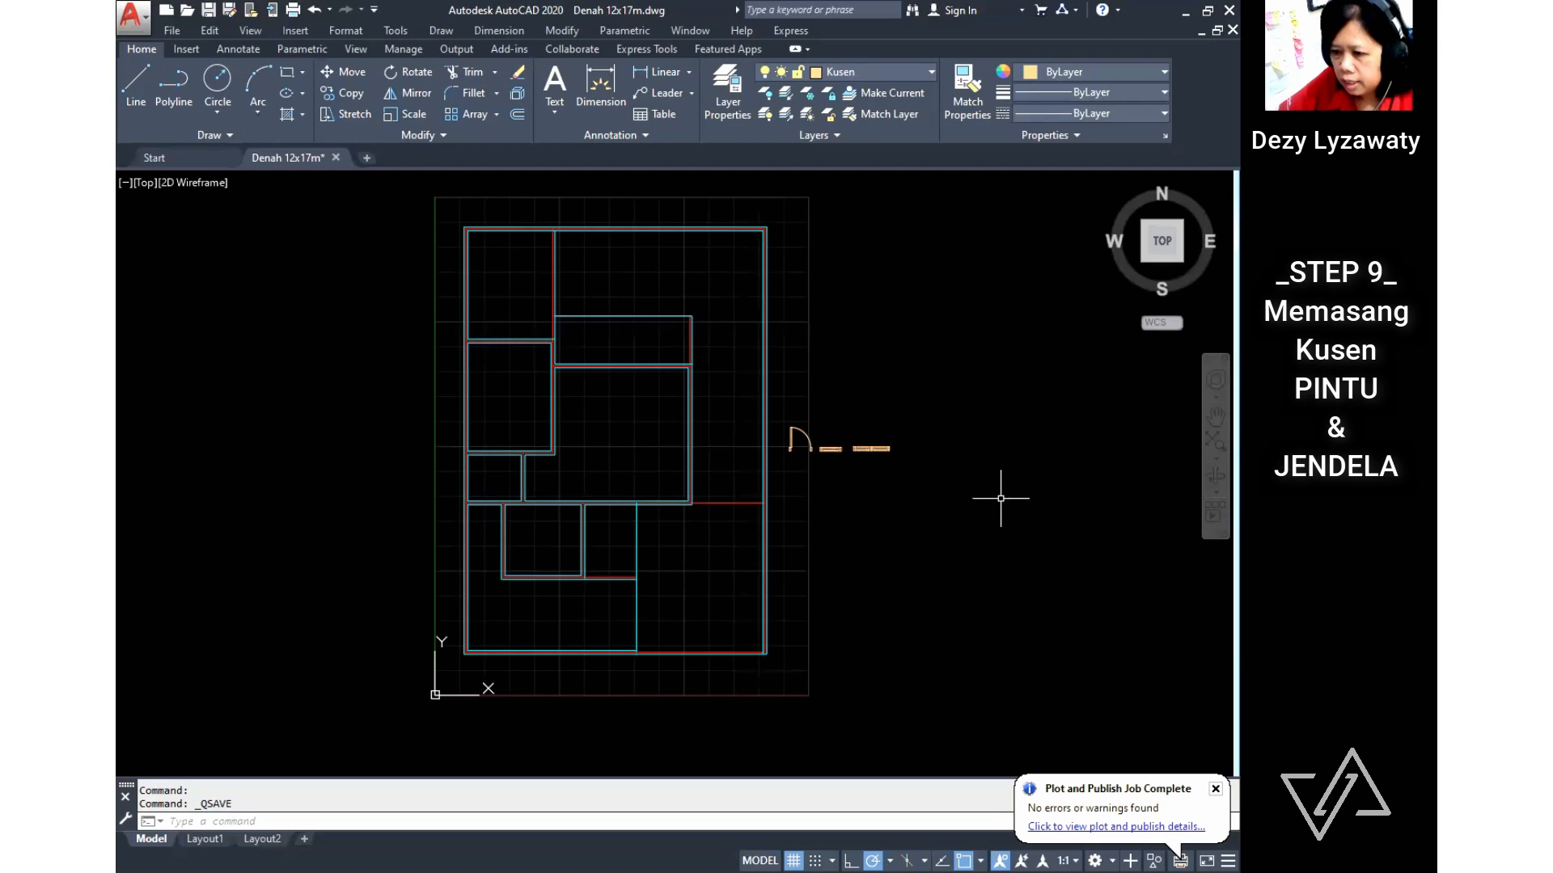
pyautogui.click(925, 417)
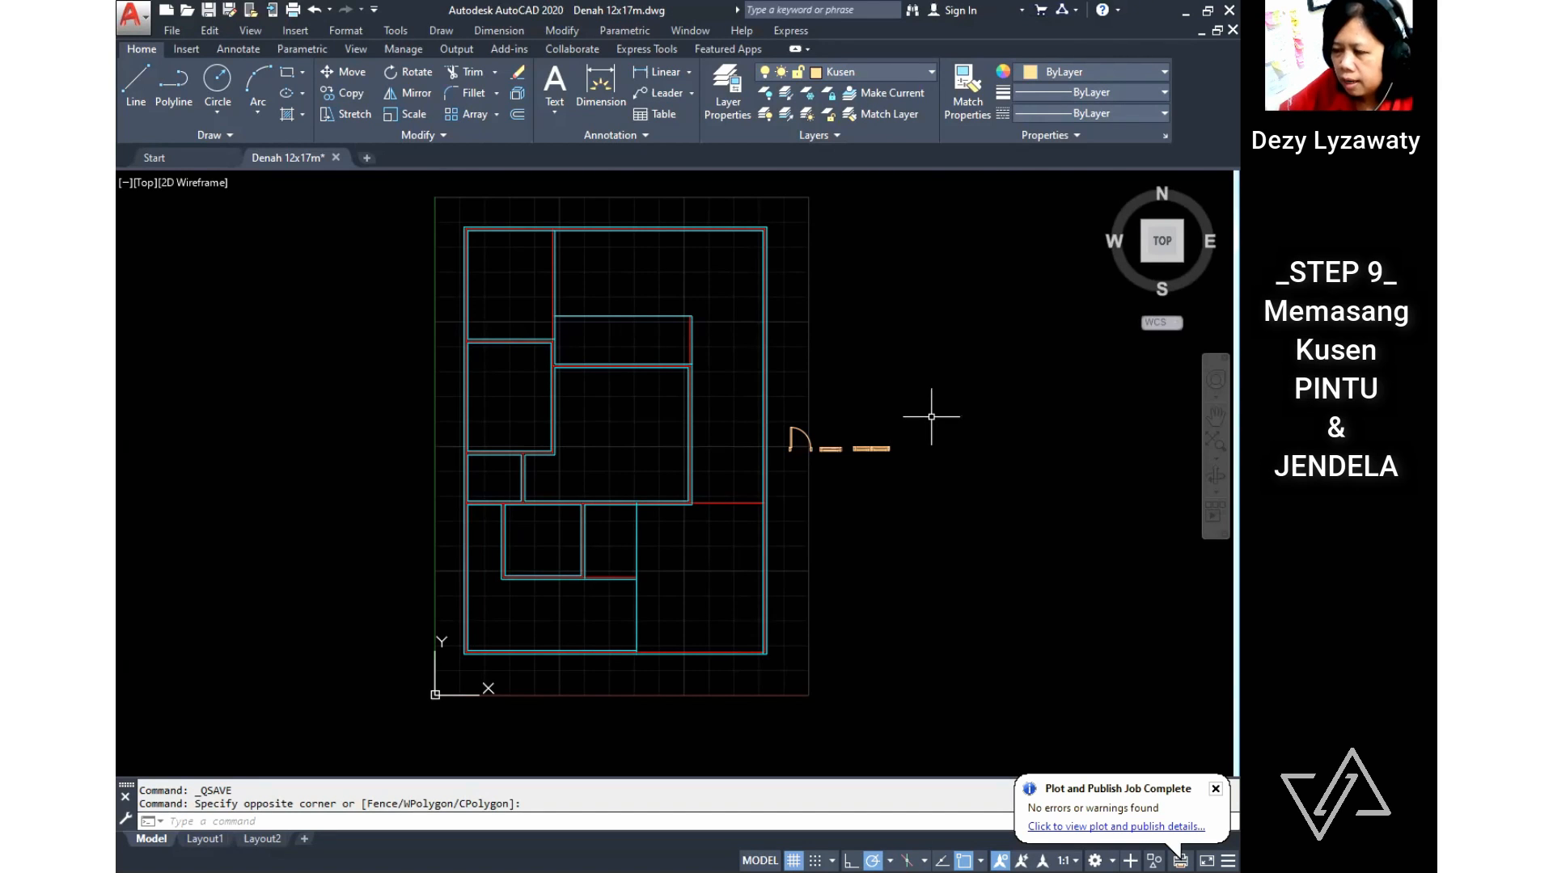
pyautogui.click(563, 38)
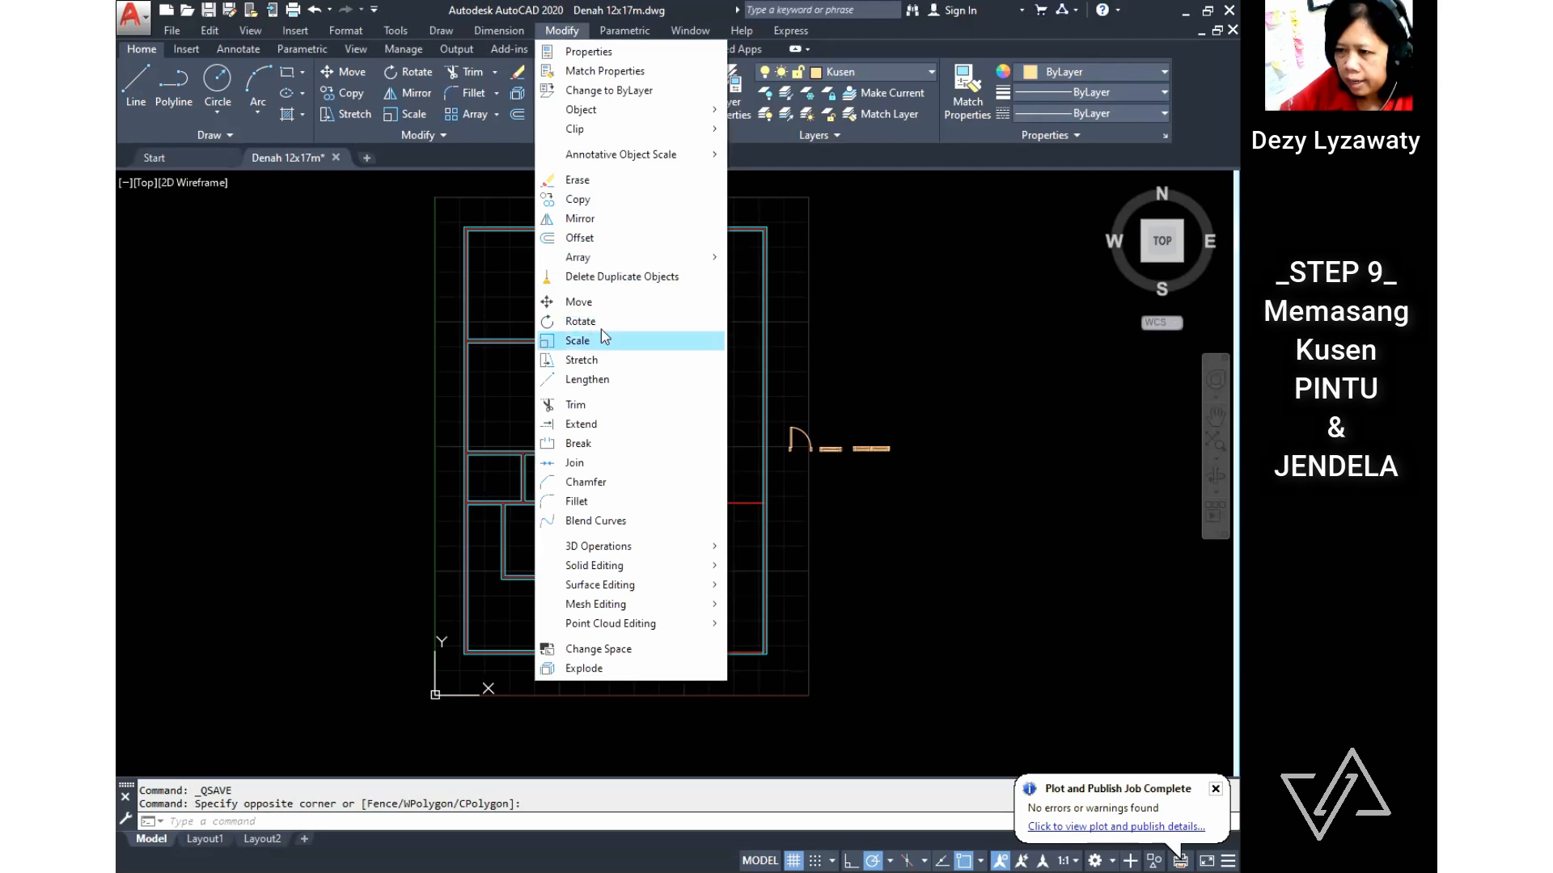
pyautogui.click(601, 305)
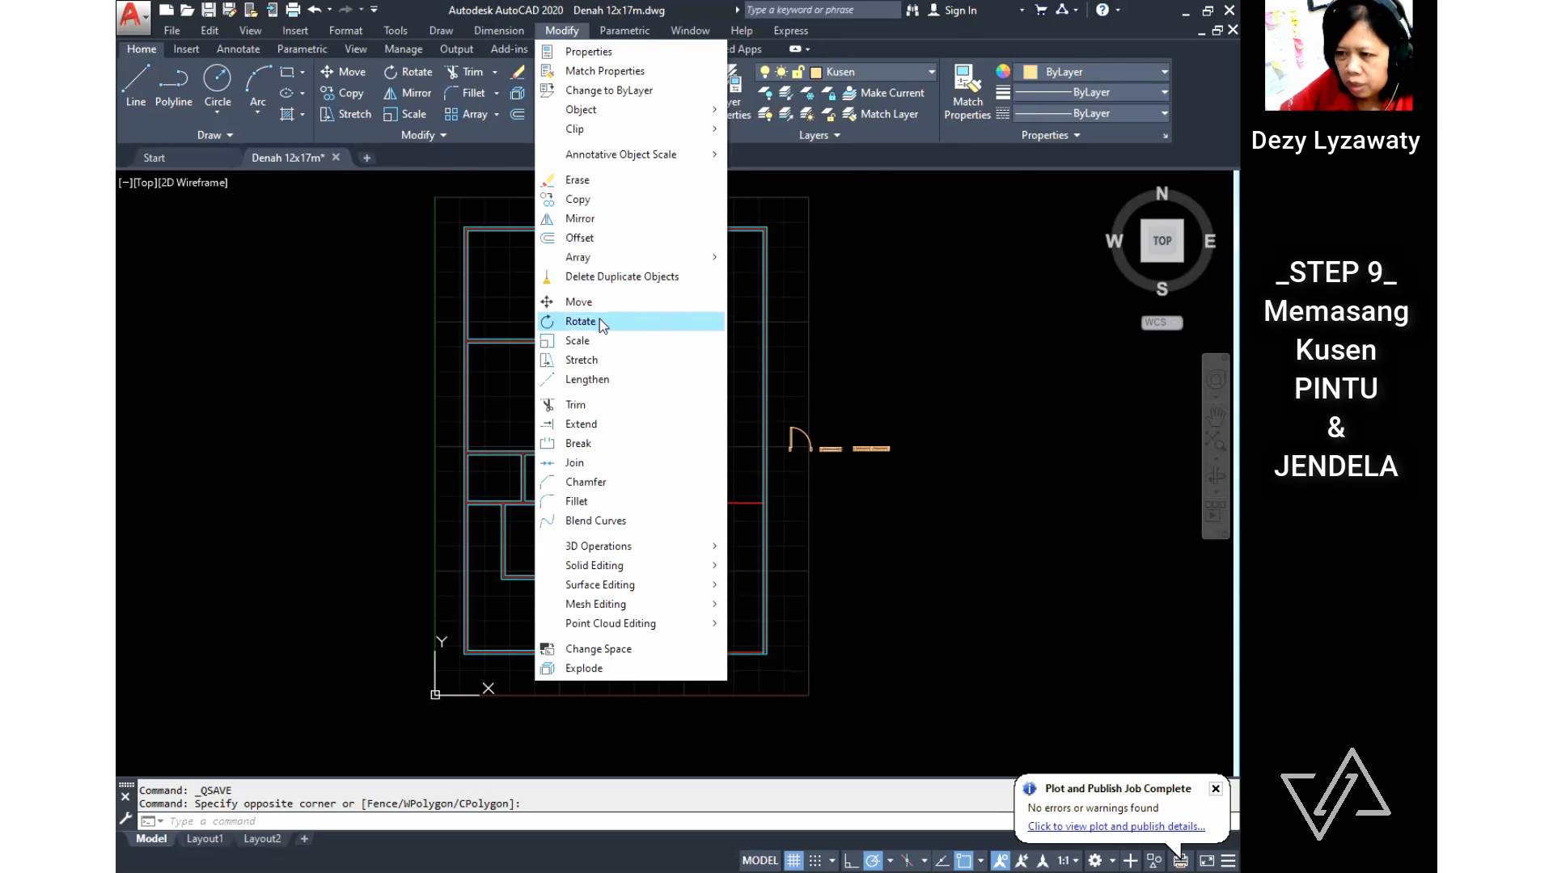
pyautogui.click(591, 219)
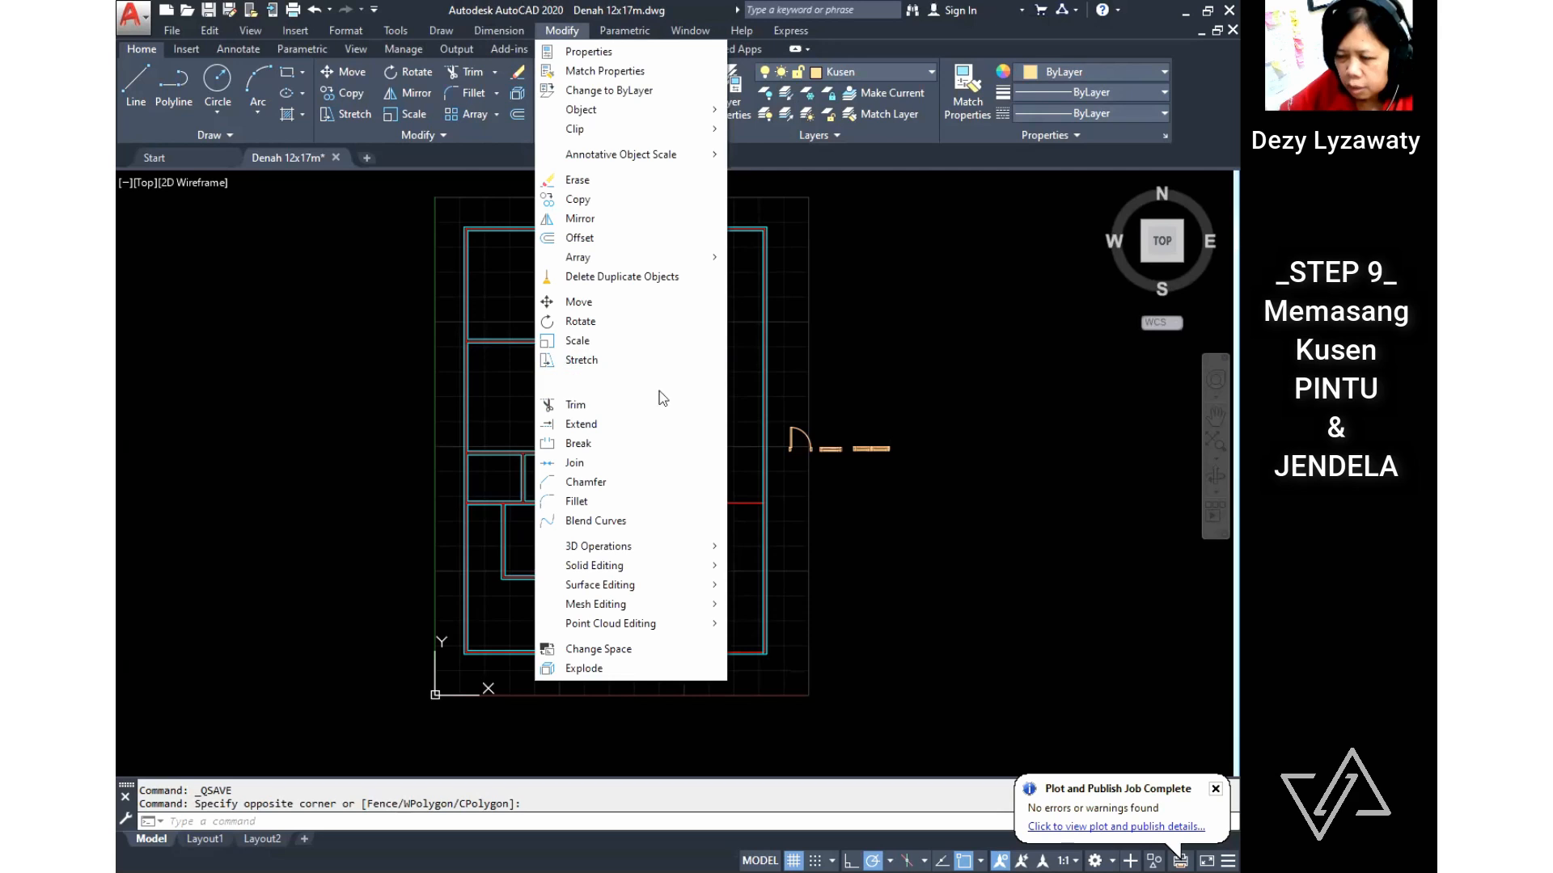
pyautogui.click(883, 380)
pyautogui.click(890, 303)
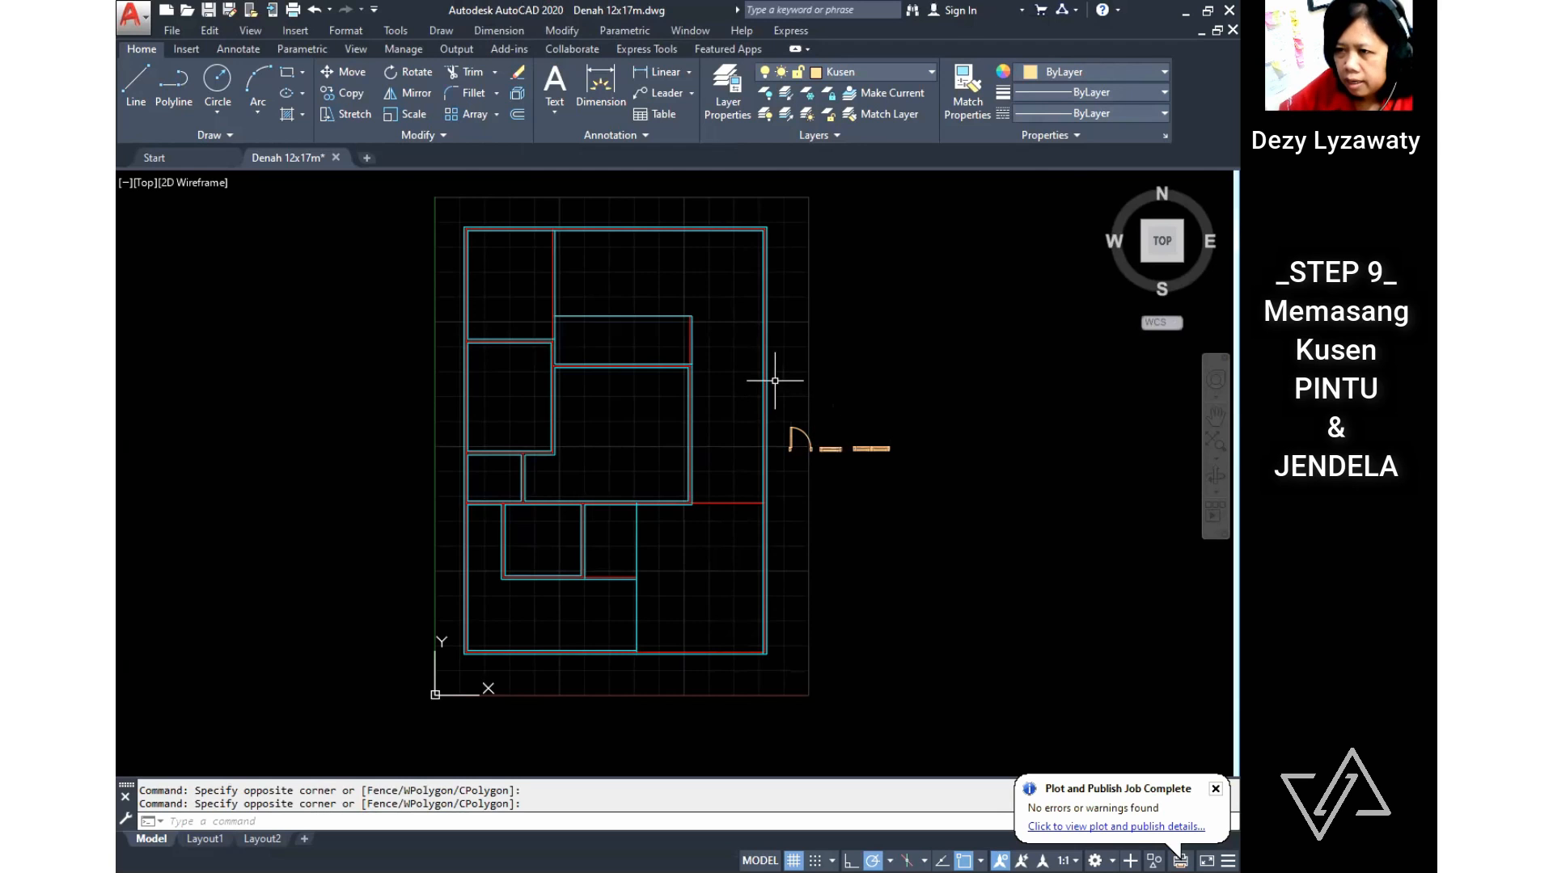
# Step: Start copying the door block beside the floor plan, using the lower-left corner of its left post as base point
pyautogui.click(570, 34)
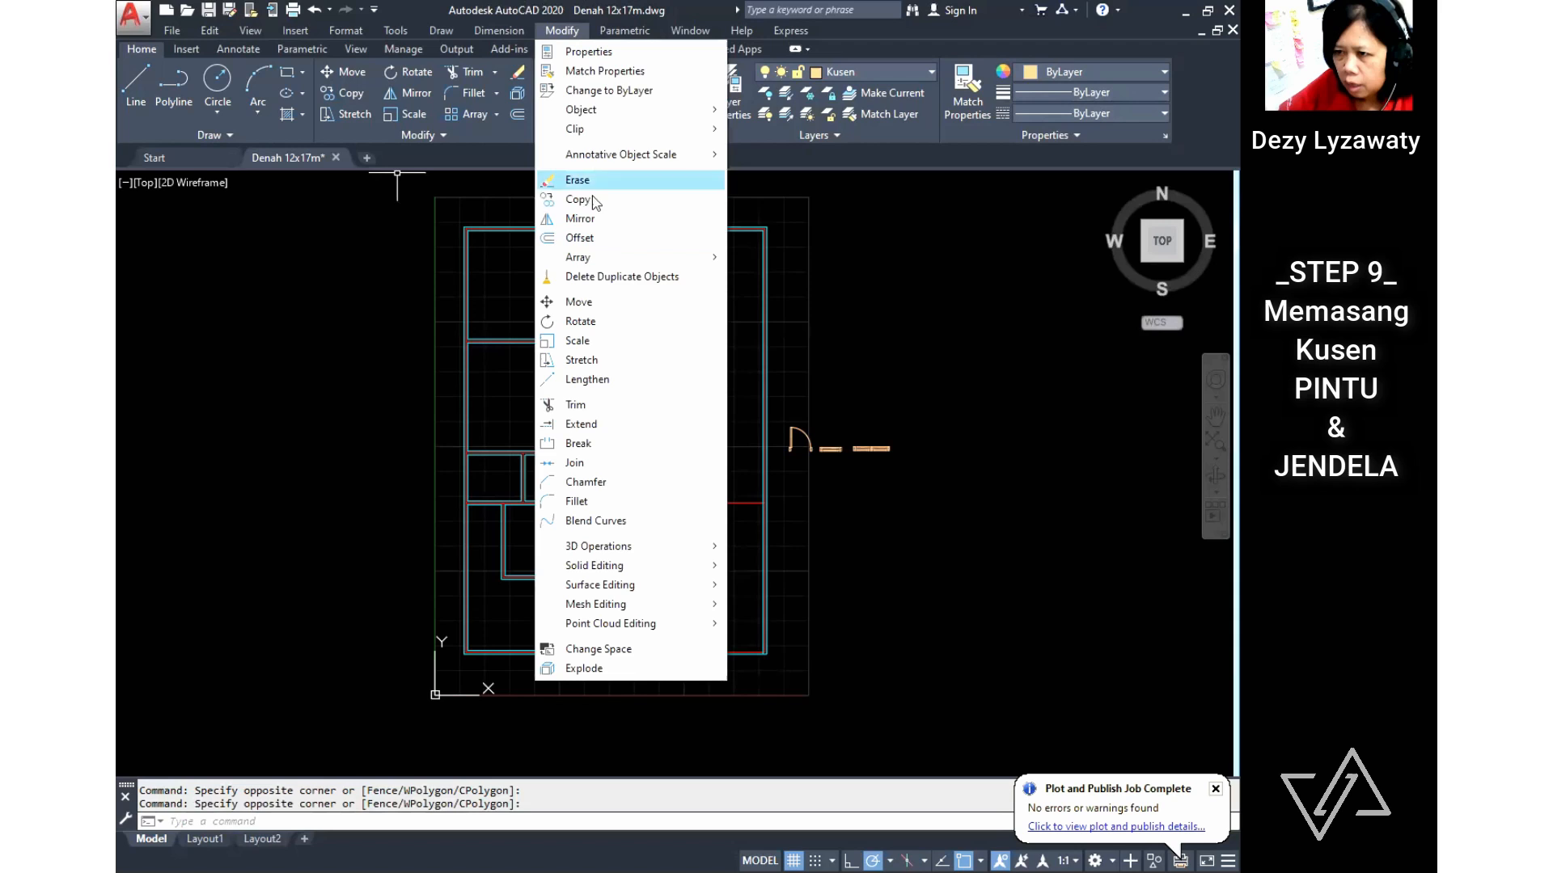
pyautogui.click(579, 200)
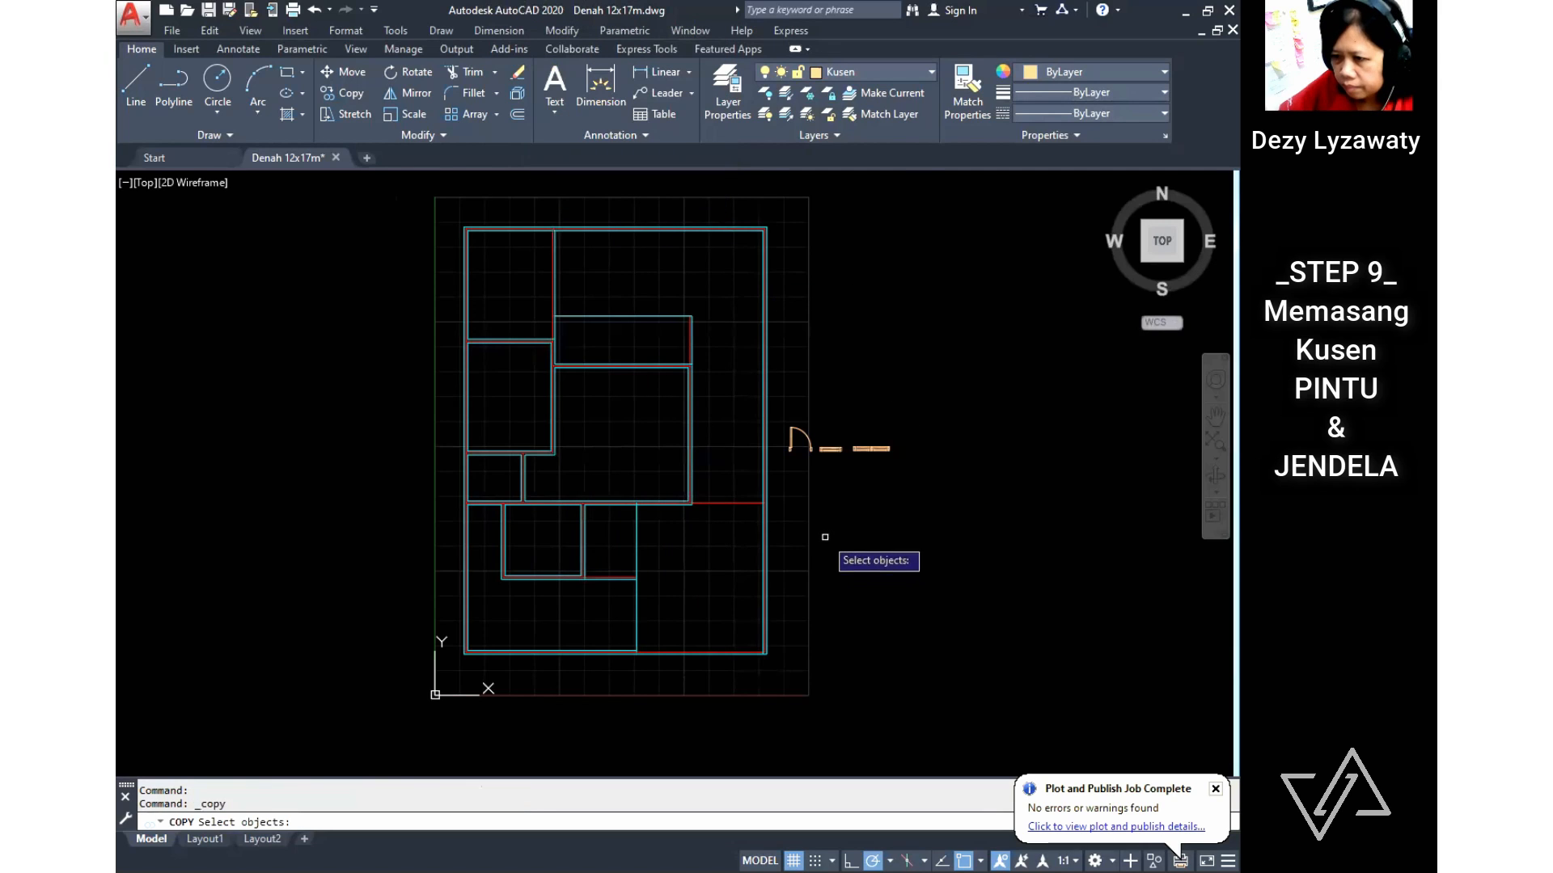
pyautogui.scroll(4, 792, 518)
pyautogui.click(783, 337)
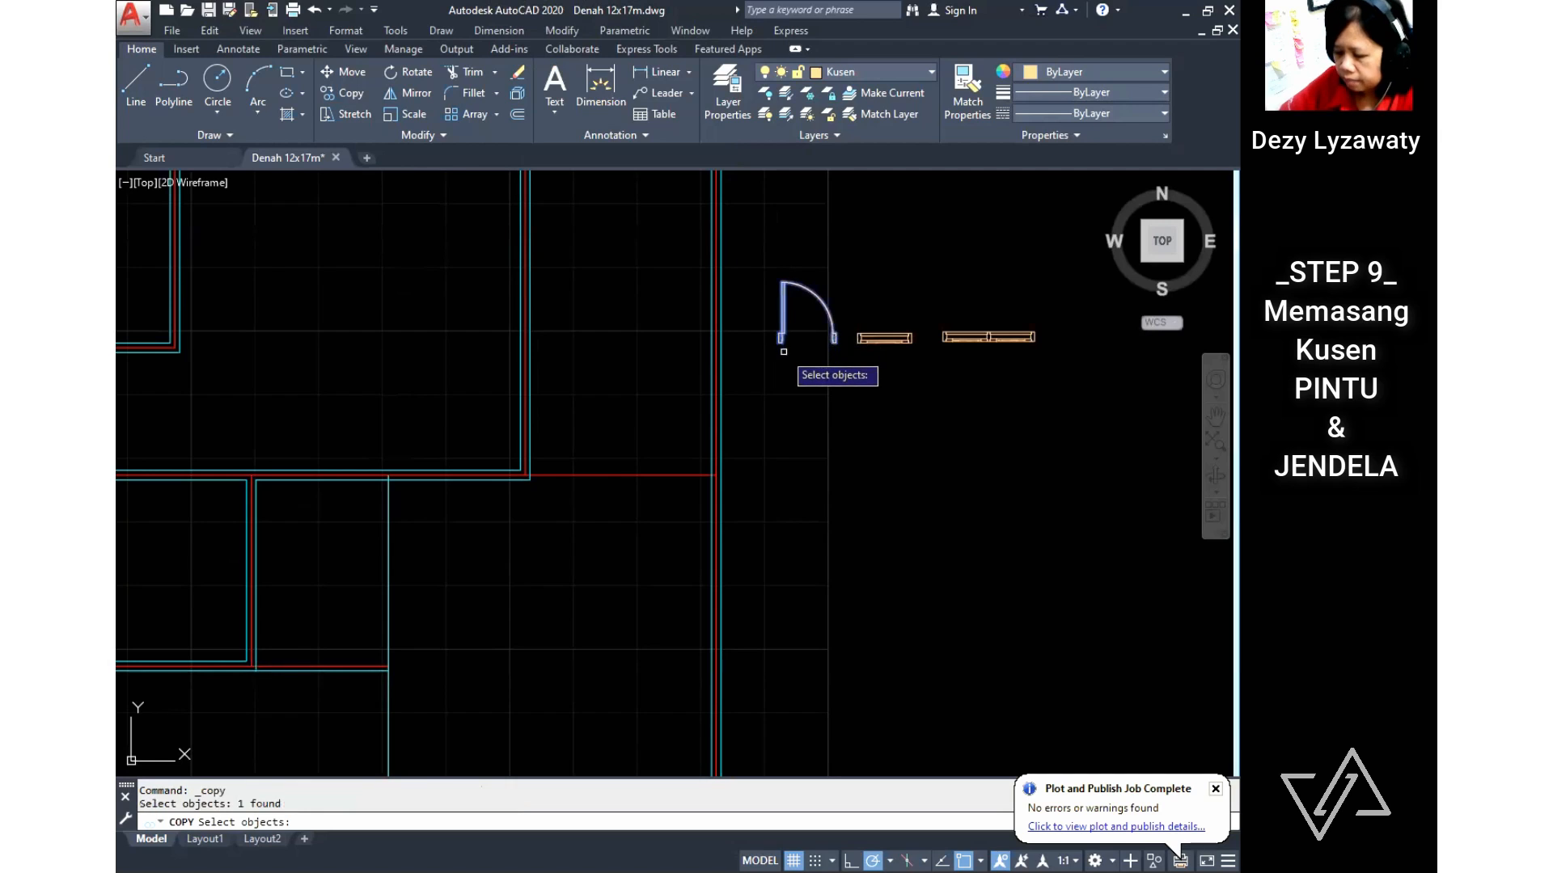
pyautogui.press('Return')
pyautogui.scroll(8, 772, 348)
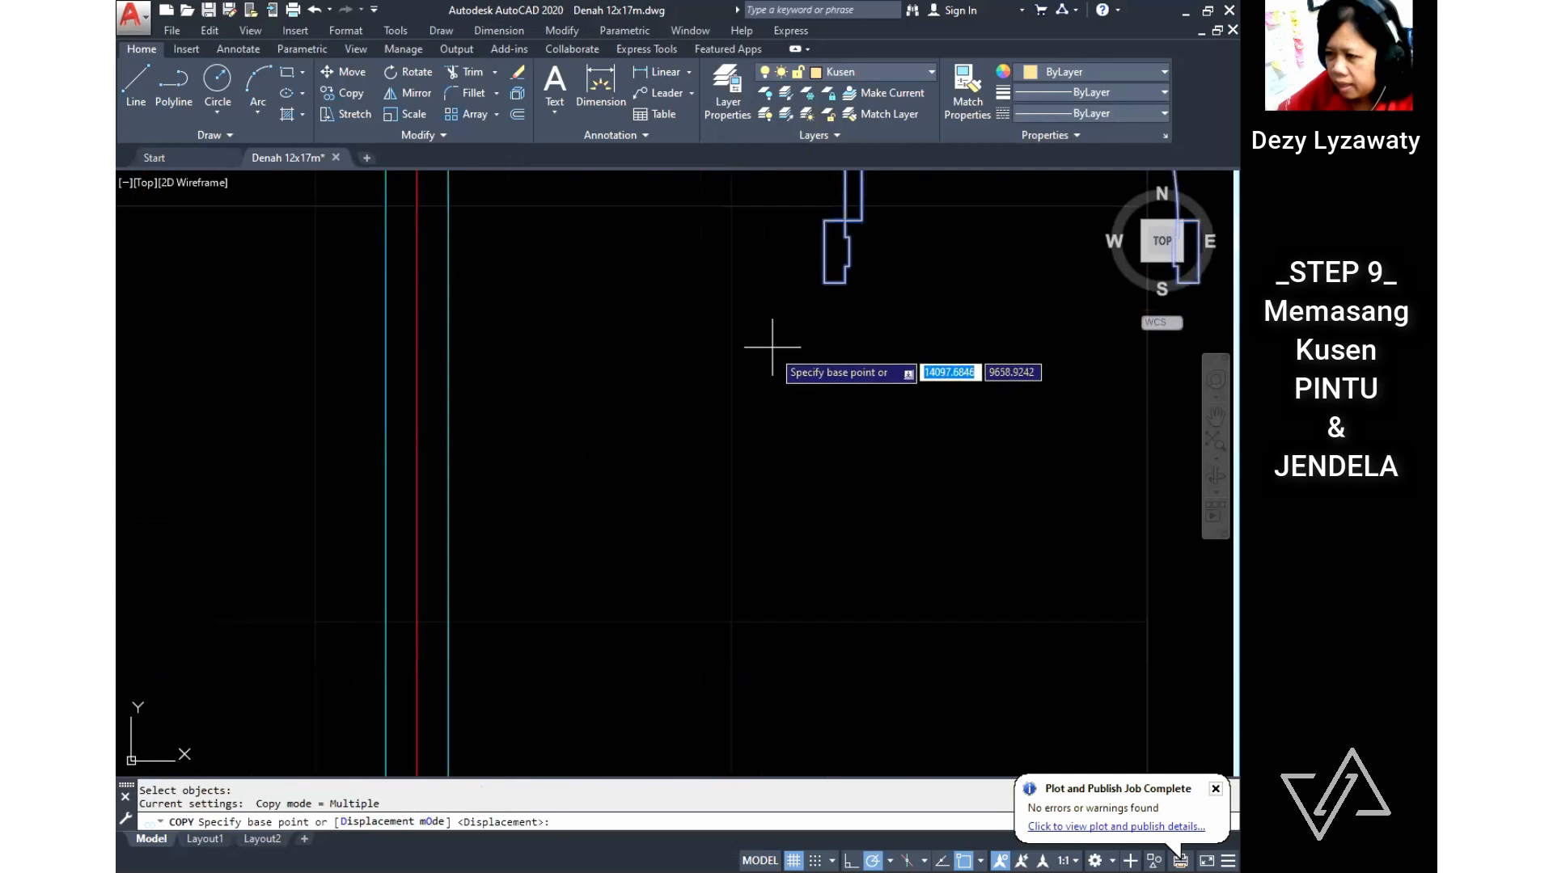
pyautogui.moveTo(832, 294); pyautogui.dragTo(693, 522, button='middle')
pyautogui.scroll(4, 693, 521)
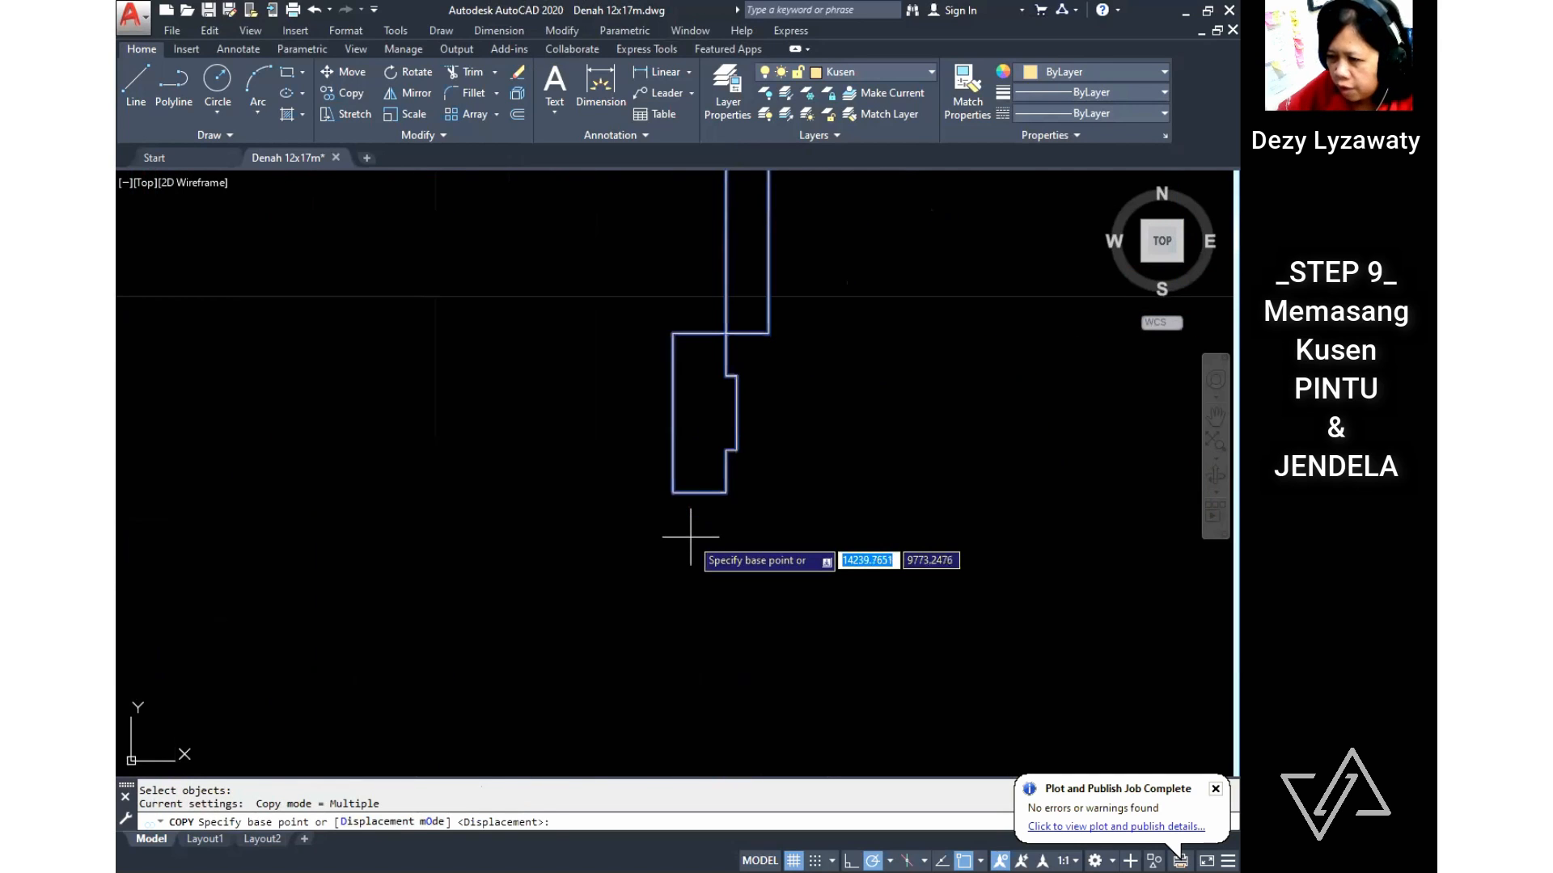
pyautogui.click(672, 492)
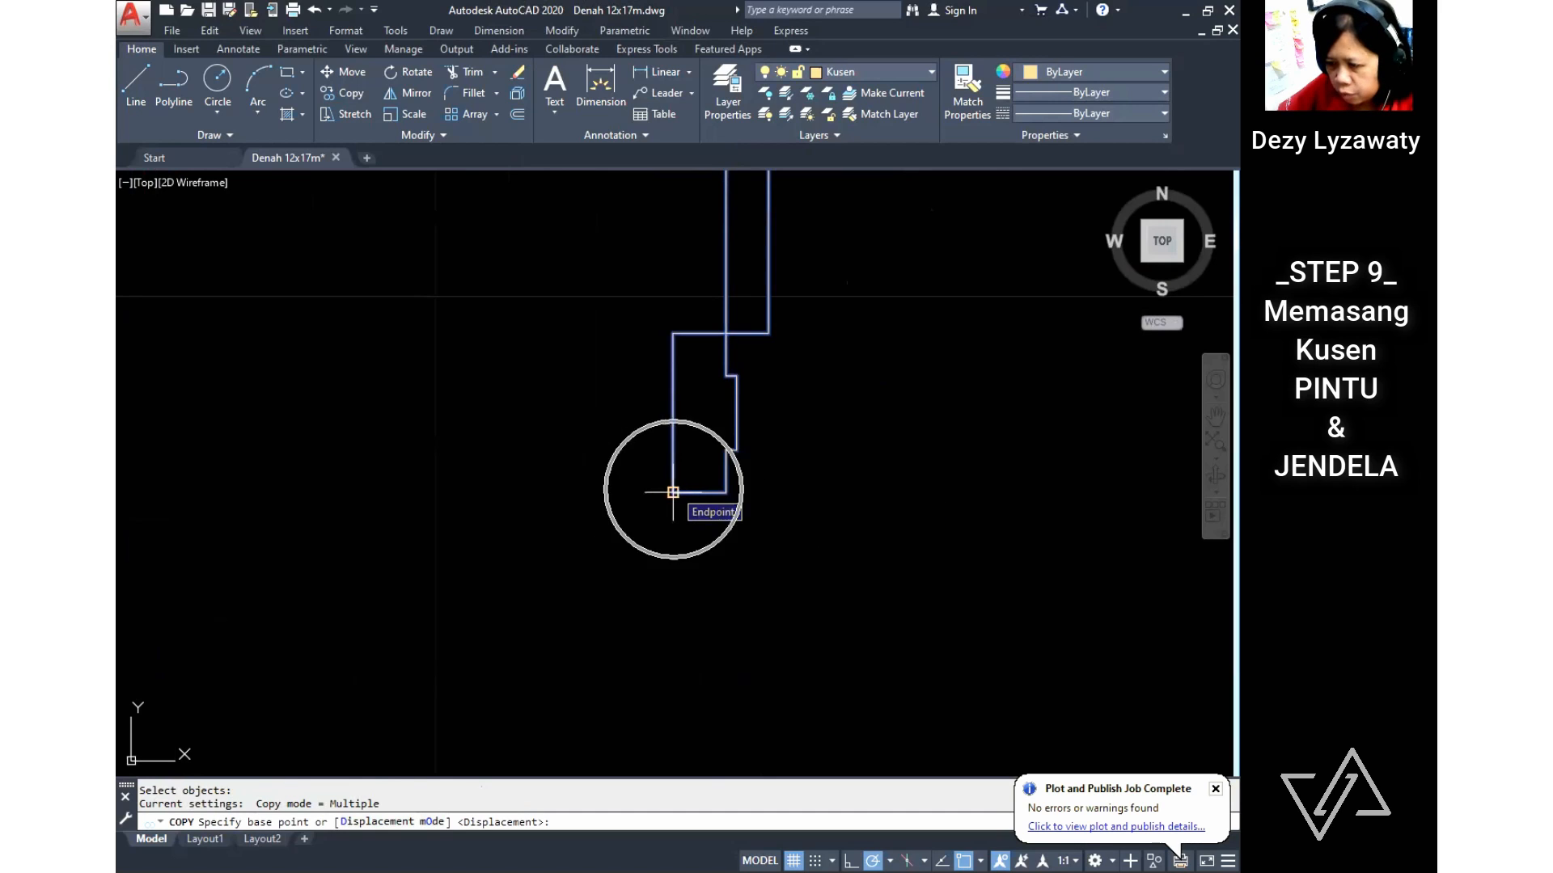
pyautogui.click(673, 492)
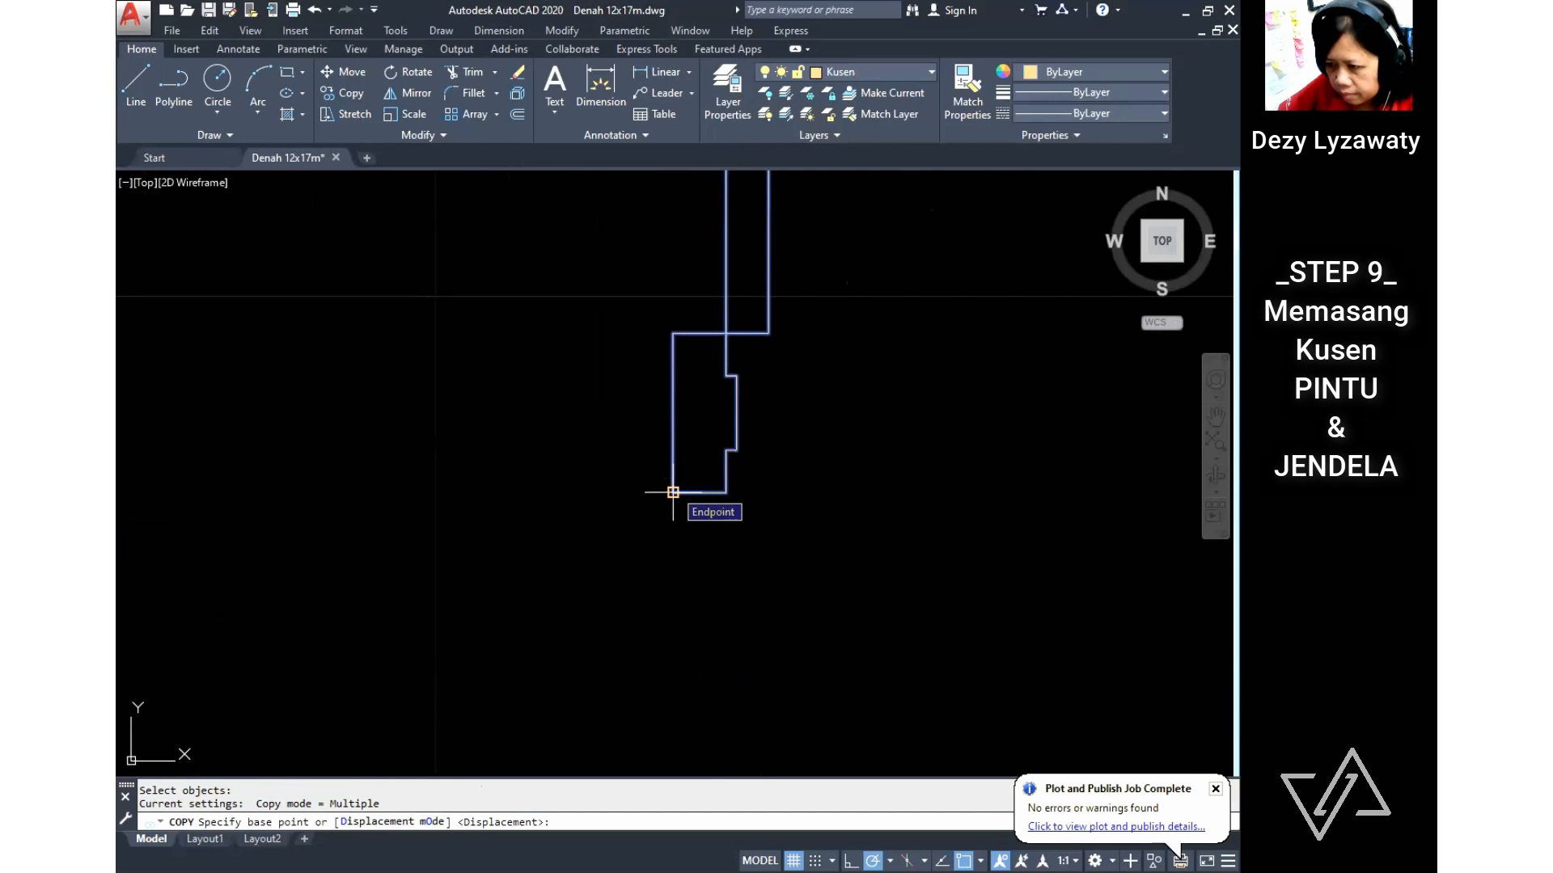
# Step: Place a door copy at the large central room's upper-left inner corner, in the wall above the room
pyautogui.scroll(-5, 647, 510)
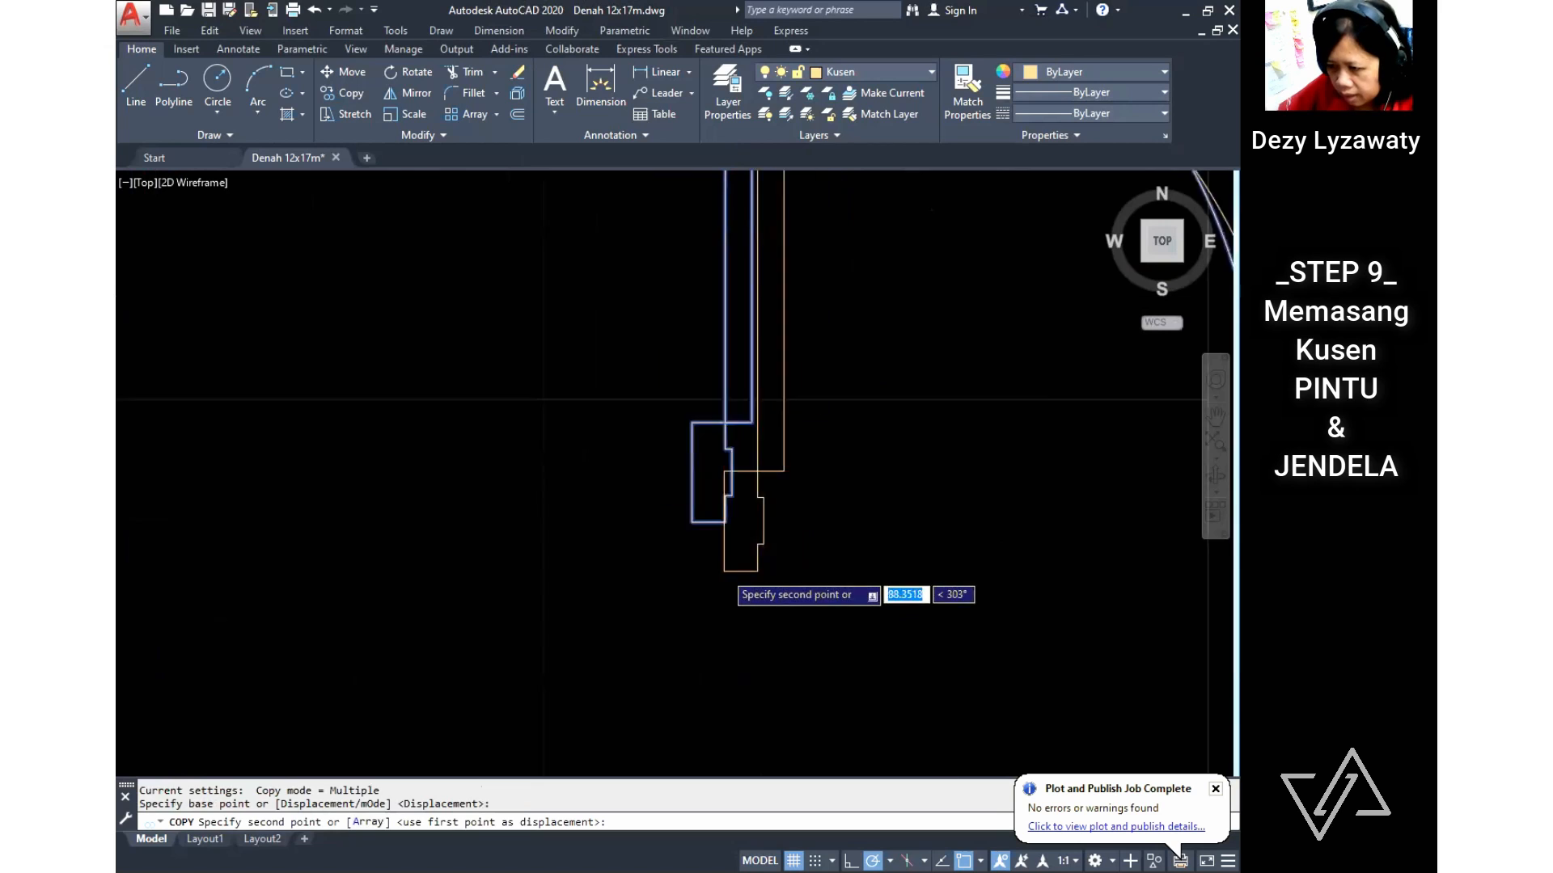
pyautogui.moveTo(495, 440); pyautogui.dragTo(857, 541, button='middle')
pyautogui.scroll(3, 574, 380)
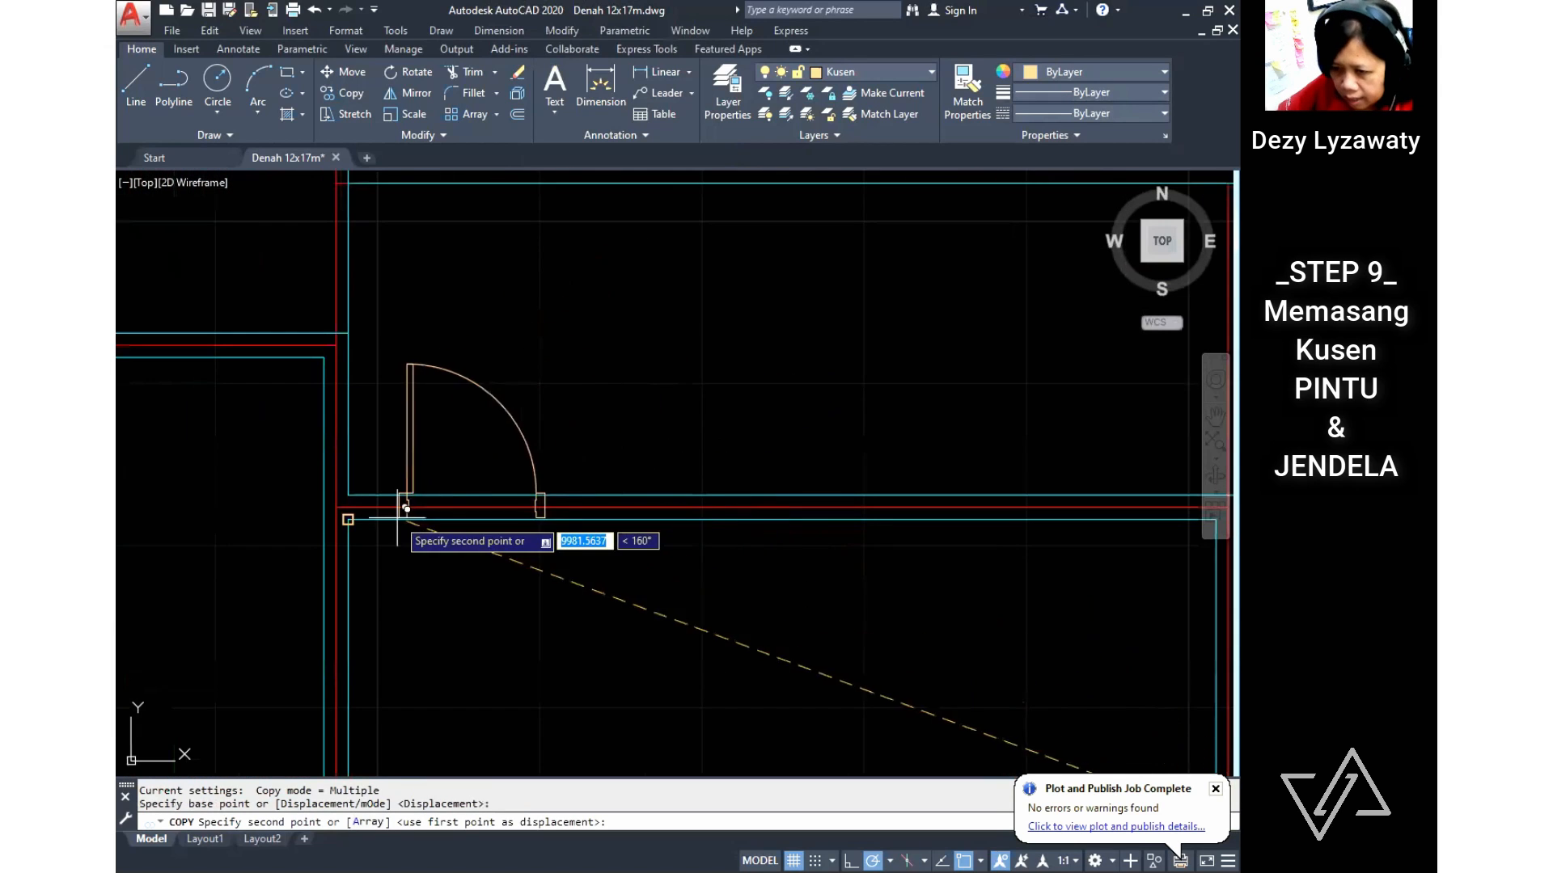
pyautogui.scroll(8, 316, 525)
pyautogui.click(499, 525)
pyautogui.scroll(4, 500, 514)
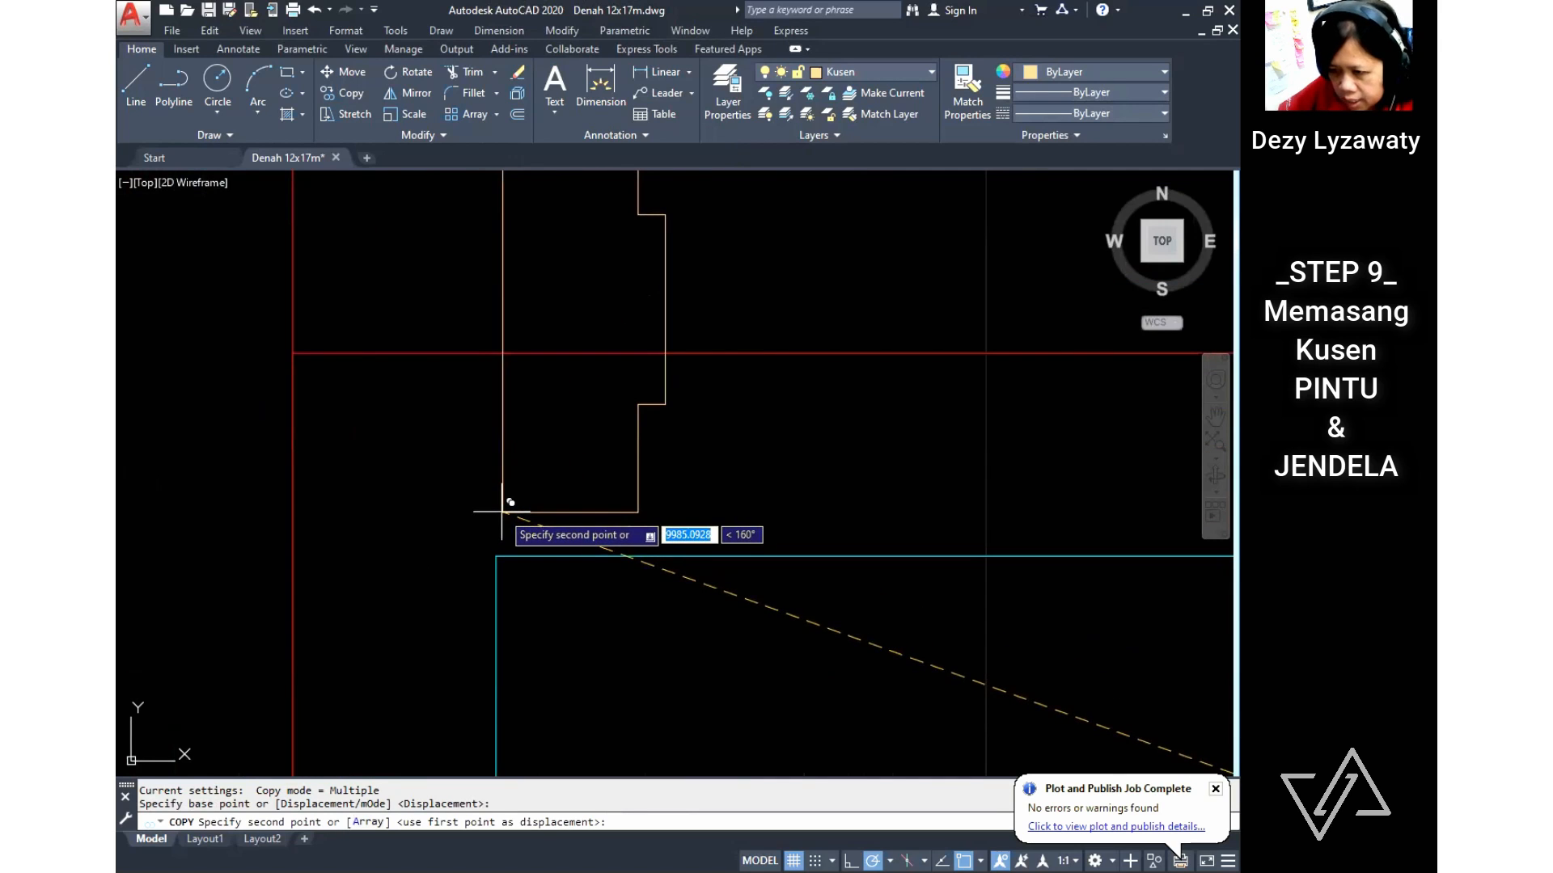
pyautogui.click(496, 556)
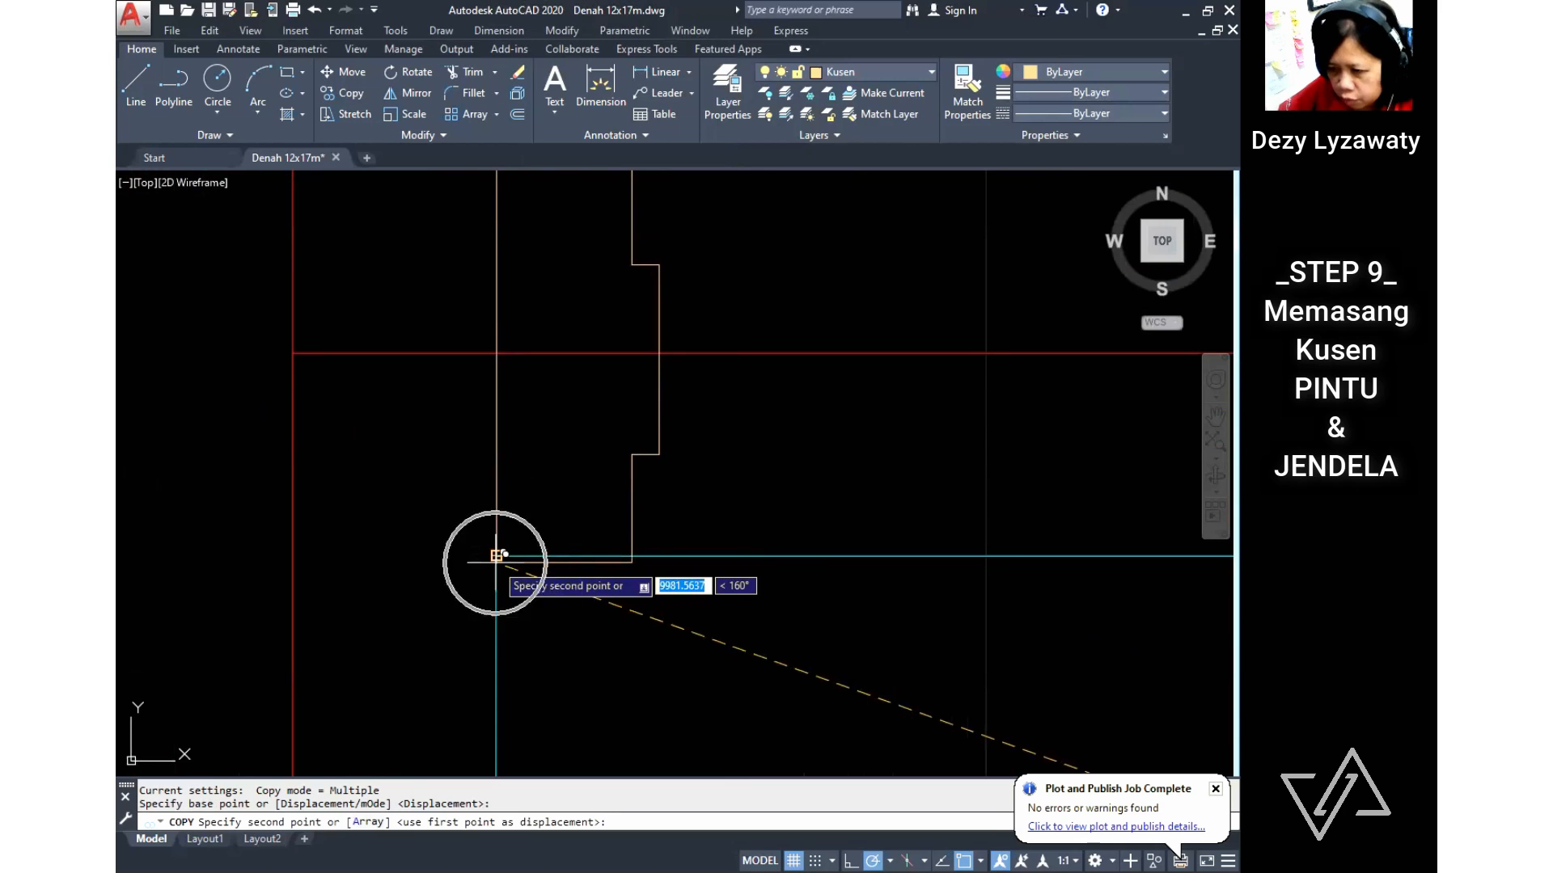
pyautogui.click(495, 556)
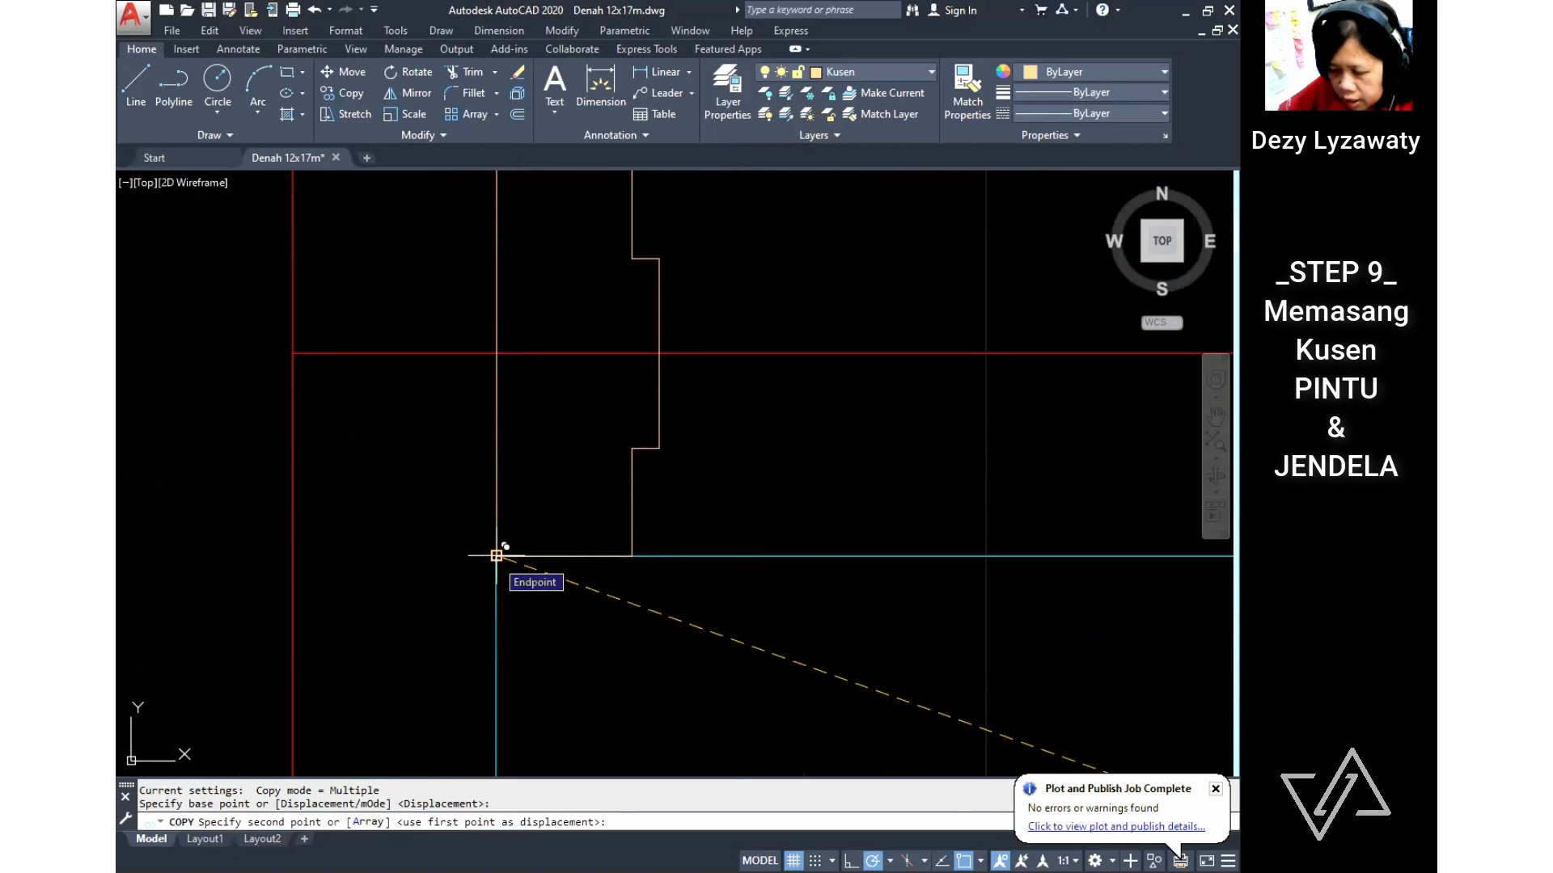
pyautogui.click(495, 556)
# Step: Place another door copy in the open area of the large central room and end the copying
pyautogui.scroll(-4, 506, 501)
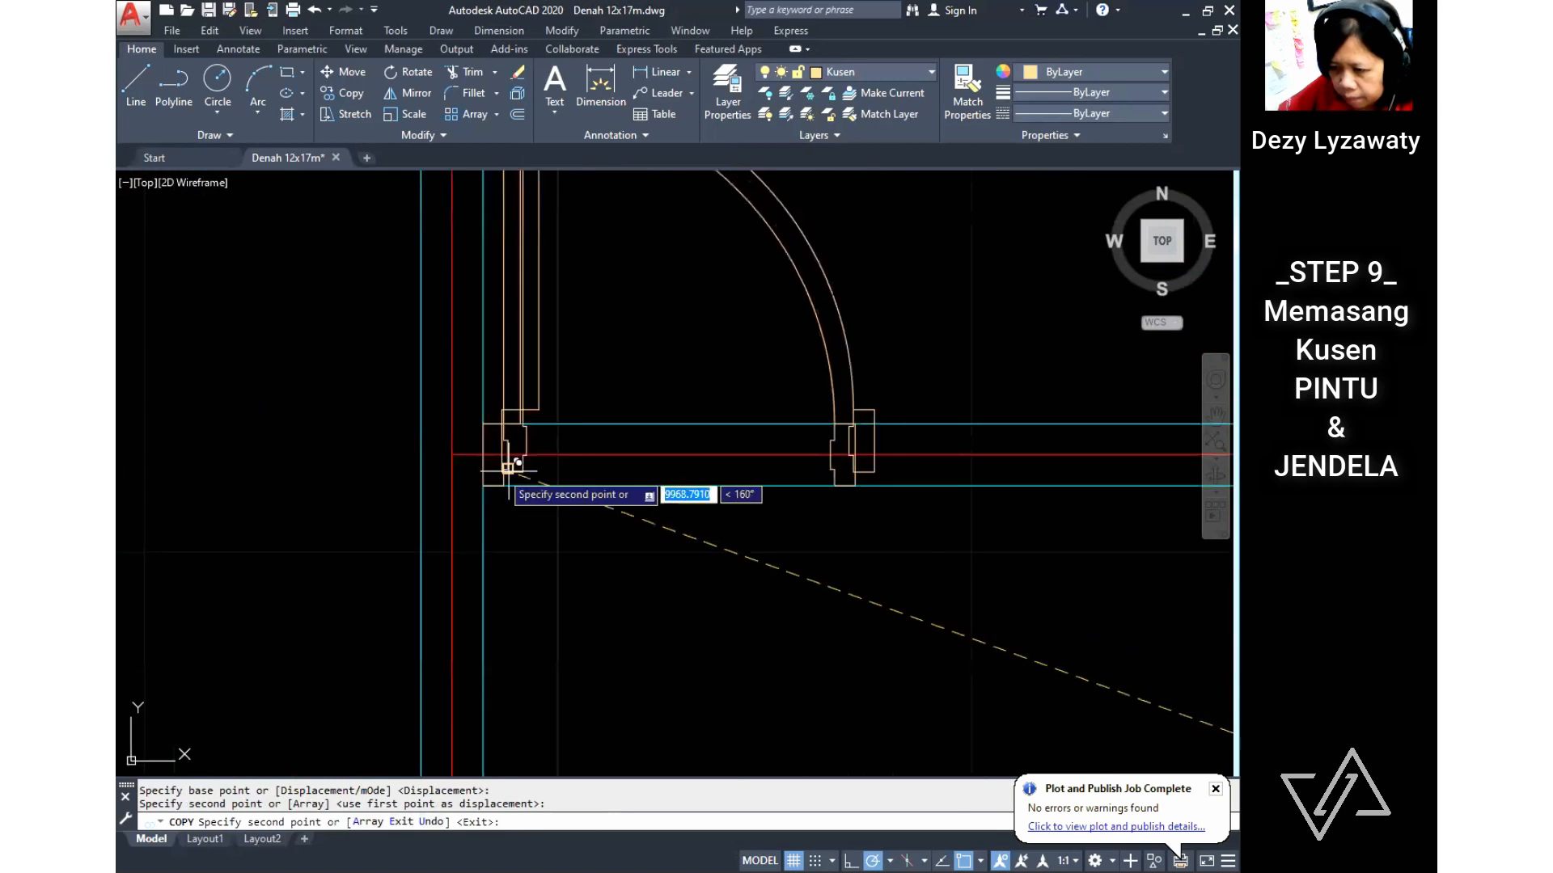
pyautogui.scroll(-2, 764, 257)
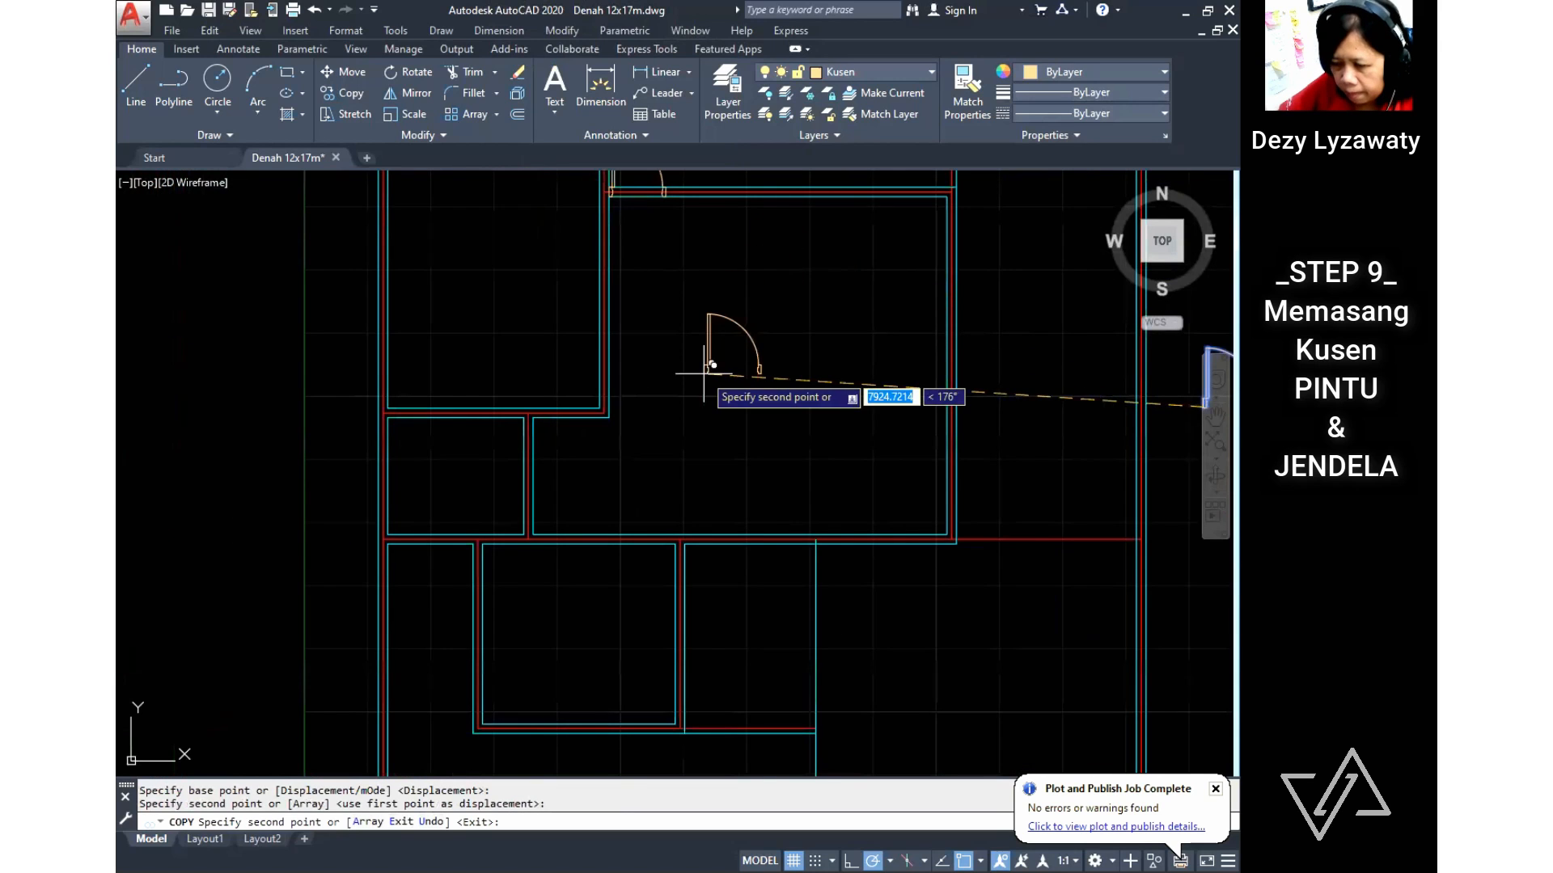
pyautogui.scroll(4, 728, 520)
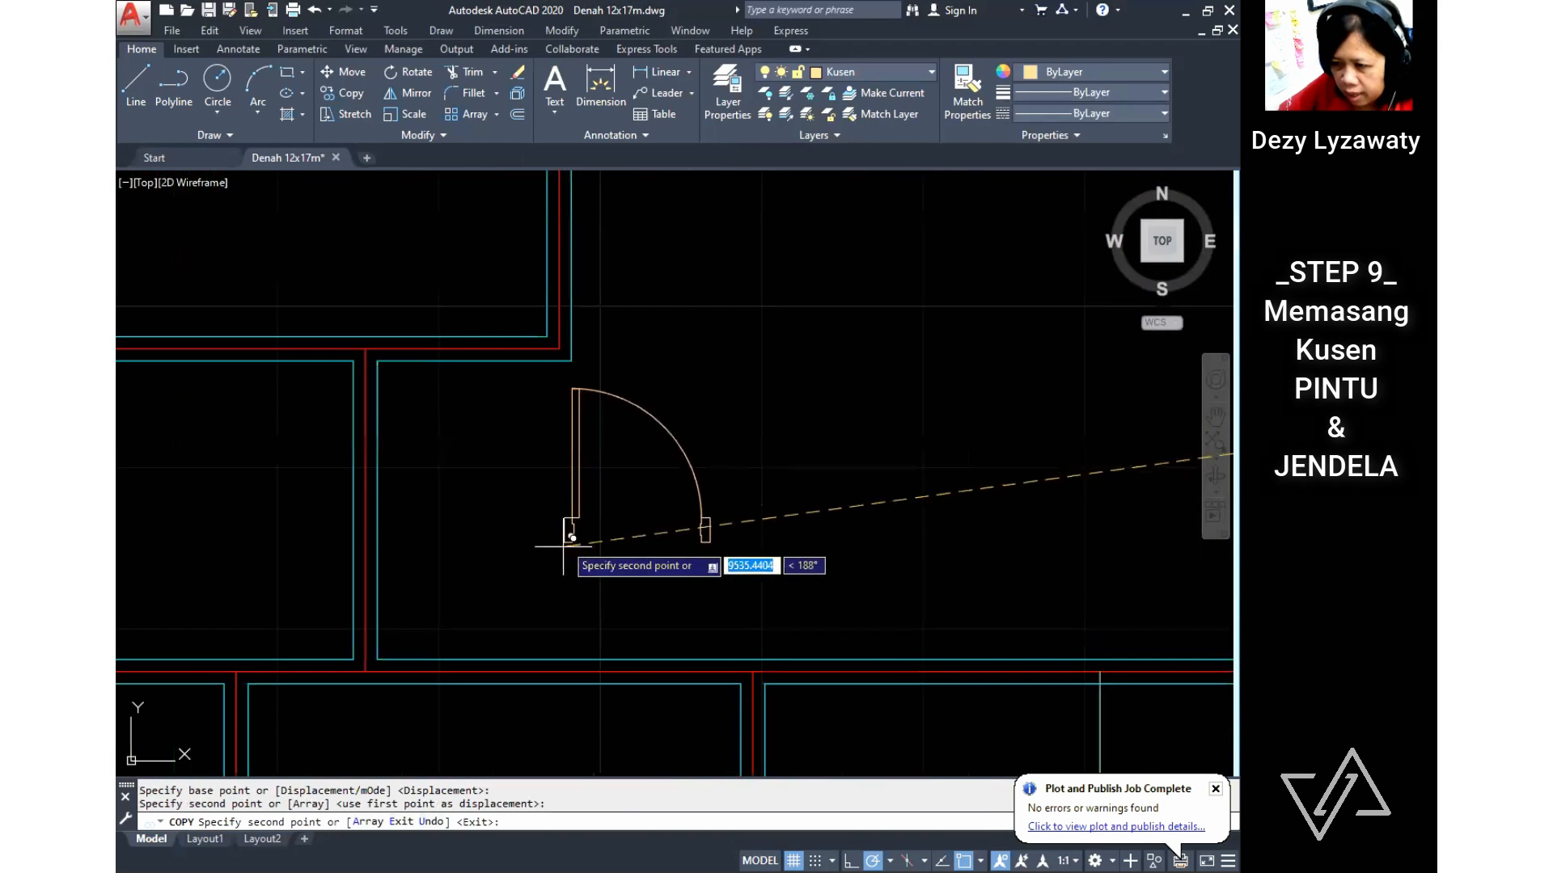
pyautogui.scroll(-4, 542, 535)
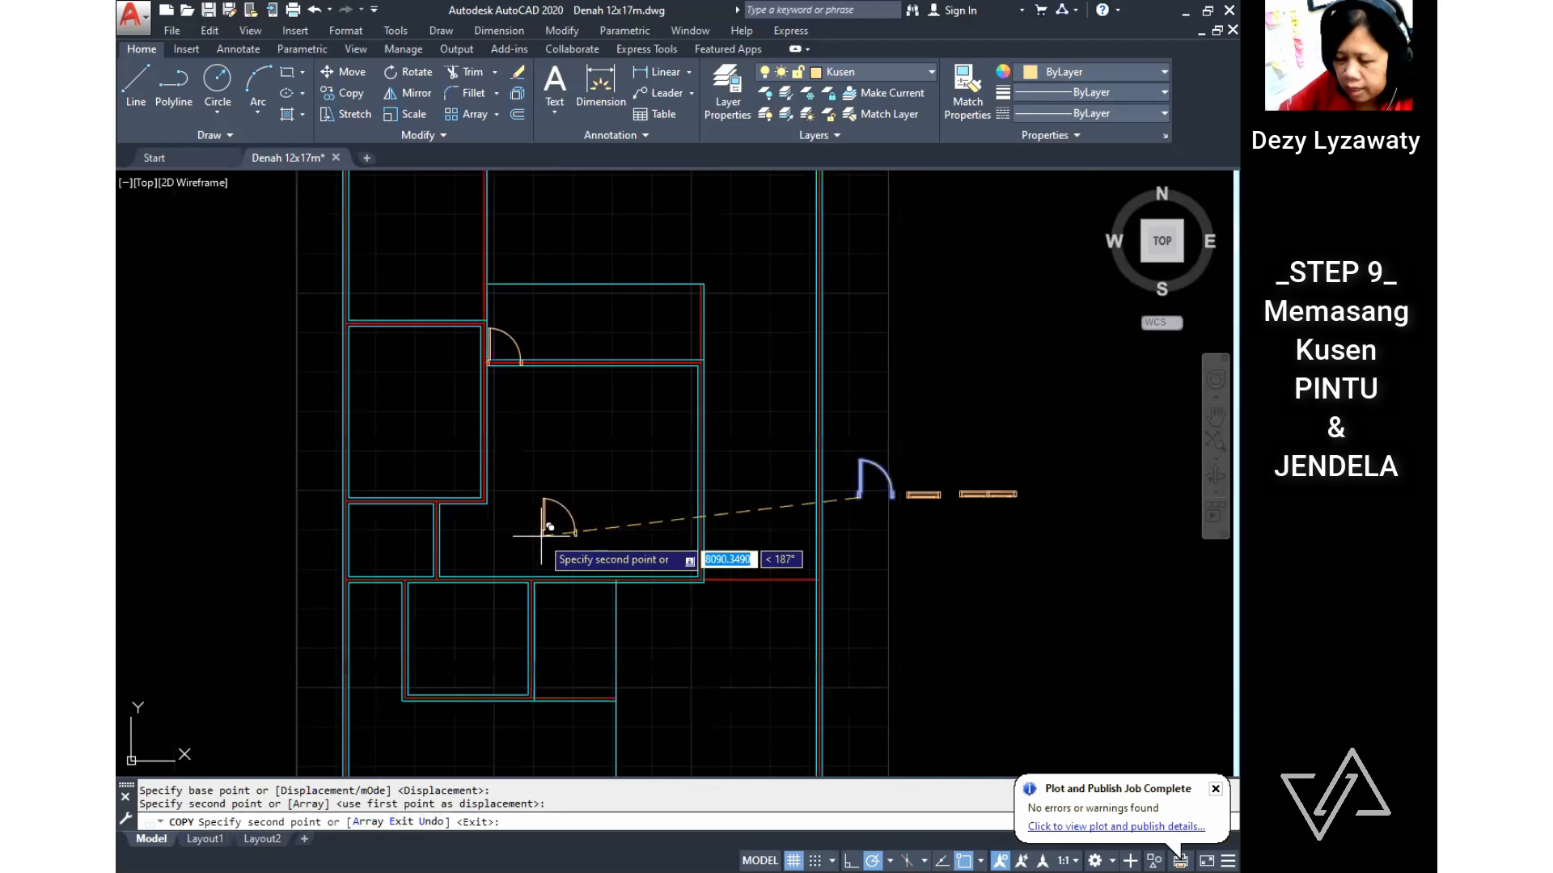
pyautogui.scroll(2, 541, 536)
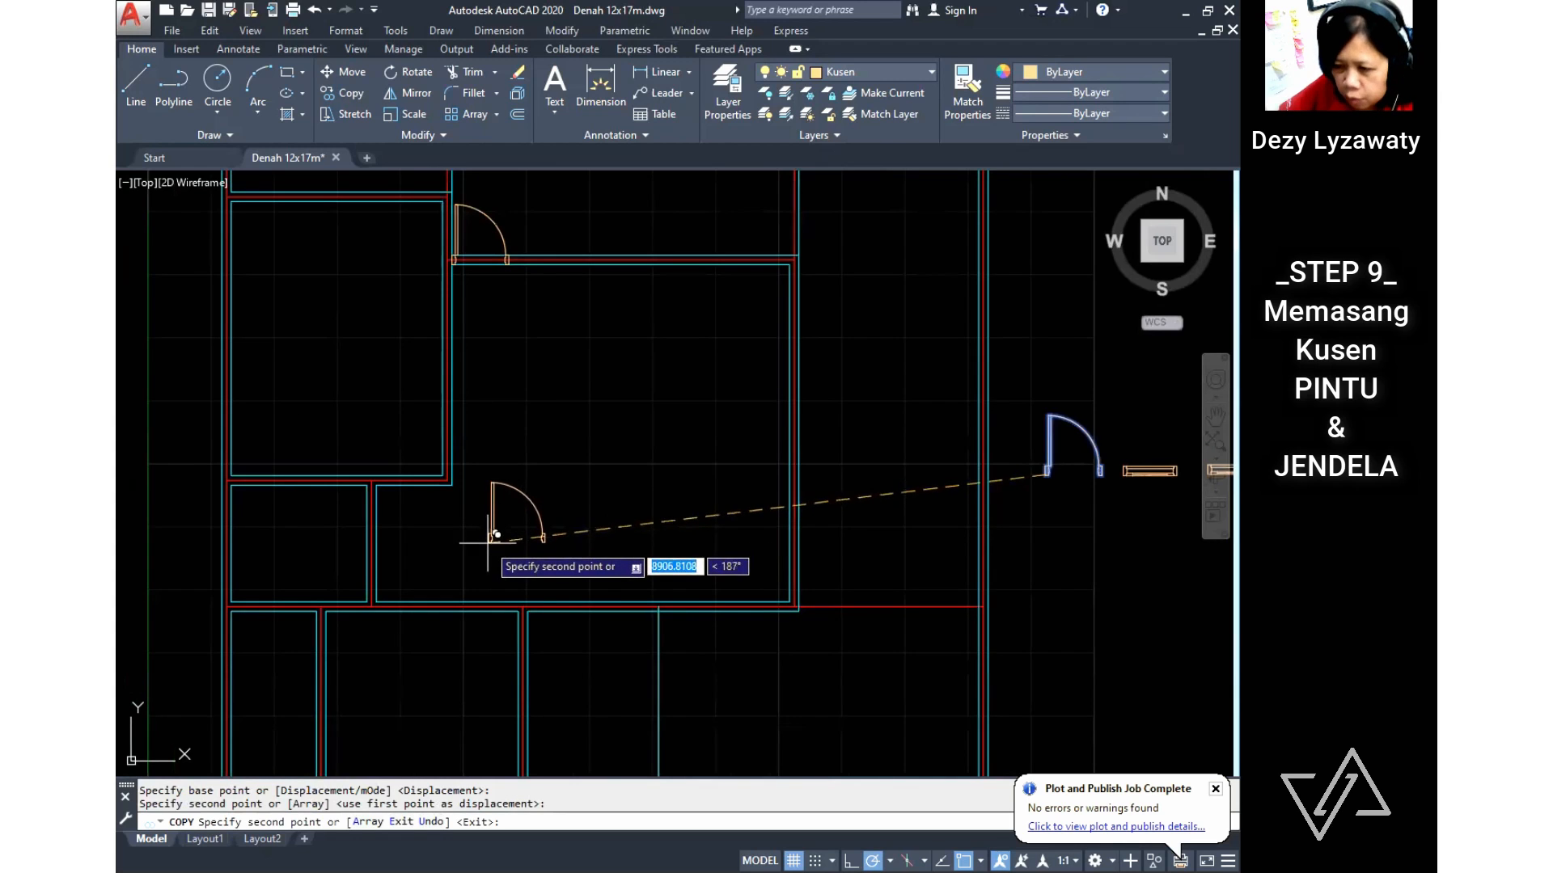
pyautogui.scroll(3, 538, 546)
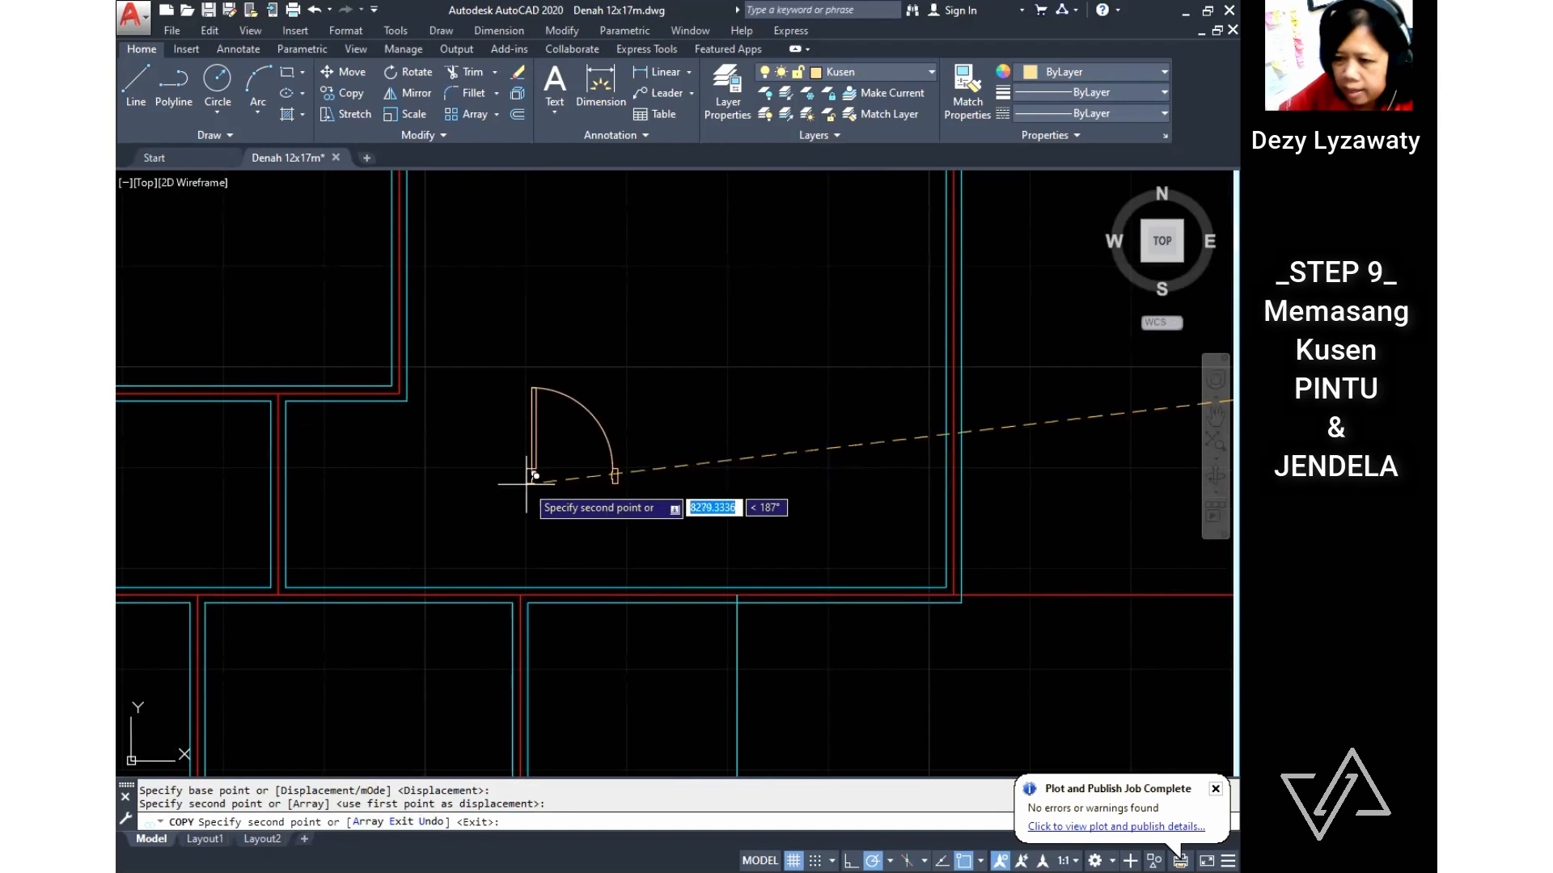
pyautogui.click(535, 477)
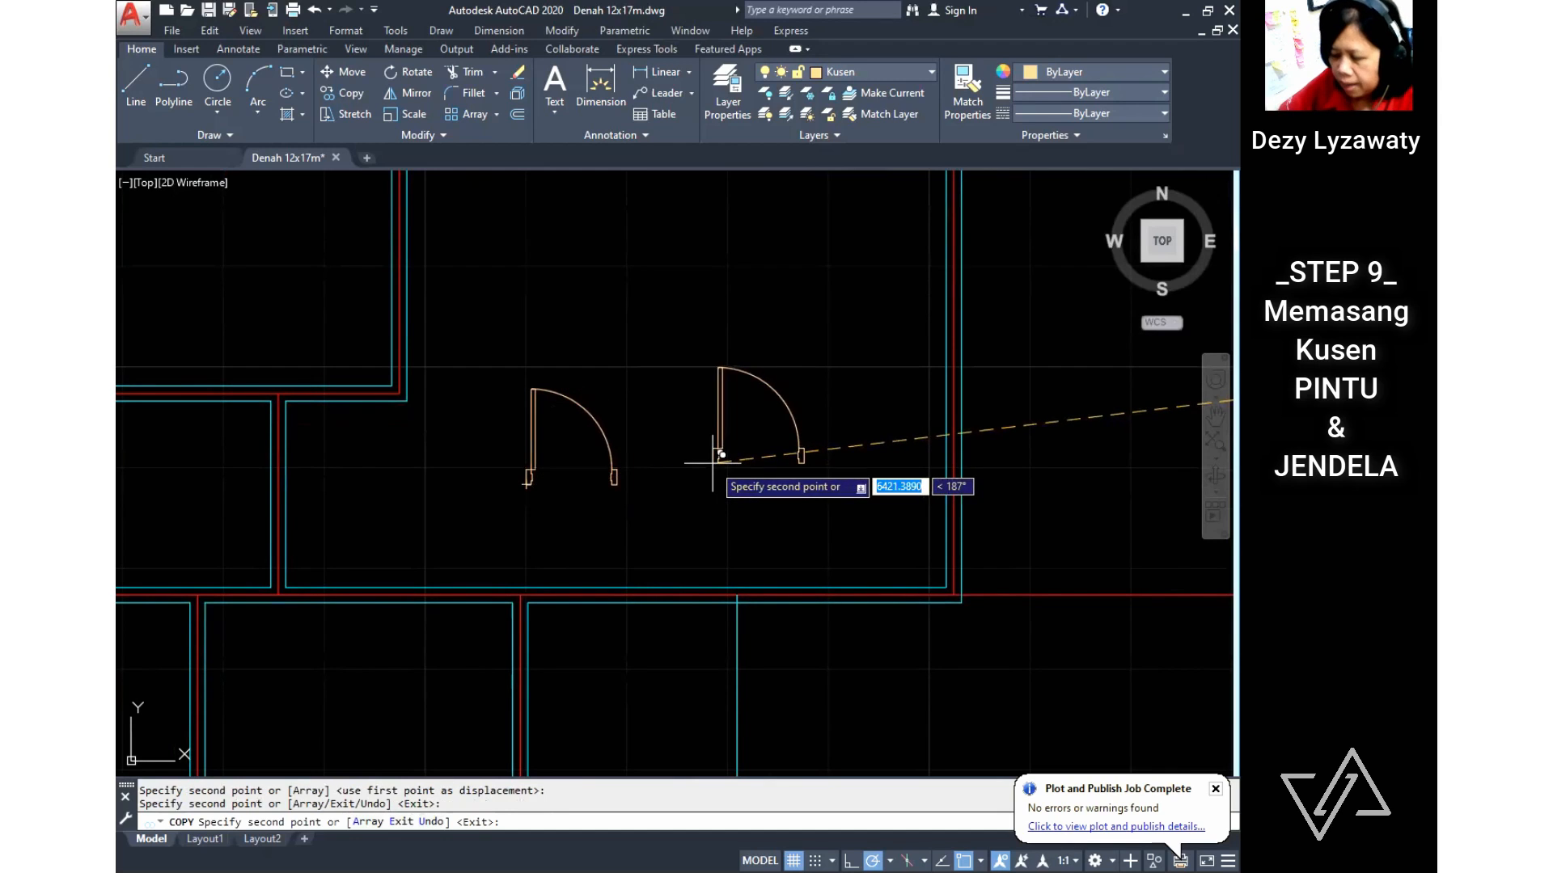
pyautogui.press('Return')
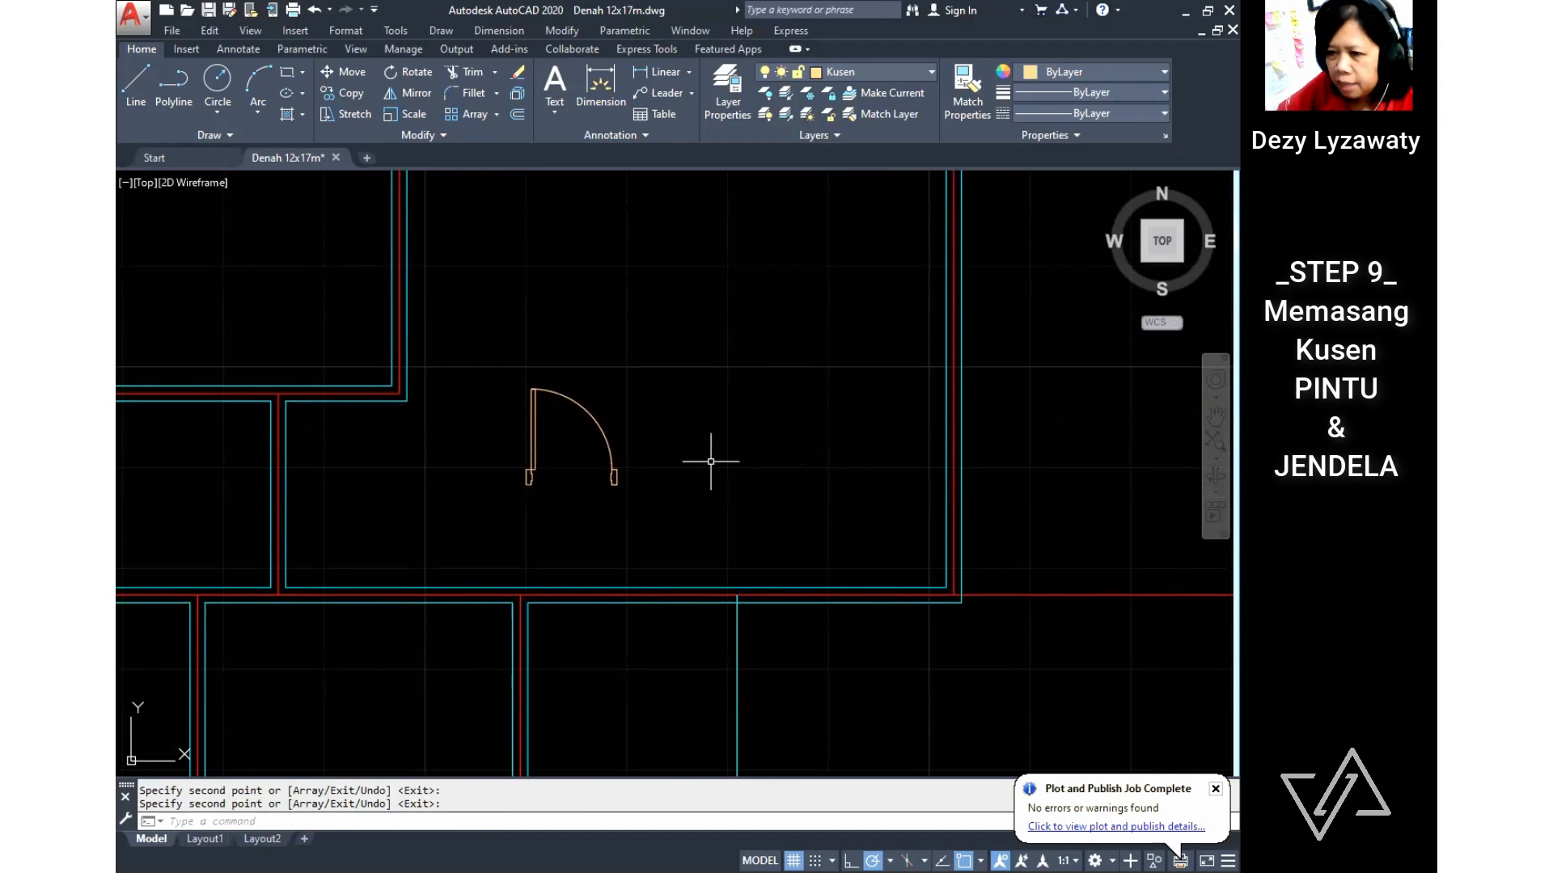
# Step: Rotate the door copy in the large central room 90° counterclockwise about the lower-left corner of its left post
pyautogui.click(558, 37)
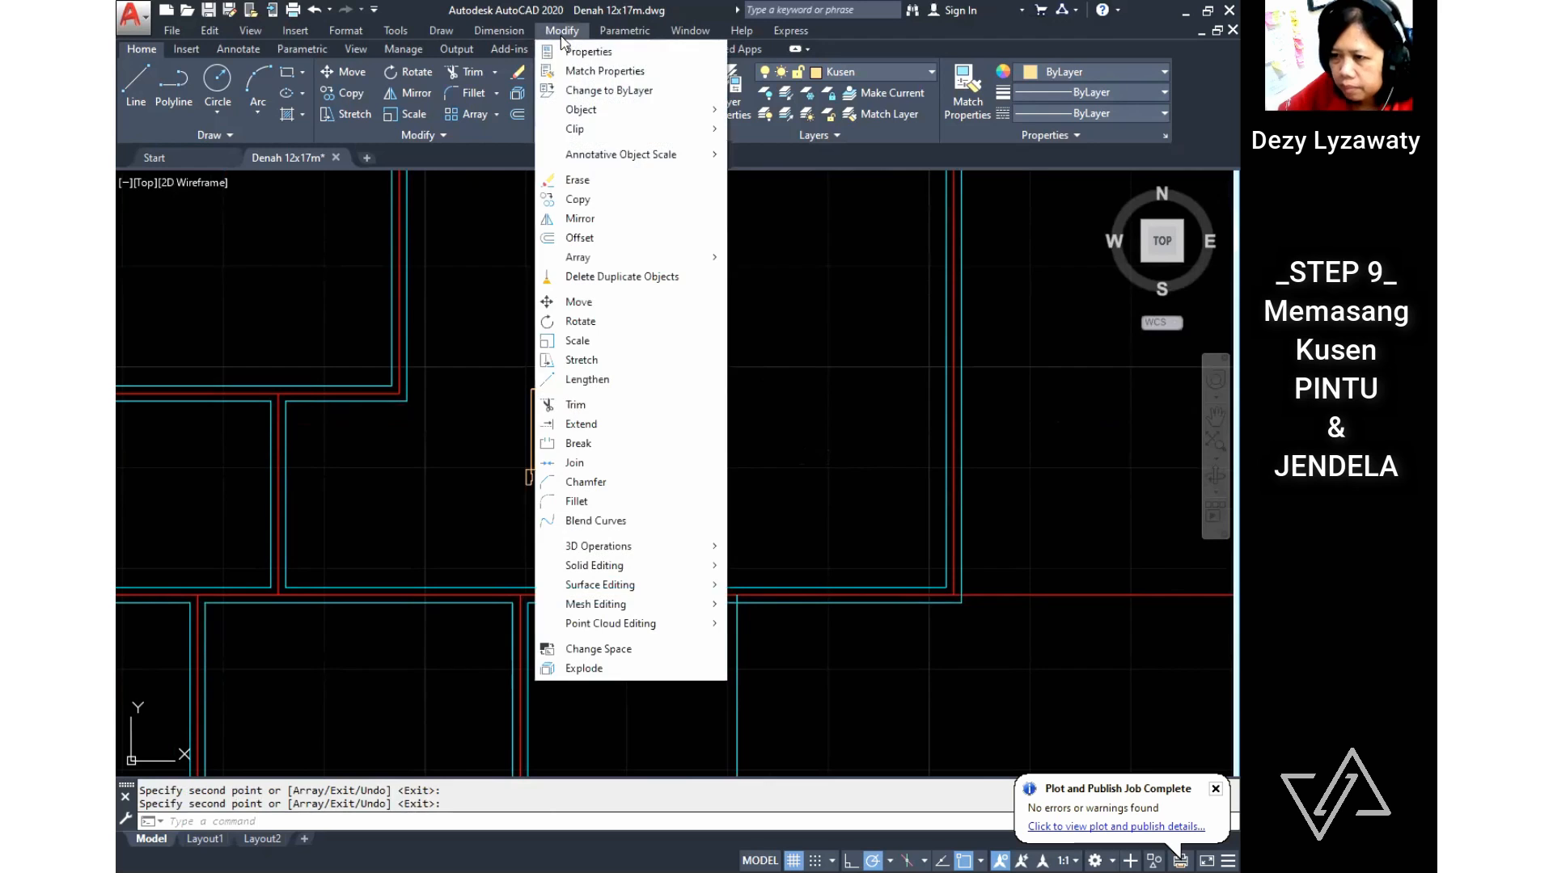
pyautogui.click(580, 322)
pyautogui.click(610, 482)
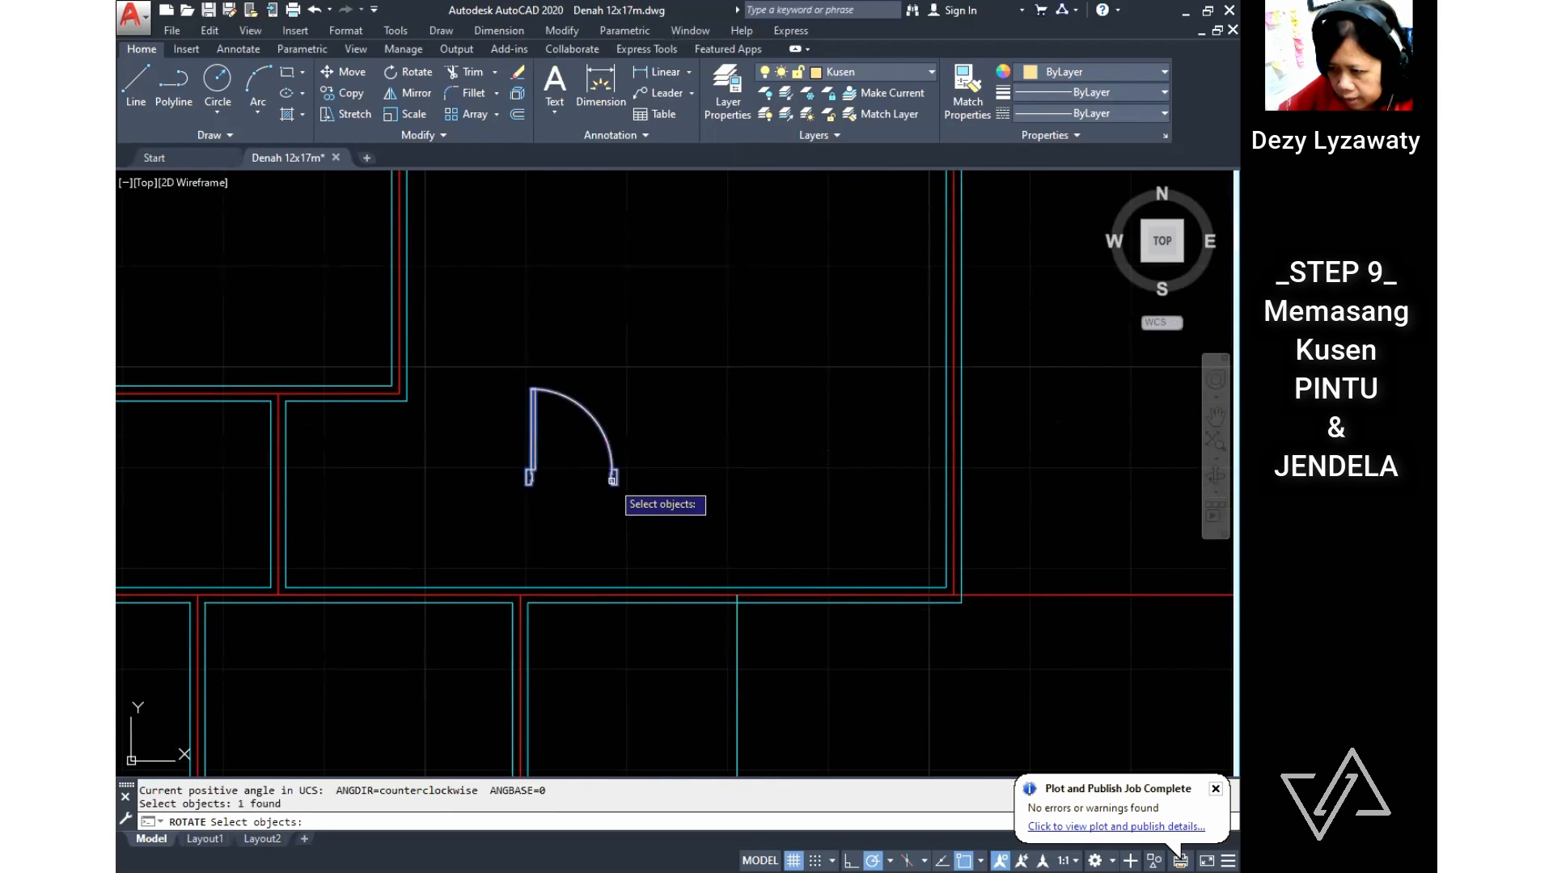
pyautogui.press('Return')
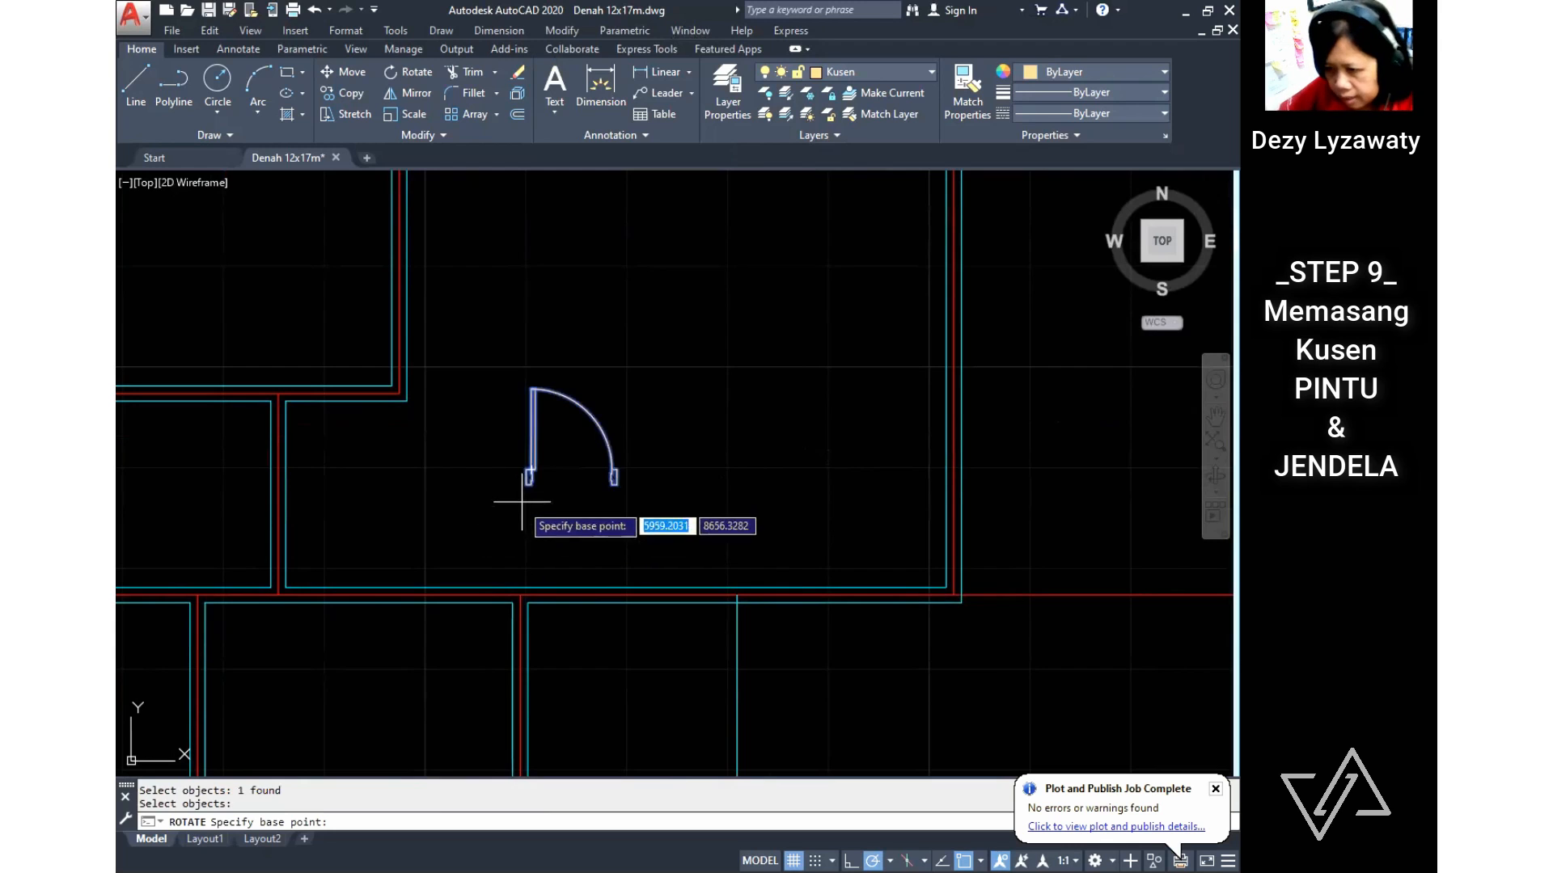
pyautogui.scroll(4, 517, 500)
pyautogui.click(542, 451)
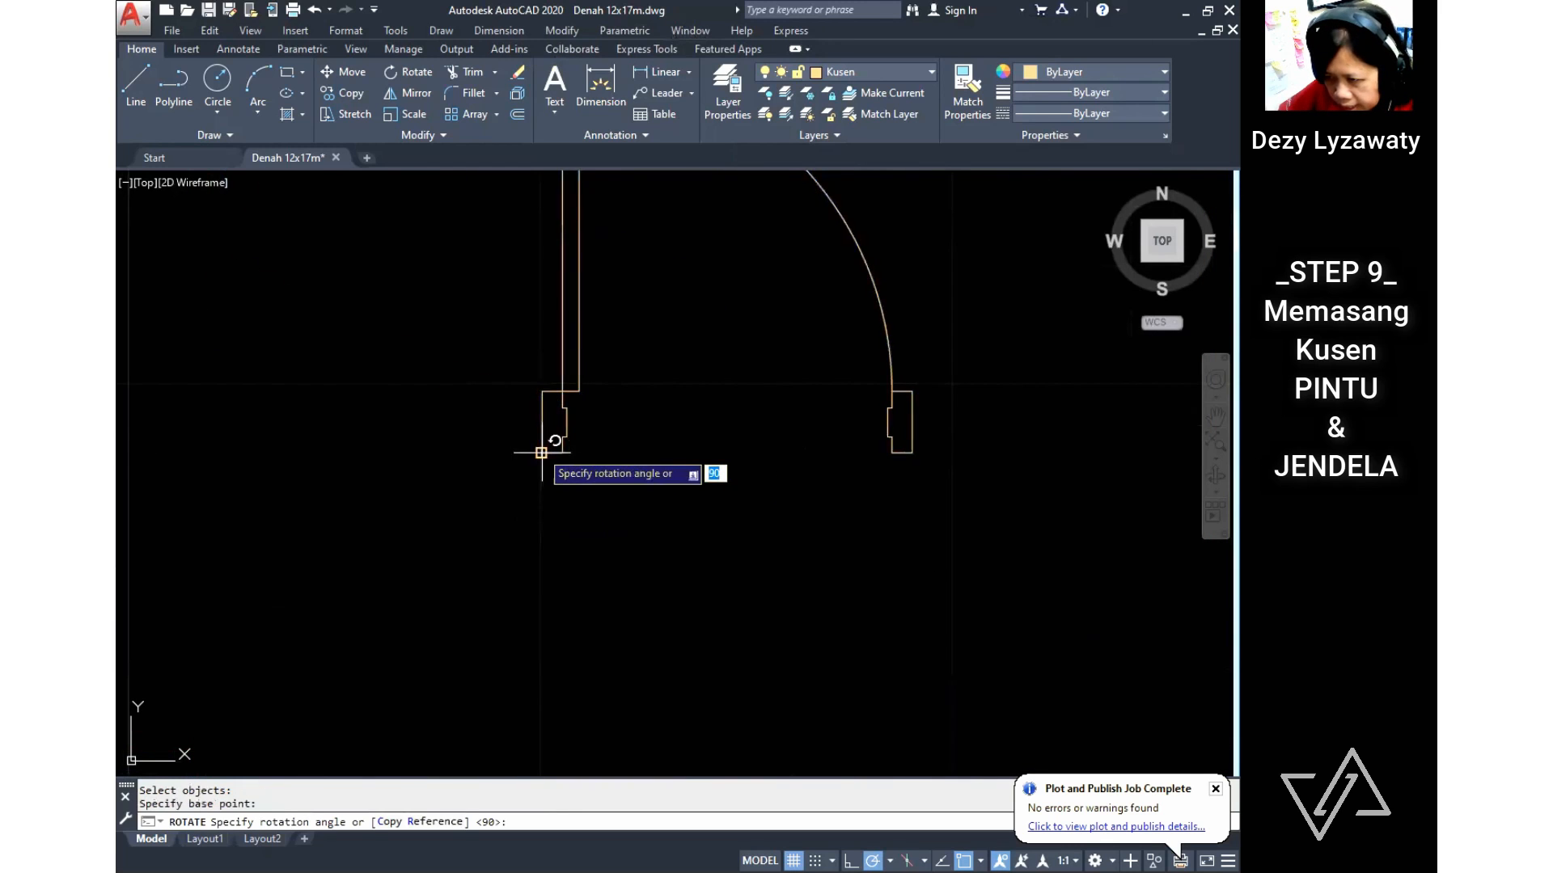
pyautogui.scroll(-3, 546, 445)
pyautogui.click(548, 221)
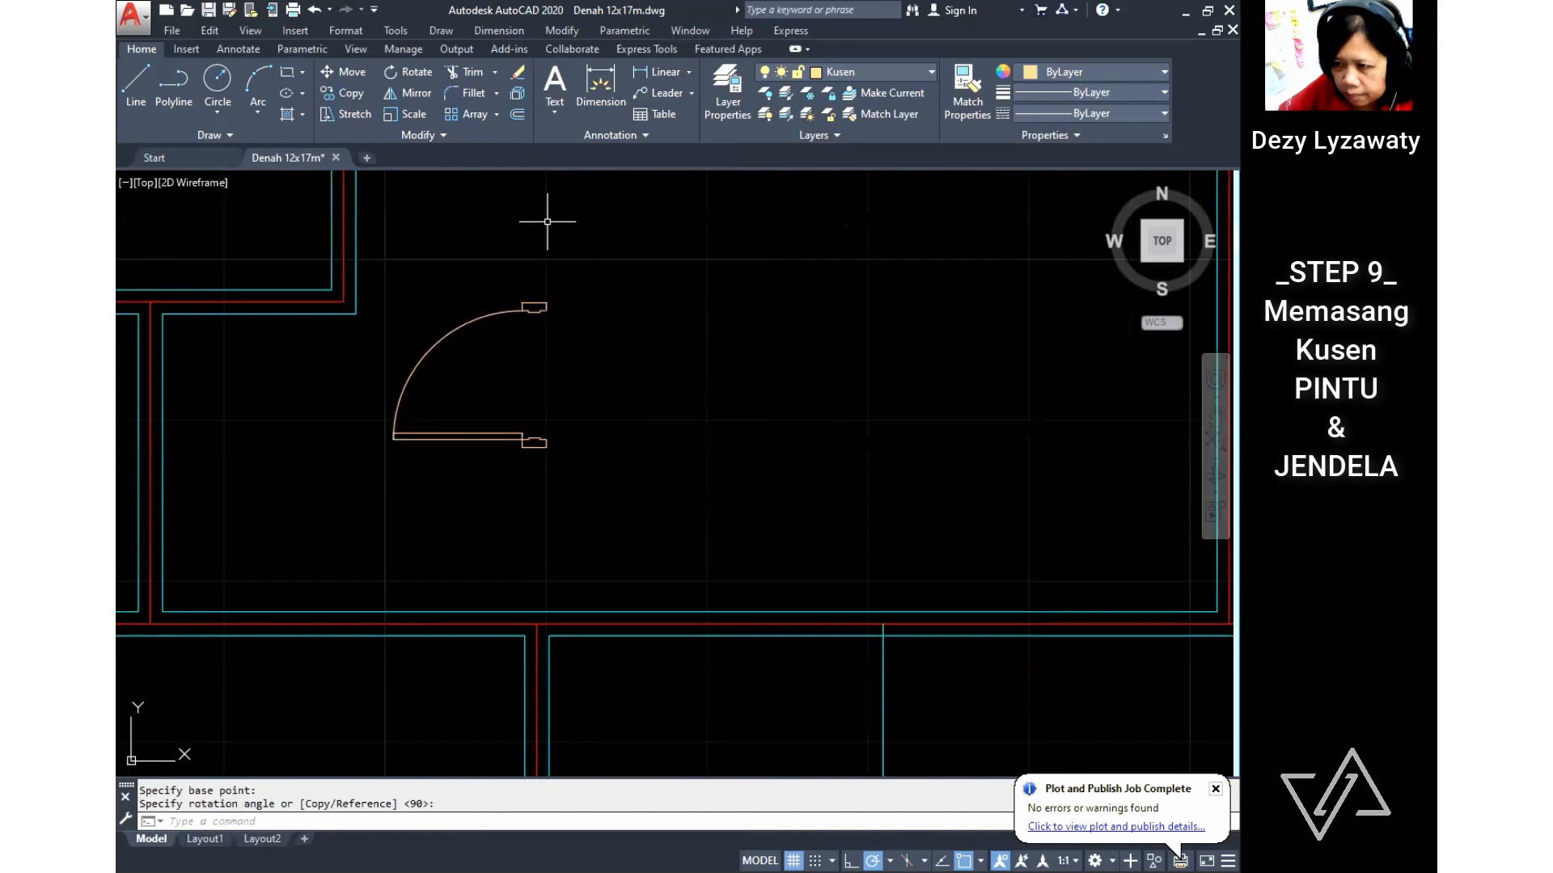
# Step: Mirror the rotated door across a horizontal line through its lower post, erasing the source door
pyautogui.moveTo(678, 440); pyautogui.dragTo(712, 413, button='middle')
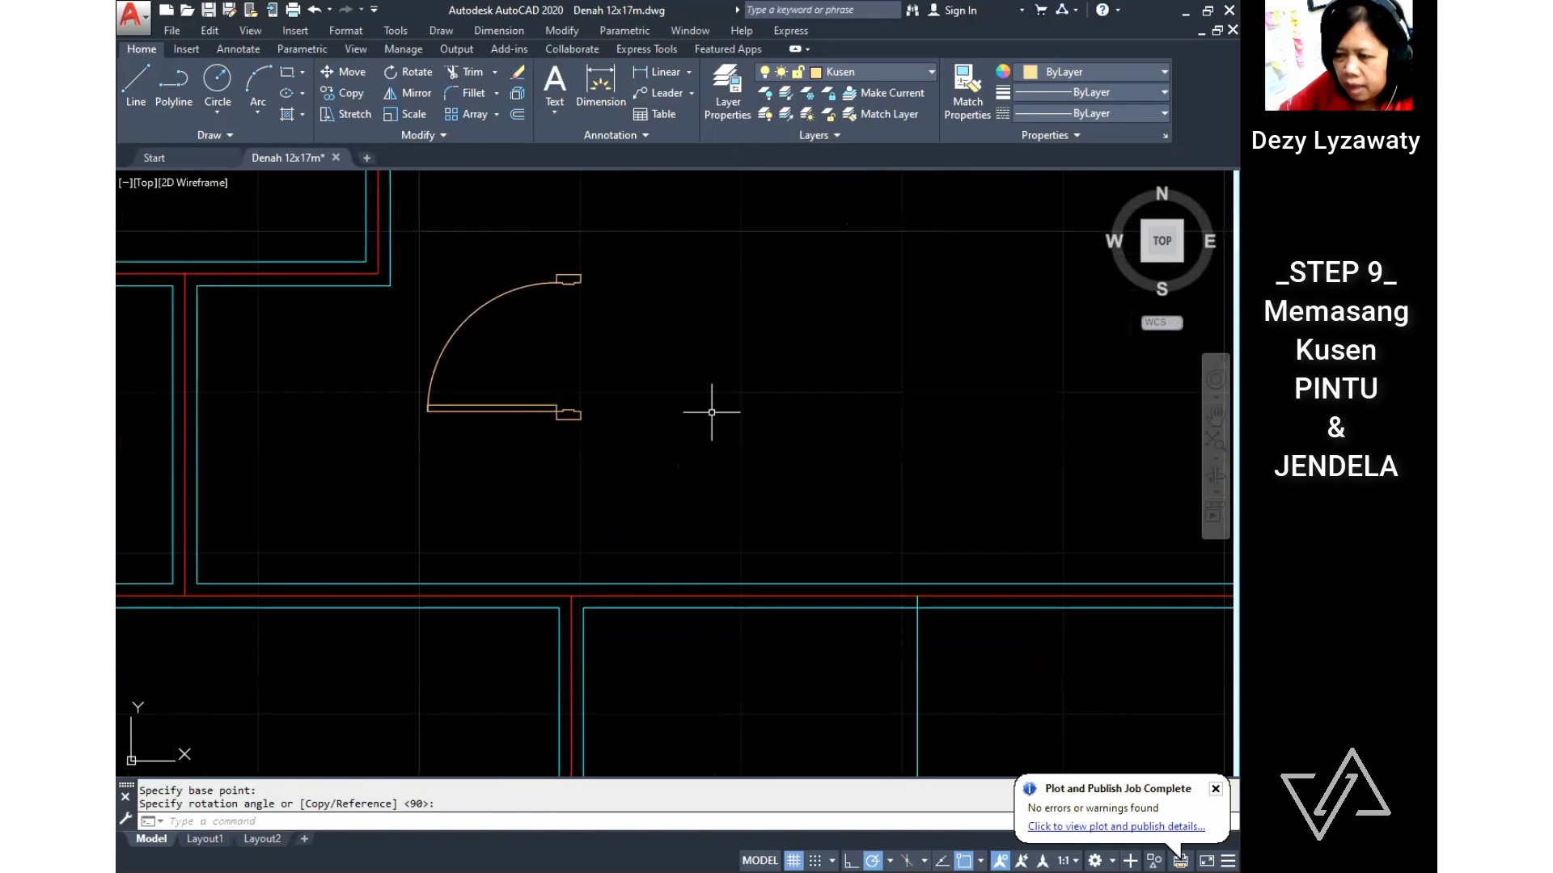
pyautogui.click(558, 30)
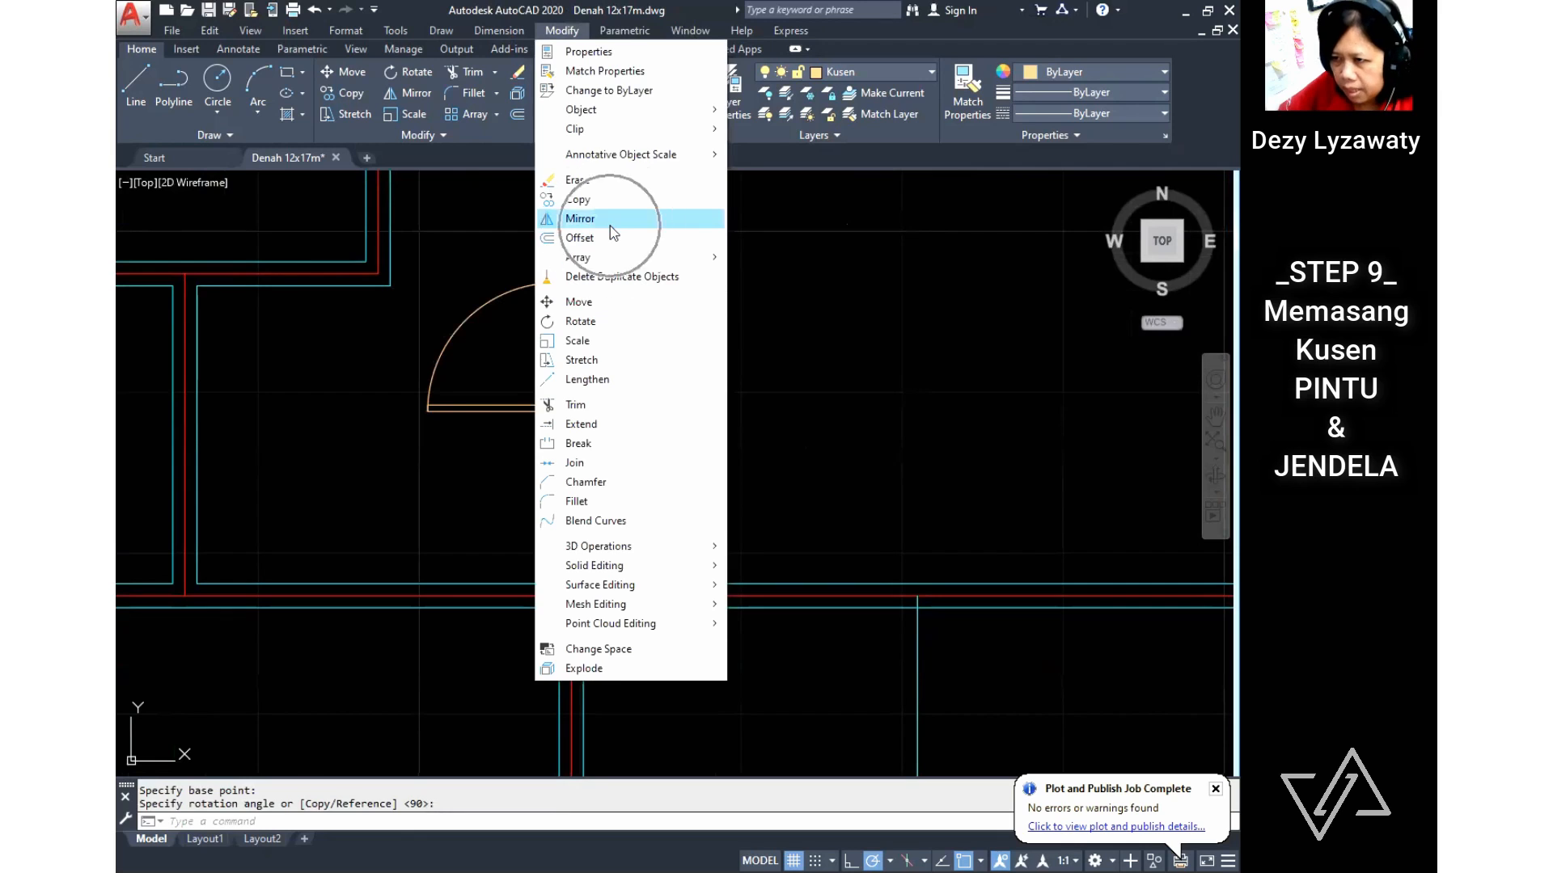
pyautogui.click(610, 226)
pyautogui.click(579, 279)
pyautogui.press('Return')
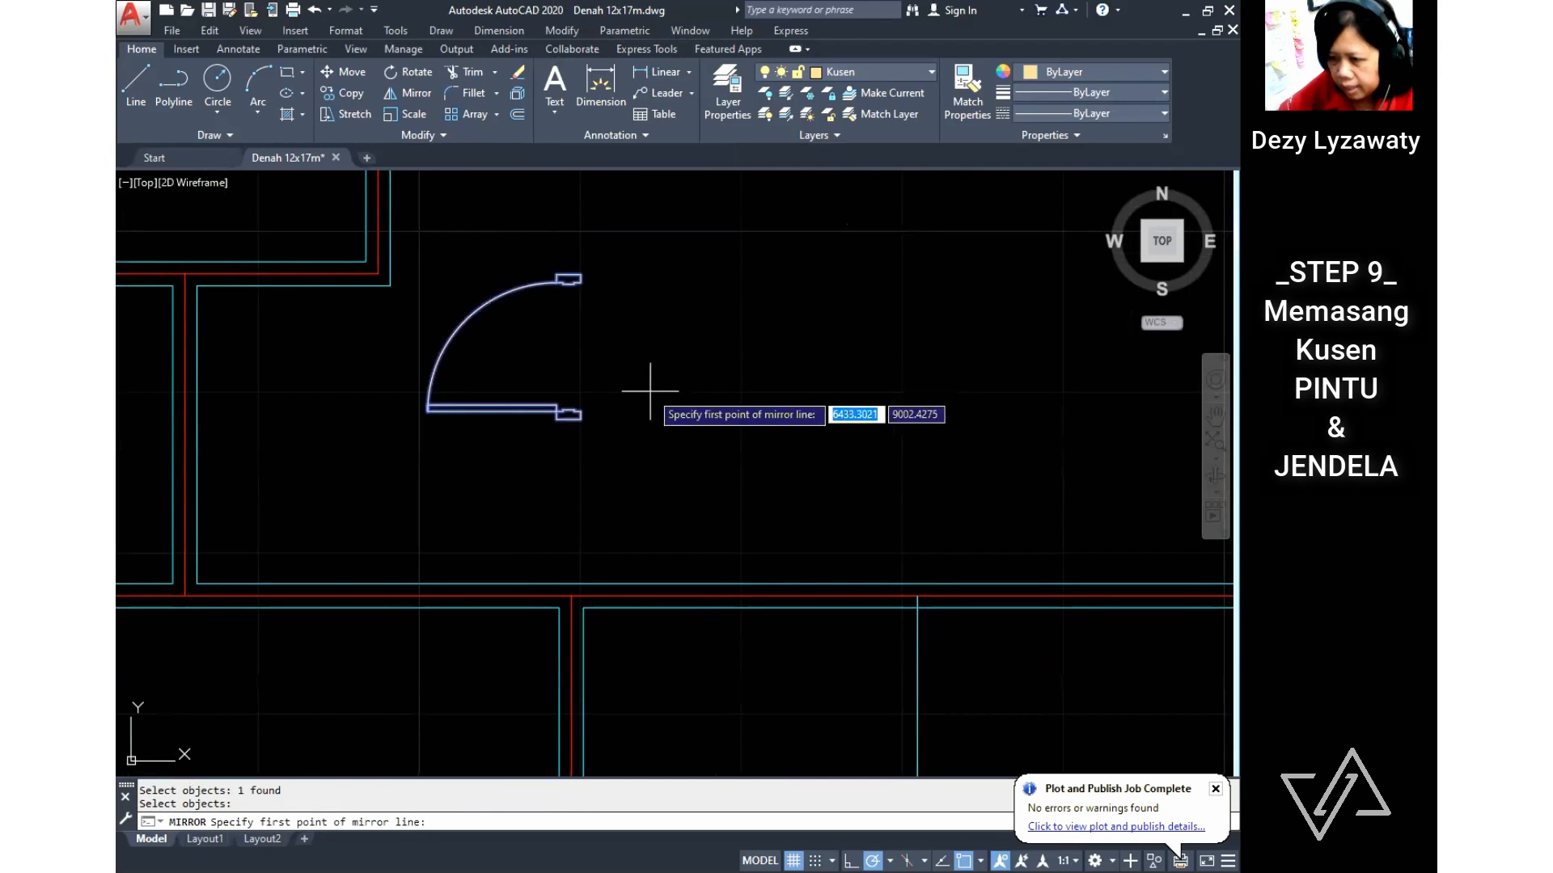
pyautogui.click(585, 410)
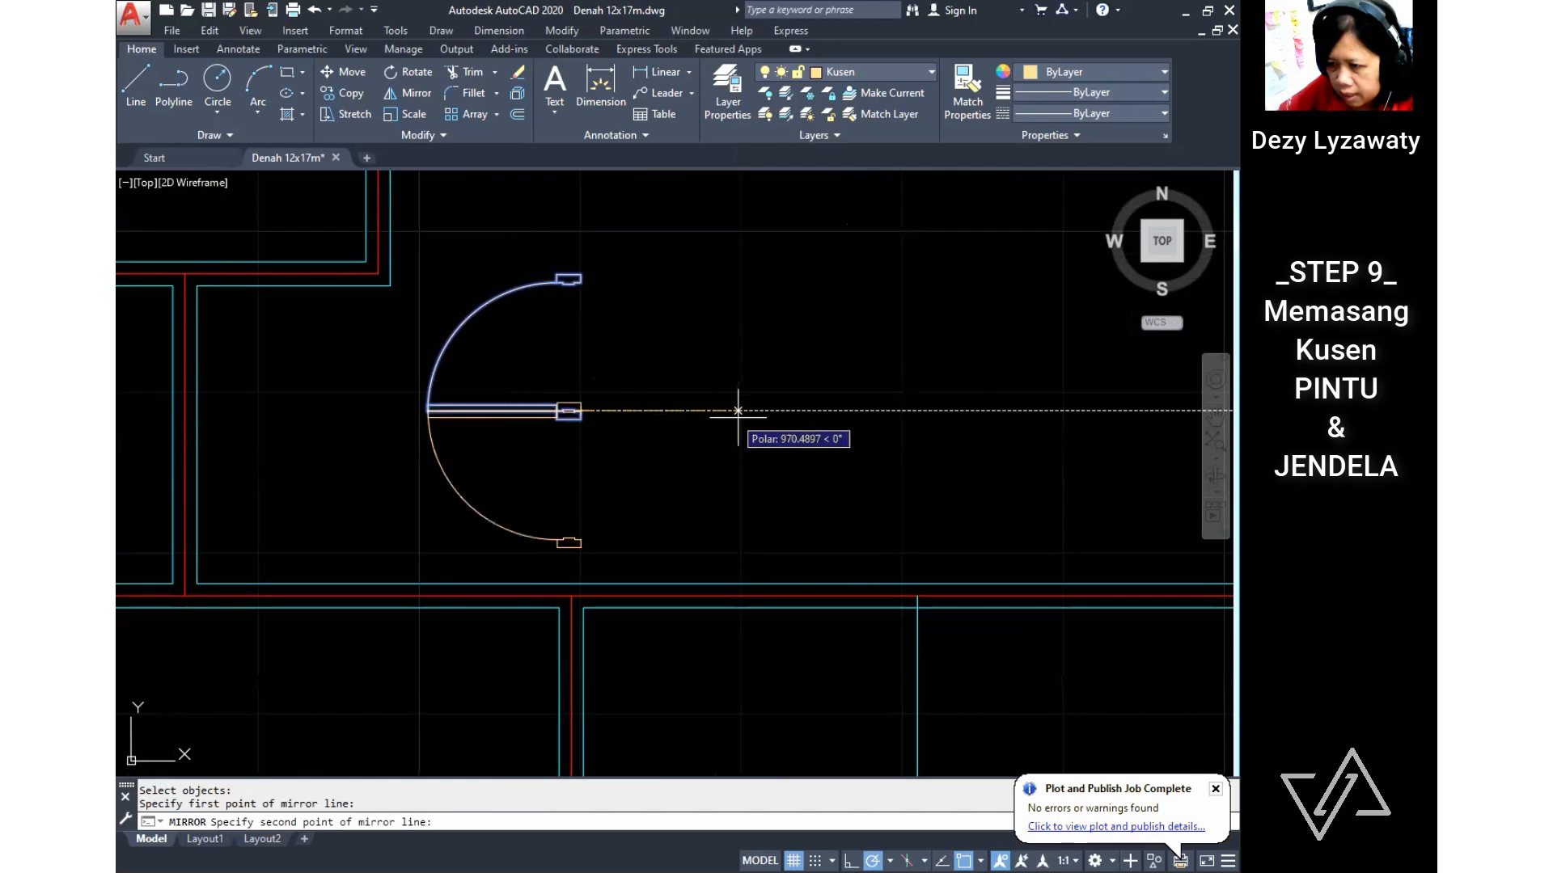
pyautogui.click(803, 410)
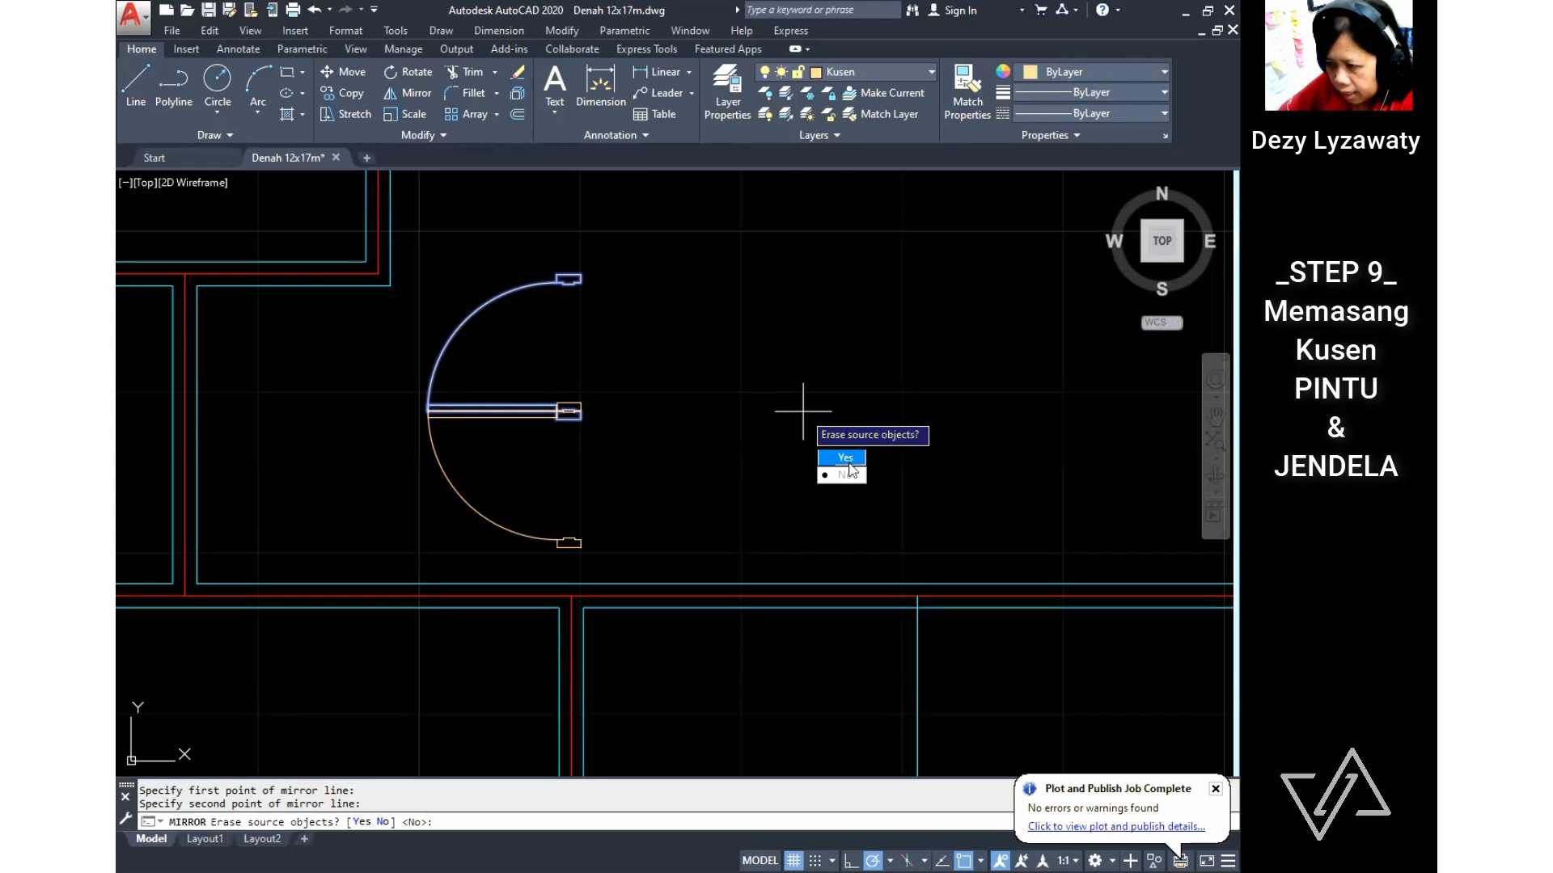
pyautogui.write('y')
pyautogui.press('Return')
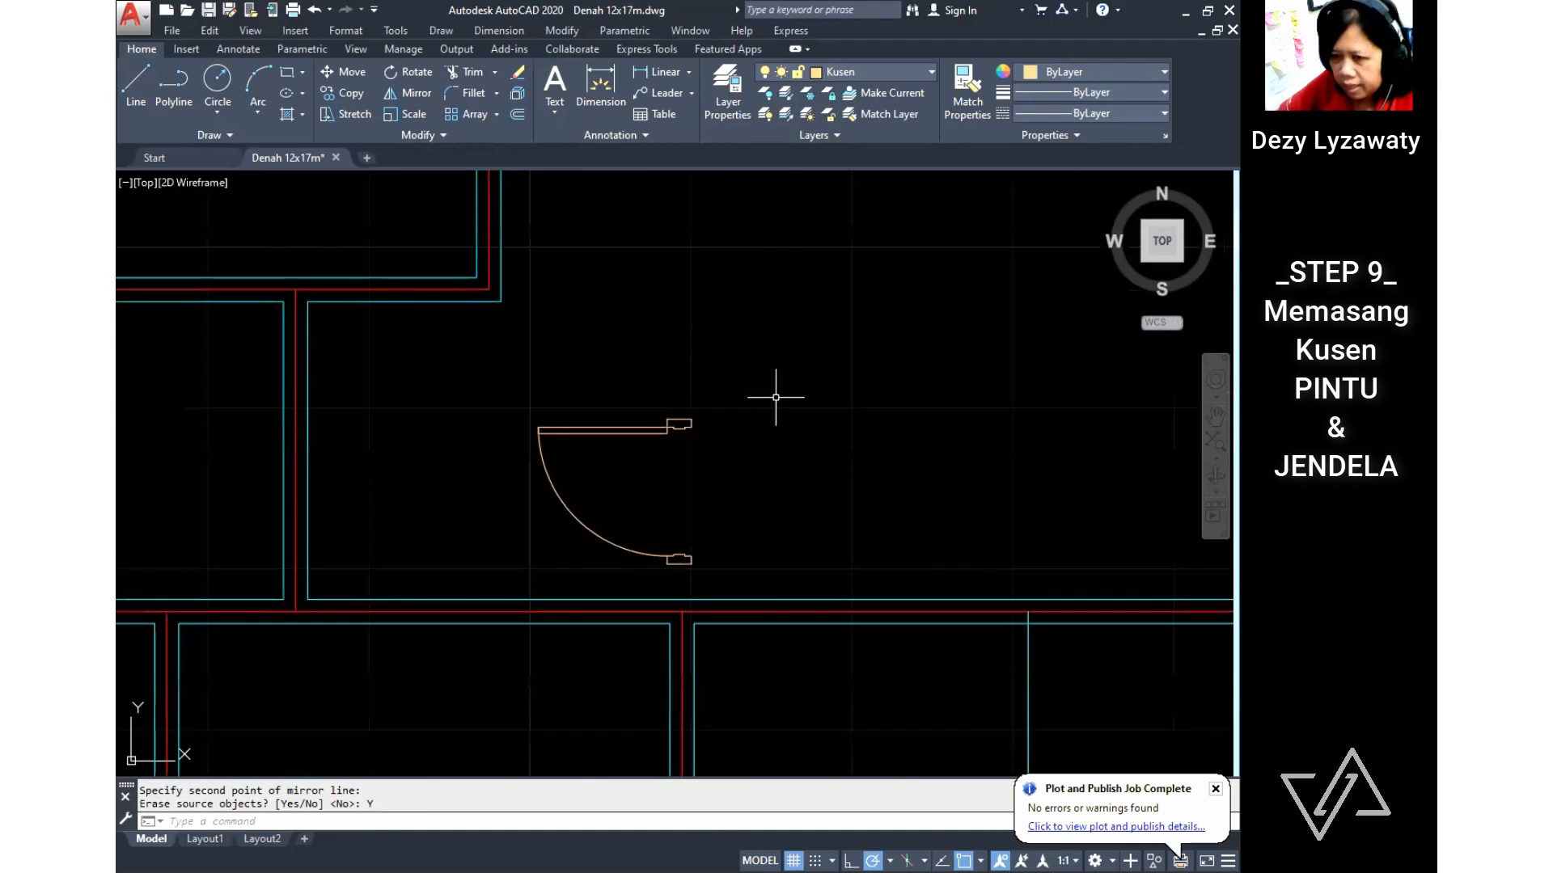
# Step: Move the mirrored door by its upper post's outer corner to the upper end of the small left room's right wall
pyautogui.click(342, 71)
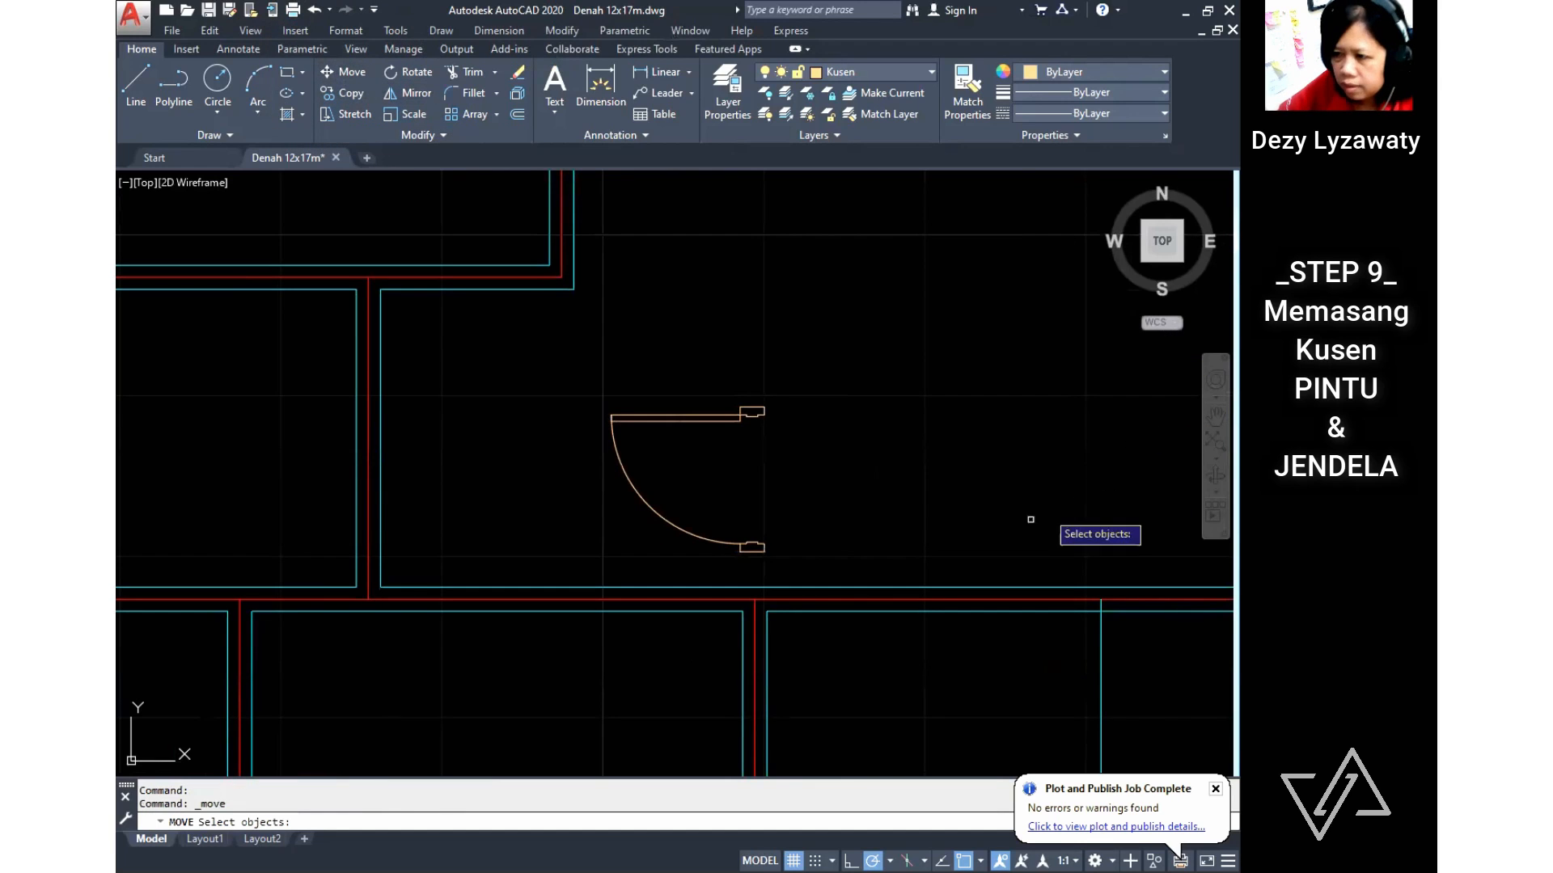
pyautogui.click(756, 418)
pyautogui.press('Return')
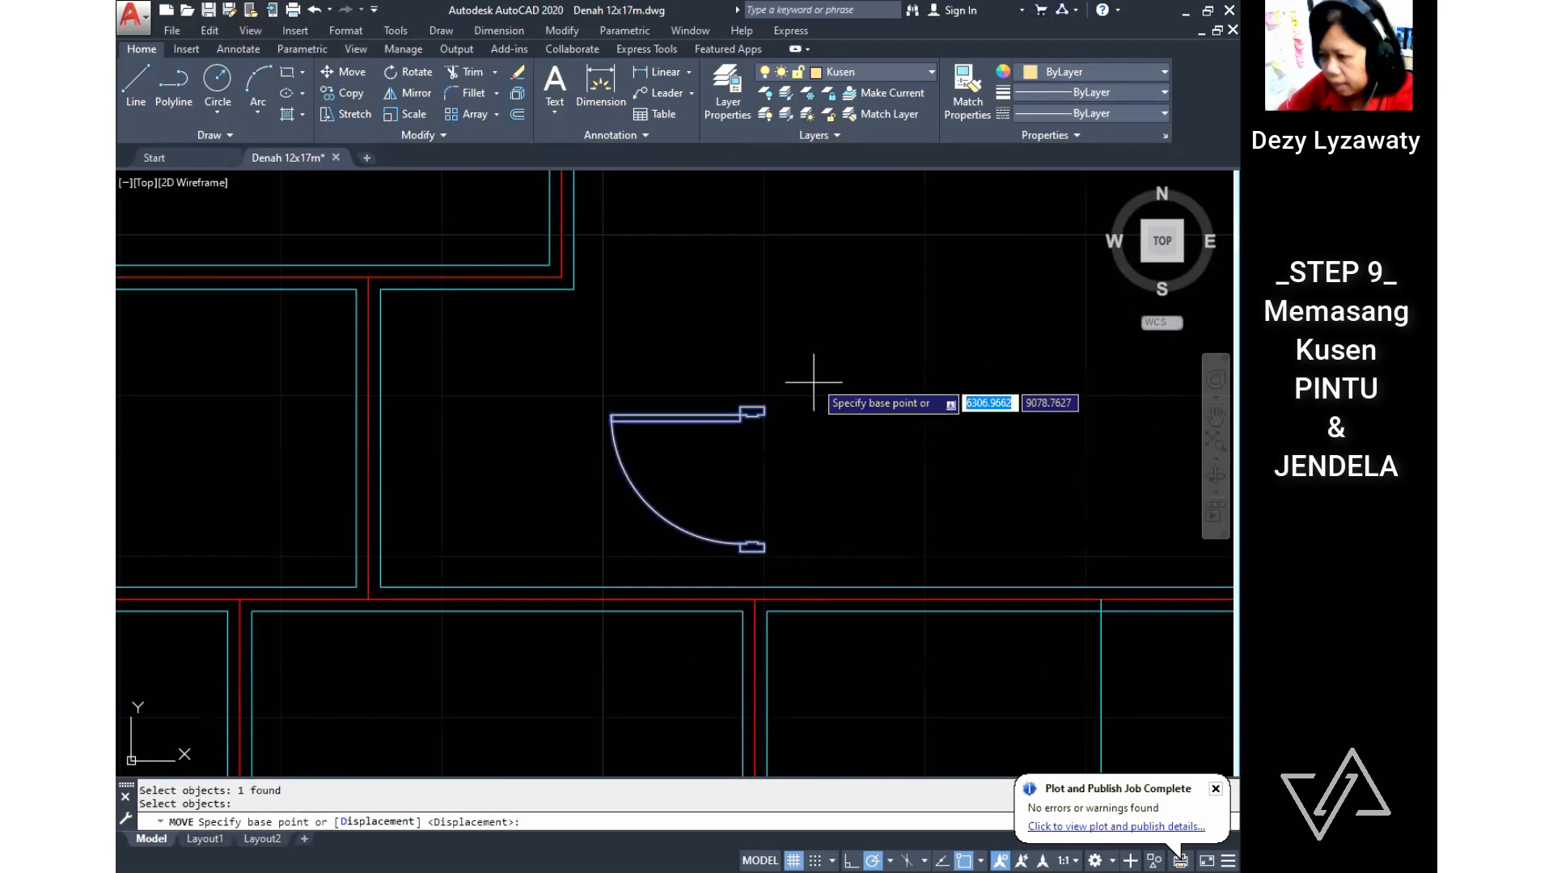
pyautogui.click(765, 406)
pyautogui.scroll(3, 393, 291)
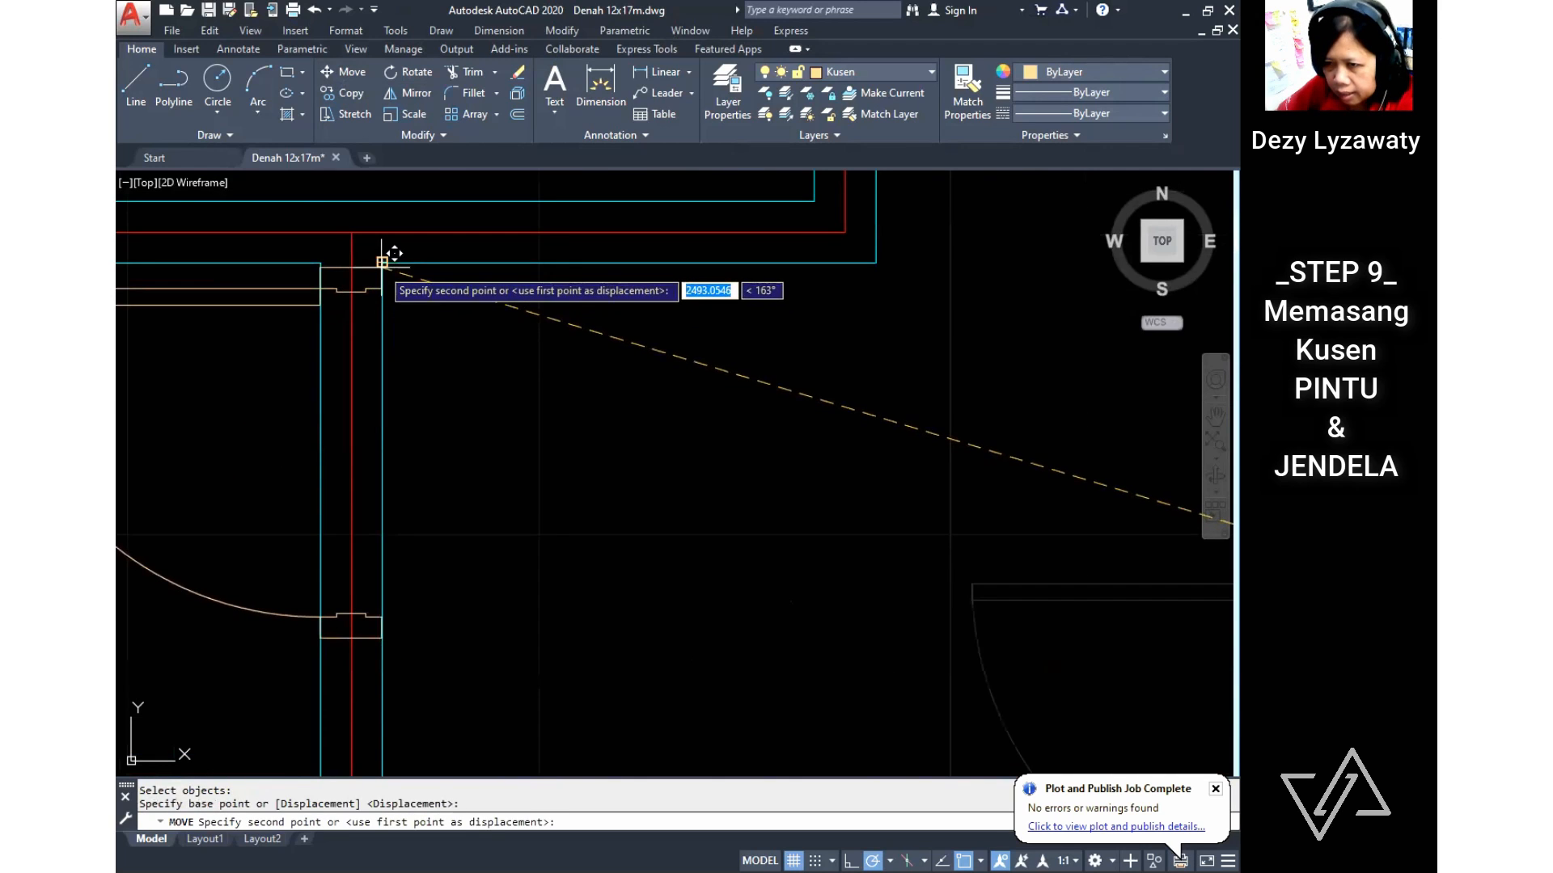
pyautogui.click(386, 260)
pyautogui.scroll(-7, 387, 261)
pyautogui.moveTo(388, 404); pyautogui.dragTo(654, 478, button='middle')
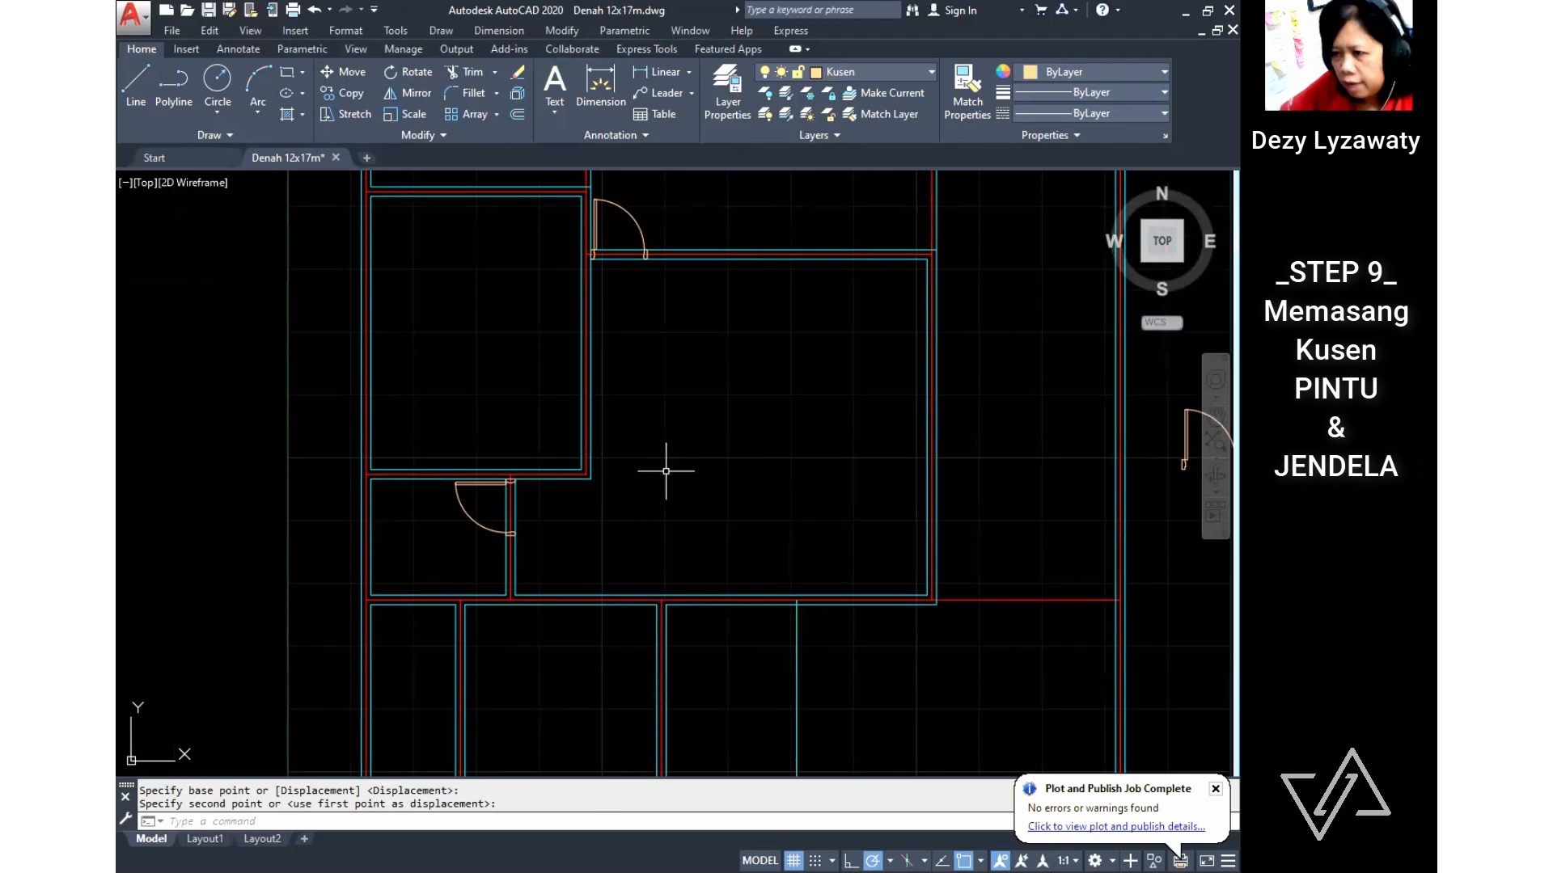
# Step: Copy the door beside the floor plan into the large central room's lower wall, just right of the vertical wall junction below
pyautogui.scroll(-4, 662, 454)
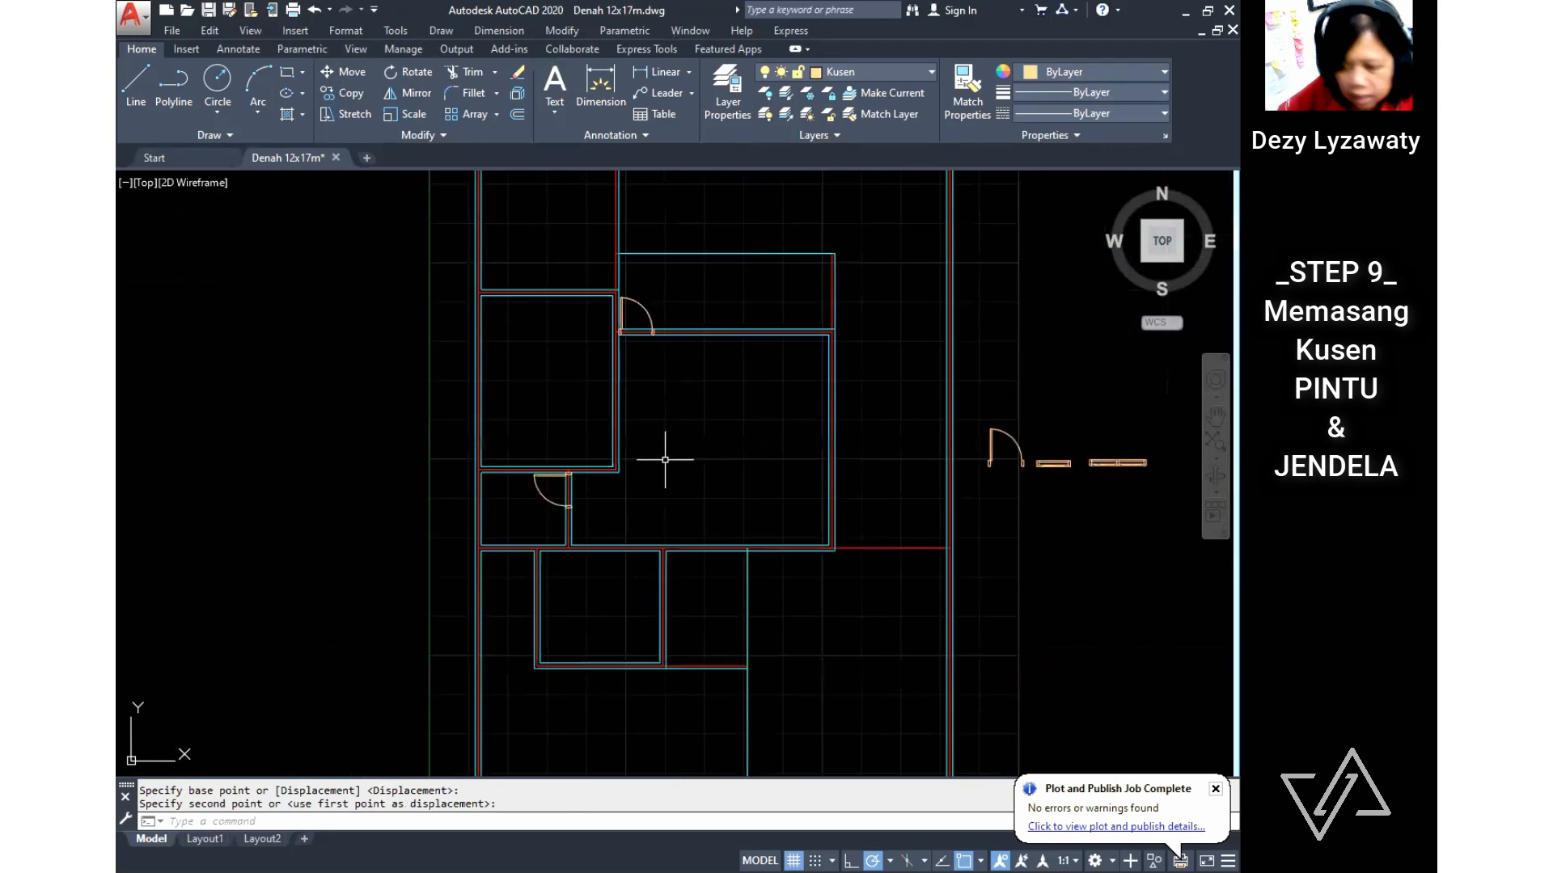
pyautogui.scroll(2, 729, 465)
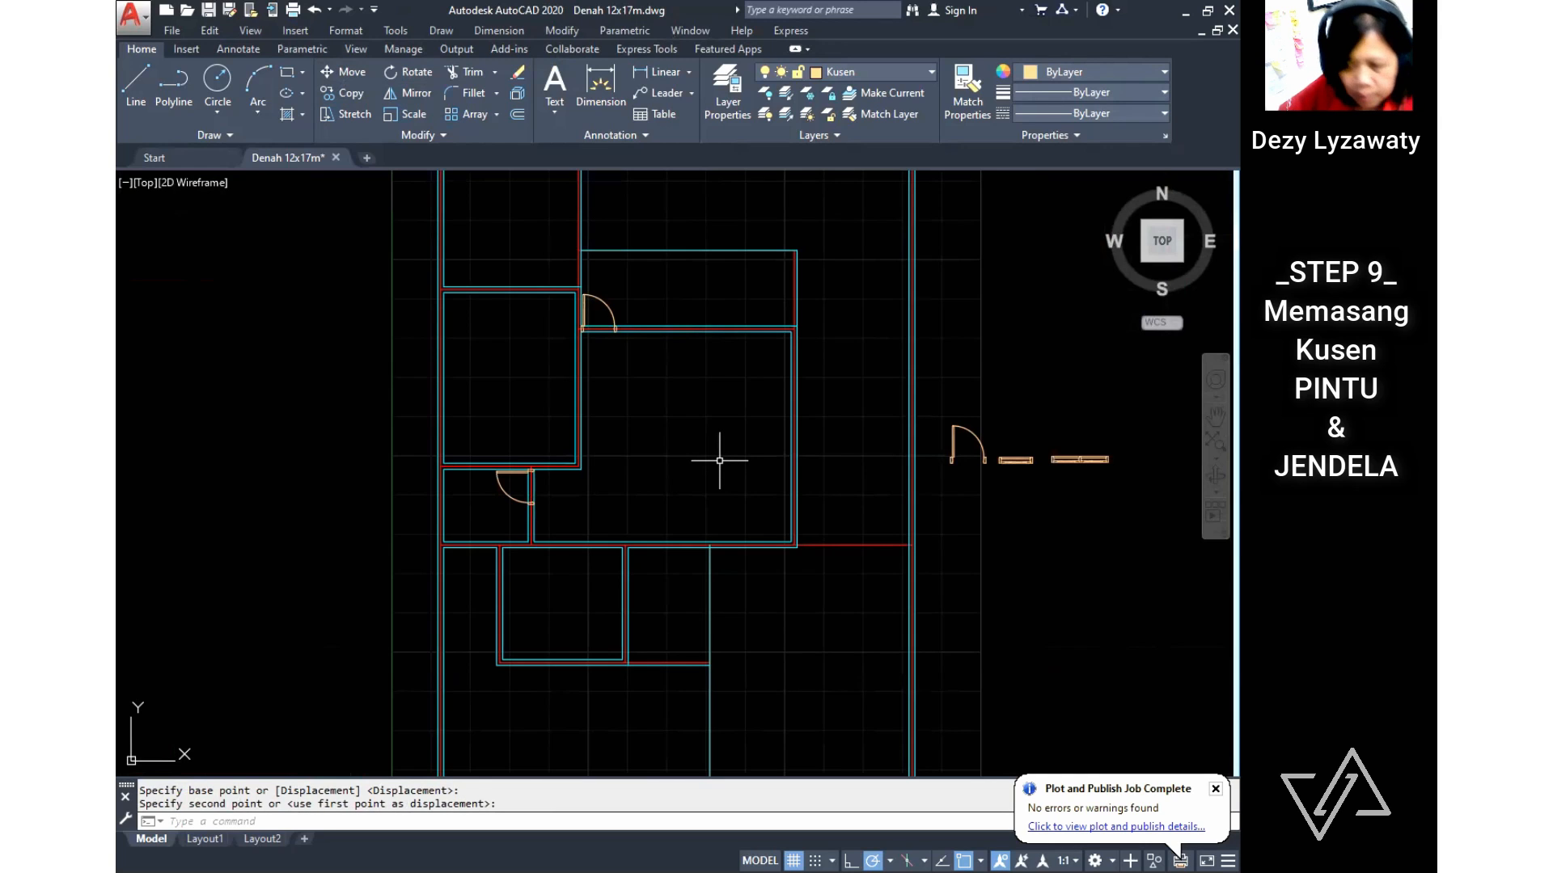
pyautogui.moveTo(755, 476); pyautogui.dragTo(723, 480, button='middle')
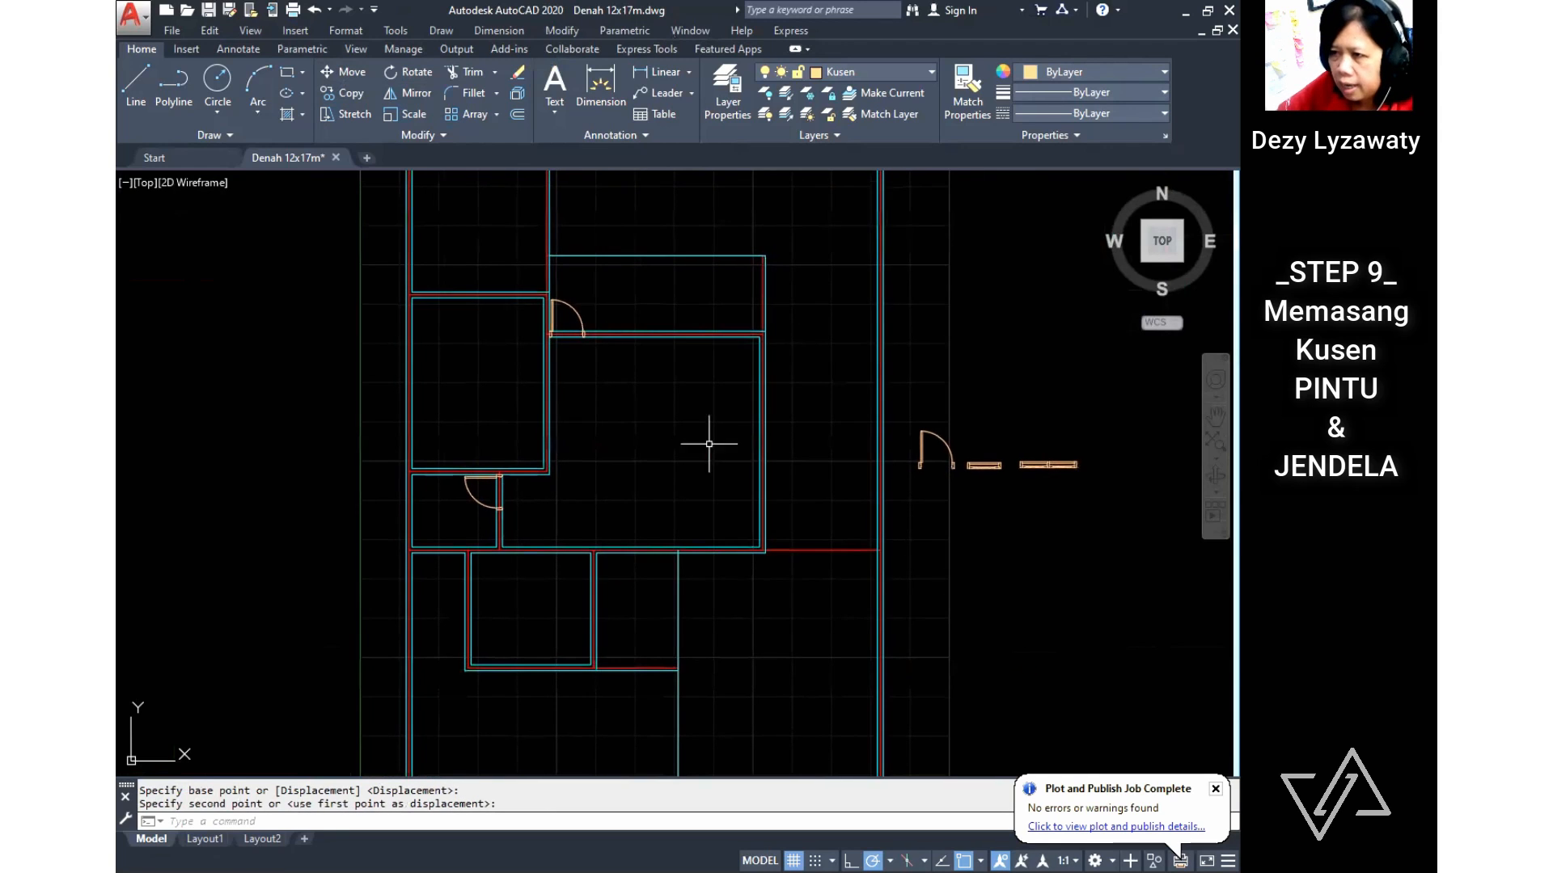
pyautogui.click(360, 96)
pyautogui.scroll(3, 920, 463)
pyautogui.scroll(-3, 921, 463)
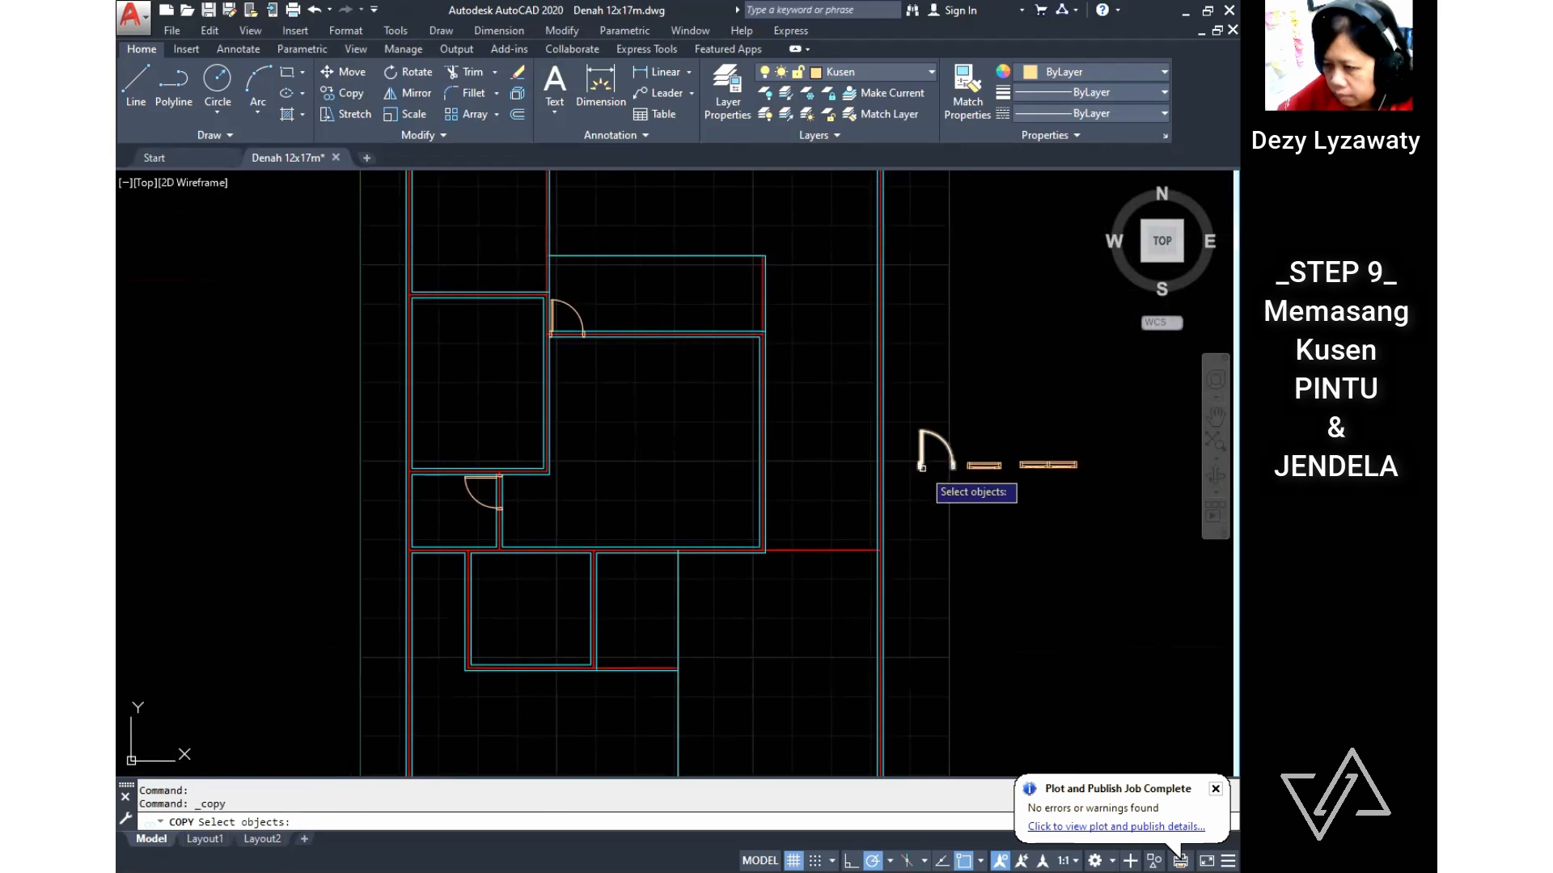
pyautogui.scroll(2, 920, 464)
pyautogui.click(920, 465)
pyautogui.press('Return')
pyautogui.click(919, 472)
pyautogui.scroll(3, 702, 604)
pyautogui.click(463, 387)
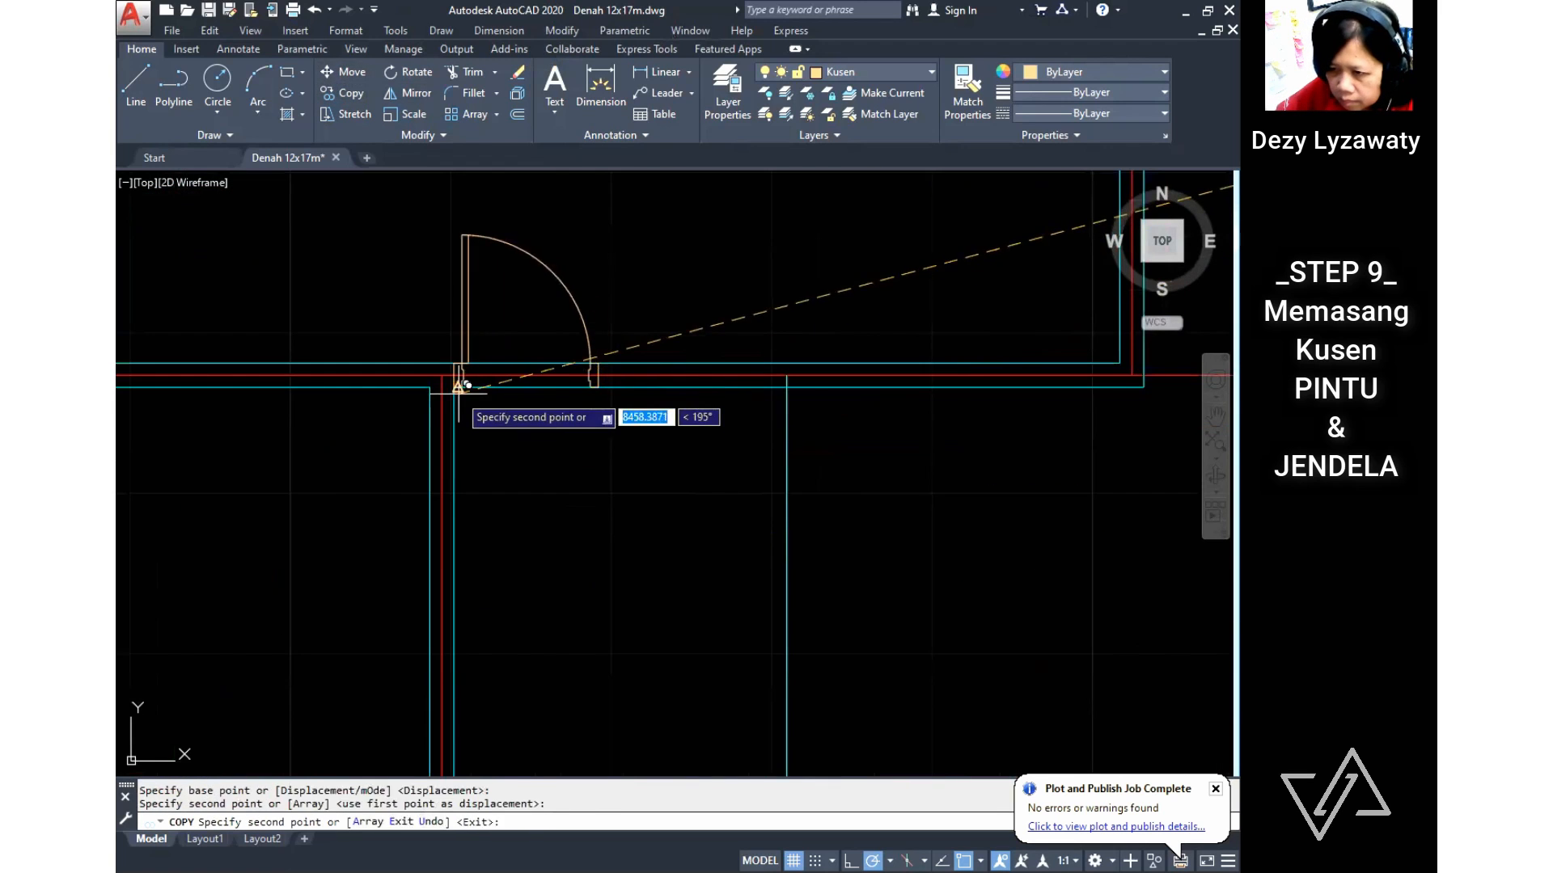
pyautogui.press('Escape')
# Step: Mirror the door in the central room's lower wall about the wall's centreline, erasing the source so it swings below the wall
pyautogui.click(428, 96)
pyautogui.click(596, 372)
pyautogui.press('Return')
pyautogui.click(603, 431)
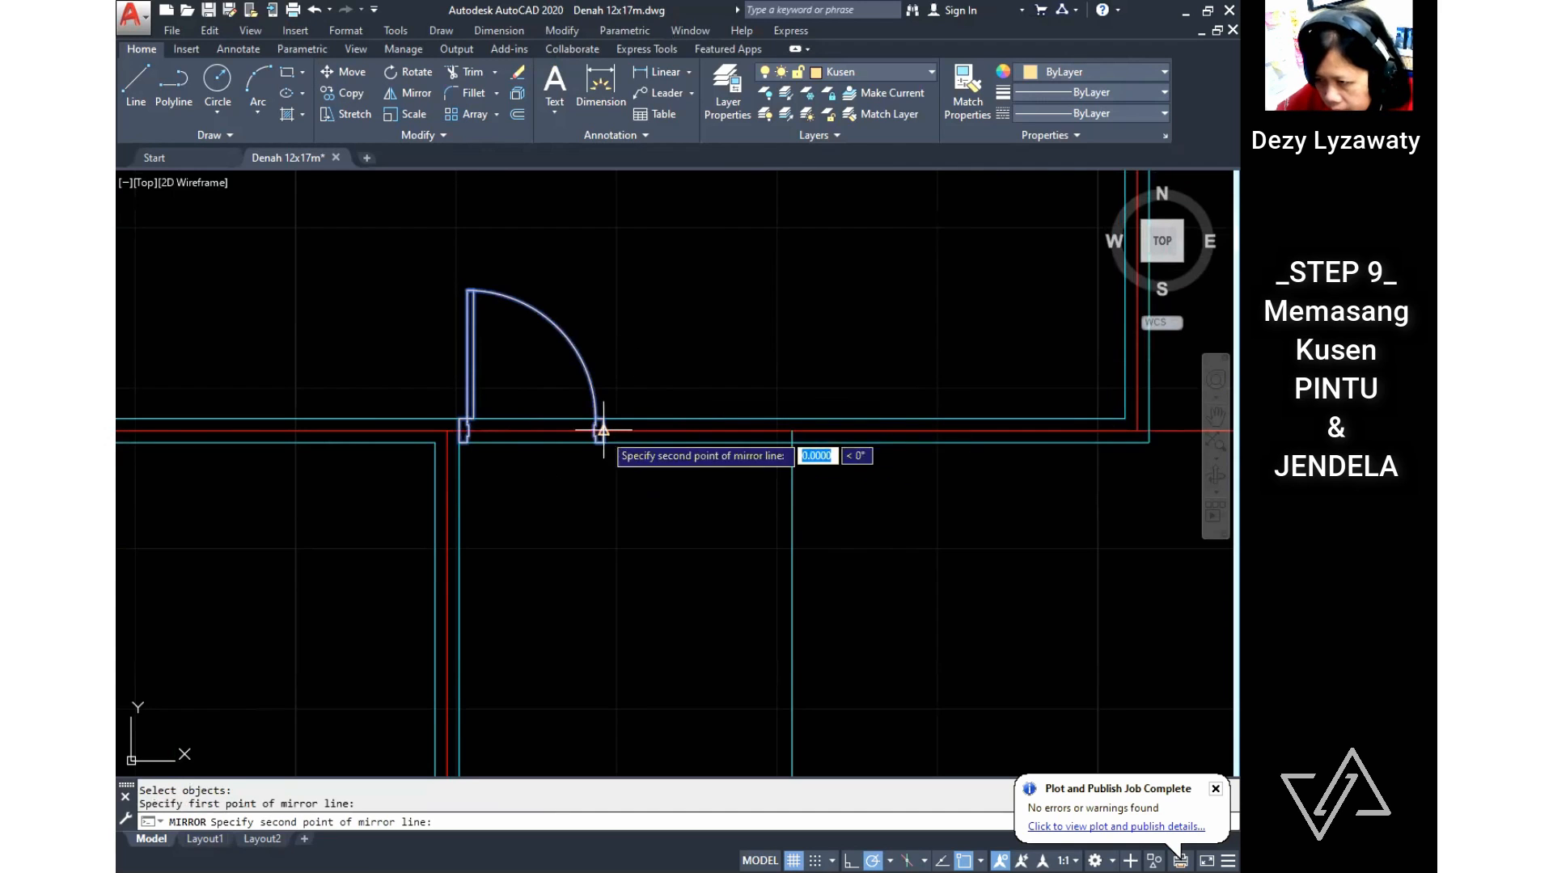
pyautogui.moveTo(1229, 439); pyautogui.dragTo(942, 436, button='middle')
pyautogui.click(942, 437)
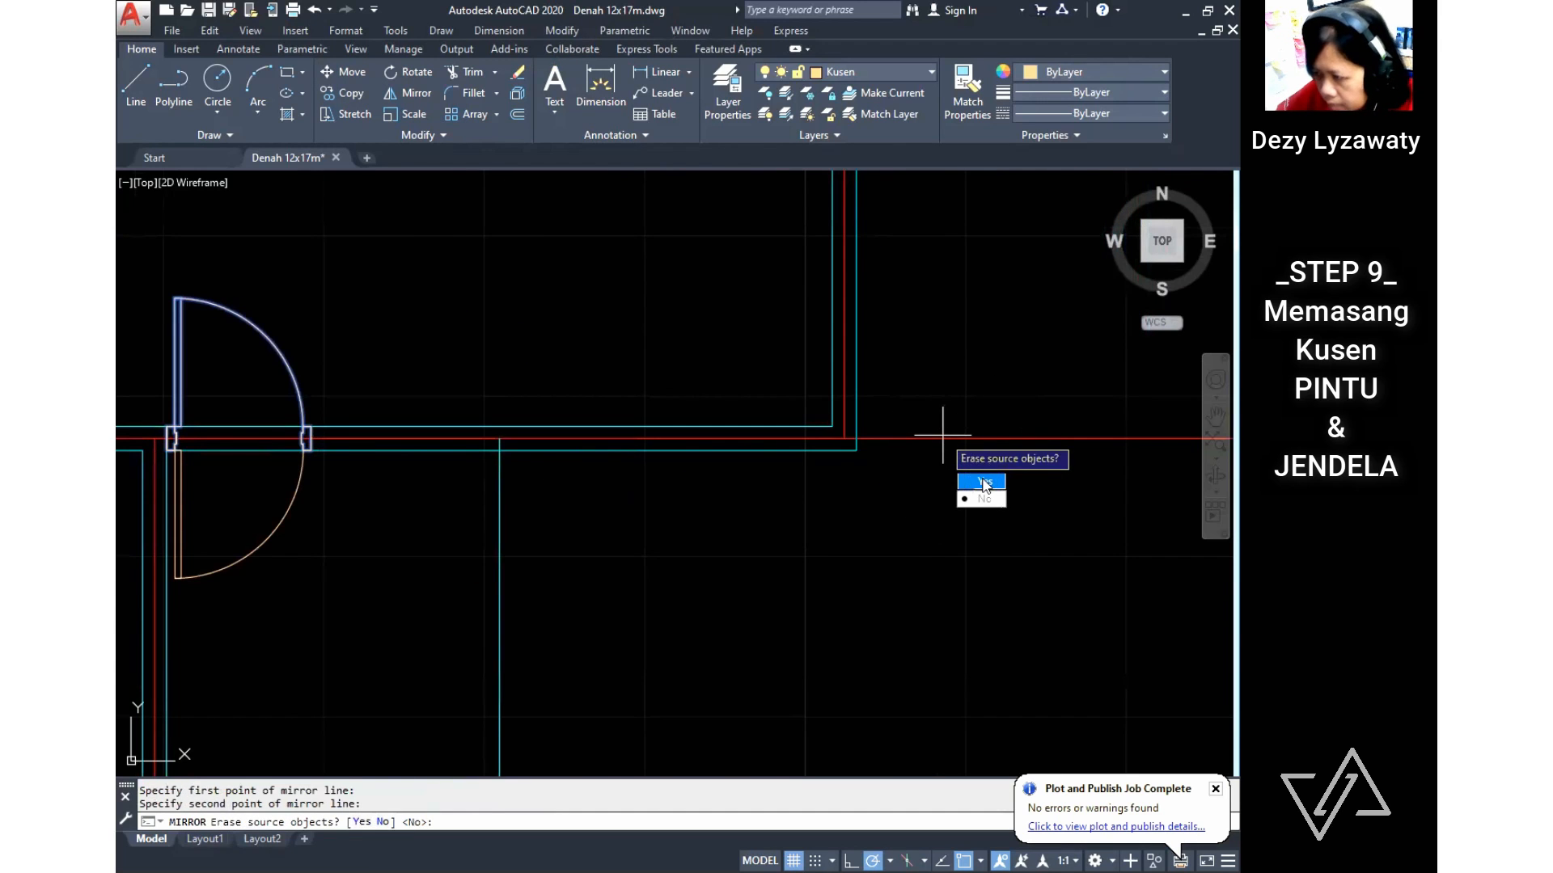
pyautogui.click(984, 484)
# Step: Copy the upward-opening door once more into the open area of the large central room
pyautogui.scroll(-4, 971, 488)
pyautogui.moveTo(1142, 382)
pyautogui.mouseDown(button='middle')
pyautogui.moveTo(1037, 444)
pyautogui.moveTo(881, 472)
pyautogui.mouseUp(button='middle')
pyautogui.scroll(2, 880, 471)
pyautogui.write('Co')
pyautogui.press('Return')
pyautogui.moveTo(880, 453); pyautogui.dragTo(996, 303)
pyautogui.press('Return')
pyautogui.click(899, 406)
pyautogui.scroll(-4, 1051, 510)
pyautogui.scroll(4, 788, 471)
pyautogui.click(818, 469)
pyautogui.press('Escape')
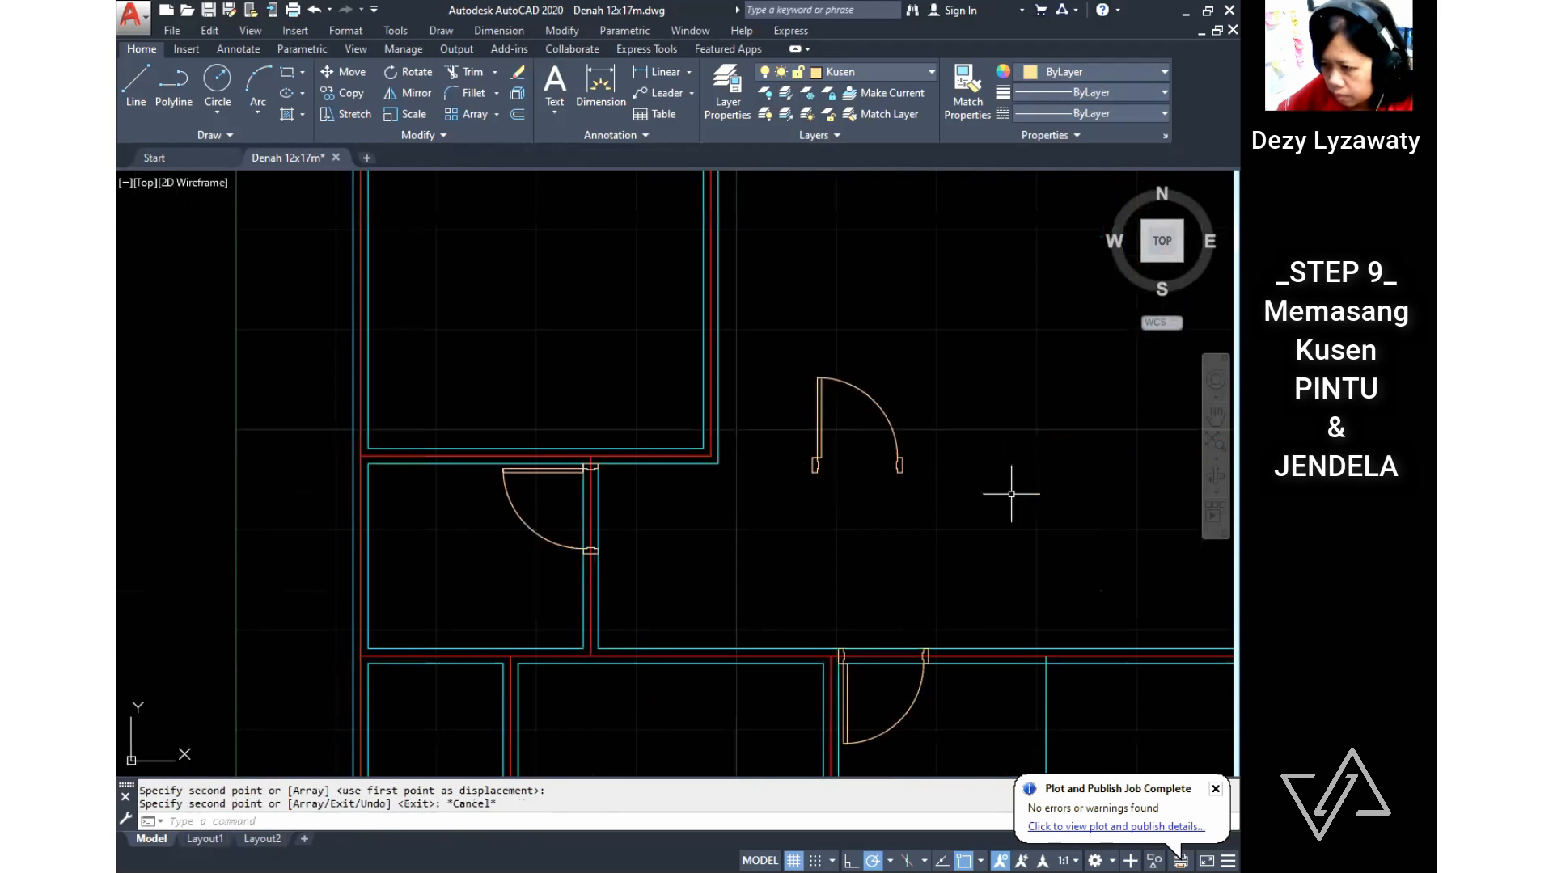
# Step: Mirror the loose door in the central room about a vertical line, erasing the source door
pyautogui.click(561, 30)
pyautogui.click(590, 212)
pyautogui.click(929, 368)
pyautogui.click(860, 436)
pyautogui.press('Return')
pyautogui.click(846, 465)
pyautogui.click(846, 509)
pyautogui.write('Y')
pyautogui.press('Return')
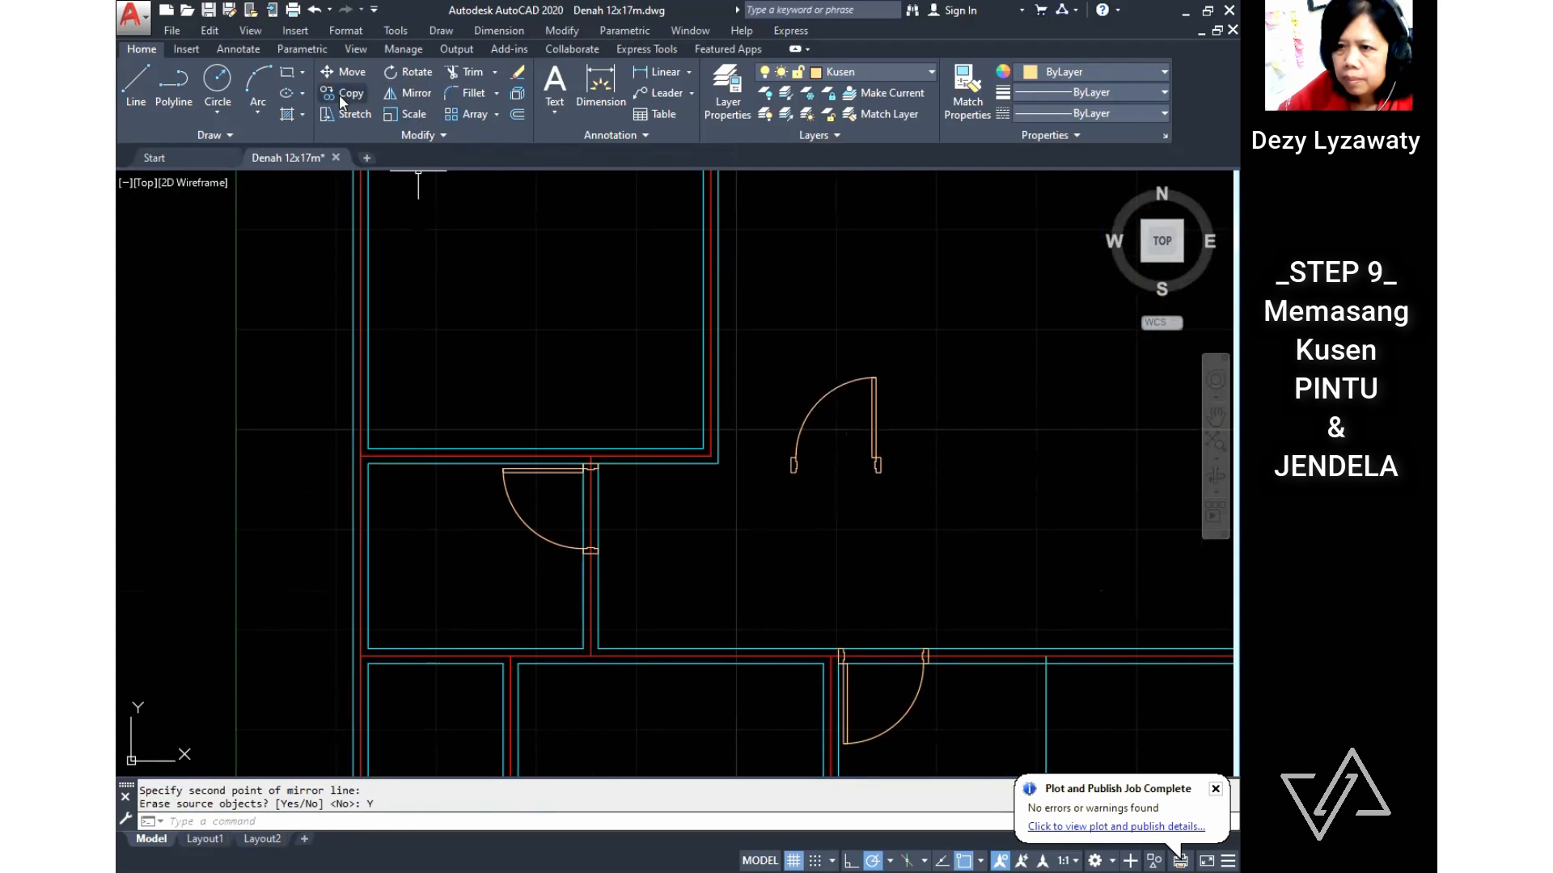
# Step: Move the loose door by its right post's lower-right corner to the inner lower-right corner of the left room above the small room
pyautogui.click(344, 75)
pyautogui.click(956, 538)
pyautogui.click(851, 441)
pyautogui.press('Return')
pyautogui.click(880, 473)
pyautogui.scroll(5, 762, 468)
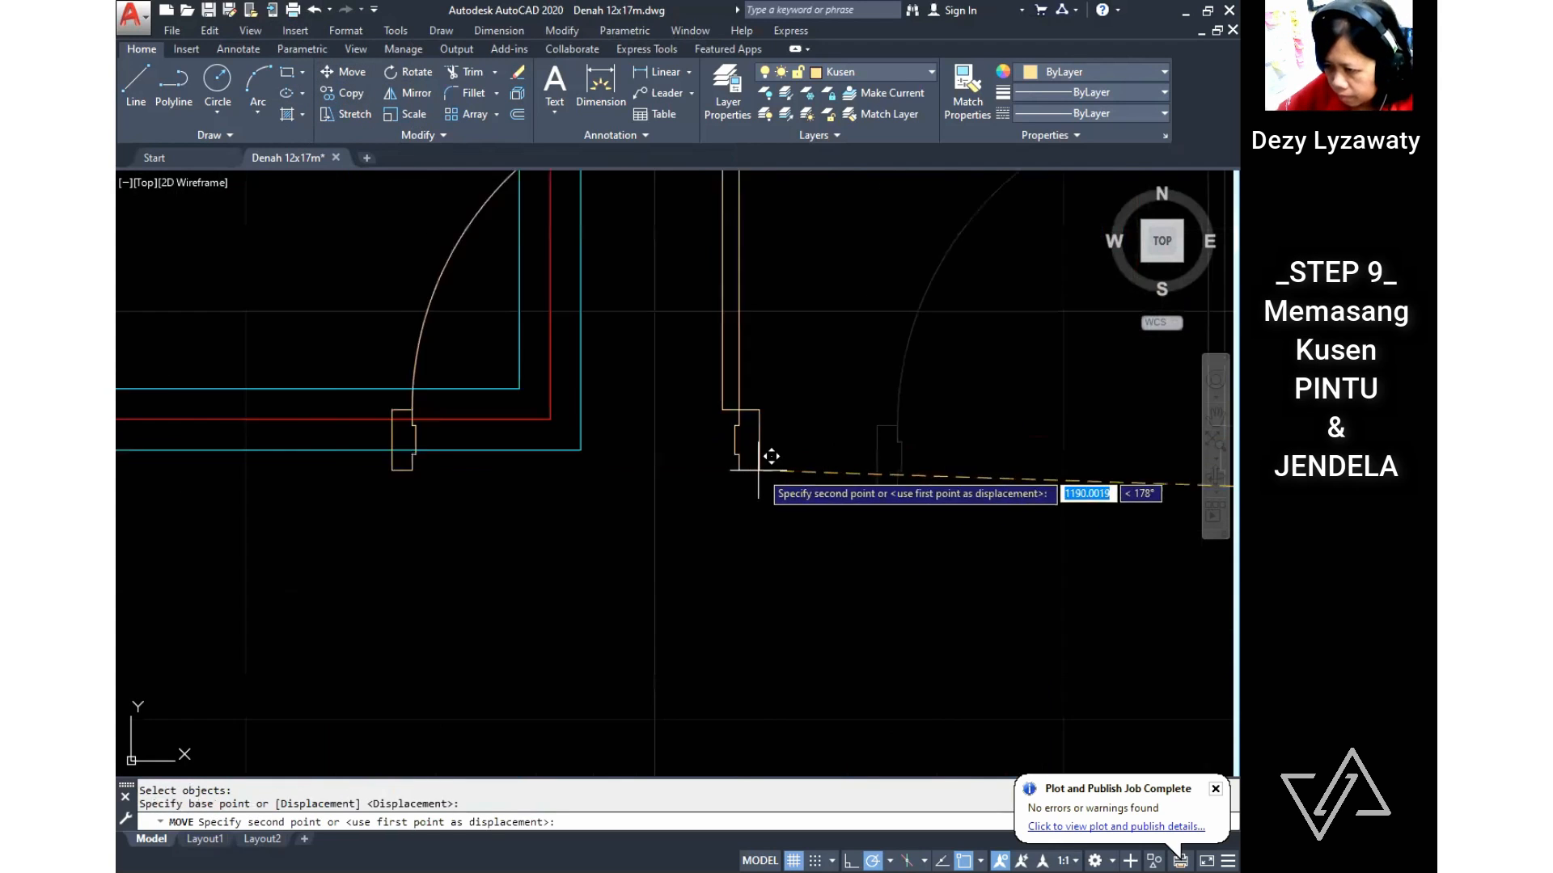
pyautogui.click(519, 389)
# Step: Move the same door down from its right post's upper-right corner to its lower-right corner so the frame sits in the wall
pyautogui.moveTo(604, 475); pyautogui.dragTo(951, 604, button='middle')
pyautogui.rightClick(746, 426)
pyautogui.click(797, 441)
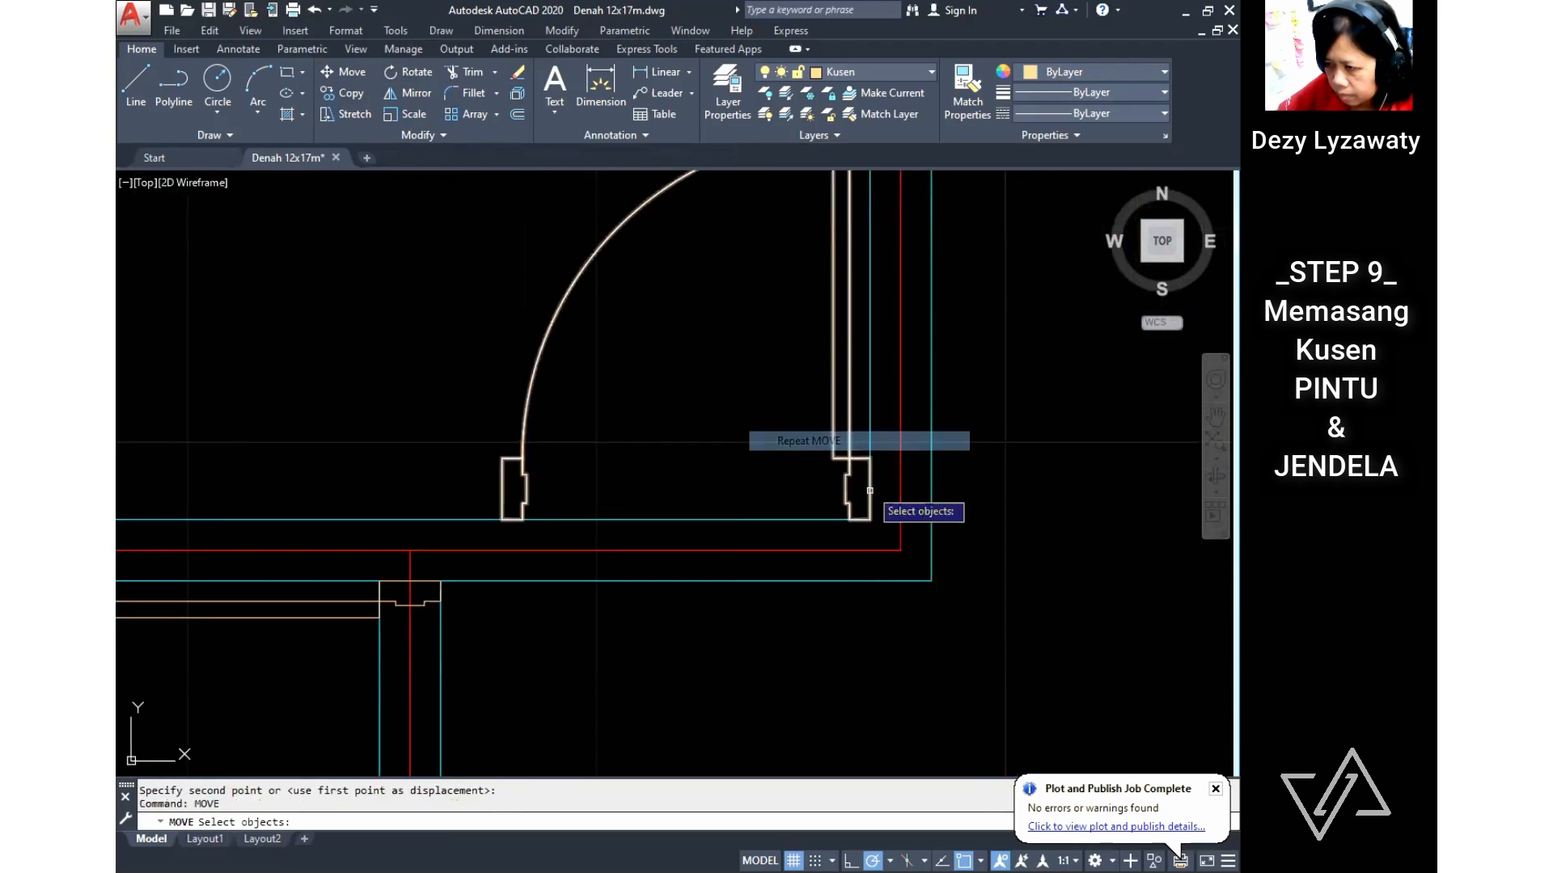
pyautogui.click(848, 491)
pyautogui.press('Return')
pyautogui.click(869, 459)
pyautogui.click(869, 520)
# Step: Copy the door just installed in the left room's lower wall into the open area of the large central room
pyautogui.scroll(-5, 716, 408)
pyautogui.scroll(-4, 793, 499)
pyautogui.scroll(5, 793, 507)
pyautogui.write('co')
pyautogui.press('Return')
pyautogui.click(606, 326)
pyautogui.press('Return')
pyautogui.click(644, 371)
pyautogui.click(783, 478)
pyautogui.press('Return')
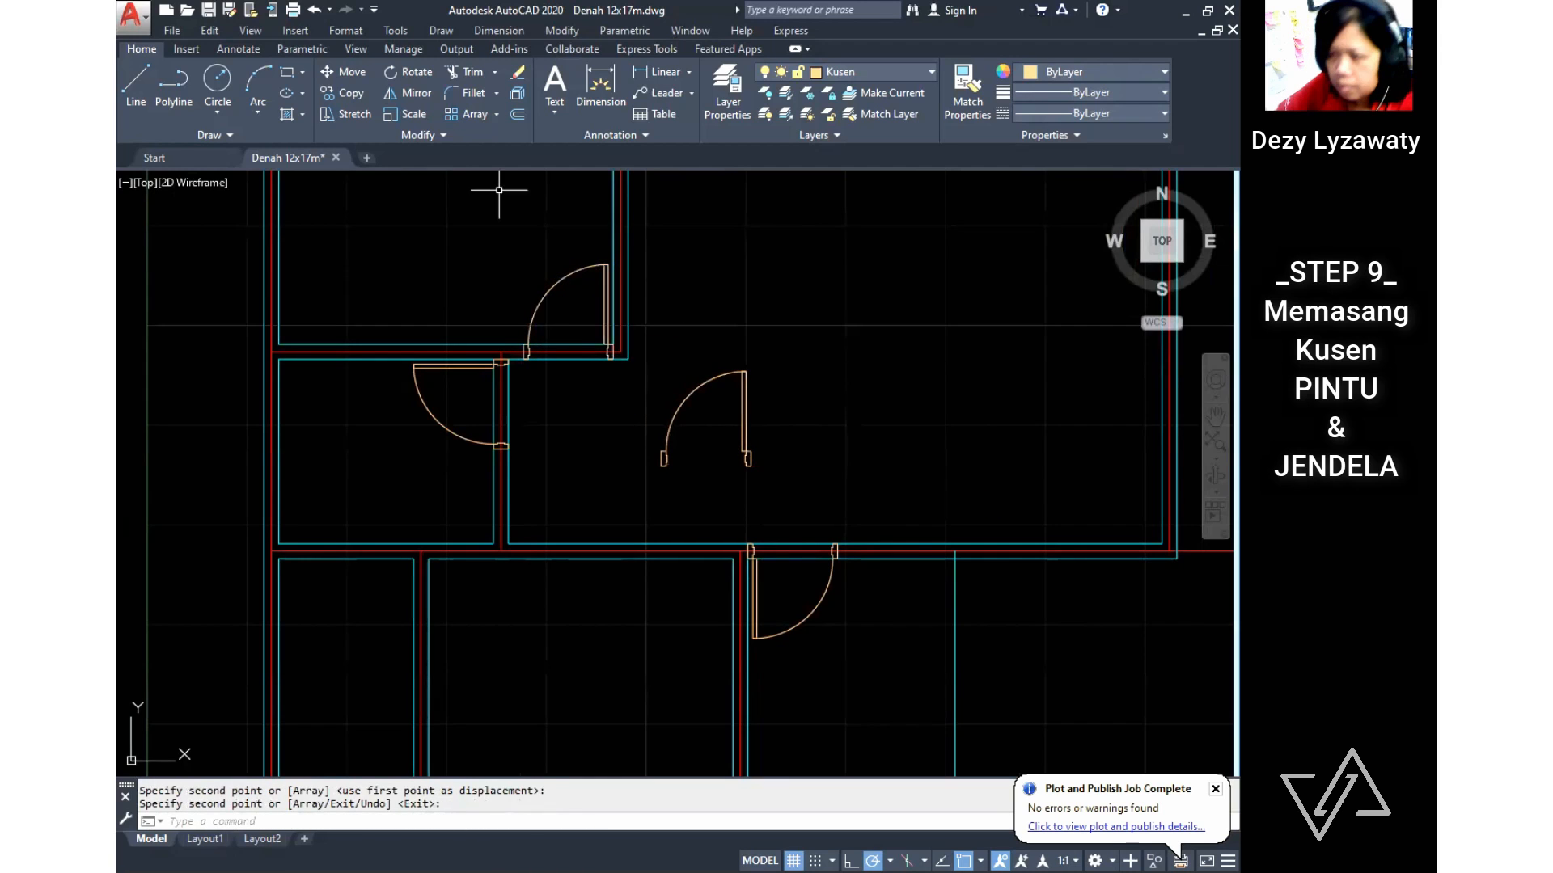
# Step: Mirror the new loose door about a horizontal line through the bottom of its posts, erasing the source door
pyautogui.click(558, 36)
pyautogui.click(600, 218)
pyautogui.click(774, 426)
pyautogui.click(728, 411)
pyautogui.press('Return')
pyautogui.click(752, 466)
pyautogui.click(823, 465)
pyautogui.click(879, 508)
# Step: Move the downward-opening door into the central room's lower wall, at the upper-right inner corner of the enclosed room below
pyautogui.scroll(2, 742, 556)
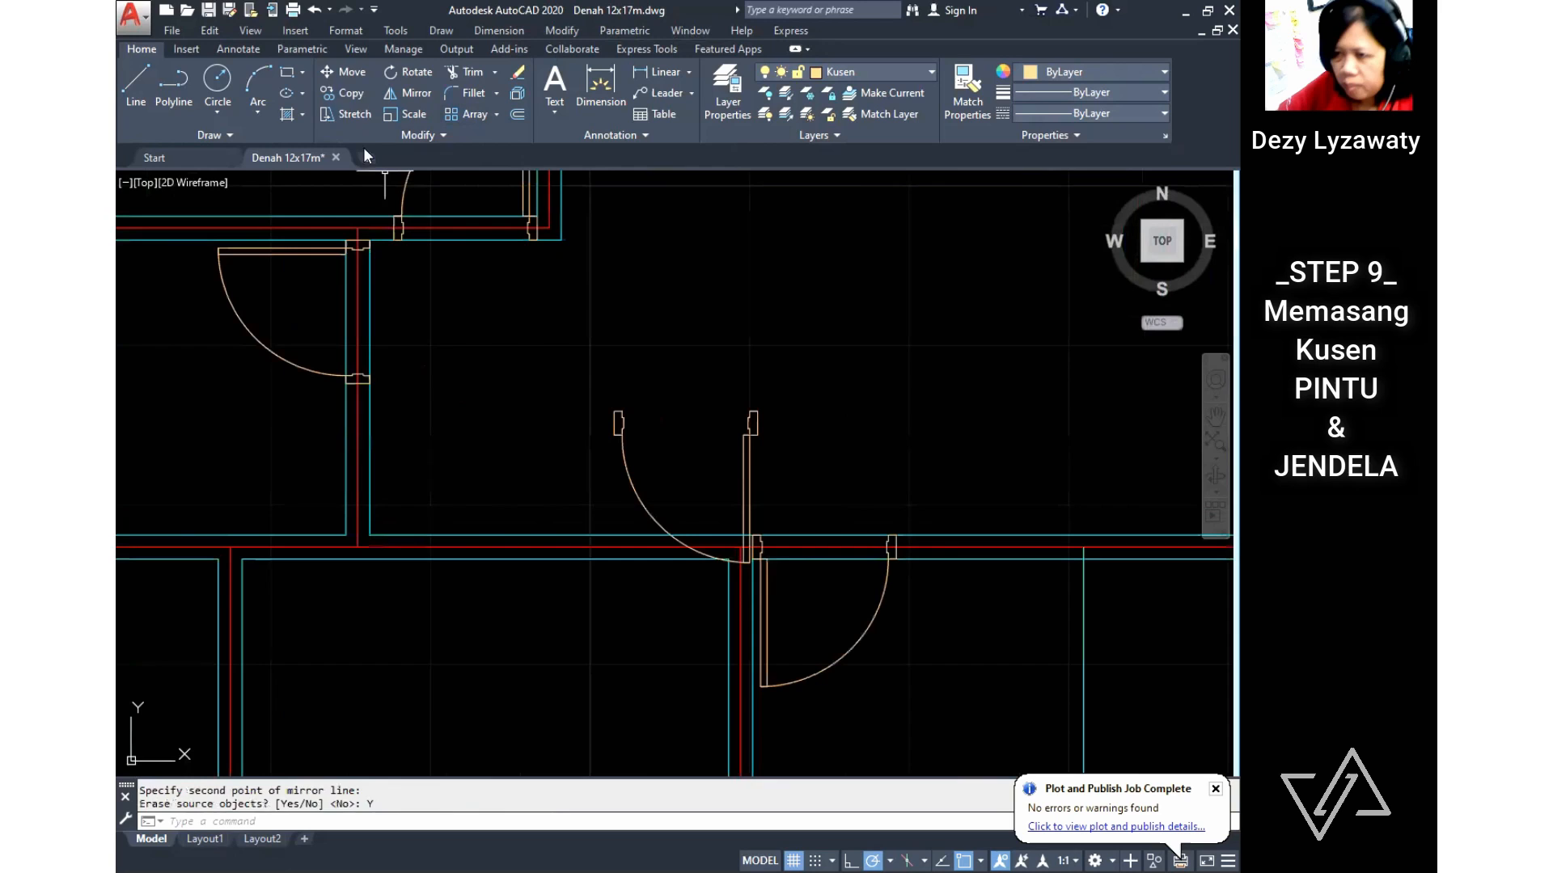
pyautogui.click(346, 75)
pyautogui.click(866, 488)
pyautogui.click(728, 405)
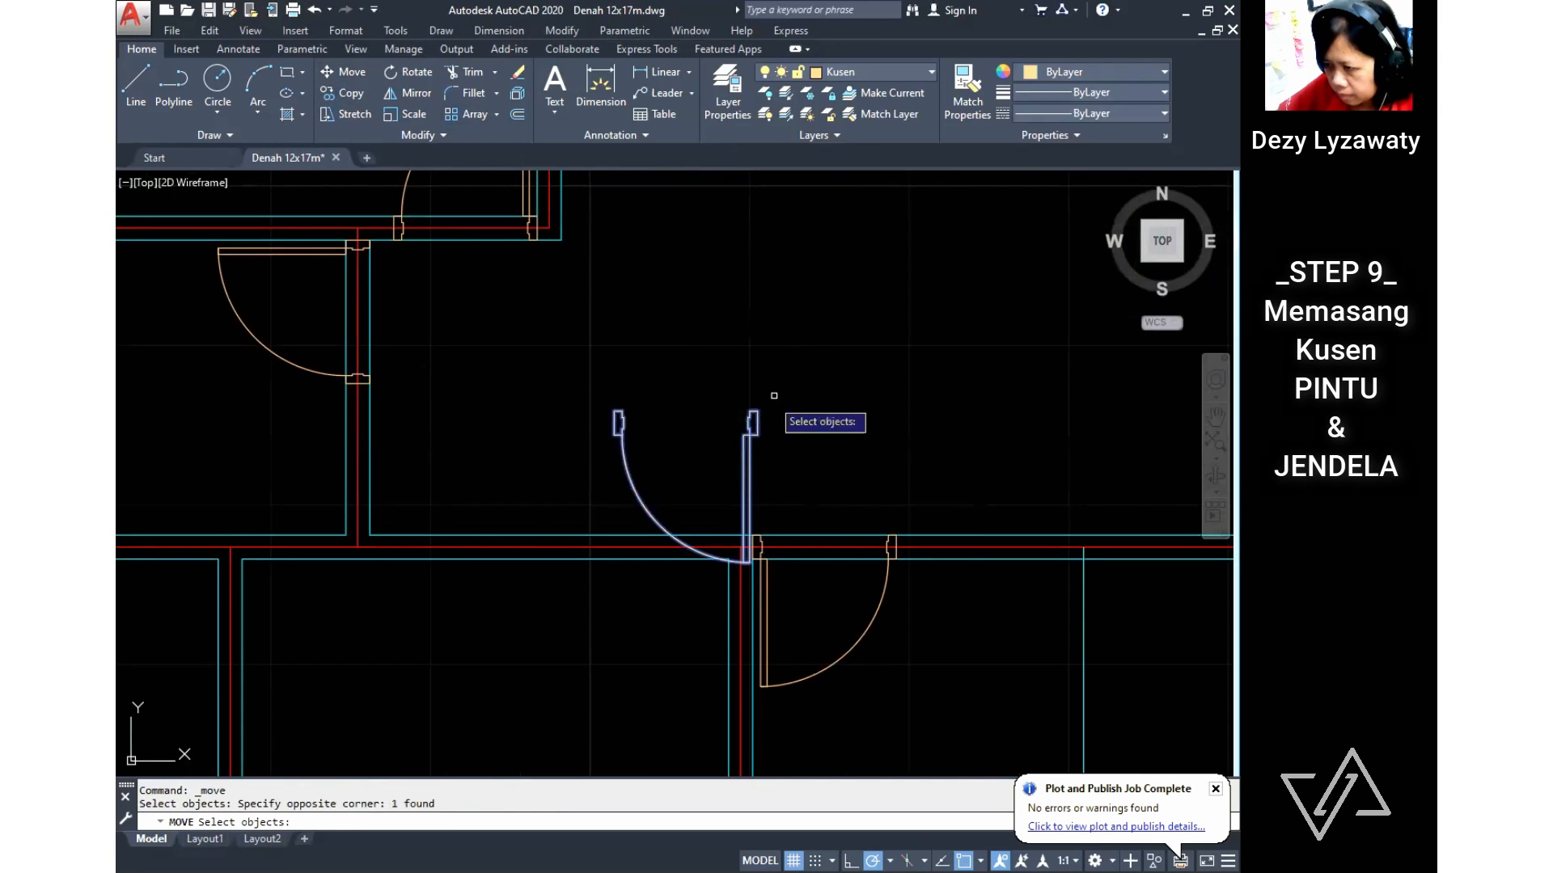
pyautogui.press('Return')
pyautogui.scroll(2, 748, 424)
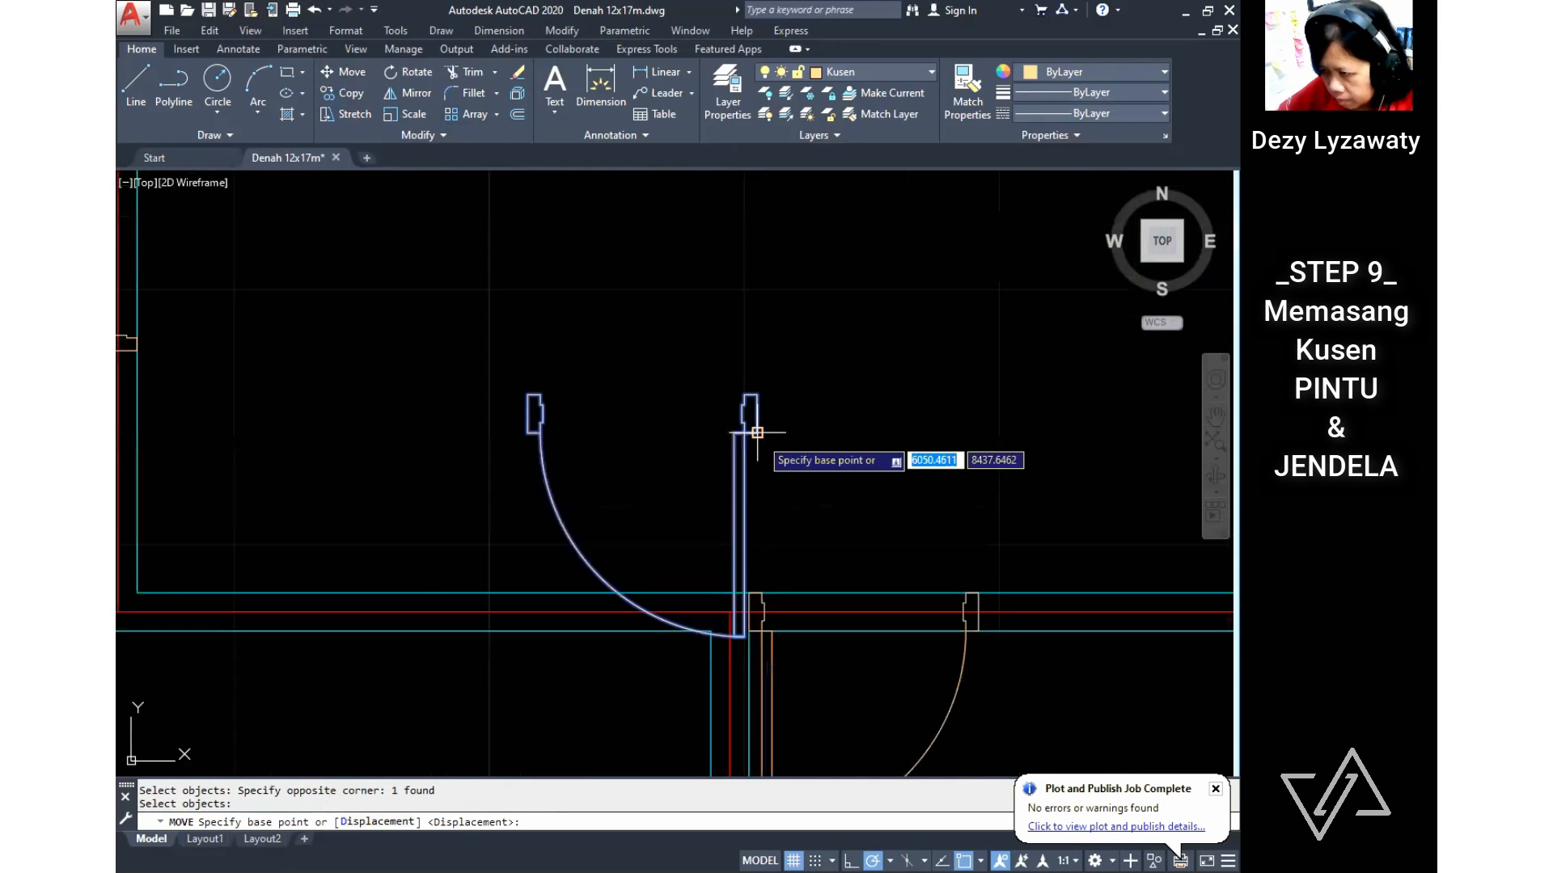
pyautogui.click(745, 433)
pyautogui.scroll(2, 661, 629)
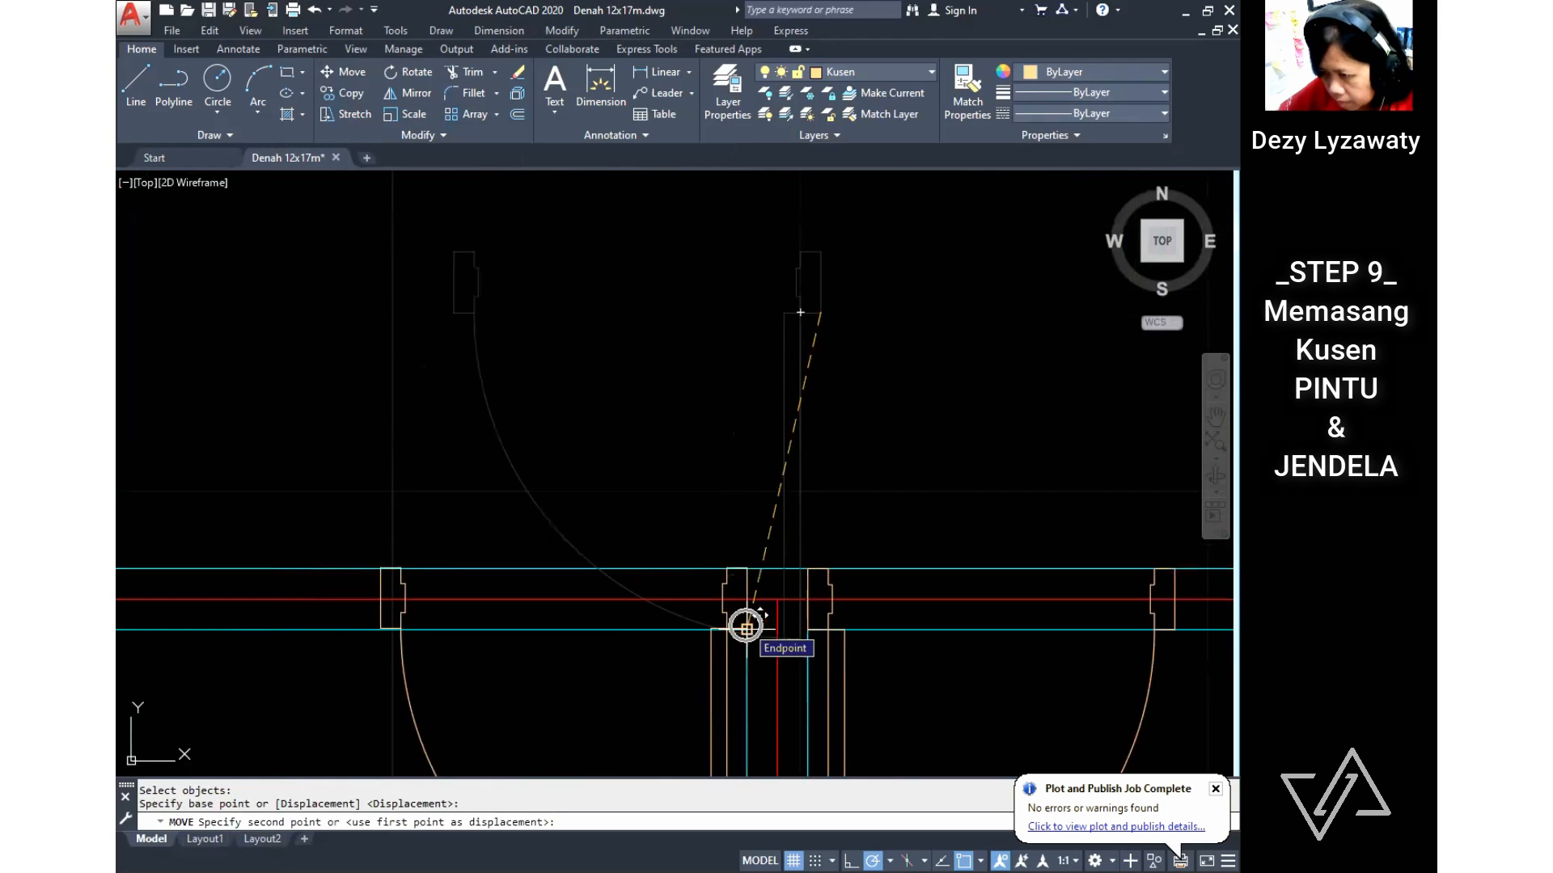
pyautogui.click(745, 628)
pyautogui.scroll(-6, 653, 352)
pyautogui.scroll(-5, 738, 411)
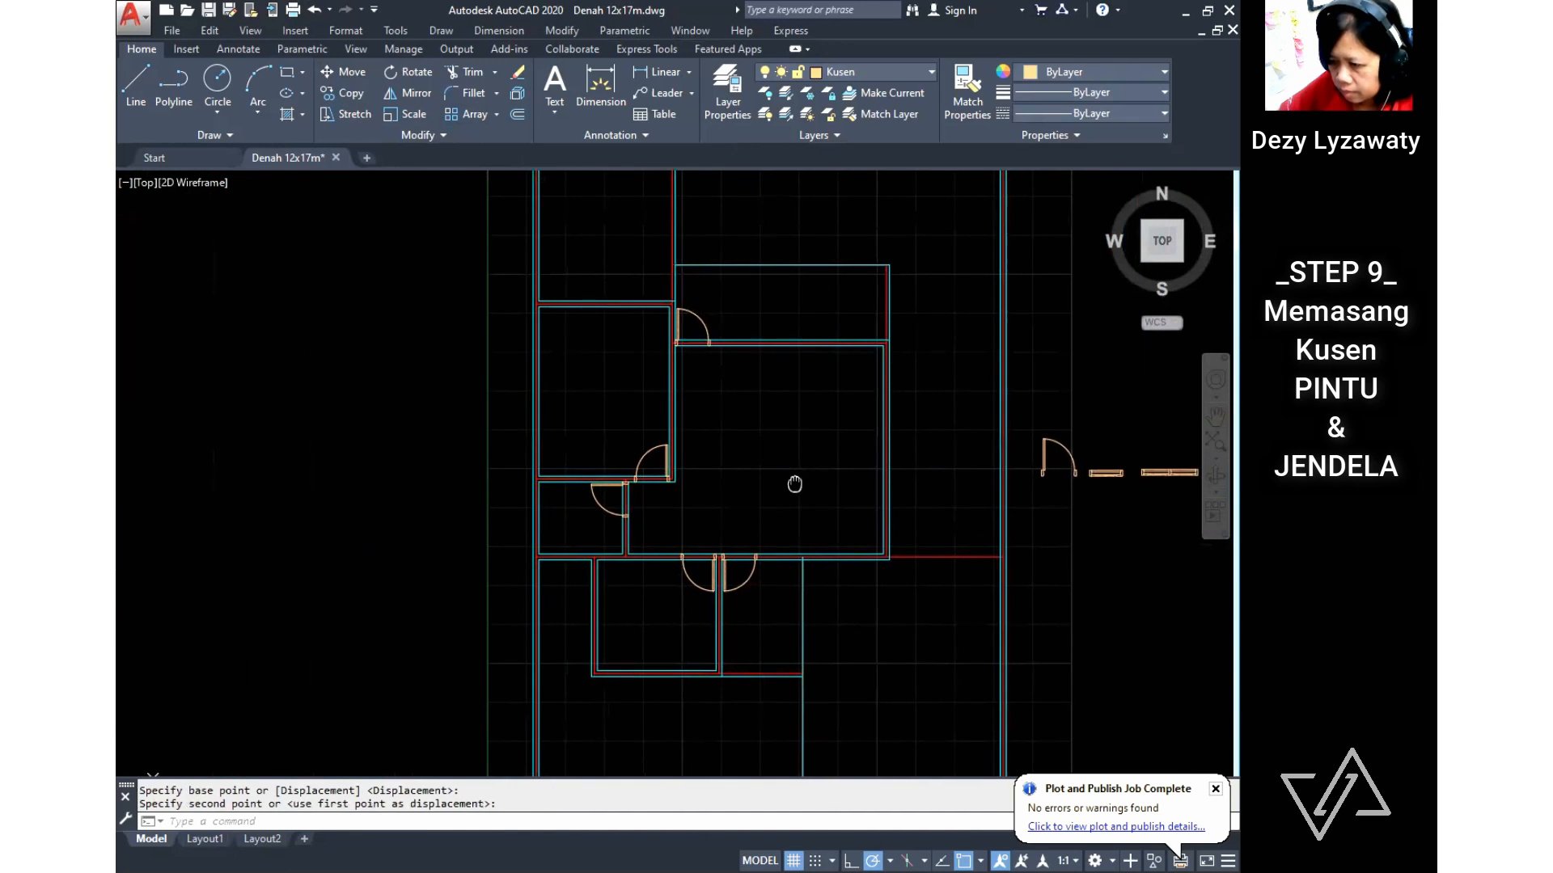
# Step: Copy the single window block into the plan's left part, placing the last copy inside the enclosed room below the central room
pyautogui.moveTo(797, 482); pyautogui.dragTo(465, 485, button='middle')
pyautogui.scroll(4, 737, 469)
pyautogui.click(350, 93)
pyautogui.click(841, 492)
pyautogui.rightClick(778, 458)
pyautogui.click(792, 486)
pyautogui.scroll(-2, 1004, 583)
pyautogui.moveTo(1005, 584); pyautogui.dragTo(1184, 571, button='middle')
pyautogui.moveTo(356, 263); pyautogui.dragTo(572, 352, button='middle')
pyautogui.click(391, 325)
pyautogui.moveTo(461, 677); pyautogui.dragTo(483, 462, button='middle')
pyautogui.moveTo(613, 650); pyautogui.dragTo(587, 555, button='middle')
pyautogui.click(541, 530)
pyautogui.press('Escape')
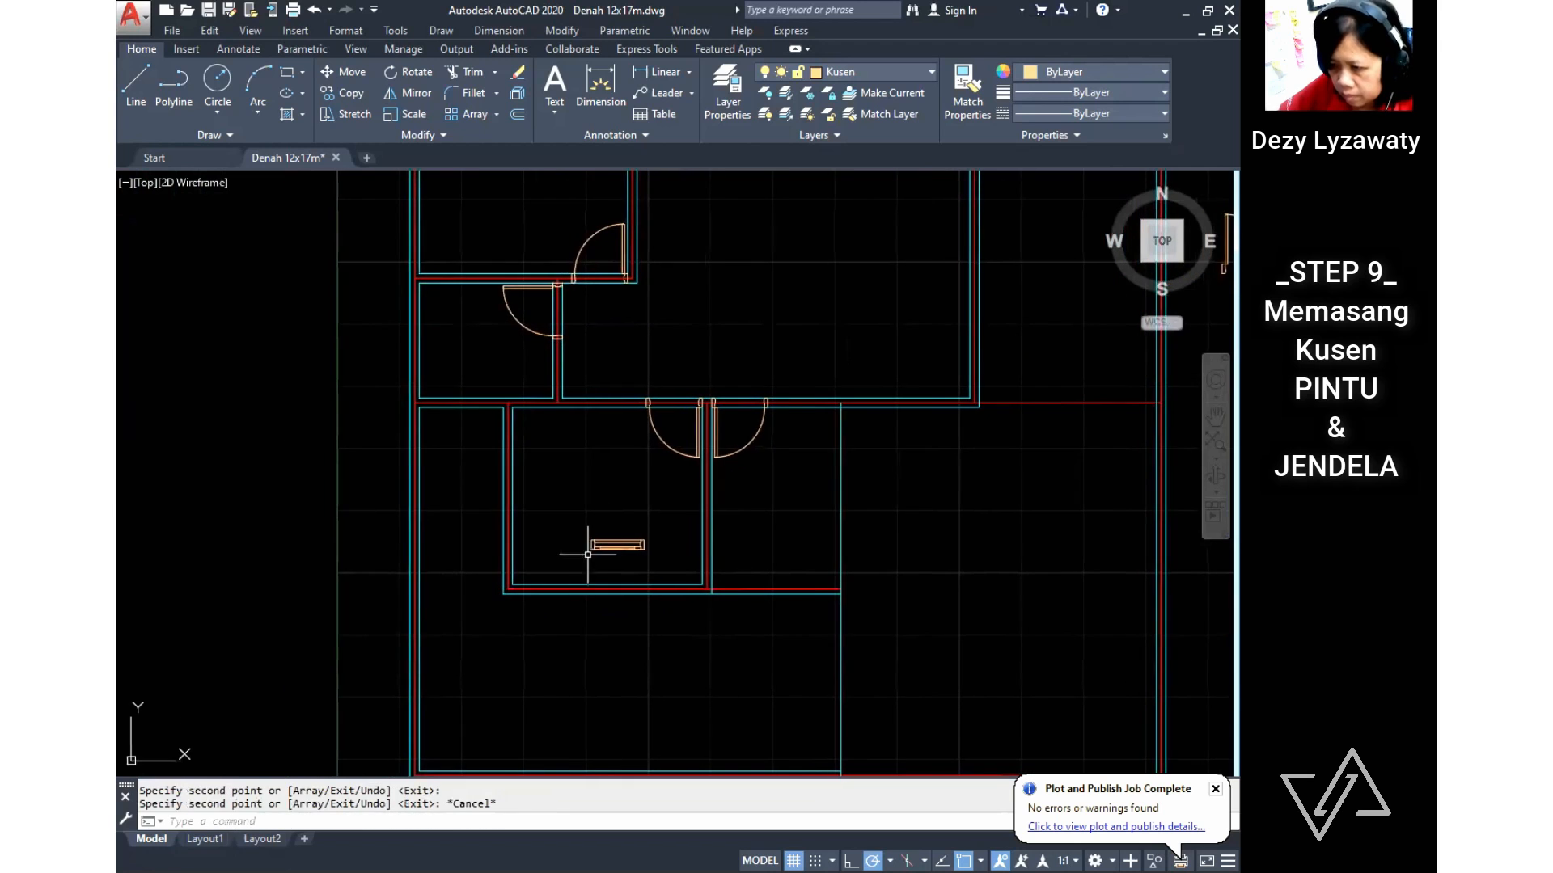
# Step: Move the window copy into the enclosed lower room's bottom wall, centred on the midpoint of the wall's inner line
pyautogui.click(348, 71)
pyautogui.scroll(4, 643, 590)
pyautogui.moveTo(638, 497); pyautogui.dragTo(579, 444)
pyautogui.rightClick(581, 469)
pyautogui.click(581, 469)
pyautogui.click(555, 583)
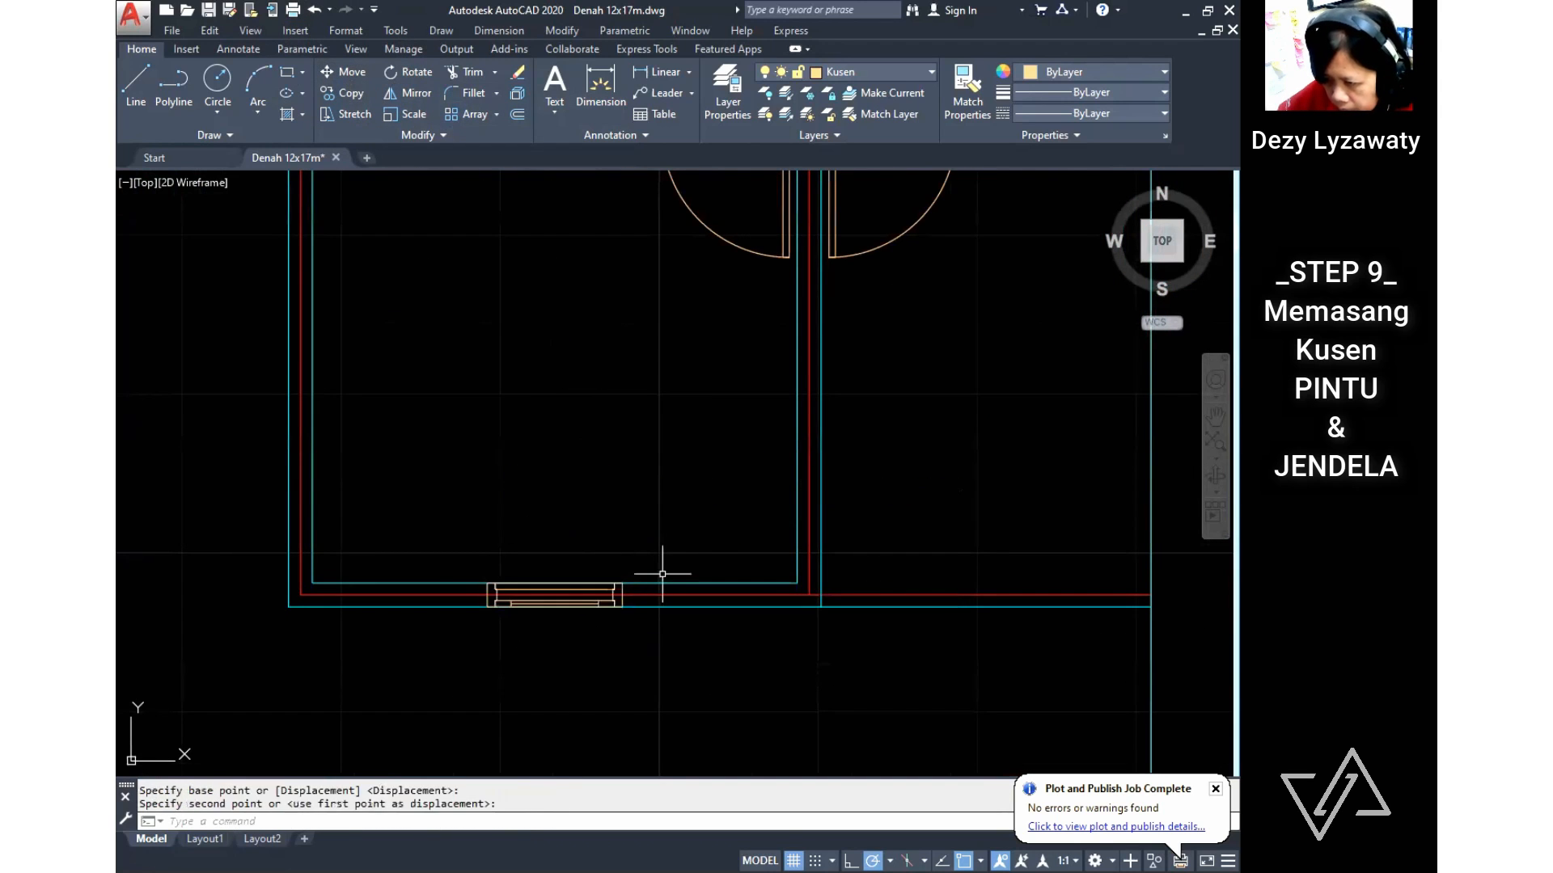
# Step: Copy the lower room's window block to the midpoint of the lower face of the wall below the small left room
pyautogui.moveTo(658, 565); pyautogui.dragTo(707, 571, button='middle')
pyautogui.click(349, 93)
pyautogui.click(602, 600)
pyautogui.rightClick(604, 597)
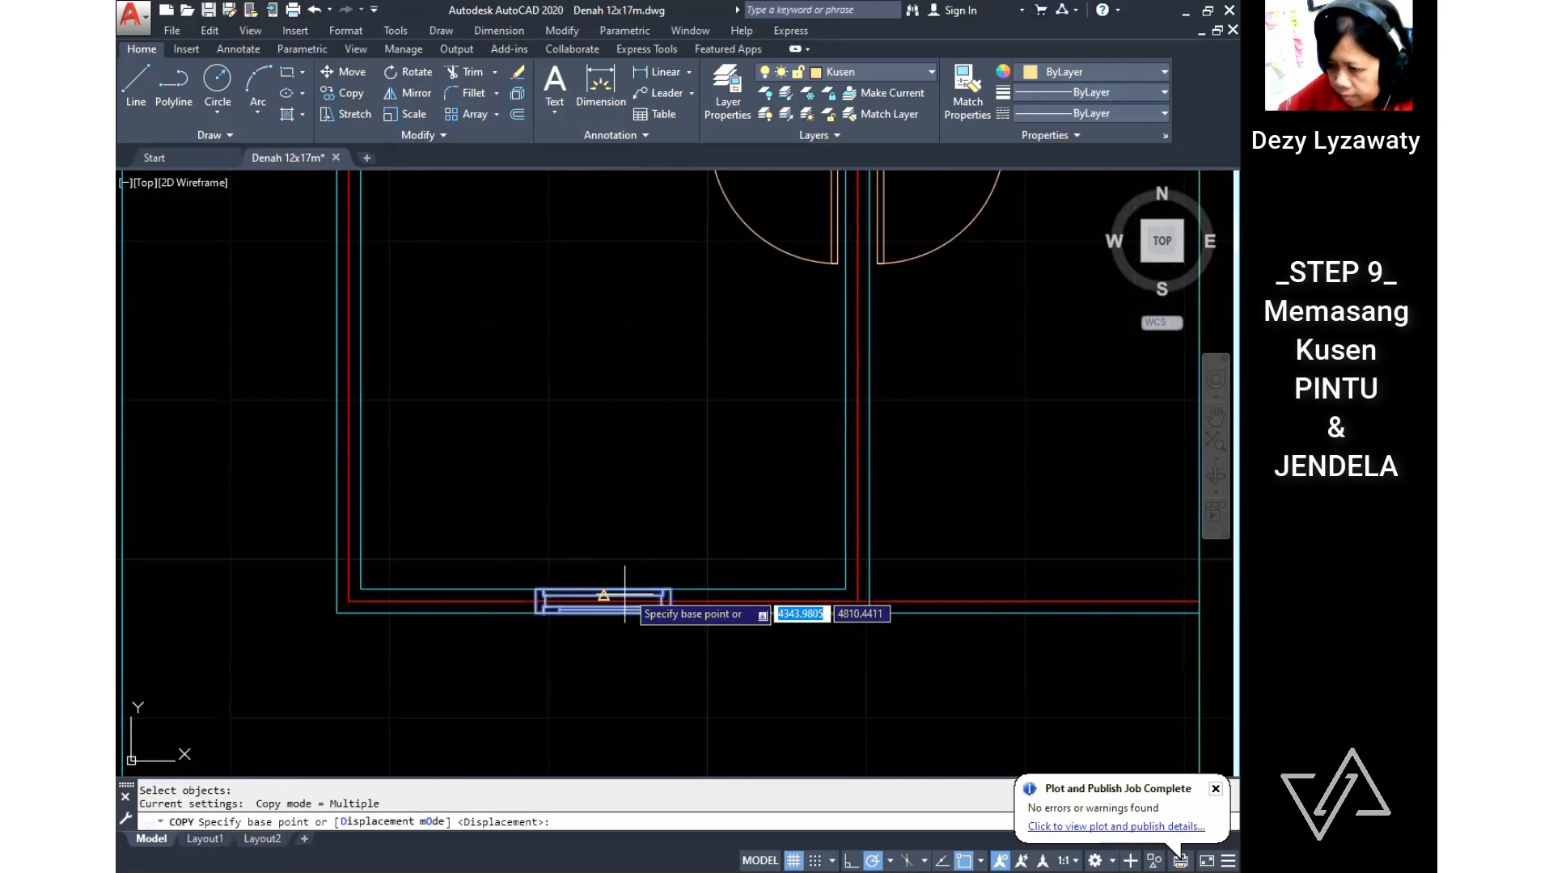
pyautogui.click(604, 591)
pyautogui.moveTo(603, 591); pyautogui.dragTo(905, 832, button='middle')
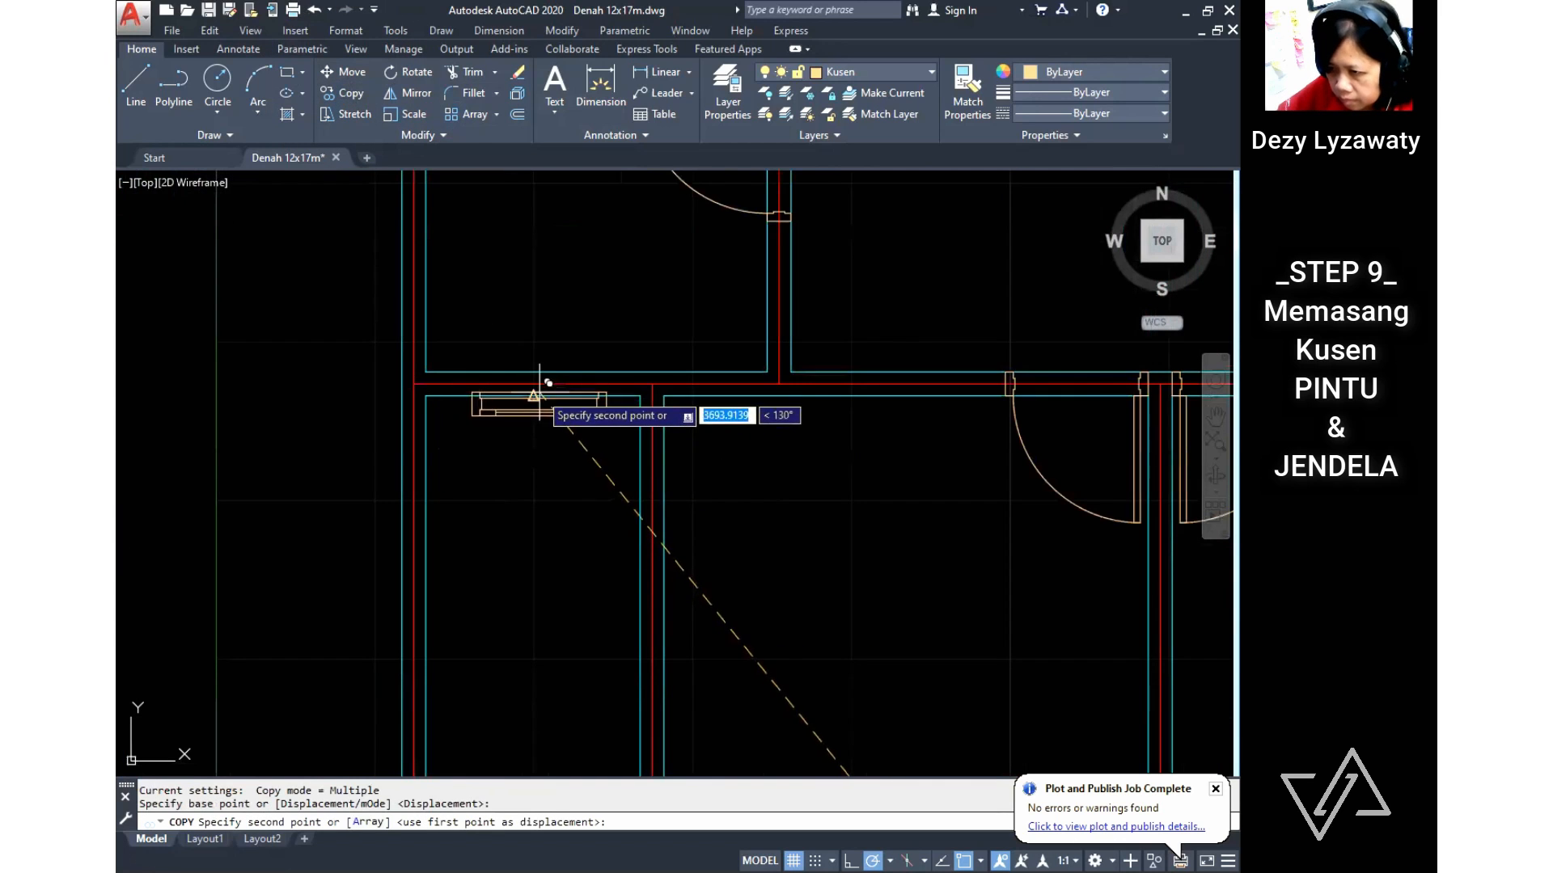
pyautogui.click(533, 396)
pyautogui.press('Escape')
pyautogui.moveTo(566, 428); pyautogui.dragTo(637, 492, button='middle')
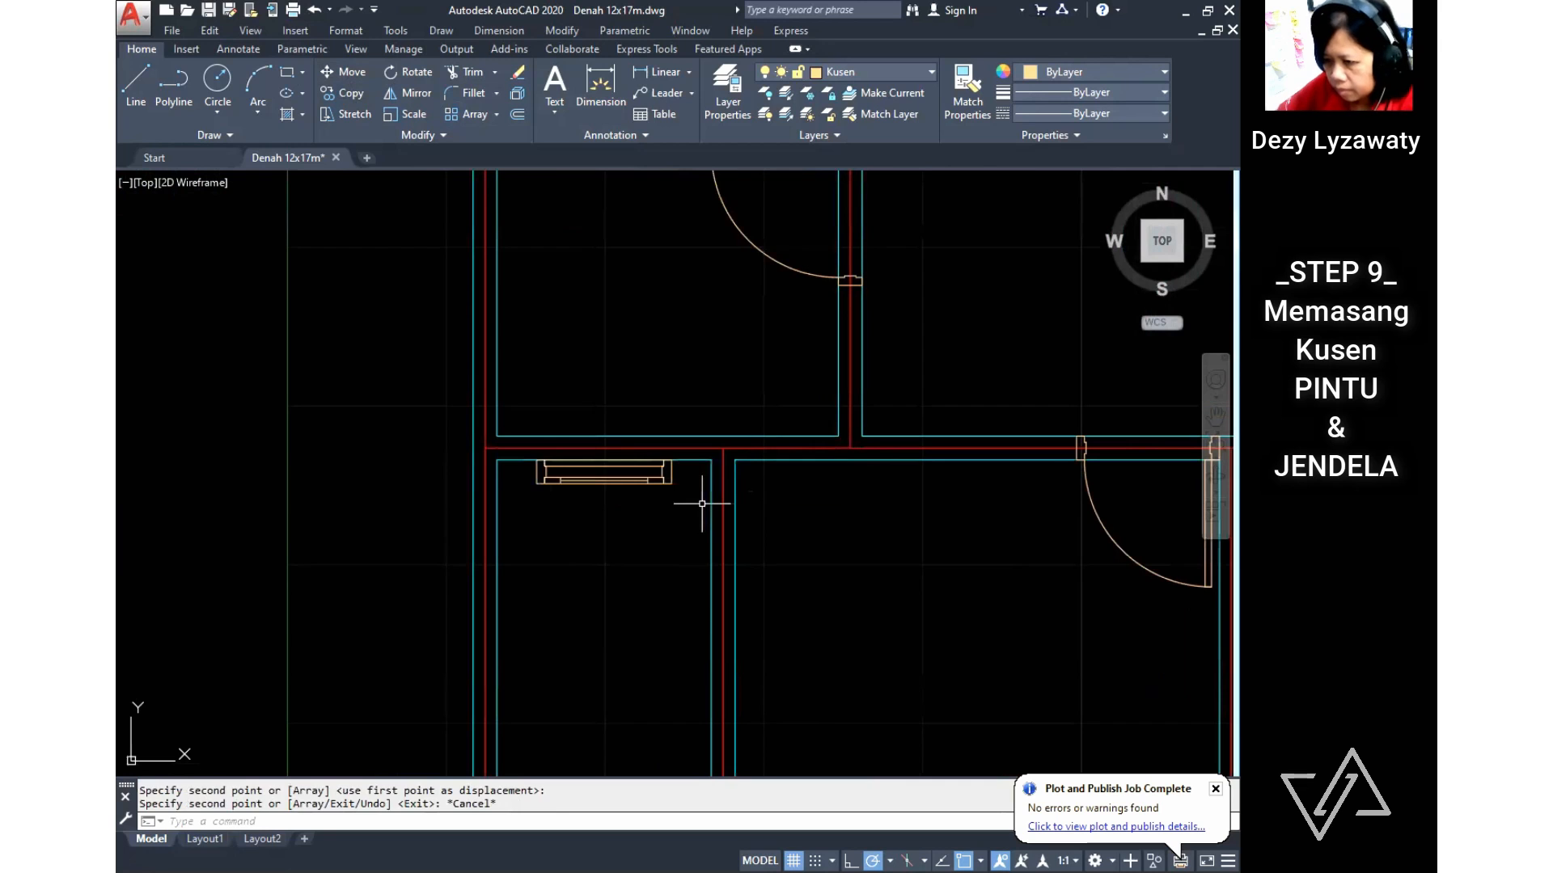
# Step: Move the new window copy straight up so it sits within the small left room's bottom wall
pyautogui.write('m')
pyautogui.press('Return')
pyautogui.moveTo(687, 501); pyautogui.dragTo(659, 475)
pyautogui.press('Return')
pyautogui.click(671, 484)
pyautogui.click(672, 483)
pyautogui.scroll(-5, 672, 484)
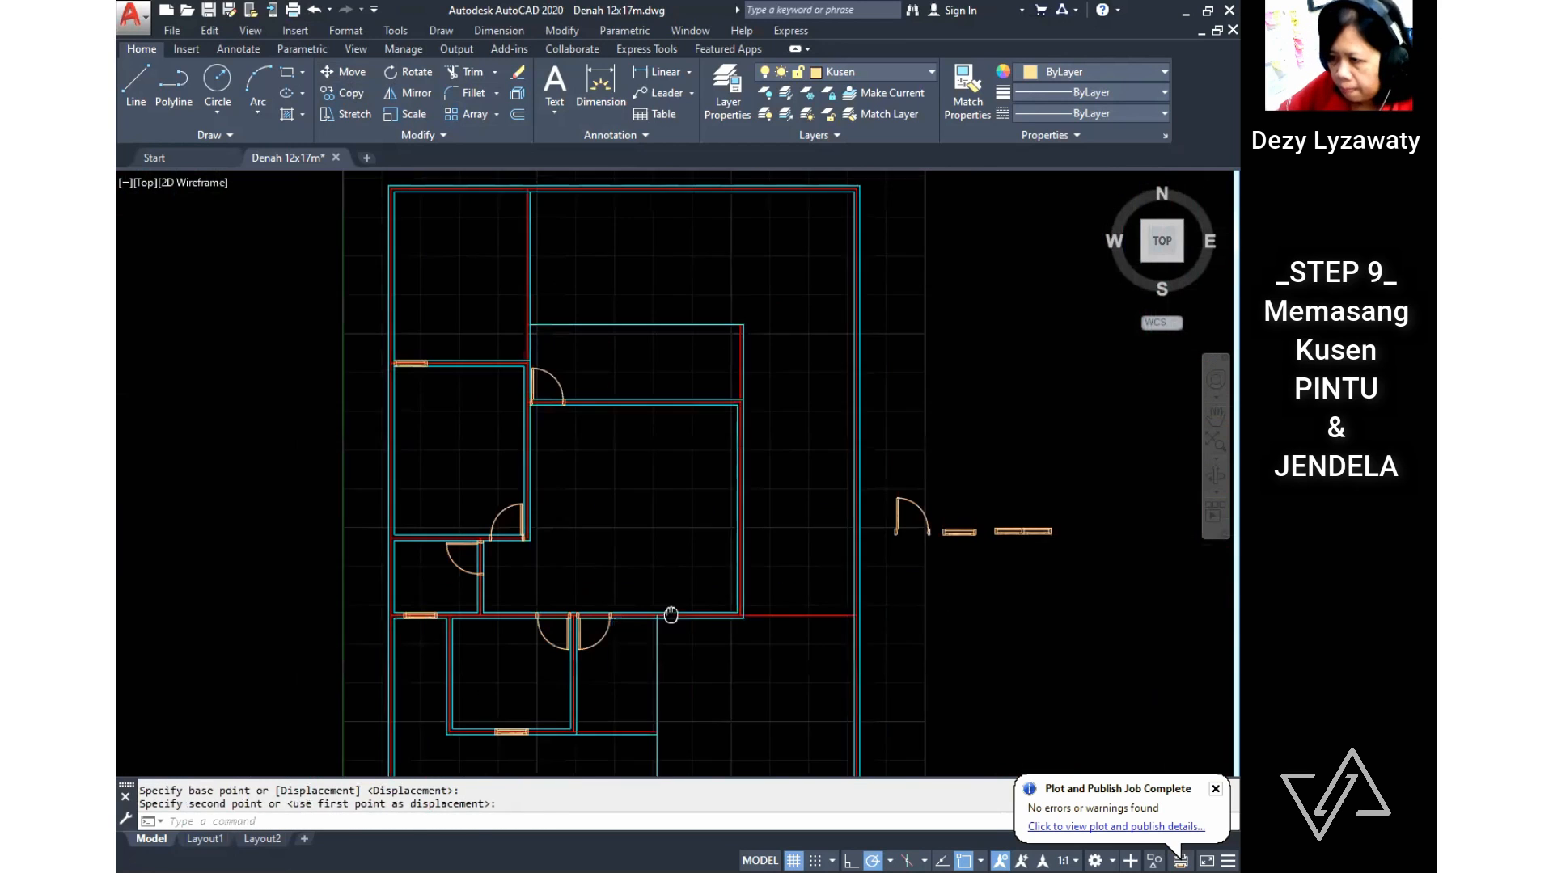
# Step: Copy the loose double window block into the central room's upper wall, directly against the right post of the door
pyautogui.click(346, 96)
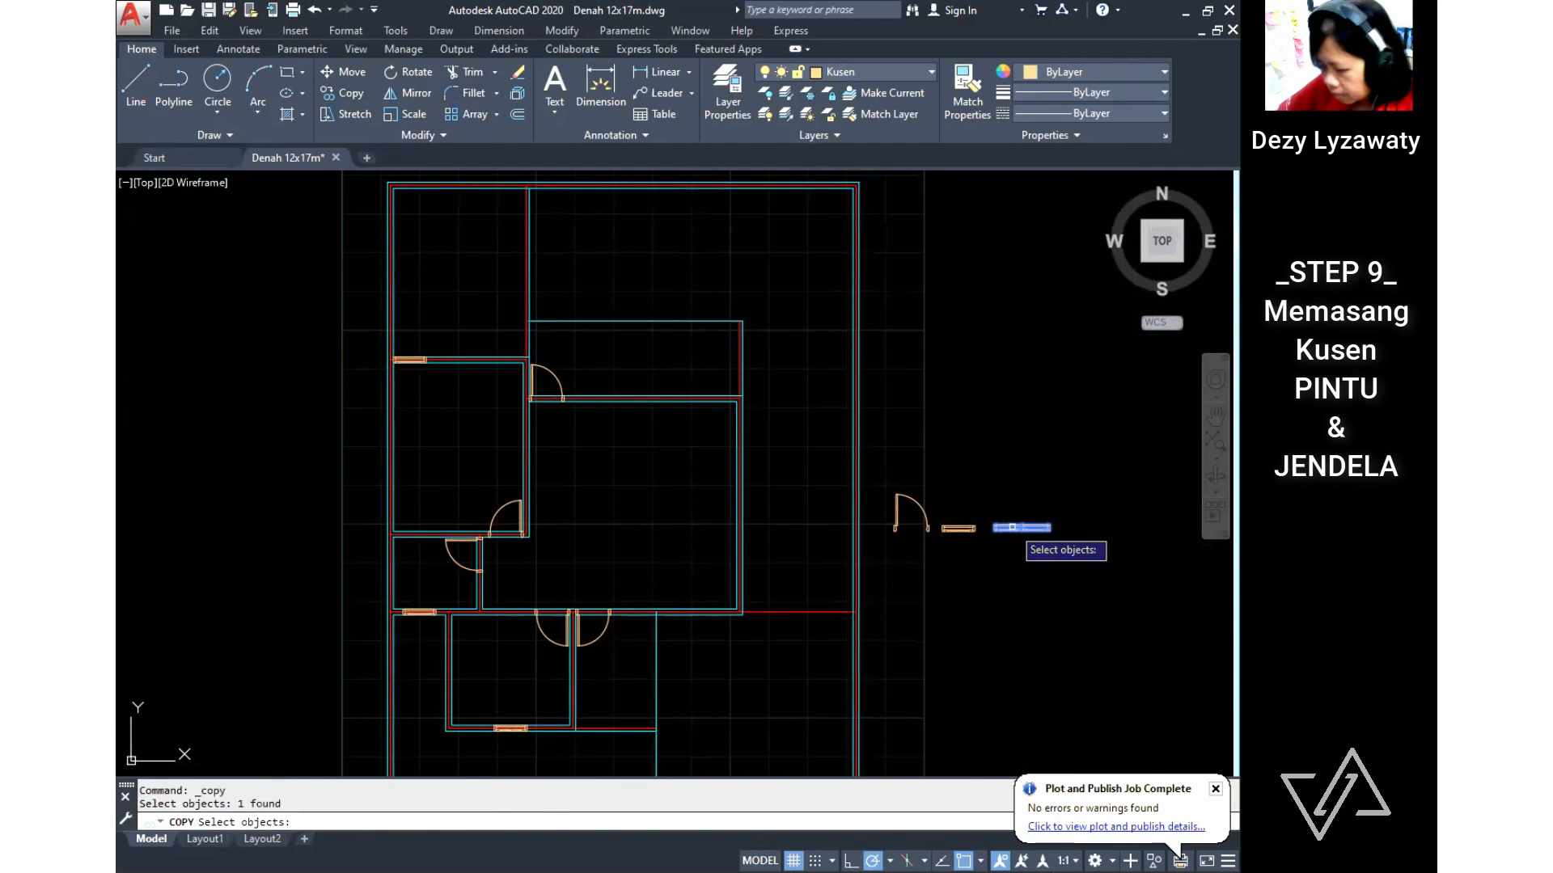
pyautogui.press('Return')
pyautogui.scroll(4, 993, 527)
pyautogui.click(998, 518)
pyautogui.scroll(-3, 998, 518)
pyautogui.moveTo(351, 305); pyautogui.dragTo(671, 502, button='middle')
pyautogui.scroll(2, 670, 501)
pyautogui.click(562, 510)
pyautogui.scroll(-8, 571, 431)
pyautogui.press('Return')
# Step: Copy the double window block into the central room's lower wall, ending at the room's lower-right inner corner
pyautogui.moveTo(1026, 591); pyautogui.dragTo(788, 493, button='middle')
pyautogui.scroll(5, 788, 493)
pyautogui.press('Return')
pyautogui.click(801, 473)
pyautogui.scroll(5, 879, 465)
pyautogui.press('Return')
pyautogui.click(865, 450)
pyautogui.scroll(-4, 1033, 463)
pyautogui.moveTo(242, 696); pyautogui.dragTo(704, 602, button='middle')
pyautogui.scroll(2, 703, 603)
pyautogui.click(600, 570)
pyautogui.scroll(-4, 727, 590)
pyautogui.press('Return')
pyautogui.scroll(-2, 621, 635)
# Step: Trim the wall lines between the posts of the door in the central room's upper wall, using the door frame as cutting edge
pyautogui.moveTo(393, 366); pyautogui.dragTo(612, 332, button='middle')
pyautogui.scroll(2, 612, 333)
pyautogui.moveTo(763, 322); pyautogui.dragTo(692, 279, button='middle')
pyautogui.click(569, 32)
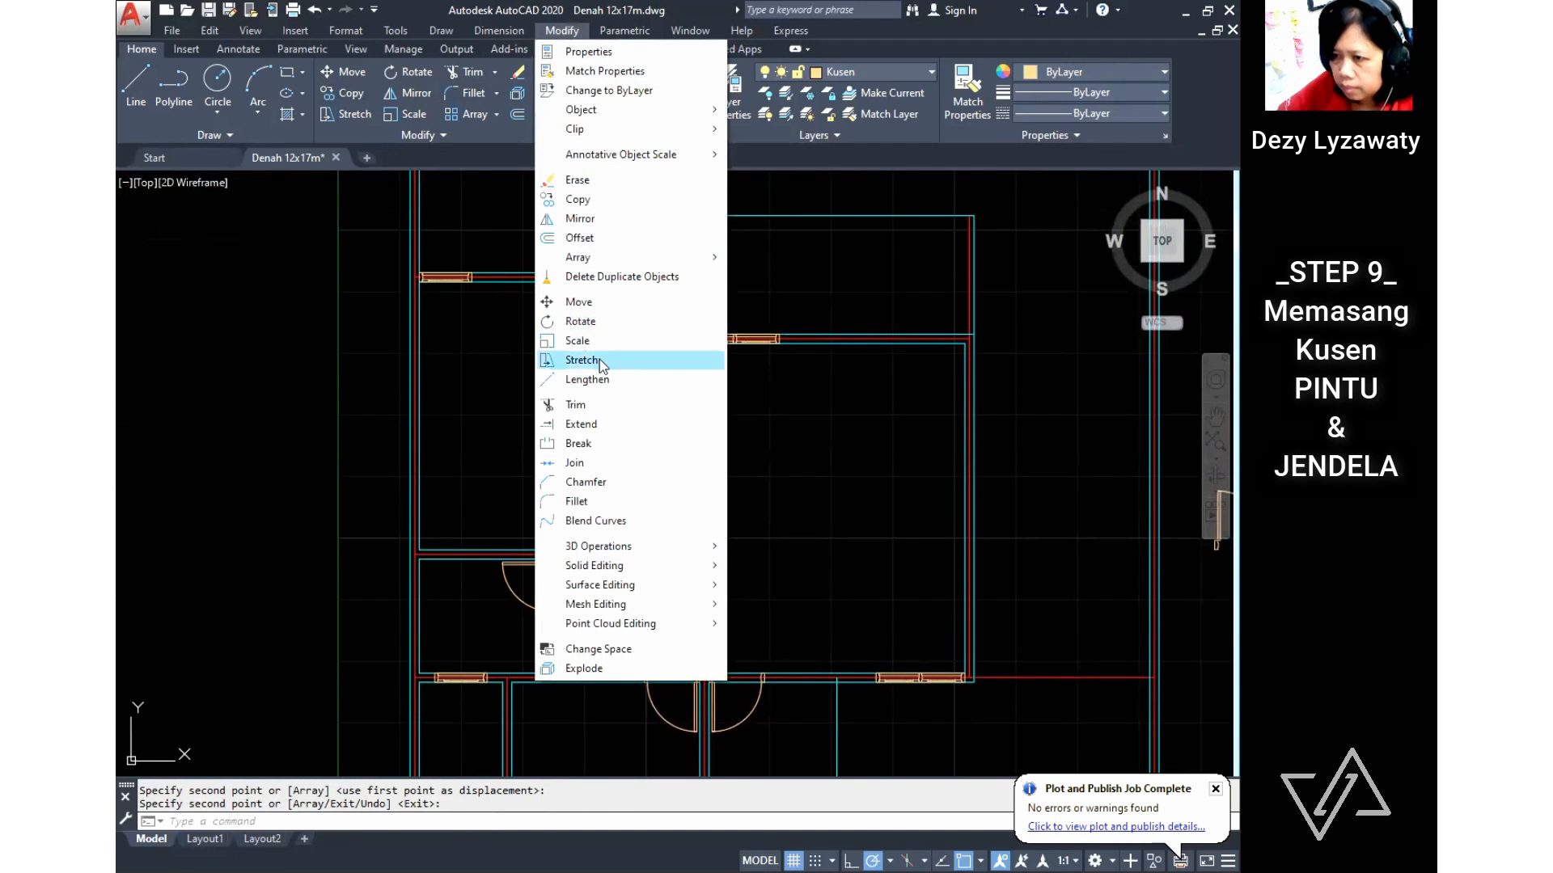
pyautogui.click(590, 399)
pyautogui.scroll(5, 650, 364)
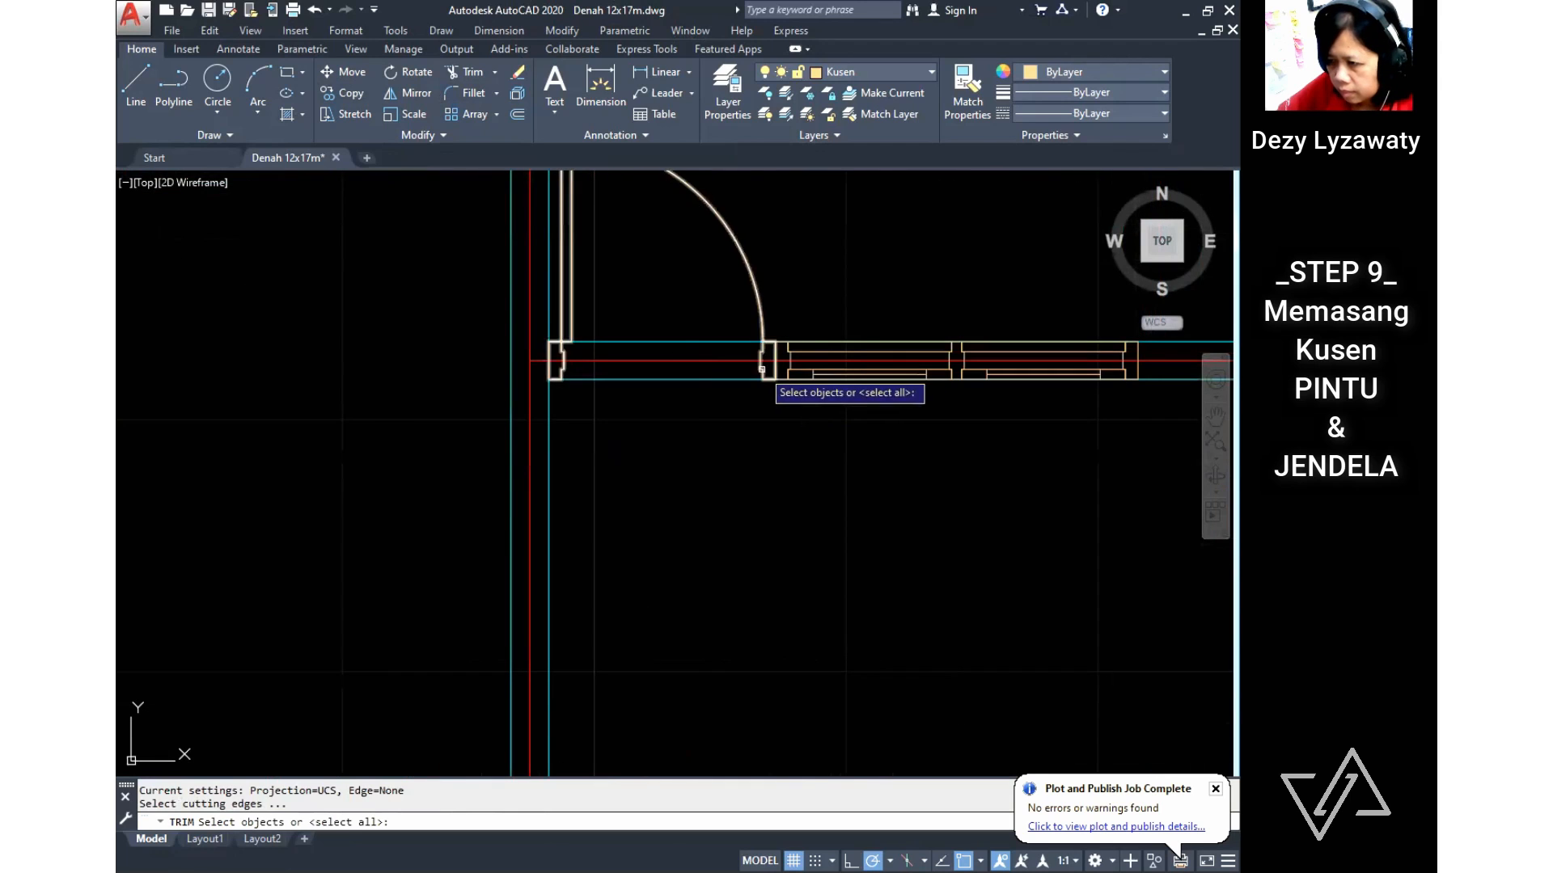
pyautogui.click(764, 360)
pyautogui.press('Return')
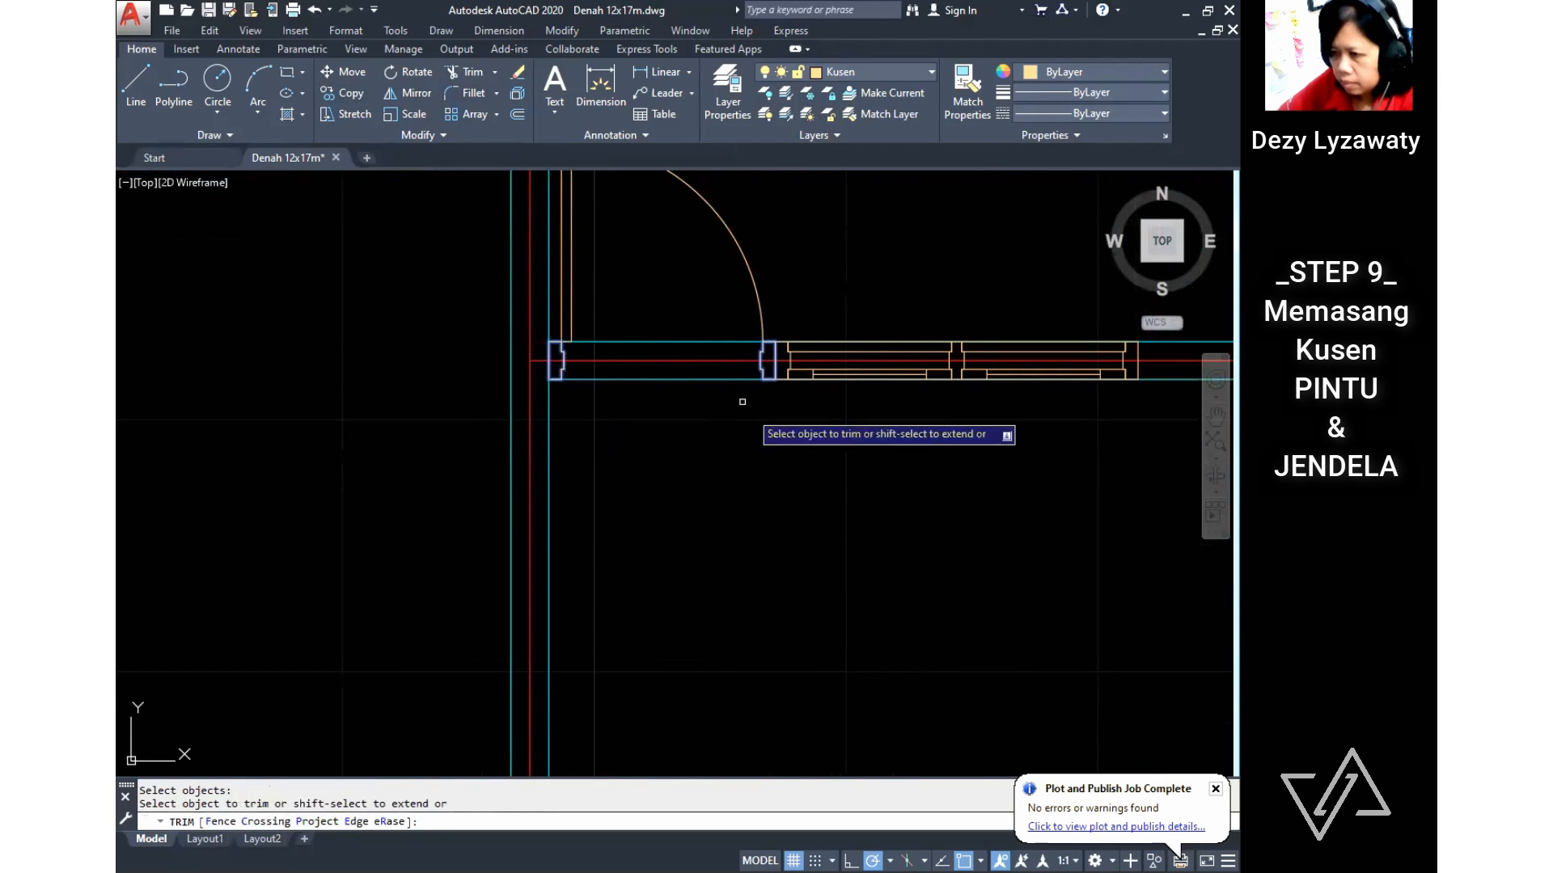
pyautogui.scroll(-5, 718, 395)
pyautogui.press('Return')
# Step: Trim the wall lines between the posts of the right-hand door in the central room's lower wall
pyautogui.scroll(2, 722, 597)
pyautogui.moveTo(722, 597)
pyautogui.mouseDown(button='middle')
pyautogui.moveTo(704, 503)
pyautogui.moveTo(701, 525)
pyautogui.mouseUp(button='middle')
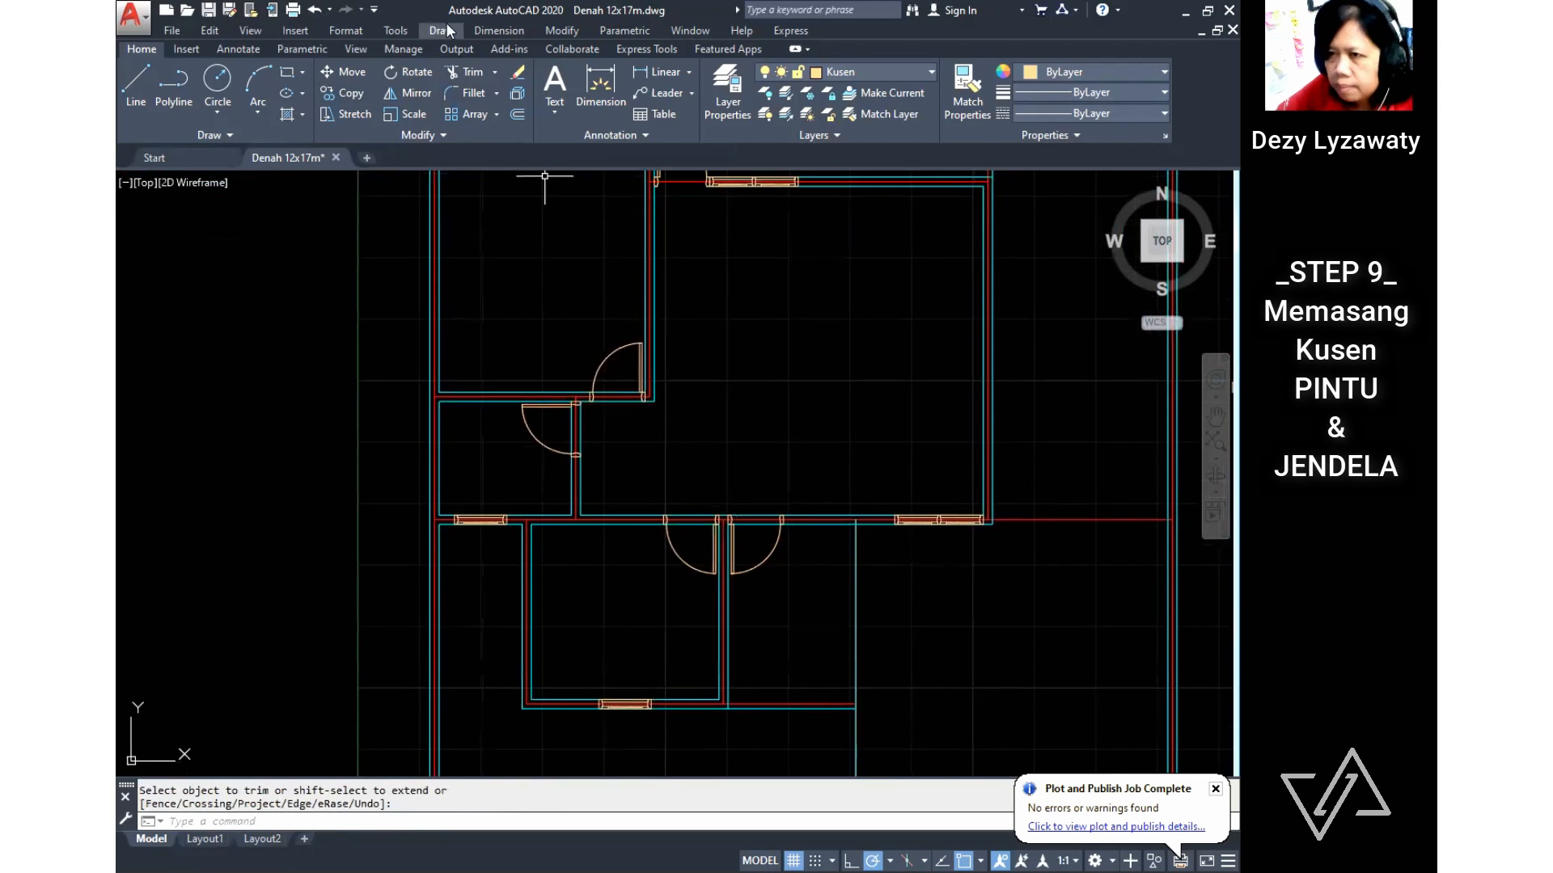
pyautogui.click(545, 31)
pyautogui.click(594, 404)
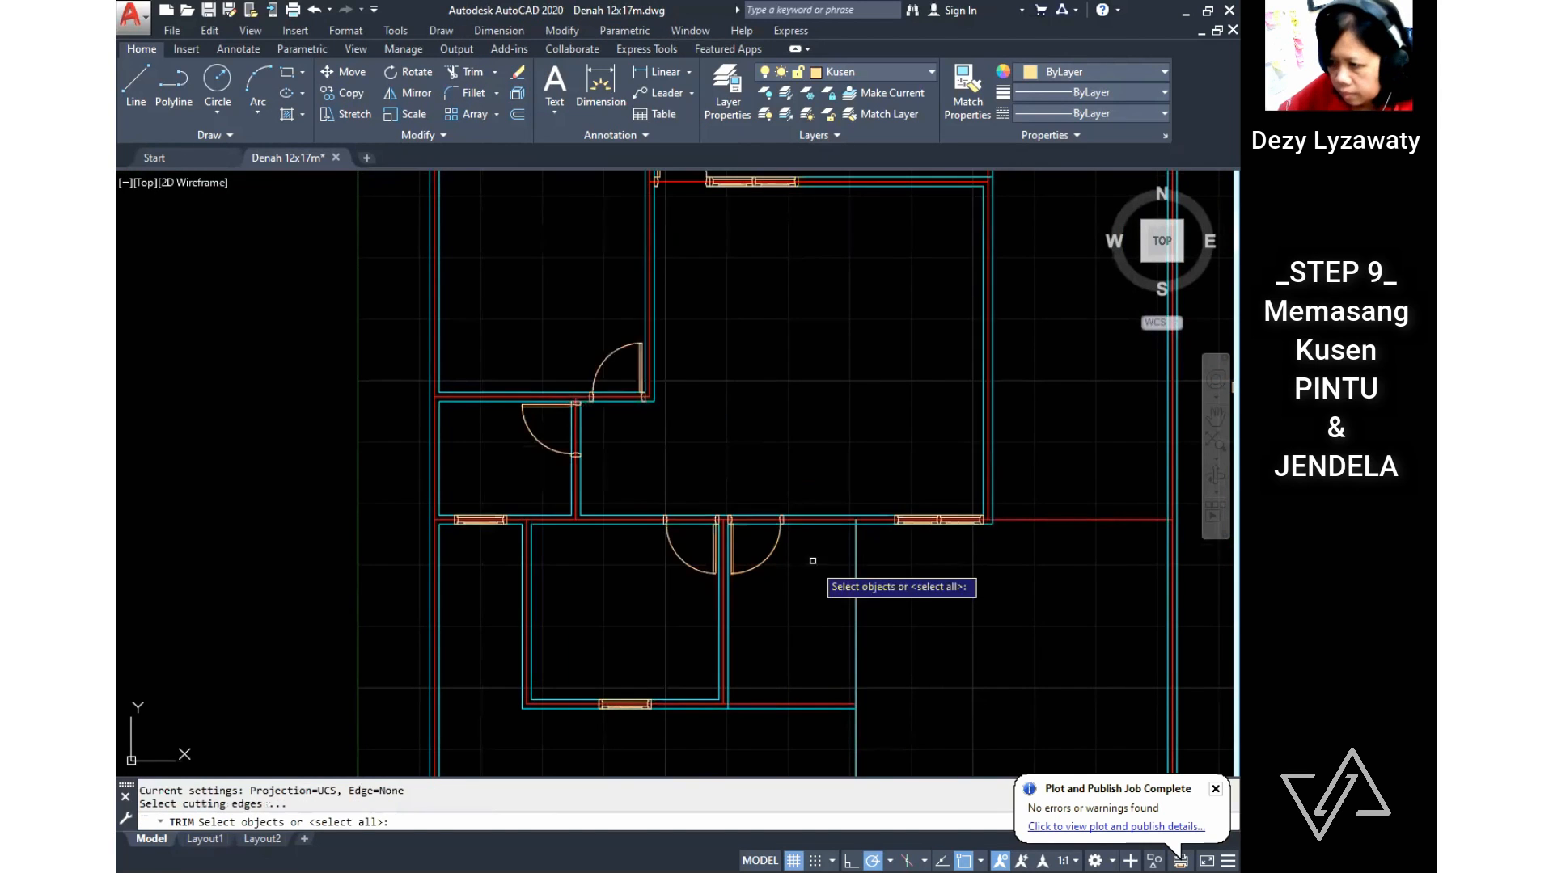
pyautogui.scroll(5, 790, 479)
pyautogui.click(777, 473)
pyautogui.click(553, 470)
pyautogui.press('Return')
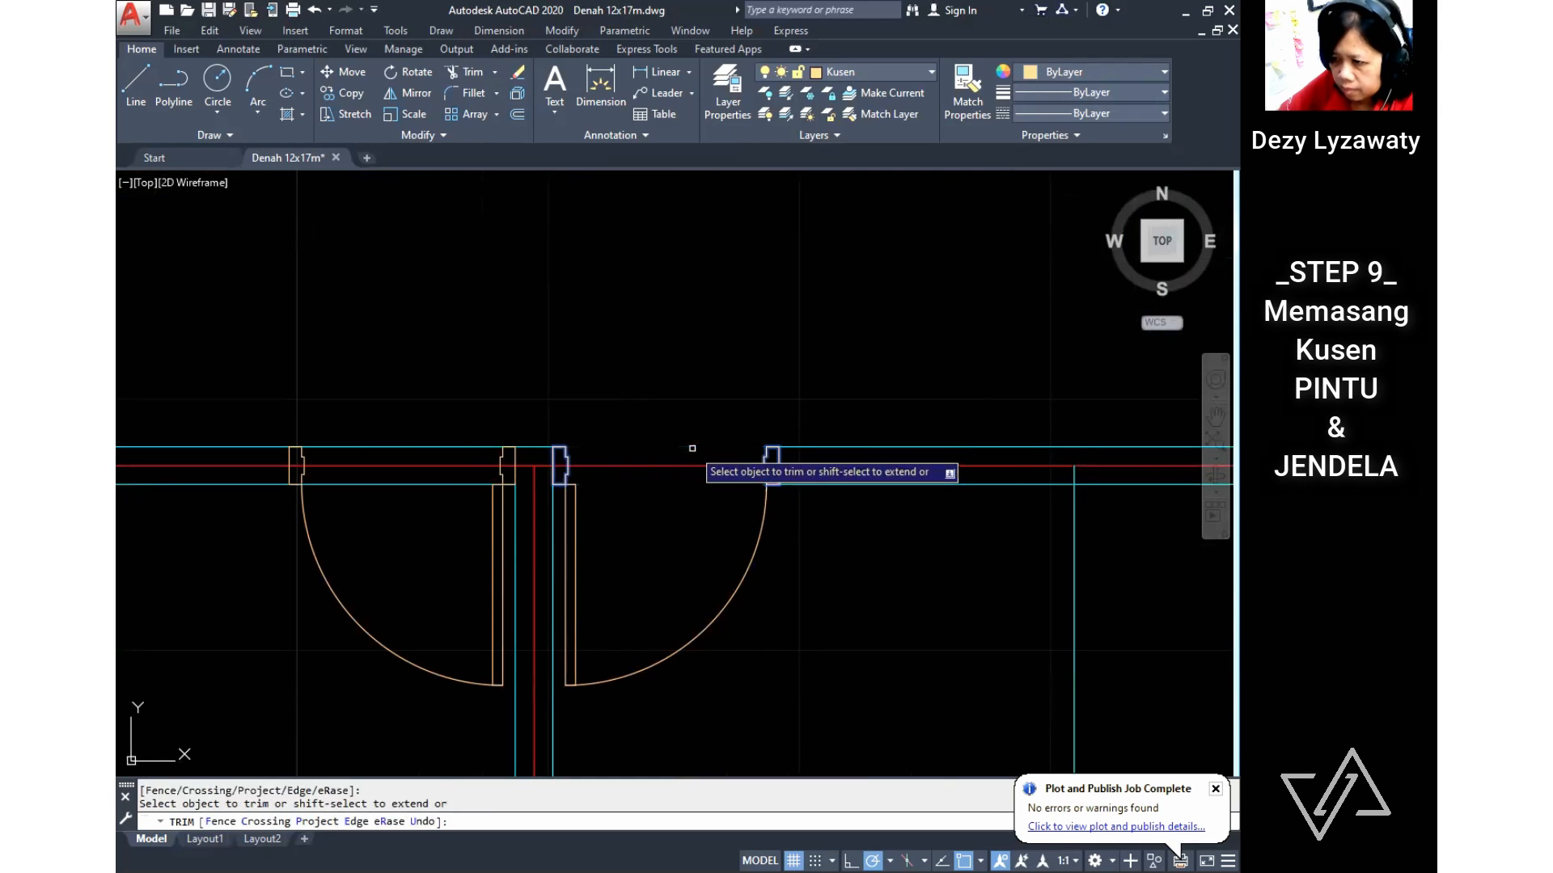
pyautogui.click(692, 448)
pyautogui.press('Return')
# Step: Trim the wall lines between the posts of the left-hand door in the central room's lower wall
pyautogui.moveTo(503, 474); pyautogui.dragTo(645, 457, button='middle')
pyautogui.press('Return')
pyautogui.click(643, 456)
pyautogui.click(443, 461)
pyautogui.press('Return')
pyautogui.click(584, 467)
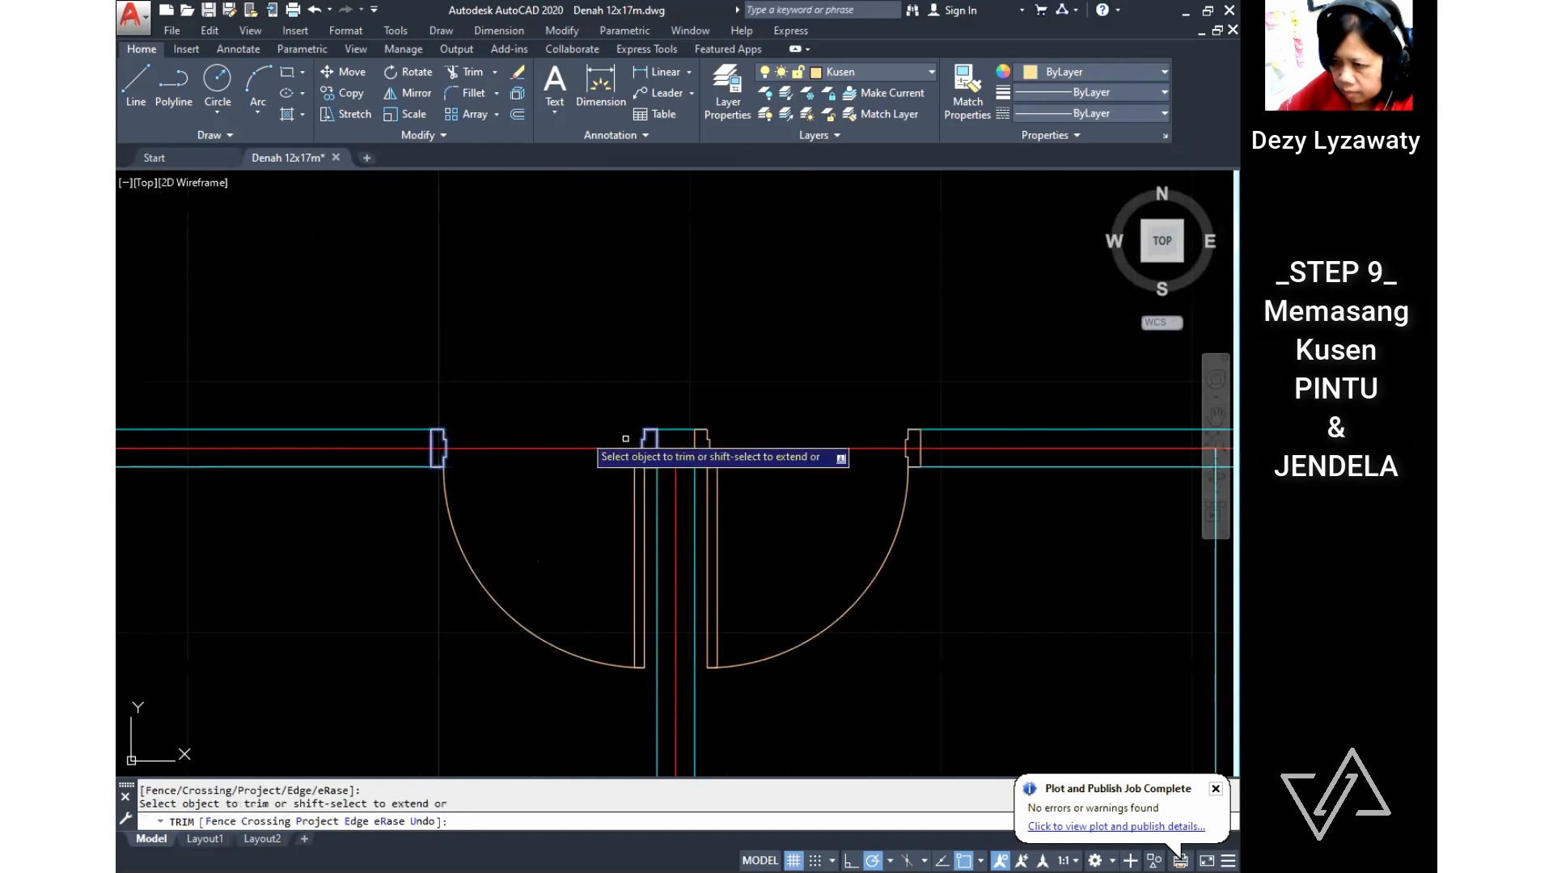
pyautogui.scroll(-5, 625, 438)
pyautogui.press('Return')
# Step: Trim the vertical wall's lines between the posts of the small left room's door
pyautogui.press('Return')
pyautogui.scroll(6, 645, 512)
pyautogui.click(604, 454)
pyautogui.click(616, 249)
pyautogui.press('Return')
pyautogui.click(624, 288)
pyautogui.click(585, 303)
pyautogui.press('Return')
pyautogui.moveTo(890, 241); pyautogui.dragTo(788, 514, button='middle')
pyautogui.press('Return')
pyautogui.click(771, 503)
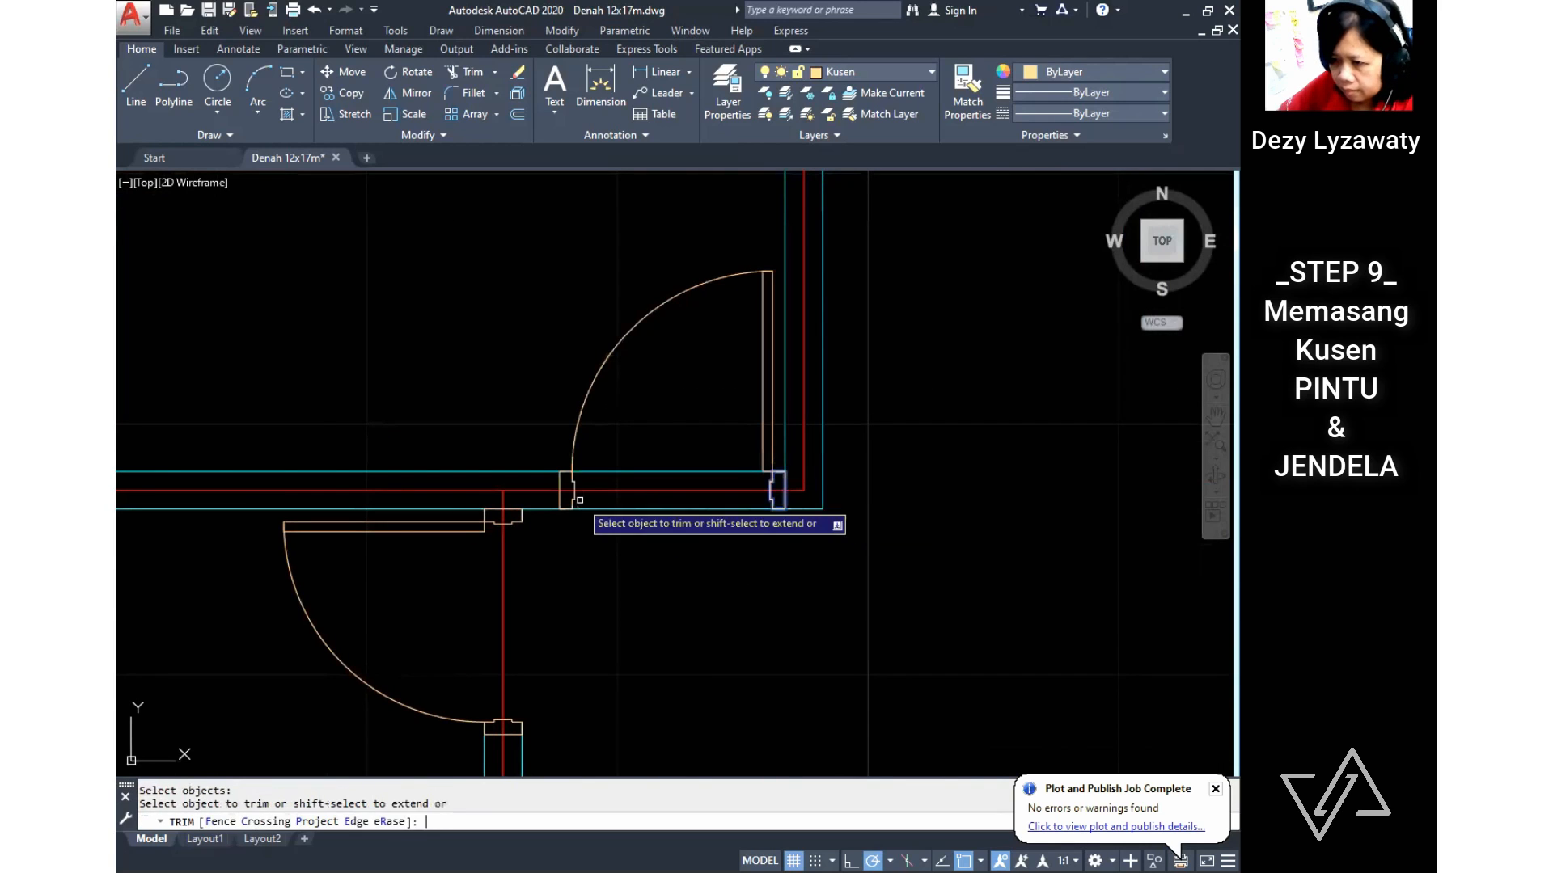
pyautogui.press('Escape')
# Step: Trim the wall lines between the posts of the upper-left room's bottom door and save the drawing
pyautogui.rightClick(628, 381)
pyautogui.click(665, 396)
pyautogui.click(769, 504)
pyautogui.click(575, 502)
pyautogui.rightClick(626, 487)
pyautogui.click(637, 471)
pyautogui.scroll(-6, 638, 469)
pyautogui.rightClick(738, 444)
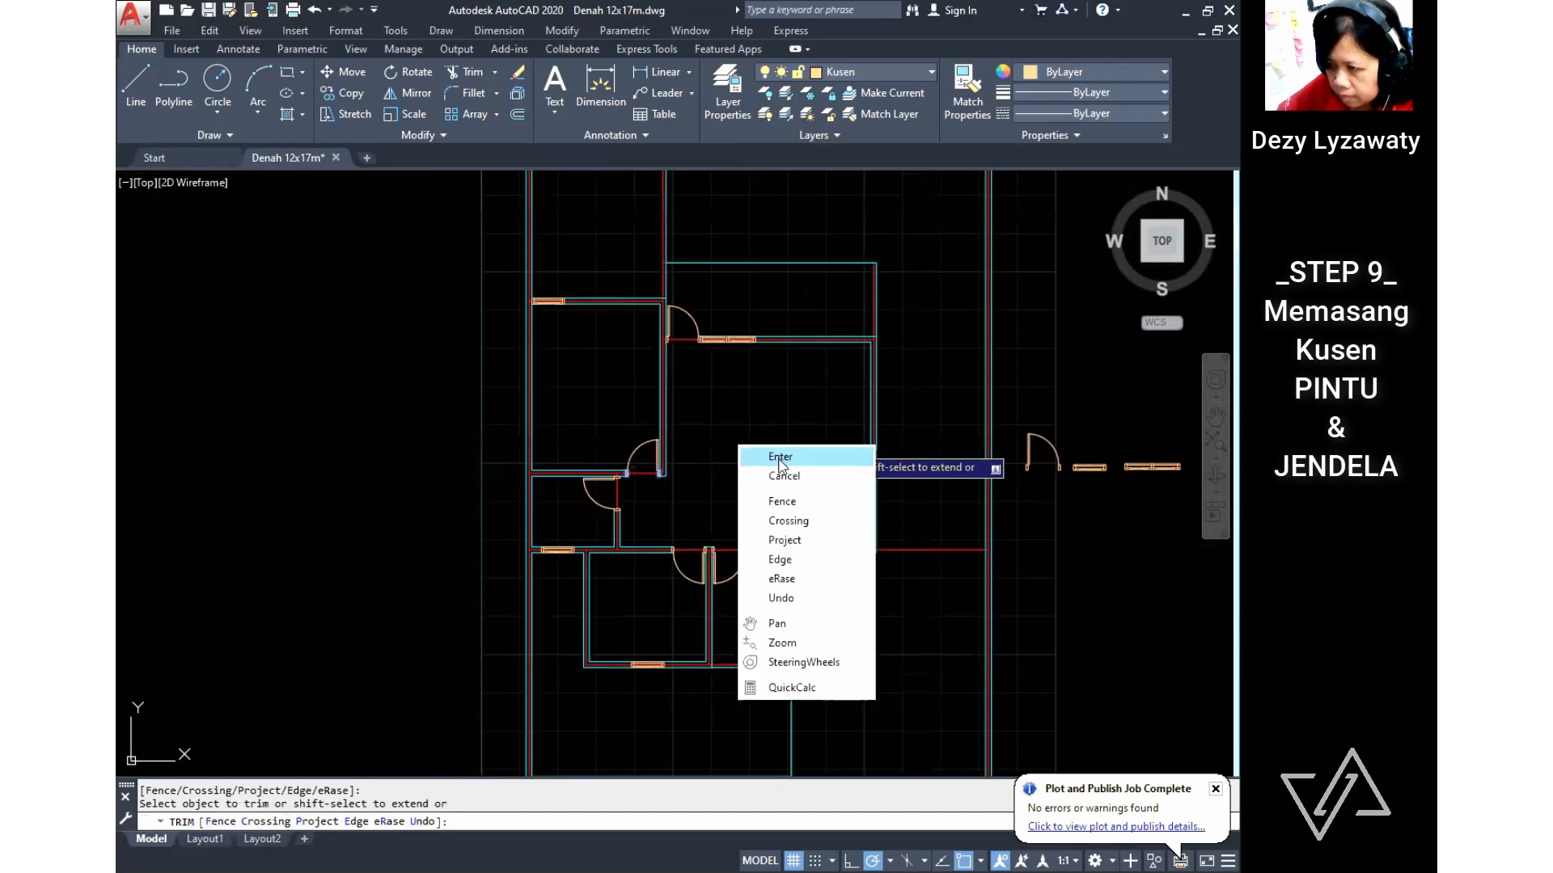
pyautogui.click(781, 458)
pyautogui.scroll(-3, 710, 485)
pyautogui.hotkey('ctrl', 's')
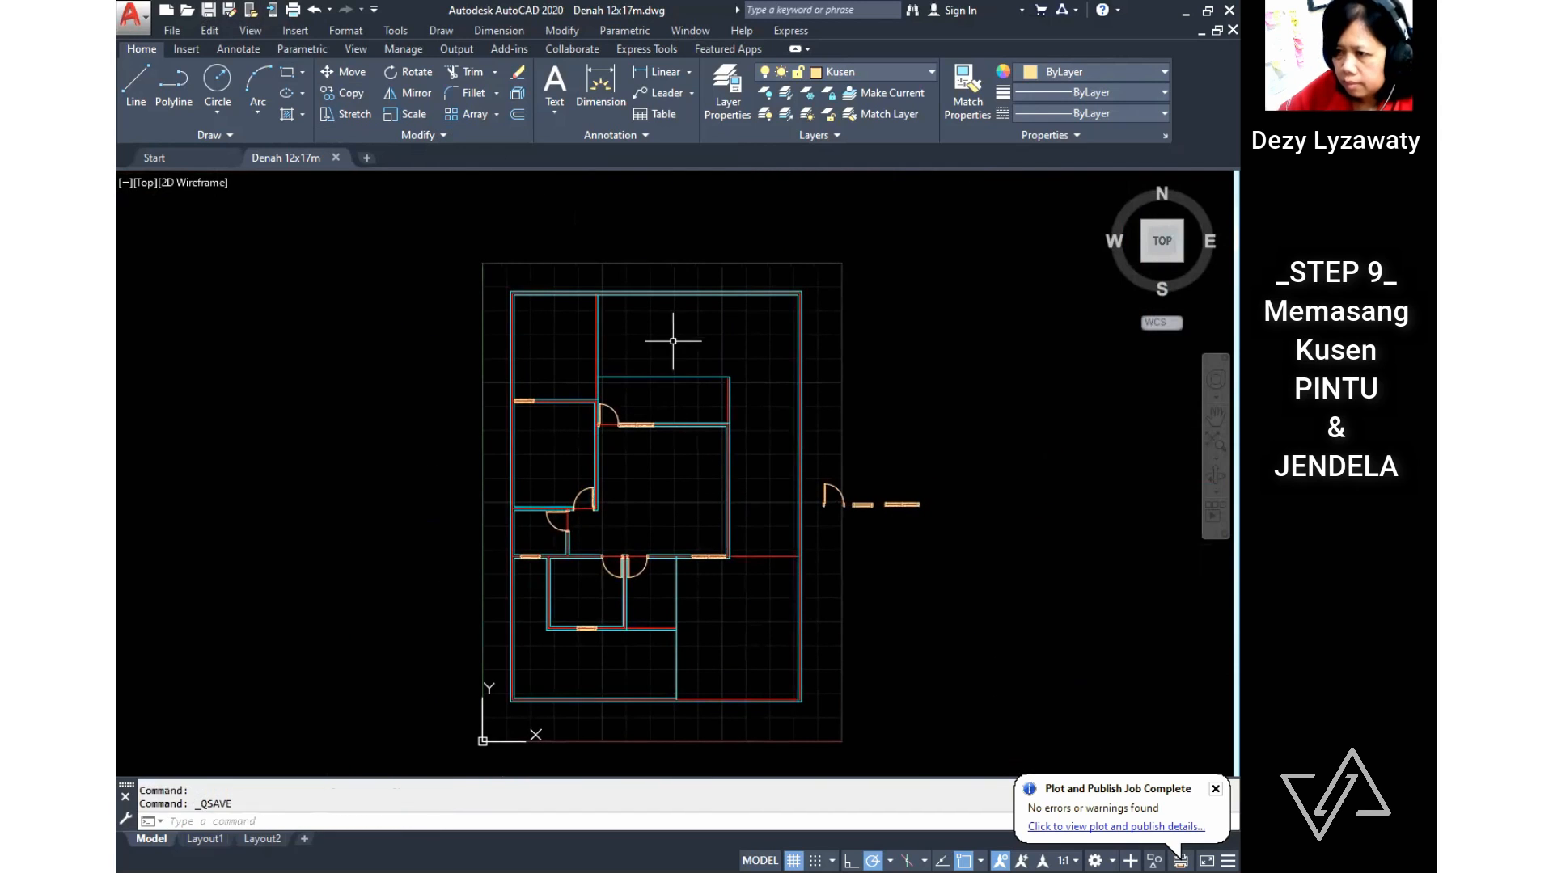
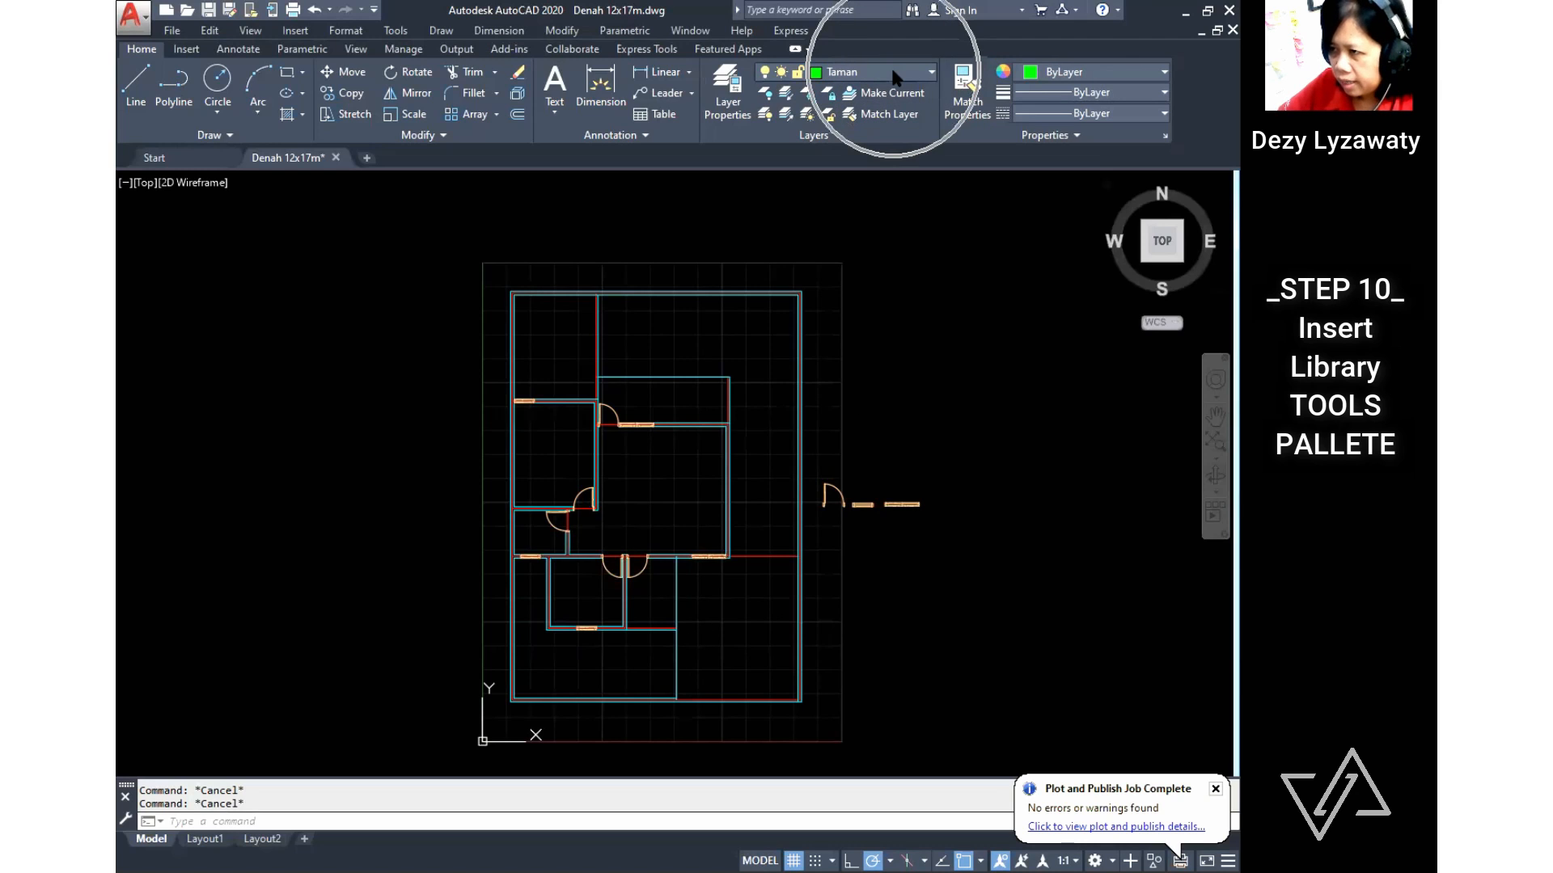
# Step: With Taman as the current layer, insert the Trees - Metric block from the Architectural tool palette outside the plan, above the loose door
pyautogui.click(922, 71)
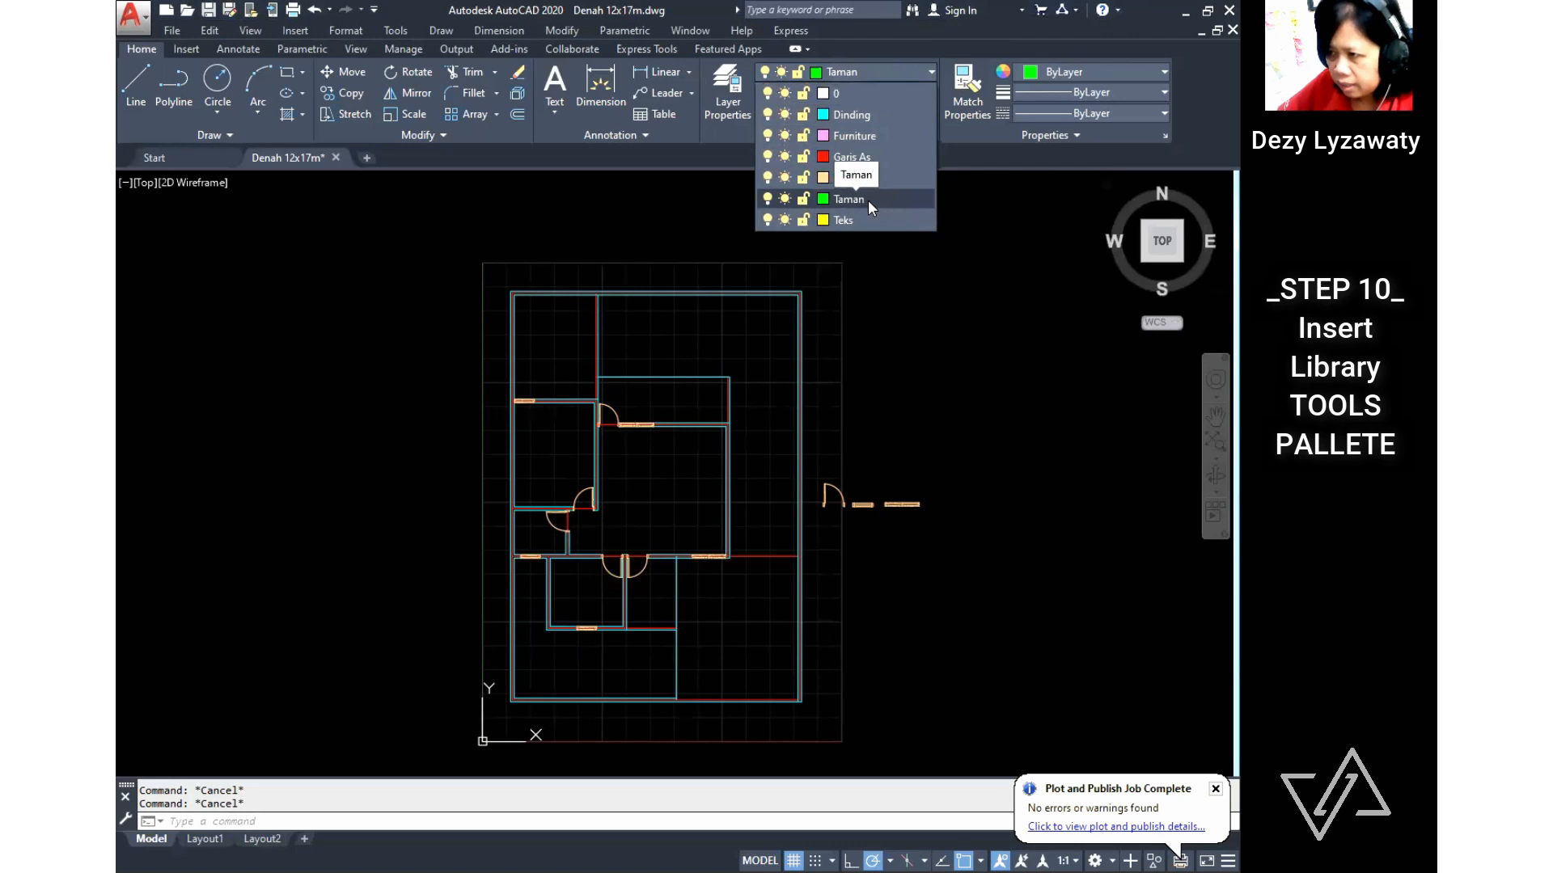
pyautogui.click(867, 200)
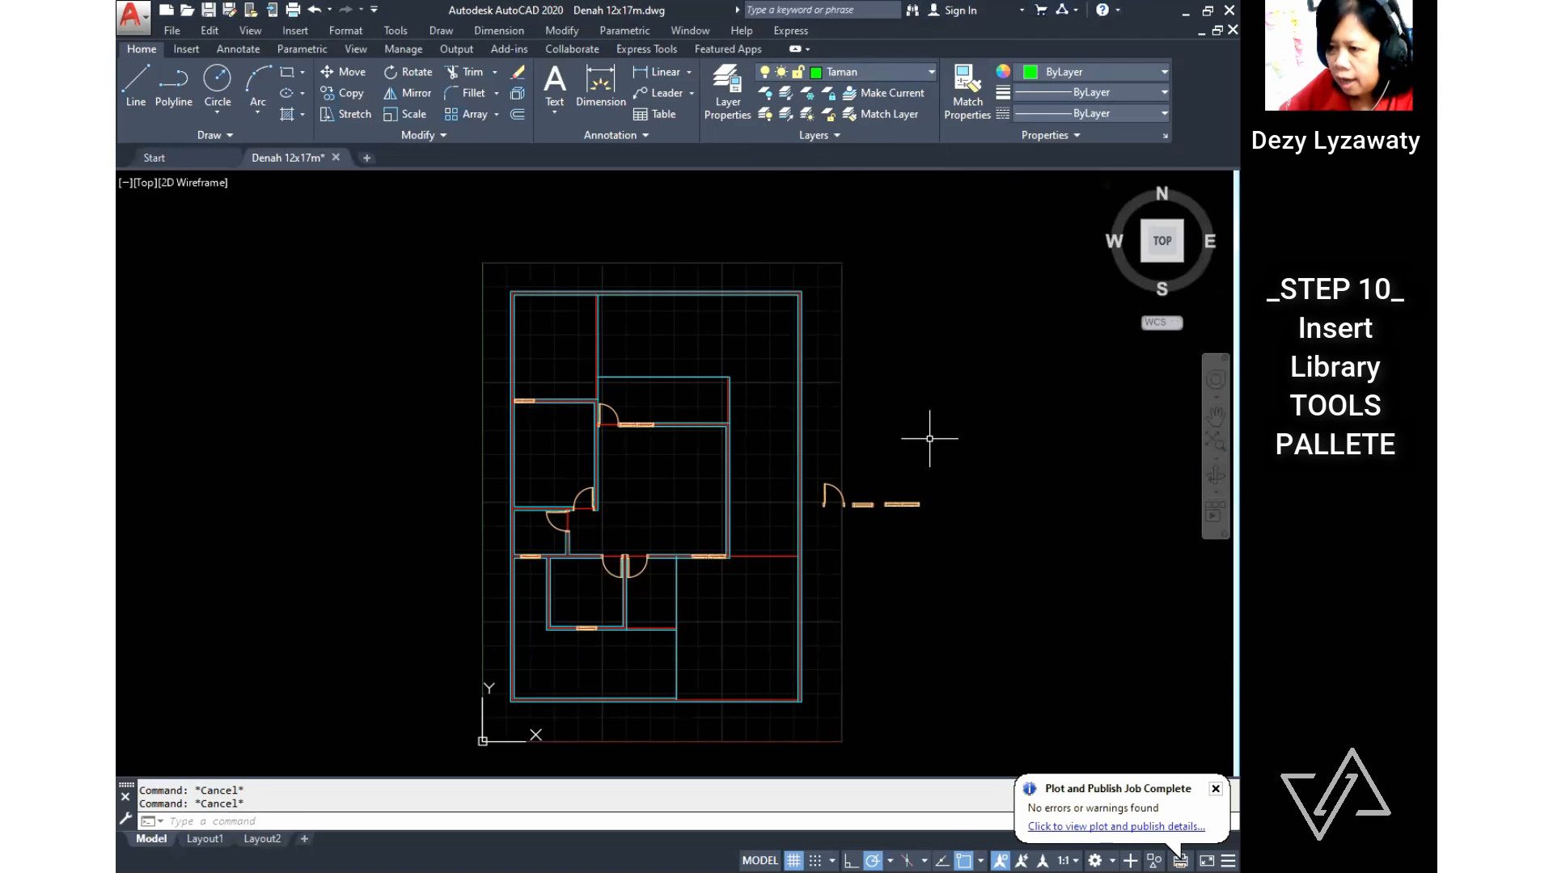
pyautogui.hotkey('ctrl', '3')
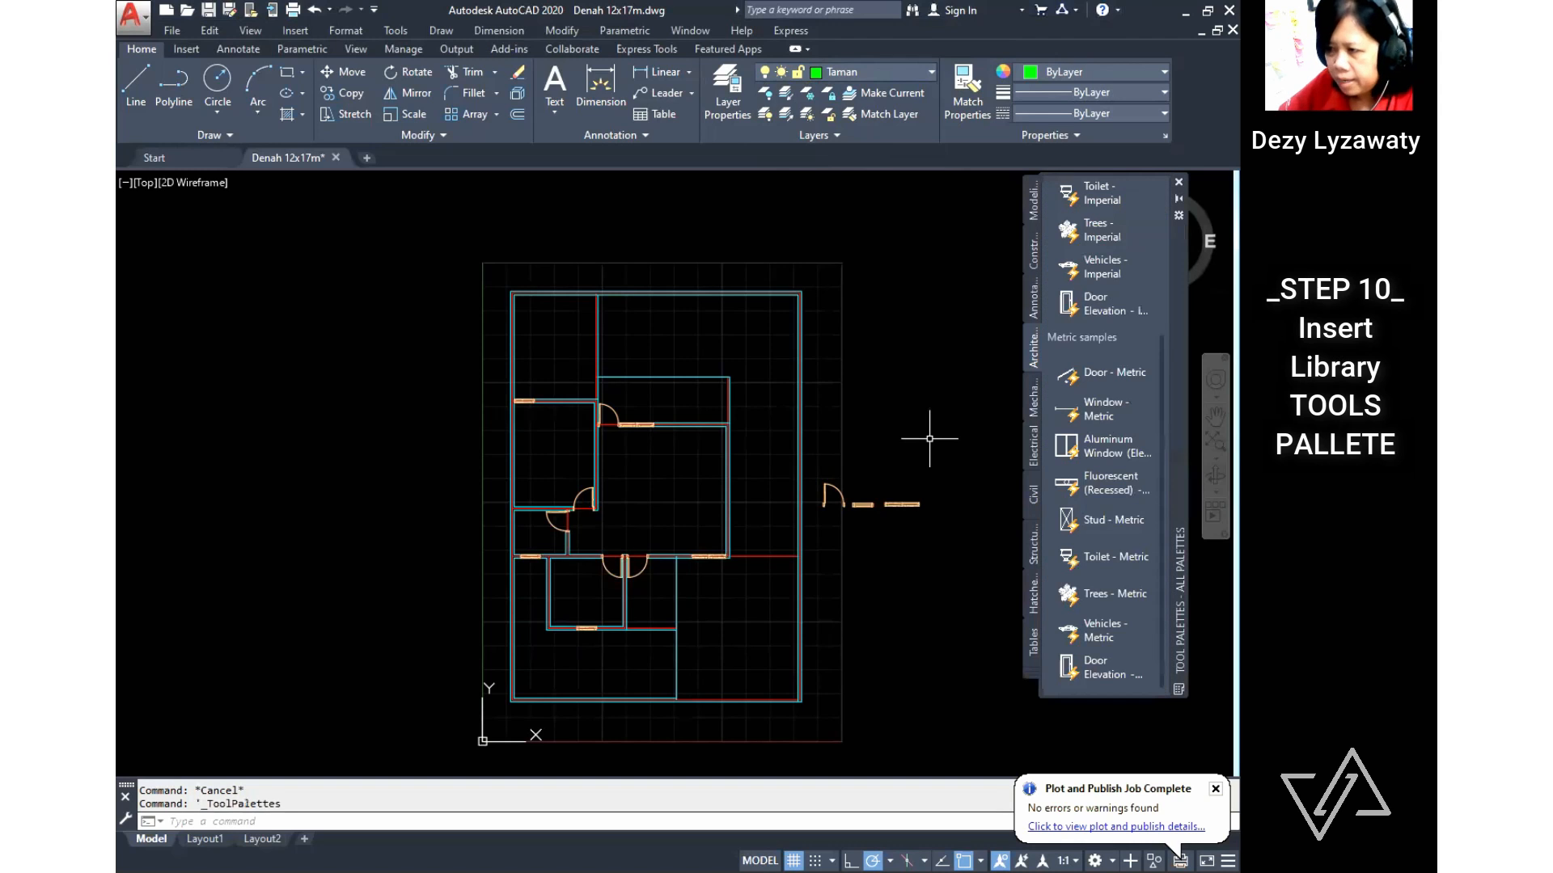
pyautogui.click(1032, 351)
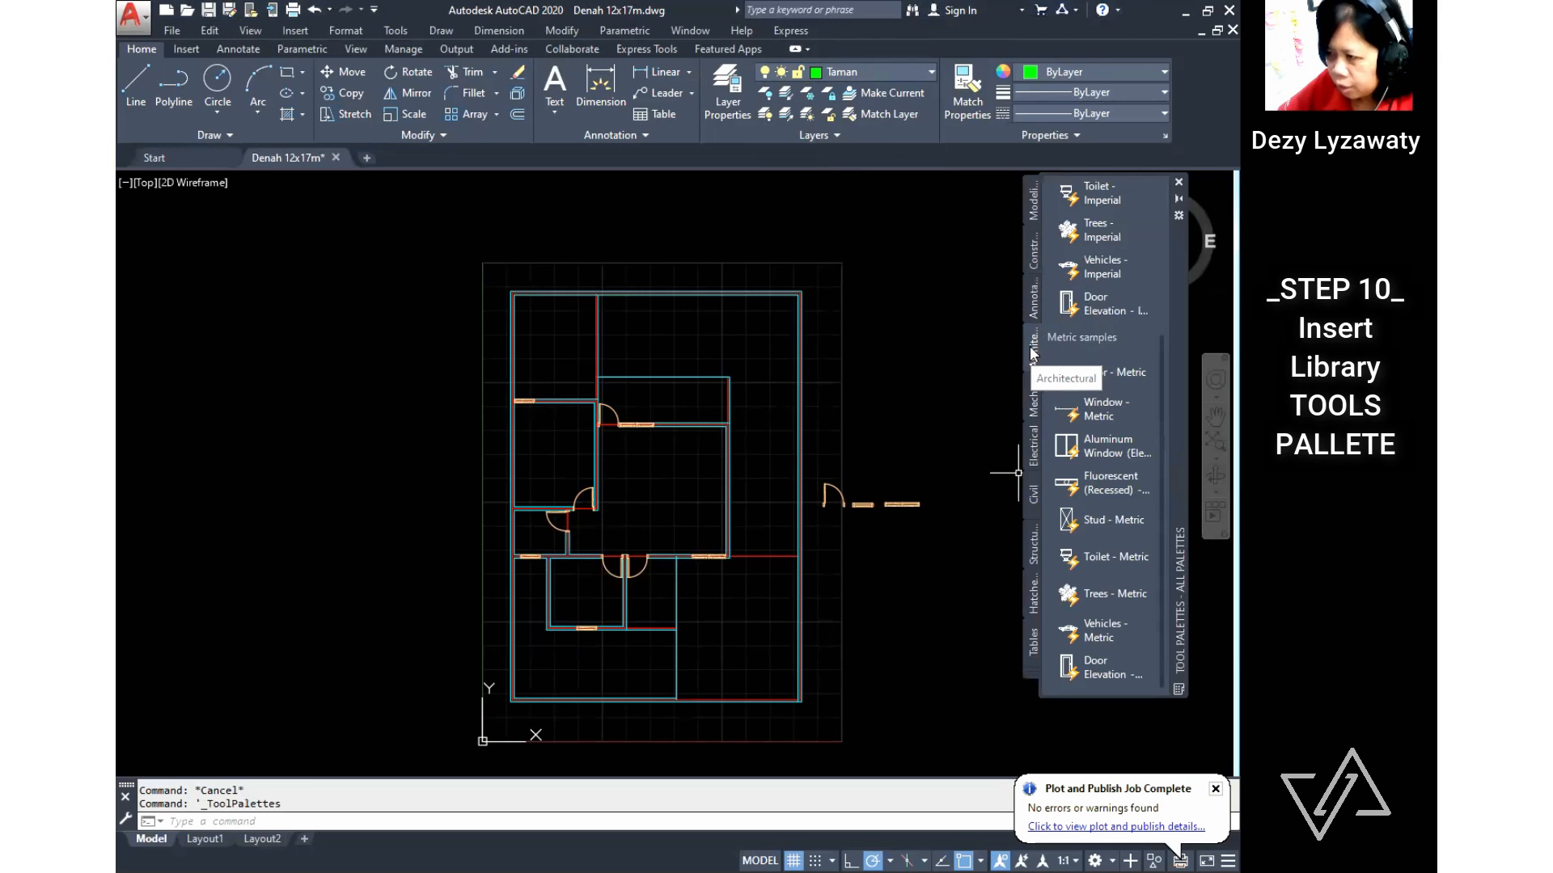
pyautogui.click(1126, 596)
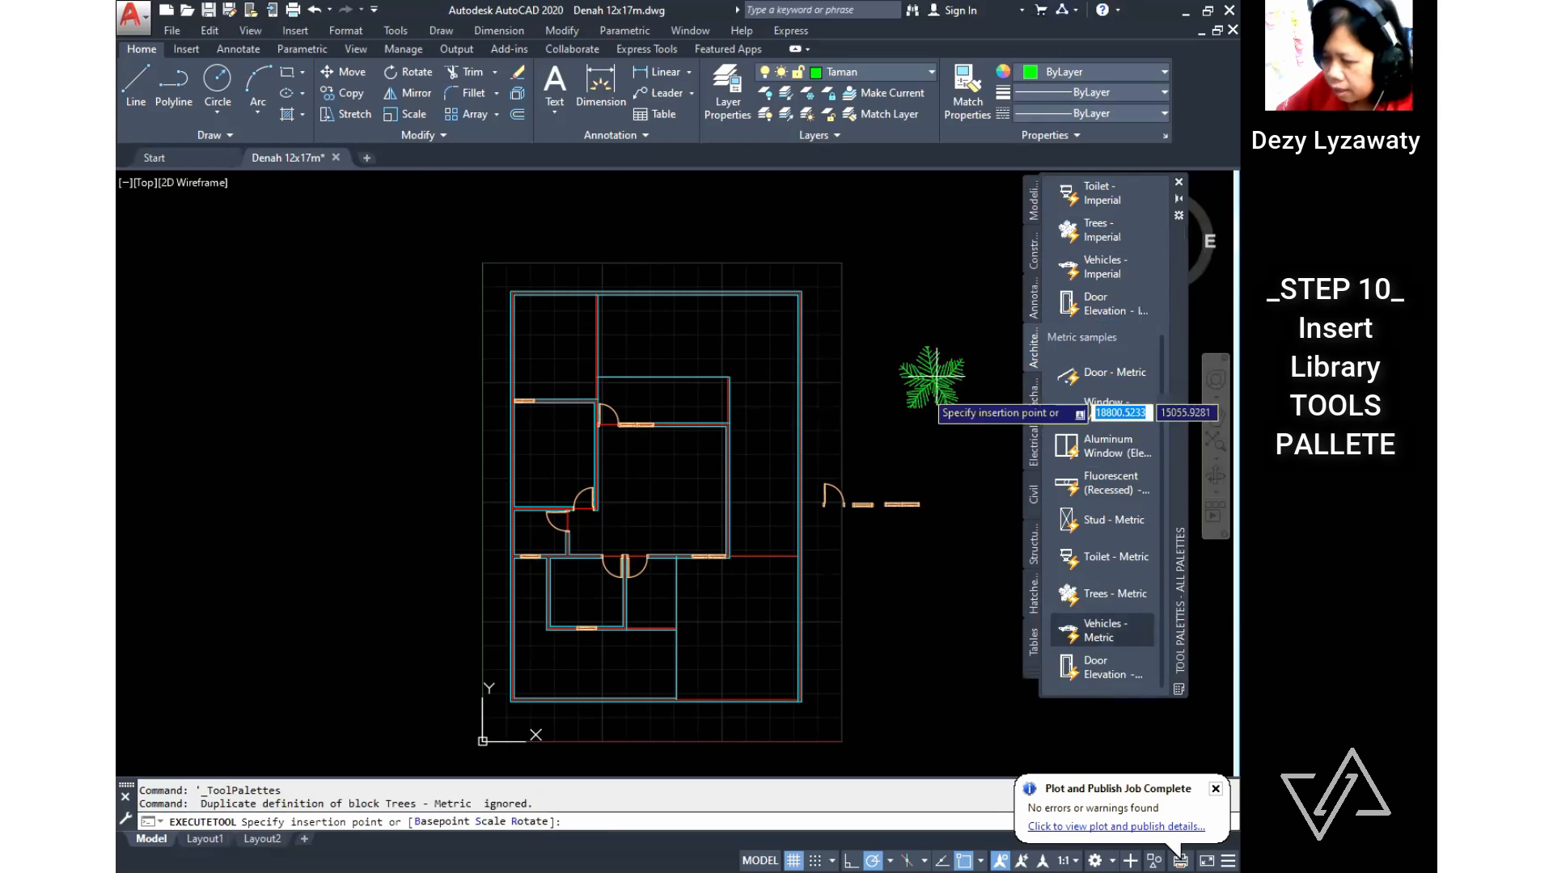
pyautogui.click(862, 386)
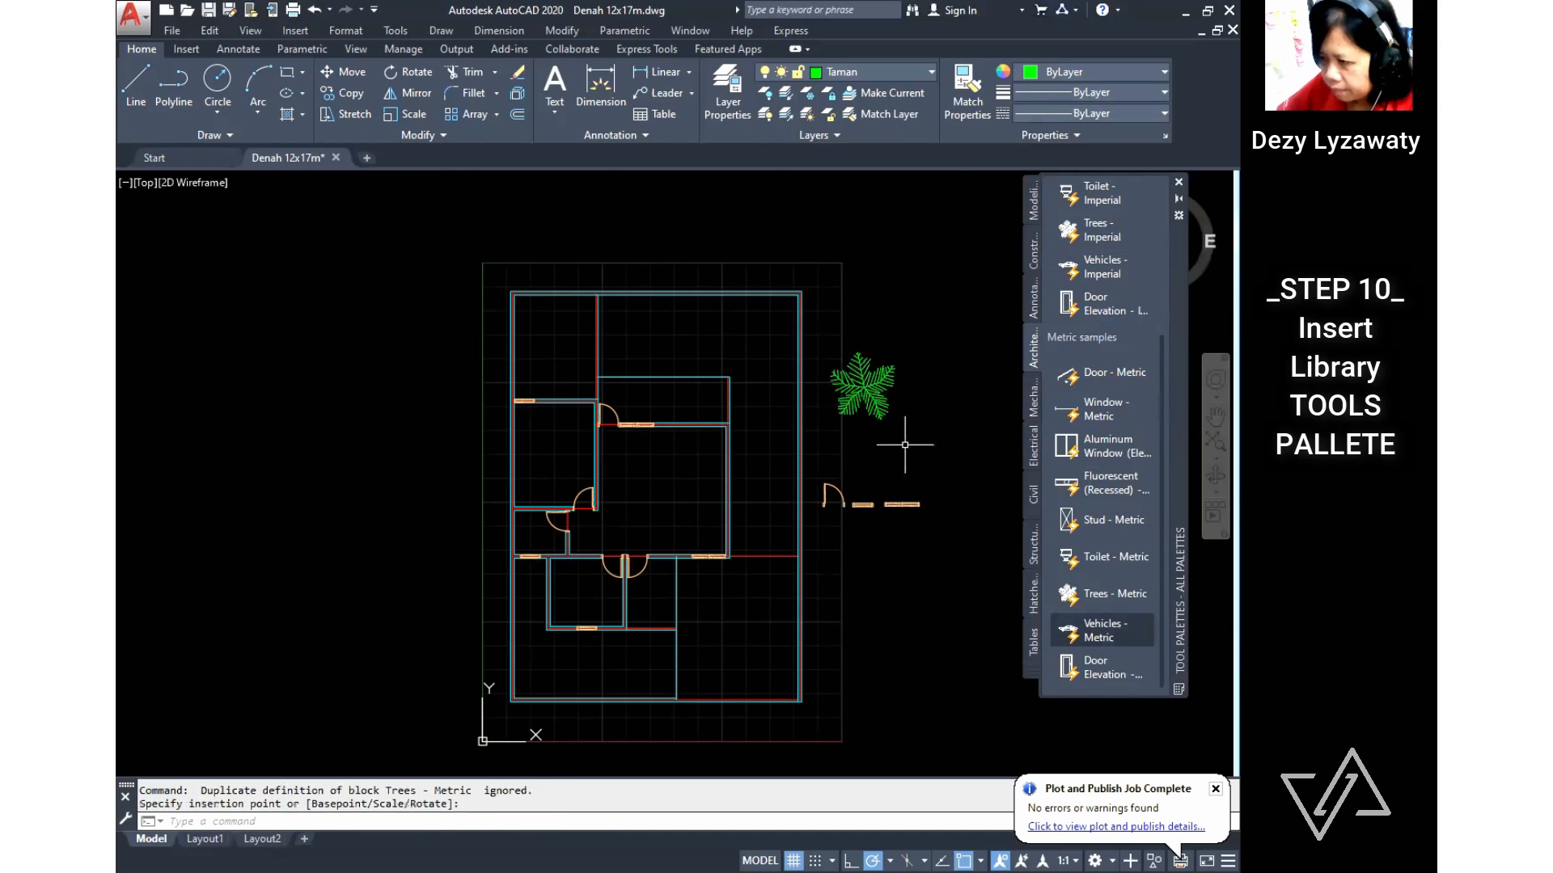
# Step: Insert the Vehicles - Metric block below and right of the tree and switch its view to Sports Car (Top)
pyautogui.click(1099, 634)
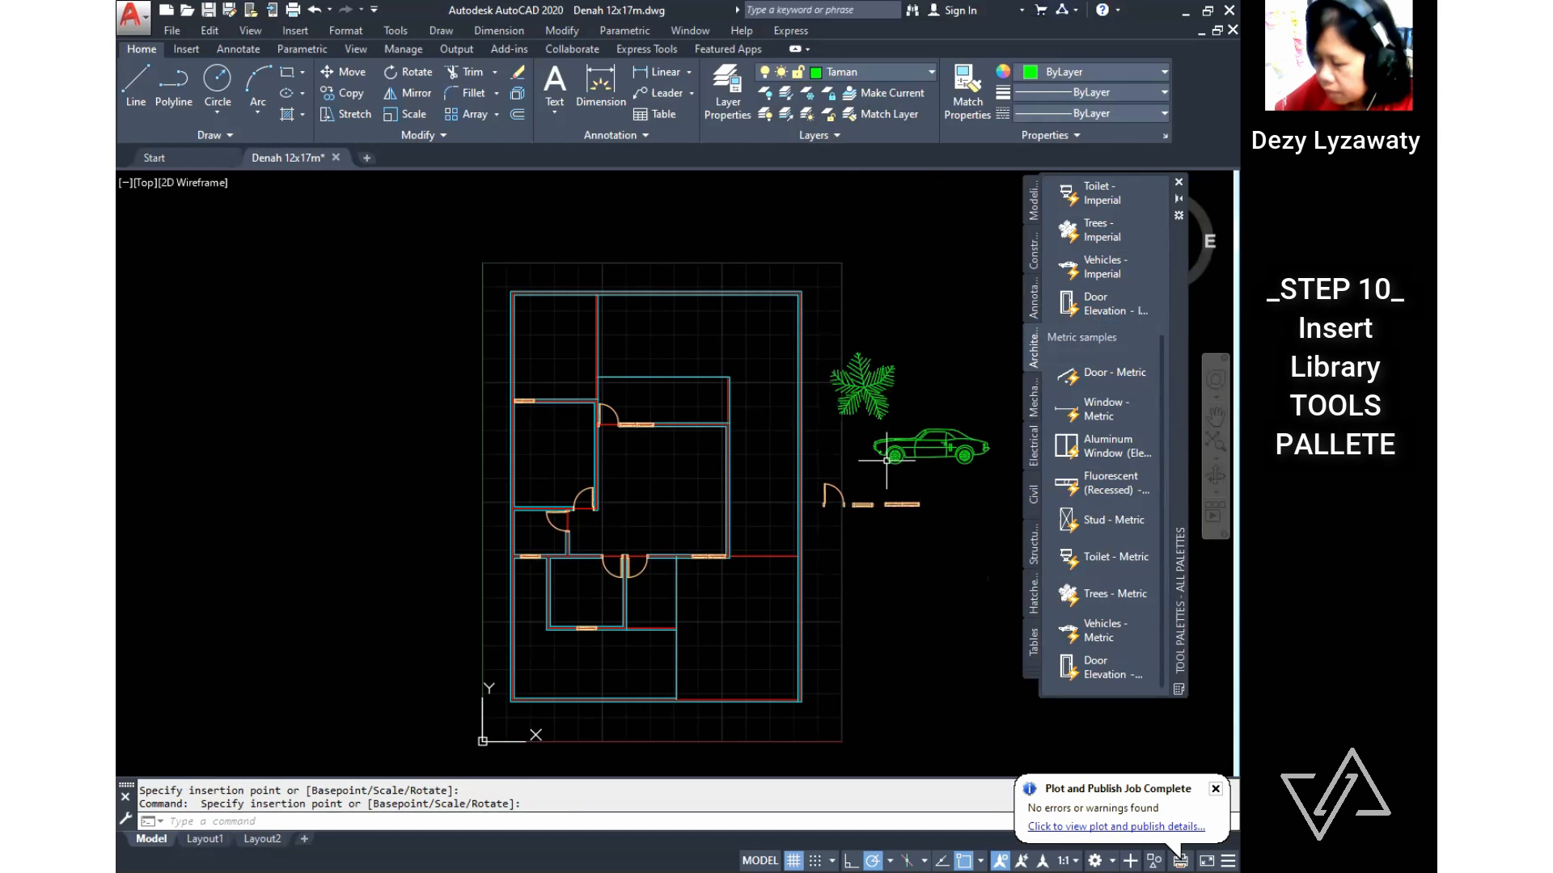
pyautogui.scroll(5, 885, 443)
pyautogui.moveTo(946, 453); pyautogui.dragTo(615, 450, button='middle')
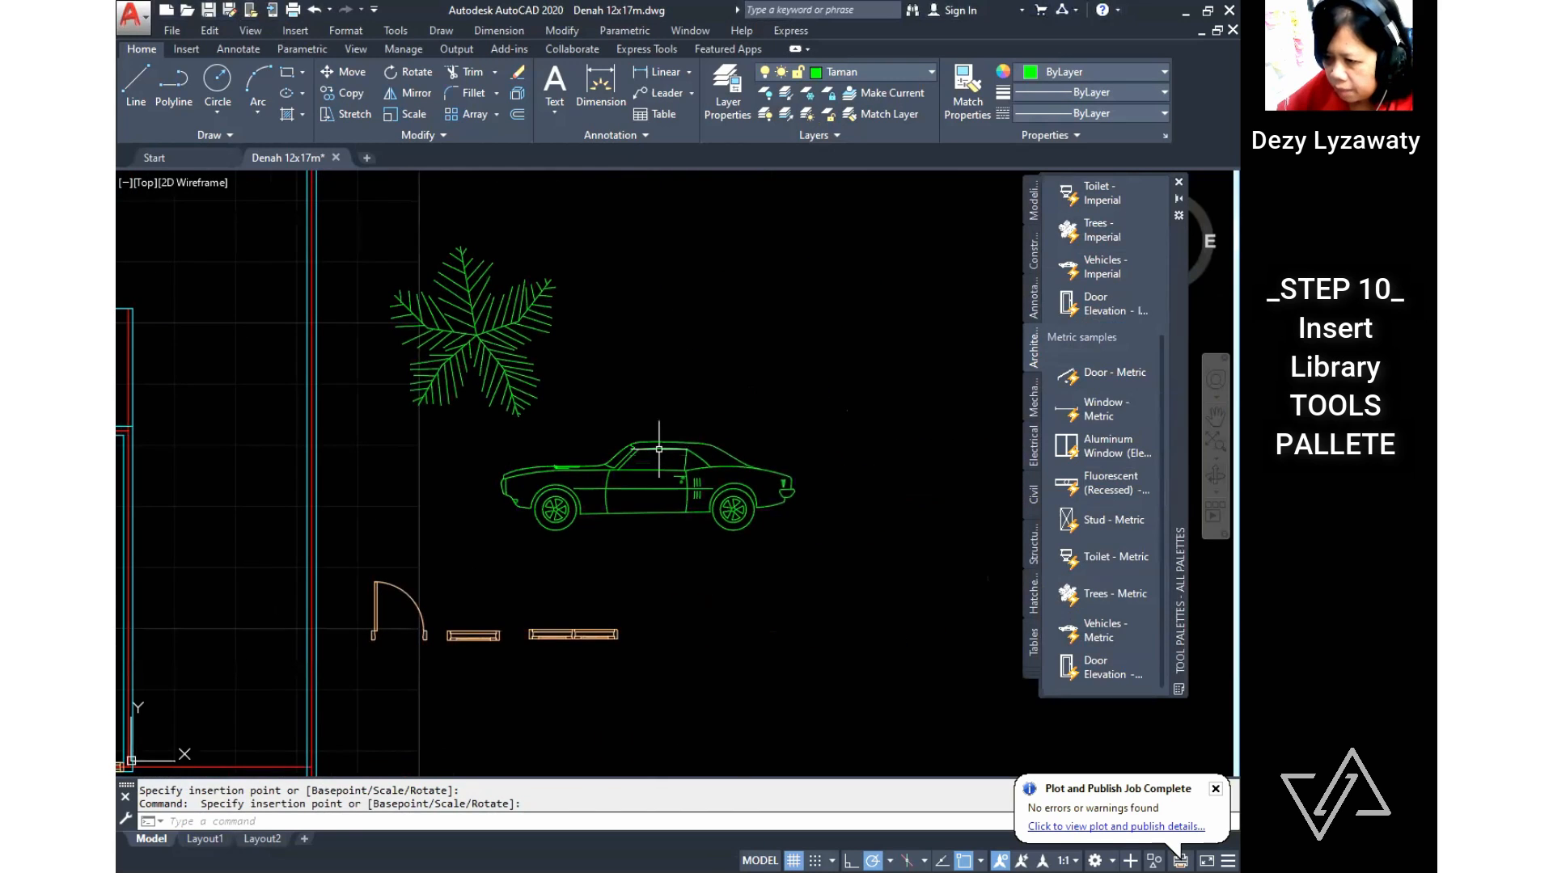
pyautogui.click(659, 449)
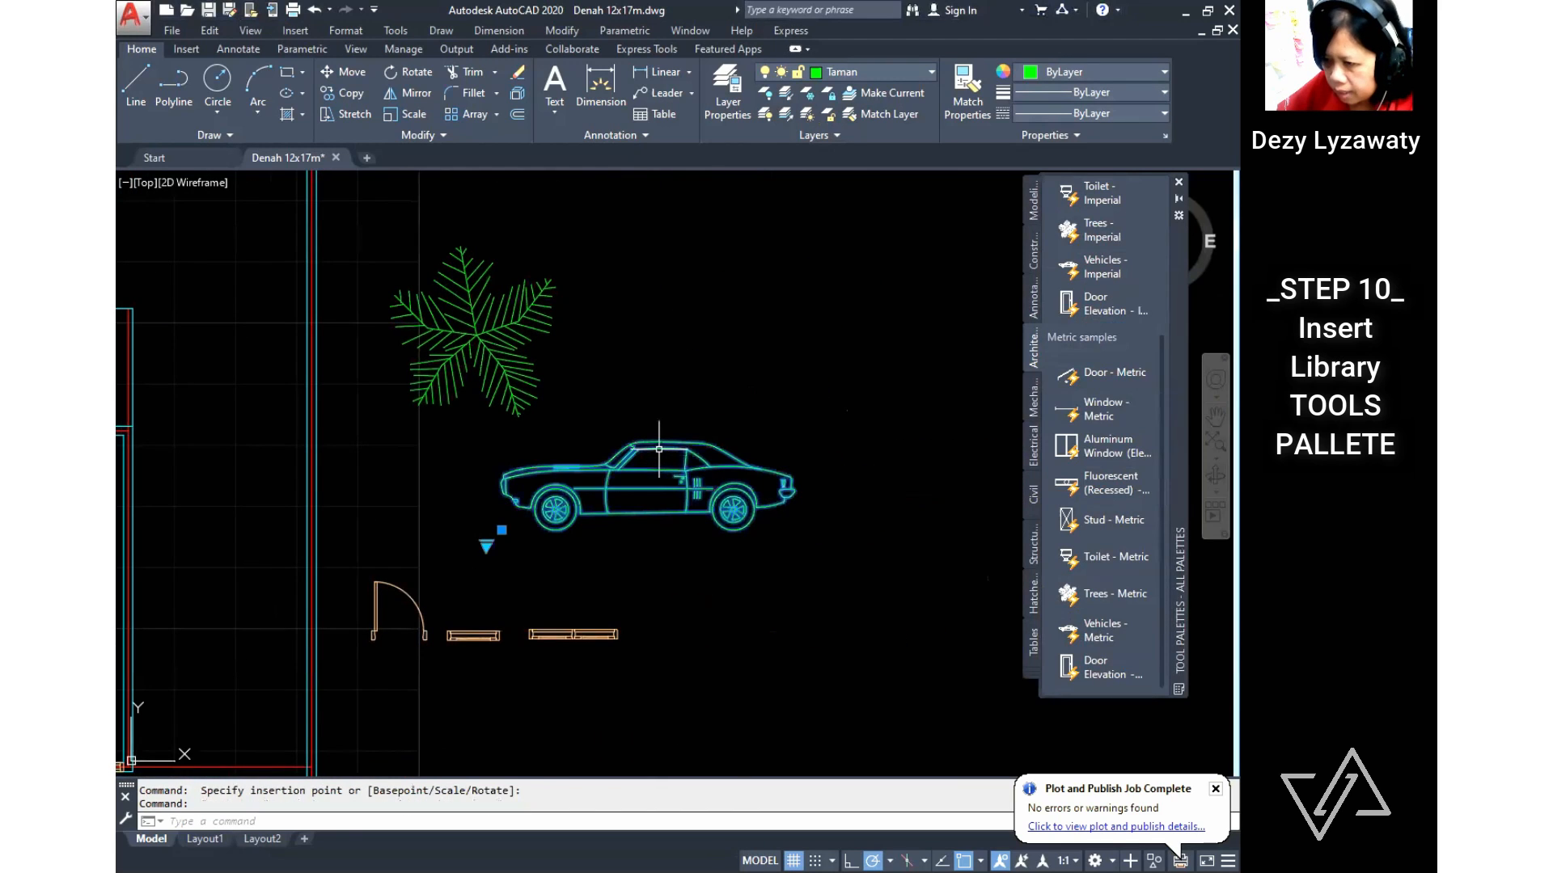
pyautogui.click(486, 548)
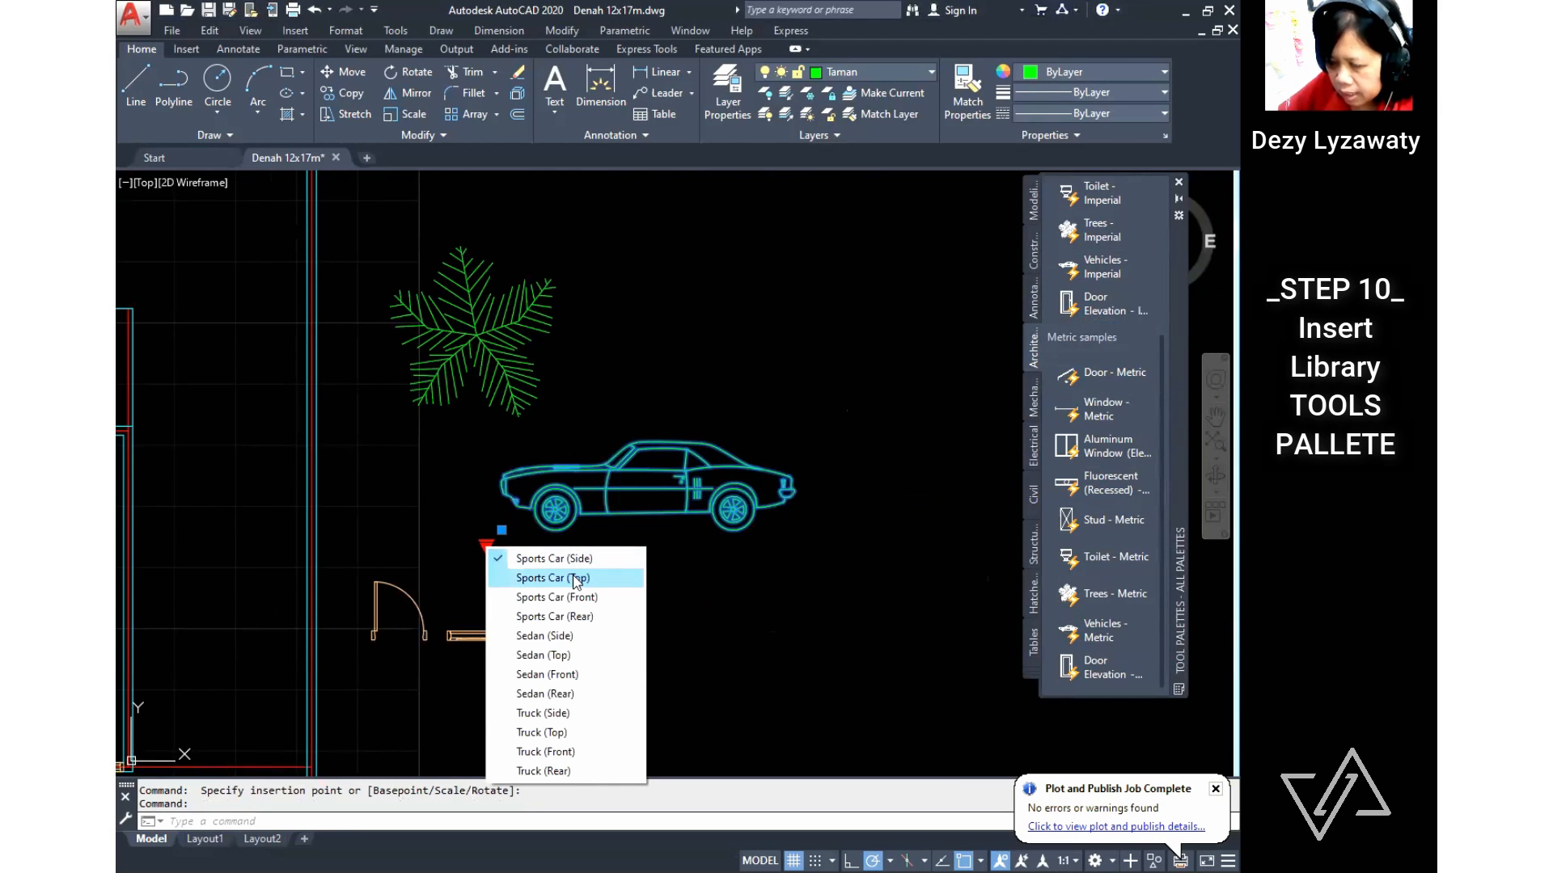
pyautogui.click(577, 577)
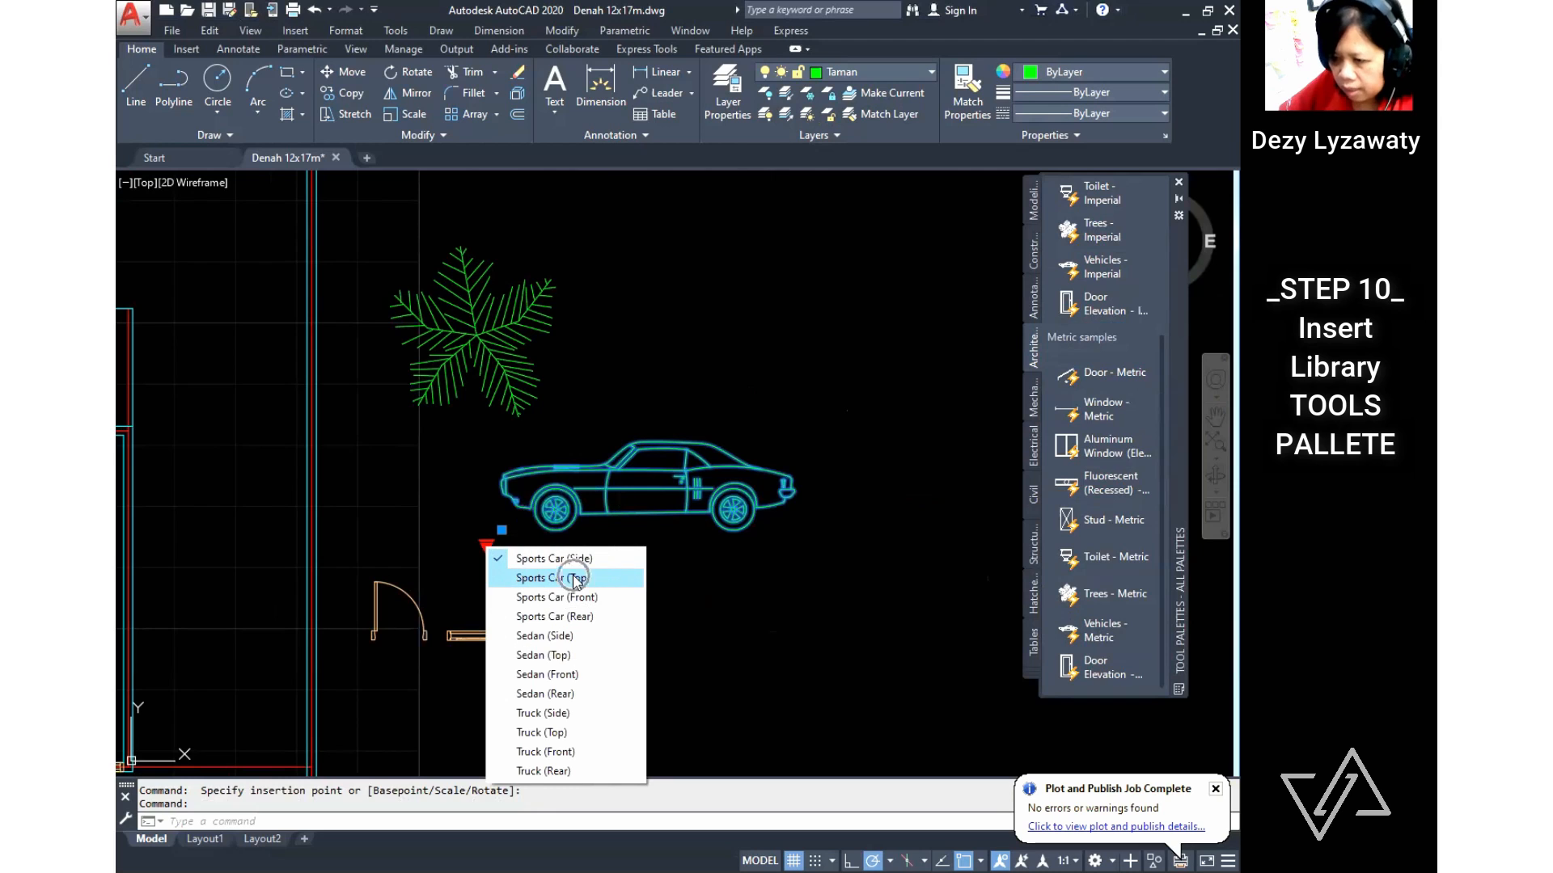
pyautogui.scroll(-2, 728, 566)
pyautogui.moveTo(829, 583); pyautogui.dragTo(890, 475, button='middle')
pyautogui.press('Escape')
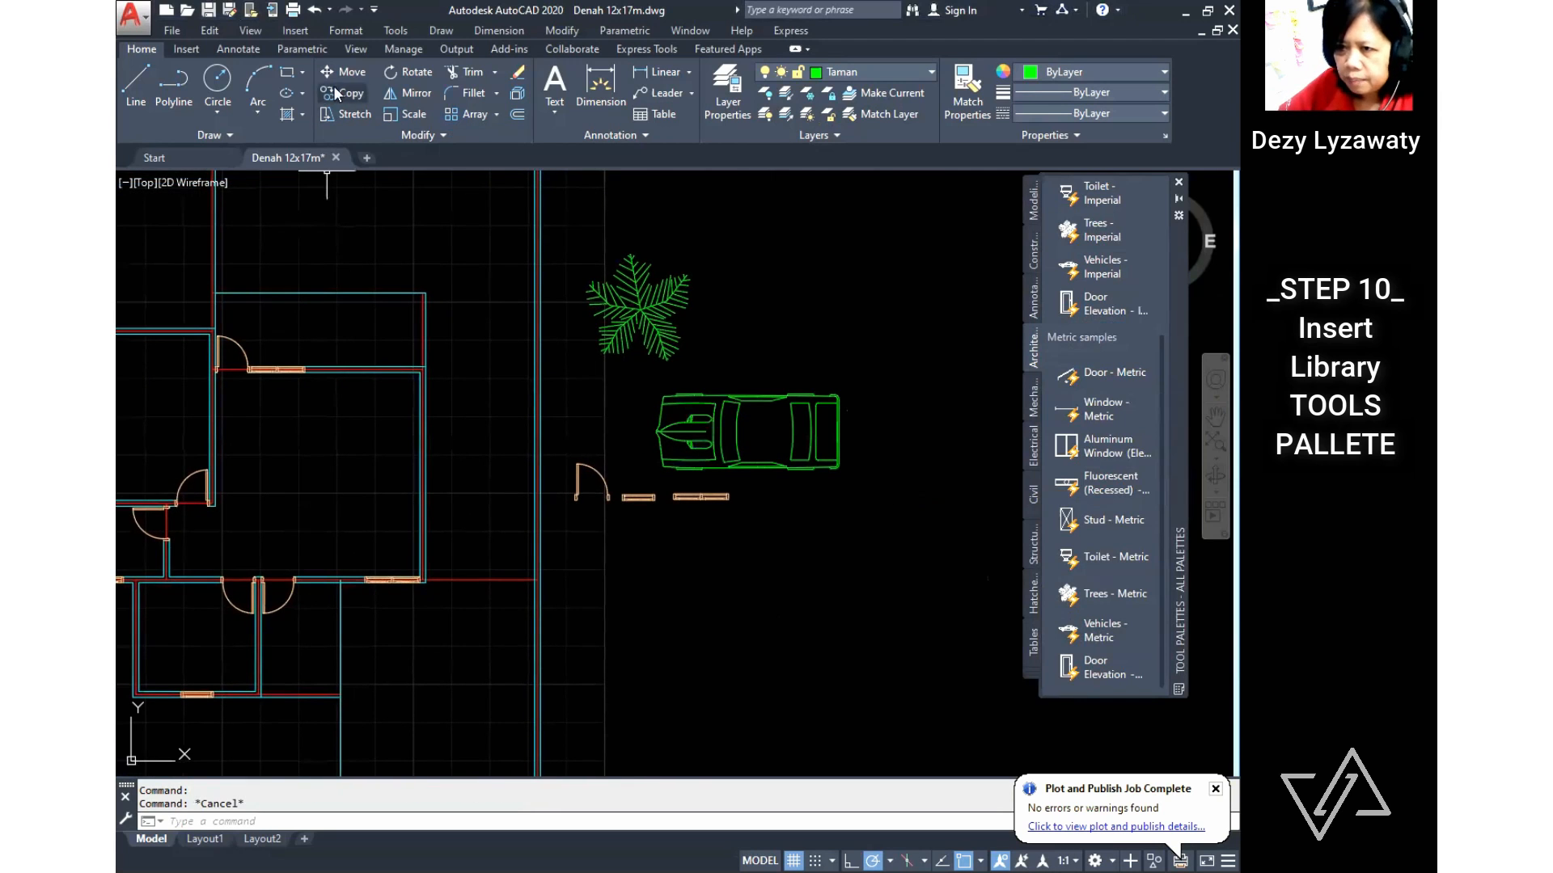
# Step: Move the car block into the open carport area at the plan's lower-right corner
pyautogui.click(356, 75)
pyautogui.click(825, 467)
pyautogui.press('Return')
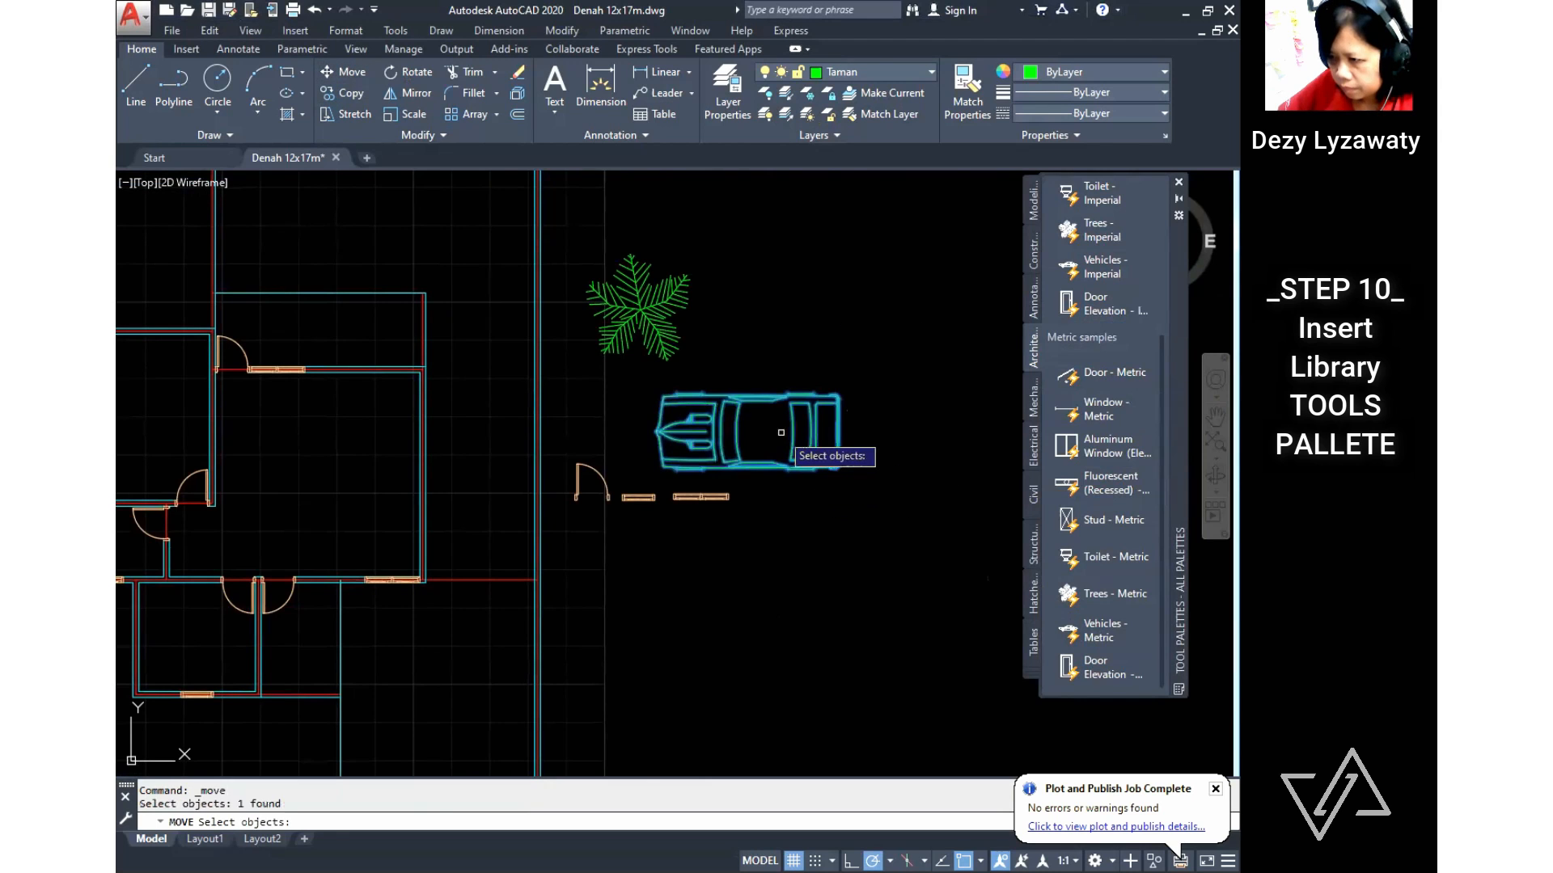
pyautogui.click(786, 427)
pyautogui.moveTo(826, 384); pyautogui.dragTo(891, 229, button='middle')
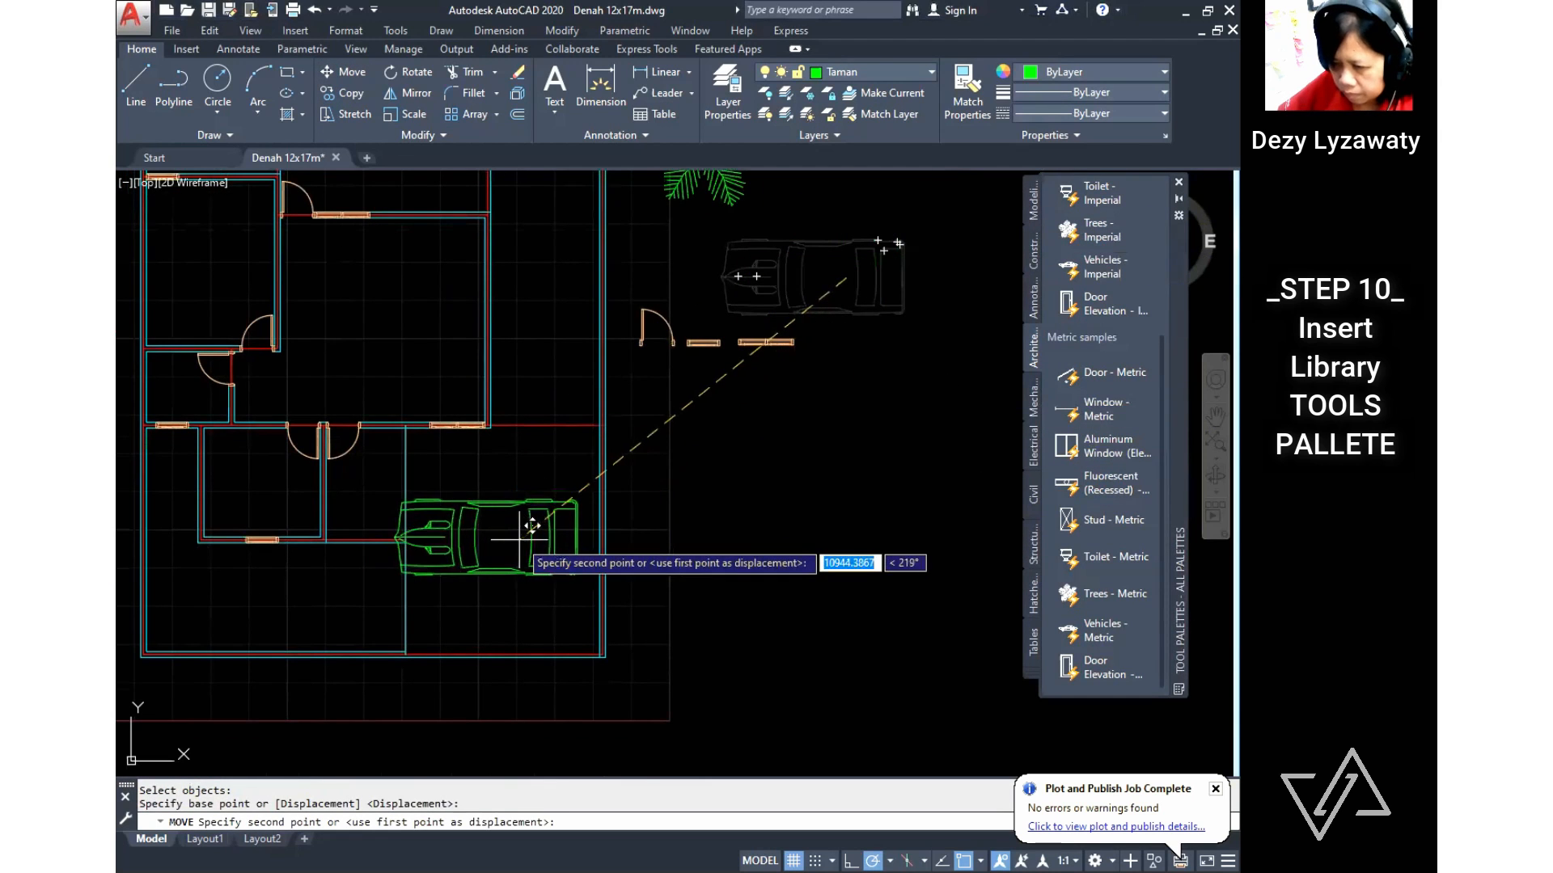
pyautogui.click(549, 525)
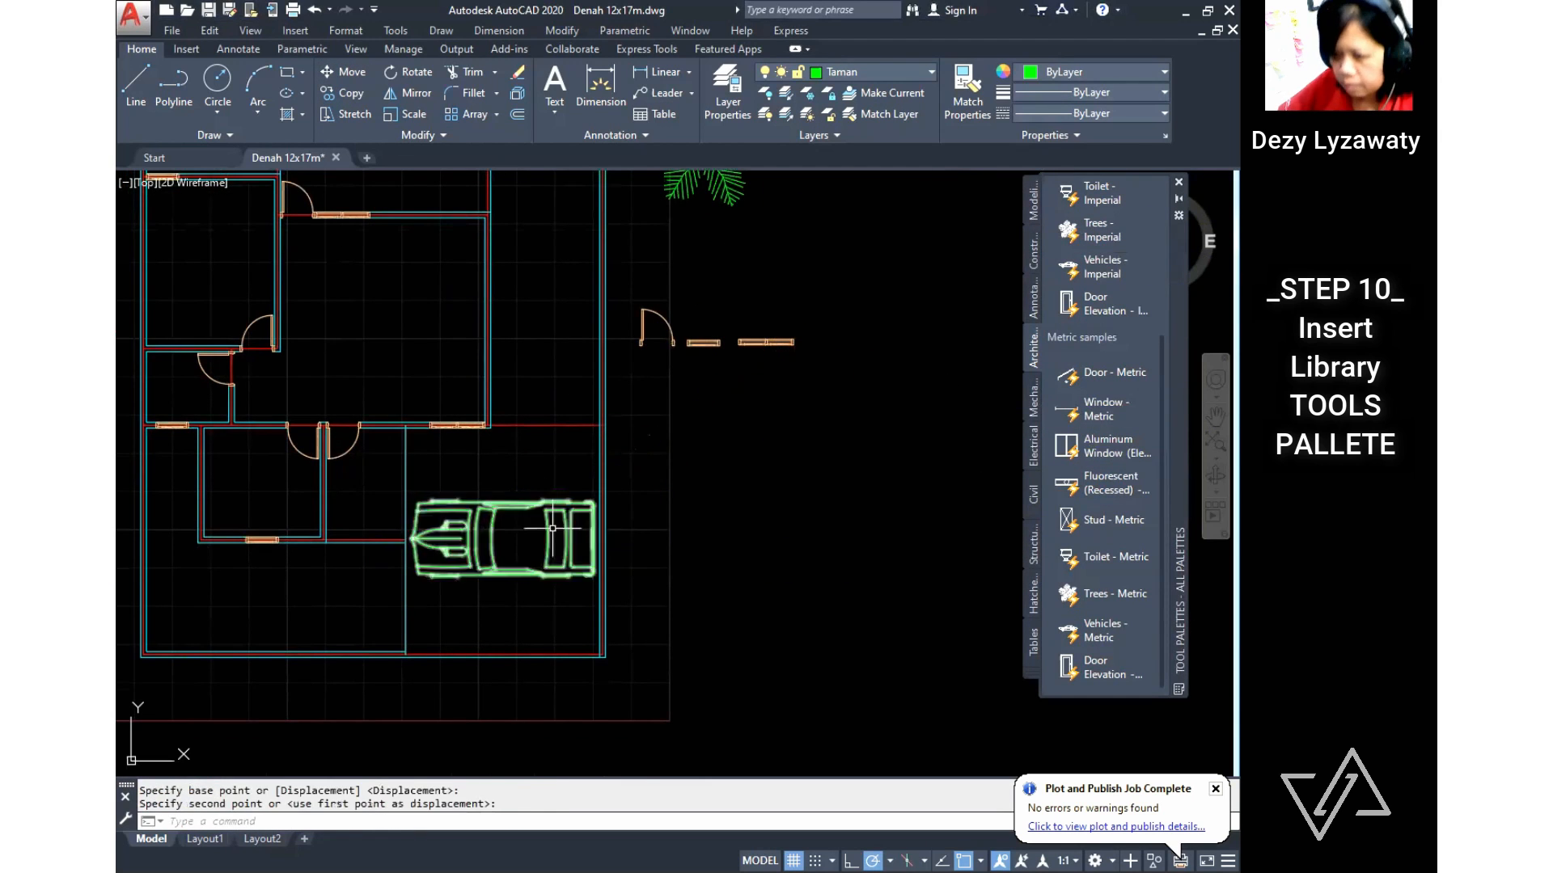
# Step: Rotate the car block 270° about its centre so its front points up toward the house
pyautogui.click(562, 32)
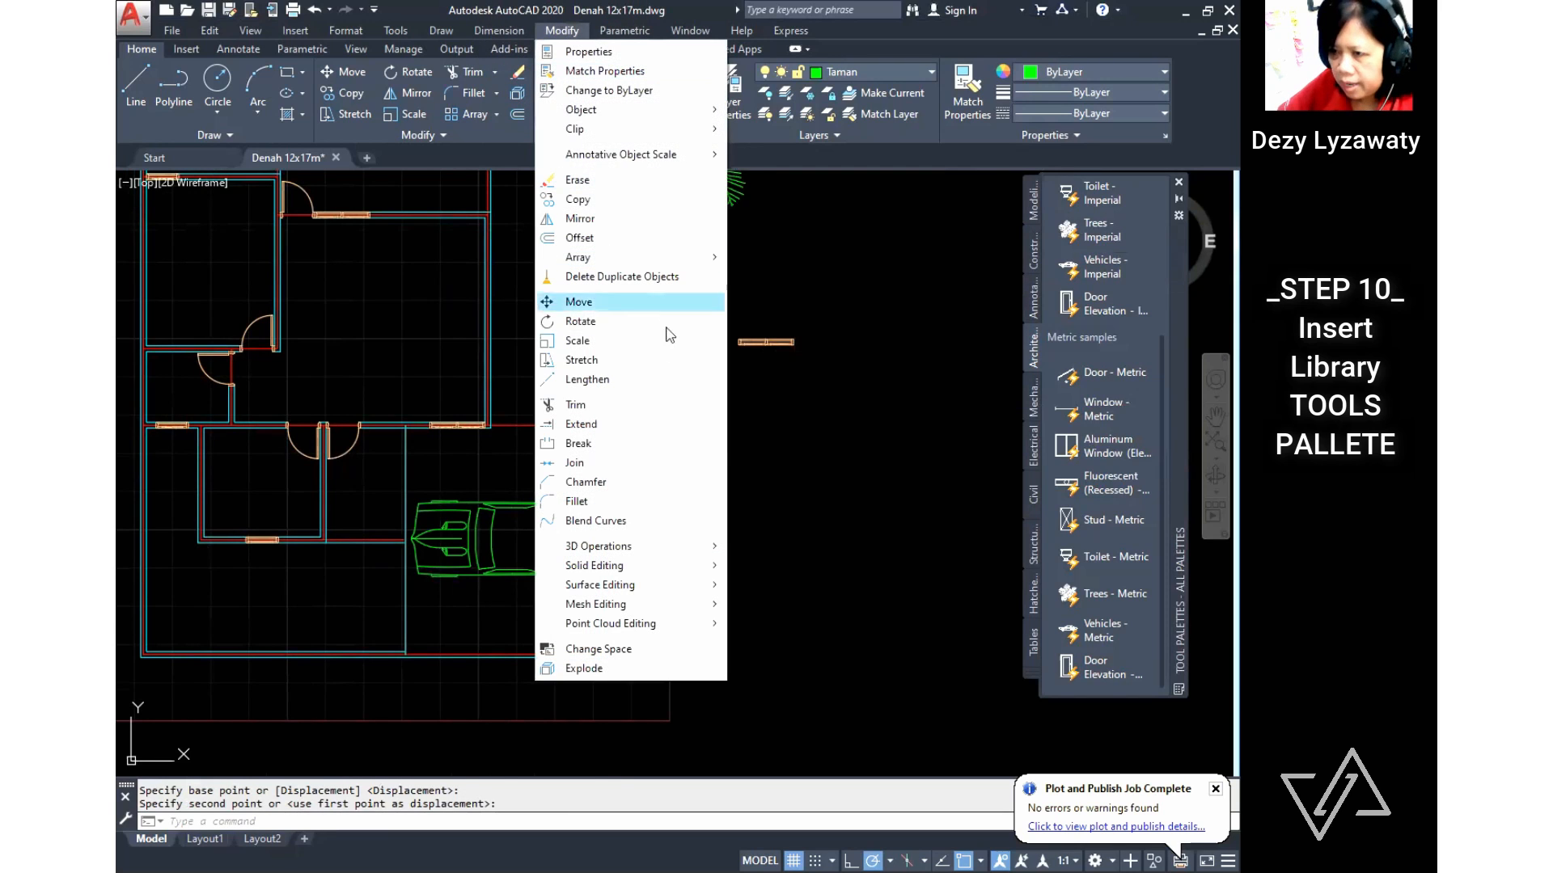
pyautogui.click(598, 320)
pyautogui.click(588, 528)
pyautogui.press('Return')
pyautogui.click(520, 540)
pyautogui.click(520, 655)
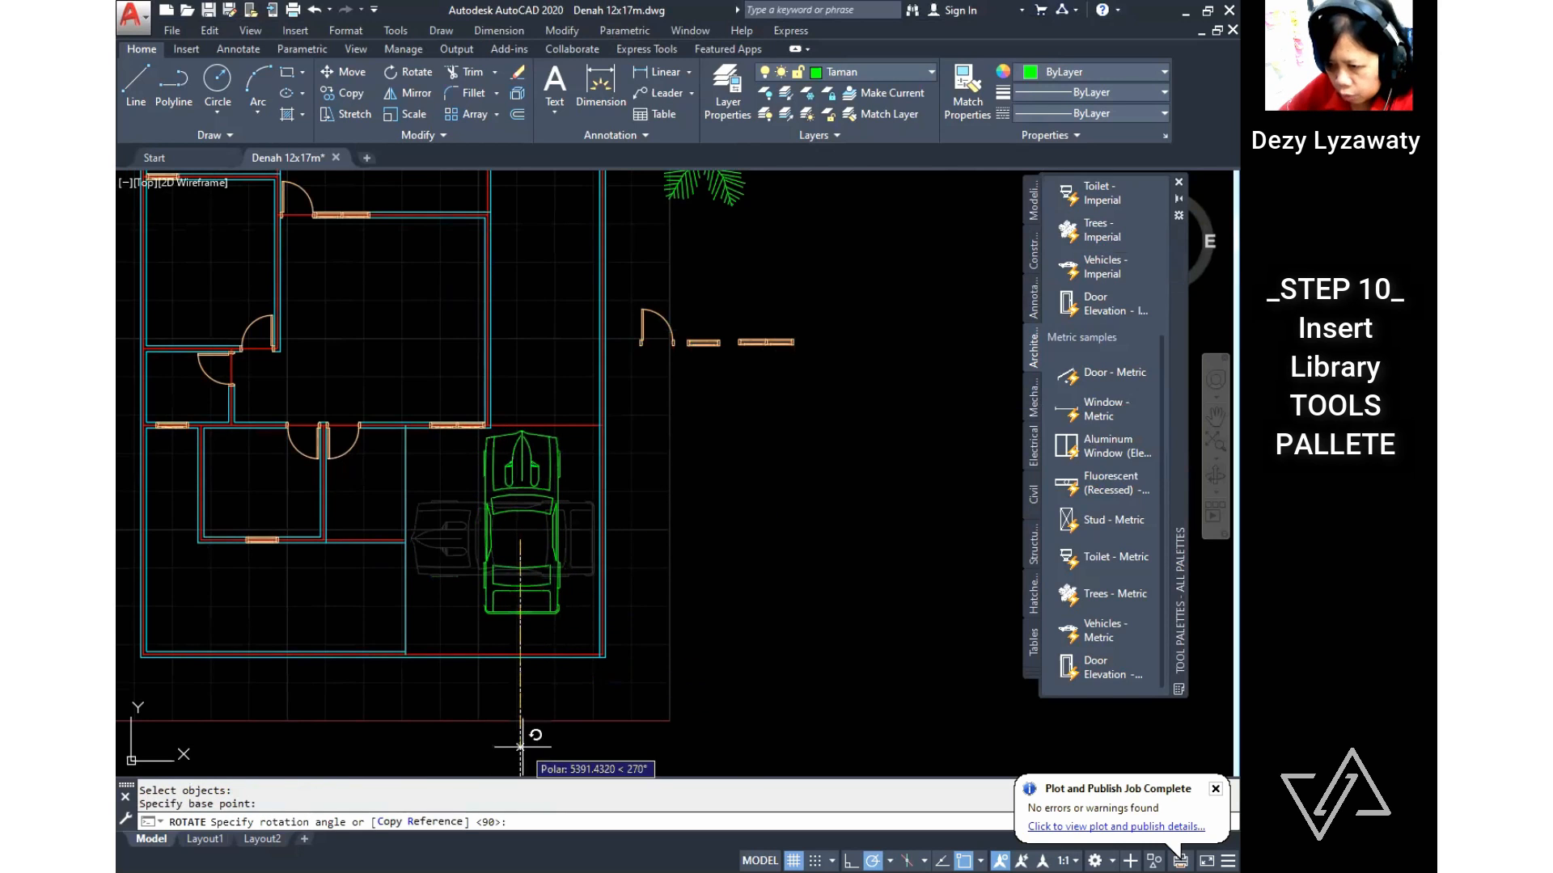
# Step: Move the car block slightly toward the right boundary wall and the front of the carport
pyautogui.moveTo(550, 606); pyautogui.dragTo(577, 605, button='middle')
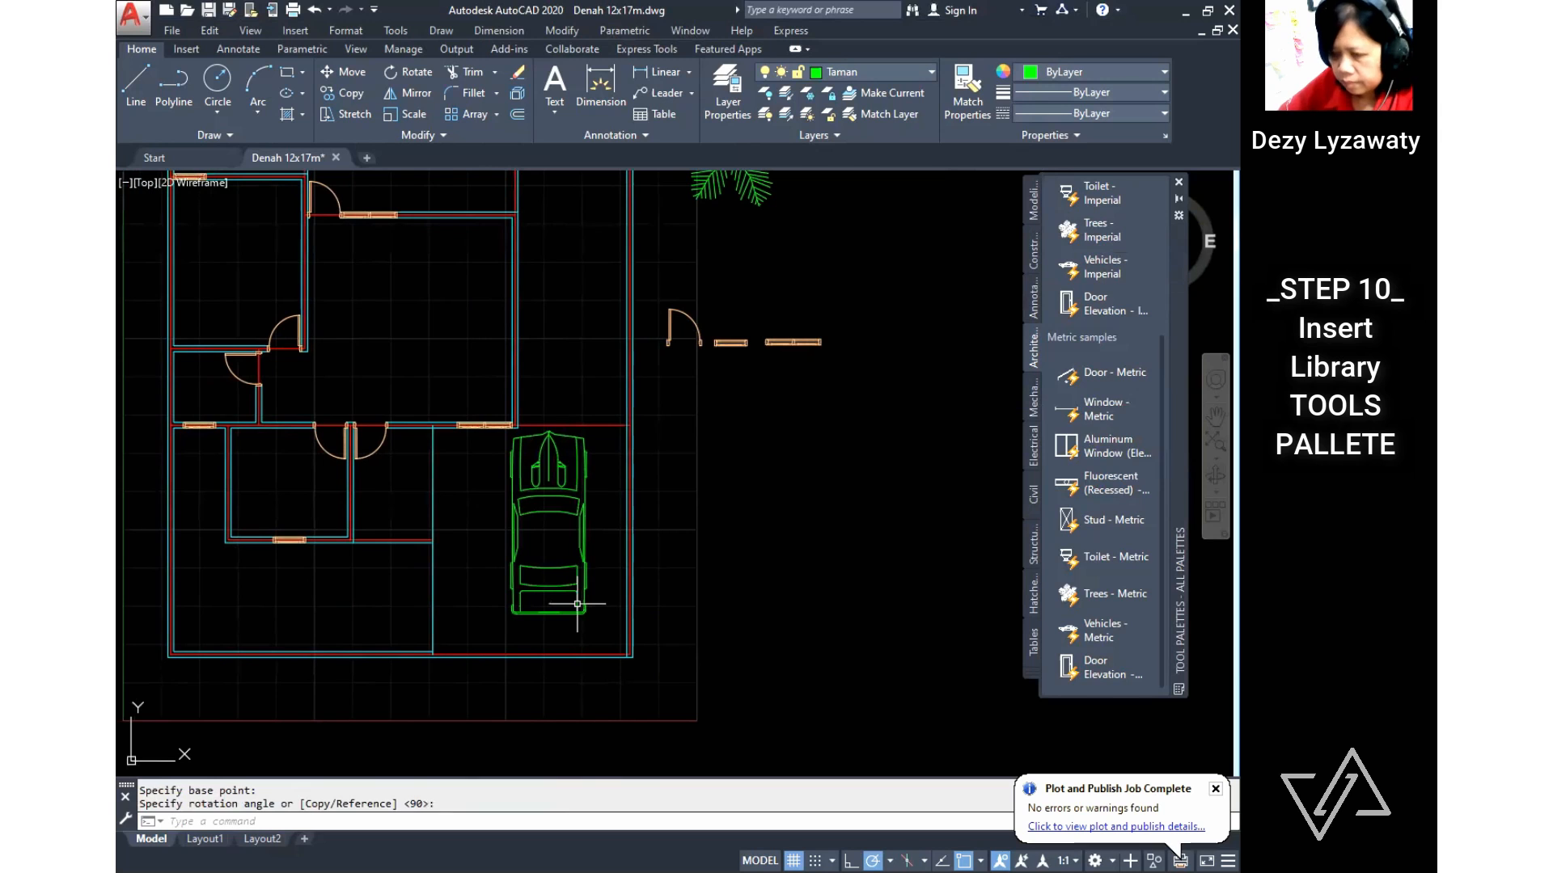
pyautogui.click(558, 543)
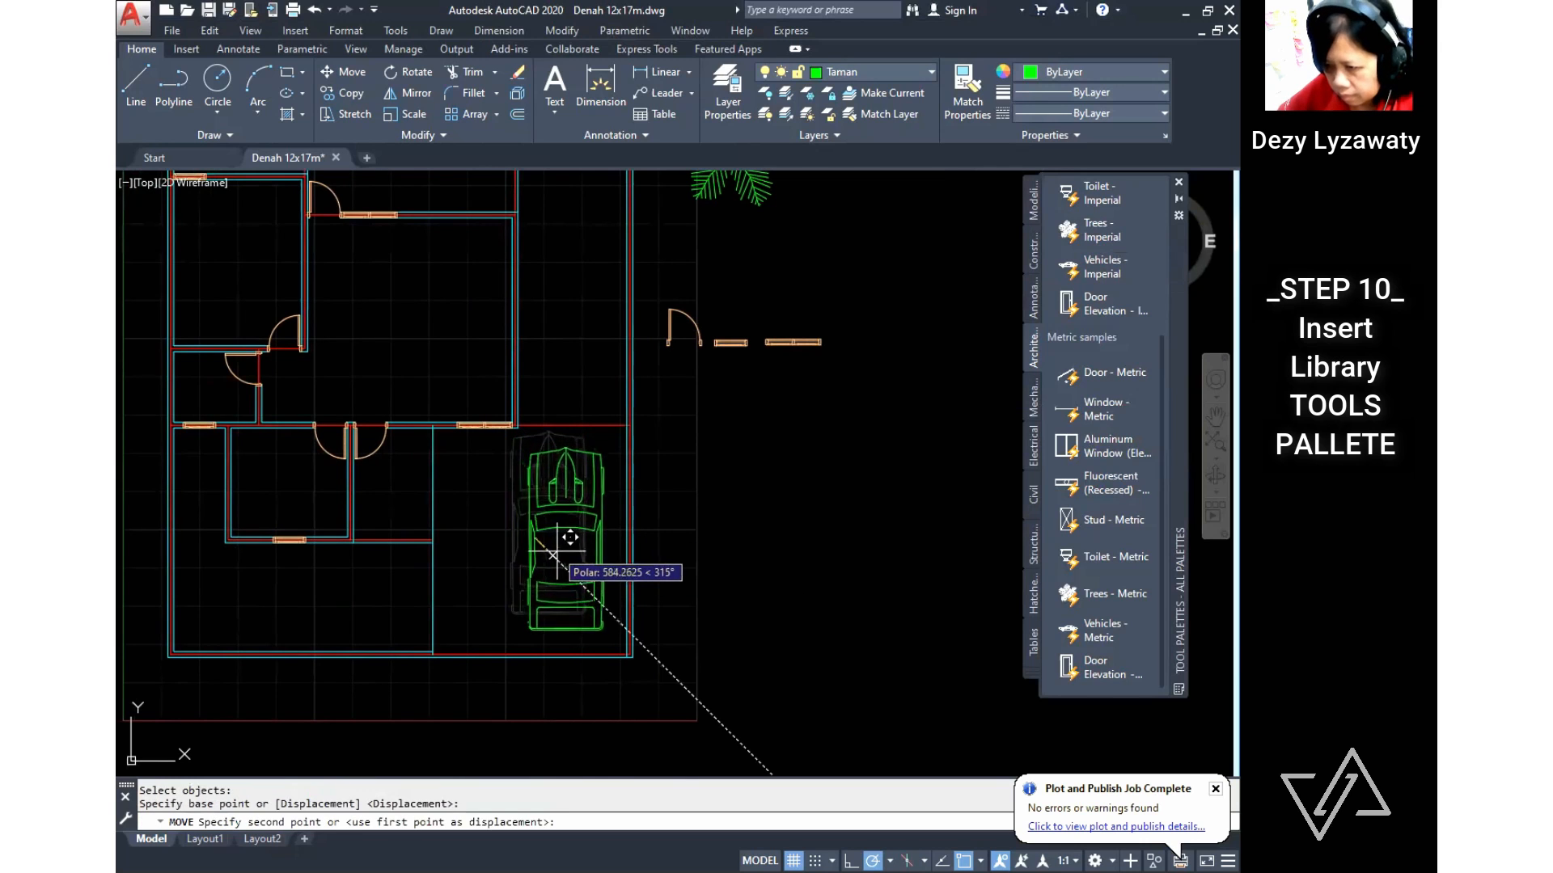
pyautogui.click(588, 551)
# Step: Switch the tree block outside the plan from palm to the Shrub (Plan) view
pyautogui.moveTo(732, 381); pyautogui.dragTo(703, 617, button='middle')
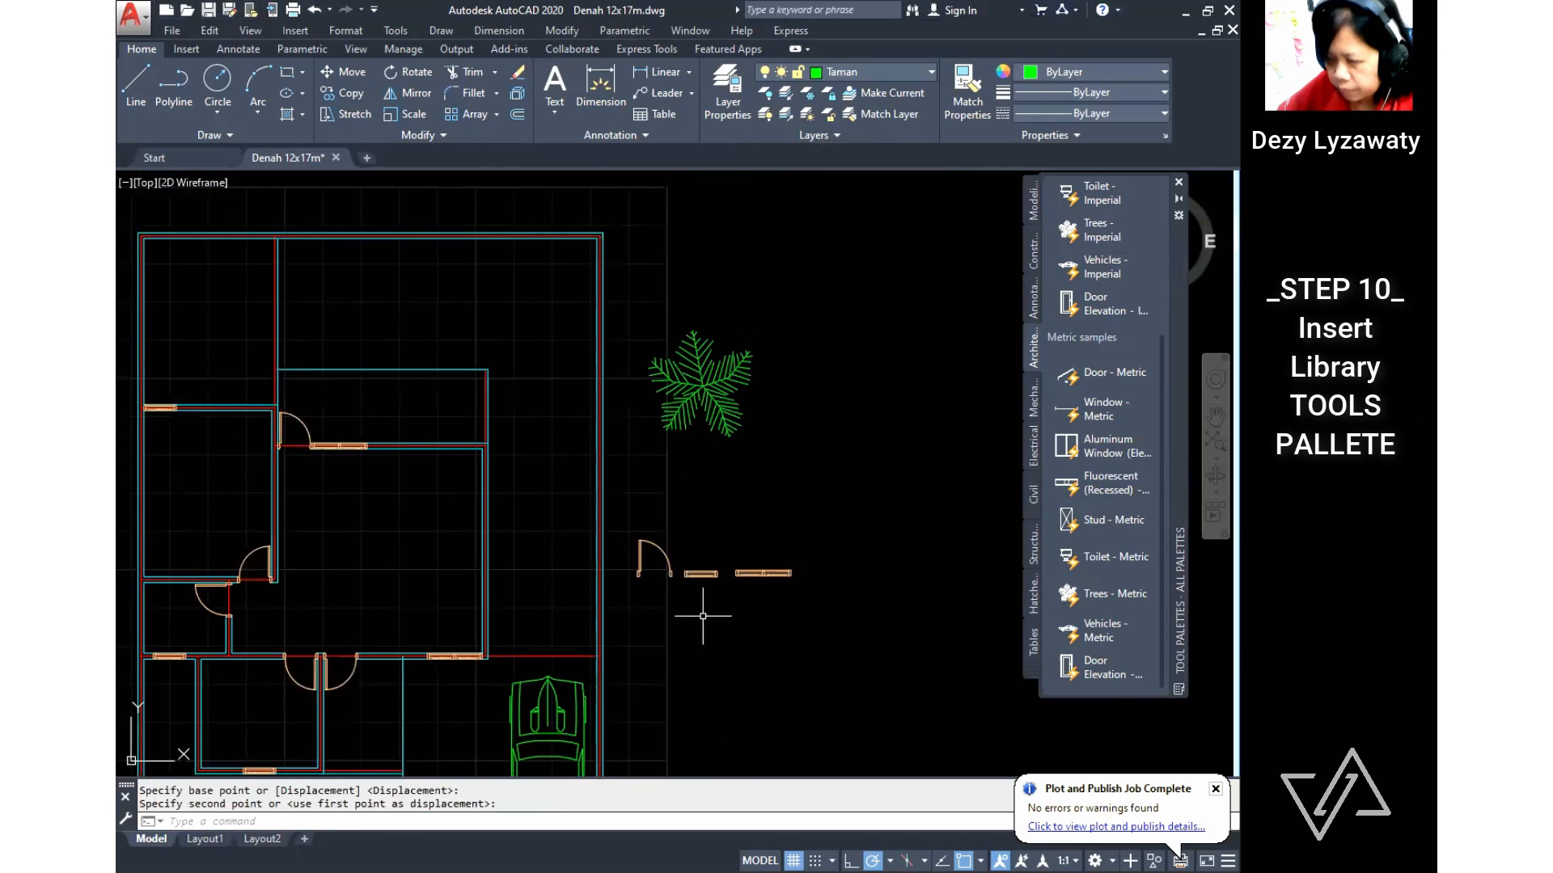
pyautogui.click(728, 396)
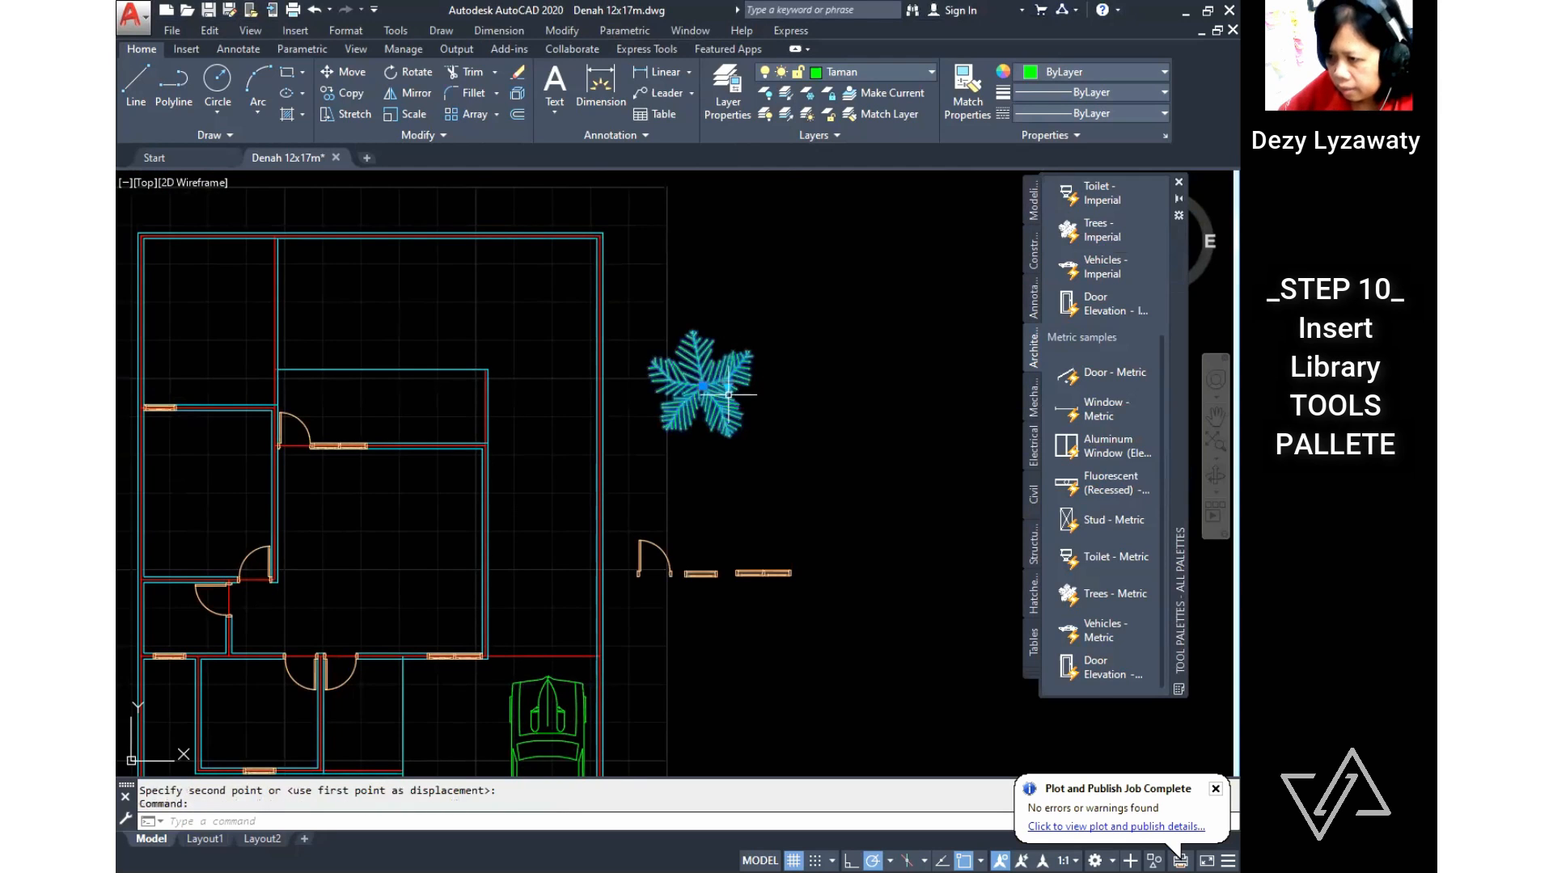
pyautogui.click(728, 386)
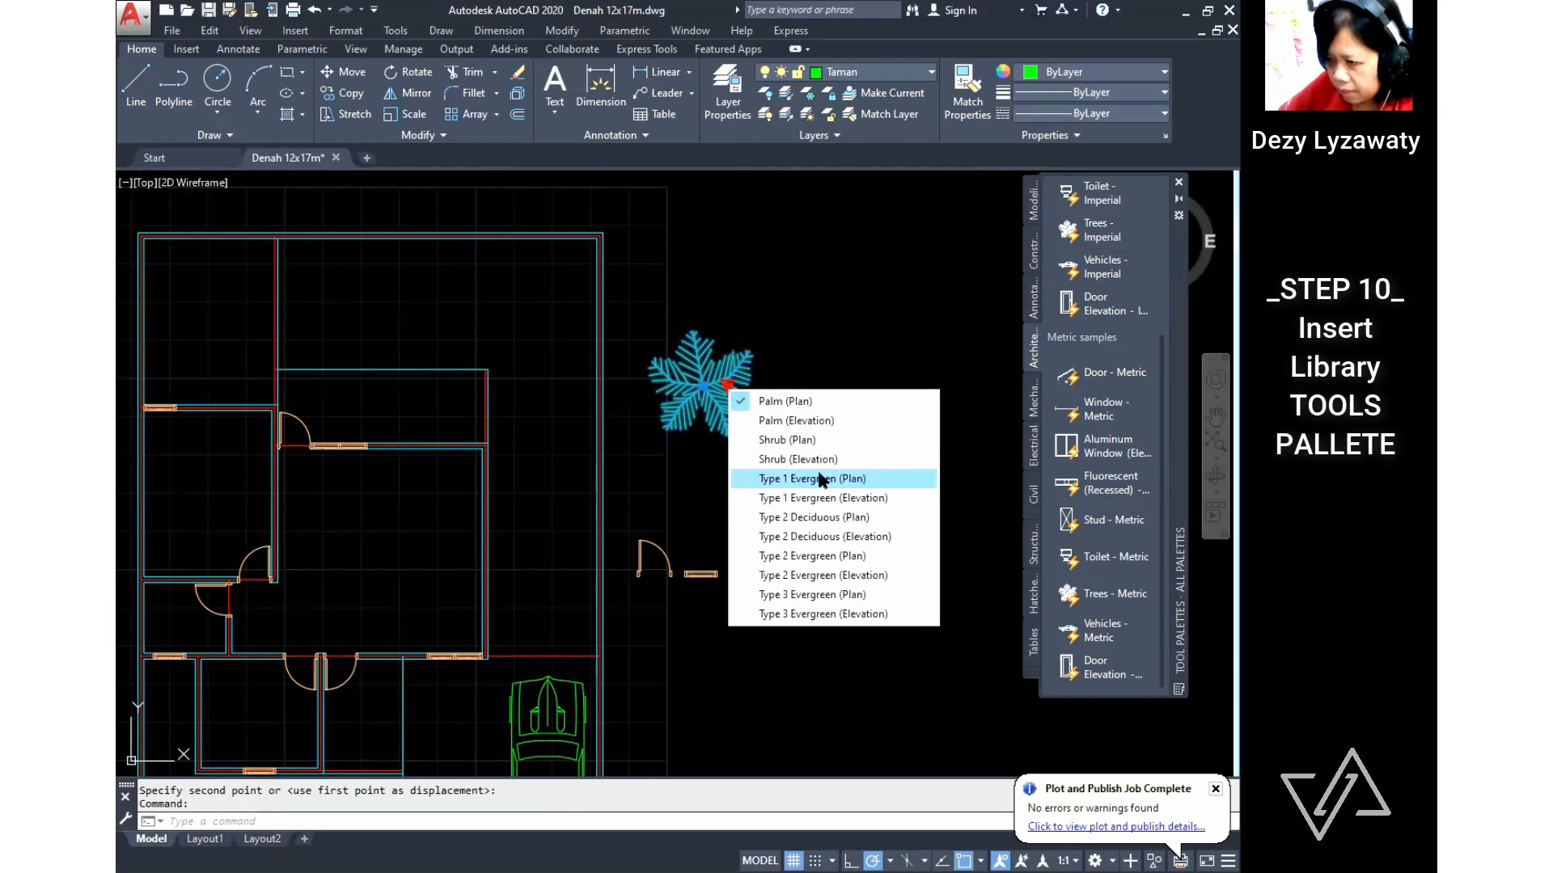
pyautogui.click(818, 439)
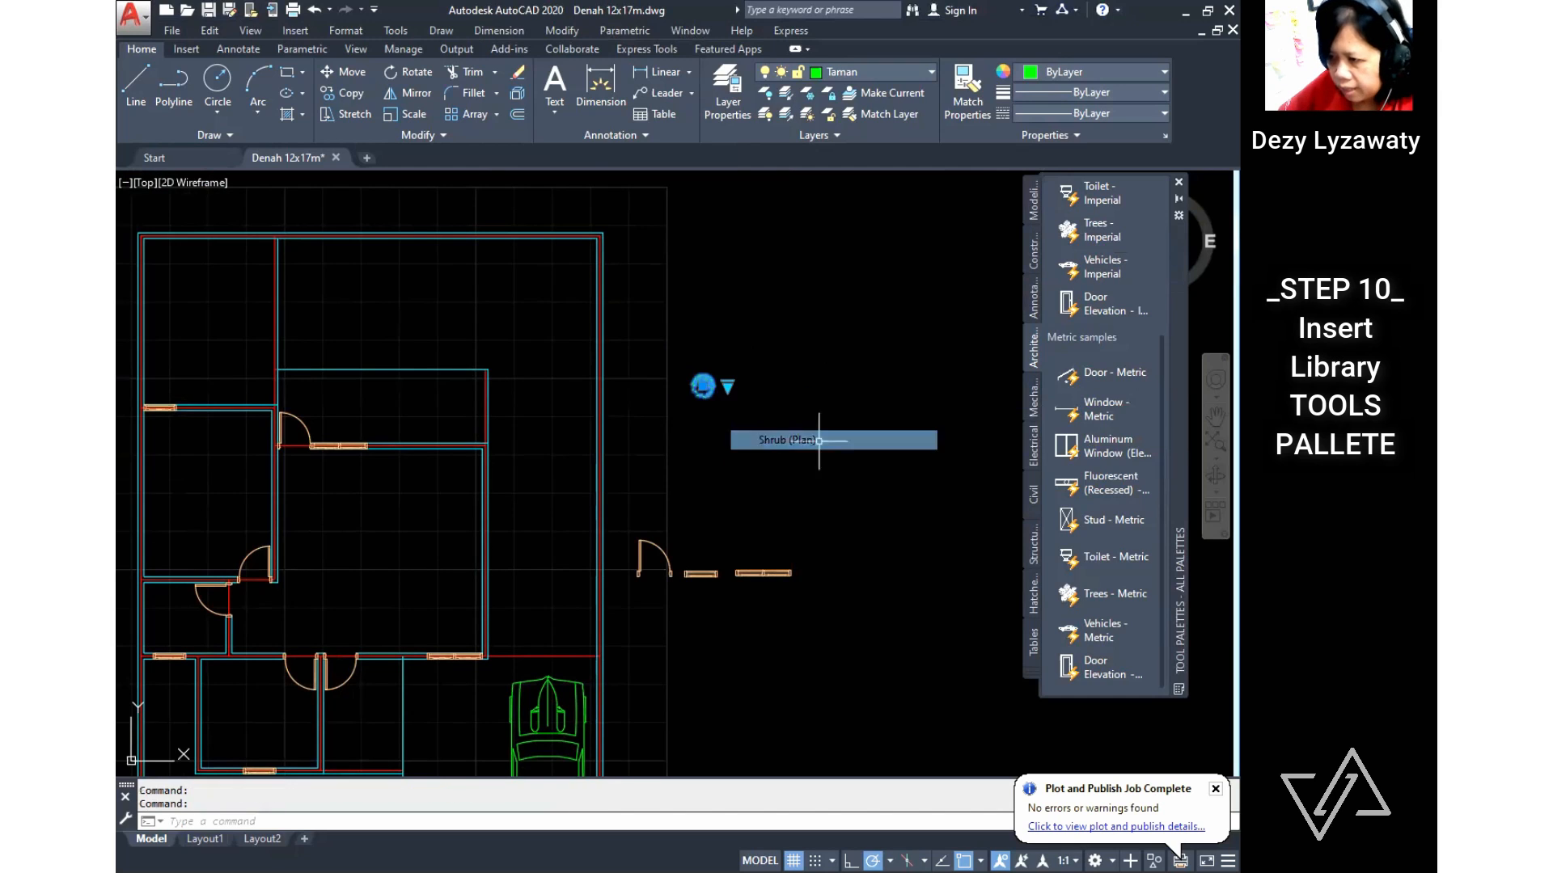
pyautogui.moveTo(778, 434); pyautogui.dragTo(798, 461, button='middle')
pyautogui.press('Escape')
pyautogui.press('Escape')
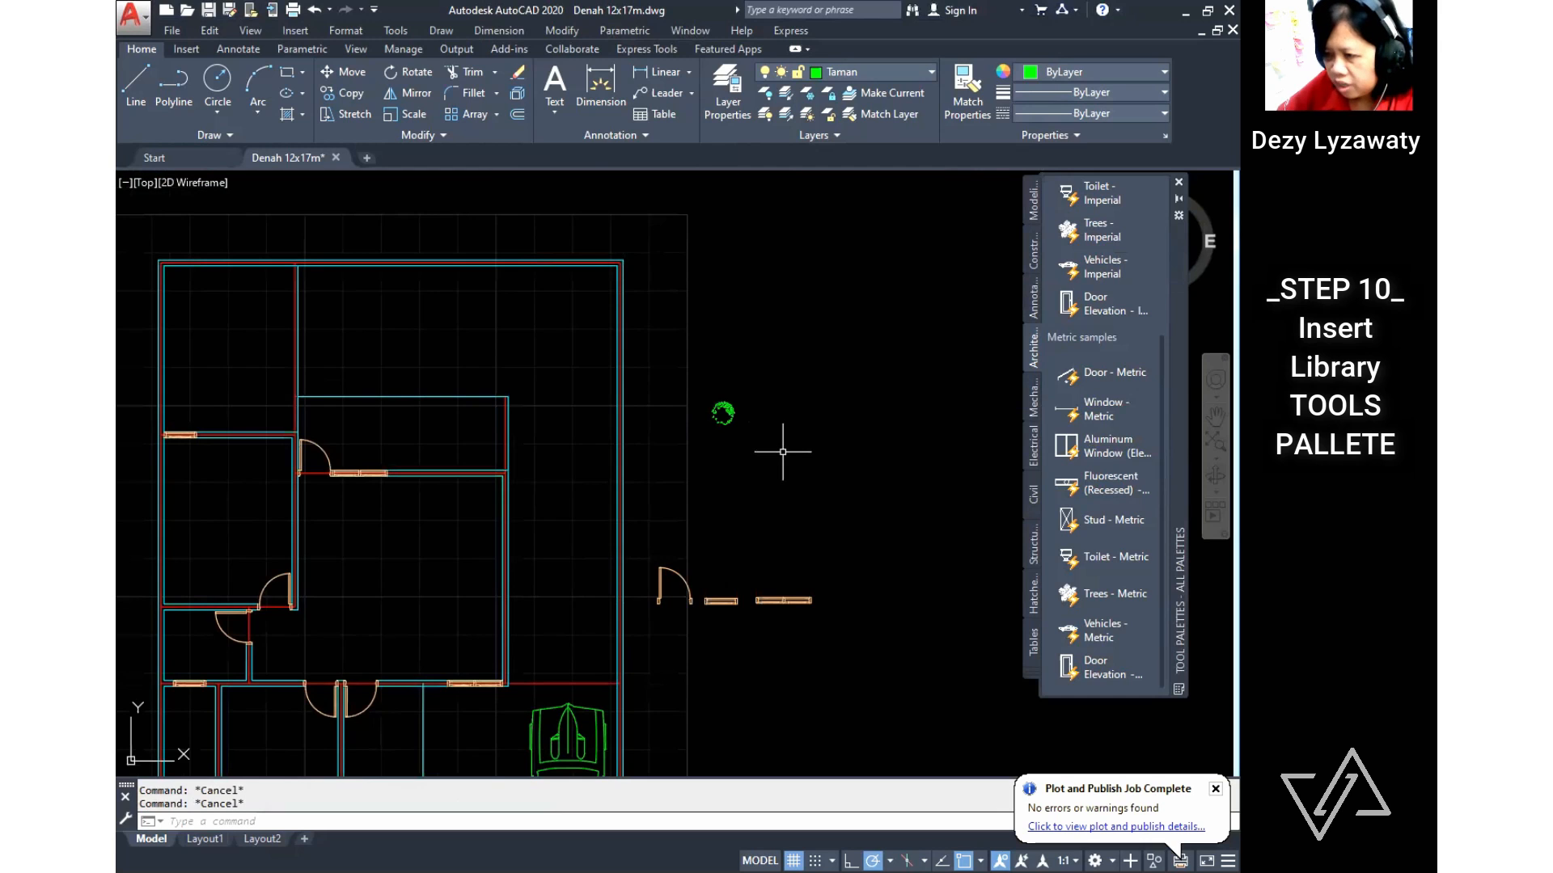
# Step: Move the shrub block into the back garden, just inside the rear wall near the plan's upper-right corner
pyautogui.press('m')
pyautogui.press('Return')
pyautogui.click(722, 413)
pyautogui.press('Return')
pyautogui.click(722, 414)
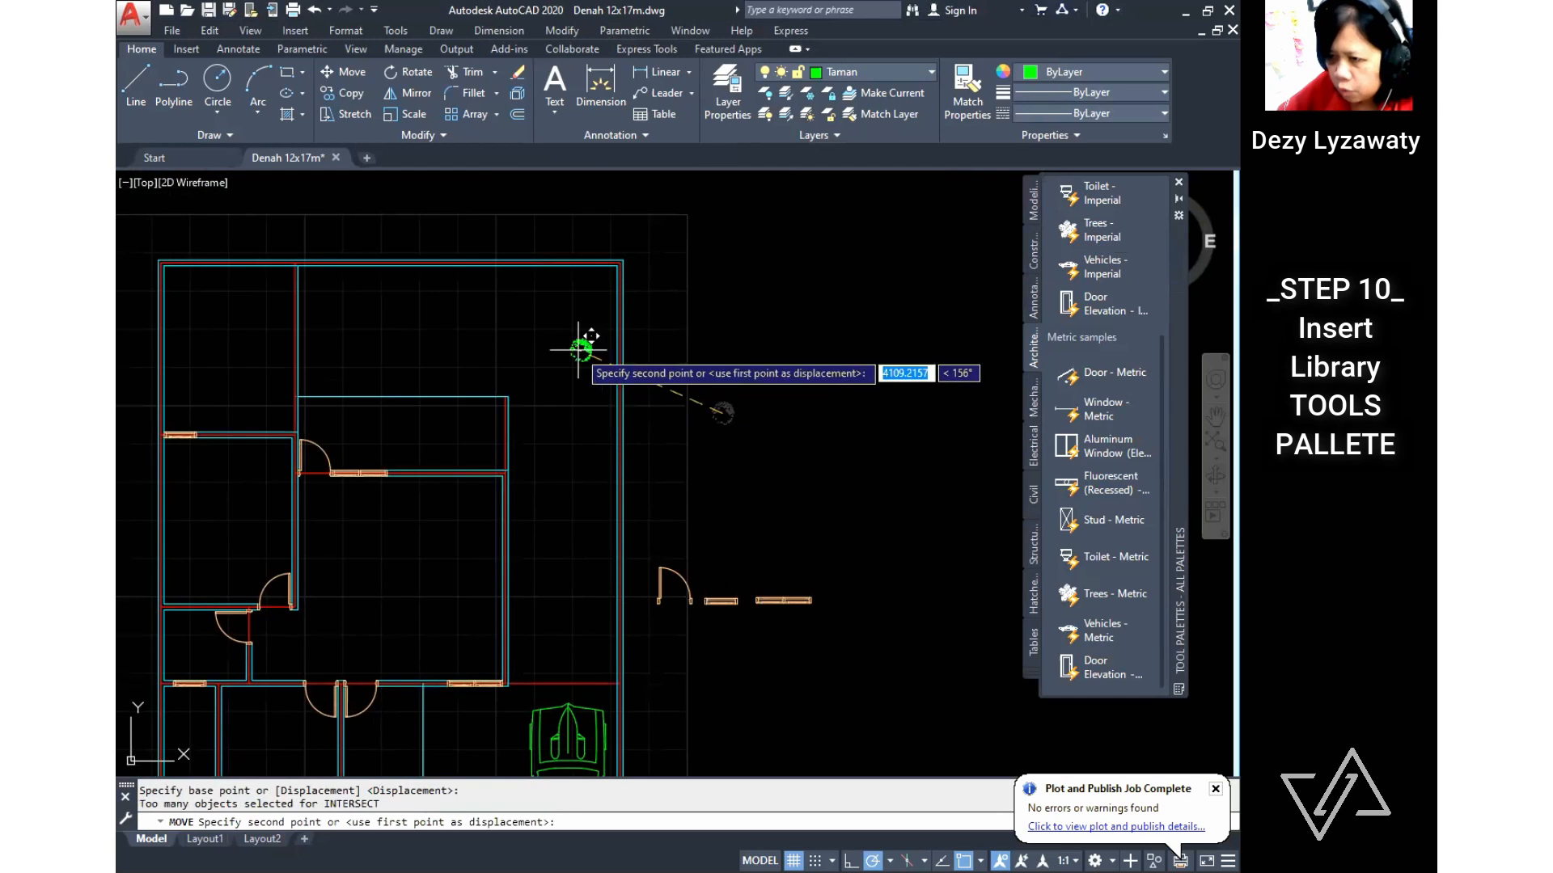
pyautogui.moveTo(583, 343); pyautogui.dragTo(569, 505, button='middle')
pyautogui.scroll(2, 539, 464)
pyautogui.click(501, 418)
pyautogui.moveTo(488, 469); pyautogui.dragTo(684, 466, button='middle')
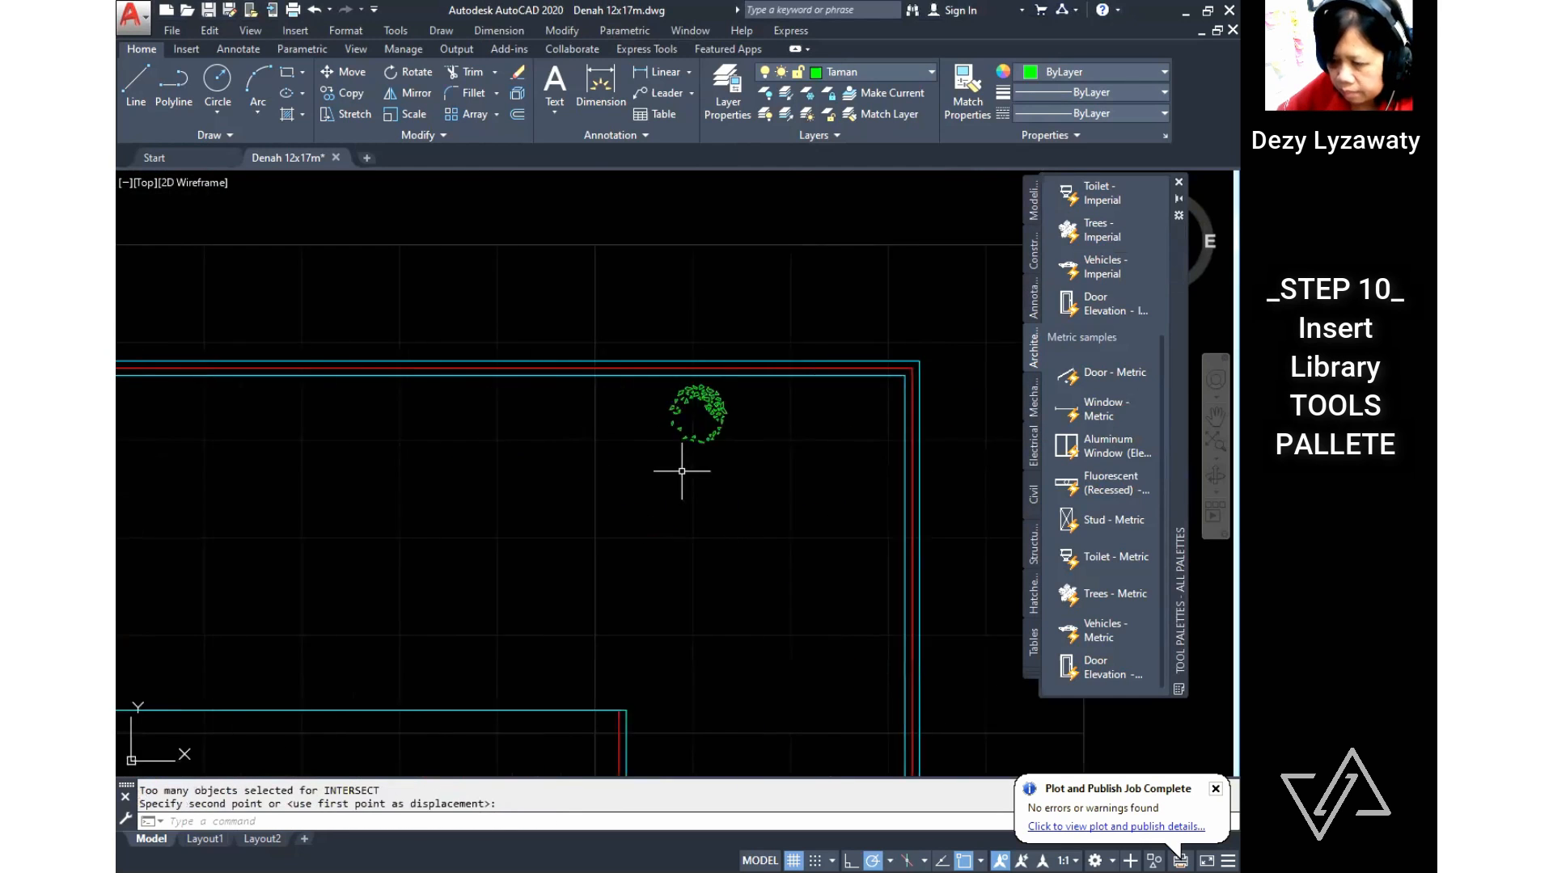
# Step: Copy the shrub four times in a loose, staggered row along the rear wall, working leftward from the original
pyautogui.click(562, 33)
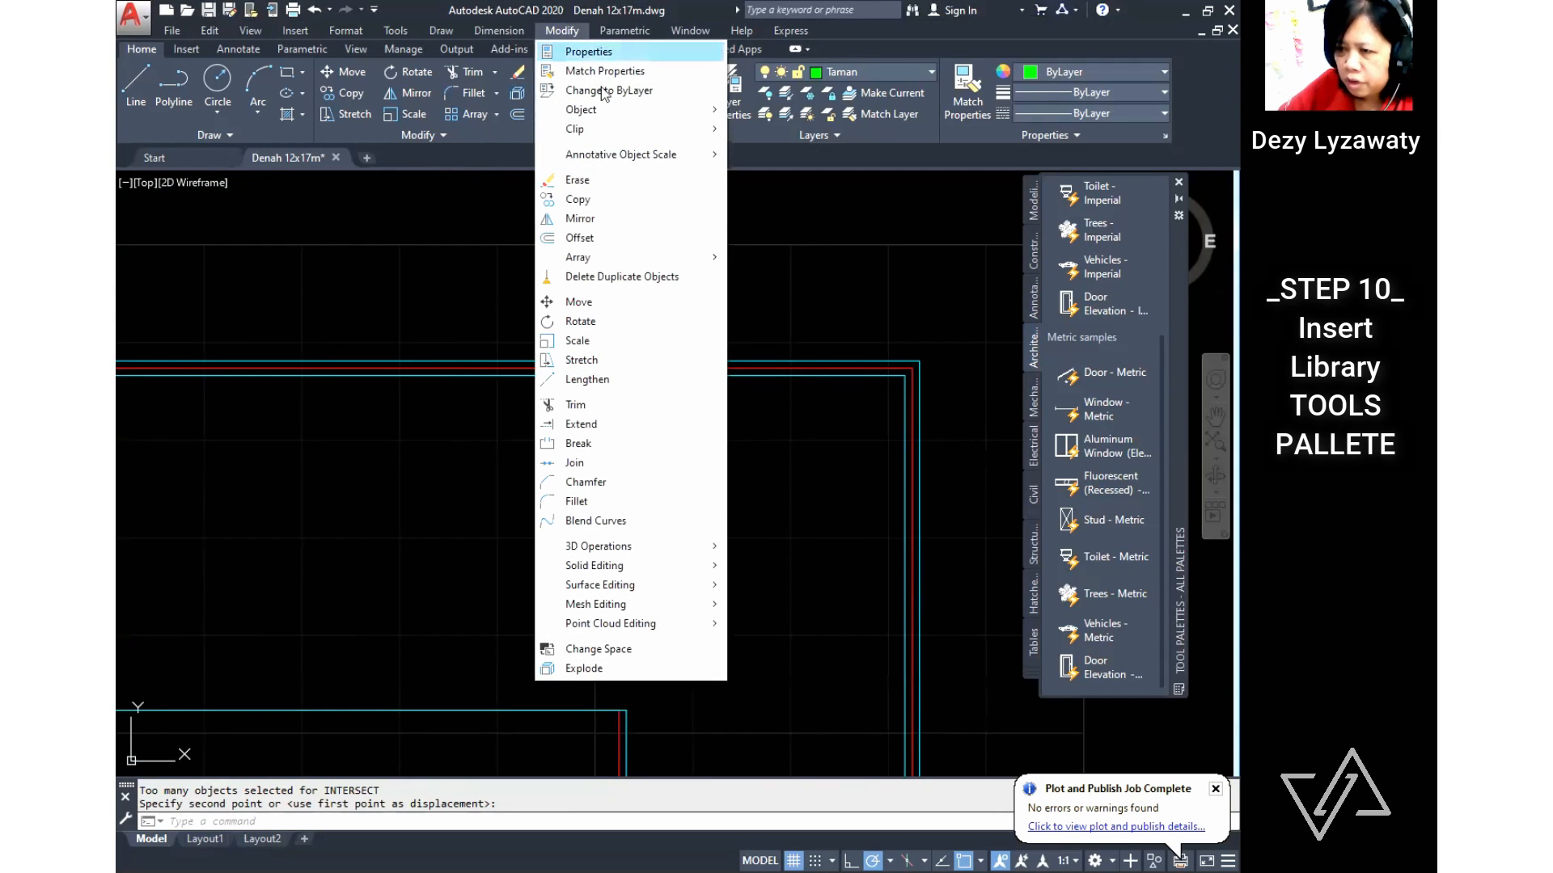
pyautogui.click(614, 200)
pyautogui.click(679, 422)
pyautogui.click(693, 423)
pyautogui.press('Return')
pyautogui.click(694, 435)
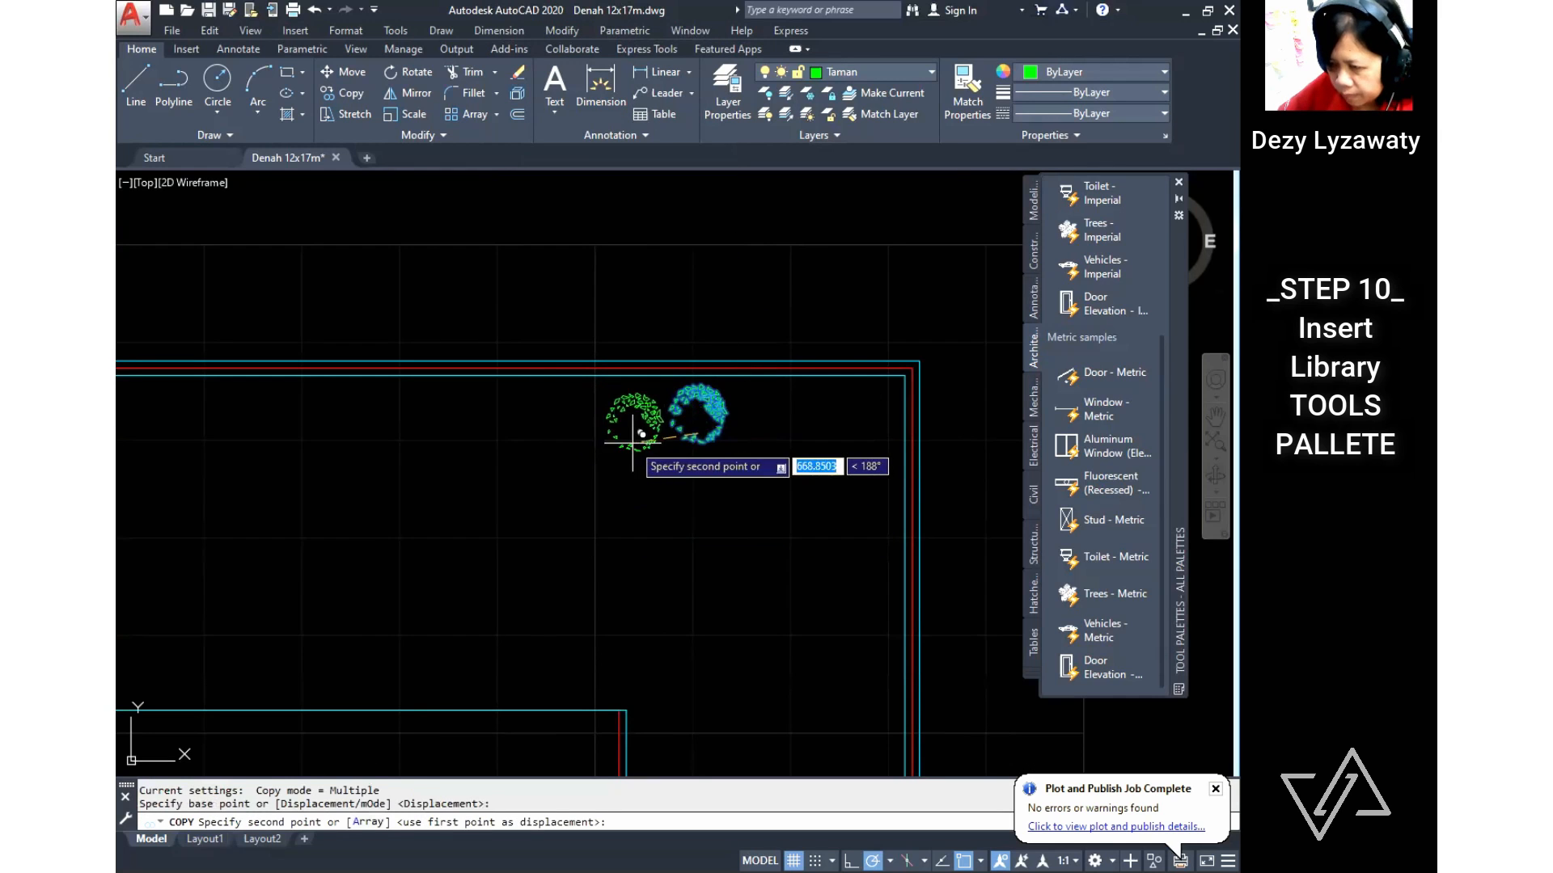
pyautogui.click(630, 443)
pyautogui.click(551, 434)
pyautogui.click(482, 477)
pyautogui.click(427, 437)
# Step: Place three more shrub copies as a cluster in the back garden's left corner
pyautogui.moveTo(162, 429); pyautogui.dragTo(486, 429, button='middle')
pyautogui.click(512, 432)
pyautogui.click(545, 431)
pyautogui.click(508, 485)
# Step: Place shrub copies along the inside of the right boundary wall, in one upper group and one just above the carport
pyautogui.scroll(-2, 566, 542)
pyautogui.moveTo(918, 642); pyautogui.dragTo(541, 451, button='middle')
pyautogui.scroll(2, 582, 464)
pyautogui.click(630, 409)
pyautogui.moveTo(630, 411); pyautogui.dragTo(530, 226, button='middle')
pyautogui.click(542, 325)
pyautogui.moveTo(588, 679)
pyautogui.mouseDown(button='middle')
pyautogui.moveTo(635, 230)
pyautogui.moveTo(710, 290)
pyautogui.mouseUp(button='middle')
pyautogui.click(664, 521)
pyautogui.click(677, 417)
pyautogui.click(672, 306)
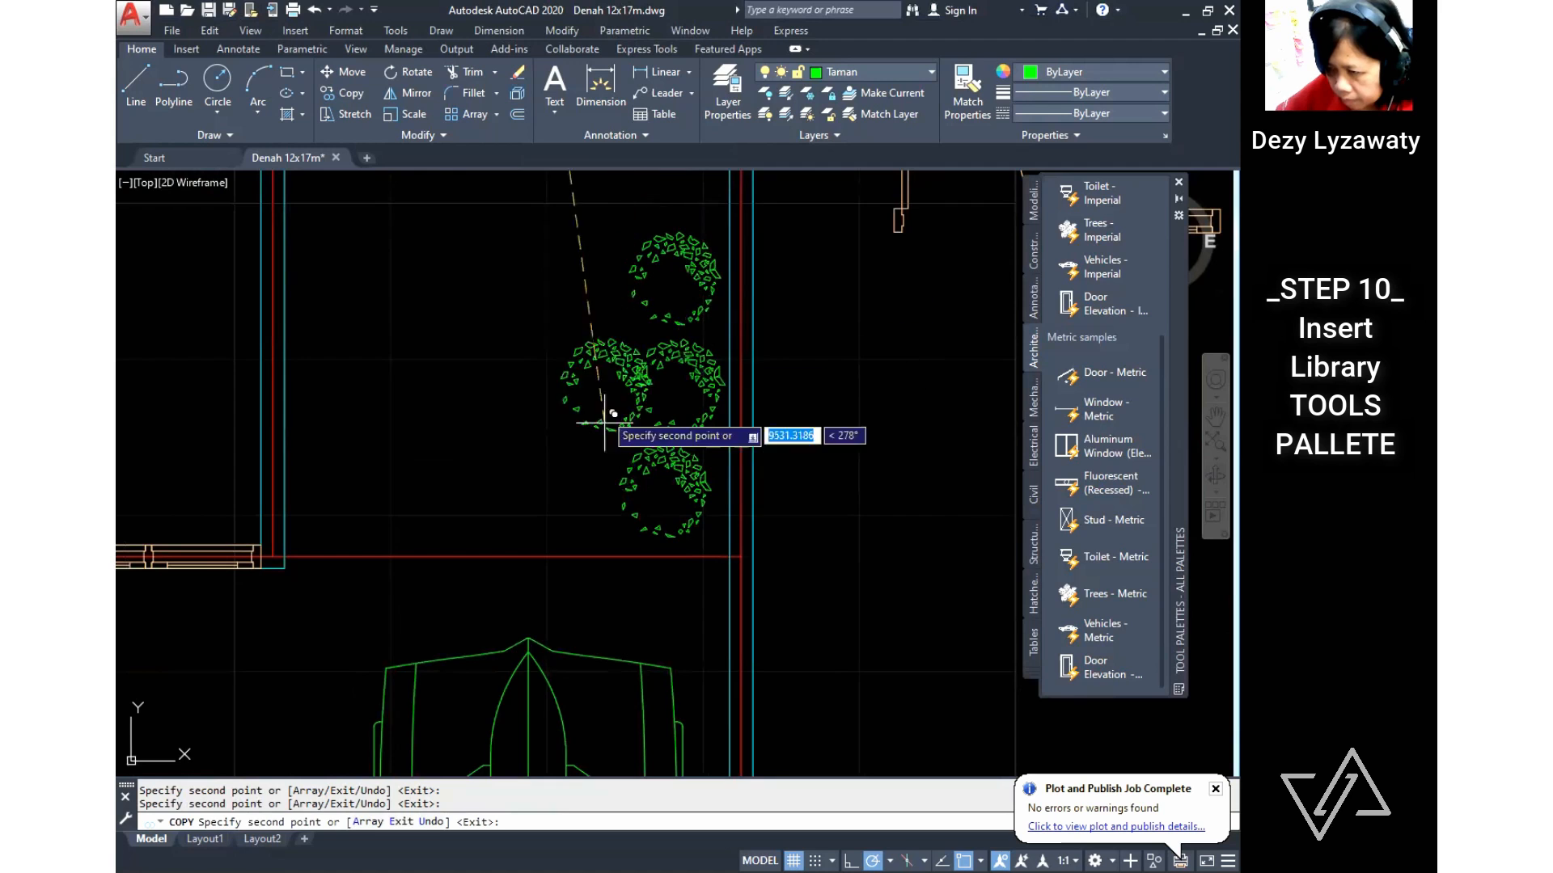
pyautogui.scroll(-1, 609, 500)
pyautogui.scroll(1, 634, 292)
pyautogui.click(658, 312)
# Step: Place three shrub copies in a column along the left boundary wall of the front yard
pyautogui.scroll(-4, 755, 271)
pyautogui.scroll(3, 427, 423)
pyautogui.click(615, 387)
pyautogui.click(611, 468)
pyautogui.click(621, 319)
# Step: Place a row of shrub copies with one set above it along the front wall, left of the carport, and finish copying
pyautogui.moveTo(746, 540); pyautogui.dragTo(367, 493, button='middle')
pyautogui.click(813, 532)
pyautogui.click(740, 534)
pyautogui.click(675, 532)
pyautogui.click(587, 522)
pyautogui.click(619, 477)
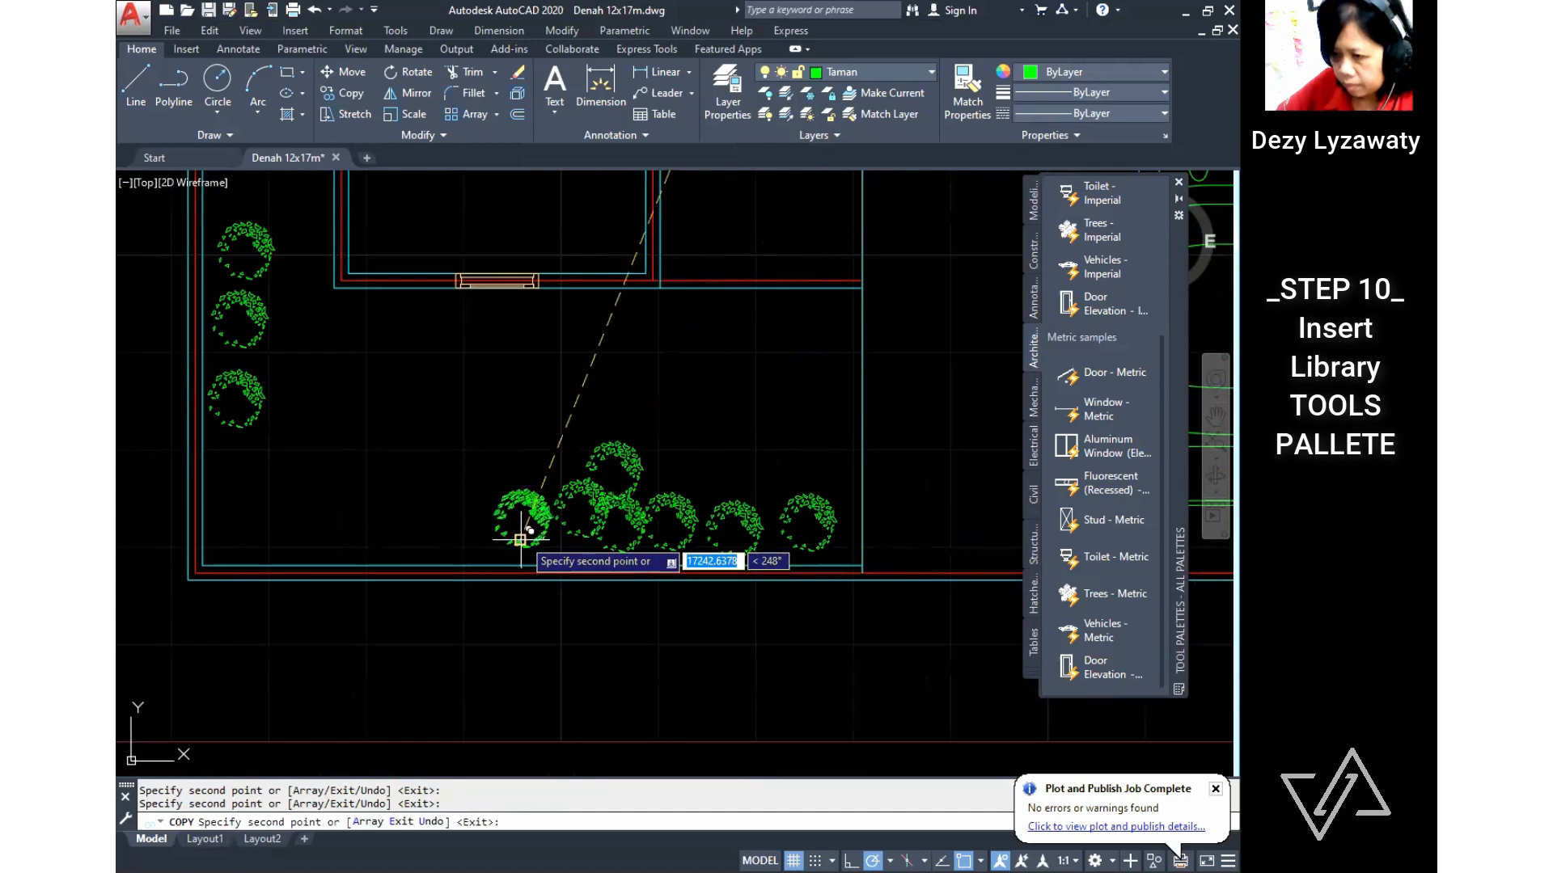
pyautogui.press('Escape')
pyautogui.scroll(-6, 663, 549)
pyautogui.moveTo(884, 552); pyautogui.dragTo(894, 520, button='middle')
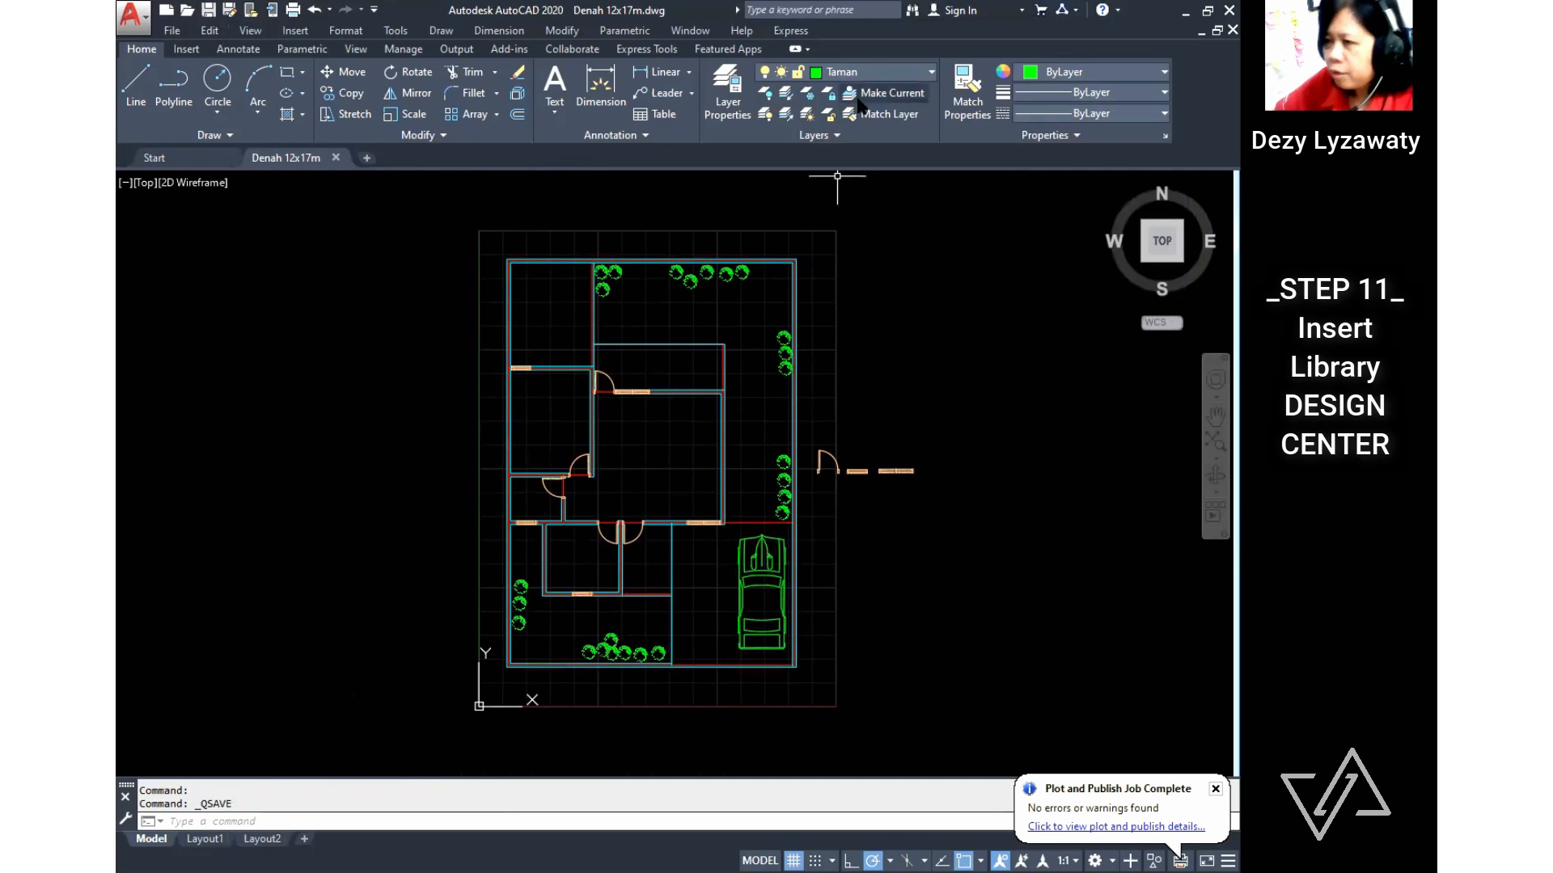
# Step: Make Furniture the current layer and open DesignCenter
pyautogui.click(905, 70)
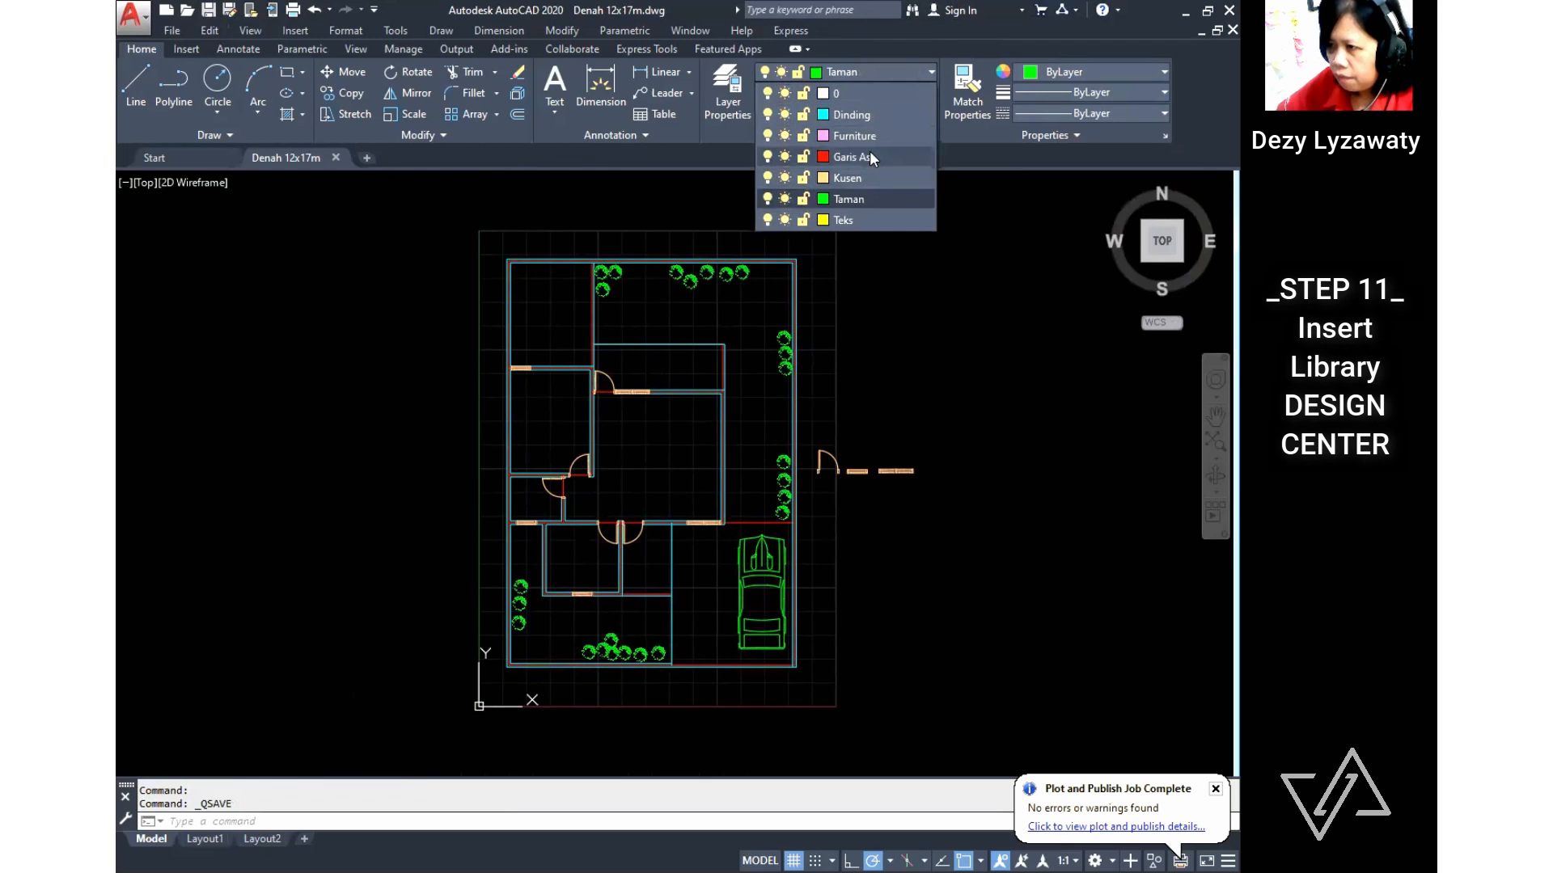
pyautogui.click(870, 137)
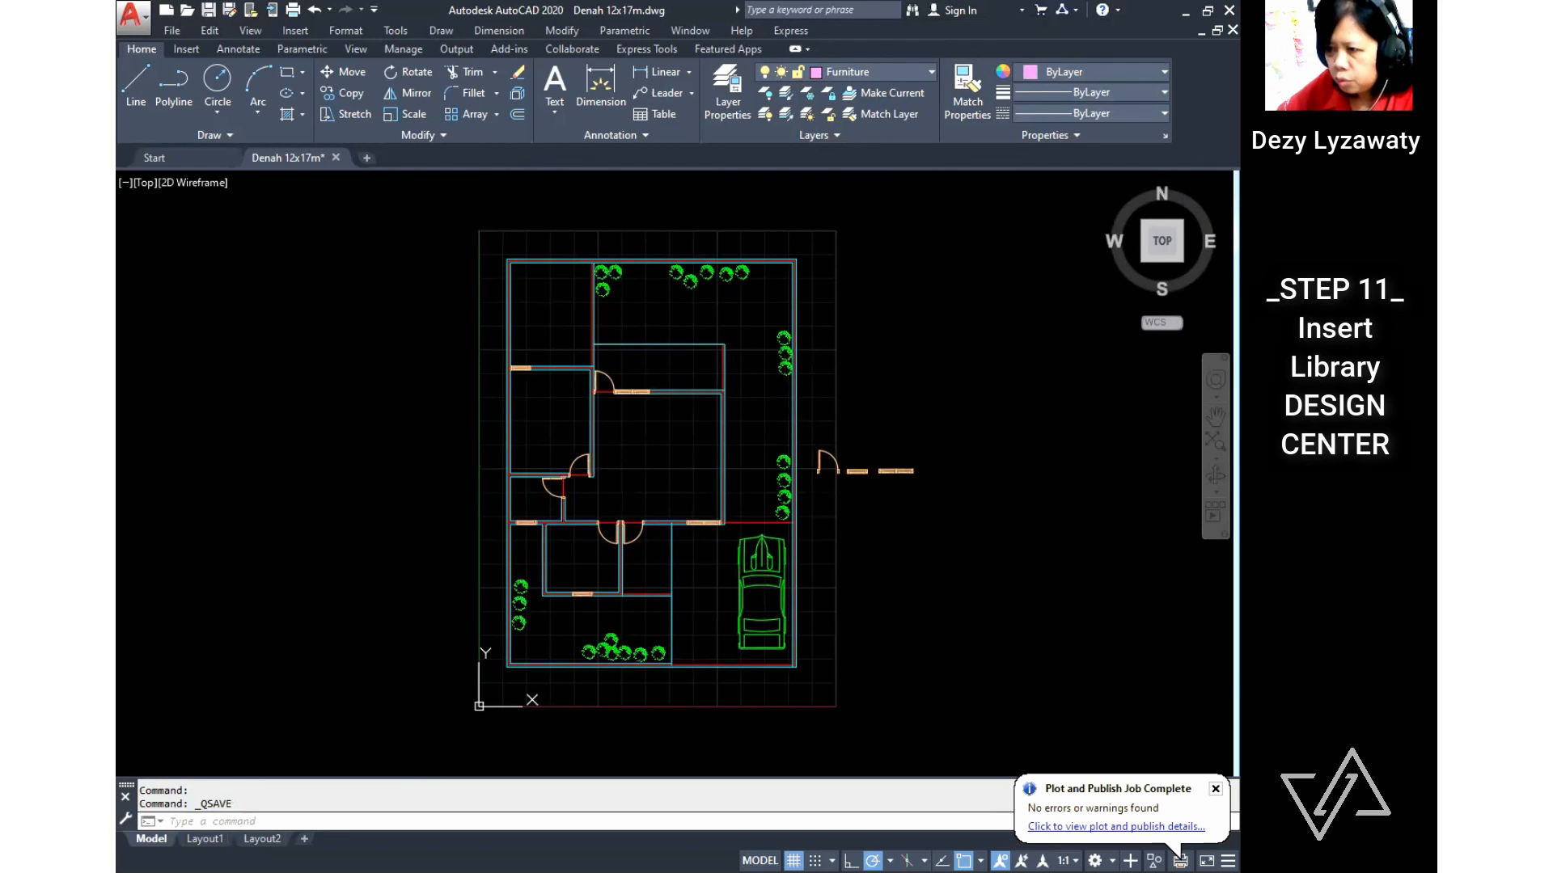
pyautogui.hotkey('ctrl', '2')
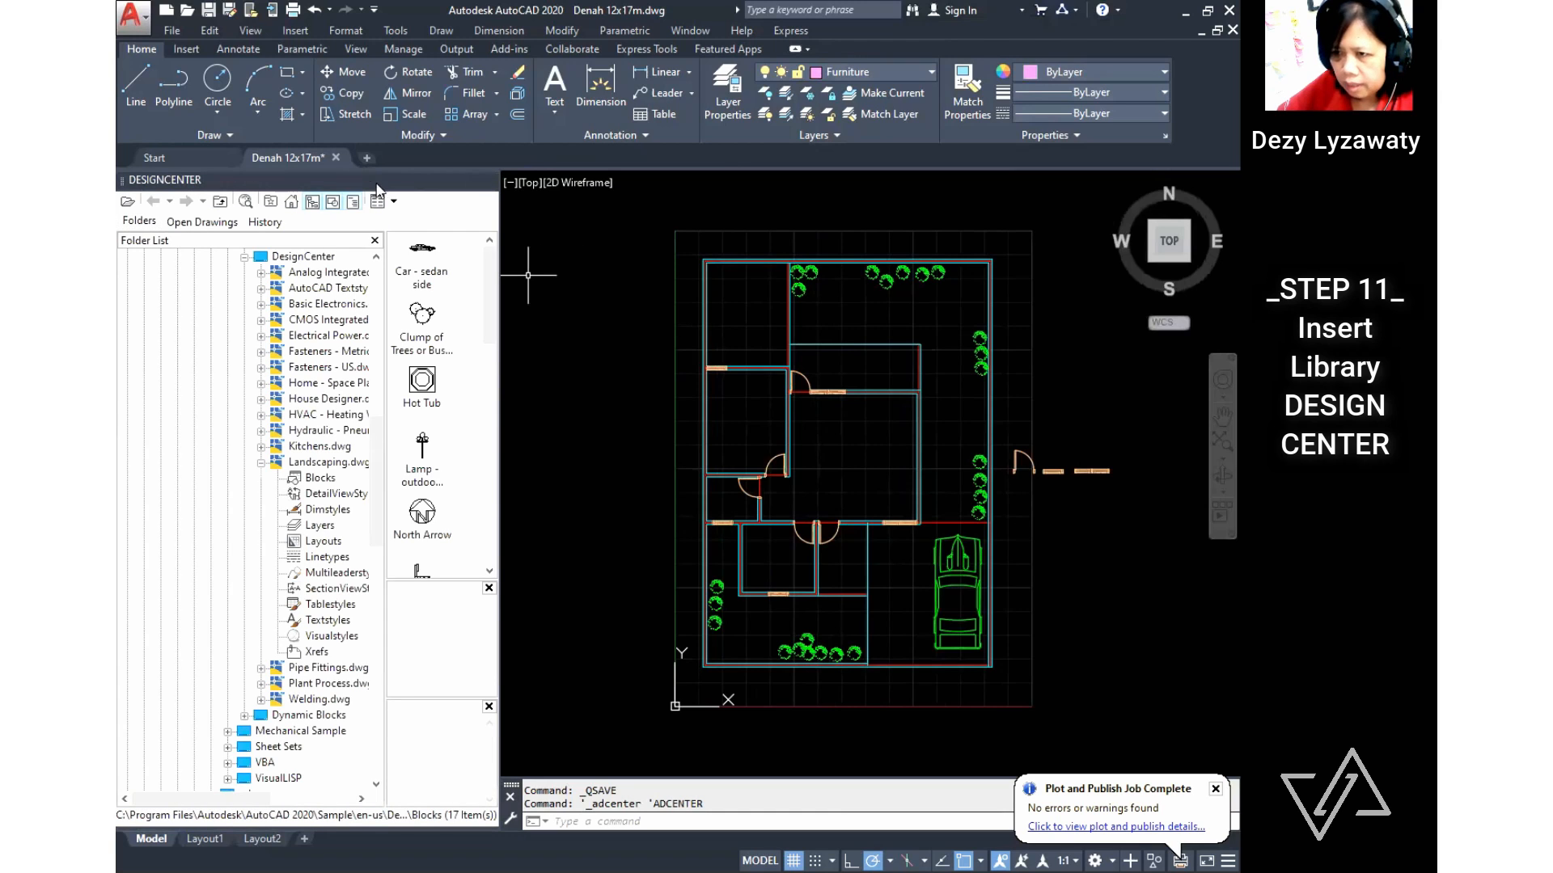
# Step: Float the DesignCenter palette over the drawing and dock it back beside the drawing area
pyautogui.moveTo(340, 180); pyautogui.dragTo(639, 198)
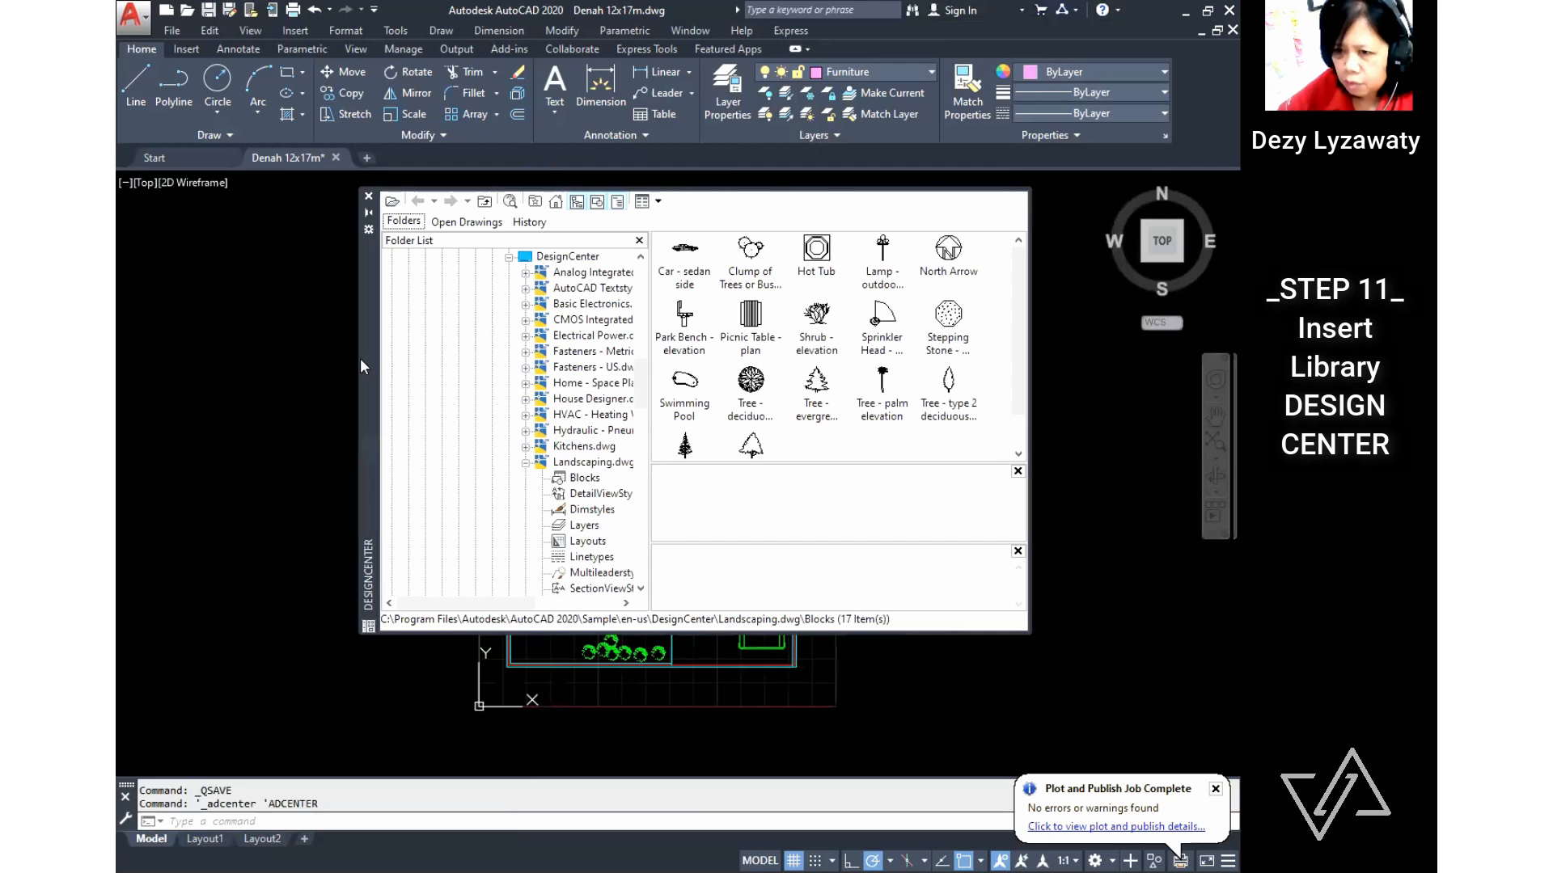
pyautogui.click(370, 396)
pyautogui.moveTo(371, 394); pyautogui.dragTo(130, 387)
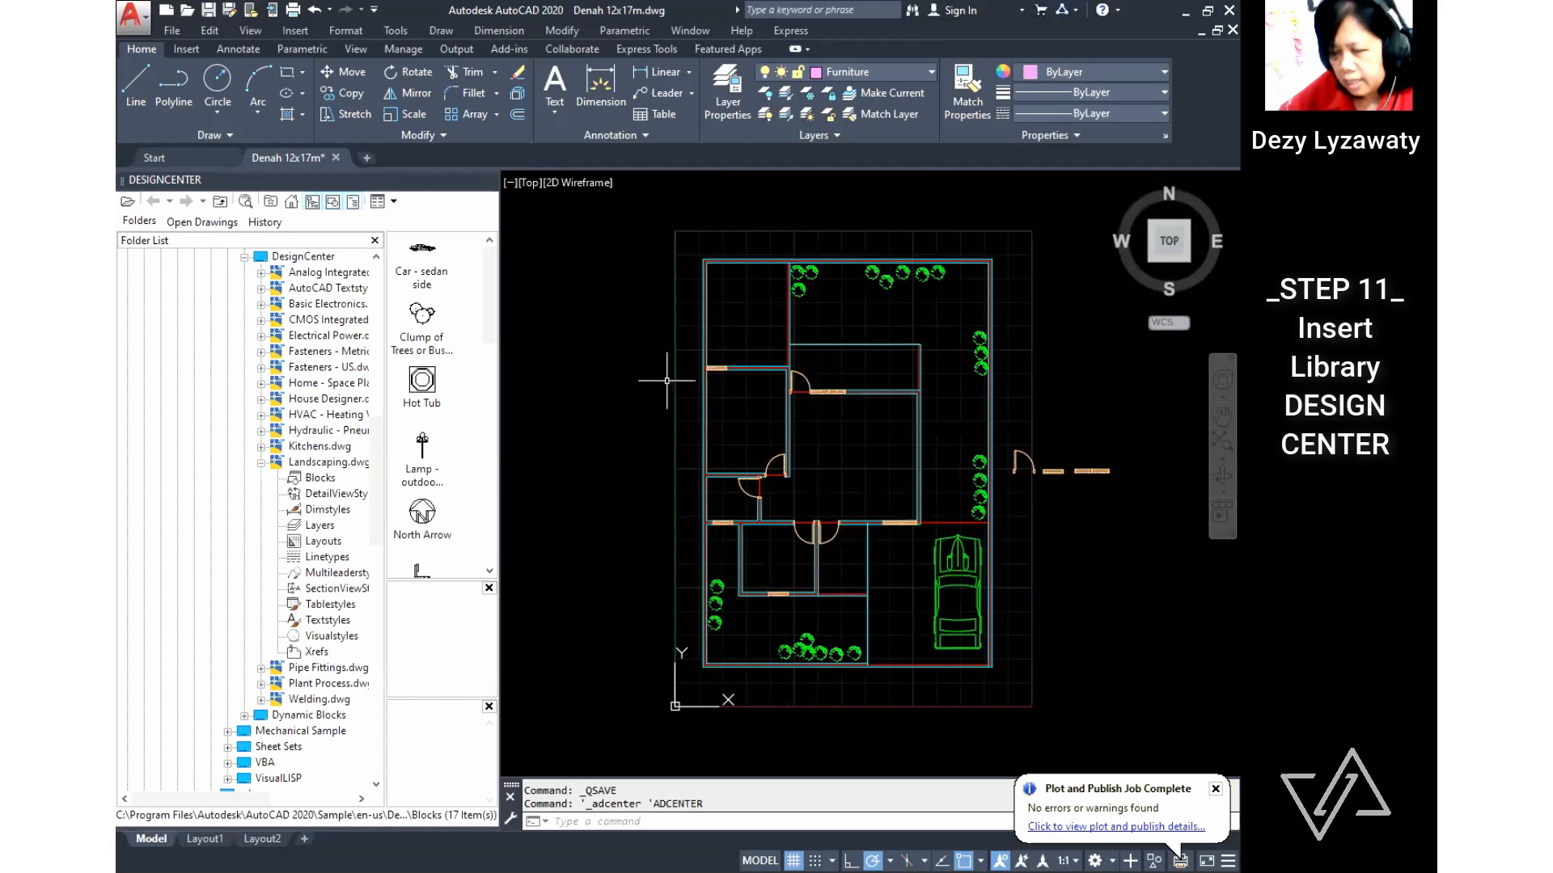
# Step: Start loading a drawing into DesignCenter and browse to C:\Program Files\Autodesk\AutoCAD 2020
pyautogui.scroll(3, 307, 340)
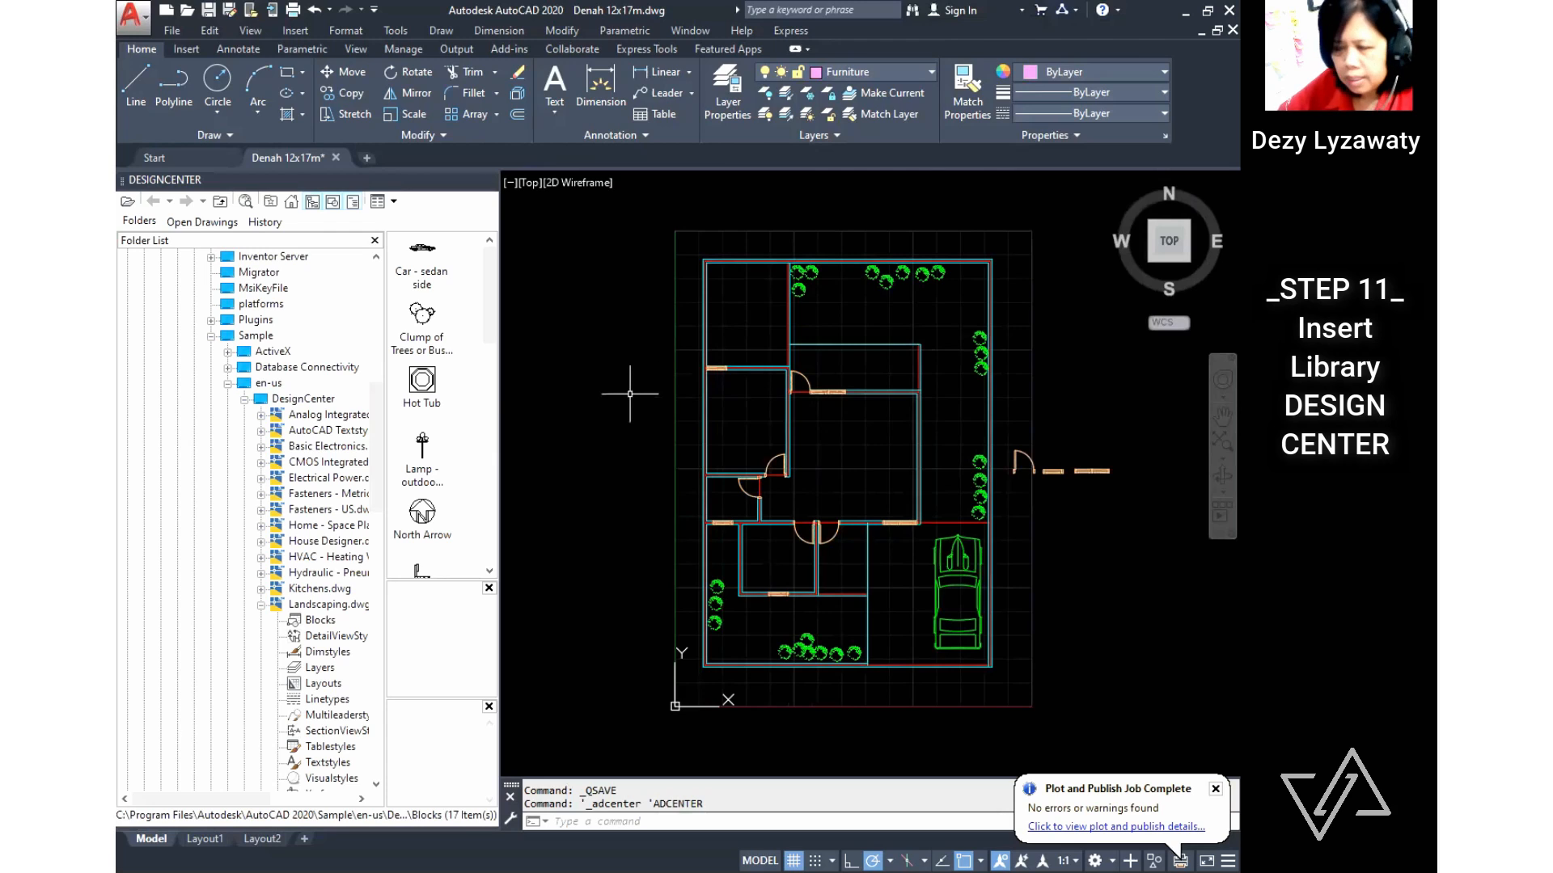
pyautogui.click(127, 201)
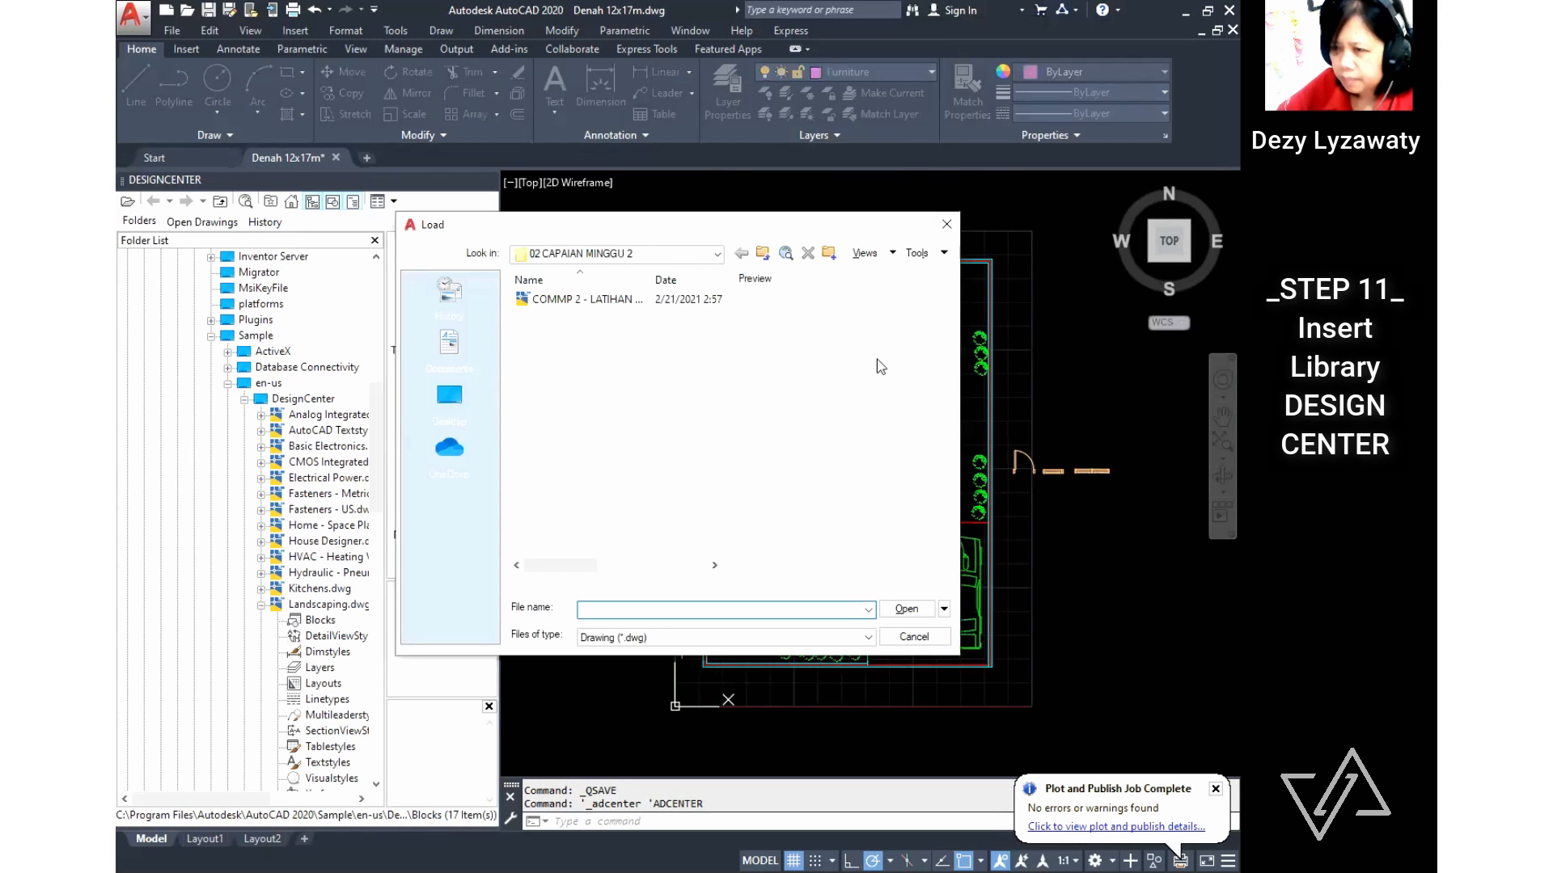
pyautogui.click(700, 257)
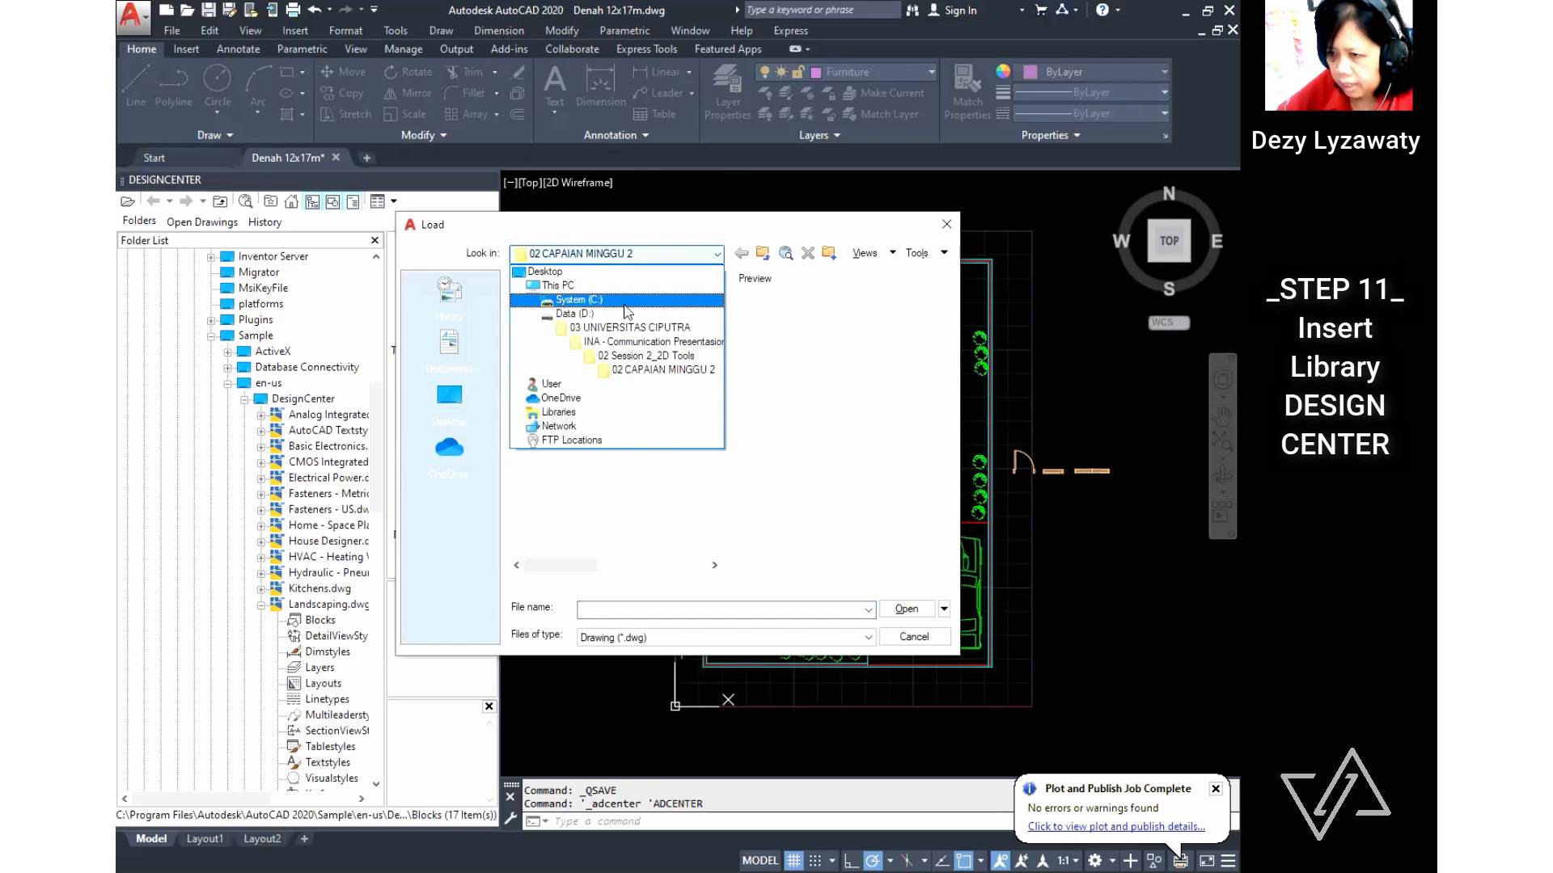
pyautogui.click(625, 304)
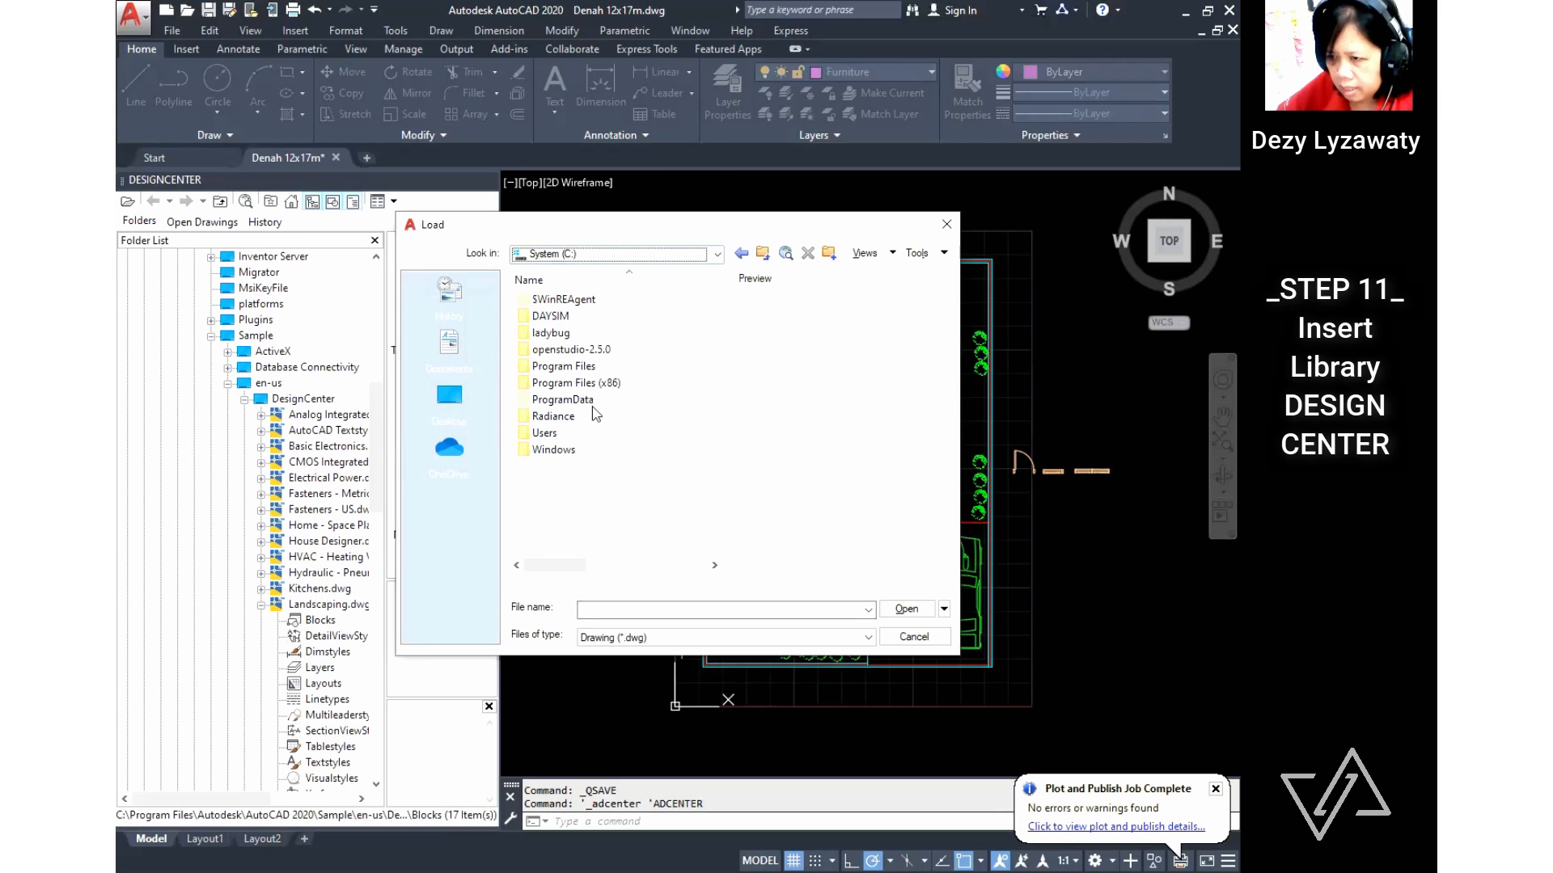
pyautogui.doubleClick(585, 370)
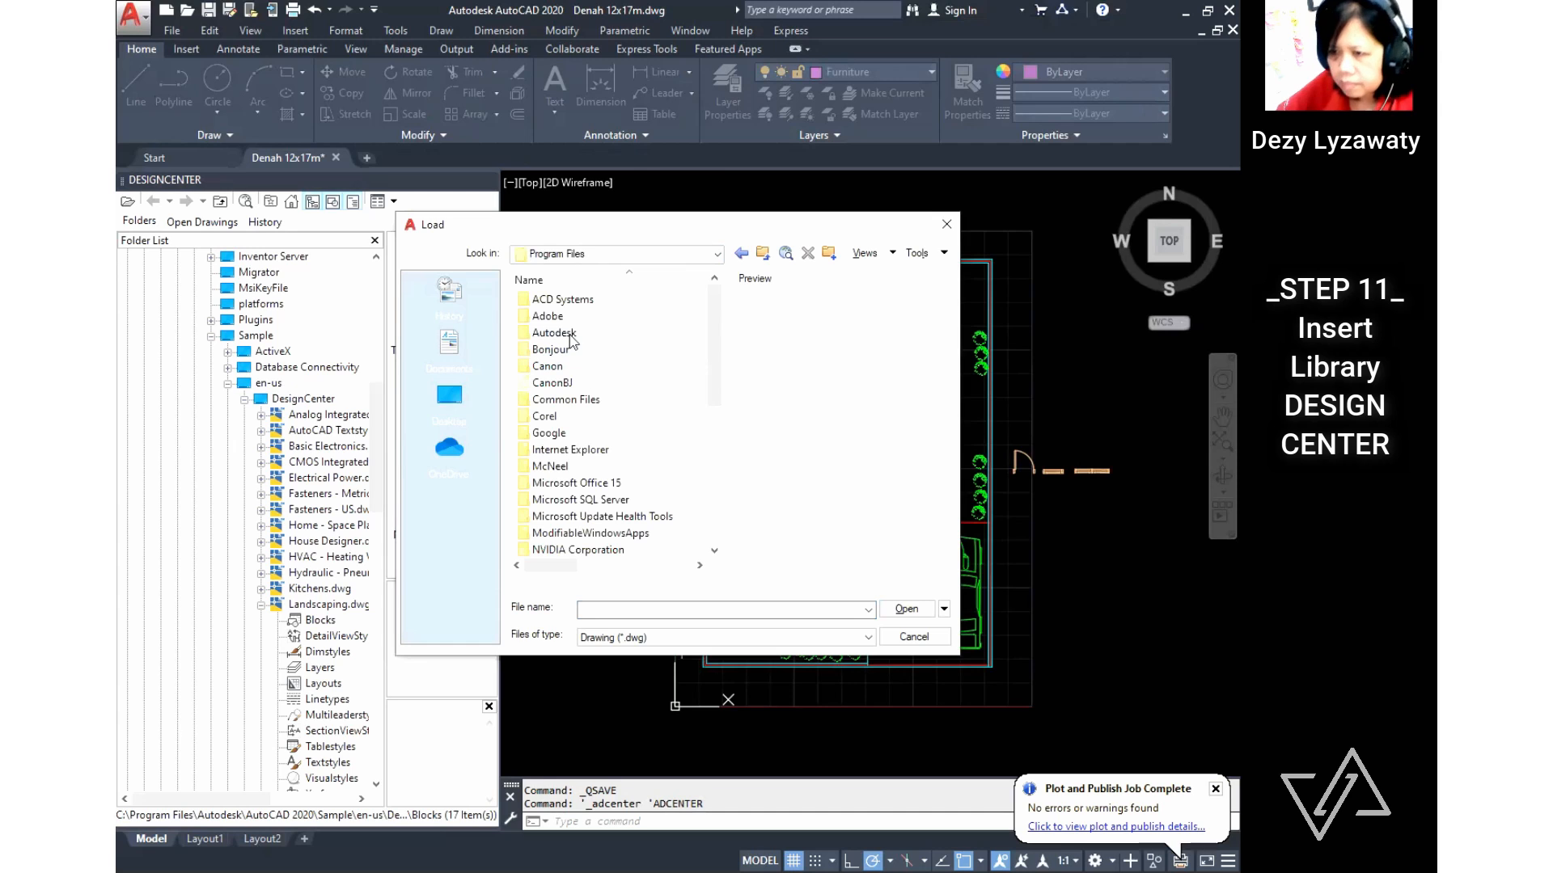
pyautogui.doubleClick(570, 336)
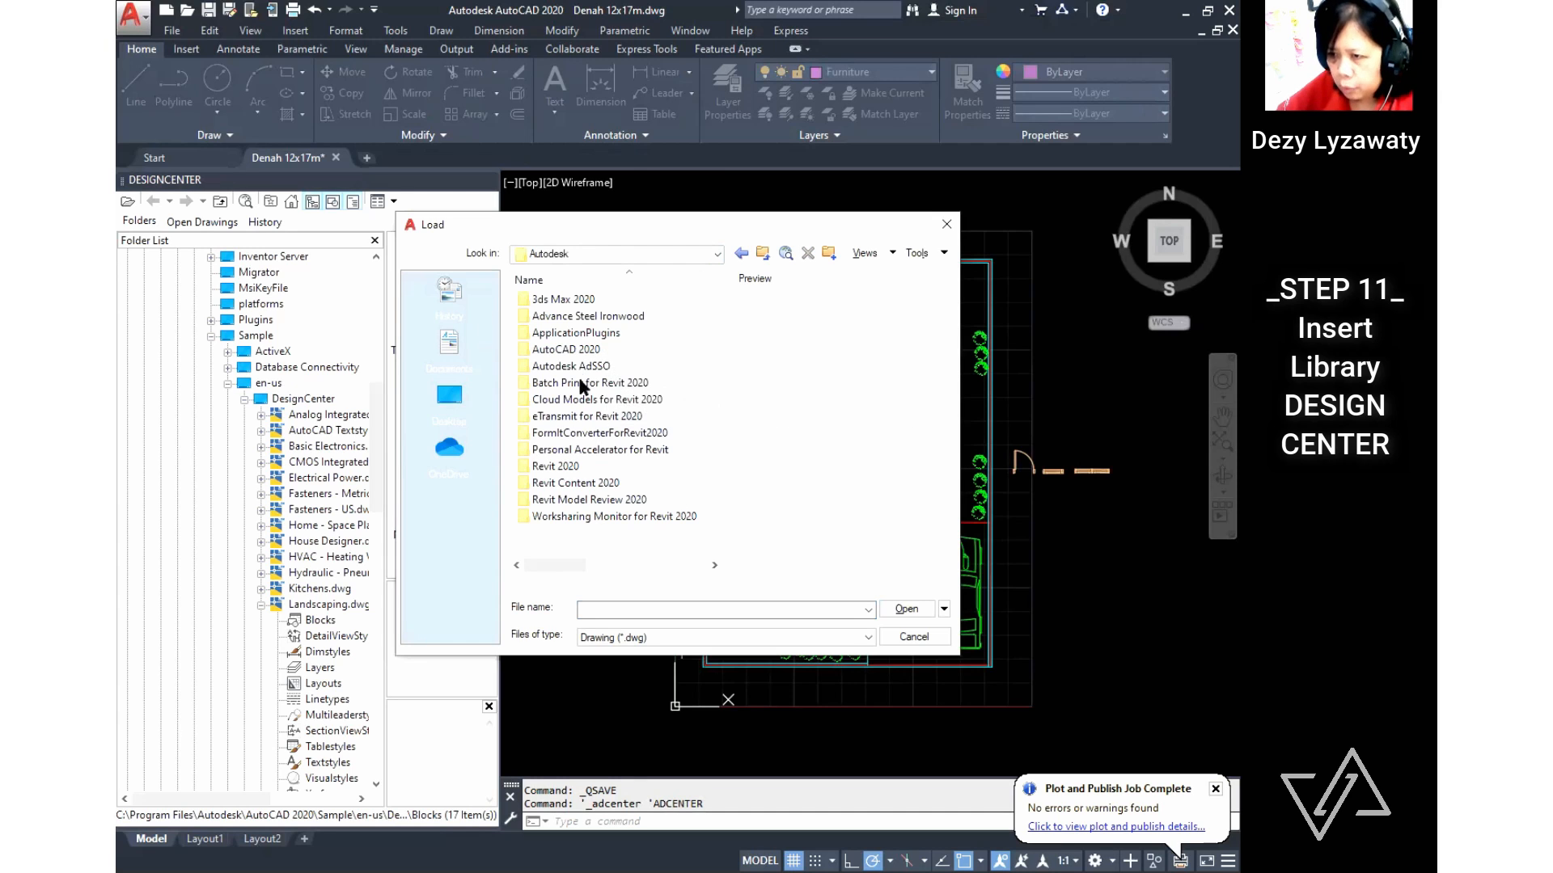
pyautogui.doubleClick(593, 352)
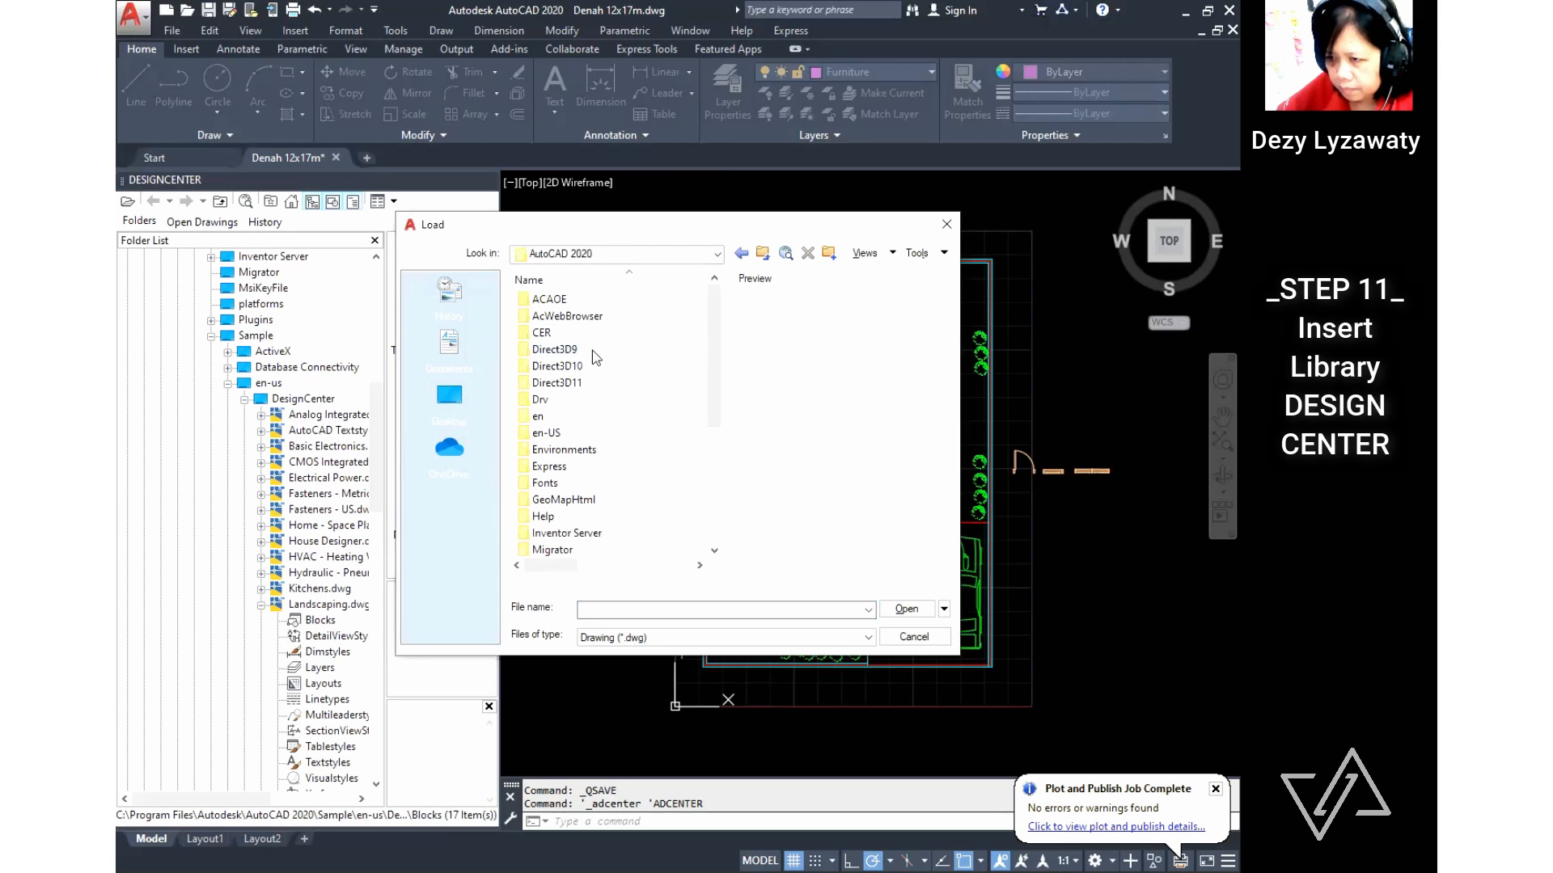
# Step: Load Home - Space Planner.dwg from the Sample\en-us\DesignCenter folder
pyautogui.scroll(-1, 629, 456)
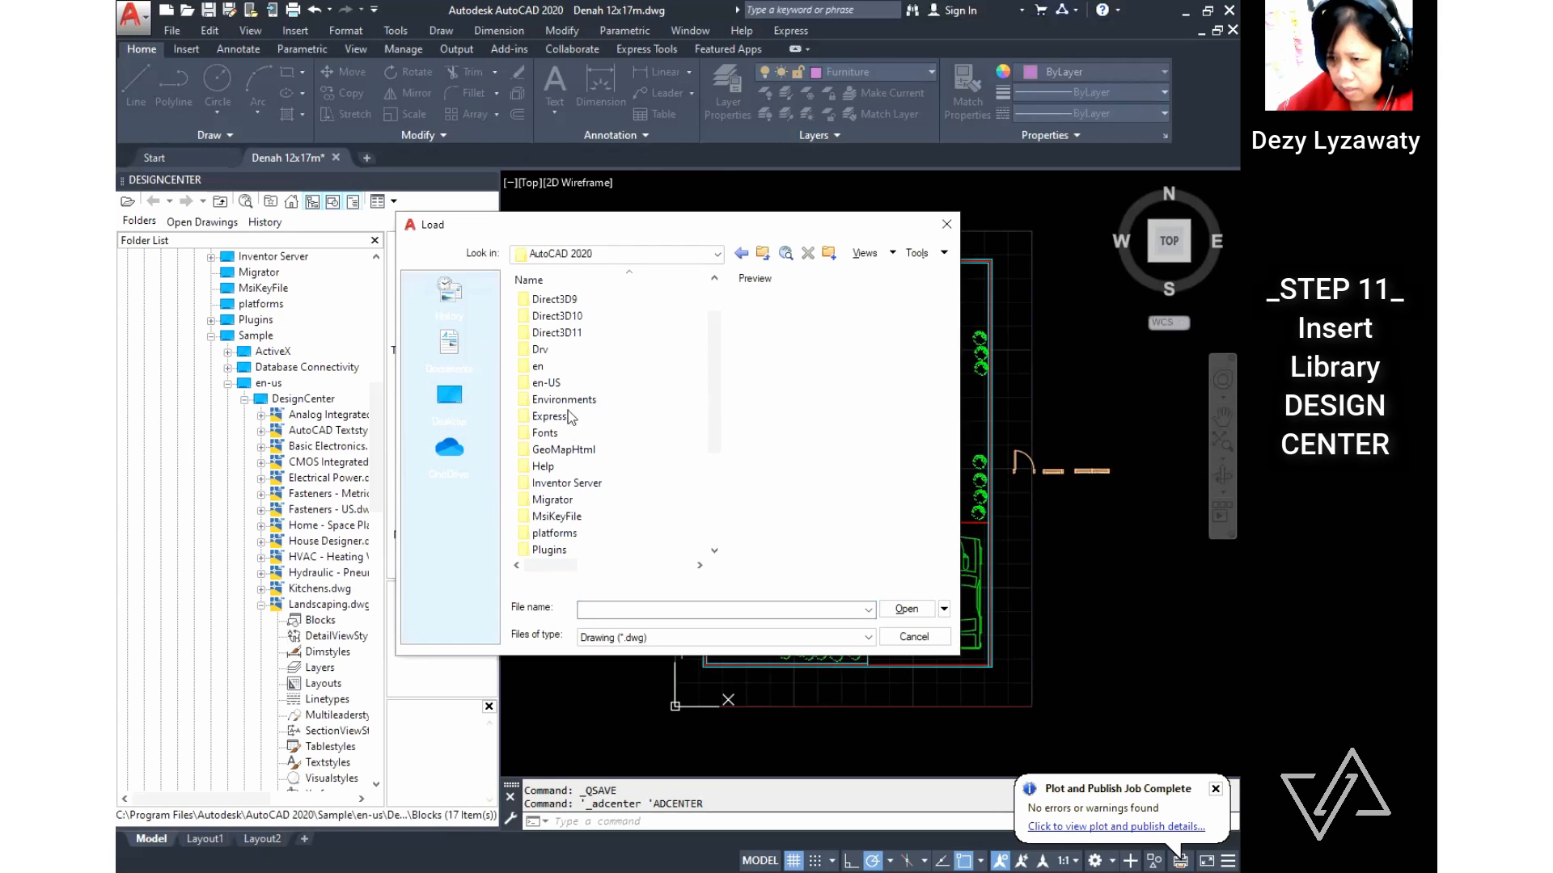
pyautogui.scroll(-3, 583, 422)
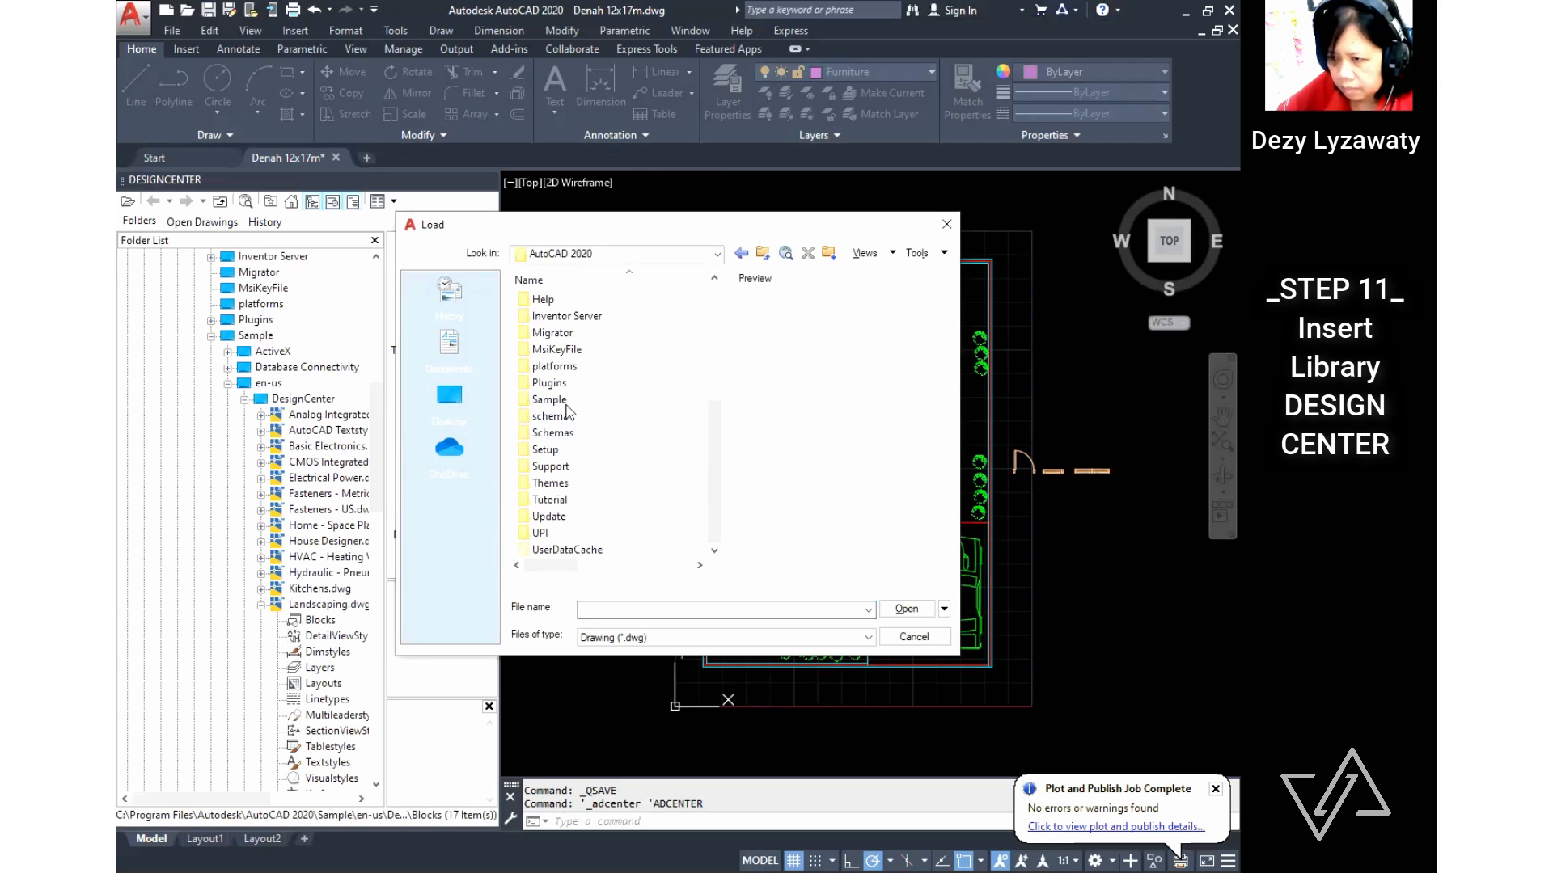
pyautogui.doubleClick(565, 401)
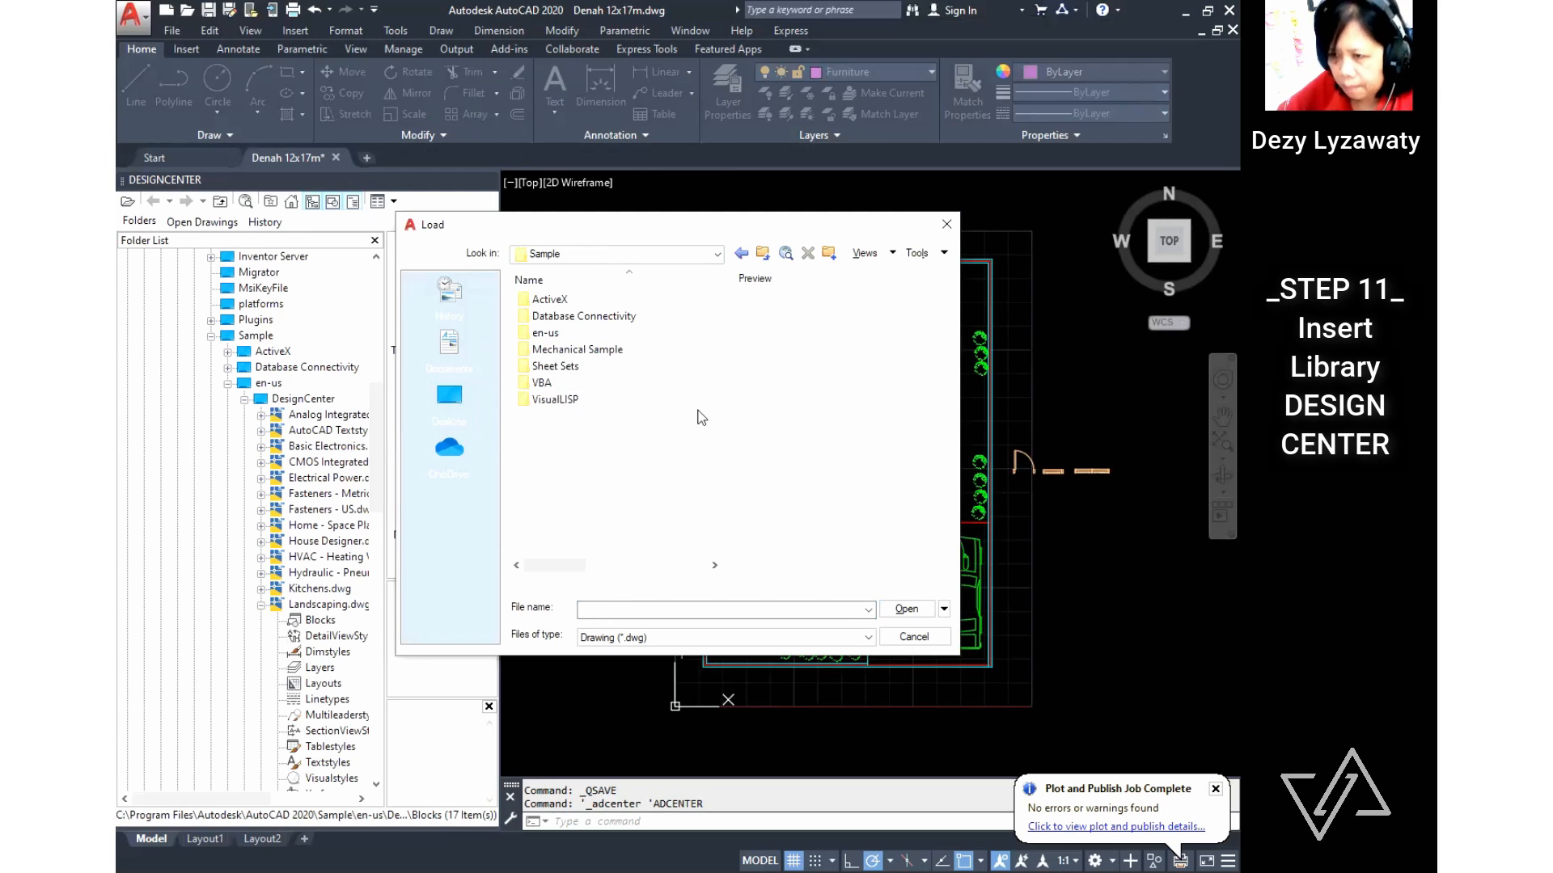
pyautogui.doubleClick(546, 333)
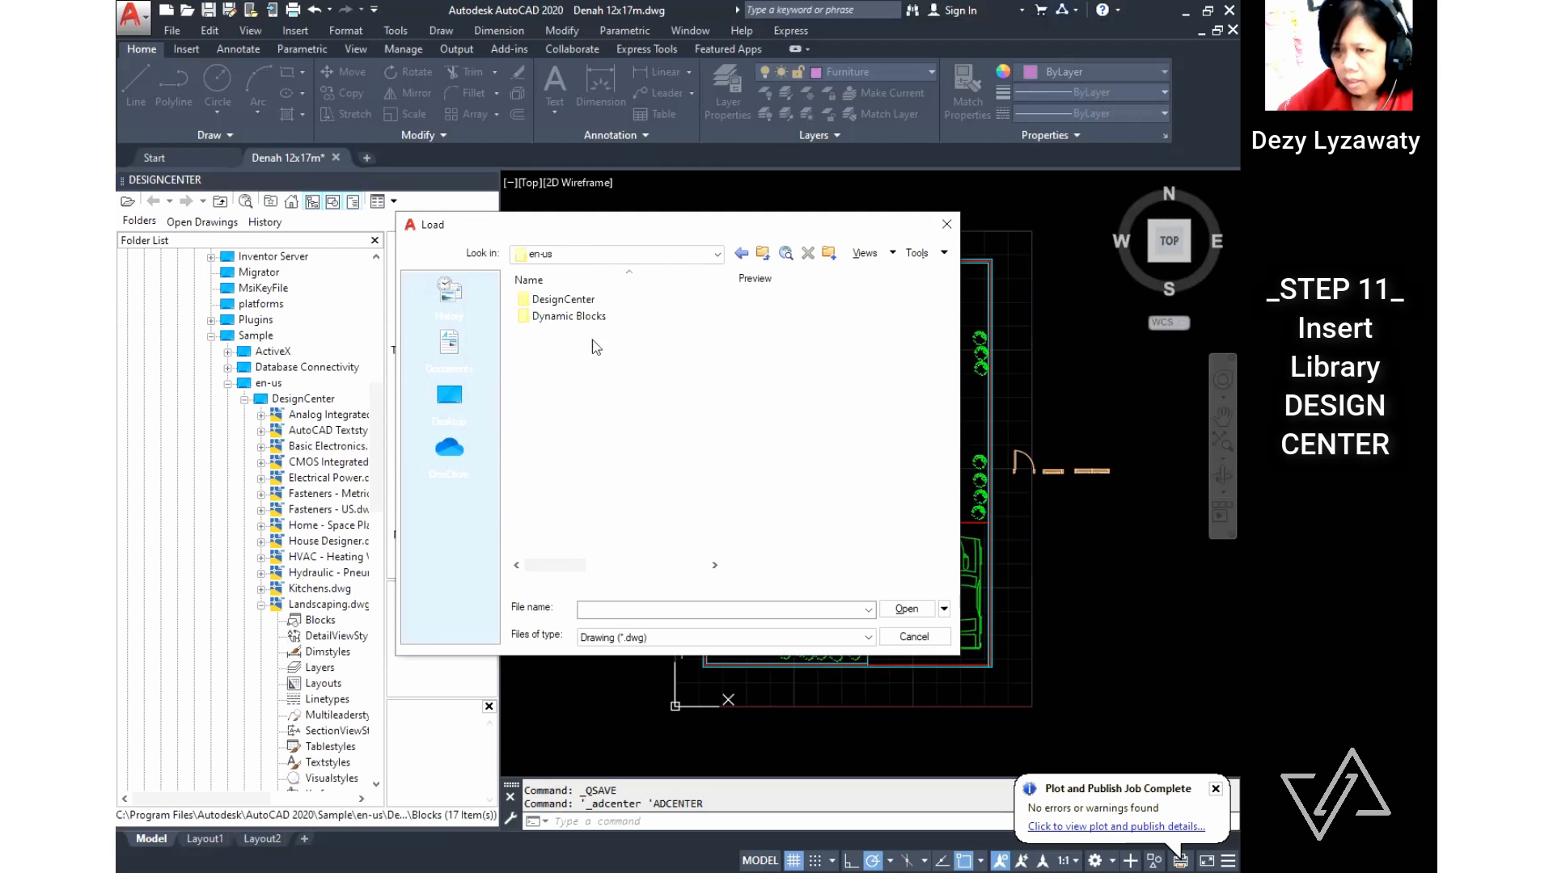
pyautogui.doubleClick(580, 303)
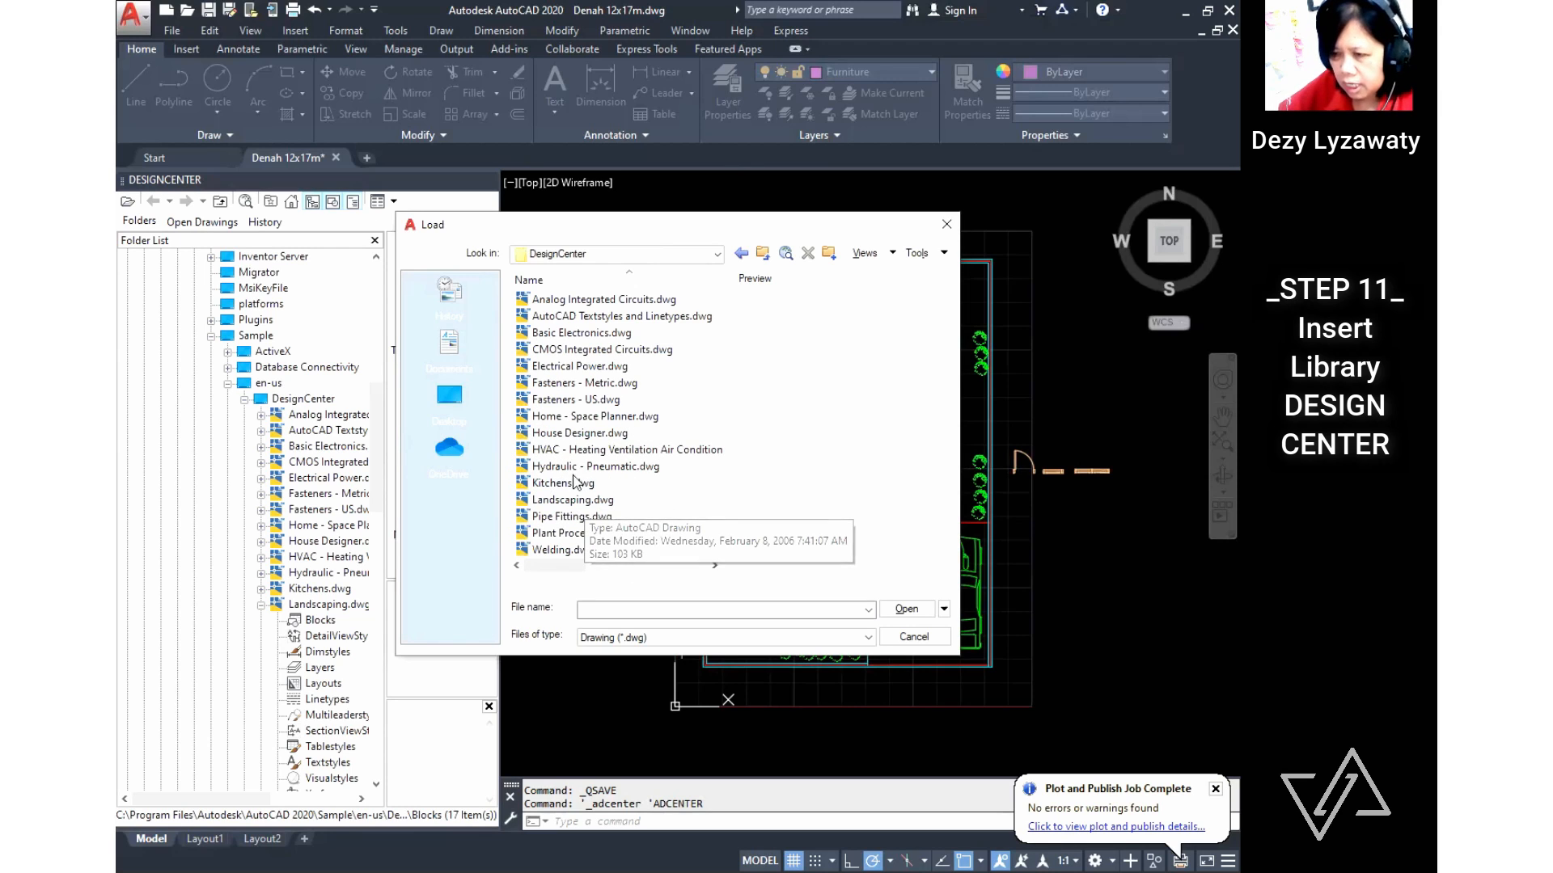
pyautogui.doubleClick(577, 417)
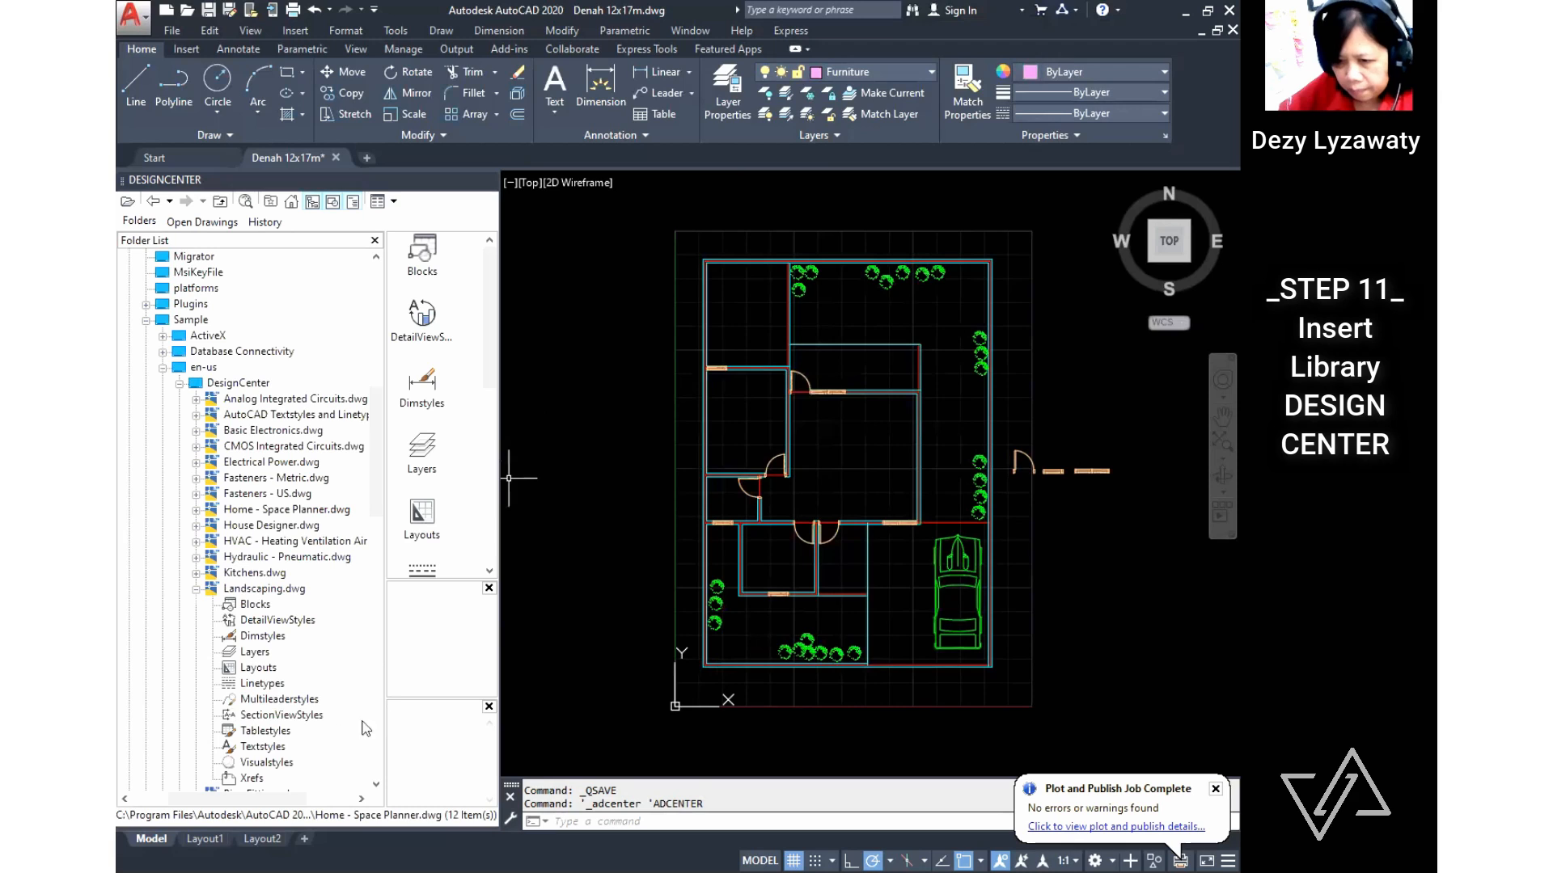
# Step: Expand Home - Space Planner.dwg in the DesignCenter folder list to show its content categories
pyautogui.scroll(-1, 297, 578)
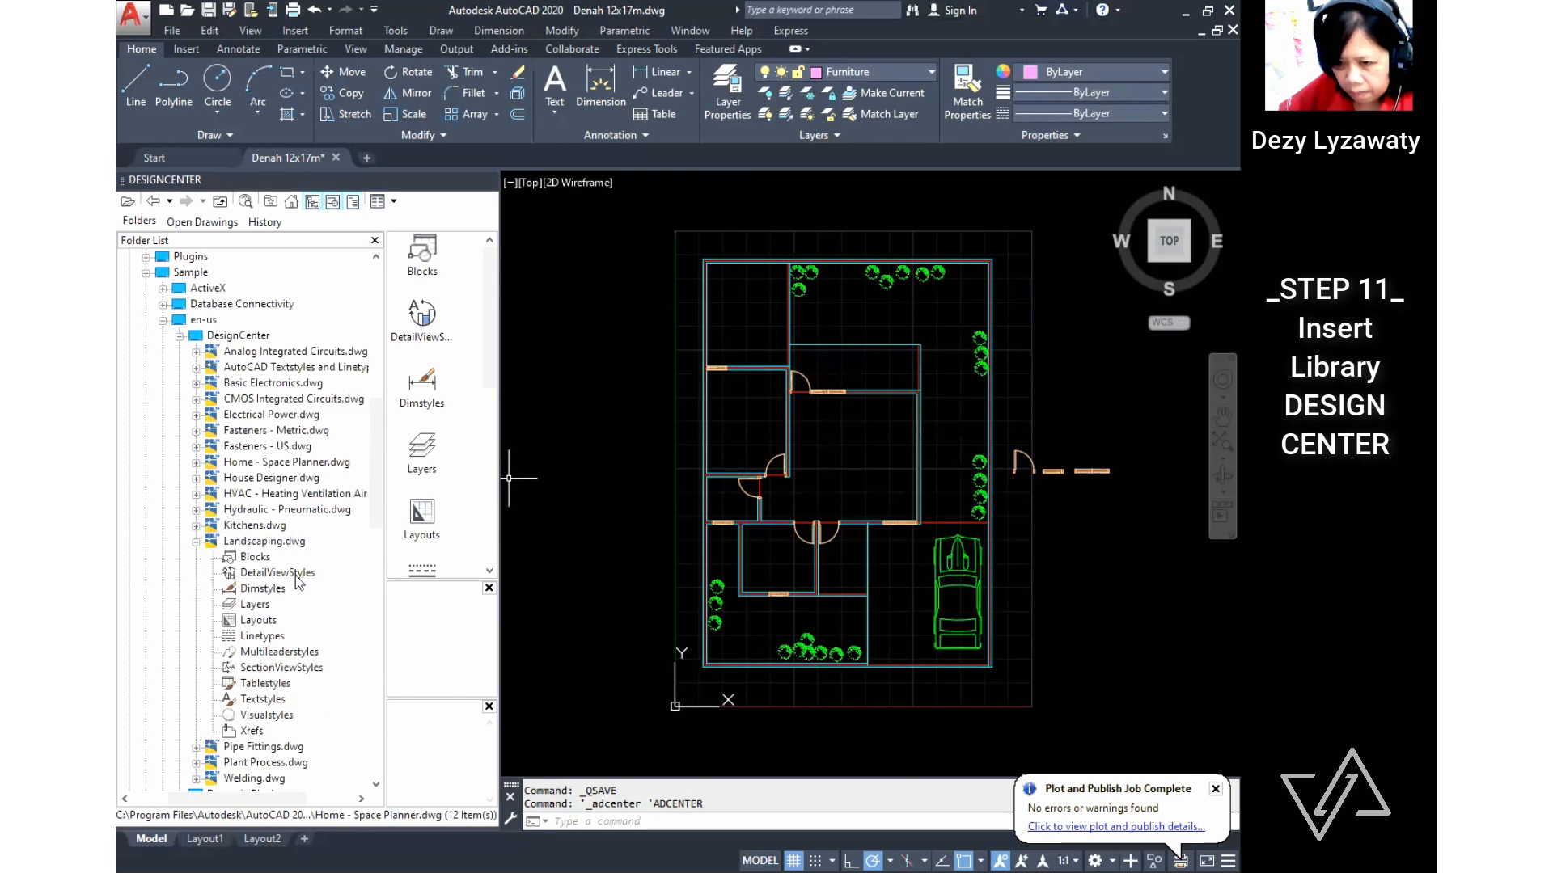
pyautogui.click(248, 464)
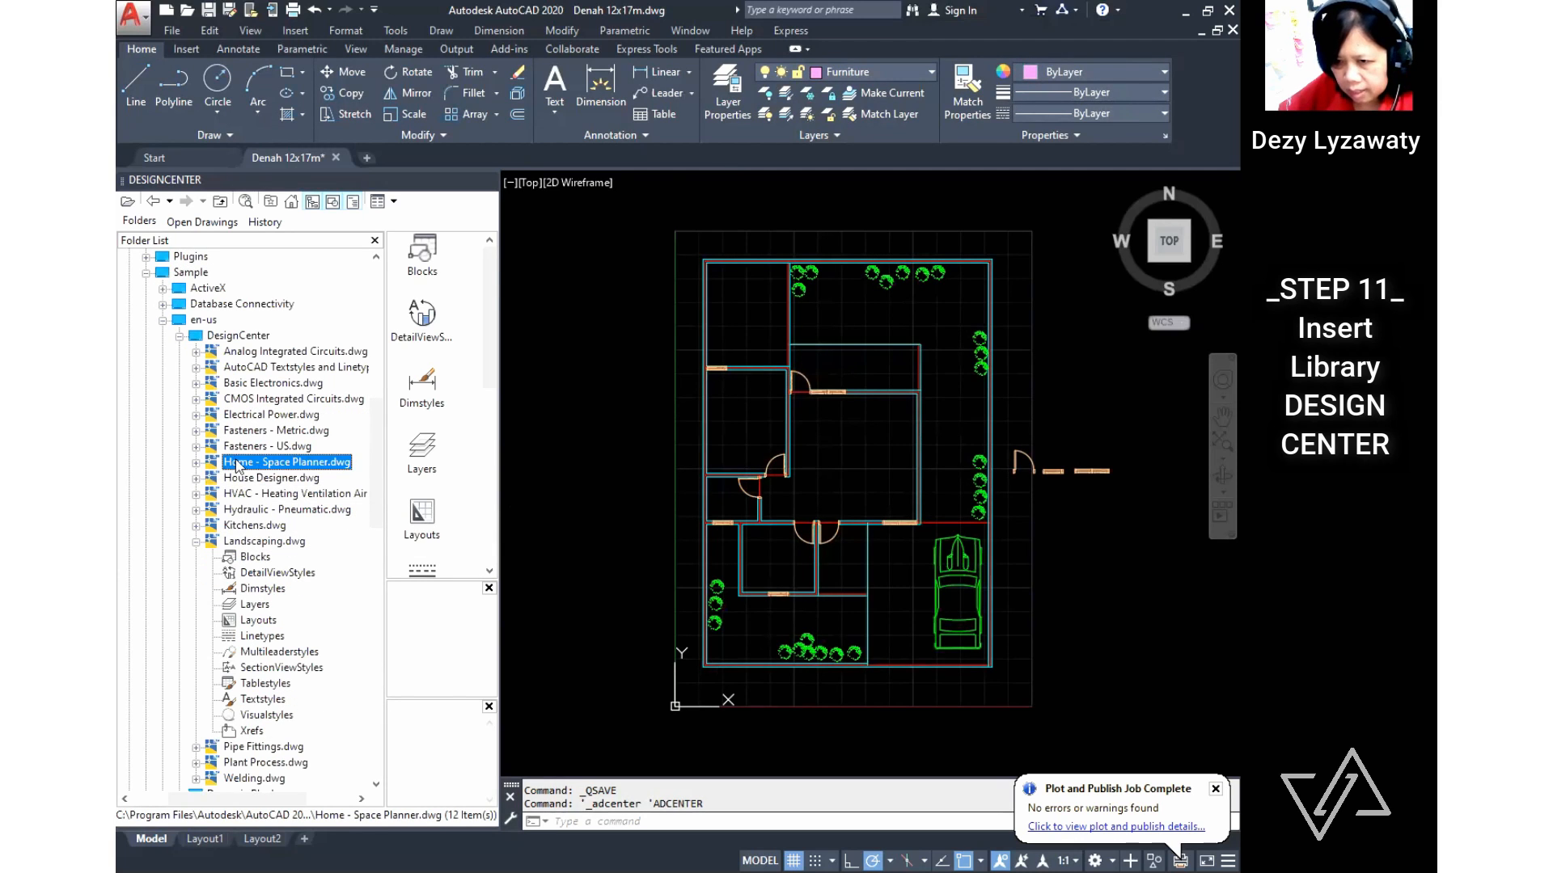
pyautogui.doubleClick(237, 465)
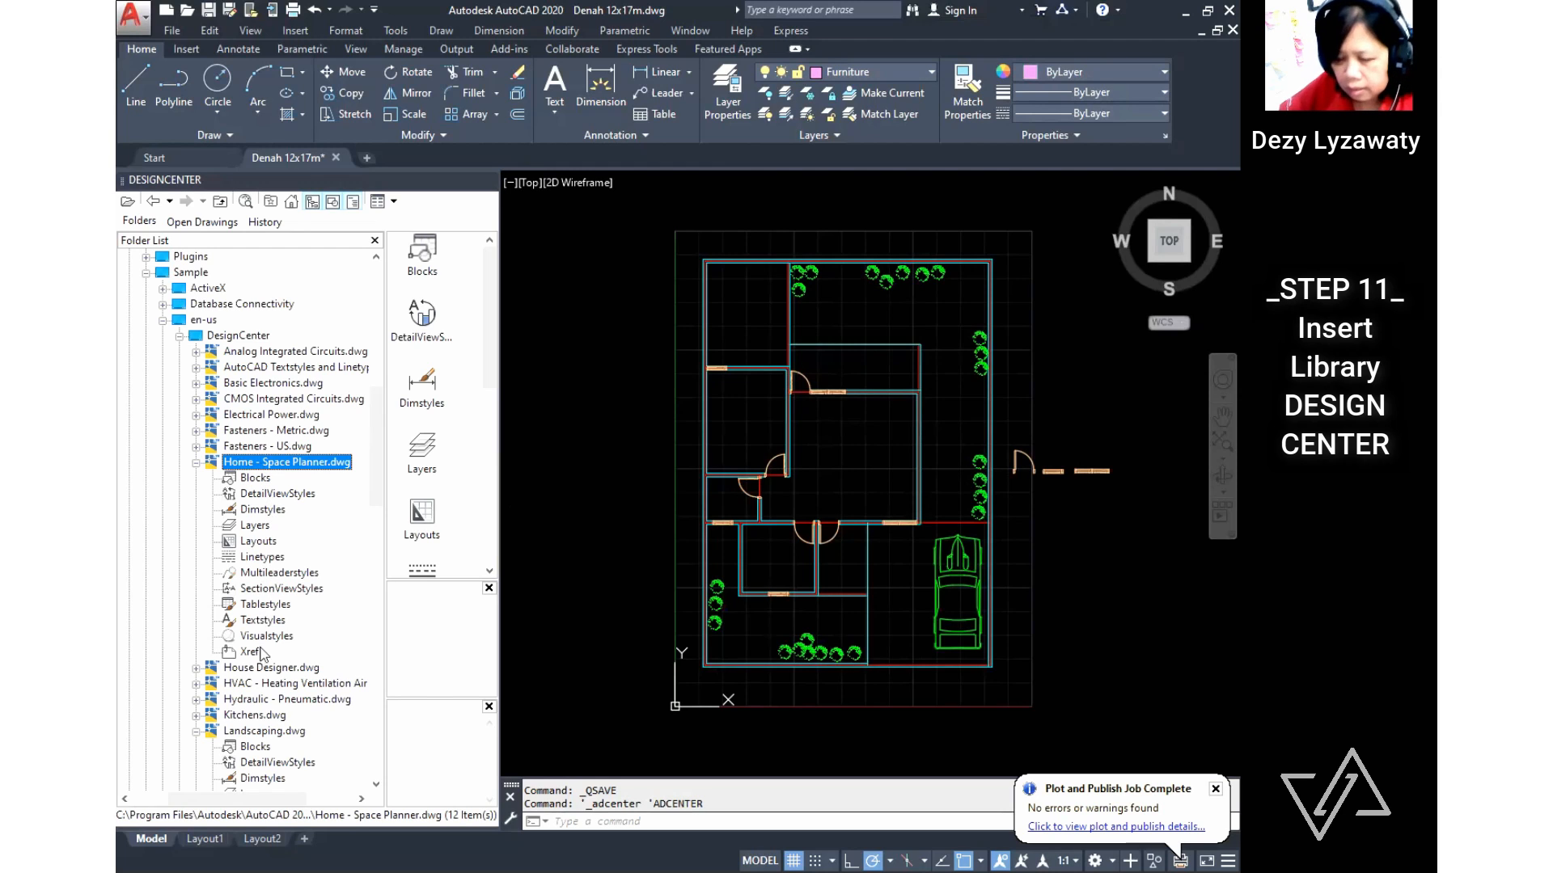
# Step: Insert the Bed - Queen block from Home - Space Planner.dwg into the empty space beside the floor plan
pyautogui.click(256, 478)
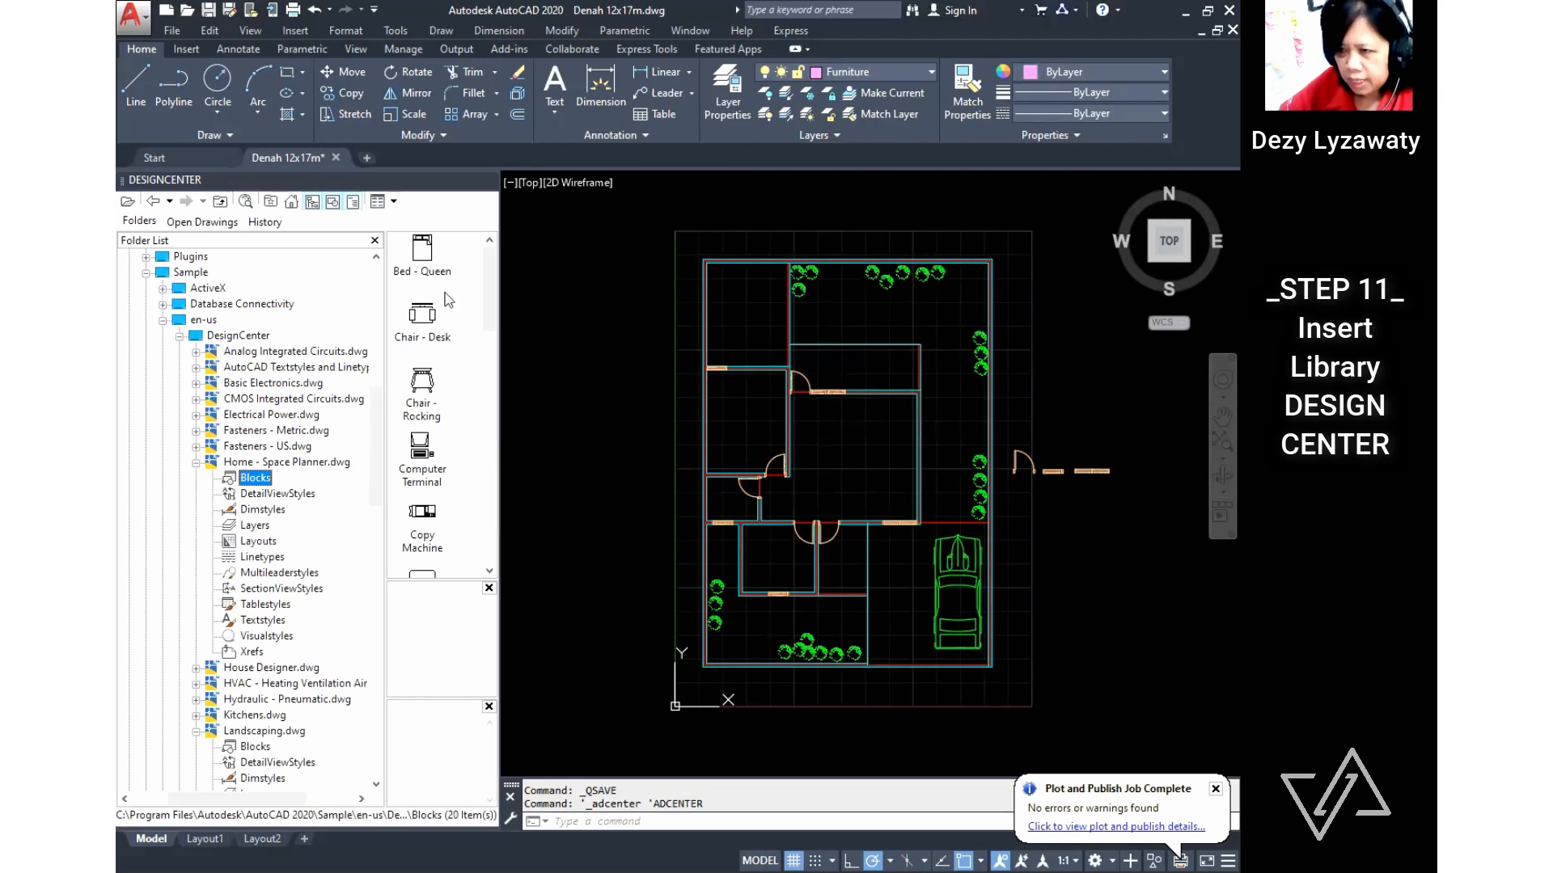
pyautogui.click(422, 257)
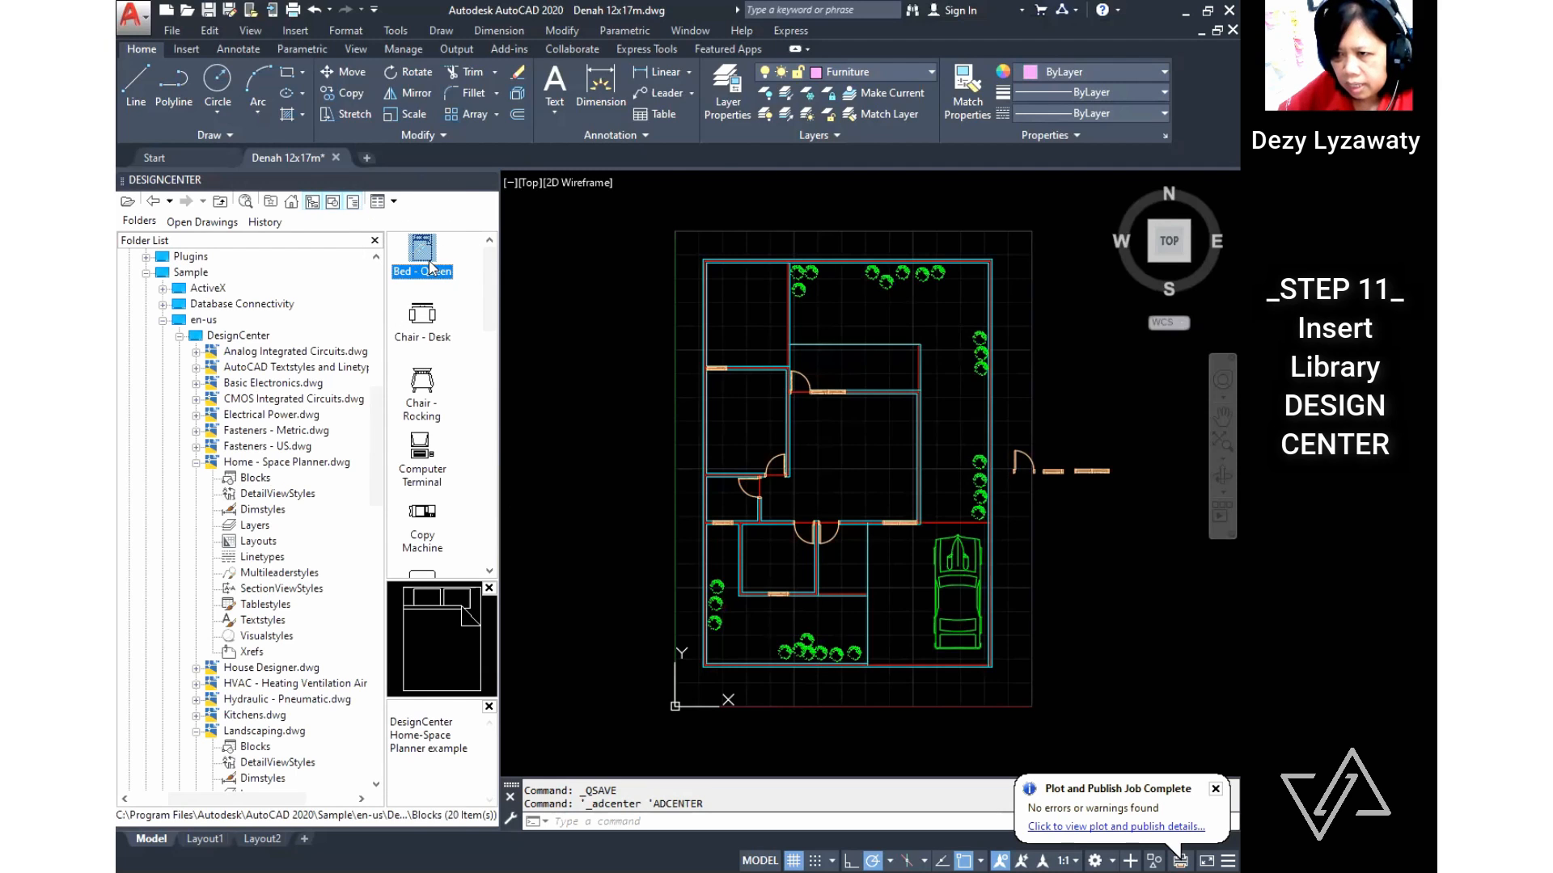
pyautogui.moveTo(472, 317); pyautogui.dragTo(531, 357)
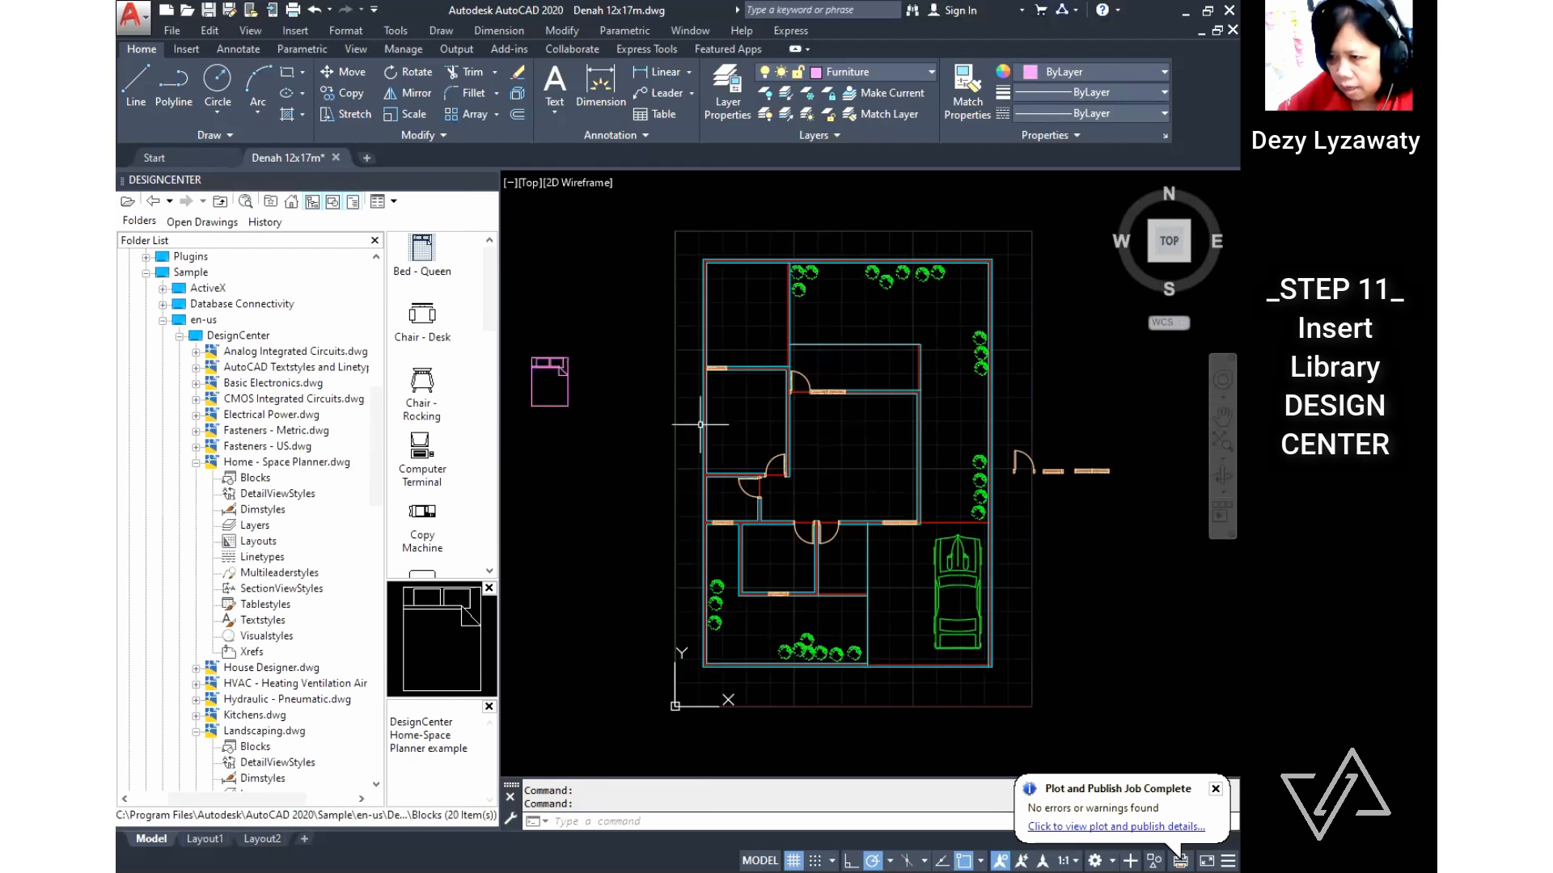
# Step: Move the queen bed into the bedroom, with its headboard against the upper wall beside the window
pyautogui.scroll(2, 593, 385)
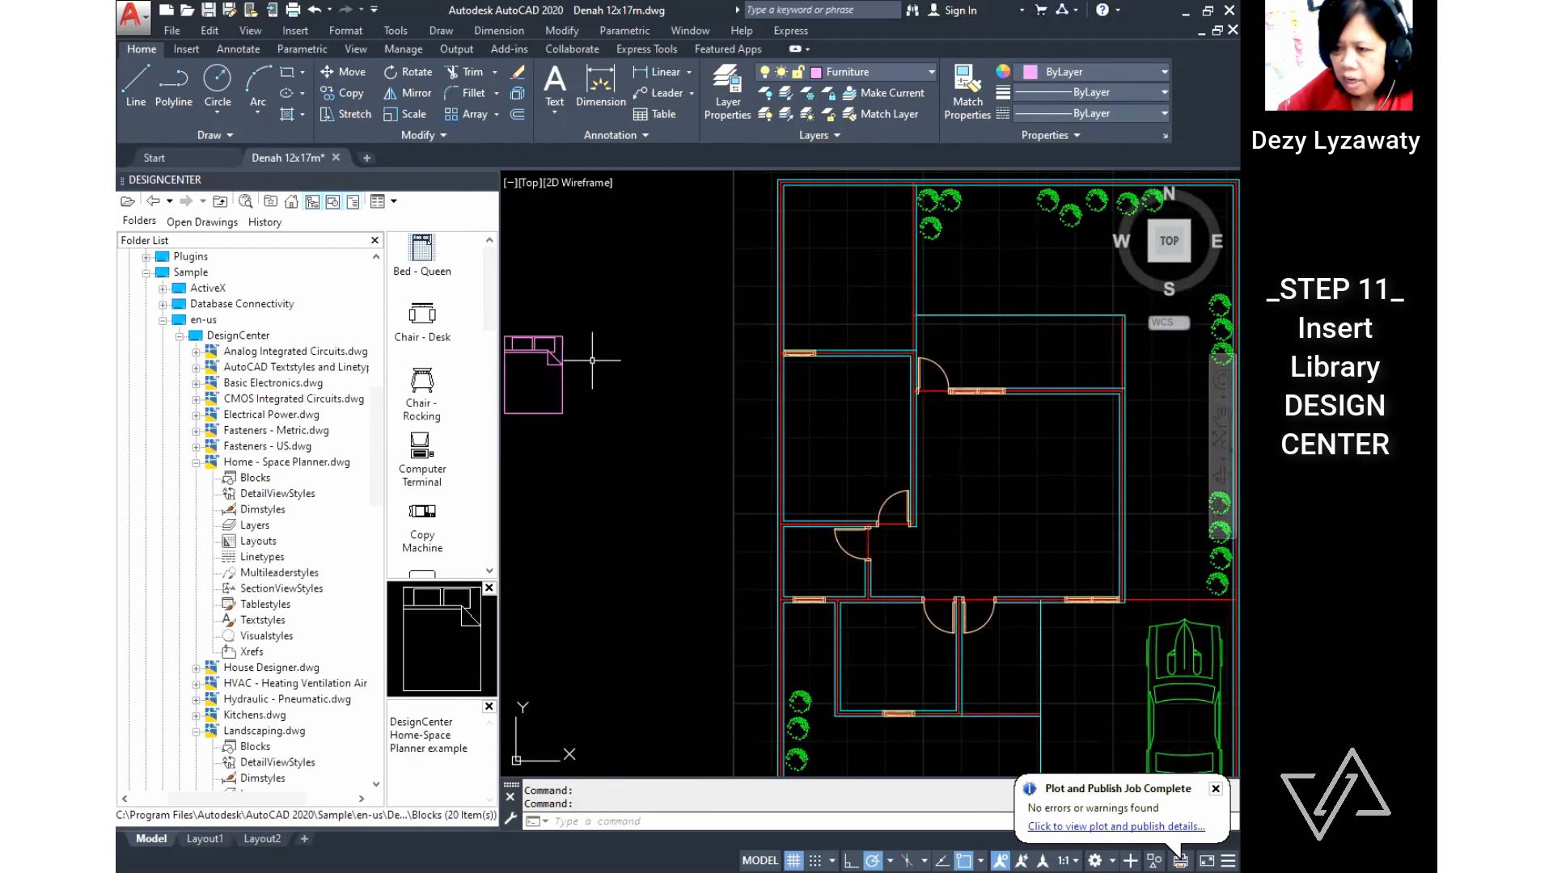
pyautogui.moveTo(582, 362); pyautogui.dragTo(640, 327, button='middle')
pyautogui.click(640, 326)
pyautogui.click(617, 337)
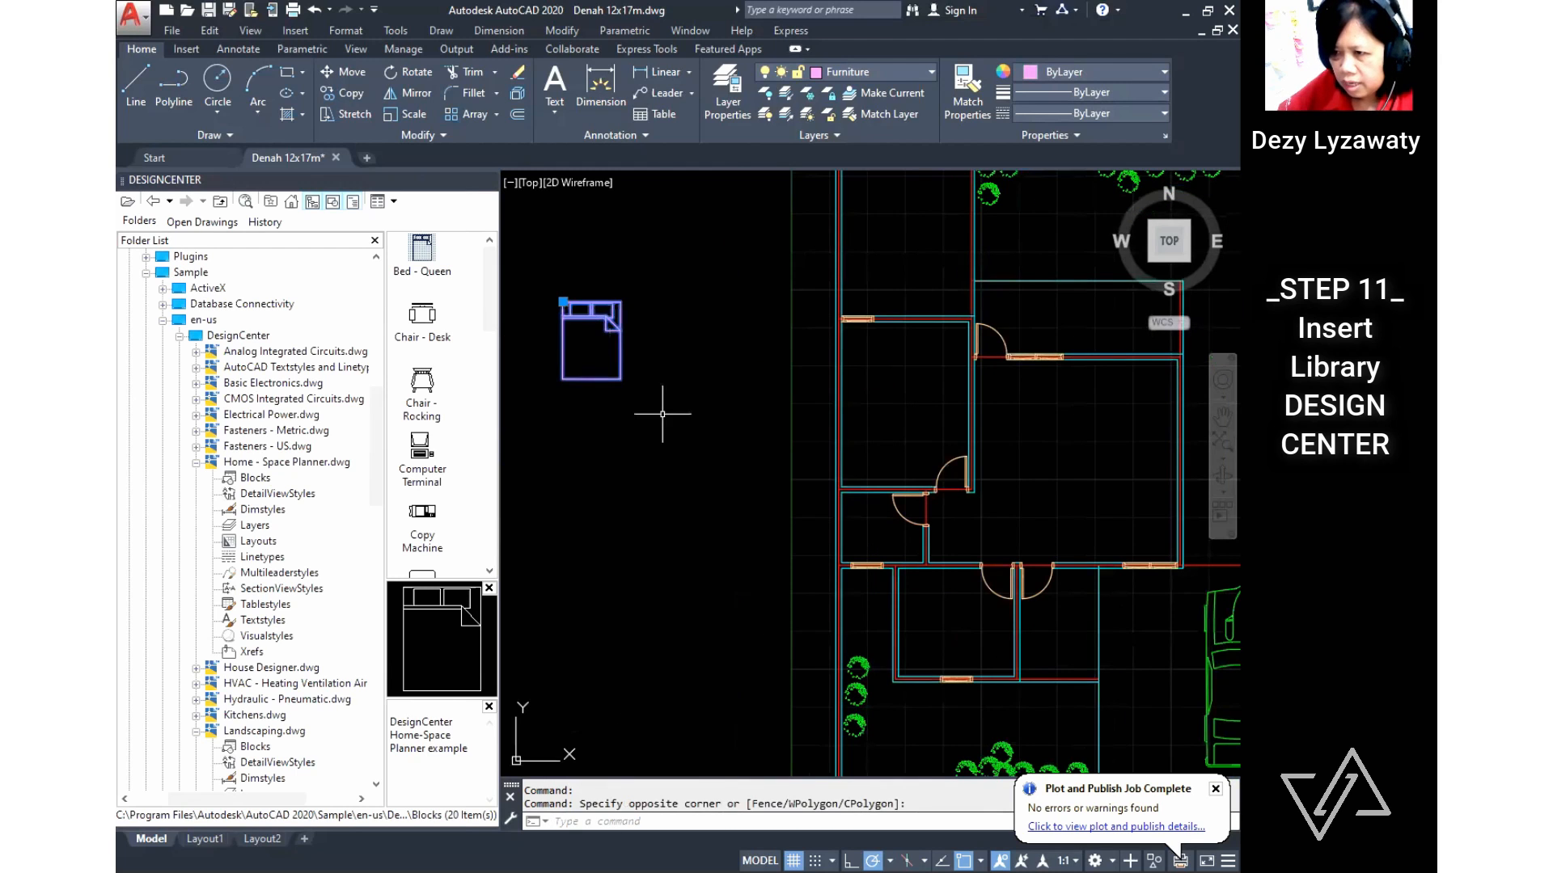
pyautogui.click(574, 27)
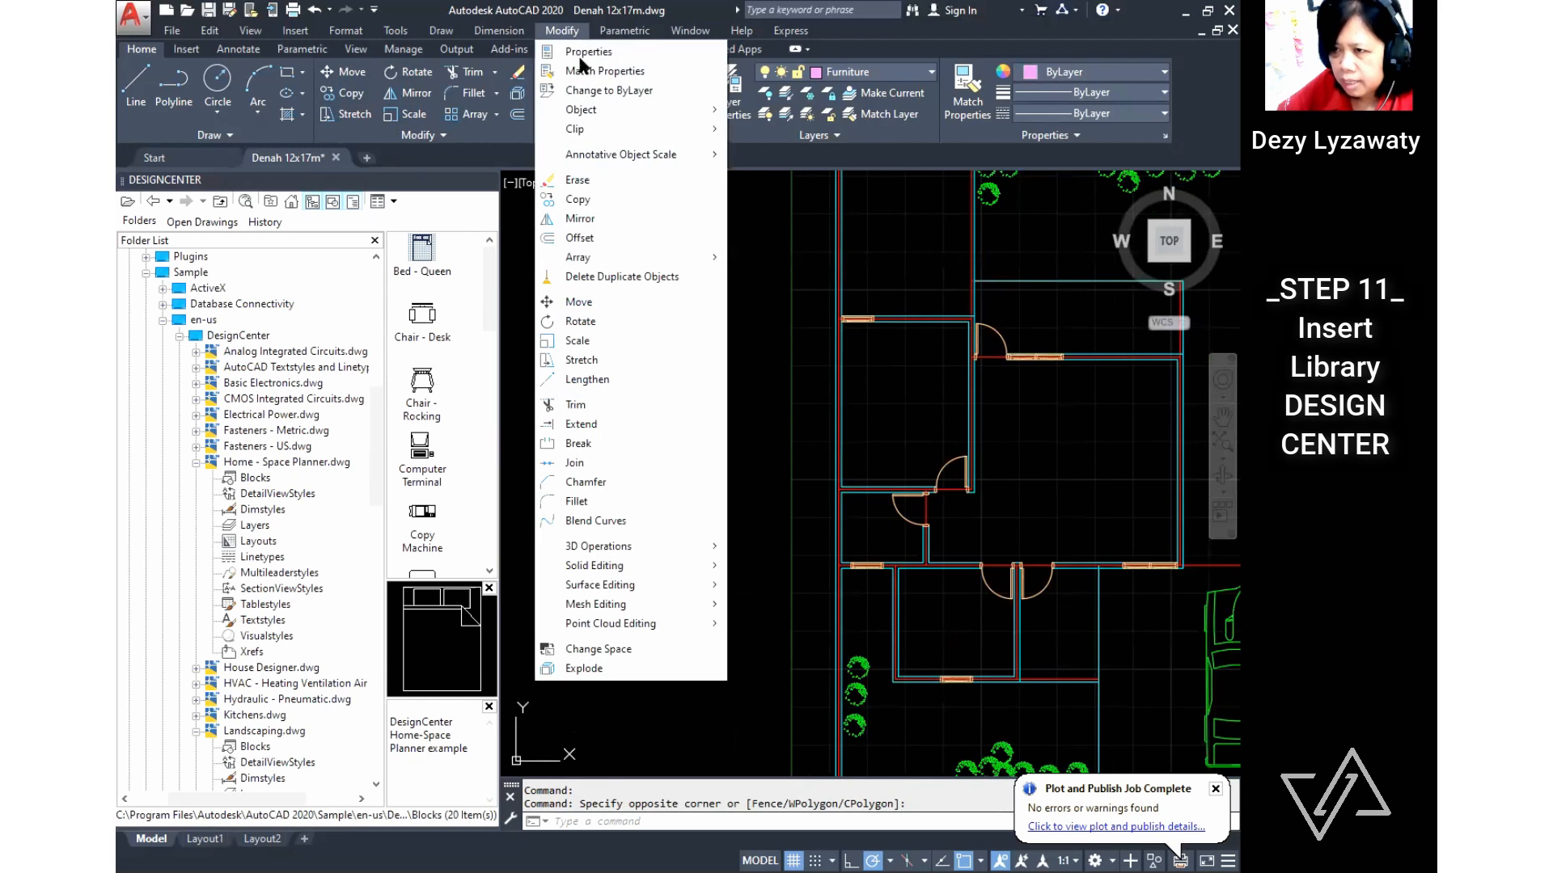
pyautogui.click(600, 306)
pyautogui.click(592, 303)
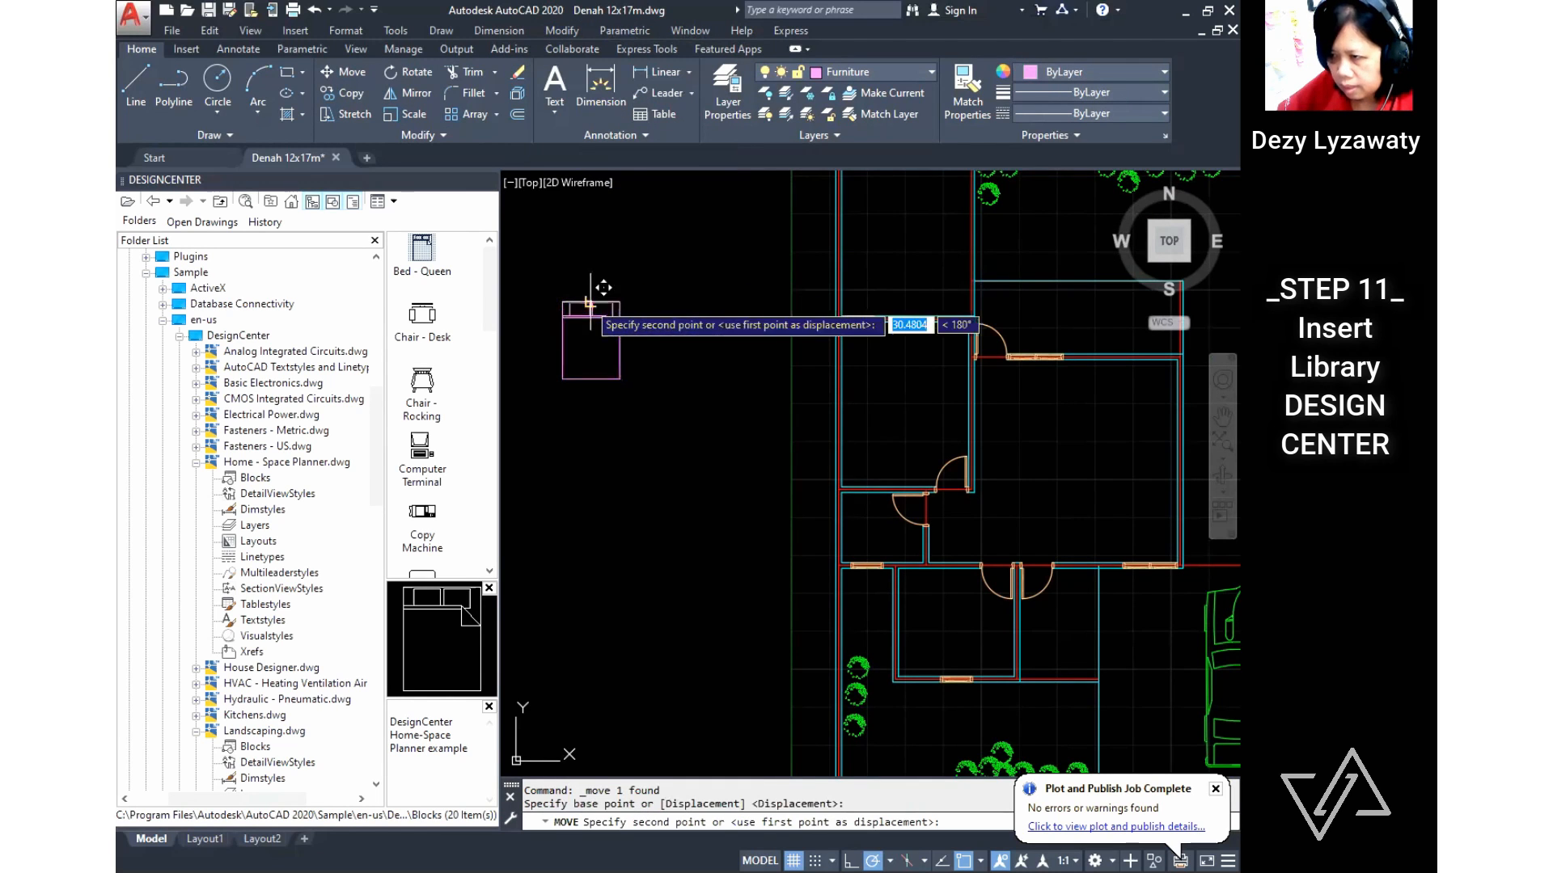
pyautogui.scroll(4, 889, 339)
pyautogui.click(832, 267)
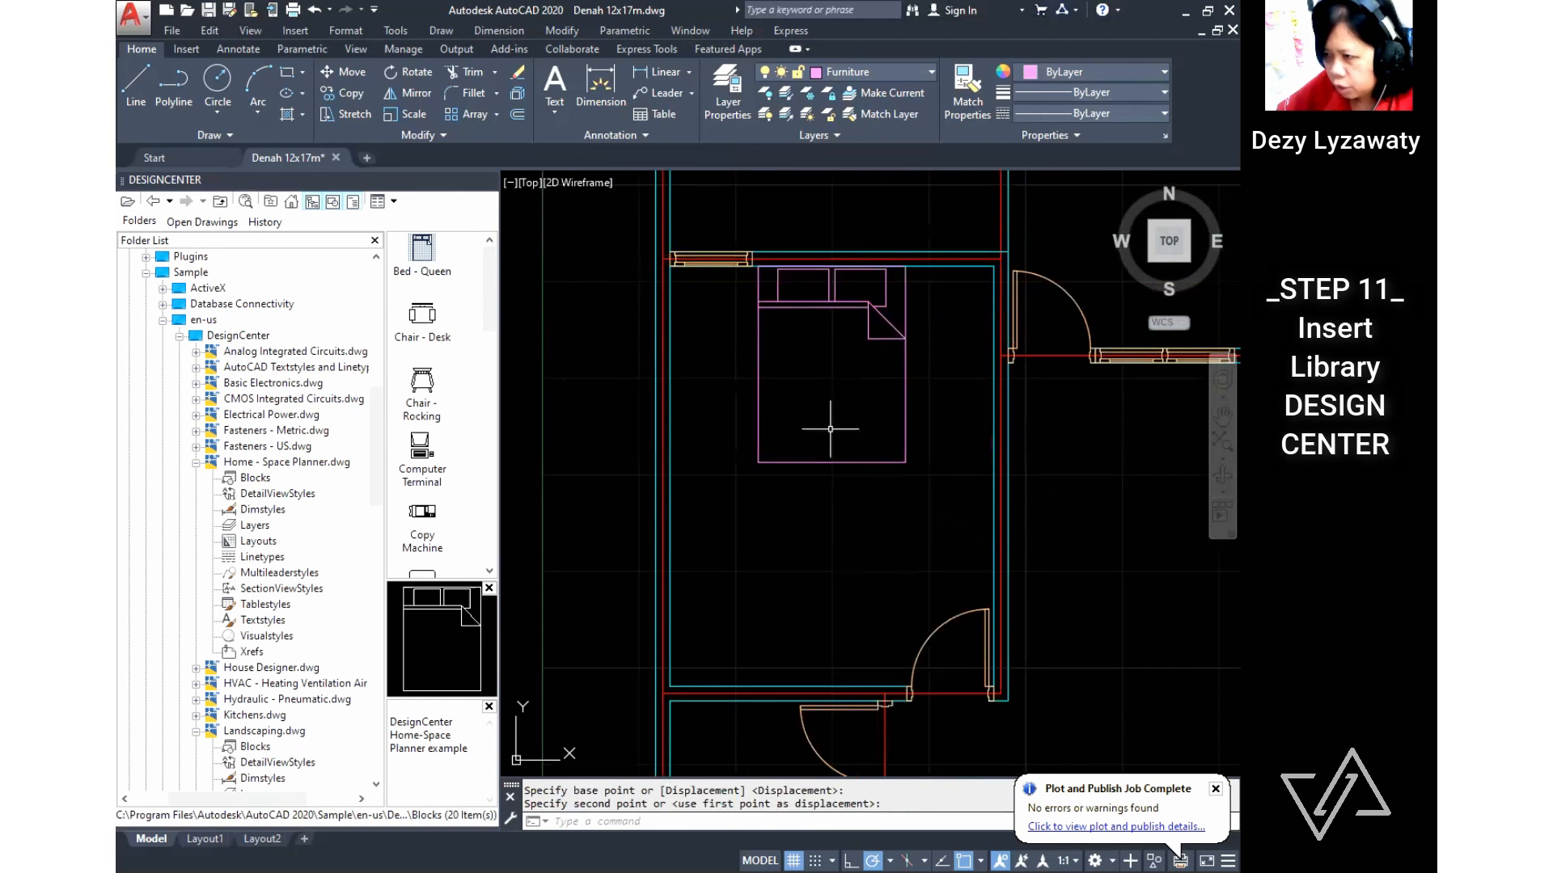
# Step: Insert the Dining Set - 36 x 72 in. block from Home - Space Planner.dwg into the large central room
pyautogui.scroll(-5, 830, 430)
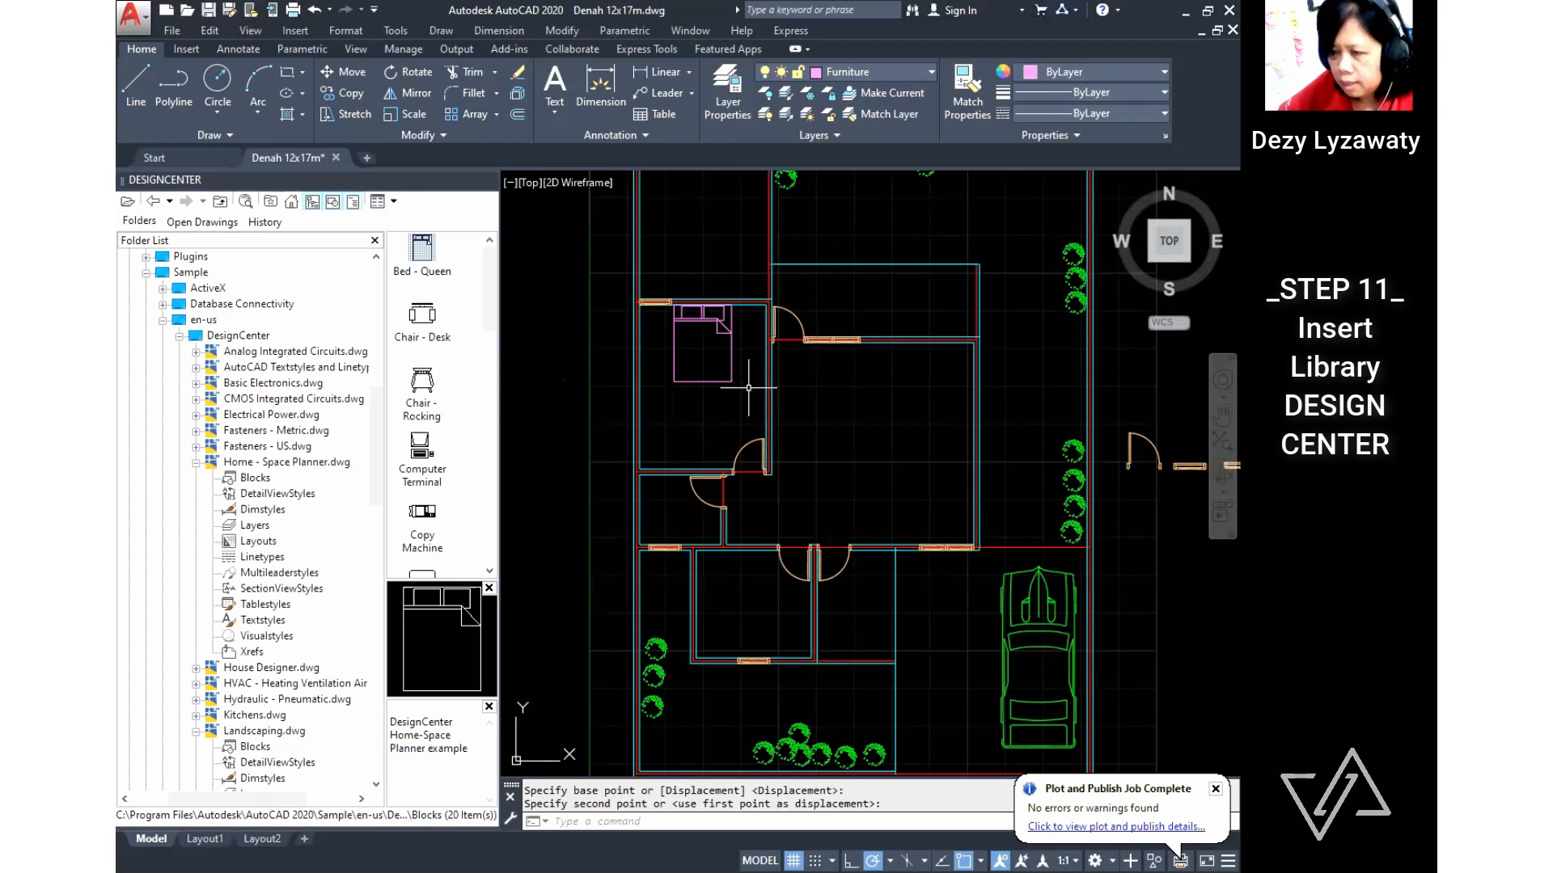
pyautogui.moveTo(914, 480); pyautogui.dragTo(924, 461, button='middle')
pyautogui.moveTo(491, 334); pyautogui.dragTo(496, 370)
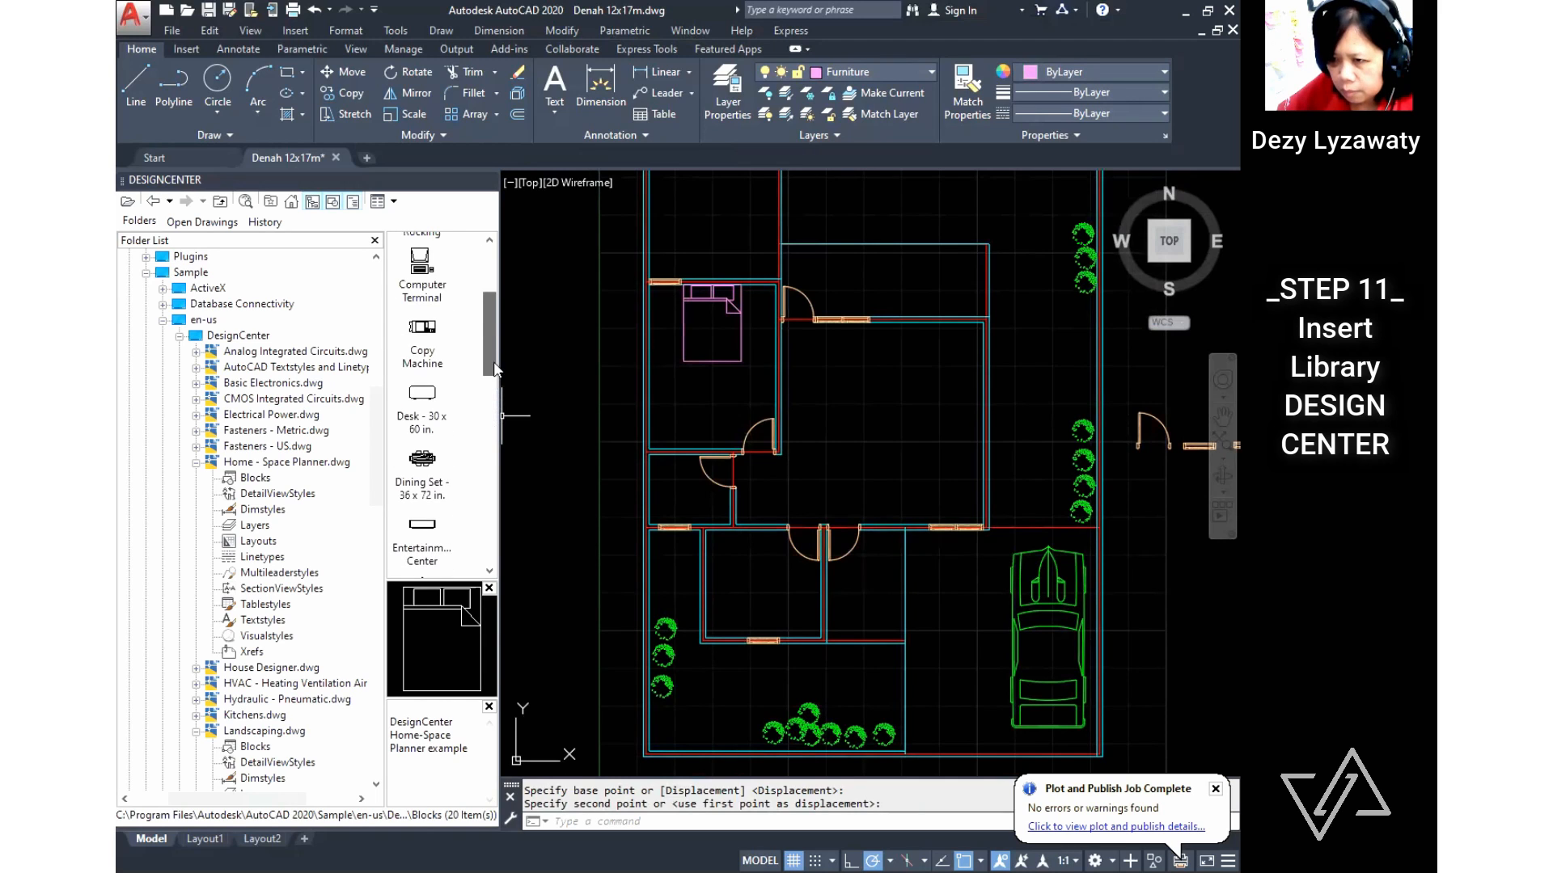
pyautogui.click(422, 467)
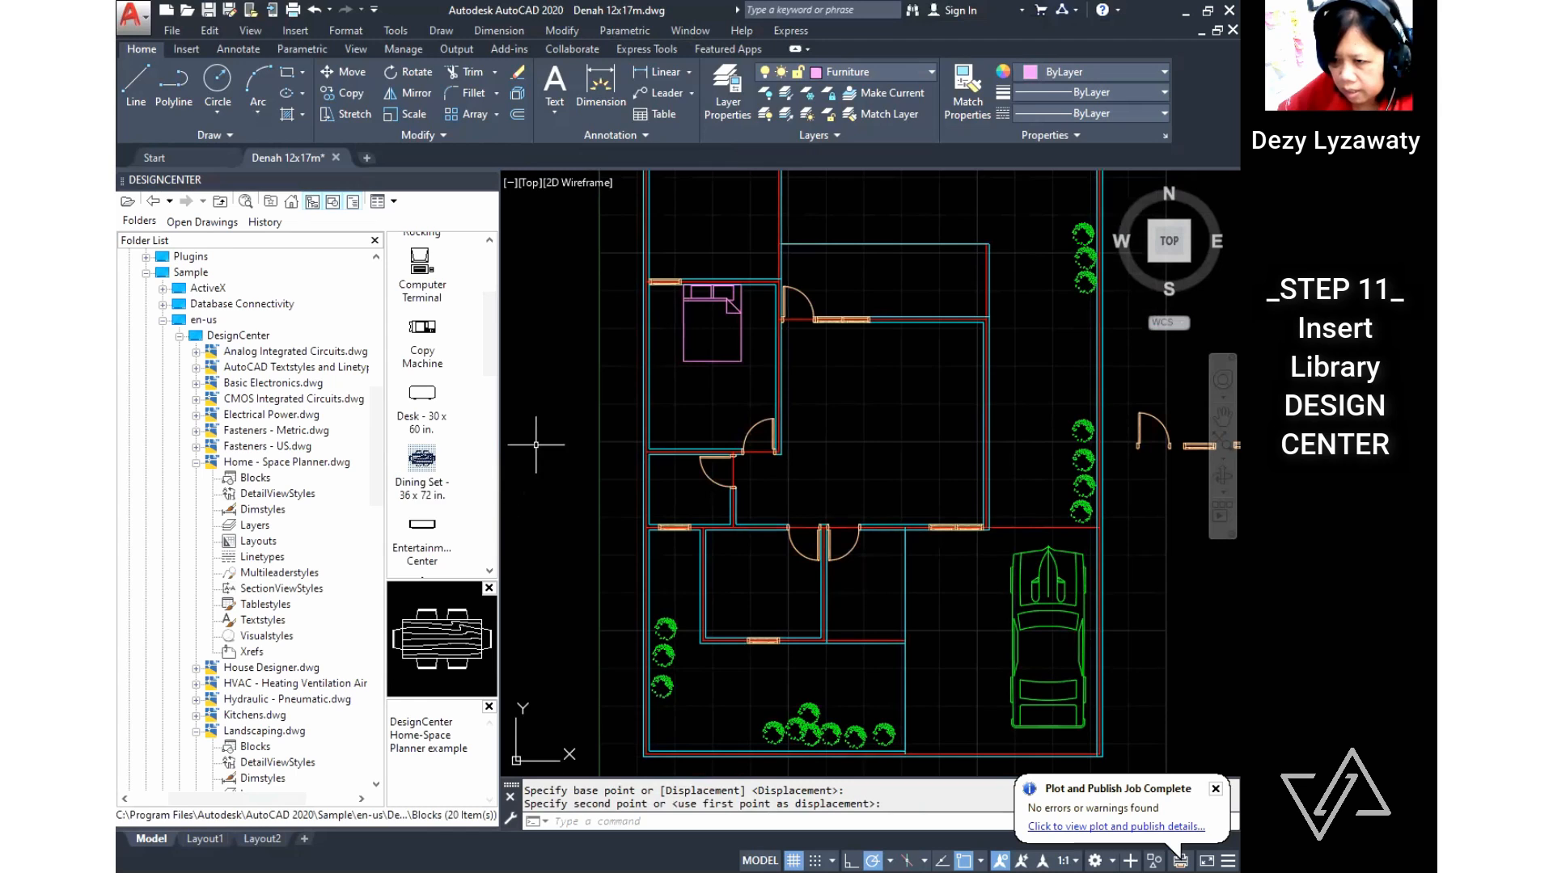
pyautogui.moveTo(426, 459)
pyautogui.mouseDown()
pyautogui.moveTo(841, 368)
pyautogui.moveTo(895, 379)
pyautogui.moveTo(856, 405)
pyautogui.moveTo(870, 376)
pyautogui.mouseUp()
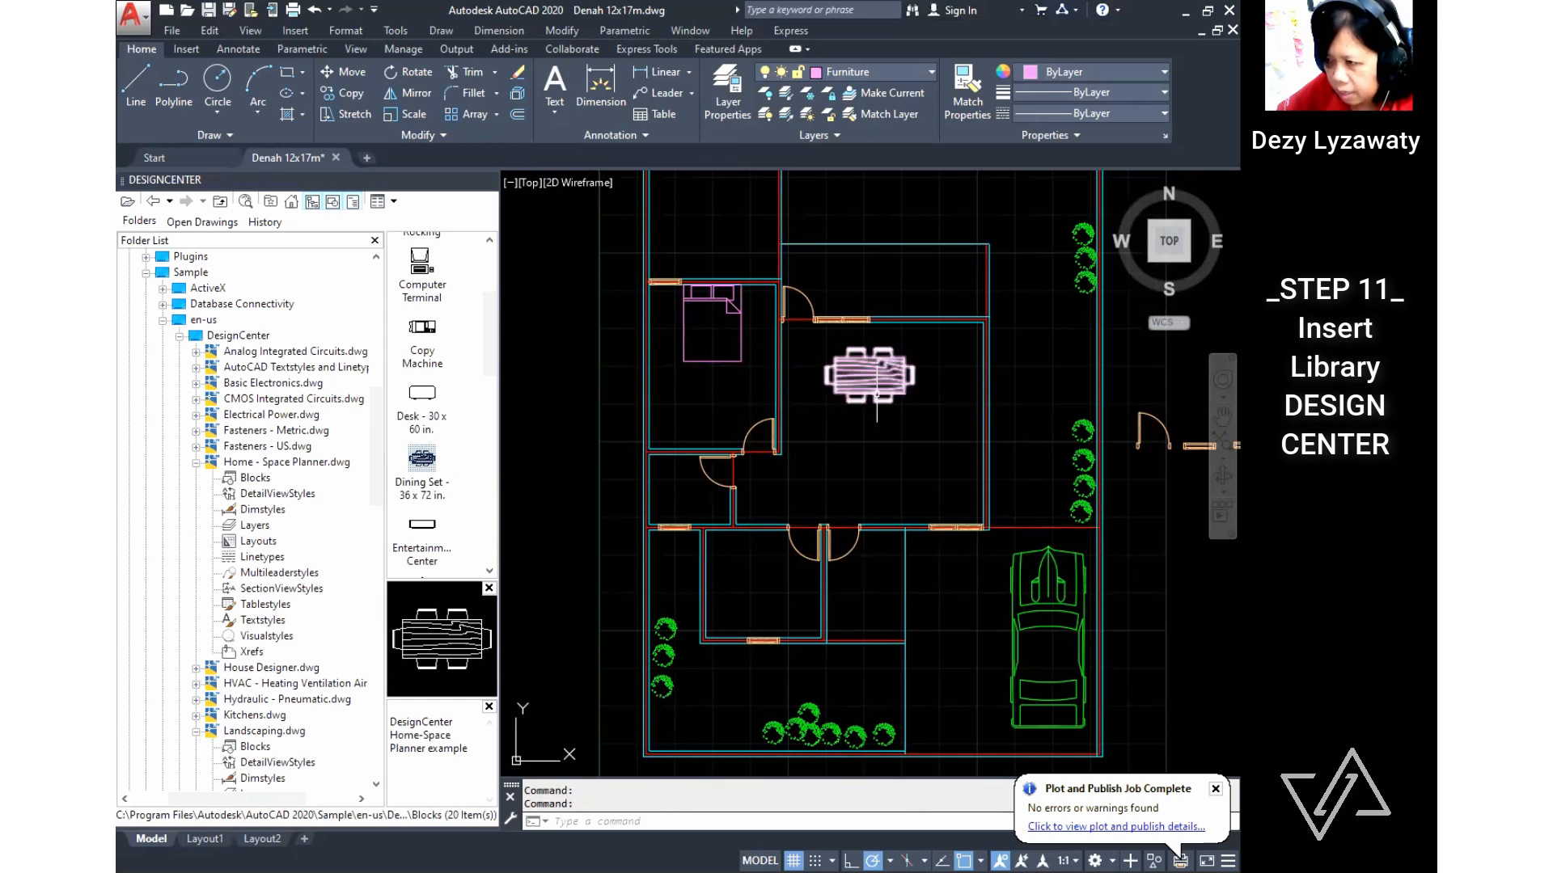
# Step: Shift the dining set slightly toward the wall it shares with the bedroom
pyautogui.scroll(2, 887, 360)
pyautogui.click(856, 400)
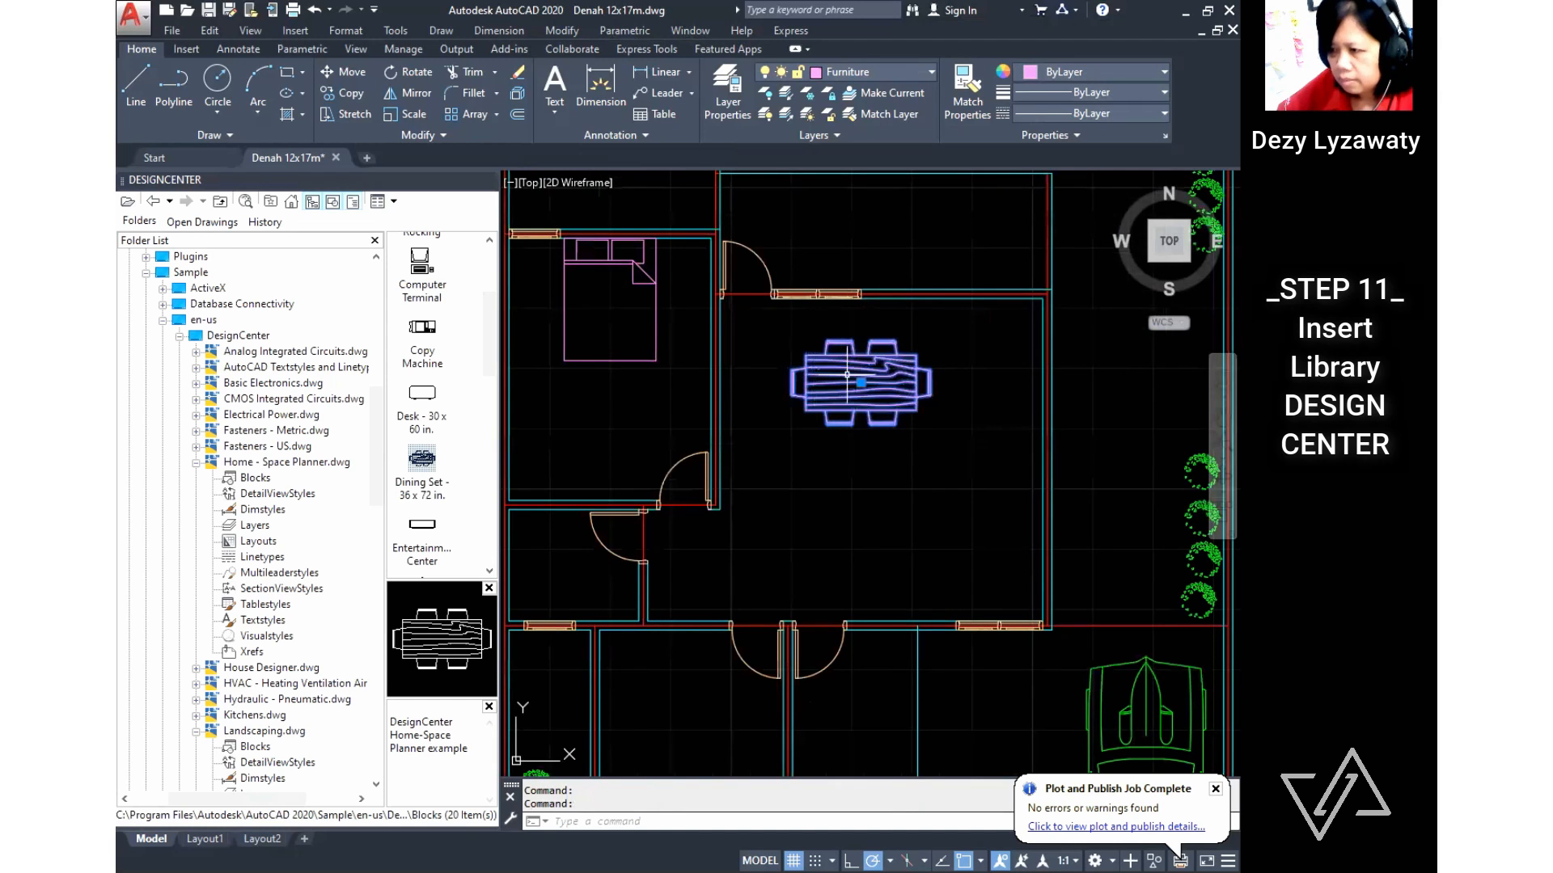
pyautogui.click(861, 381)
pyautogui.scroll(-2, 833, 380)
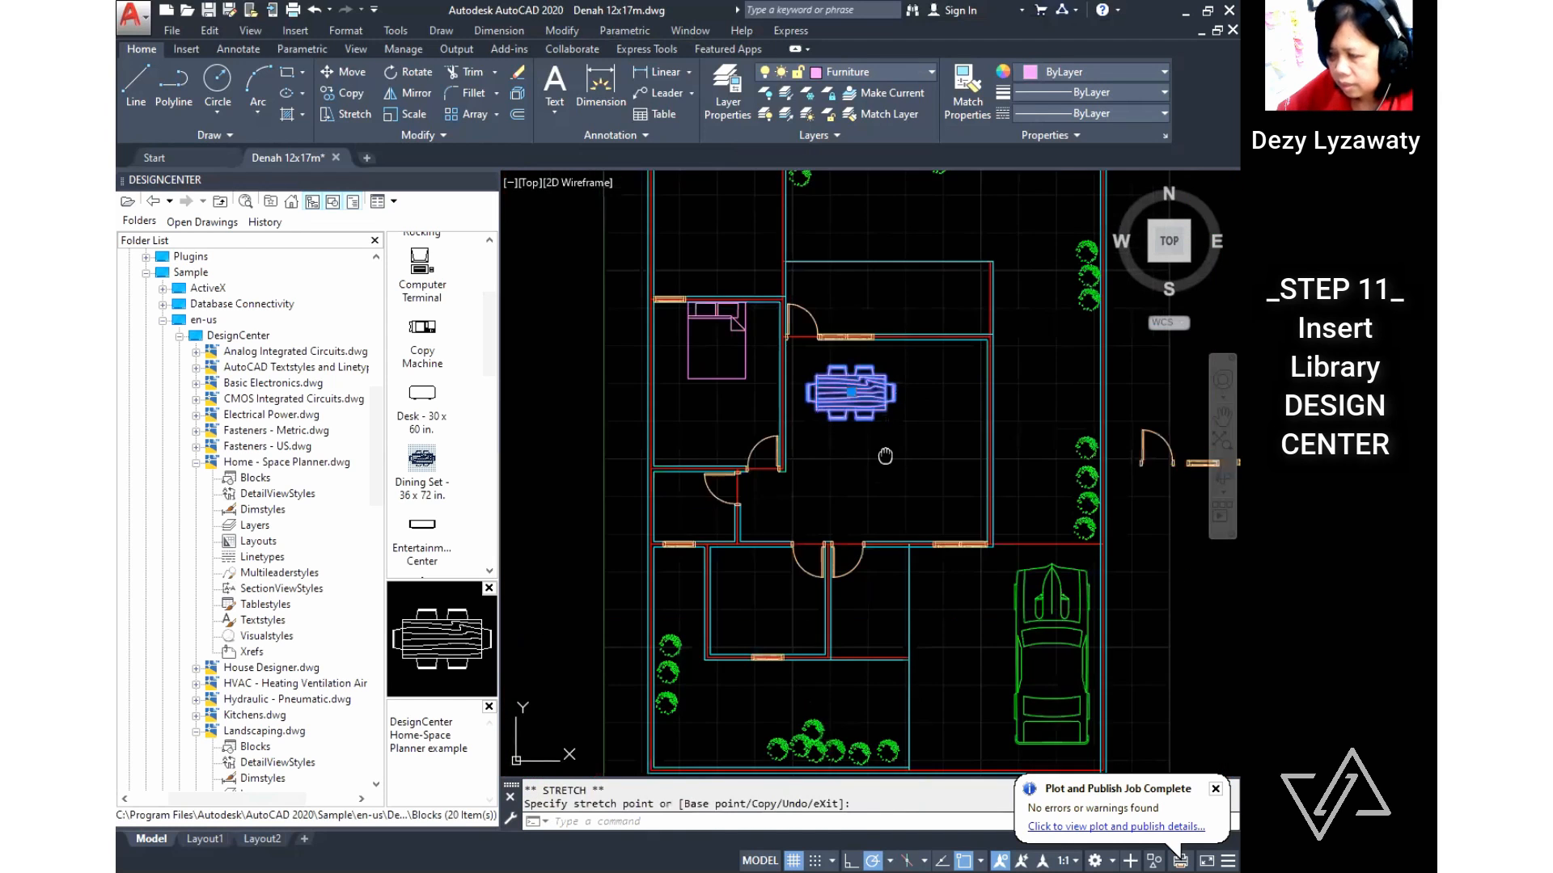
pyautogui.press('Escape')
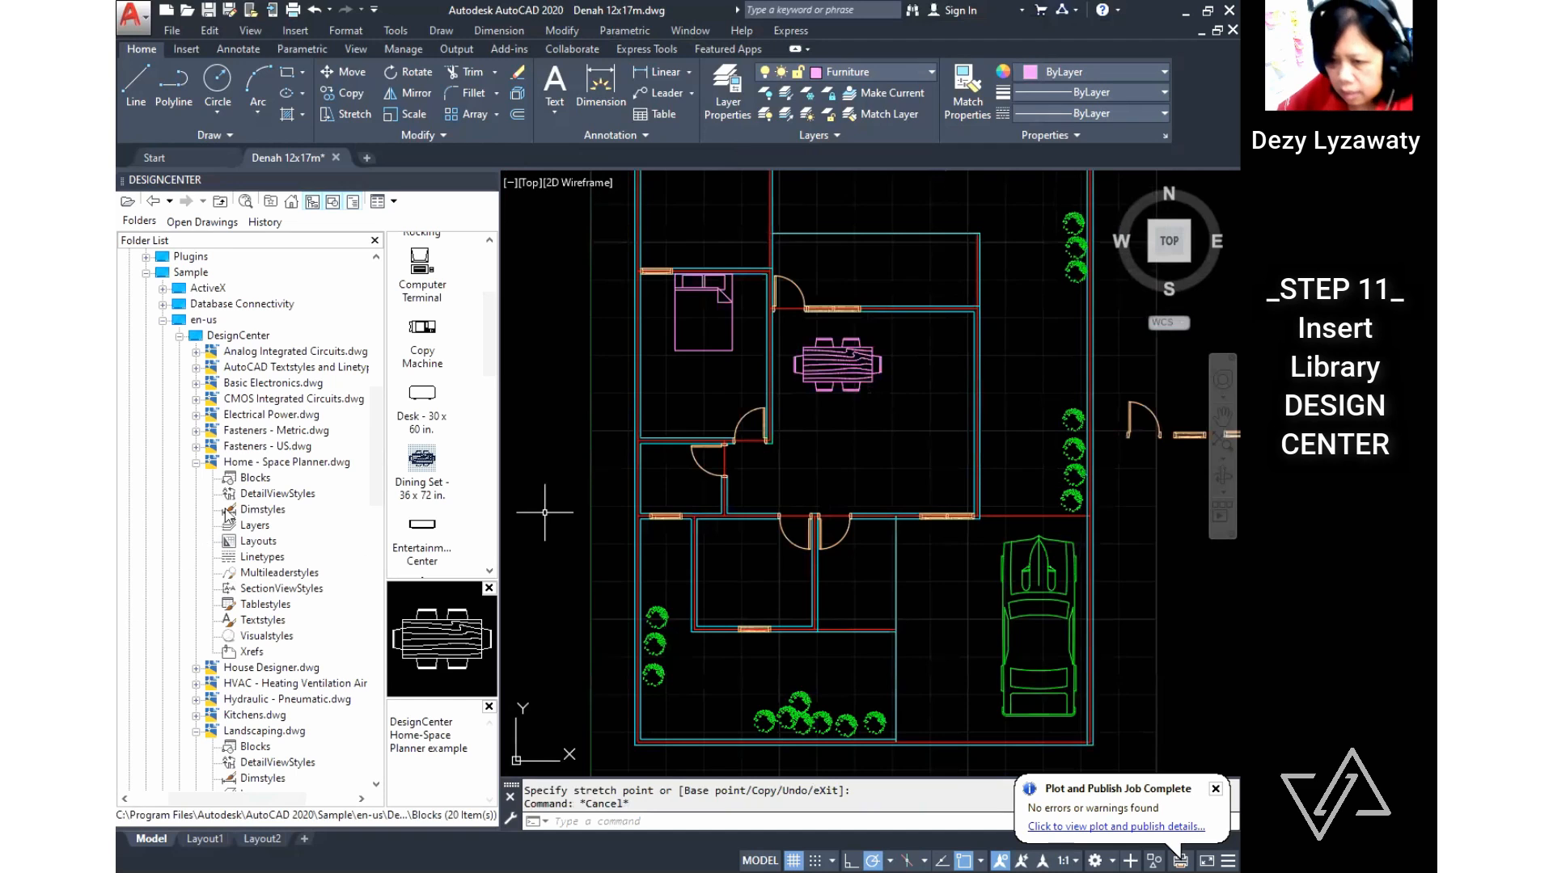
# Step: Browse the blocks of Kitchens.dwg in DesignCenter
pyautogui.moveTo(376, 434); pyautogui.dragTo(380, 495)
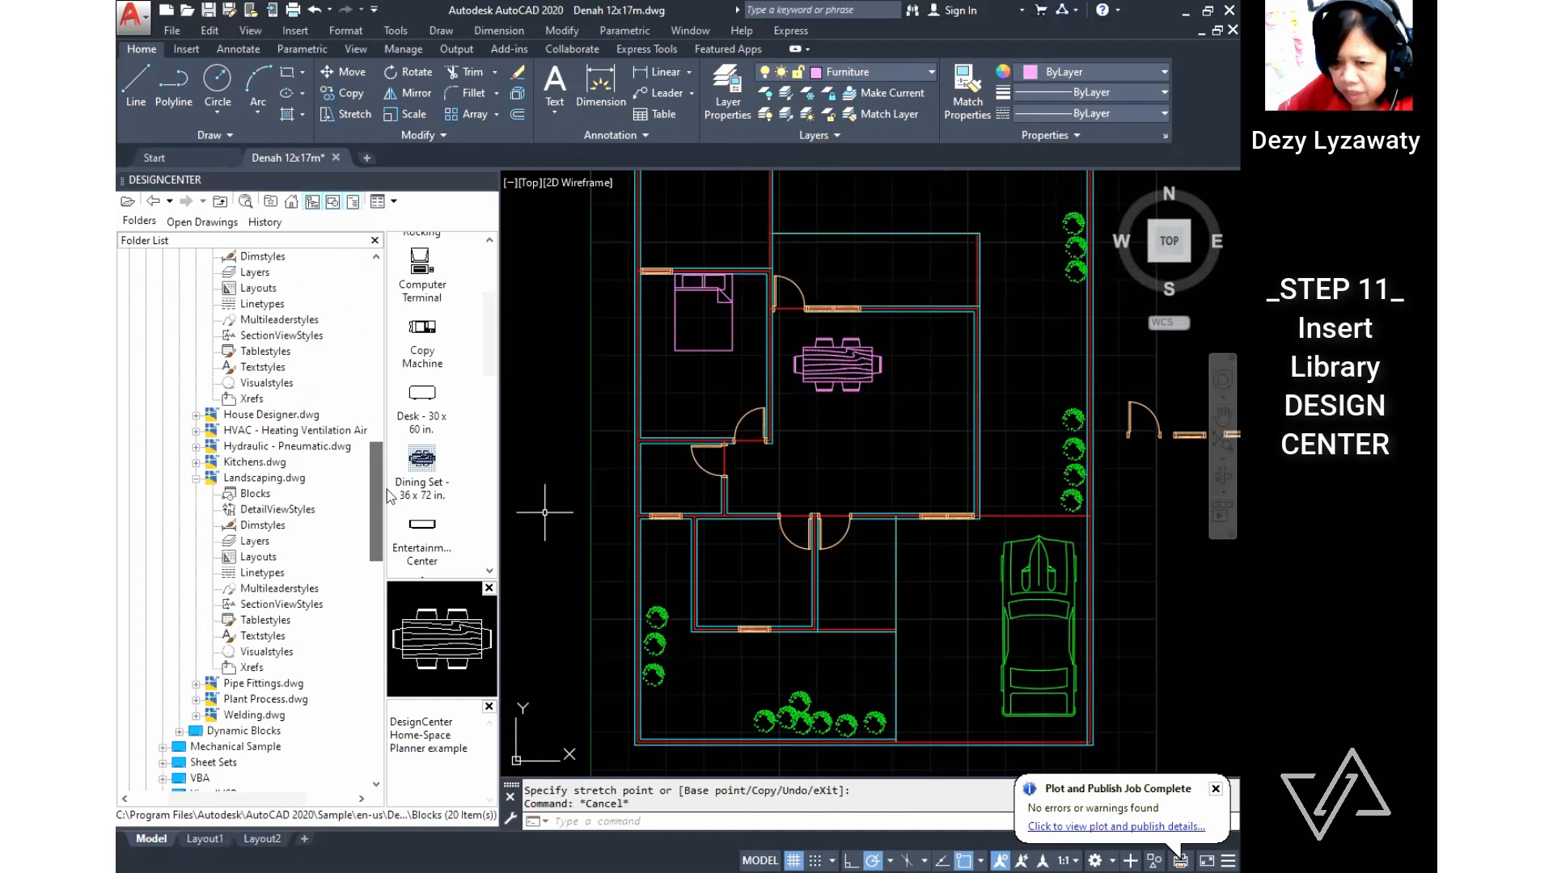
pyautogui.doubleClick(253, 463)
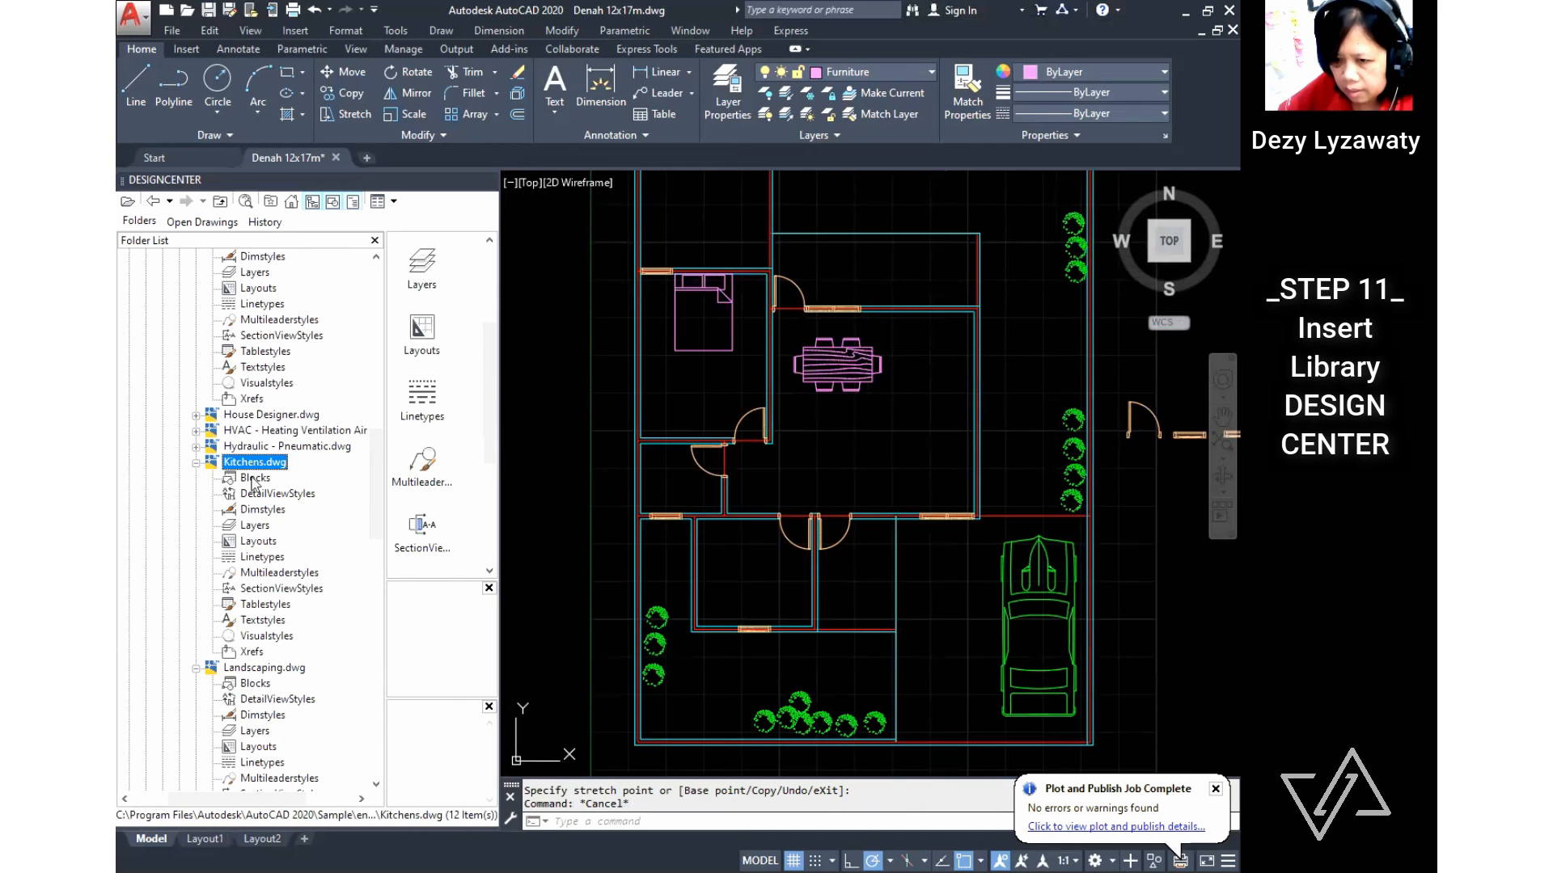
pyautogui.click(254, 478)
pyautogui.moveTo(493, 298); pyautogui.dragTo(380, 557)
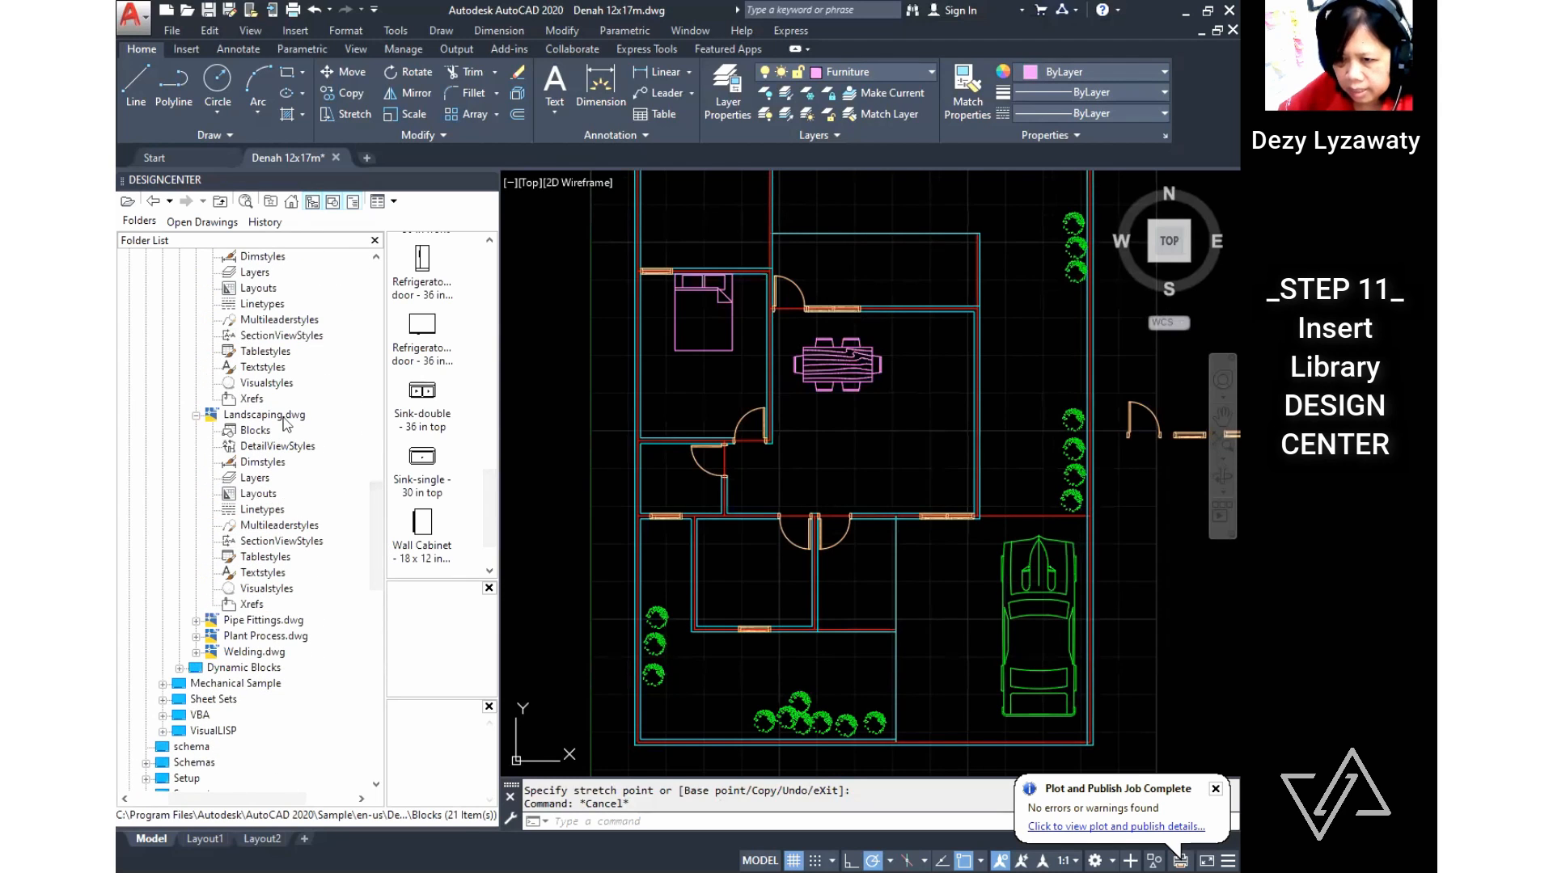
# Step: Insert the Clump of Trees or Bushes - plan block from Landscaping.dwg into the lower-left front garden
pyautogui.click(251, 433)
pyautogui.click(424, 322)
pyautogui.scroll(-1, 453, 372)
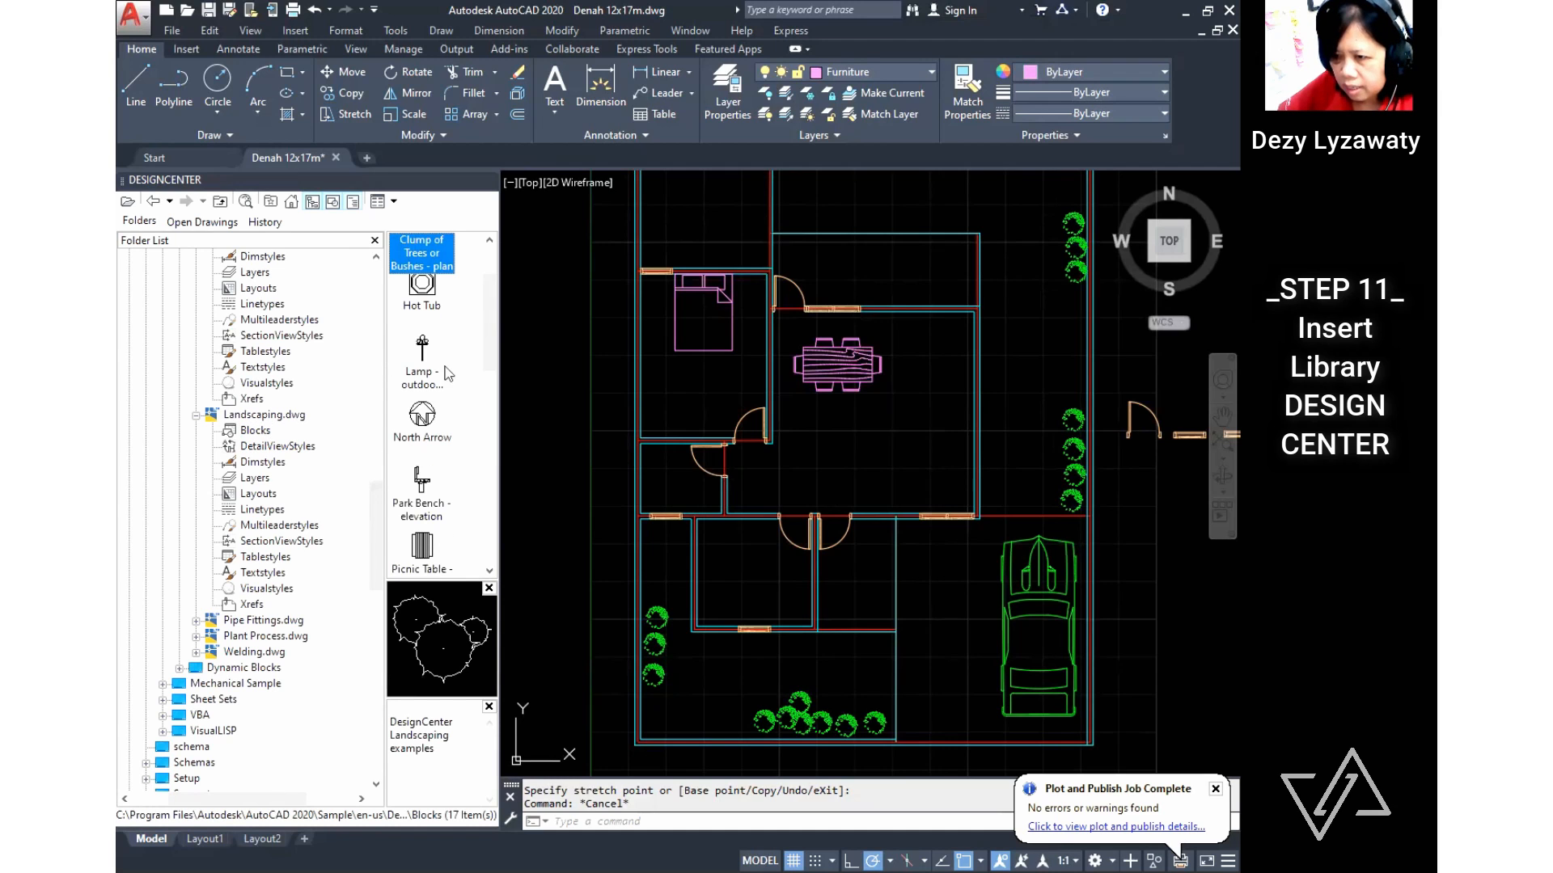
pyautogui.scroll(1, 436, 325)
pyautogui.moveTo(422, 314)
pyautogui.mouseDown()
pyautogui.moveTo(796, 627)
pyautogui.moveTo(718, 683)
pyautogui.mouseUp()
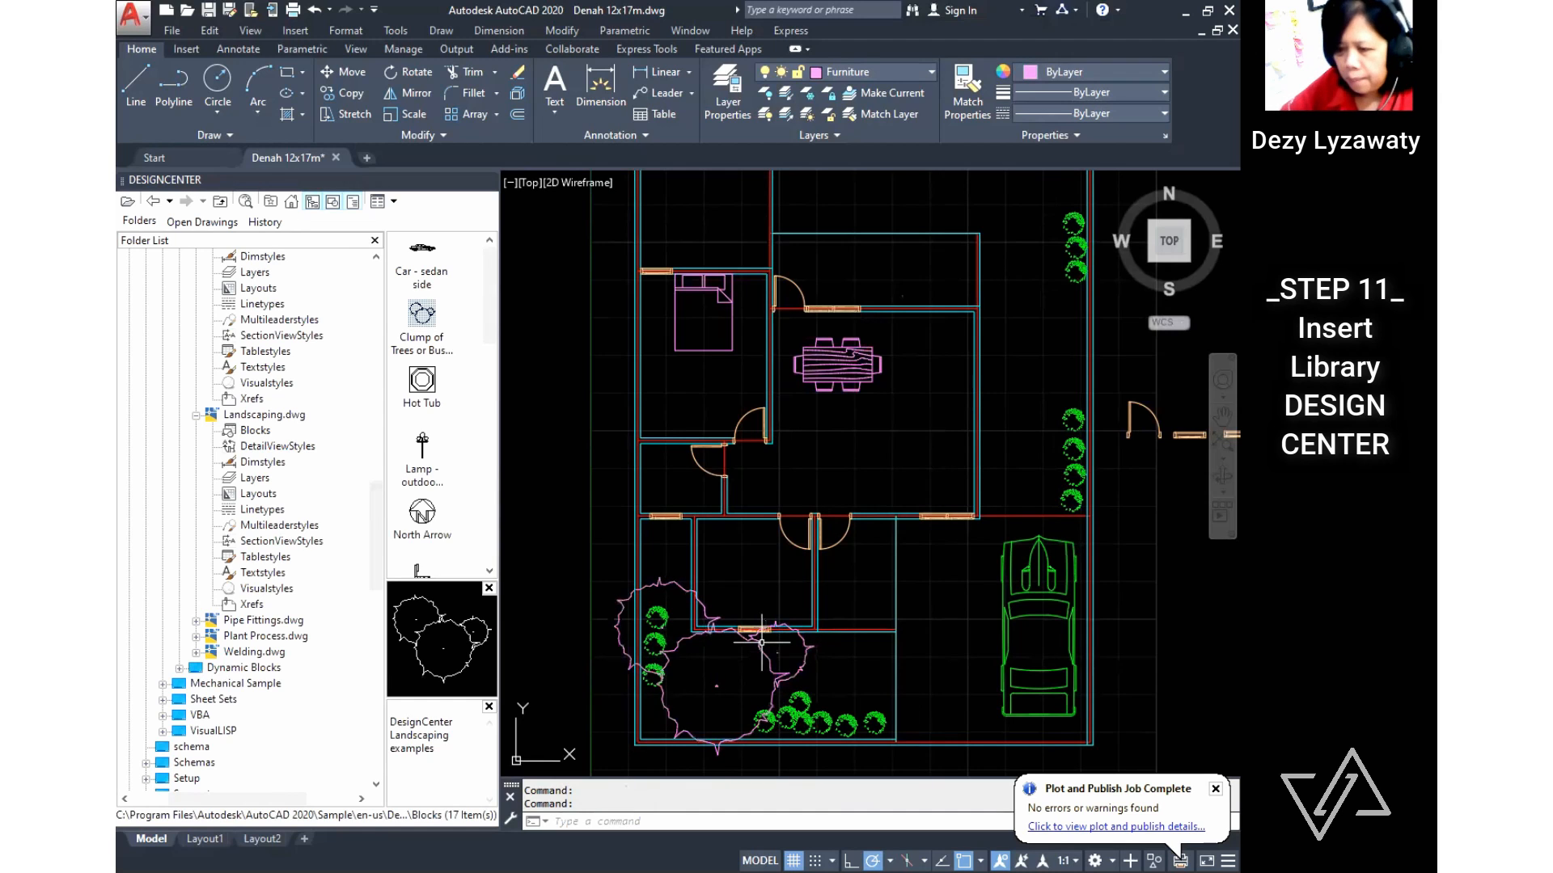
# Step: Scale the tree clump by a factor of 0.7 about the centre of its largest tree
pyautogui.click(562, 31)
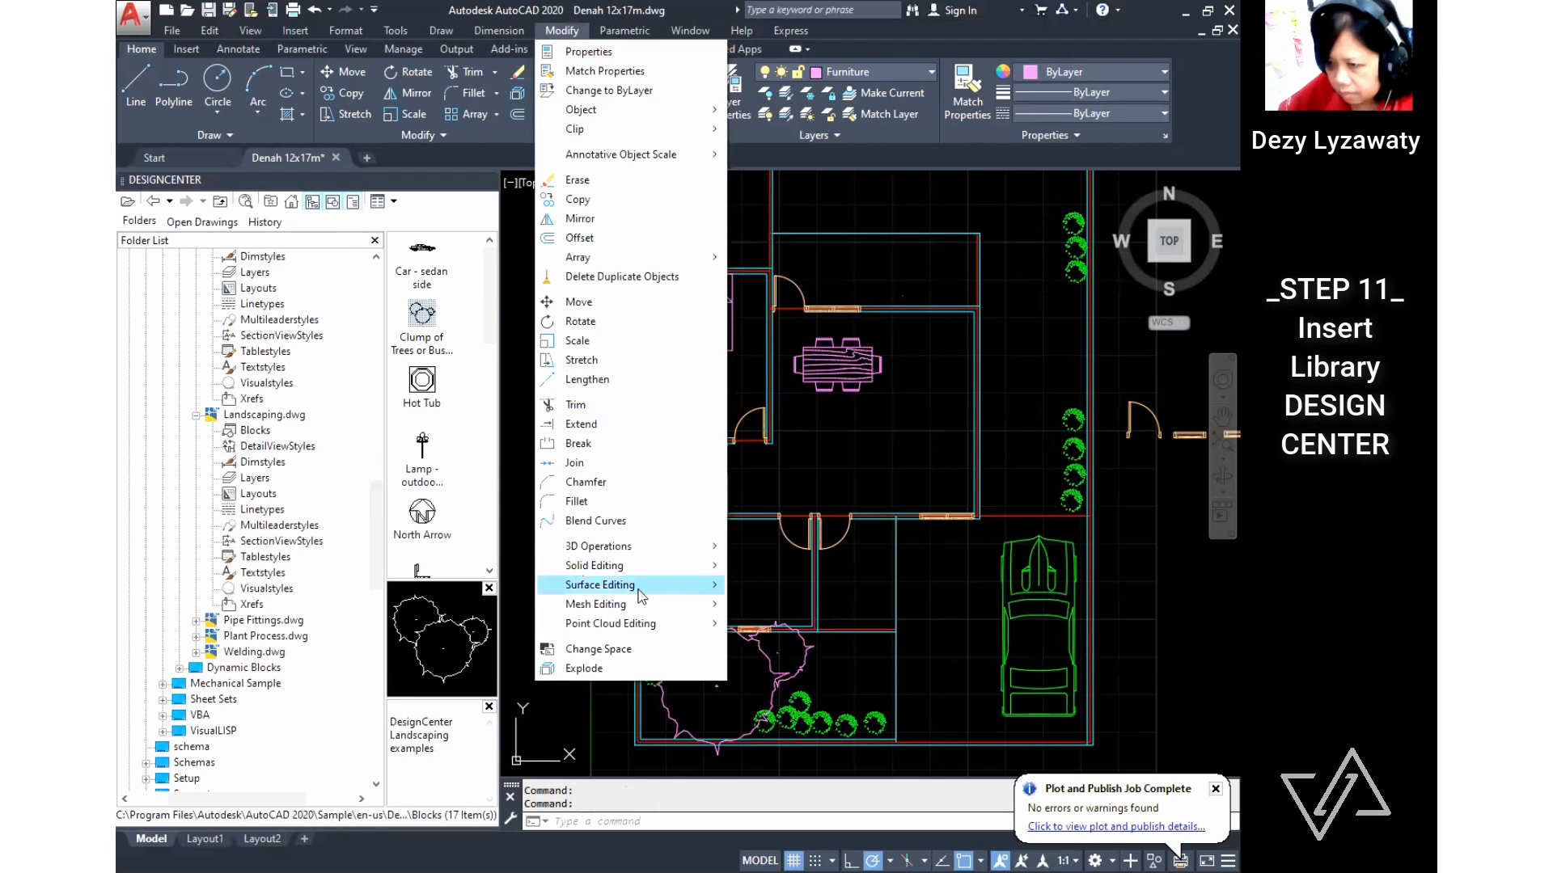
pyautogui.click(593, 344)
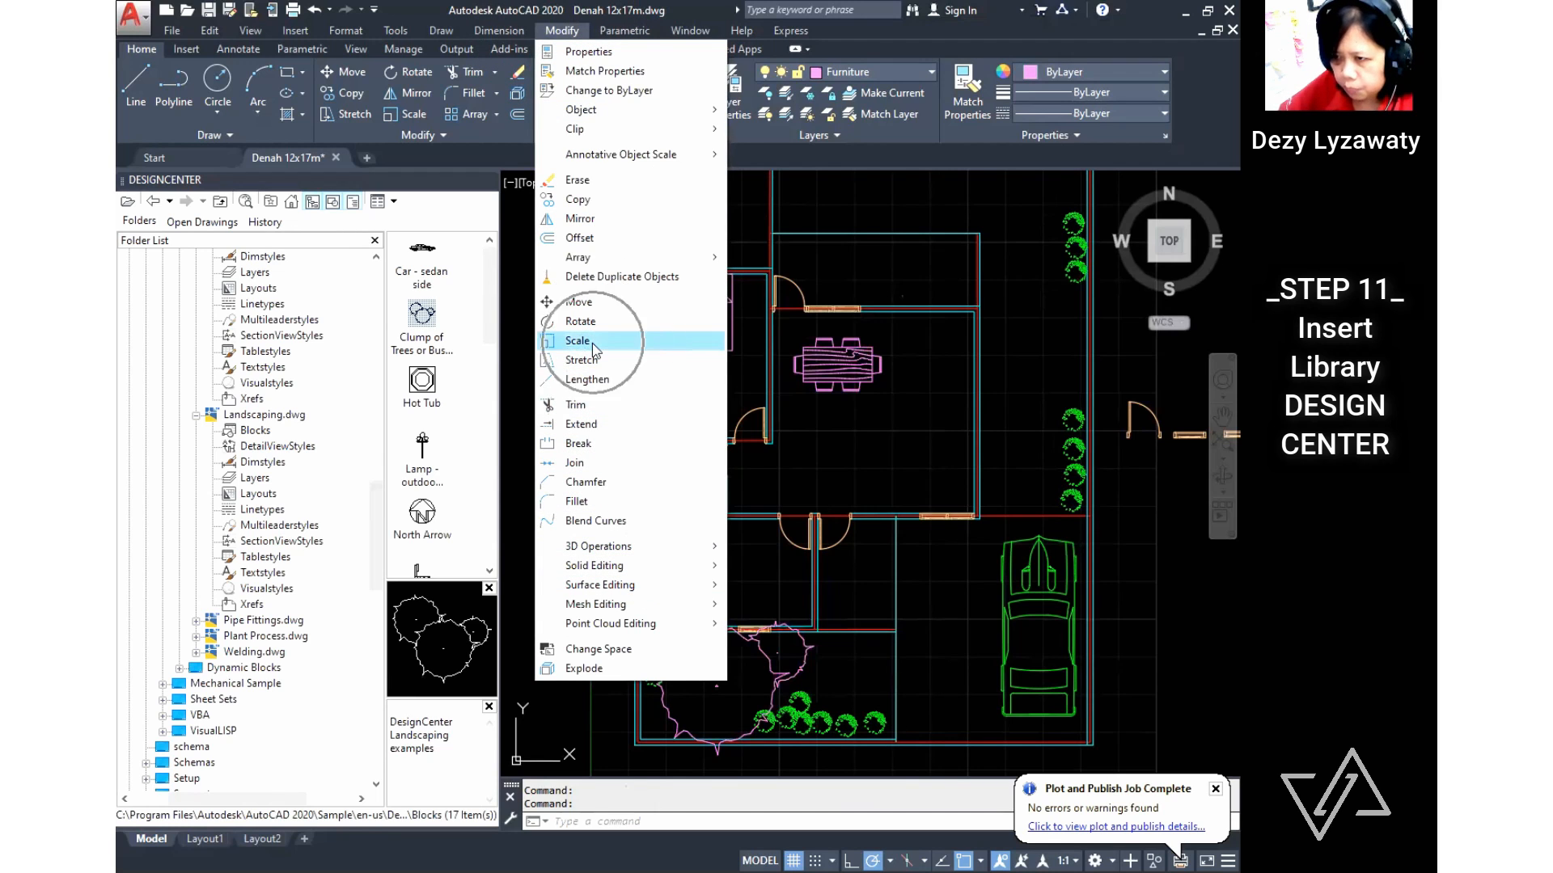
pyautogui.click(760, 648)
pyautogui.press('Return')
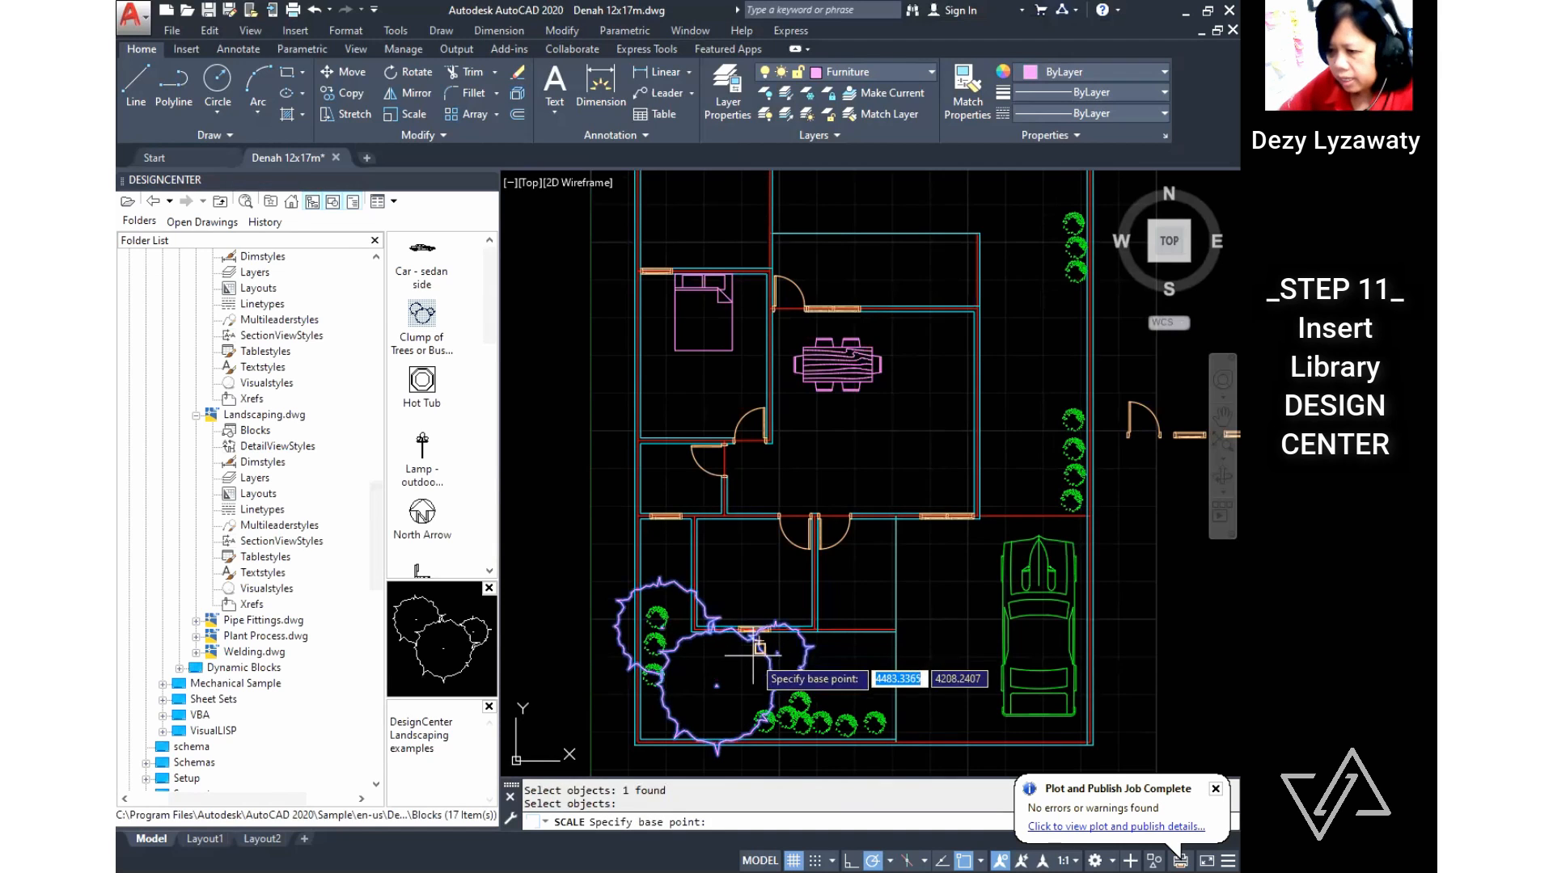
pyautogui.click(718, 686)
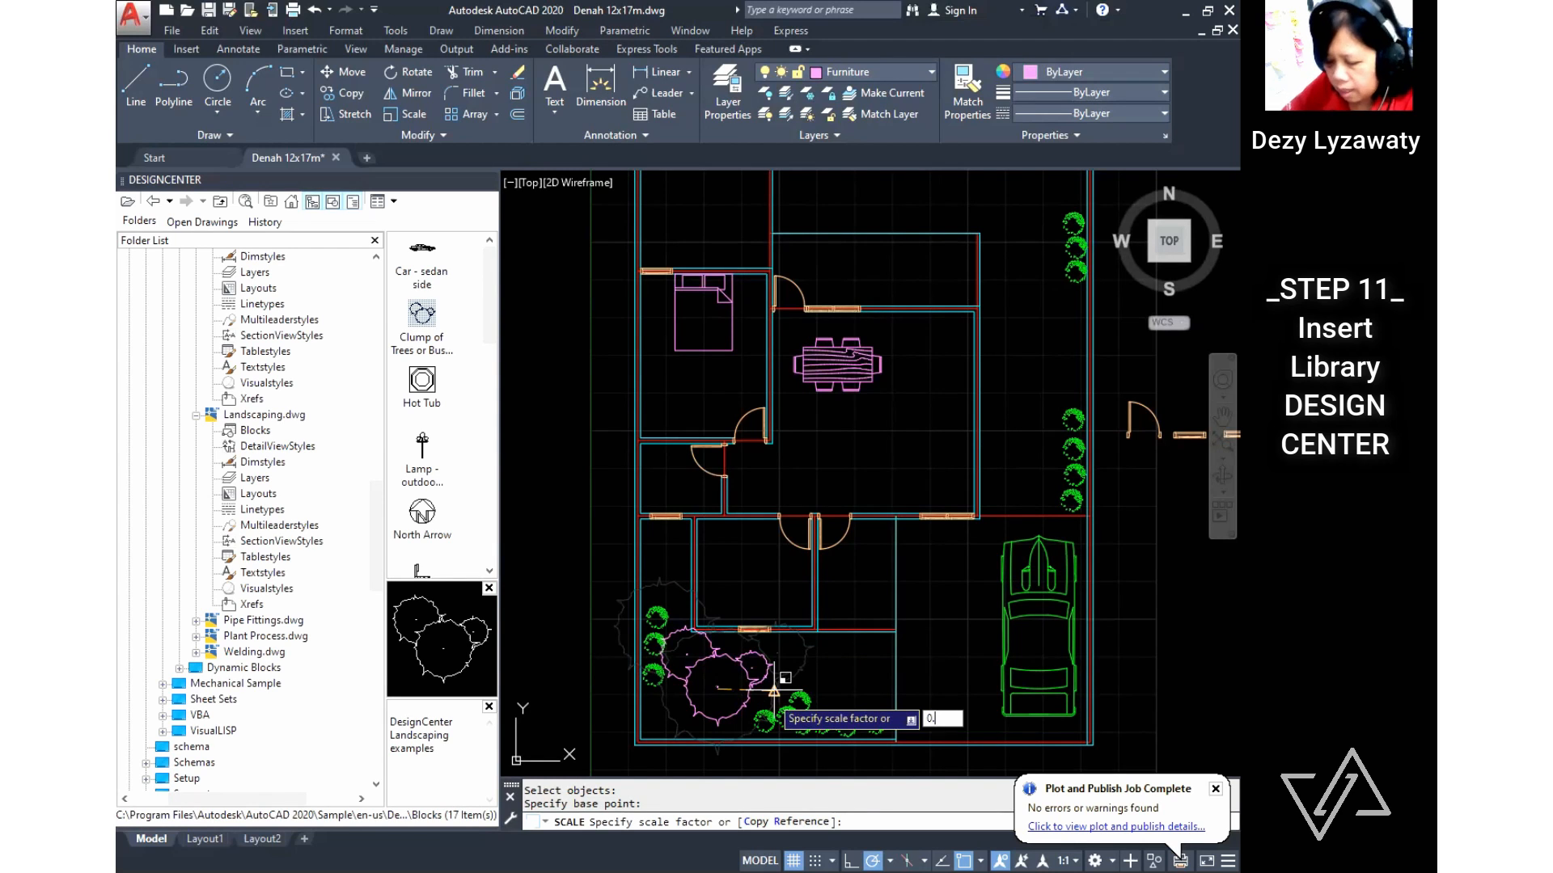
pyautogui.press('Return')
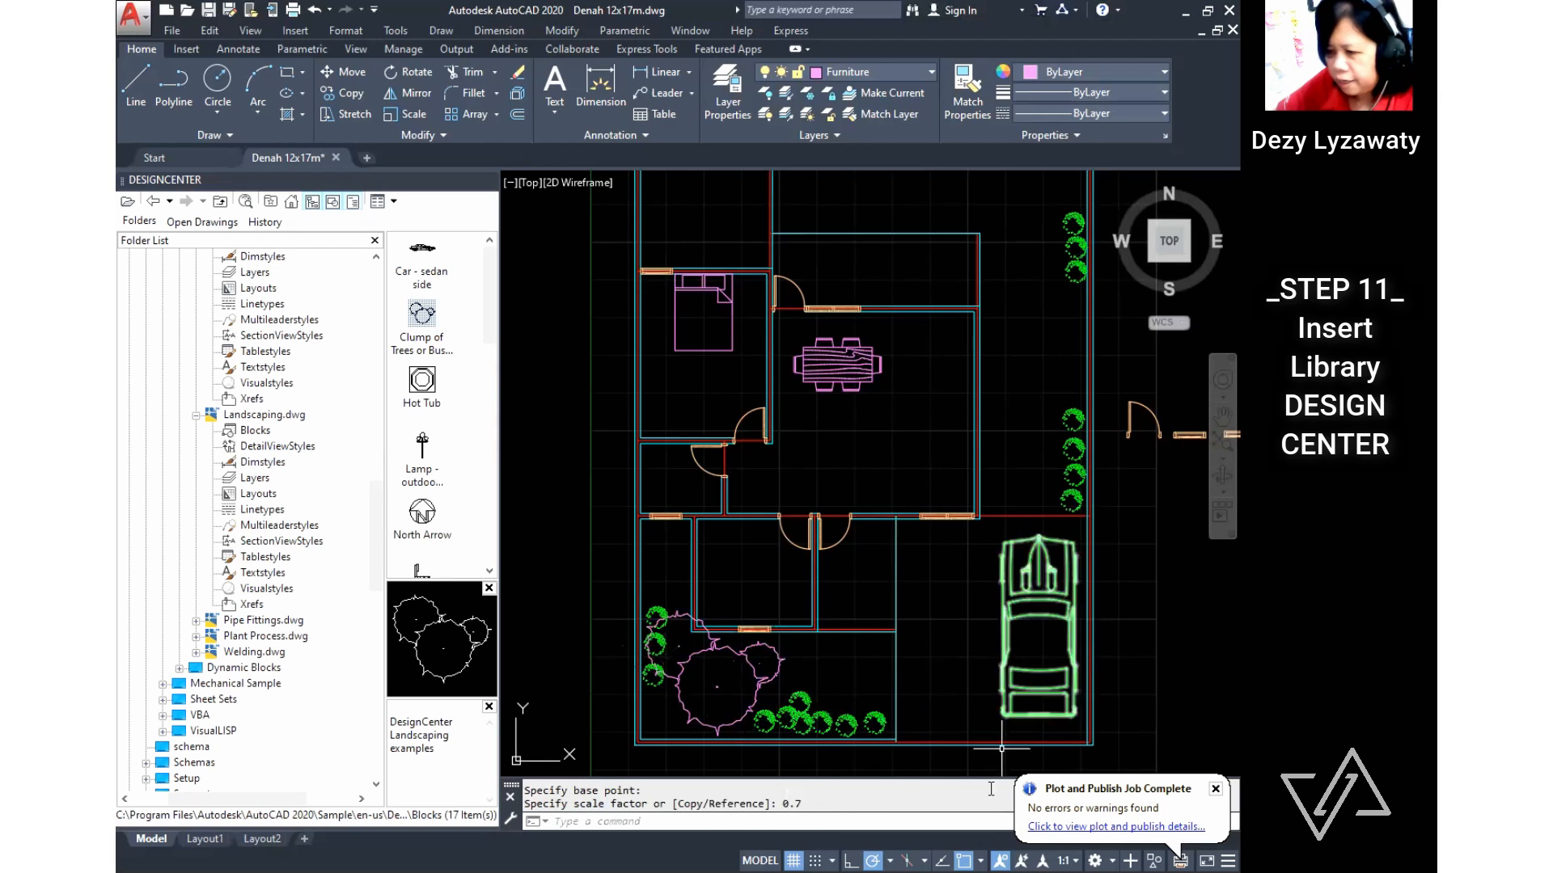
# Step: Move the scaled tree clump slightly down and left toward the corner of the front garden
pyautogui.scroll(2, 713, 700)
pyautogui.moveTo(712, 700); pyautogui.dragTo(709, 680, button='middle')
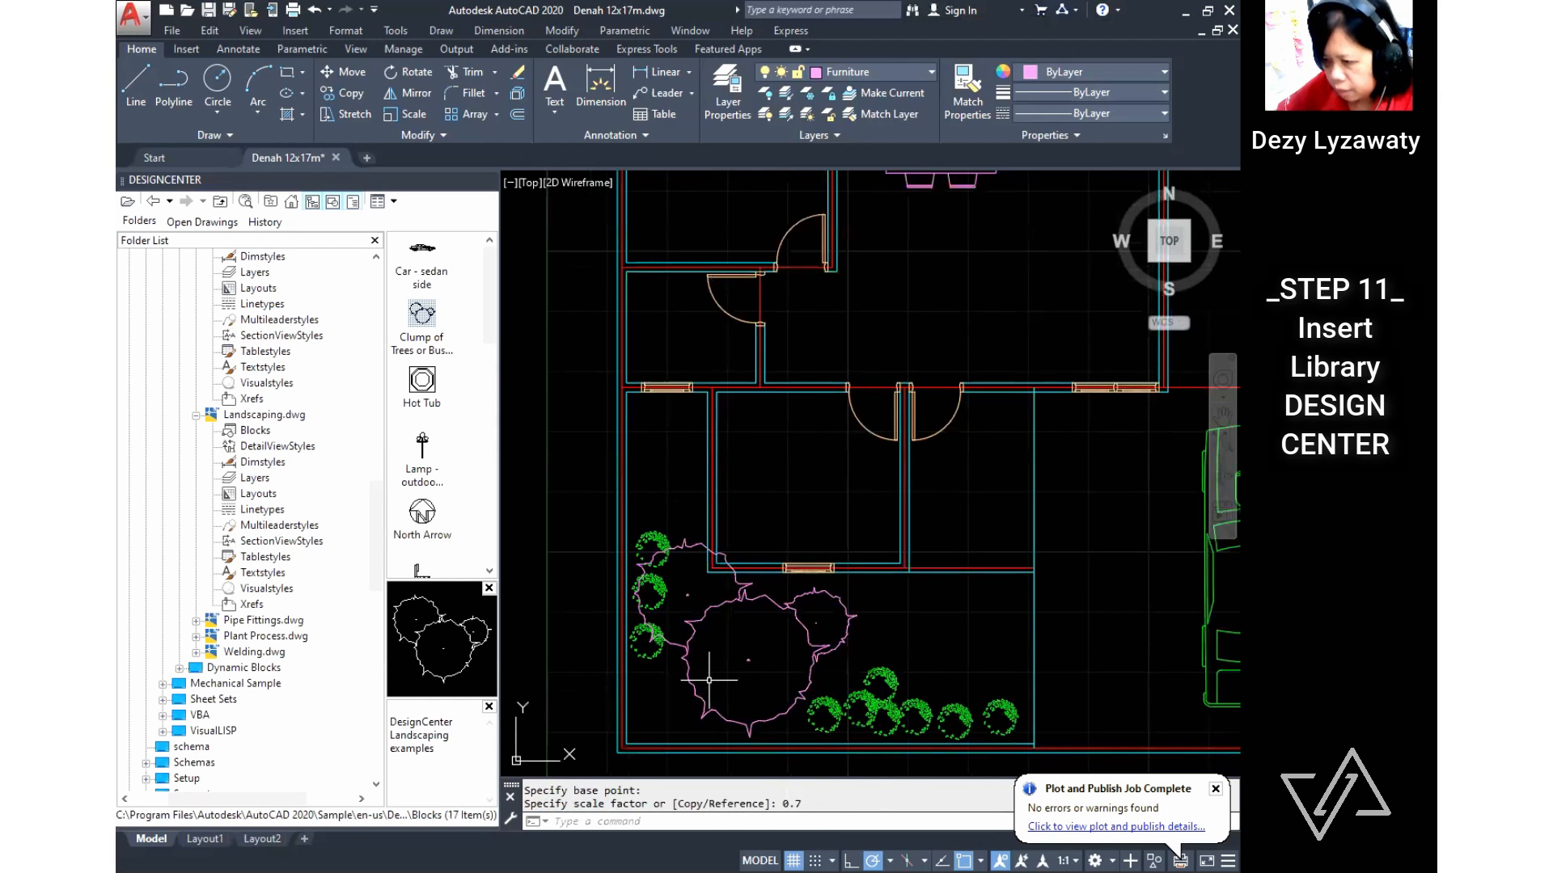
pyautogui.write('m')
pyautogui.press('Return')
pyautogui.click(824, 680)
pyautogui.click(768, 678)
pyautogui.press('Return')
pyautogui.click(767, 673)
pyautogui.click(745, 692)
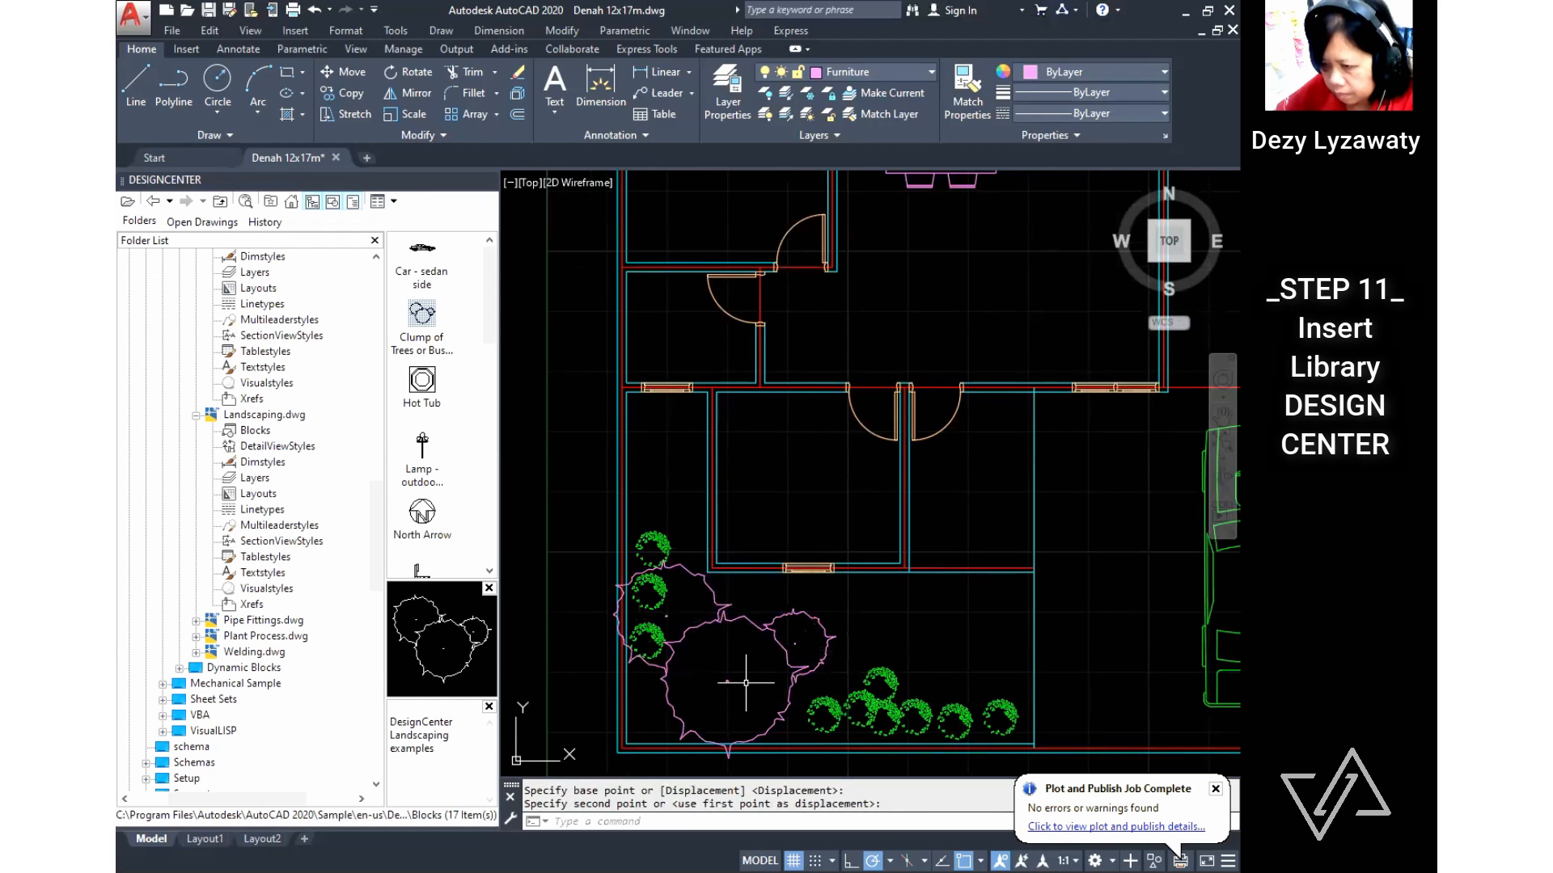
pyautogui.scroll(-3, 755, 579)
pyautogui.press('Escape')
# Step: Assign the tree clump in the front garden to the Taman layer
pyautogui.moveTo(749, 586); pyautogui.dragTo(761, 589, button='middle')
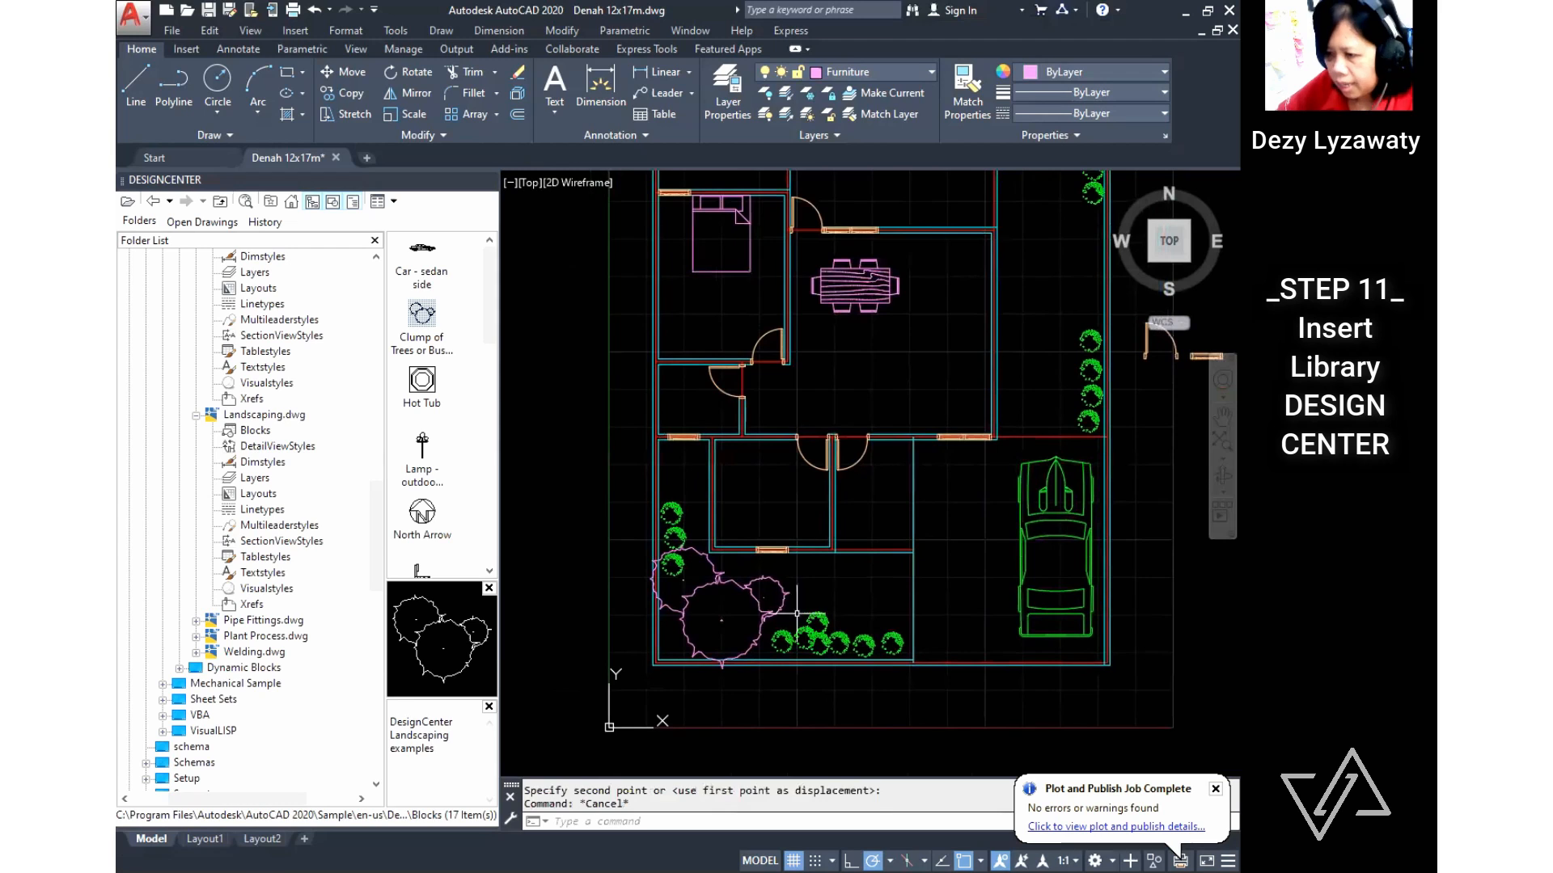
pyautogui.click(752, 590)
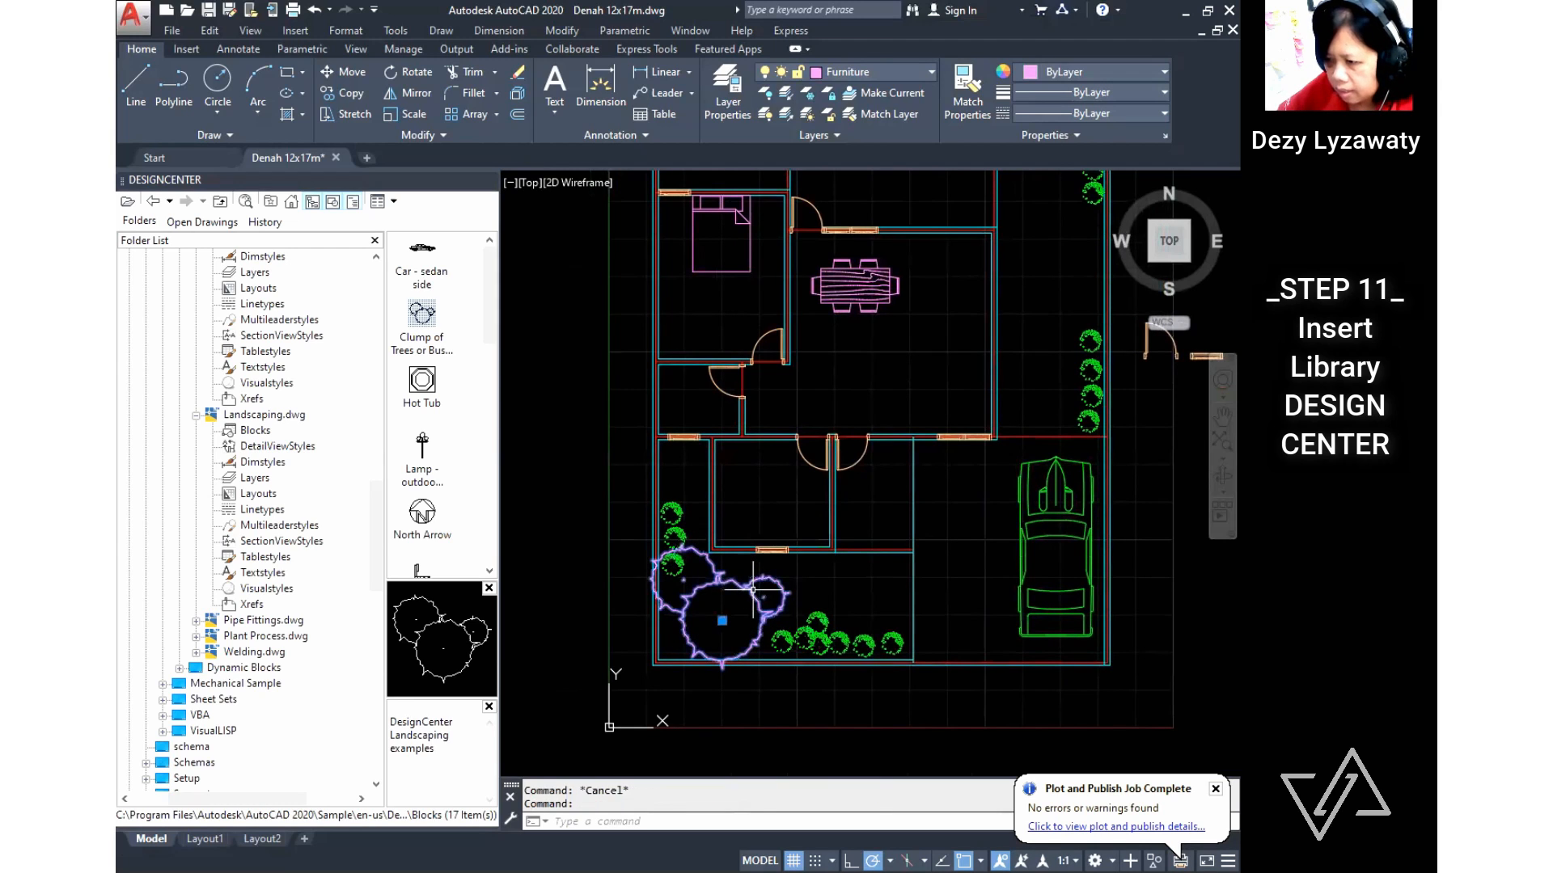
pyautogui.click(910, 71)
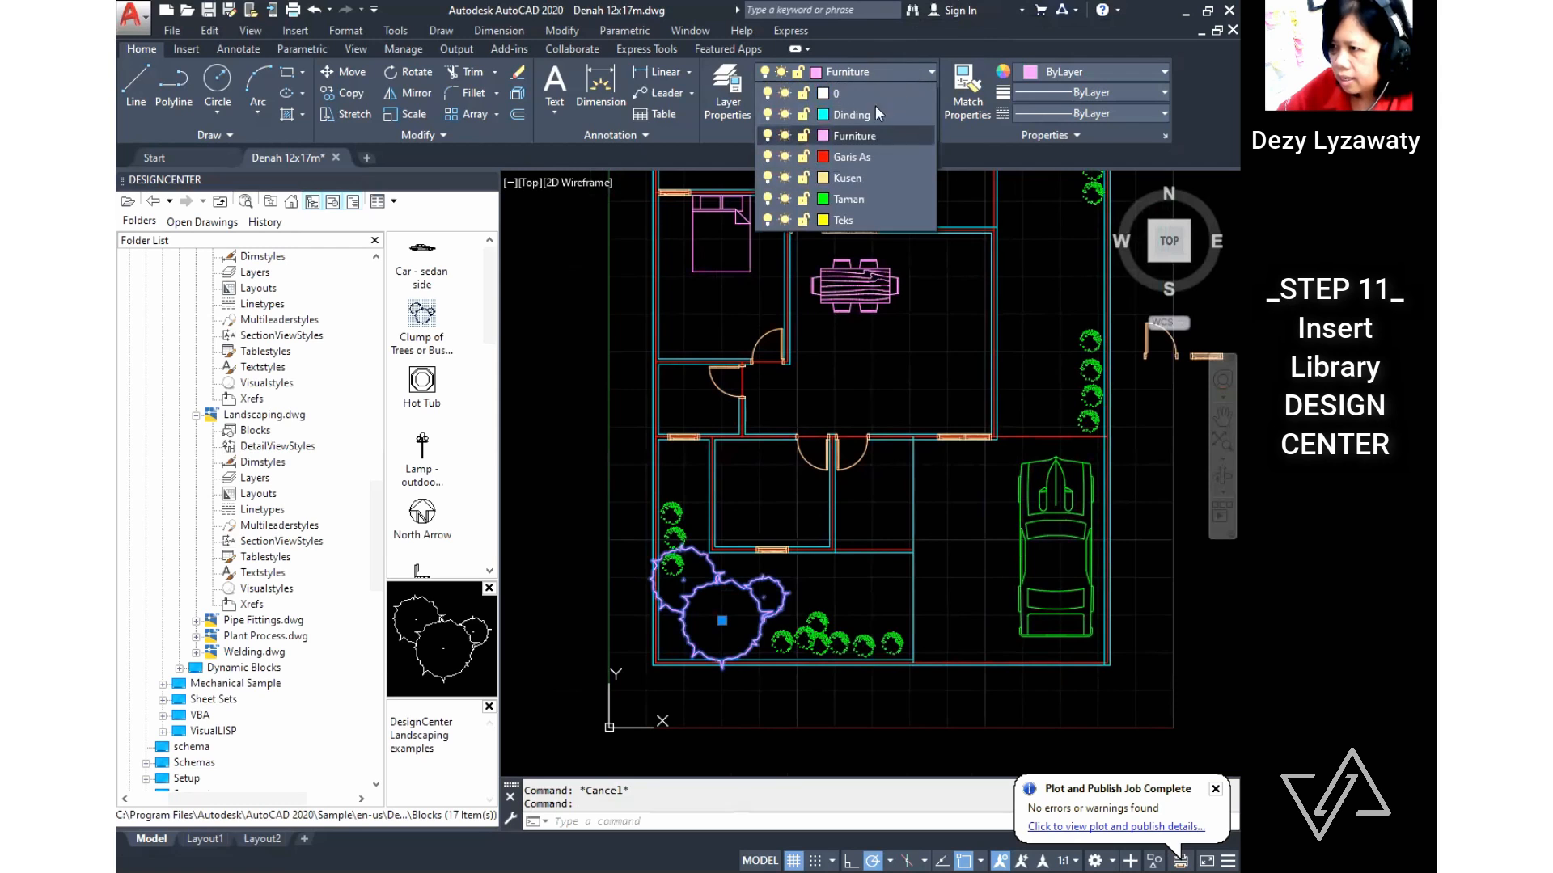
pyautogui.click(862, 202)
pyautogui.press('Escape')
# Step: Copy the front garden's tree clump to the upper-right area of the back garden
pyautogui.moveTo(871, 600); pyautogui.dragTo(799, 643, button='middle')
pyautogui.scroll(-2, 799, 644)
pyautogui.scroll(2, 716, 624)
pyautogui.click(716, 623)
pyautogui.click(350, 97)
pyautogui.click(678, 642)
pyautogui.moveTo(897, 464); pyautogui.dragTo(723, 814, button='middle')
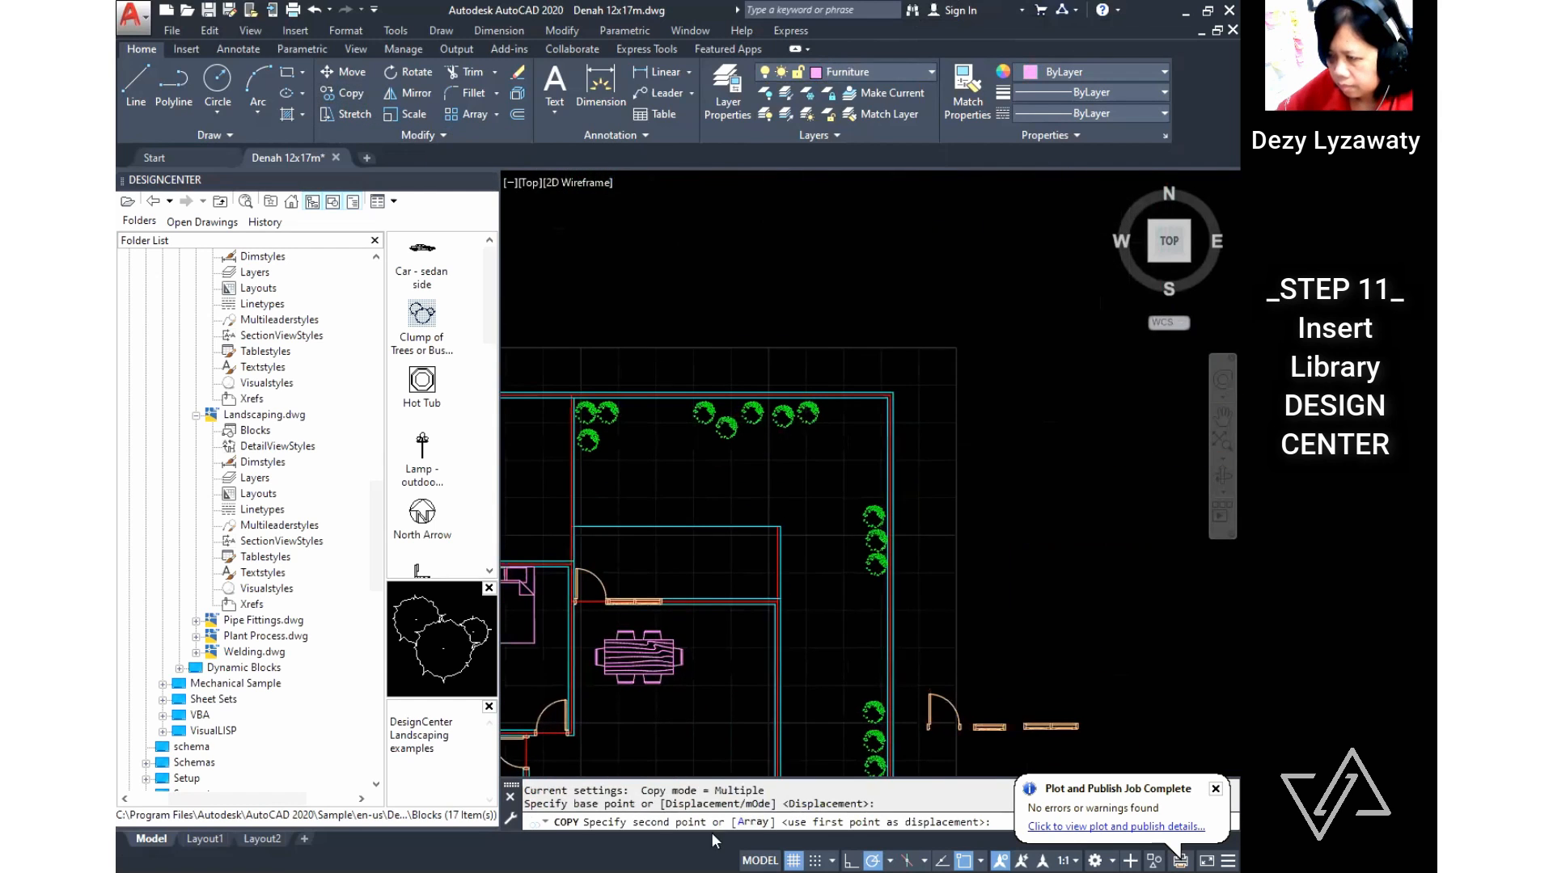
pyautogui.click(809, 473)
pyautogui.press('Escape')
# Step: Rotate the copied tree clump so its smaller trees face inward and move it toward the back garden's upper-right corner
pyautogui.write('ro')
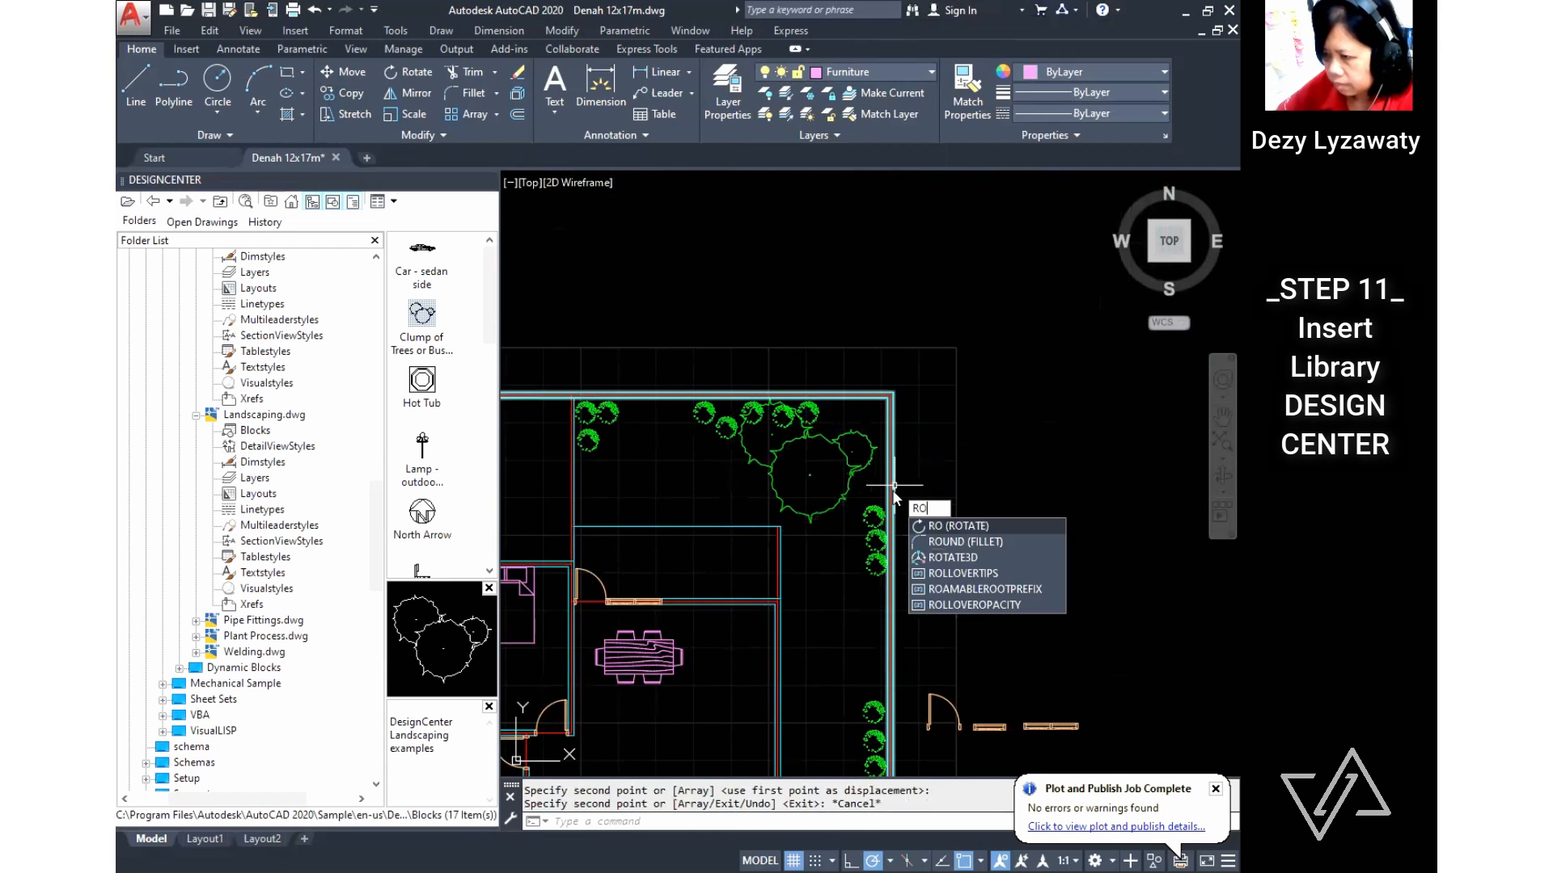
pyautogui.press('Return')
pyautogui.click(804, 475)
pyautogui.press('Return')
pyautogui.click(804, 473)
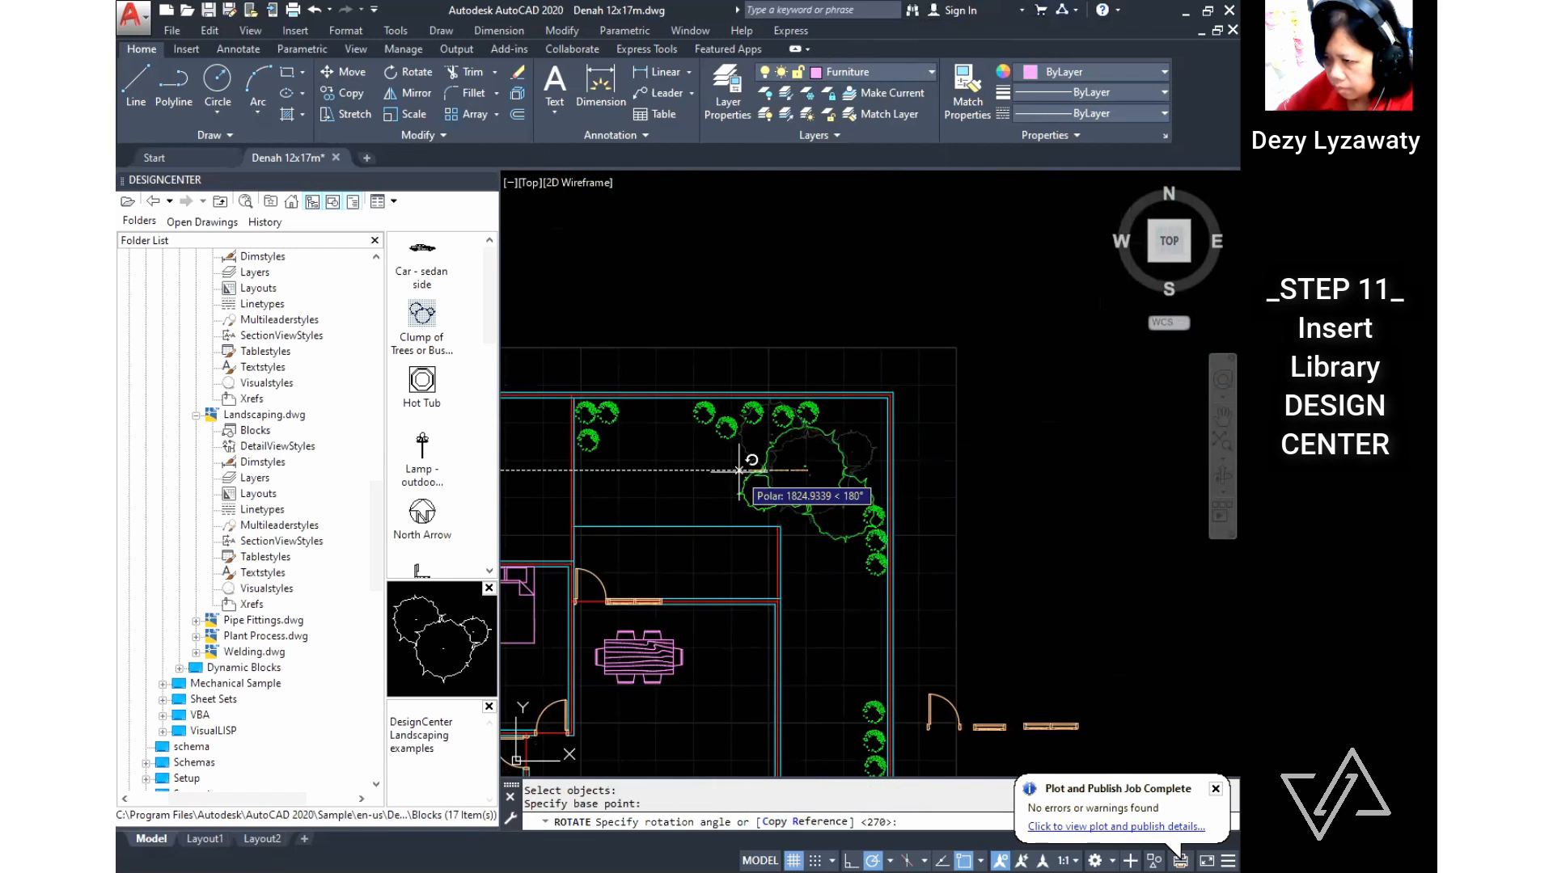
pyautogui.click(754, 445)
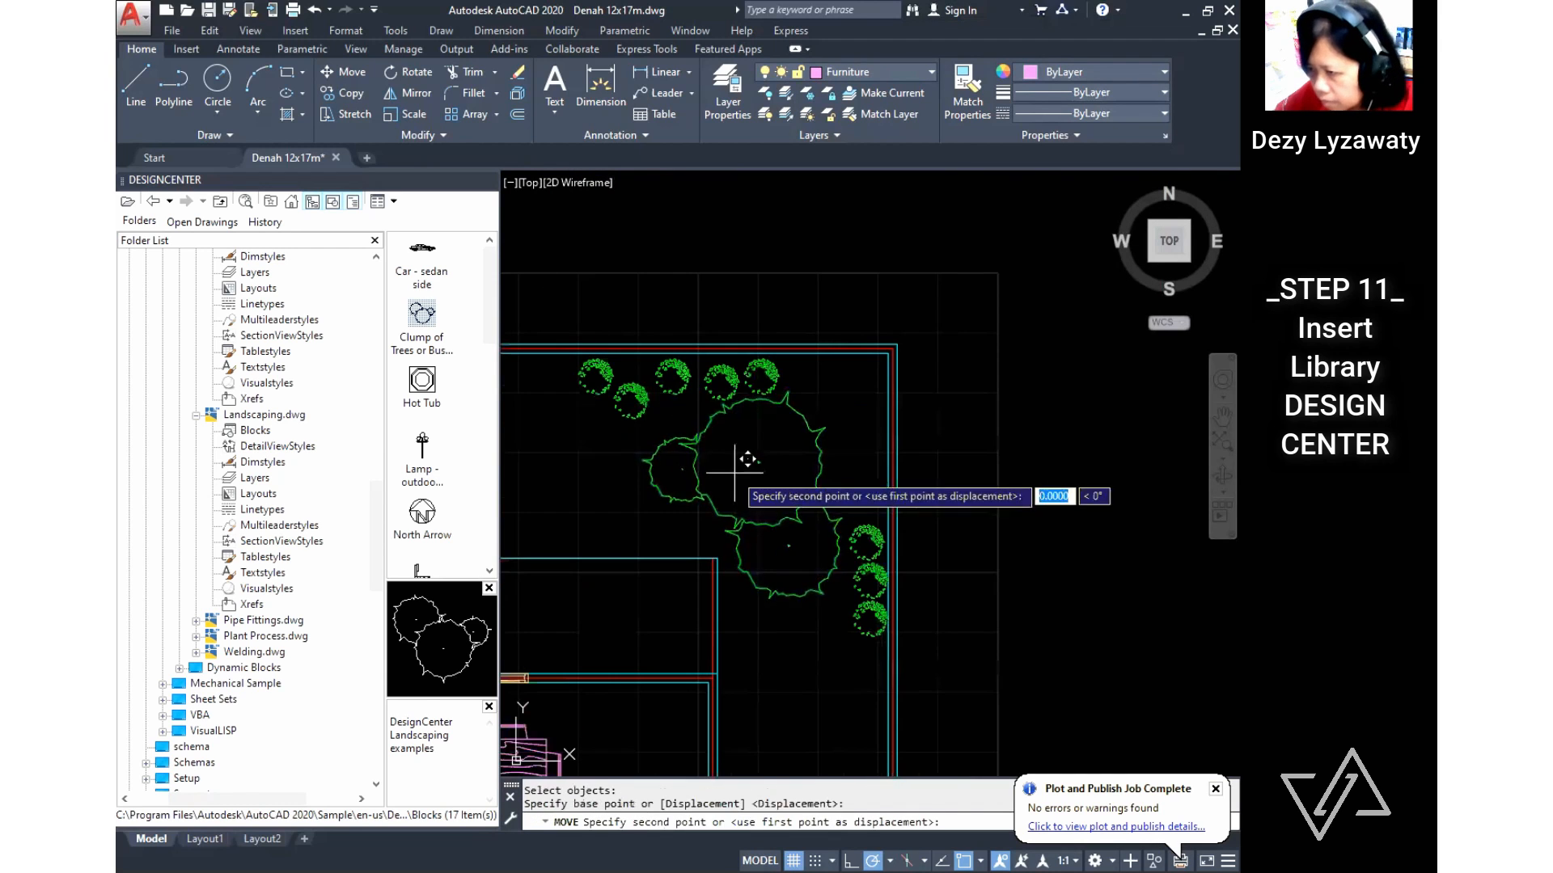
pyautogui.click(811, 418)
pyautogui.moveTo(896, 453); pyautogui.dragTo(901, 410, button='middle')
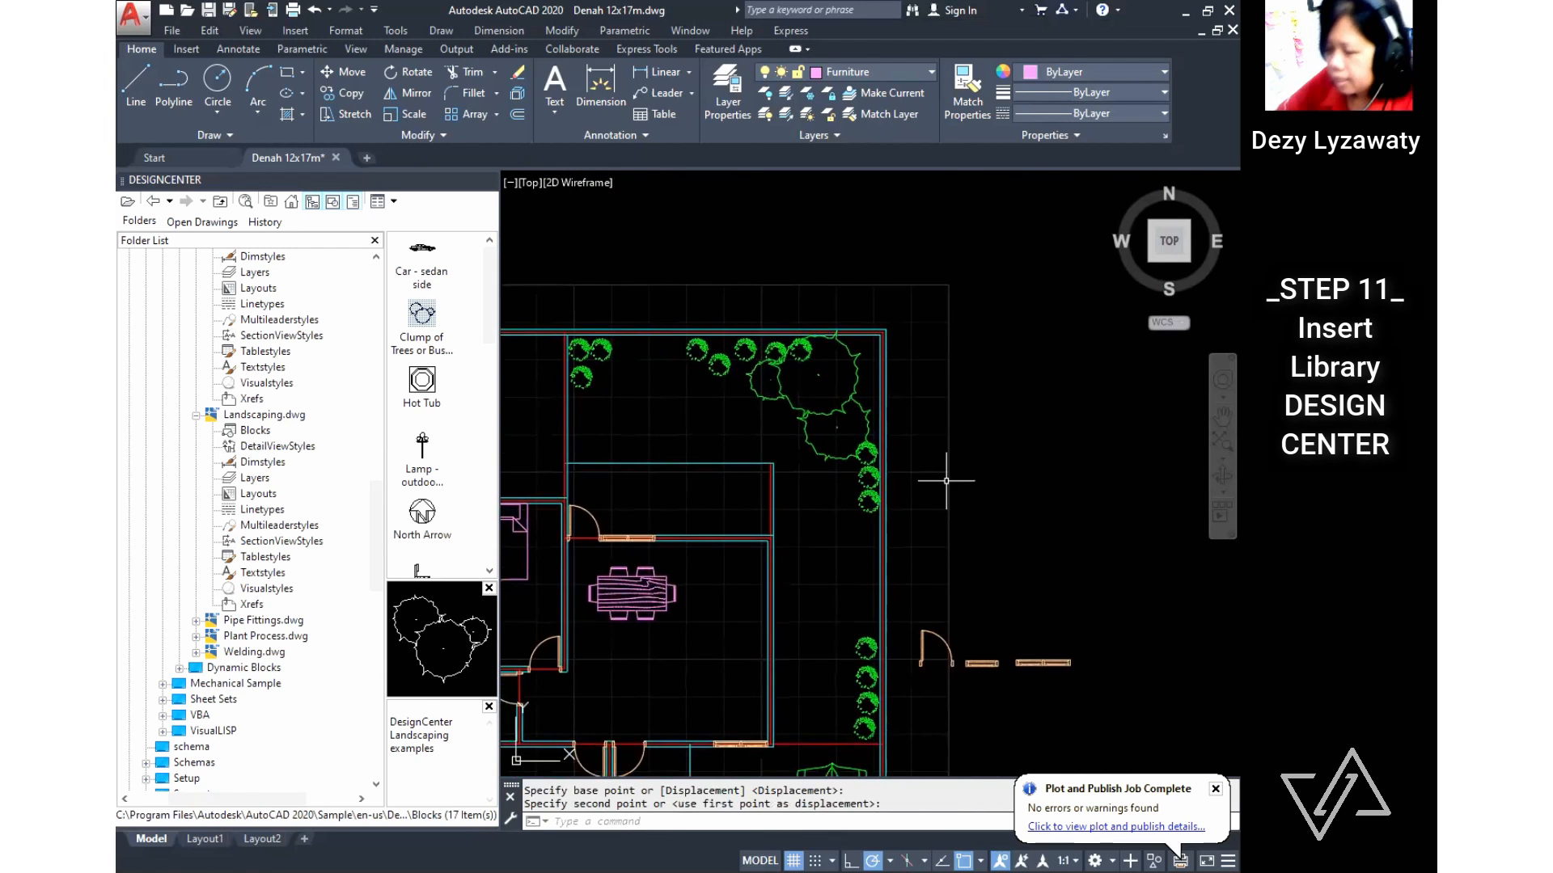
# Step: Move the dining set in the central room slightly to the right
pyautogui.scroll(-2, 896, 495)
pyautogui.moveTo(706, 579); pyautogui.dragTo(774, 499, button='middle')
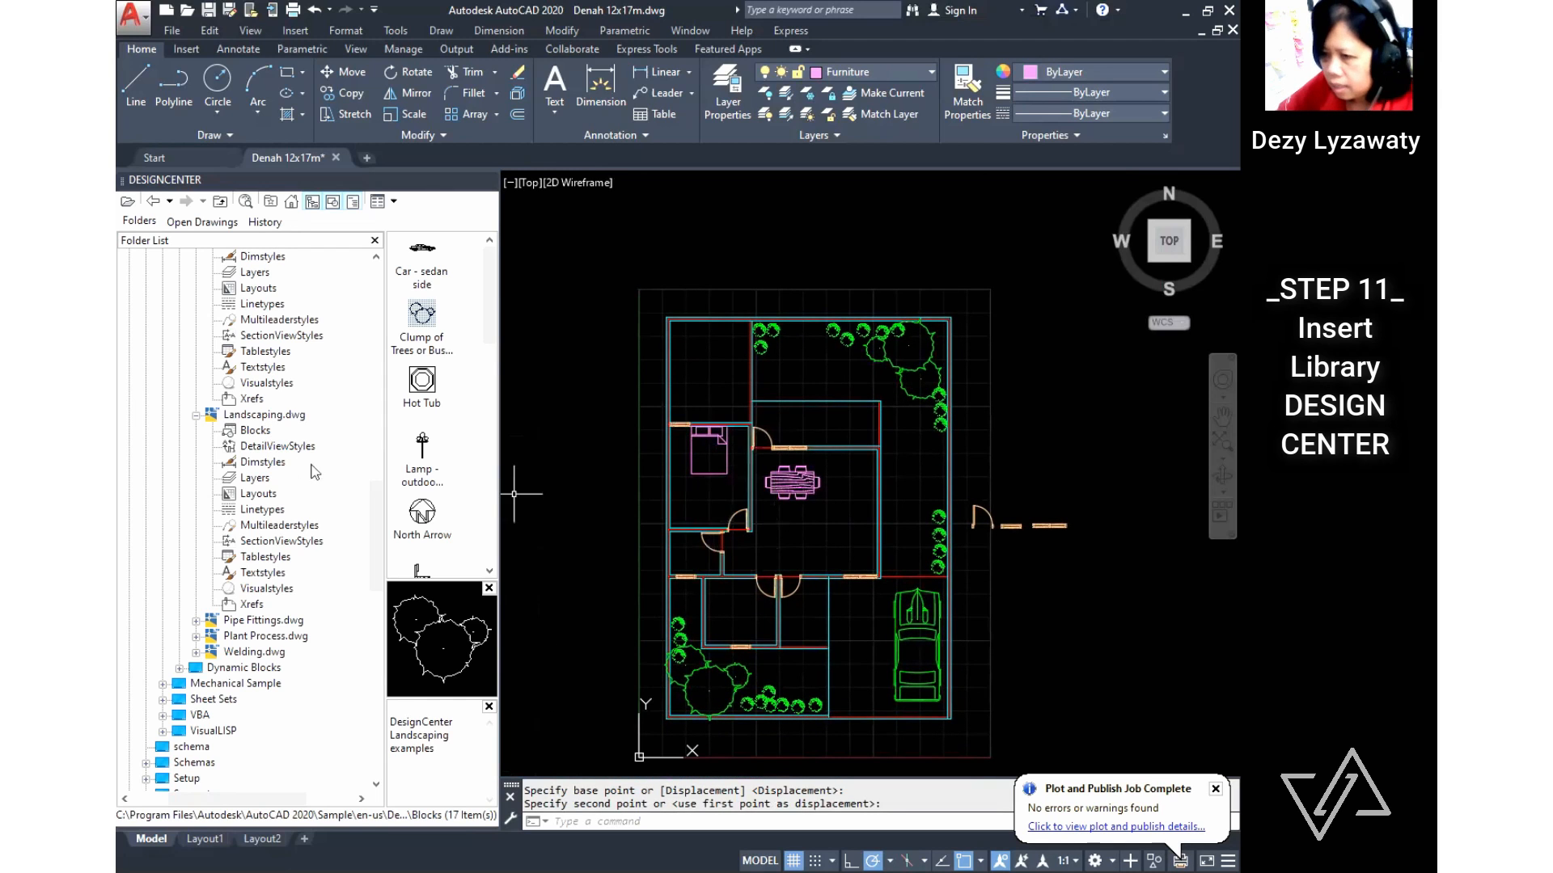
pyautogui.scroll(2, 813, 497)
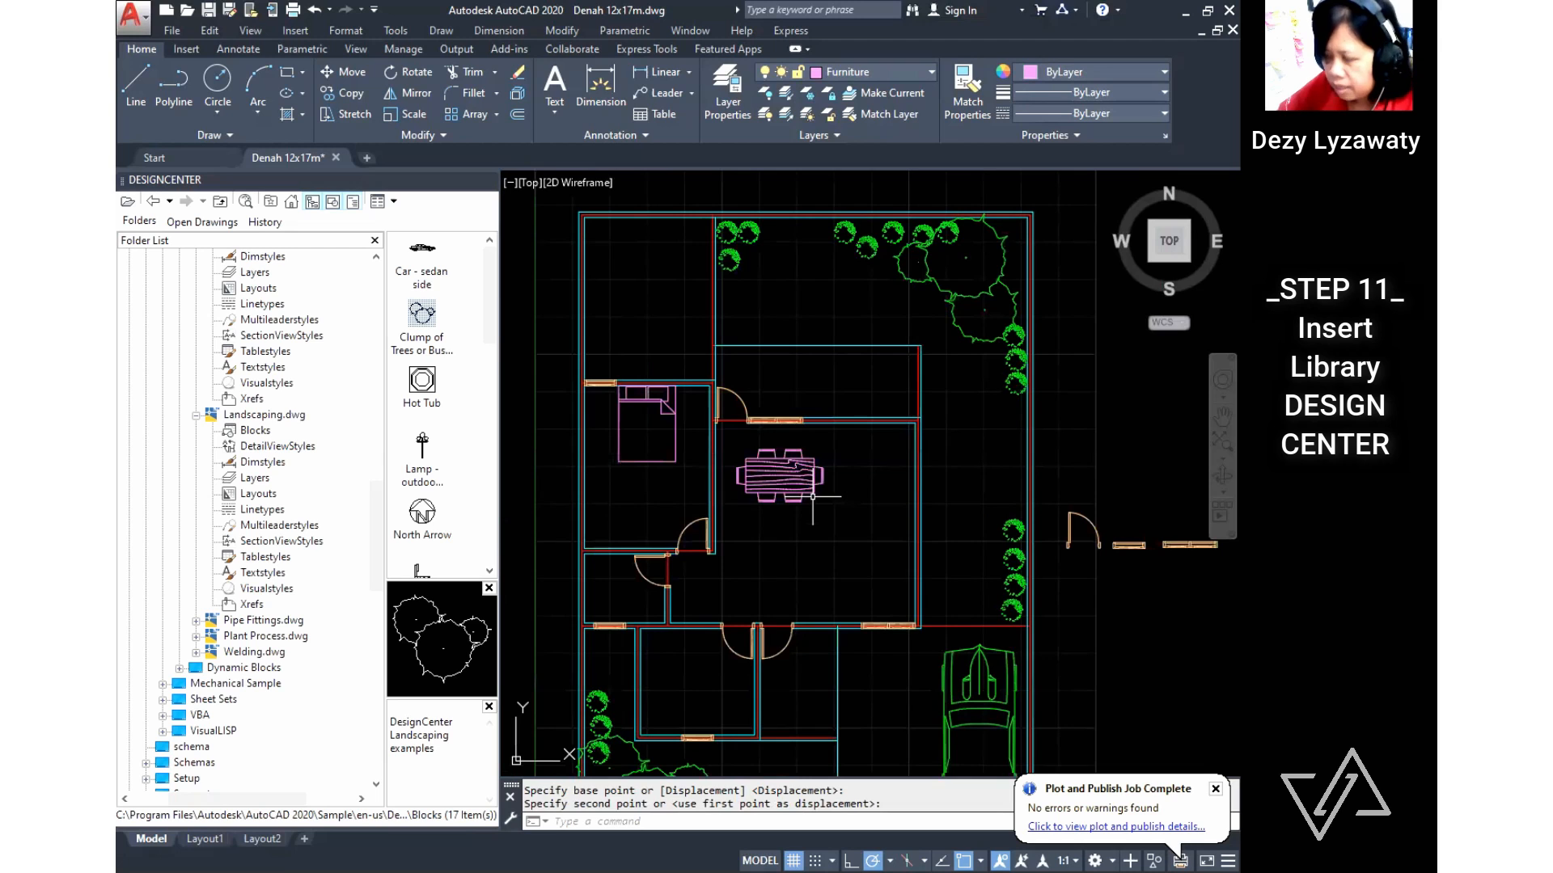
pyautogui.moveTo(849, 514); pyautogui.dragTo(850, 469, button='middle')
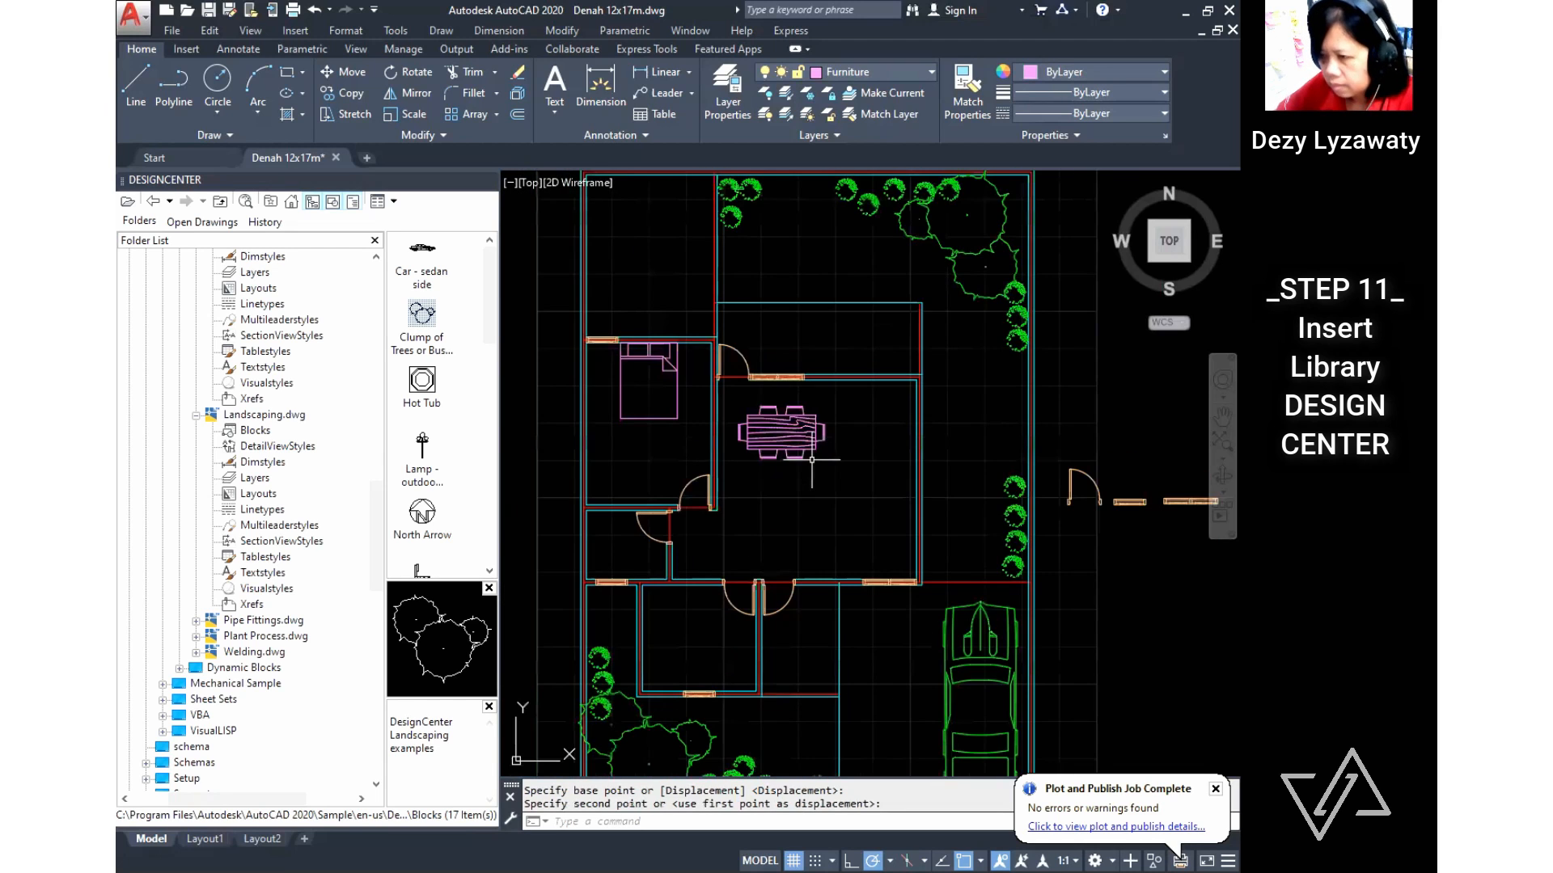
pyautogui.write('m')
pyautogui.press('Return')
pyautogui.click(812, 459)
pyautogui.click(796, 441)
pyautogui.press('Return')
pyautogui.click(822, 489)
pyautogui.click(838, 488)
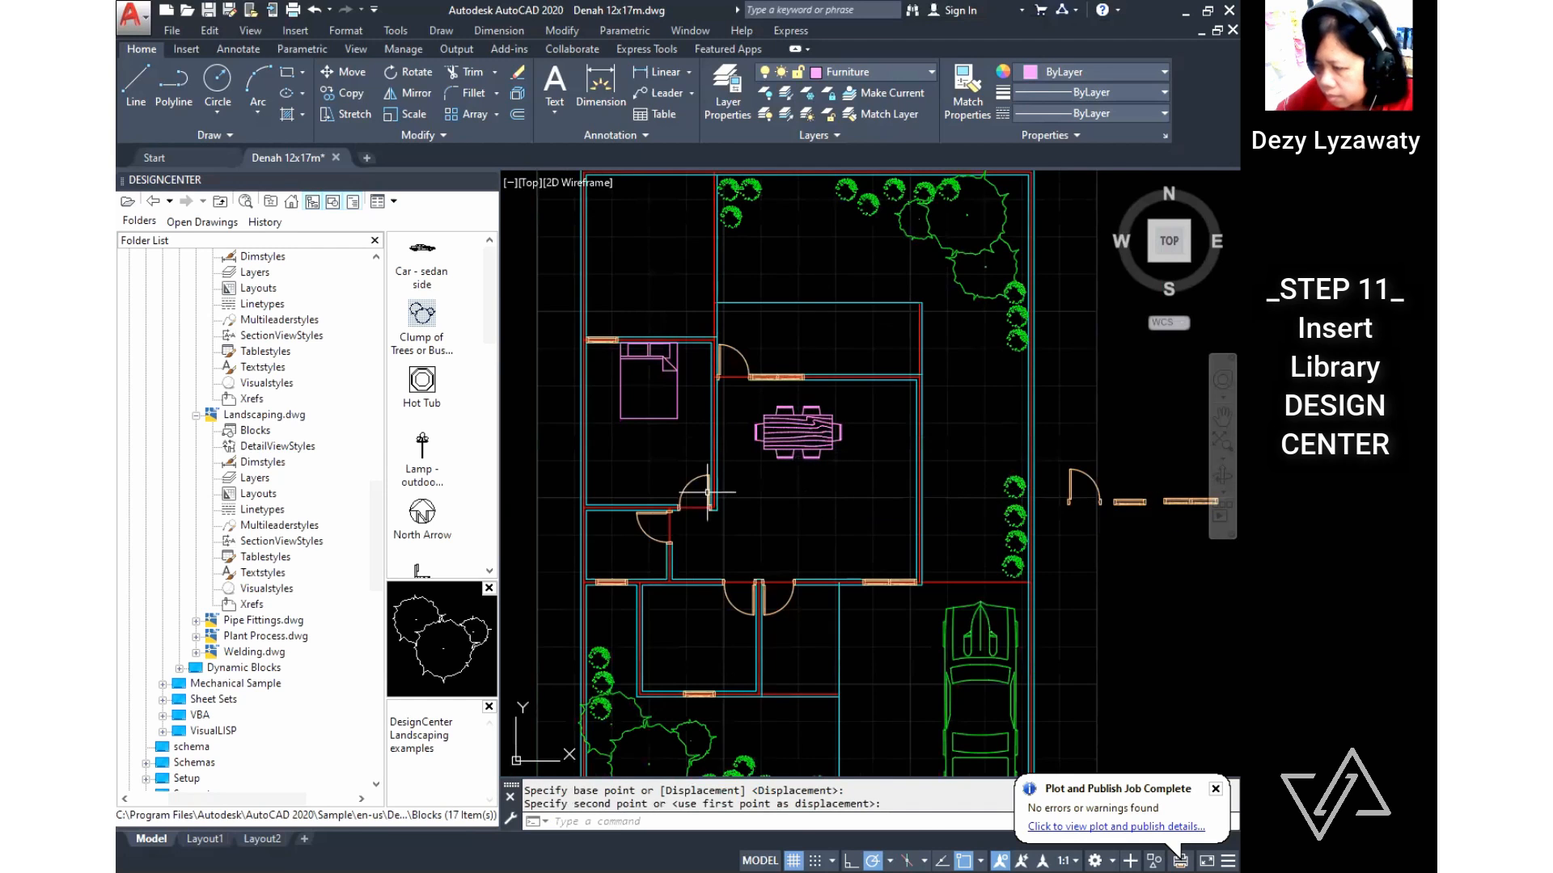
# Step: Insert the Desk - 30 x 60 in. block from Home - Space Planner.dwg into the enclosed front room and rotate it to stand vertically
pyautogui.moveTo(678, 495); pyautogui.dragTo(781, 497, button='middle')
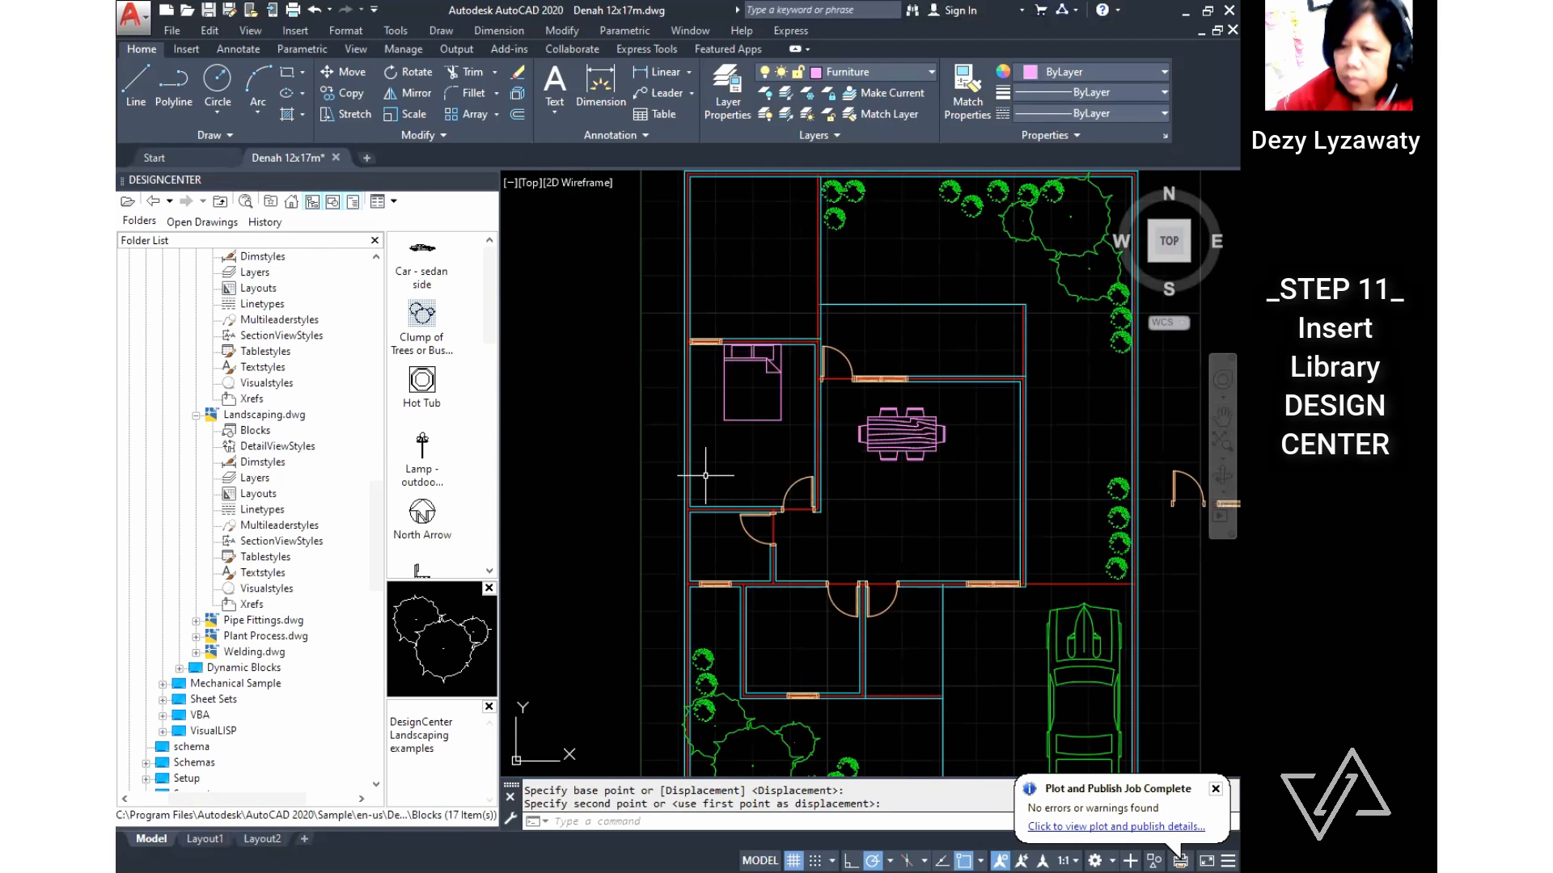
pyautogui.scroll(5, 271, 400)
pyautogui.scroll(5, 271, 404)
pyautogui.click(260, 447)
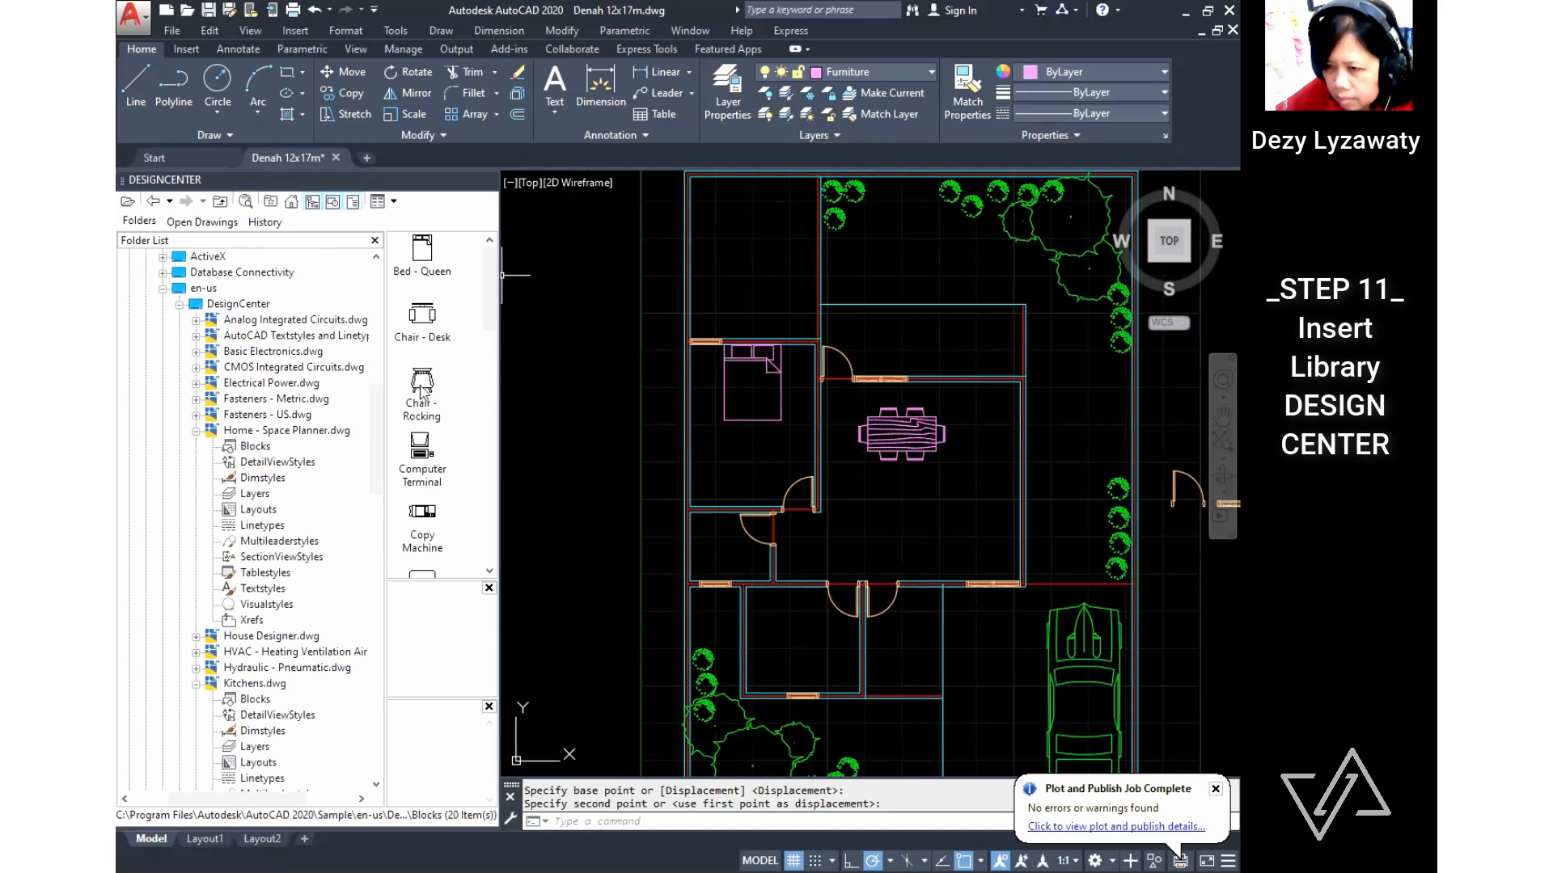
pyautogui.moveTo(425, 394); pyautogui.dragTo(804, 651)
pyautogui.scroll(5, 808, 671)
pyautogui.click(417, 71)
pyautogui.click(736, 511)
pyautogui.click(715, 534)
pyautogui.press('Return')
pyautogui.click(823, 555)
pyautogui.click(835, 622)
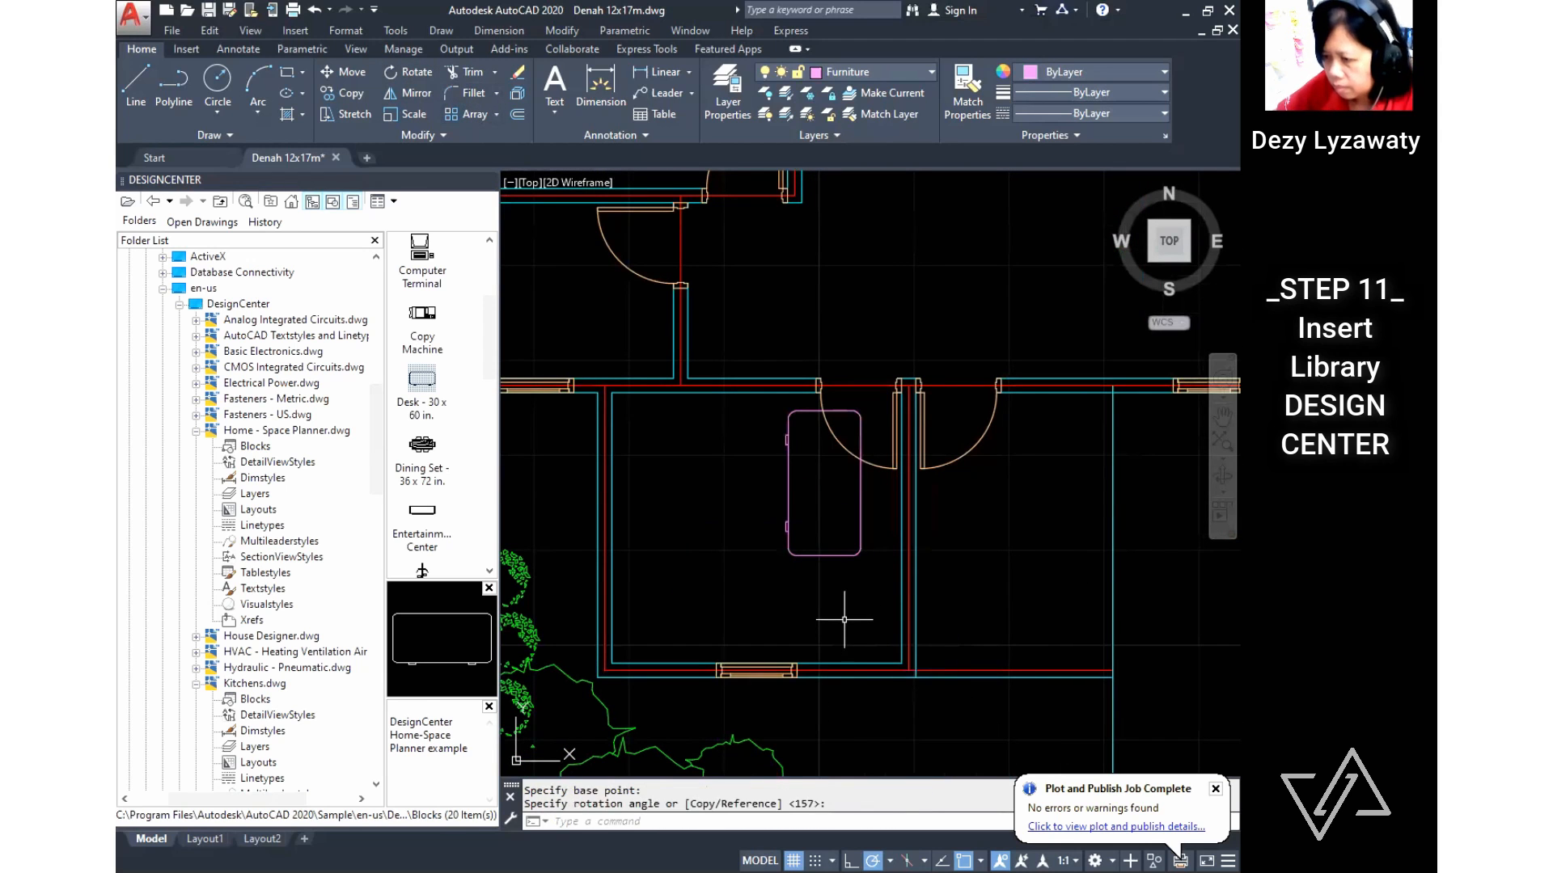
# Step: Move the desk down against the window in the front room's lower wall, aligned with the window's center
pyautogui.click(343, 72)
pyautogui.click(841, 555)
pyautogui.press('Return')
pyautogui.click(824, 555)
pyautogui.click(756, 664)
pyautogui.moveTo(786, 652); pyautogui.dragTo(809, 639, button='middle')
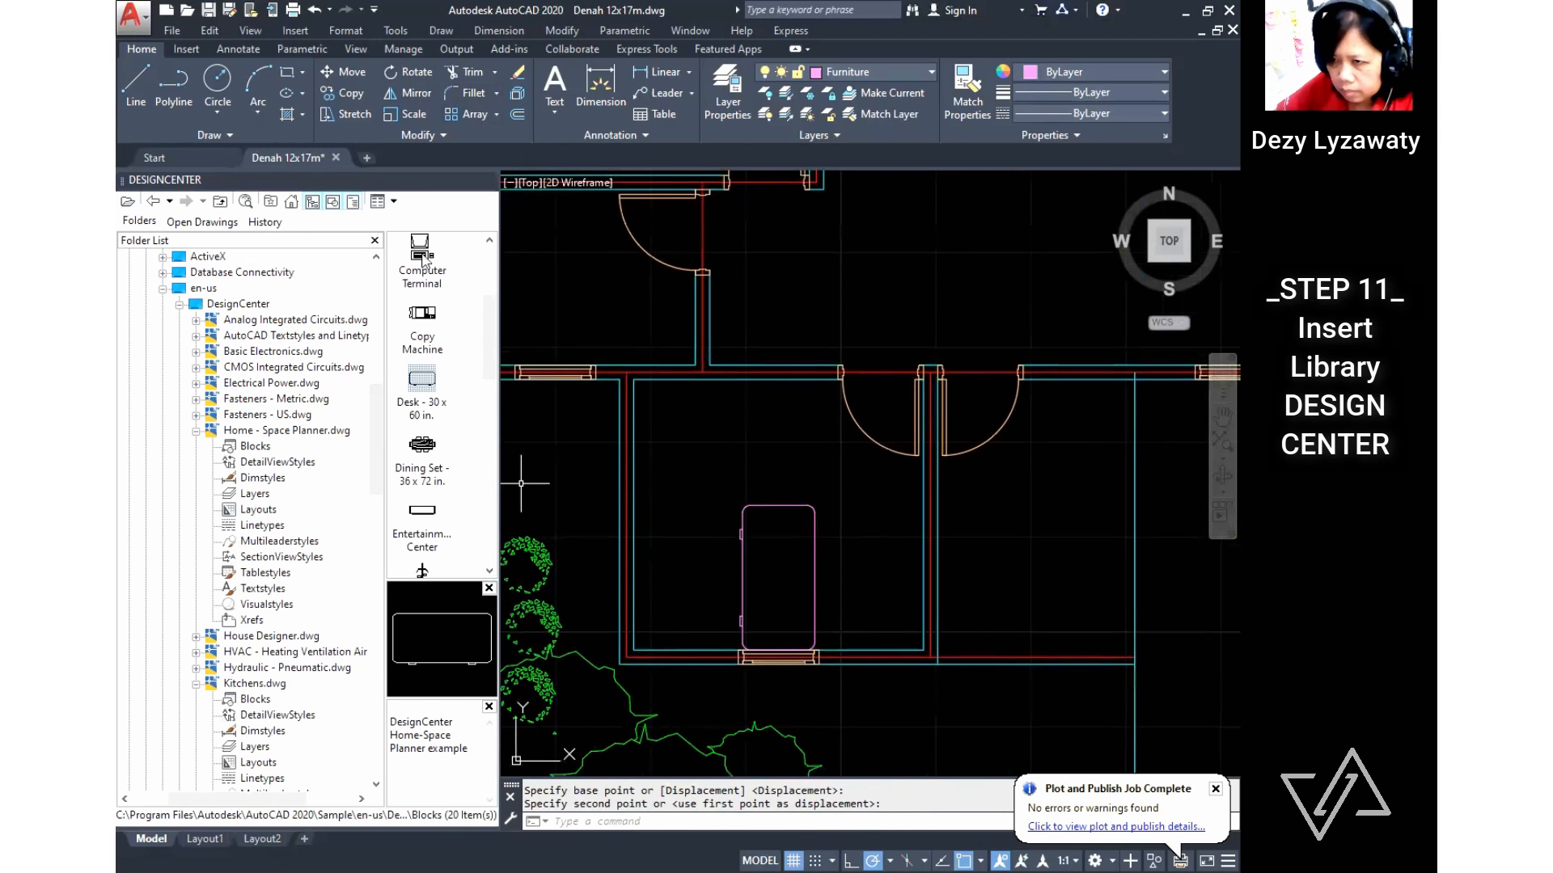
# Step: Insert the Computer Terminal block on the desk, rotate it to face left, and position it at the desk's lower end
pyautogui.moveTo(421, 259); pyautogui.dragTo(794, 580)
pyautogui.click(405, 71)
pyautogui.click(791, 552)
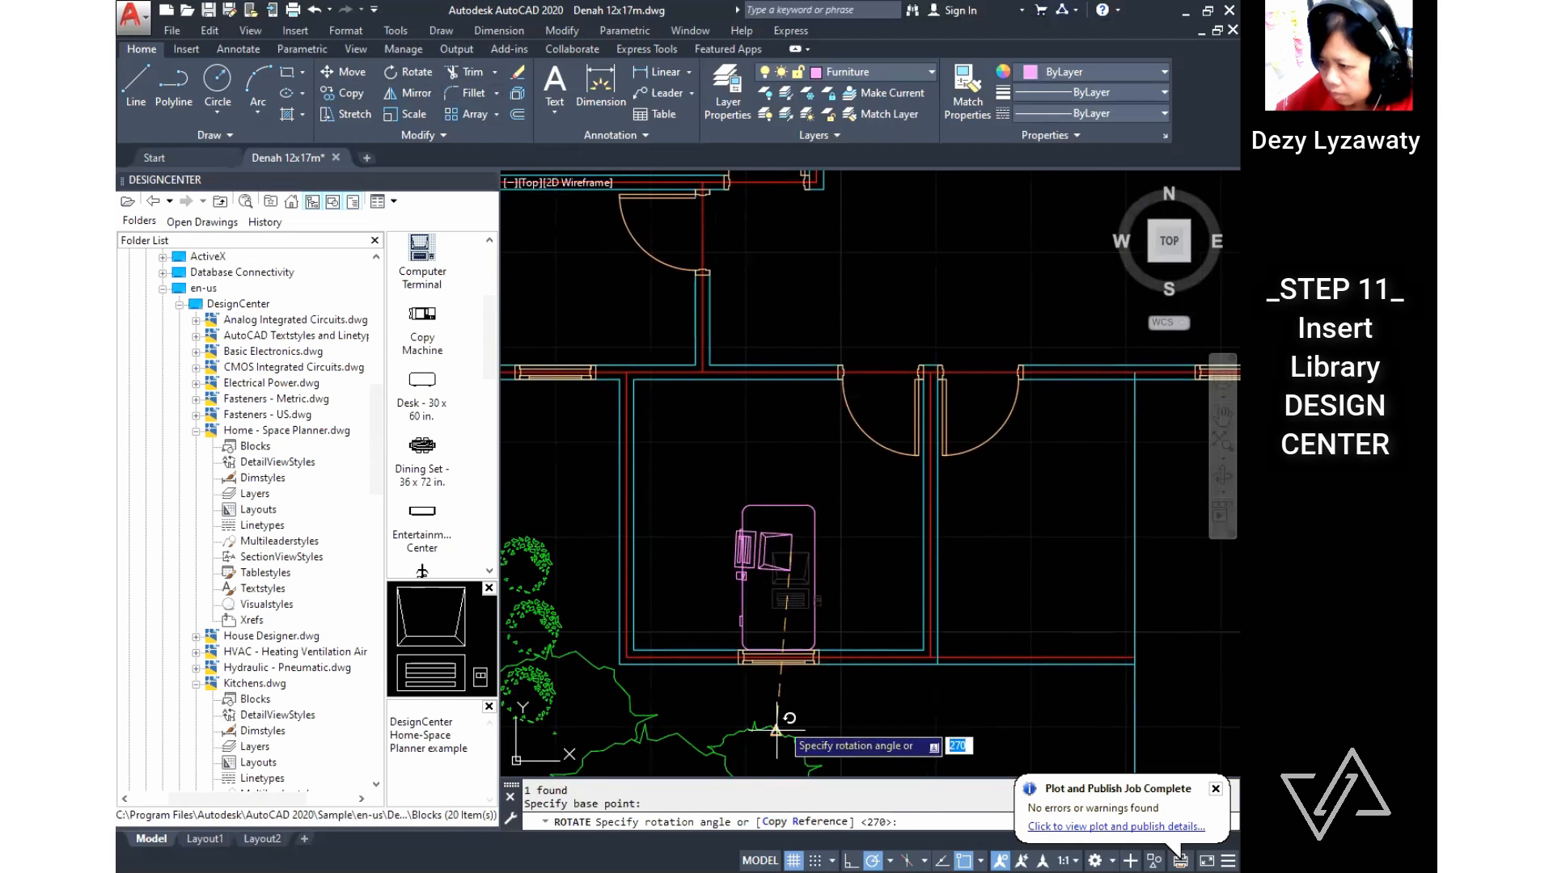
pyautogui.click(807, 663)
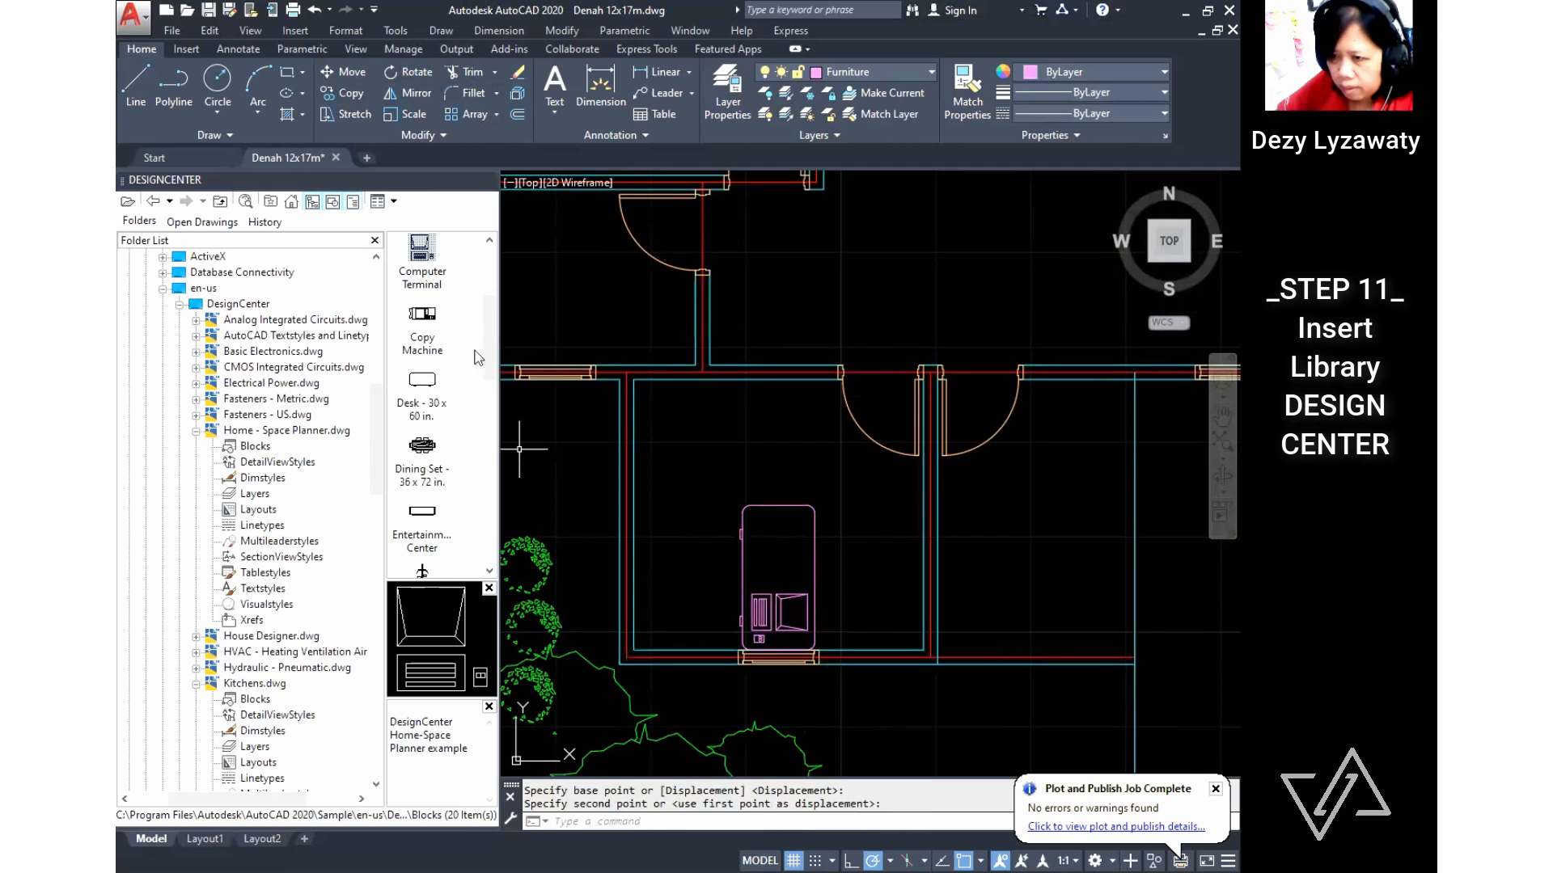
# Step: Insert the Chair - Desk block left of the desk, rotate it to face the desk, and shift it slightly left
pyautogui.scroll(3, 478, 358)
pyautogui.moveTo(422, 315); pyautogui.dragTo(692, 564)
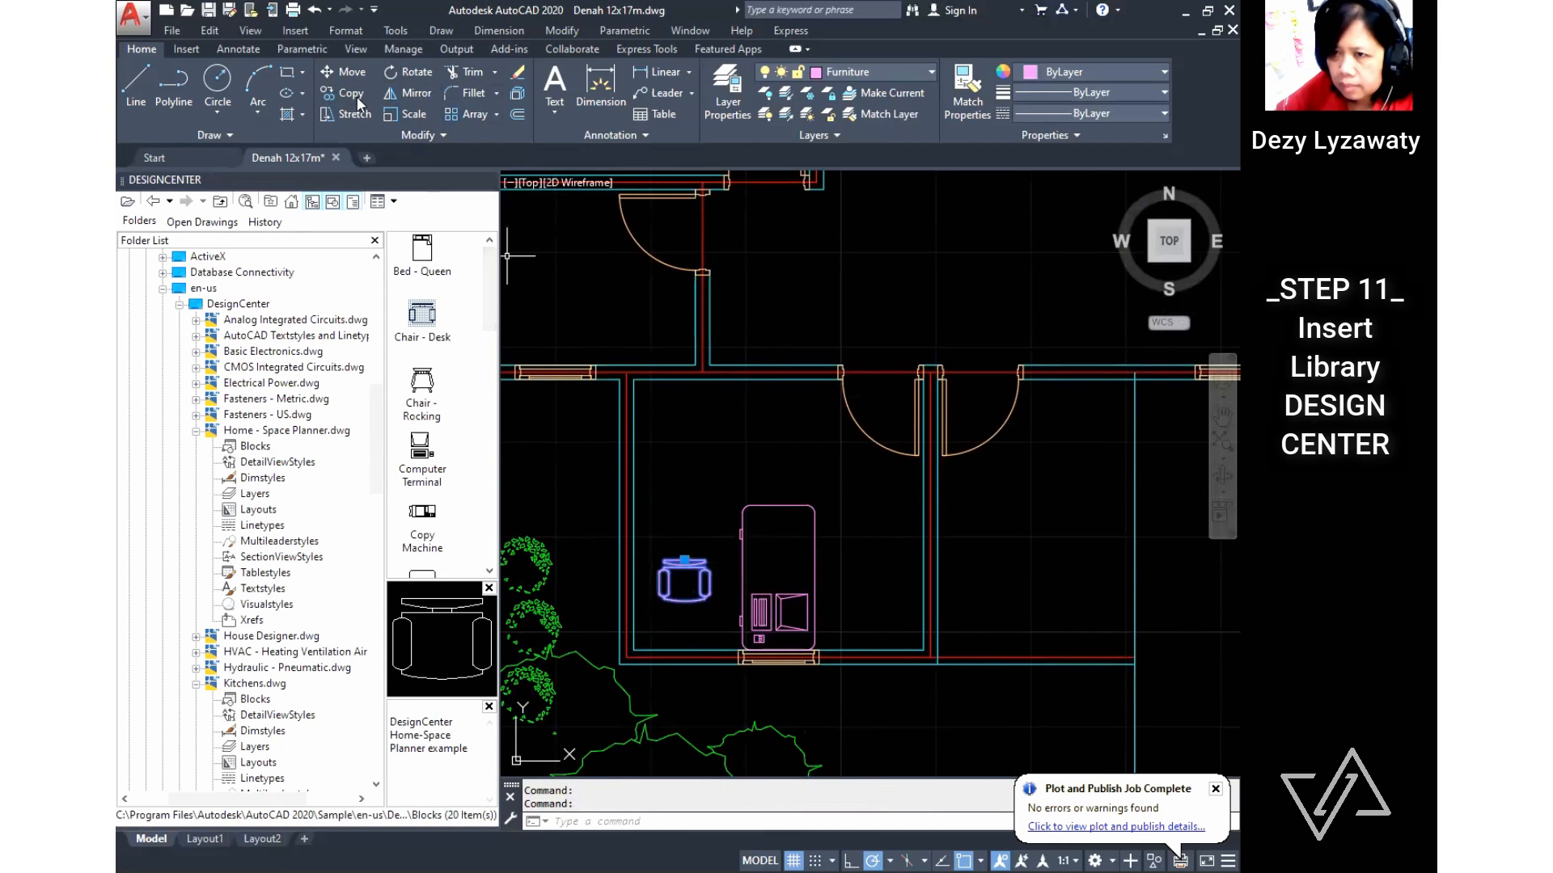
pyautogui.click(389, 77)
pyautogui.click(689, 579)
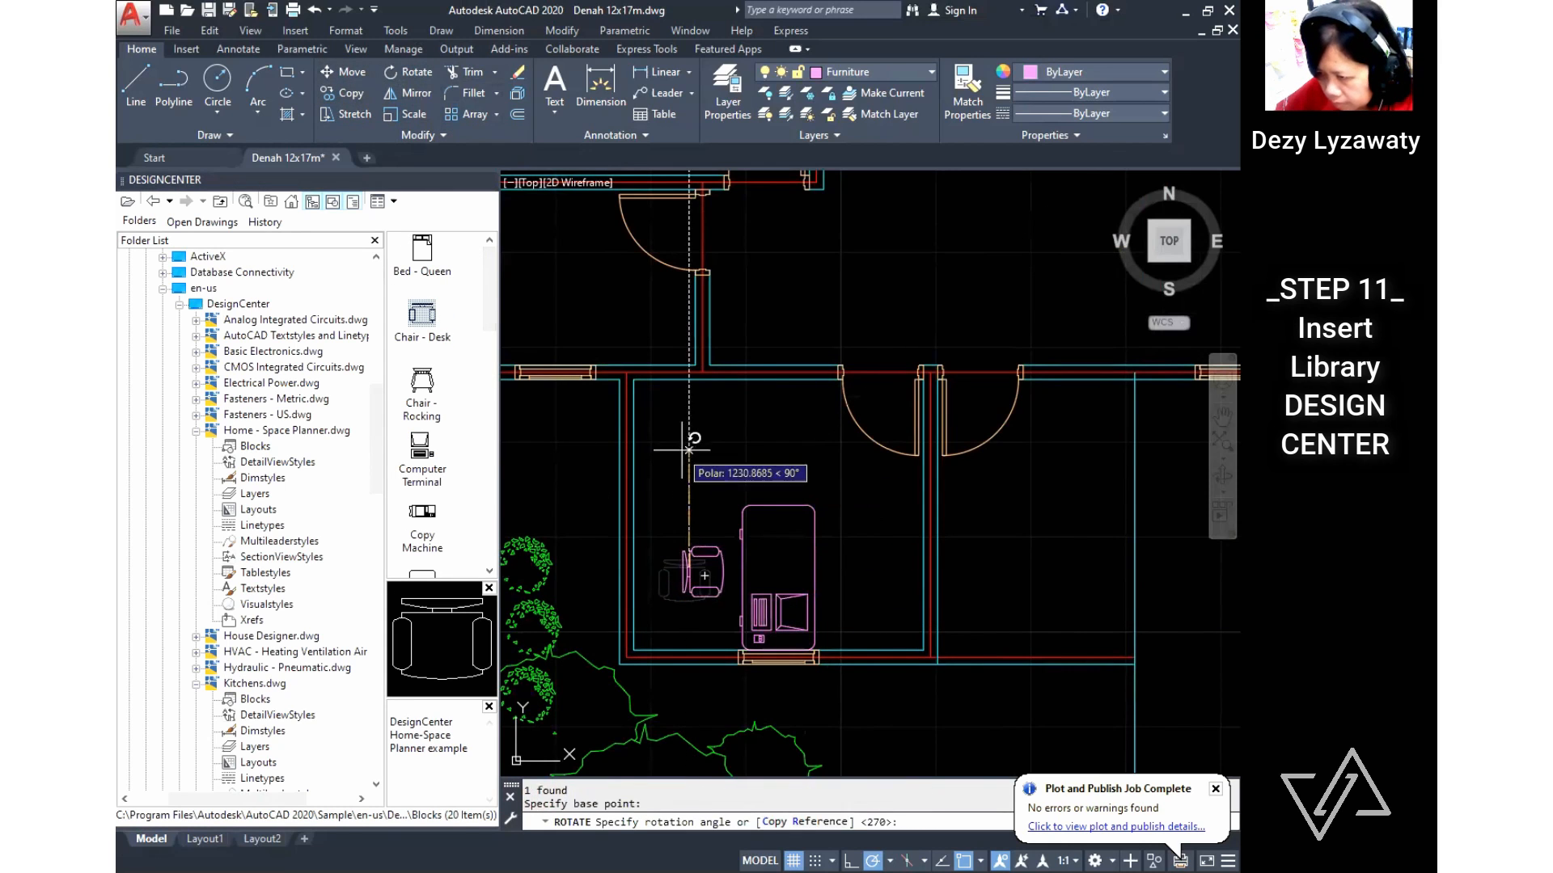
pyautogui.click(343, 72)
pyautogui.click(705, 554)
pyautogui.press('Return')
pyautogui.click(698, 484)
pyautogui.click(682, 487)
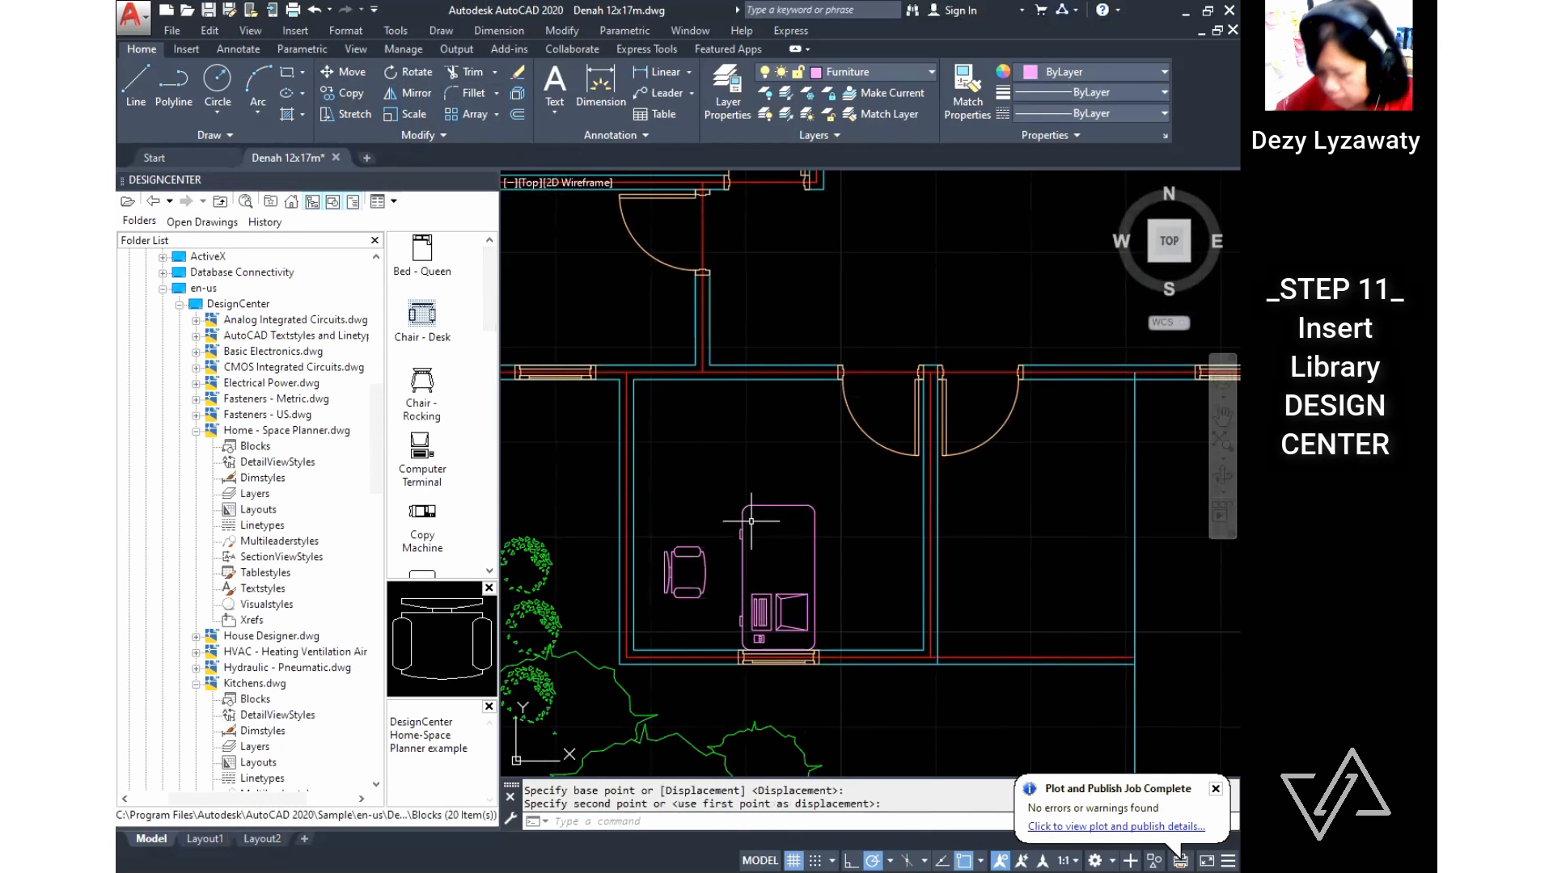
# Step: Move the desk together with the computer slightly left toward the desk chair
pyautogui.press('Return')
pyautogui.click(767, 507)
pyautogui.press('Return')
pyautogui.click(772, 455)
pyautogui.click(752, 456)
# Step: Copy the desk chair to two positions, one above the other, on the right side of the desk
pyautogui.write('co')
pyautogui.press('Return')
pyautogui.press('Return')
pyautogui.press('Escape')
pyautogui.click(328, 100)
pyautogui.click(698, 564)
pyautogui.press('Return')
pyautogui.click(684, 572)
pyautogui.click(856, 572)
pyautogui.click(855, 506)
pyautogui.press('Escape')
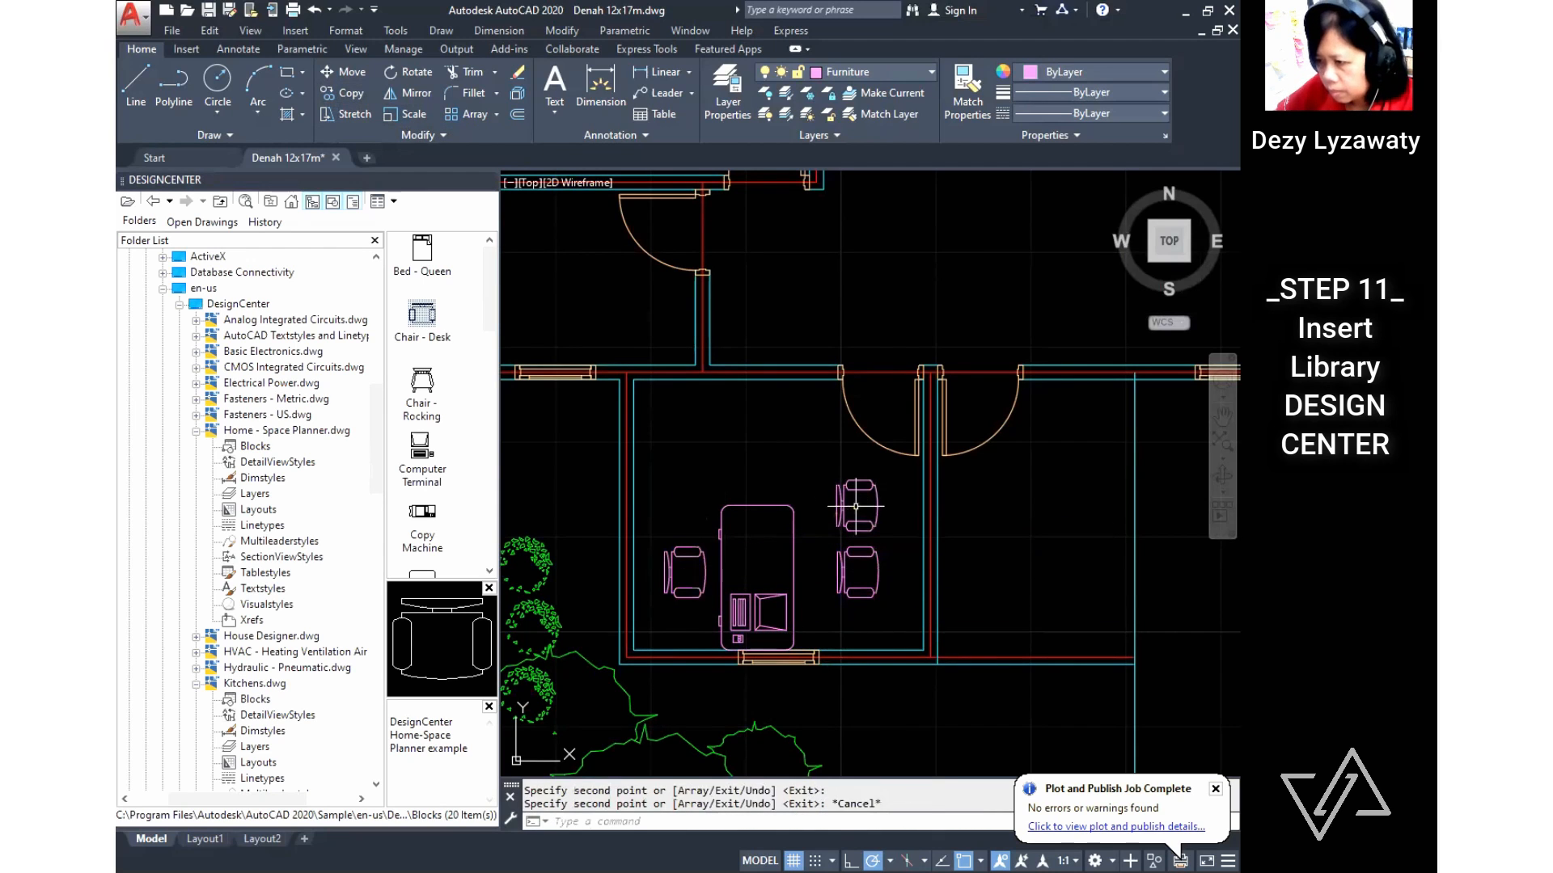
# Step: Mirror the two visitor chairs about a vertical line so they face the desk, erasing the source chairs
pyautogui.click(414, 90)
pyautogui.click(1004, 601)
pyautogui.click(832, 475)
pyautogui.press('Return')
pyautogui.click(835, 511)
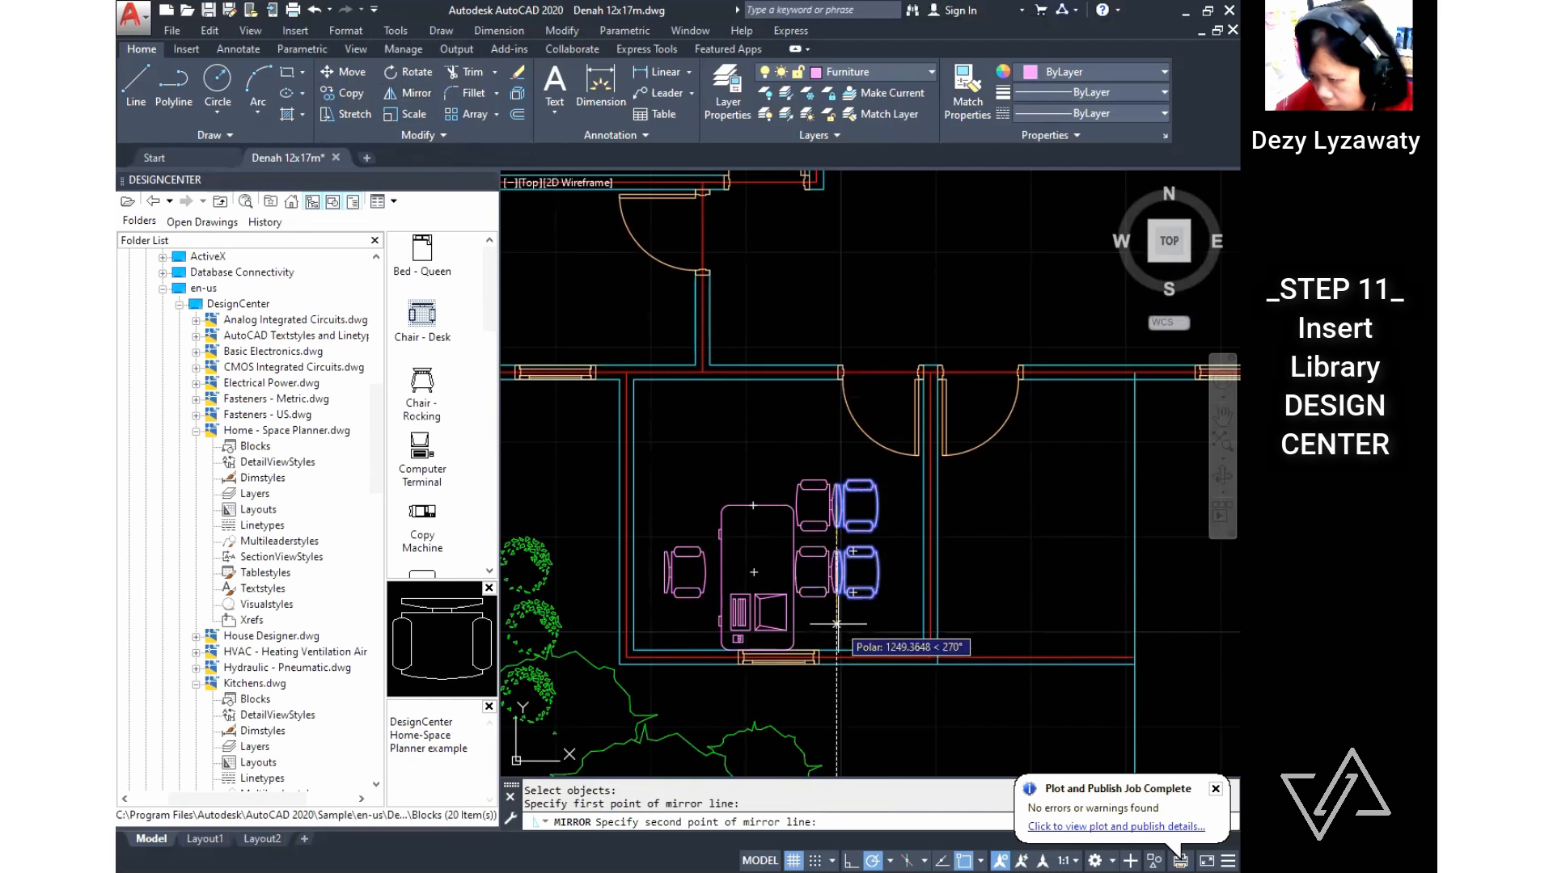
pyautogui.click(836, 624)
pyautogui.write('y')
pyautogui.press('Return')
# Step: Move the two mirrored visitor chairs slightly down and right, away from the desk
pyautogui.click(344, 72)
pyautogui.click(883, 611)
pyautogui.click(836, 505)
pyautogui.press('Return')
pyautogui.click(822, 518)
pyautogui.click(850, 547)
# Step: Insert the Entertainment Center block in the office's upper-left corner and move it up against the upper wall
pyautogui.moveTo(490, 317); pyautogui.dragTo(491, 396)
pyautogui.click(422, 308)
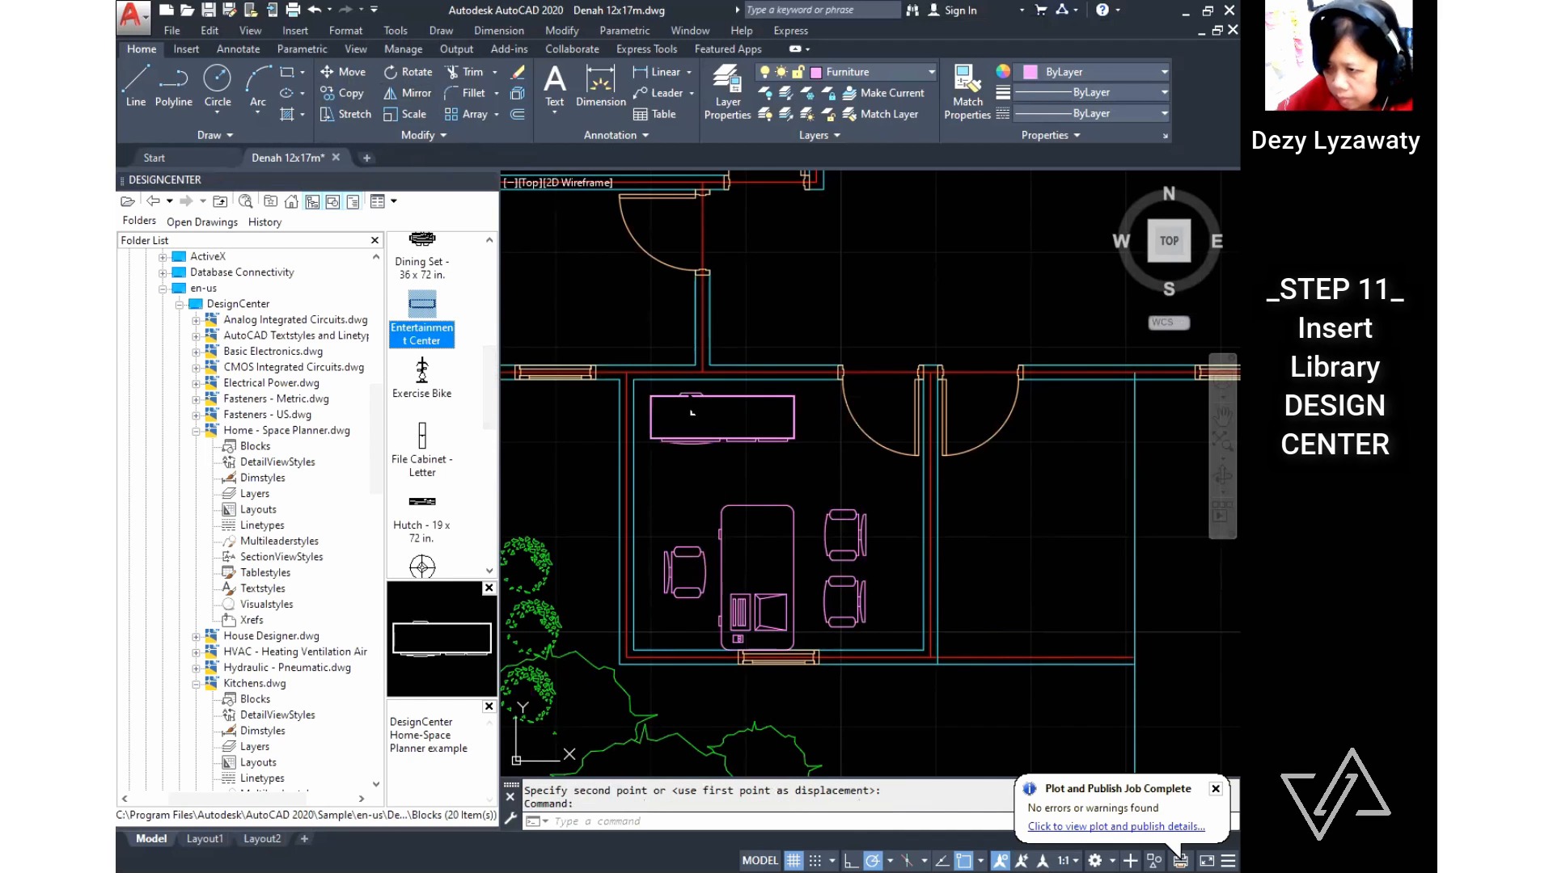
pyautogui.moveTo(682, 386); pyautogui.dragTo(682, 399)
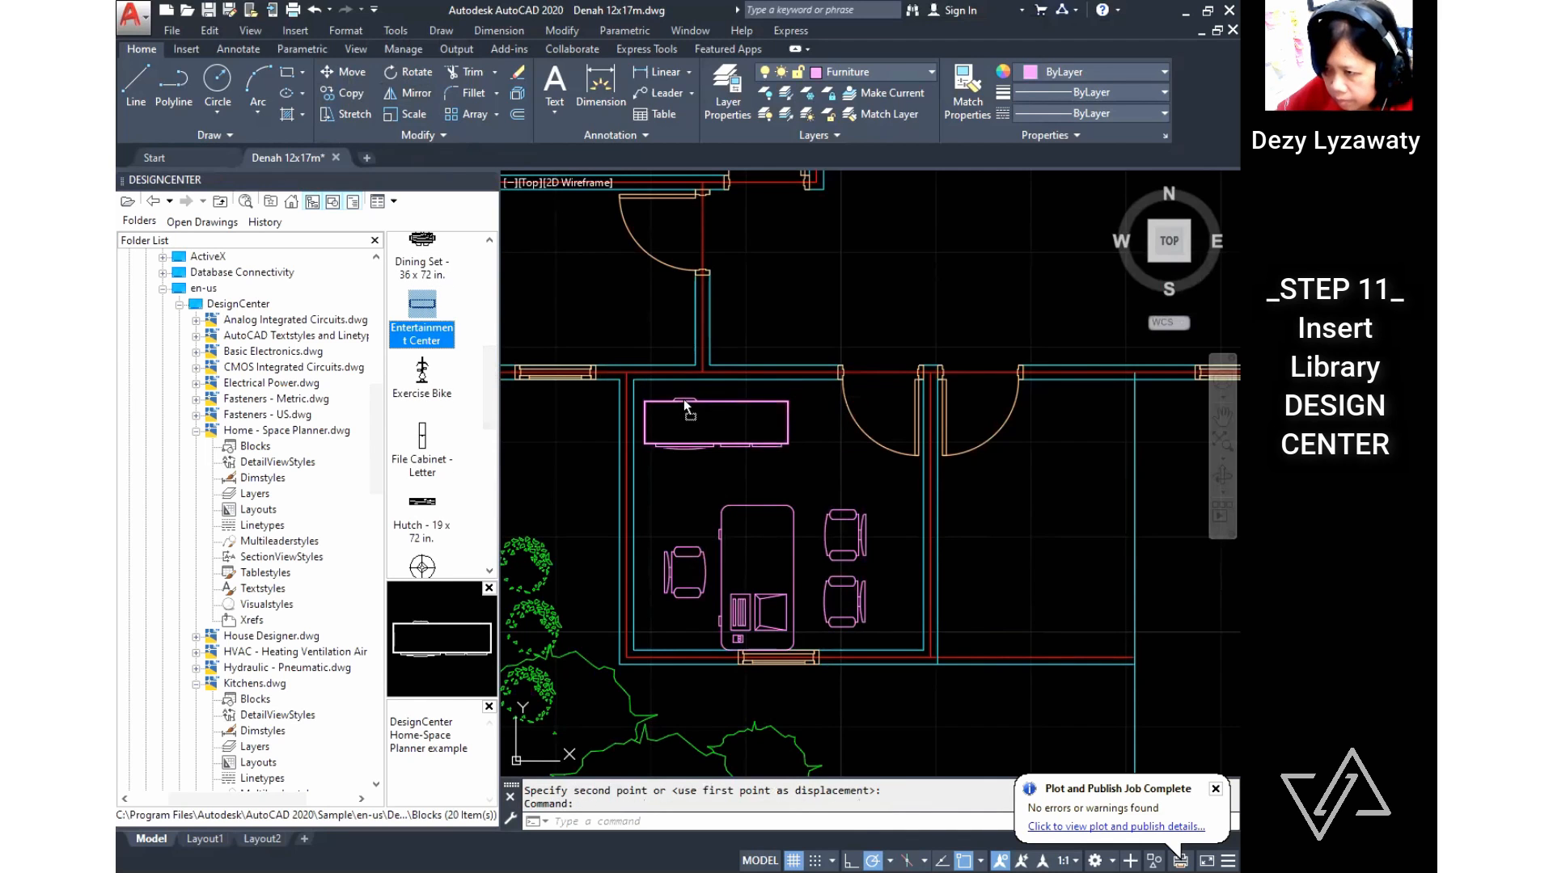
pyautogui.write('m')
pyautogui.press('Return')
pyautogui.click(781, 446)
pyautogui.press('Return')
pyautogui.click(823, 458)
pyautogui.click(823, 439)
# Step: Insert the two-seat roundback sofa block below the dining set in the central room and rotate it to face left
pyautogui.scroll(-2, 948, 375)
pyautogui.moveTo(948, 375); pyautogui.dragTo(759, 587, button='middle')
pyautogui.moveTo(490, 388); pyautogui.dragTo(492, 521)
pyautogui.moveTo(422, 349); pyautogui.dragTo(858, 507)
pyautogui.click(412, 72)
pyautogui.click(880, 515)
pyautogui.press('Return')
pyautogui.click(858, 490)
pyautogui.click(852, 634)
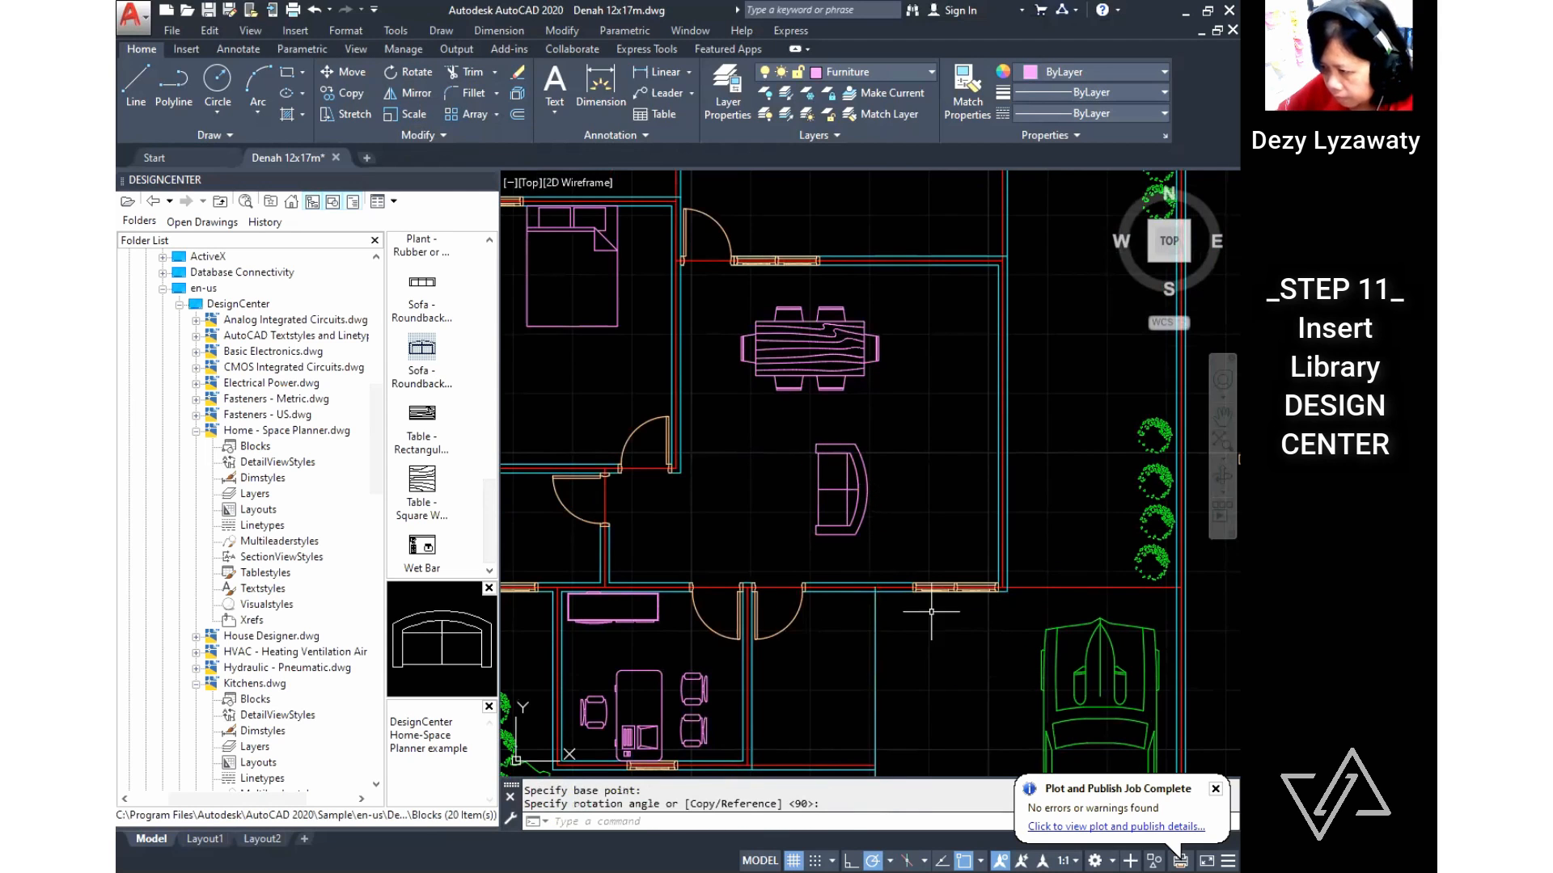
# Step: Move the sofa near the right wall in the room's lower-right corner and insert the square wood table in front of it
pyautogui.write('m')
pyautogui.press('Return')
pyautogui.click(893, 519)
pyautogui.click(860, 487)
pyautogui.press('Return')
pyautogui.click(867, 489)
pyautogui.scroll(2, 986, 514)
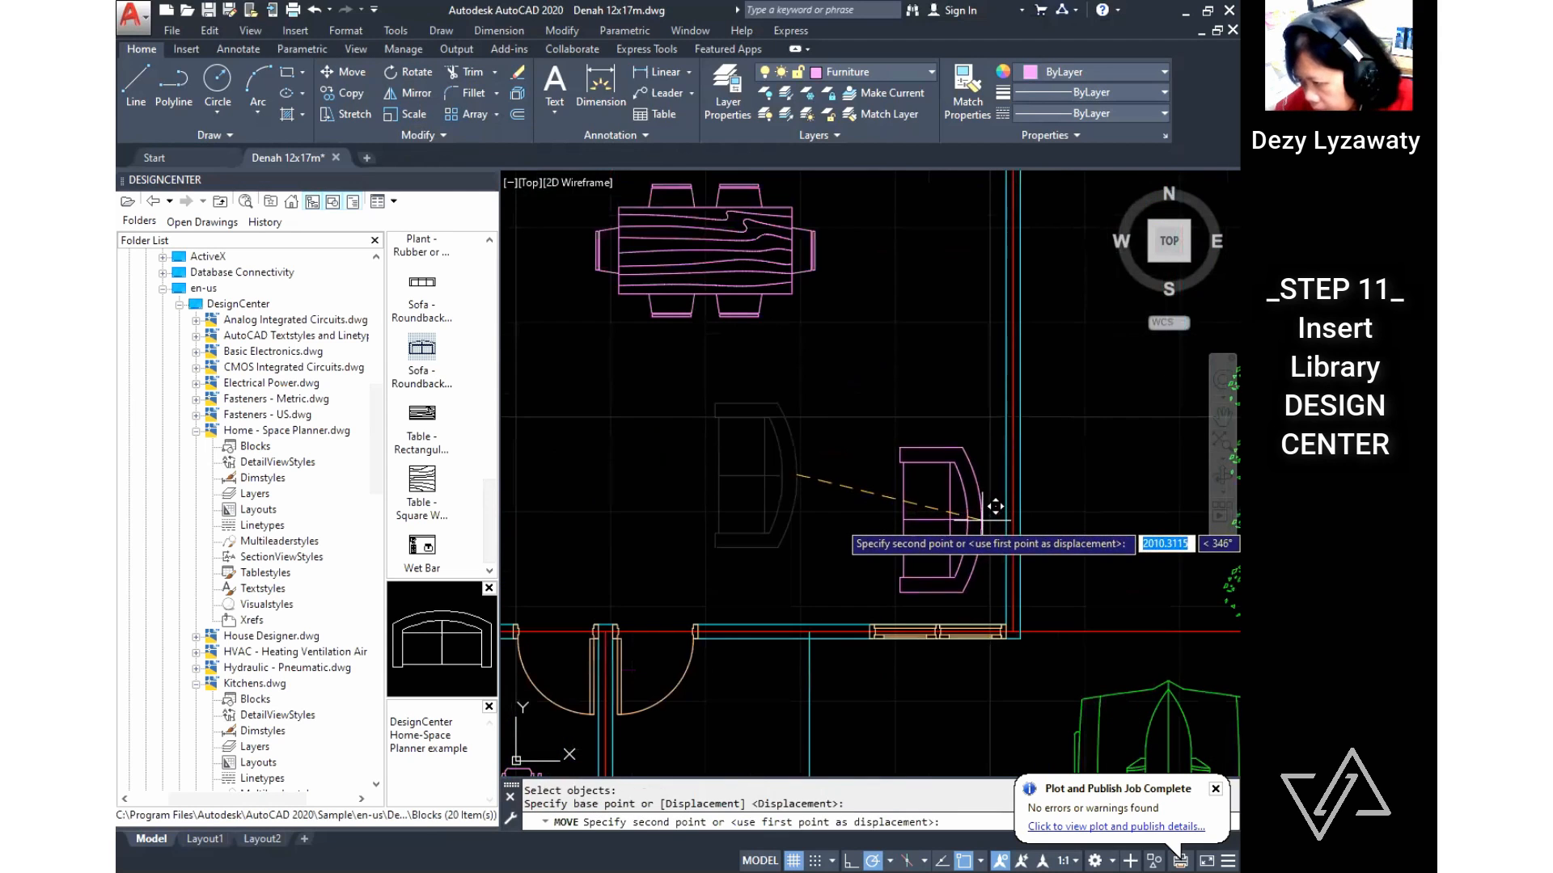
pyautogui.click(980, 520)
pyautogui.moveTo(413, 488); pyautogui.dragTo(799, 529)
# Step: Move the dining set in the central room slightly to the left
pyautogui.scroll(-2, 820, 664)
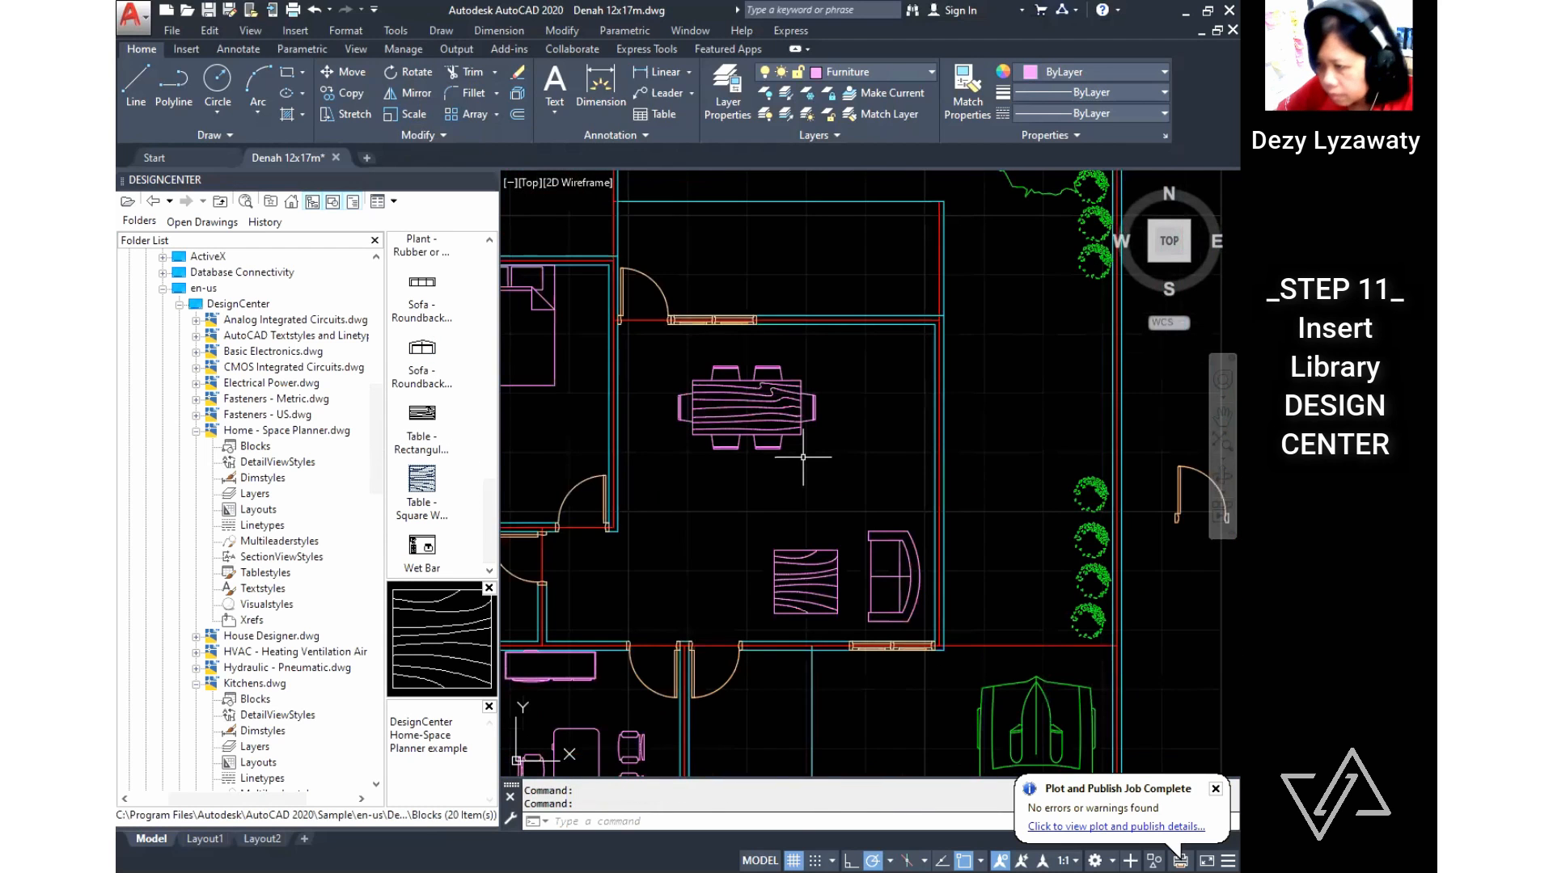
pyautogui.write('m')
pyautogui.press('Return')
pyautogui.click(803, 457)
pyautogui.click(776, 430)
pyautogui.press('Return')
pyautogui.click(807, 463)
pyautogui.click(782, 463)
# Step: Insert the Chair - Rocking block above the square wood table and copy it once to its left
pyautogui.scroll(6, 437, 404)
pyautogui.moveTo(421, 348); pyautogui.dragTo(828, 488)
pyautogui.write('co')
pyautogui.press('Return')
pyautogui.click(837, 499)
pyautogui.press('Return')
pyautogui.click(855, 460)
pyautogui.click(813, 459)
pyautogui.press('Return')
pyautogui.moveTo(811, 594); pyautogui.dragTo(837, 566, button='middle')
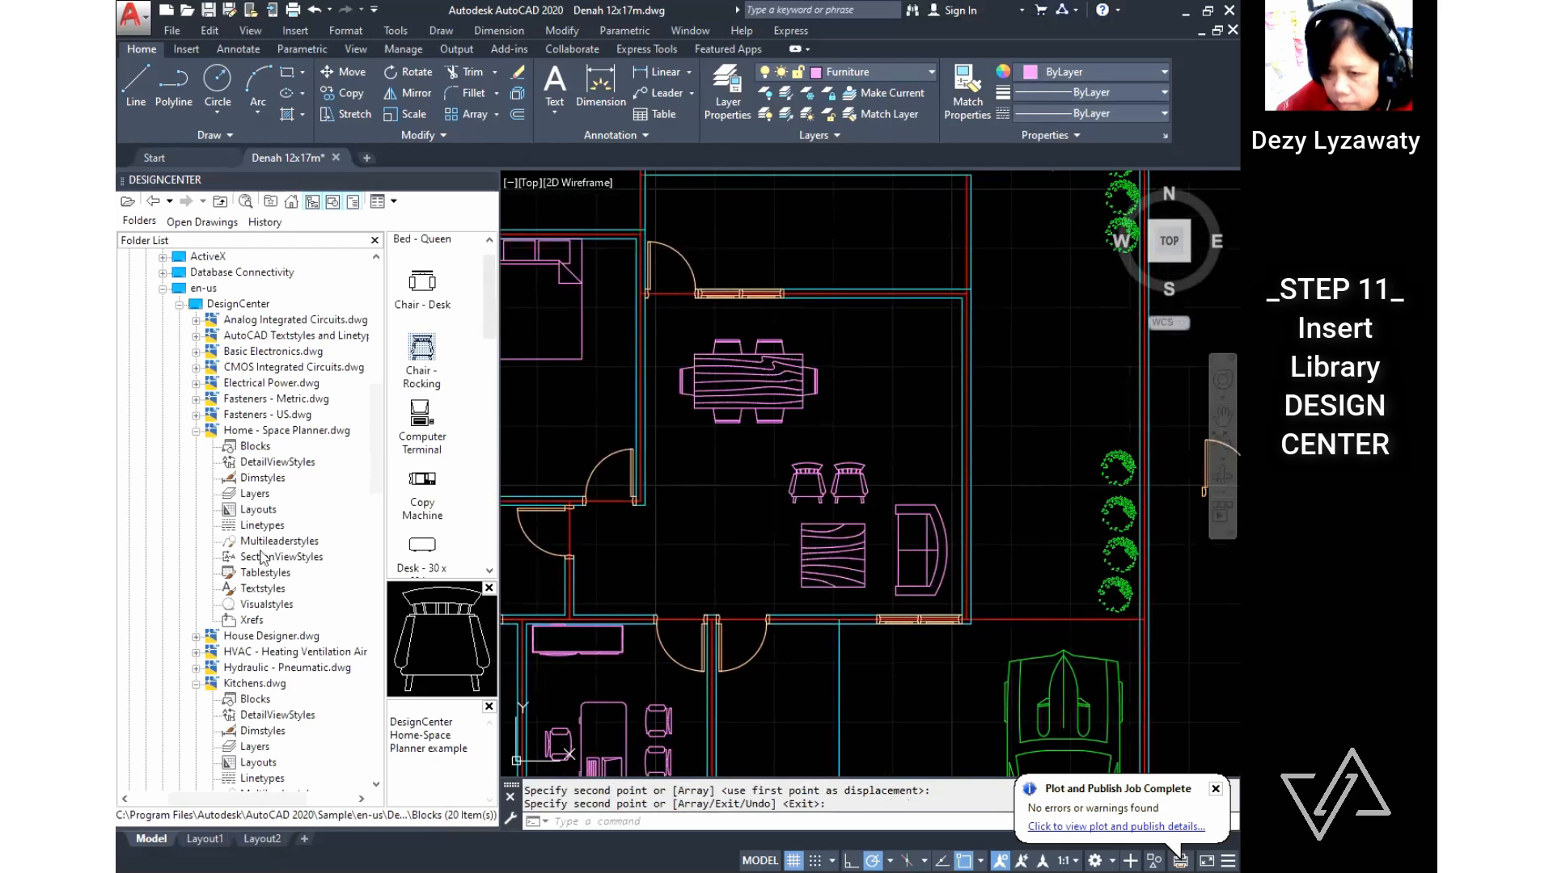
# Step: Insert the top-view 36 in. refrigerator and Sink-single - 30 in top blocks from Kitchens.dwg to the right of the dining set
pyautogui.scroll(-3, 453, 363)
pyautogui.scroll(-2, 259, 594)
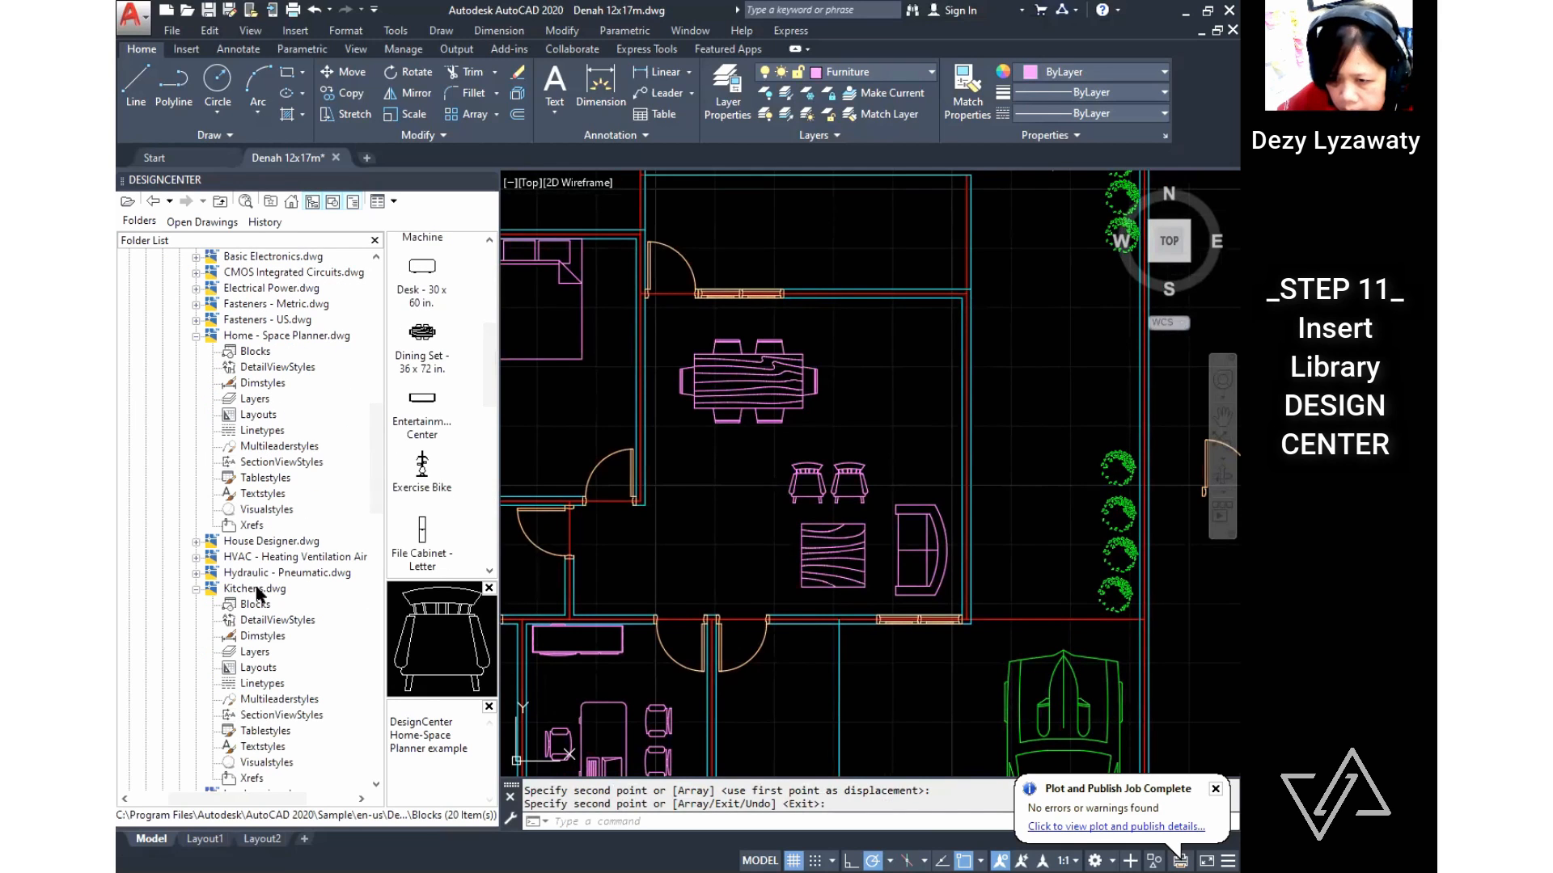
pyautogui.click(255, 606)
pyautogui.moveTo(492, 285); pyautogui.dragTo(478, 500)
pyautogui.moveTo(429, 448); pyautogui.dragTo(857, 379)
pyautogui.moveTo(421, 566); pyautogui.dragTo(864, 332)
# Step: Rotate the single sink to stand vertically with its back edge toward the right wall
pyautogui.scroll(4, 886, 342)
pyautogui.click(890, 340)
pyautogui.click(879, 337)
pyautogui.click(411, 72)
pyautogui.click(845, 357)
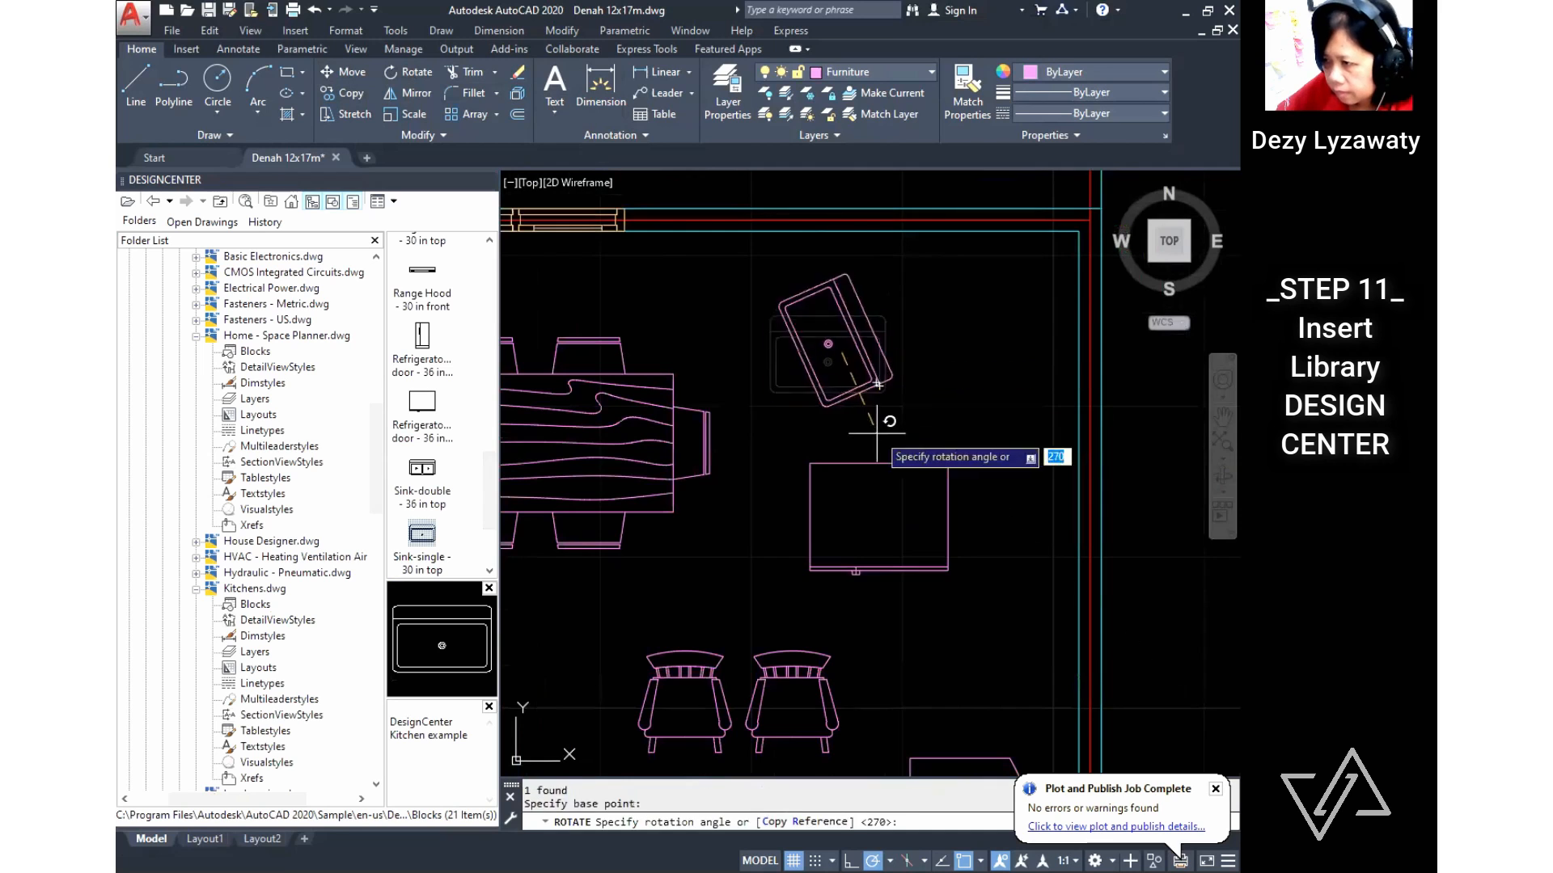
# Step: Move the single sink into the upper-right inner corner of the central room
pyautogui.write('m')
pyautogui.press('Return')
pyautogui.click(891, 344)
pyautogui.click(873, 328)
pyautogui.press('Return')
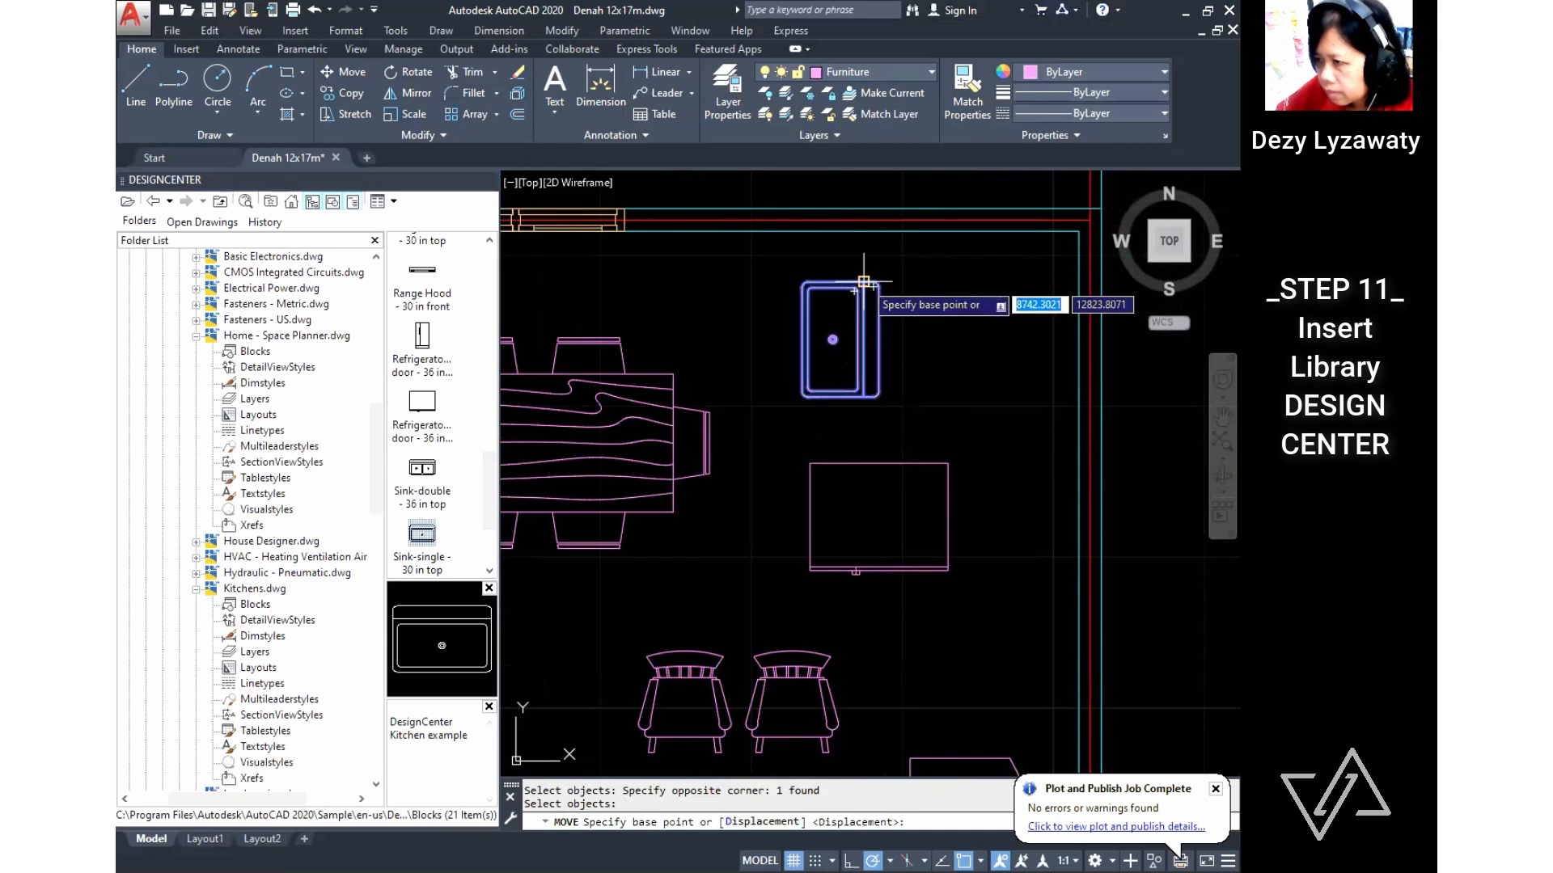
pyautogui.click(872, 283)
pyautogui.scroll(4, 1072, 250)
pyautogui.click(1096, 200)
pyautogui.moveTo(1019, 360); pyautogui.dragTo(755, 353, button='middle')
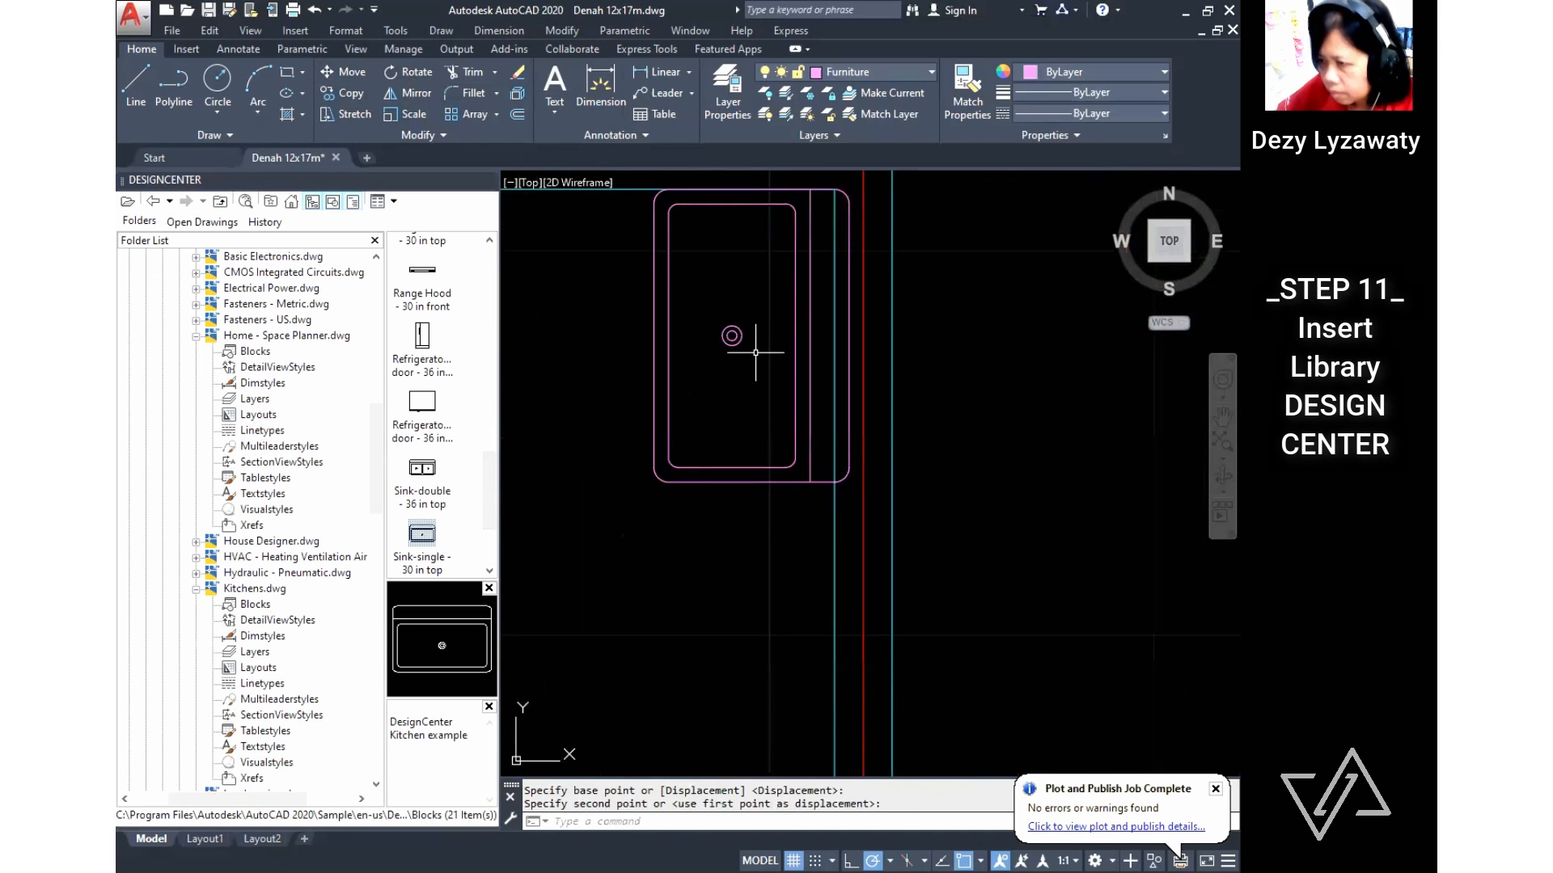
pyautogui.scroll(-4, 814, 346)
# Step: Rotate the refrigerator so its door faces left and move it against the right wall just below the sink
pyautogui.click(569, 419)
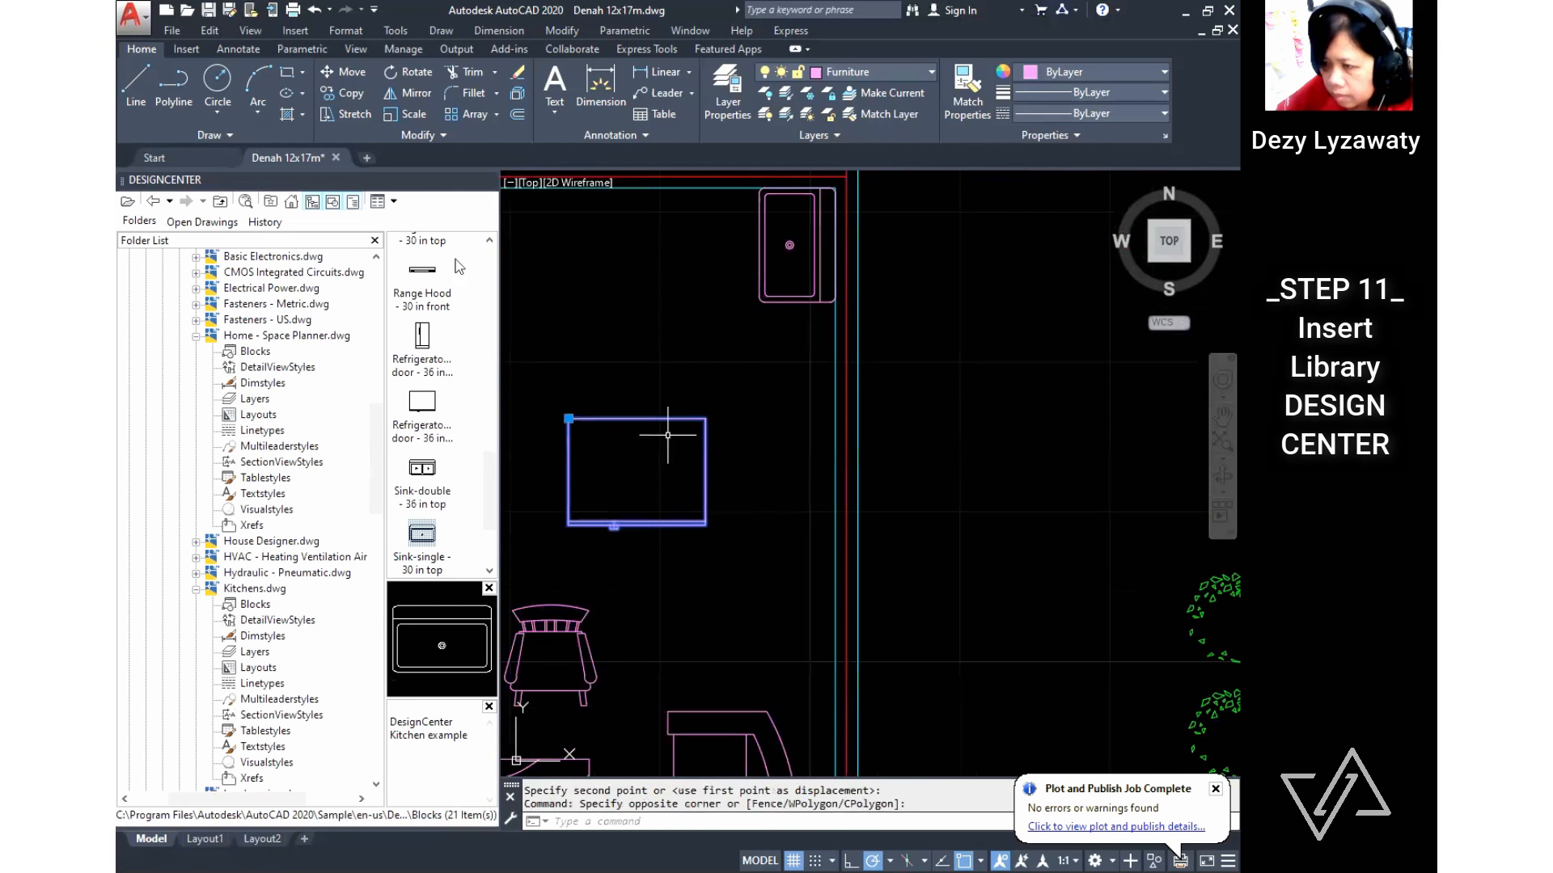
pyautogui.click(428, 76)
pyautogui.click(706, 449)
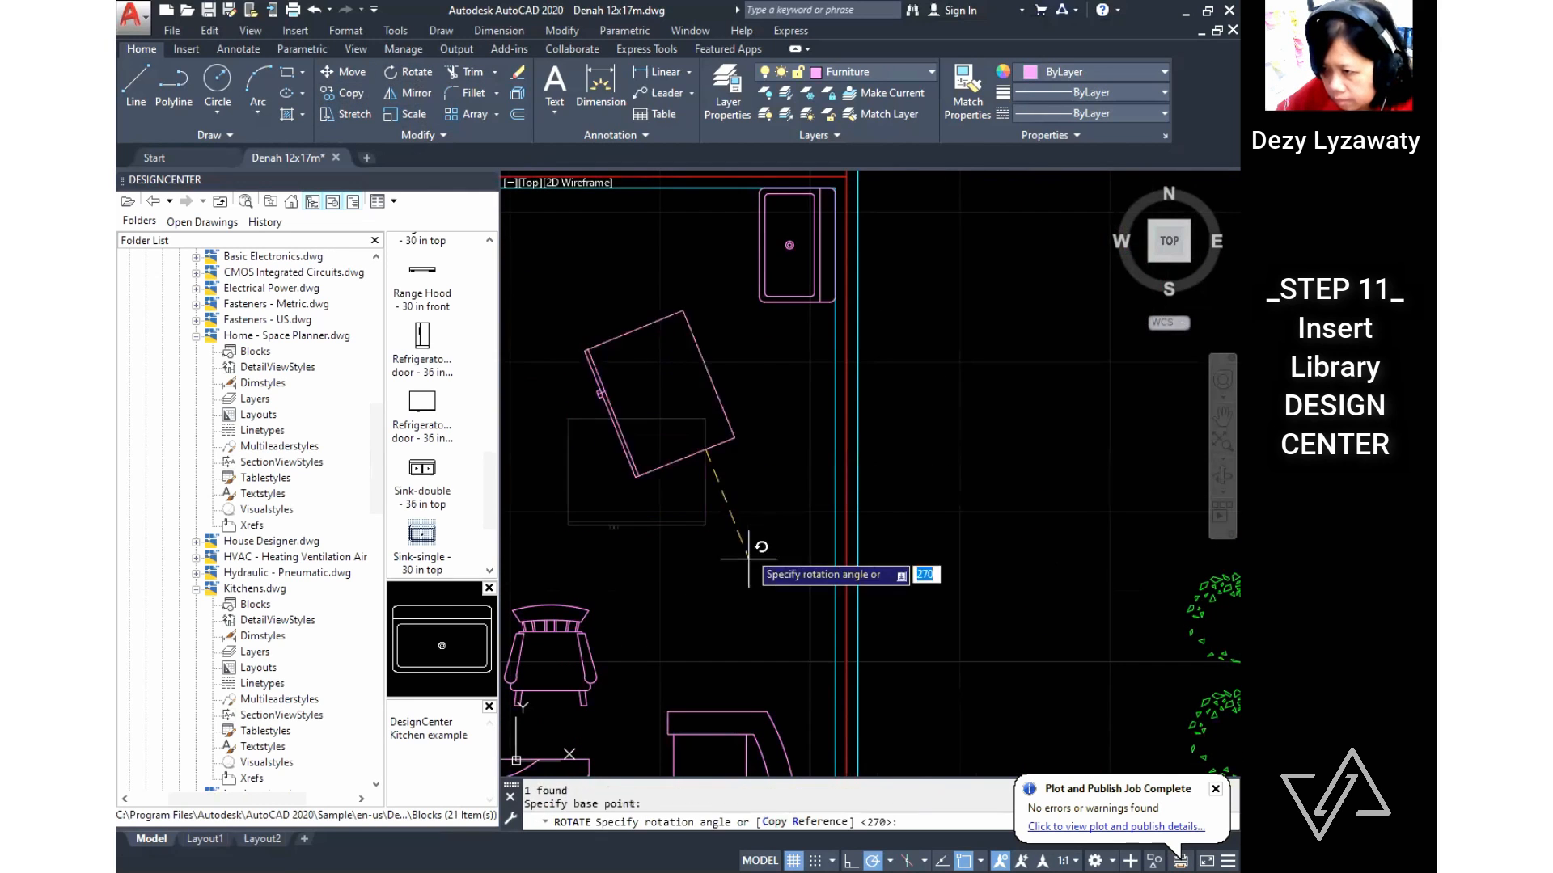
pyautogui.click(705, 599)
pyautogui.write('m')
pyautogui.press('Return')
pyautogui.click(733, 313)
pyautogui.press('Return')
pyautogui.click(736, 312)
pyautogui.scroll(2, 870, 320)
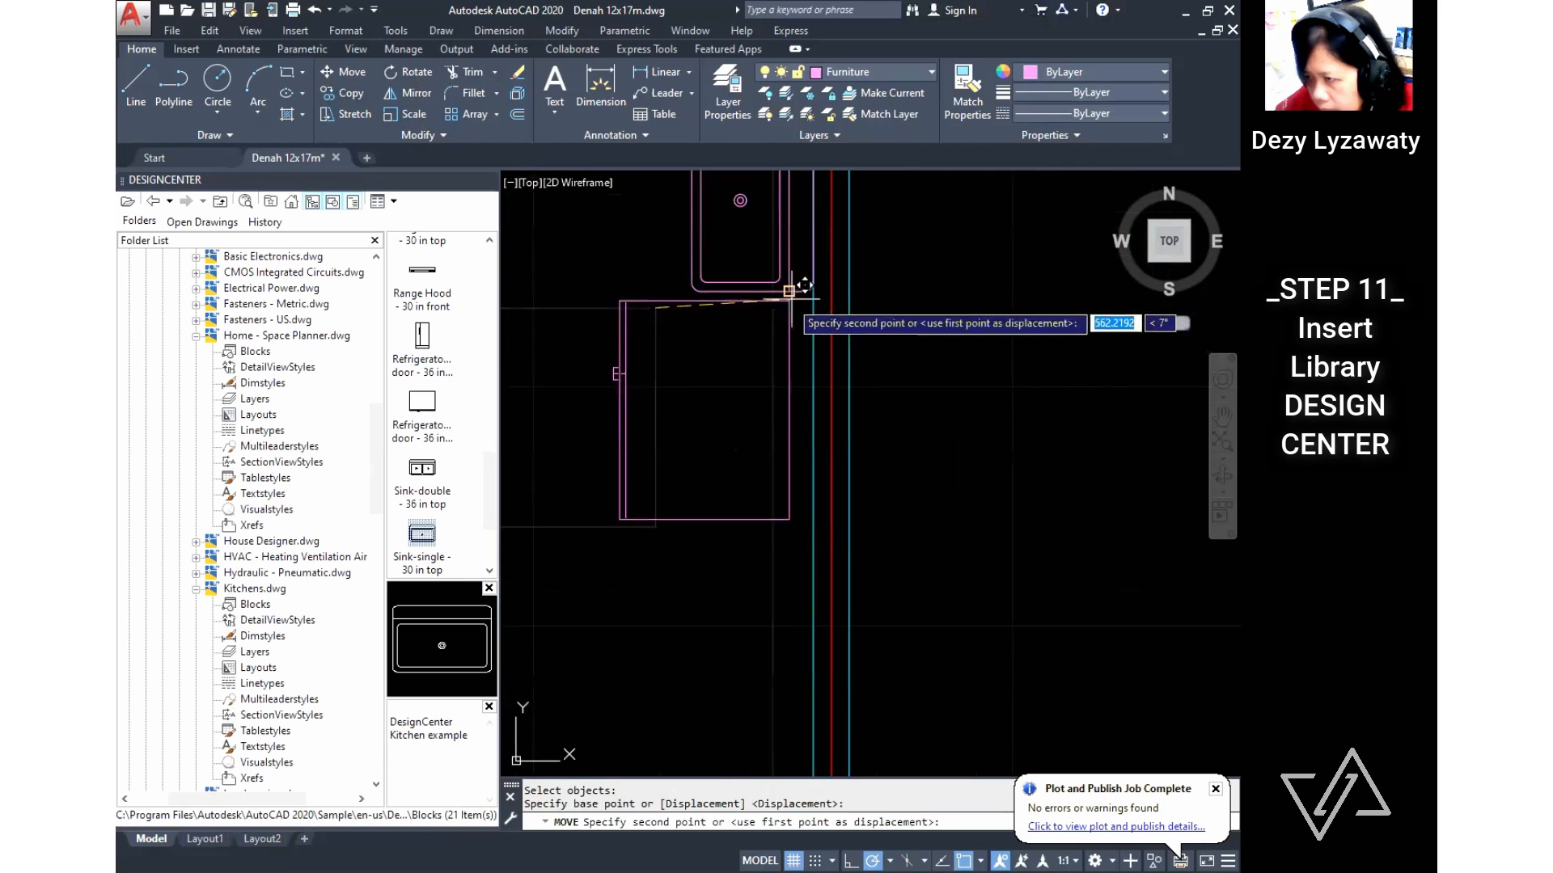
pyautogui.click(813, 309)
# Step: Move the refrigerator straight down along the right wall to leave space below the sink
pyautogui.moveTo(882, 418); pyautogui.dragTo(877, 392, button='middle')
pyautogui.write('m')
pyautogui.press('Return')
pyautogui.click(701, 356)
pyautogui.click(663, 274)
pyautogui.press('Return')
pyautogui.click(925, 299)
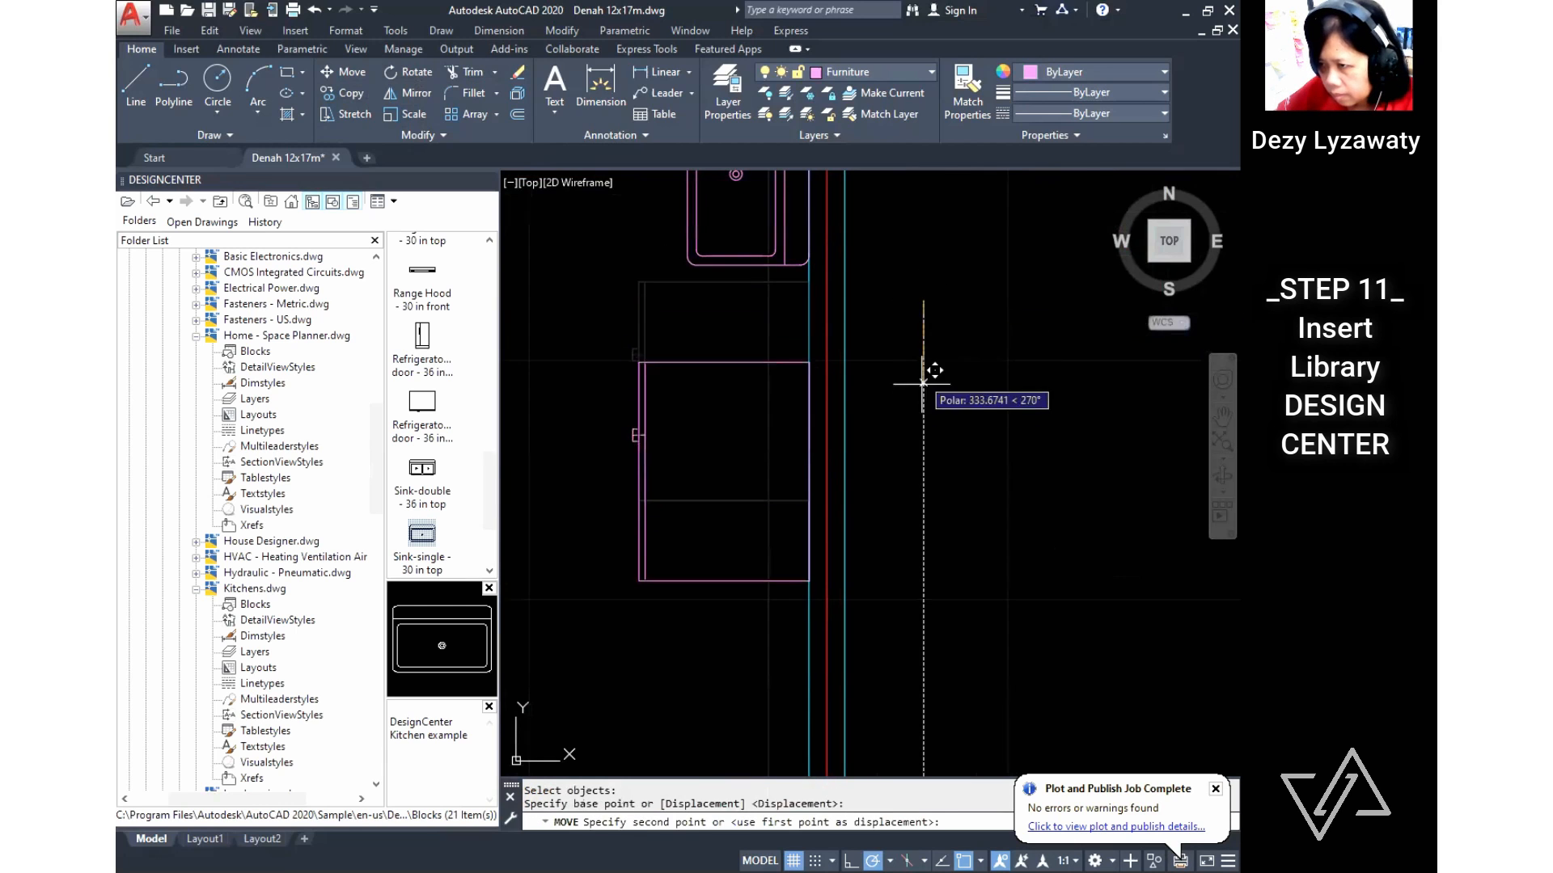
pyautogui.click(934, 463)
# Step: Draw a vertical counter-edge line from the single sink's lower-left corner down to the refrigerator
pyautogui.scroll(-1, 440, 271)
pyautogui.click(135, 97)
pyautogui.scroll(-2, 744, 429)
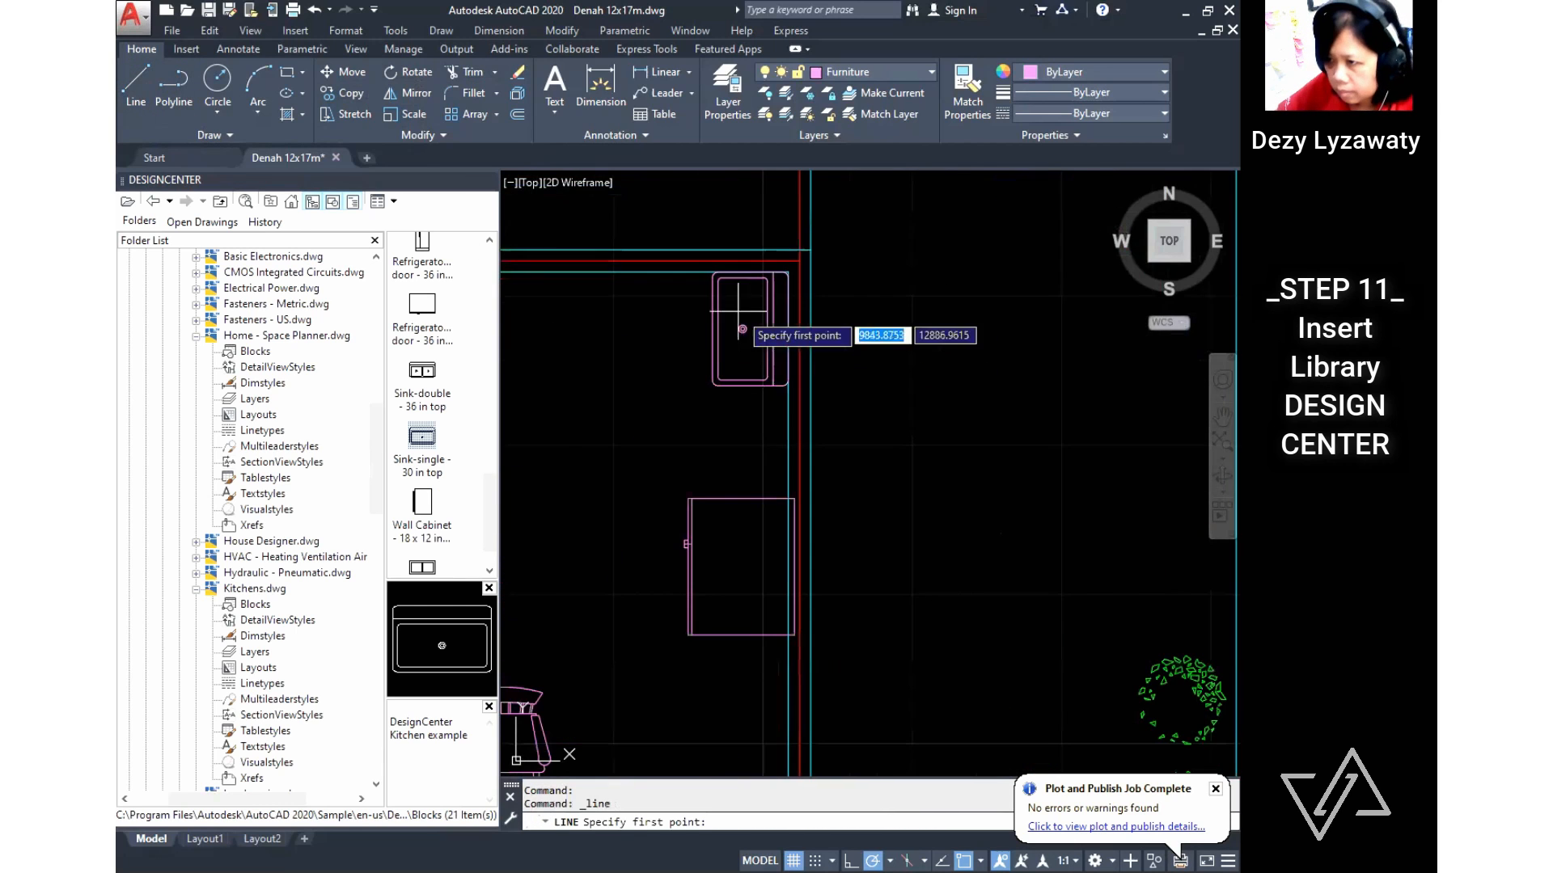
pyautogui.scroll(3, 710, 274)
pyautogui.click(718, 279)
pyautogui.scroll(-3, 717, 278)
pyautogui.click(717, 420)
pyautogui.press('Escape')
pyautogui.scroll(-1, 863, 475)
pyautogui.moveTo(845, 483); pyautogui.dragTo(881, 423, button='middle')
pyautogui.scroll(2, 865, 408)
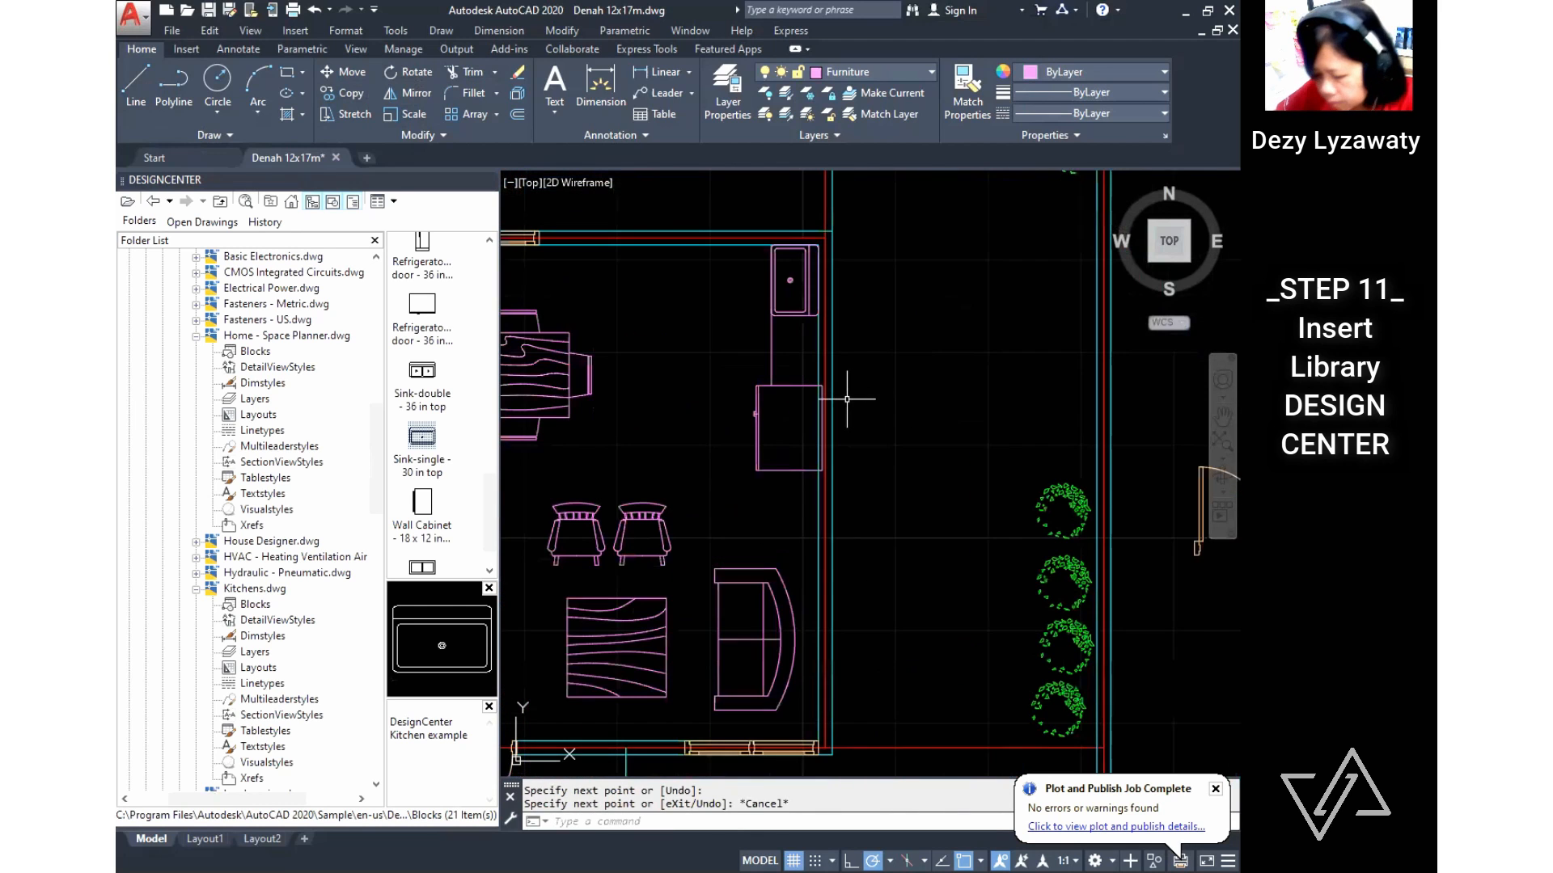
# Step: Move the refrigerator horizontally until its back sits flush with the inner face of the kitchen's right wall
pyautogui.write('m')
pyautogui.press('Return')
pyautogui.click(822, 401)
pyautogui.click(784, 405)
pyautogui.scroll(2, 836, 378)
pyautogui.click(768, 390)
pyautogui.press('Return')
pyautogui.press('Return')
pyautogui.click(814, 391)
pyautogui.click(807, 392)
pyautogui.scroll(-4, 901, 404)
pyautogui.moveTo(896, 403); pyautogui.dragTo(892, 402, button='middle')
pyautogui.scroll(-2, 892, 402)
# Step: Insert the Sink - Oval top block from House Designer.dwg into the small bathroom below the bedroom
pyautogui.scroll(8, 402, 340)
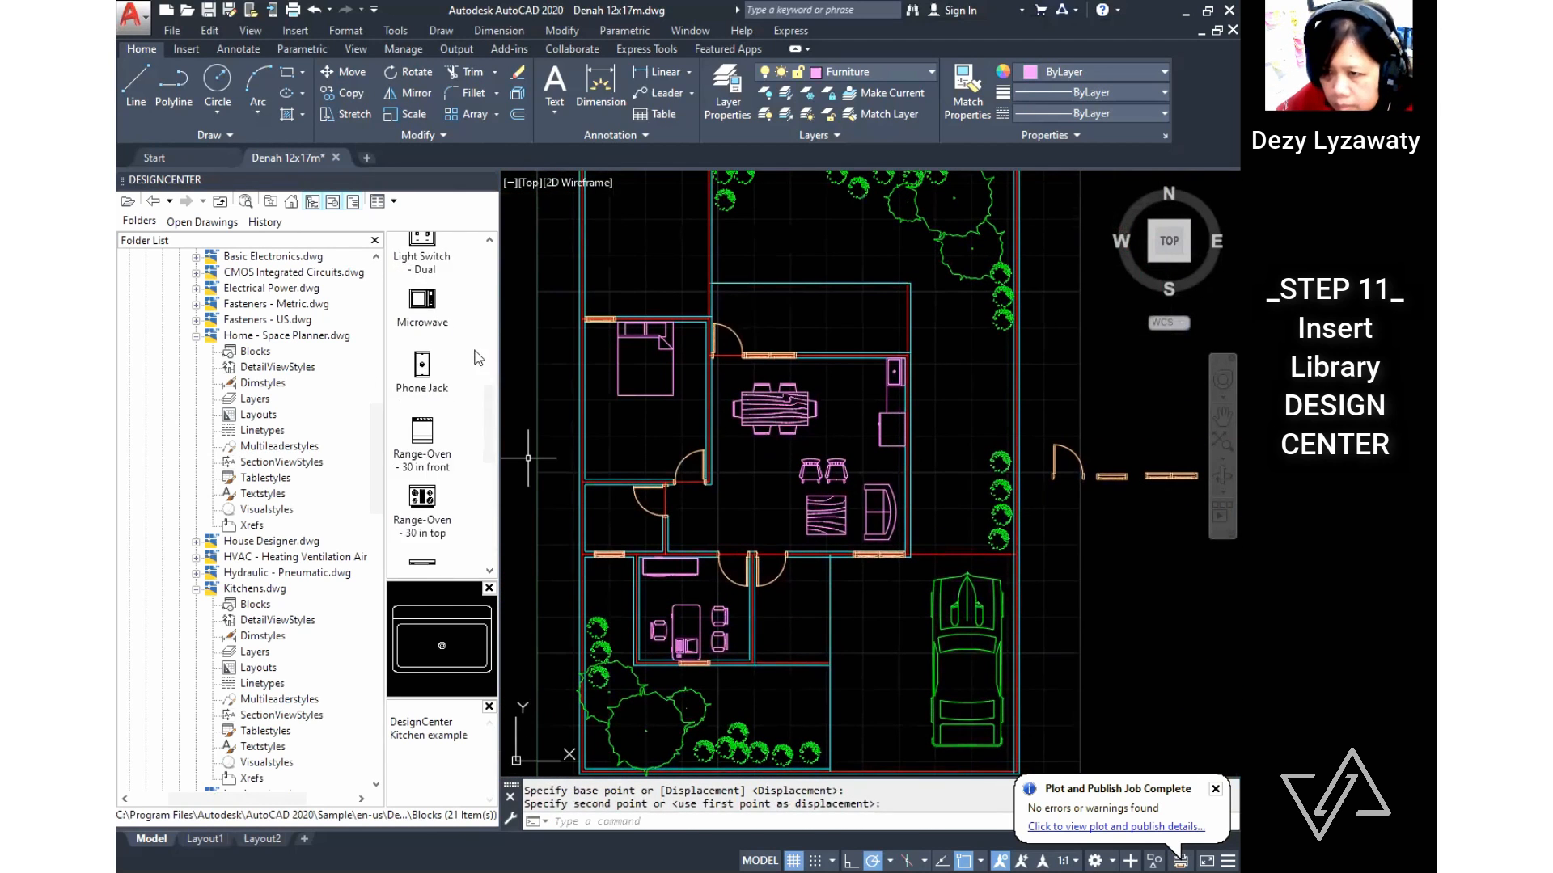
pyautogui.doubleClick(271, 543)
pyautogui.click(257, 558)
pyautogui.scroll(-5, 467, 455)
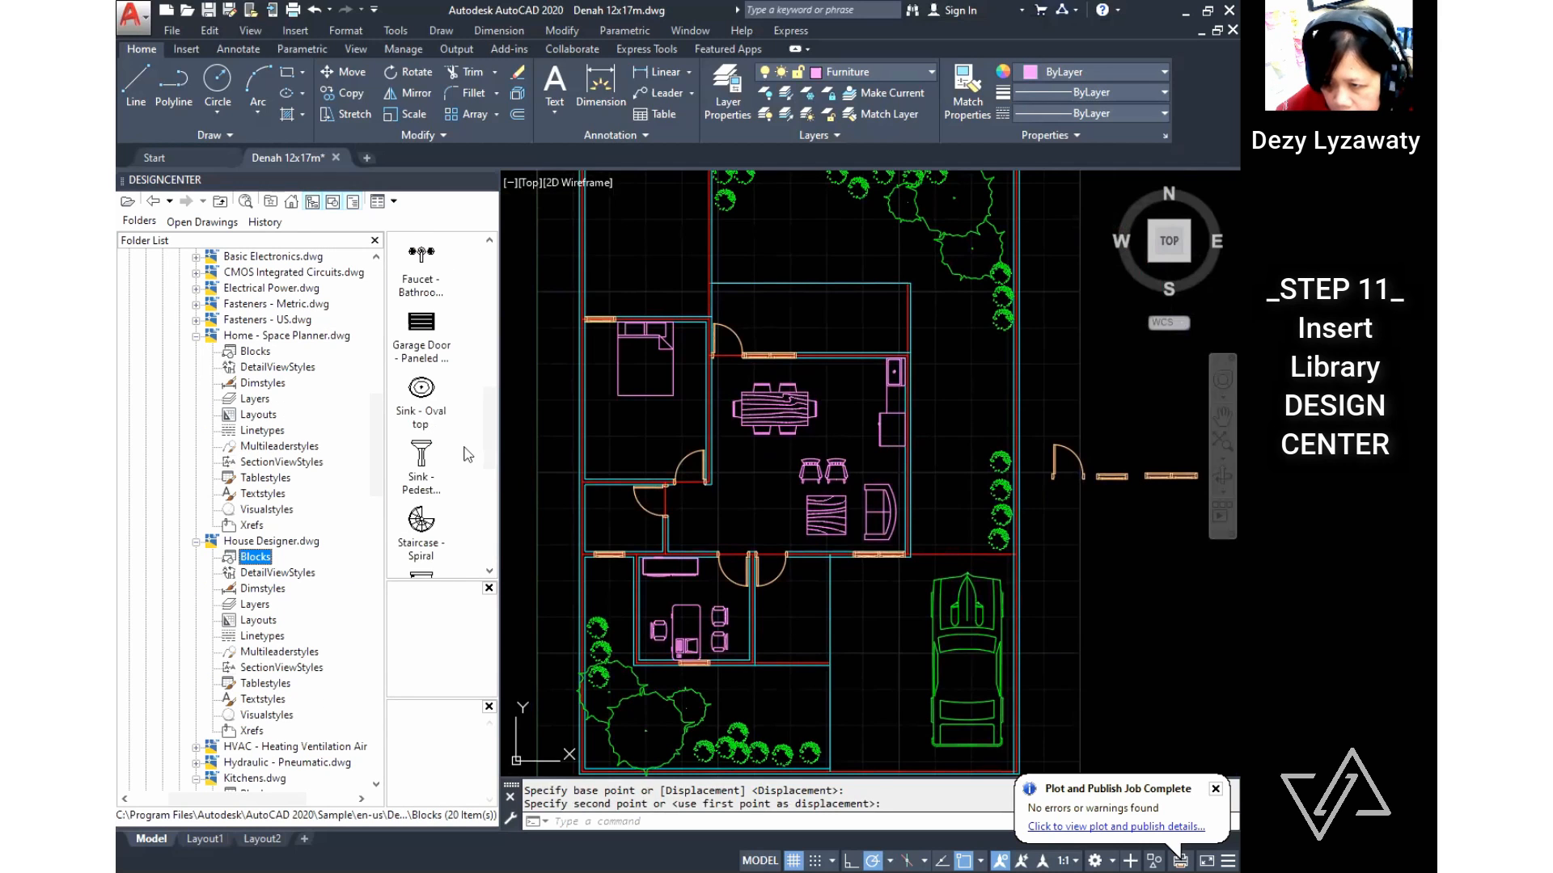
pyautogui.moveTo(421, 396); pyautogui.dragTo(564, 429)
pyautogui.moveTo(643, 534); pyautogui.dragTo(642, 529)
pyautogui.scroll(5, 603, 532)
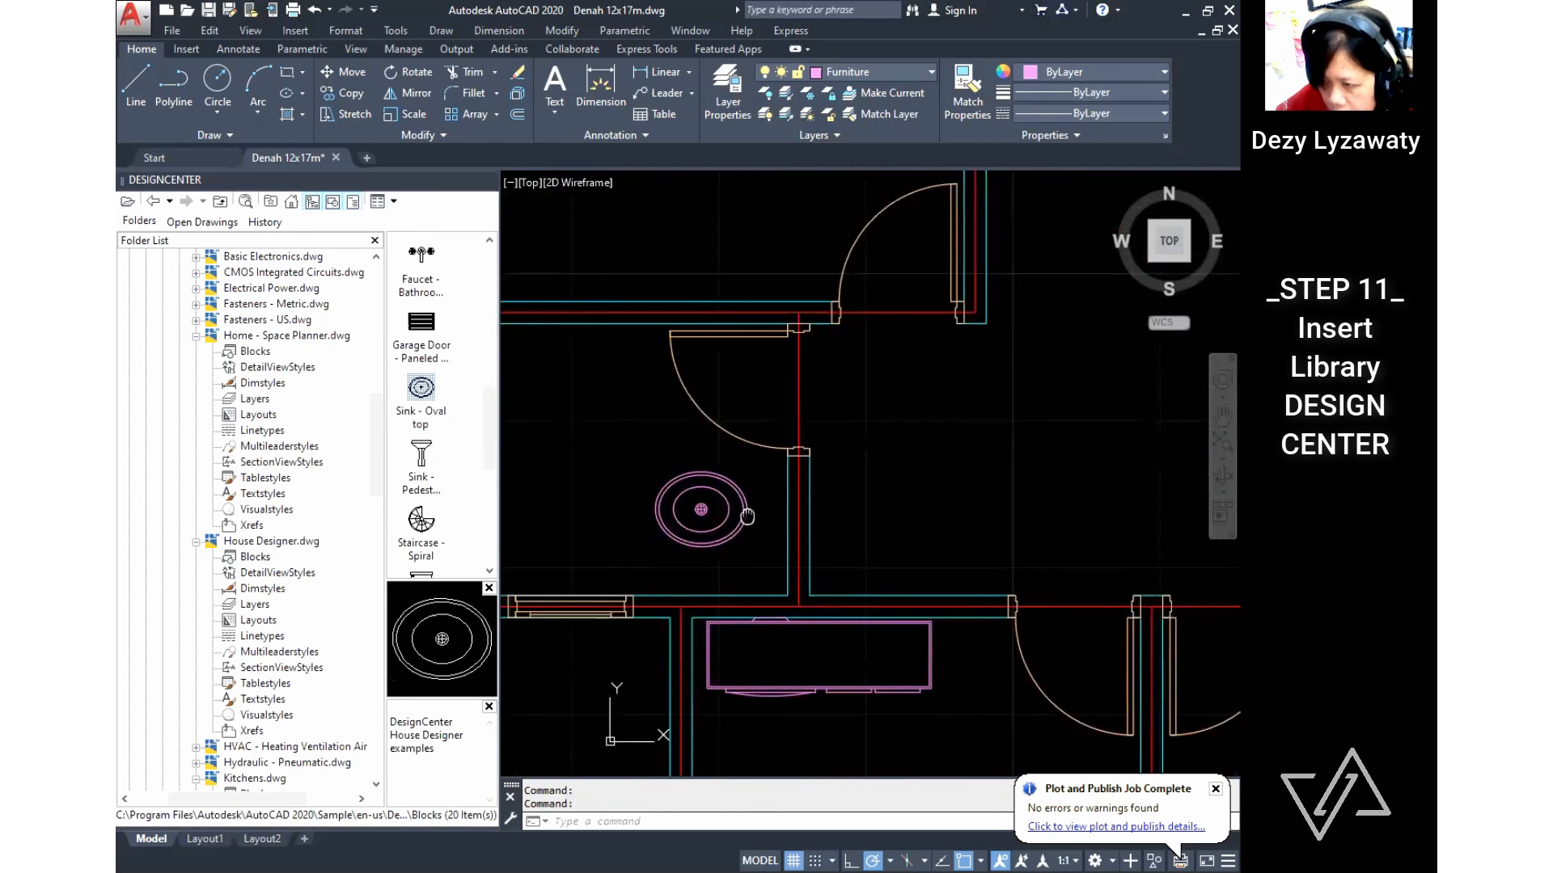
# Step: Rotate the oval sink so its long axis is vertical and move it near the bathroom's right wall
pyautogui.click(411, 74)
pyautogui.click(799, 517)
pyautogui.press('Return')
pyautogui.click(756, 509)
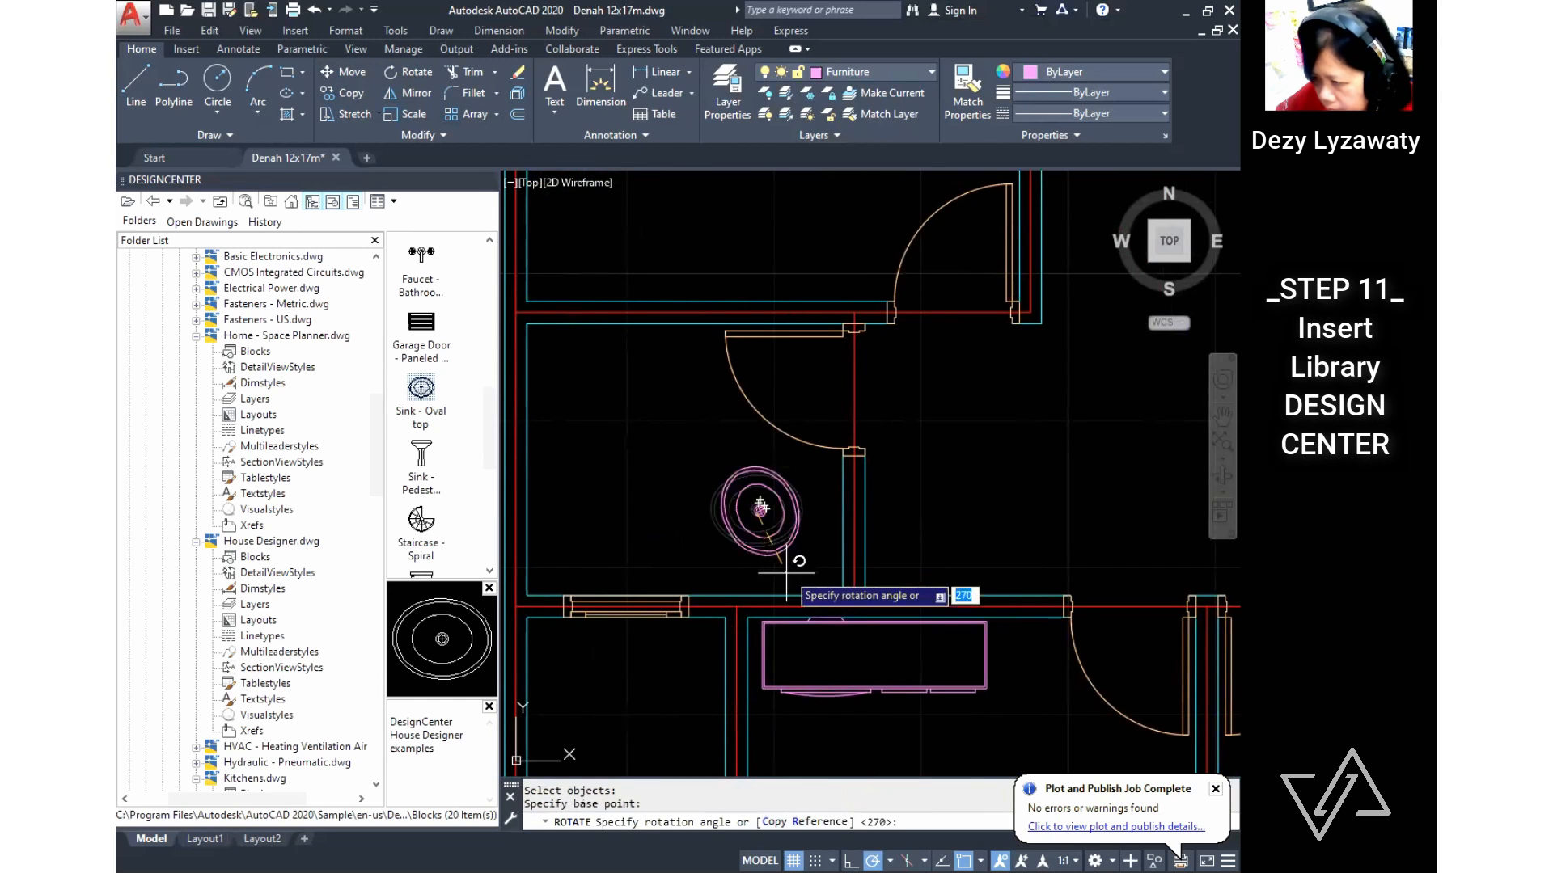
pyautogui.click(343, 72)
pyautogui.click(797, 524)
pyautogui.press('Return')
pyautogui.click(961, 499)
pyautogui.click(995, 512)
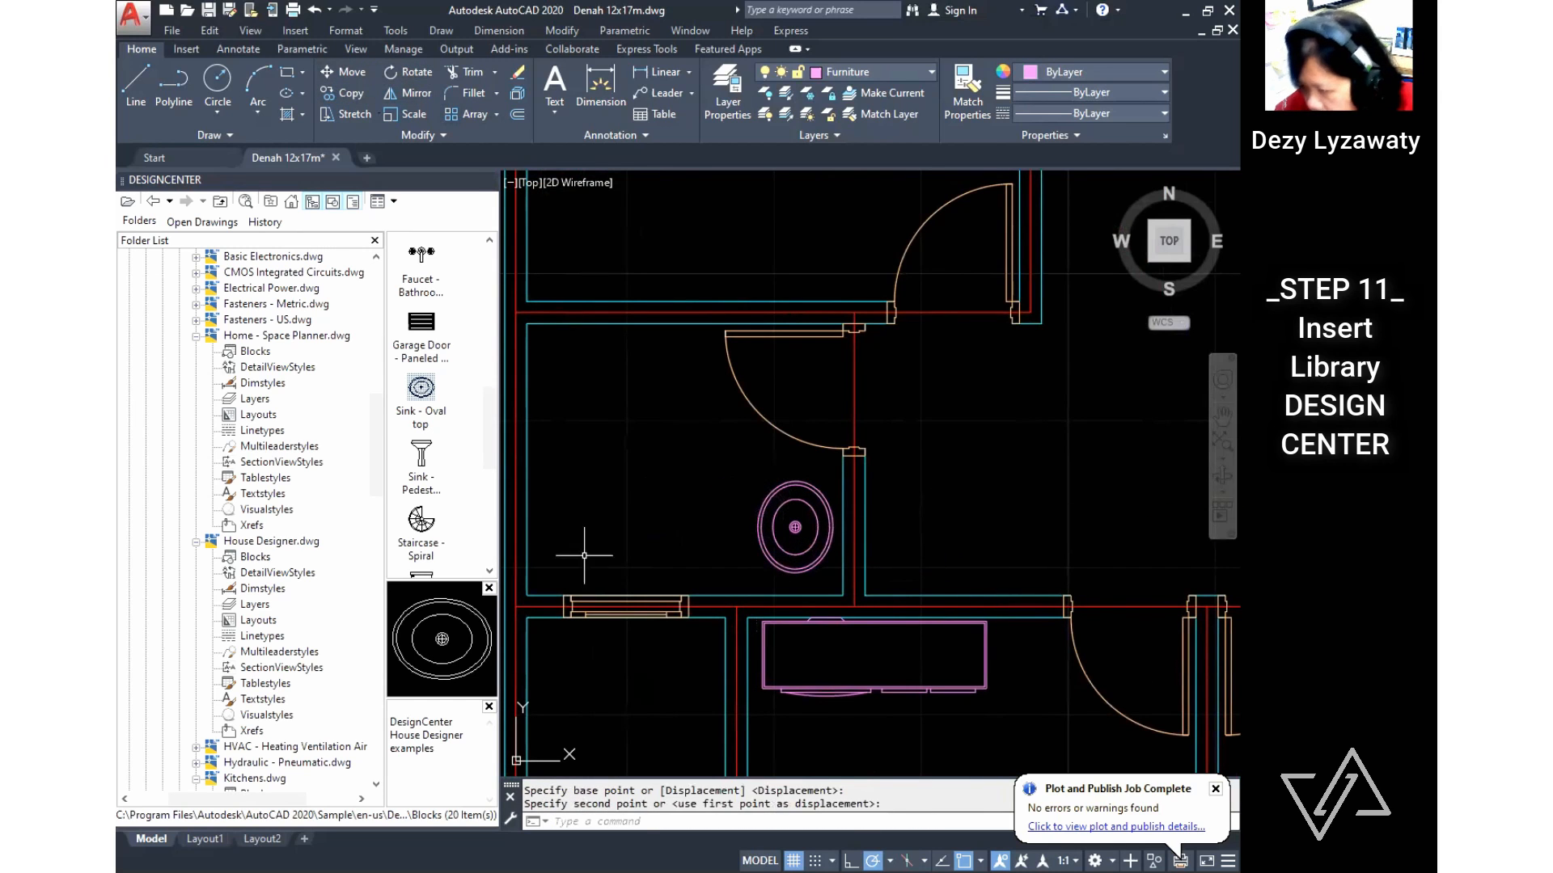
# Step: Insert the Toilet - top block from House Designer.dwg into the bathroom and rotate it 90 degrees so its tank faces left
pyautogui.moveTo(489, 449); pyautogui.dragTo(492, 562)
pyautogui.moveTo(421, 321); pyautogui.dragTo(632, 460)
pyautogui.click(410, 75)
pyautogui.click(662, 410)
pyautogui.click(646, 451)
pyautogui.press('Return')
pyautogui.click(632, 447)
pyautogui.click(659, 403)
# Step: Move the toilet against the bathroom's left wall and shift it slightly up, away from the bottom wall
pyautogui.click(344, 72)
pyautogui.click(633, 444)
pyautogui.press('Return')
pyautogui.click(631, 446)
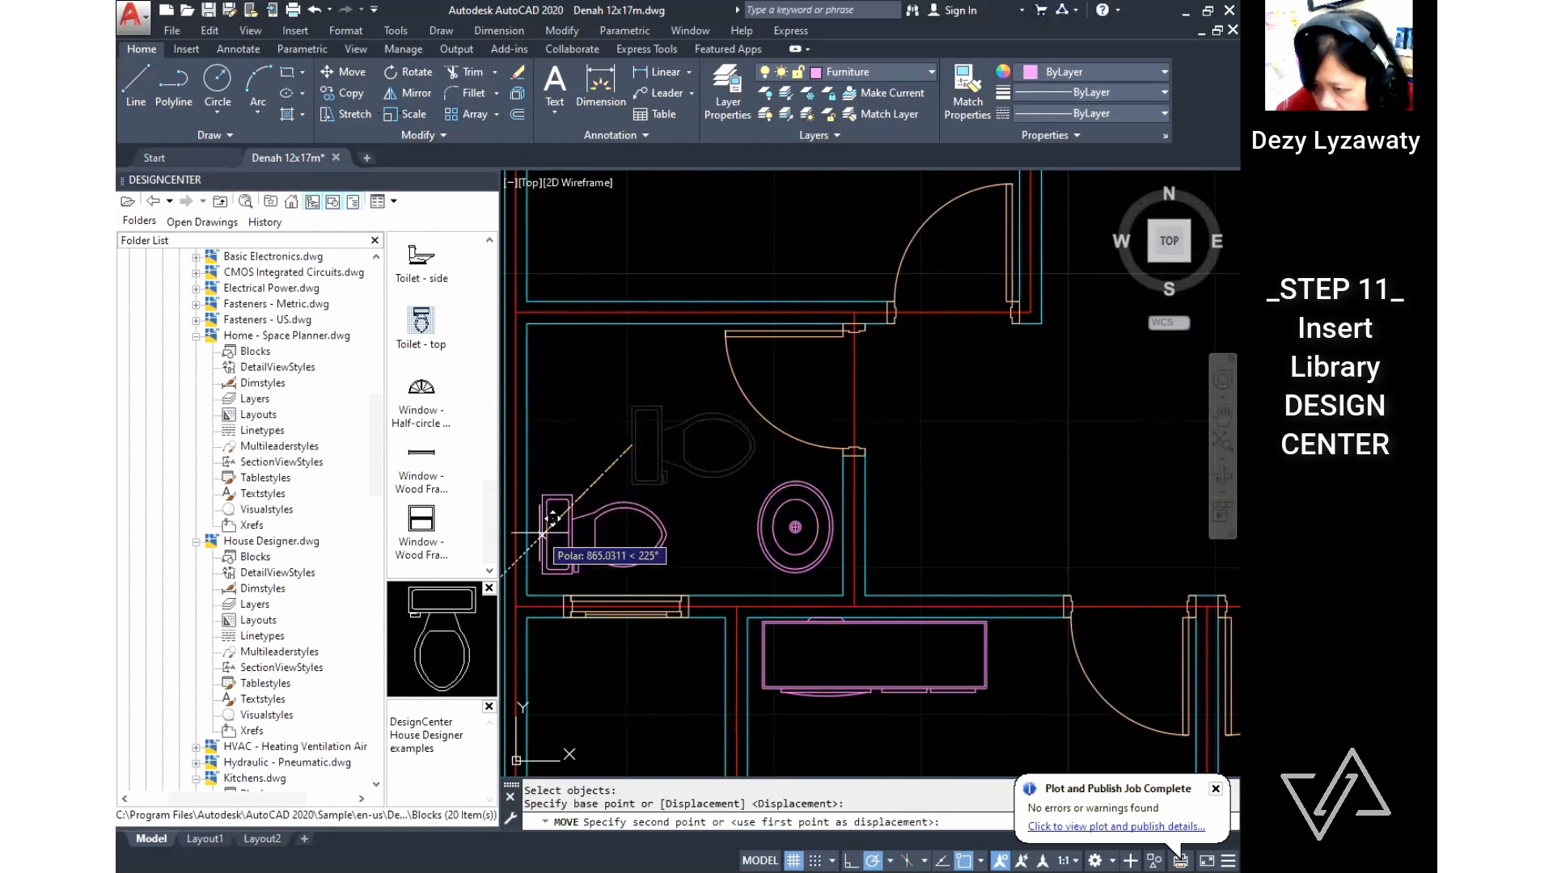
pyautogui.click(527, 550)
pyautogui.press('Return')
pyautogui.click(636, 525)
pyautogui.press('Return')
pyautogui.click(641, 480)
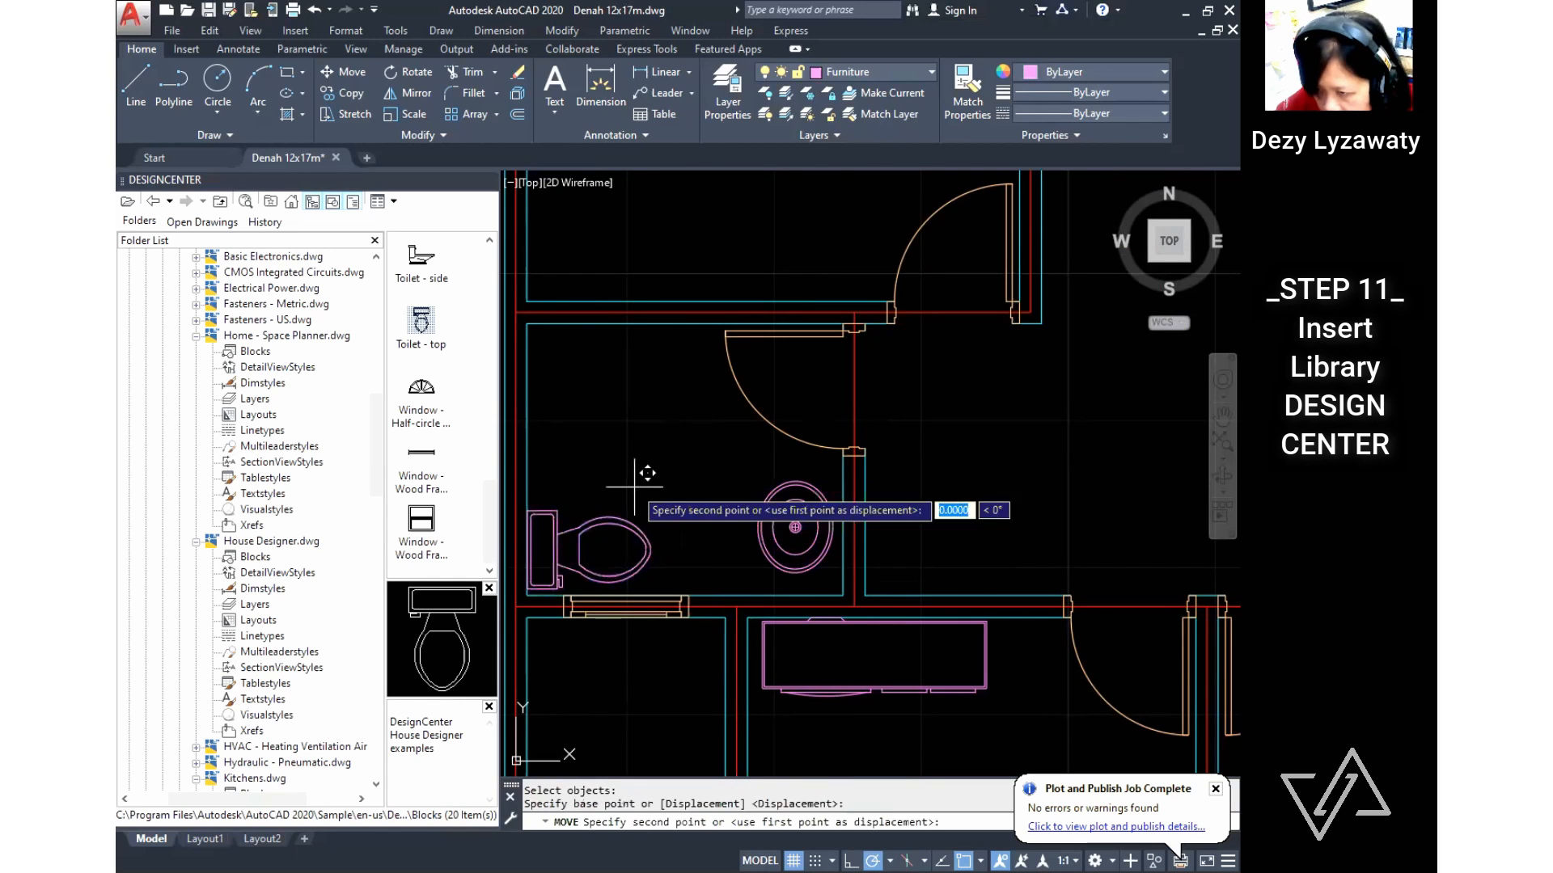
pyautogui.click(642, 459)
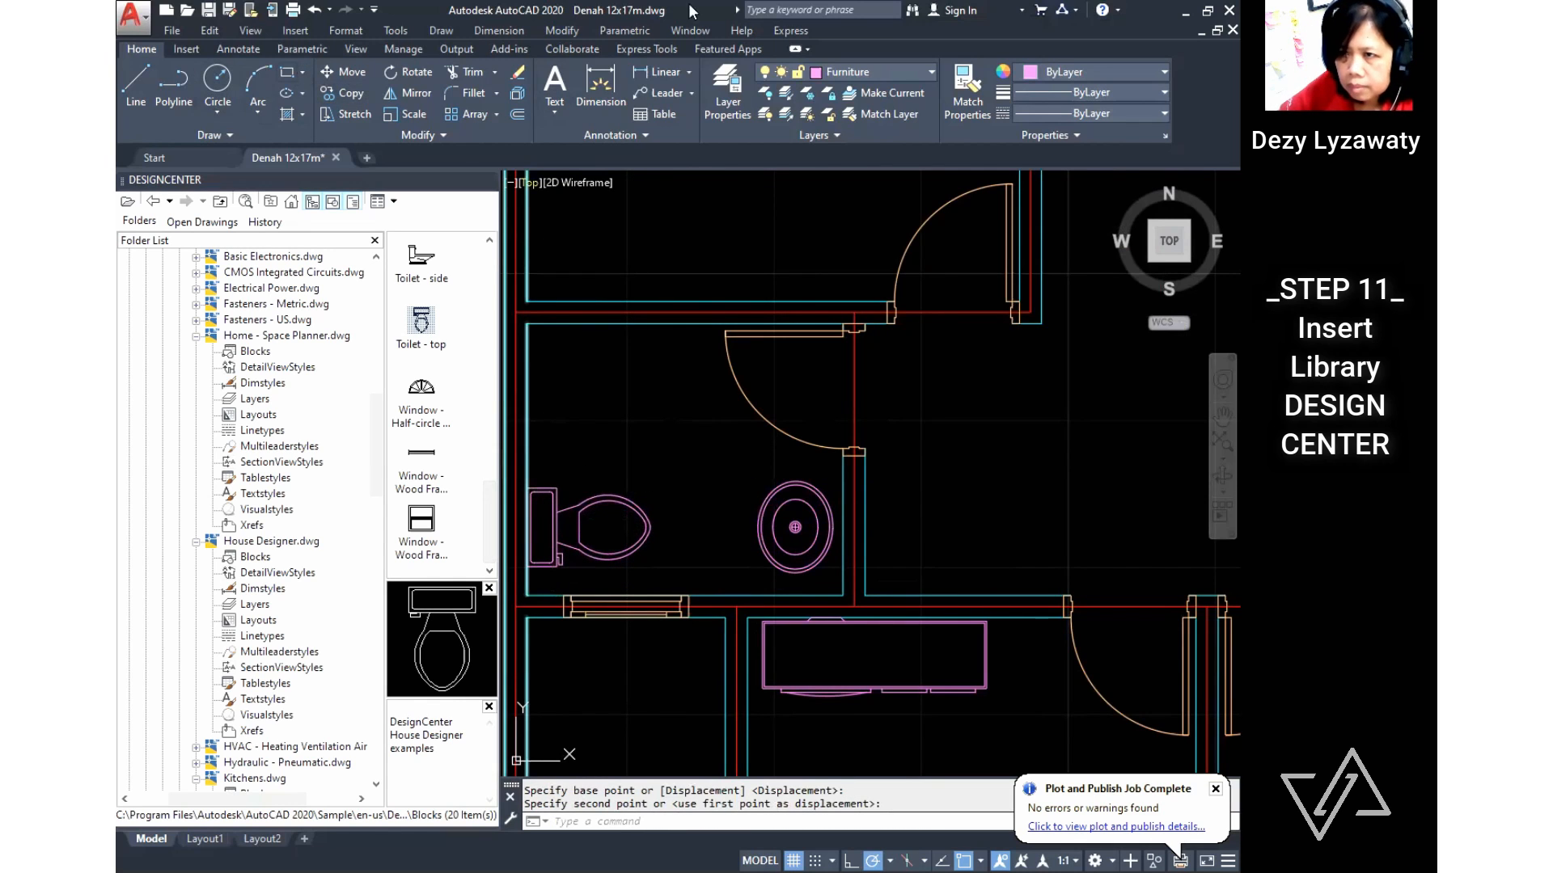
# Step: Draw a rectangle in the bathroom's upper-left corner, left of the door swing, and adjust its lower edge by stretching
pyautogui.click(440, 31)
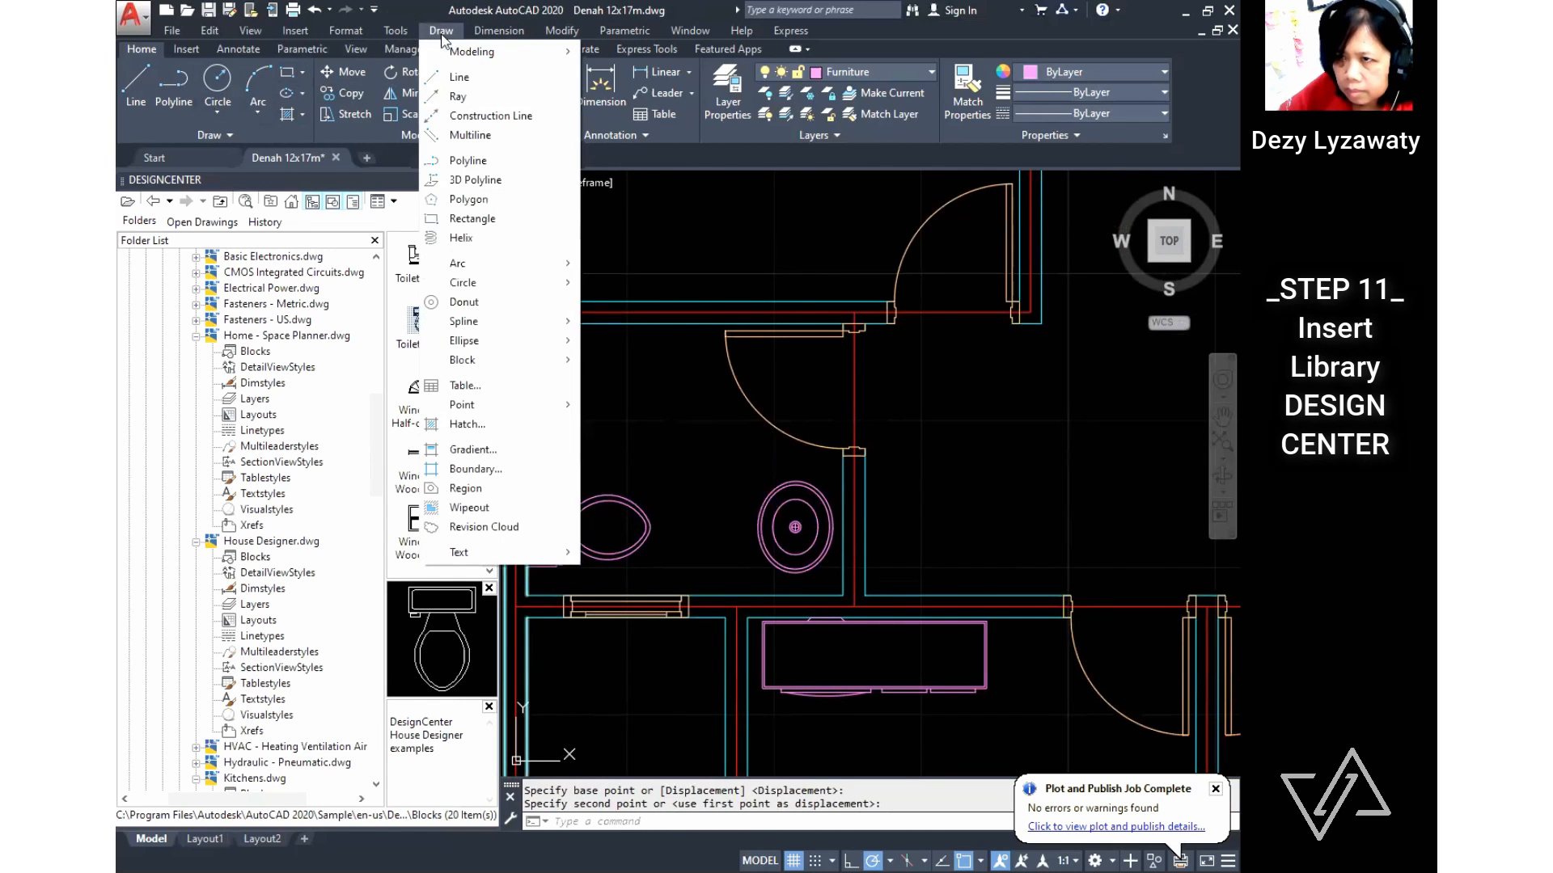
pyautogui.click(475, 218)
pyautogui.moveTo(648, 390); pyautogui.dragTo(677, 410, button='middle')
pyautogui.click(555, 453)
pyautogui.click(691, 346)
pyautogui.scroll(-3, 694, 470)
pyautogui.scroll(3, 701, 477)
pyautogui.click(671, 485)
pyautogui.click(650, 455)
pyautogui.click(619, 477)
pyautogui.click(620, 455)
pyautogui.press('Escape')
pyautogui.scroll(-3, 717, 440)
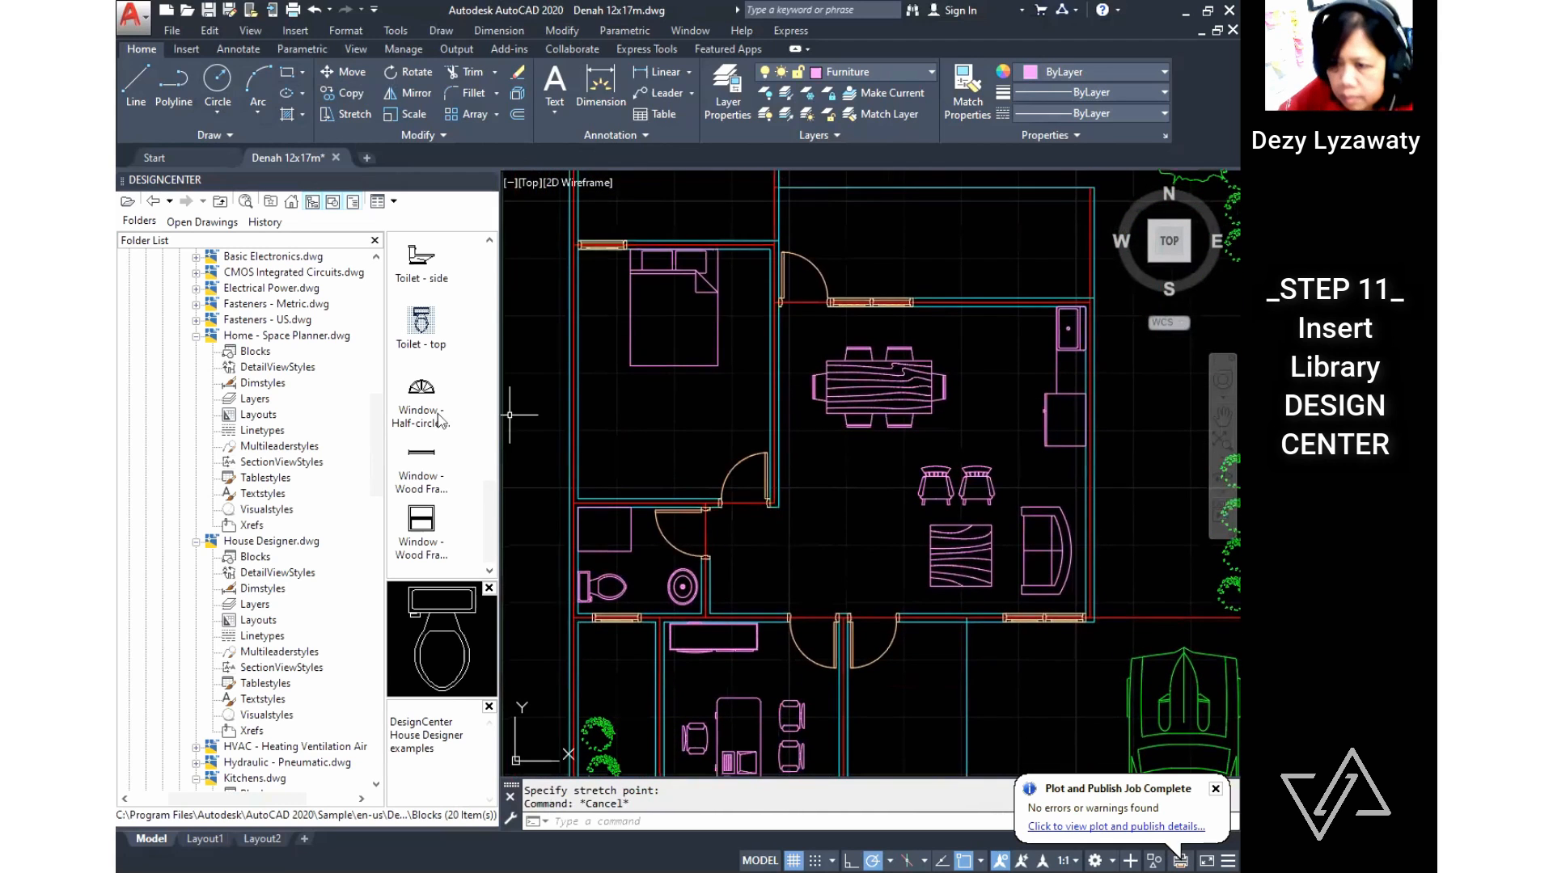
# Step: Insert a Lamp - Table block from Home - Space Planner.dwg on each side of the bed's headboard
pyautogui.click(255, 352)
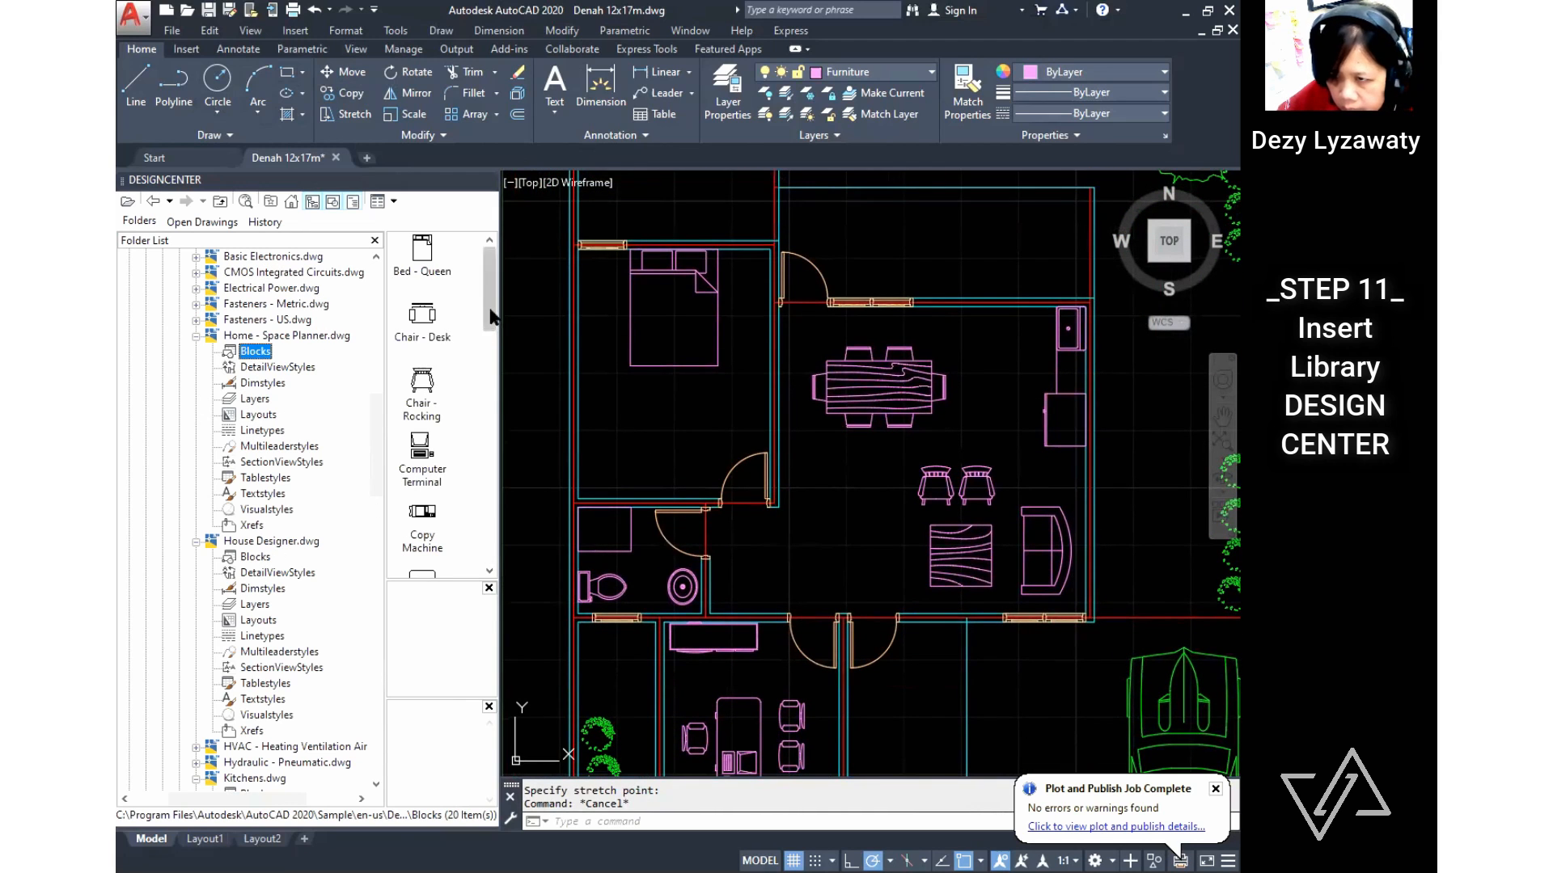
pyautogui.moveTo(492, 316); pyautogui.dragTo(495, 463)
pyautogui.click(422, 356)
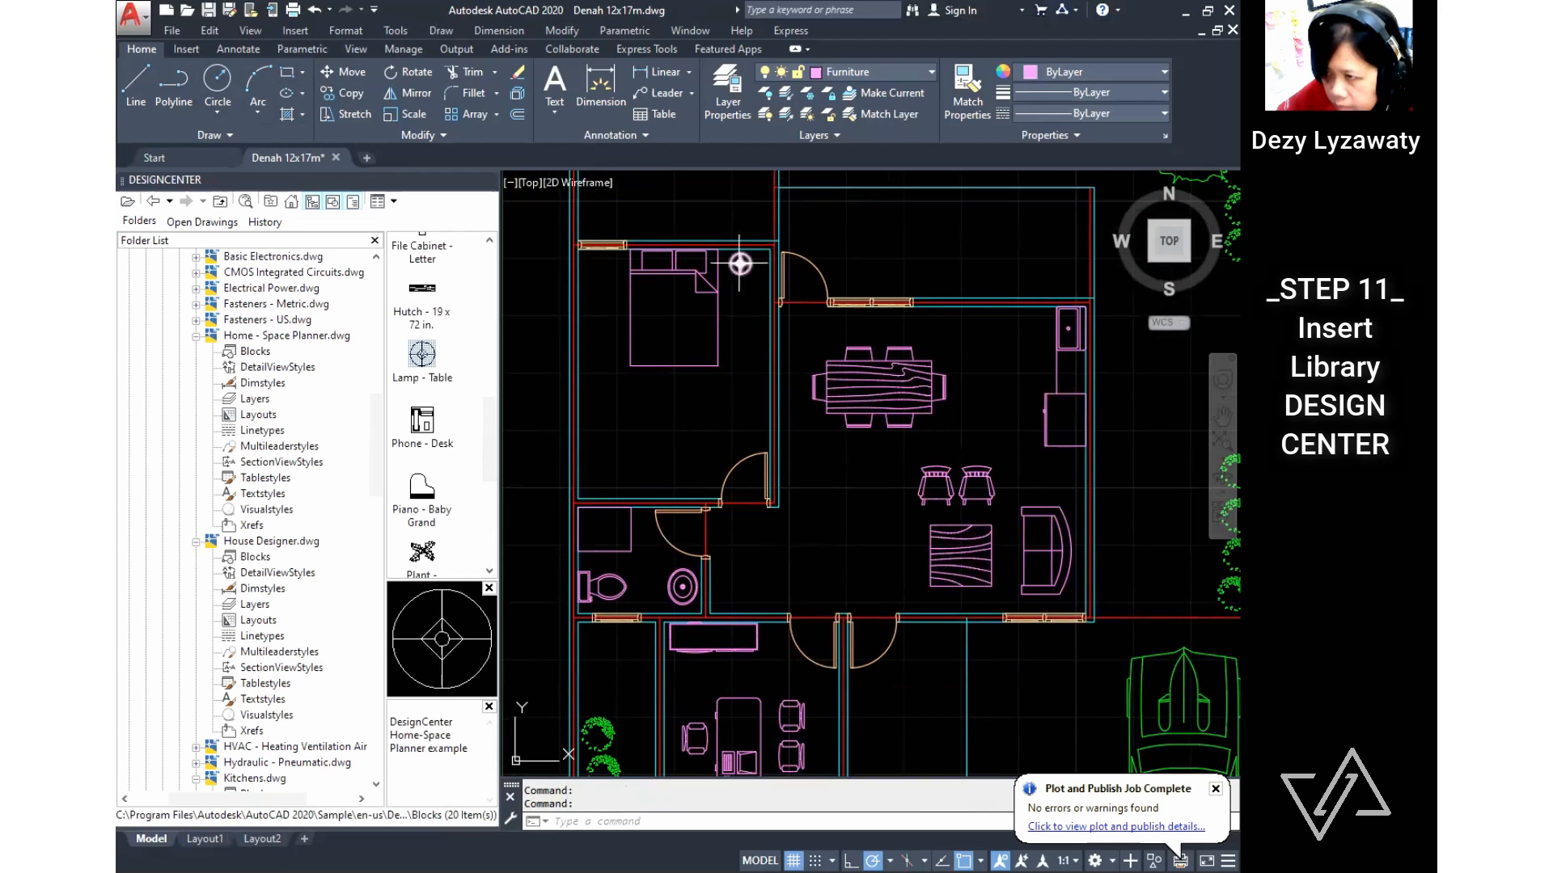
# Step: Insert the Hutch - 19 x 72 in. block in the bedroom and move it into the room's lower-left corner
pyautogui.moveTo(431, 309)
pyautogui.mouseDown()
pyautogui.moveTo(617, 408)
pyautogui.moveTo(594, 476)
pyautogui.mouseUp()
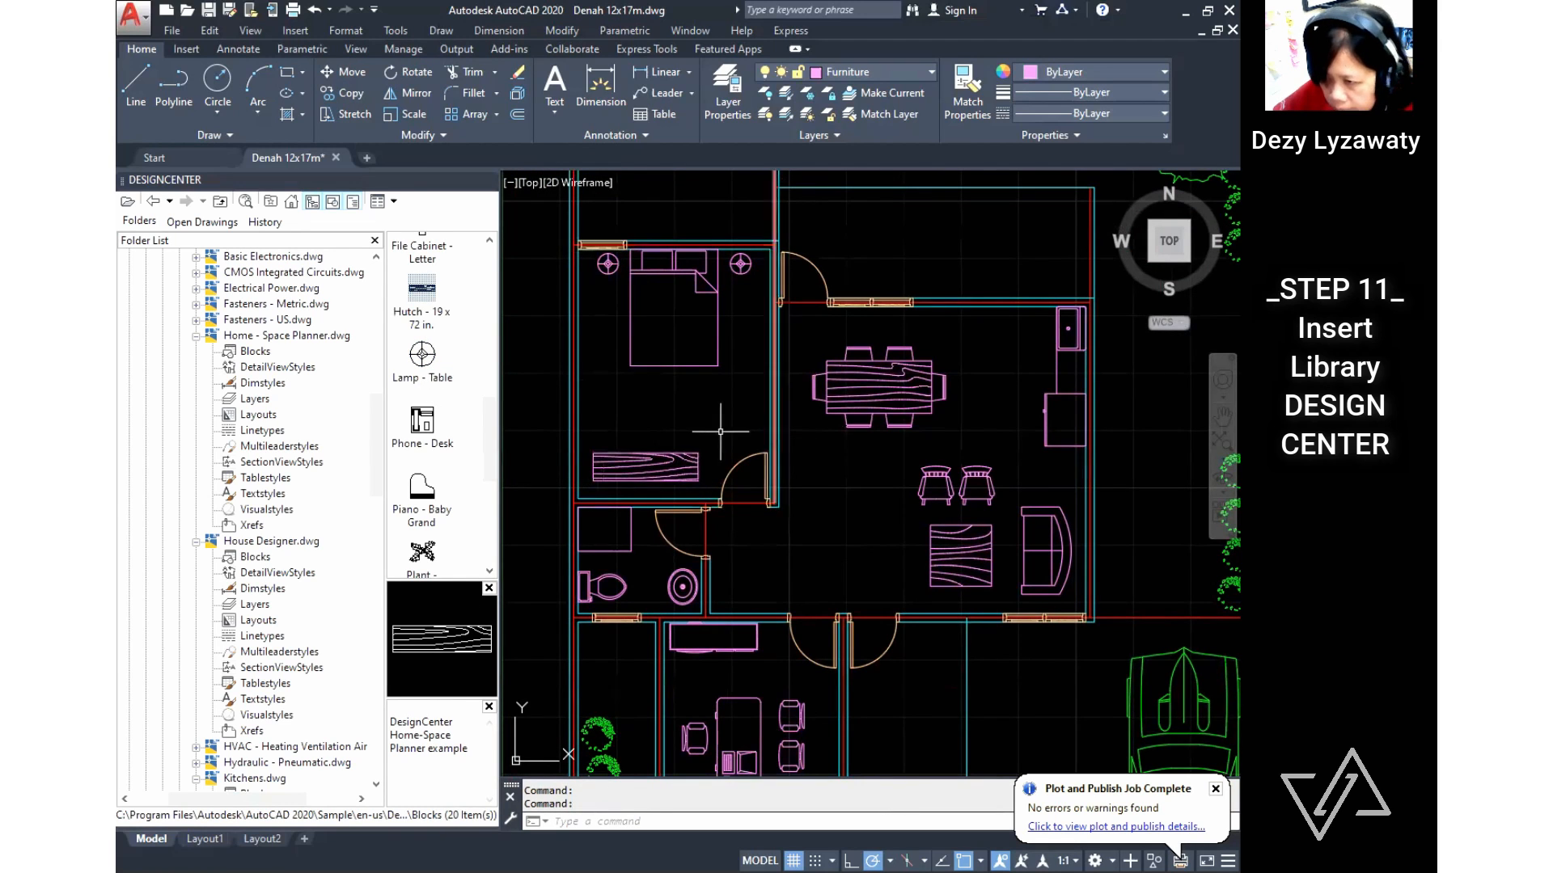
pyautogui.press('m')
pyautogui.press('Return')
pyautogui.click(668, 437)
pyautogui.click(630, 477)
pyautogui.press('Return')
pyautogui.click(593, 481)
pyautogui.click(578, 498)
# Step: Insert a Chair - Rocking block on the back terrace above the dining room and rotate it 180 degrees to face the garden
pyautogui.scroll(-2, 647, 402)
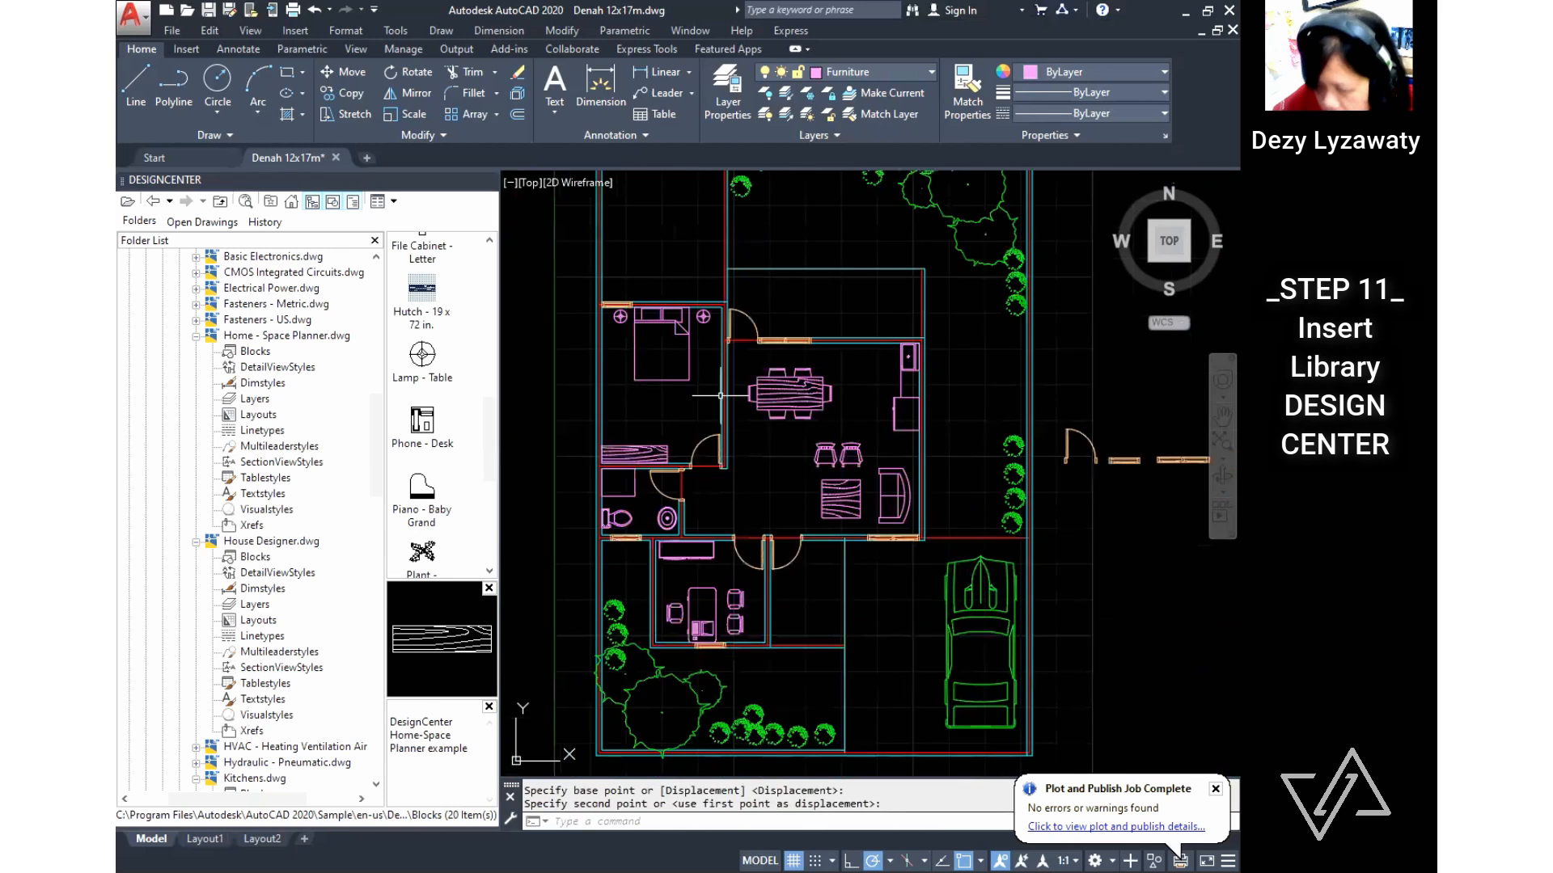
pyautogui.moveTo(710, 397); pyautogui.dragTo(692, 430, button='middle')
pyautogui.moveTo(485, 435); pyautogui.dragTo(485, 283)
pyautogui.moveTo(419, 381); pyautogui.dragTo(859, 331)
pyautogui.scroll(5, 889, 335)
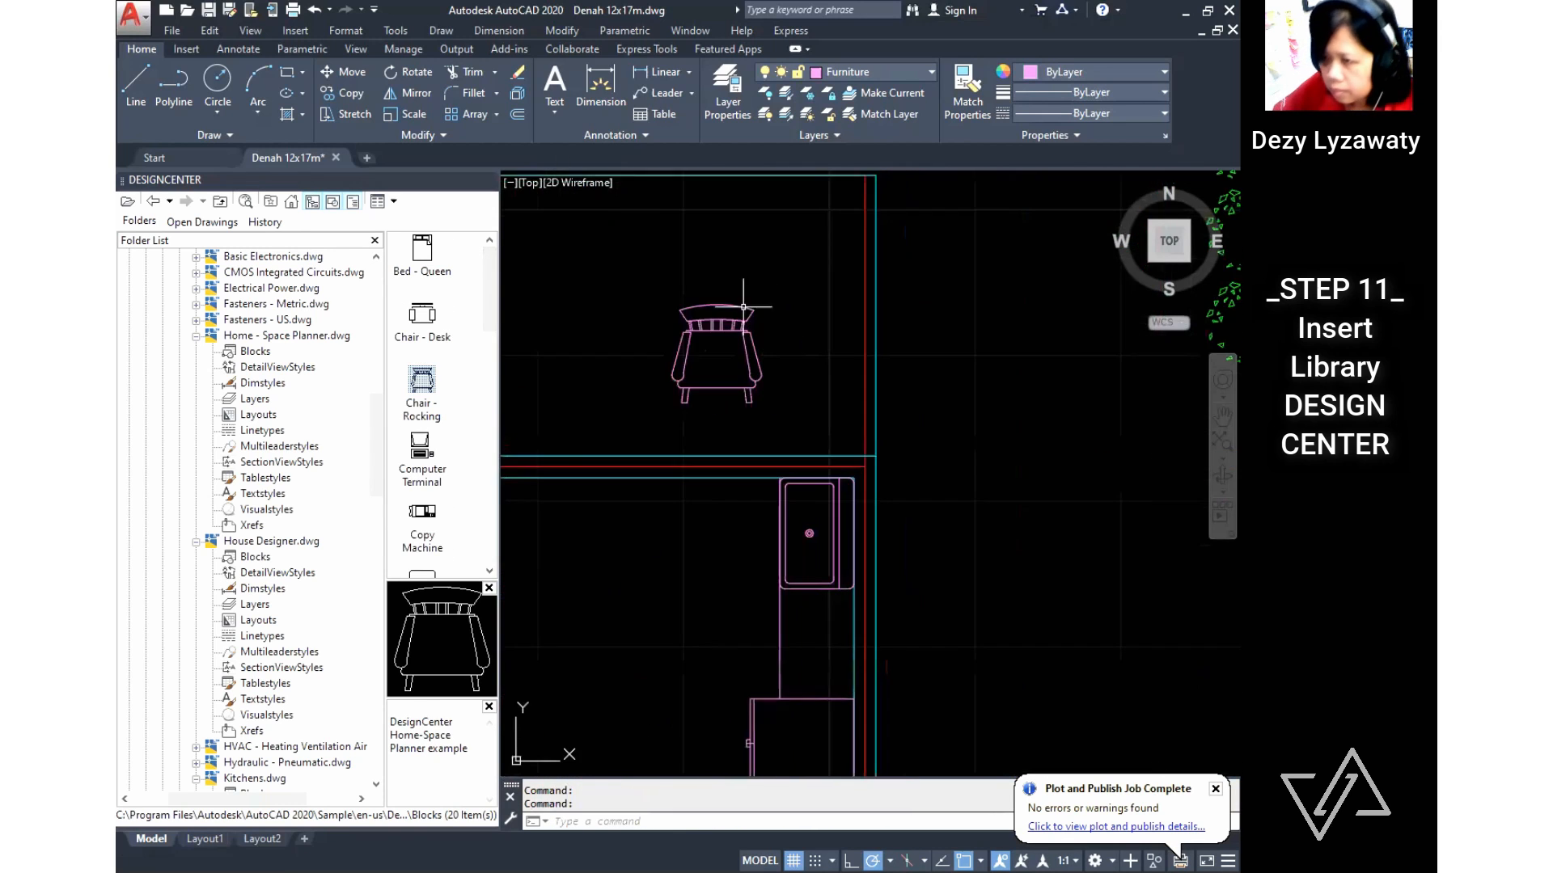
pyautogui.click(409, 80)
pyautogui.click(734, 279)
pyautogui.click(685, 377)
pyautogui.press('Return')
pyautogui.click(723, 357)
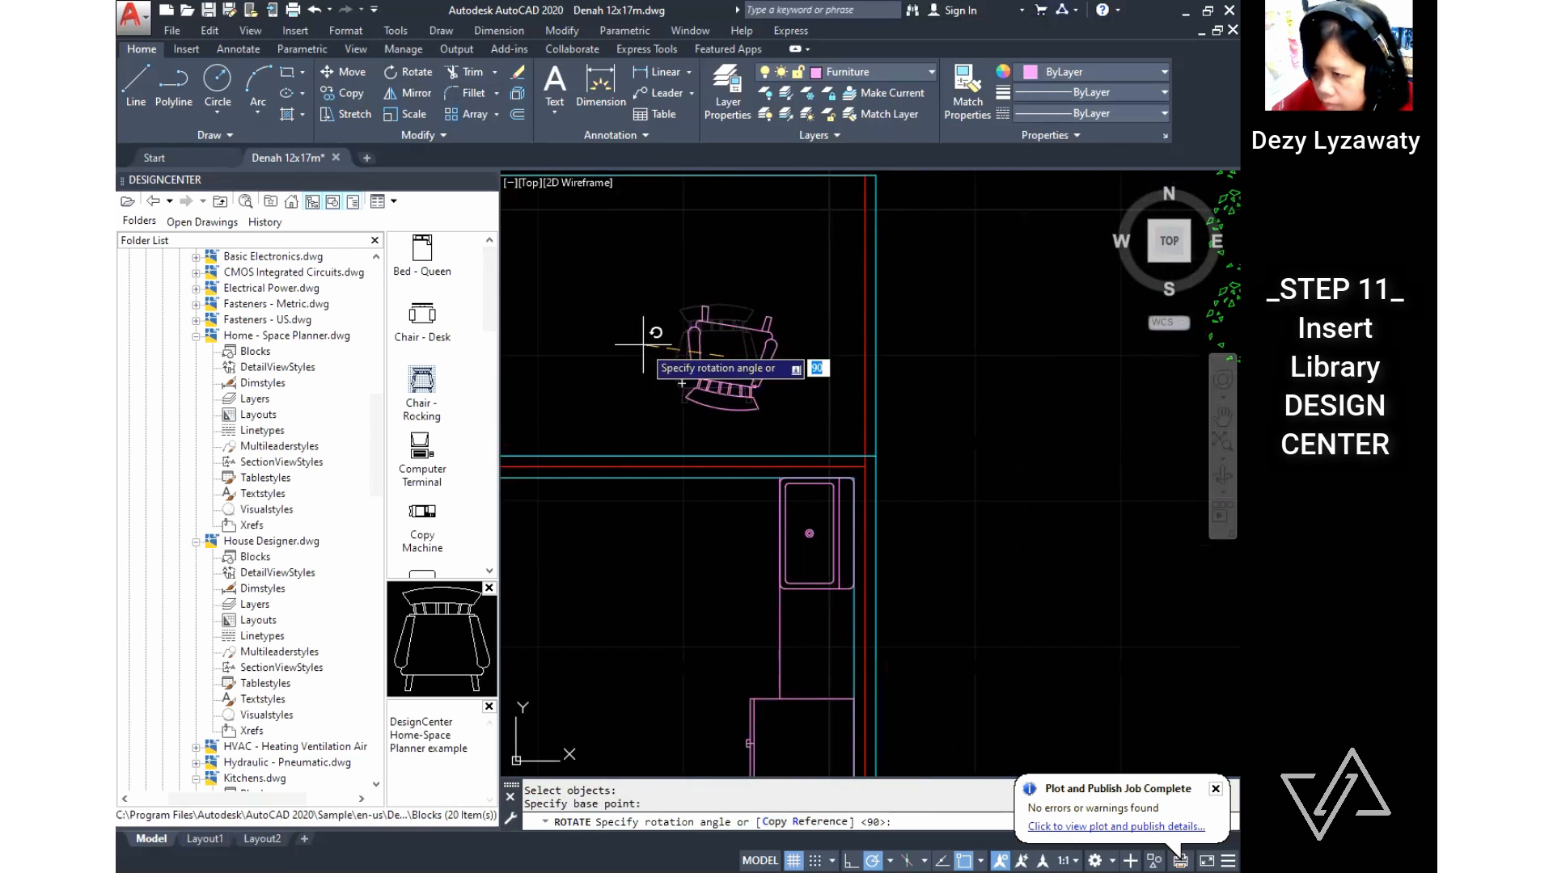
pyautogui.click(635, 357)
# Step: Move the terrace chair diagonally down and to the right, closer to the house wall
pyautogui.click(344, 72)
pyautogui.click(769, 360)
pyautogui.press('Return')
pyautogui.click(935, 377)
pyautogui.click(978, 404)
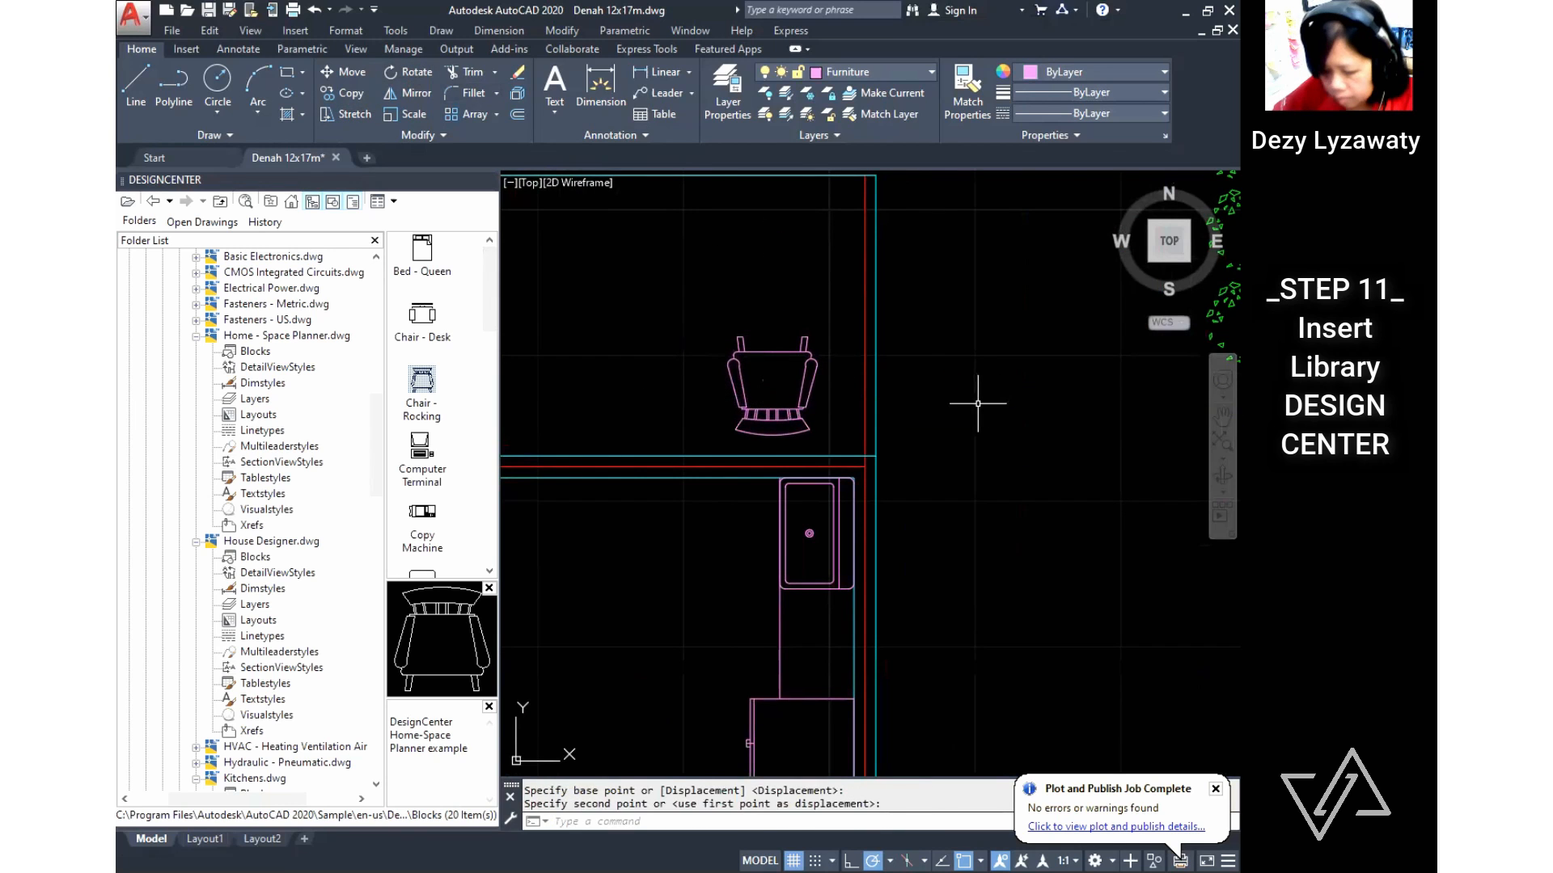
# Step: Copy the terrace chair horizontally to the left, leaving a gap for a table between the two chairs
pyautogui.press('Return')
pyautogui.click(850, 377)
pyautogui.click(782, 389)
pyautogui.scroll(-4, 826, 364)
pyautogui.press('Return')
pyautogui.click(955, 380)
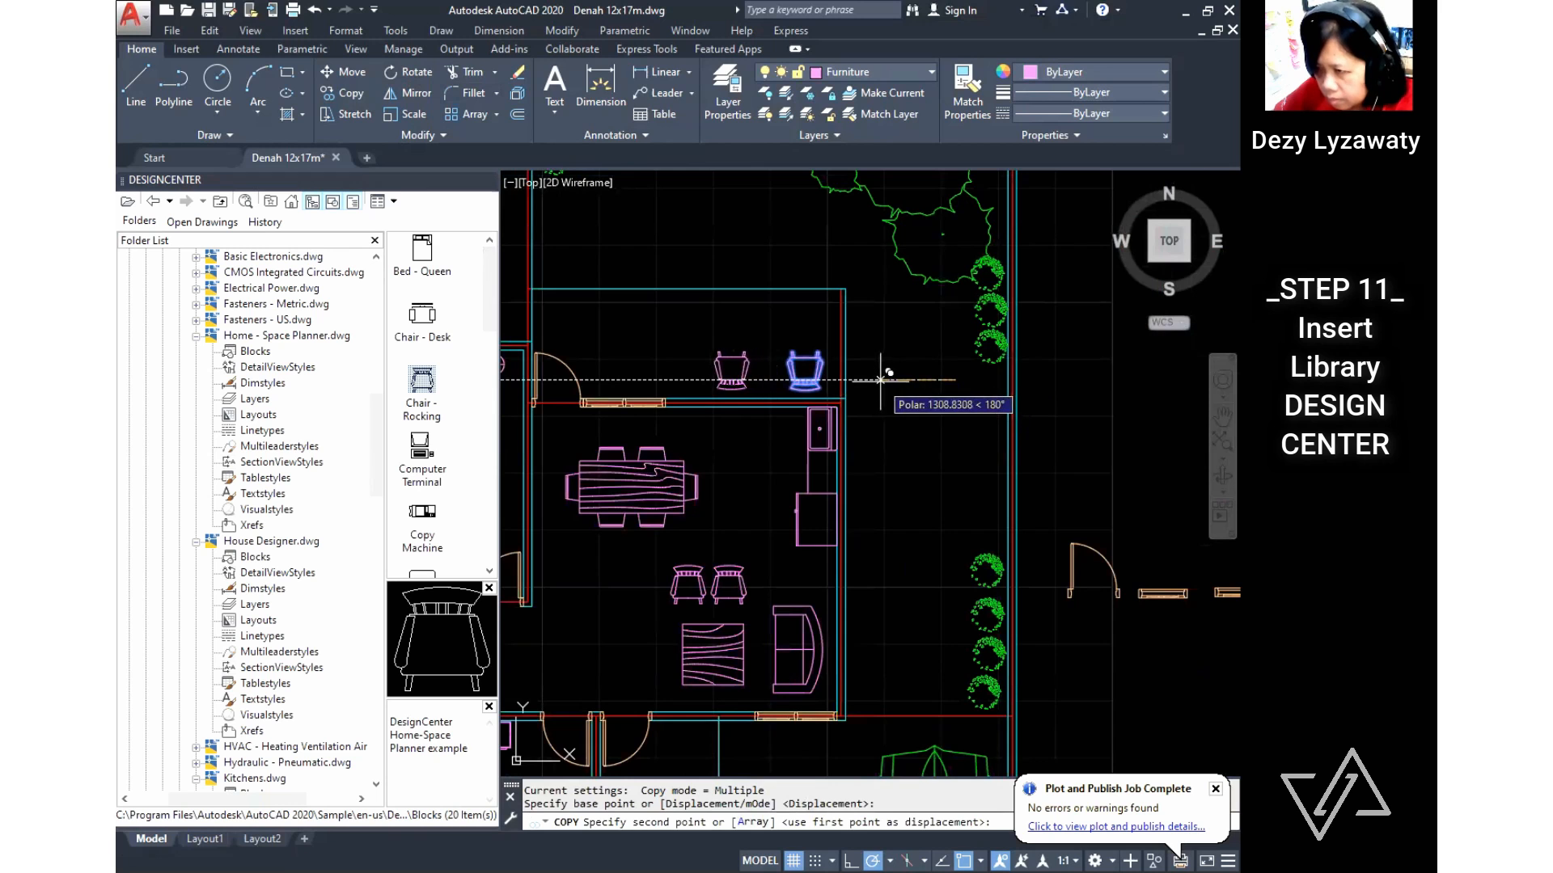
pyautogui.click(866, 377)
# Step: Copy the living area's square wooden coffee table onto the back terrace, just above the two chairs
pyautogui.scroll(2, 773, 670)
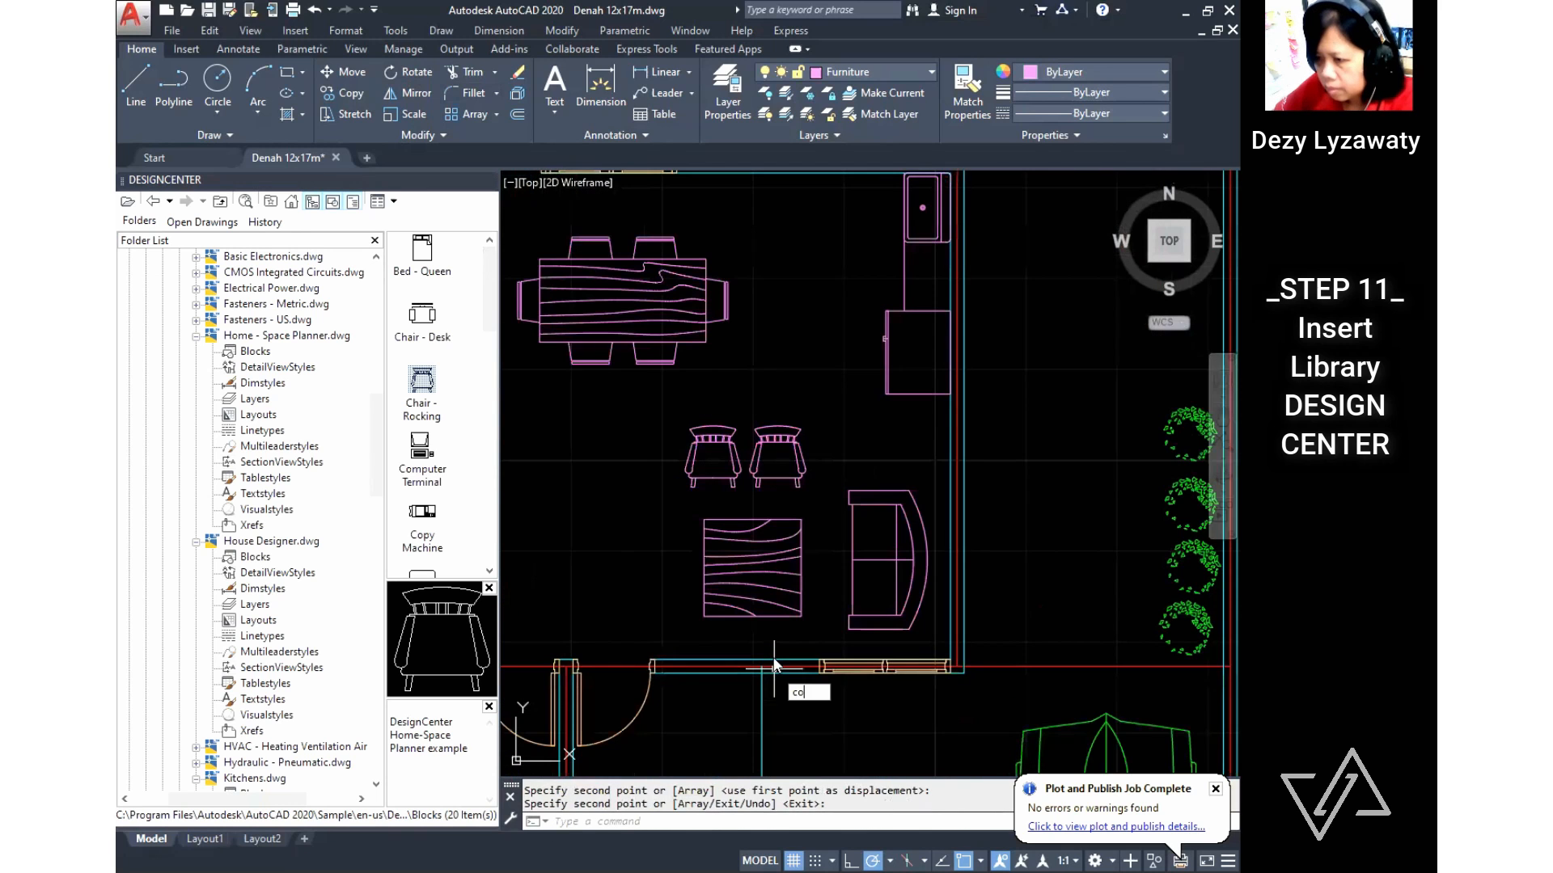
pyautogui.press('Return')
pyautogui.click(718, 616)
pyautogui.press('Return')
pyautogui.click(693, 619)
pyautogui.scroll(-4, 702, 623)
pyautogui.scroll(8, 782, 405)
pyautogui.click(698, 340)
pyautogui.press('Return')
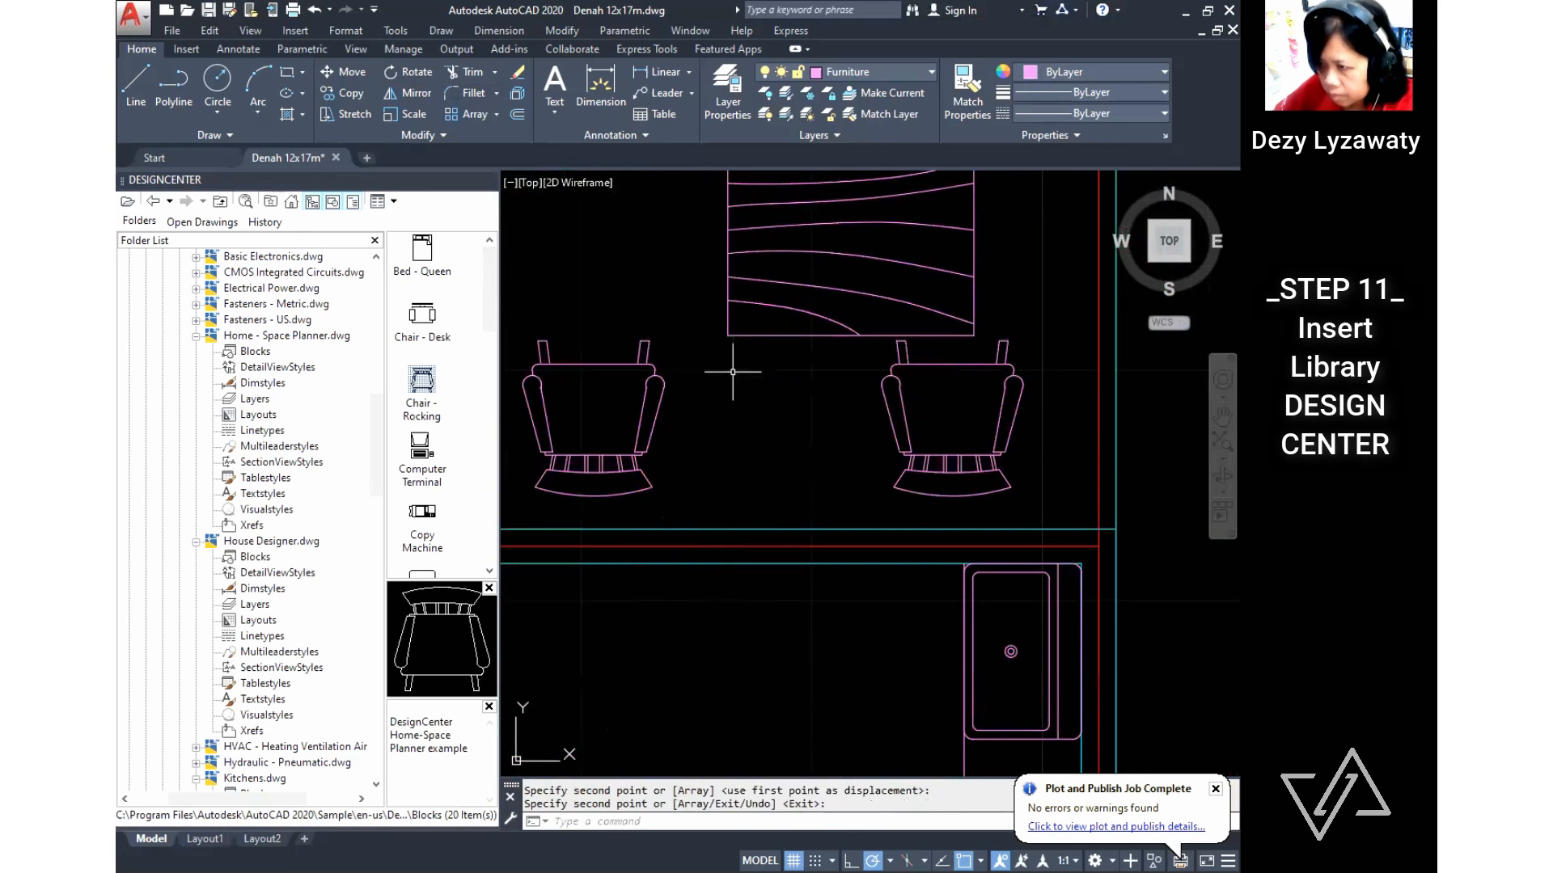
pyautogui.scroll(-2, 714, 570)
pyautogui.press('Return')
pyautogui.press('Escape')
pyautogui.press('Escape')
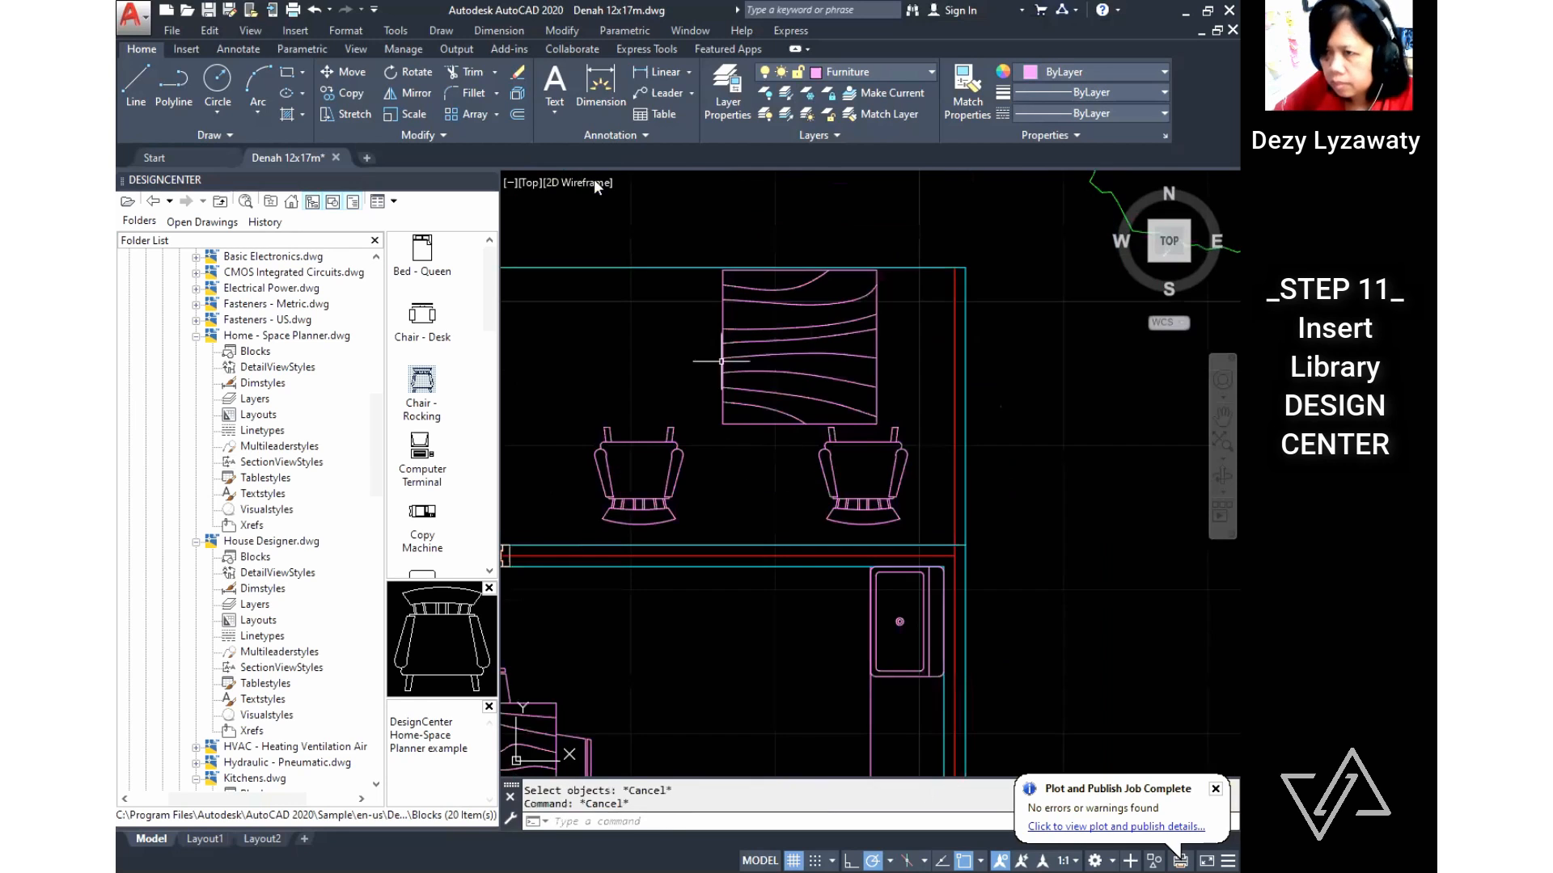
# Step: Scale the terrace table by a factor of .5 about its lower-left corner
pyautogui.click(563, 36)
pyautogui.click(600, 340)
pyautogui.click(733, 435)
pyautogui.click(733, 395)
pyautogui.press('Return')
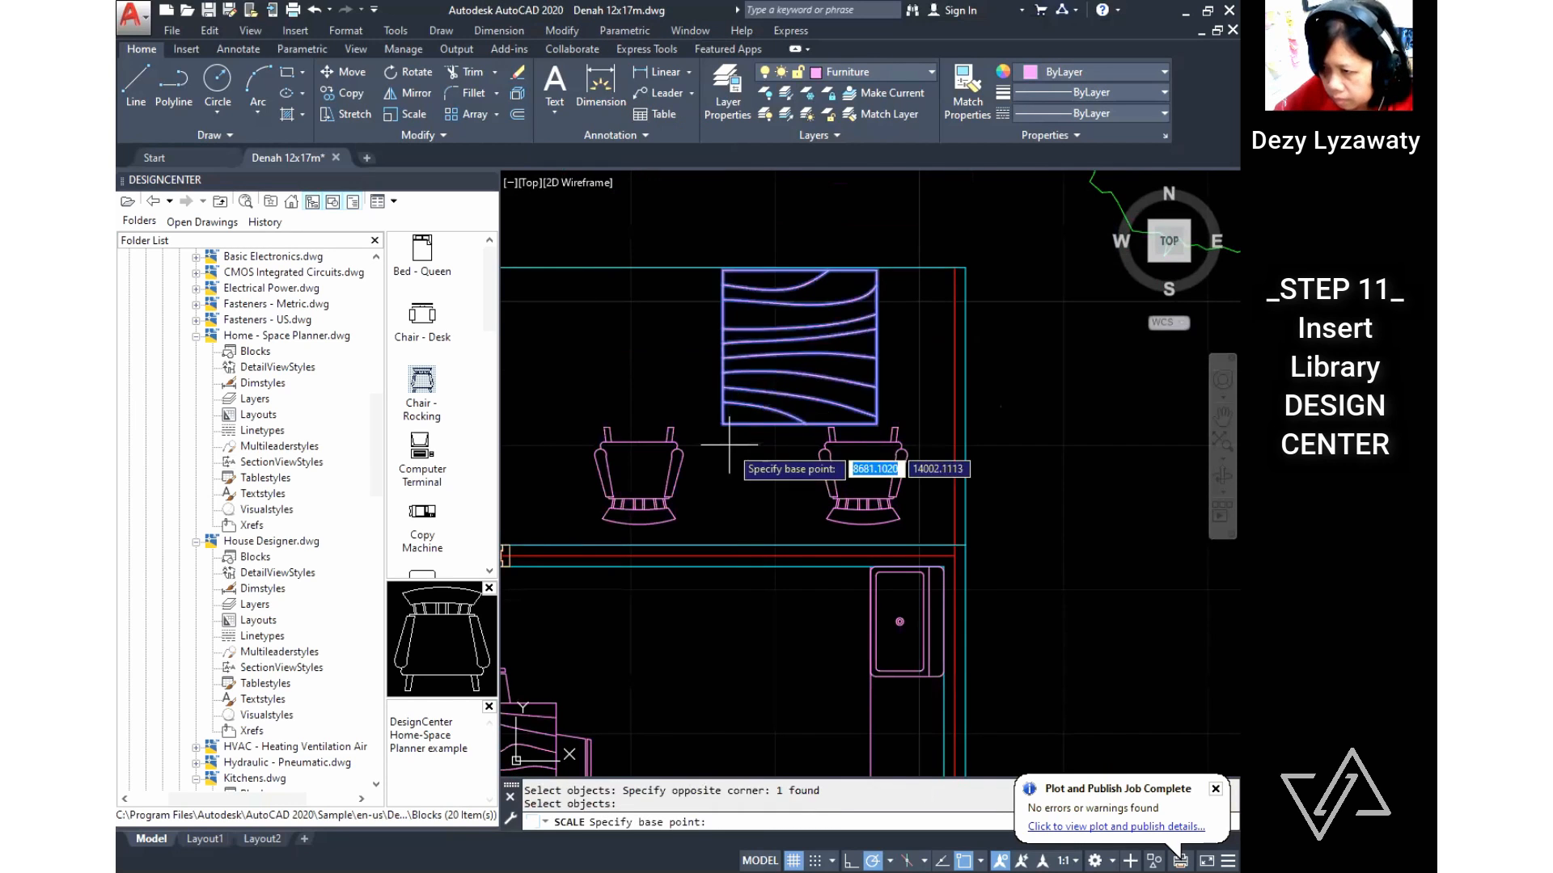
pyautogui.click(723, 423)
pyautogui.press('Return')
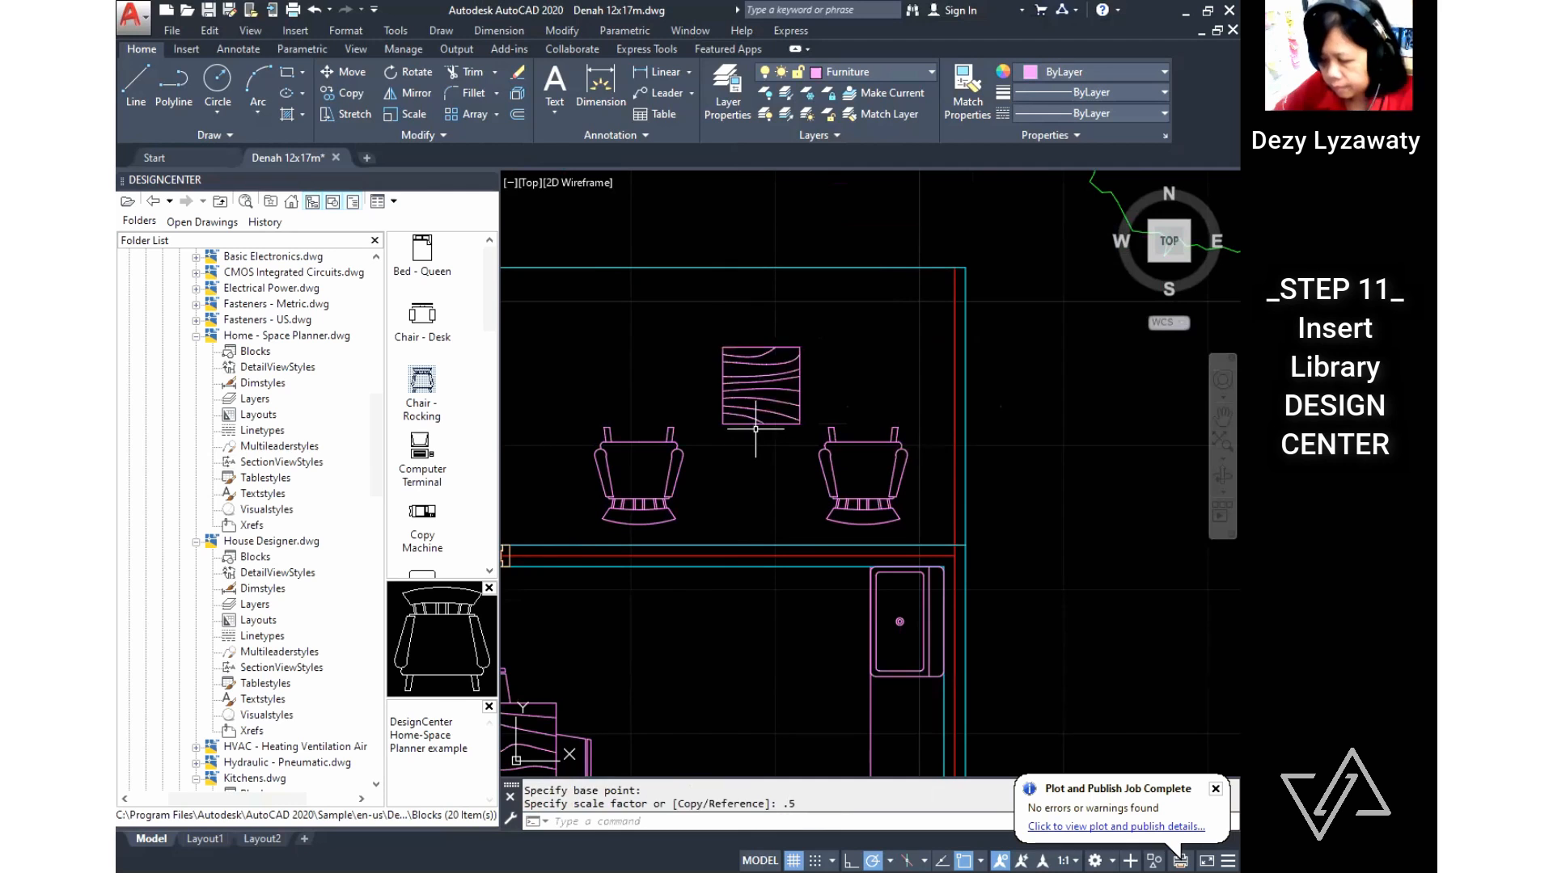
# Step: Move the small table down between the two terrace chairs and save the drawing
pyautogui.write('m')
pyautogui.press('Return')
pyautogui.click(752, 434)
pyautogui.click(746, 399)
pyautogui.press('Return')
pyautogui.click(746, 395)
pyautogui.click(734, 485)
pyautogui.scroll(-8, 756, 397)
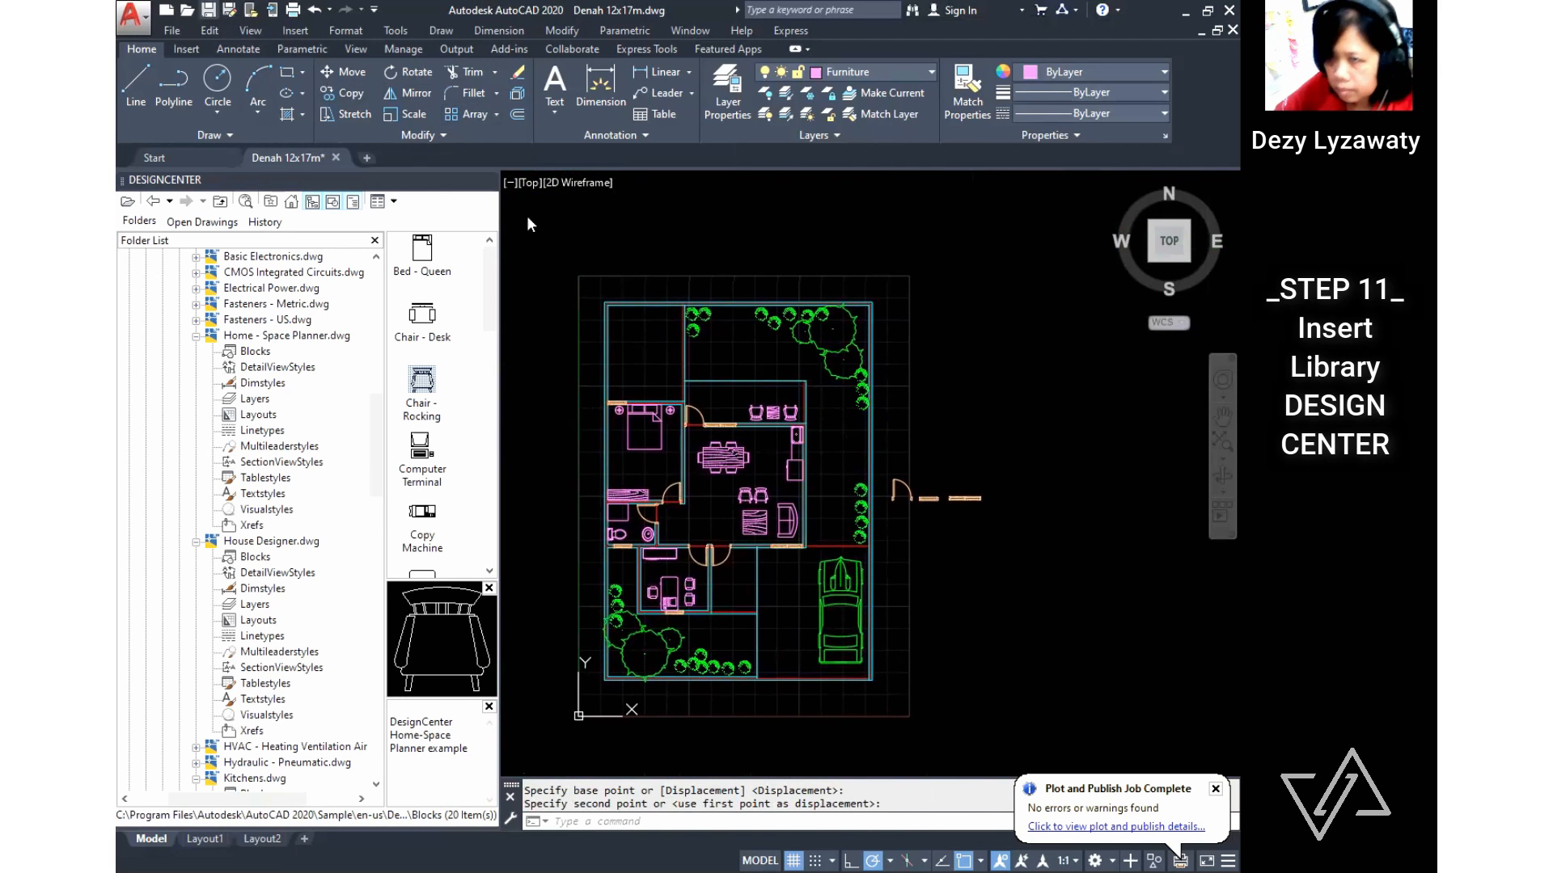
pyautogui.hotkey('ctrl', 's')
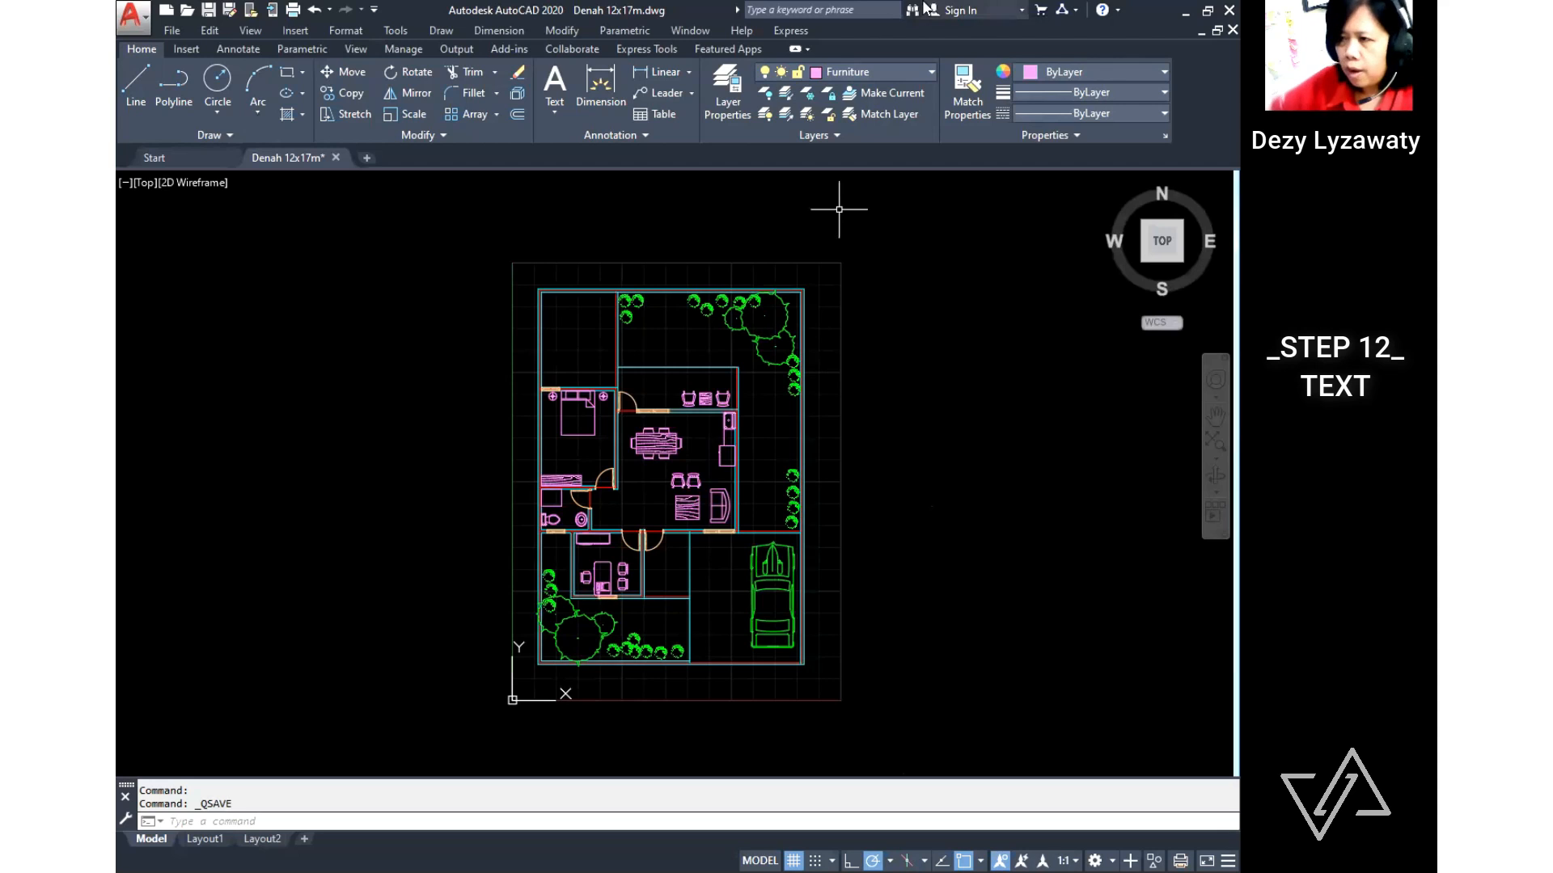
# Step: Make Teks the current layer and add single-line text "CUCI & JEMUR" in the room behind the bedroom, height 200, rotation 0
pyautogui.click(925, 68)
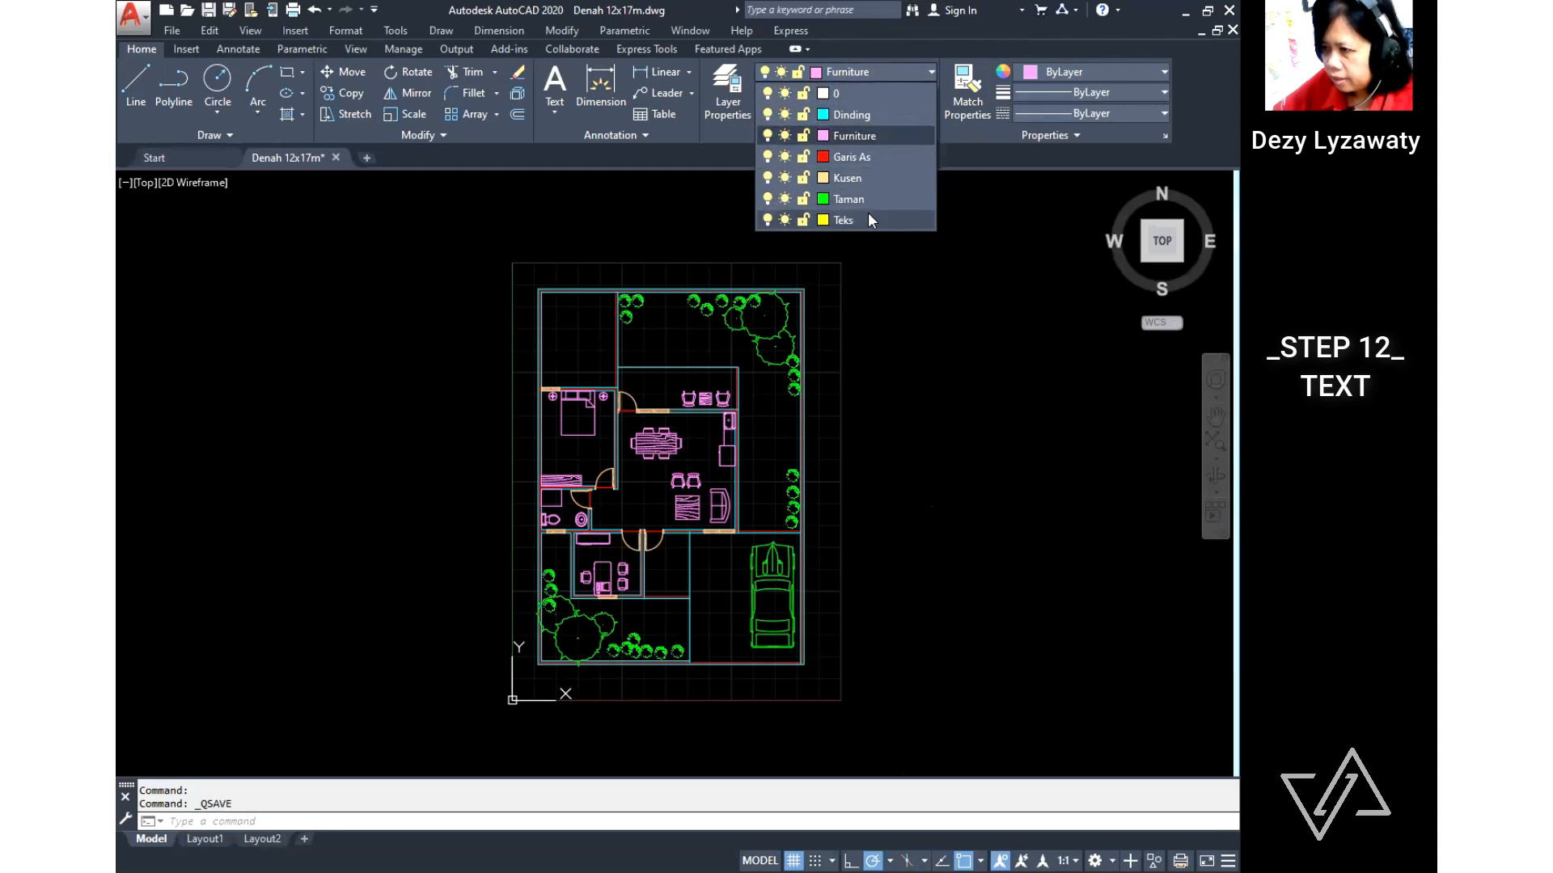
pyautogui.click(868, 217)
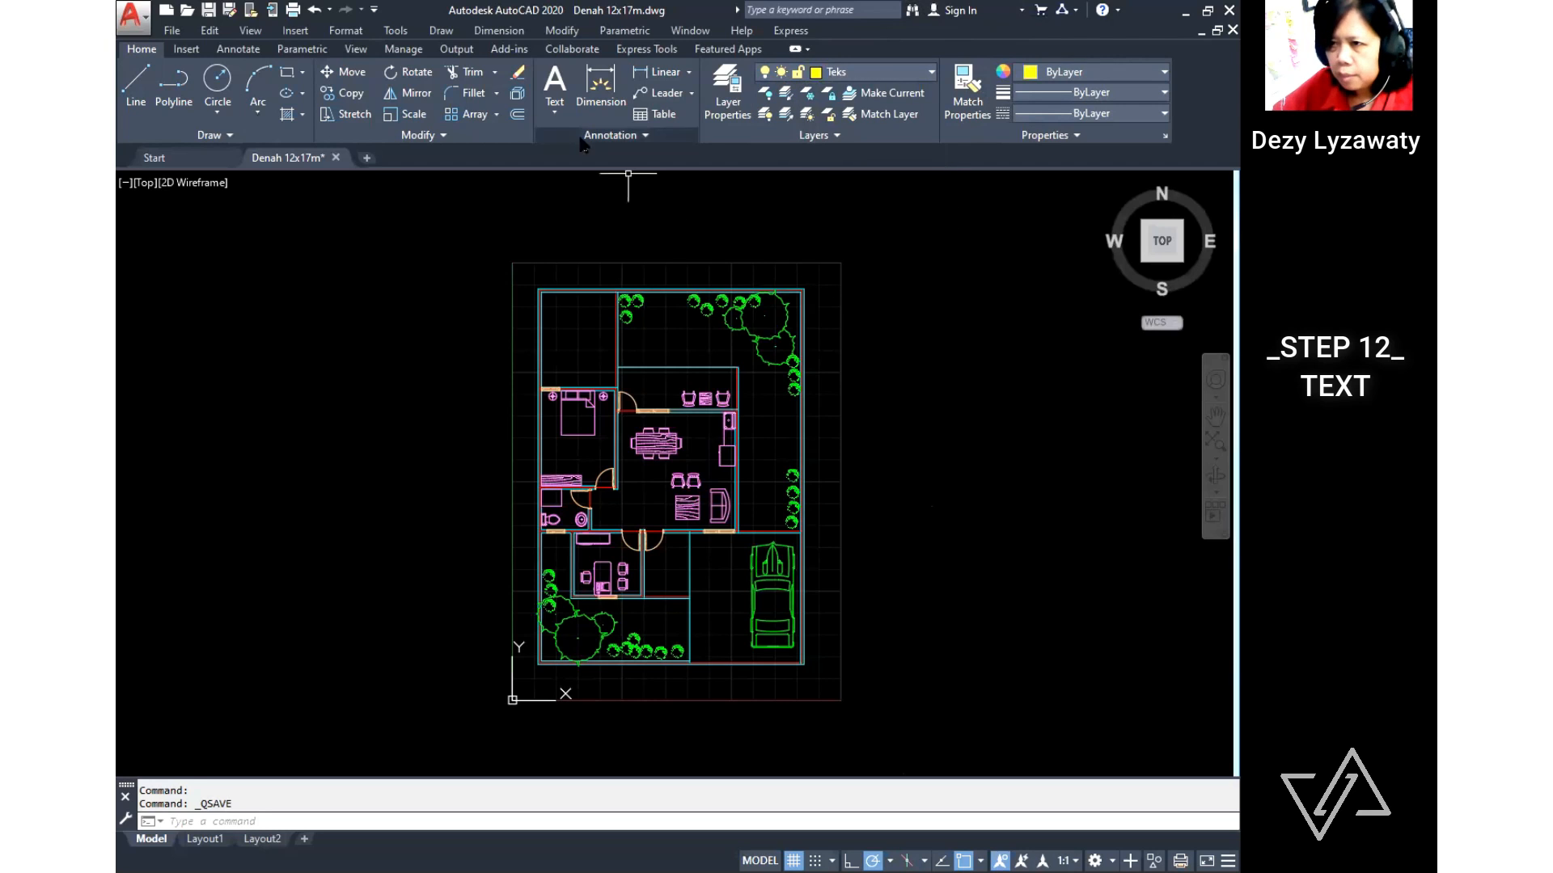
pyautogui.click(444, 31)
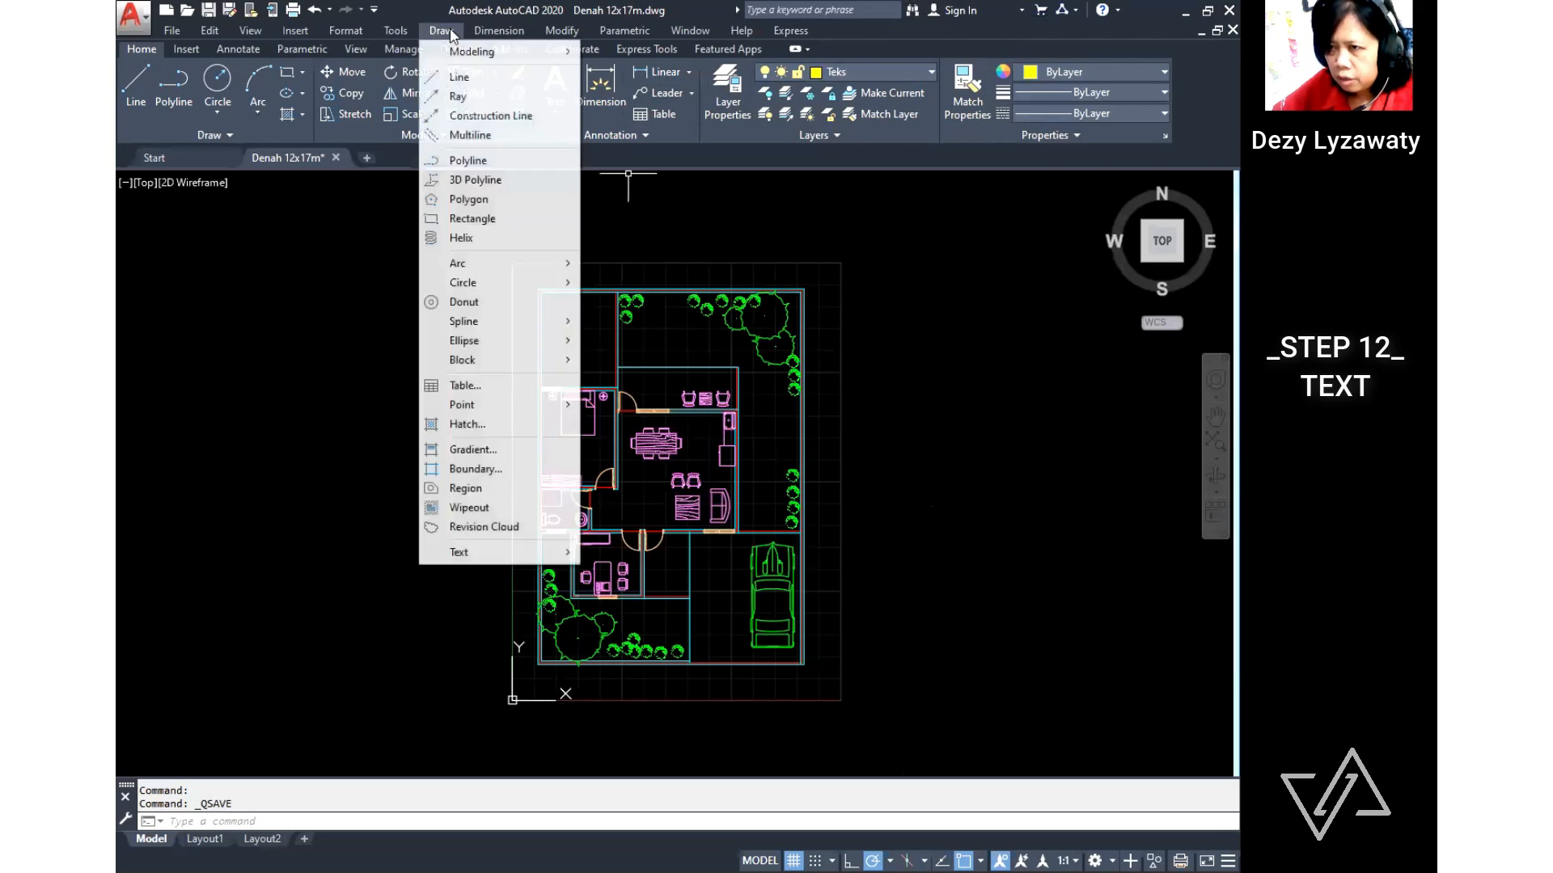
pyautogui.click(542, 558)
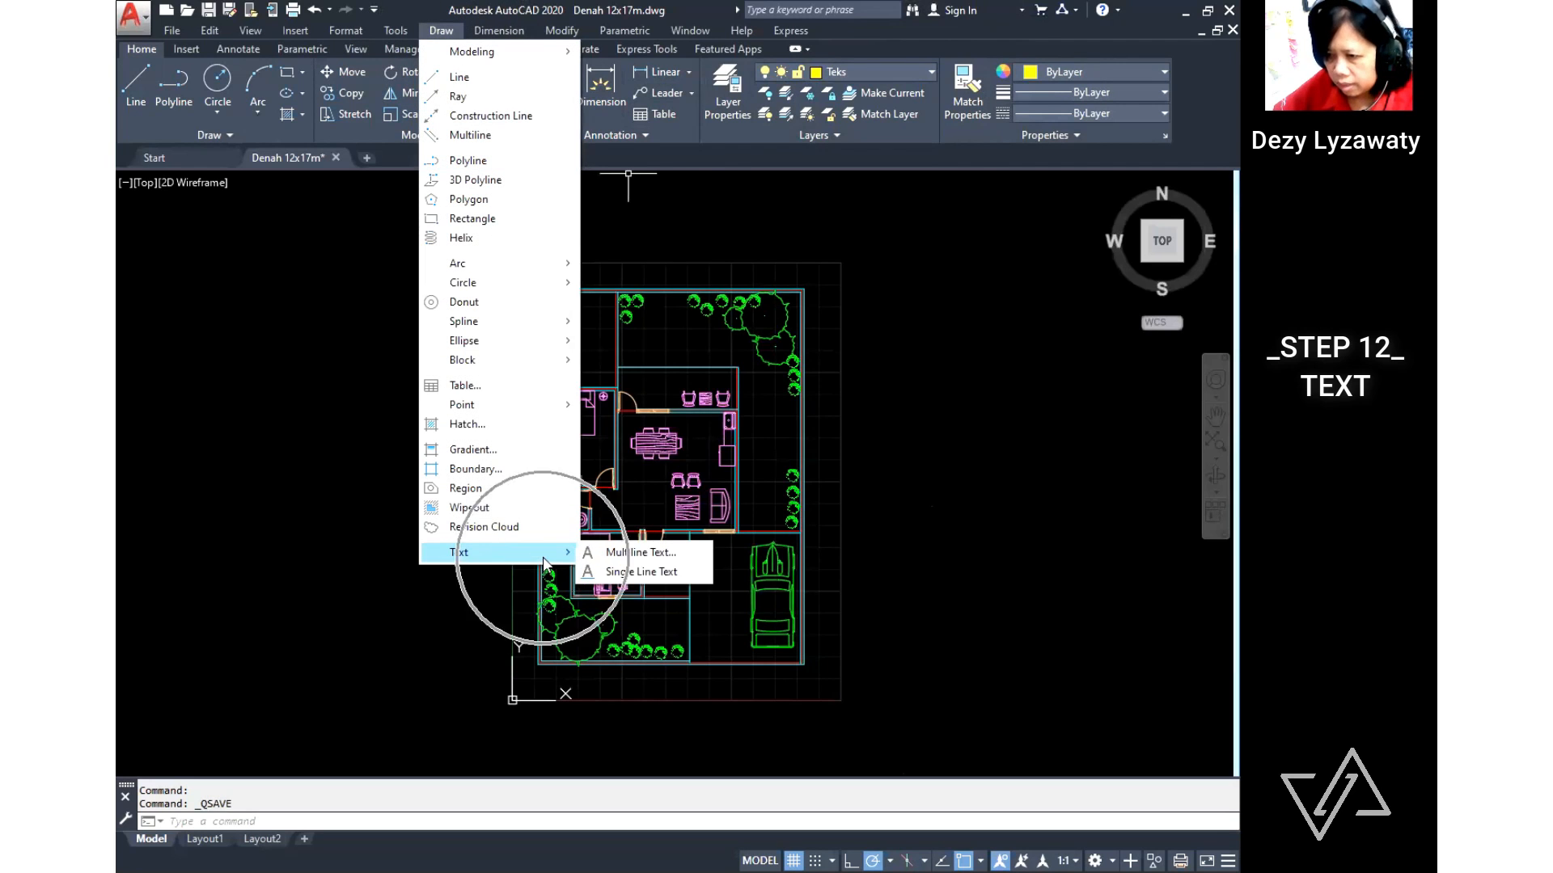
pyautogui.click(641, 571)
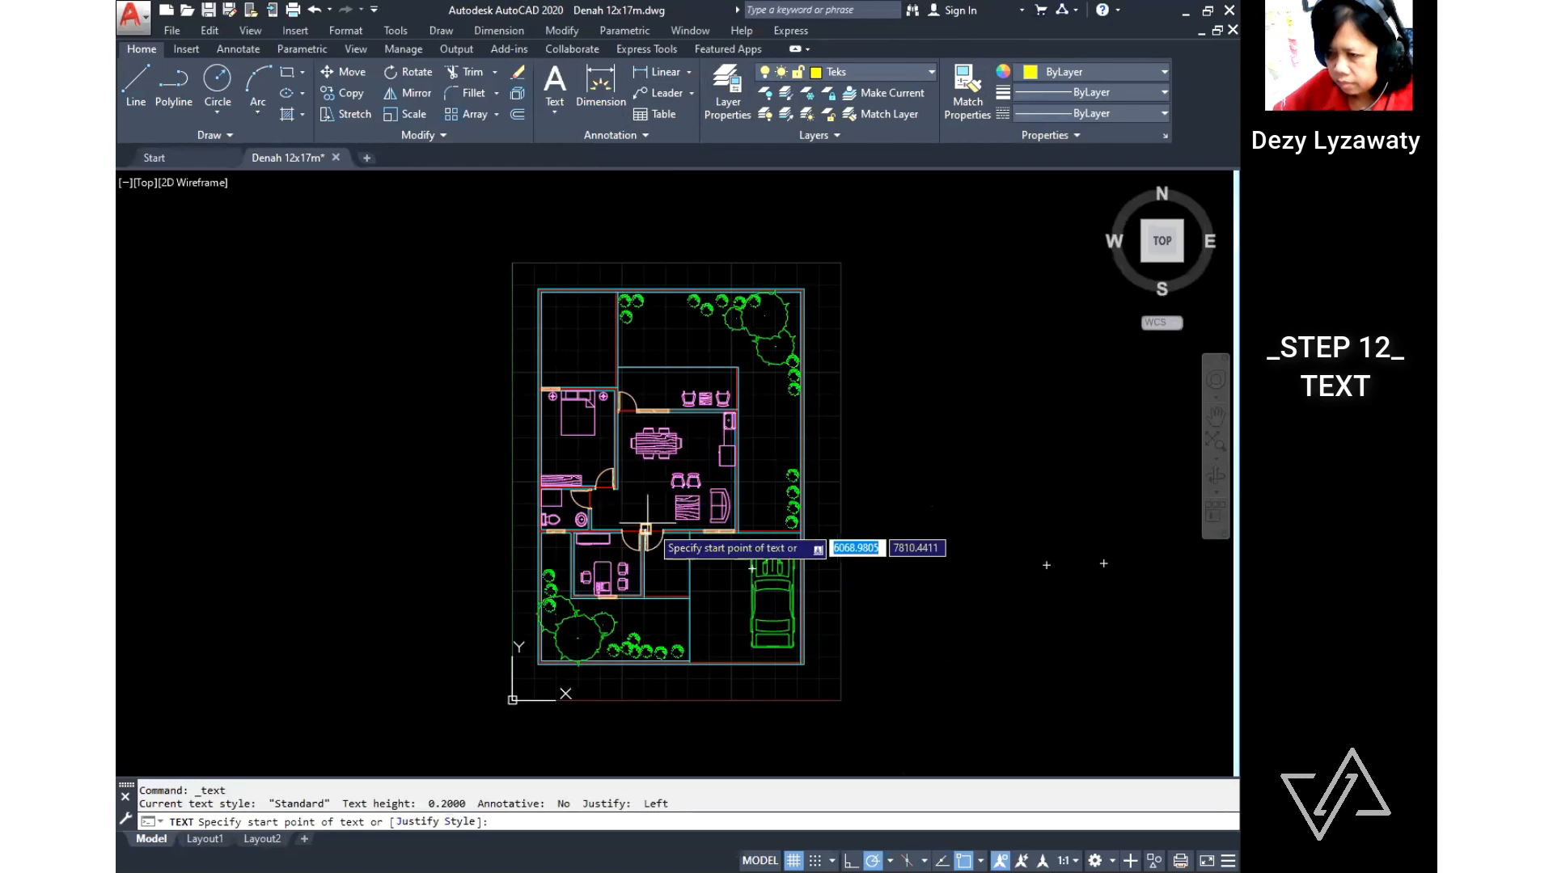
pyautogui.scroll(4, 591, 334)
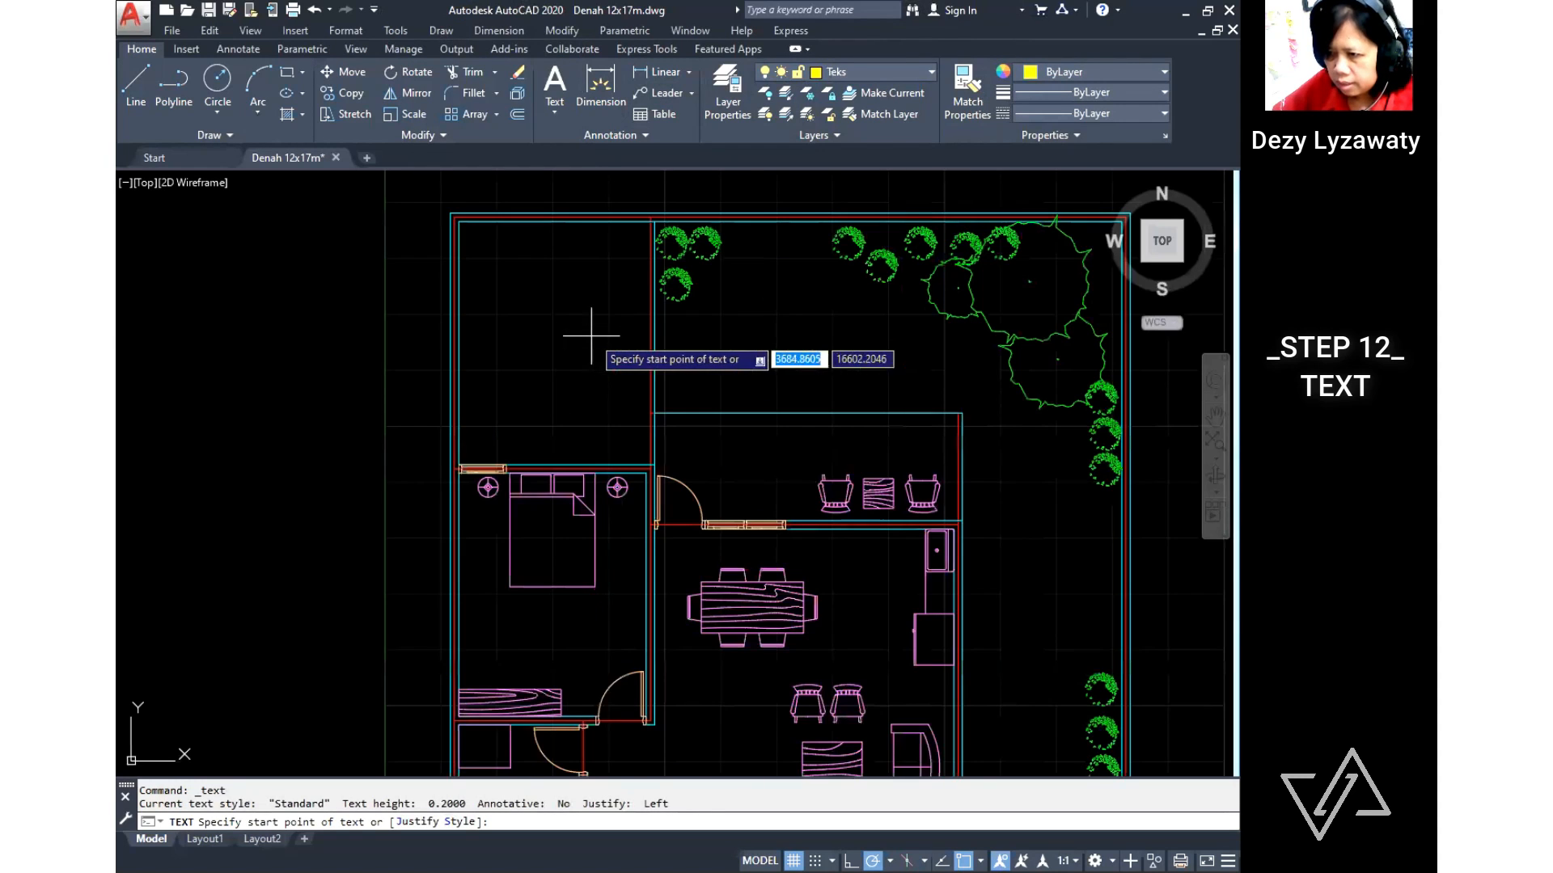
pyautogui.click(527, 329)
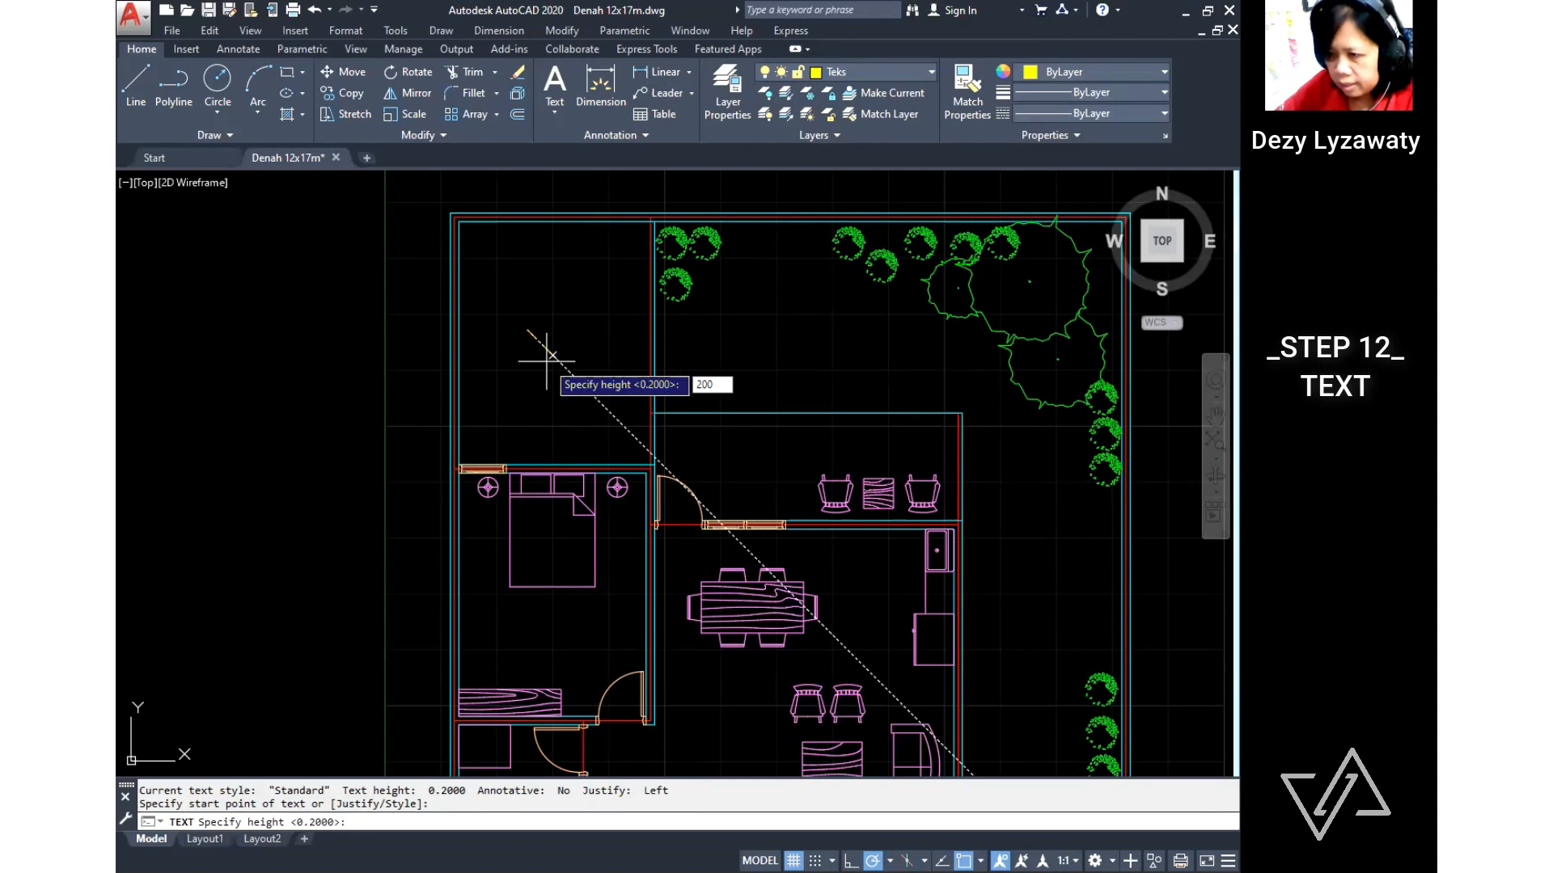
pyautogui.press('Return')
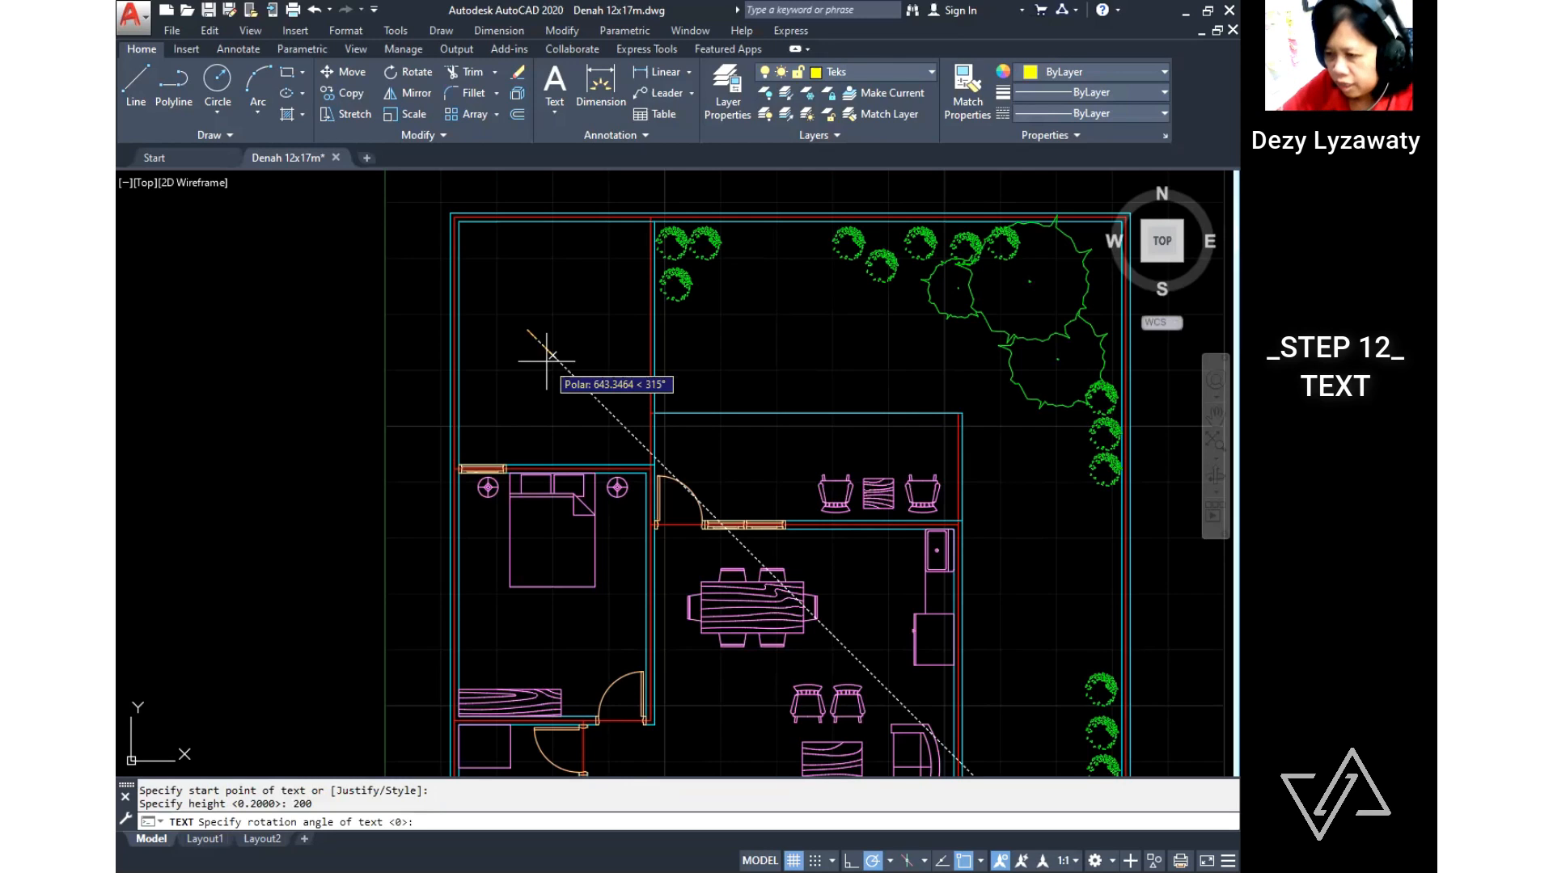
pyautogui.press('Return')
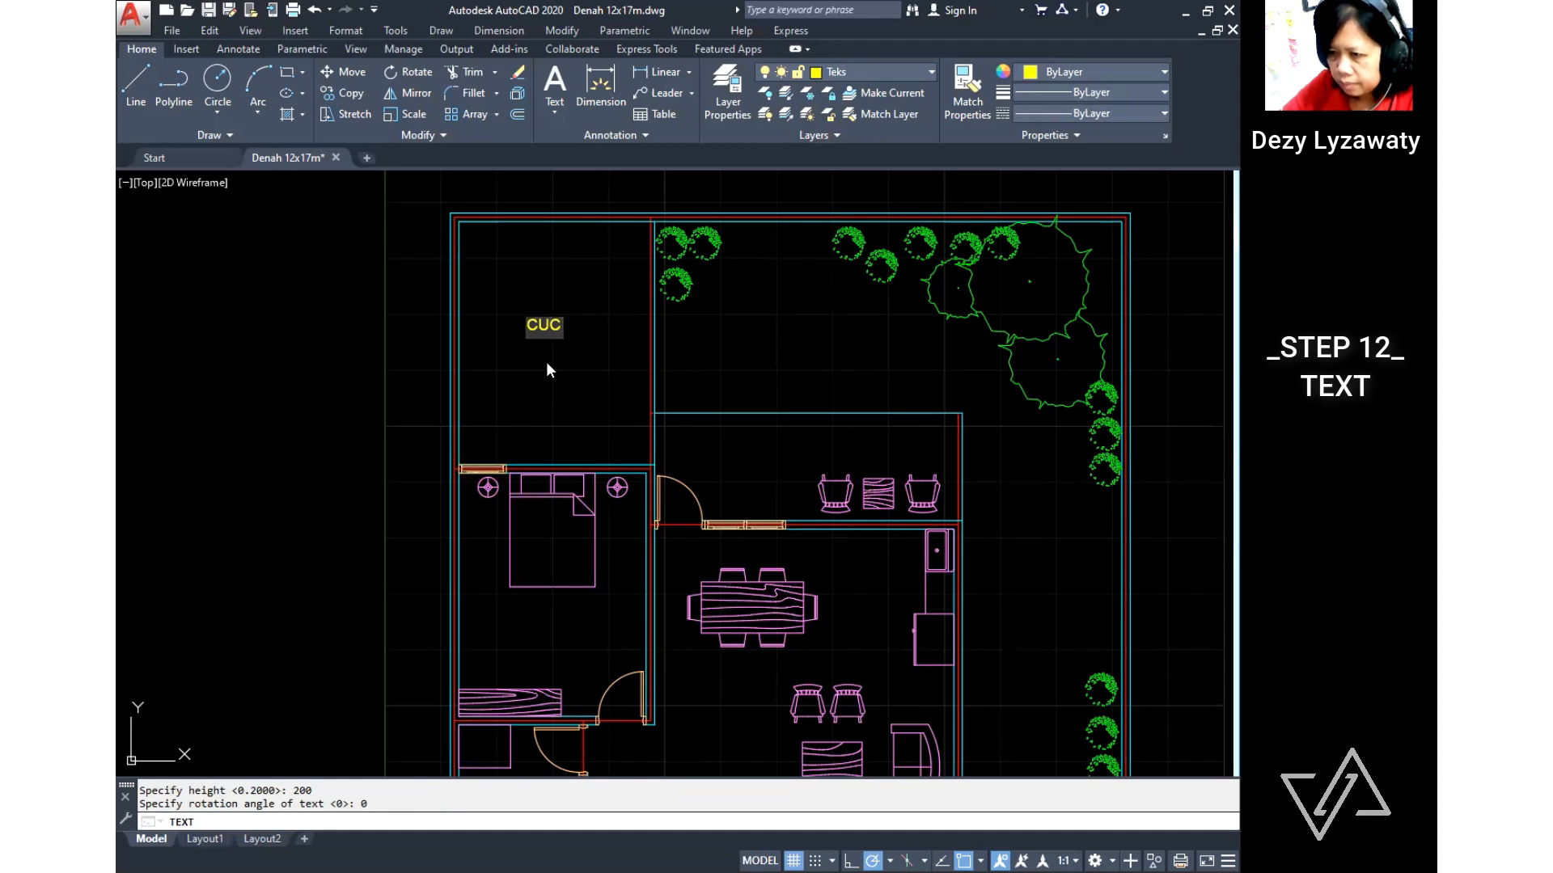
pyautogui.write('JEMUR')
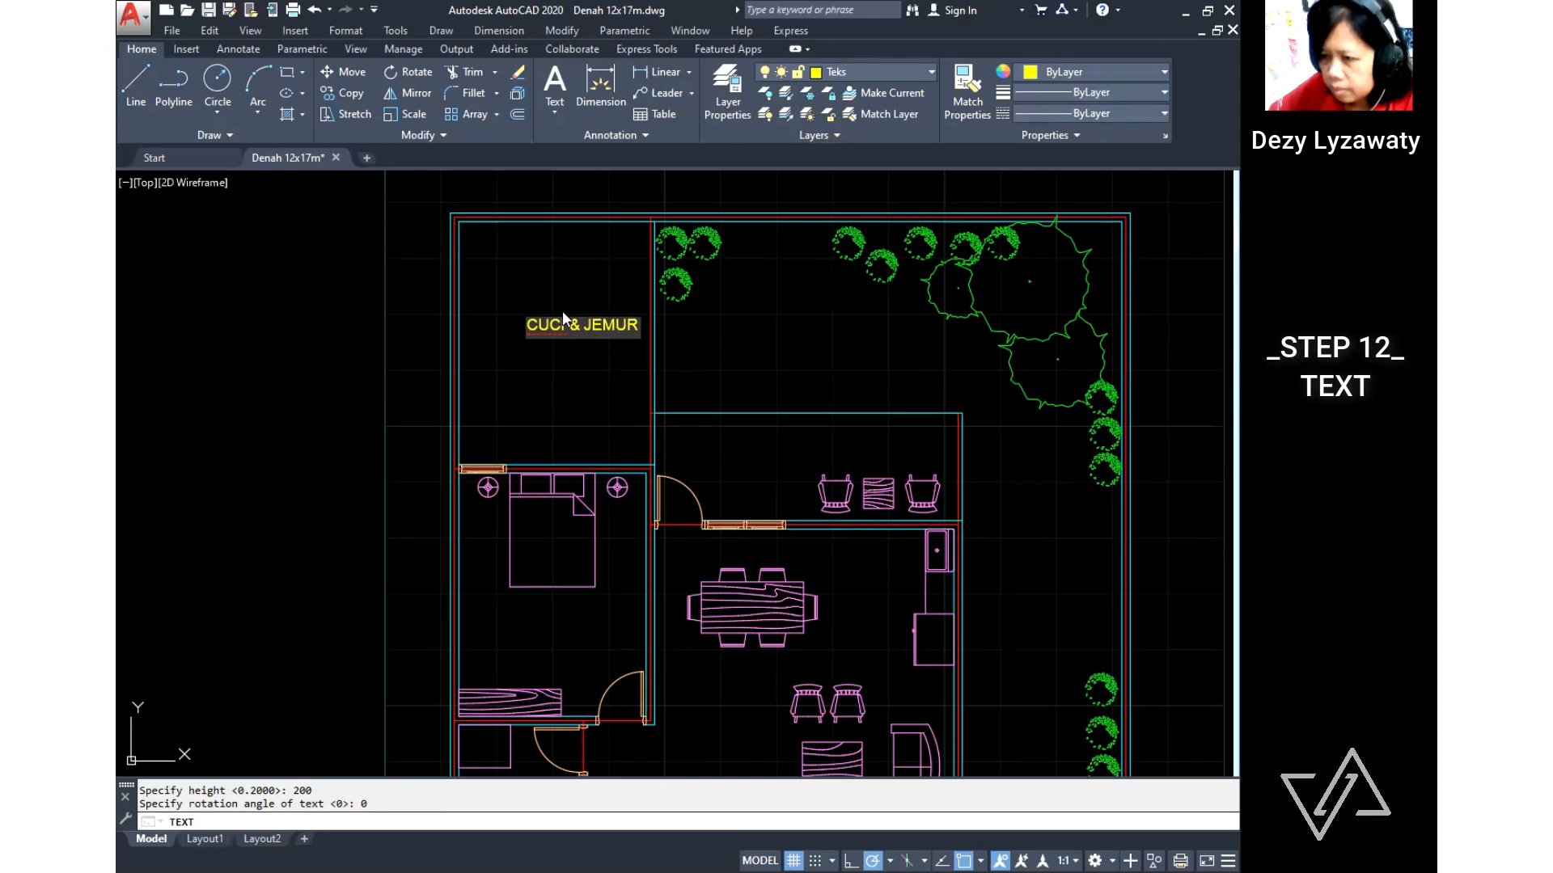
pyautogui.press('Return')
pyautogui.press('Escape')
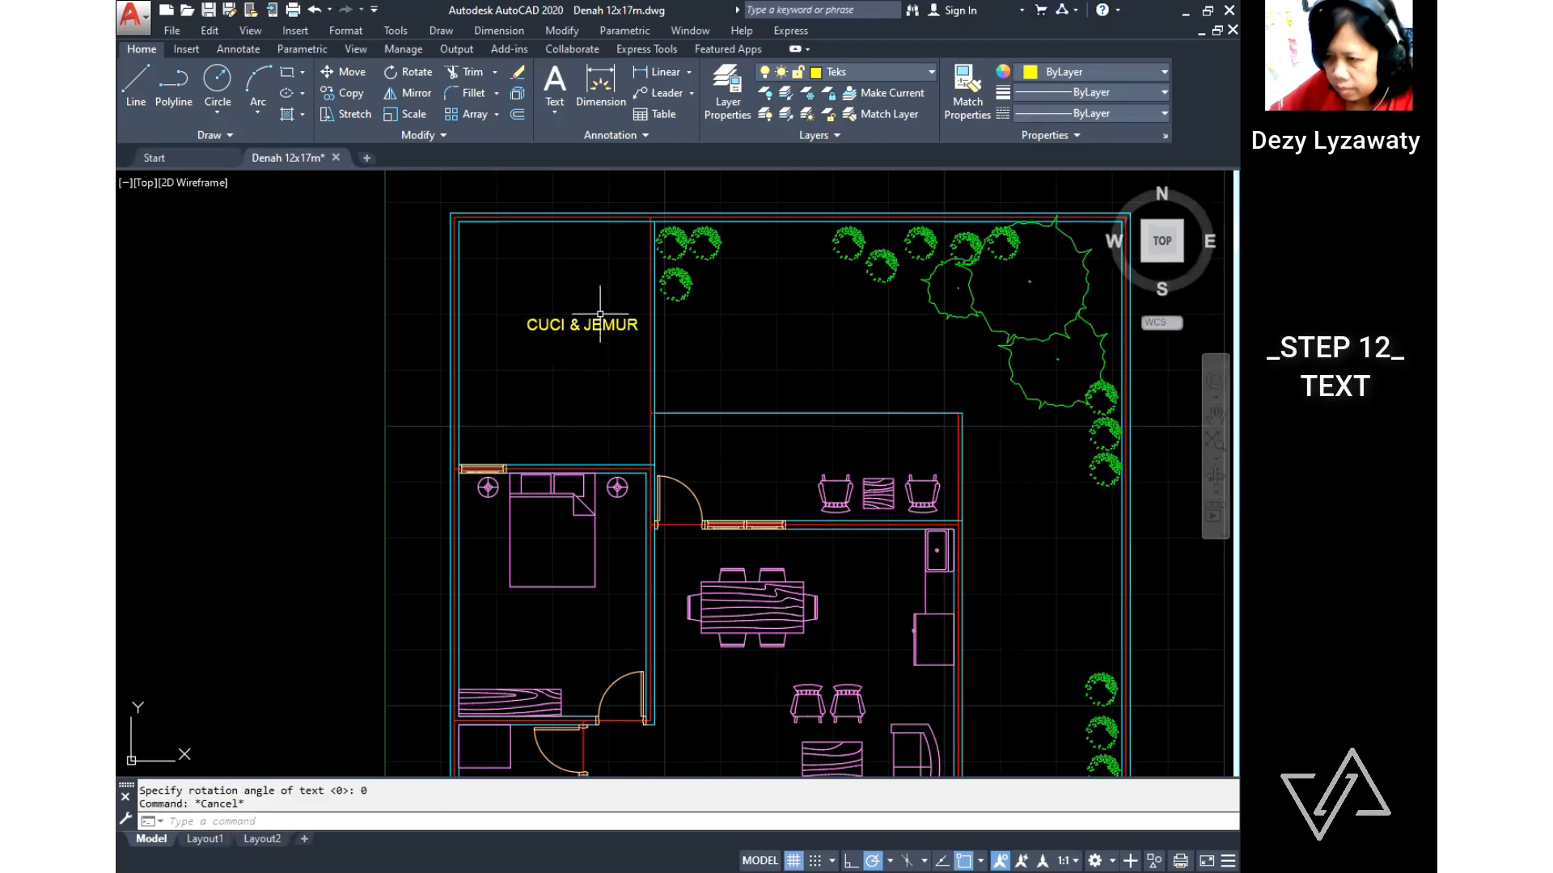
# Step: Move the "CUCI & JEMUR" label slightly left so it sits centred between the room's side walls
pyautogui.press('Escape')
pyautogui.click(602, 328)
pyautogui.write('m')
pyautogui.press('Return')
pyautogui.click(610, 363)
pyautogui.click(592, 380)
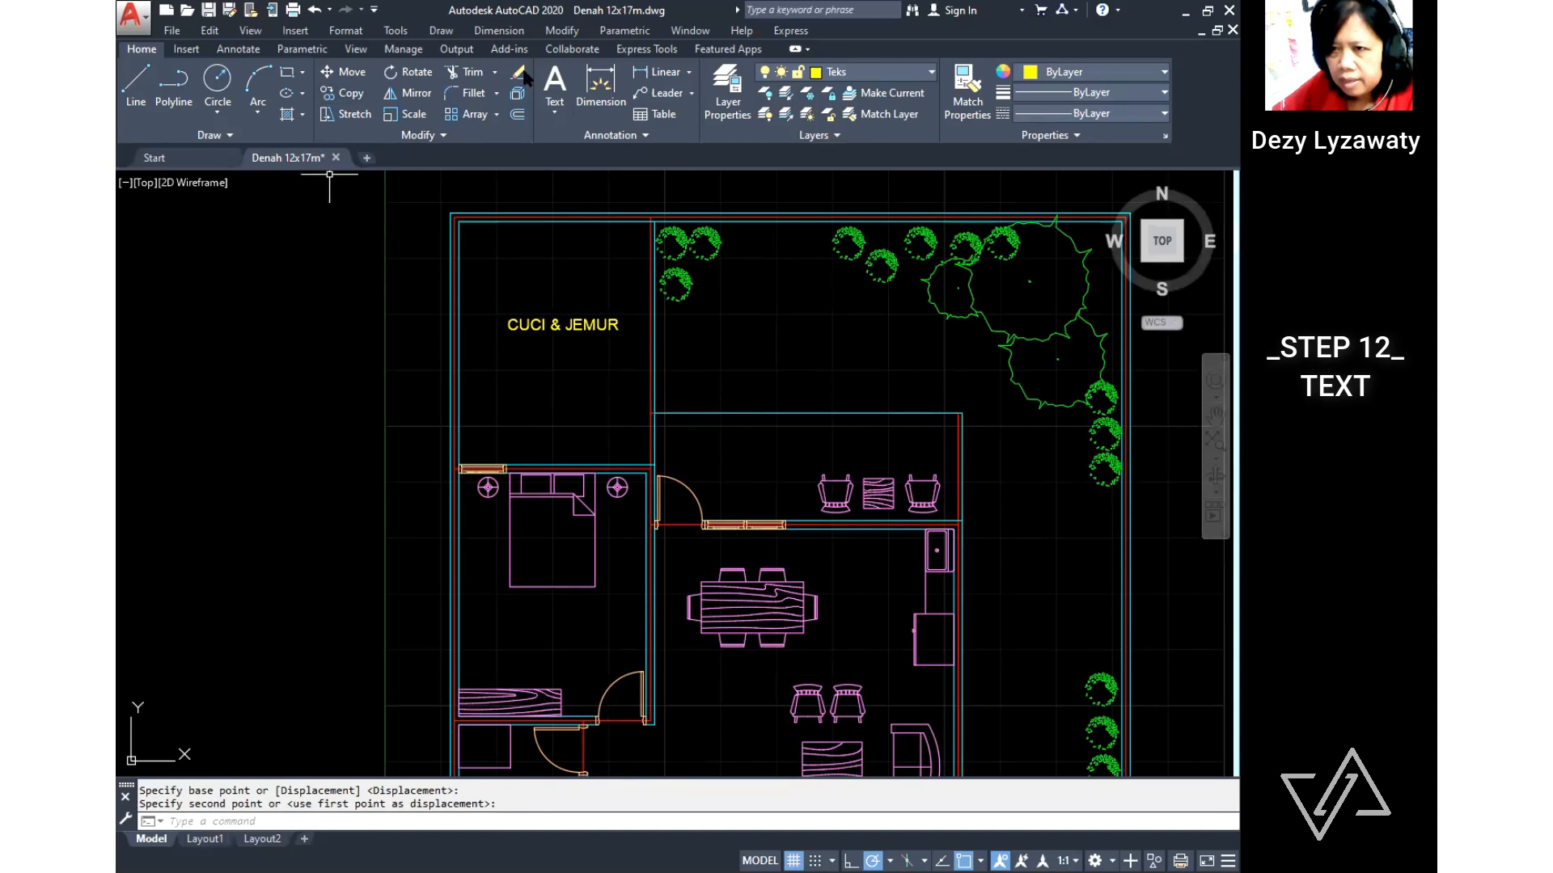
# Step: Add single-line text "-0.10" just below the "CUCI & JEMUR" label, with height 200 and rotation 0
pyautogui.click(437, 30)
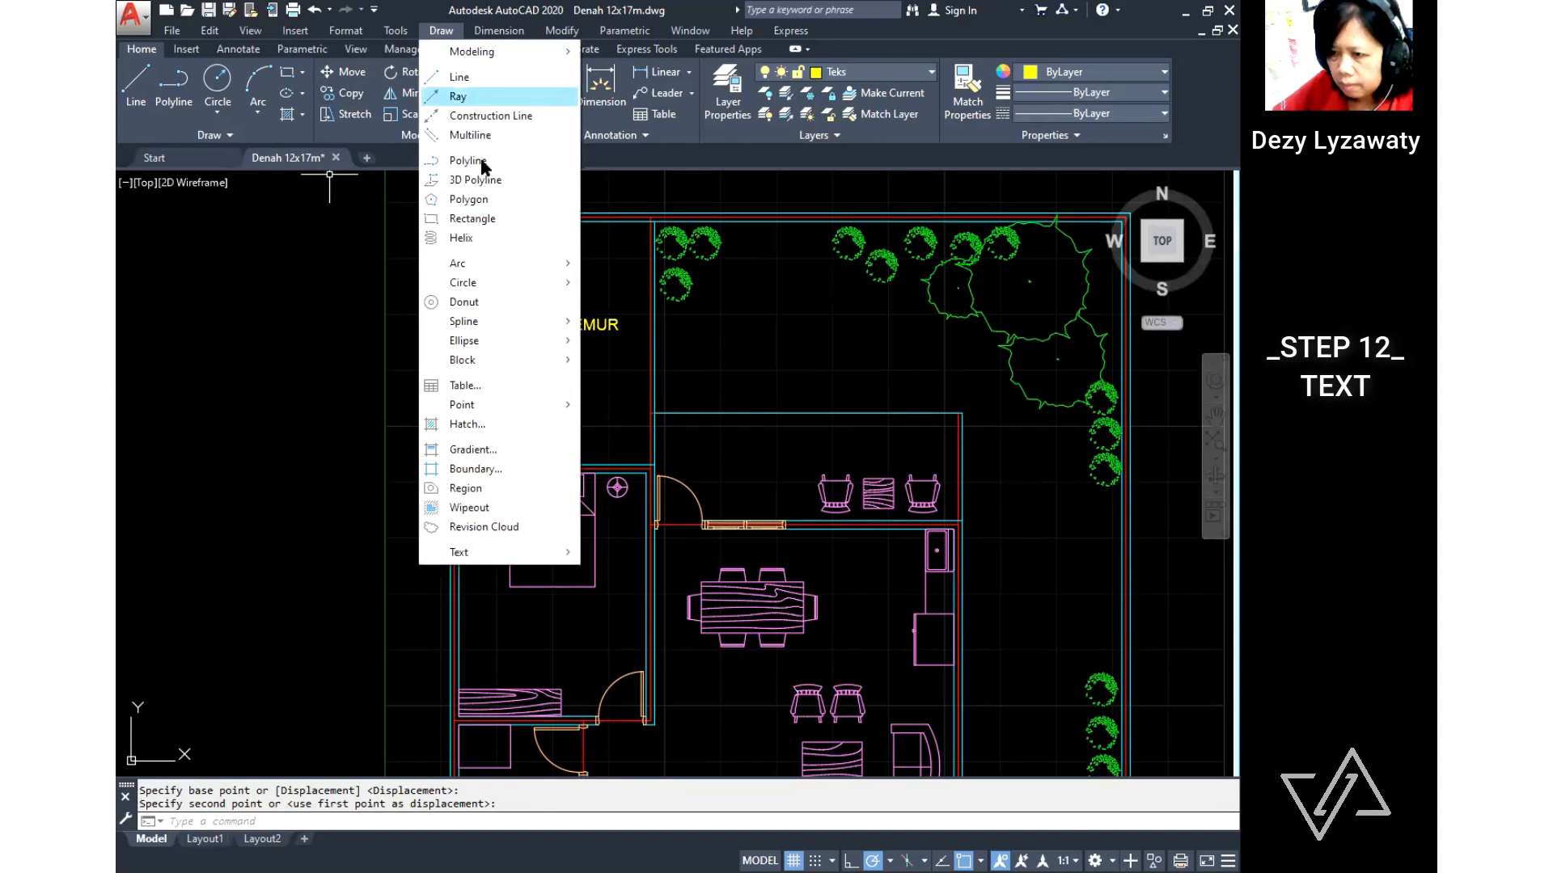
pyautogui.click(501, 558)
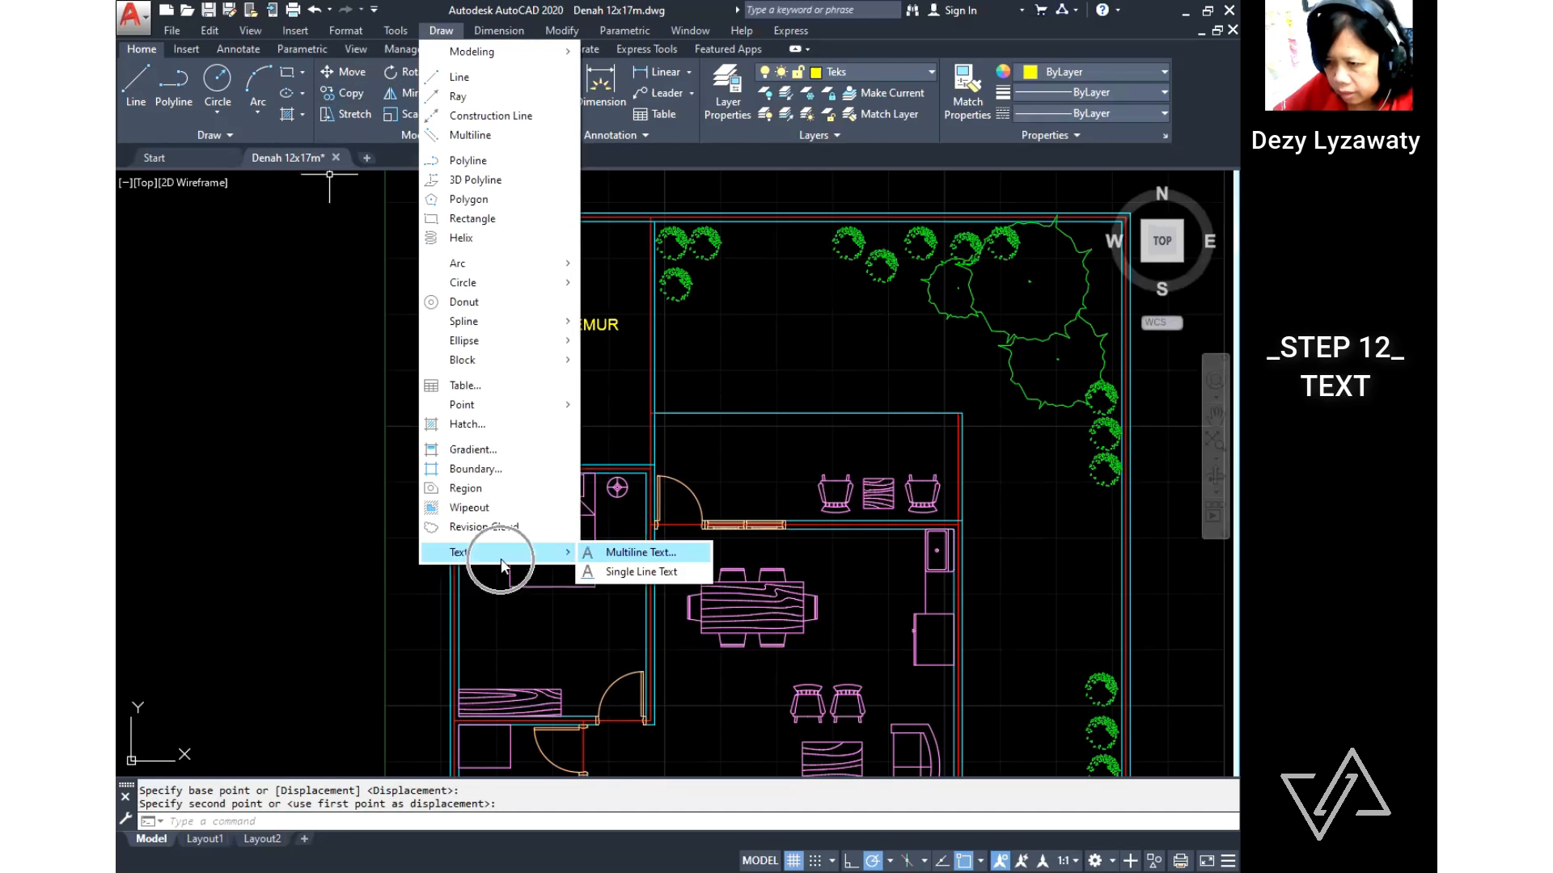
pyautogui.click(651, 572)
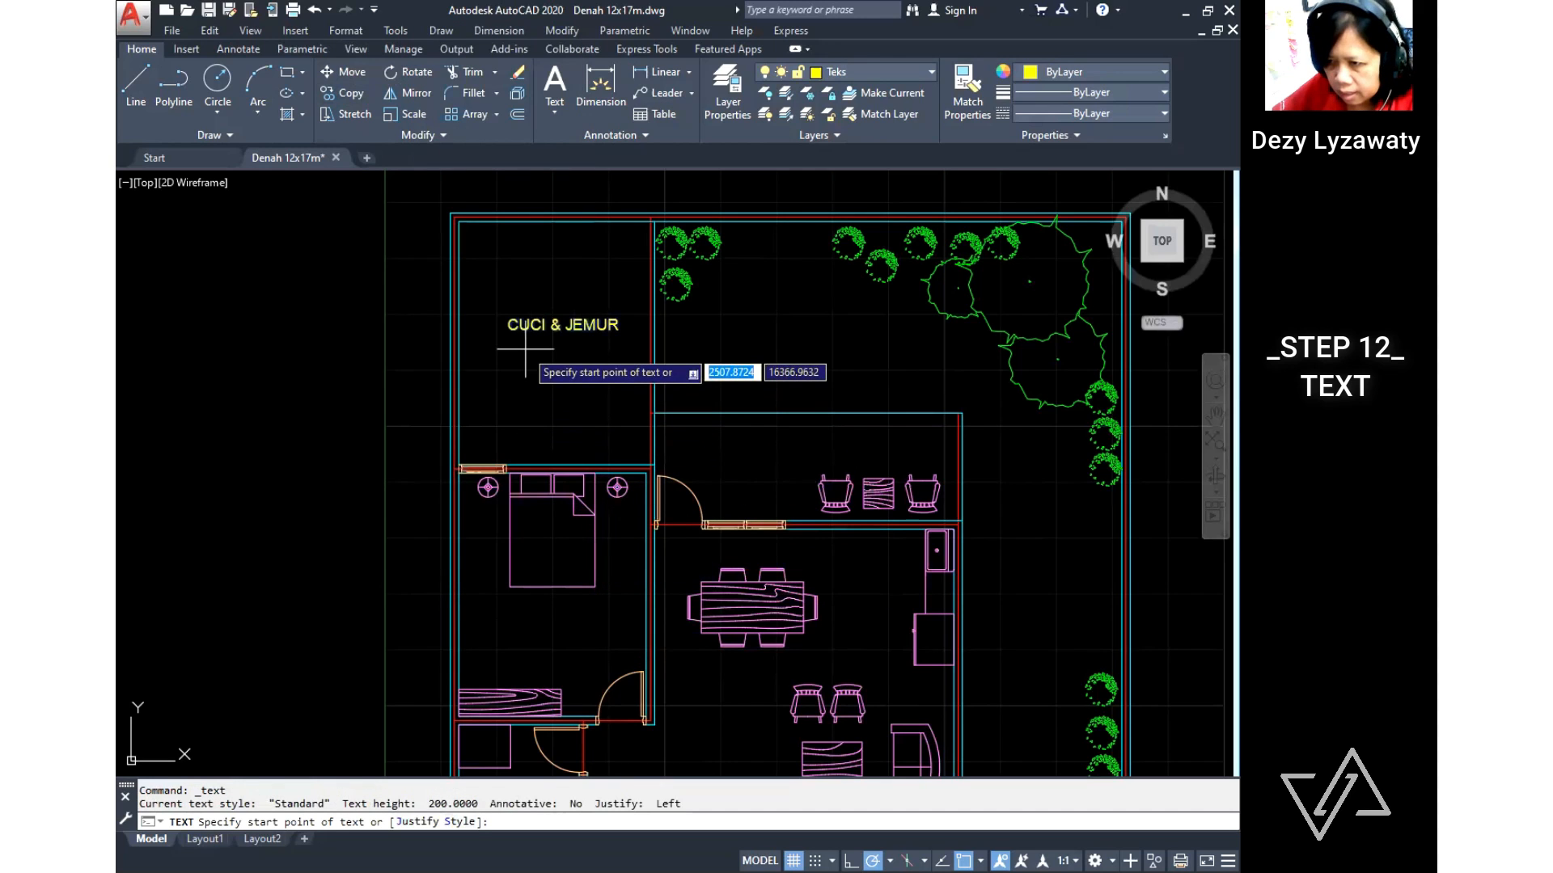
pyautogui.click(526, 349)
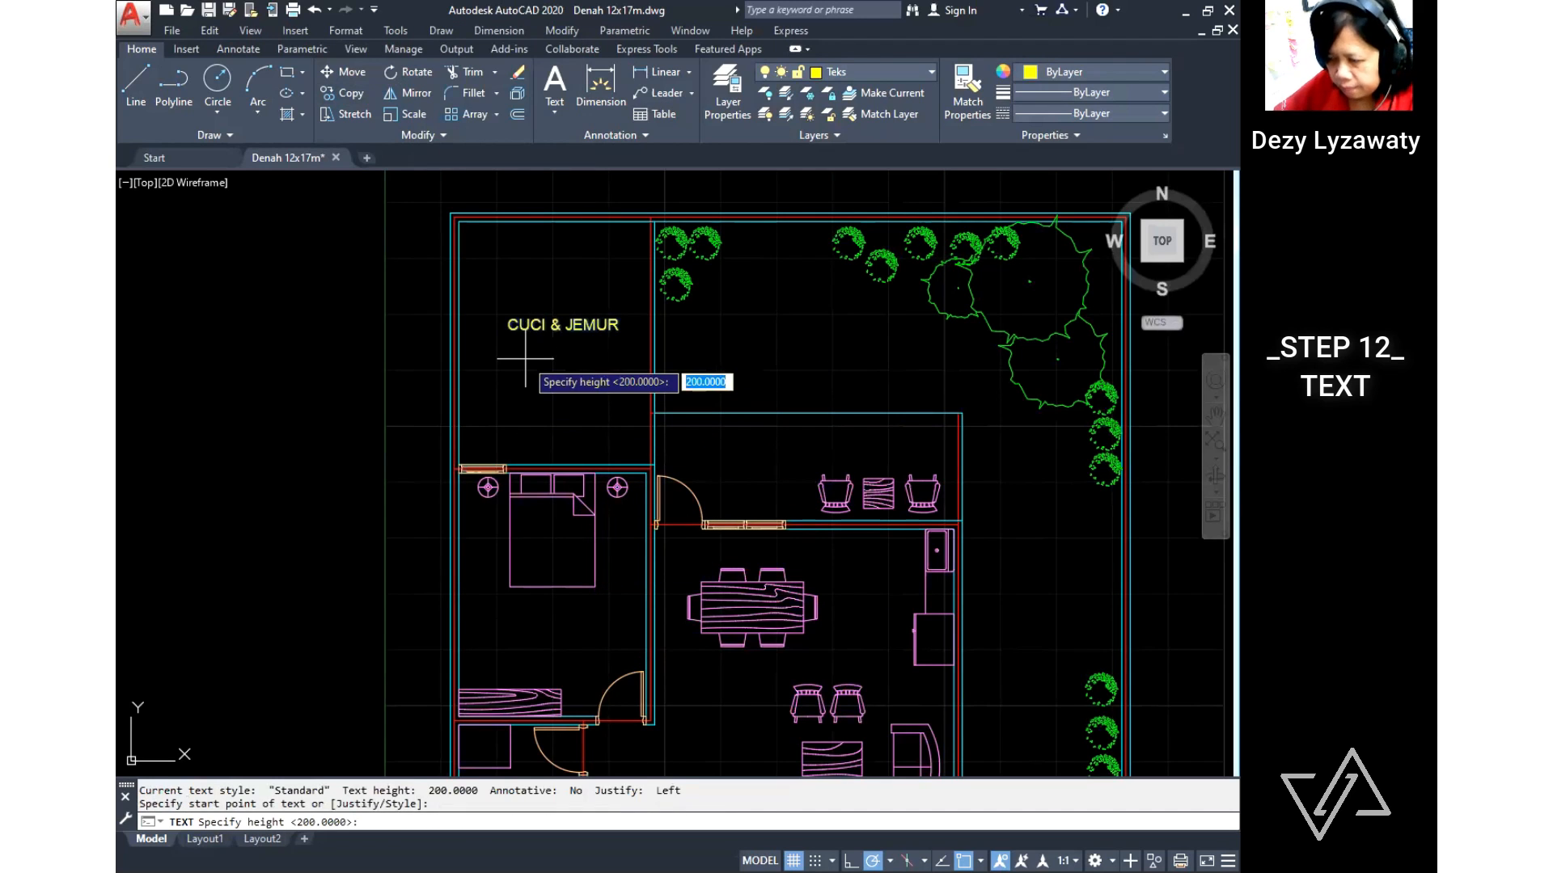
pyautogui.write('200')
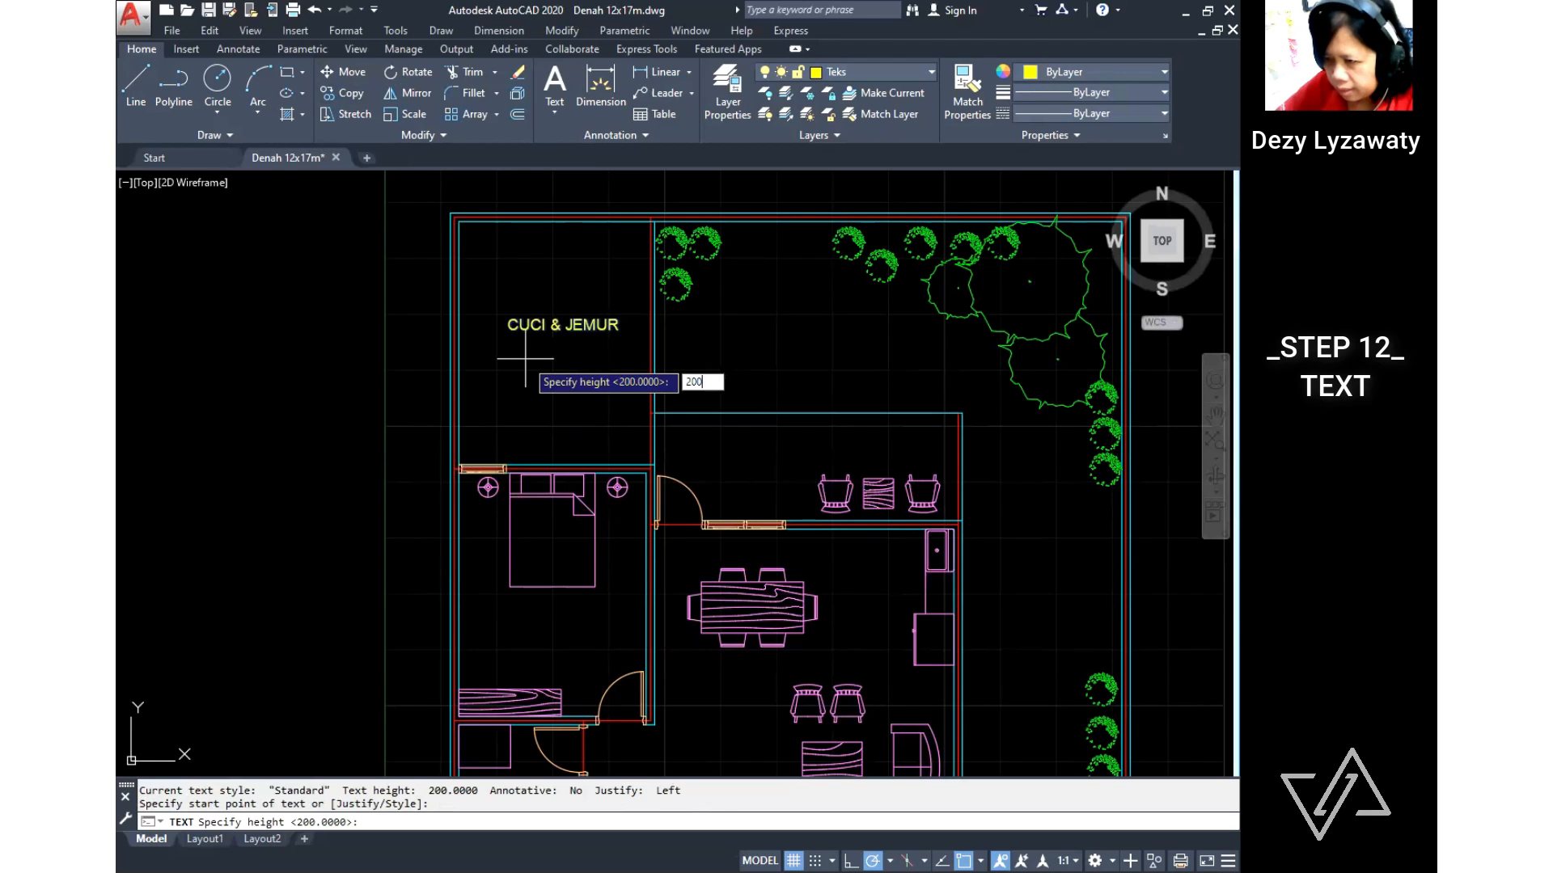
pyautogui.press('Return')
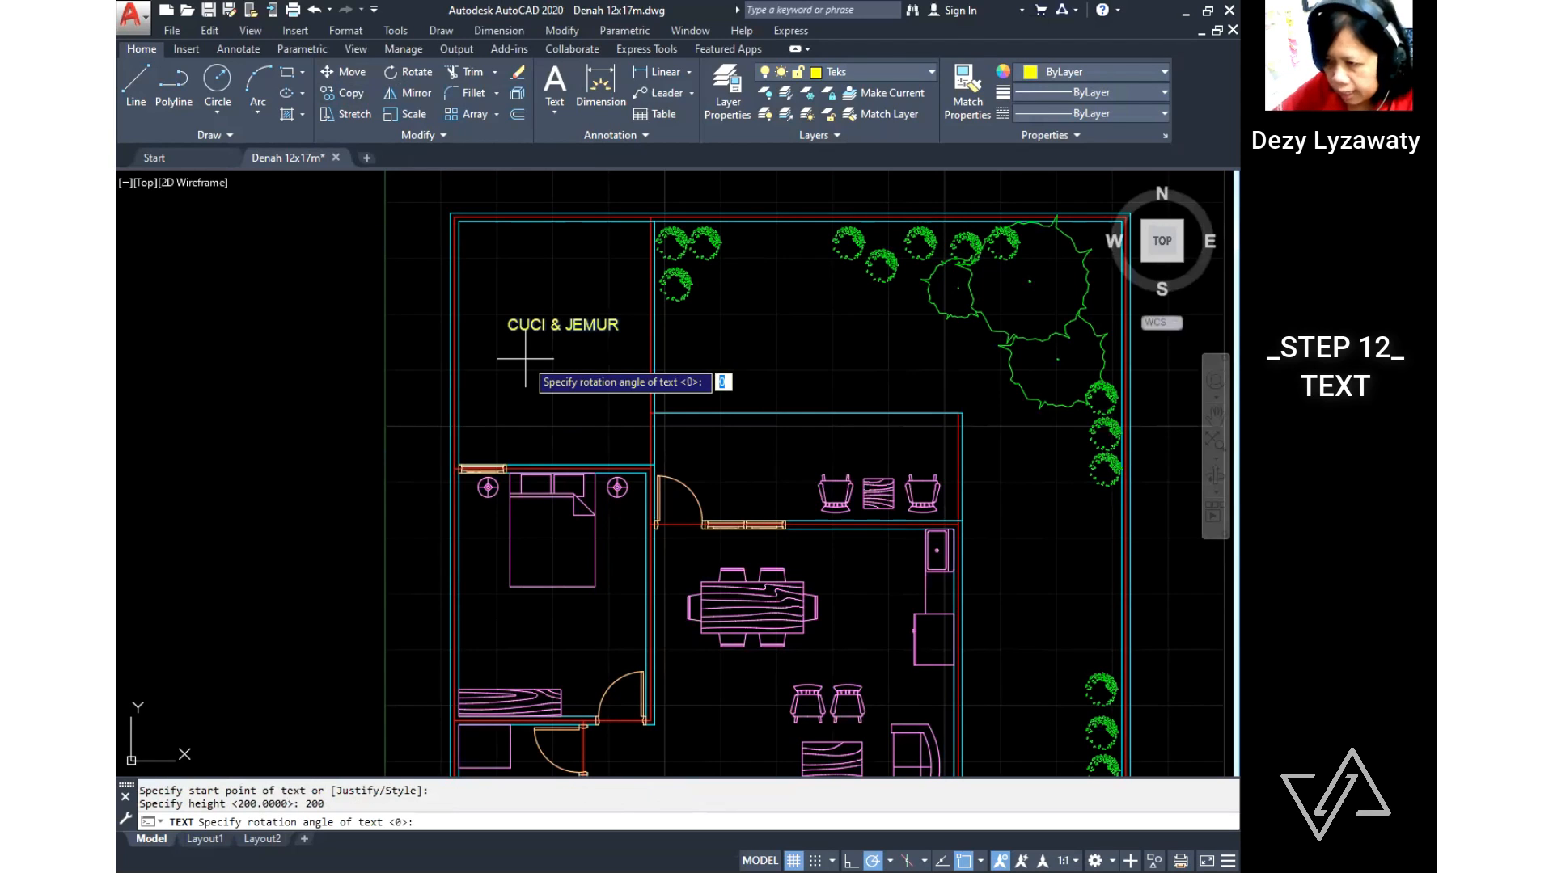
pyautogui.press('Return')
pyautogui.write('0')
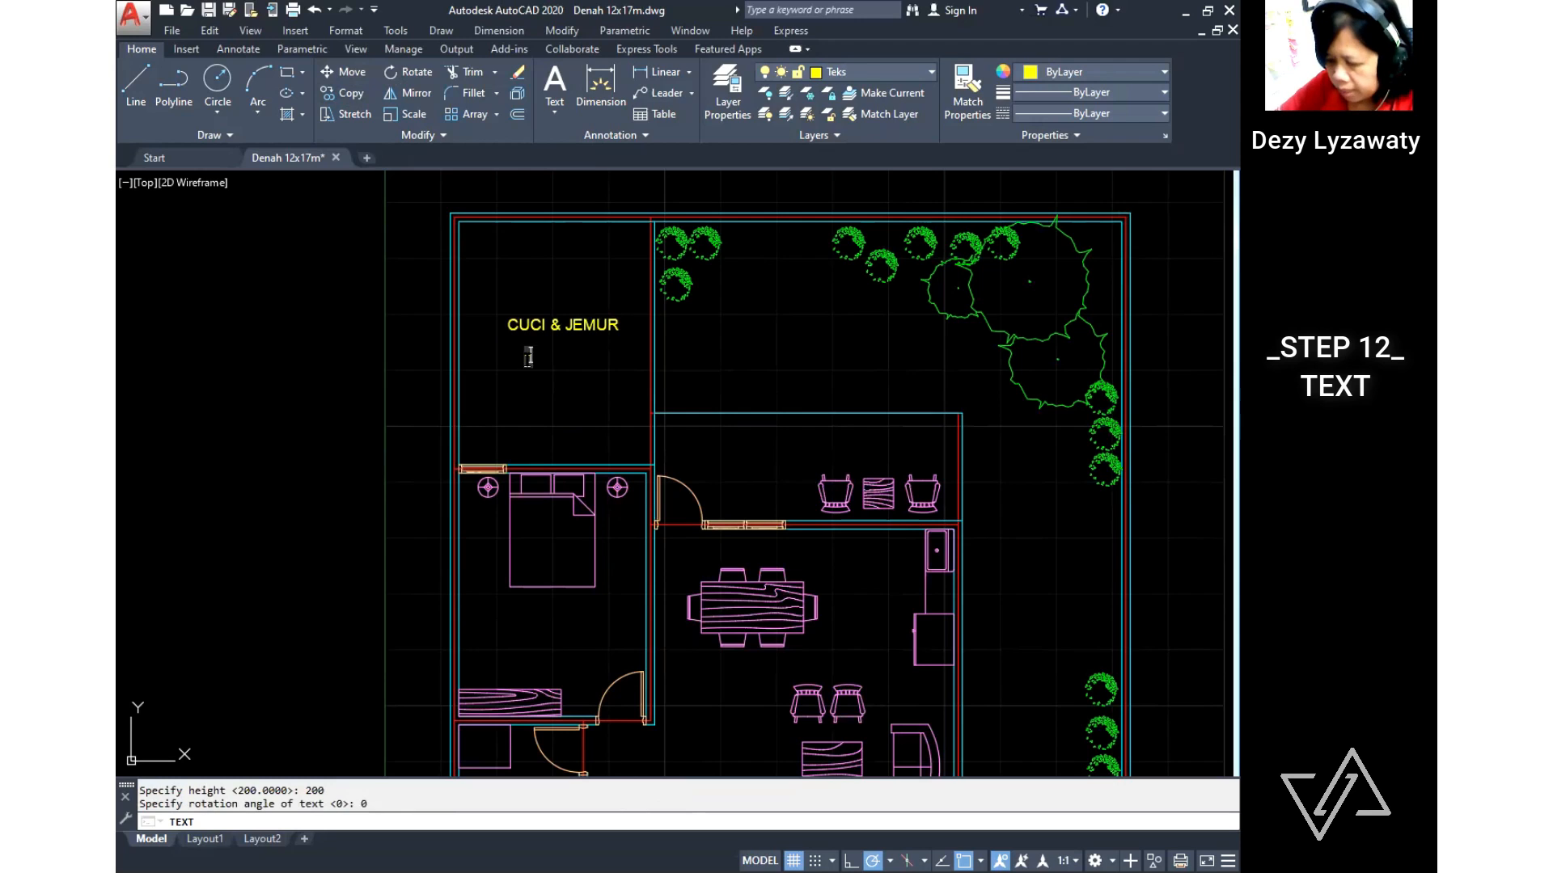
pyautogui.write('.')
pyautogui.write('10')
pyautogui.write('-')
pyautogui.press('Return')
pyautogui.press('Return')
# Step: Move the "-0.10" level text horizontally to the right to centre it under the "CUCI & JEMUR" label
pyautogui.scroll(2, 609, 339)
pyautogui.press('Escape')
pyautogui.click(527, 419)
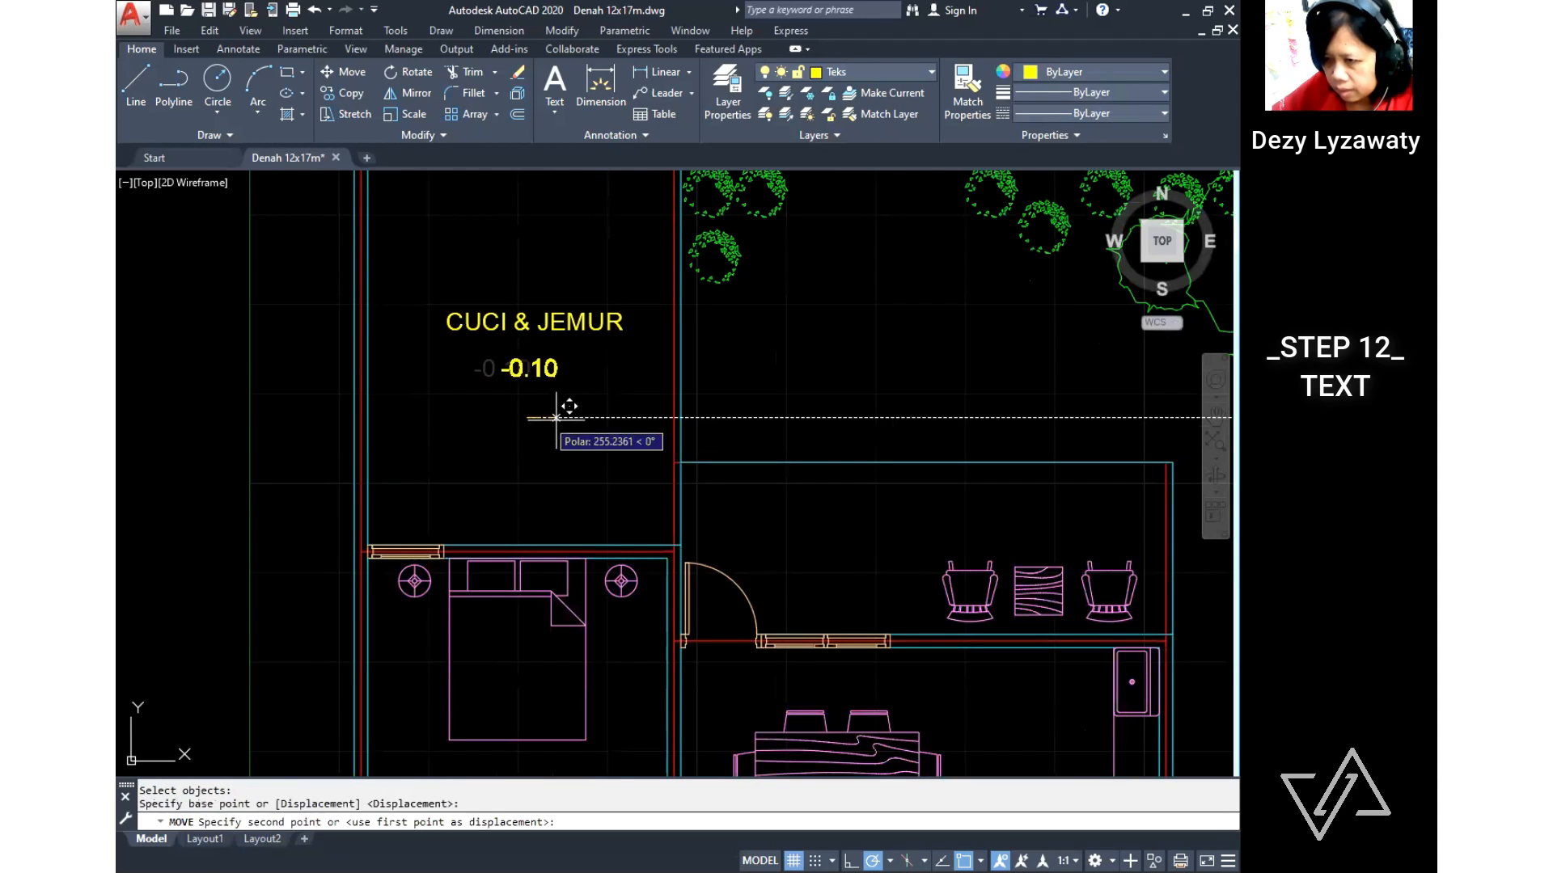
pyautogui.click(552, 419)
# Step: Add two lines of single-line text, "TAMAN" and "-0.20", in the back garden at height 200 and rotation 0
pyautogui.scroll(-2, 554, 355)
pyautogui.moveTo(688, 452); pyautogui.dragTo(648, 384, button='middle')
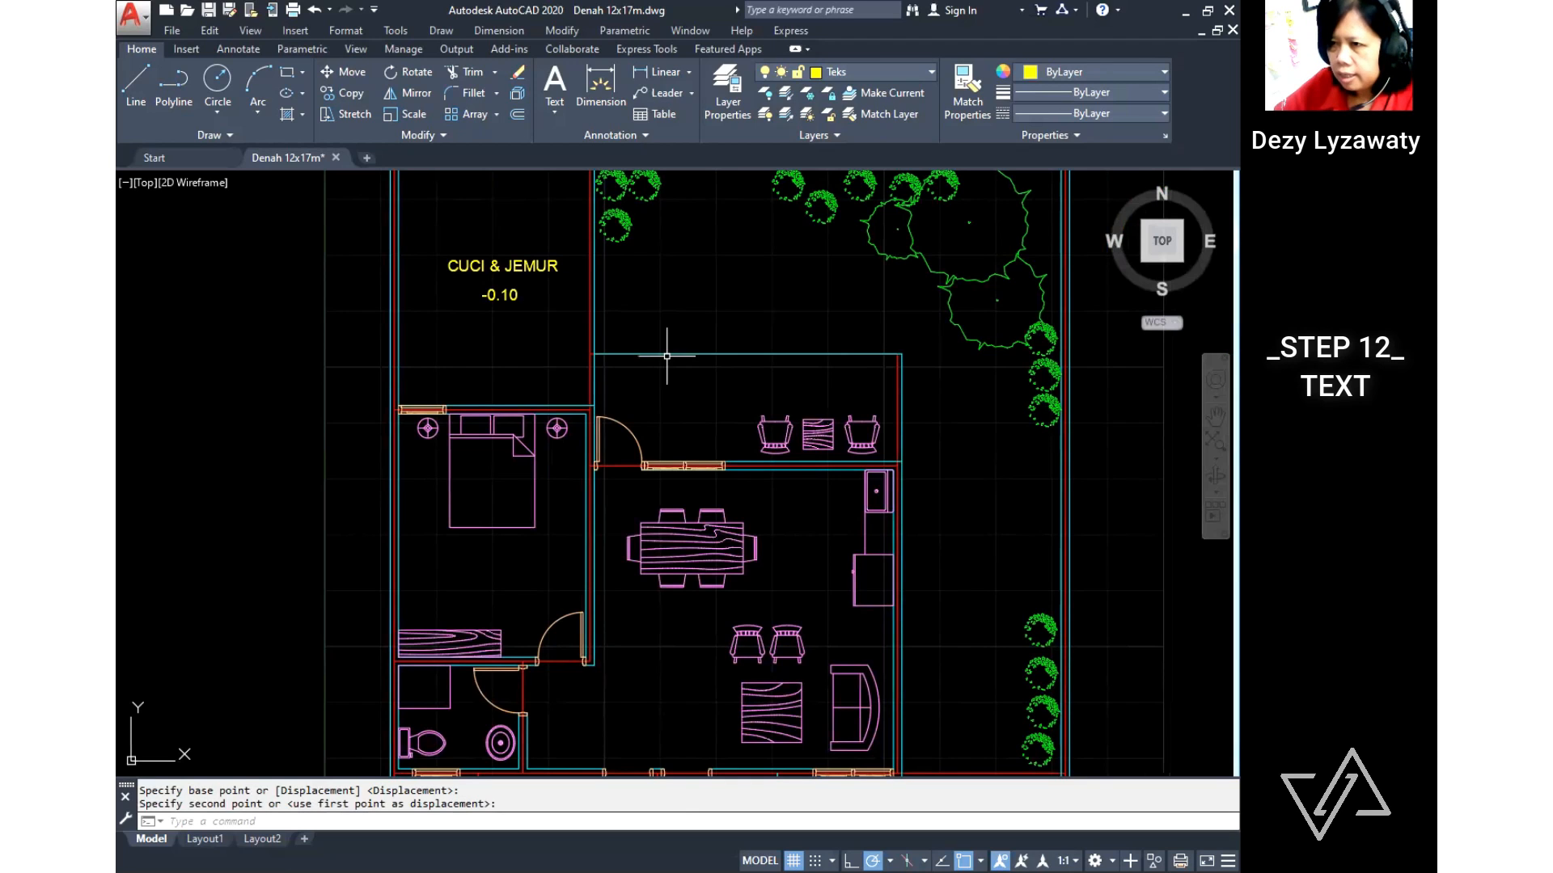
pyautogui.click(443, 33)
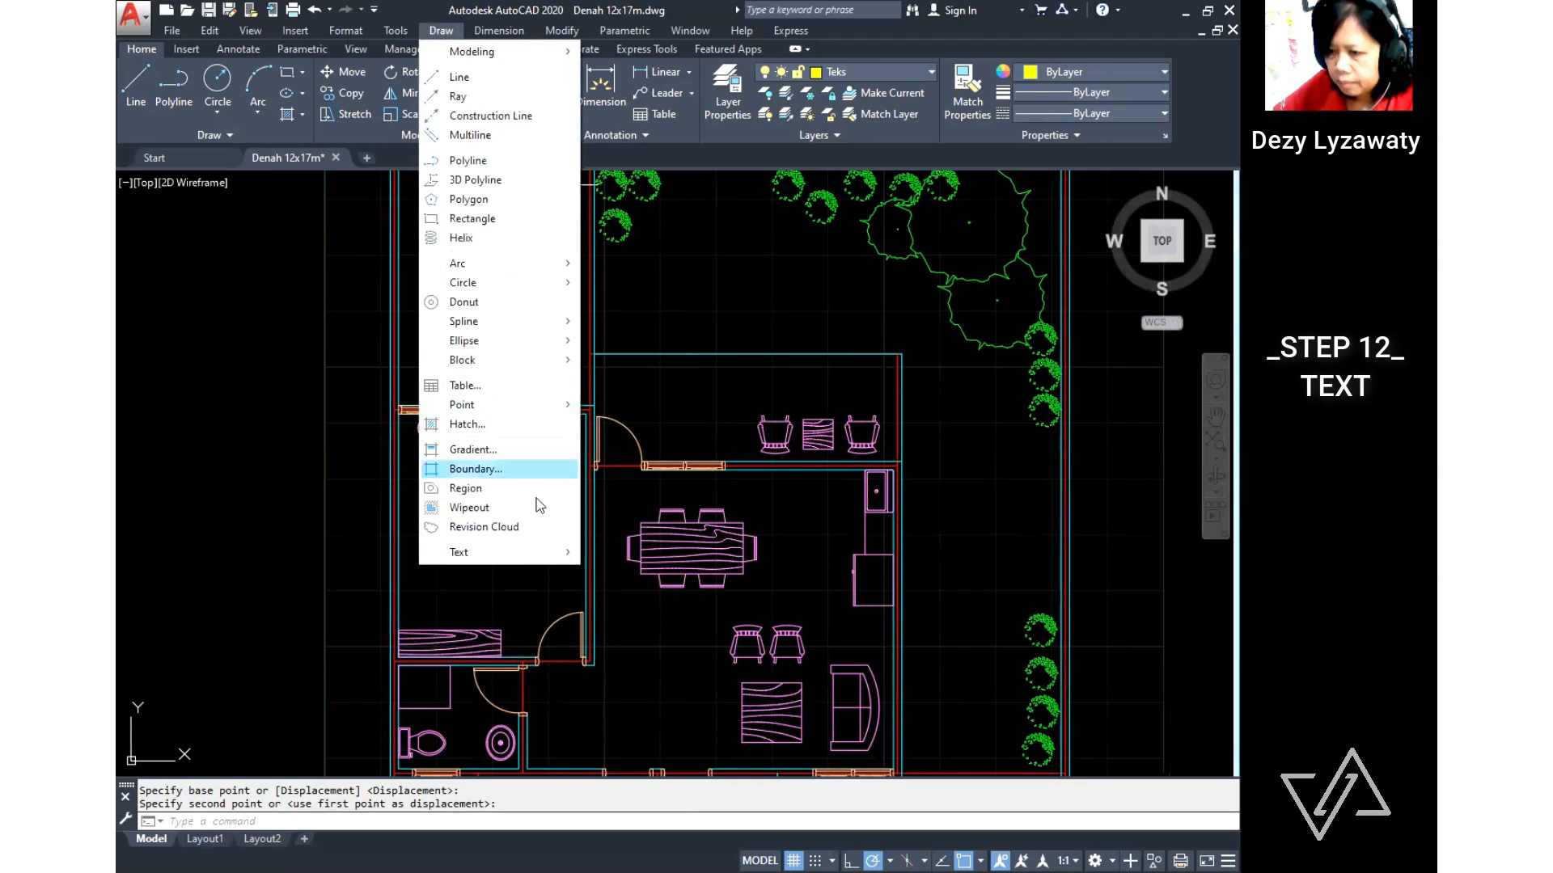
pyautogui.moveTo(555, 553)
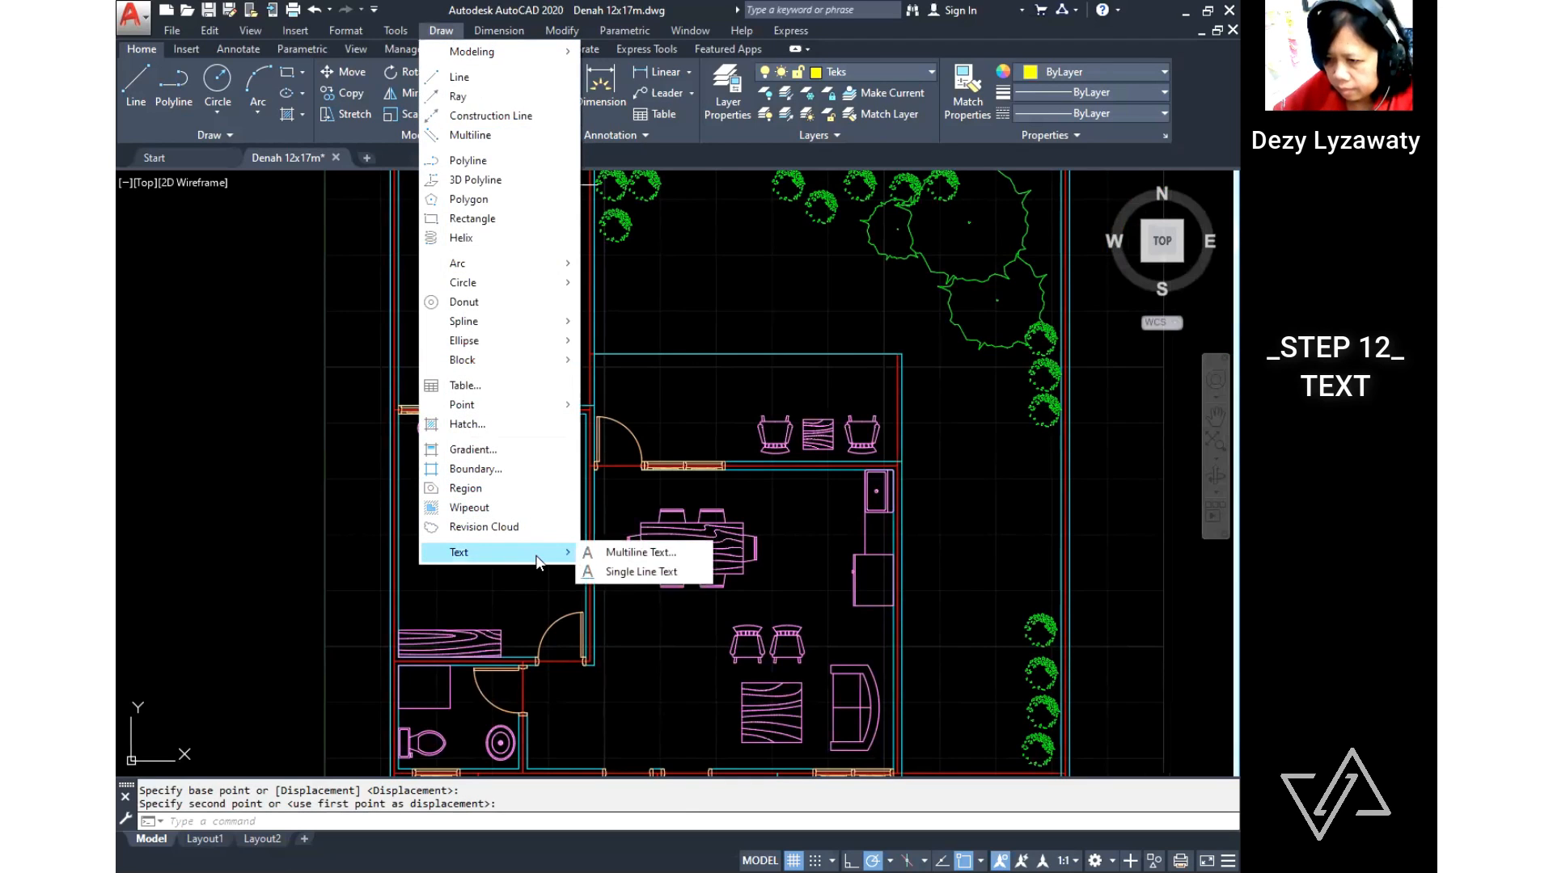
pyautogui.click(630, 571)
pyautogui.moveTo(749, 322); pyautogui.dragTo(634, 370, button='middle')
pyautogui.click(632, 326)
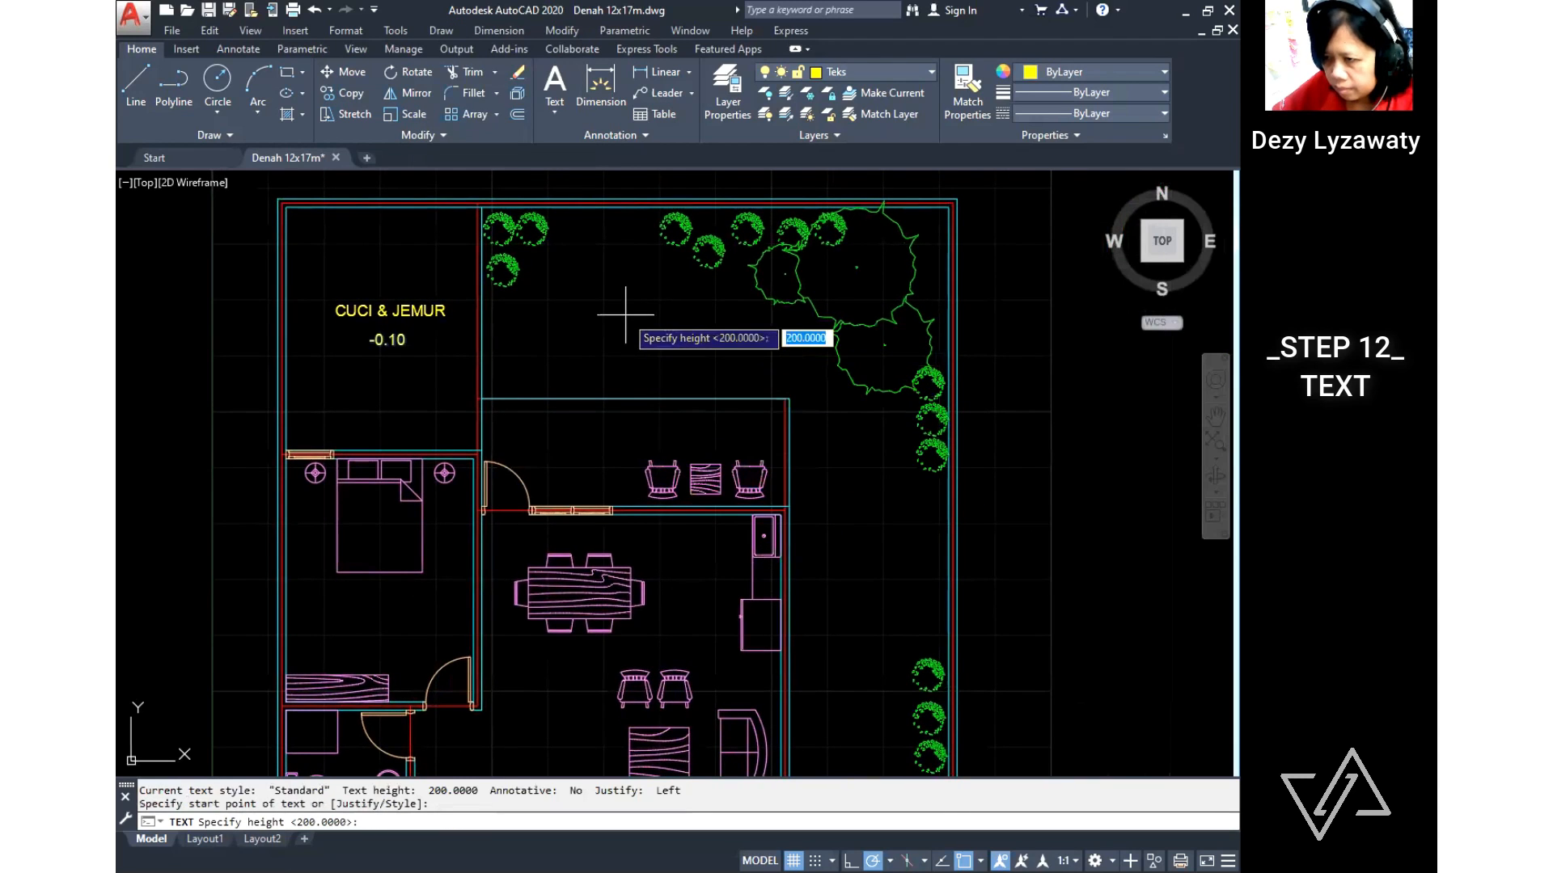
pyautogui.press('Return')
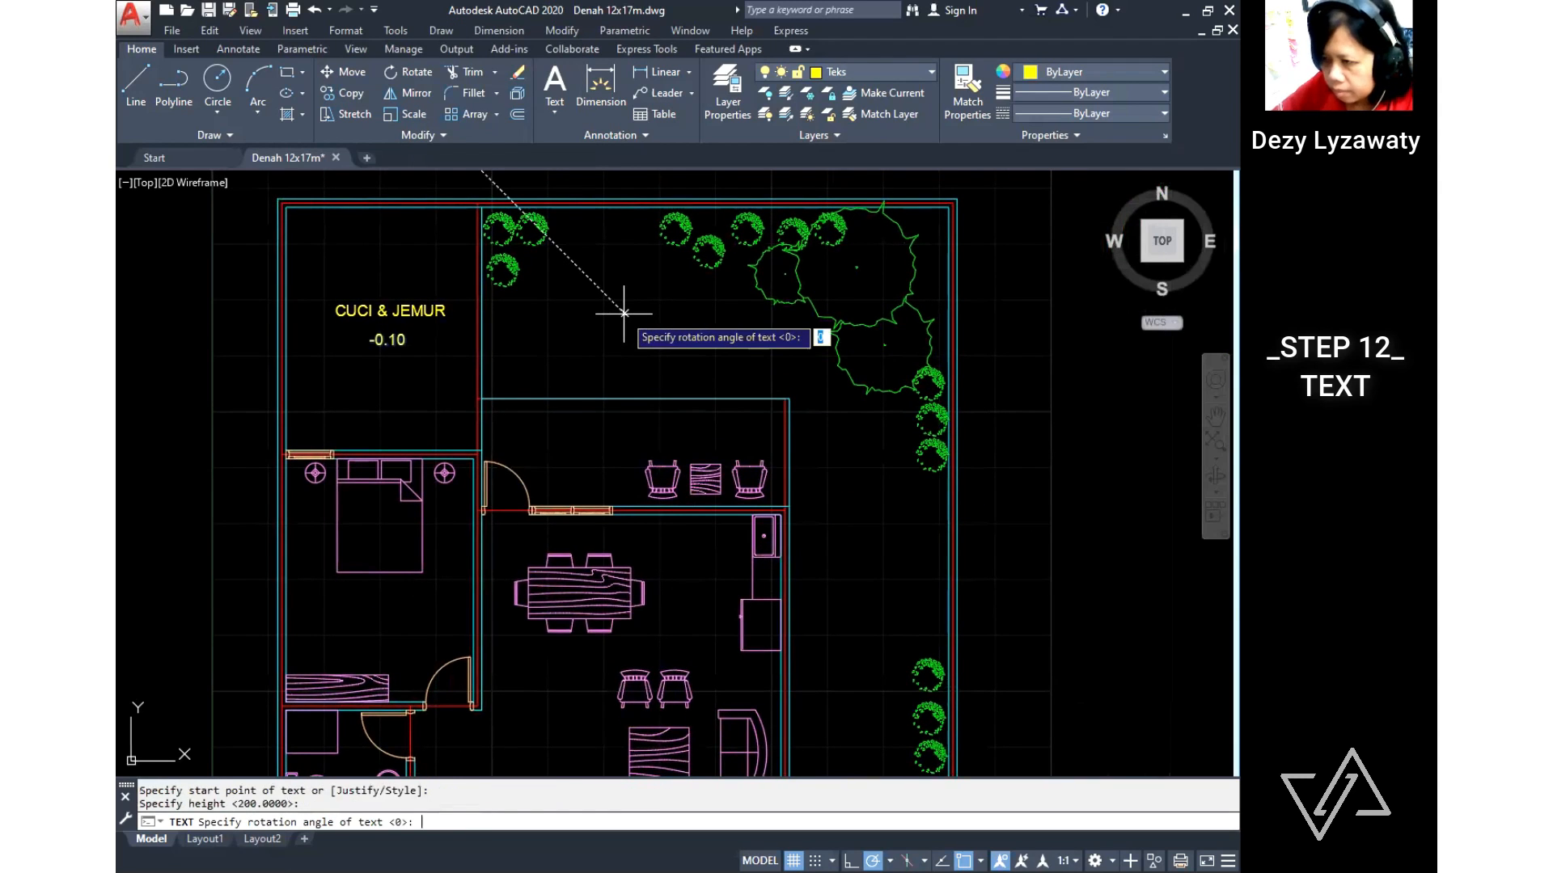
pyautogui.press('Return')
pyautogui.write('TAMAN')
pyautogui.press('Return')
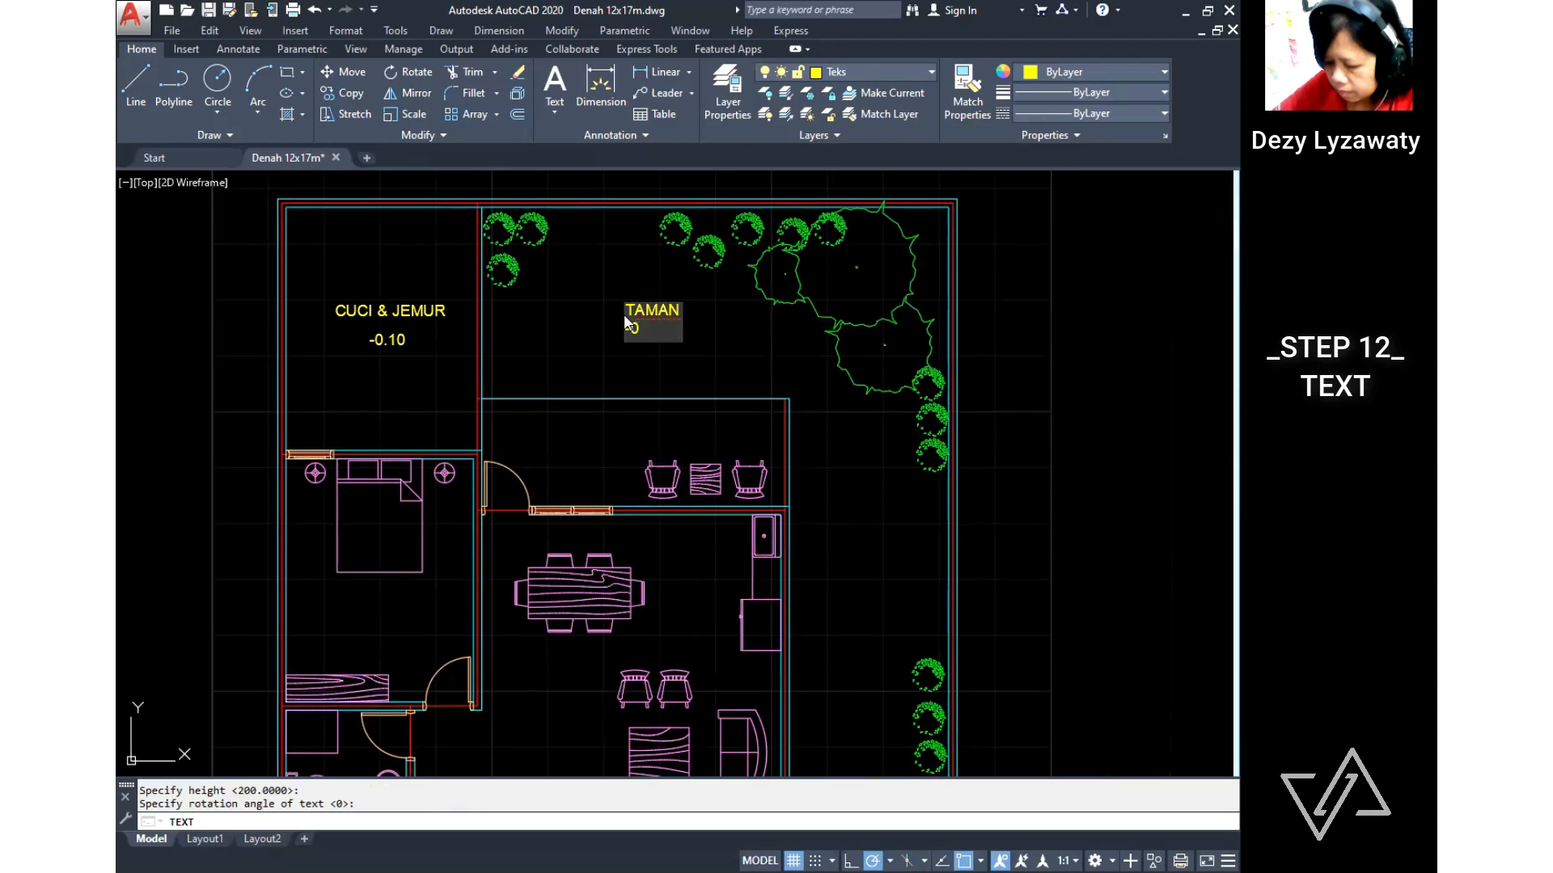
pyautogui.write('-0.20')
pyautogui.press('Return')
pyautogui.press('Return')
pyautogui.press('Escape')
pyautogui.press('Escape')
# Step: Add two lines of single-line text, "TERAS" and "-0.03", on the back terrace beside the chairs, at height 200 and rotation 0
pyautogui.moveTo(658, 479); pyautogui.dragTo(651, 441, button='middle')
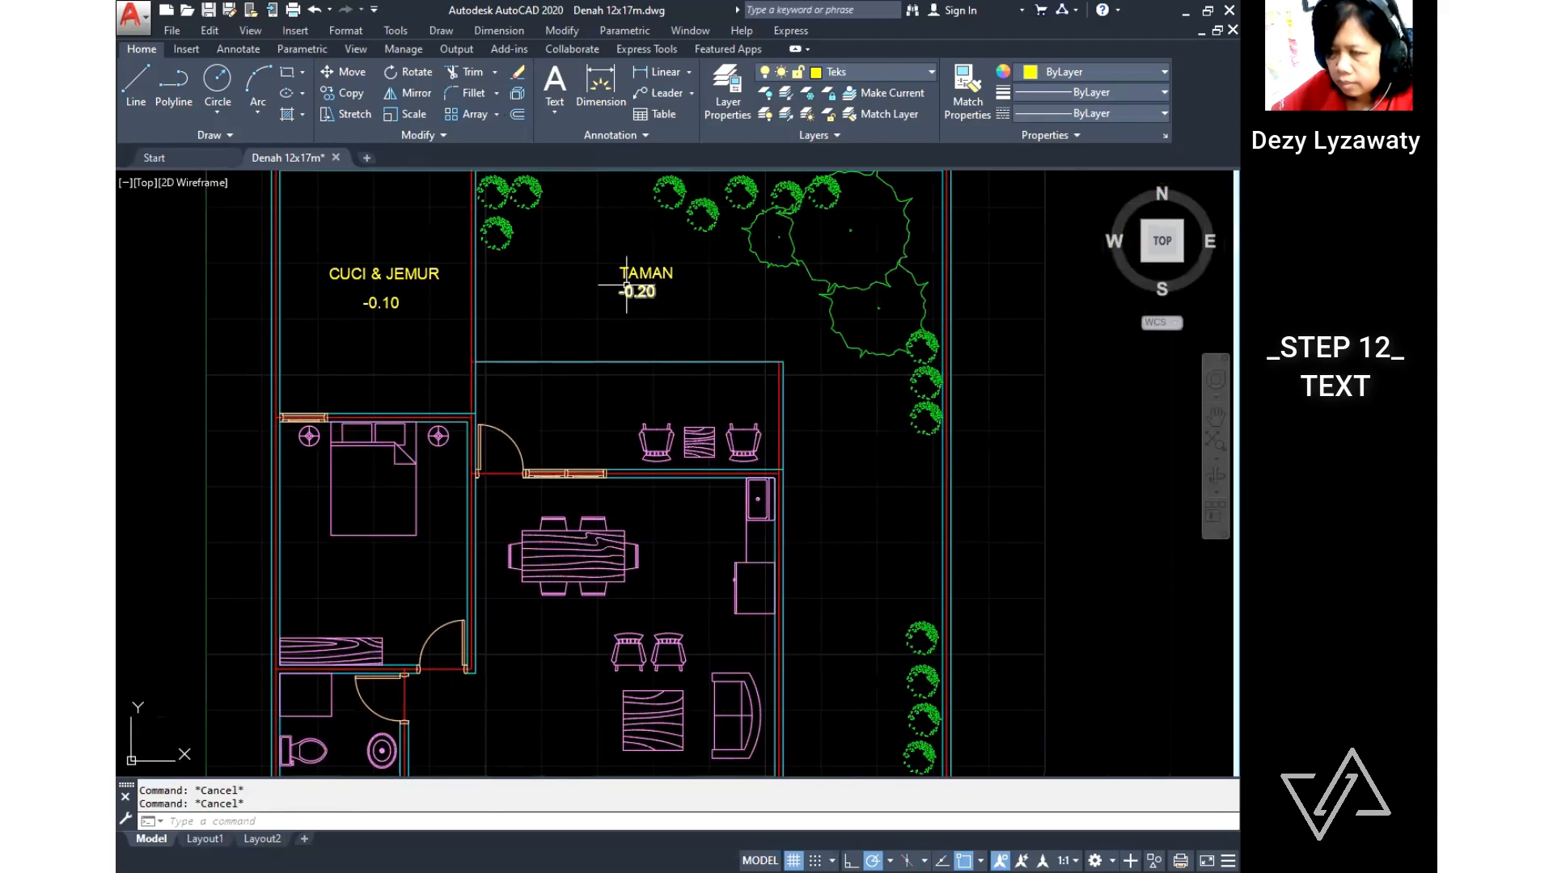
pyautogui.click(443, 32)
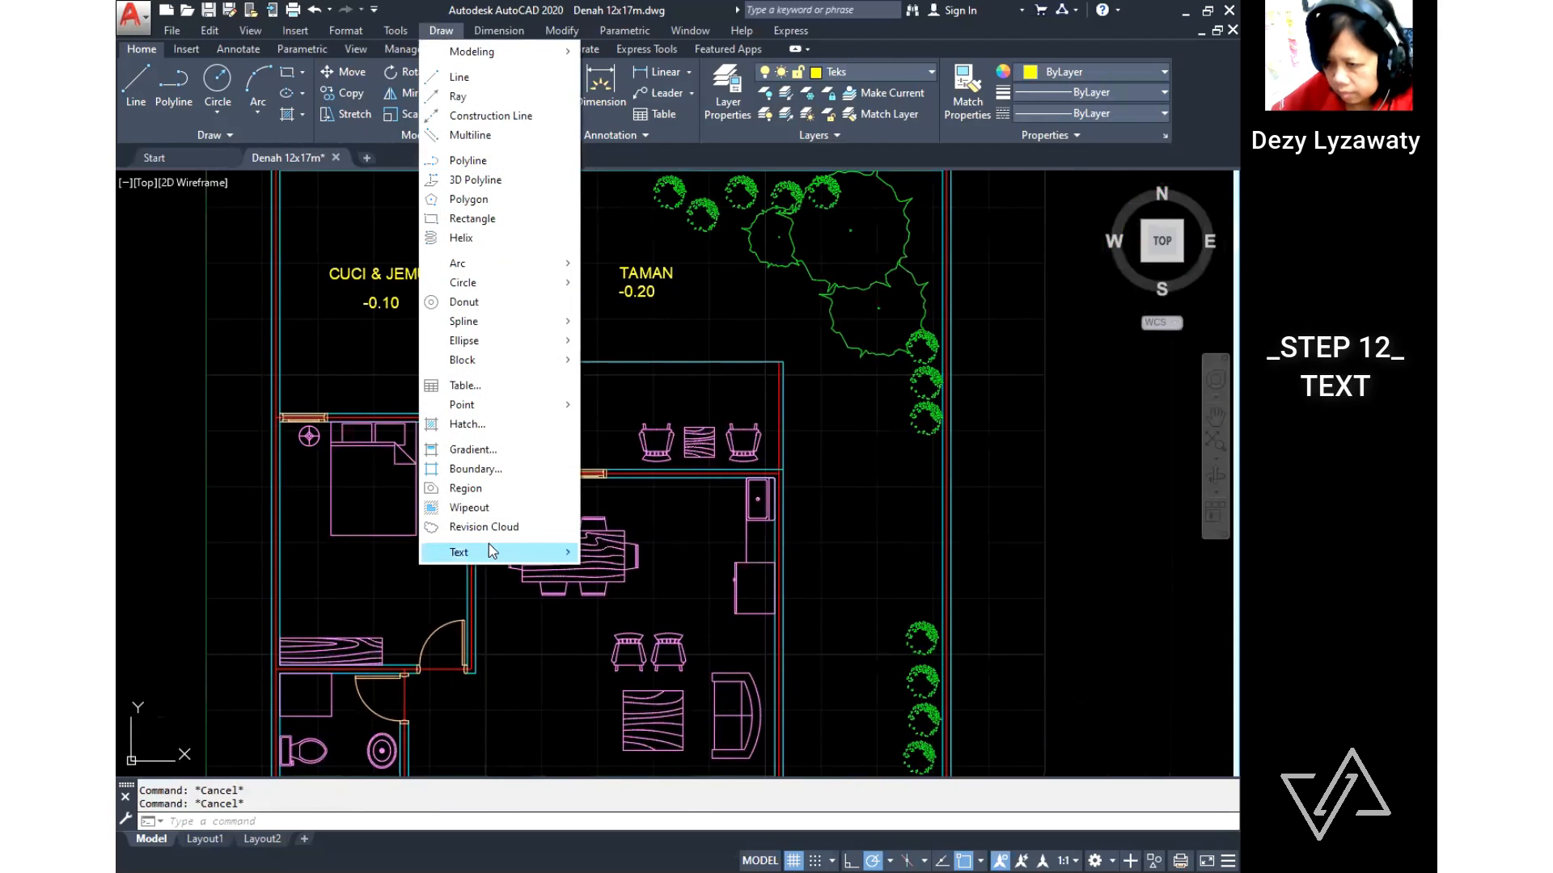
pyautogui.moveTo(488, 544)
pyautogui.click(633, 572)
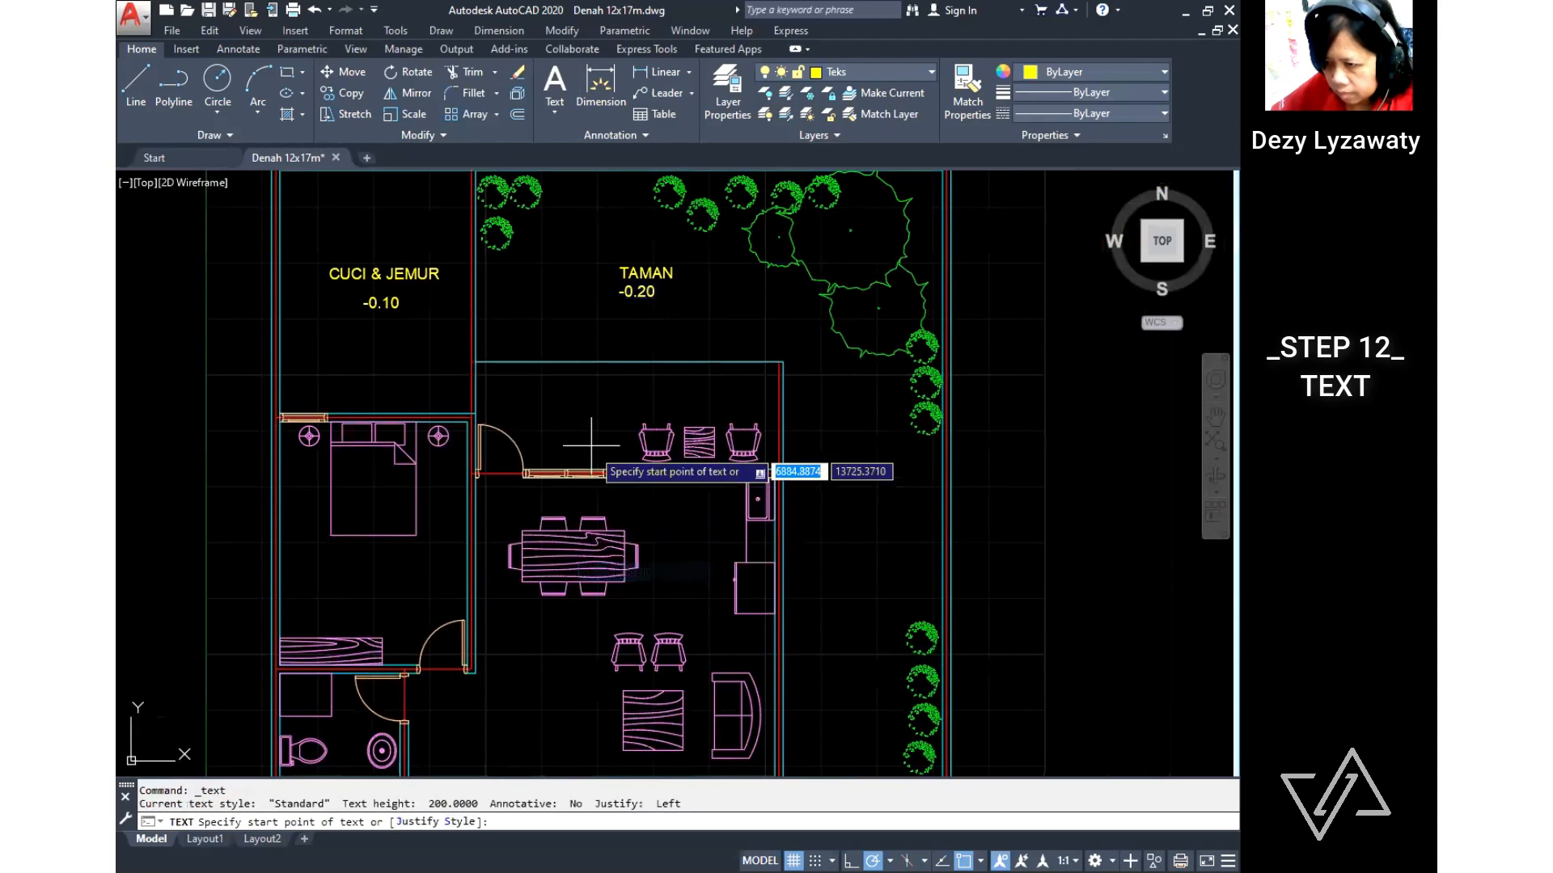
pyautogui.click(577, 400)
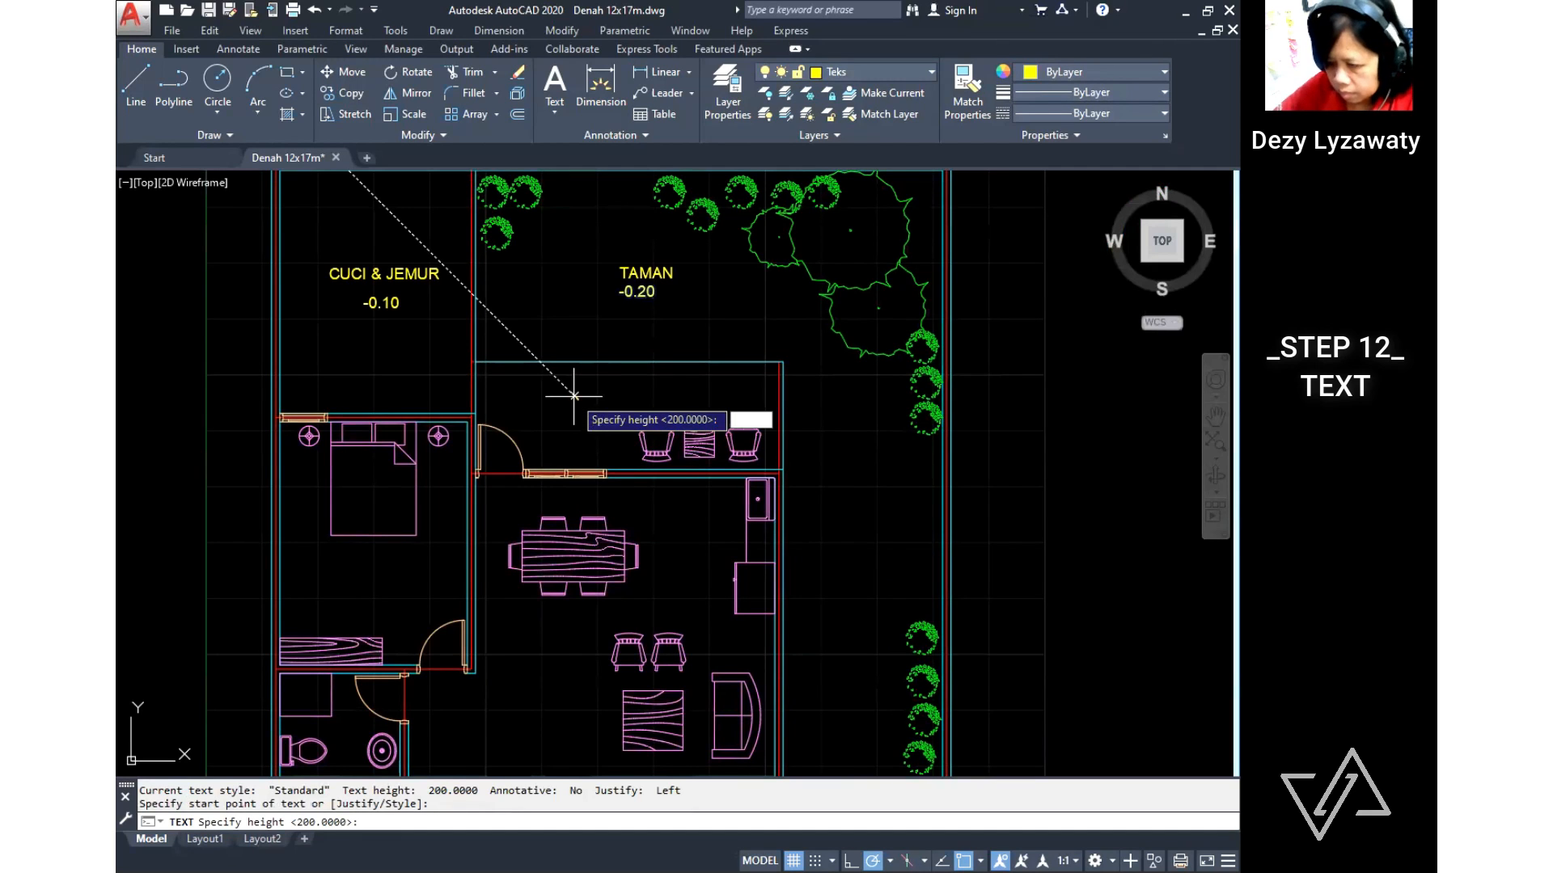
pyautogui.press('Return')
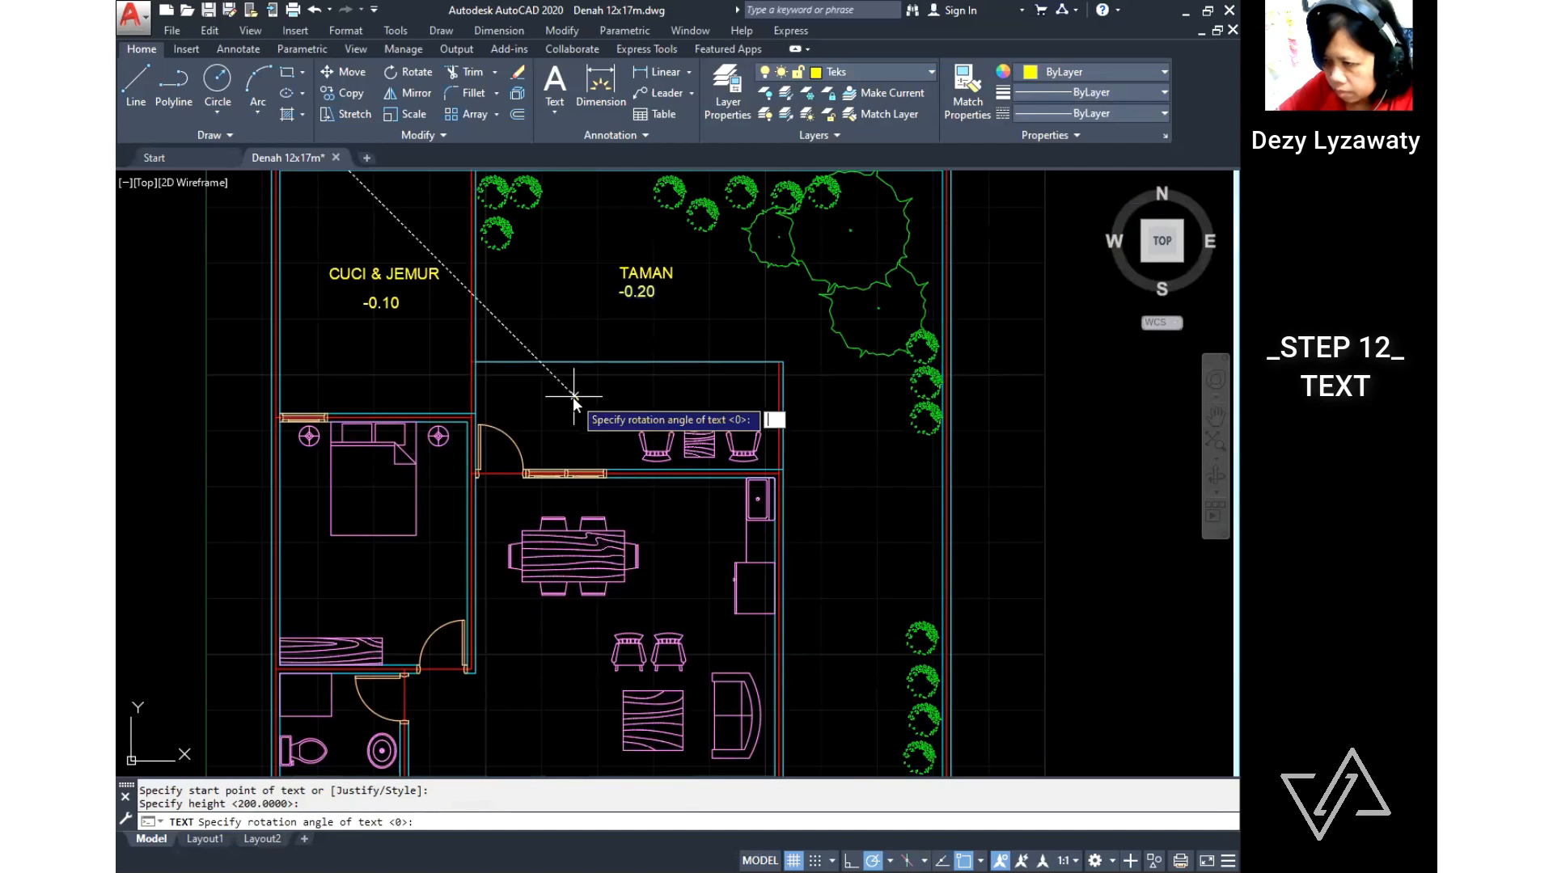
pyautogui.press('Return')
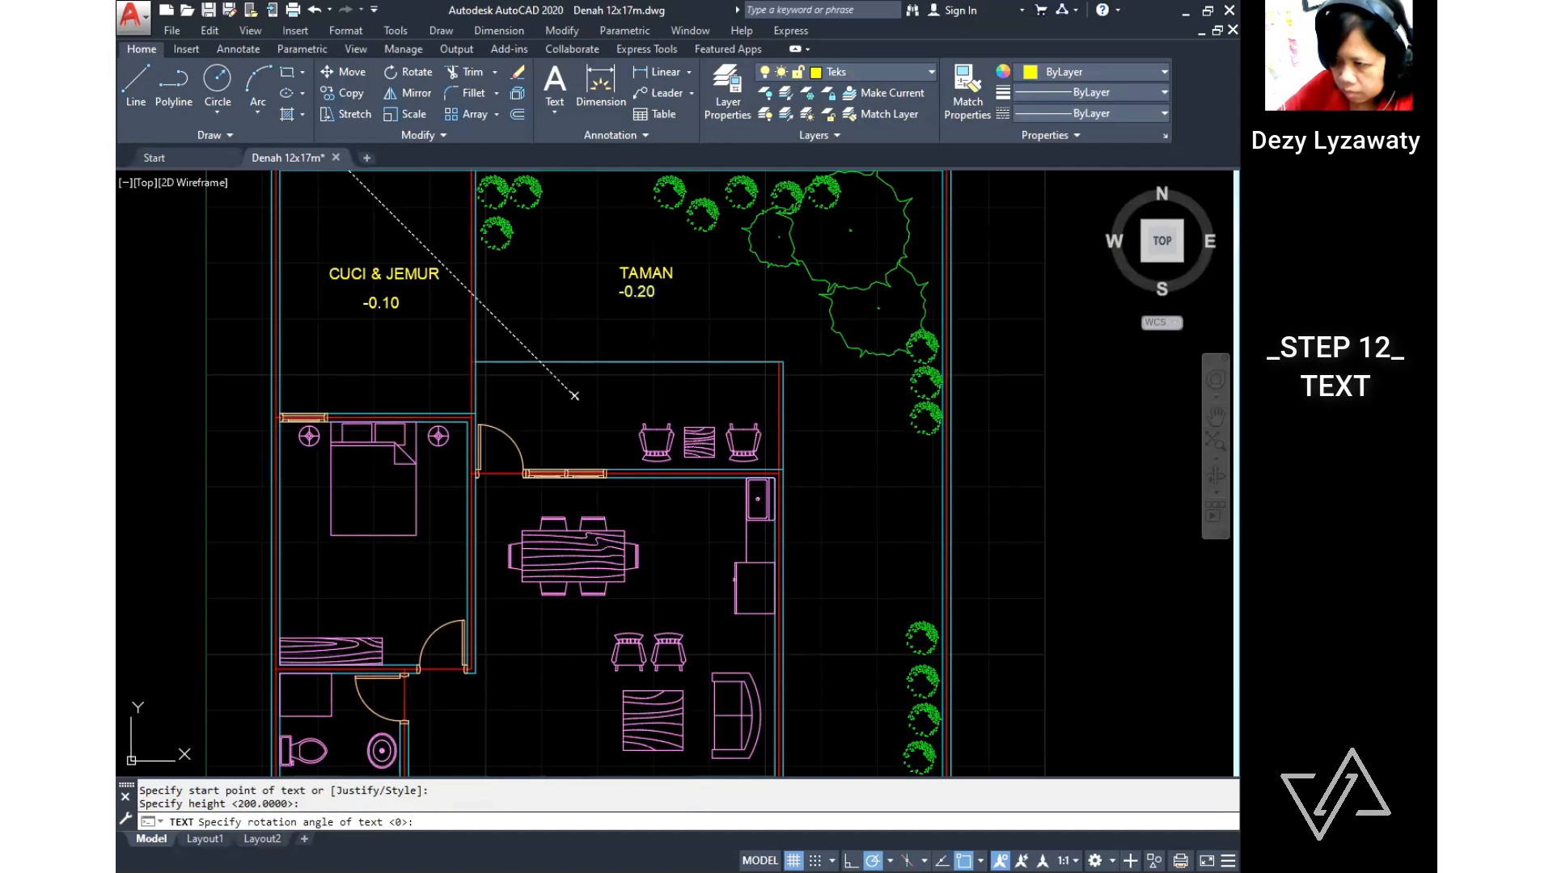
pyautogui.write('TERAS')
pyautogui.press('Return')
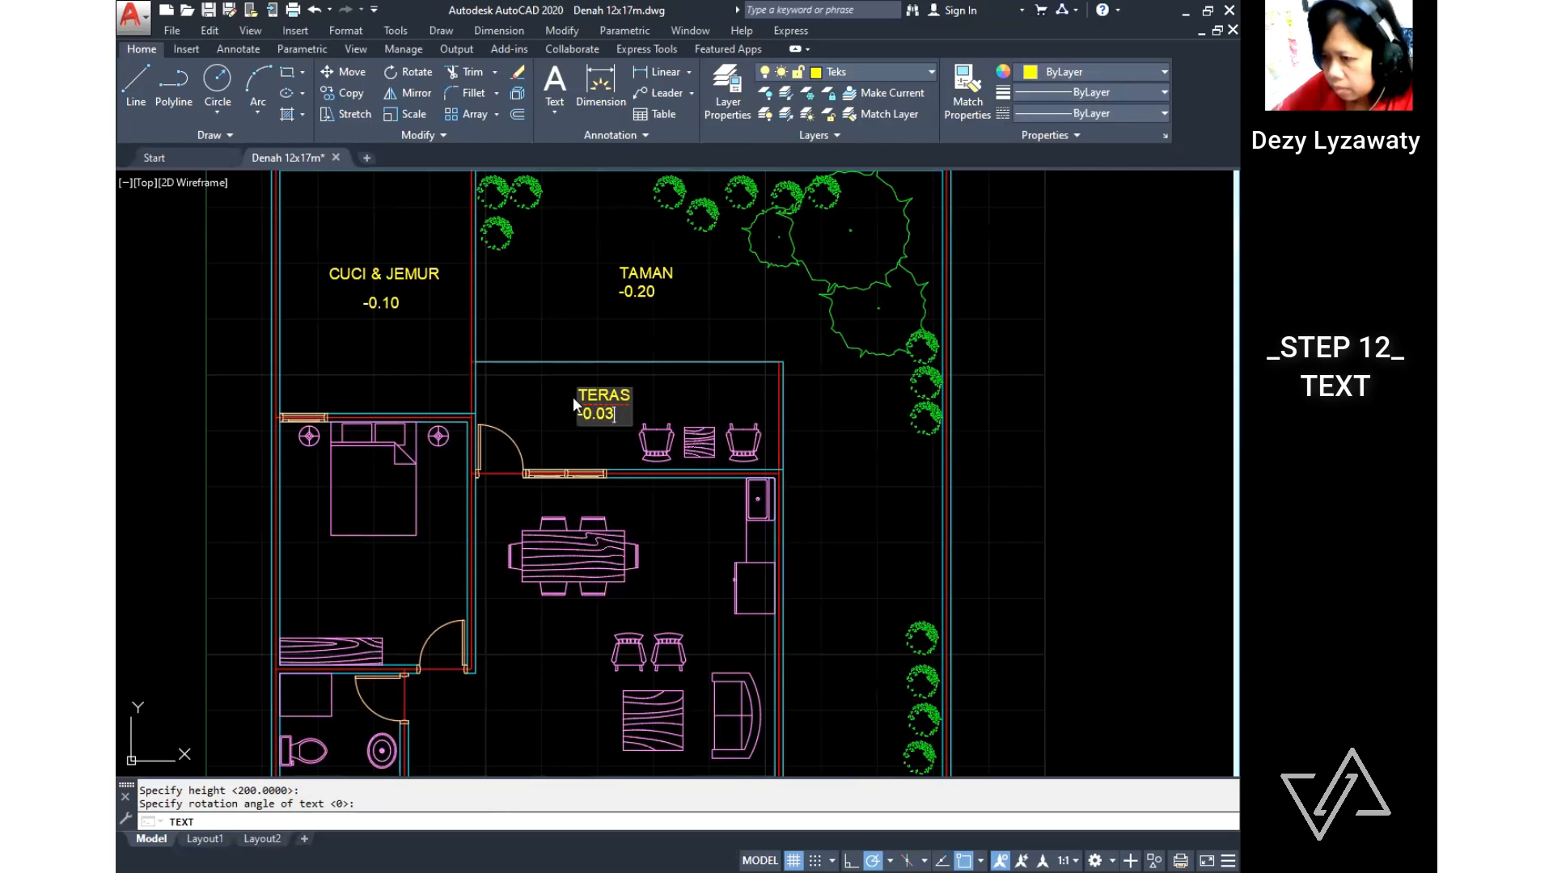
pyautogui.press('Return')
pyautogui.press('Return')
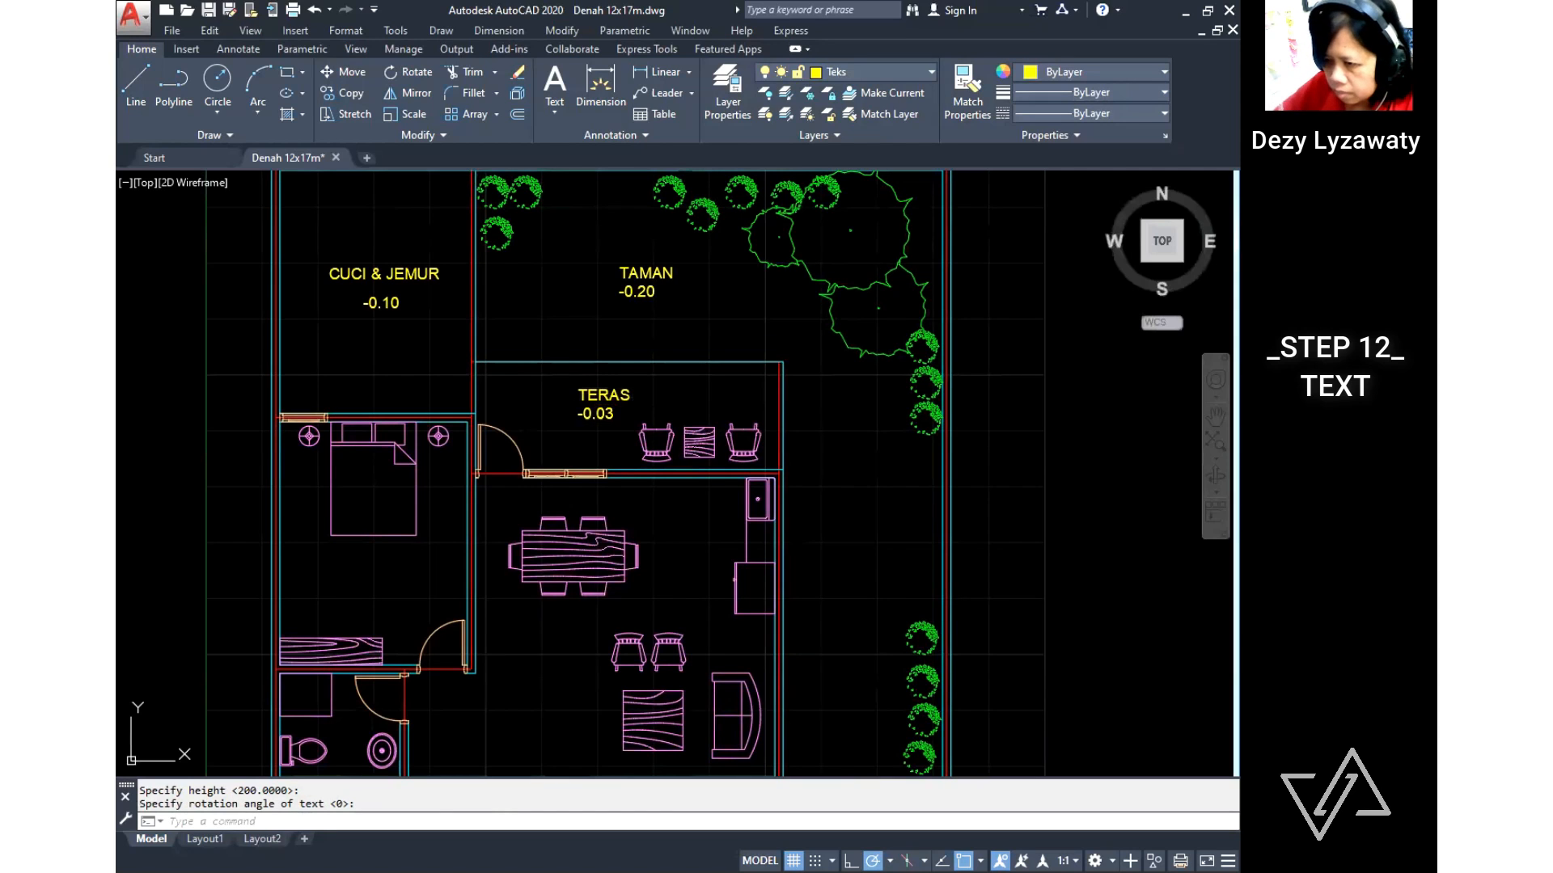
pyautogui.press('Escape')
pyautogui.moveTo(465, 453); pyautogui.dragTo(465, 419, button='middle')
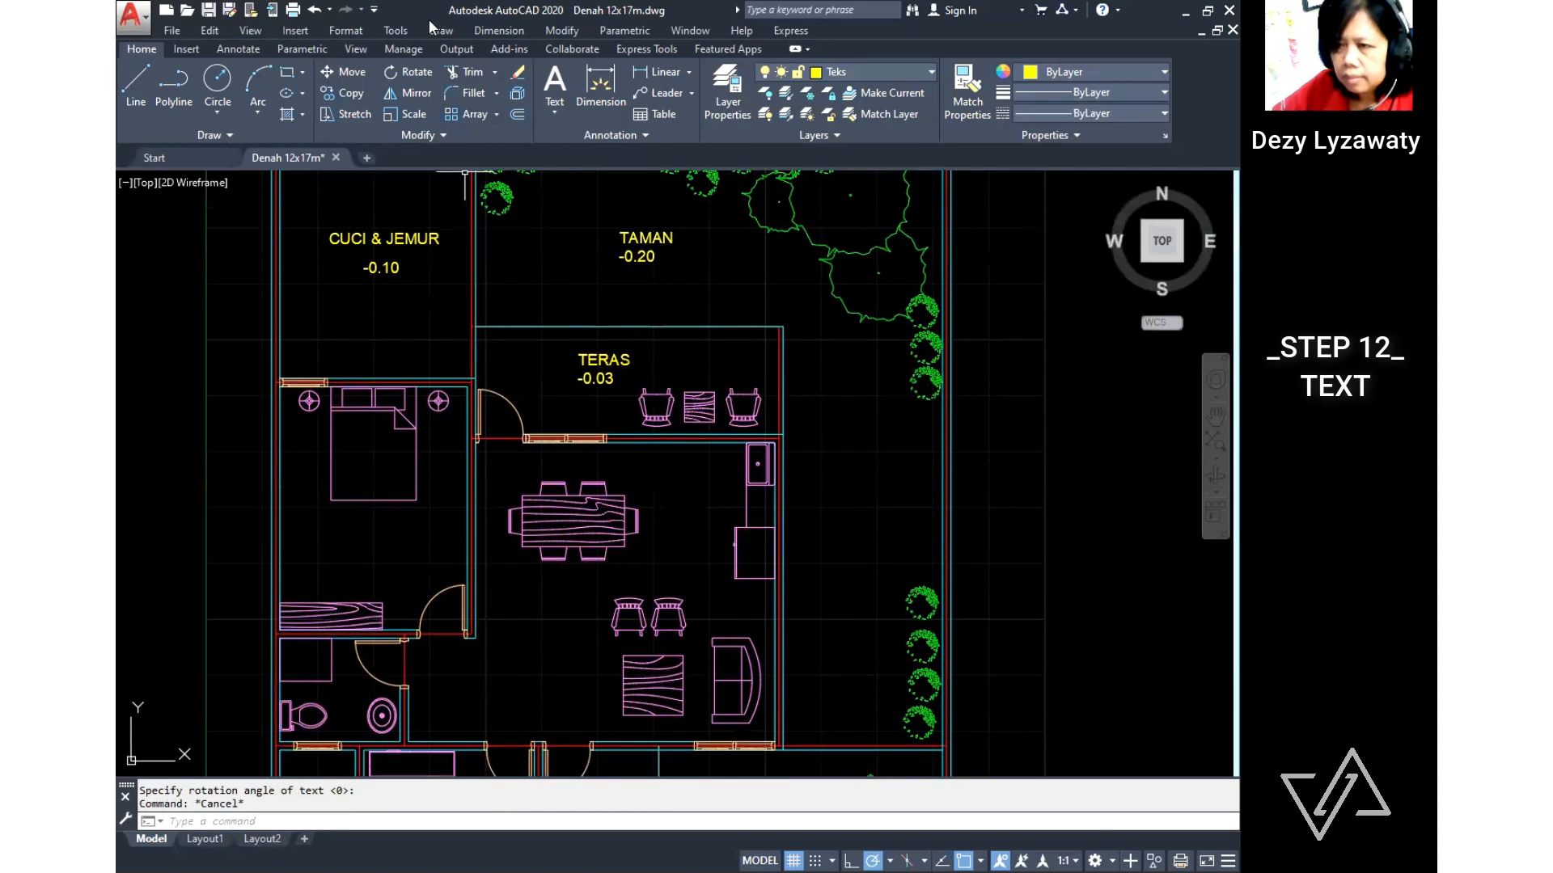
# Step: Add two lines of single-line text, "KAMAR" and "±0.00", in the bedroom below the bed, at height 200 and rotation 0
pyautogui.click(439, 31)
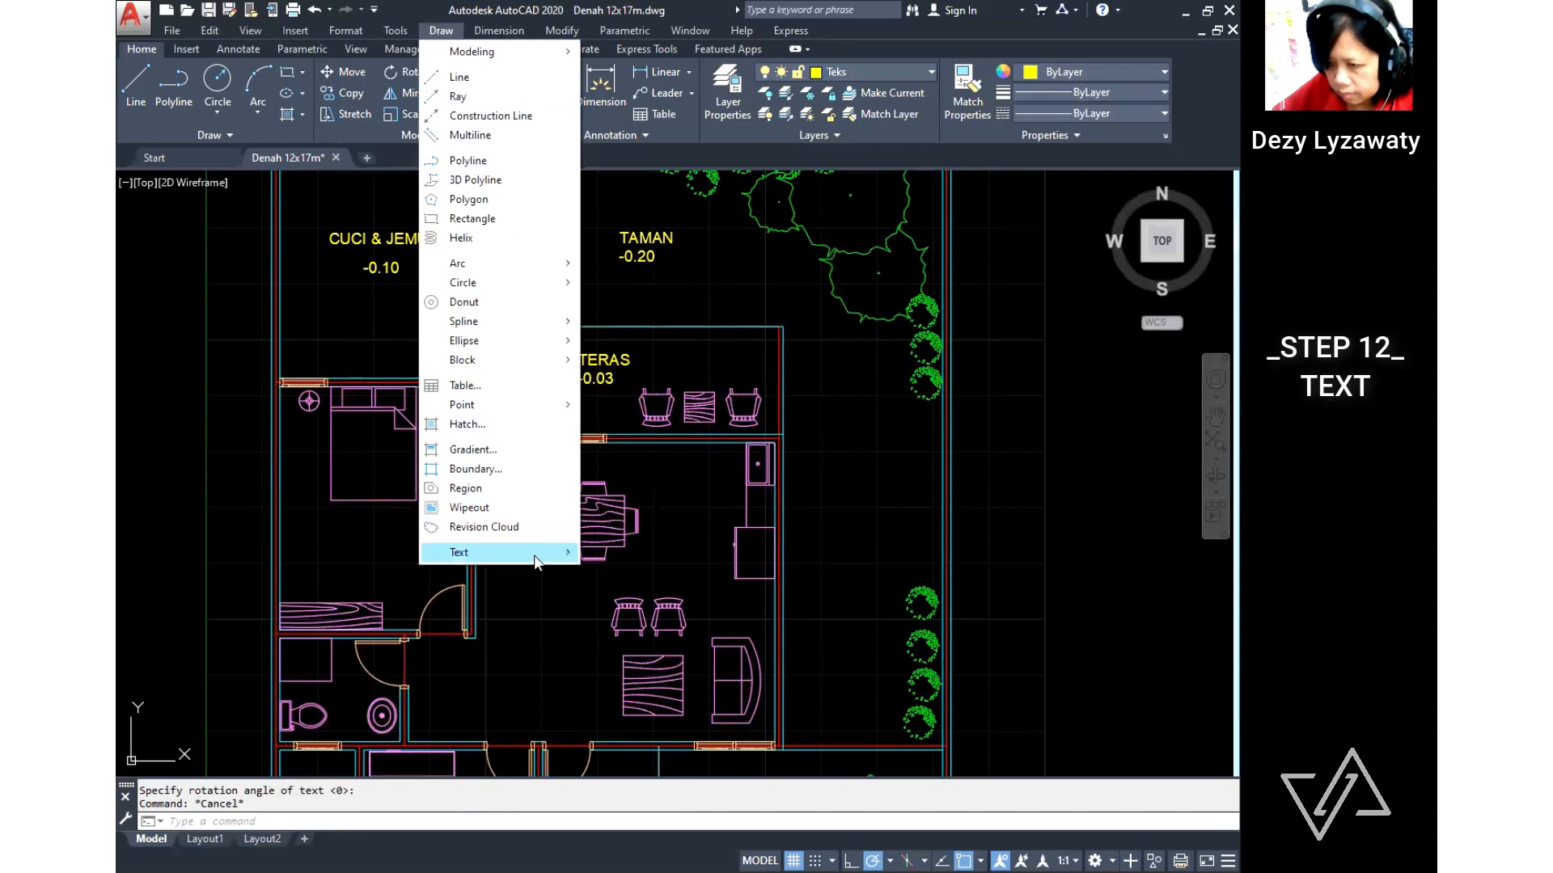
pyautogui.moveTo(535, 561)
pyautogui.click(656, 572)
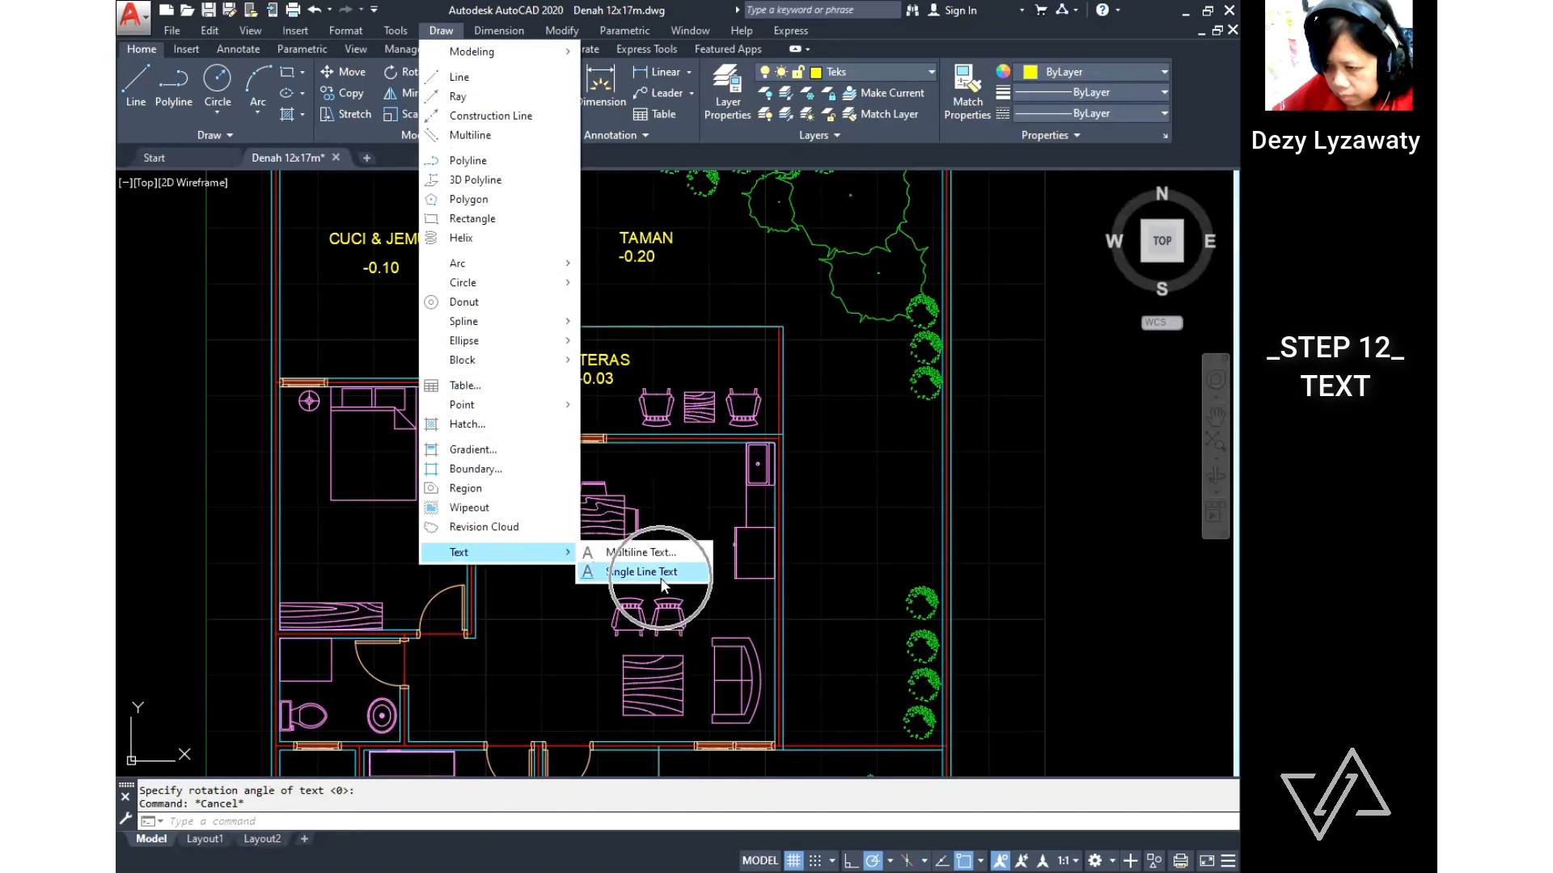
pyautogui.click(354, 542)
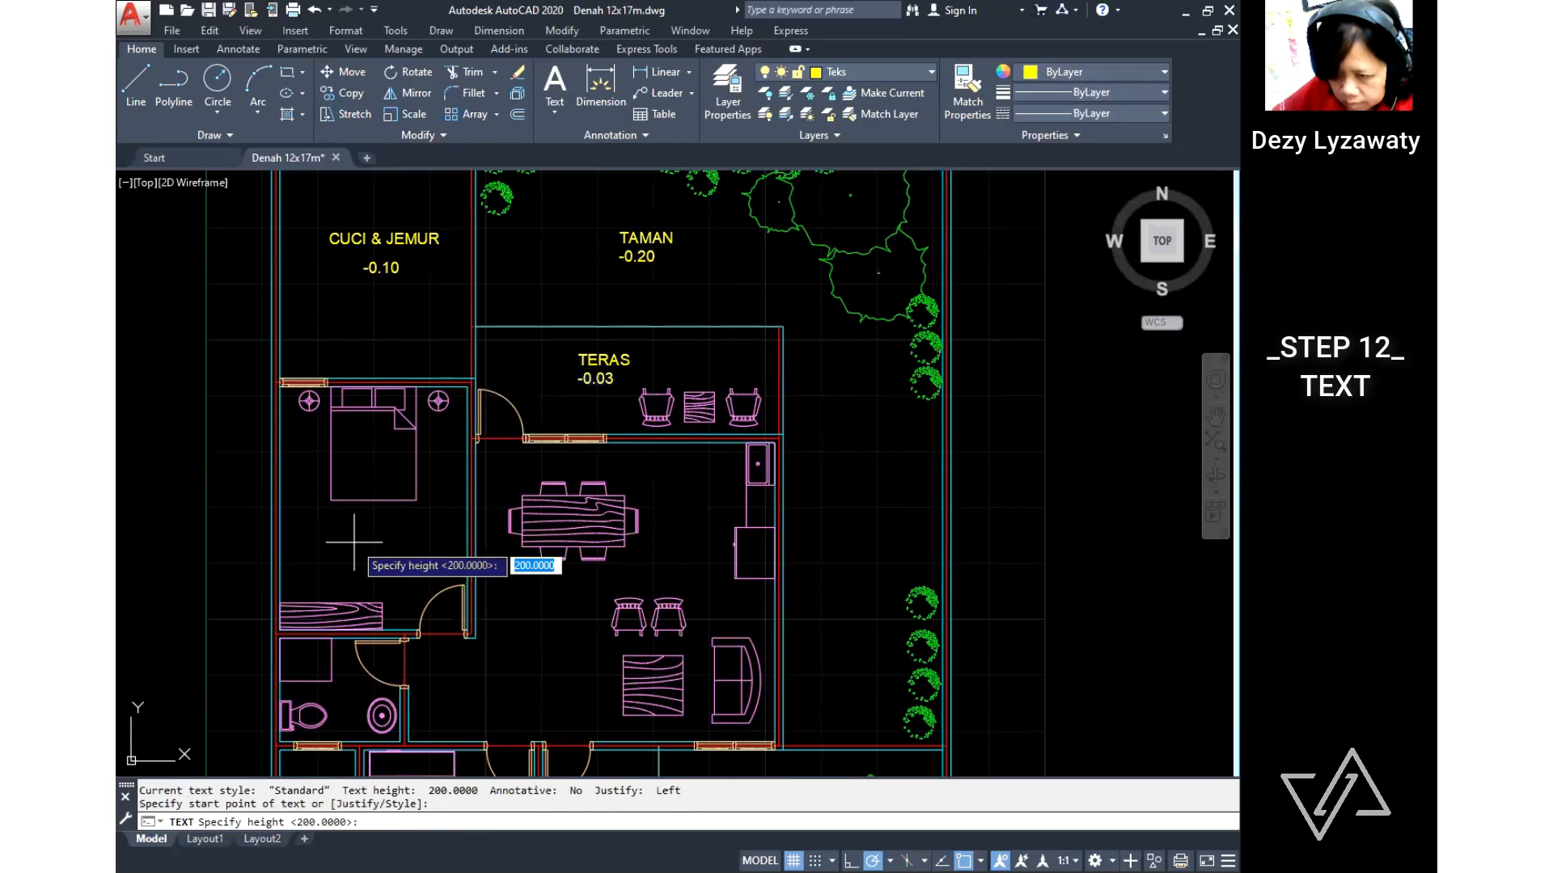
pyautogui.write('200')
pyautogui.press('Return')
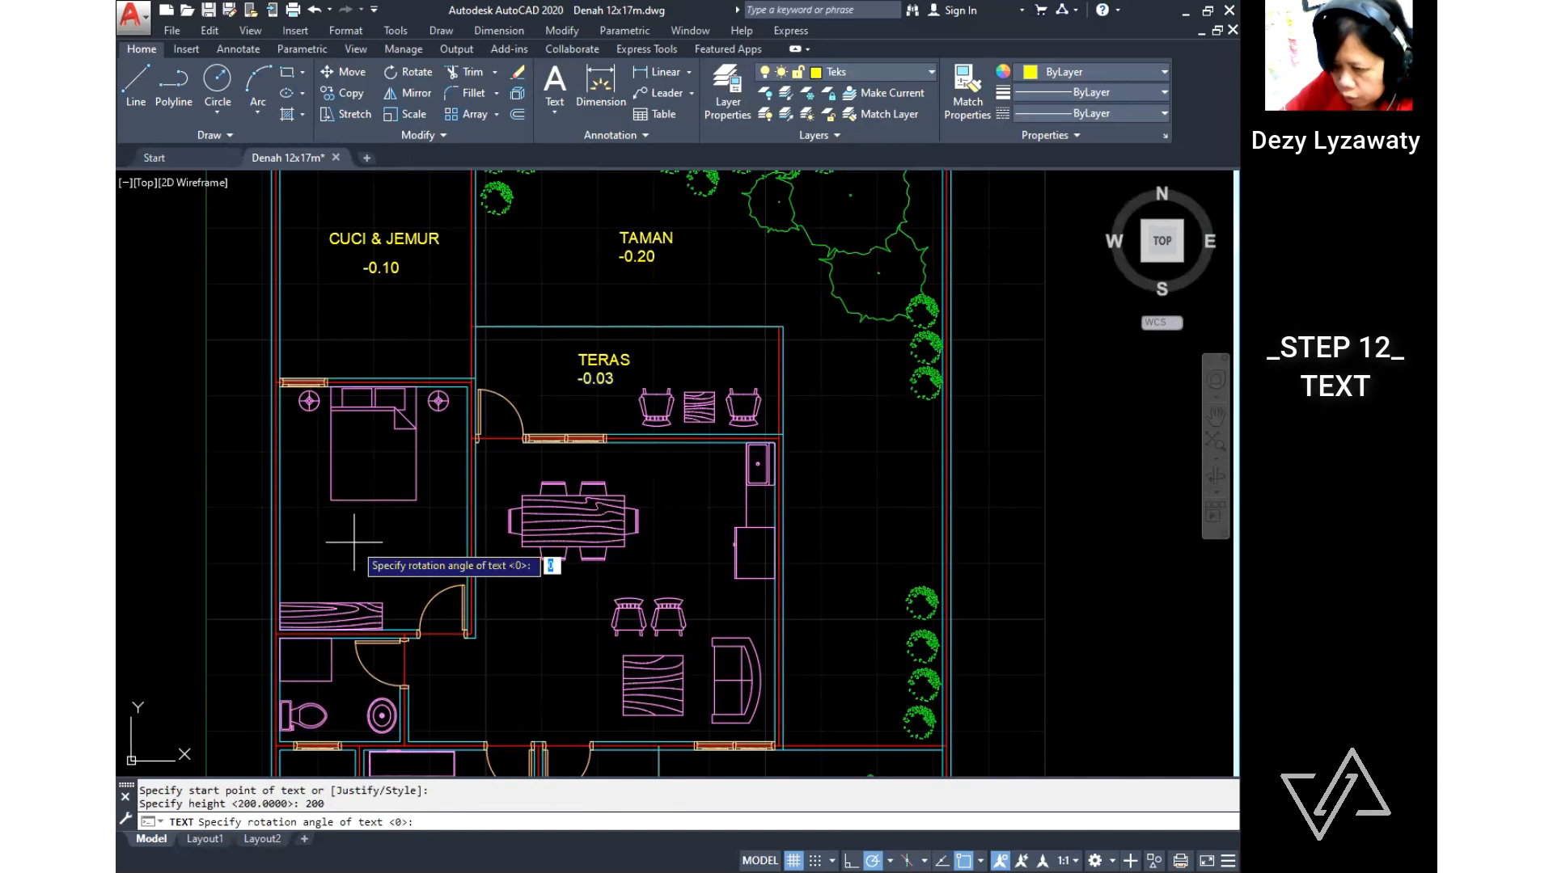
pyautogui.press('Return')
pyautogui.write('KAMAR')
pyautogui.press('Return')
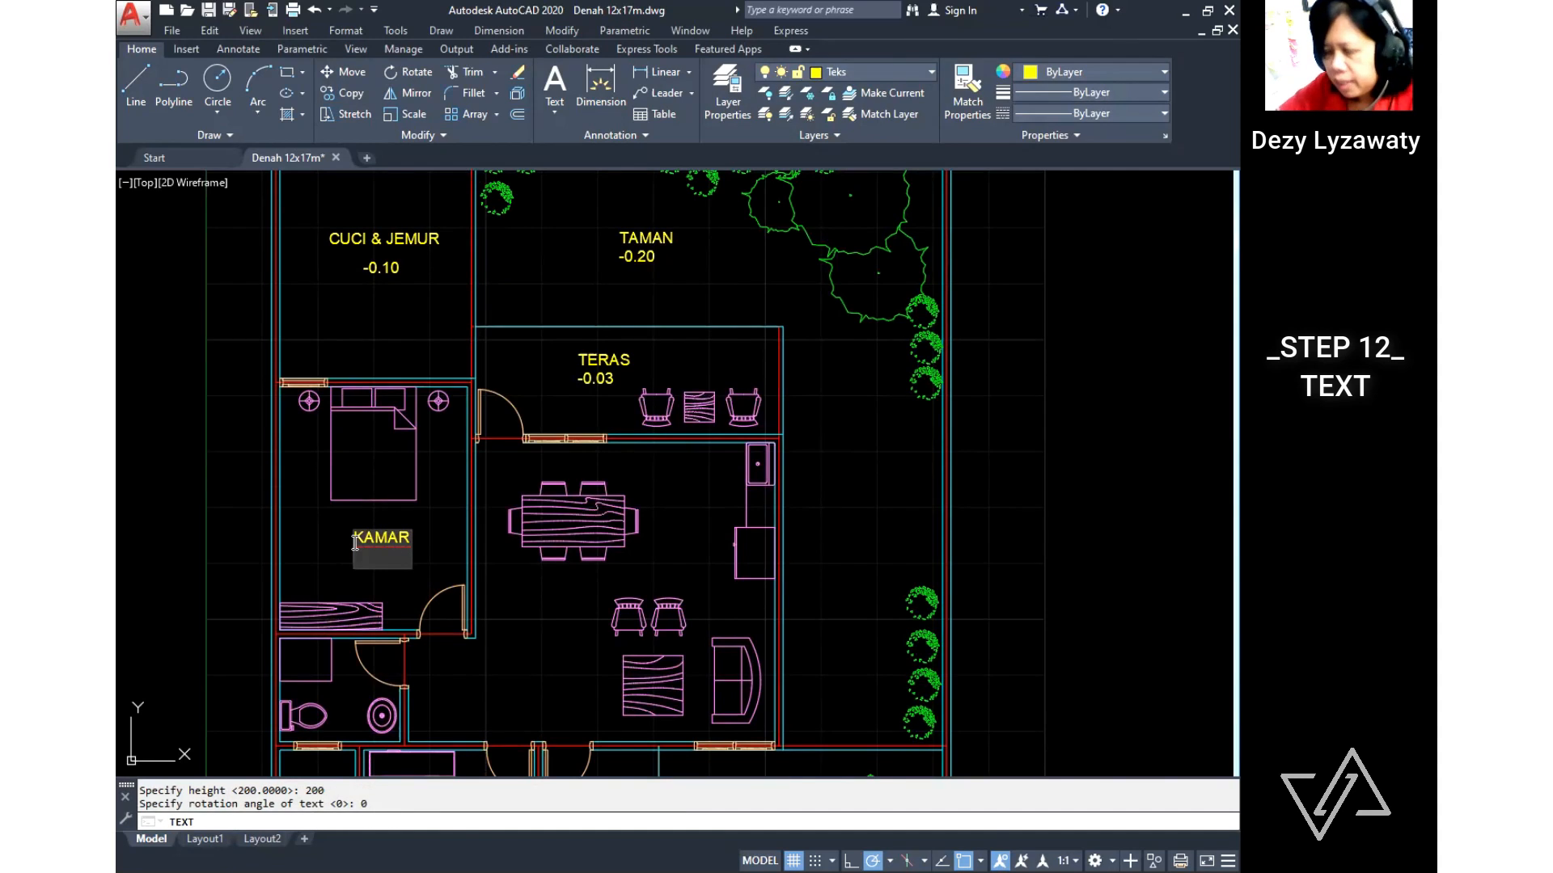
pyautogui.write('%')
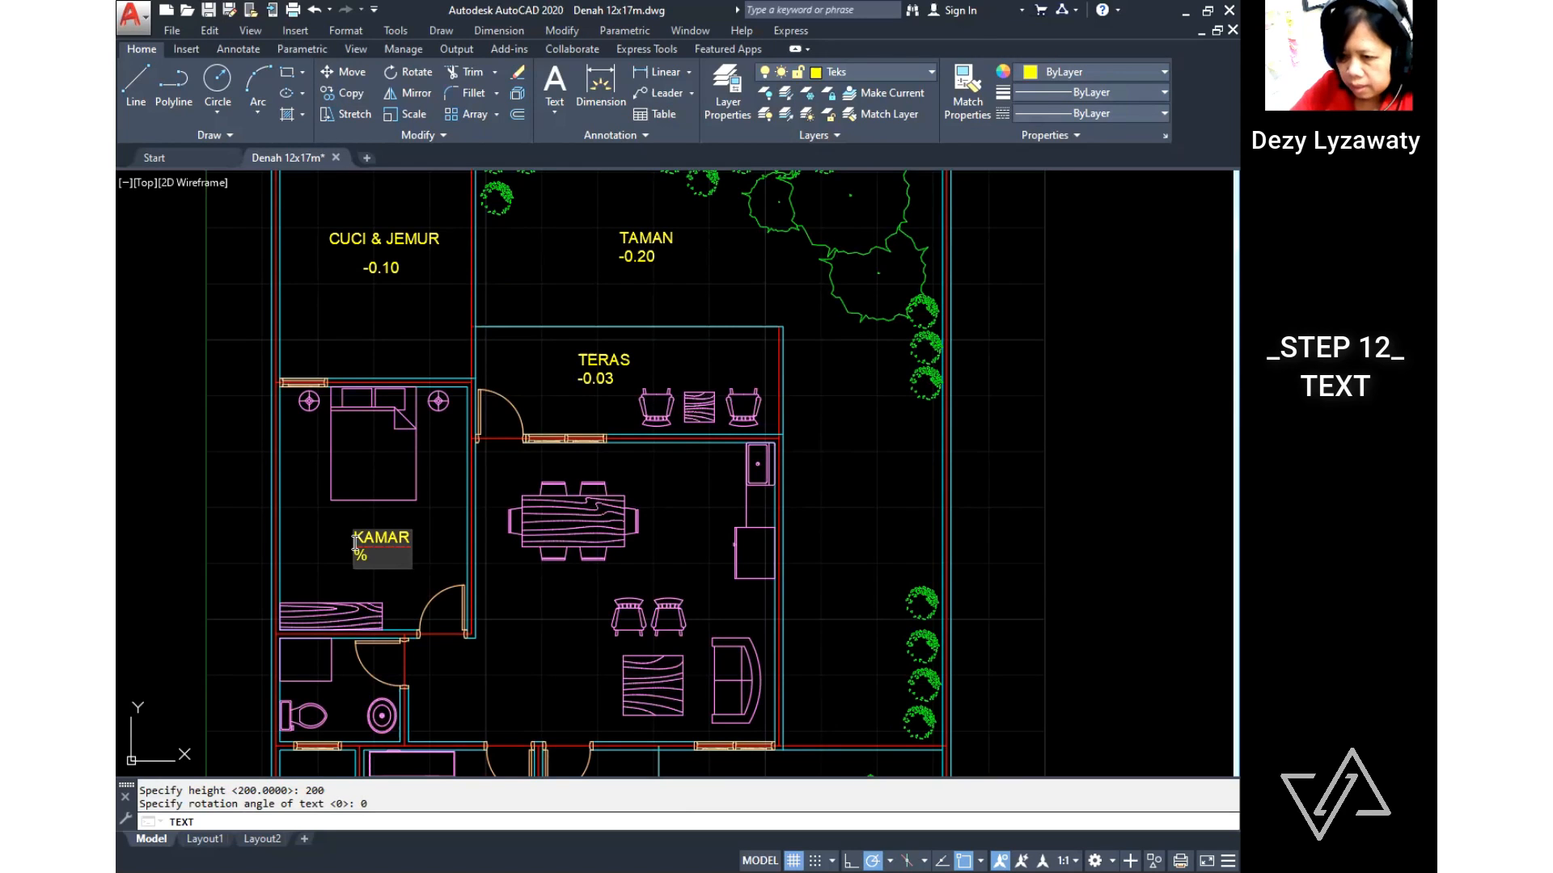
pyautogui.write('%p')
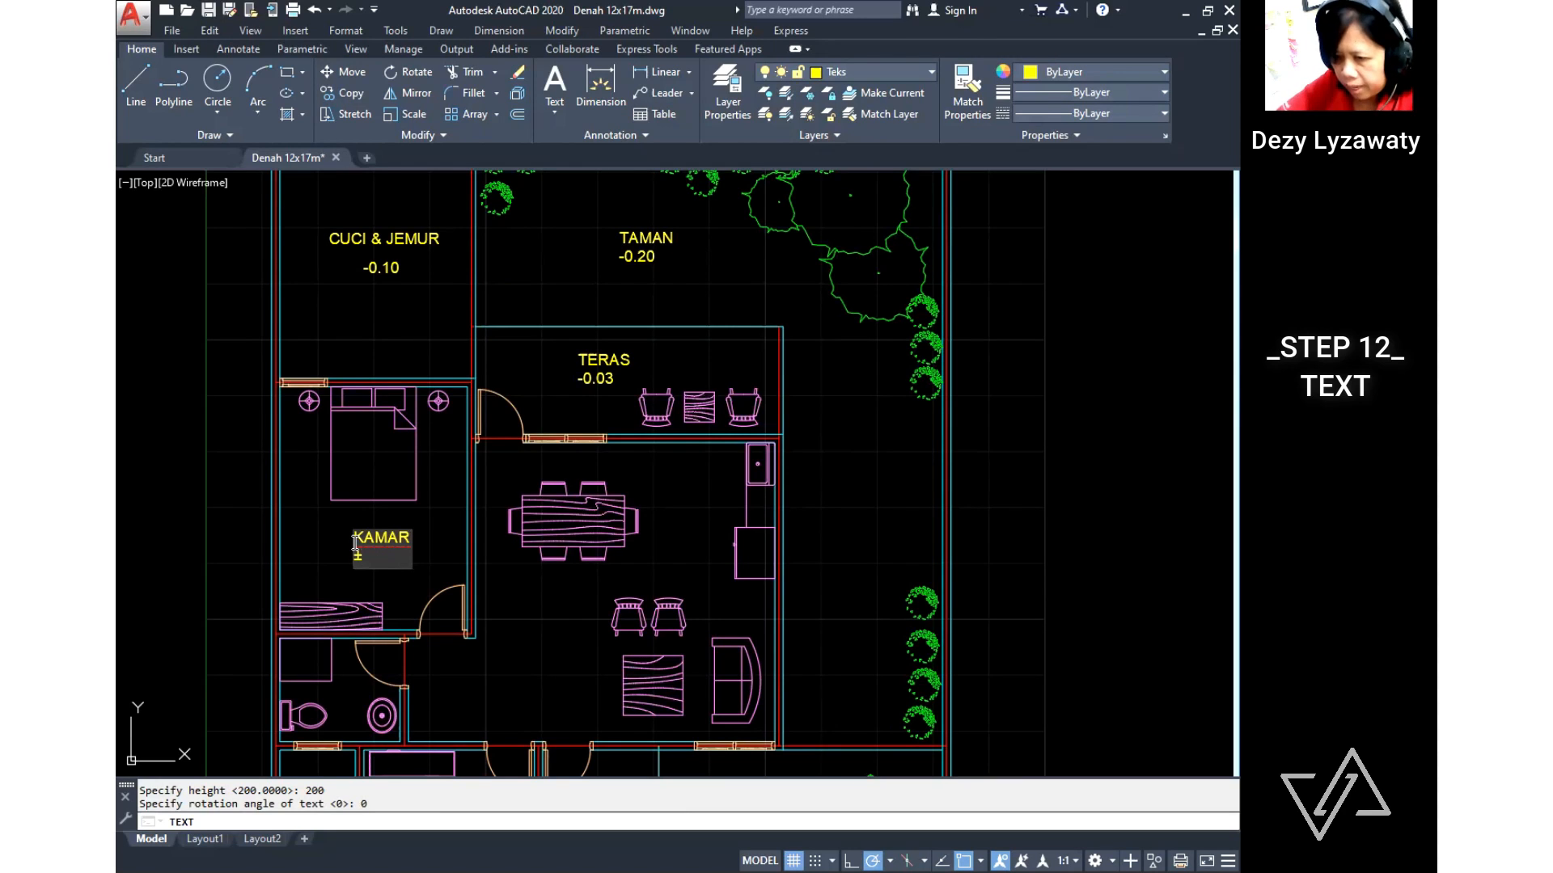
pyautogui.write('0.00')
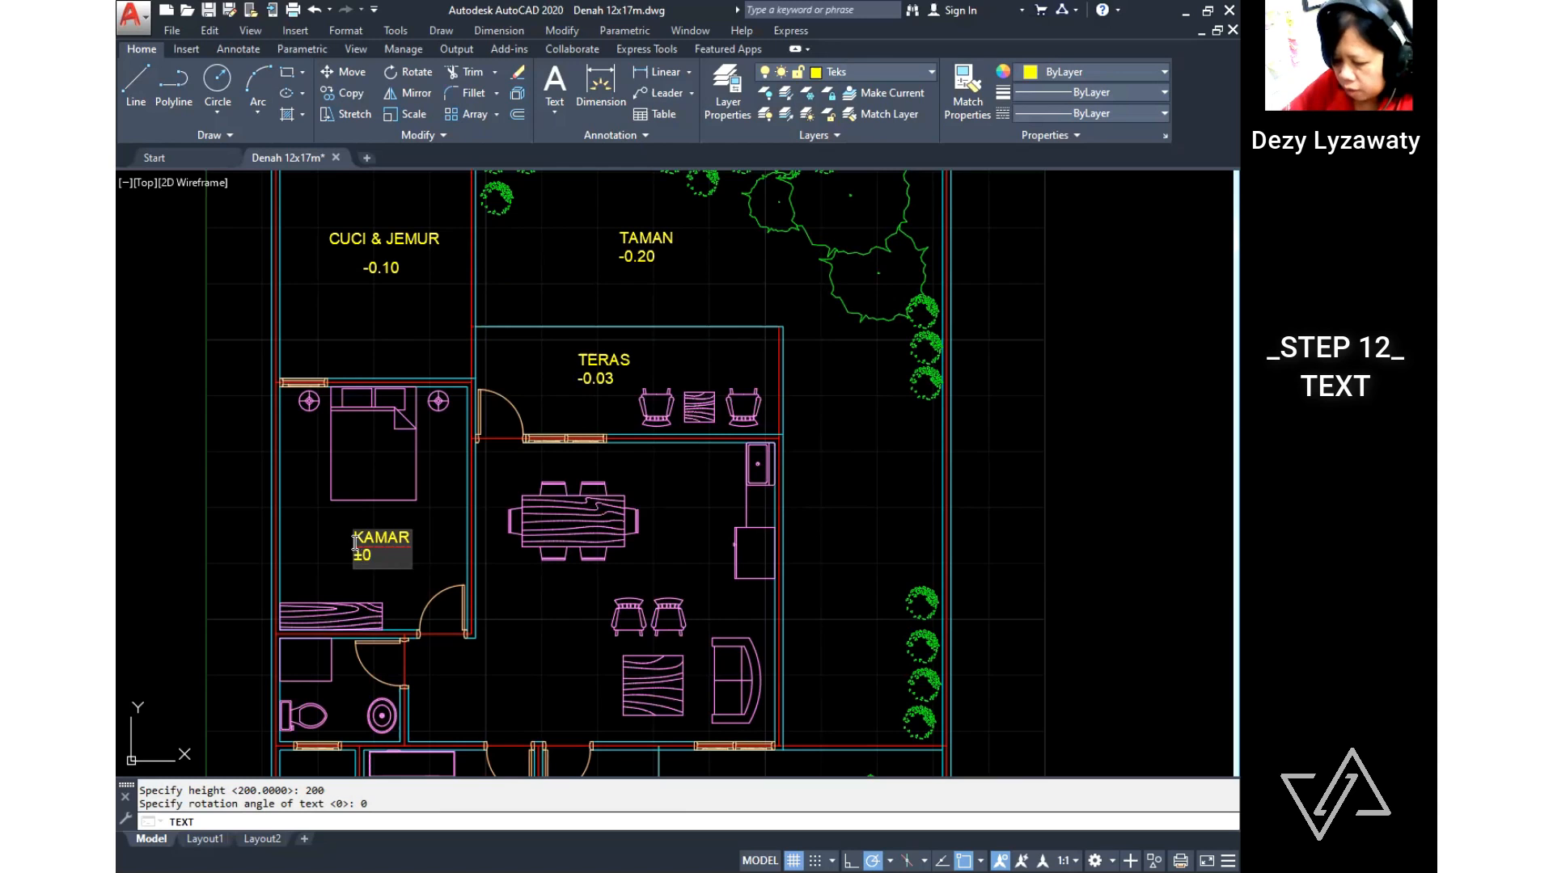
pyautogui.press('Return')
pyautogui.press('Return')
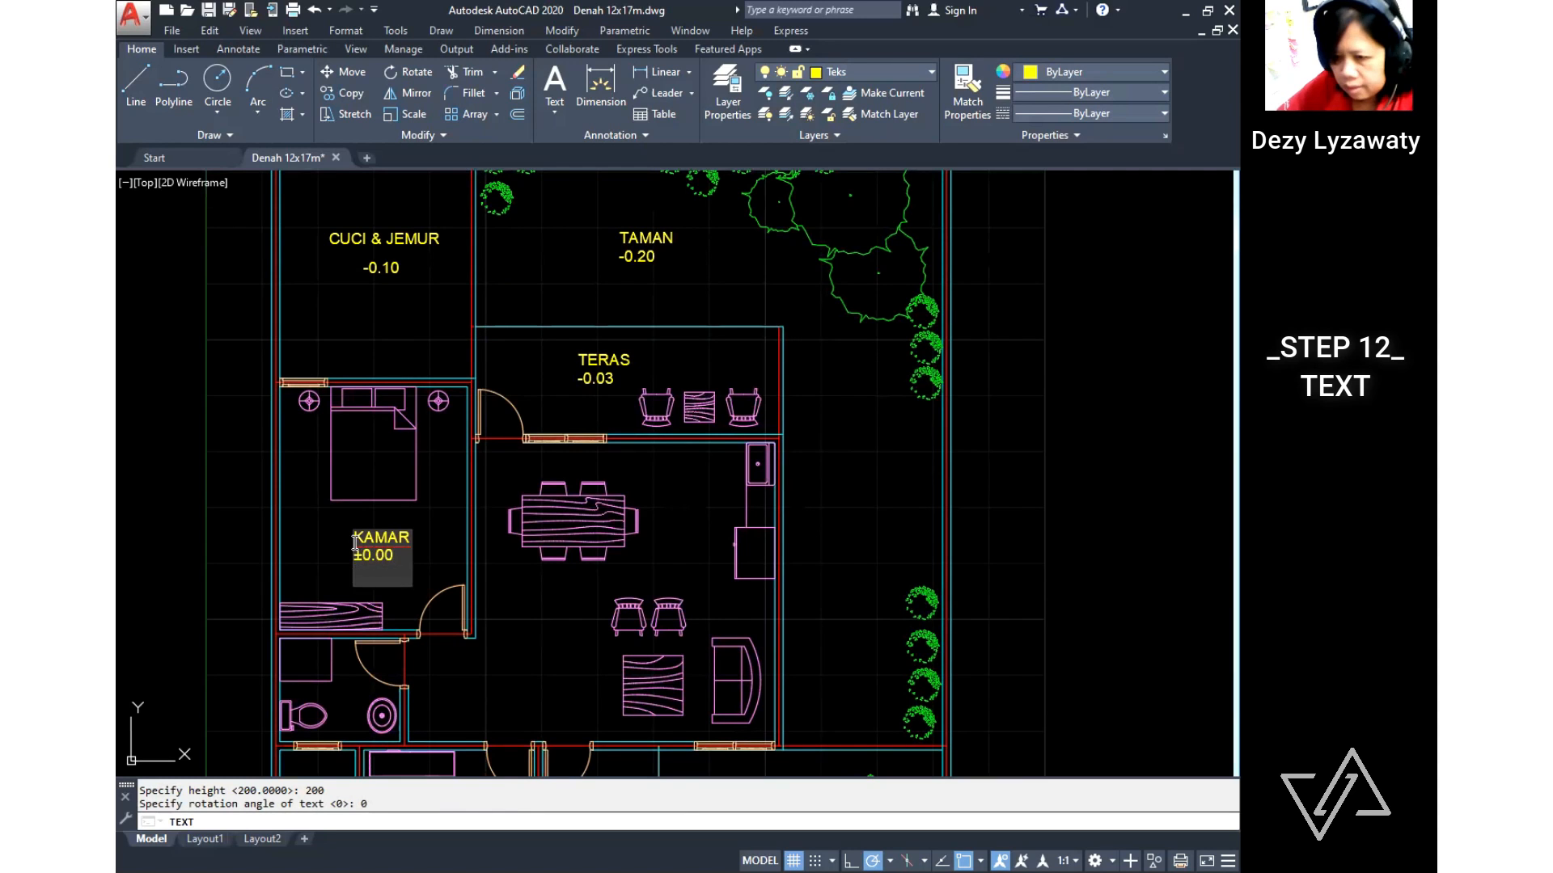
# Step: Copy the "KAMAR" label and its "±0.00" level from the bedroom to just below the dining table
pyautogui.moveTo(607, 672); pyautogui.dragTo(578, 499, button='middle')
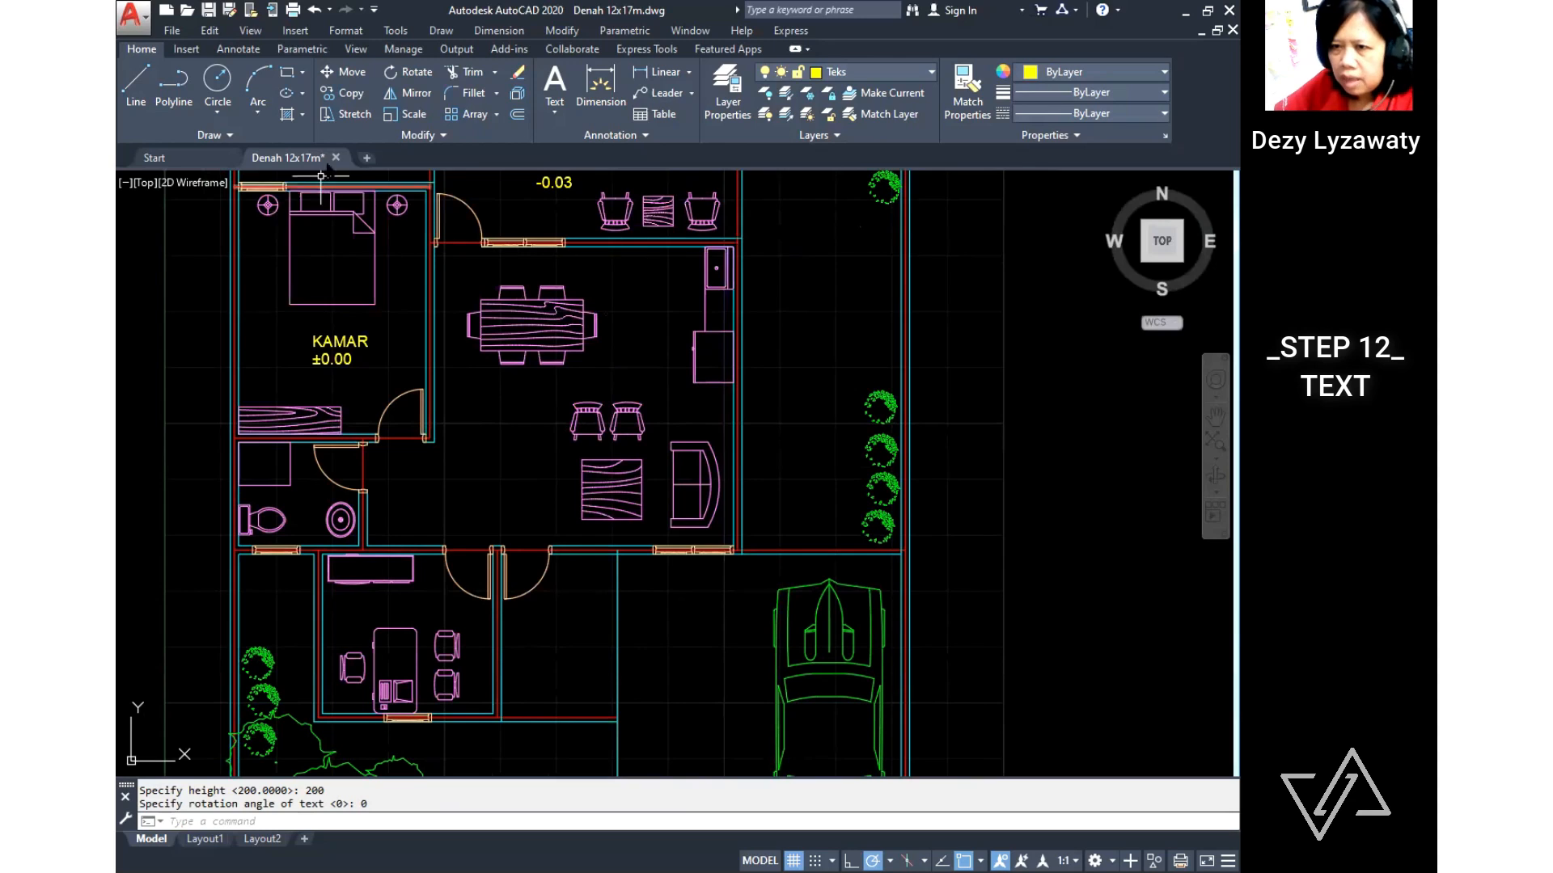
pyautogui.click(353, 101)
pyautogui.click(380, 384)
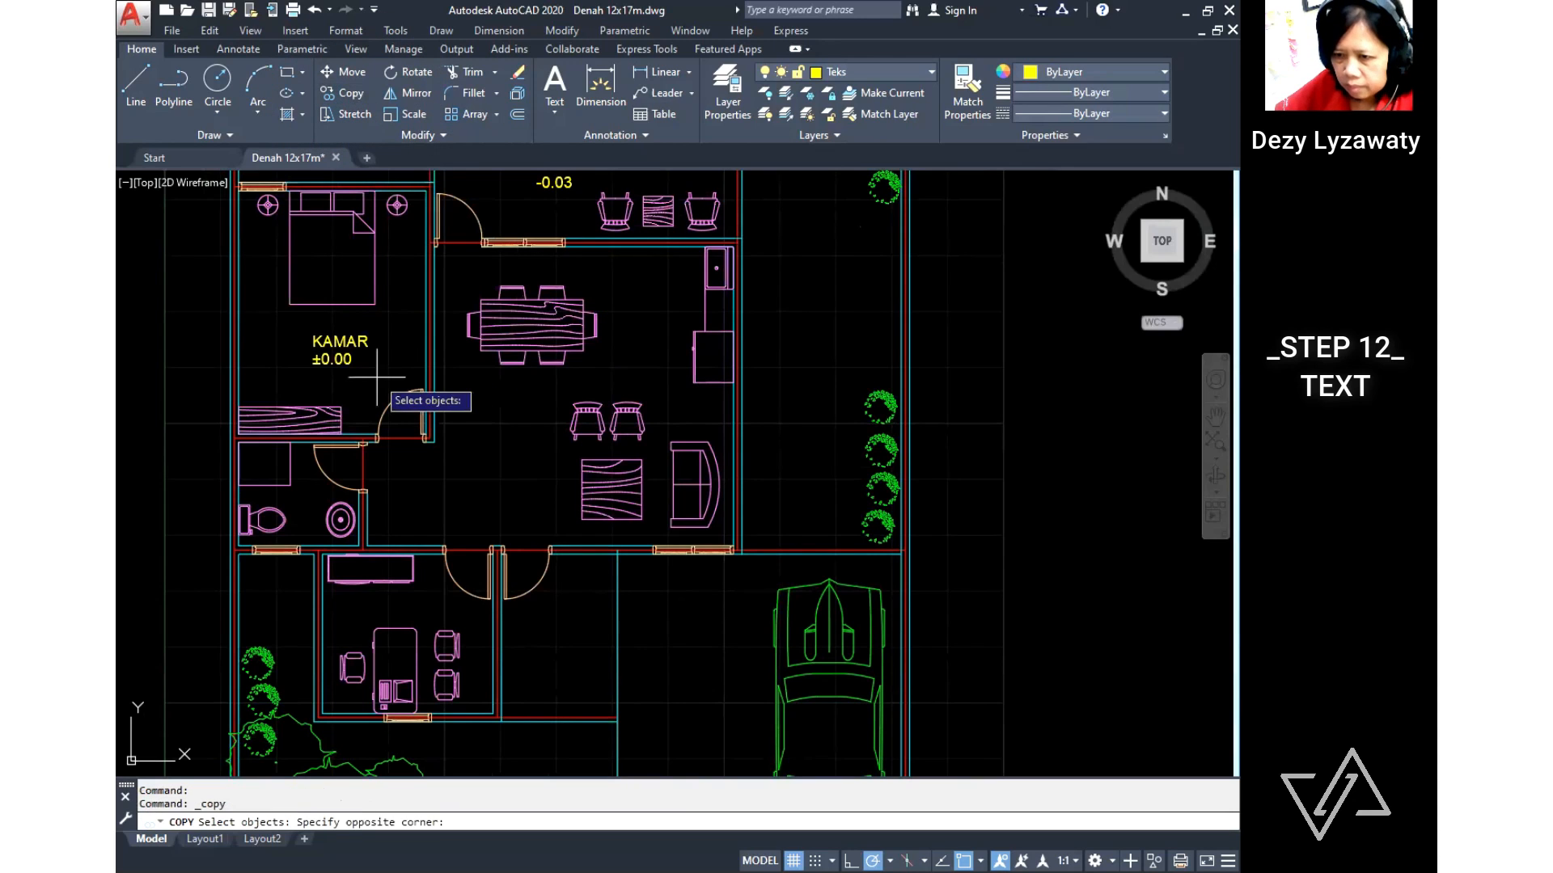
pyautogui.click(307, 320)
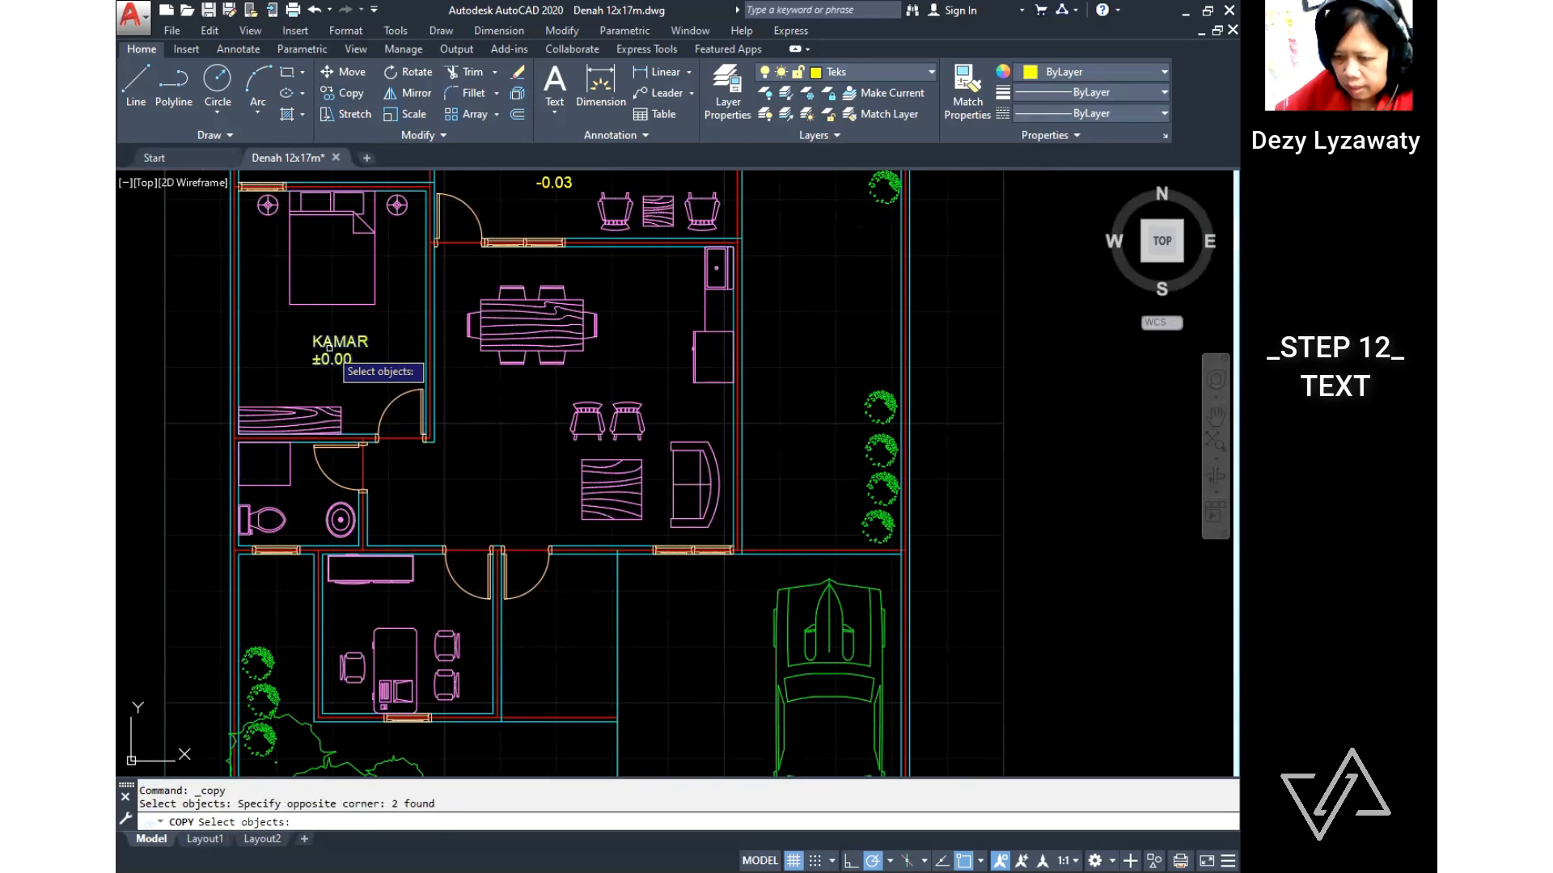
pyautogui.press('Return')
pyautogui.click(331, 347)
pyautogui.moveTo(517, 483)
pyautogui.mouseDown(button='middle')
pyautogui.moveTo(507, 501)
pyautogui.moveTo(428, 515)
pyautogui.moveTo(761, 398)
pyautogui.mouseUp(button='middle')
pyautogui.scroll(4, 585, 322)
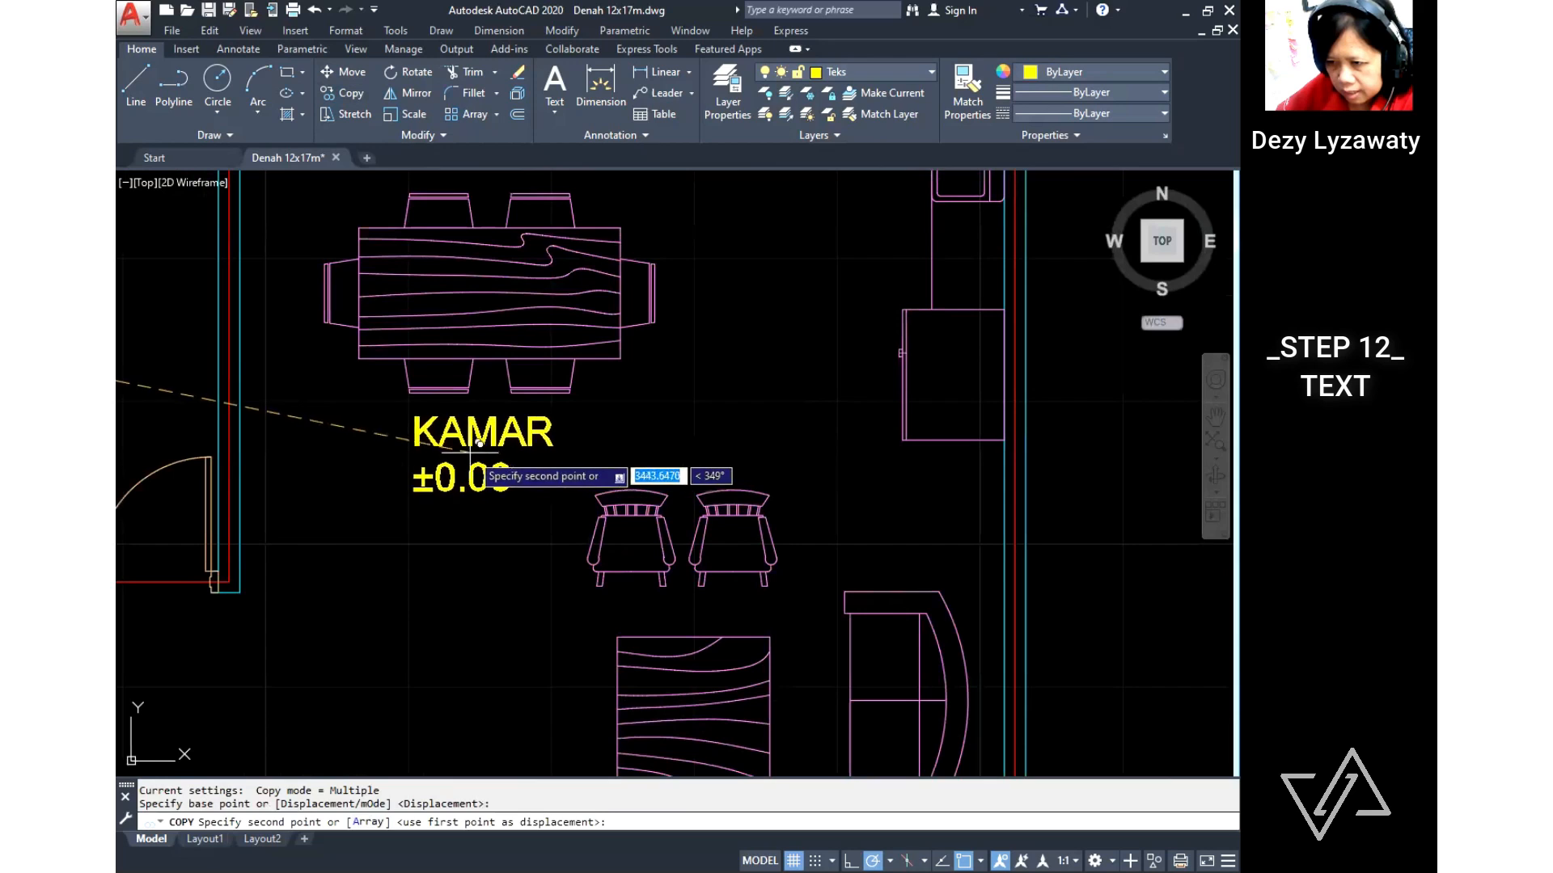
pyautogui.click(445, 453)
pyautogui.press('Return')
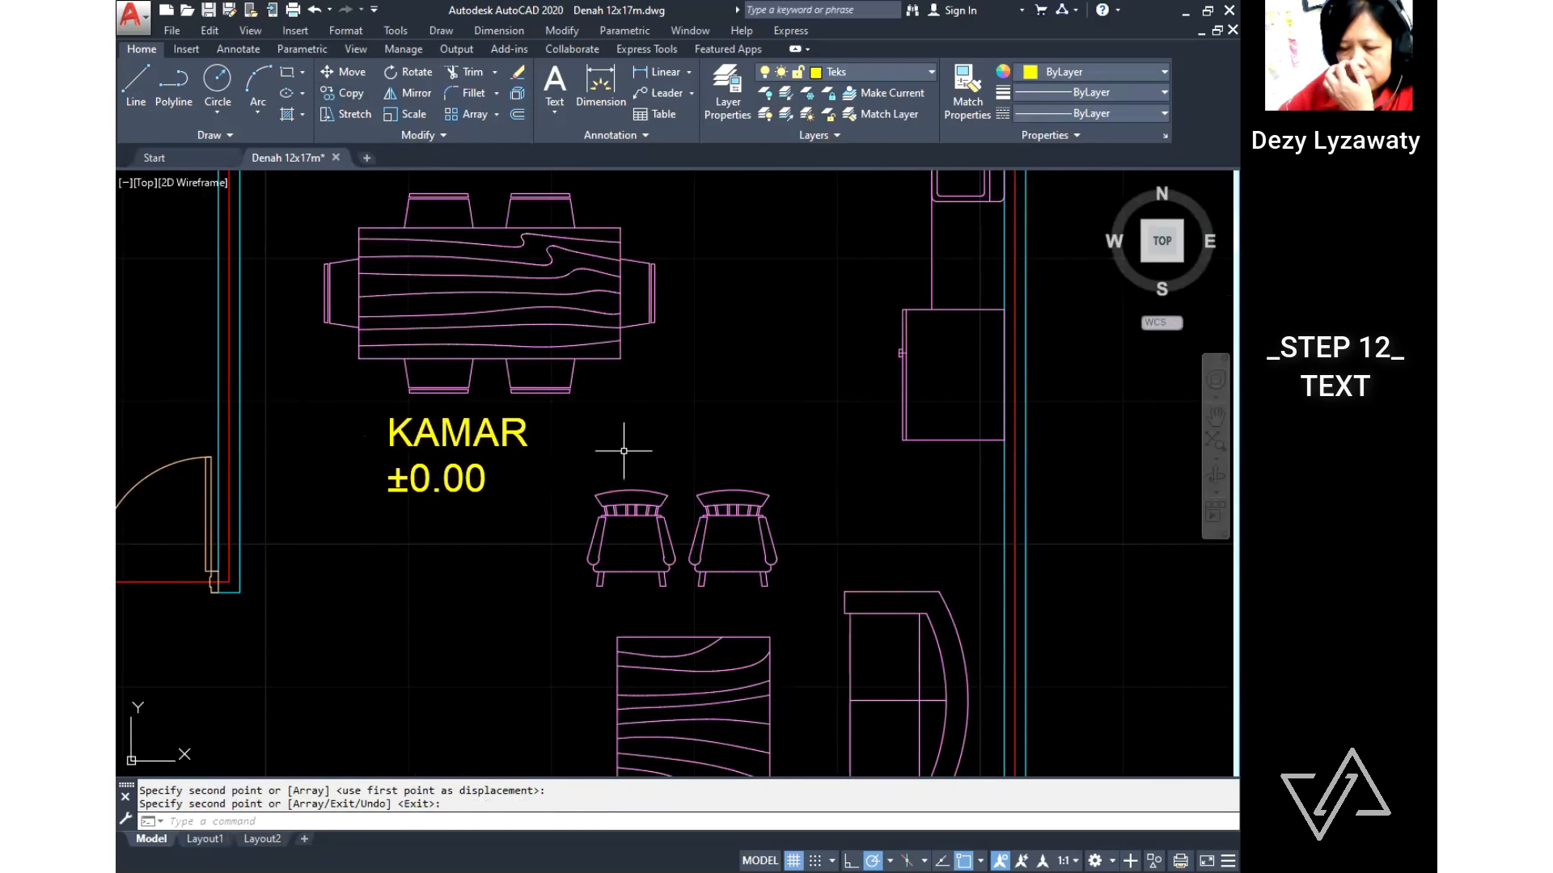
pyautogui.press('Escape')
# Step: Change the copied room name below the dining table to "RUANG MAKAN"
pyautogui.moveTo(509, 434)
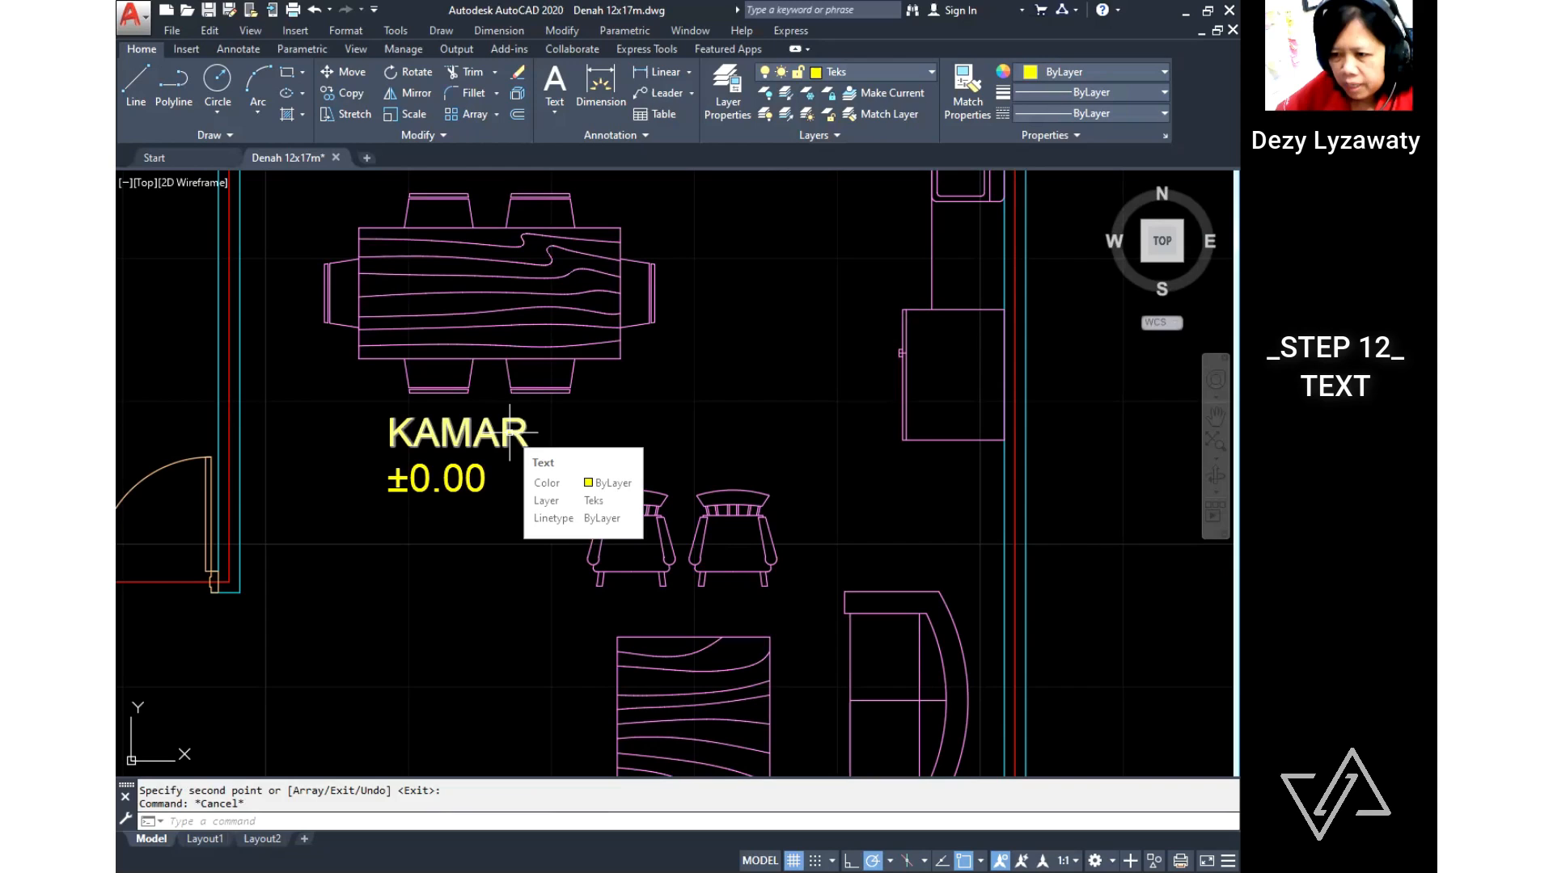
pyautogui.click(509, 434)
pyautogui.doubleClick(506, 437)
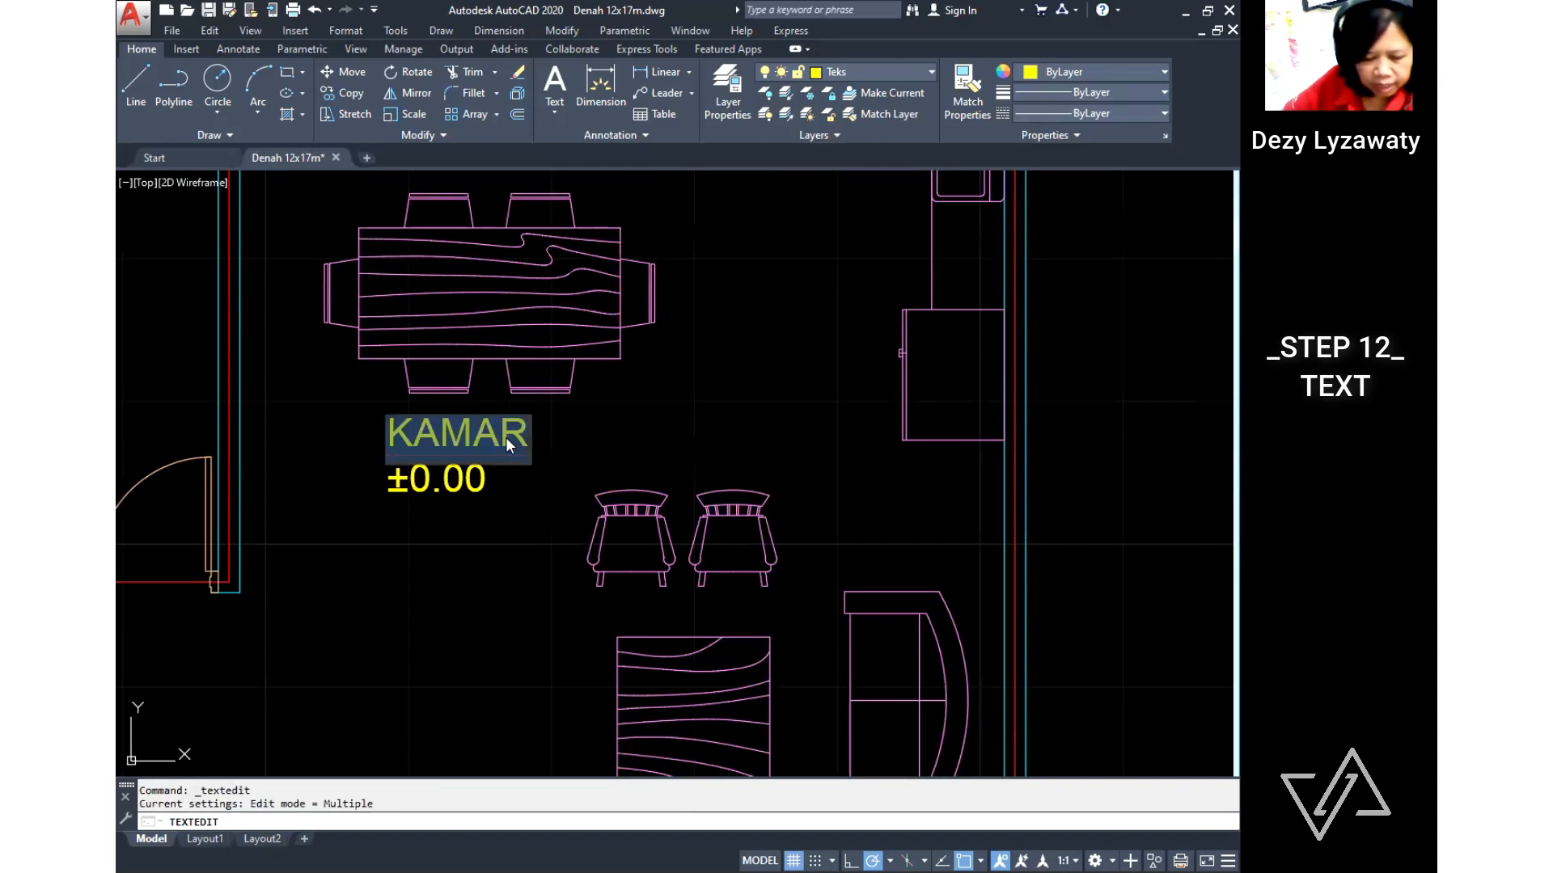
pyautogui.write('RUANG')
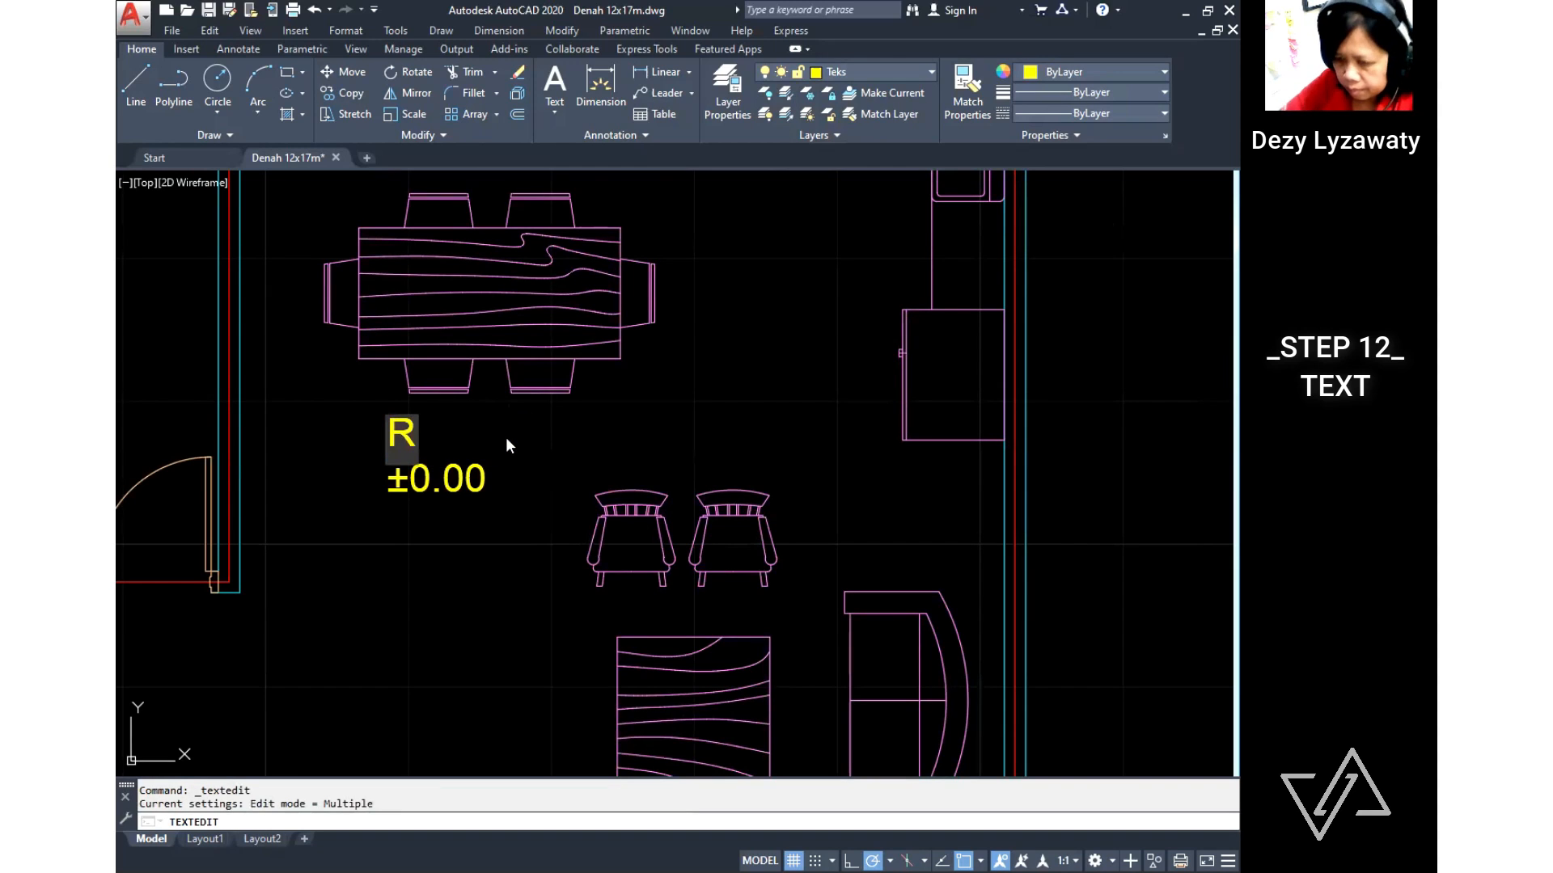
pyautogui.write(' MAKAN')
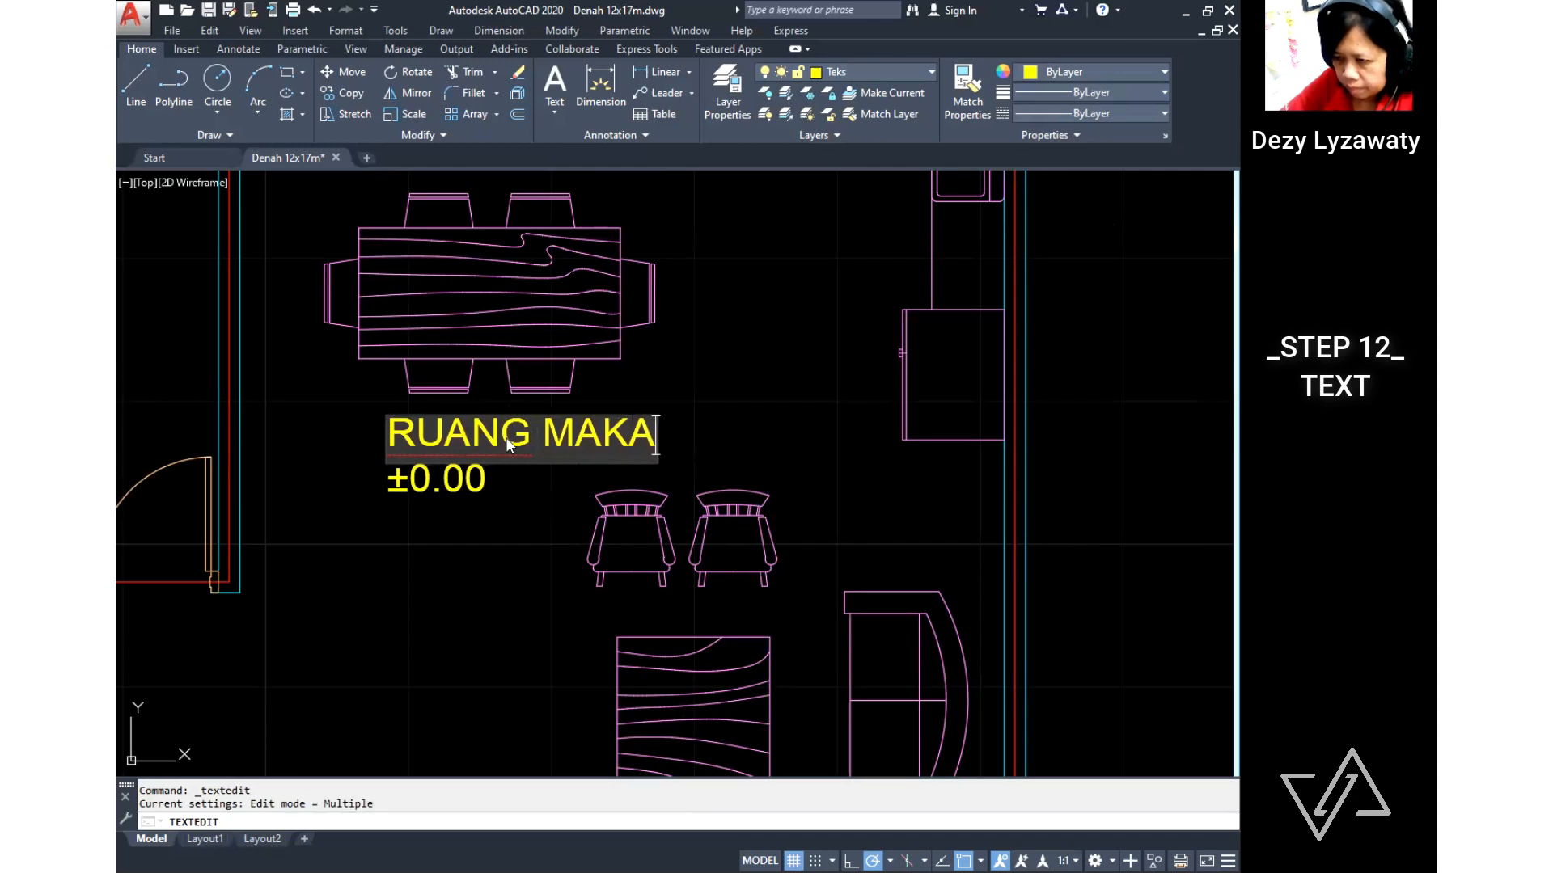
pyautogui.press('Escape')
pyautogui.press('Escape')
pyautogui.press('Escape')
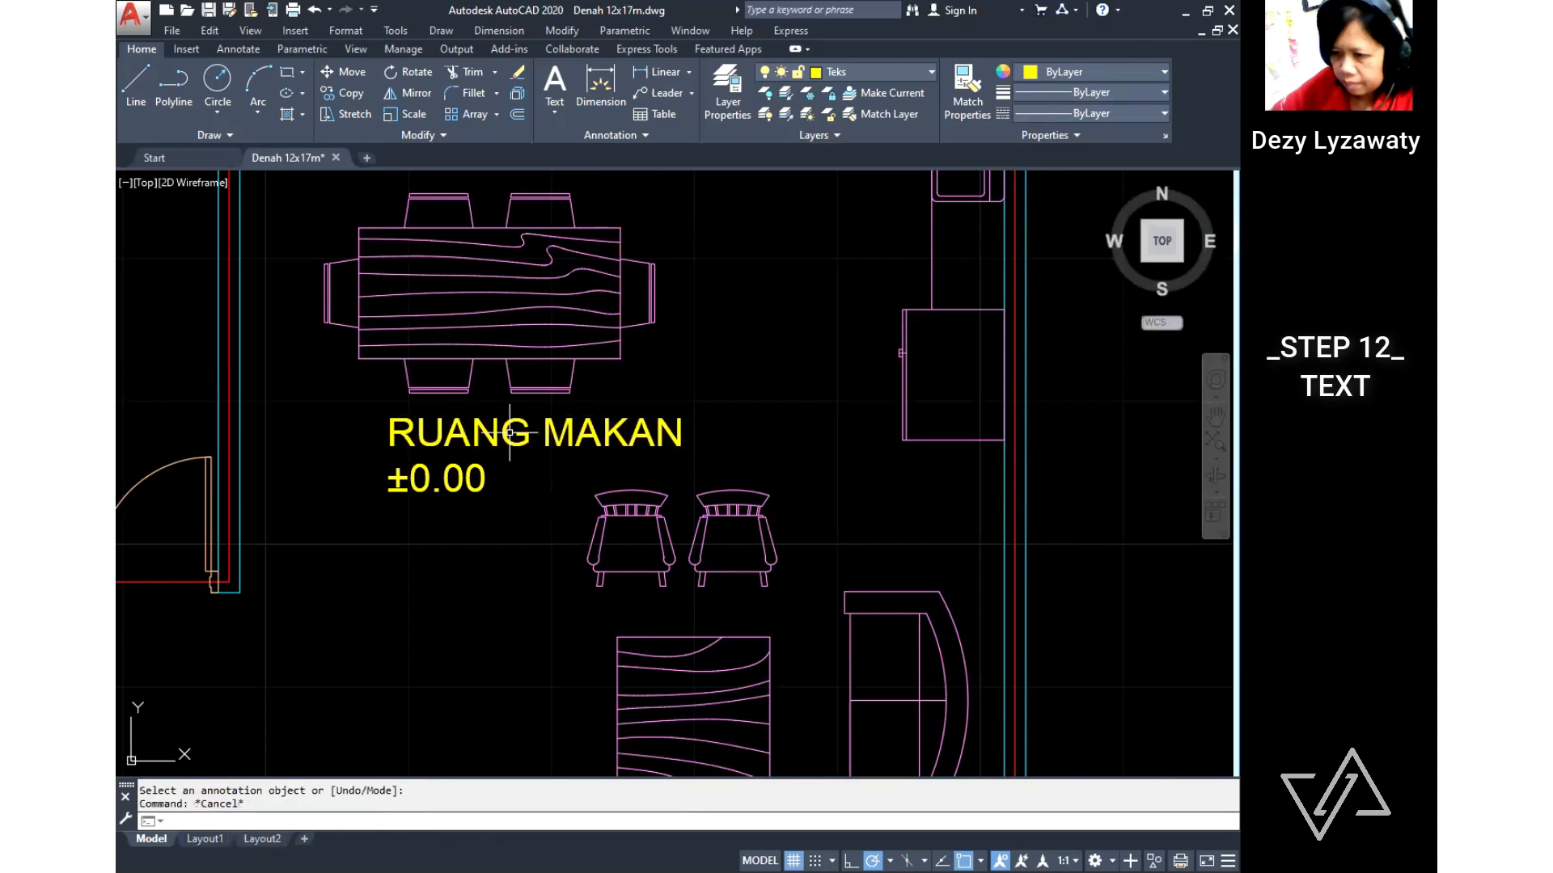
# Step: Move the "RUANG MAKAN" text horizontally to the left to centre it above its "±0.00" level
pyautogui.write('m')
pyautogui.press('space')
pyautogui.click(522, 477)
pyautogui.click(497, 437)
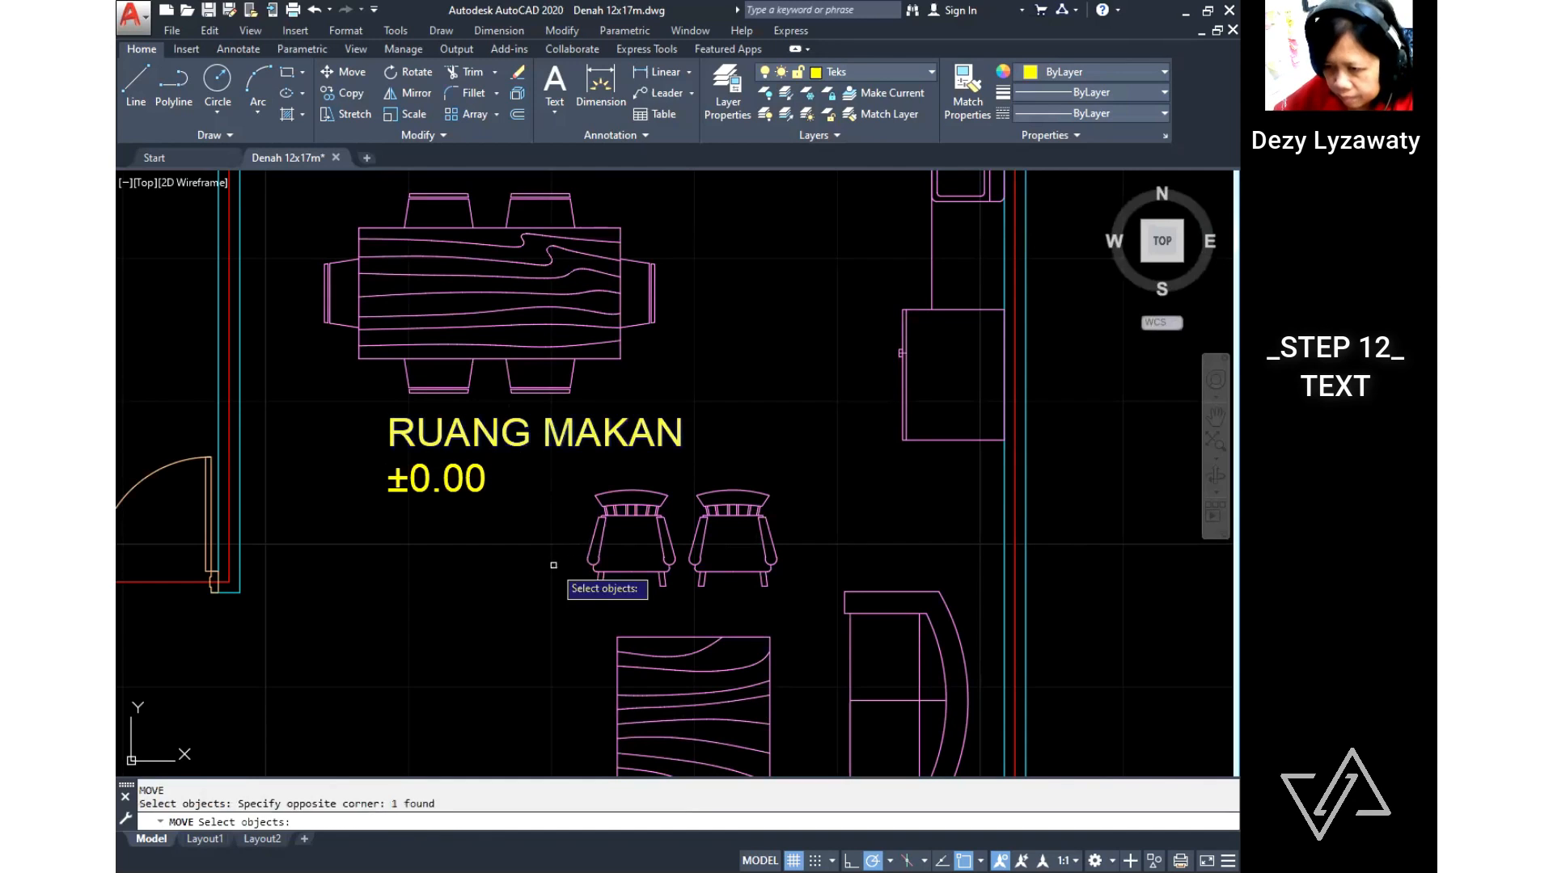
pyautogui.press('space')
pyautogui.click(534, 564)
pyautogui.click(449, 558)
# Step: Copy the "RUANG MAKAN" label and its level straight down to the living area beside the coffee table
pyautogui.moveTo(588, 533); pyautogui.dragTo(566, 483, button='middle')
pyautogui.write('Co')
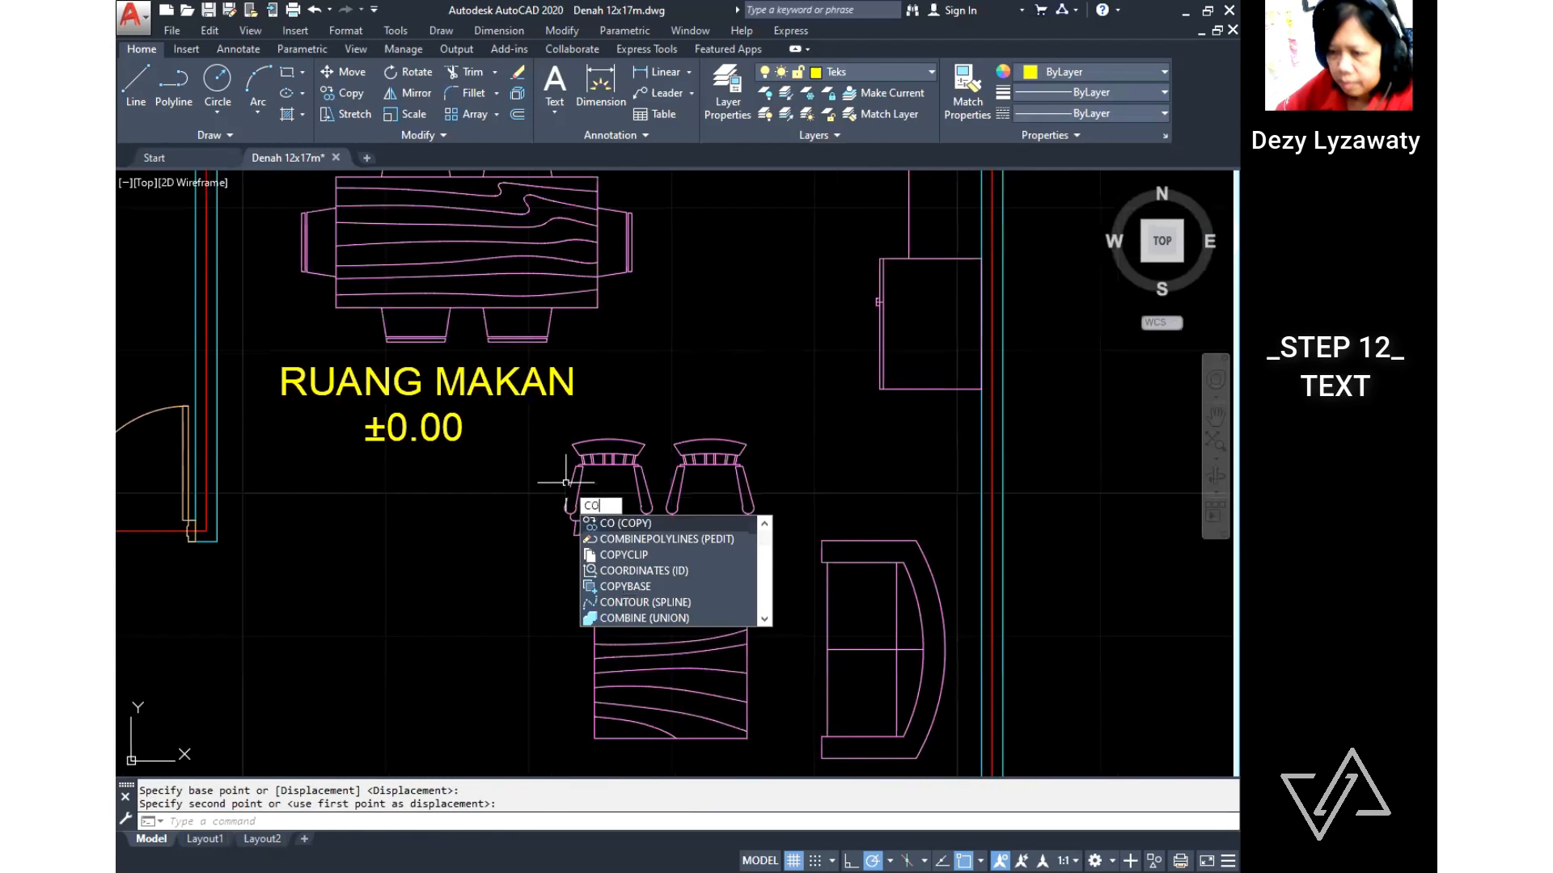
pyautogui.press('space')
pyautogui.scroll(-4, 521, 488)
pyautogui.click(516, 484)
pyautogui.click(488, 449)
pyautogui.press('space')
pyautogui.click(485, 452)
pyautogui.click(485, 558)
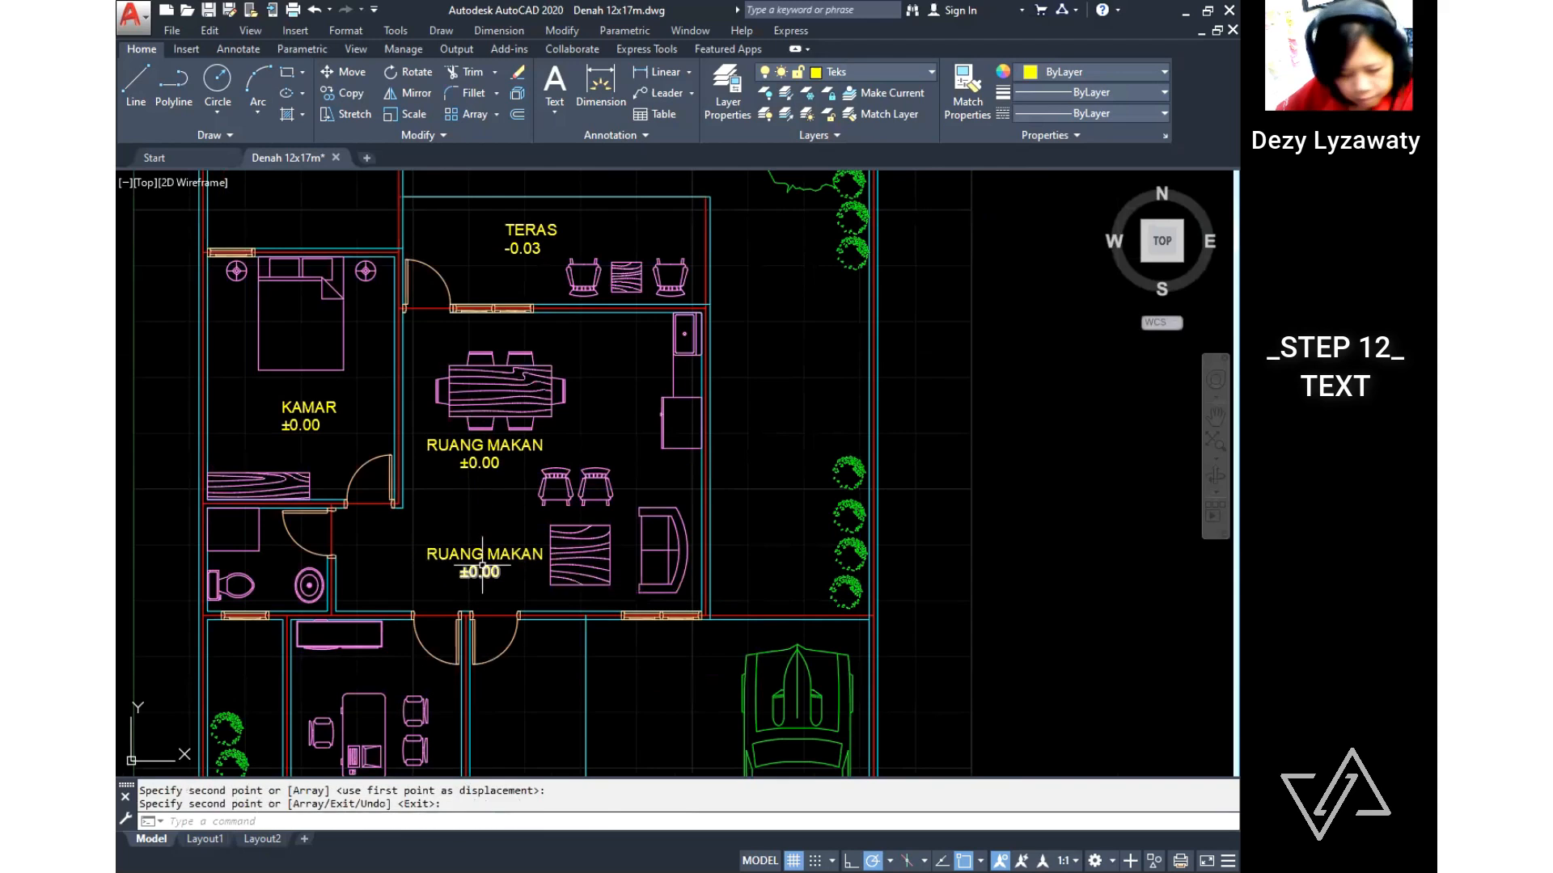
# Step: Change the copied room name beside the coffee table to "RUANG TAMU"
pyautogui.press('Escape')
pyautogui.doubleClick(489, 554)
pyautogui.moveTo(581, 551); pyautogui.dragTo(614, 546)
pyautogui.write('TAMU')
pyautogui.press('Escape')
pyautogui.press('Escape')
# Step: Copy the "RUANG TAMU" label and its level to the kitchen area between the dining table and the counter
pyautogui.write('CO')
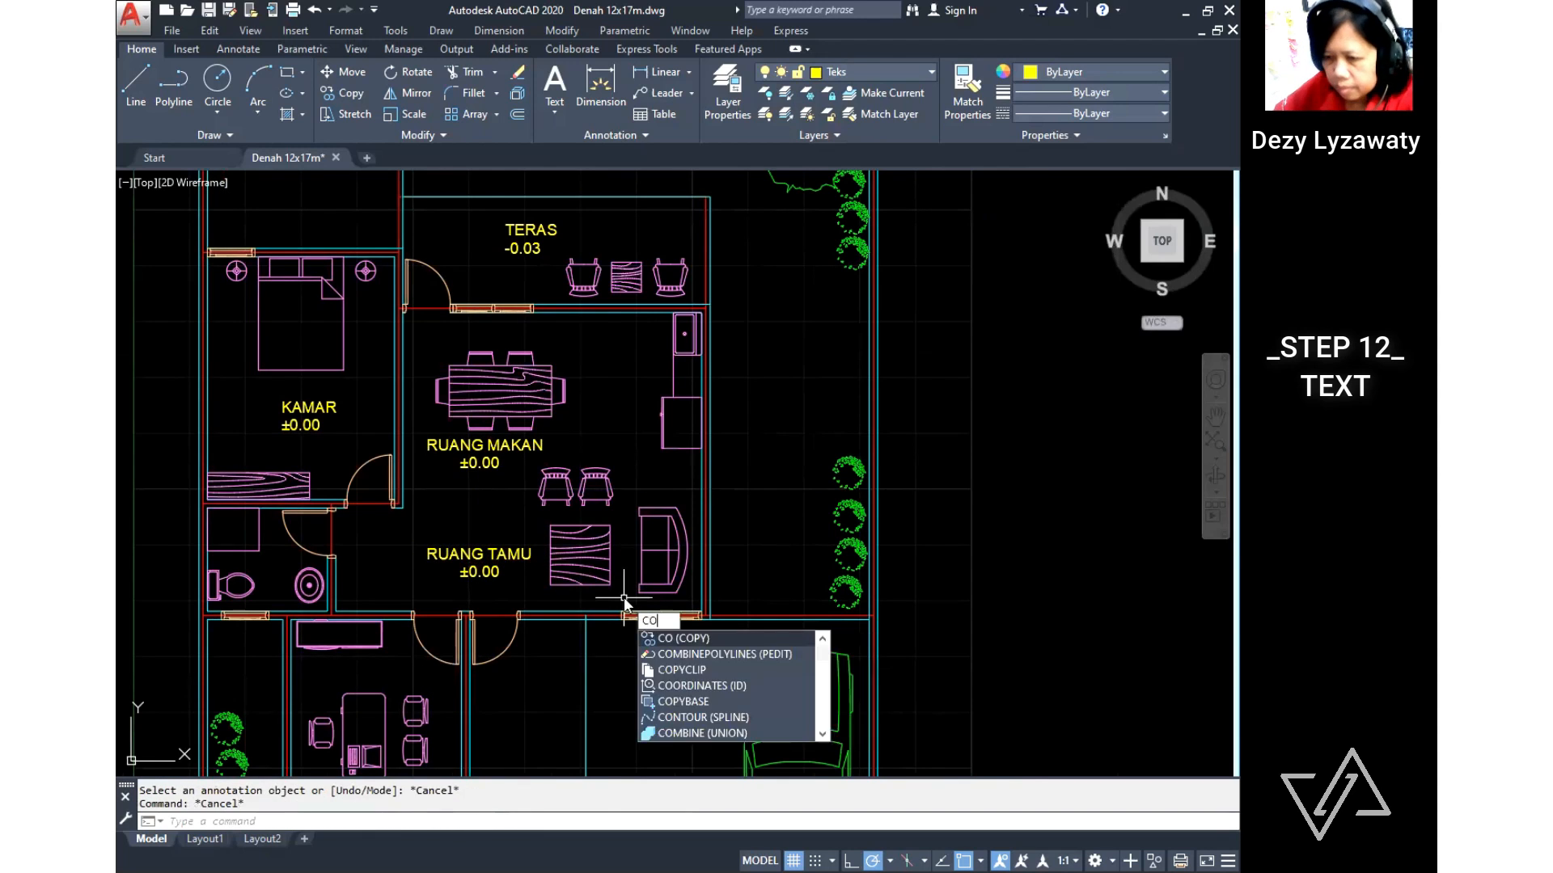
pyautogui.press('space')
pyautogui.scroll(2, 513, 600)
pyautogui.click(513, 595)
pyautogui.click(476, 534)
pyautogui.press('space')
pyautogui.click(472, 535)
pyautogui.moveTo(686, 365); pyautogui.dragTo(603, 651, button='middle')
pyautogui.click(614, 506)
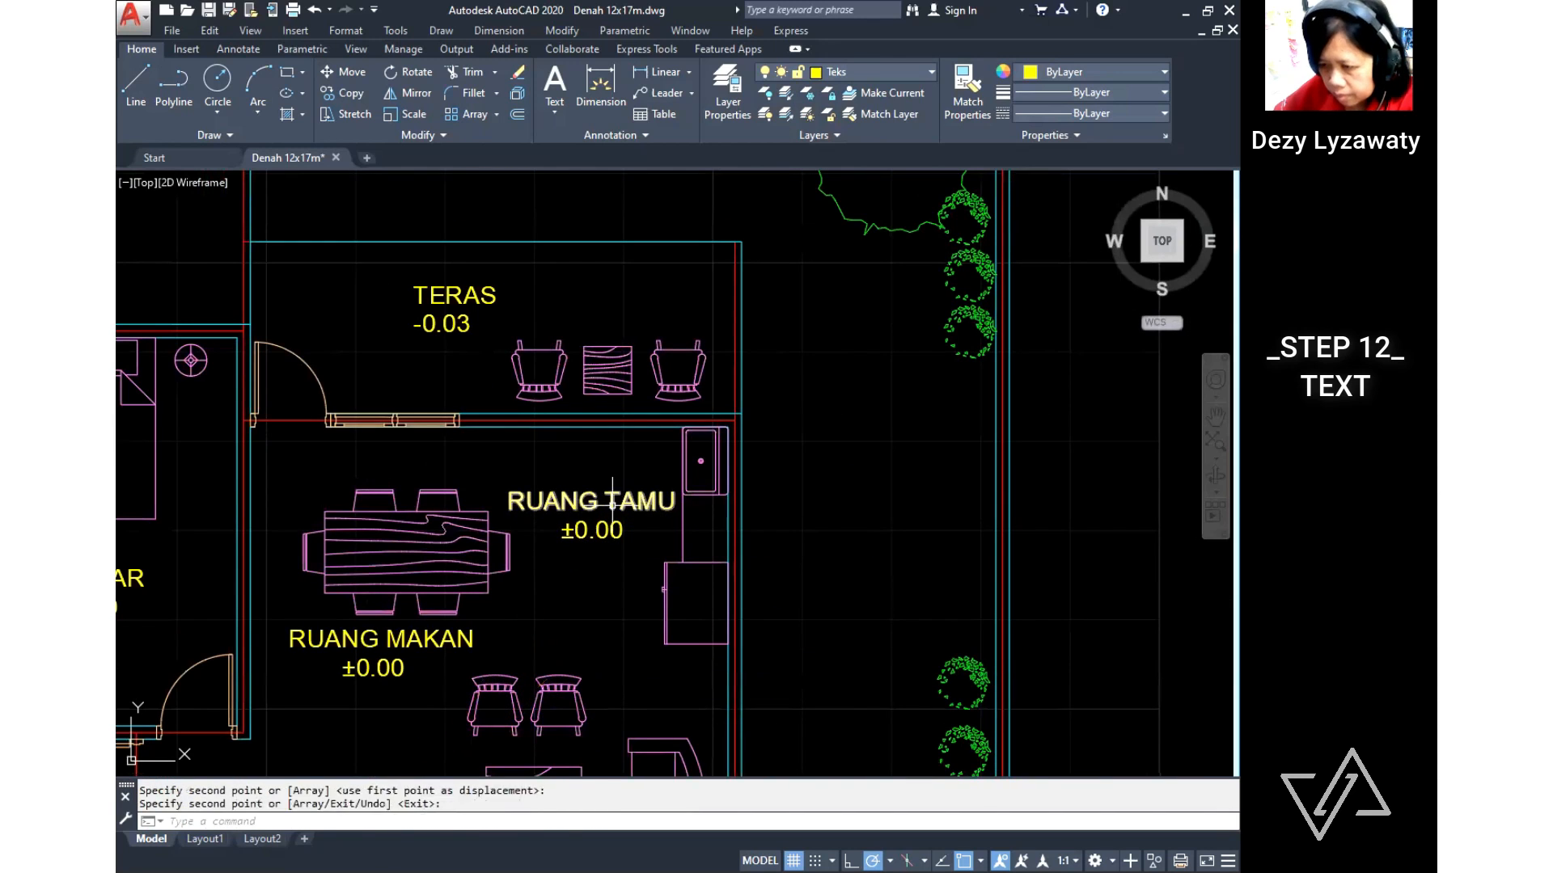
# Step: Change the copied room name beside the kitchen counter to "PANTRY"
pyautogui.press('Escape')
pyautogui.doubleClick(566, 503)
pyautogui.write('PANTRY')
pyautogui.press('Return')
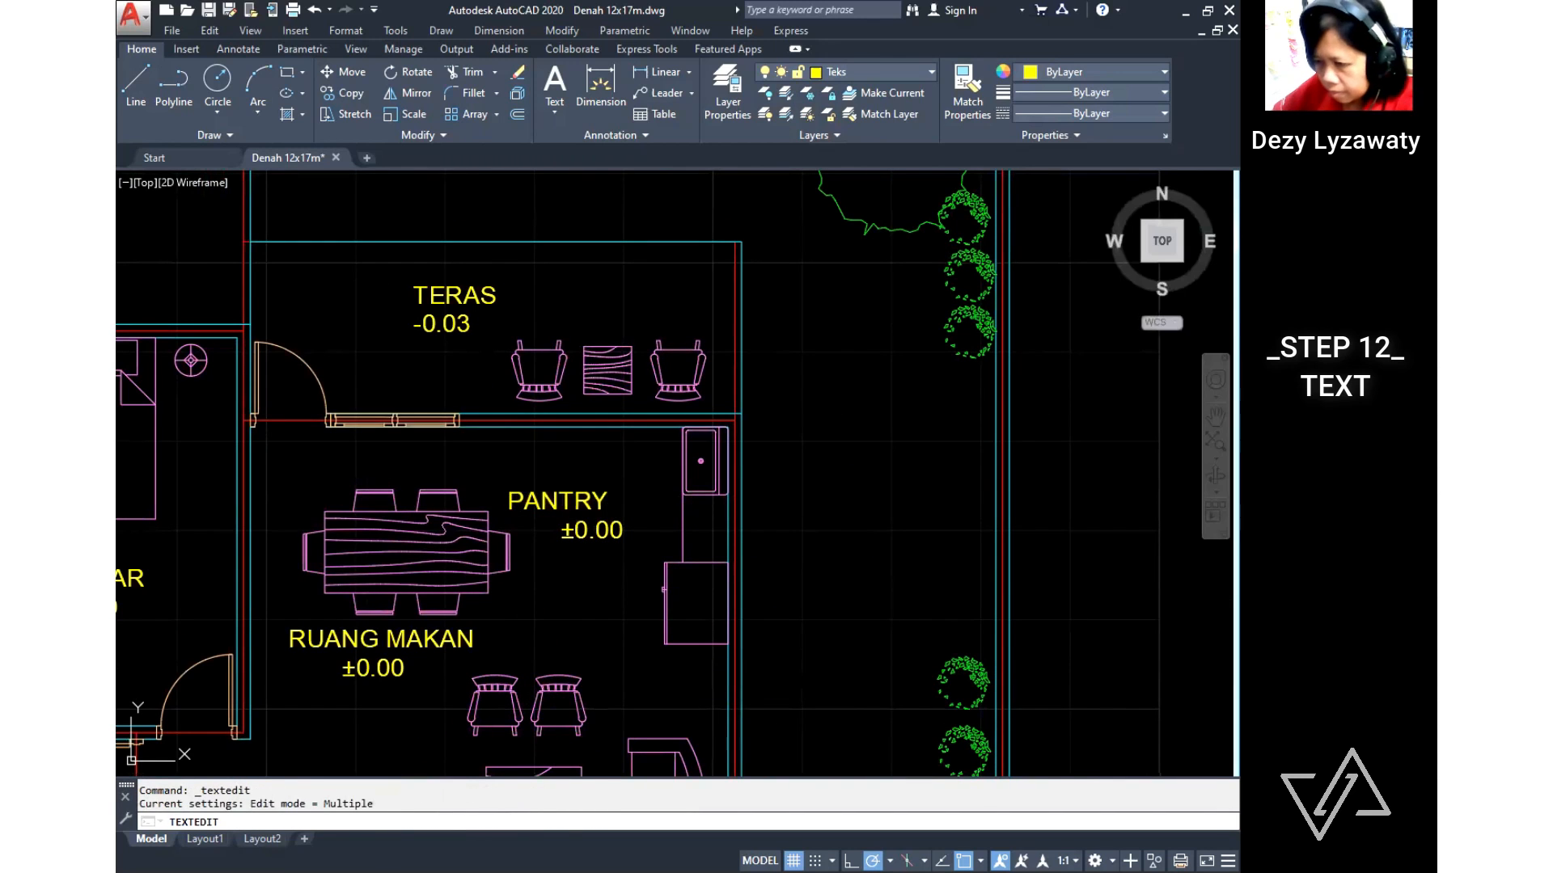
pyautogui.press('Return')
pyautogui.press('Escape')
# Step: Move the "PANTRY" text horizontally to the right to centre it above its "±0.00" level
pyautogui.write('M')
pyautogui.press('space')
pyautogui.click(603, 501)
pyautogui.press('space')
pyautogui.click(611, 493)
pyautogui.click(649, 493)
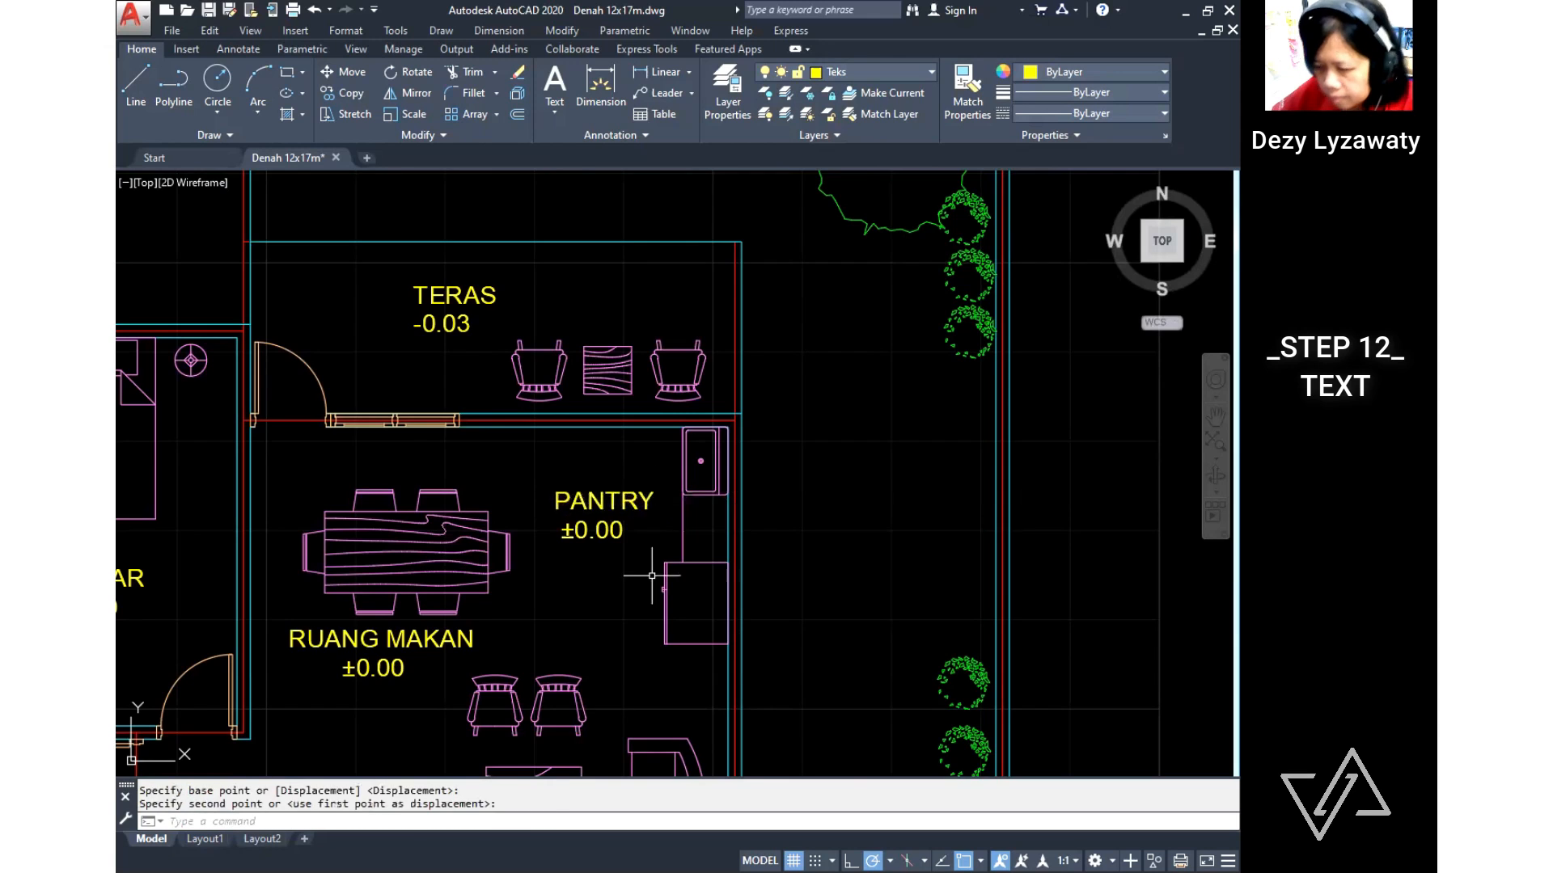
# Step: Copy the "RUANG TAMU" label and its level into the study, between the cabinet and the desk
pyautogui.scroll(-2, 615, 534)
pyautogui.write('CO')
pyautogui.press('space')
pyautogui.click(606, 568)
pyautogui.click(596, 545)
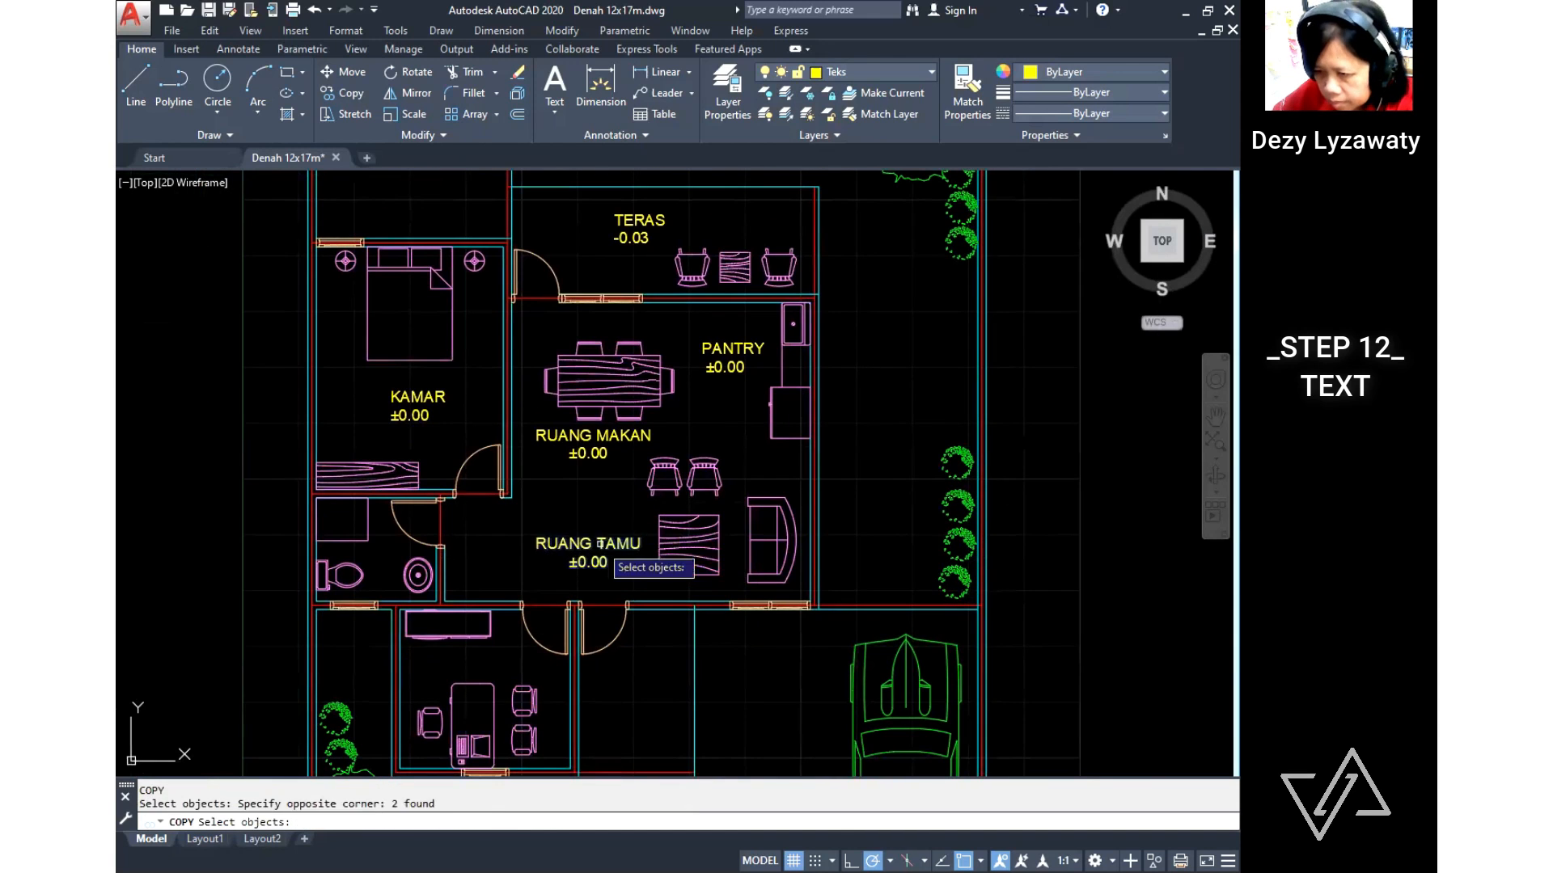
pyautogui.press('space')
pyautogui.click(599, 547)
pyautogui.moveTo(609, 641); pyautogui.dragTo(755, 558, button='middle')
pyautogui.scroll(6, 627, 600)
pyautogui.click(702, 499)
pyautogui.press('space')
# Step: Change the copied room name in the study to "RUANG KERJA"
pyautogui.doubleClick(731, 488)
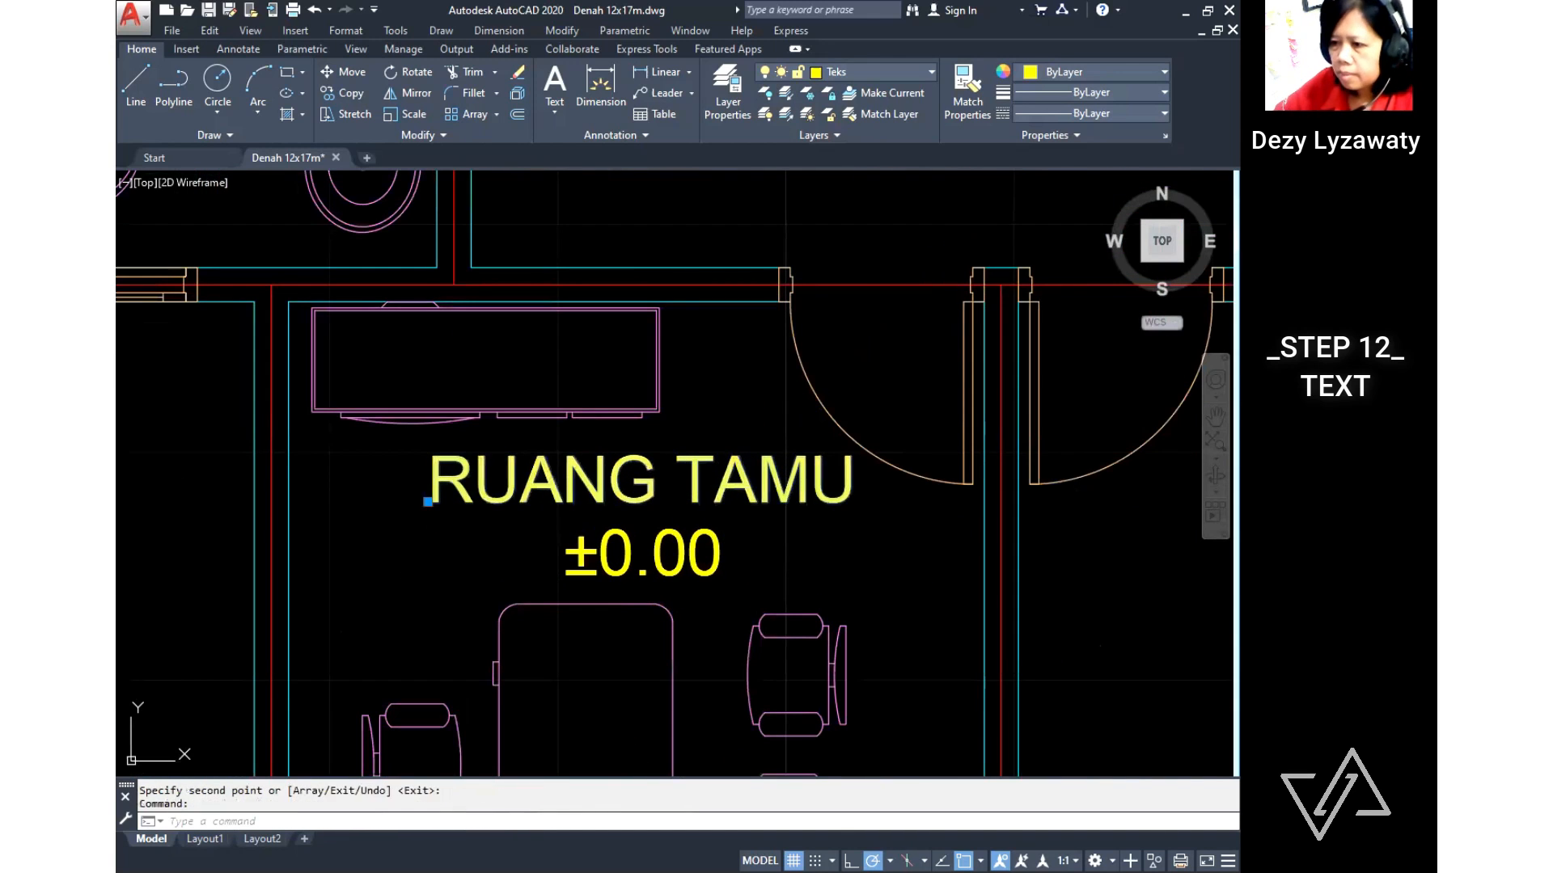
pyautogui.moveTo(676, 485); pyautogui.dragTo(922, 485)
pyautogui.write('KERJA')
pyautogui.click(919, 485)
pyautogui.scroll(-4, 777, 562)
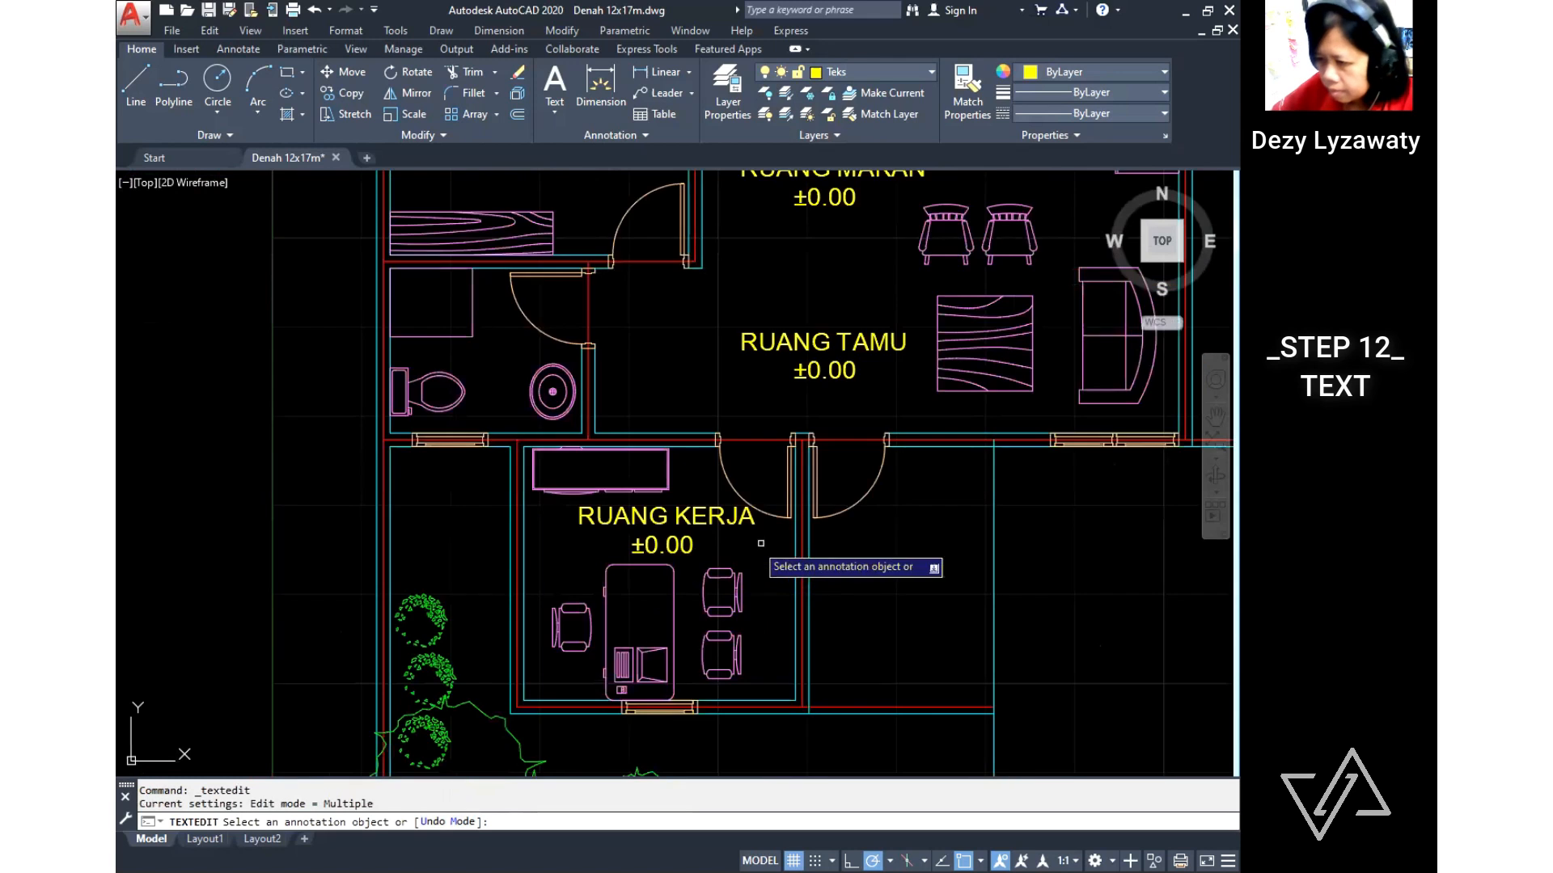
pyautogui.scroll(-2, 764, 368)
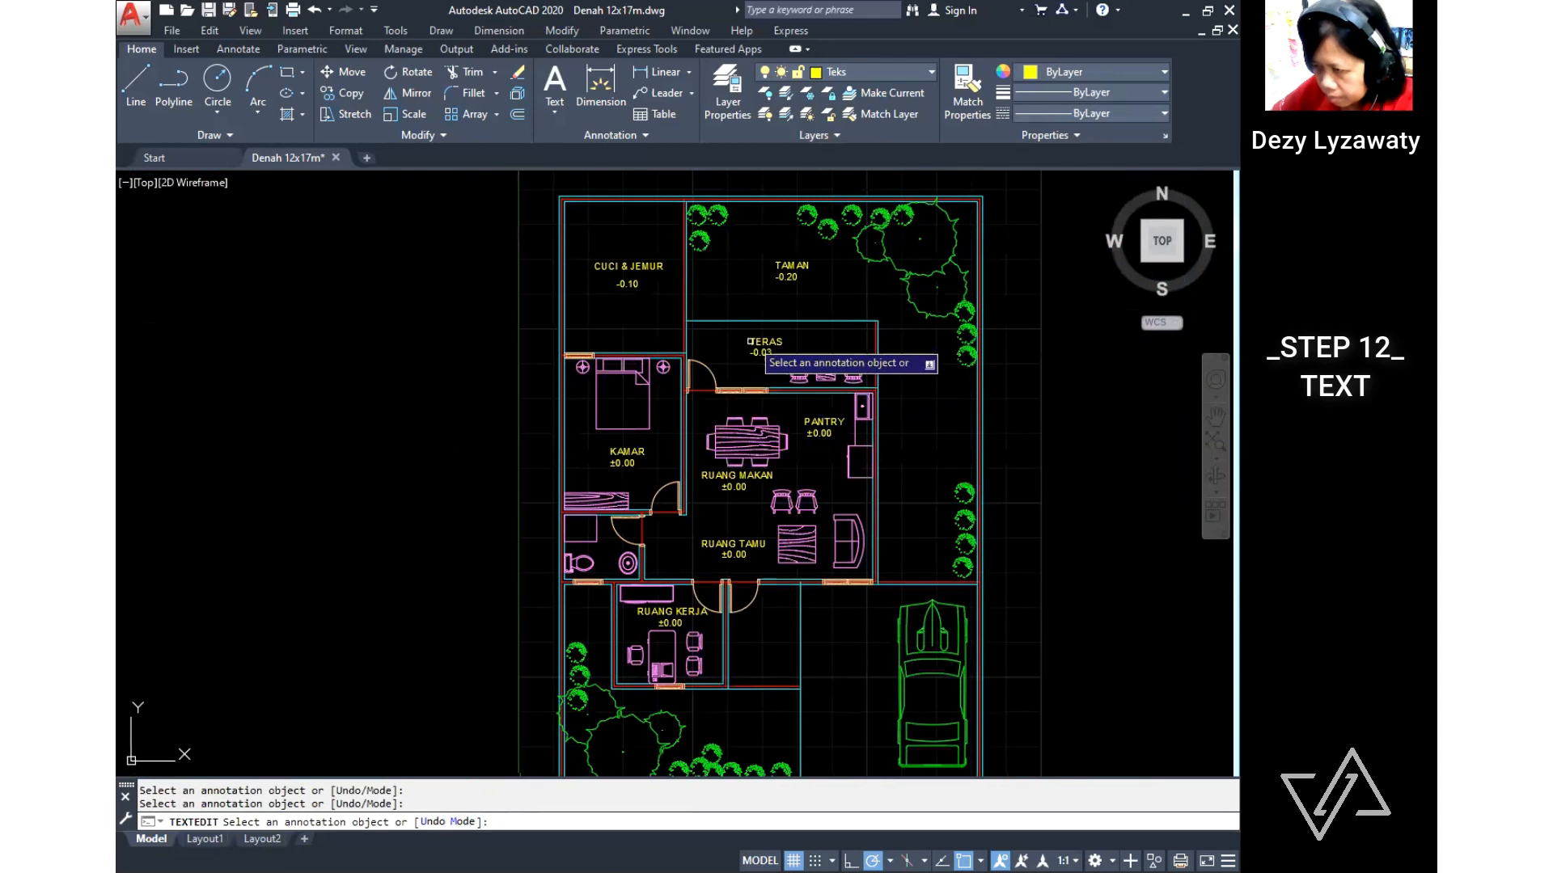
pyautogui.press('Escape')
# Step: Copy the back terrace's "TERAS" label and "-0.03" level straight down to the front terrace beside the study
pyautogui.write('co')
pyautogui.press('Return')
pyautogui.click(784, 361)
pyautogui.click(723, 343)
pyautogui.press('Return')
pyautogui.click(773, 345)
pyautogui.click(773, 634)
pyautogui.press('Return')
# Step: Copy the back garden's "TAMAN" label and "-0.20" level to the front garden and to the carport beside the car
pyautogui.click(562, 30)
pyautogui.click(583, 202)
pyautogui.click(864, 317)
pyautogui.click(795, 272)
pyautogui.press('Return')
pyautogui.click(795, 272)
pyautogui.moveTo(881, 506); pyautogui.dragTo(780, 272, button='middle')
pyautogui.click(648, 488)
pyautogui.moveTo(717, 486); pyautogui.dragTo(667, 521, button='middle')
pyautogui.click(717, 495)
pyautogui.scroll(4, 716, 495)
pyautogui.press('Return')
# Step: Change the copied label beside the car to "CARPORT" and its level to "-0.10"
pyautogui.doubleClick(715, 493)
pyautogui.write('CARPORT')
pyautogui.press('Return')
pyautogui.press('Escape')
pyautogui.doubleClick(671, 518)
pyautogui.write('-0.10')
pyautogui.press('Return')
pyautogui.scroll(-6, 704, 570)
pyautogui.press('Escape')
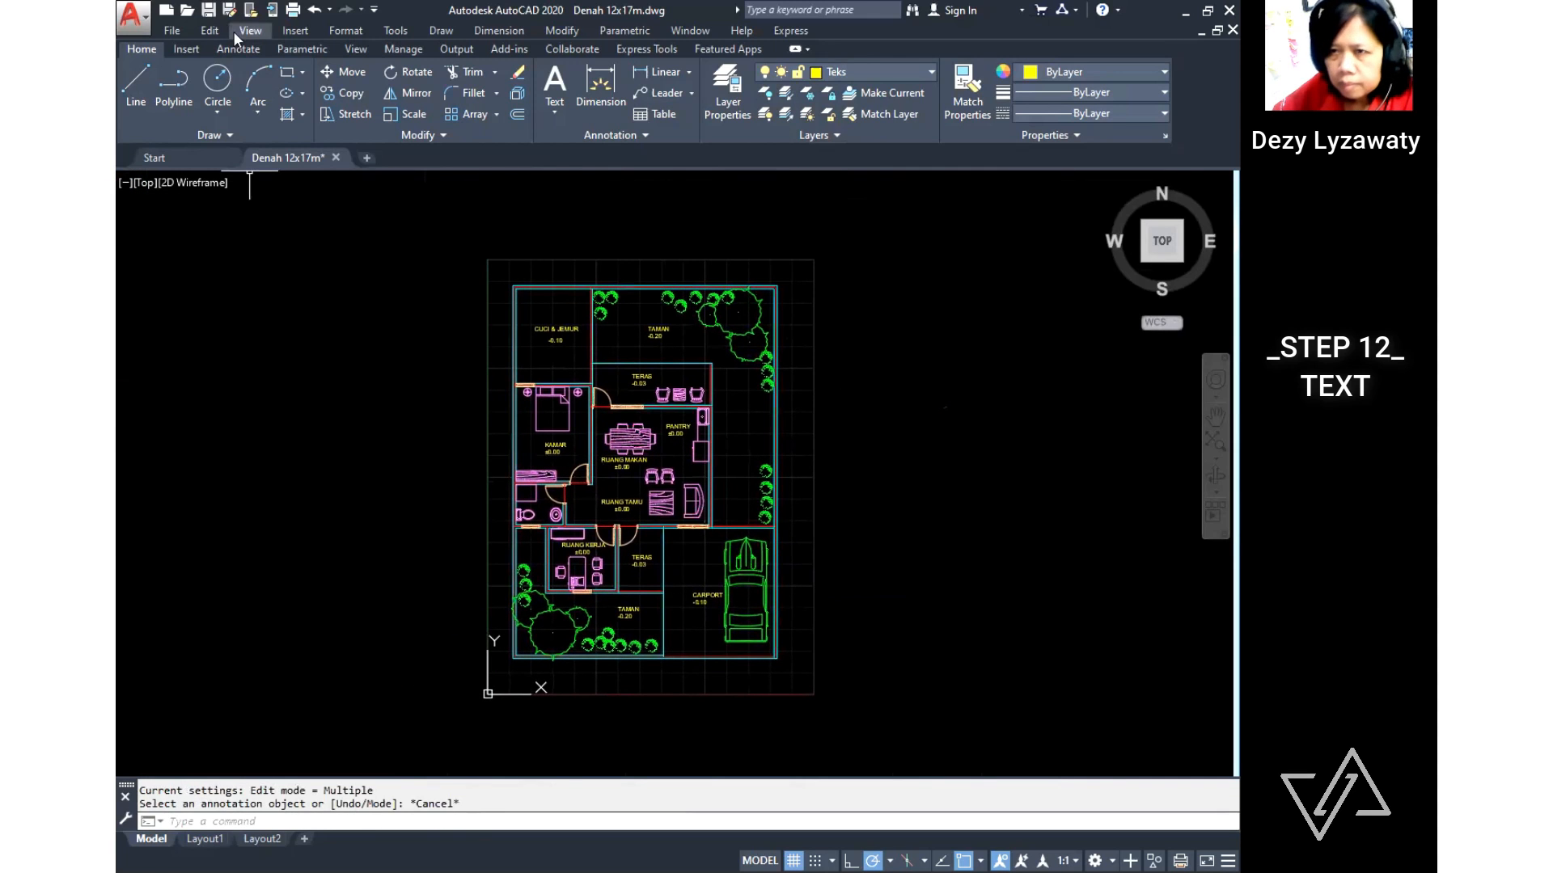
# Step: Save the drawing, and save it again in the same folder under the new file name "DENAH 2D 12x17m"
pyautogui.click(209, 10)
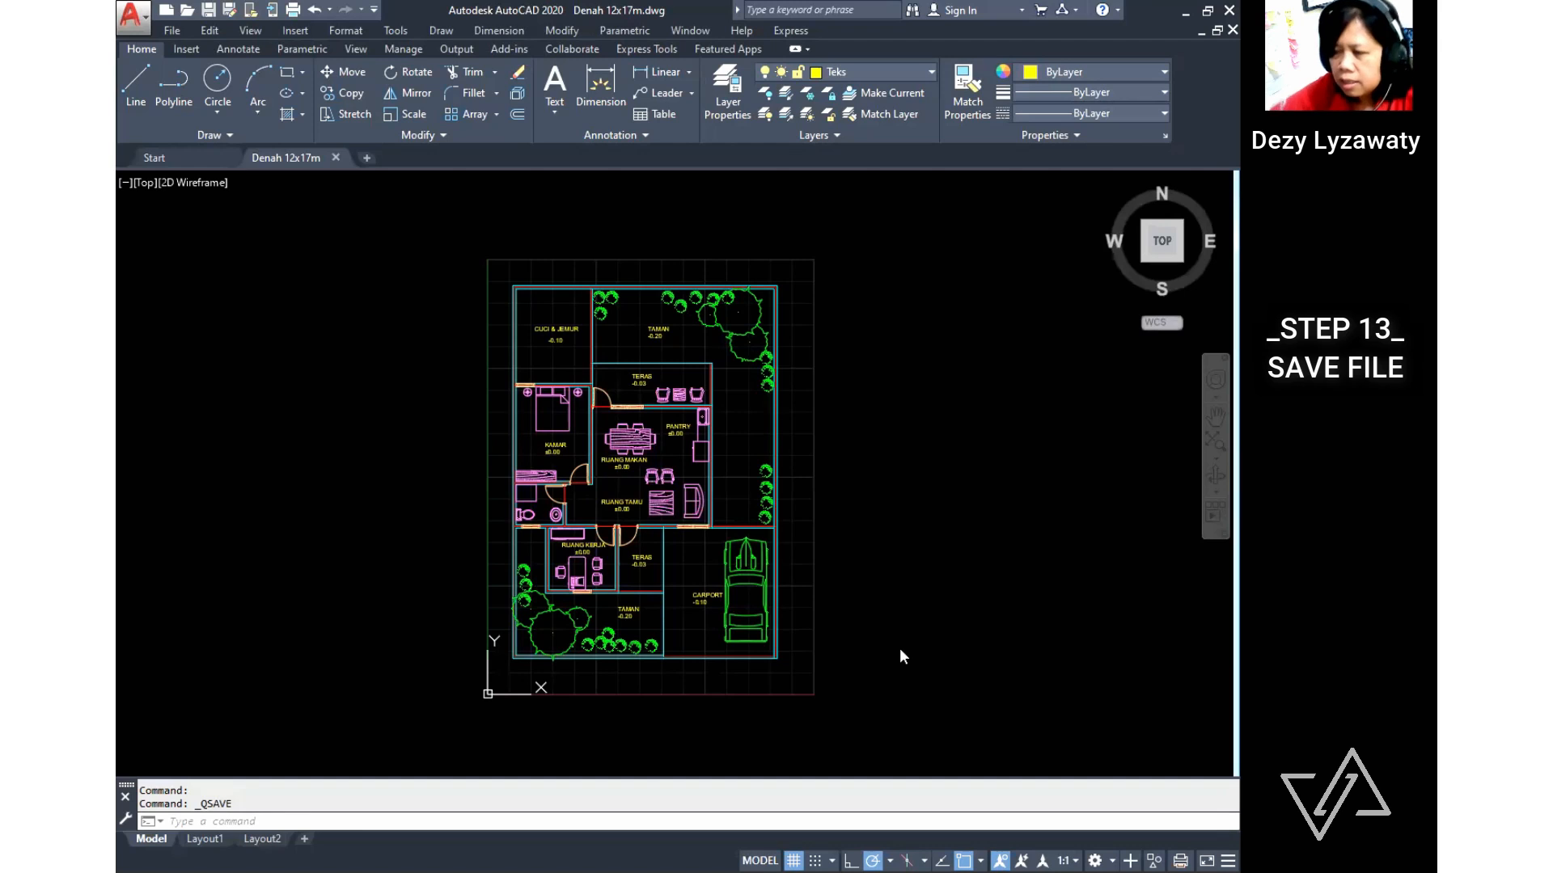
pyautogui.click(140, 30)
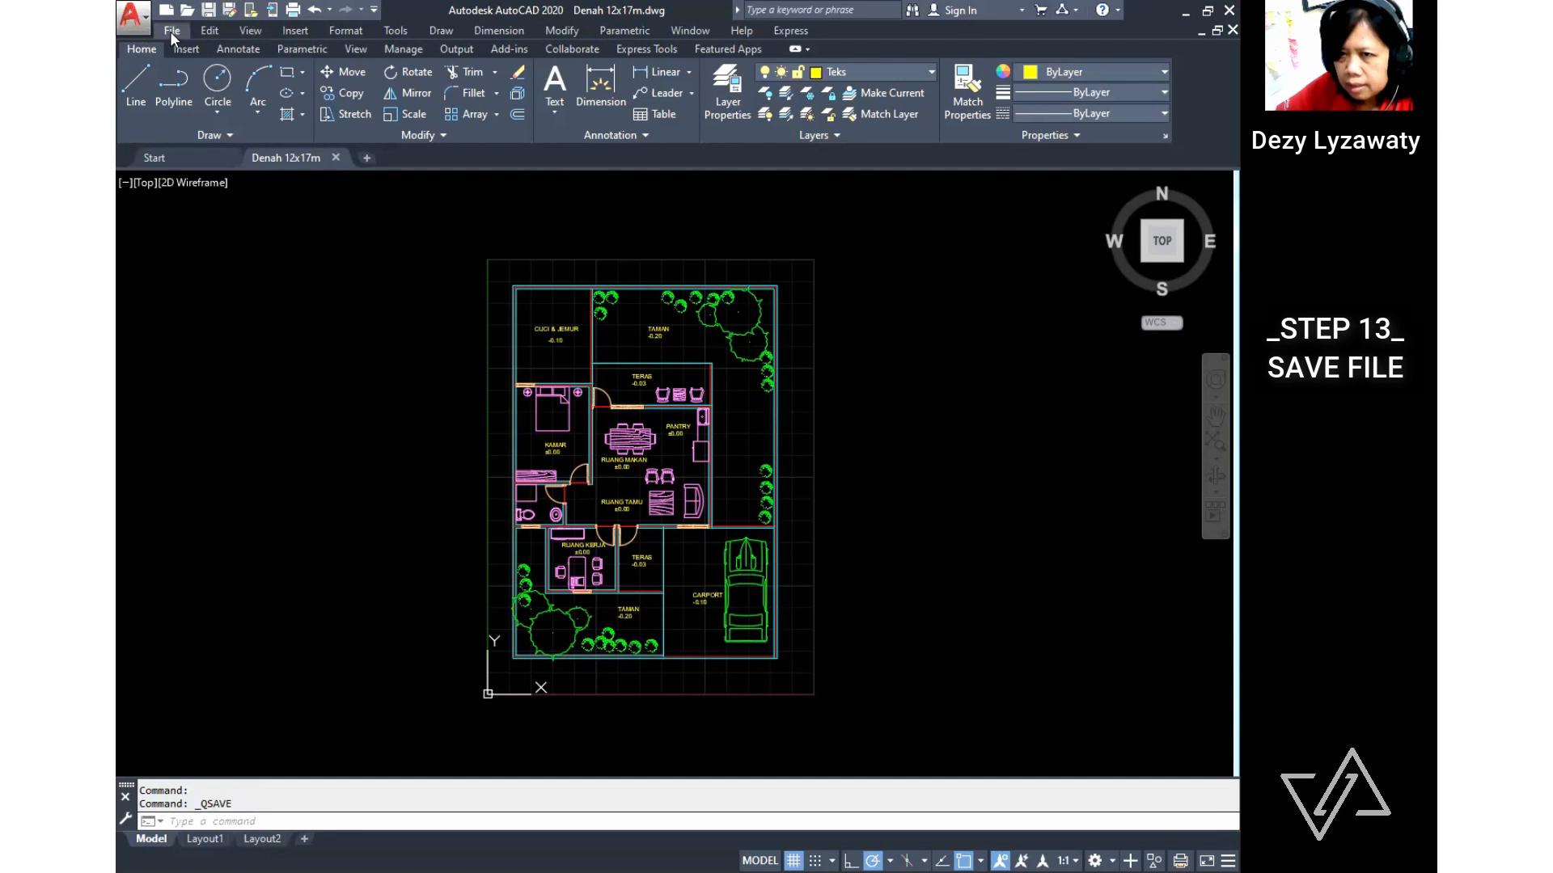
pyautogui.click(173, 34)
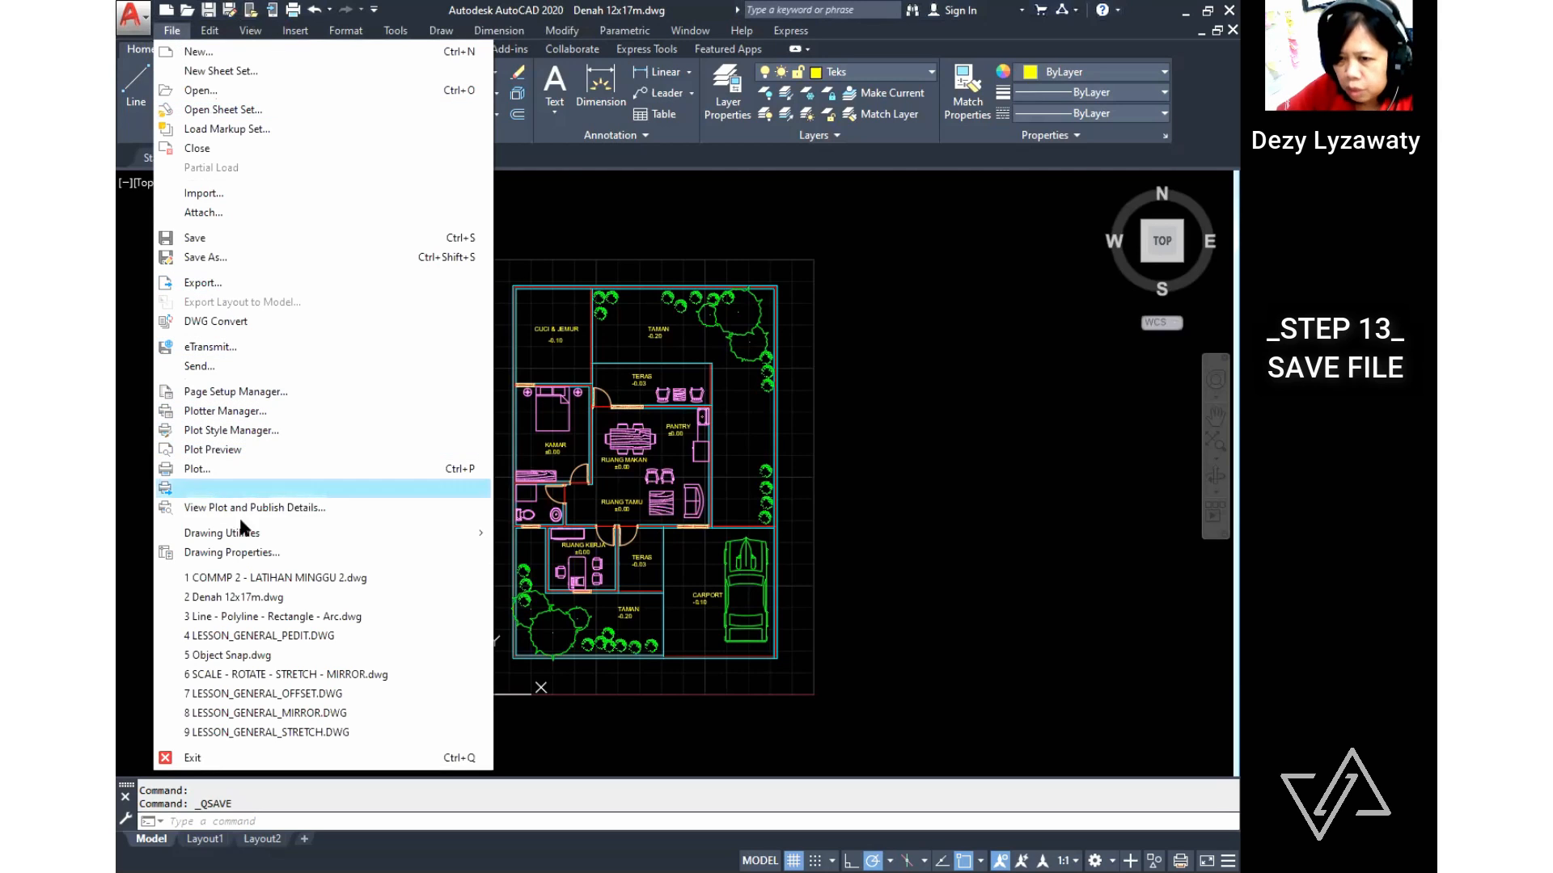
pyautogui.click(235, 258)
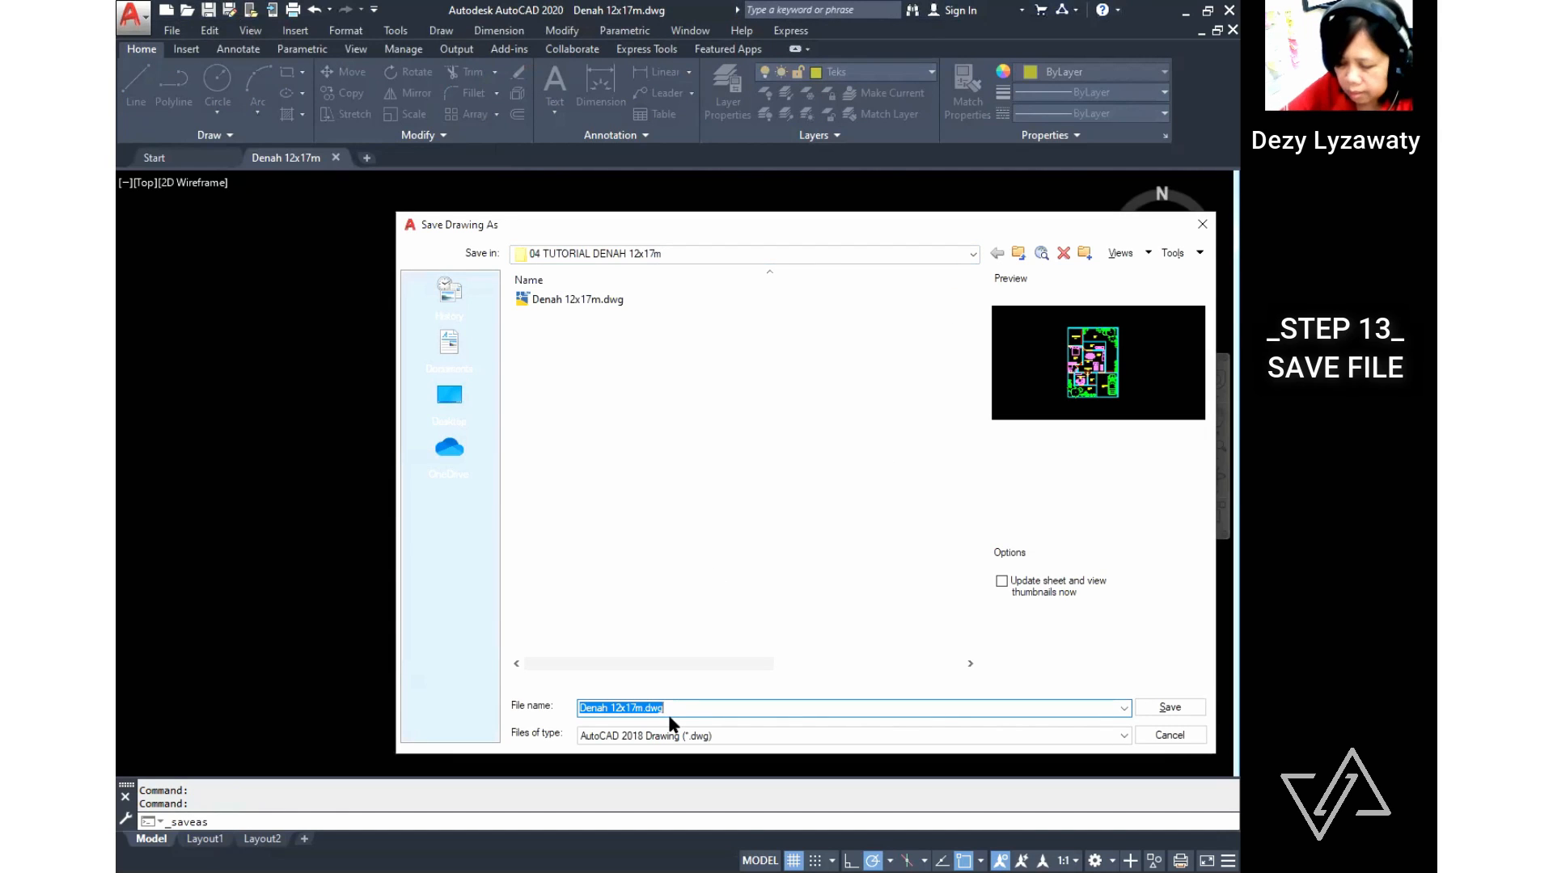
pyautogui.write('DENAH ')
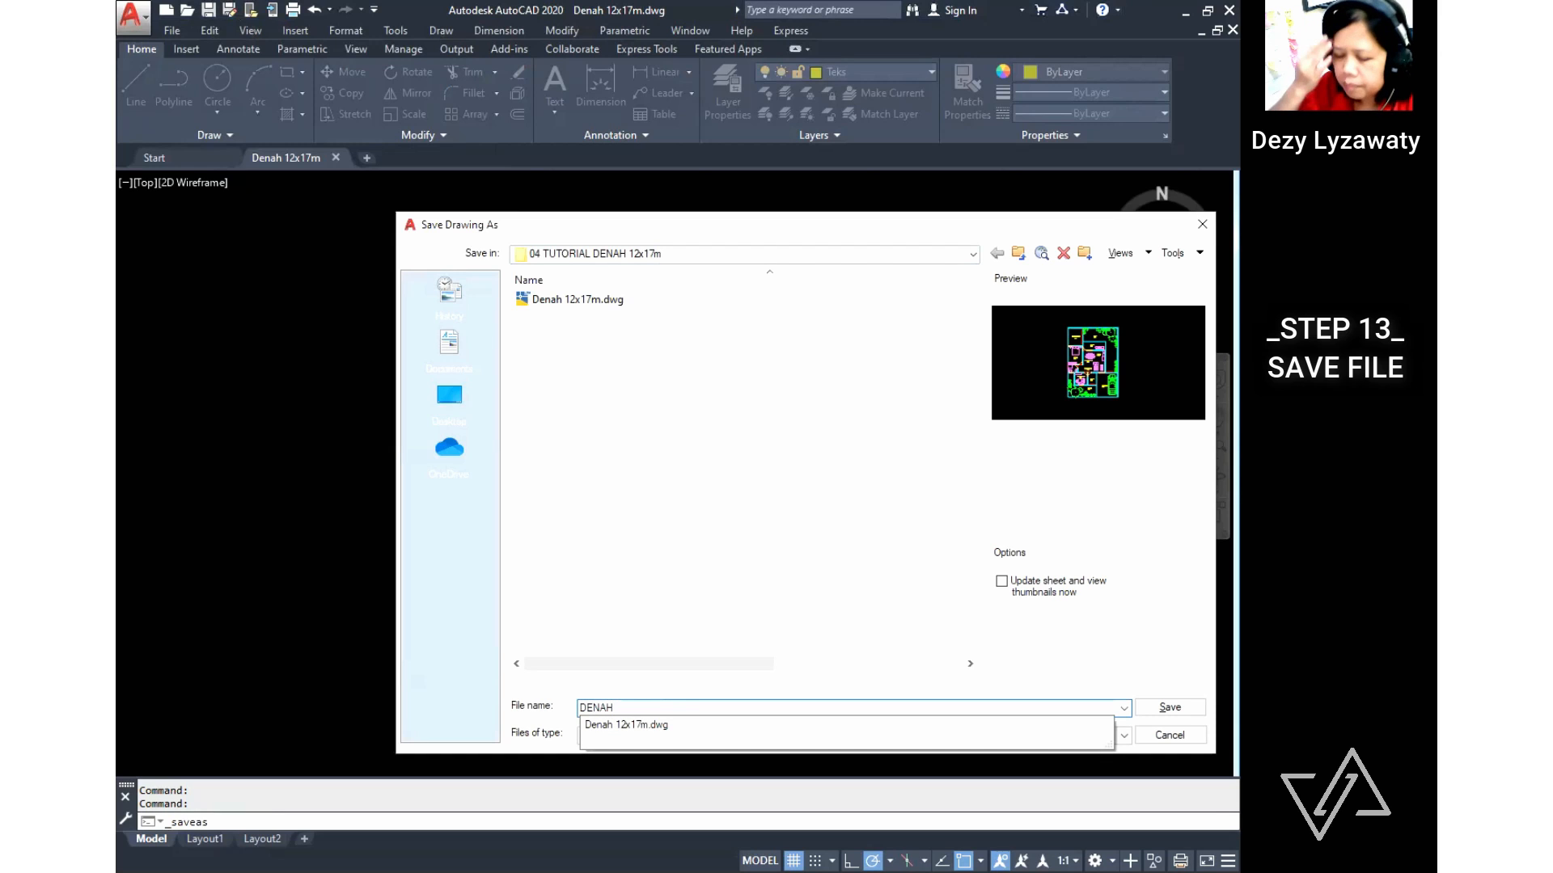
pyautogui.write('2D 1')
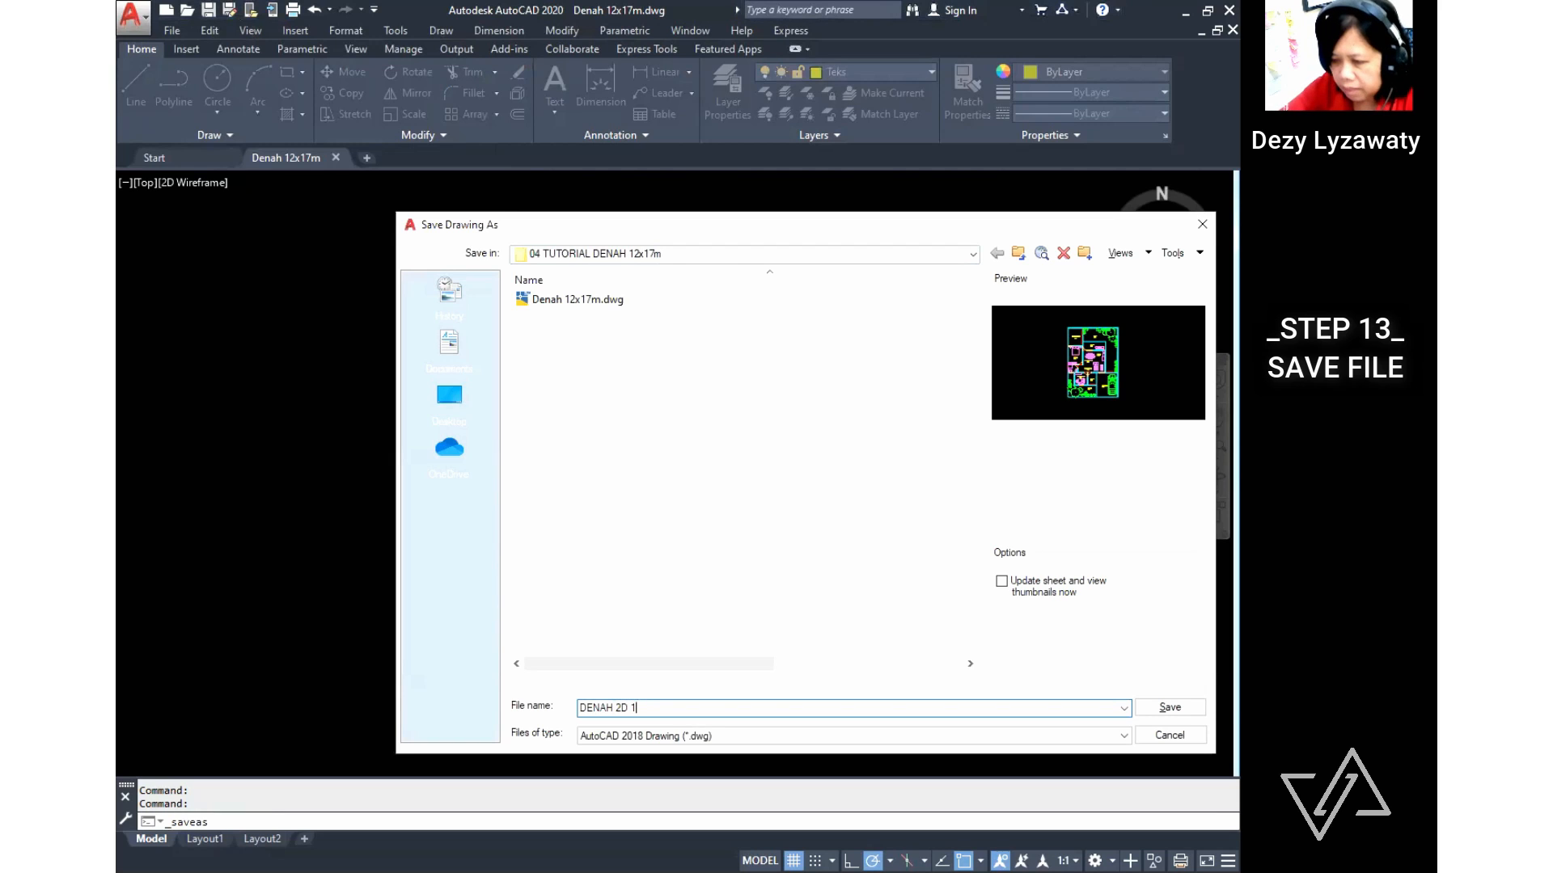
pyautogui.write('2x17m')
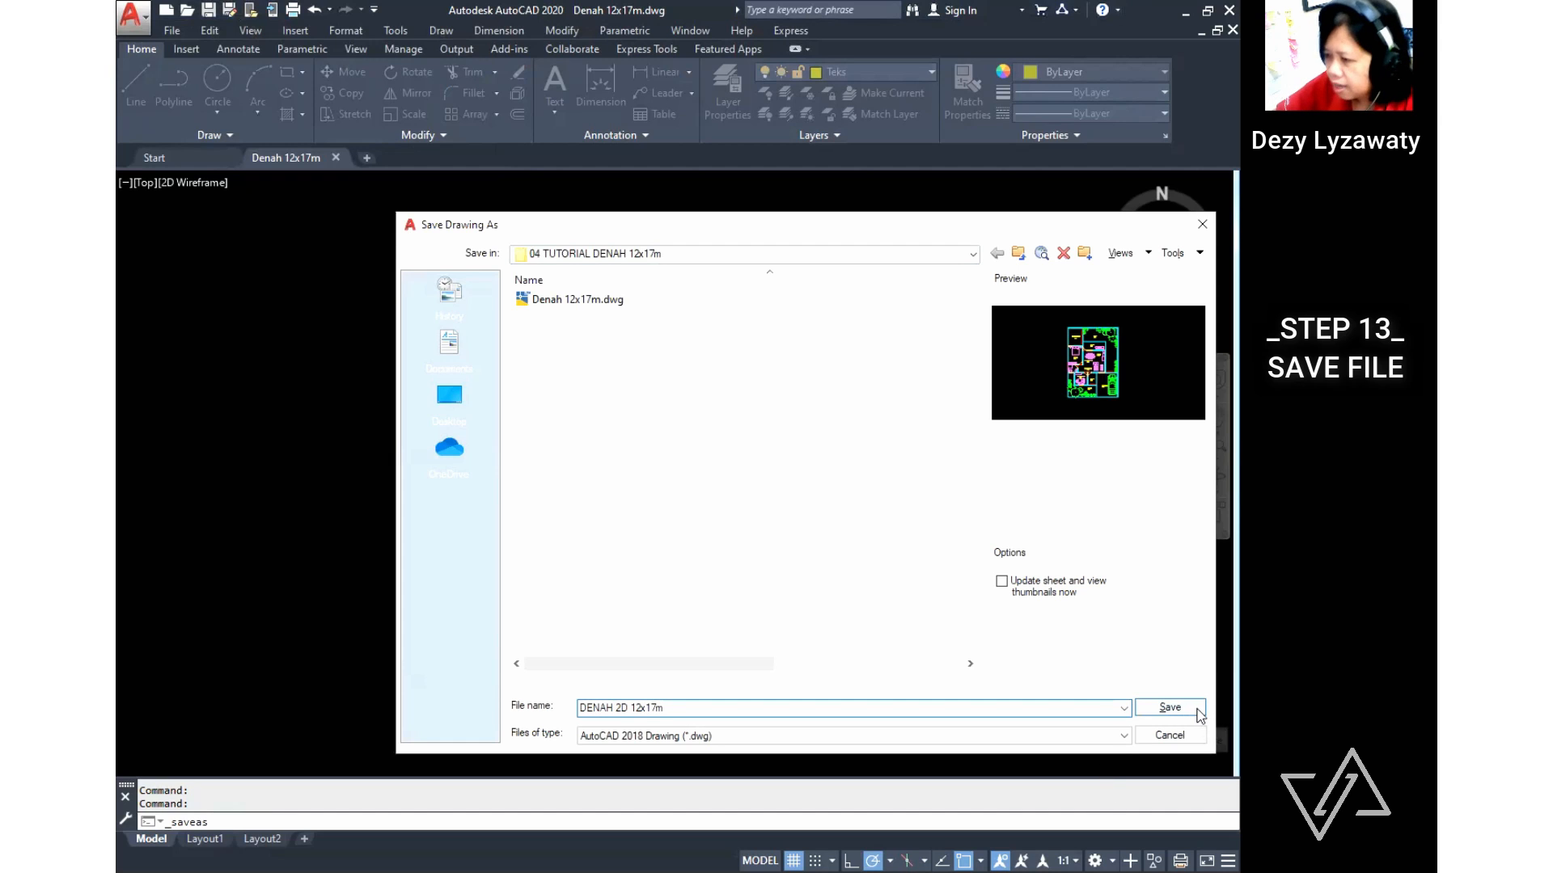
pyautogui.click(1169, 708)
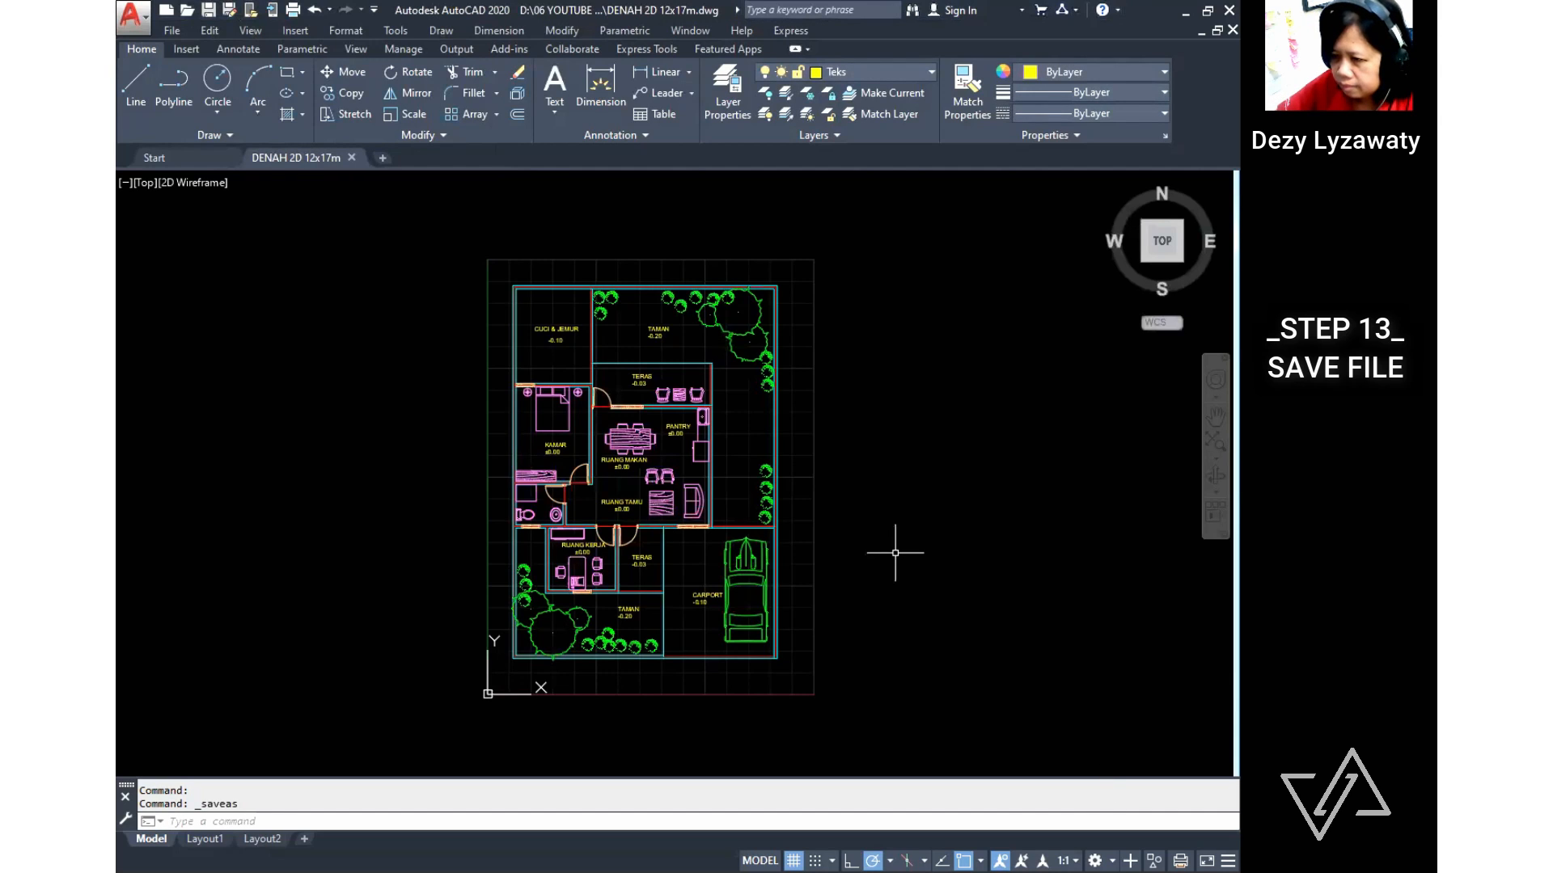